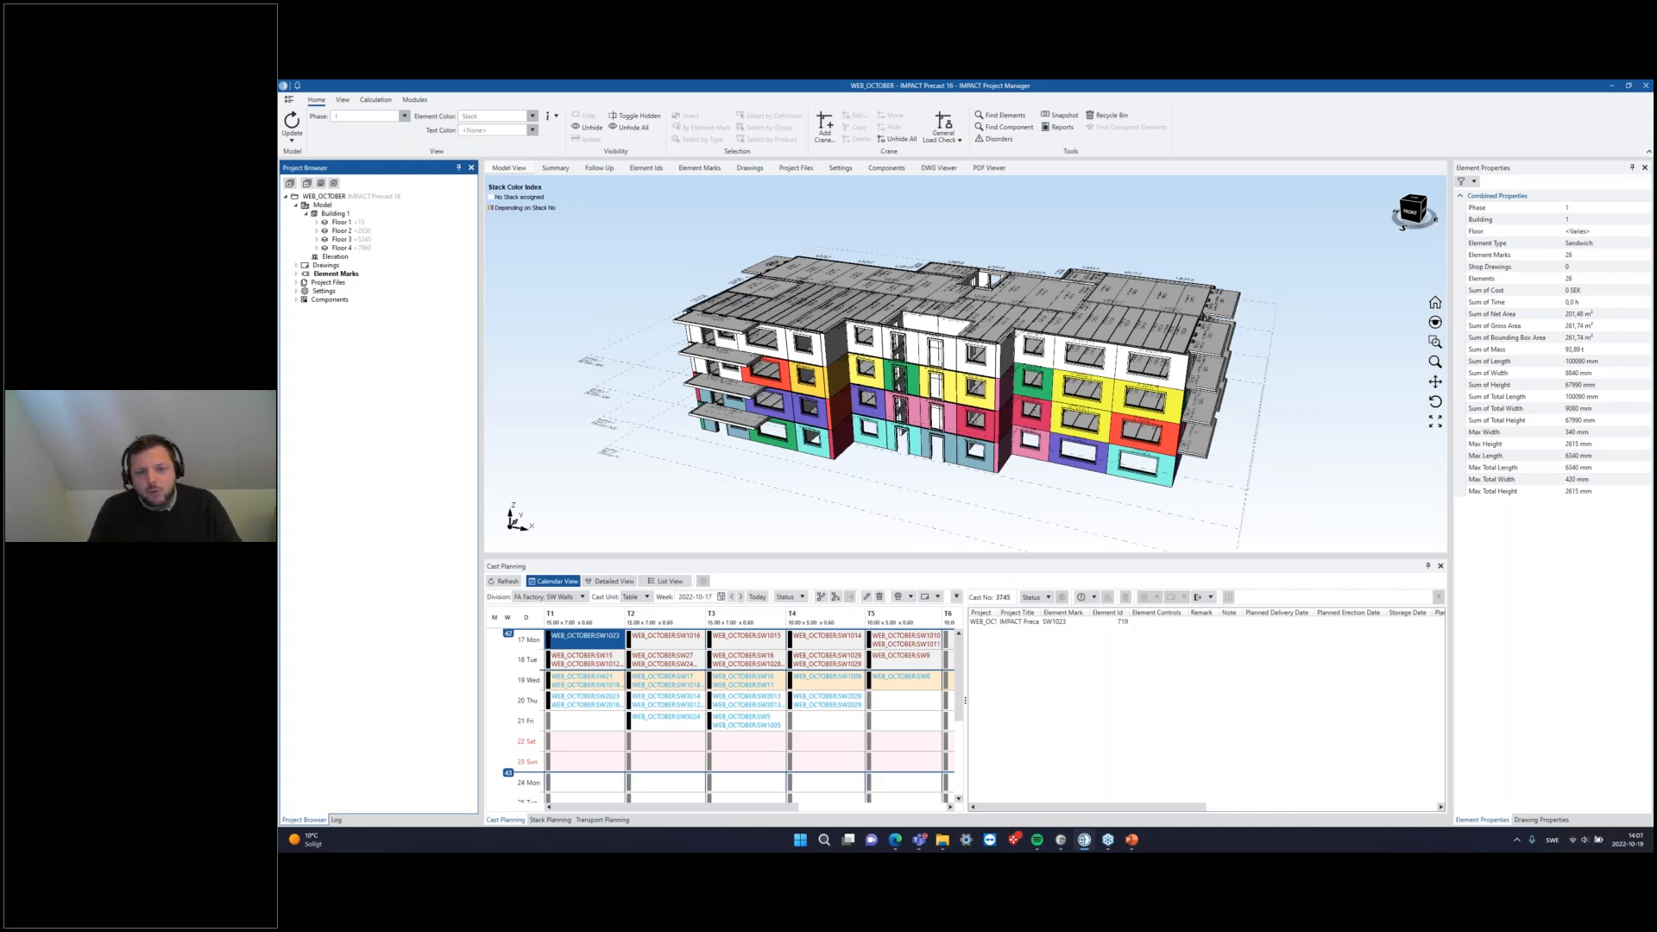
Step: Switch to IMPACT Report Tool and look through the company's list of report templates
{"action": "mouse_move", "coordinate": [1062, 841]}
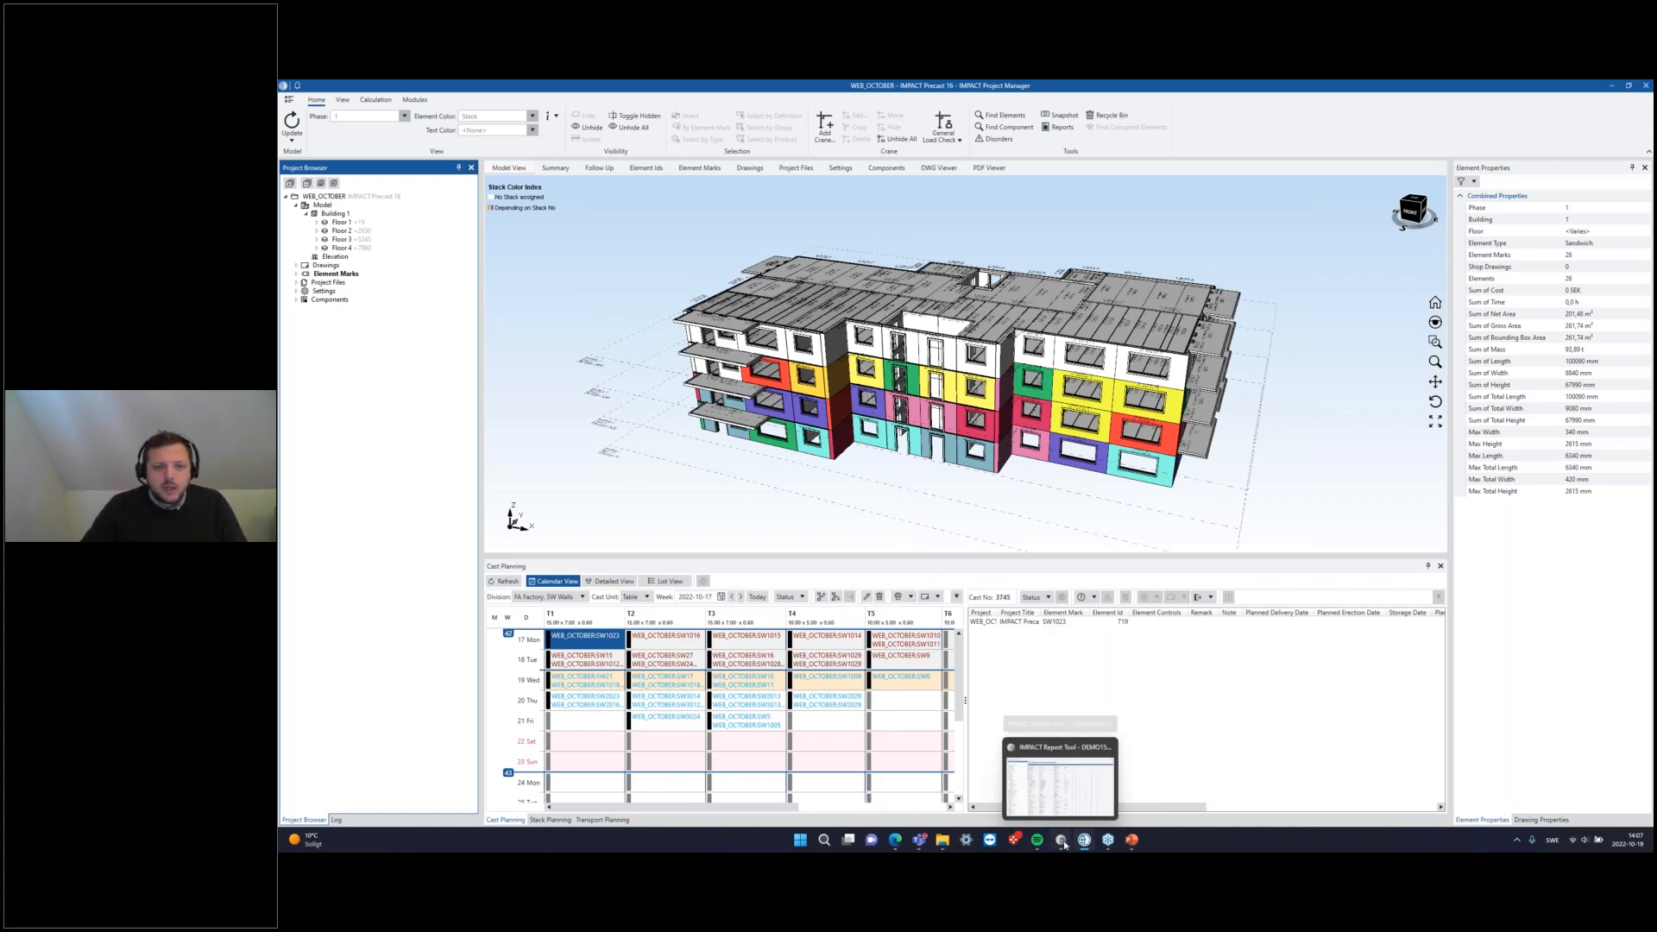
{"action": "left_click", "coordinate": [1059, 777]}
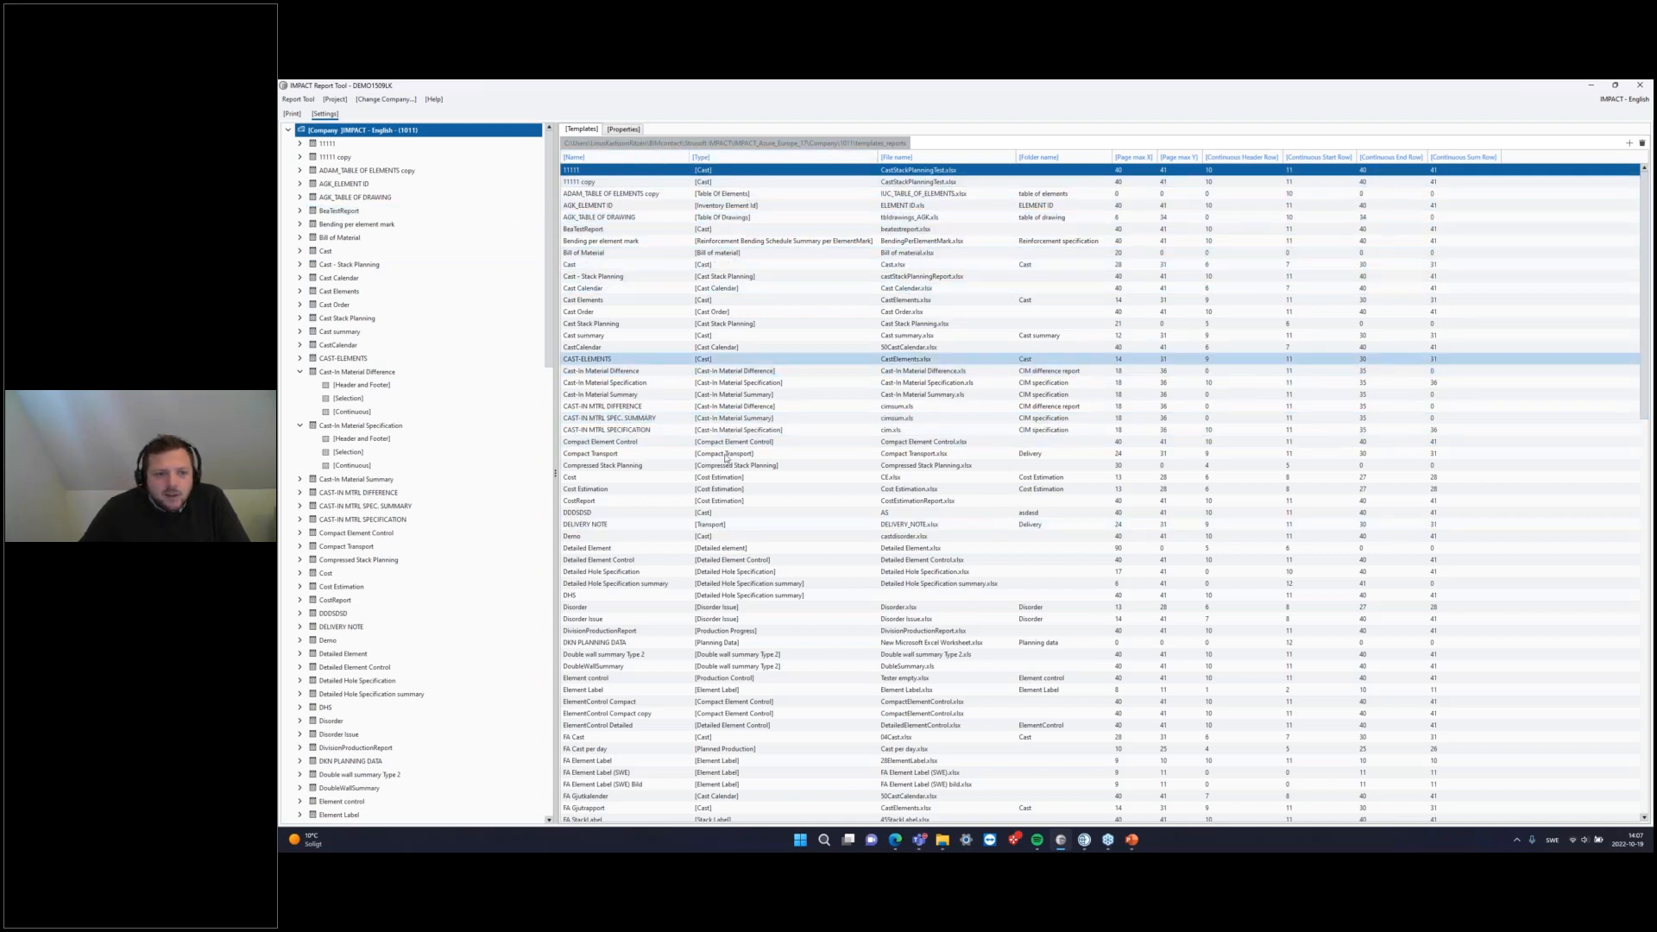
{"action": "scroll", "coordinate": [822, 419], "scroll_direction": "down", "scroll_amount": 18}
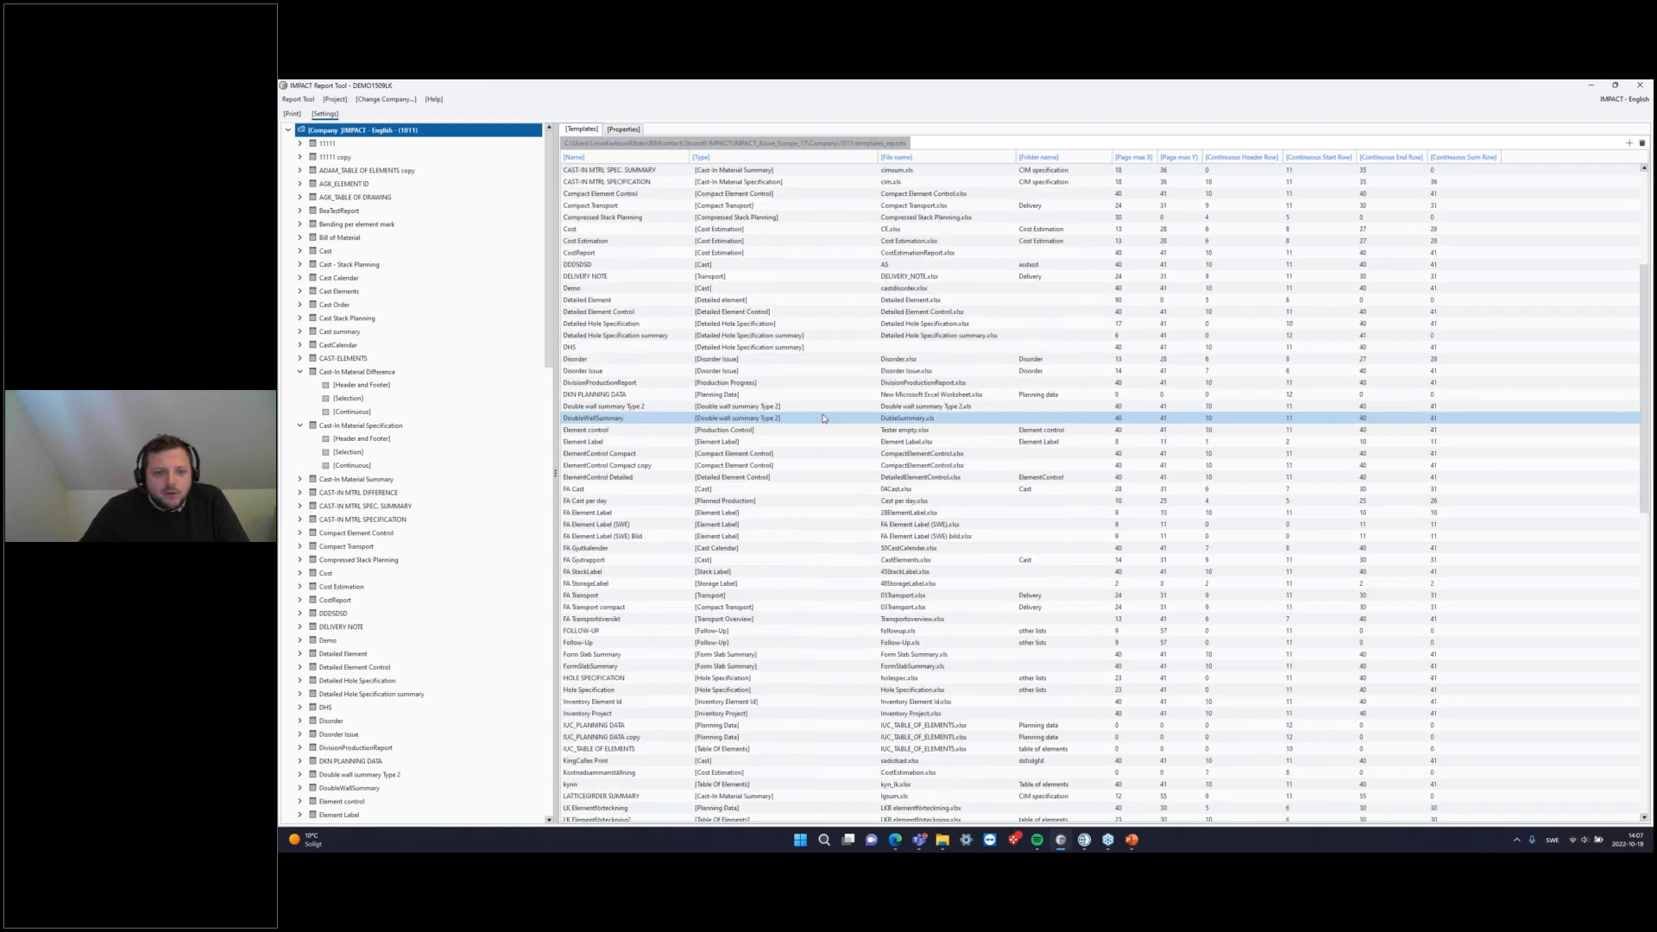
{"action": "scroll", "coordinate": [822, 423], "scroll_direction": "down", "scroll_amount": 11}
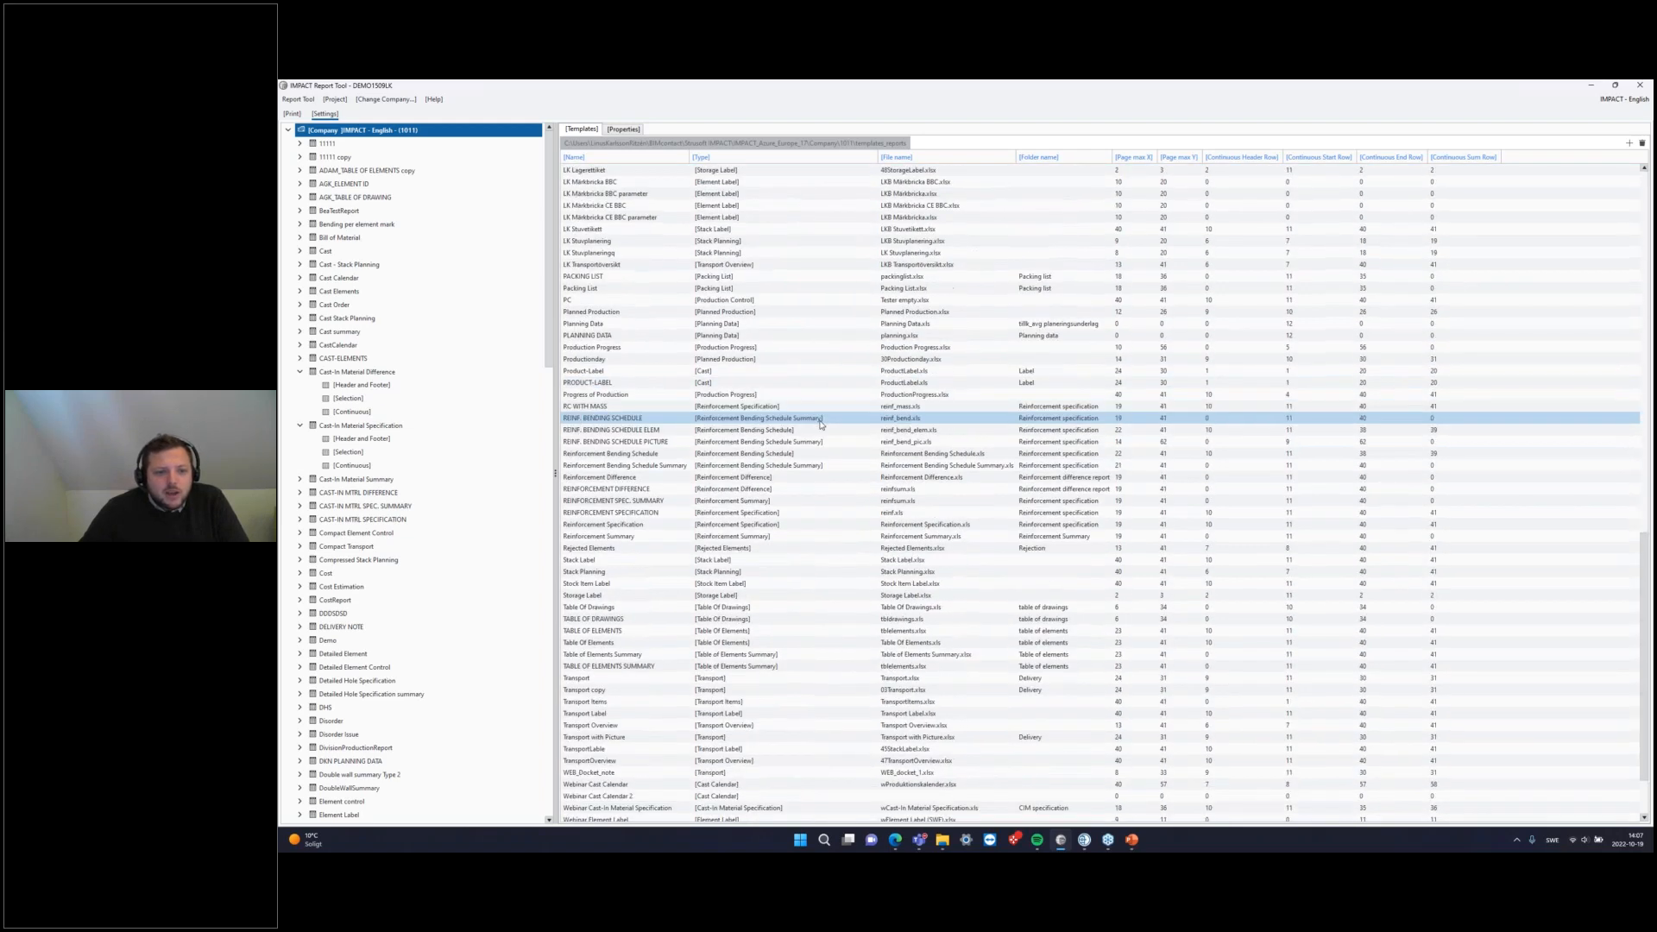
{"action": "scroll", "coordinate": [751, 561], "scroll_direction": "up", "scroll_amount": 12}
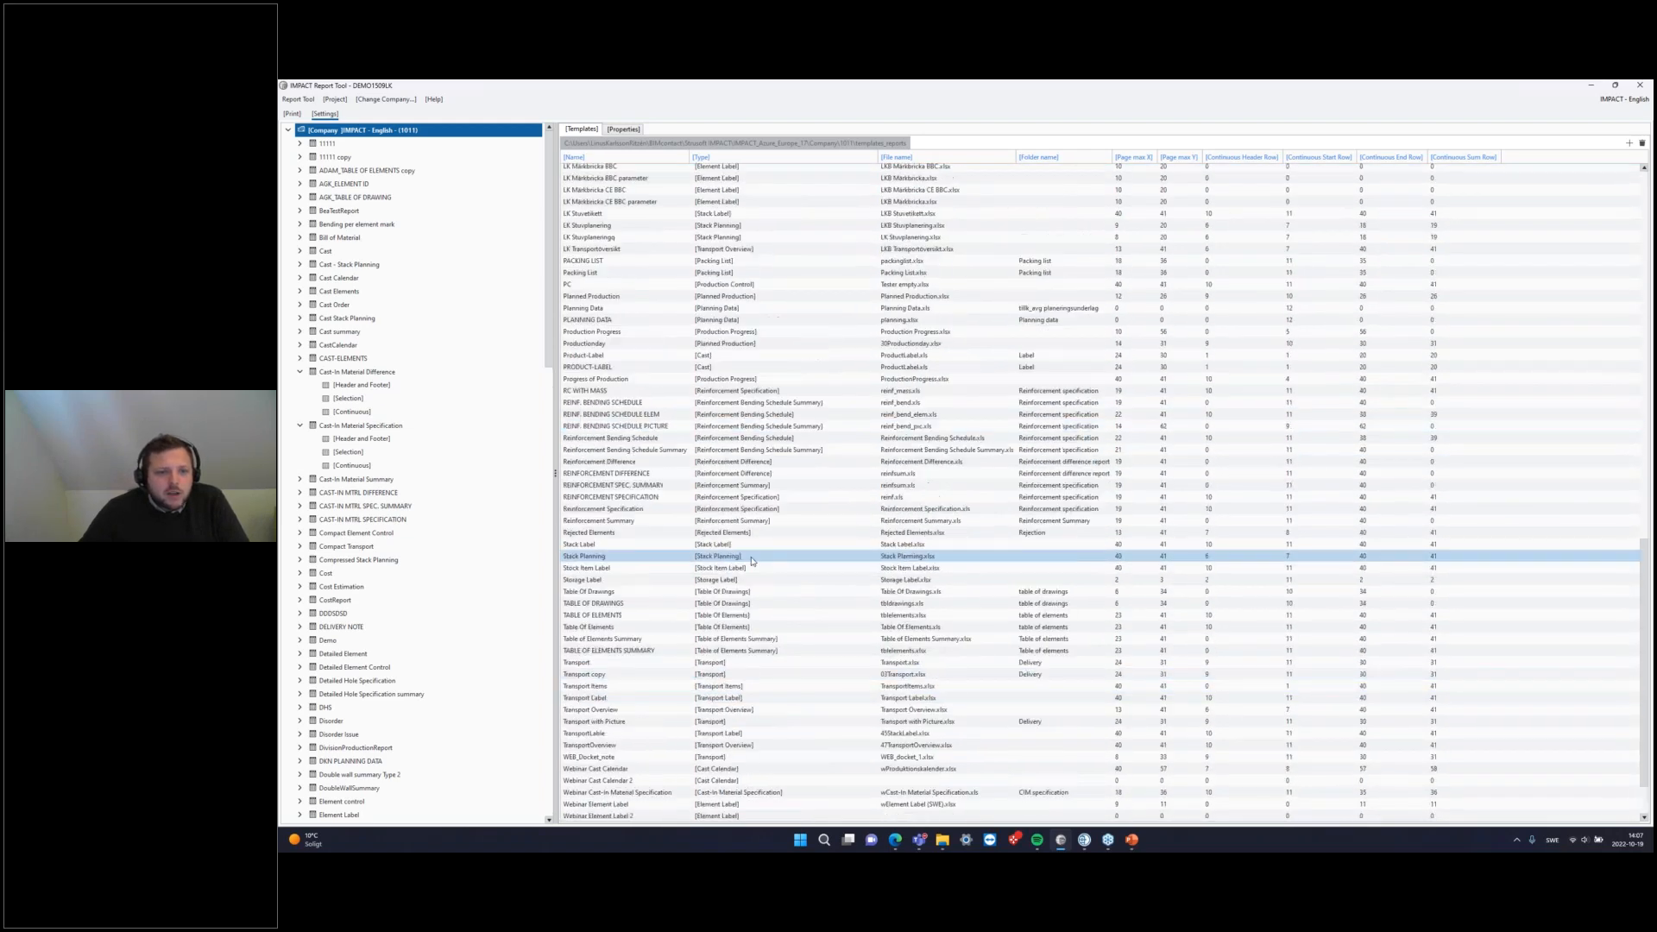
{"action": "scroll", "coordinate": [751, 561], "scroll_direction": "up", "scroll_amount": 18}
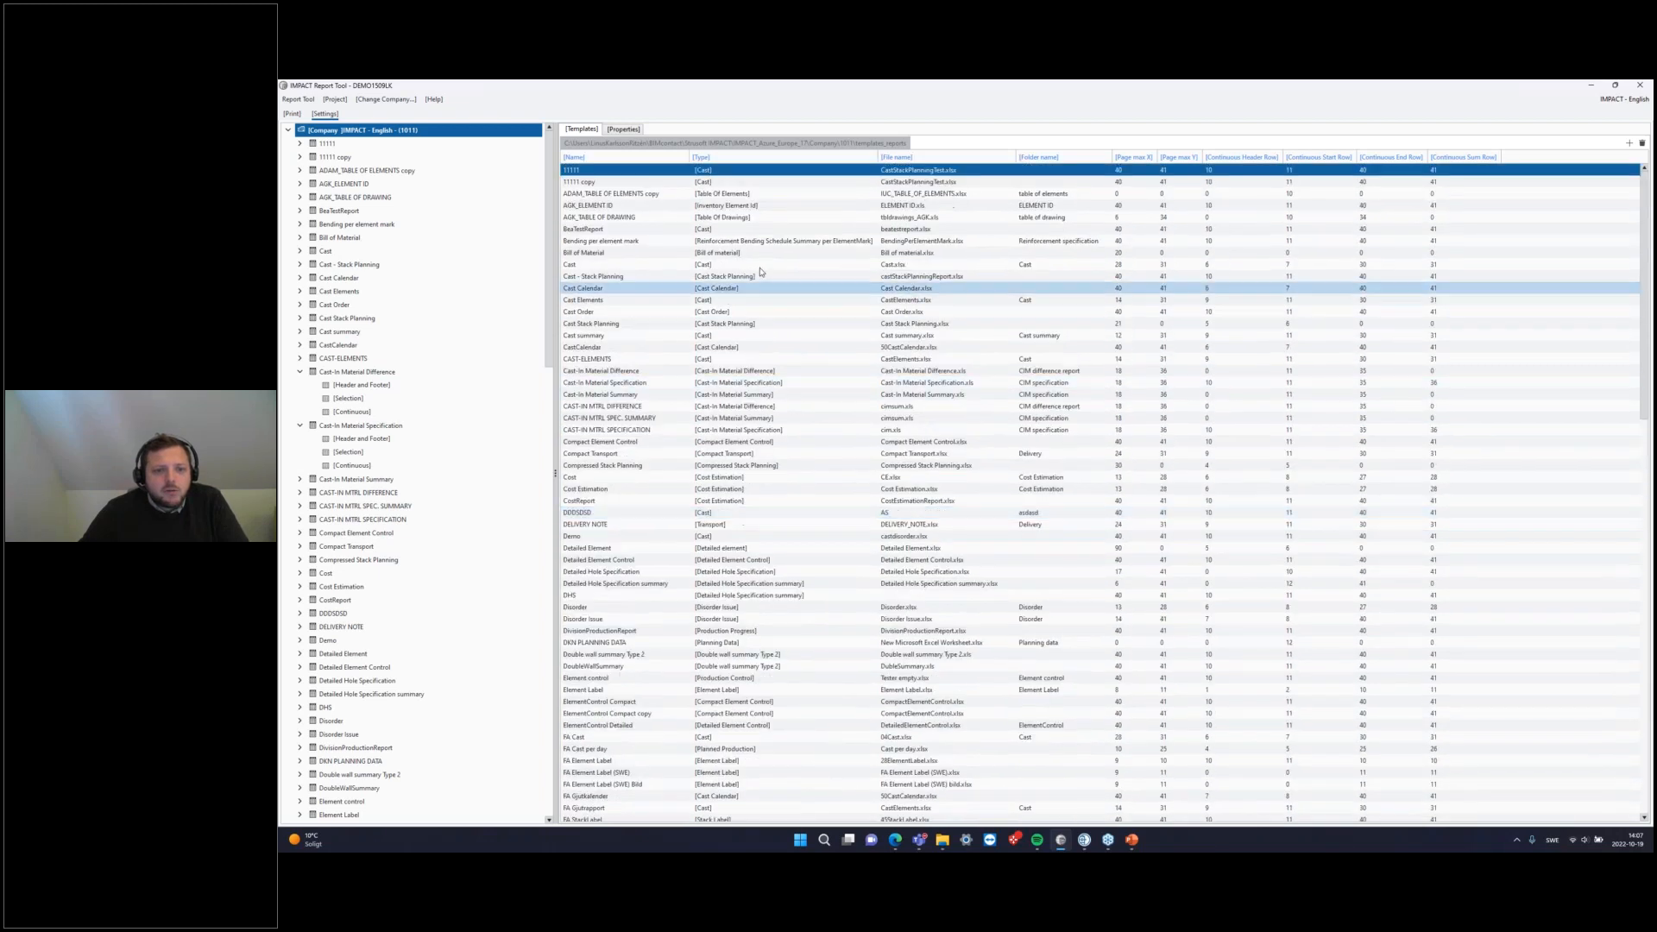
Step: Review the report types available for the 11111 template and look through the company's template tree
{"action": "left_click", "coordinate": [852, 171]}
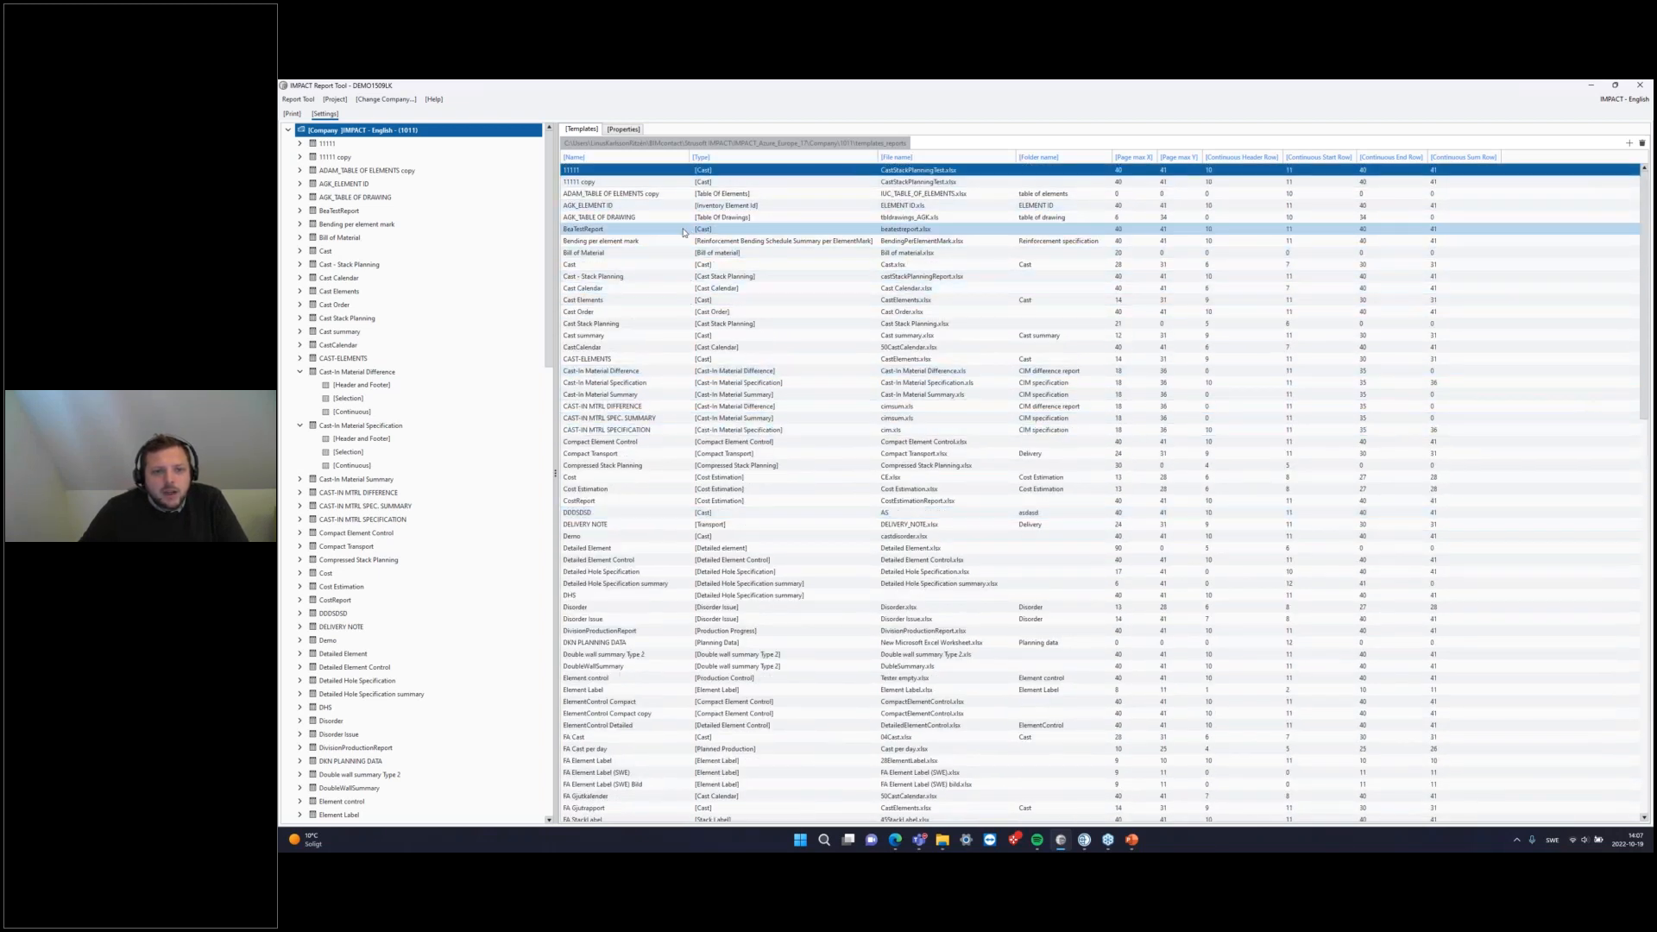
{"action": "left_click", "coordinate": [716, 170]}
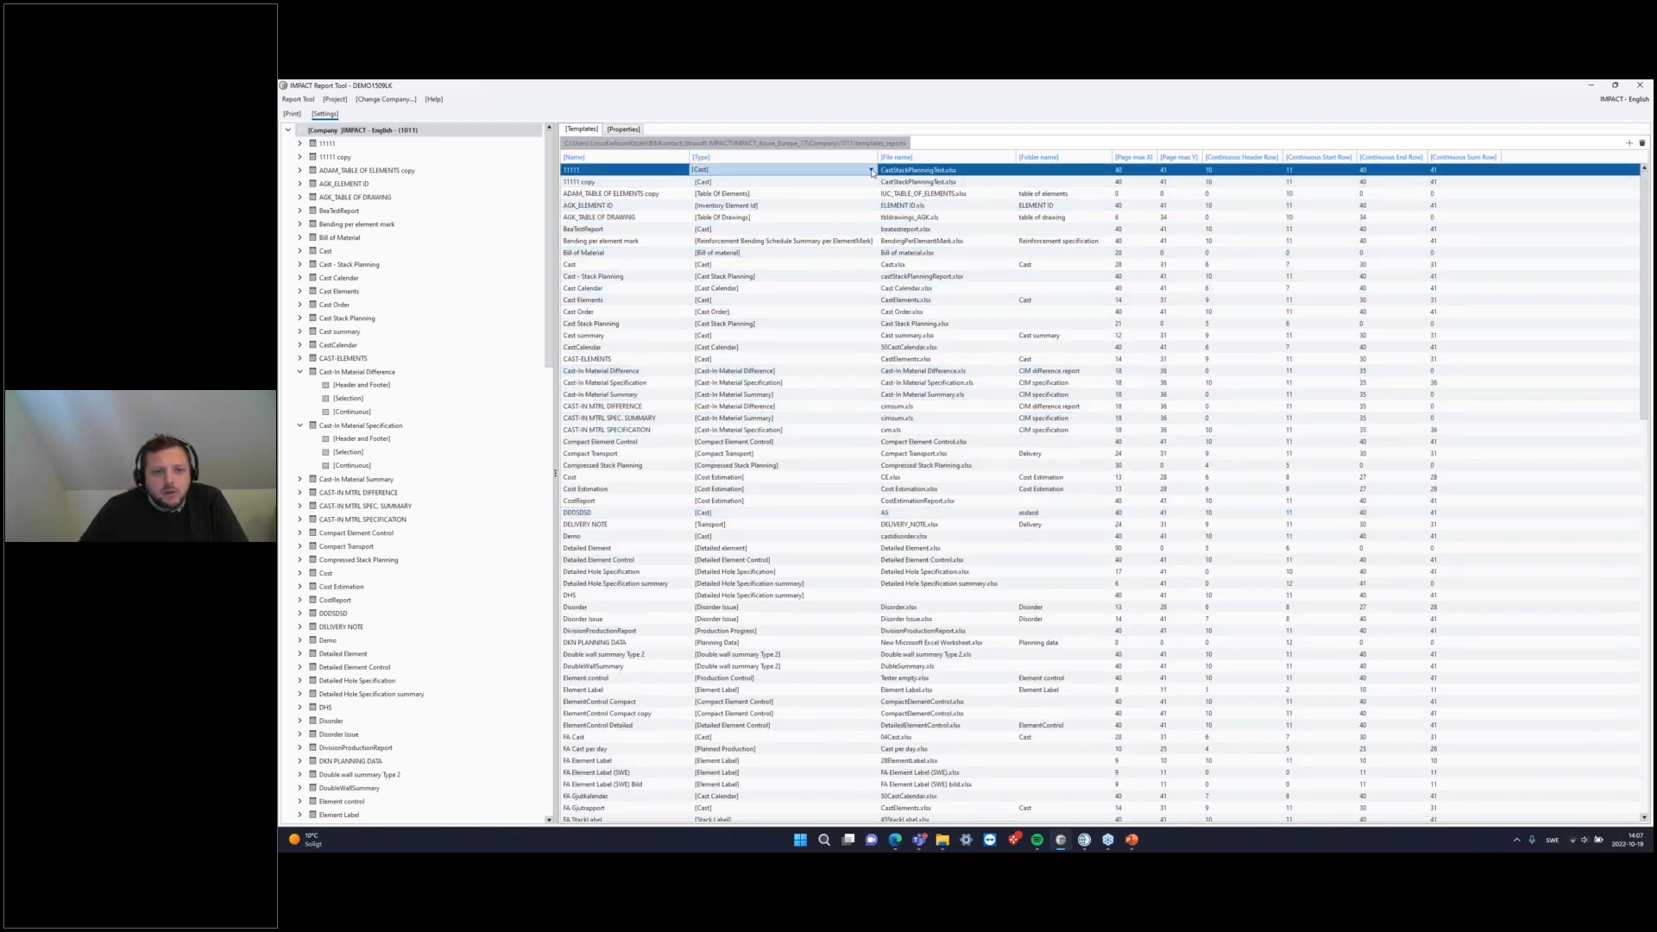
{"action": "left_click", "coordinate": [871, 170]}
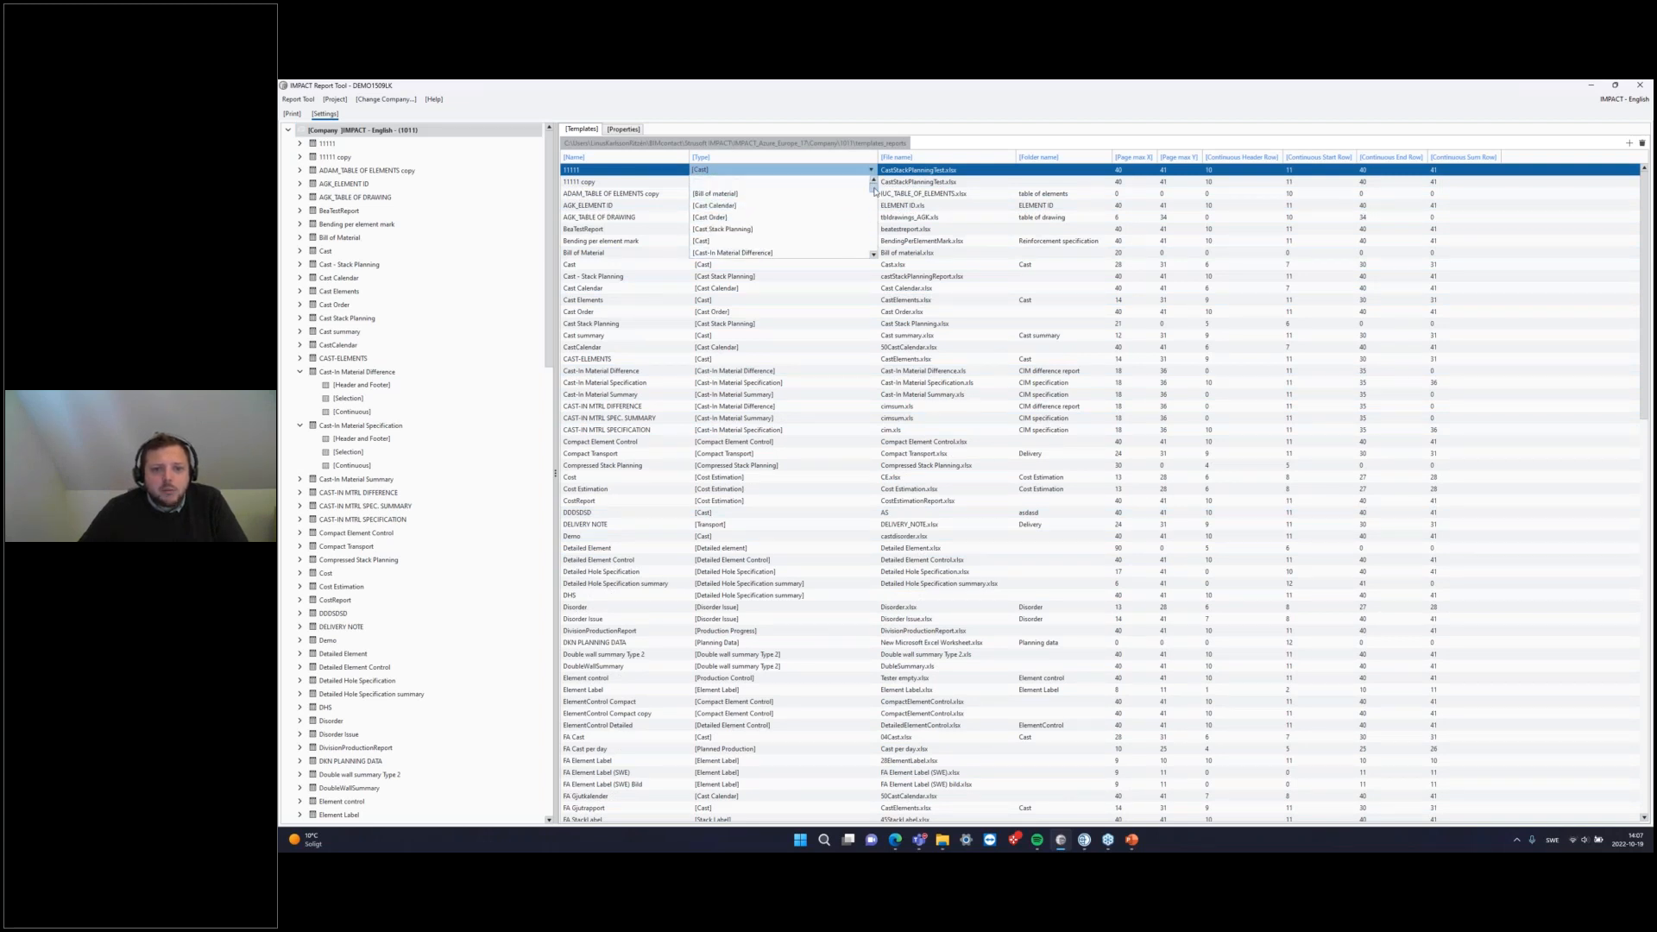
{"action": "left_click_drag", "start_coordinate": [874, 189], "coordinate": [876, 259]}
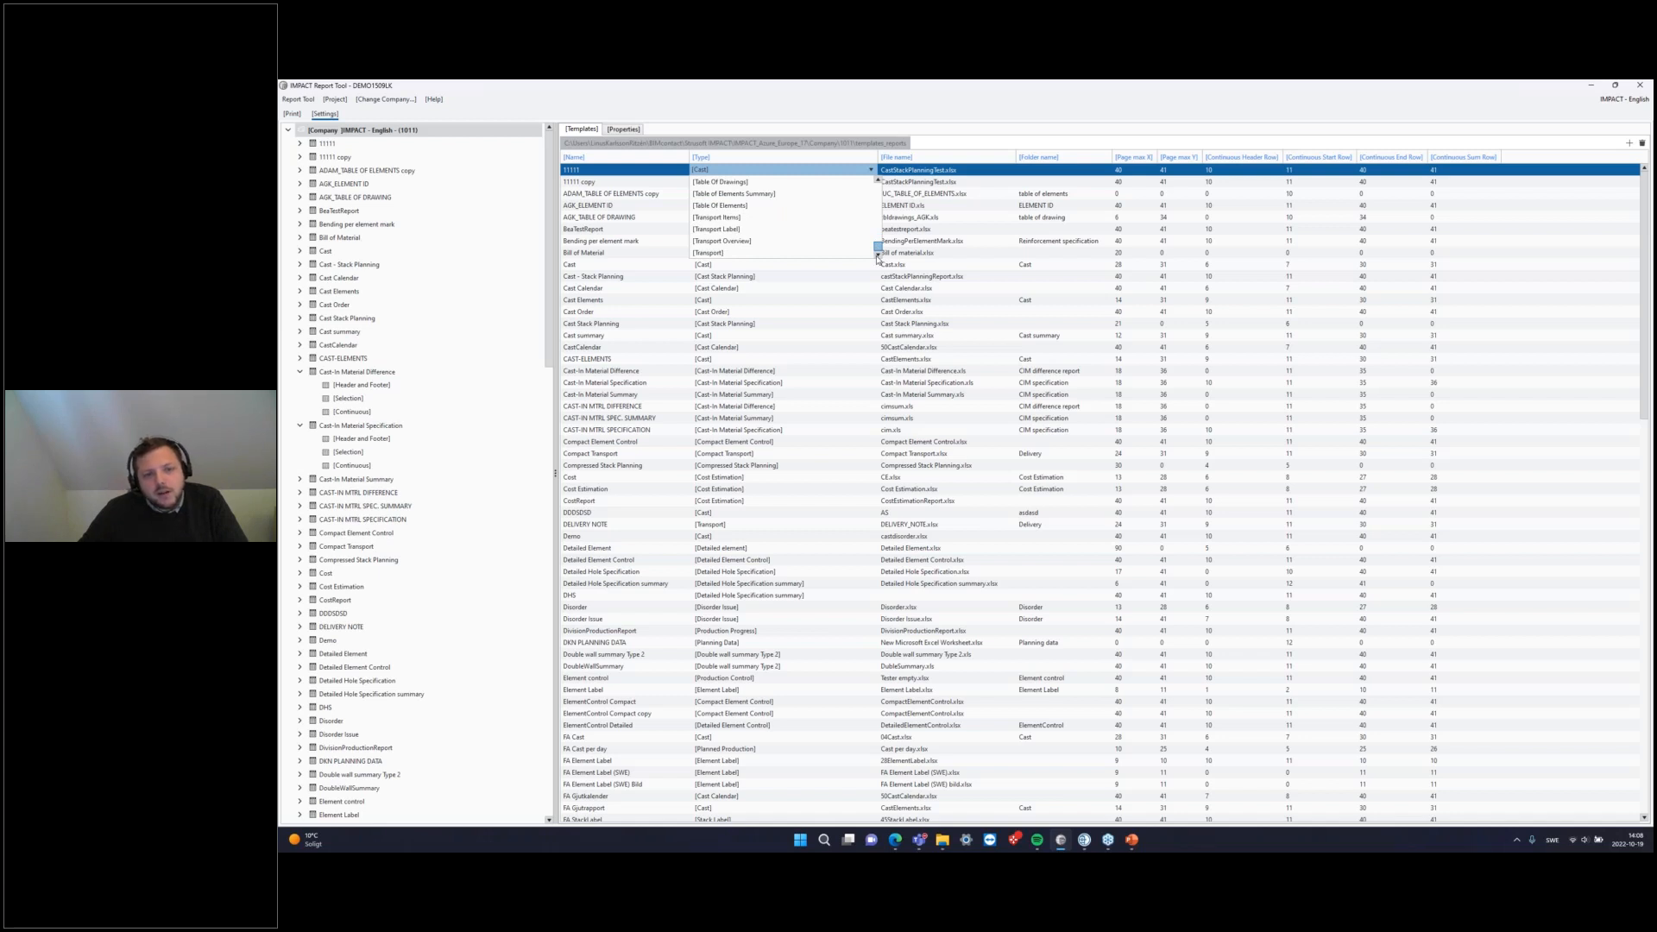
{"action": "left_click_drag", "start_coordinate": [877, 258], "coordinate": [877, 187]}
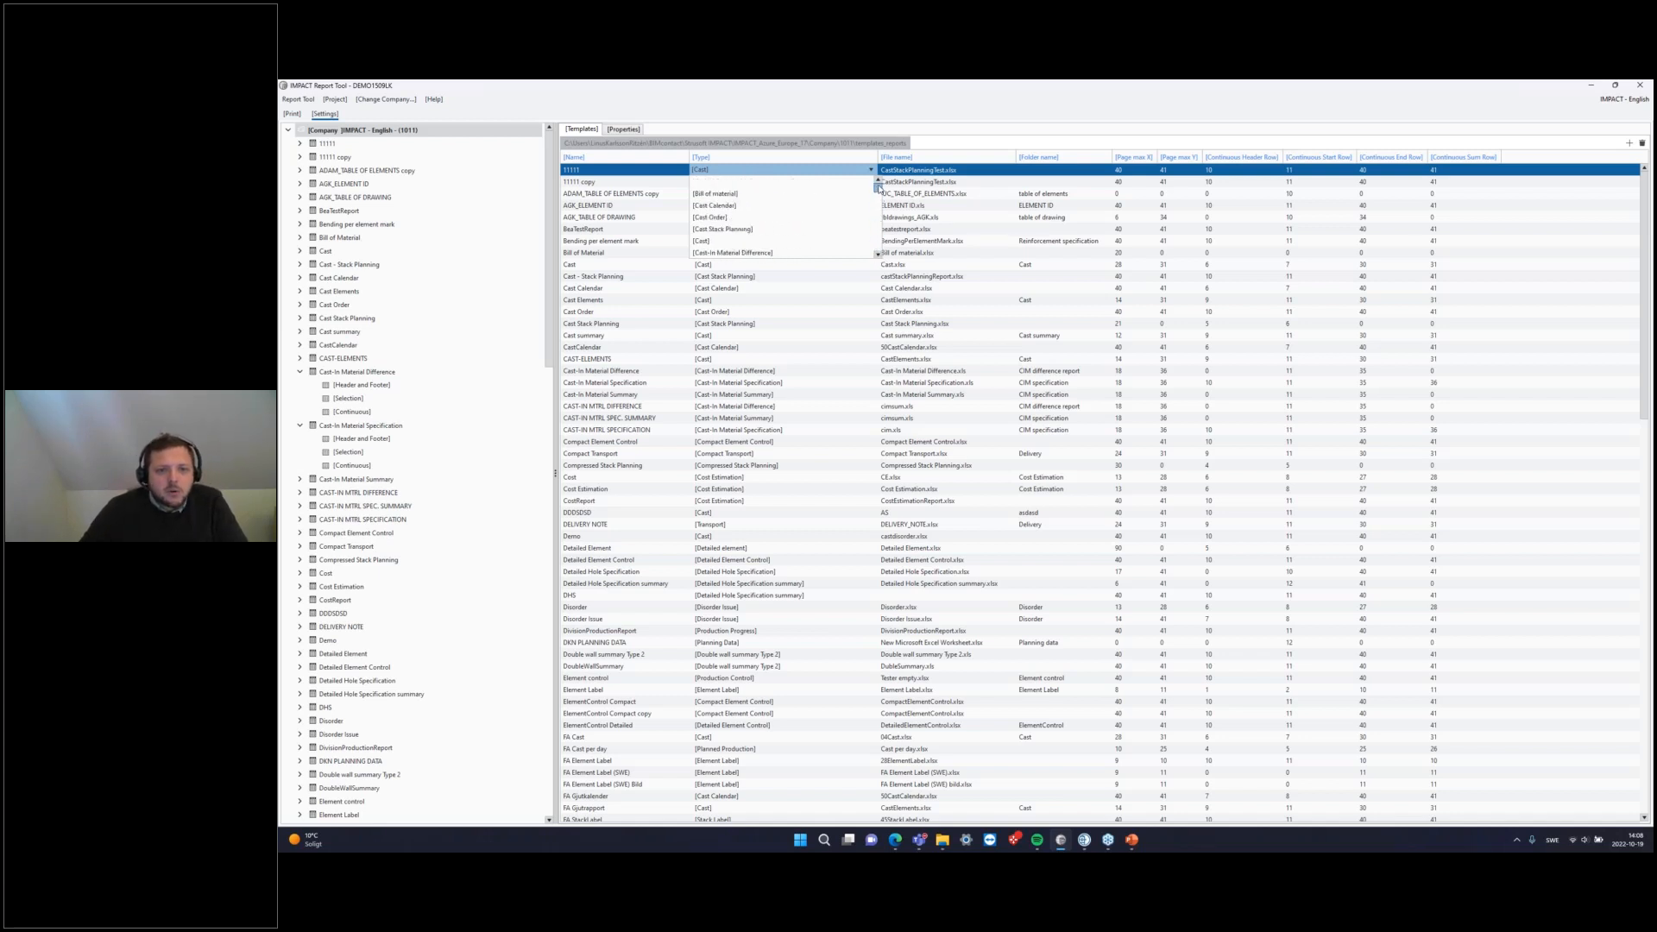
{"action": "left_click", "coordinate": [811, 300]}
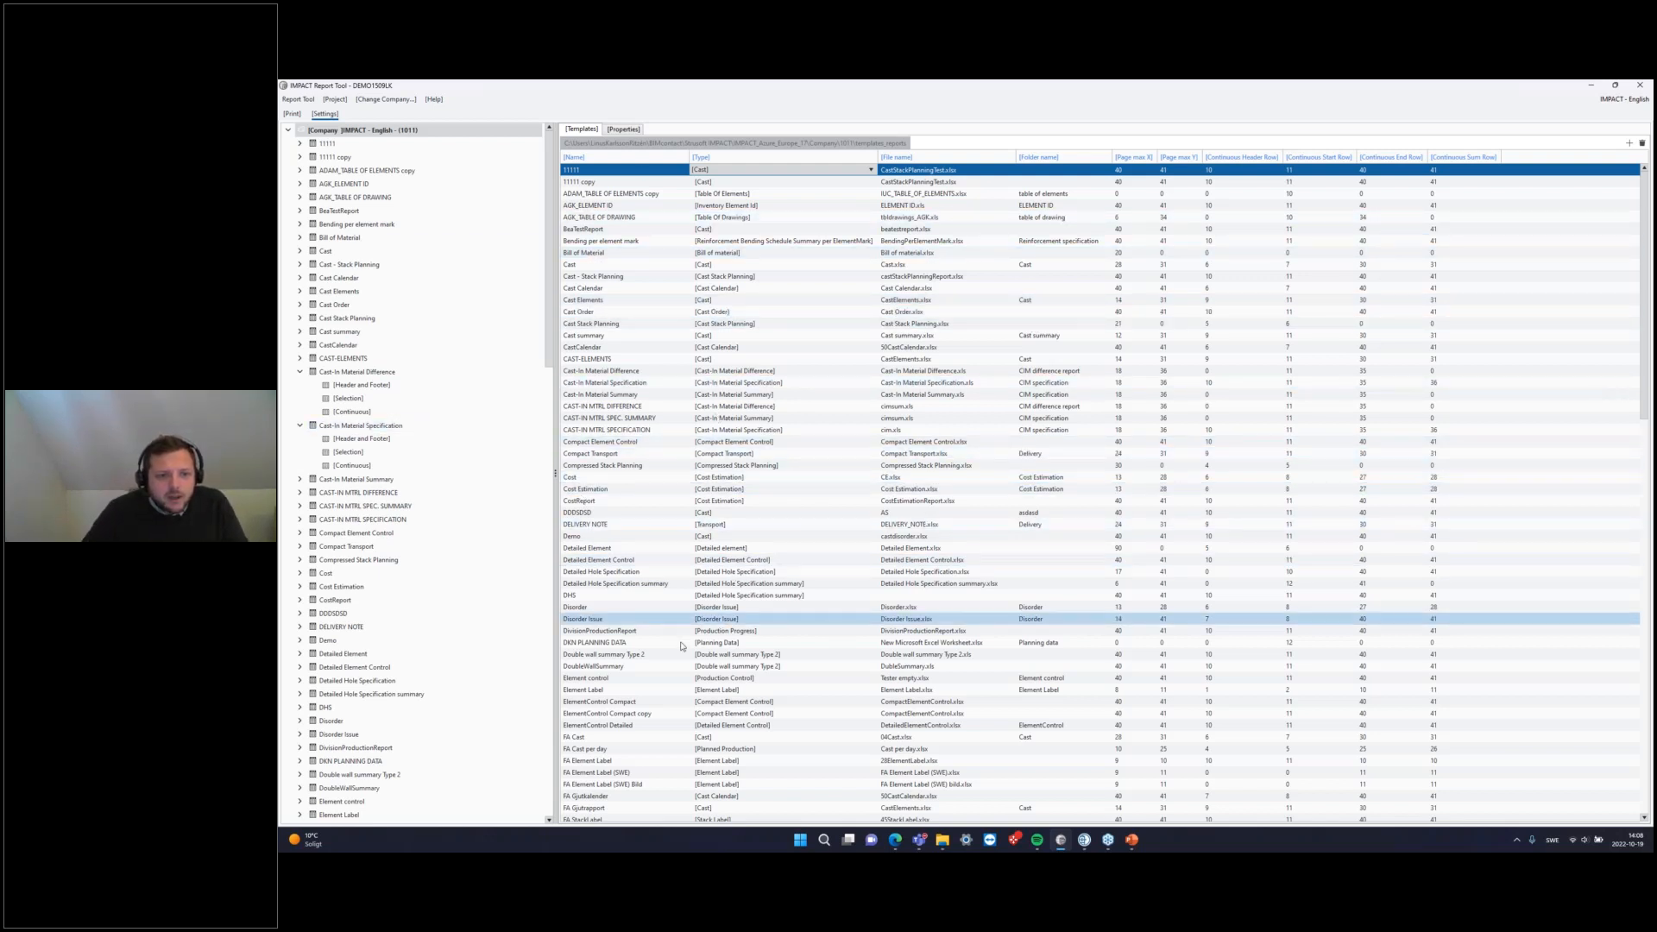
{"action": "scroll", "coordinate": [528, 815], "scroll_direction": "down", "scroll_amount": 20}
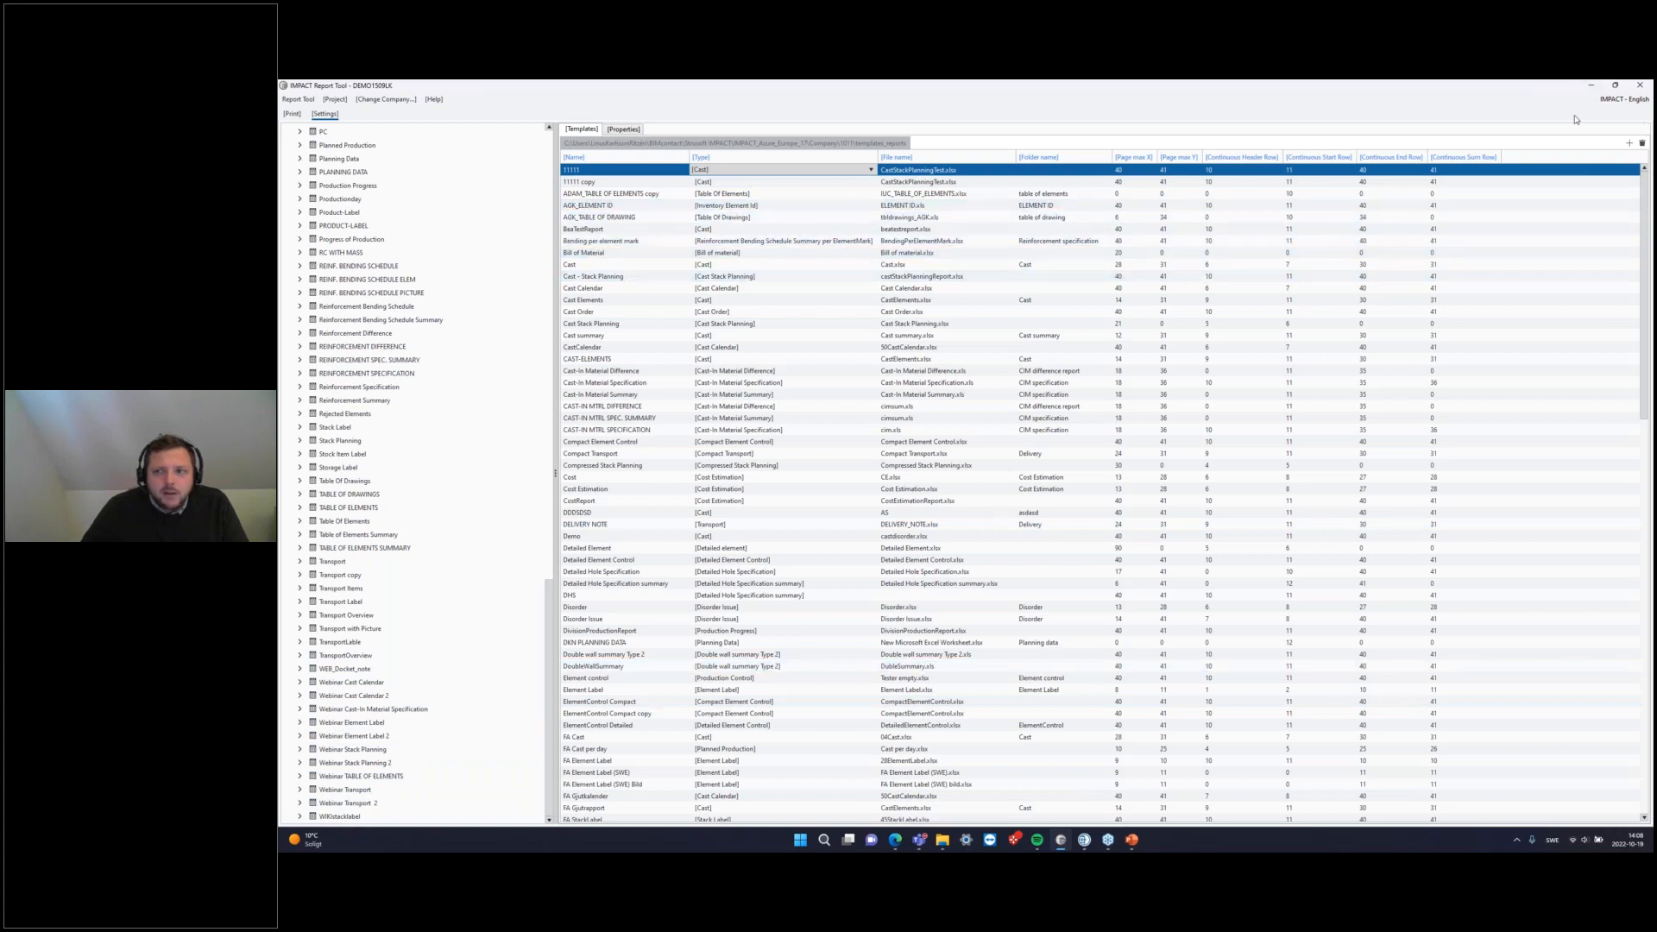
Step: Return to IMPACT Project Manager and open the Reports window for the WEB_OCTOBER project
{"action": "left_click", "coordinate": [1590, 86]}
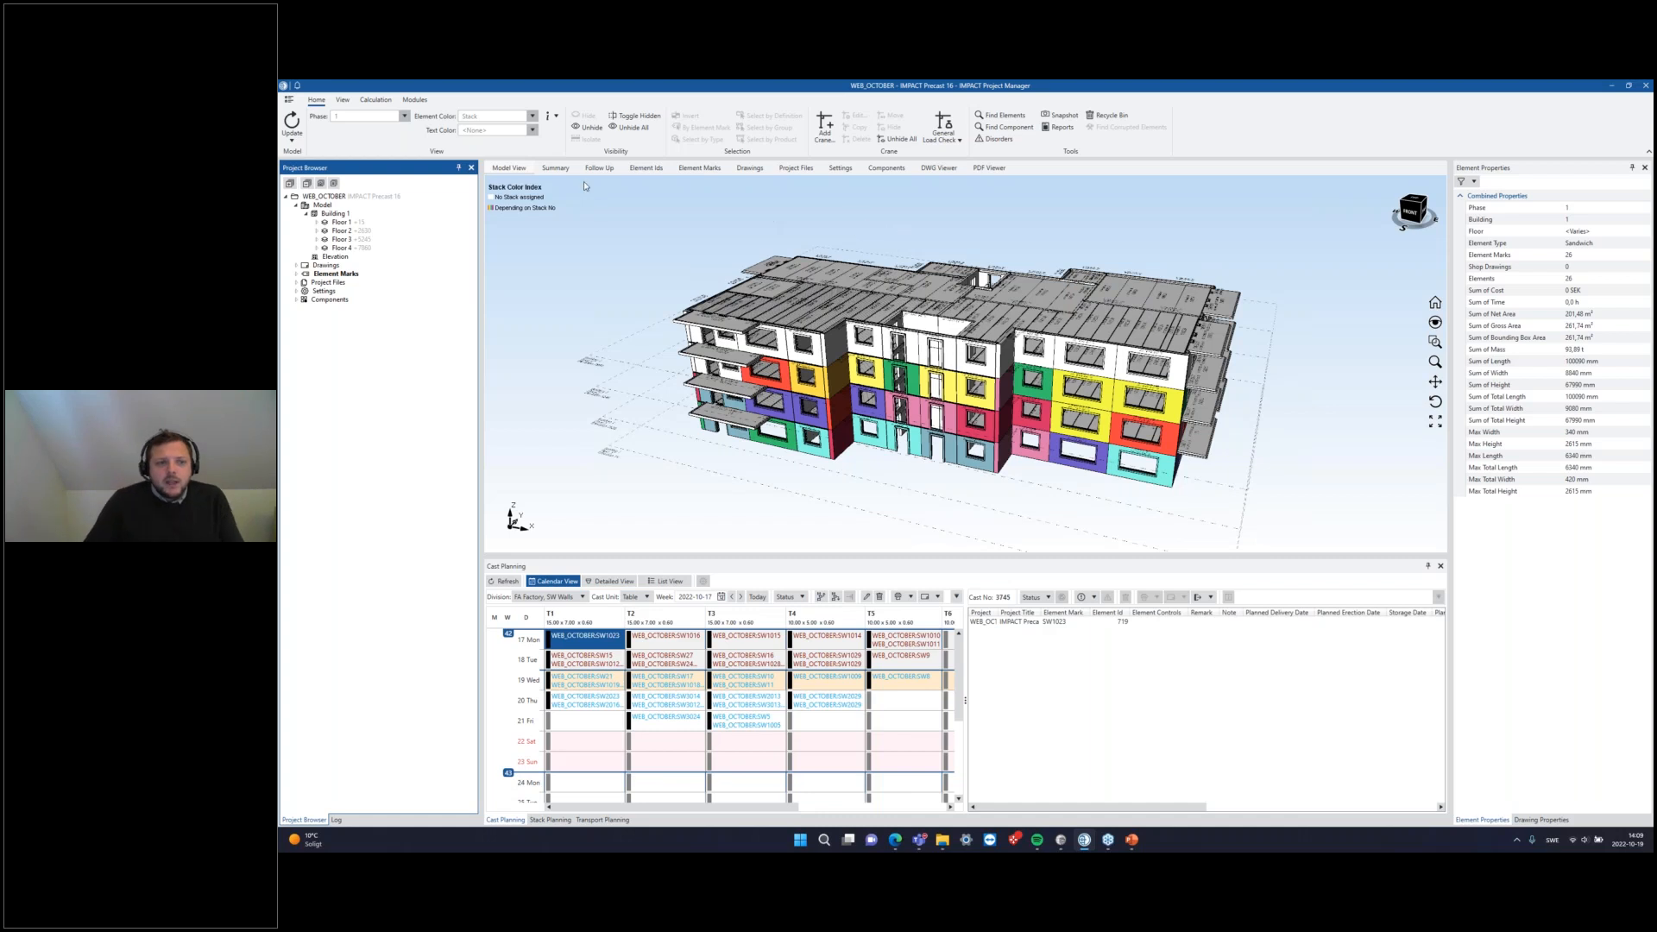
{"action": "left_click", "coordinate": [290, 100]}
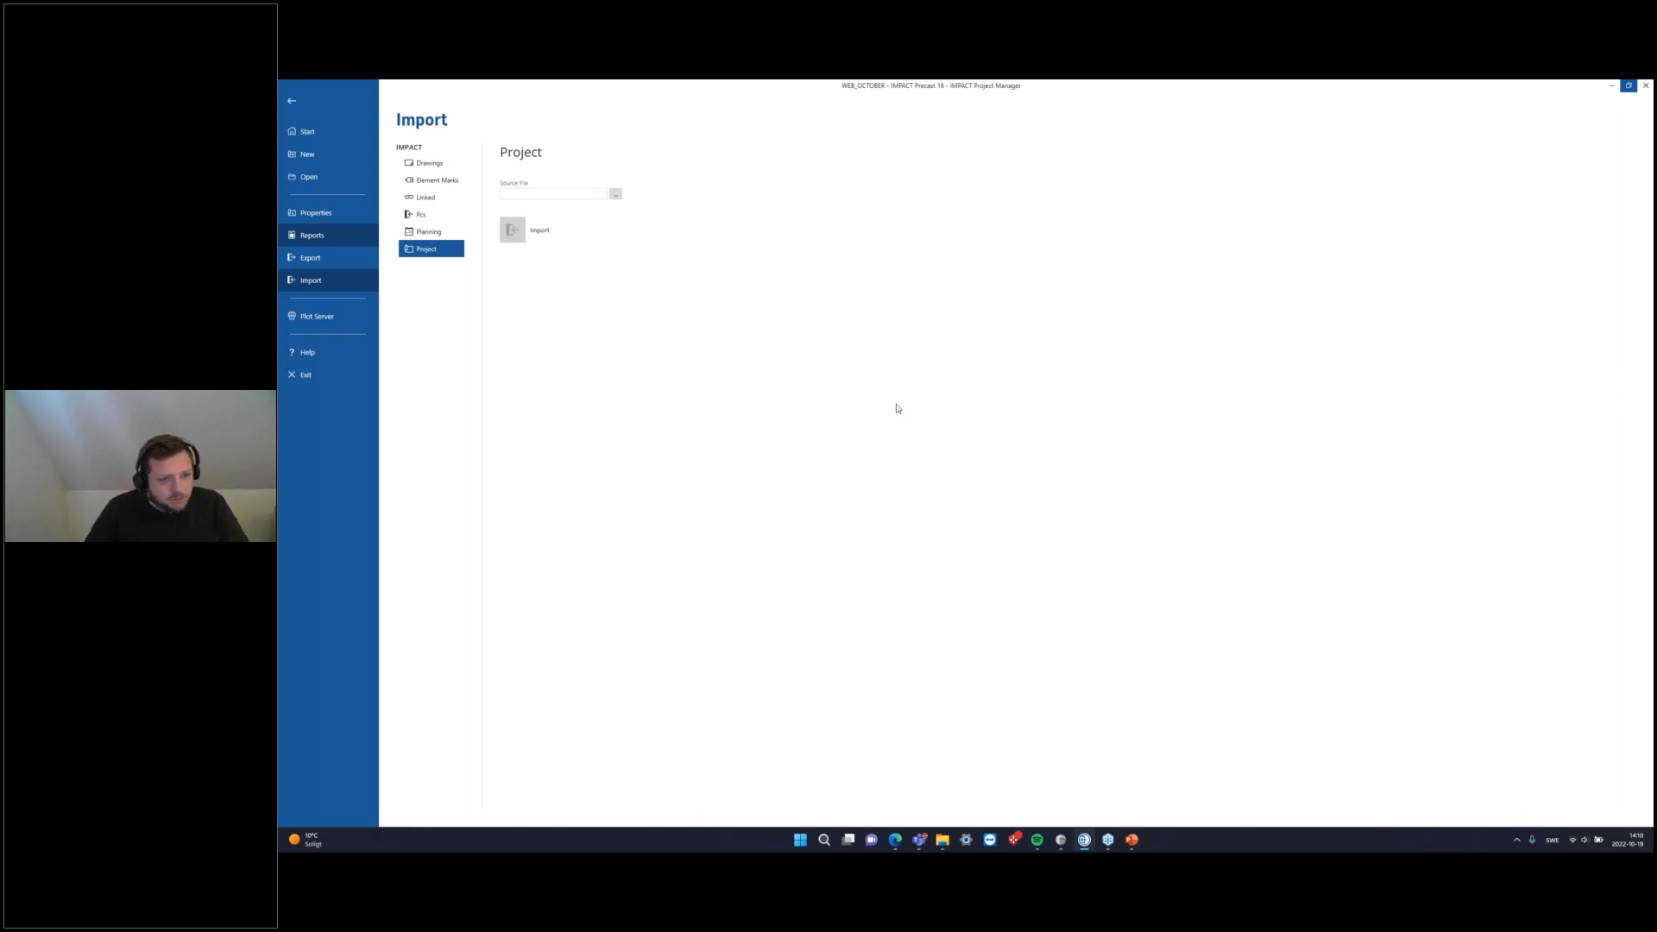
{"action": "mouse_move", "coordinate": [1084, 839]}
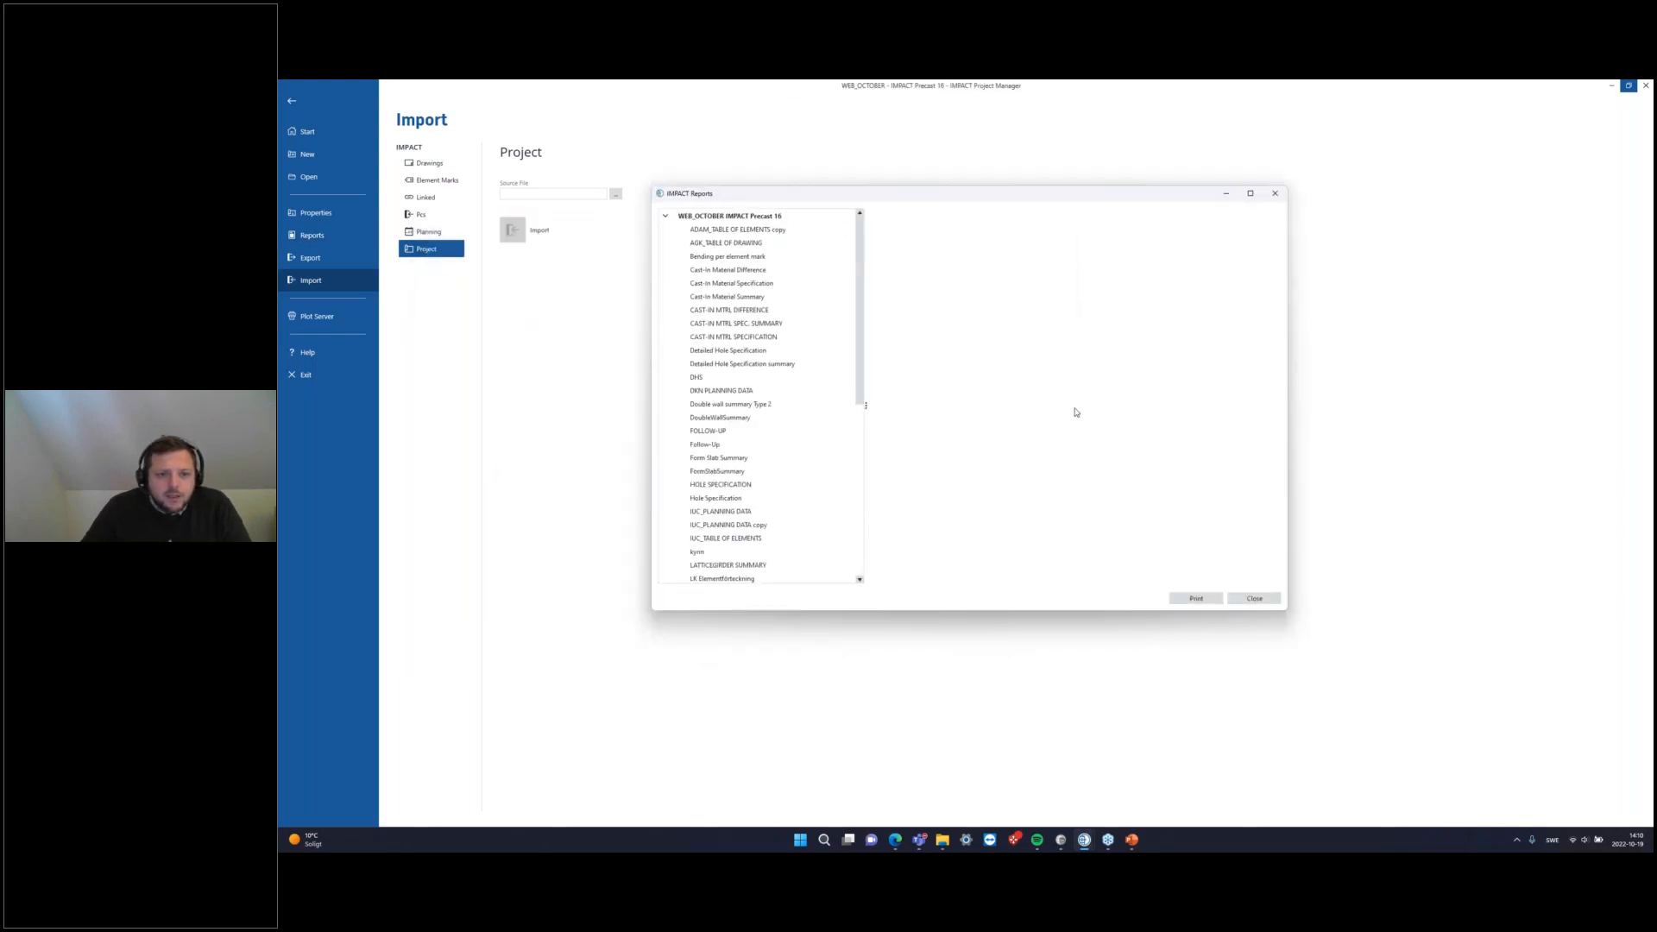
Step: Look through the project's available reports and select Webinar Cast-In Material Specification
{"action": "left_click", "coordinate": [819, 218]}
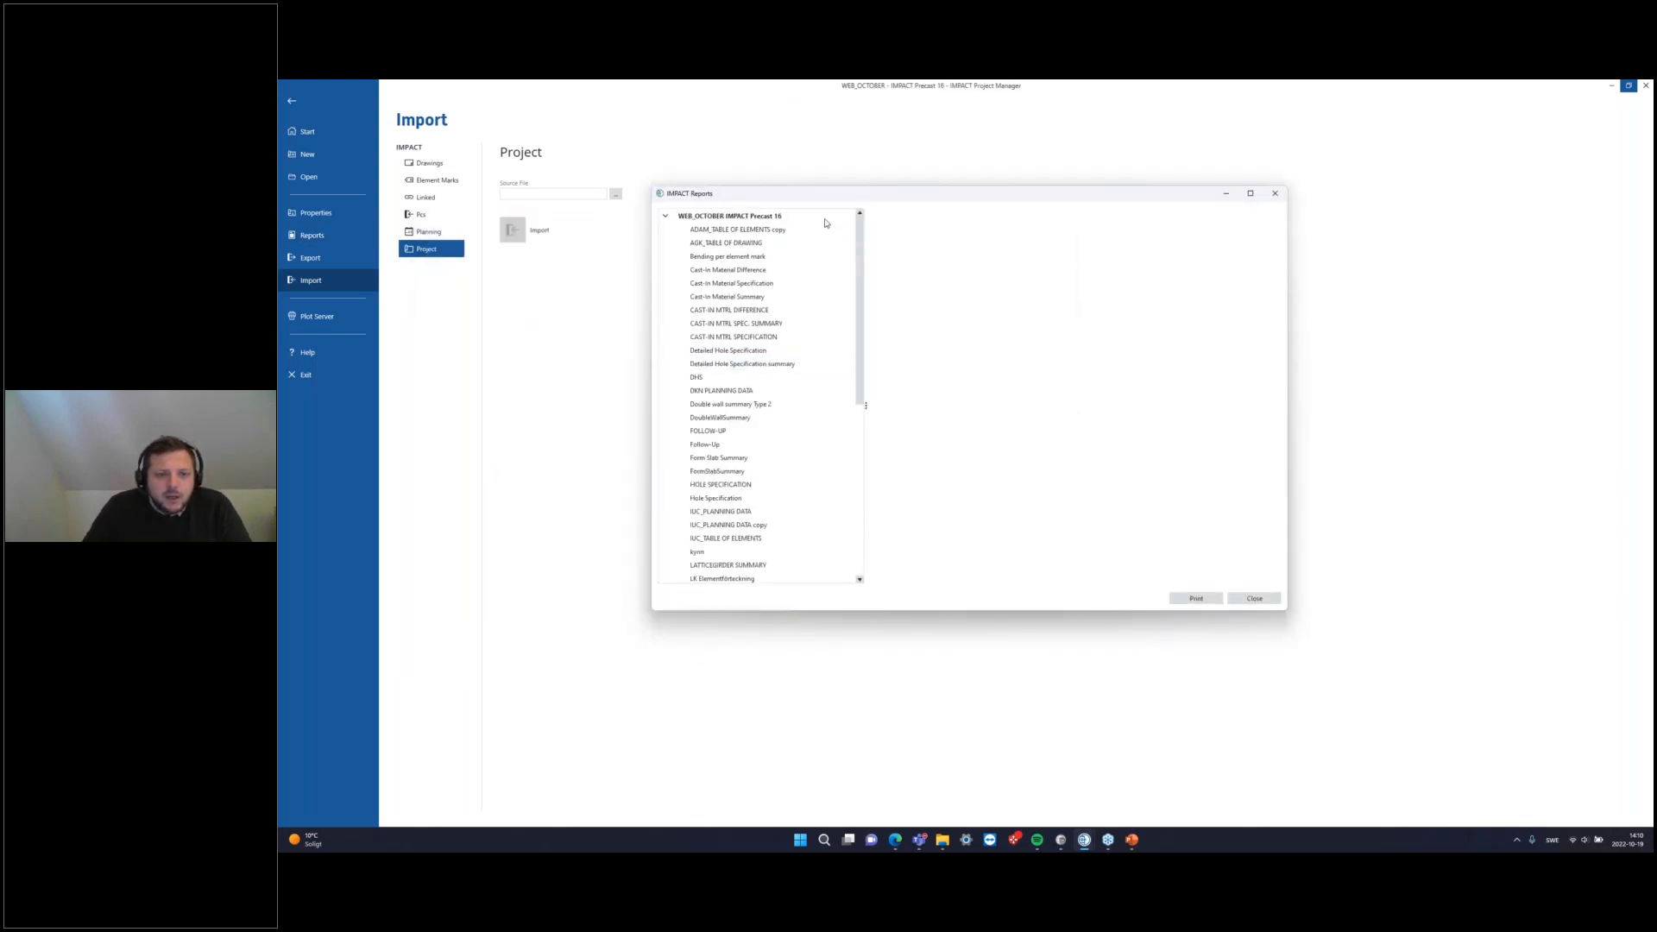
{"action": "left_click", "coordinate": [769, 244]}
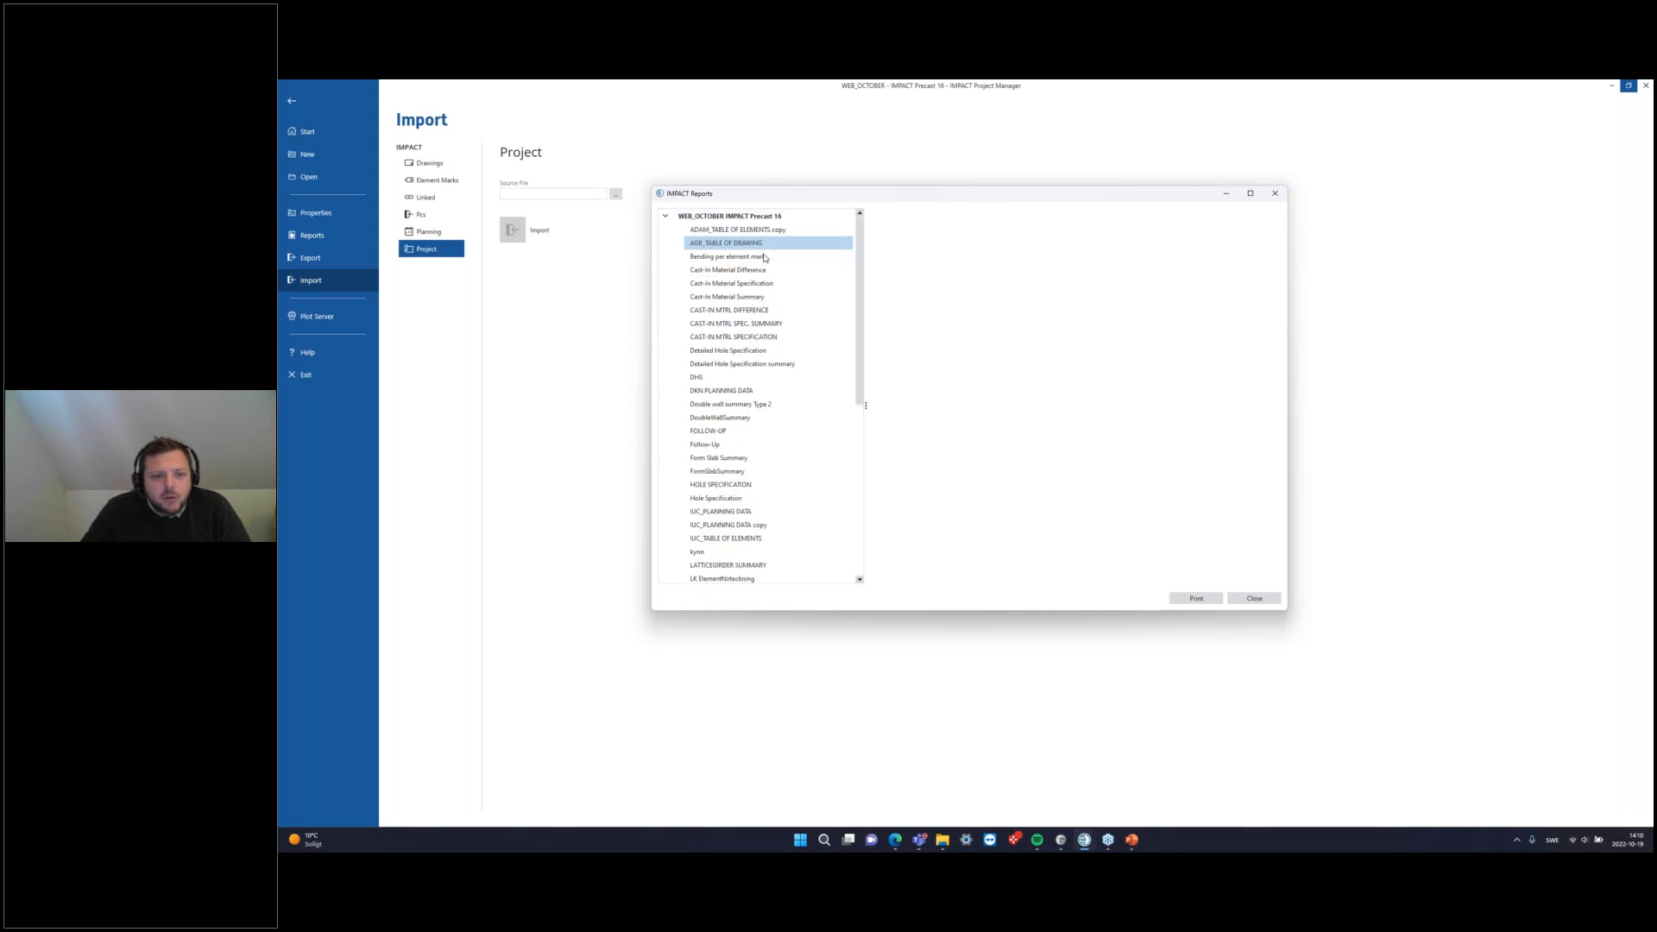
{"action": "left_click", "coordinate": [773, 365]}
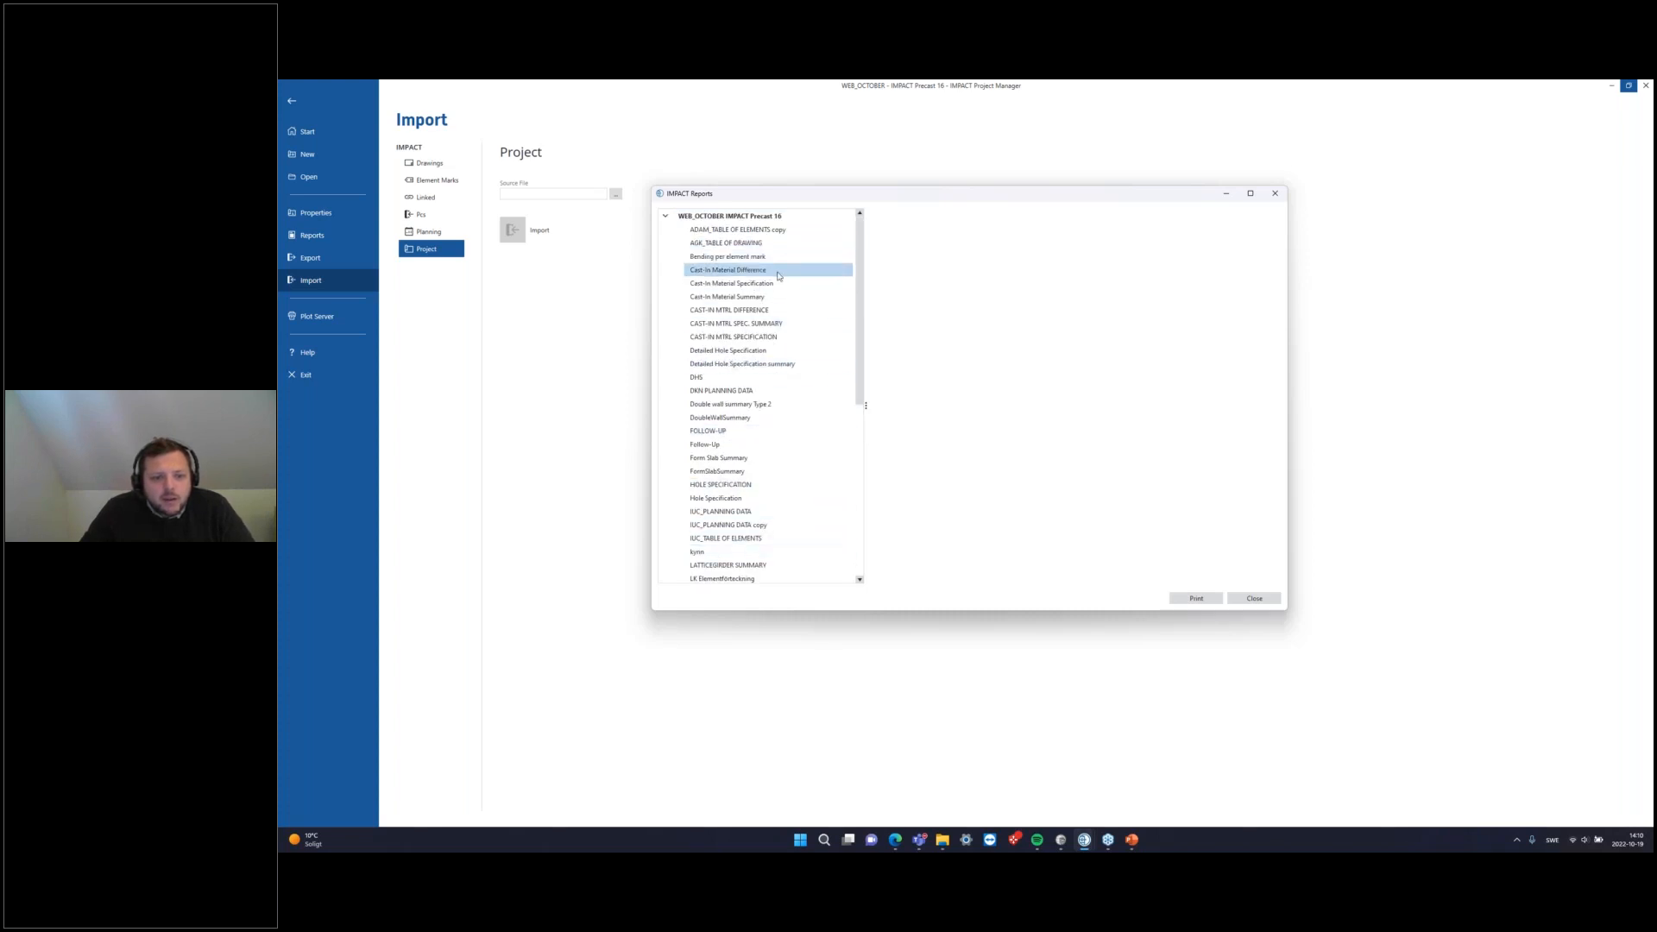
{"action": "scroll", "coordinate": [774, 343], "scroll_direction": "down", "scroll_amount": 2}
{"action": "scroll", "coordinate": [774, 344], "scroll_direction": "up", "scroll_amount": 2}
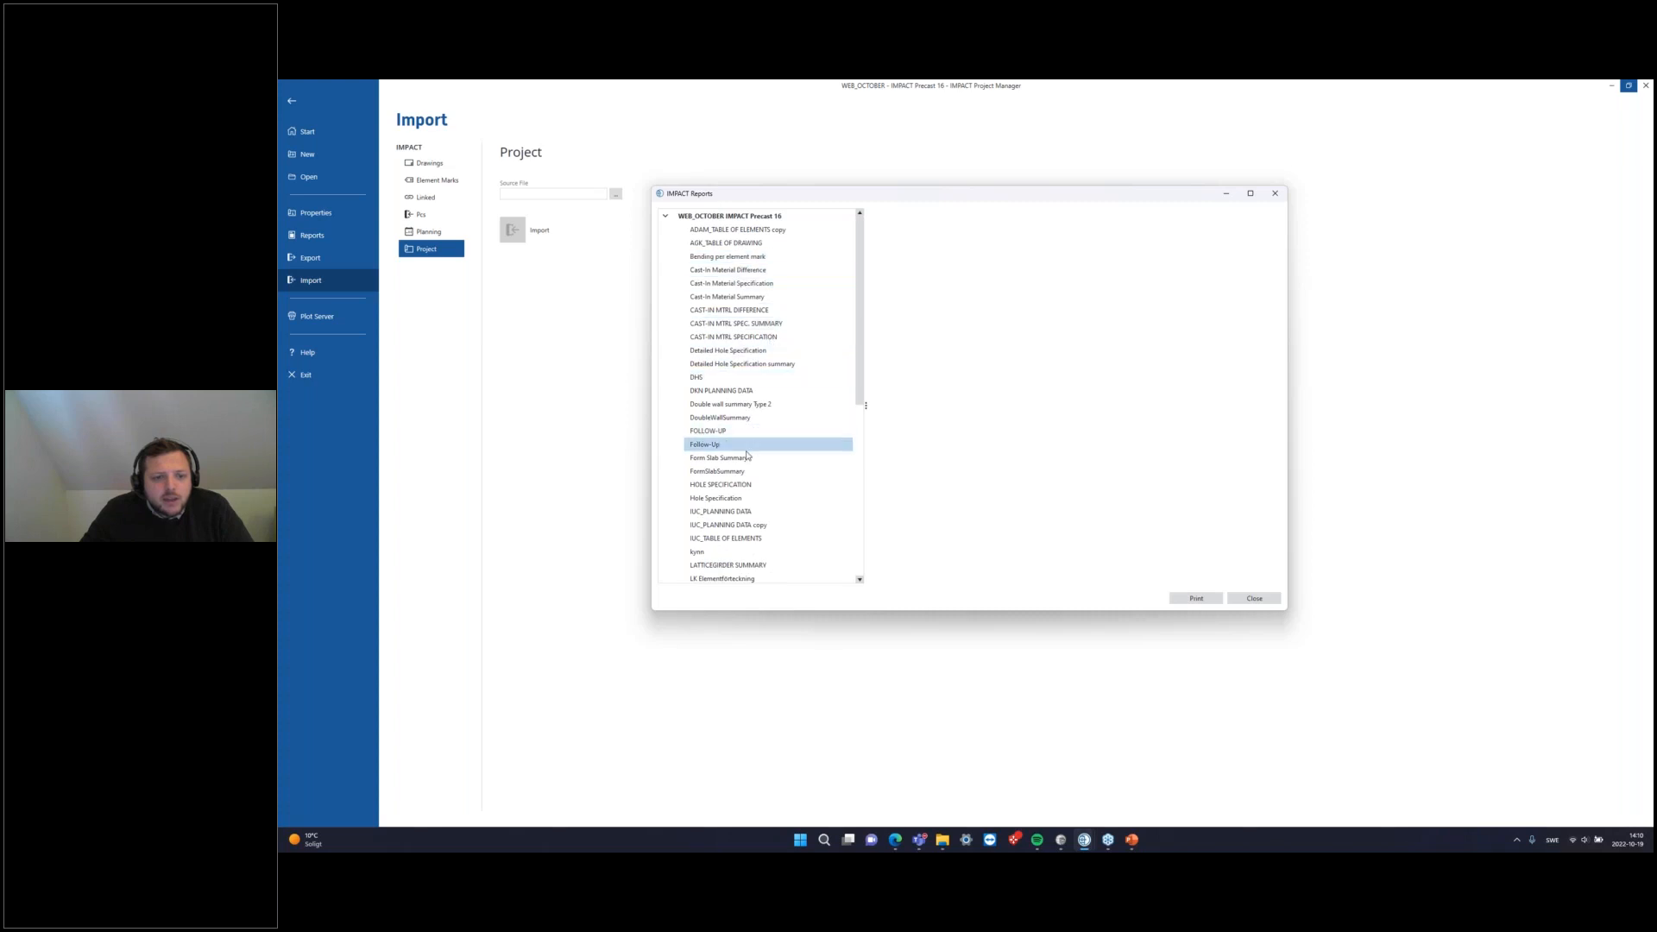
{"action": "scroll", "coordinate": [738, 455], "scroll_direction": "down", "scroll_amount": 2}
{"action": "scroll", "coordinate": [737, 455], "scroll_direction": "down", "scroll_amount": 4}
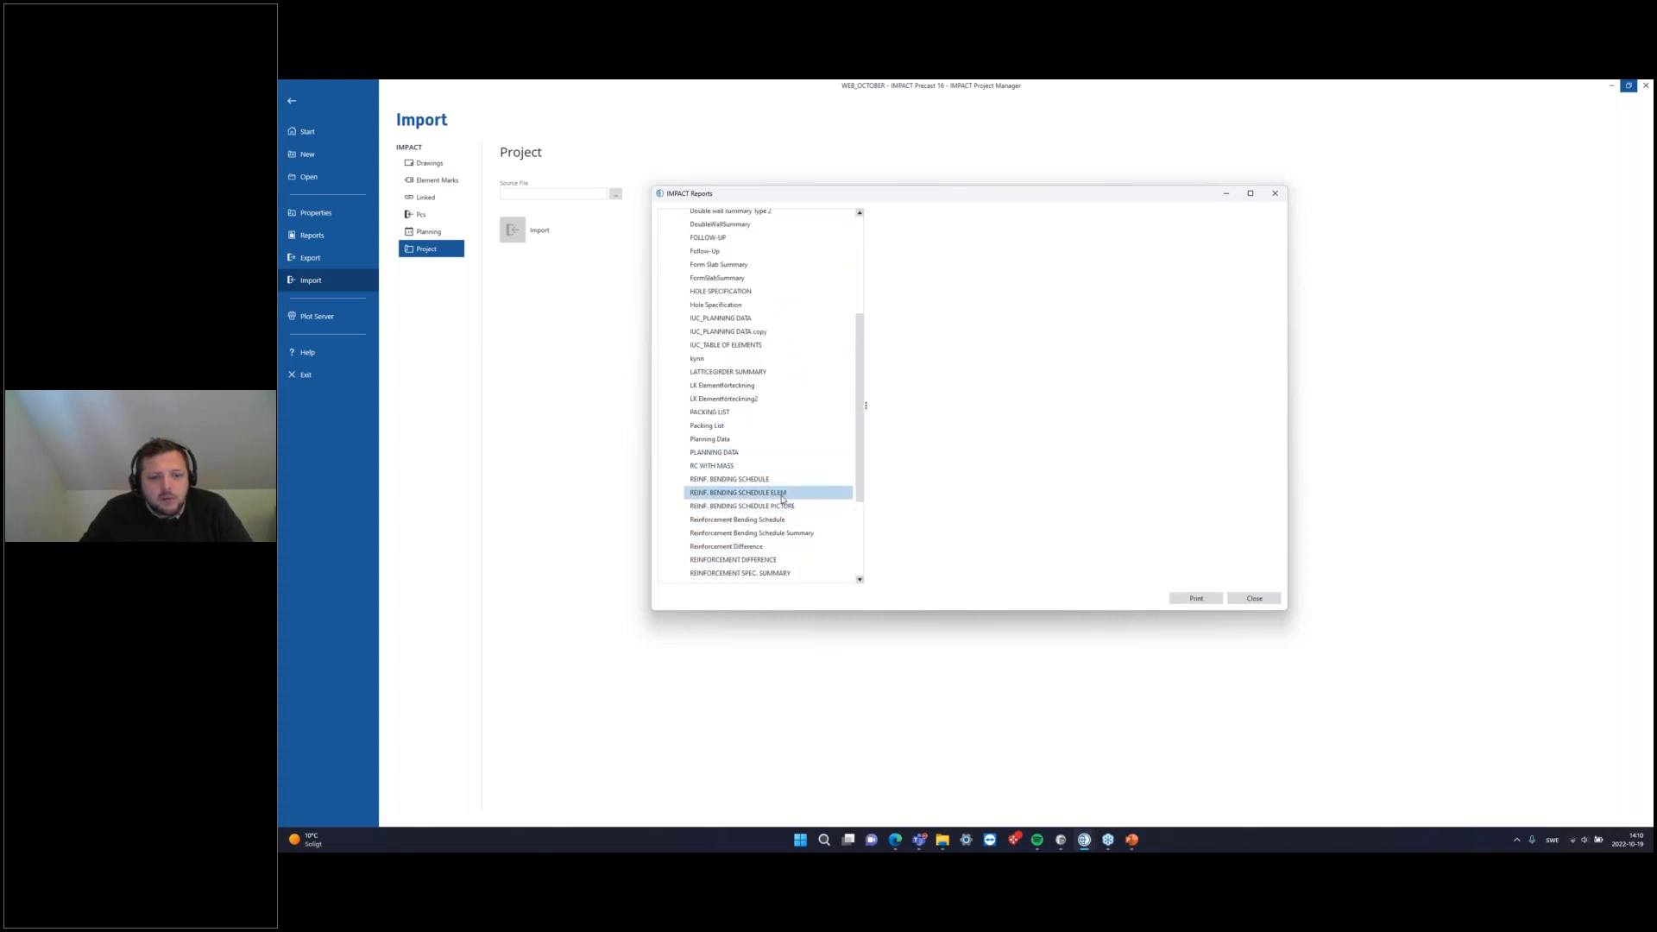
{"action": "scroll", "coordinate": [773, 488], "scroll_direction": "down", "scroll_amount": 4}
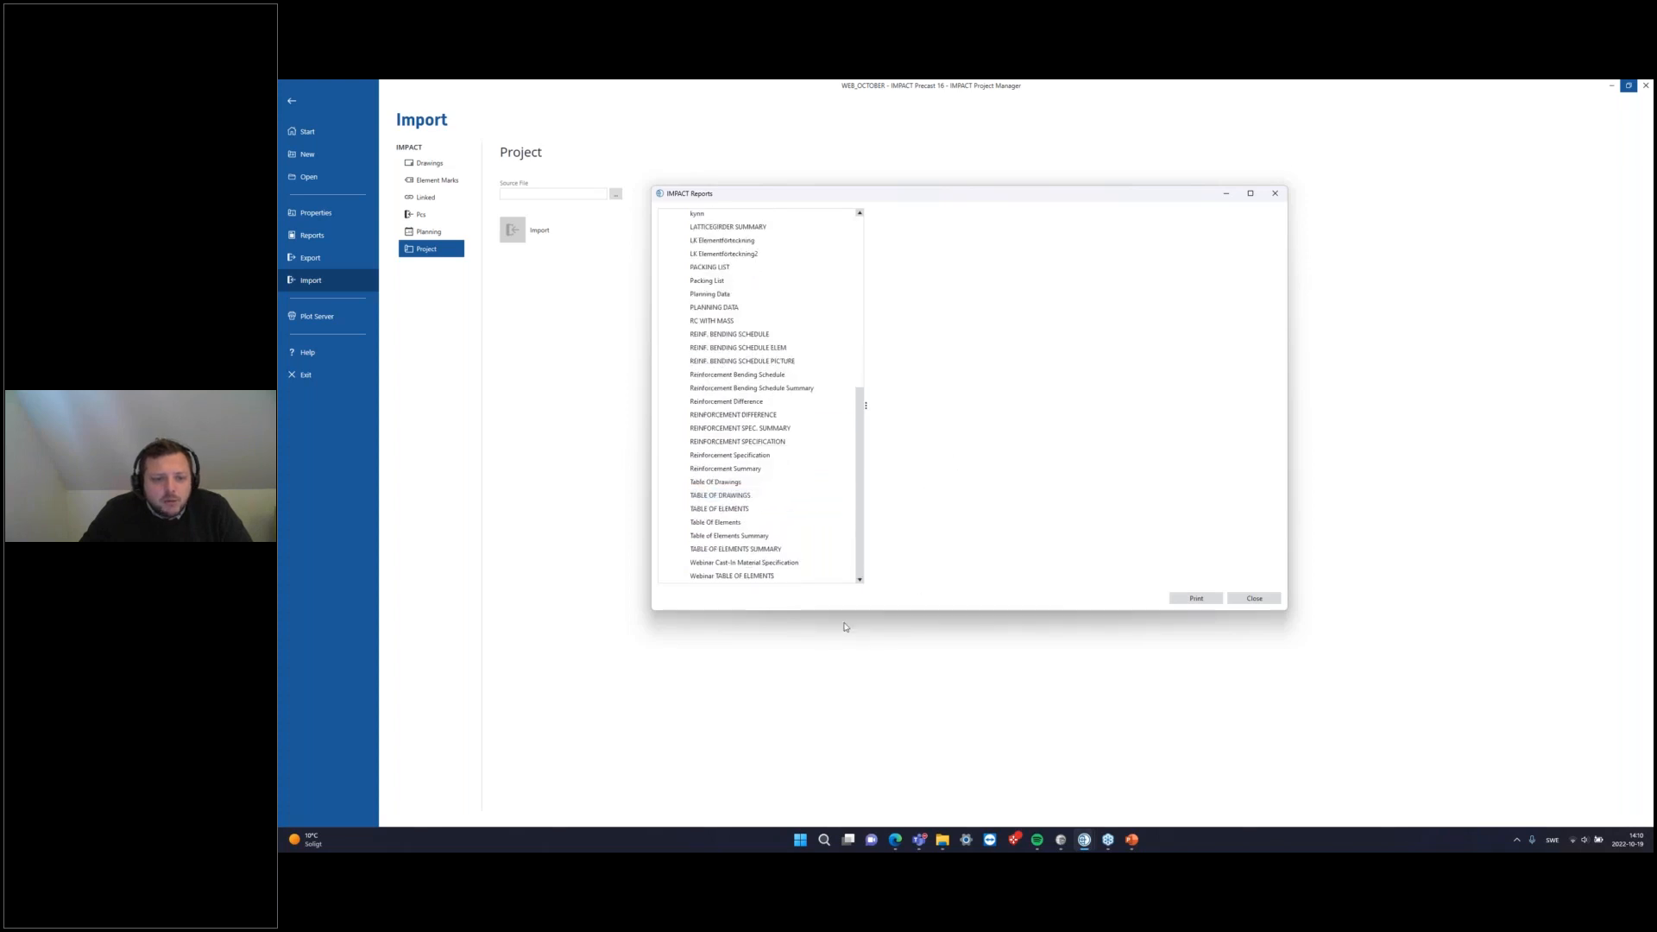
{"action": "left_click", "coordinate": [781, 562]}
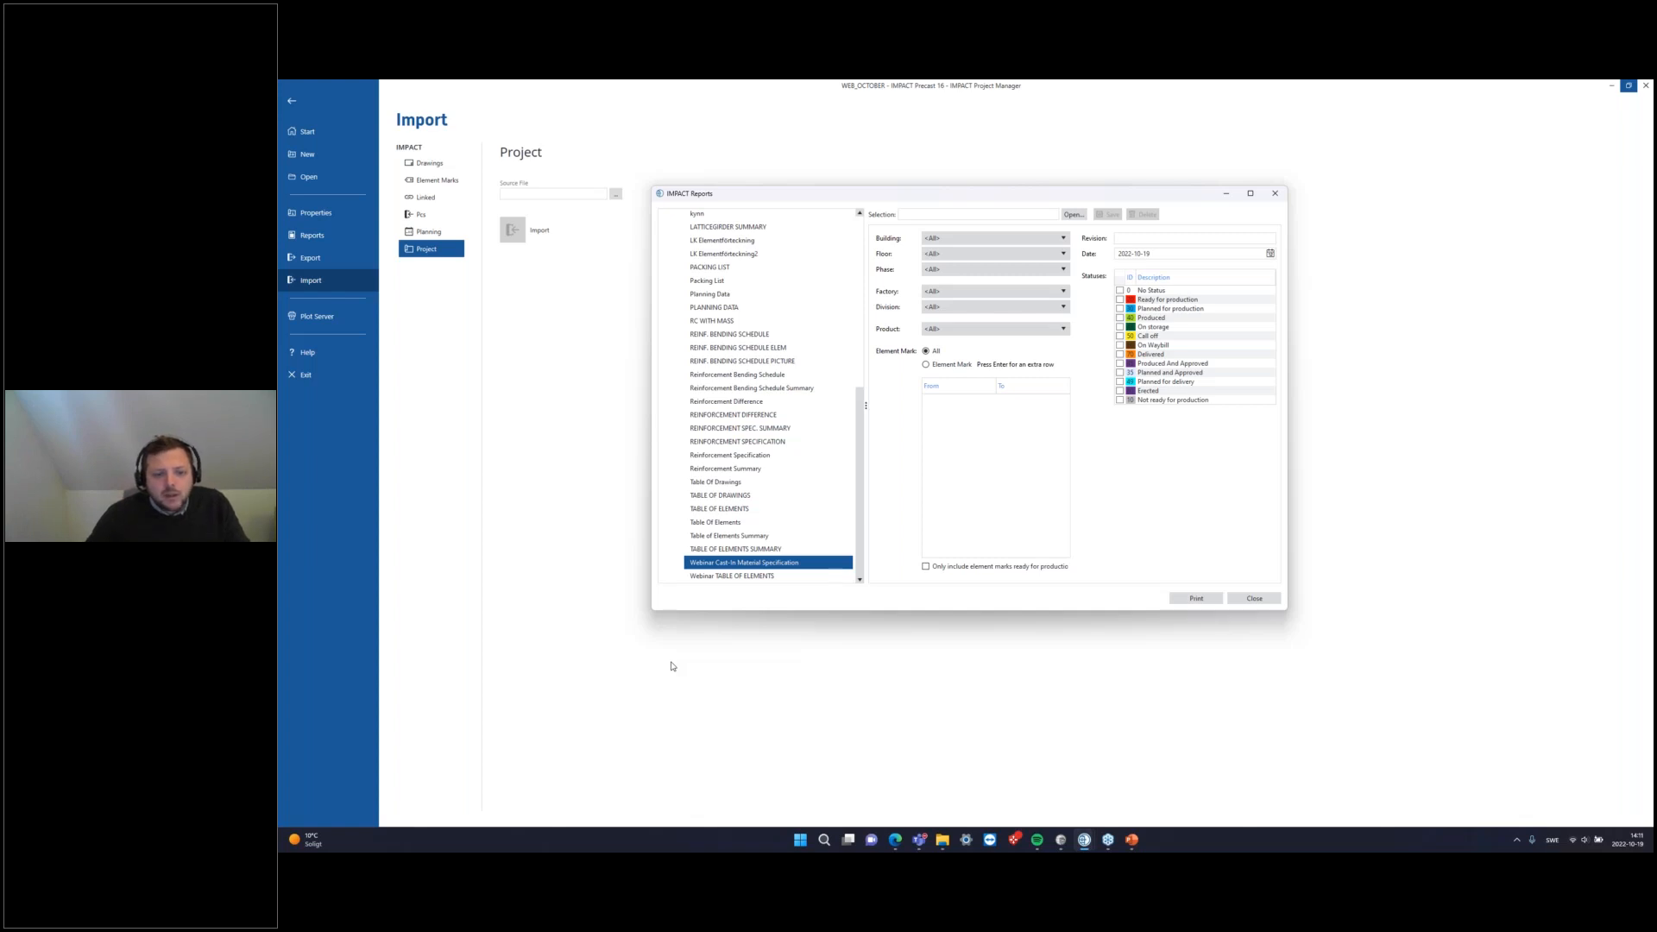
Step: Reposition the IMPACT Reports window and examine the choices of the report's Building and Product filters
{"action": "left_click_drag", "start_coordinate": [934, 200], "coordinate": [885, 218]}
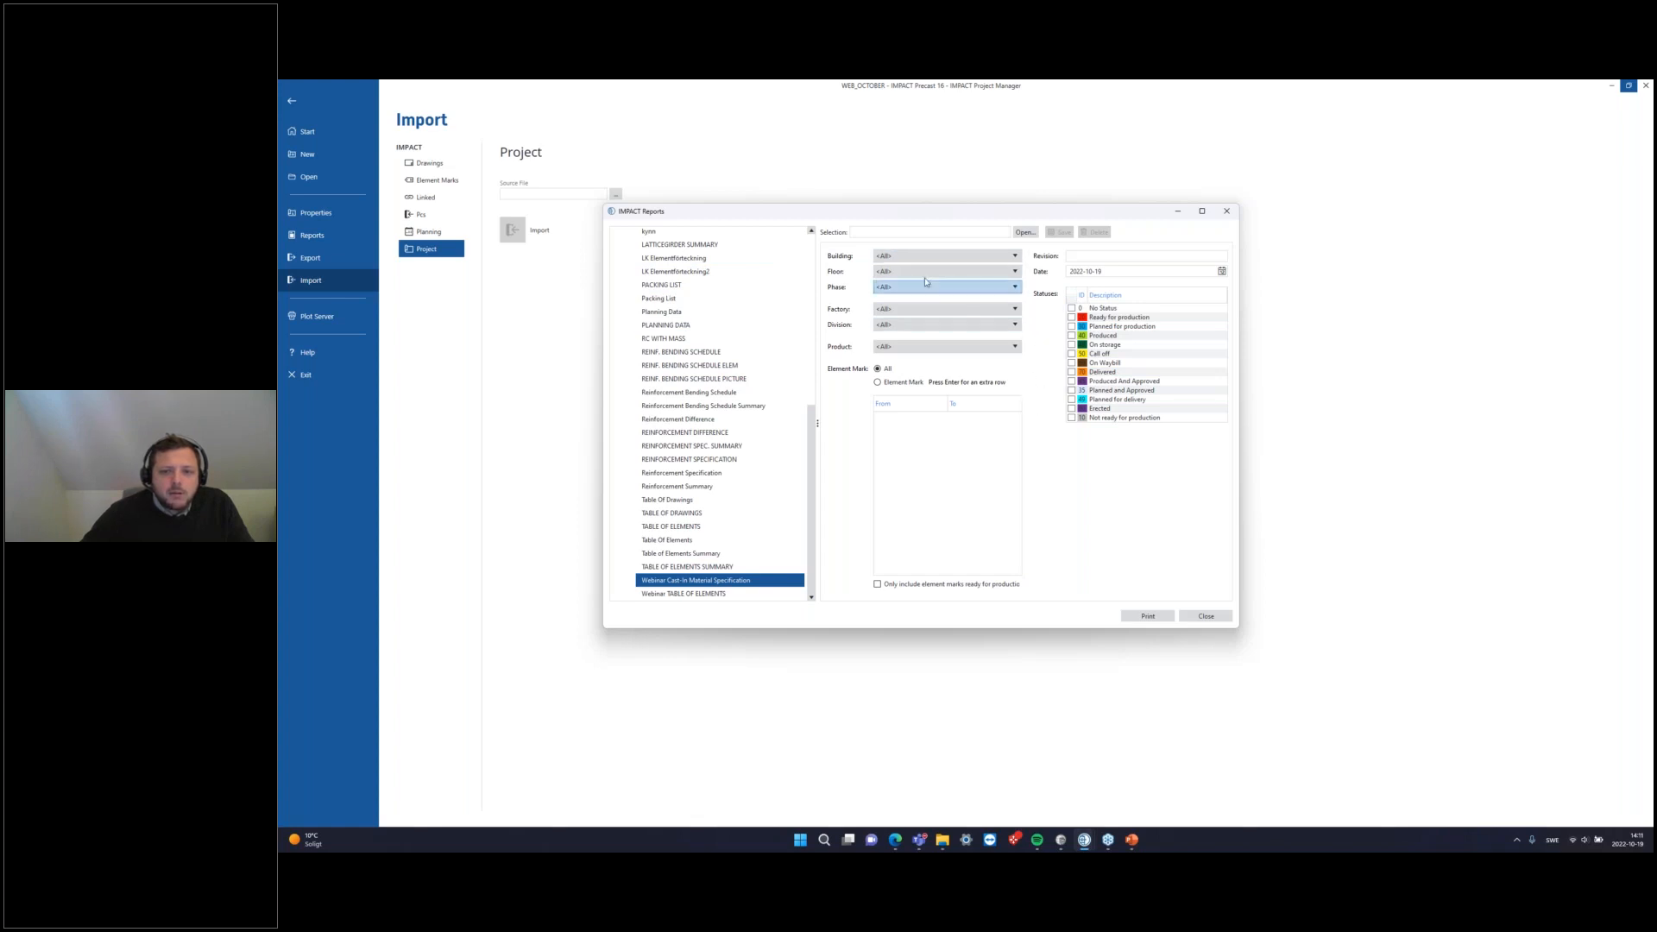
{"action": "left_click", "coordinate": [968, 260]}
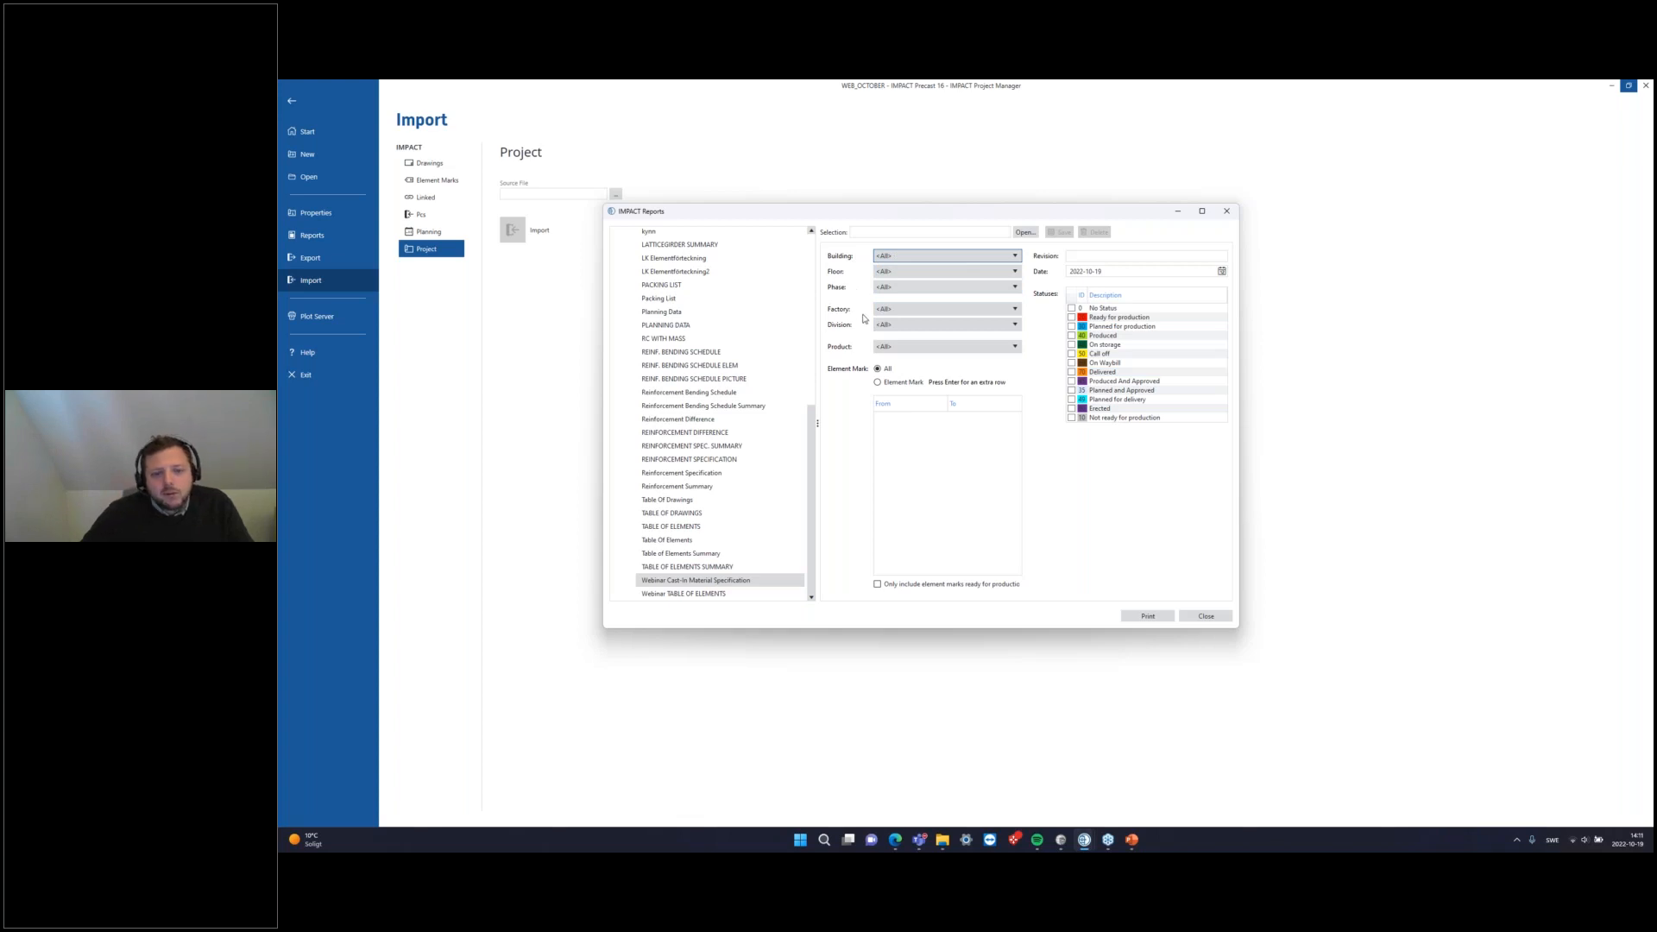
{"action": "left_click", "coordinate": [902, 347]}
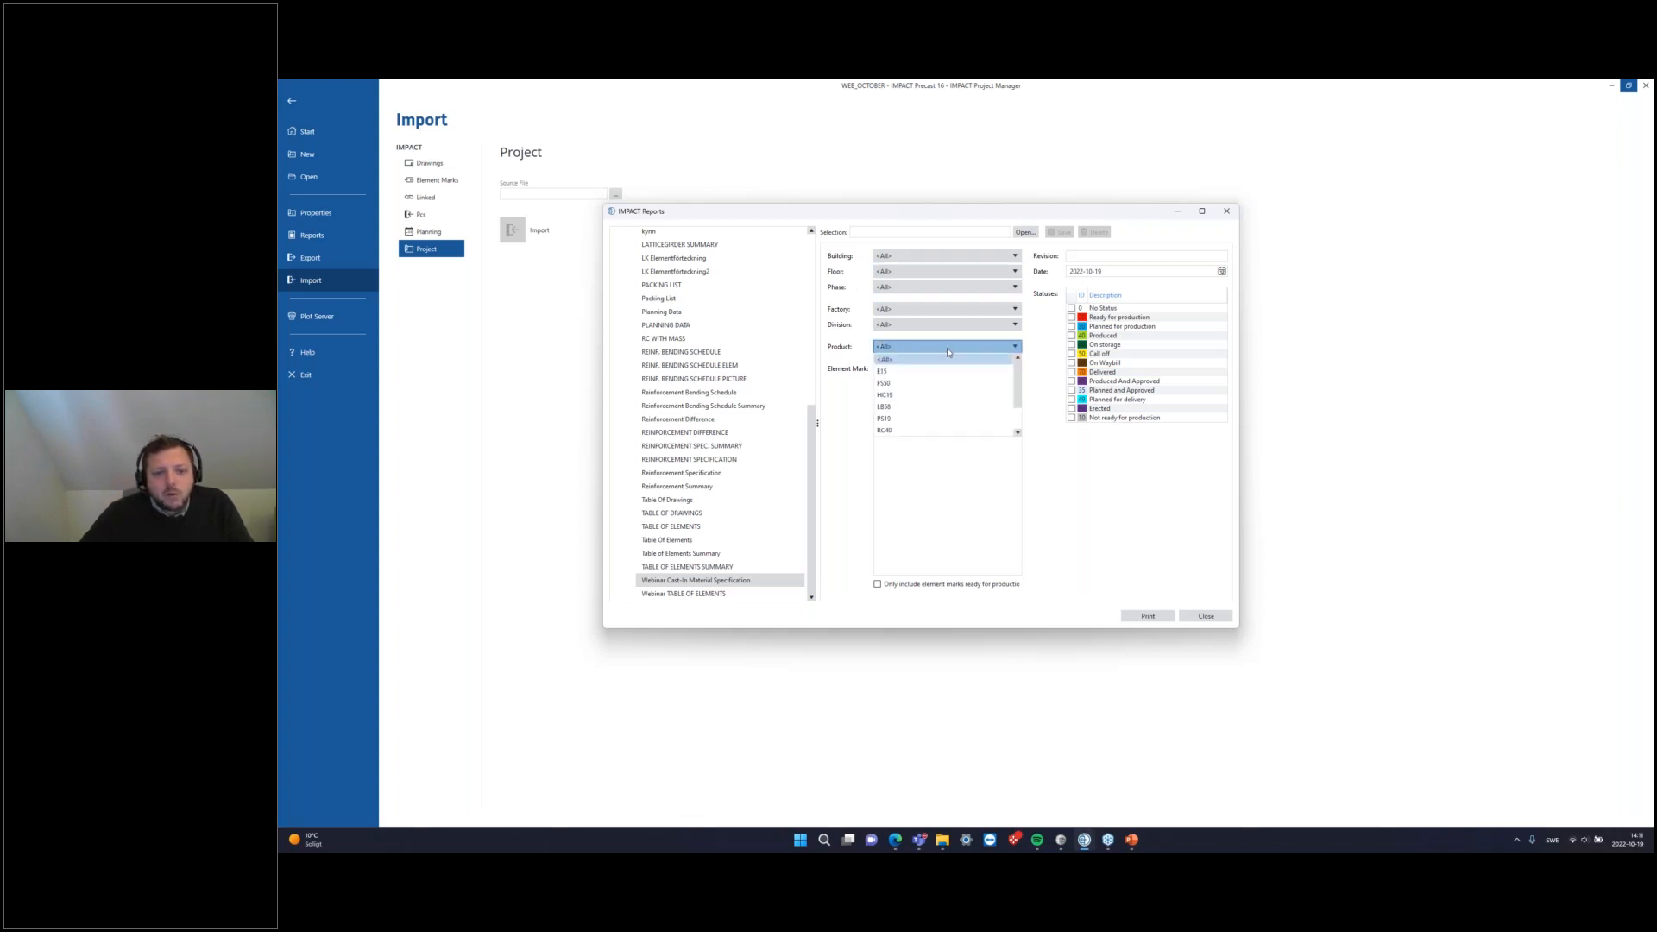
{"action": "left_click", "coordinate": [949, 349]}
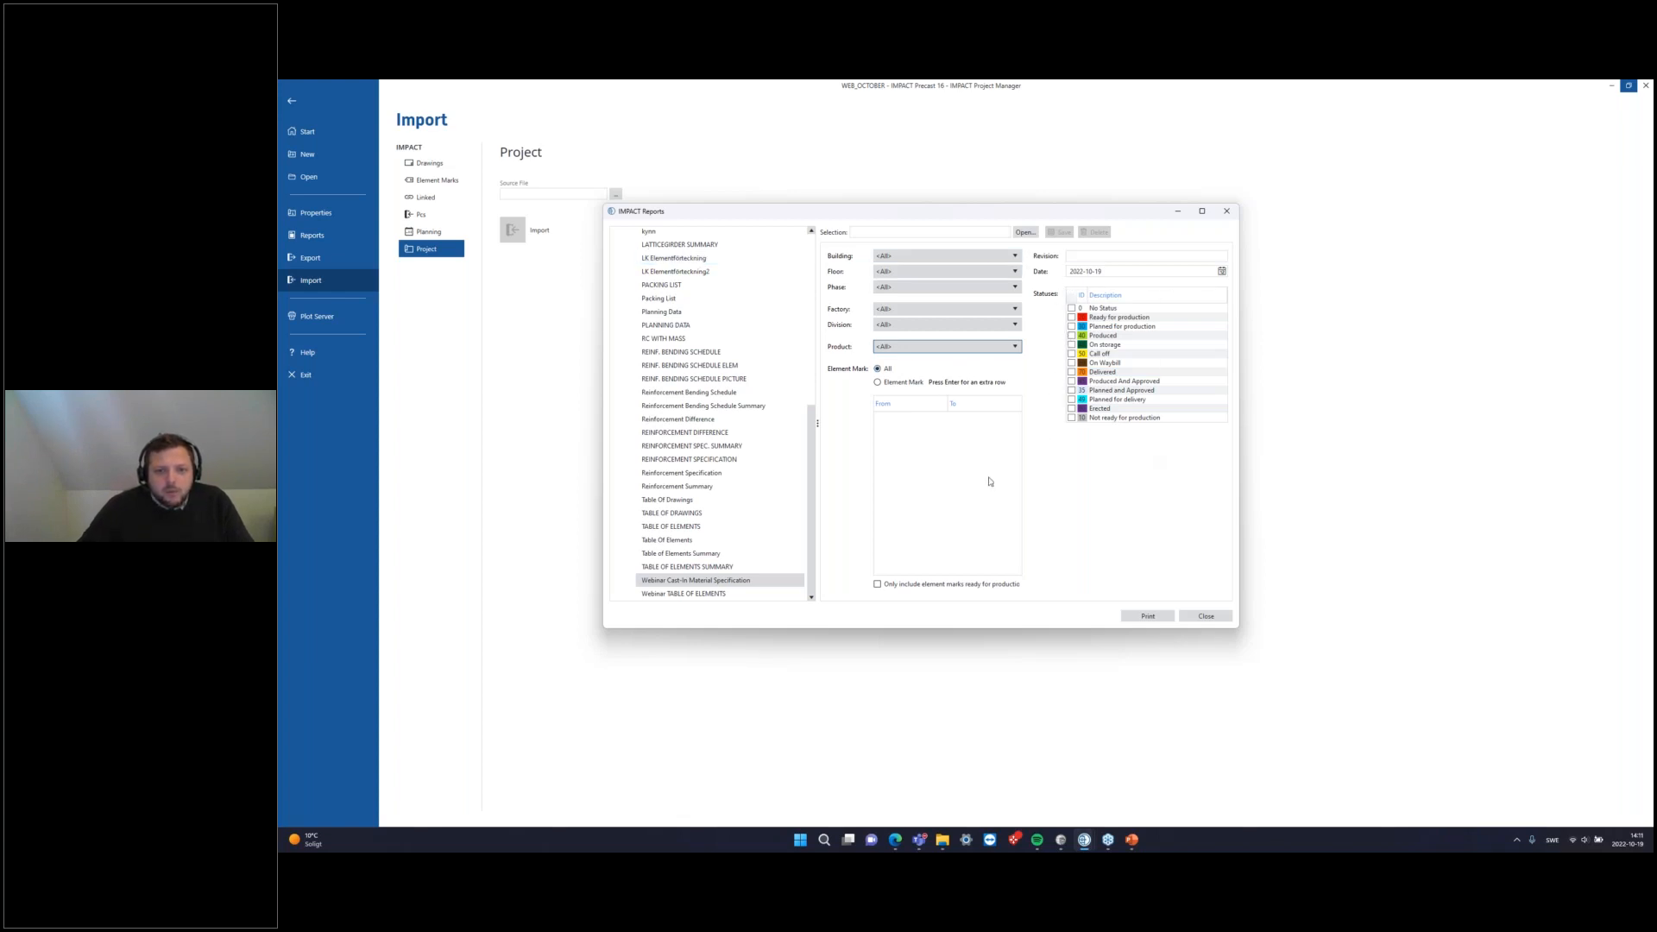
Step: Limit the cast-in material report to Building 1 and Floor 1, with Phase set to <All>
{"action": "left_click", "coordinate": [932, 255]}
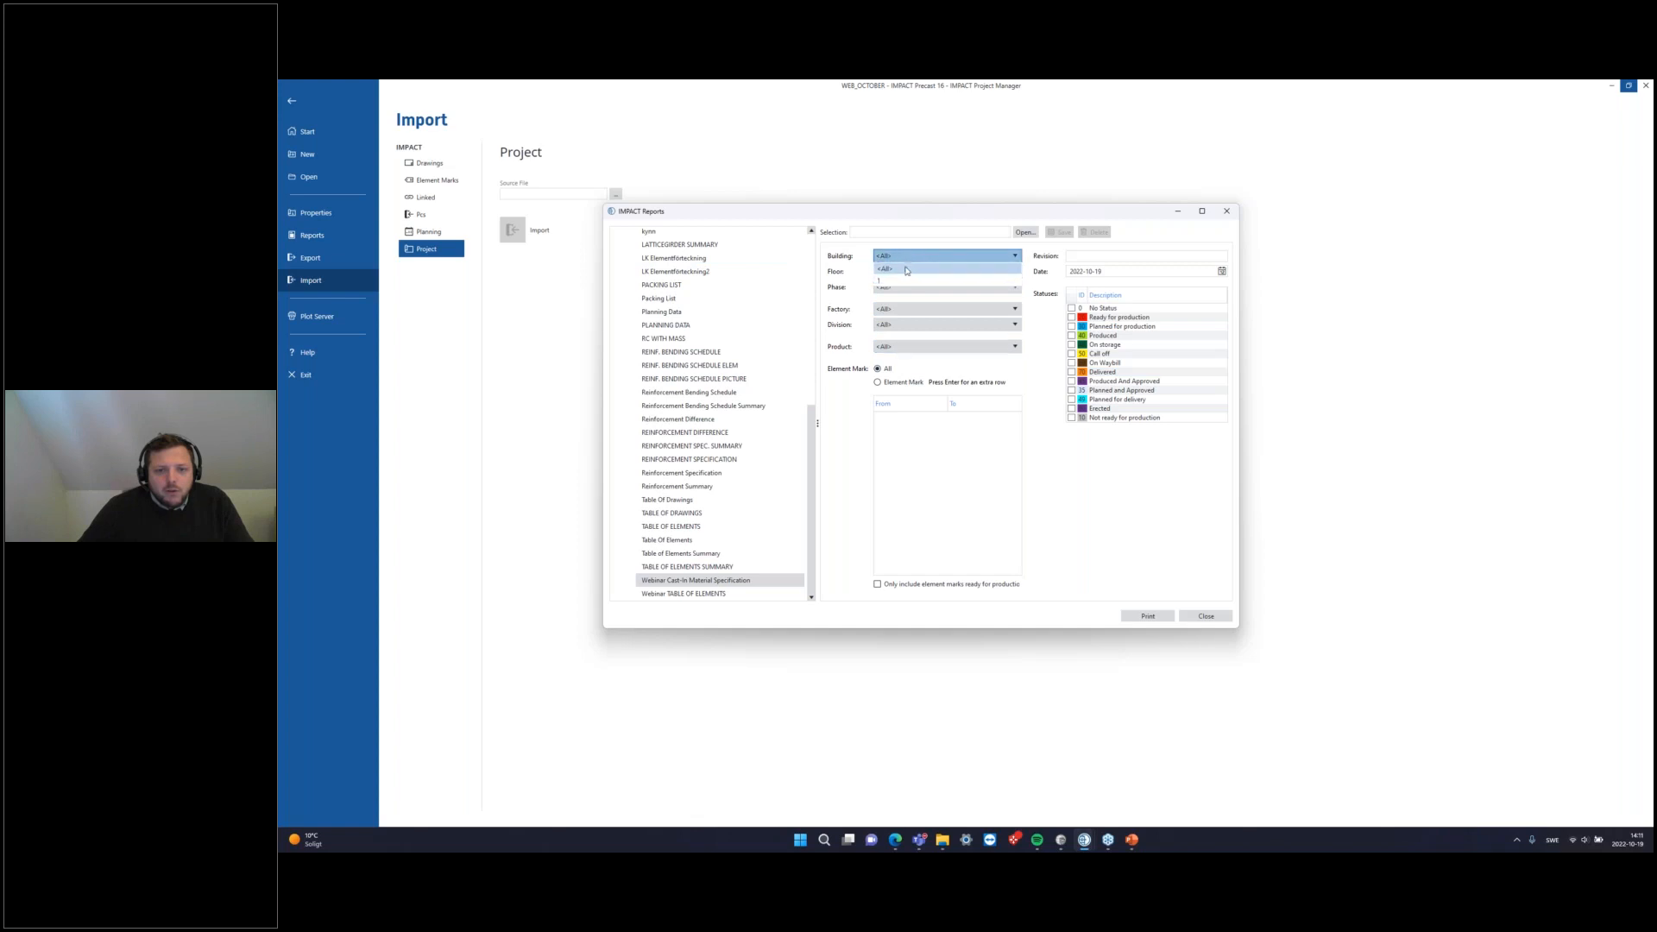
{"action": "left_click", "coordinate": [897, 276]}
{"action": "left_click", "coordinate": [897, 273]}
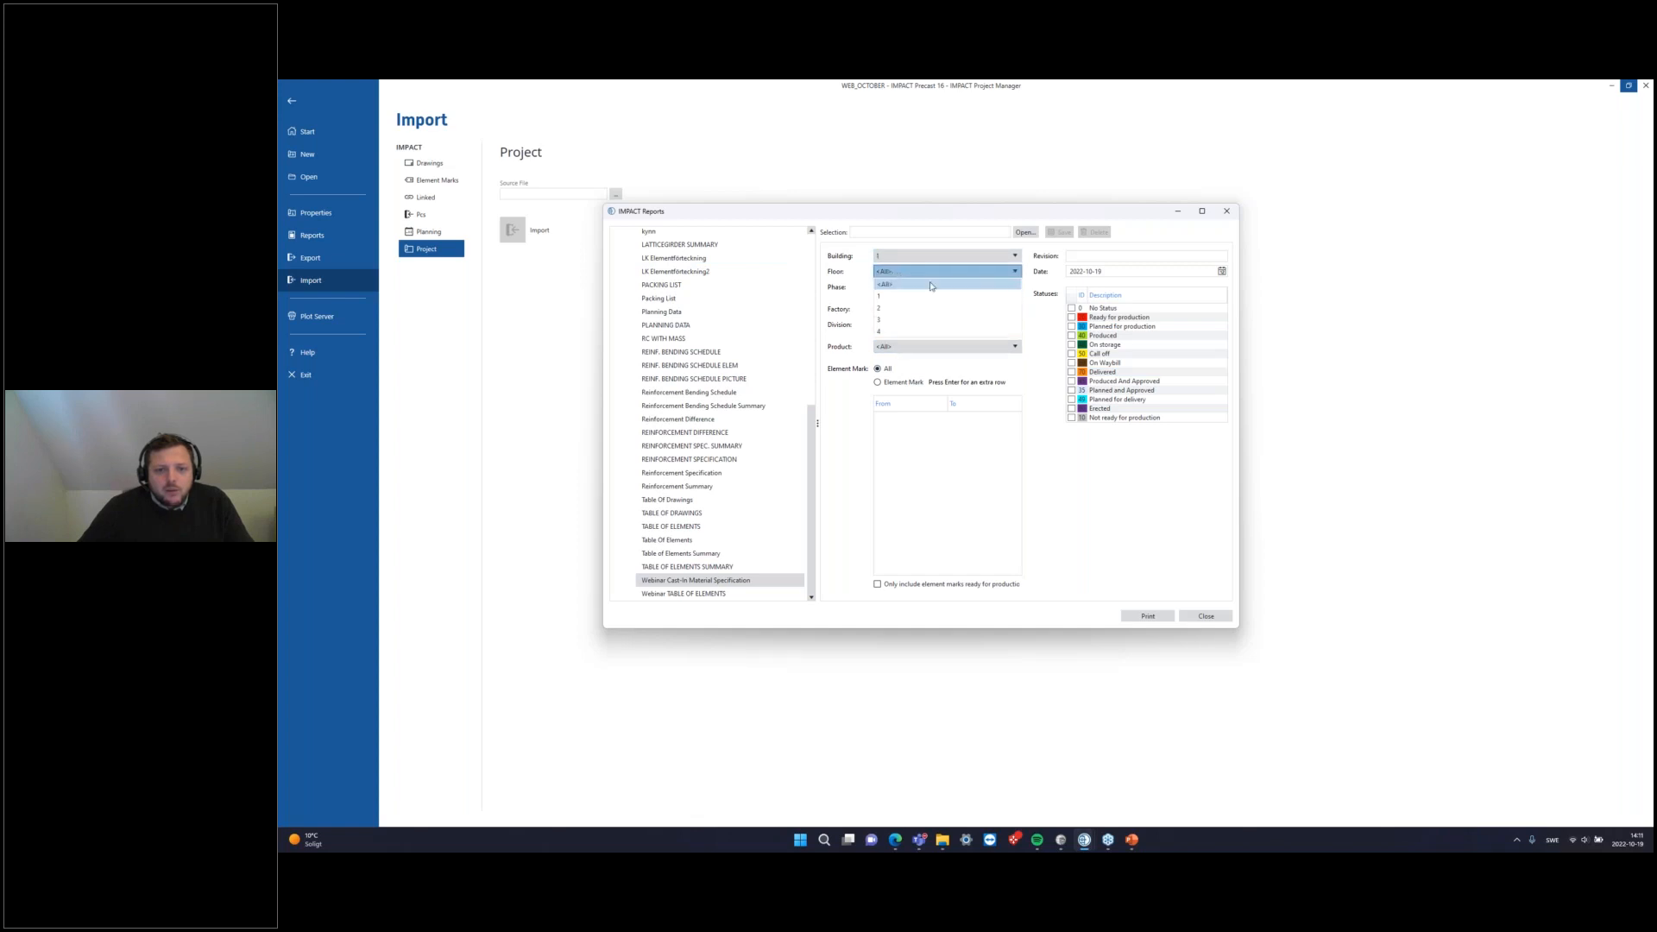
{"action": "left_click", "coordinate": [917, 297]}
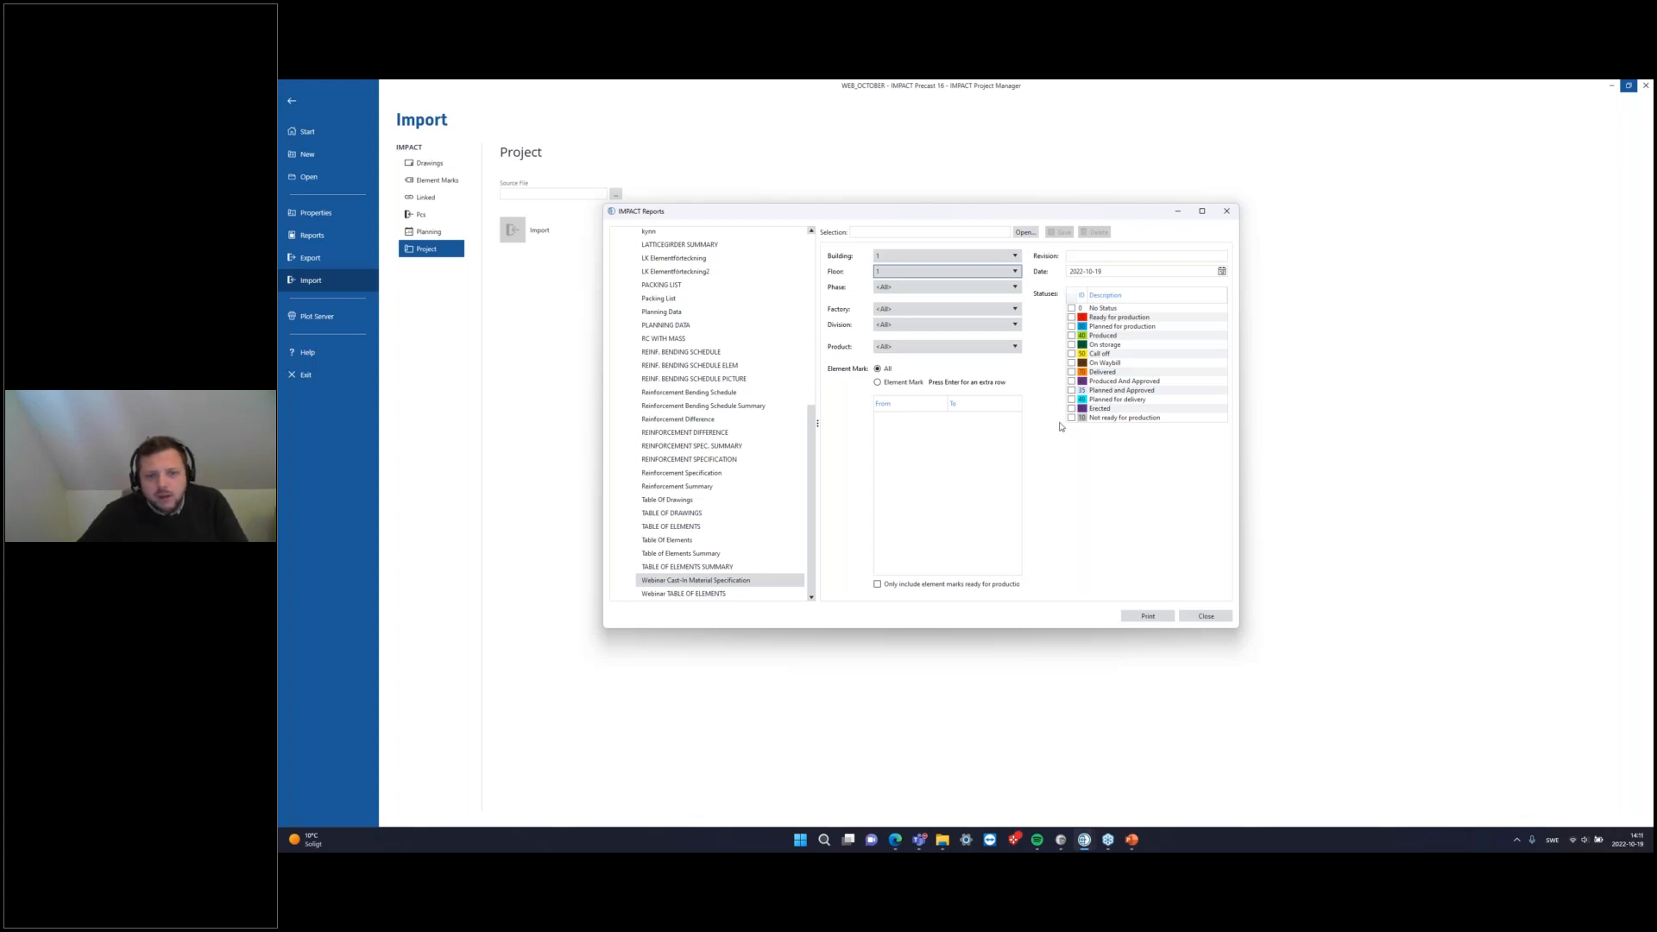
{"action": "left_click", "coordinate": [932, 288]}
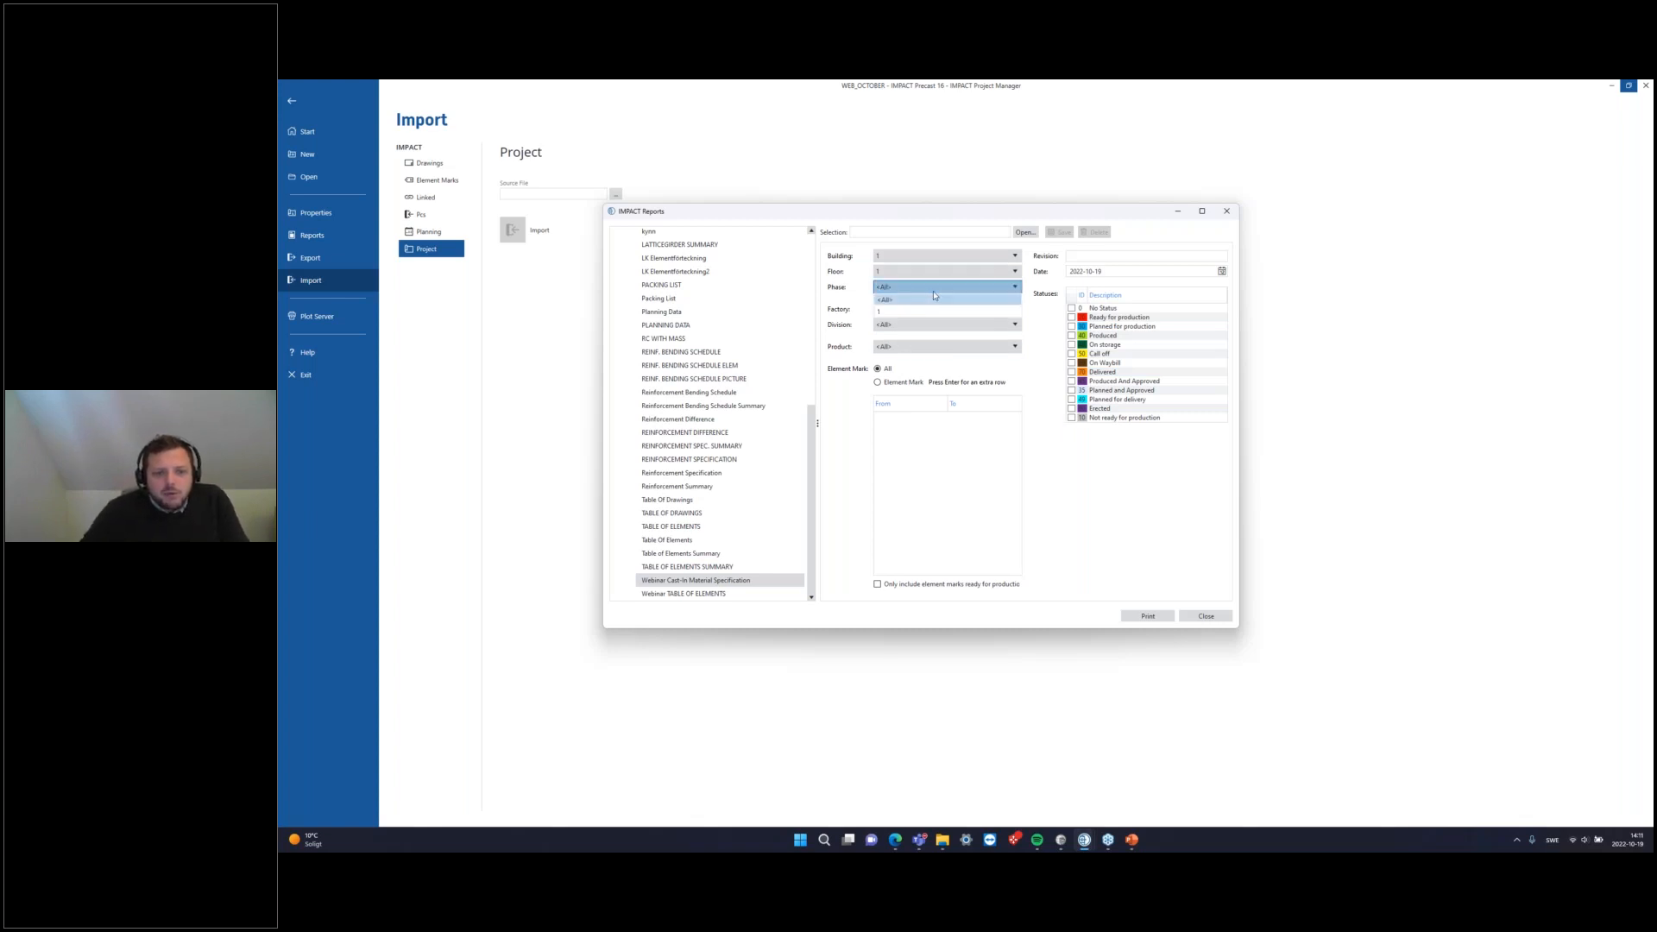
{"action": "left_click", "coordinate": [933, 299]}
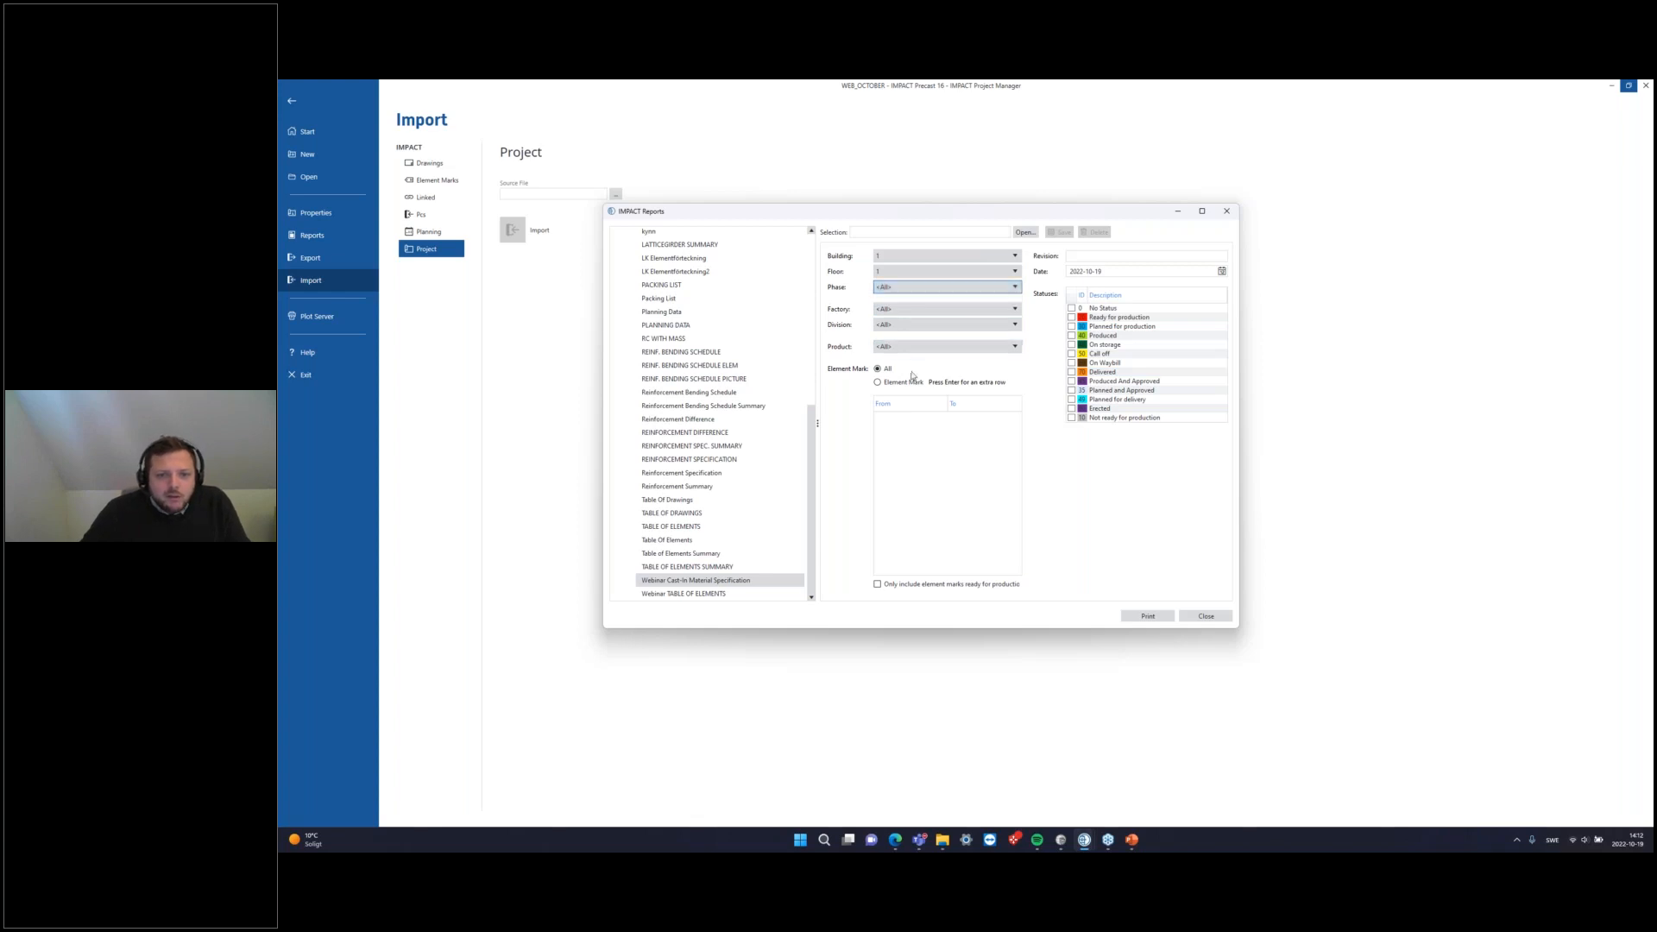
Step: Examine the factories offered by the report's Factory filter
{"action": "left_click", "coordinate": [924, 310]}
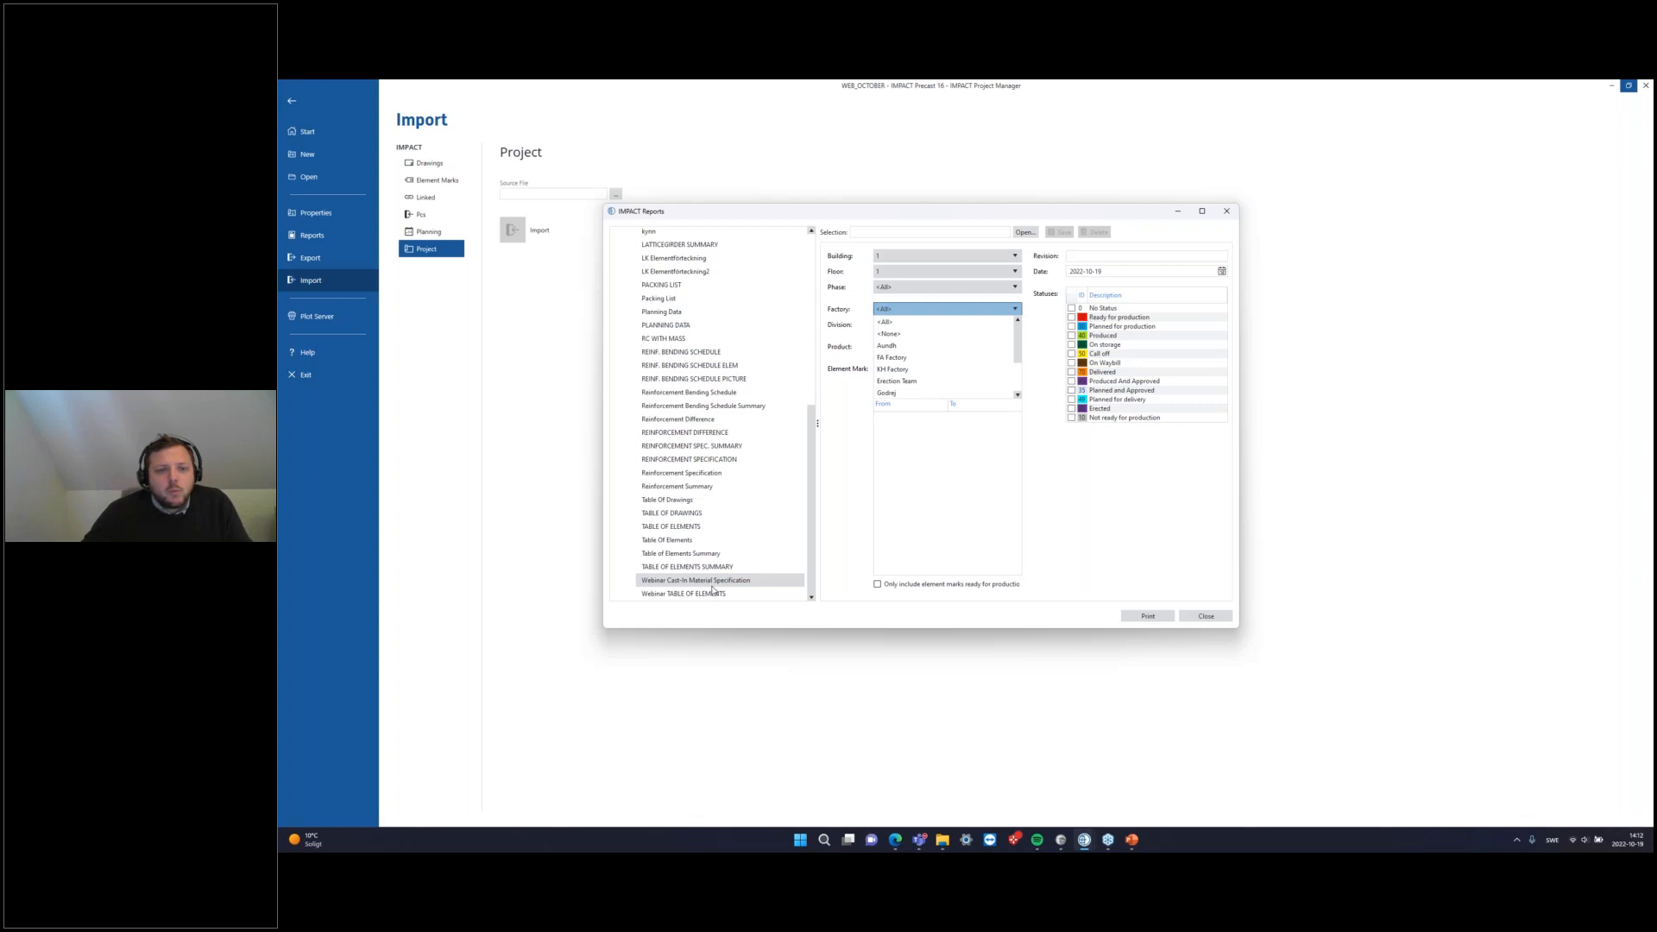
{"action": "scroll", "coordinate": [922, 341], "scroll_direction": "down", "scroll_amount": 1}
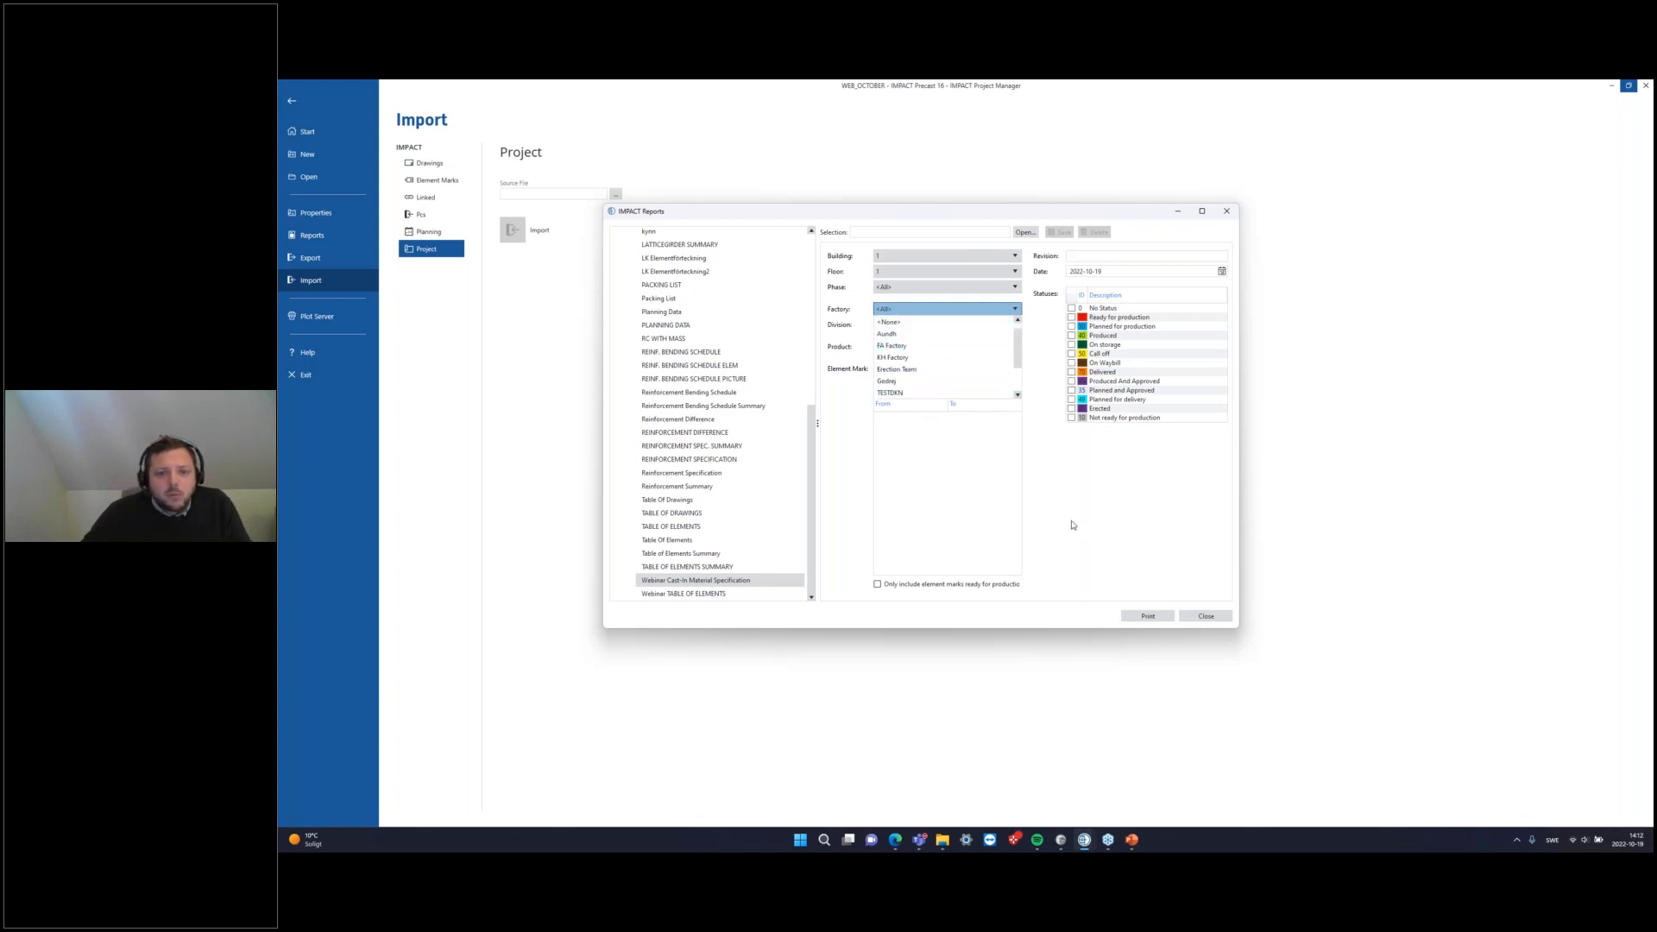
{"action": "left_click", "coordinate": [906, 309]}
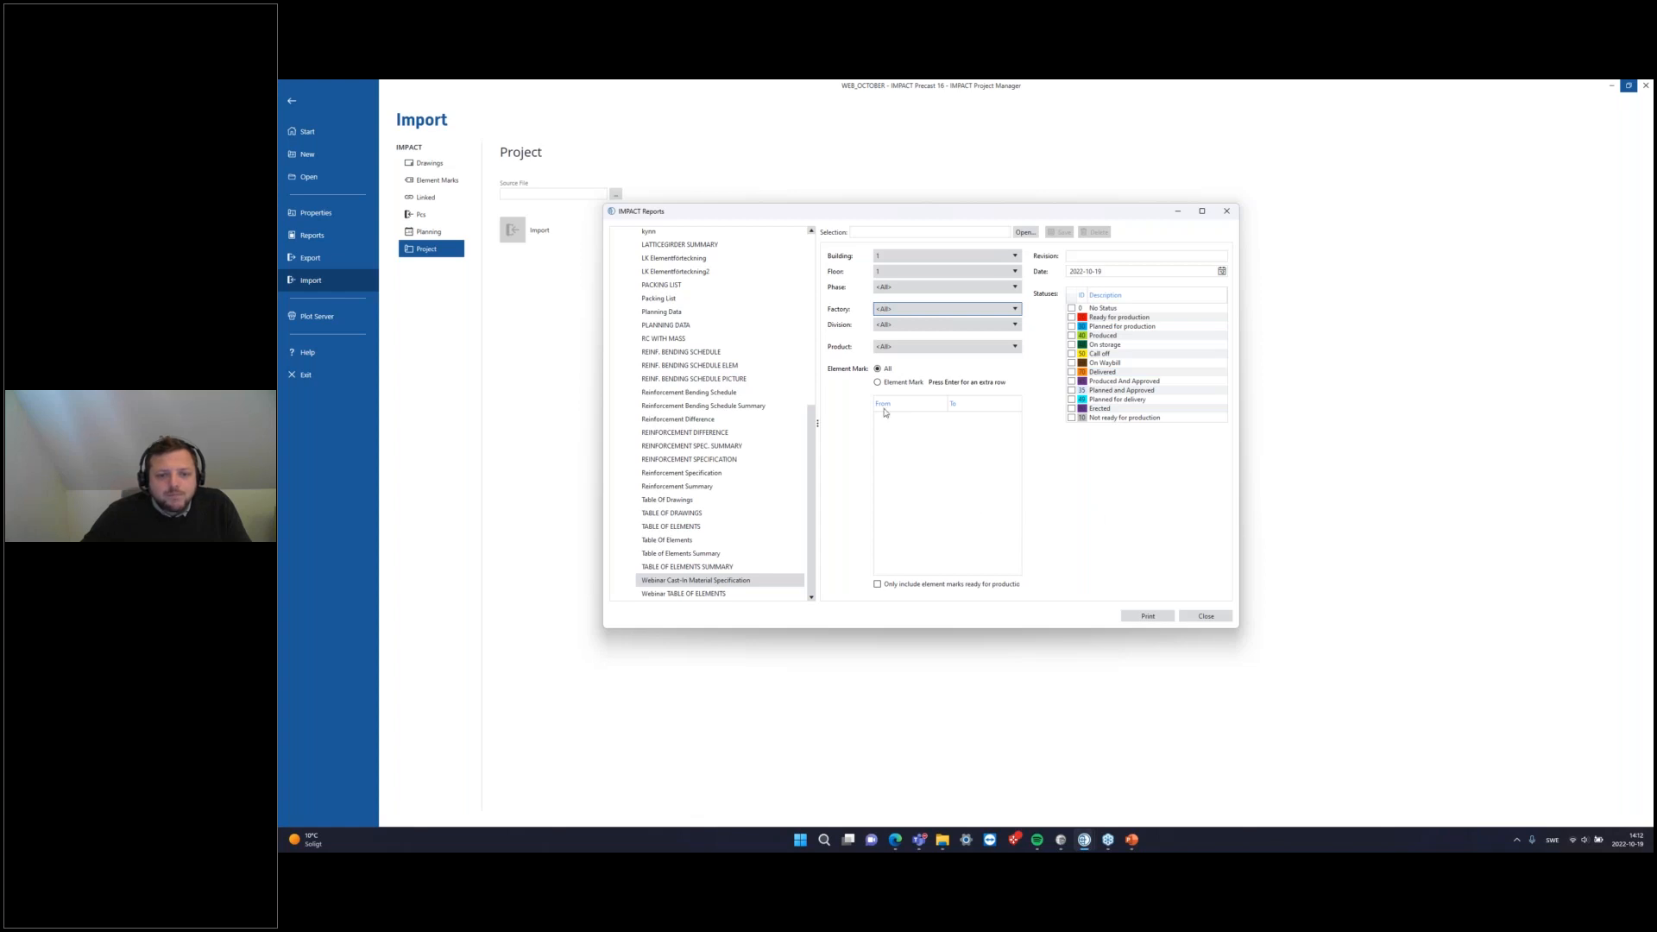
Step: Widen the Floor filter to <All> and limit the report to element marks SW100 to SW105
{"action": "left_click", "coordinate": [896, 277]}
{"action": "left_click", "coordinate": [893, 286]}
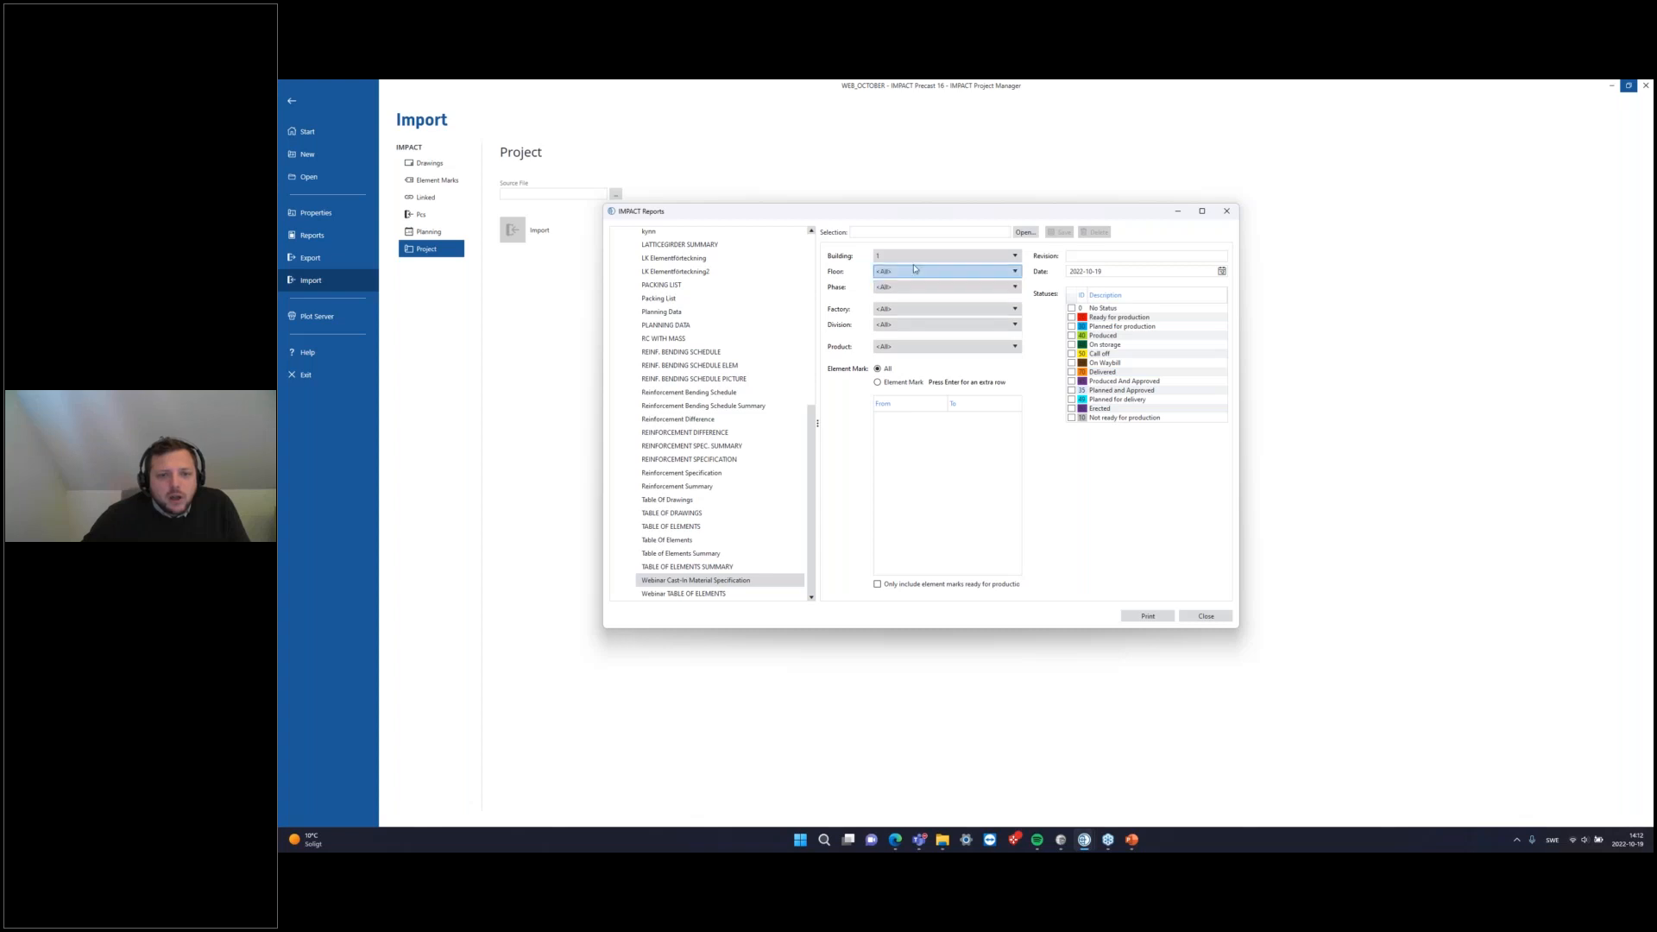
{"action": "left_click", "coordinate": [891, 421]}
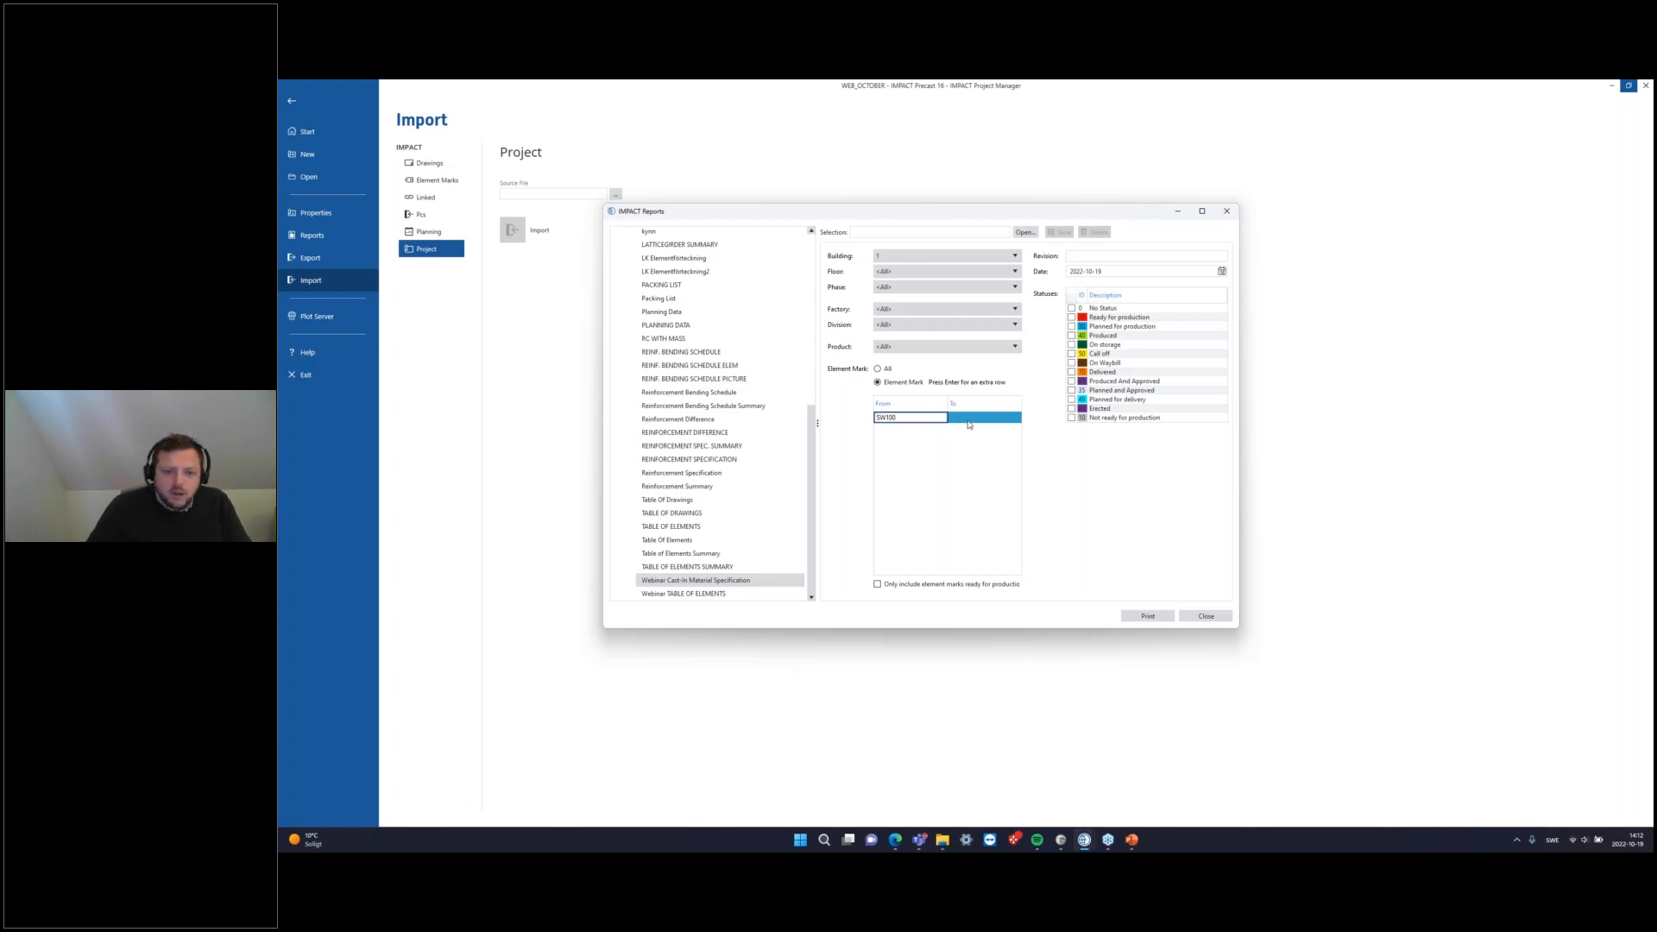
{"action": "key", "text": "Tab"}
{"action": "type", "text": "SW105"}
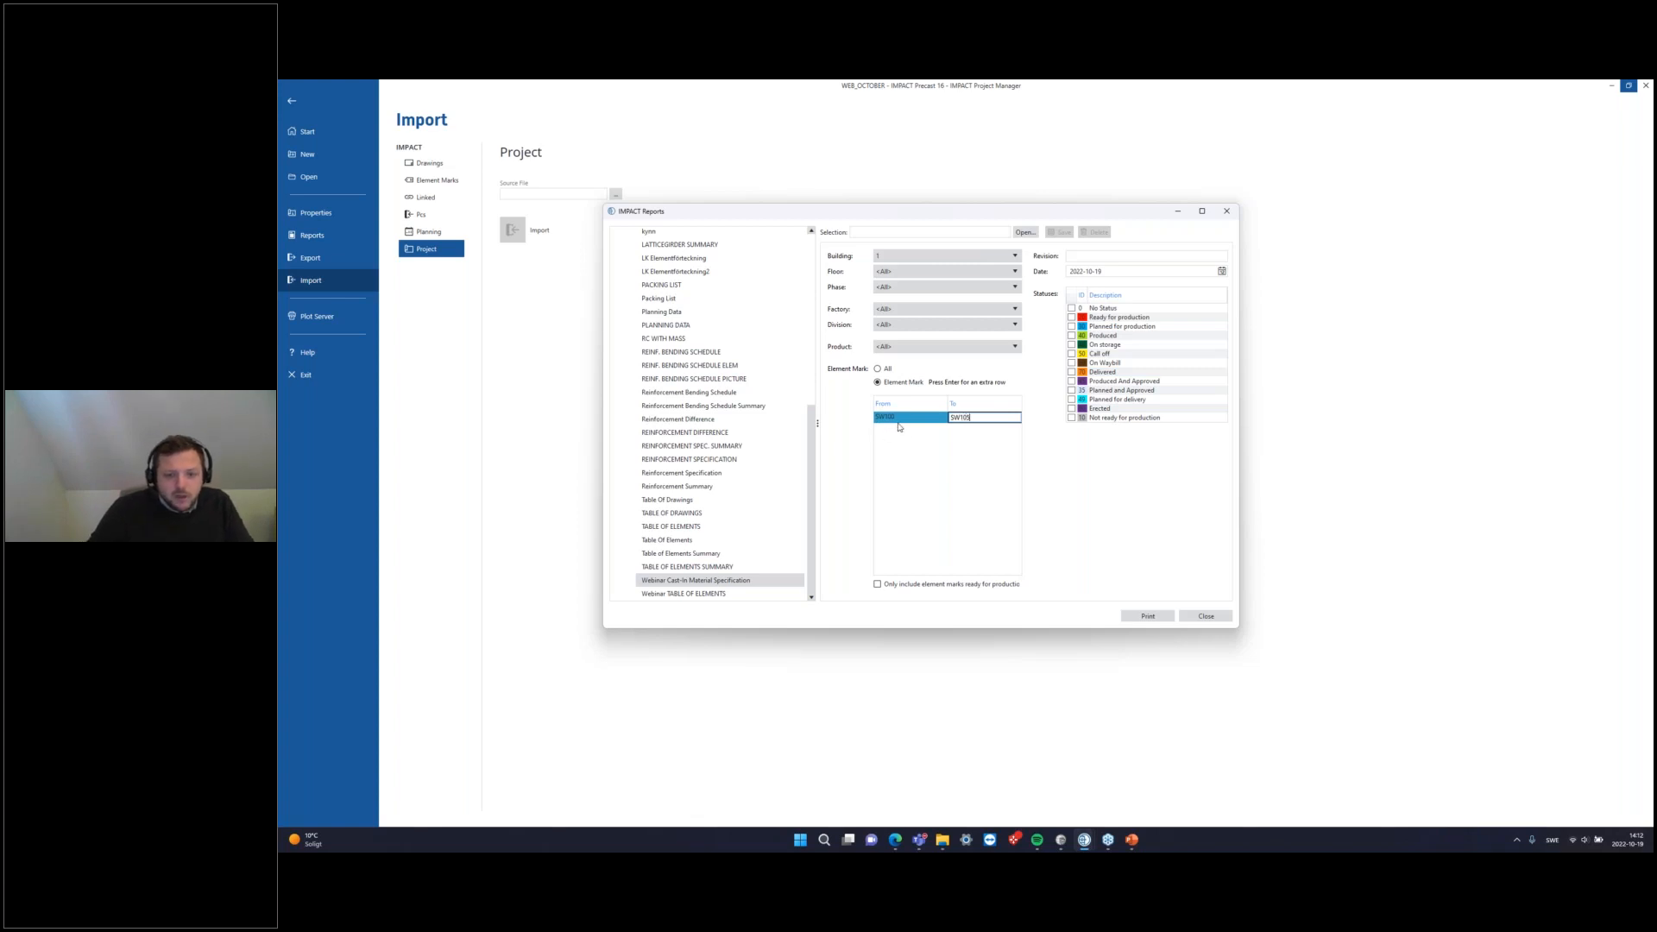
{"action": "key", "text": "Return"}
Step: Add a second element mark range from SW200 to SW205
{"action": "left_click", "coordinate": [898, 426]}
{"action": "type", "text": "SW"}
{"action": "key", "text": "Tab"}
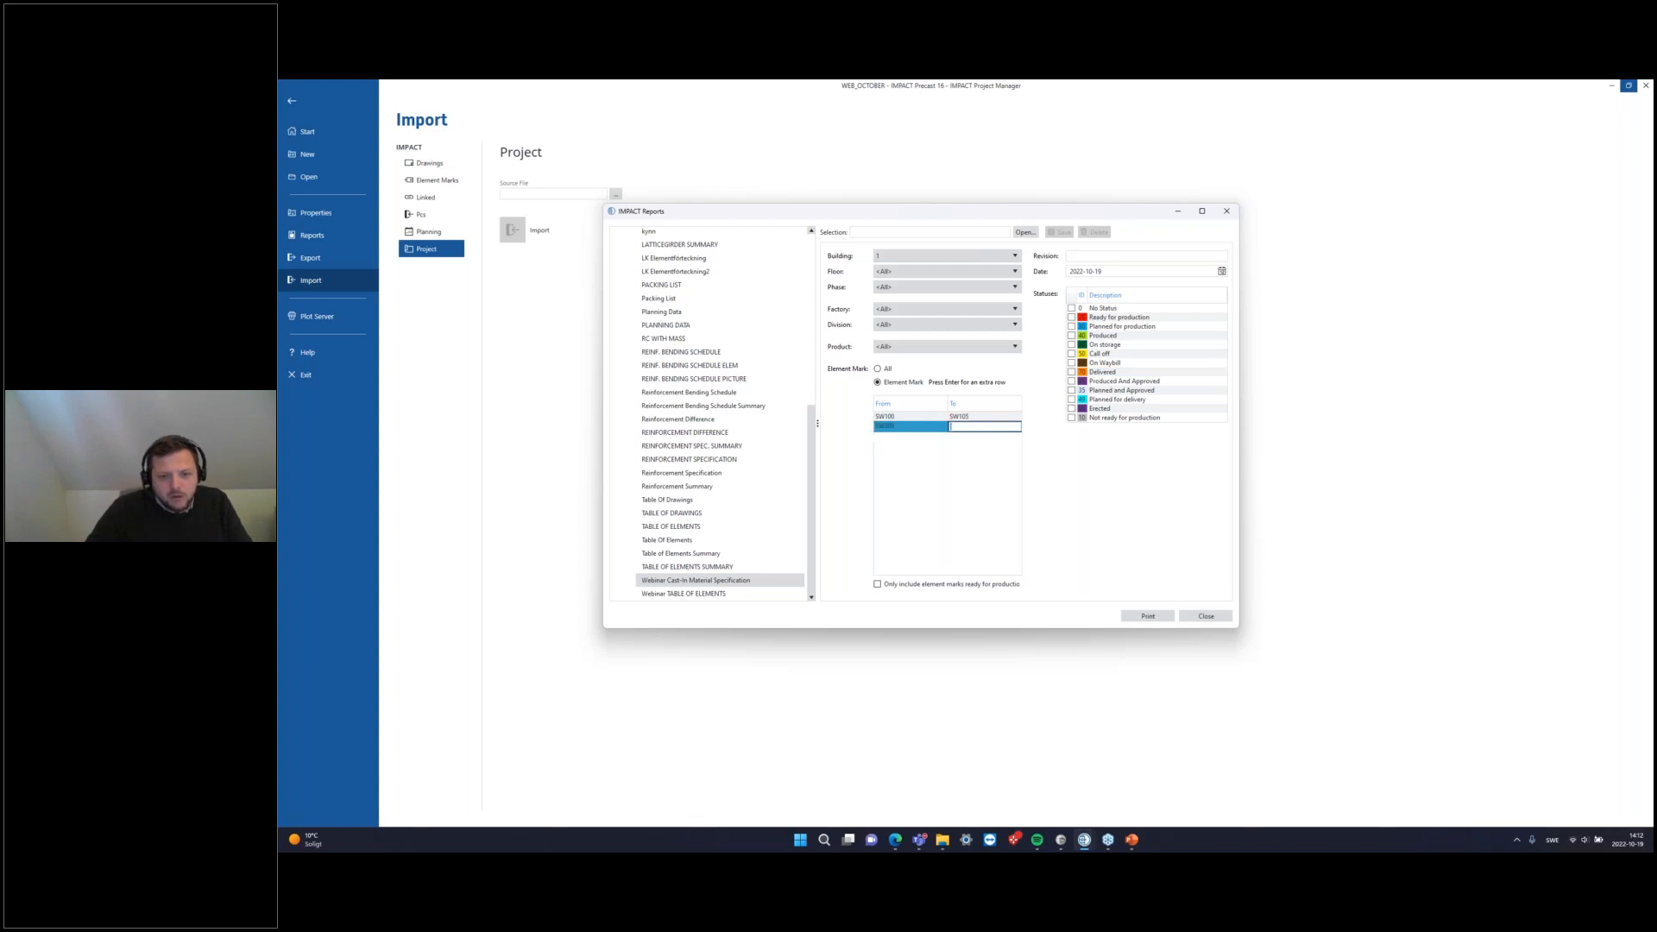
{"action": "type", "text": "SW201"}
{"action": "key", "text": "BackSpace"}
{"action": "type", "text": "5"}
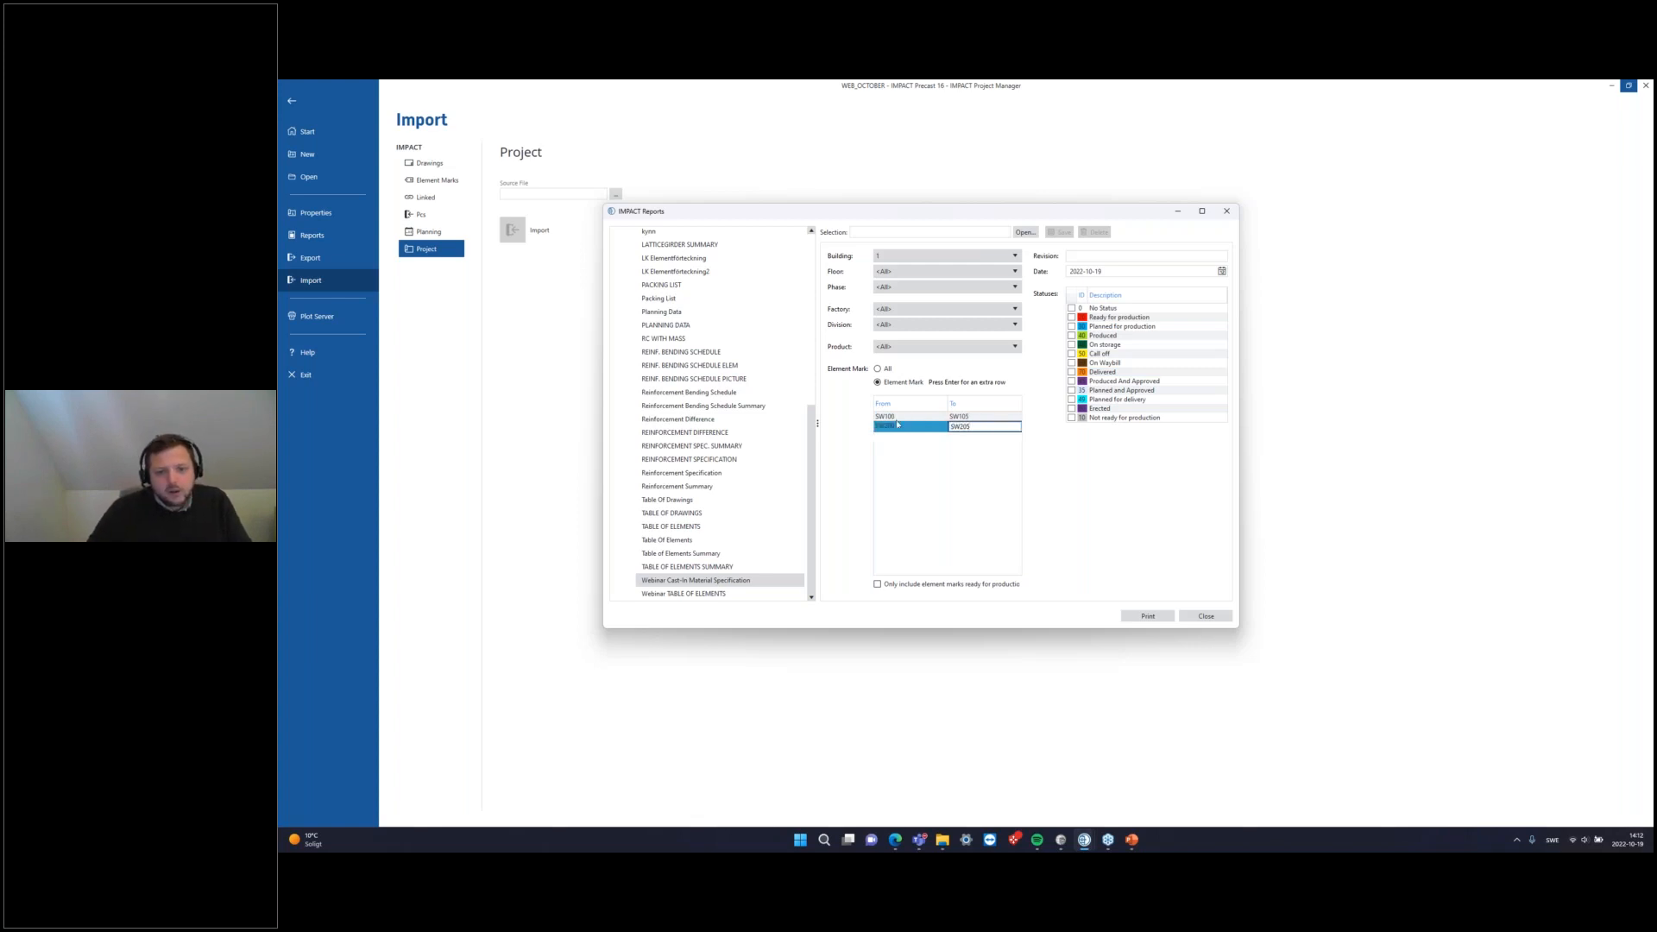
Step: Return the Element Mark selection to All and limit the Floor filter to 1
{"action": "left_click", "coordinate": [886, 370]}
{"action": "left_click", "coordinate": [881, 381]}
{"action": "left_click", "coordinate": [898, 419]}
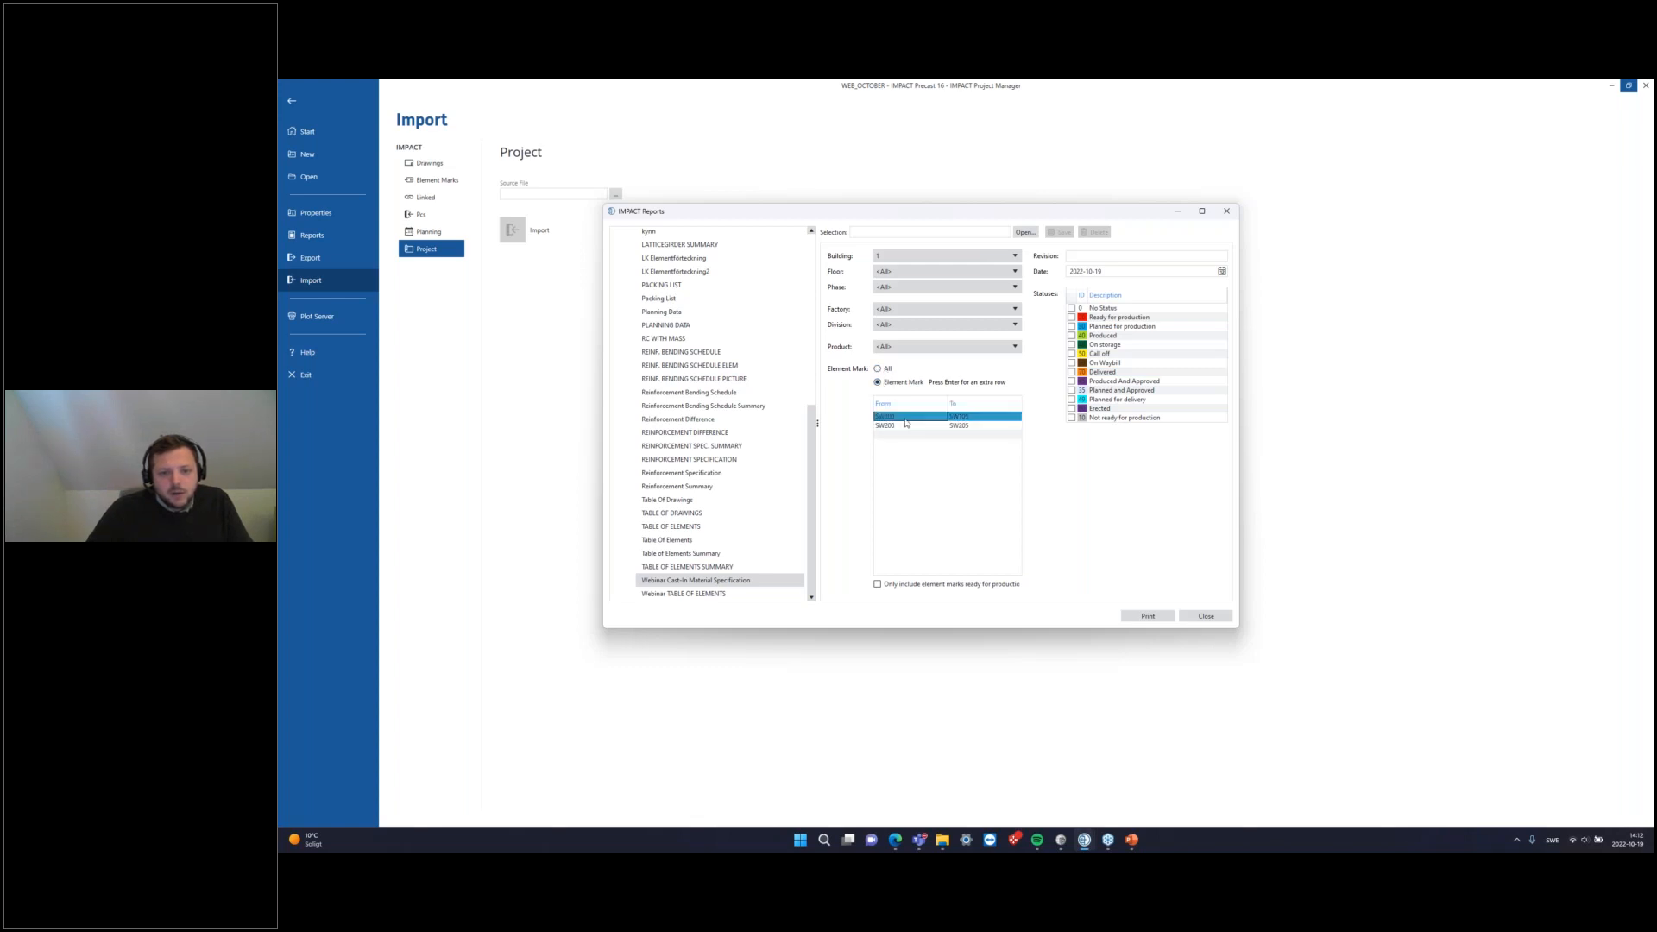
{"action": "left_click", "coordinate": [887, 370]}
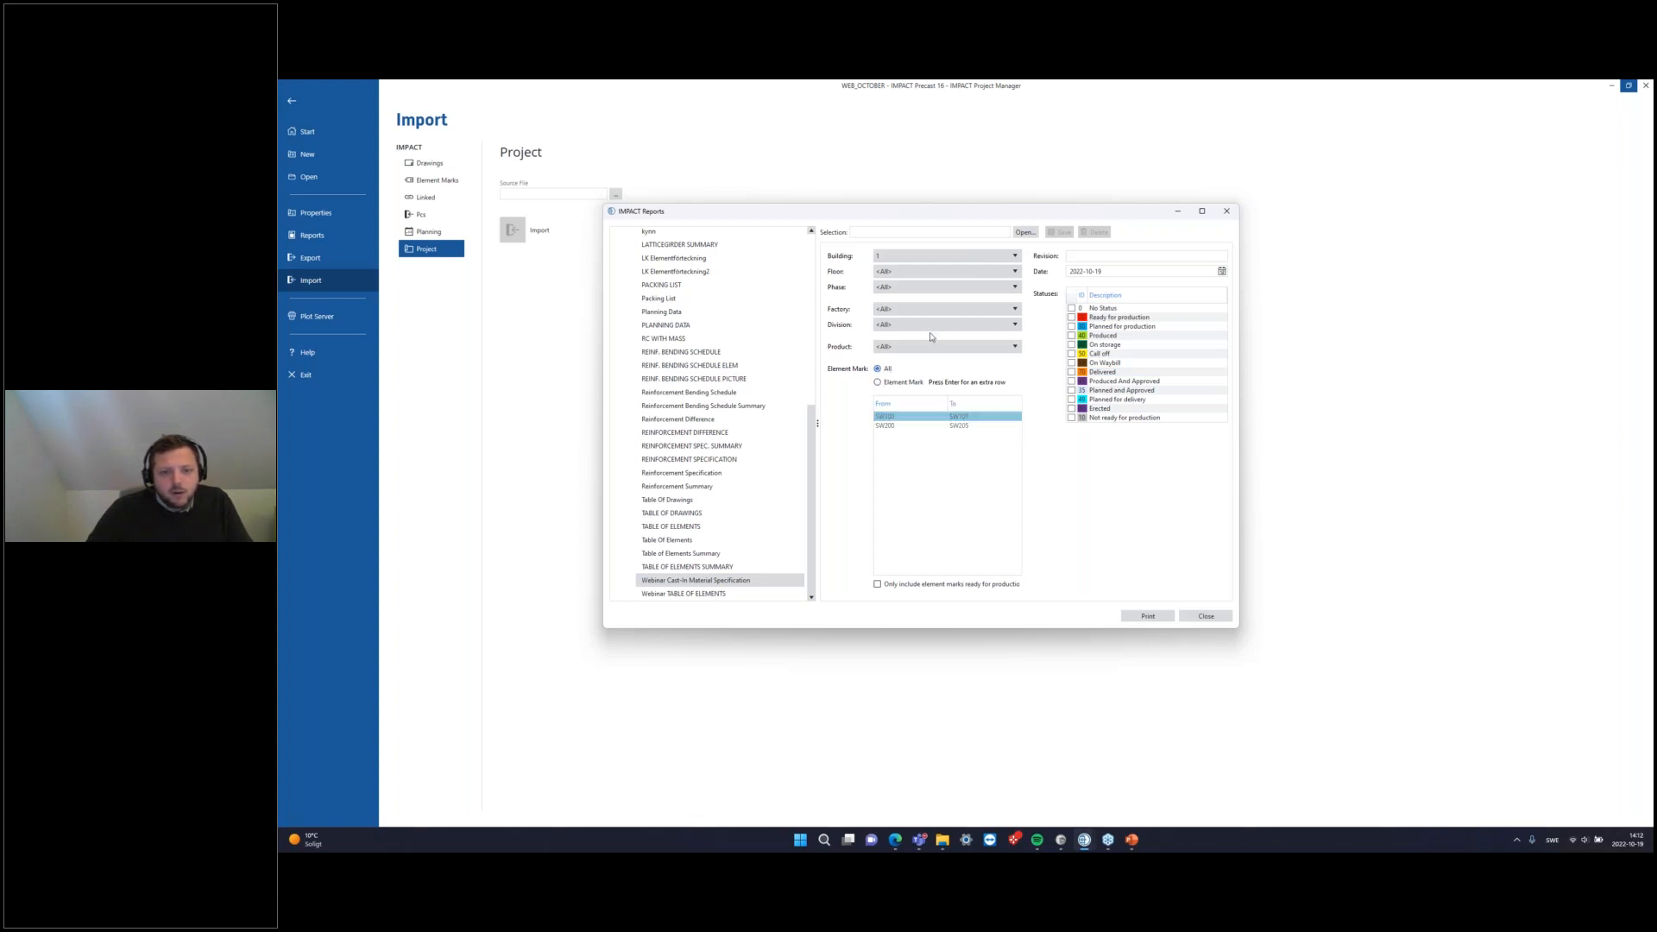
{"action": "left_click", "coordinate": [945, 271]}
{"action": "left_click", "coordinate": [910, 297]}
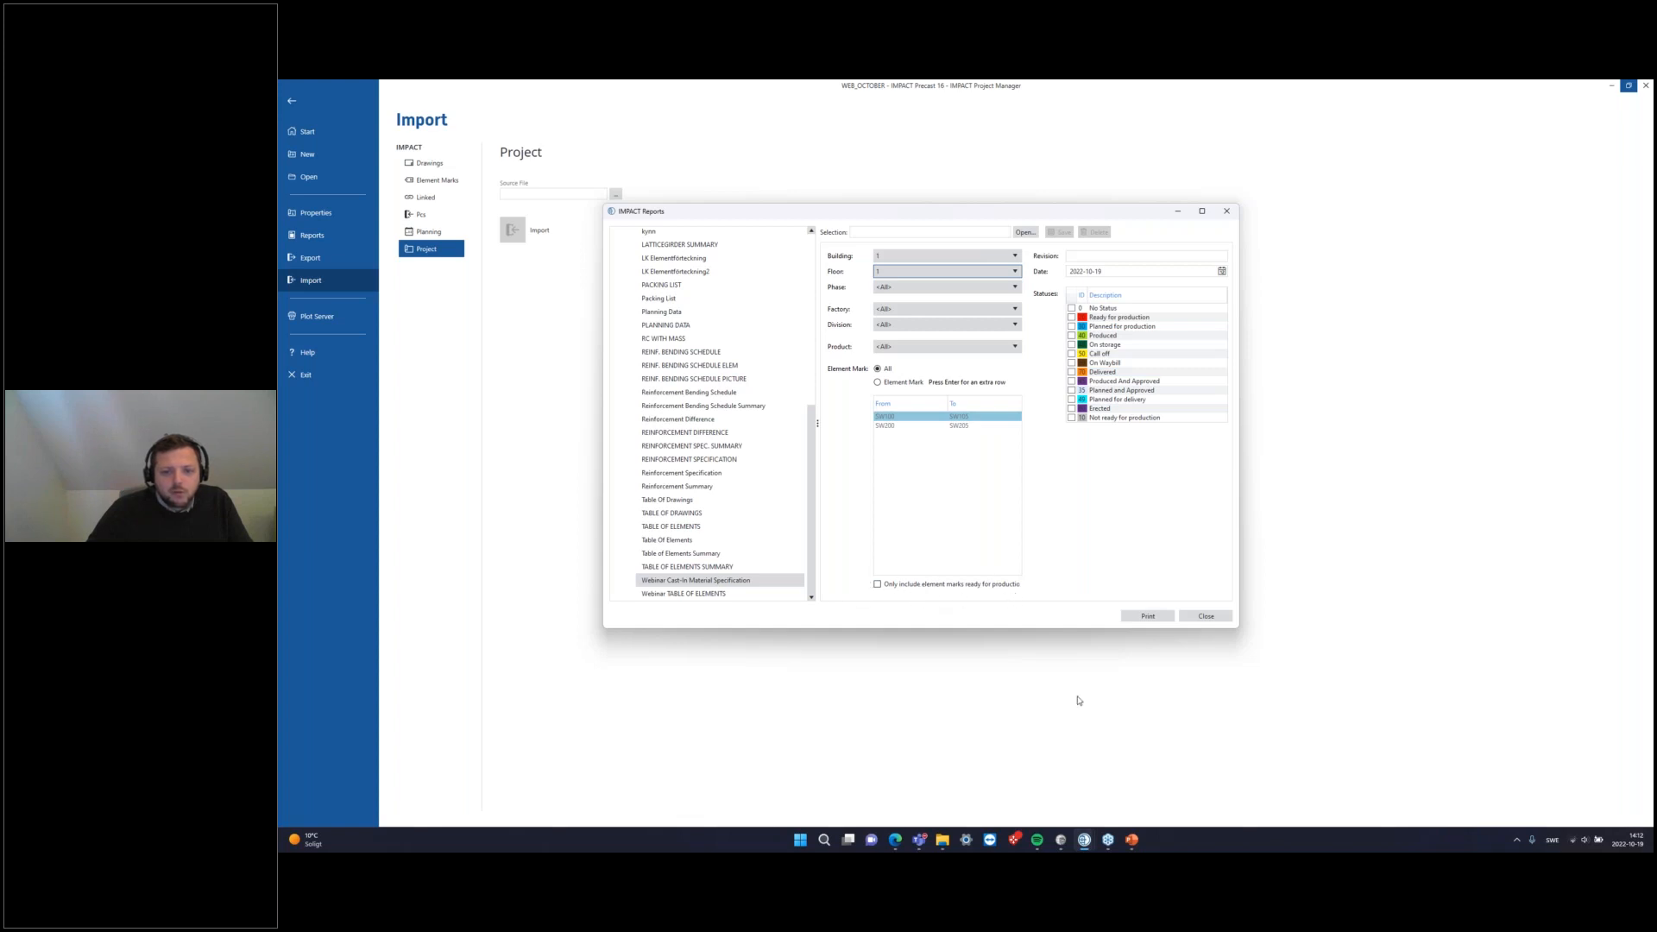
Step: Update the template of the Webinar Cast-In Material Specification report and print the report
{"action": "left_click", "coordinate": [1147, 615]}
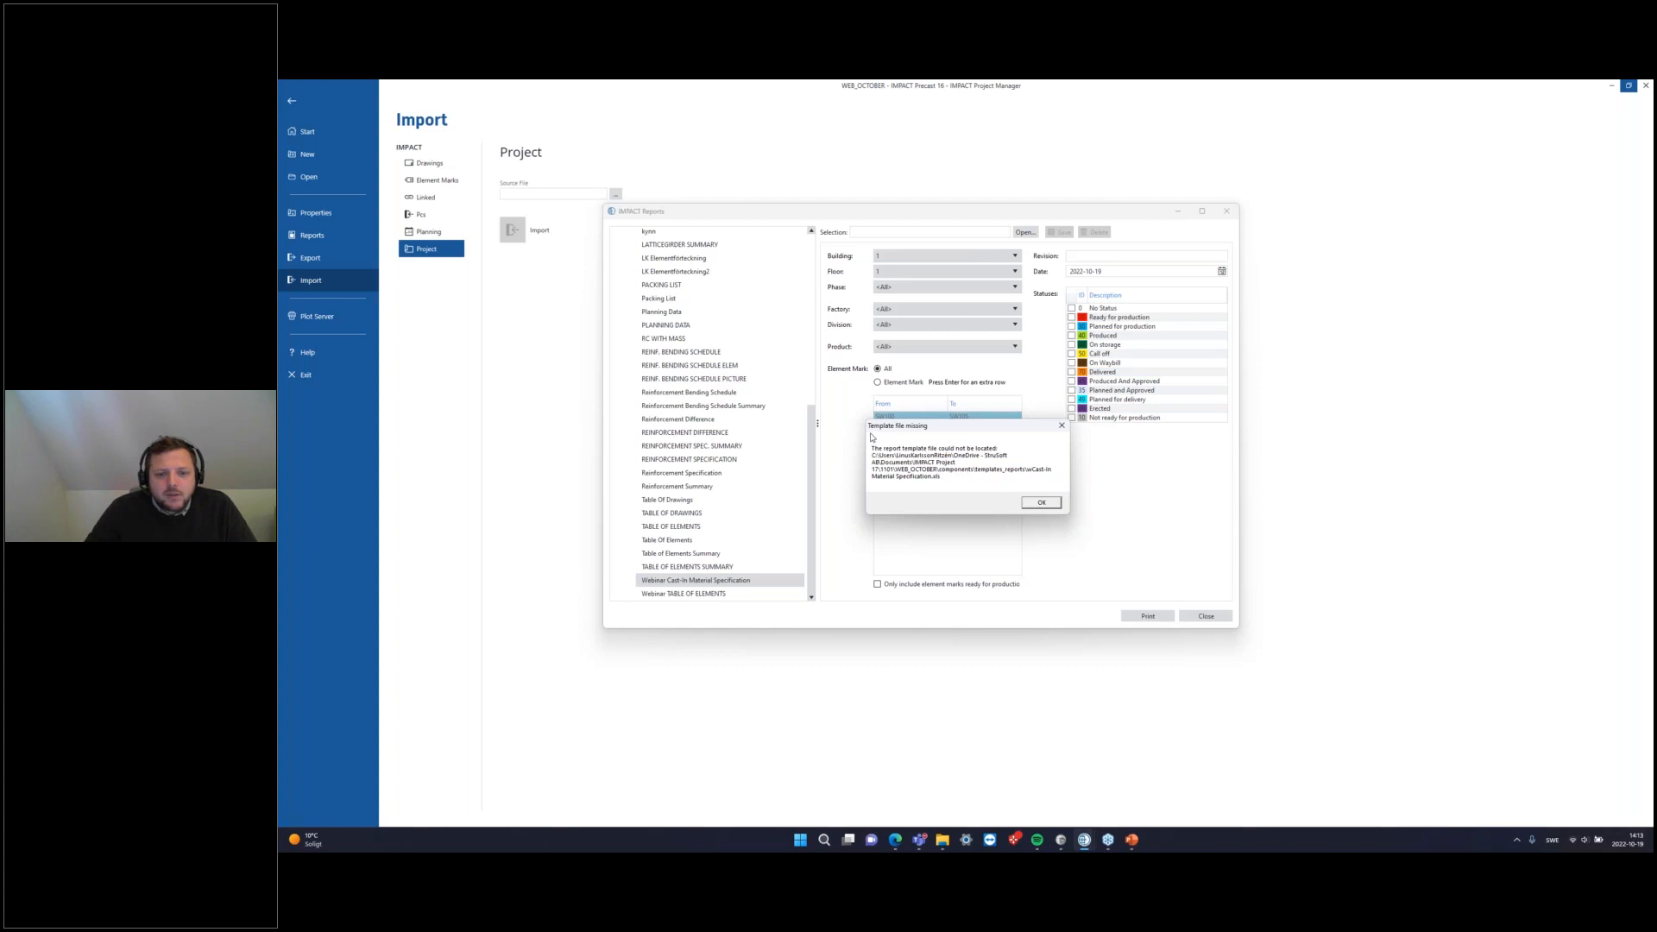
{"action": "left_click", "coordinate": [1043, 504]}
{"action": "right_click", "coordinate": [680, 580]}
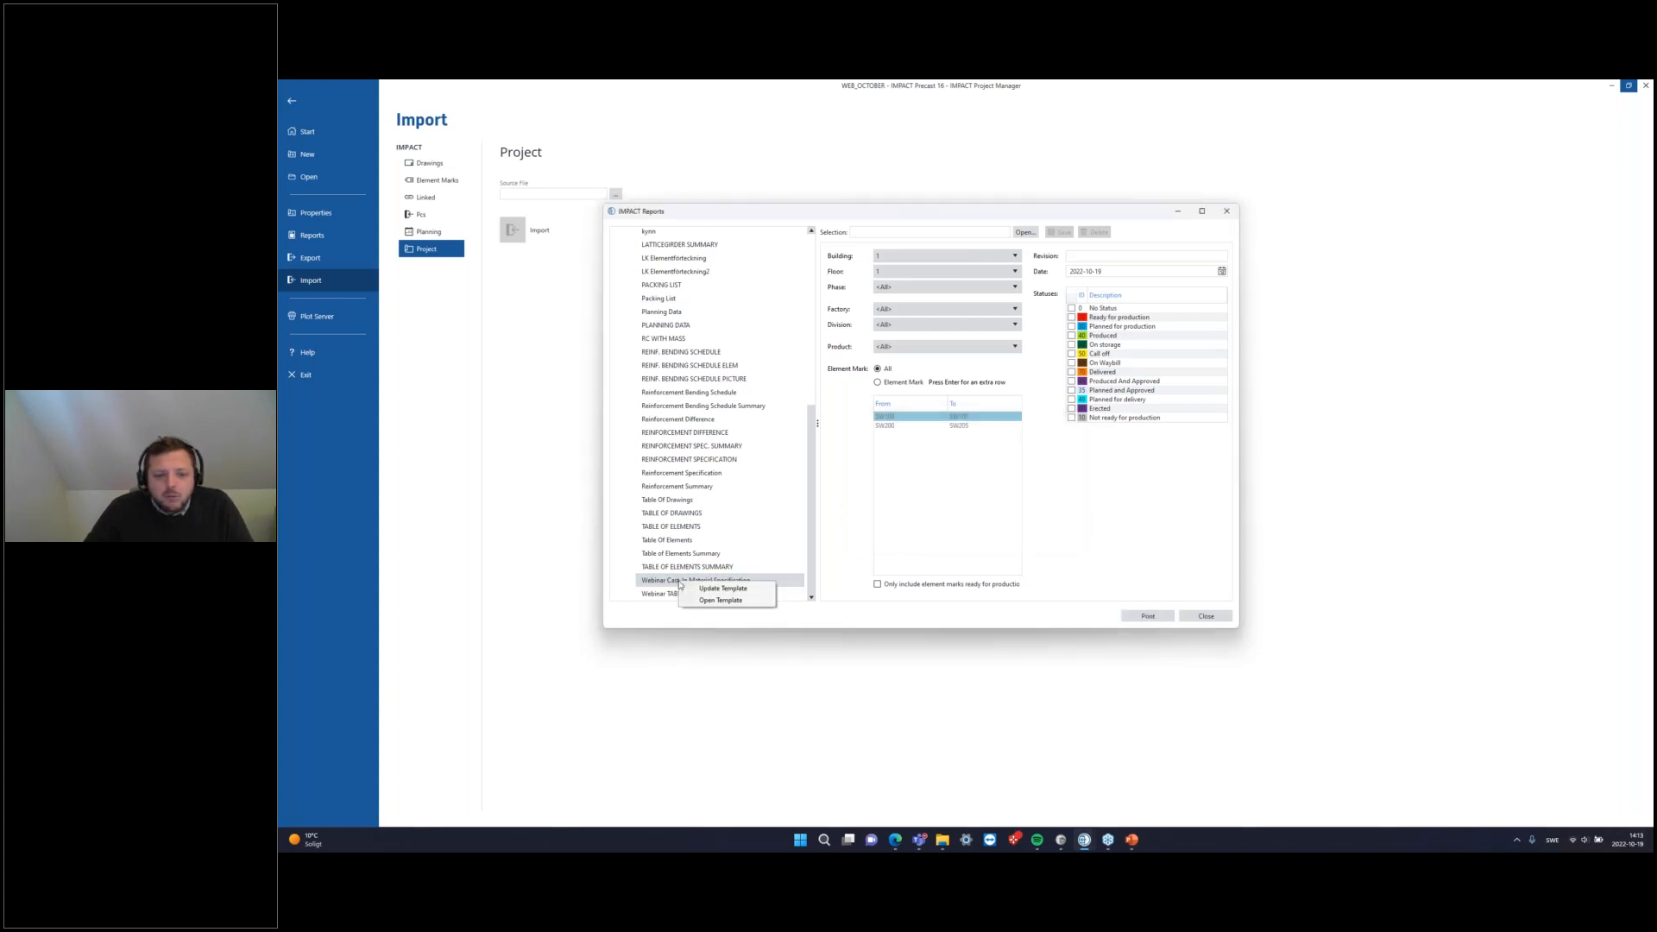
{"action": "left_click", "coordinate": [759, 591]}
{"action": "left_click", "coordinate": [1157, 617]}
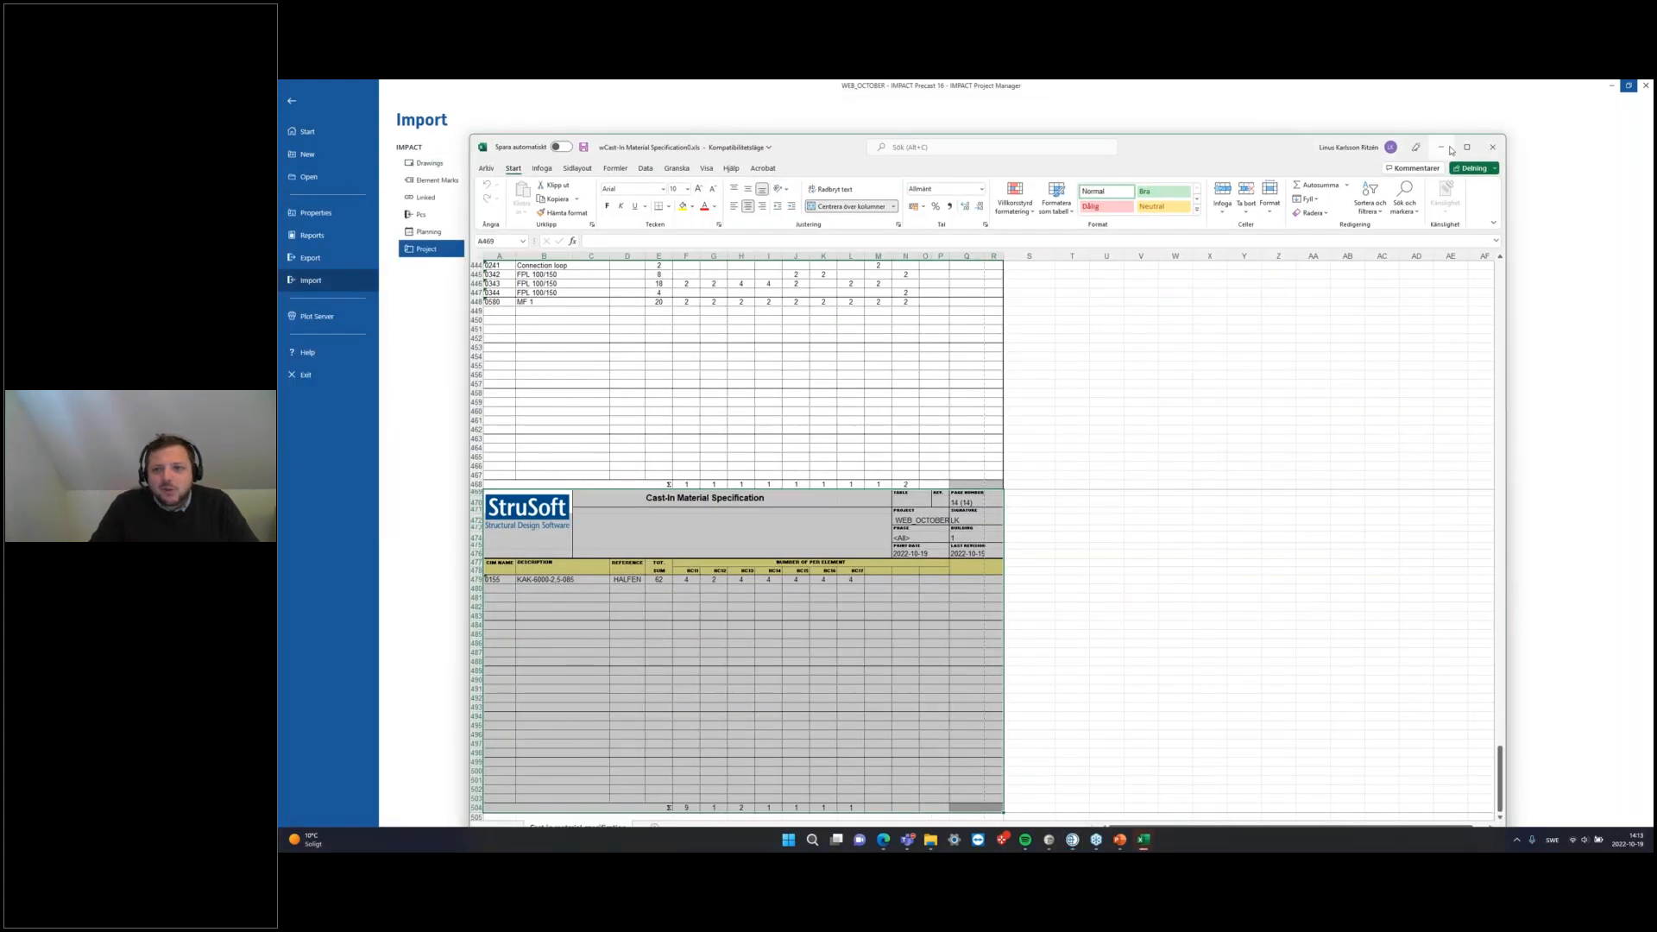
Step: Maximize the generated cast-in material spreadsheet and look through its specification pages
{"action": "left_click", "coordinate": [1465, 149]}
{"action": "scroll", "coordinate": [1010, 447], "scroll_direction": "up", "scroll_amount": 20}
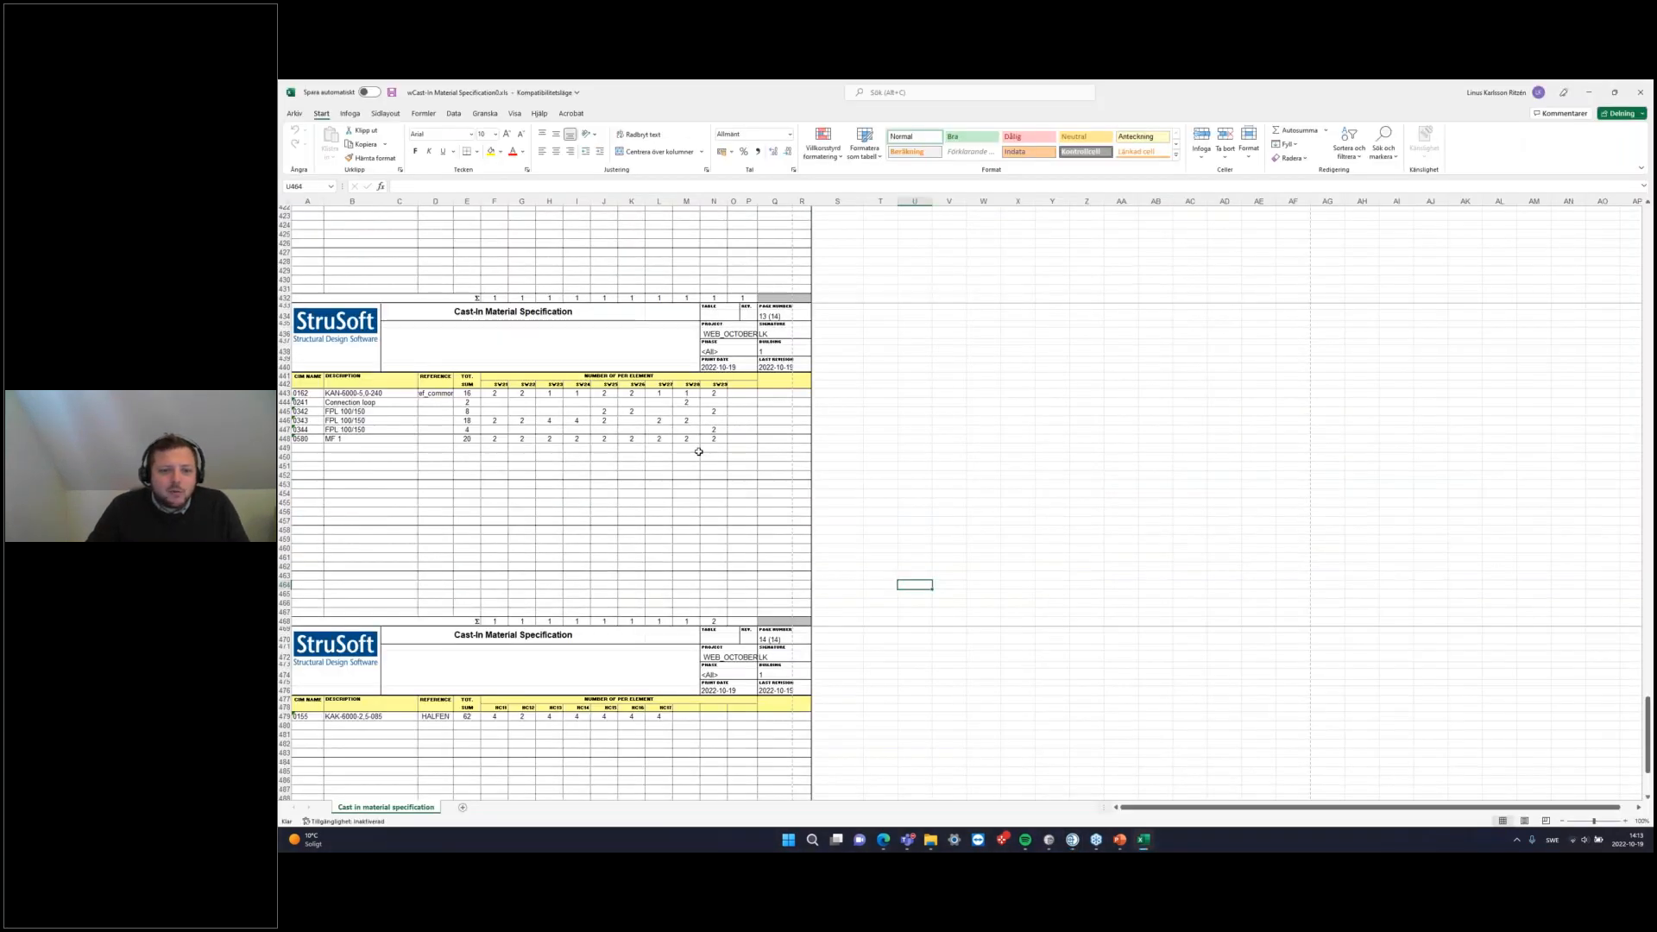
{"action": "scroll", "coordinate": [690, 452], "scroll_direction": "up", "scroll_amount": 20}
{"action": "left_click_drag", "start_coordinate": [1648, 546], "coordinate": [1644, 210]}
{"action": "scroll", "coordinate": [418, 411], "scroll_direction": "down", "scroll_amount": 7}
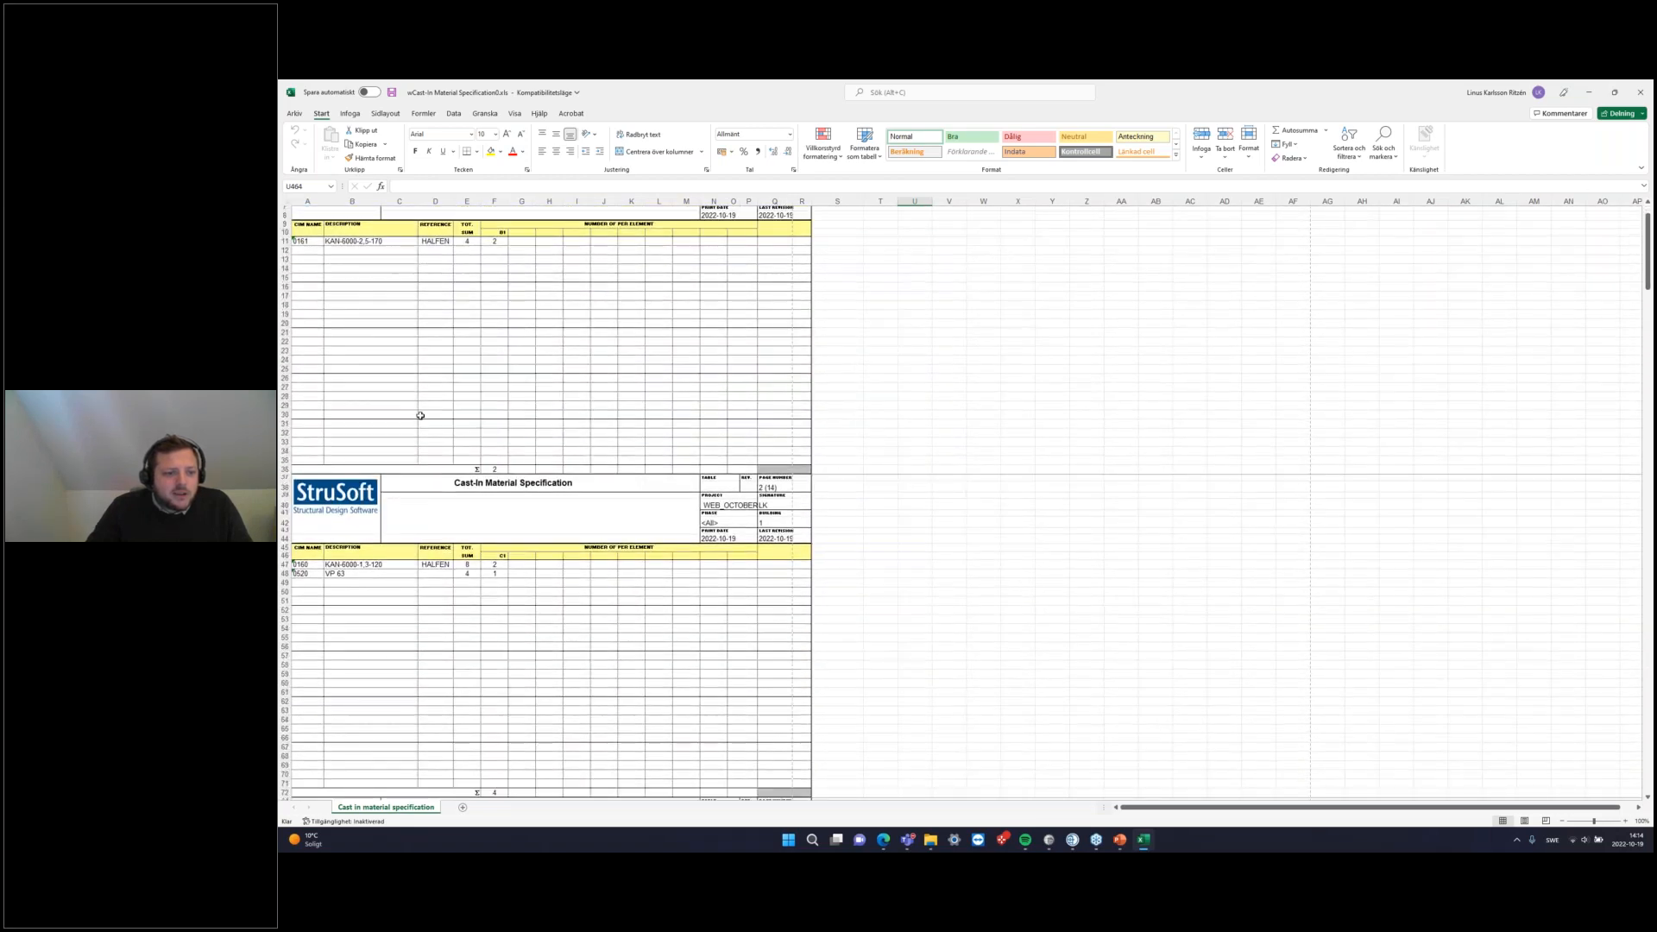
{"action": "scroll", "coordinate": [636, 555], "scroll_direction": "up", "scroll_amount": 4}
{"action": "scroll", "coordinate": [599, 561], "scroll_direction": "down", "scroll_amount": 20}
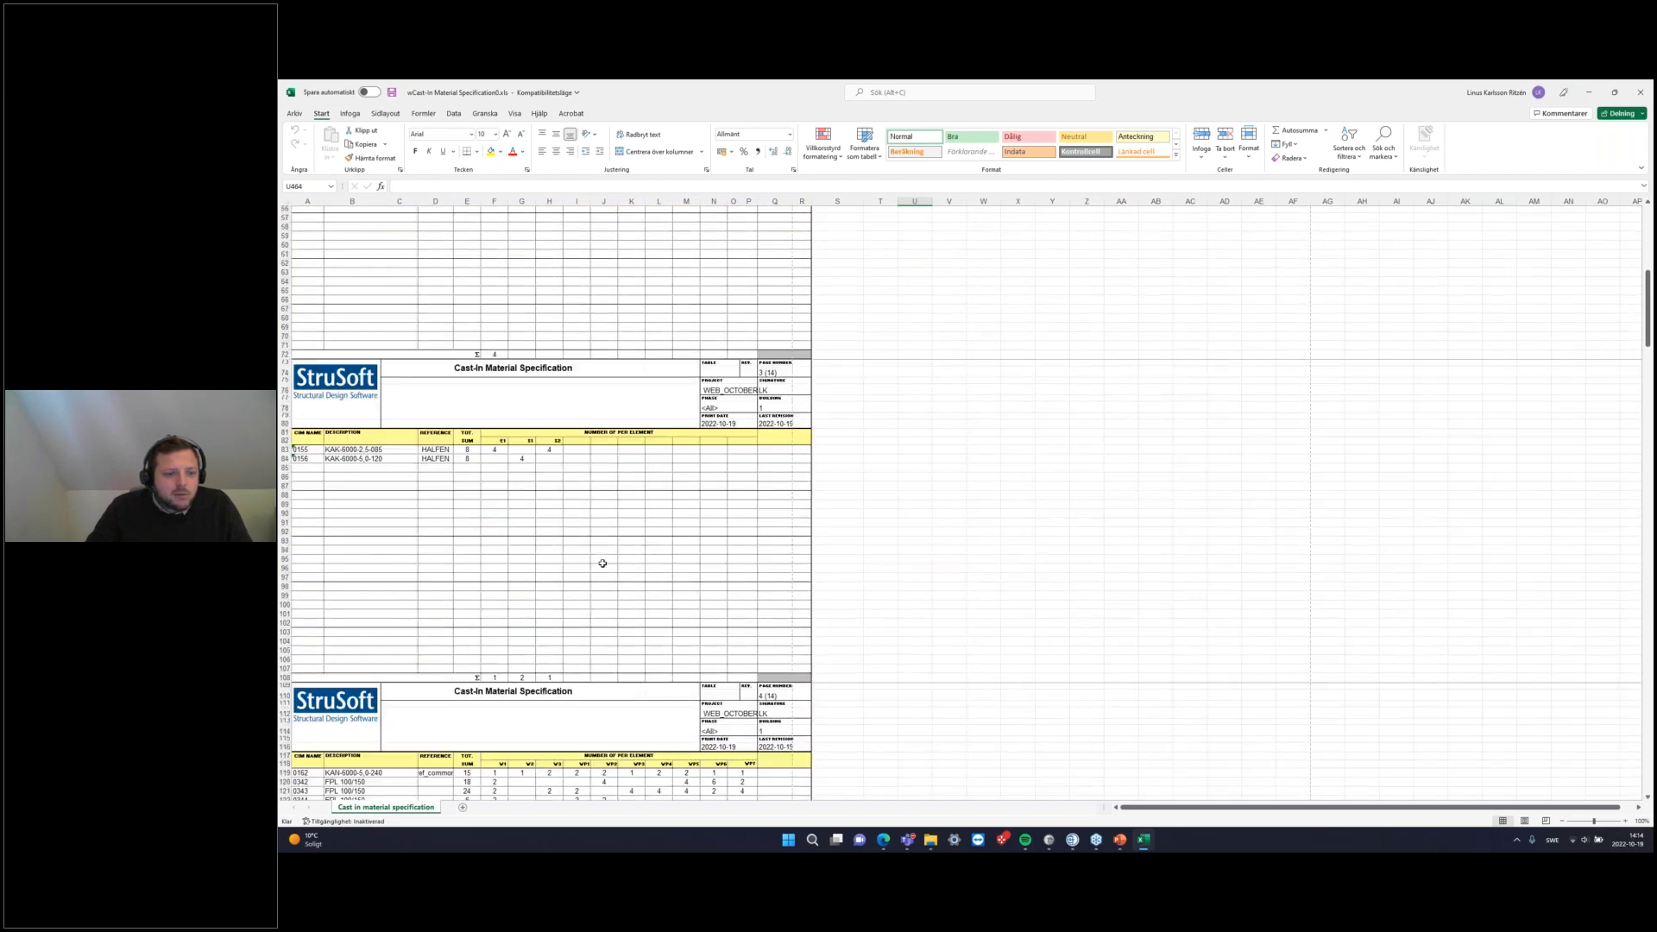
{"action": "scroll", "coordinate": [502, 625], "scroll_direction": "down", "scroll_amount": 6}
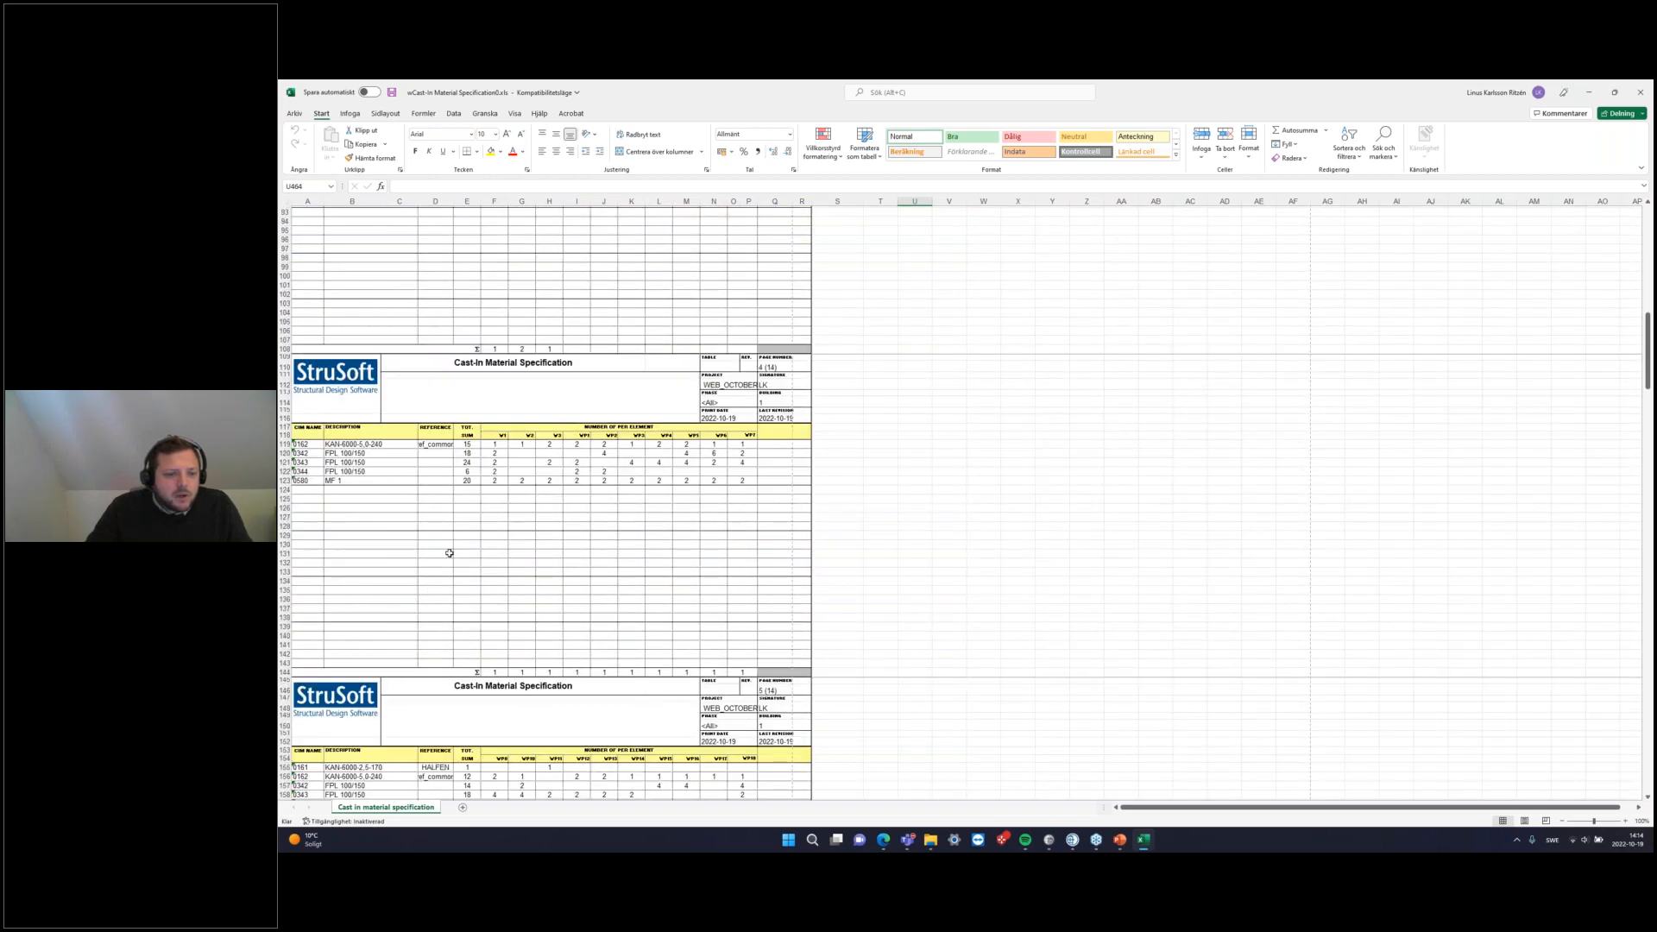
{"action": "scroll", "coordinate": [483, 544], "scroll_direction": "down", "scroll_amount": 2}
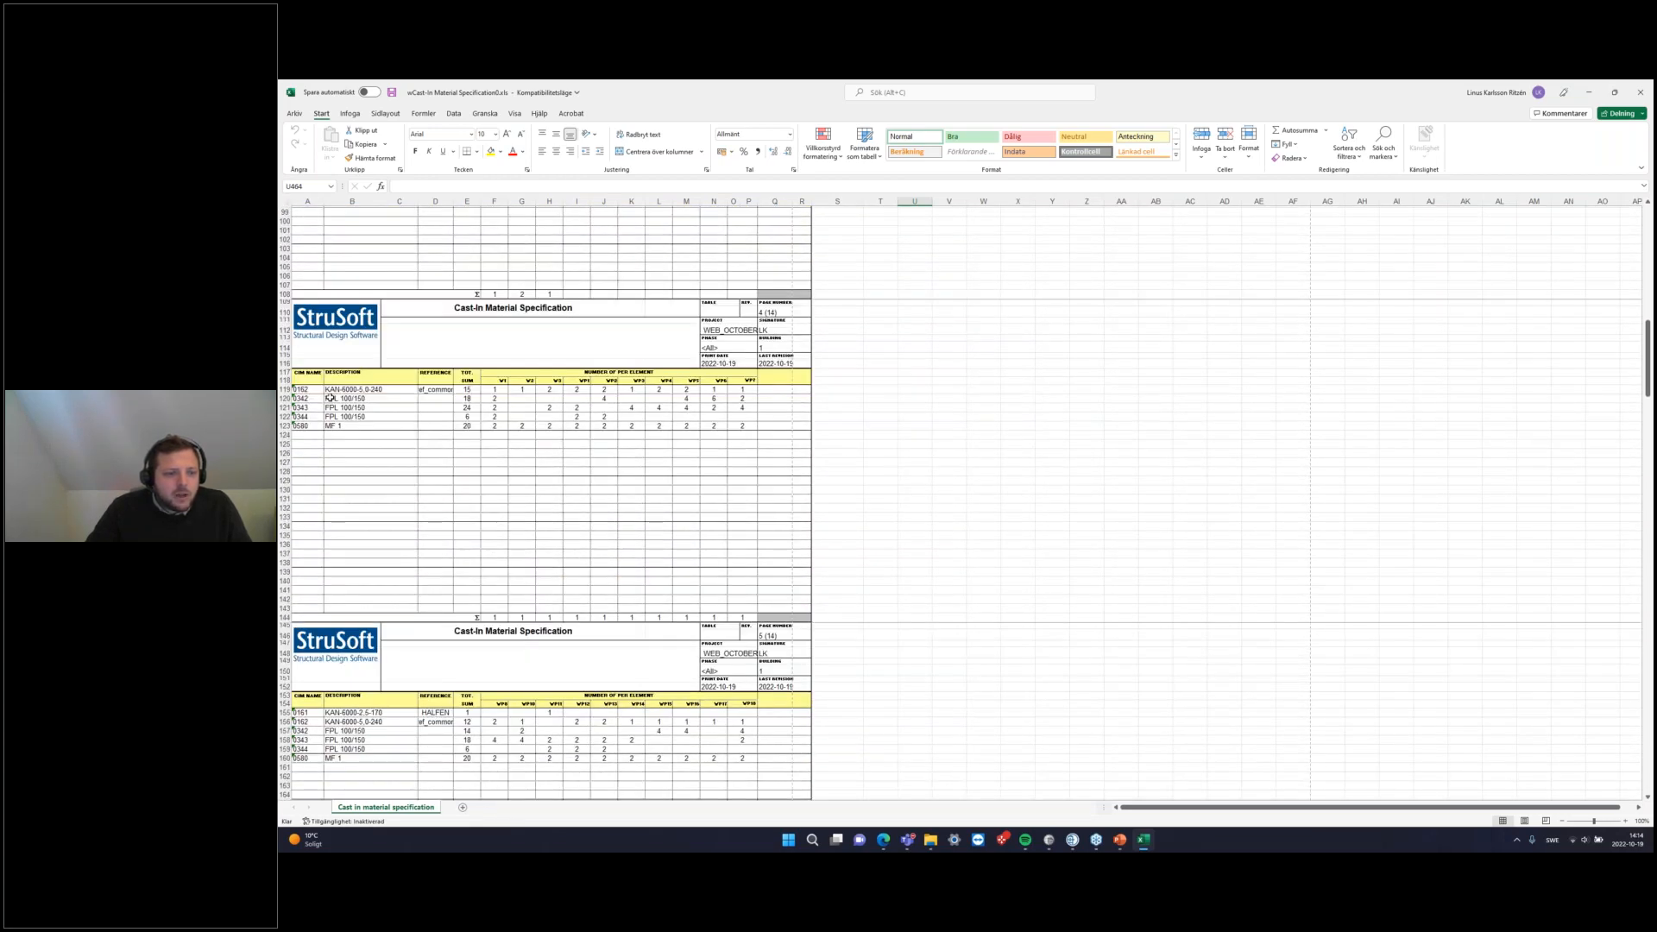
{"action": "scroll", "coordinate": [330, 398], "scroll_direction": "down", "scroll_amount": 6}
Step: Widen the Reference column (D) of the cast-in material sheet to fit its contents
{"action": "scroll", "coordinate": [331, 398], "scroll_direction": "up", "scroll_amount": 3, "text": "ctrl"}
{"action": "left_click", "coordinate": [597, 503]}
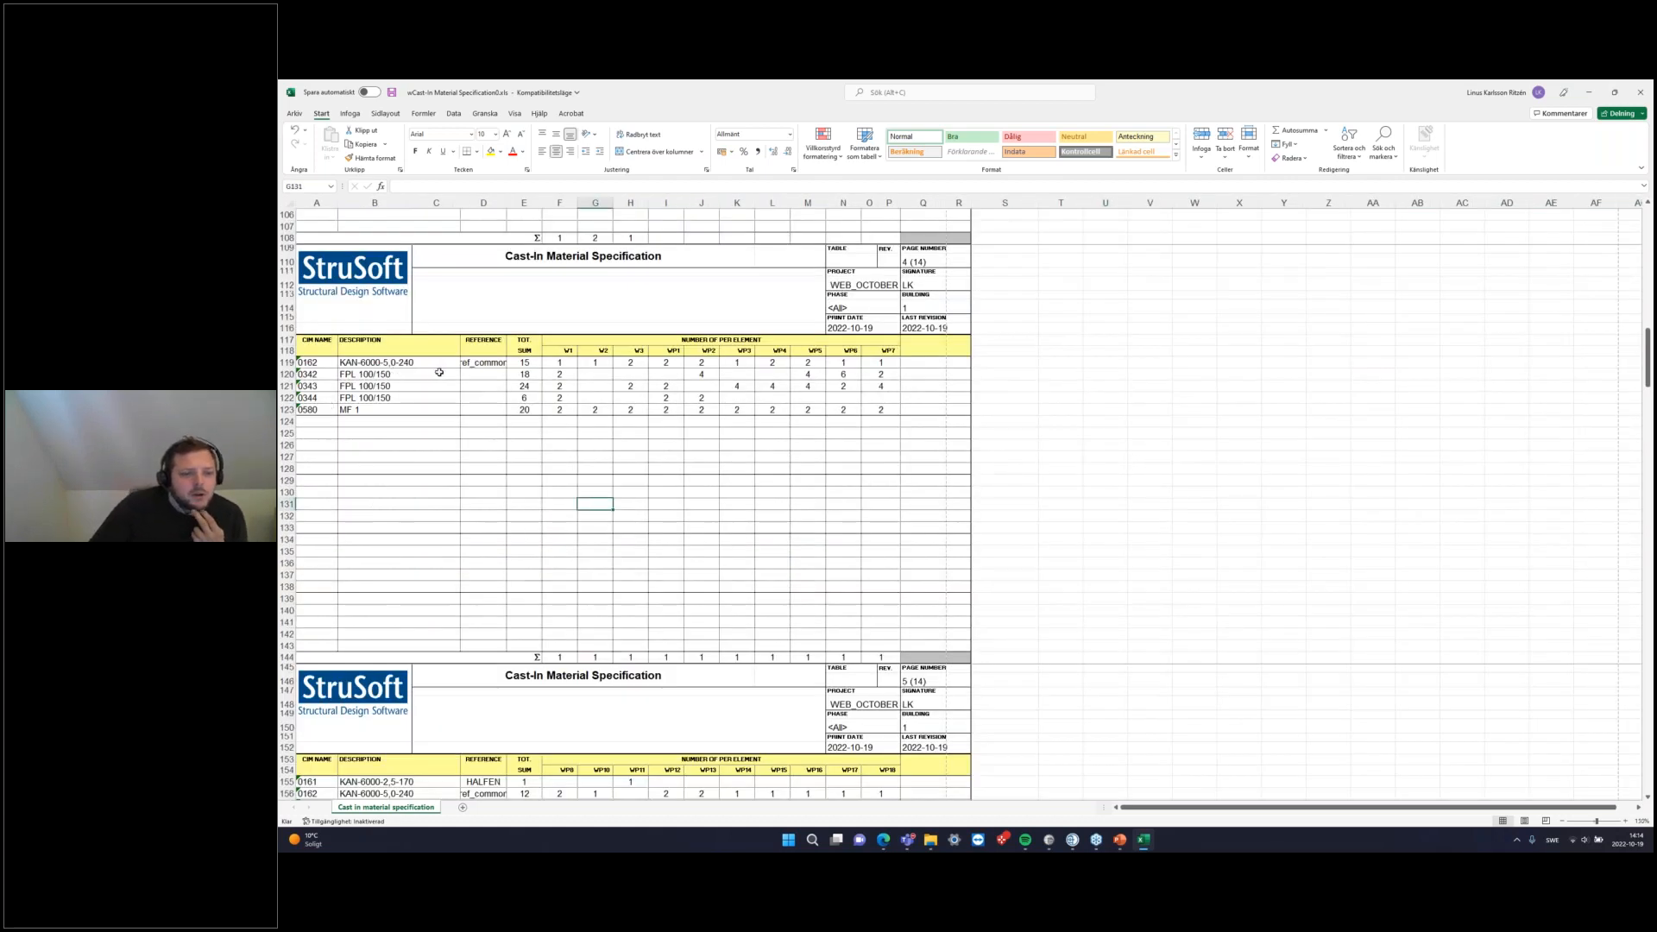
{"action": "left_click", "coordinate": [483, 361]}
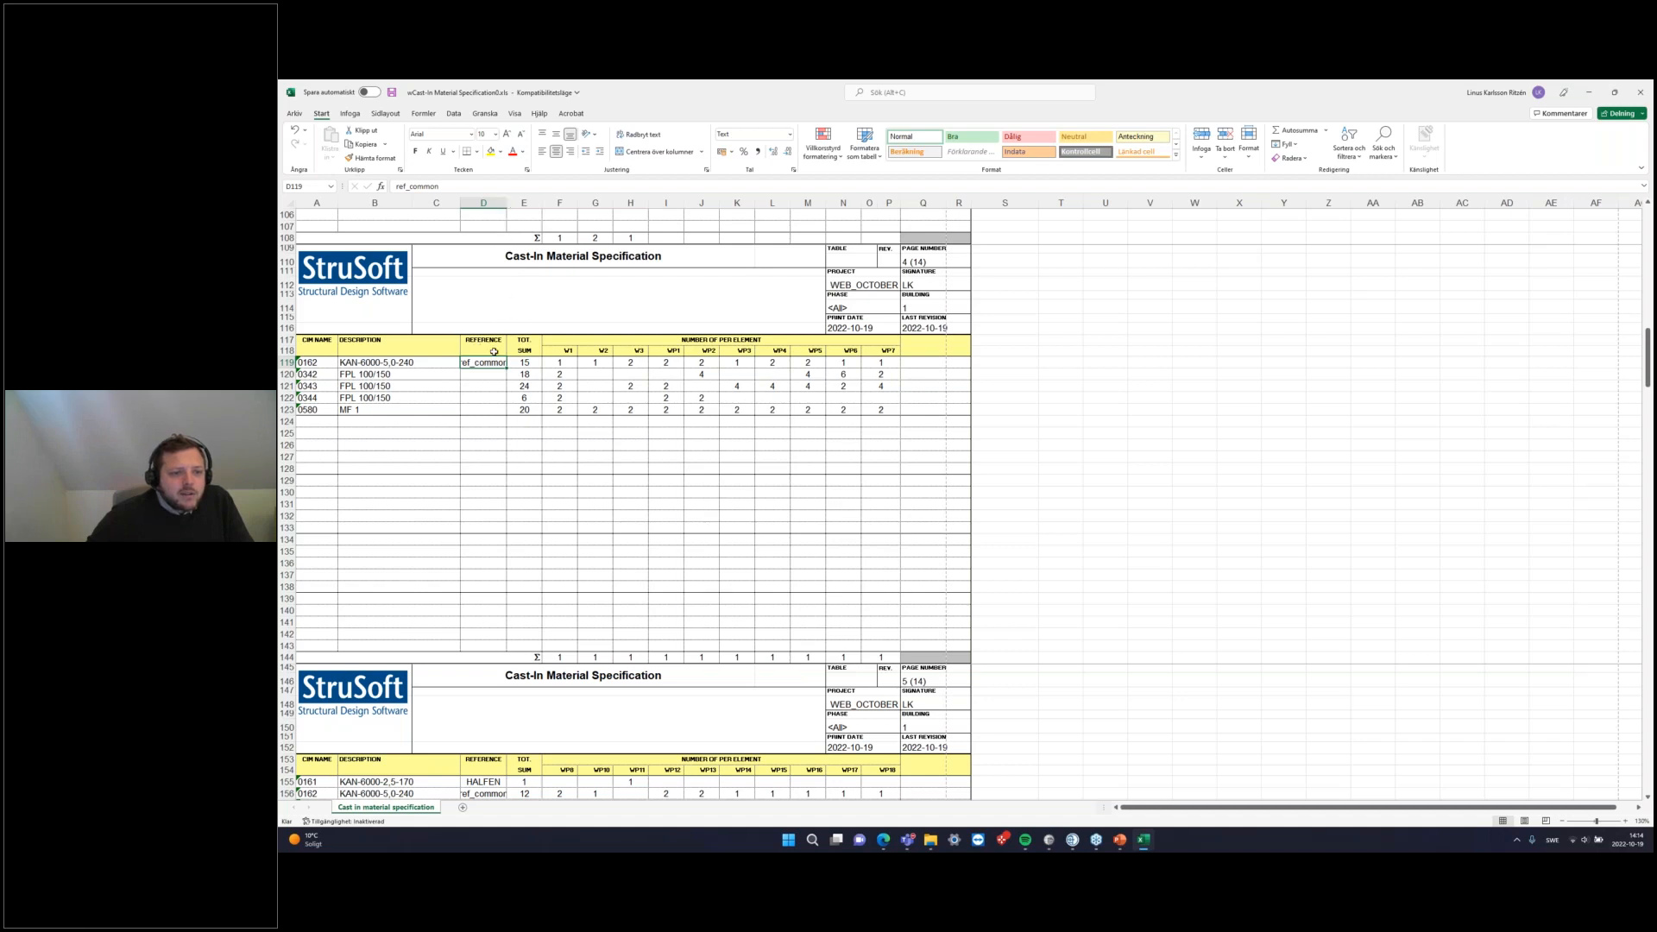
{"action": "double_click", "coordinate": [507, 202]}
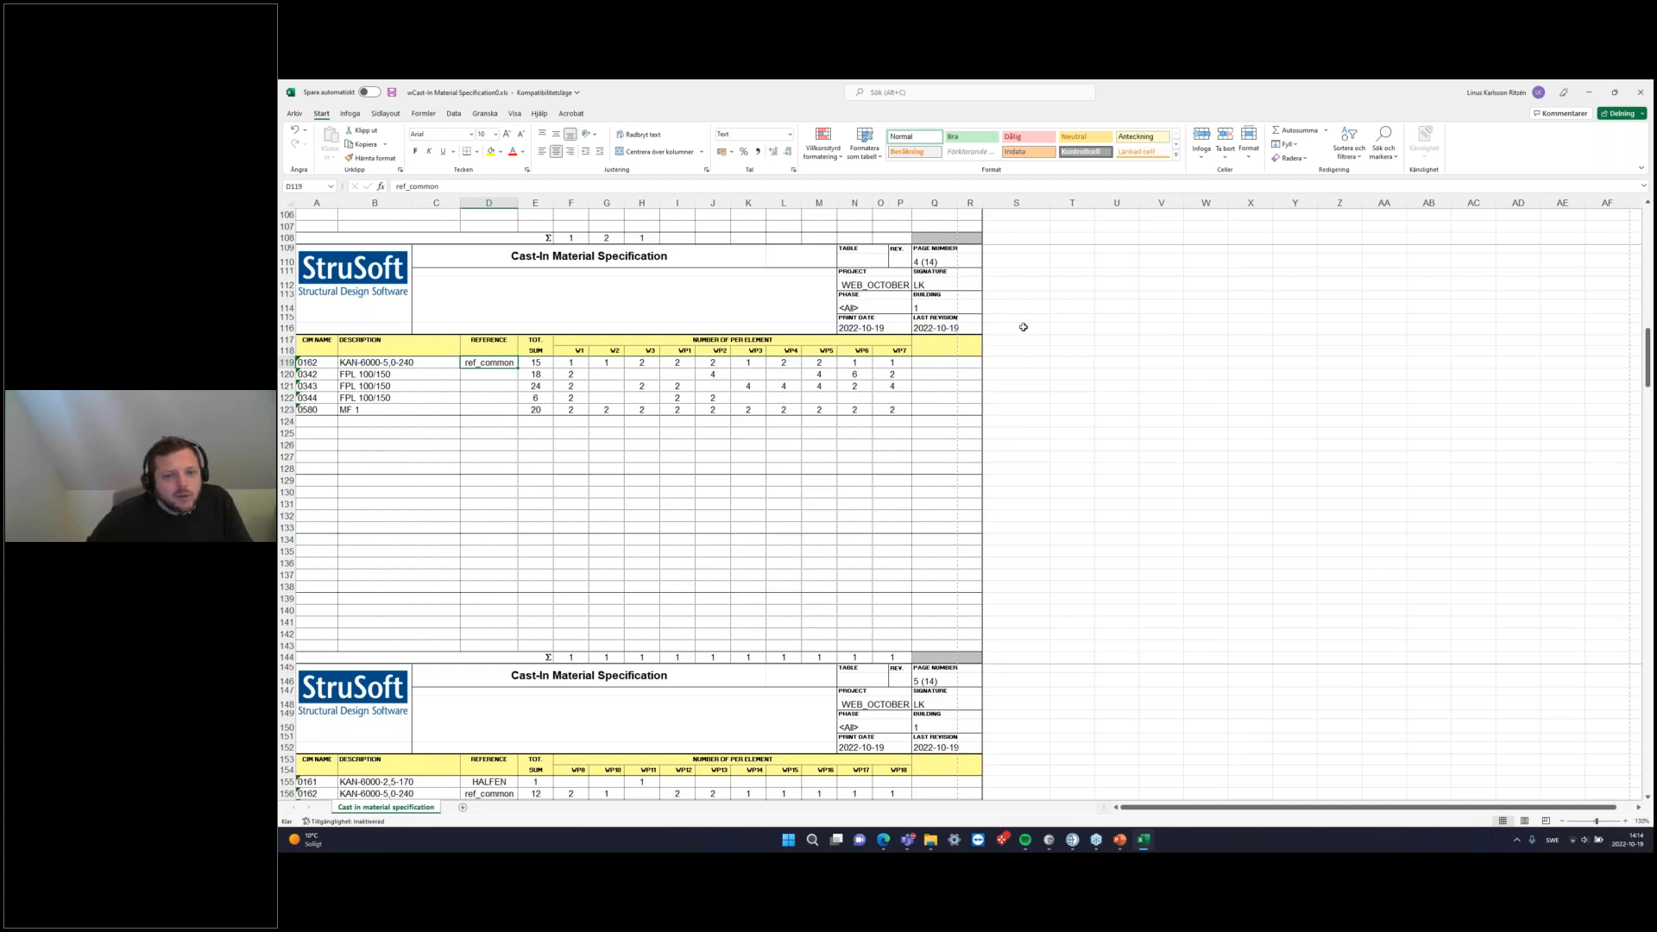
{"action": "left_click", "coordinate": [641, 468]}
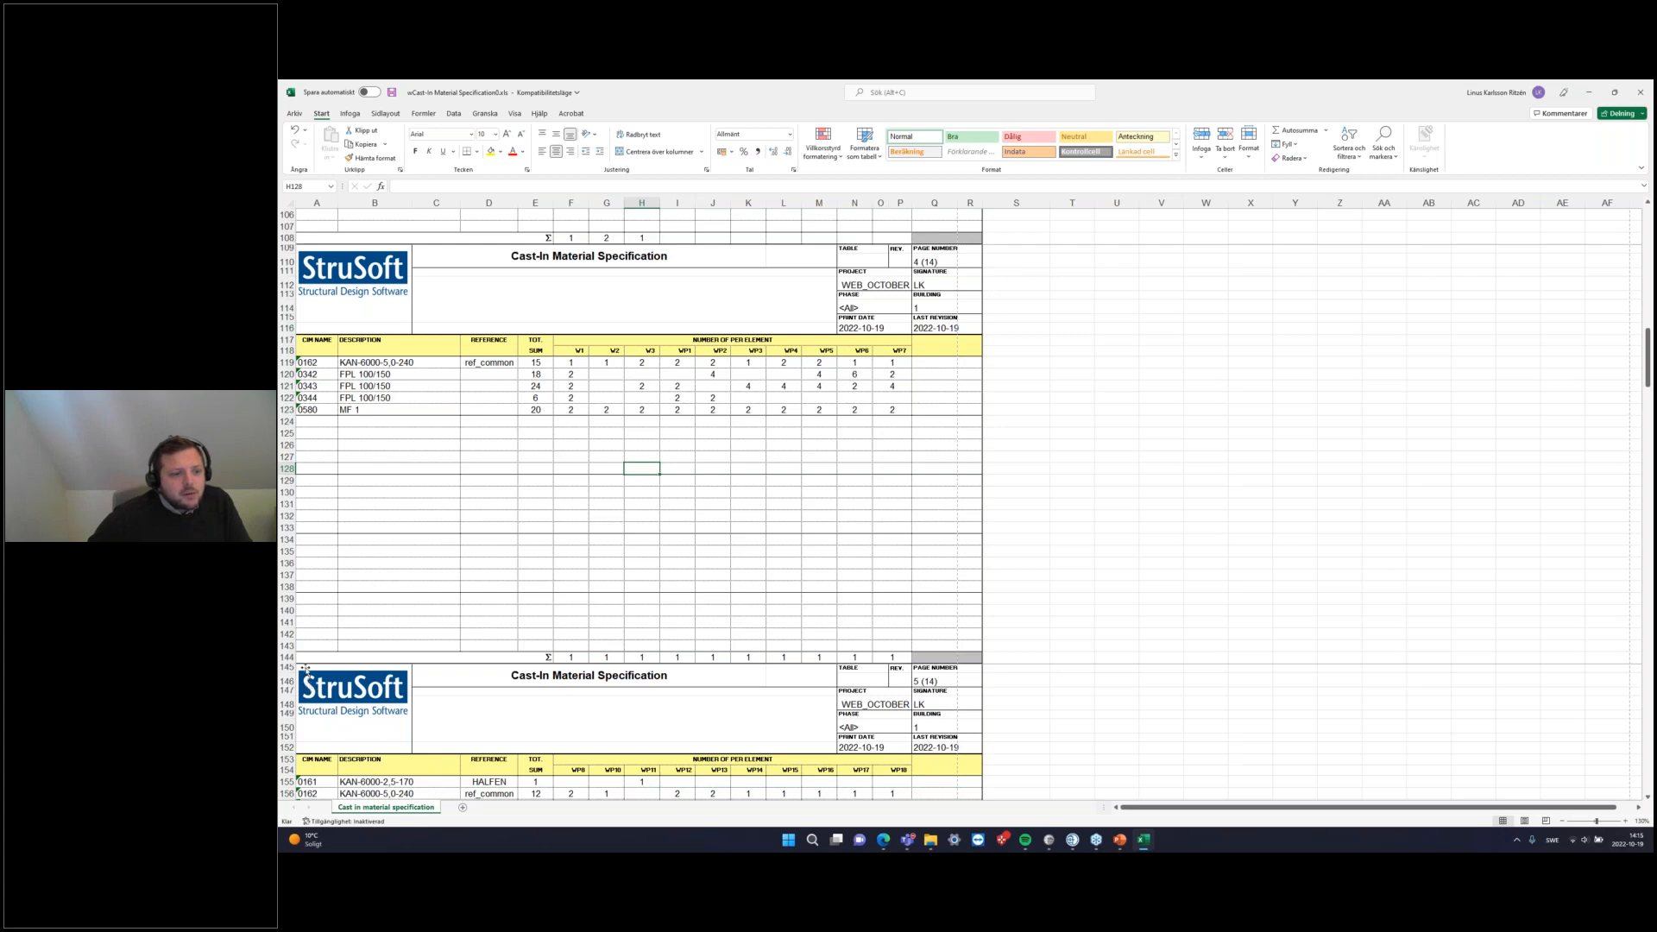
Step: Examine page 4's header fields, including title, page number, project, signature, revision, dates, phase and the blank area under the title
{"action": "left_click", "coordinate": [521, 261]}
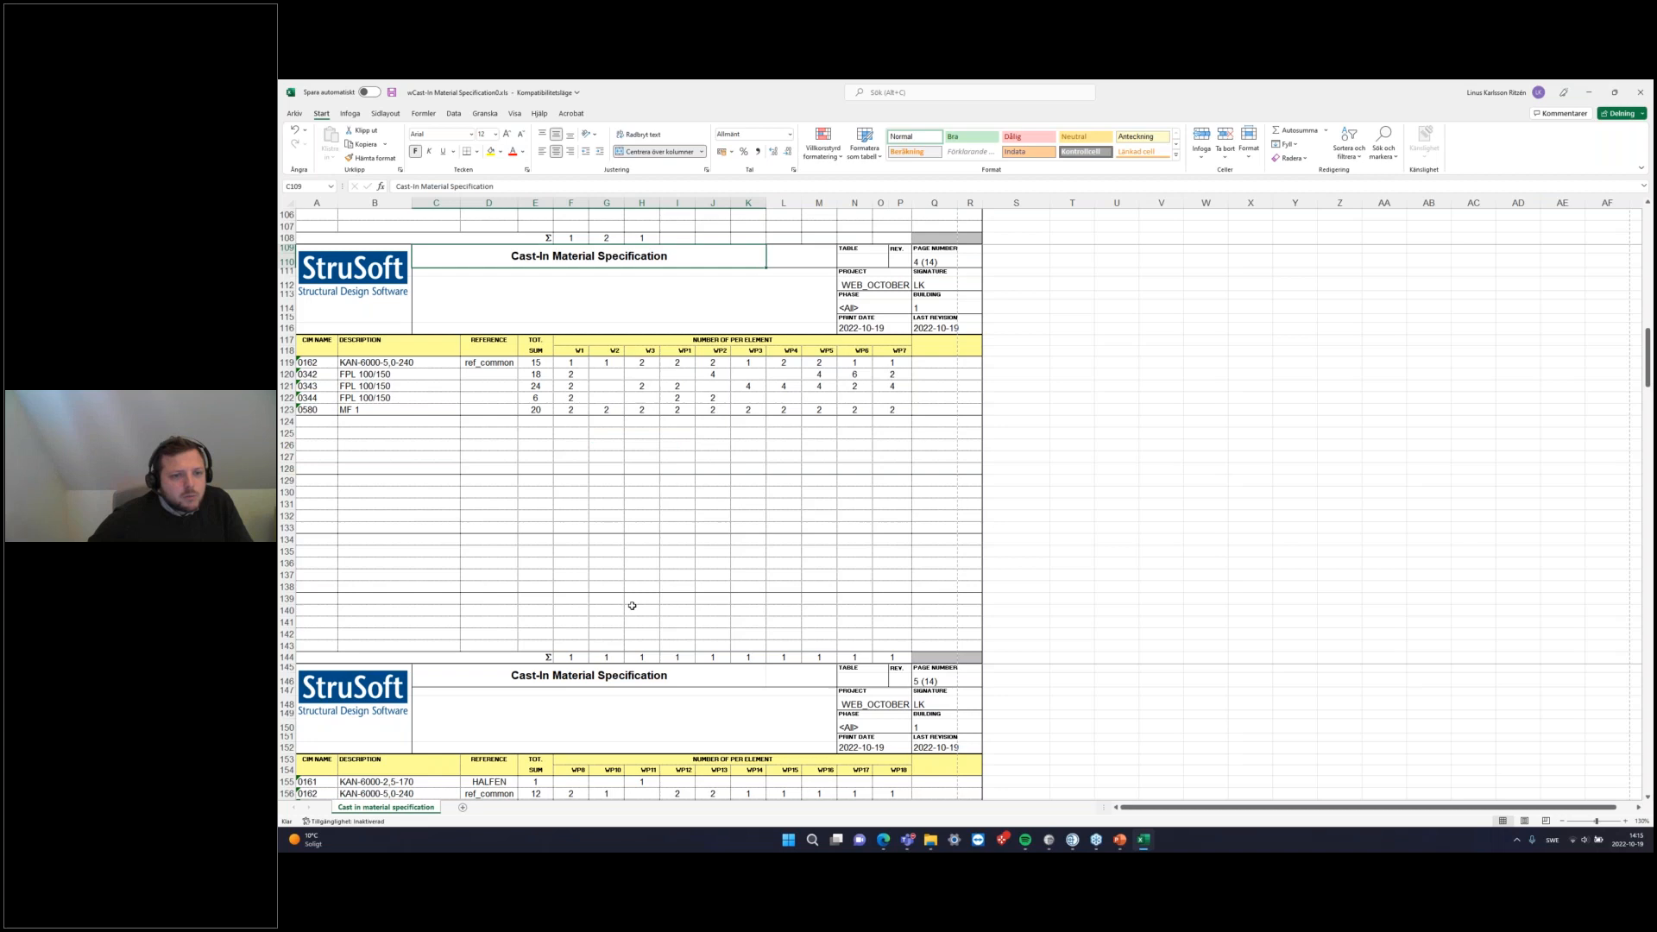
{"action": "left_click", "coordinate": [931, 251]}
{"action": "left_click", "coordinate": [862, 281]}
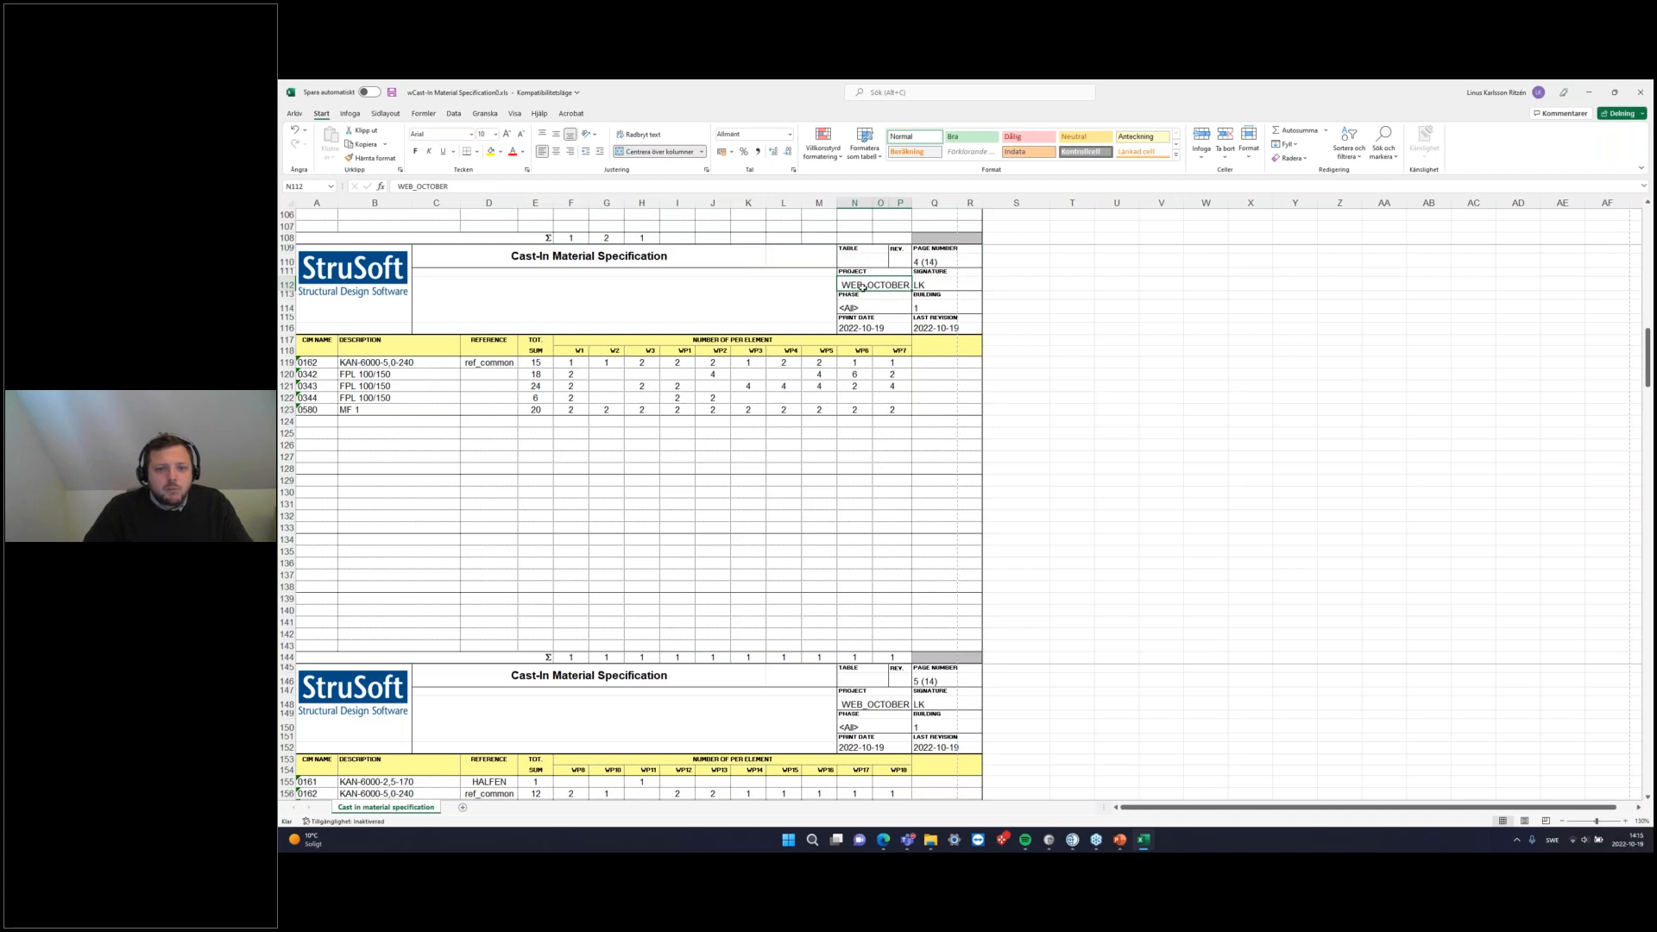
{"action": "left_click", "coordinate": [936, 284]}
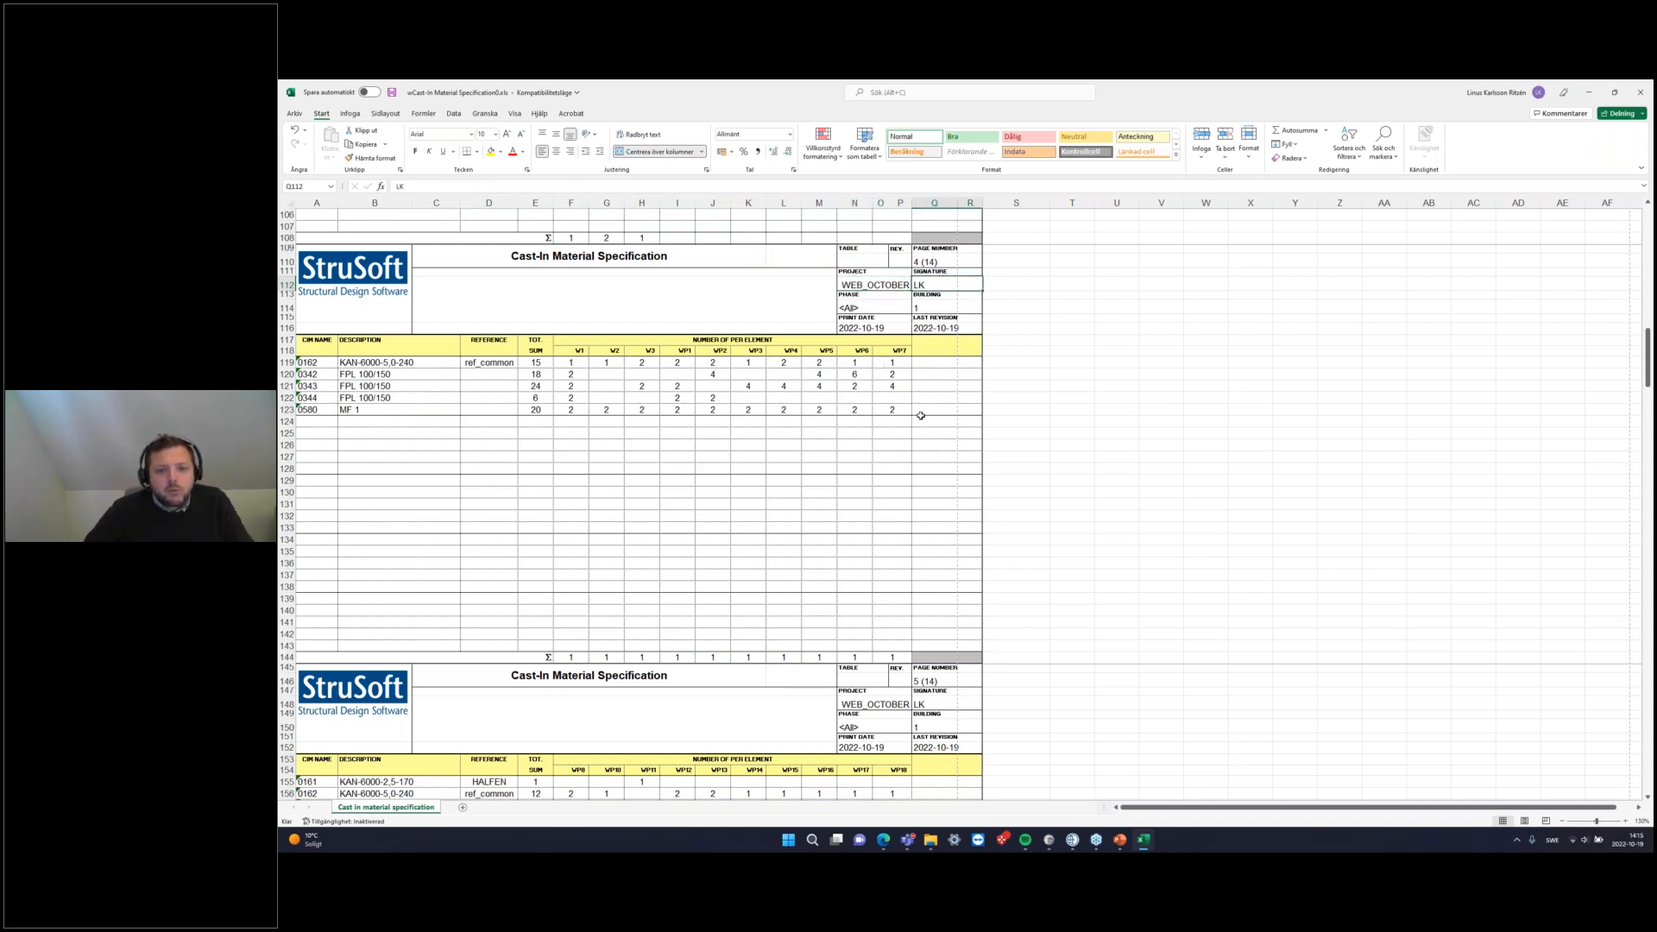
{"action": "left_click", "coordinate": [930, 261]}
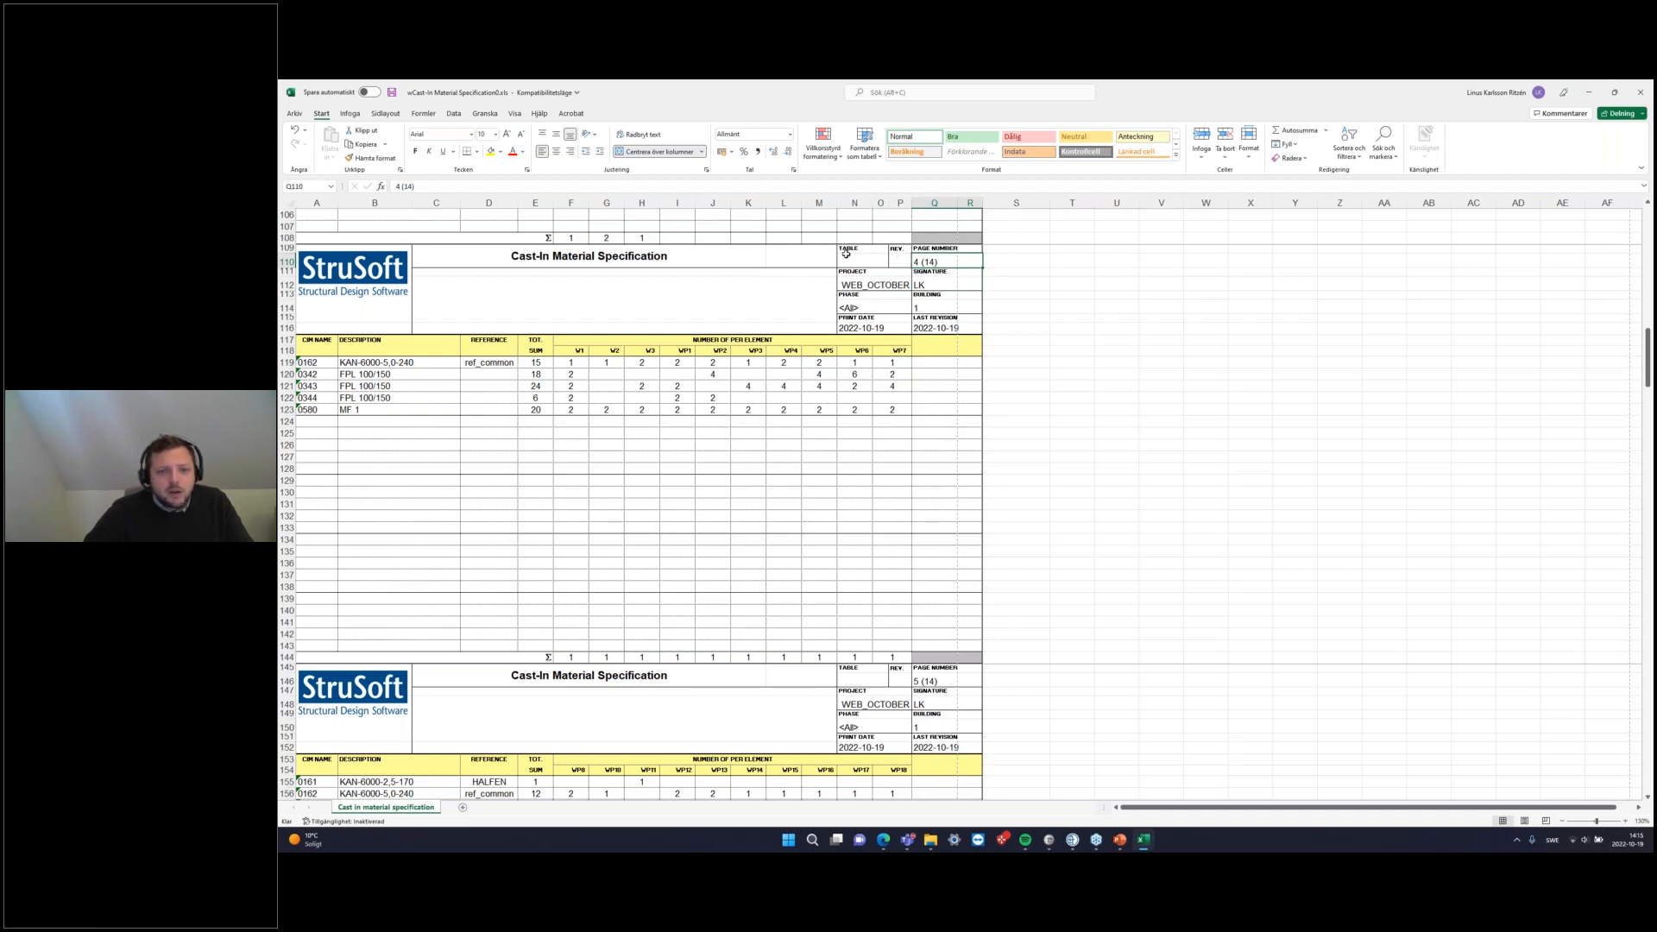
{"action": "left_click", "coordinate": [903, 260]}
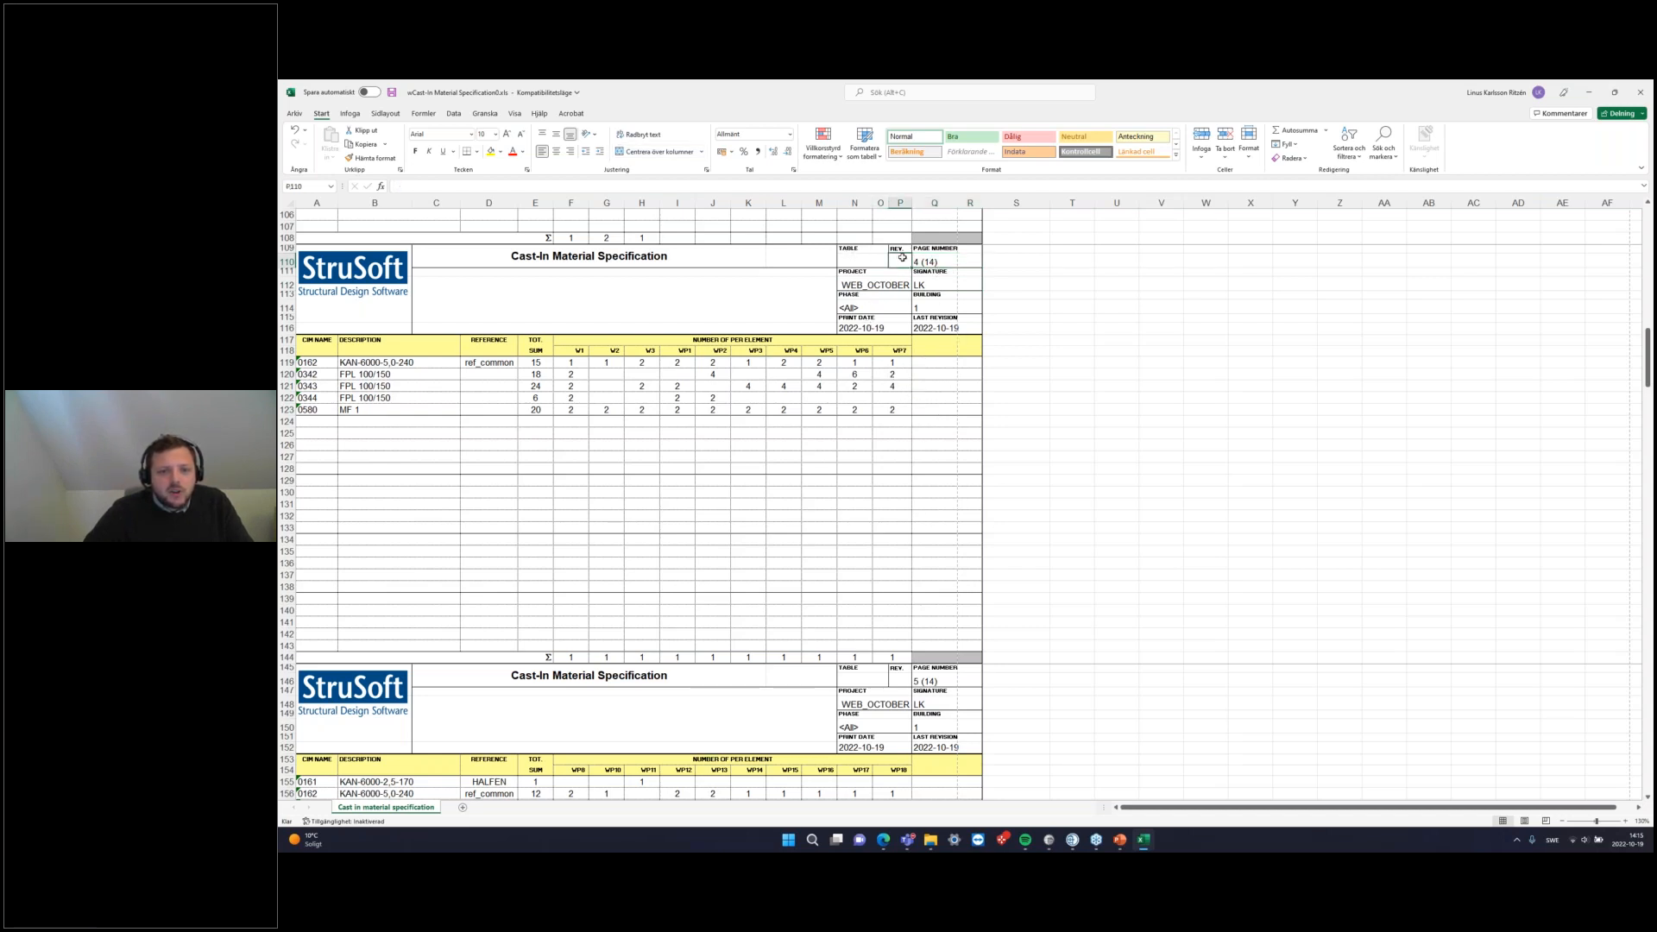
{"action": "left_click", "coordinate": [938, 328]}
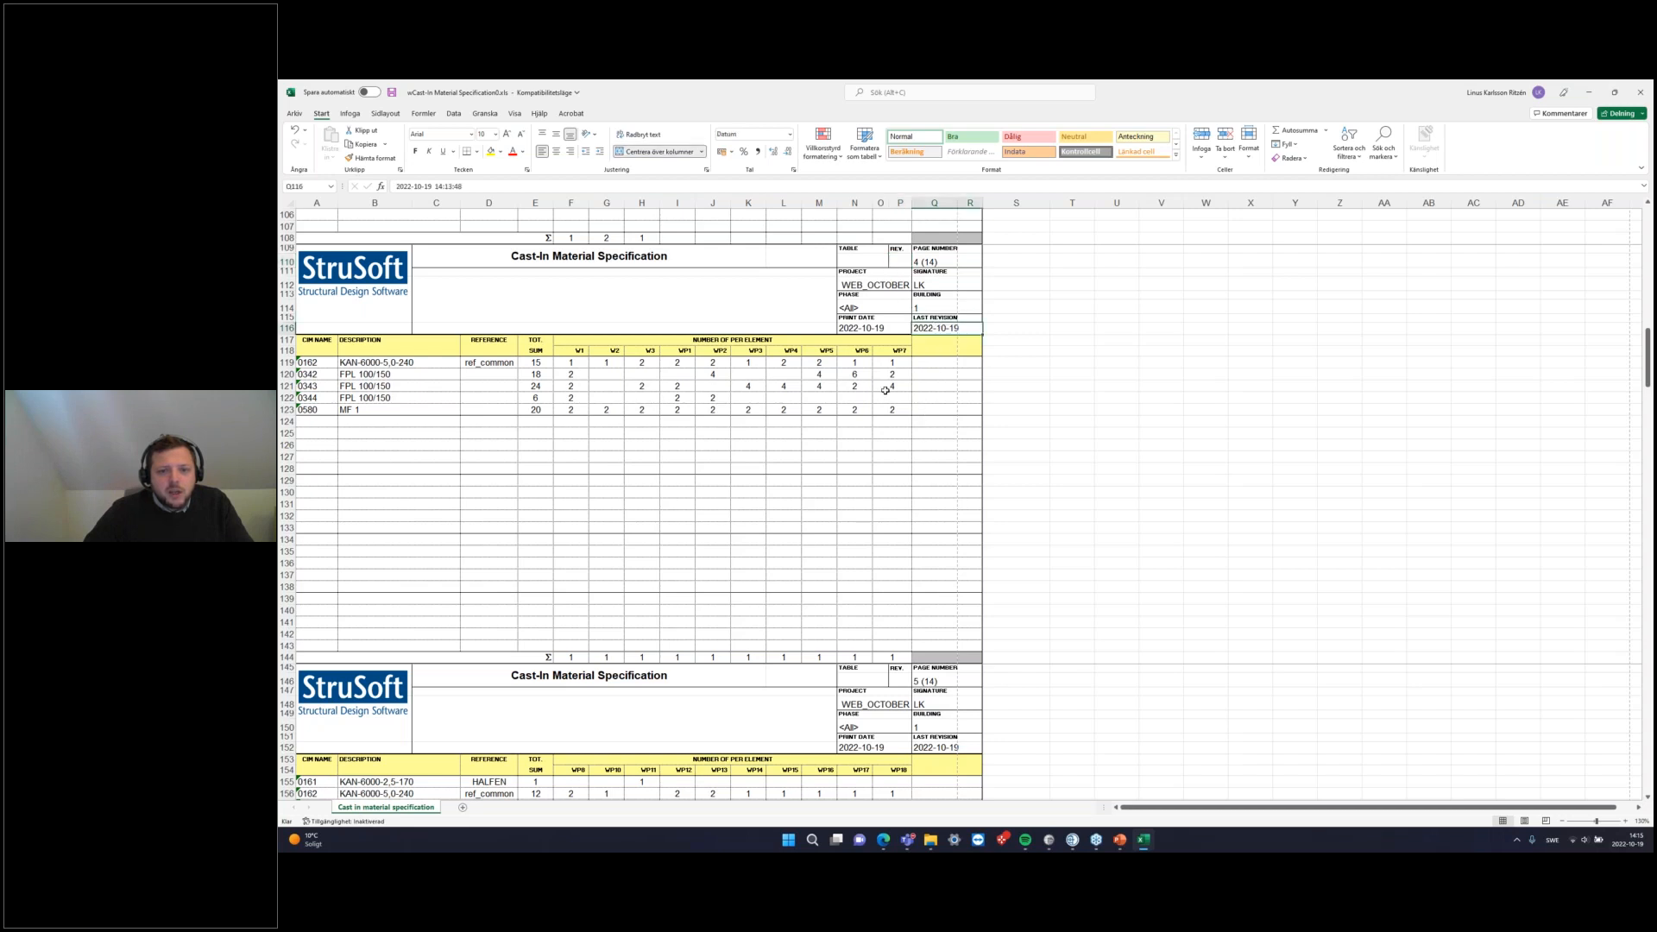
{"action": "left_click", "coordinate": [861, 329]}
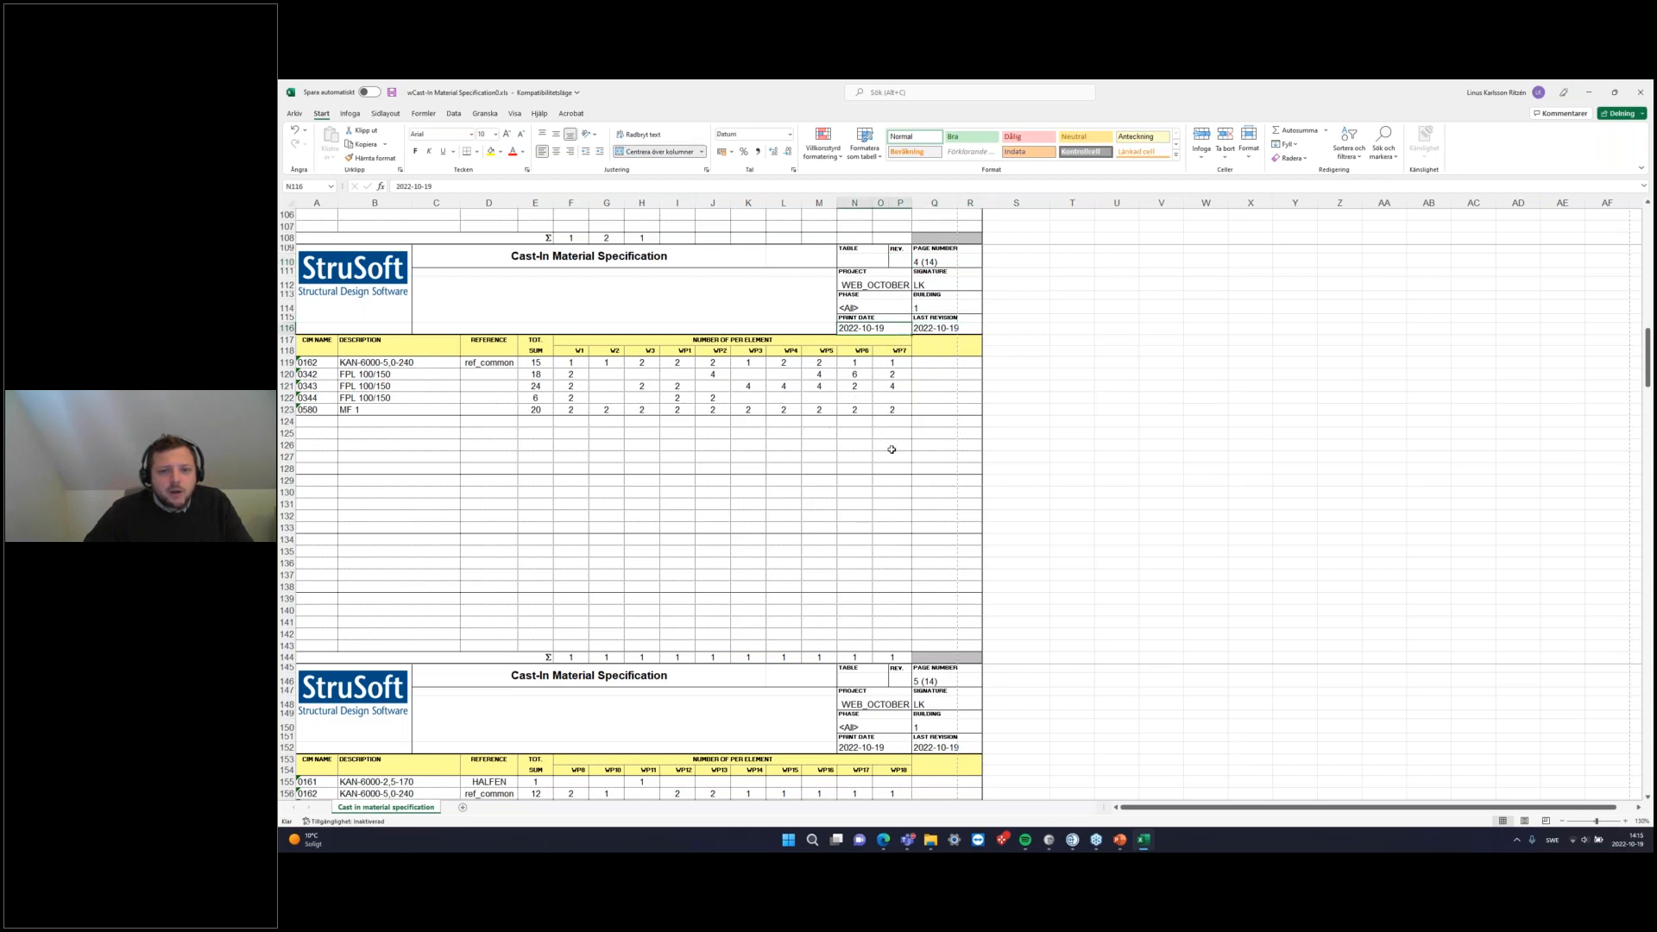
{"action": "left_click", "coordinate": [863, 309]}
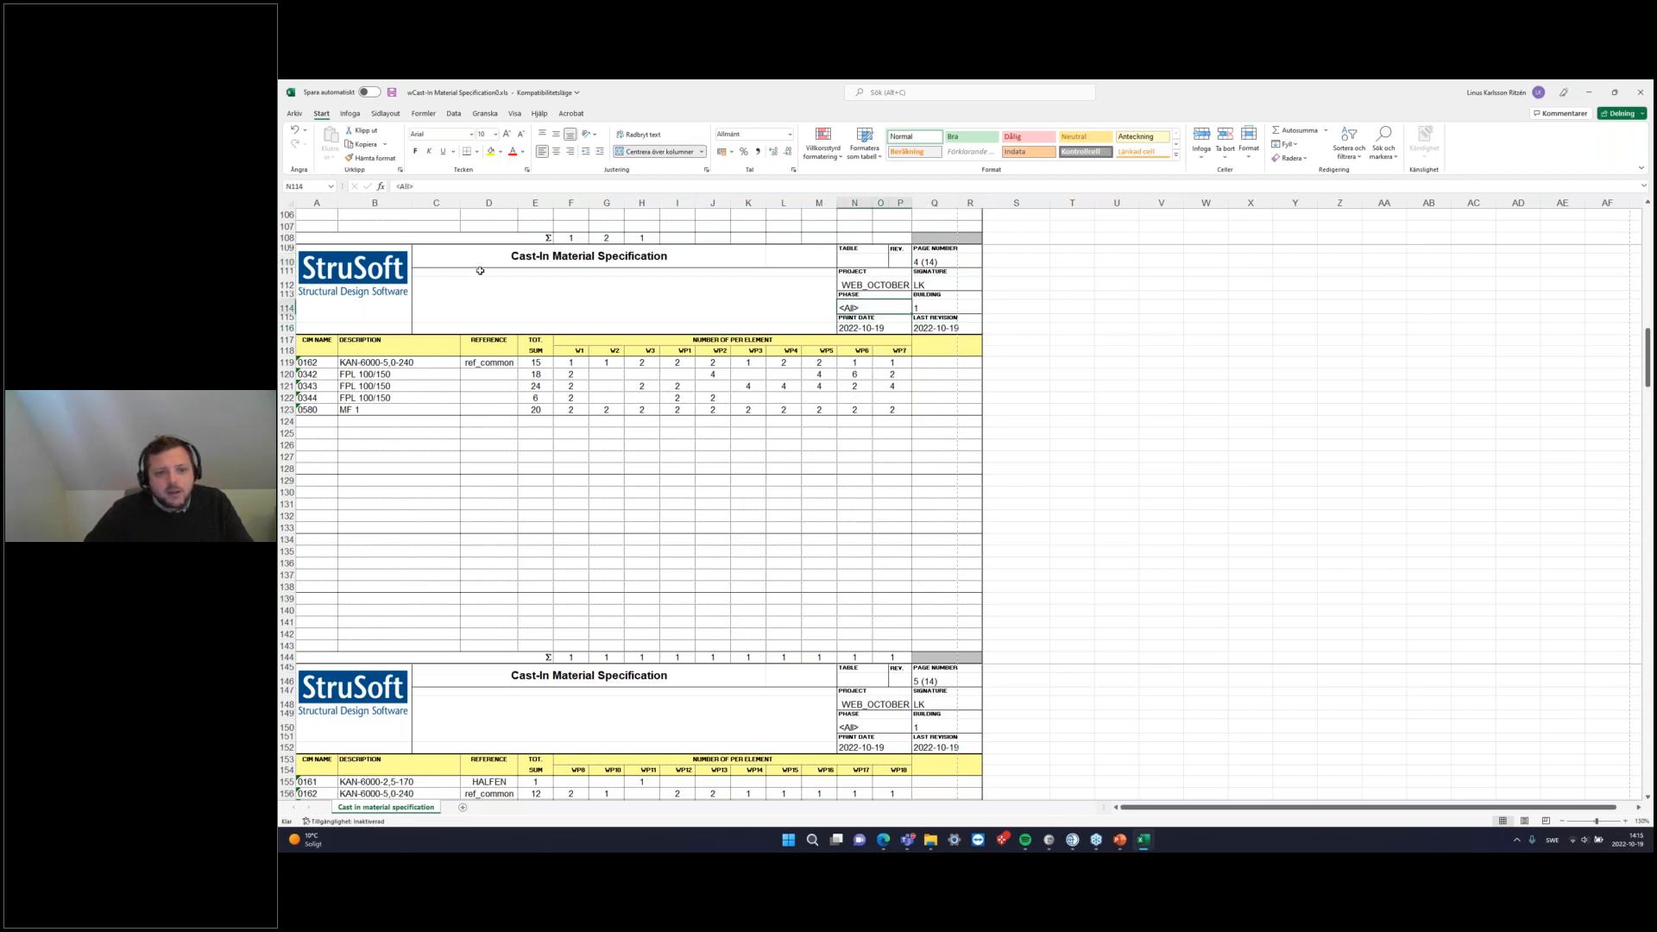
{"action": "left_click", "coordinate": [419, 284]}
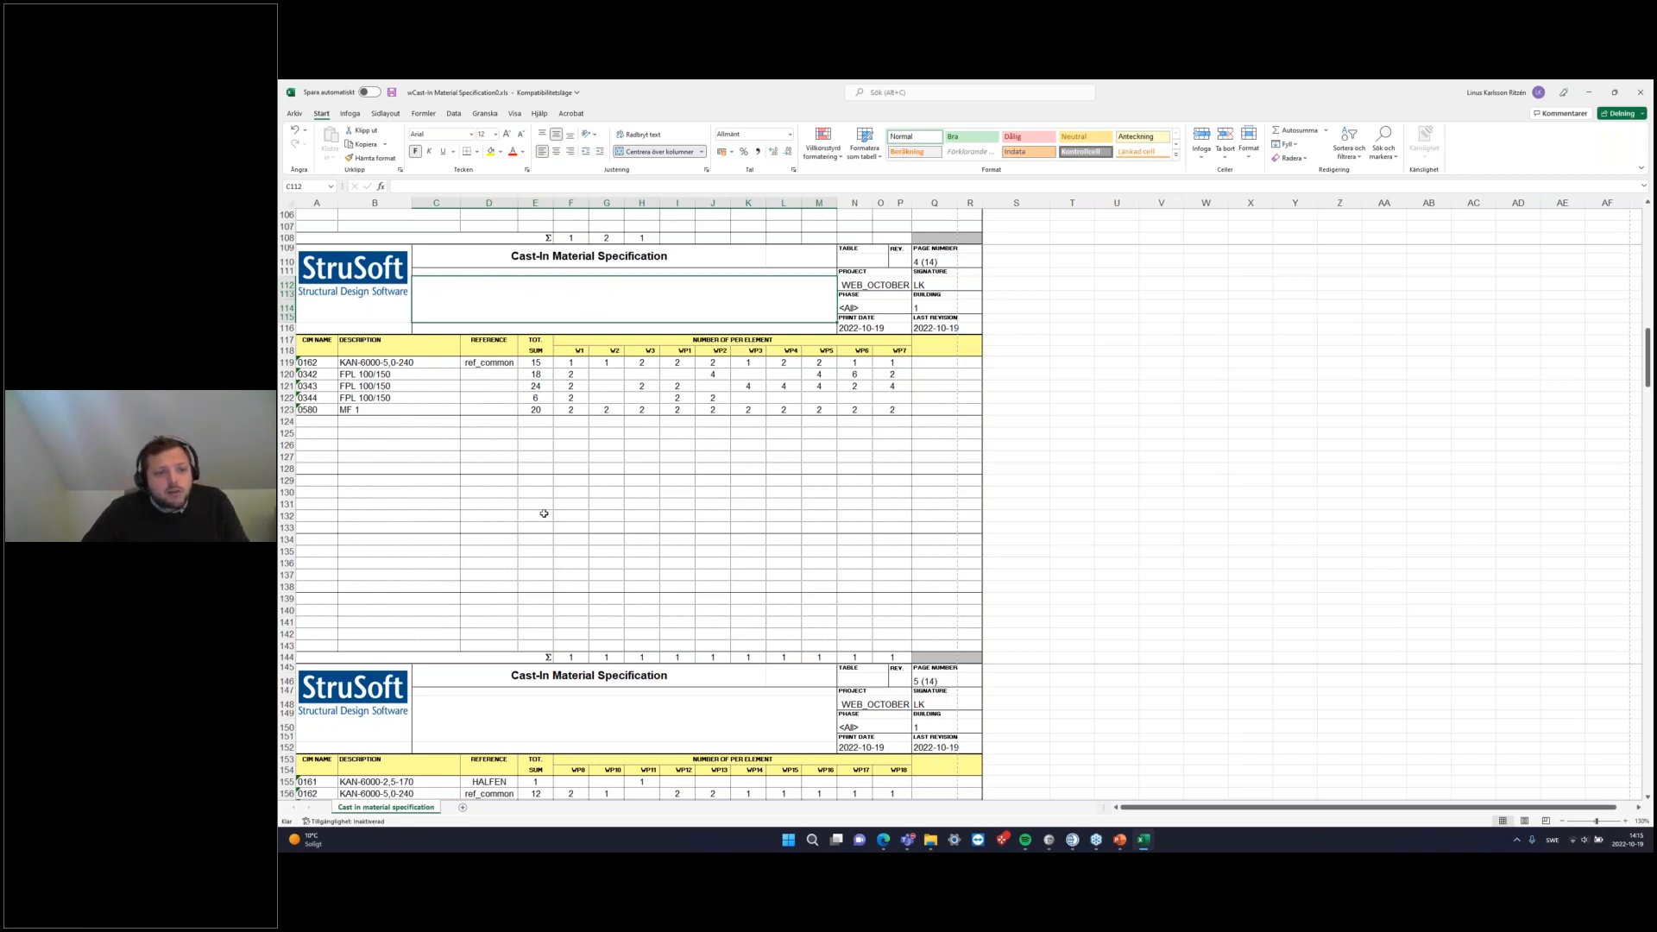
{"action": "left_click", "coordinate": [571, 516]}
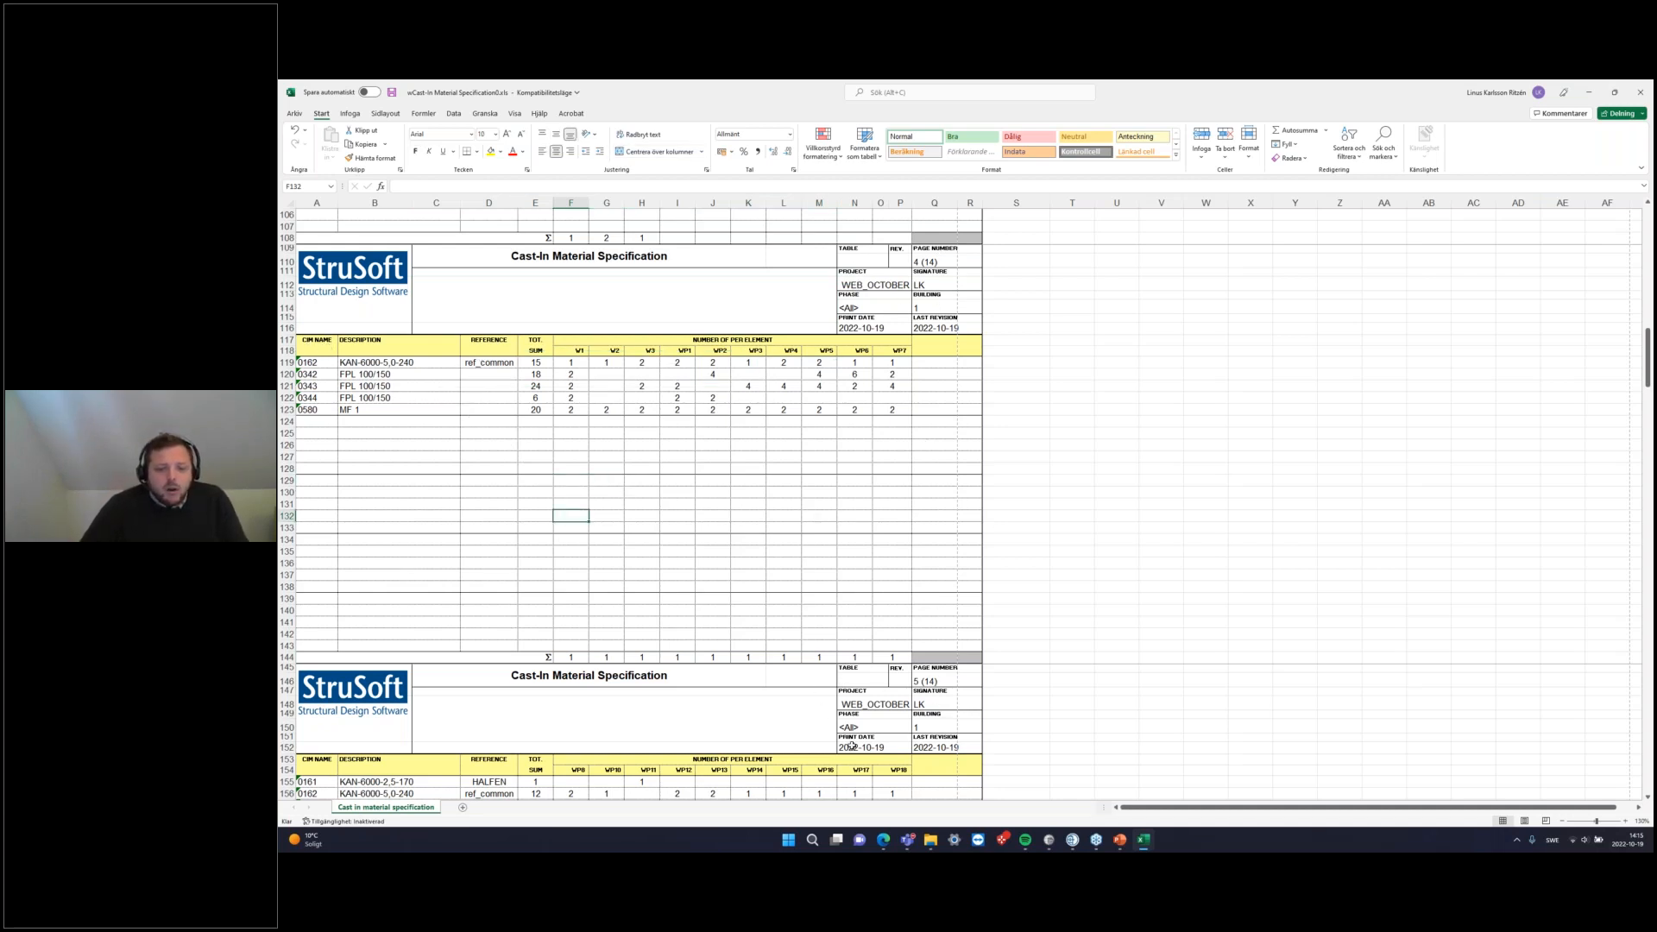
Step: Examine the material table on page 4, covering the CIM names, descriptions, element marks and total sums
{"action": "left_click_drag", "start_coordinate": [312, 335], "coordinate": [965, 649]}
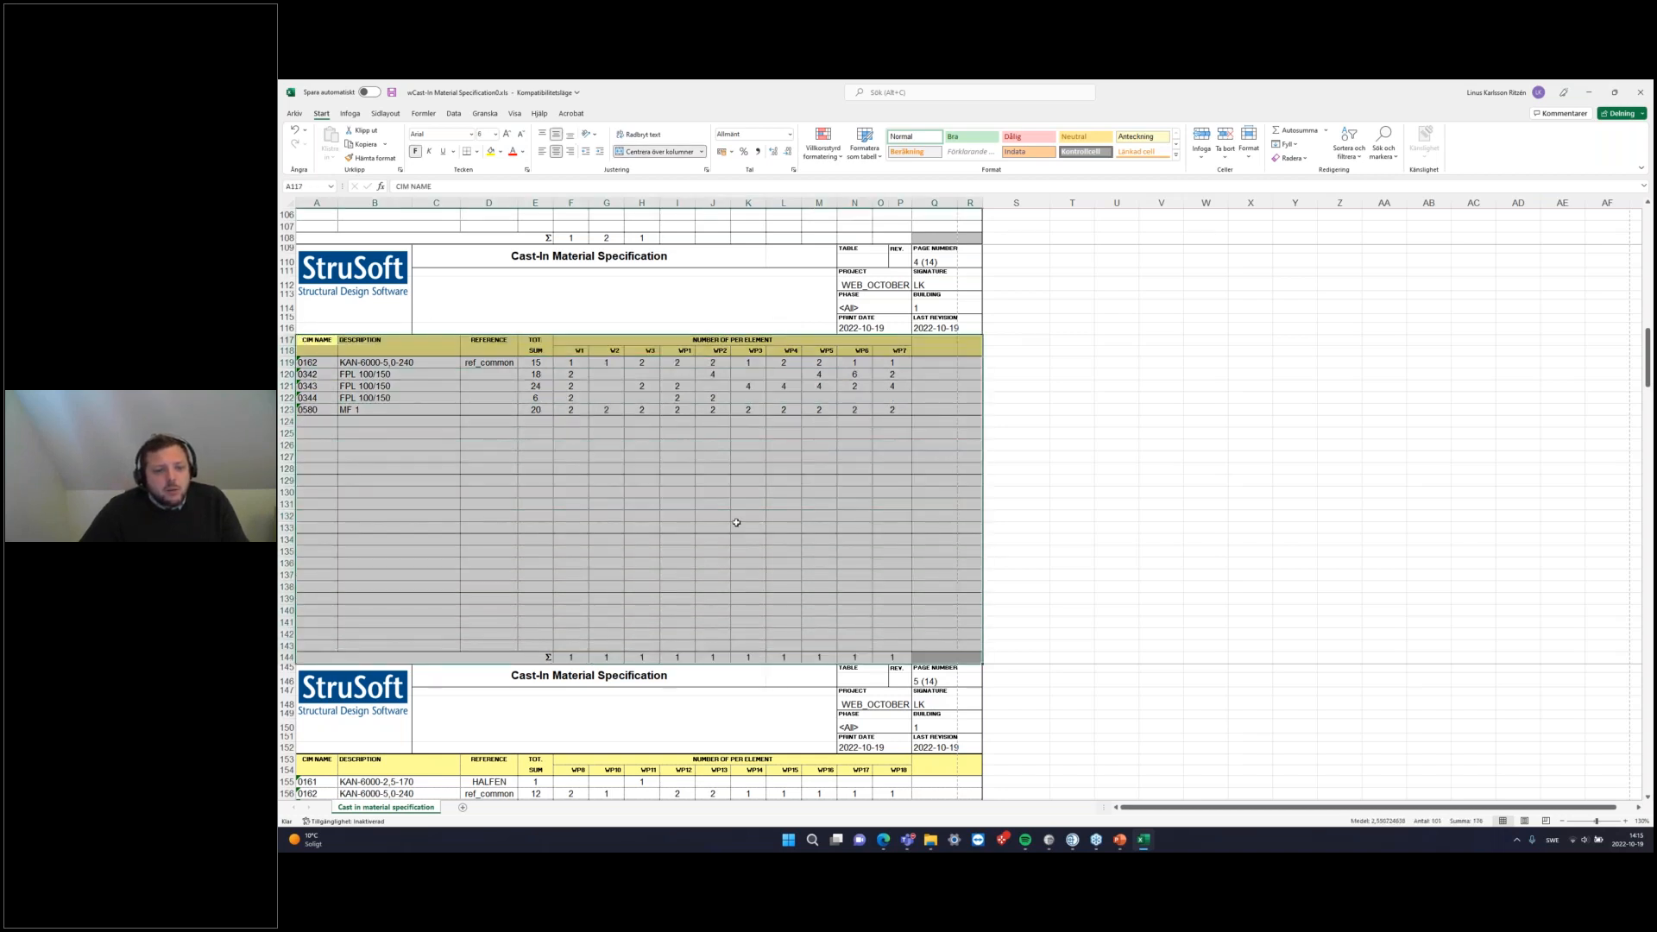
{"action": "left_click", "coordinate": [447, 442]}
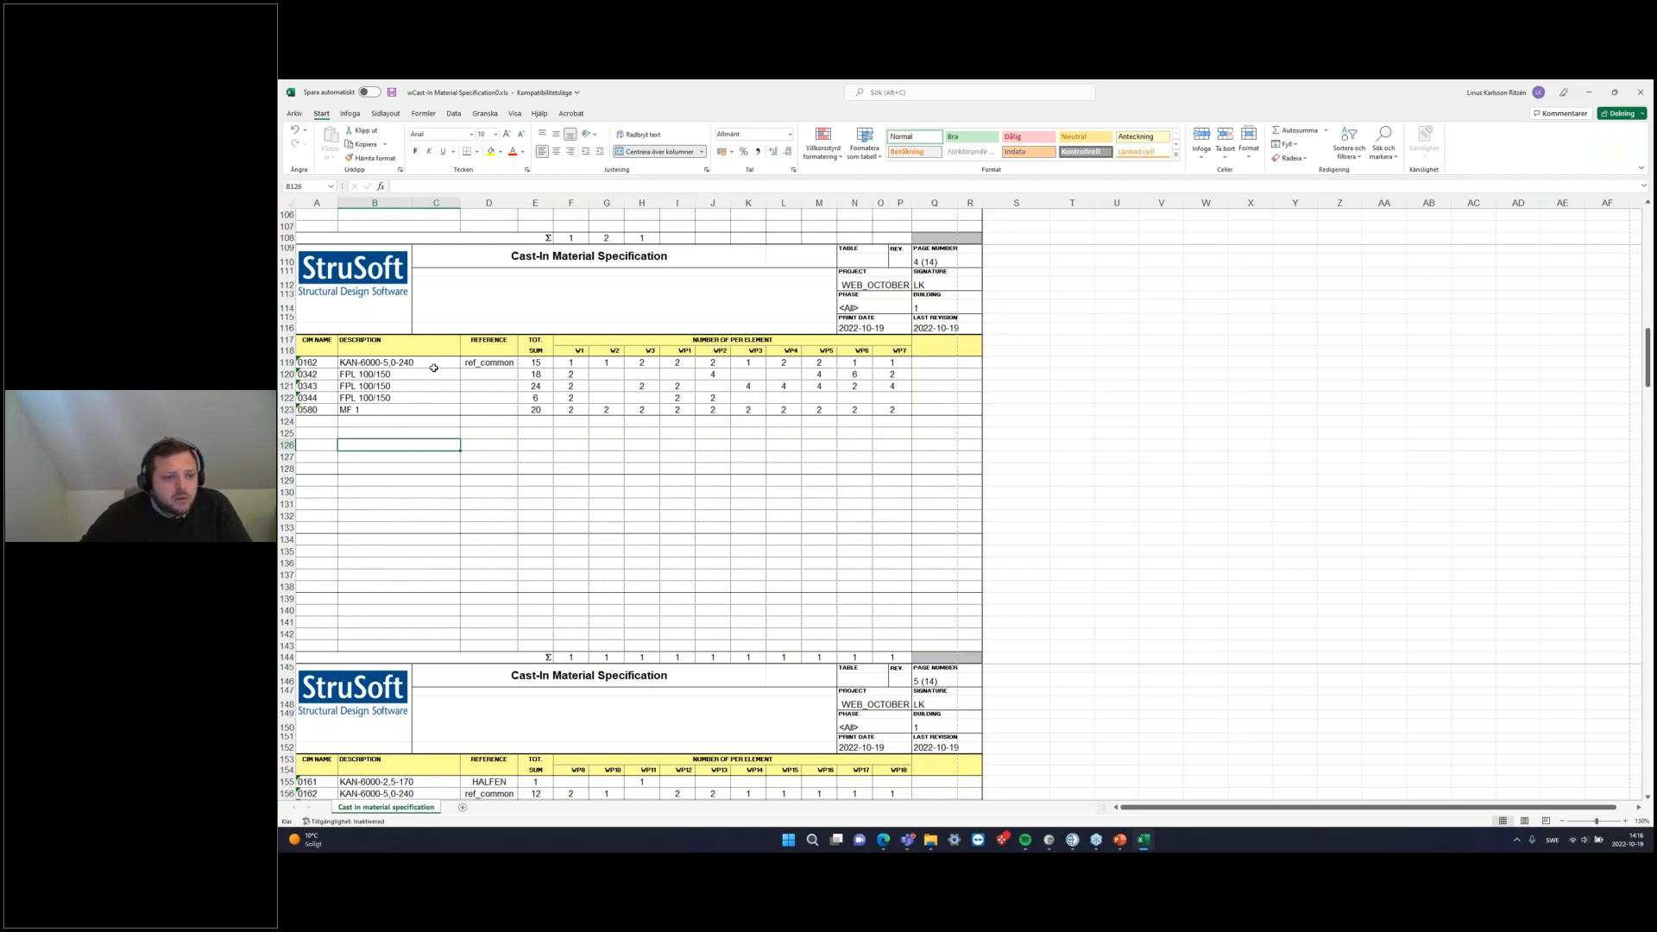
{"action": "left_click", "coordinate": [325, 359]}
{"action": "left_click_drag", "start_coordinate": [326, 359], "coordinate": [326, 410]}
{"action": "left_click_drag", "start_coordinate": [433, 363], "coordinate": [433, 409]}
{"action": "left_click_drag", "start_coordinate": [502, 363], "coordinate": [897, 350]}
{"action": "left_click", "coordinate": [541, 398]}
{"action": "left_click", "coordinate": [541, 411]}
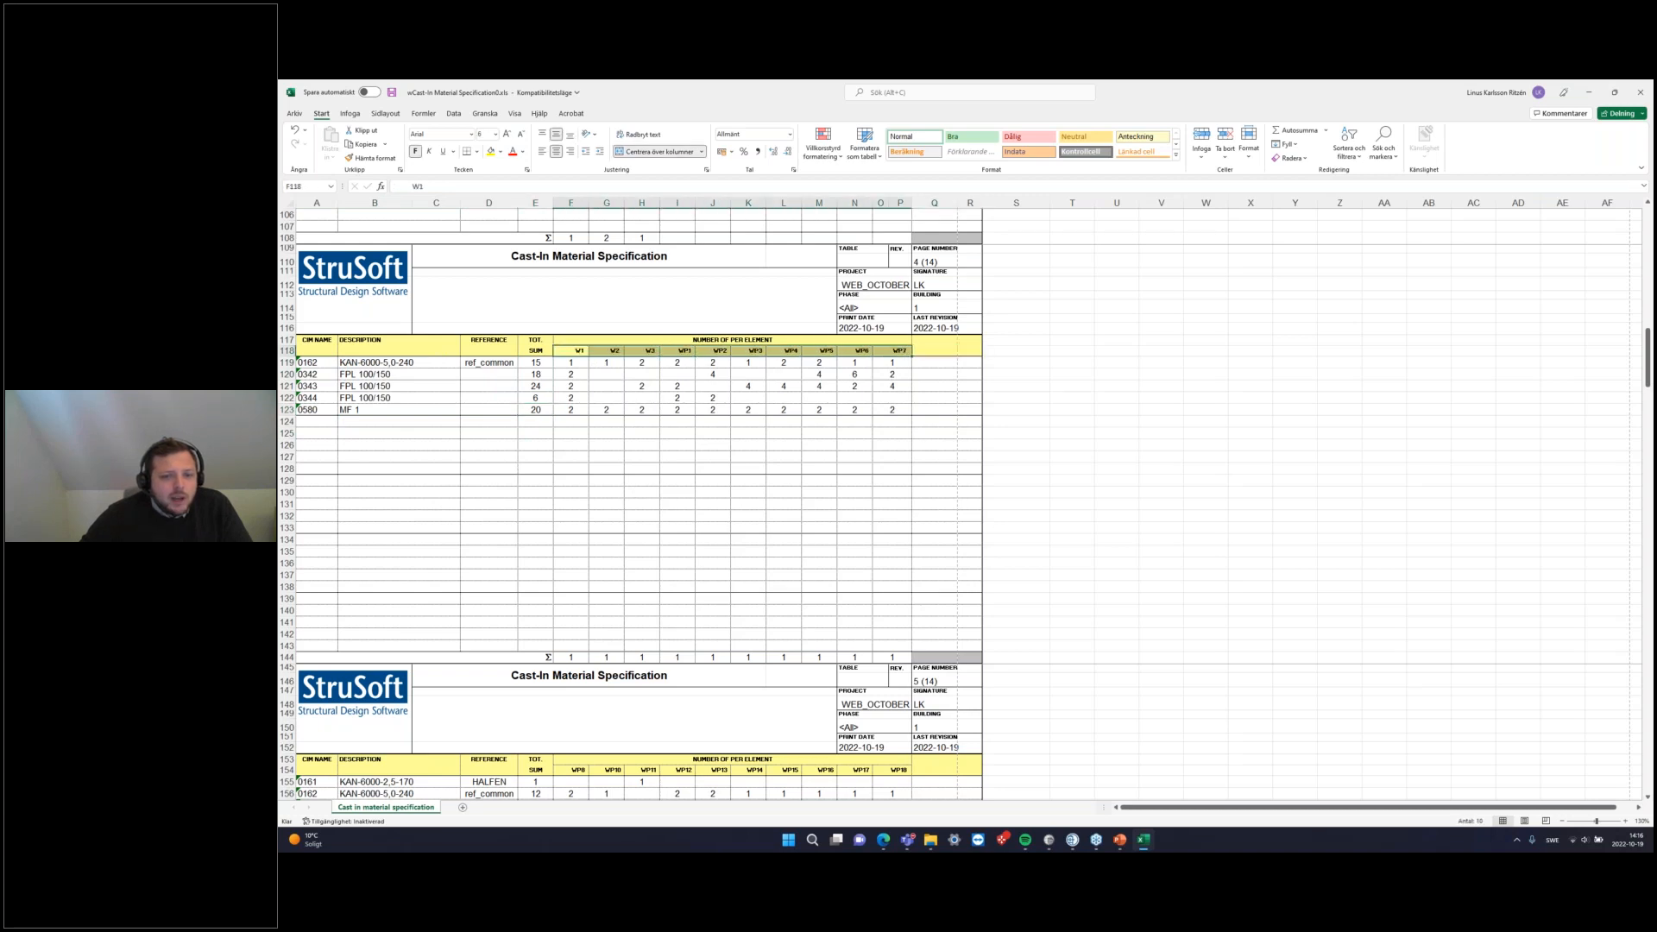
Step: Check the quantities of the first two cast-in items listed for element W1
{"action": "left_click", "coordinate": [887, 492]}
{"action": "left_click", "coordinate": [578, 349]}
{"action": "left_click", "coordinate": [581, 364]}
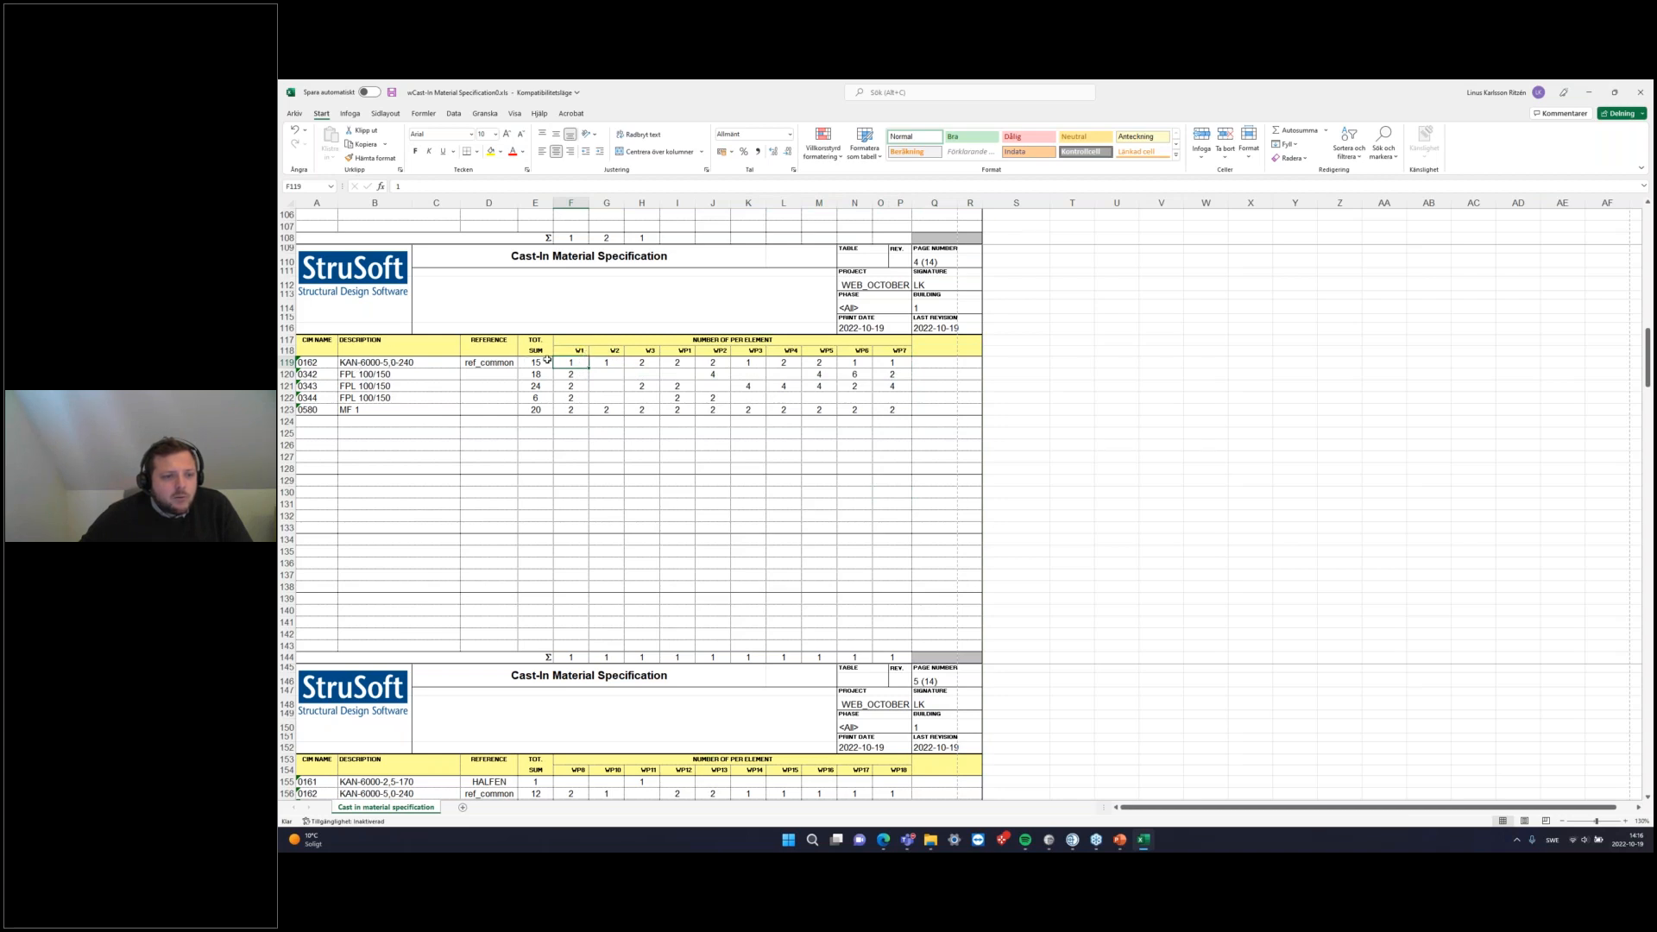
{"action": "key", "text": "Down"}
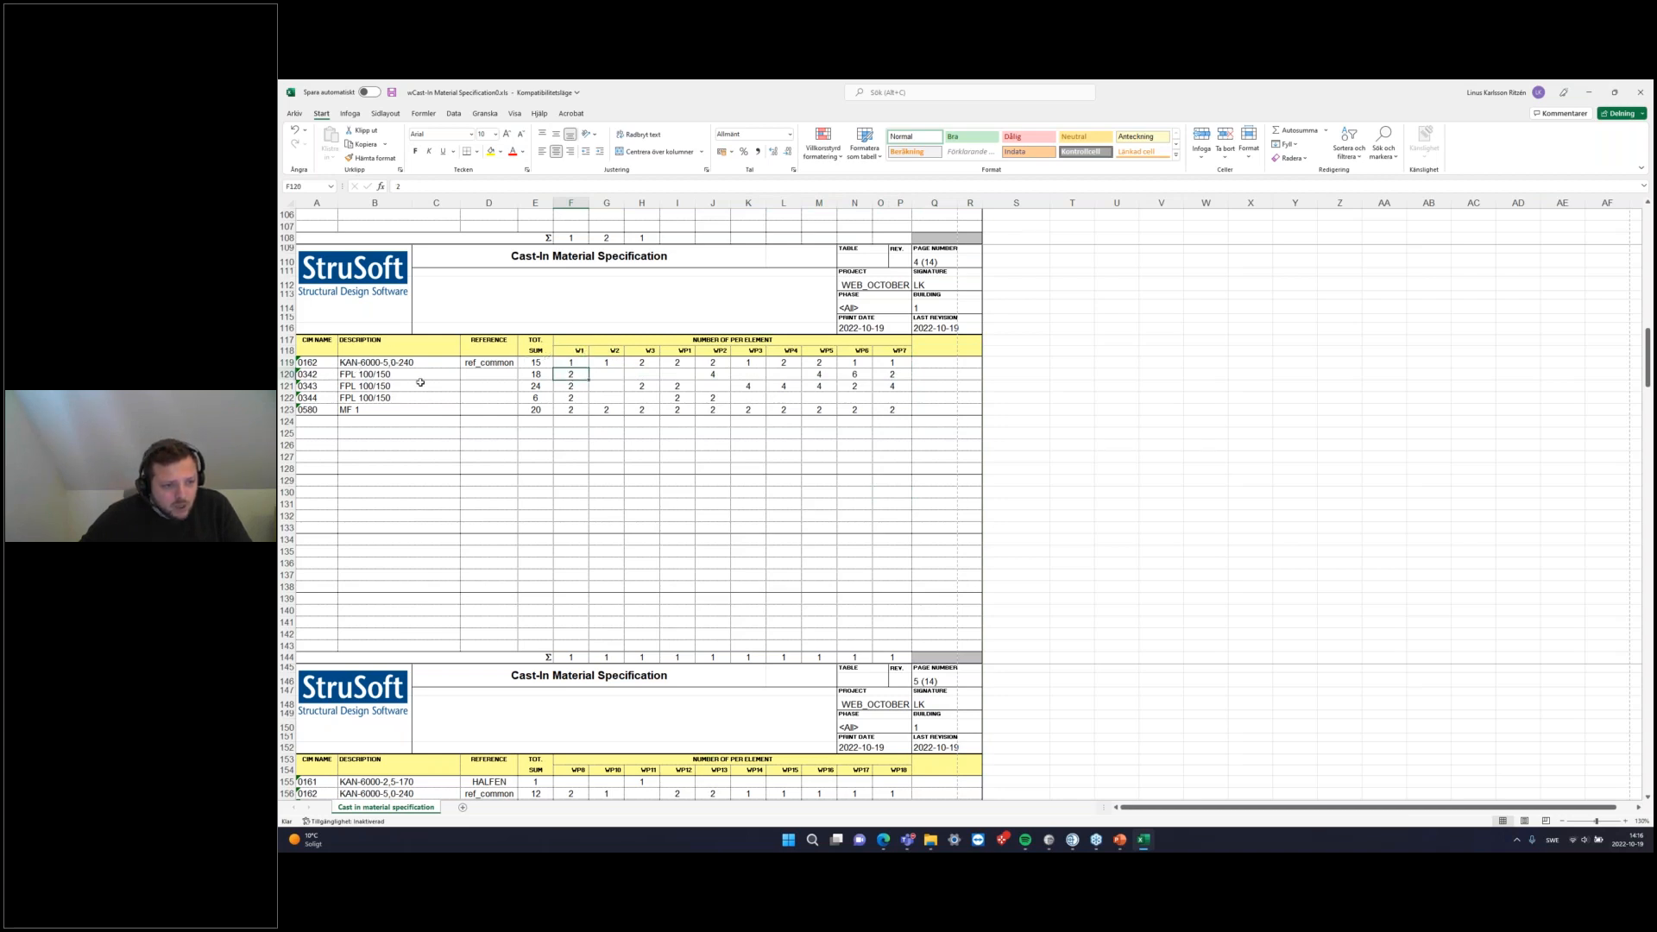
Step: Check the quantities of the remaining cast-in items on page 4 for element W1 and the neighbouring elements
{"action": "key", "text": "Down"}
{"action": "key", "text": "Down"}
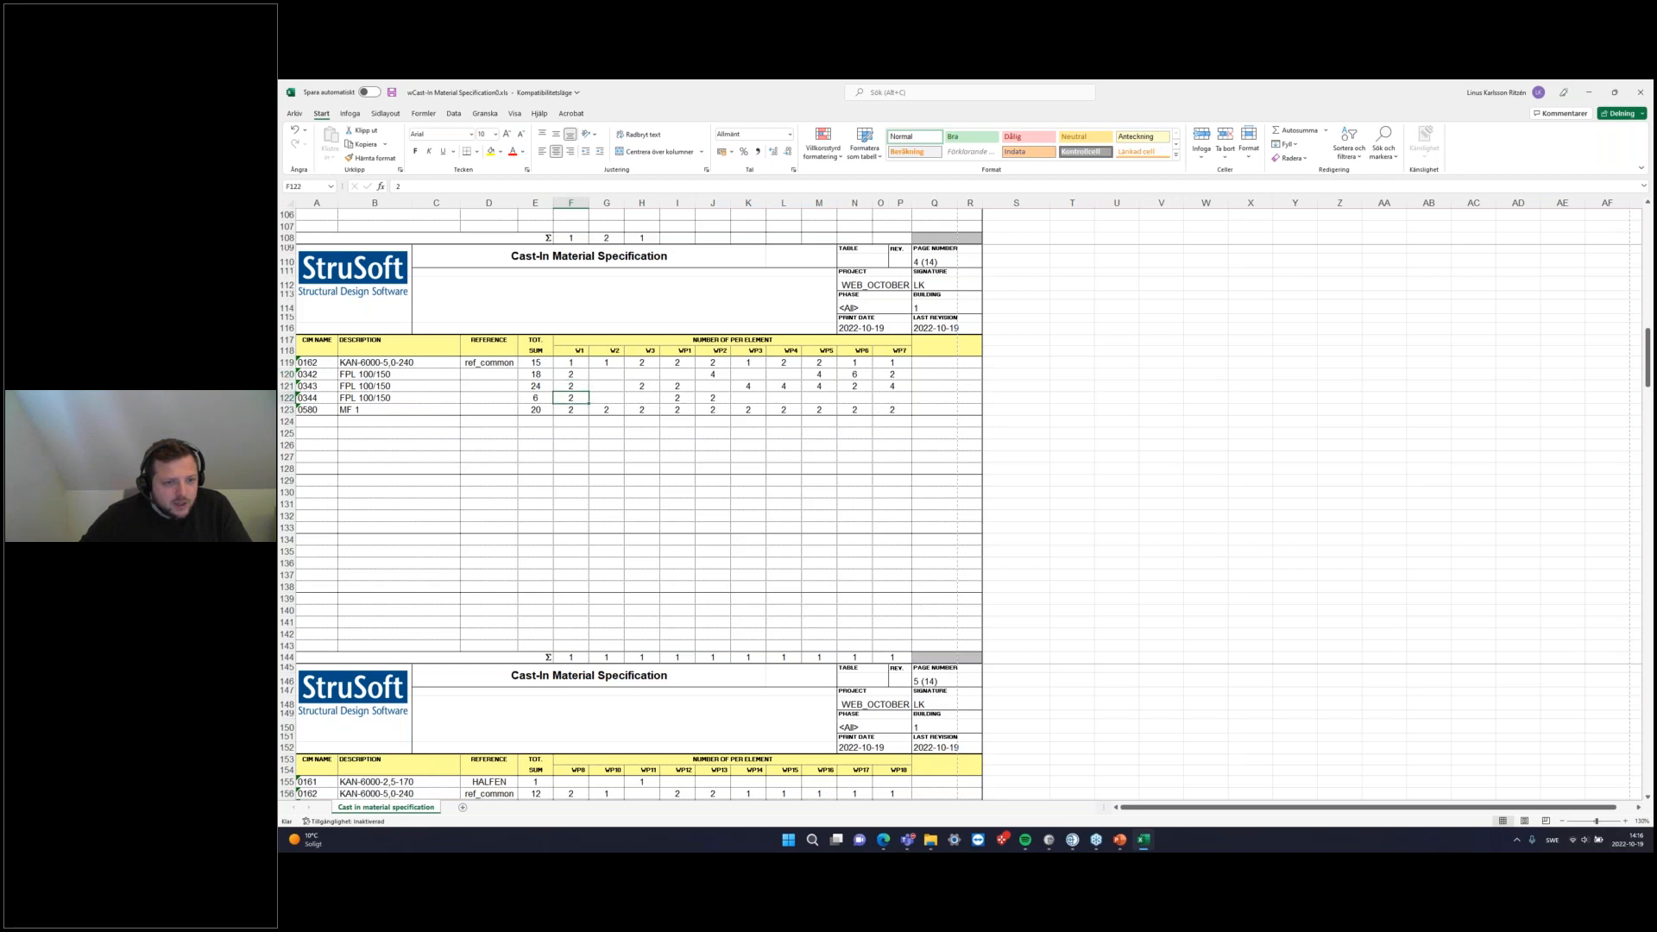
{"action": "left_click", "coordinate": [585, 408]}
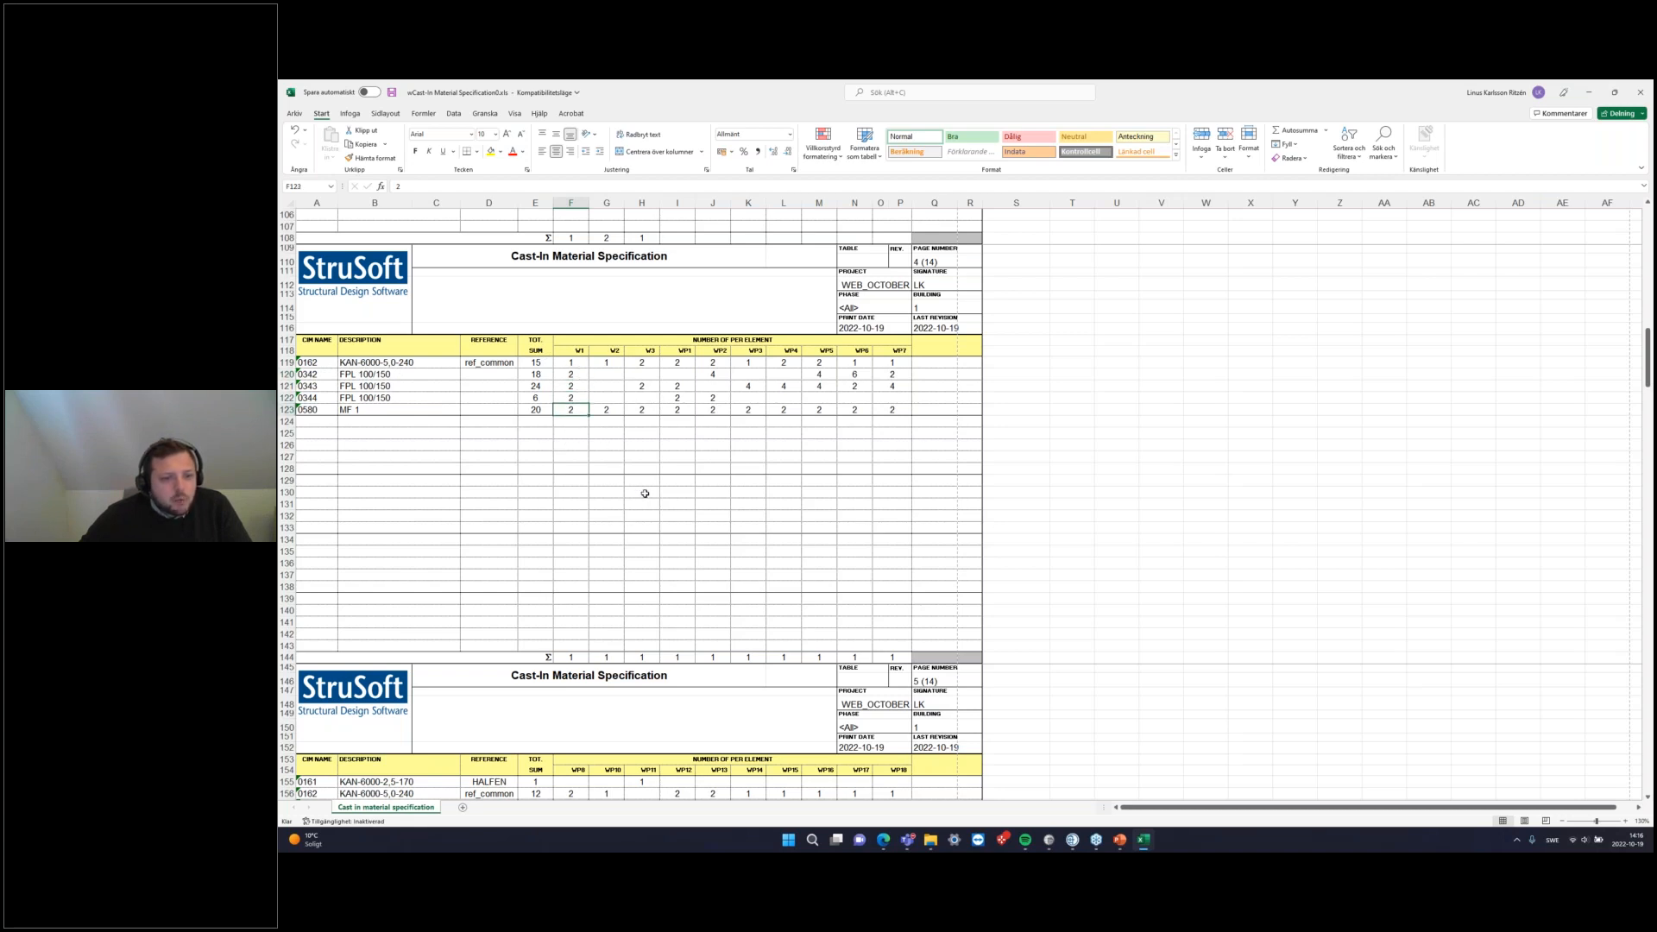
{"action": "left_click", "coordinate": [645, 376]}
{"action": "key", "text": "Right"}
{"action": "key", "text": "Down"}
{"action": "key", "text": "Down"}
{"action": "key", "text": "Down"}
{"action": "key", "text": "Right"}
{"action": "left_click", "coordinate": [900, 561]}
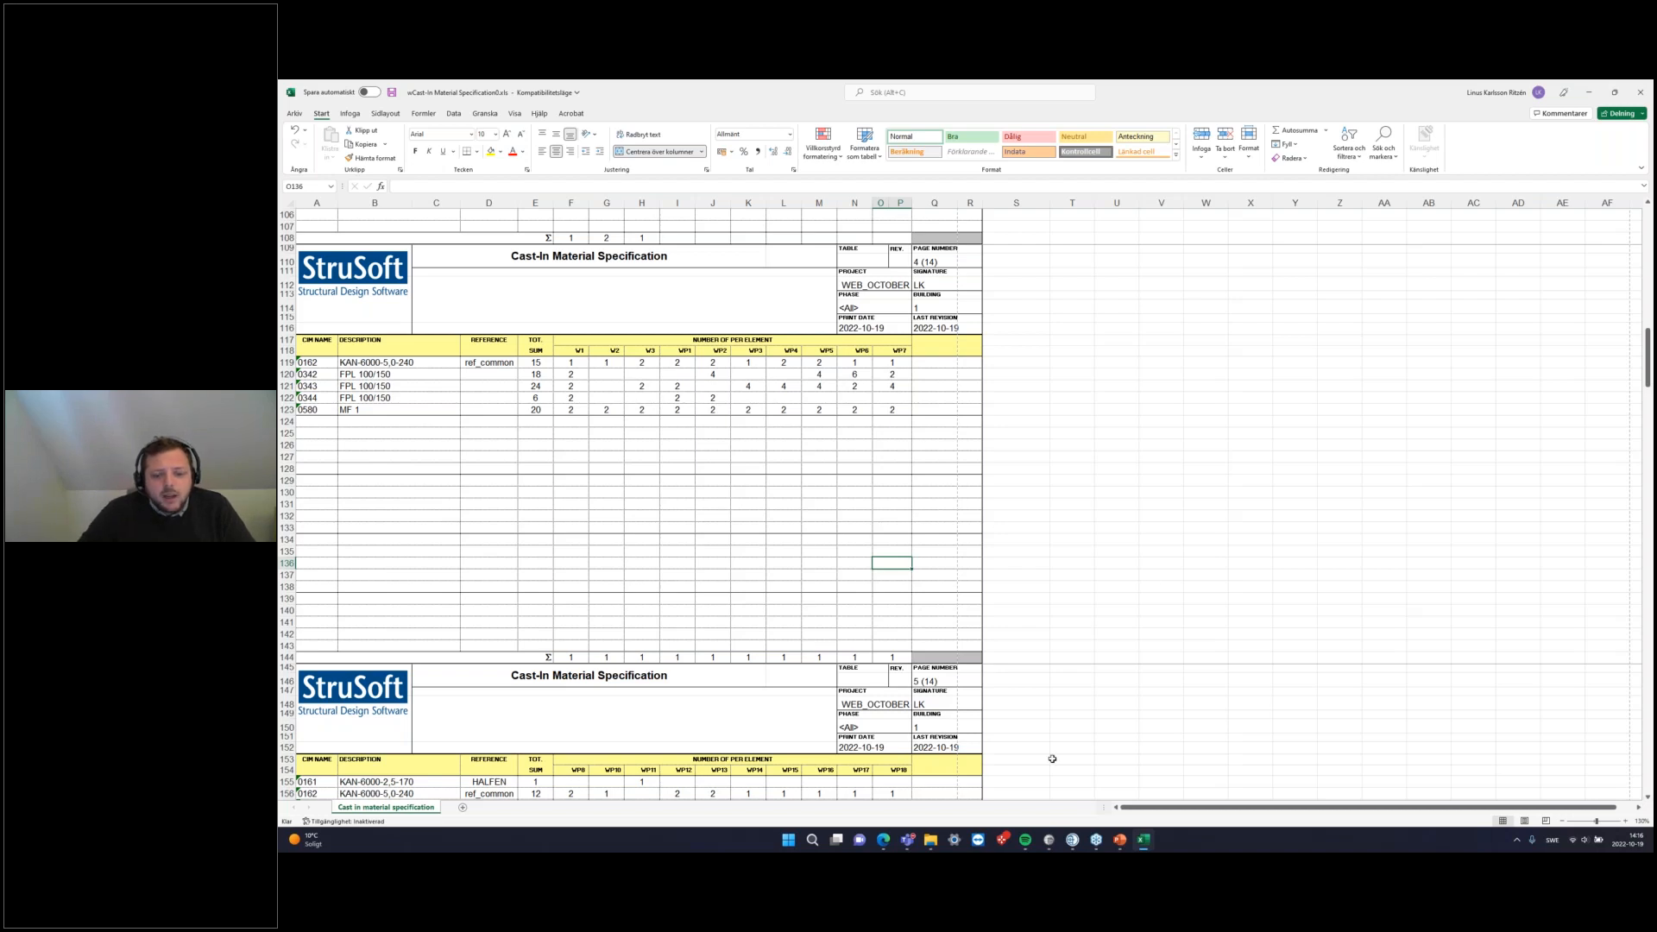
Step: Close the cast-in material workbook without saving and go to the cast-in material entries in the report list
{"action": "left_click", "coordinate": [1640, 92]}
{"action": "left_click", "coordinate": [965, 471]}
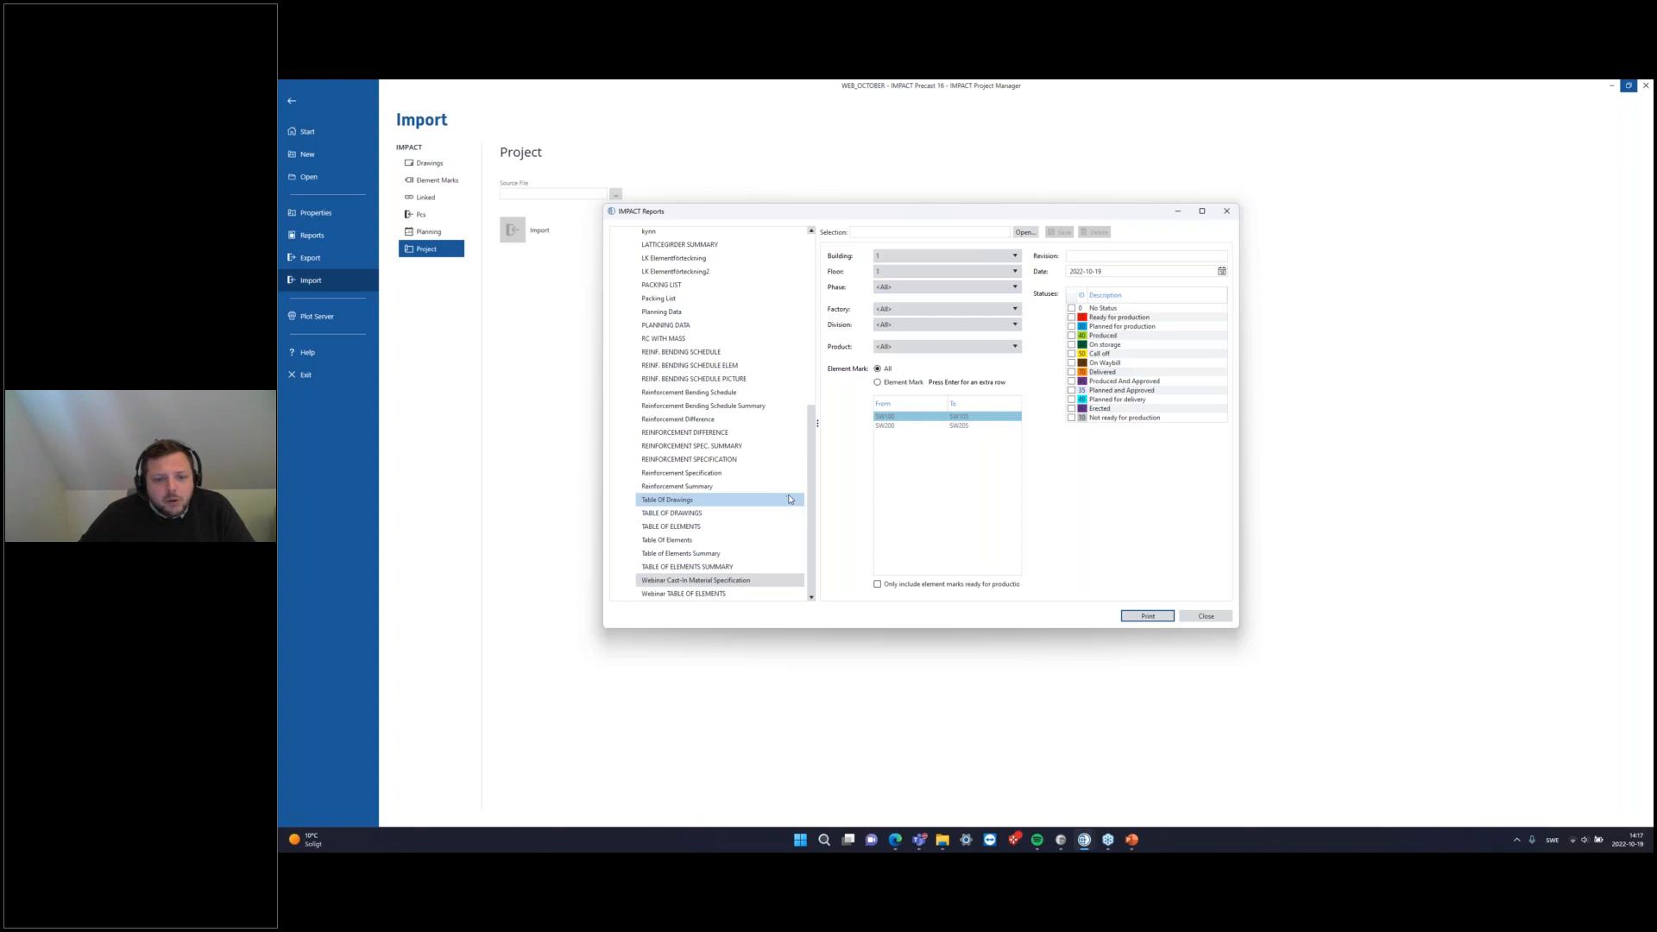
{"action": "left_click_drag", "start_coordinate": [812, 492], "coordinate": [816, 309]}
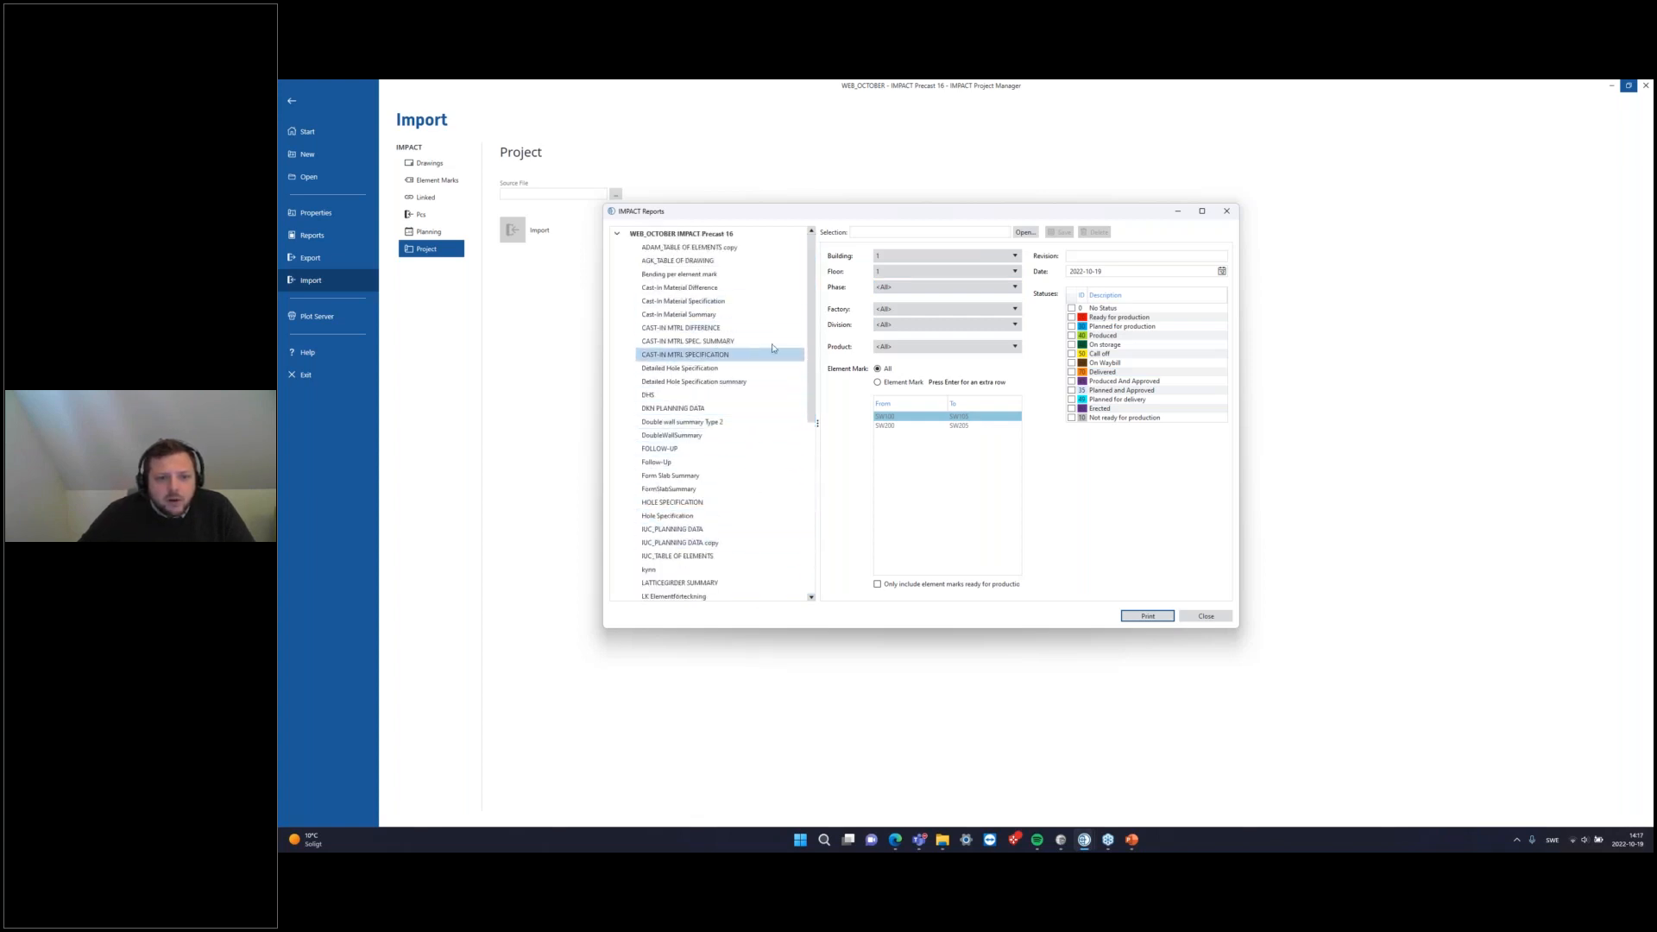
{"action": "right_click", "coordinate": [681, 316]}
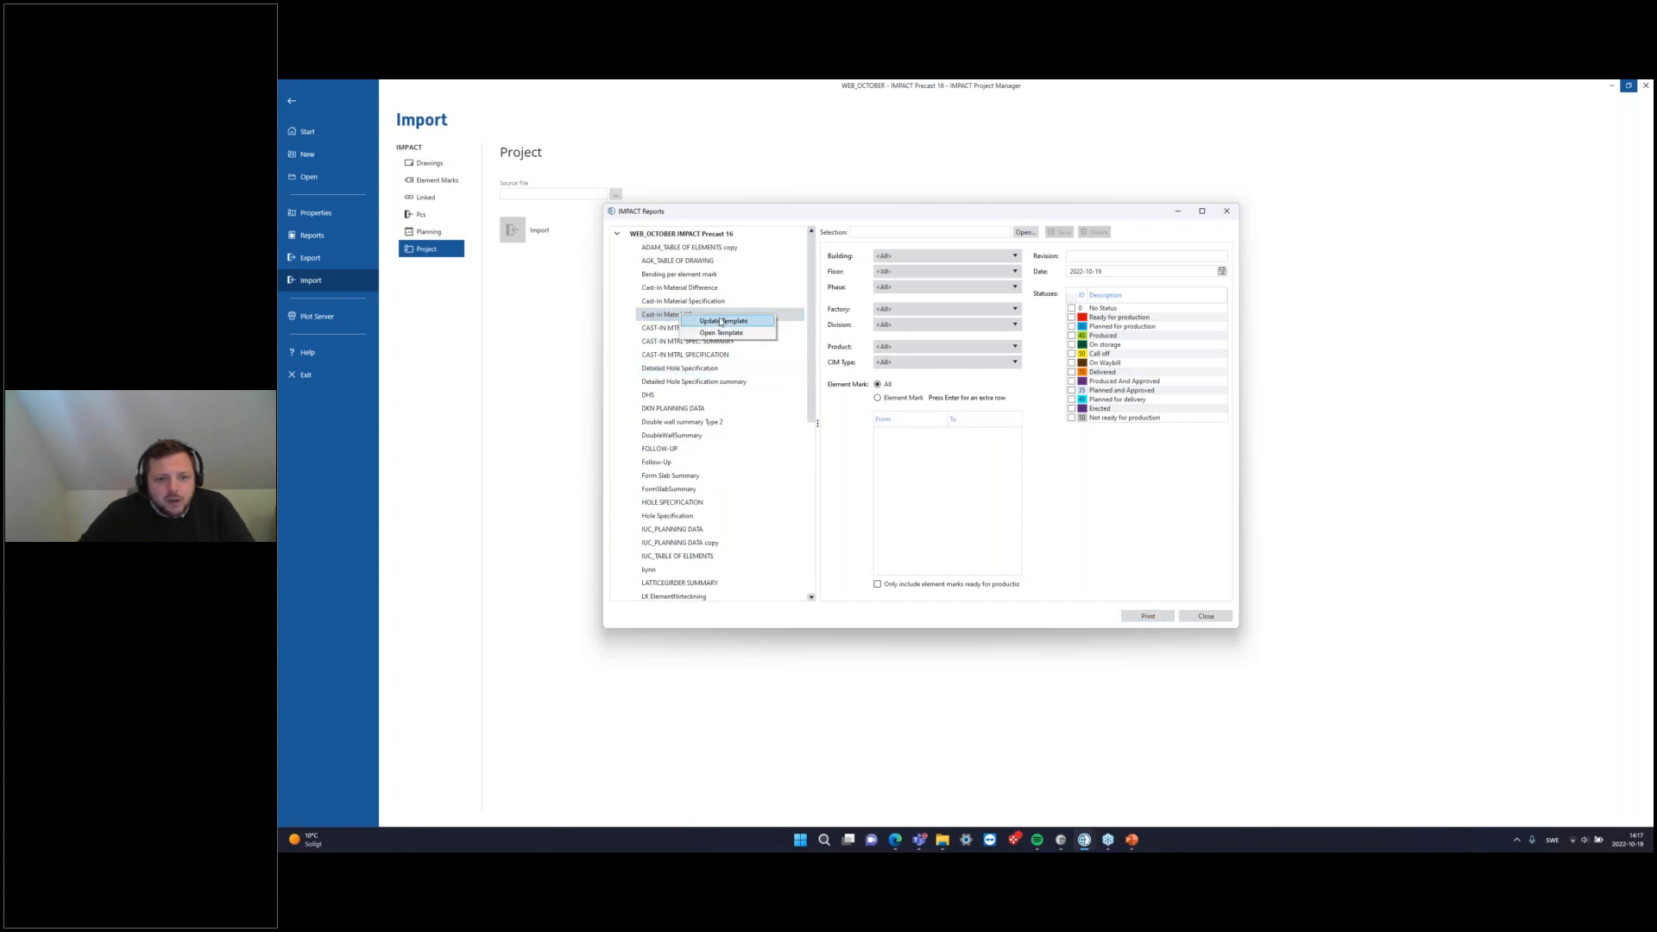
{"action": "left_click", "coordinate": [721, 332]}
{"action": "left_click", "coordinate": [1047, 499]}
{"action": "left_click", "coordinate": [717, 367]}
{"action": "right_click", "coordinate": [717, 357]}
{"action": "key", "text": "Escape"}
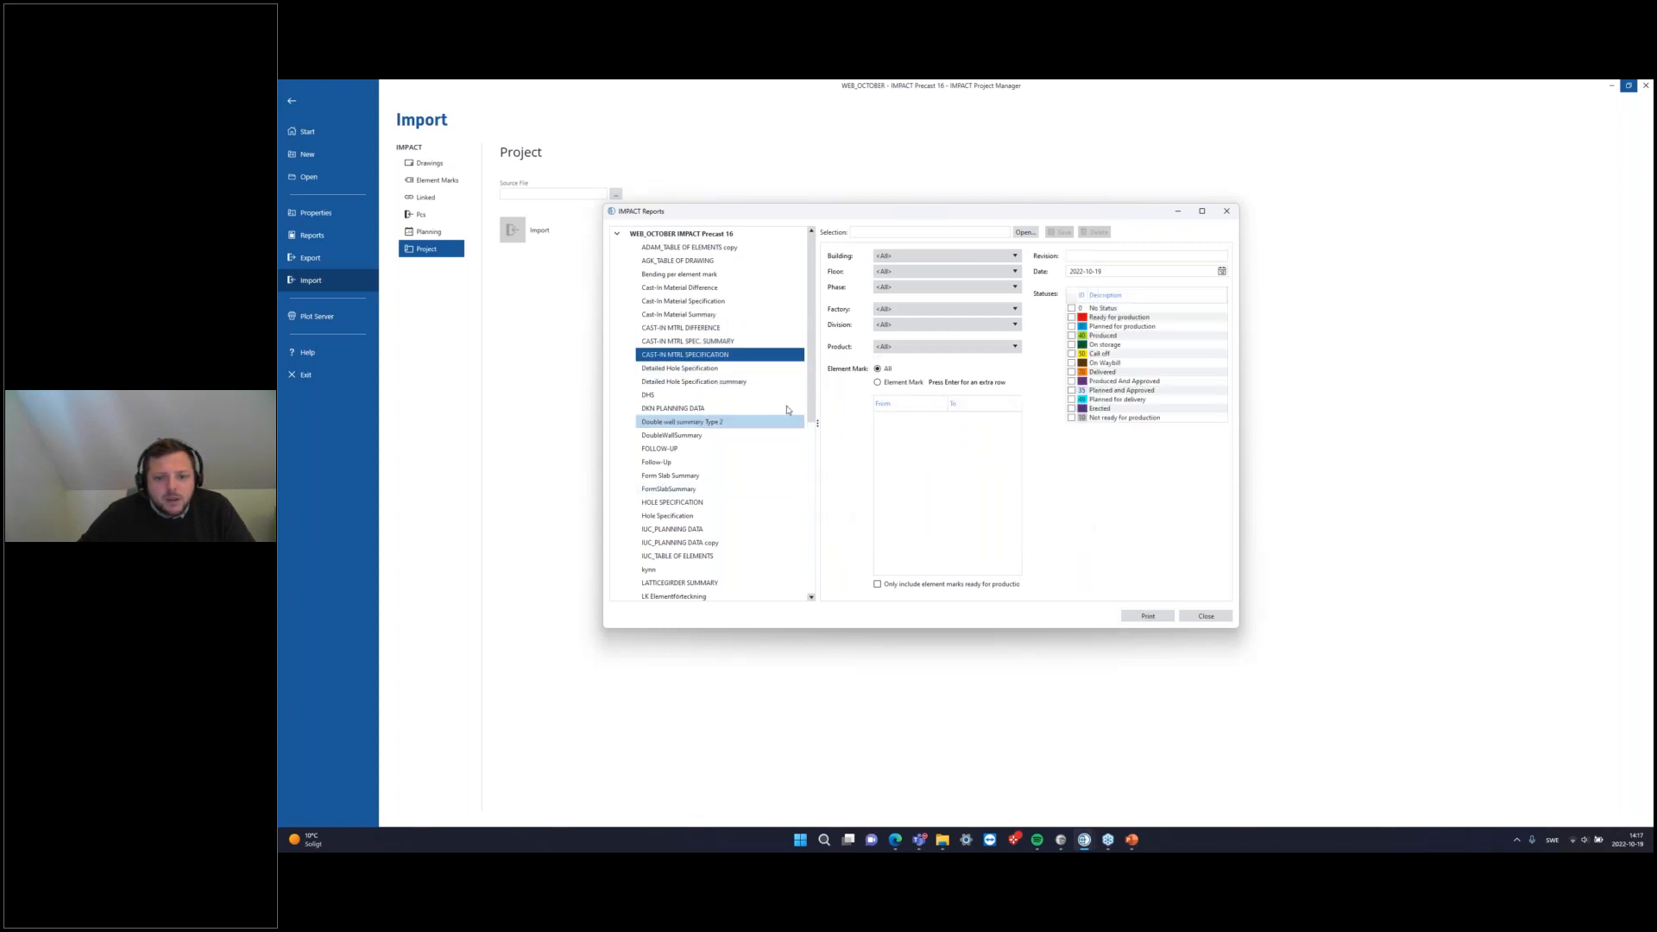
Step: Select the CAST-IN MTRL SPEC. SUMMARY report and update its template
{"action": "left_click", "coordinate": [772, 342]}
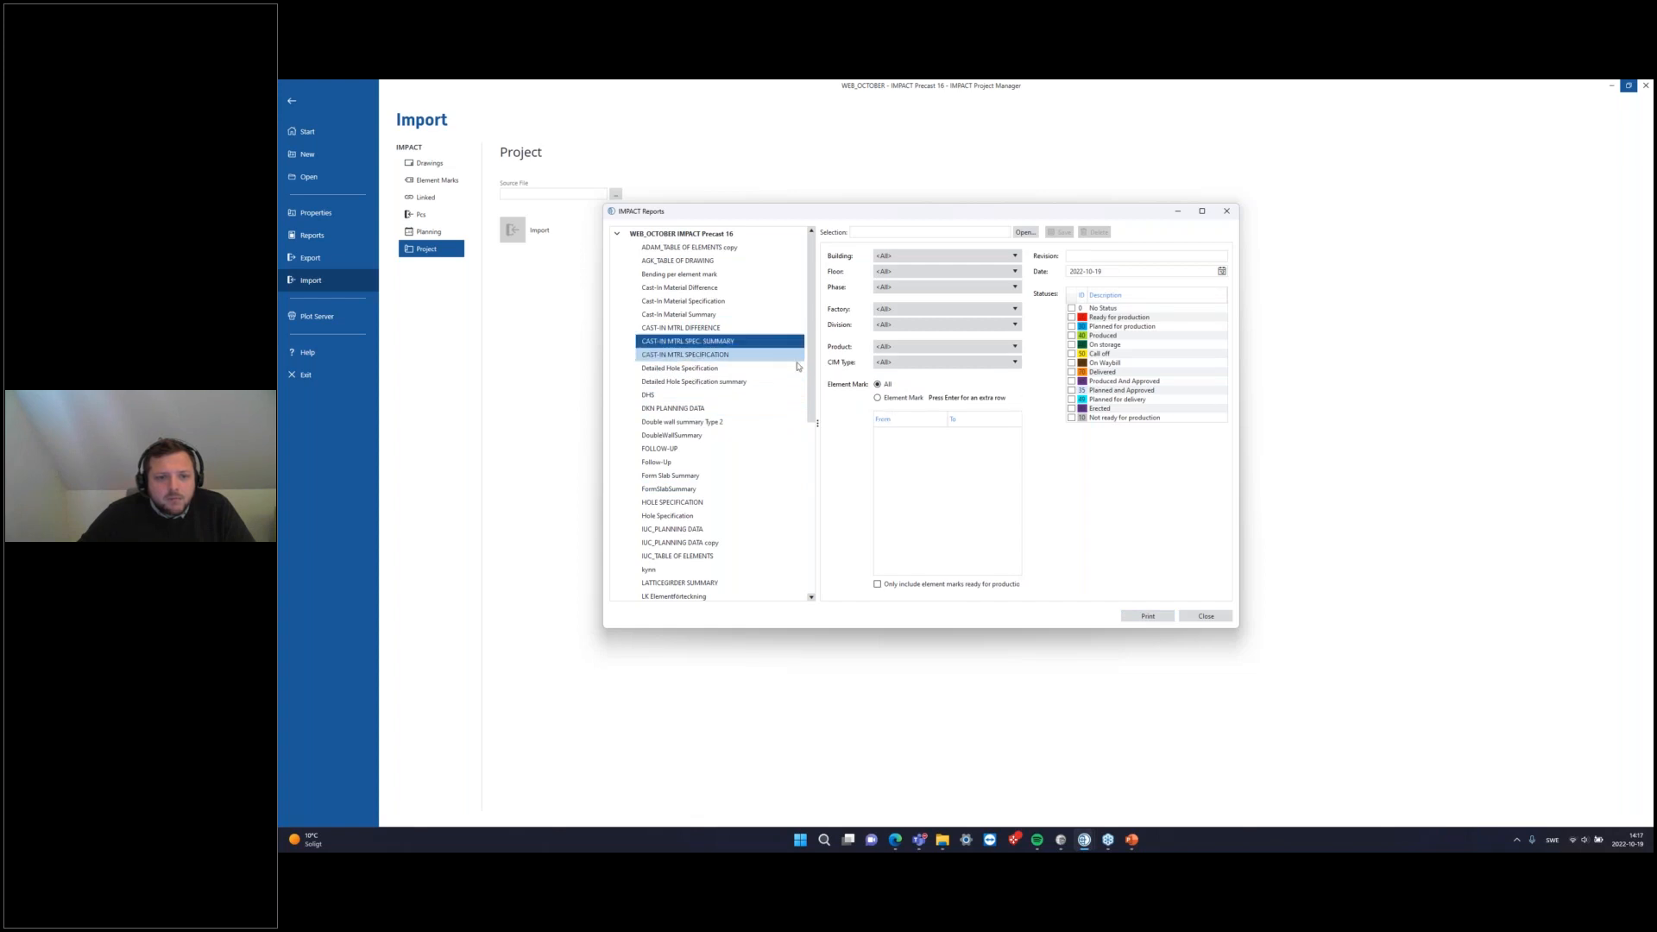
{"action": "right_click", "coordinate": [718, 344]}
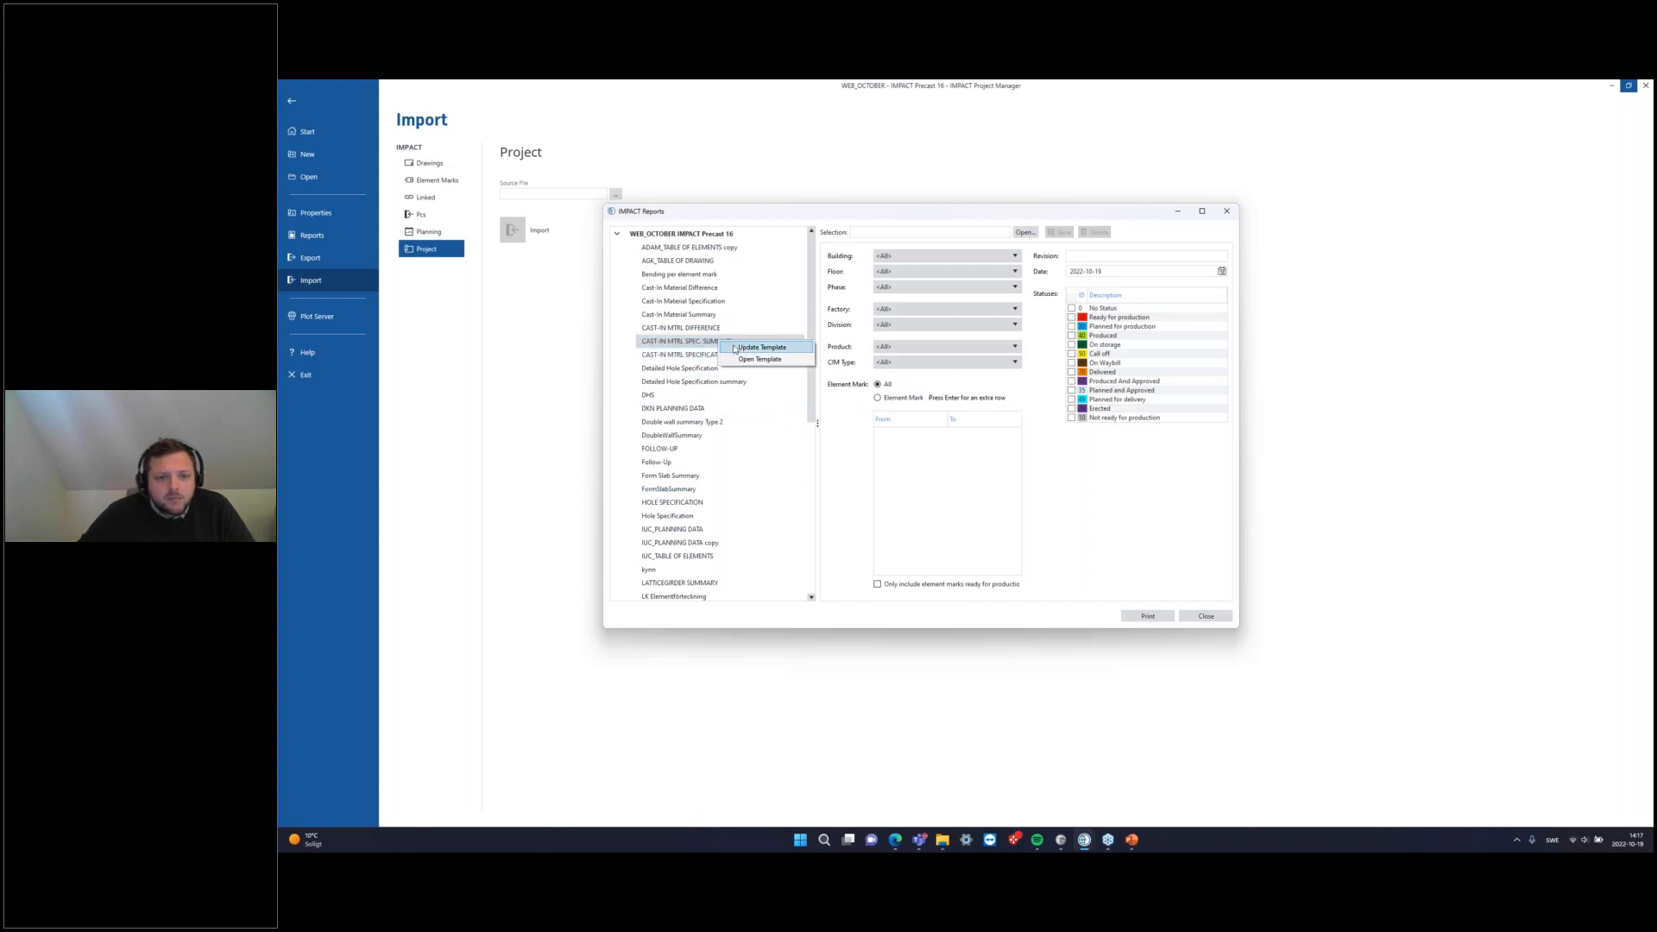
{"action": "left_click", "coordinate": [1074, 550]}
Step: Print the cast-in material summary for Building 1 and Floor 1, and bring up the generated workbook in Excel
{"action": "left_click", "coordinate": [904, 257]}
{"action": "left_click", "coordinate": [898, 280]}
{"action": "left_click", "coordinate": [945, 271]}
{"action": "left_click", "coordinate": [897, 295]}
{"action": "left_click", "coordinate": [1147, 617]}
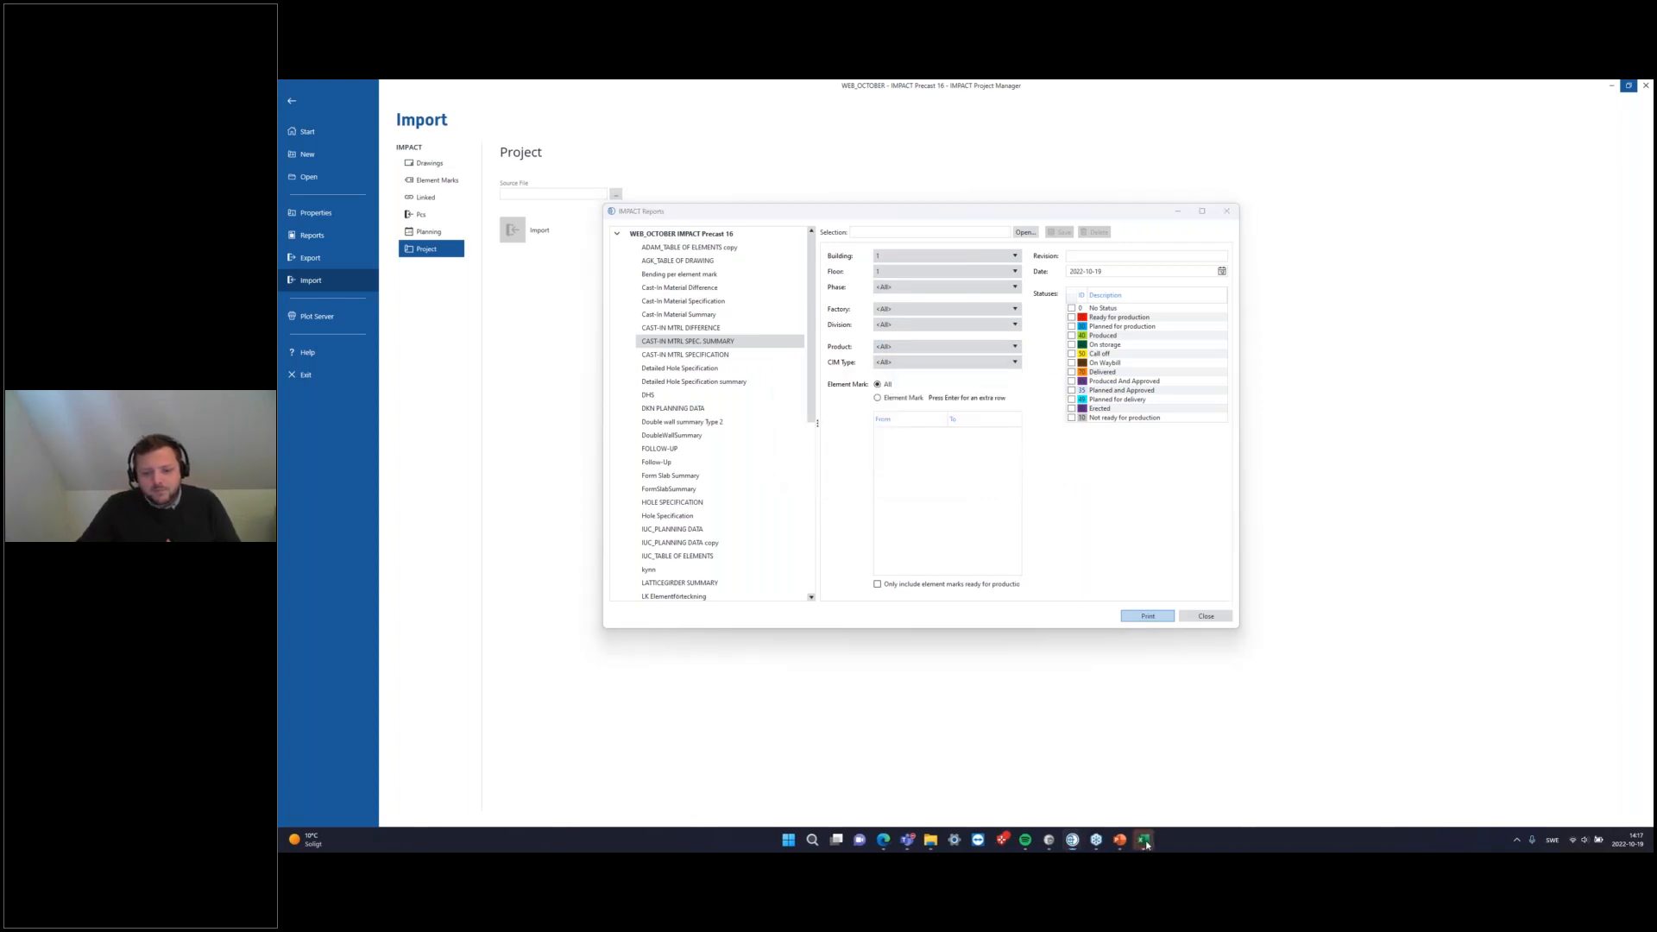
{"action": "left_click", "coordinate": [1145, 841]}
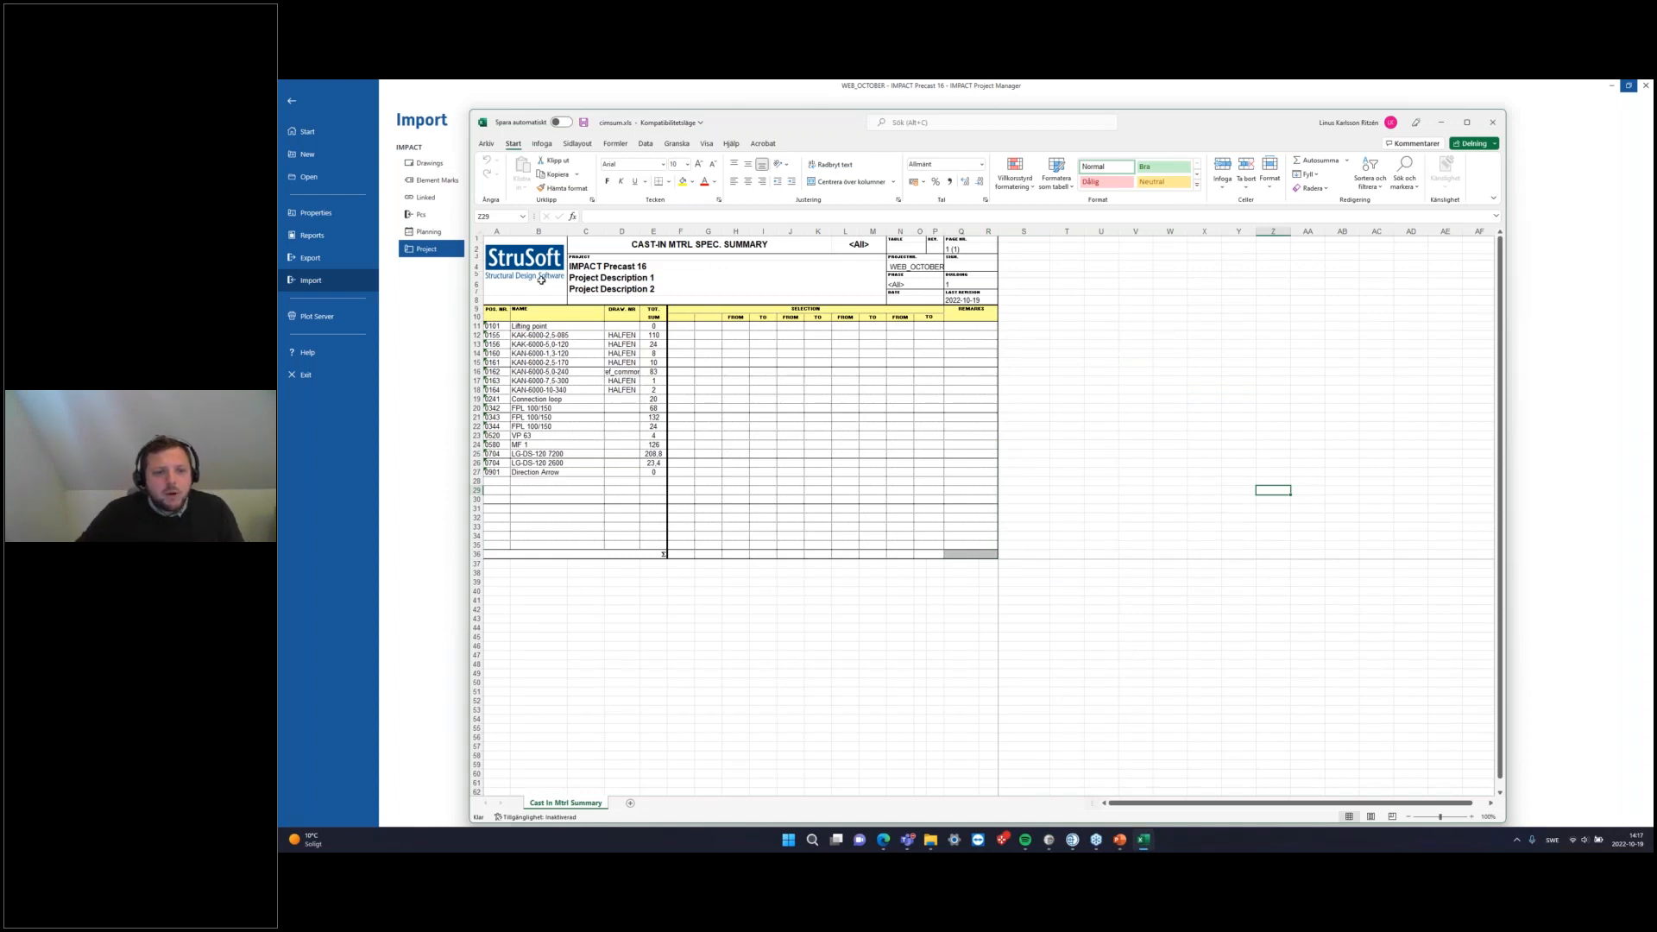
Step: Examine the Selection columns with their From and To fields in the cast-in material summary
{"action": "scroll", "coordinate": [563, 366], "scroll_direction": "up", "scroll_amount": 1, "text": "ctrl"}
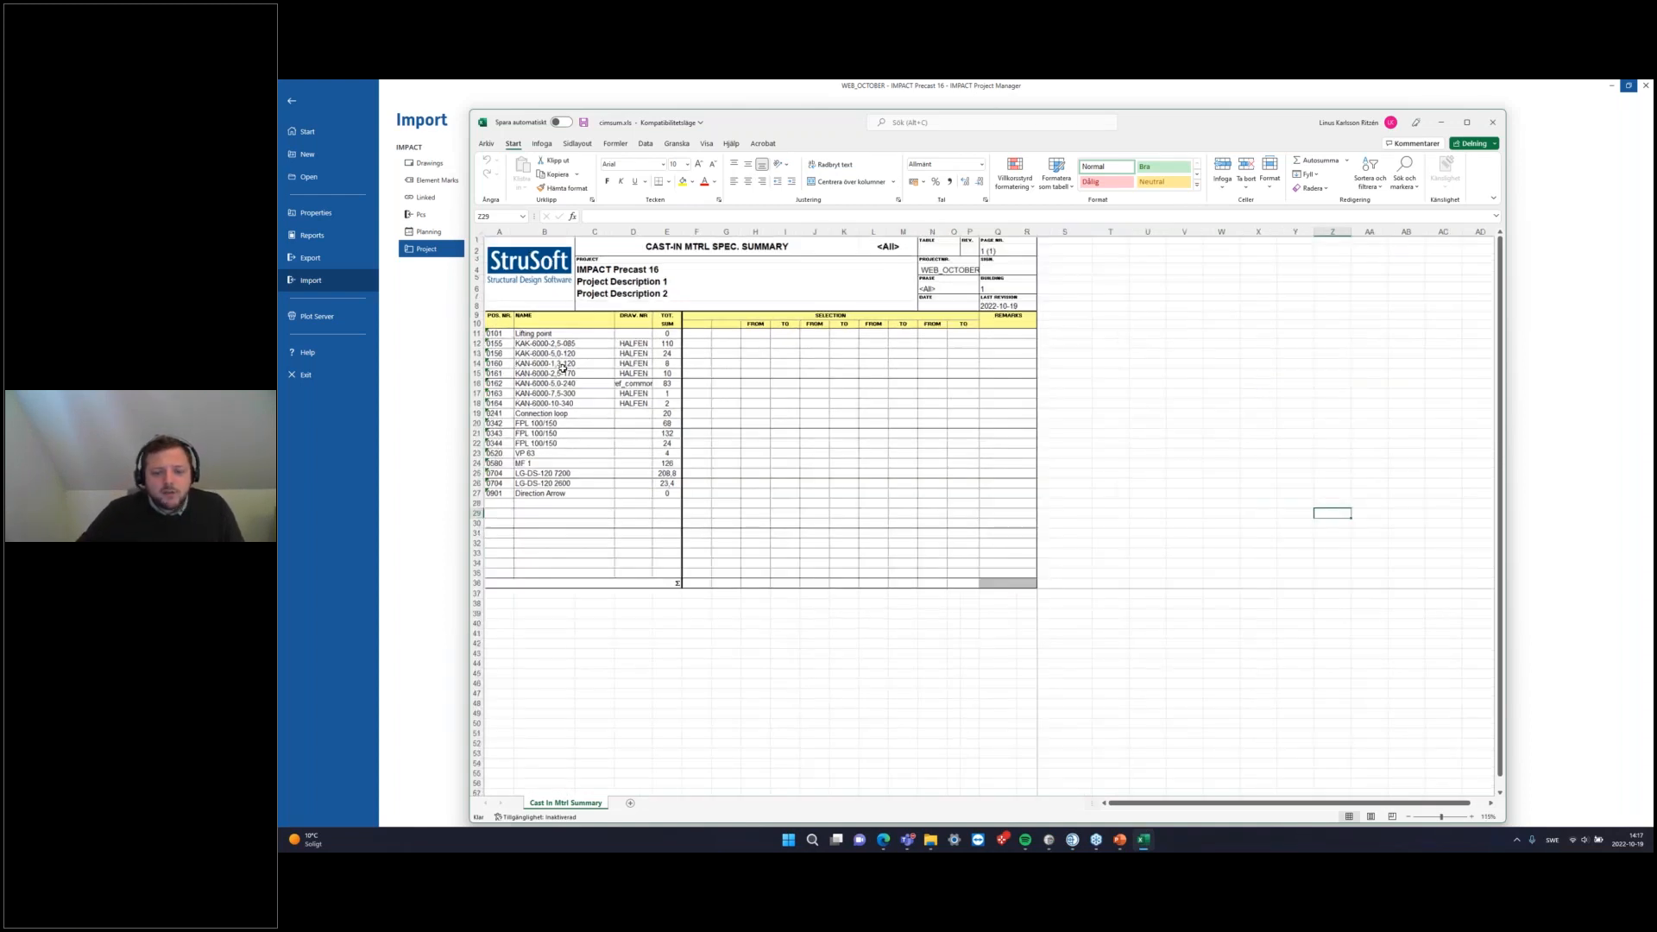
{"action": "scroll", "coordinate": [563, 366], "scroll_direction": "up", "scroll_amount": 2, "text": "ctrl"}
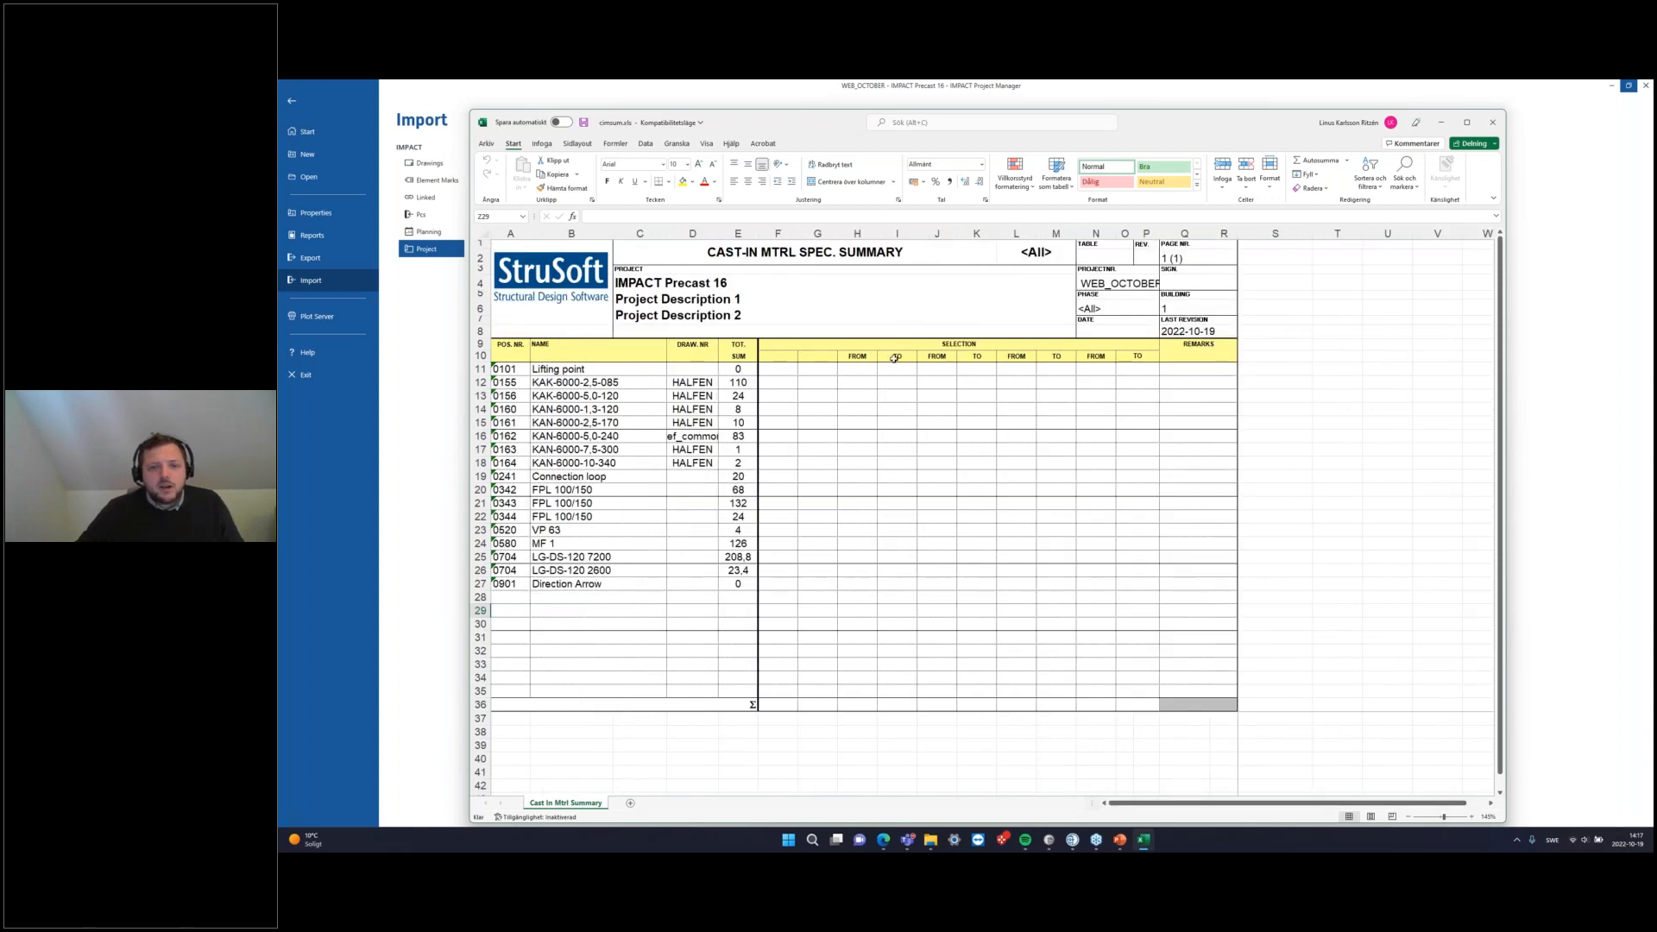
{"action": "left_click", "coordinate": [774, 358]}
{"action": "left_click", "coordinate": [906, 356]}
{"action": "left_click", "coordinate": [966, 354]}
{"action": "left_click", "coordinate": [885, 531]}
Step: Check the position numbers and total sums of the cast-in items listed in the summary
{"action": "left_click_drag", "start_coordinate": [501, 368], "coordinate": [507, 585]}
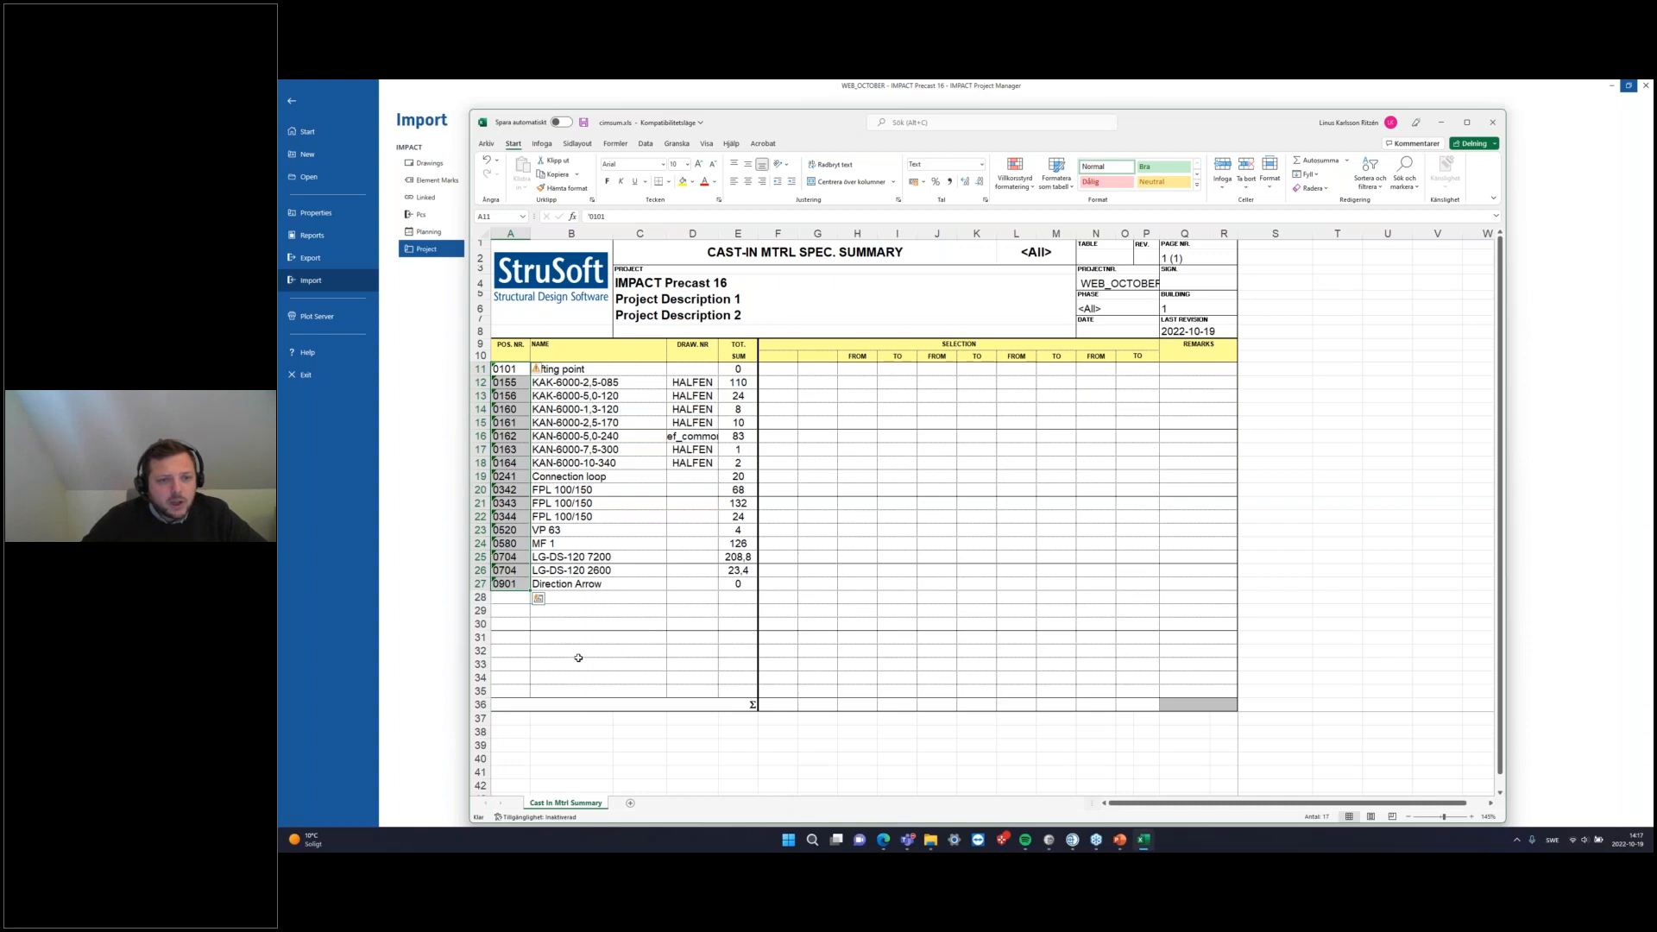
{"action": "left_click_drag", "start_coordinate": [739, 369], "coordinate": [744, 577]}
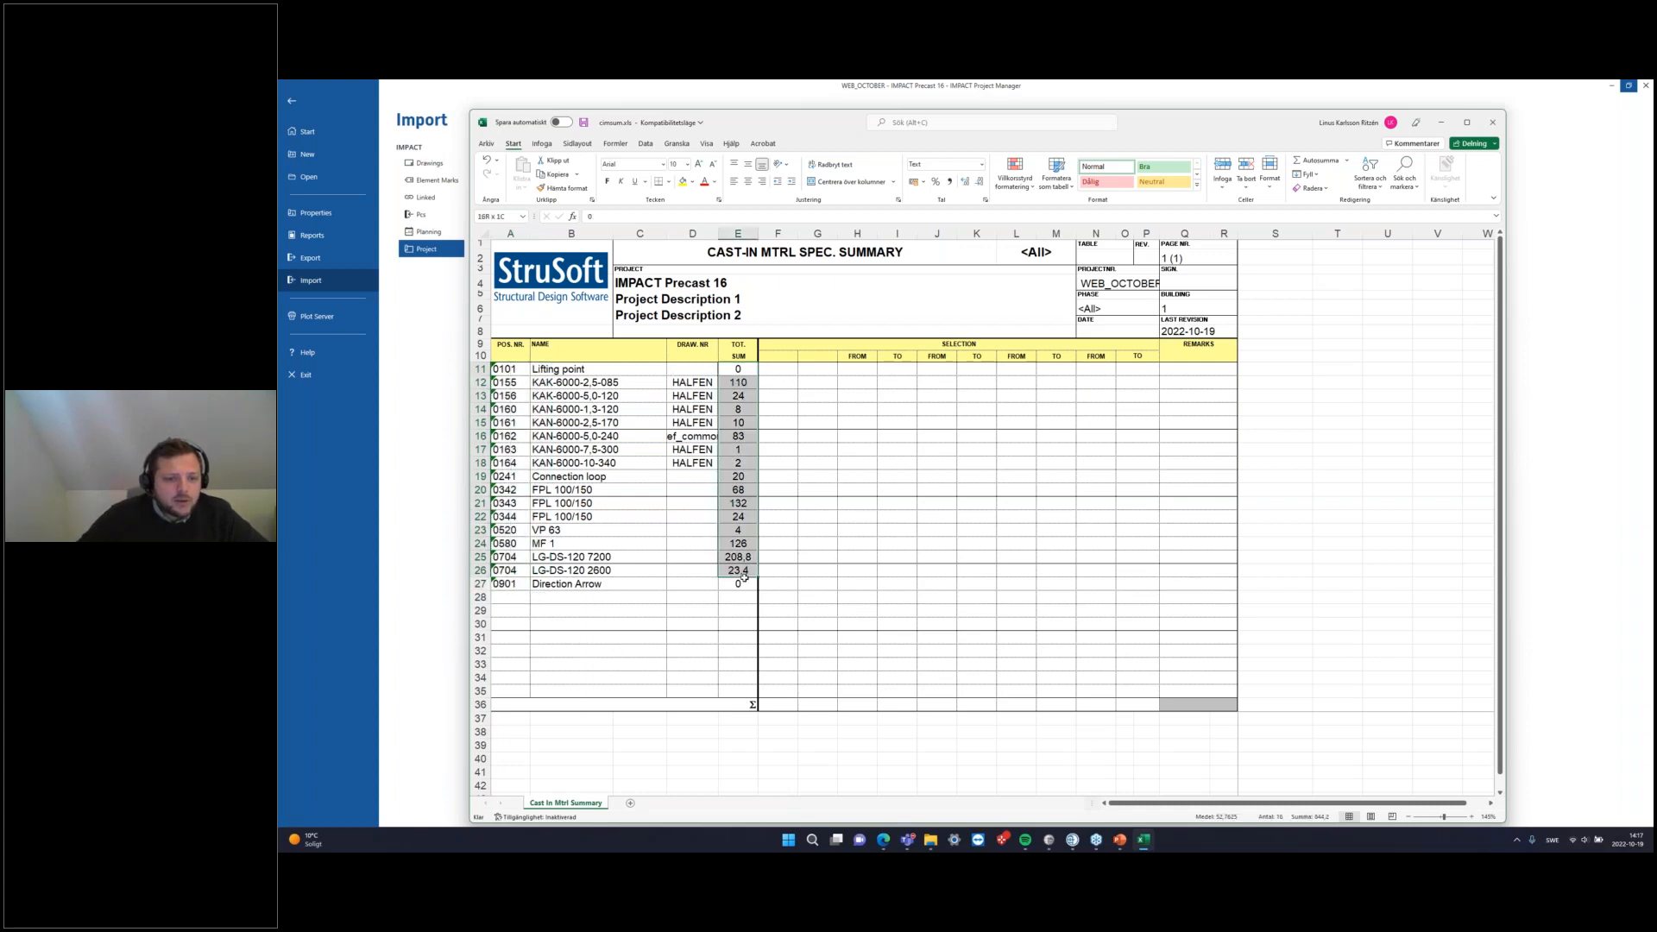
{"action": "left_click", "coordinate": [647, 689]}
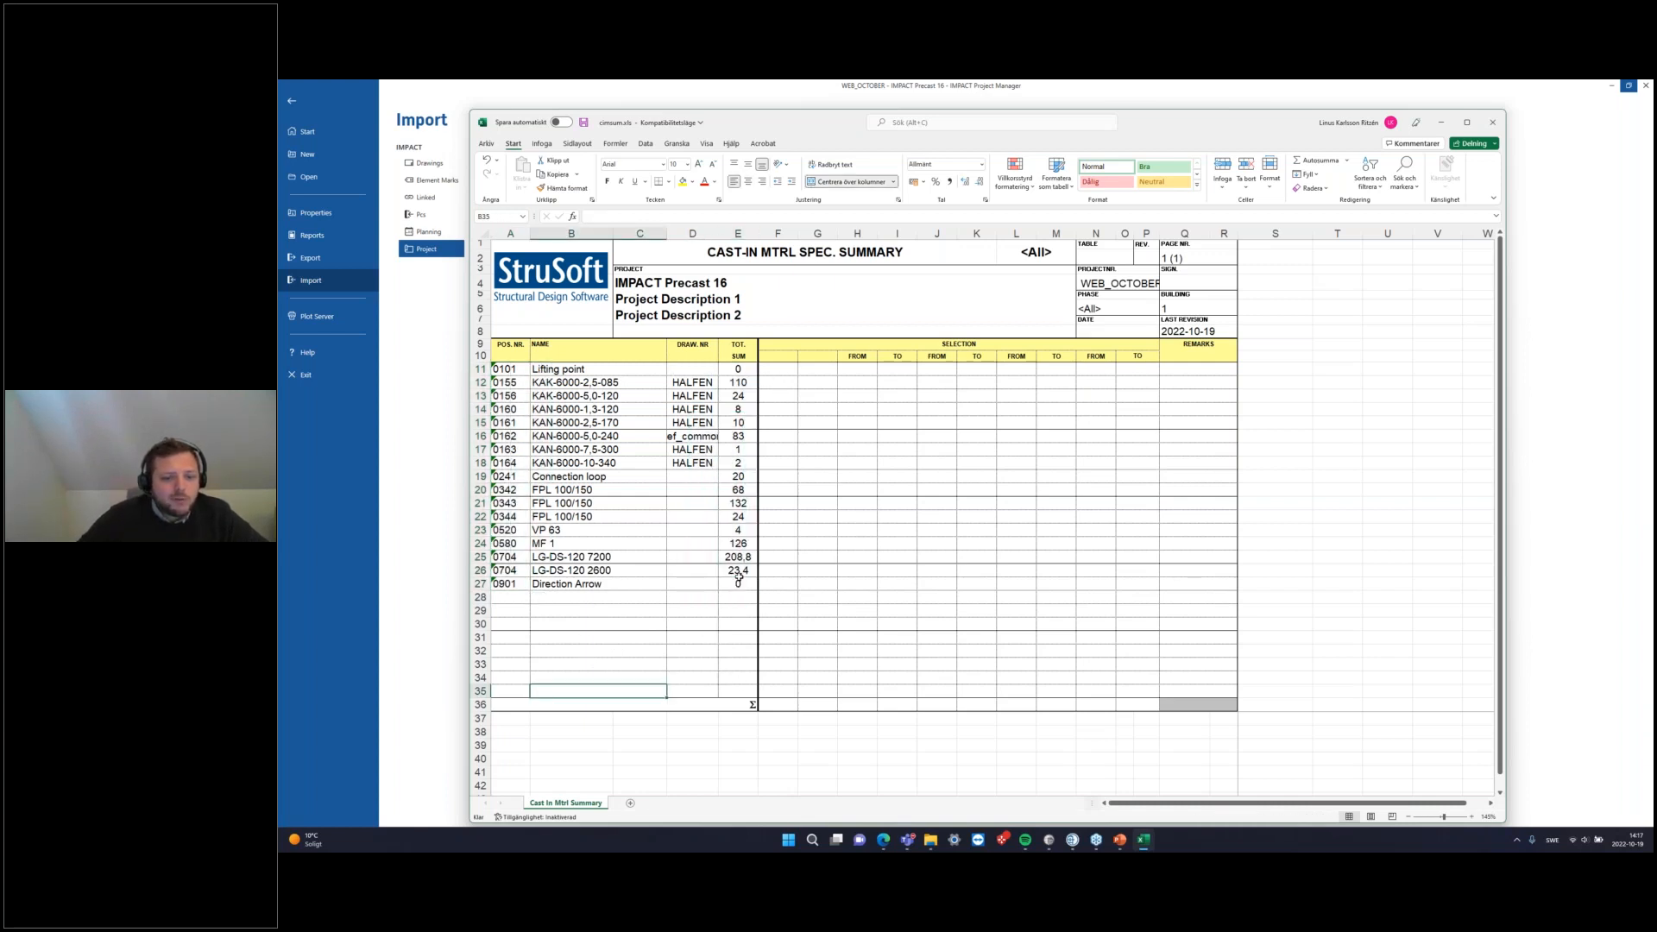
{"action": "left_click_drag", "start_coordinate": [739, 573], "coordinate": [737, 382]}
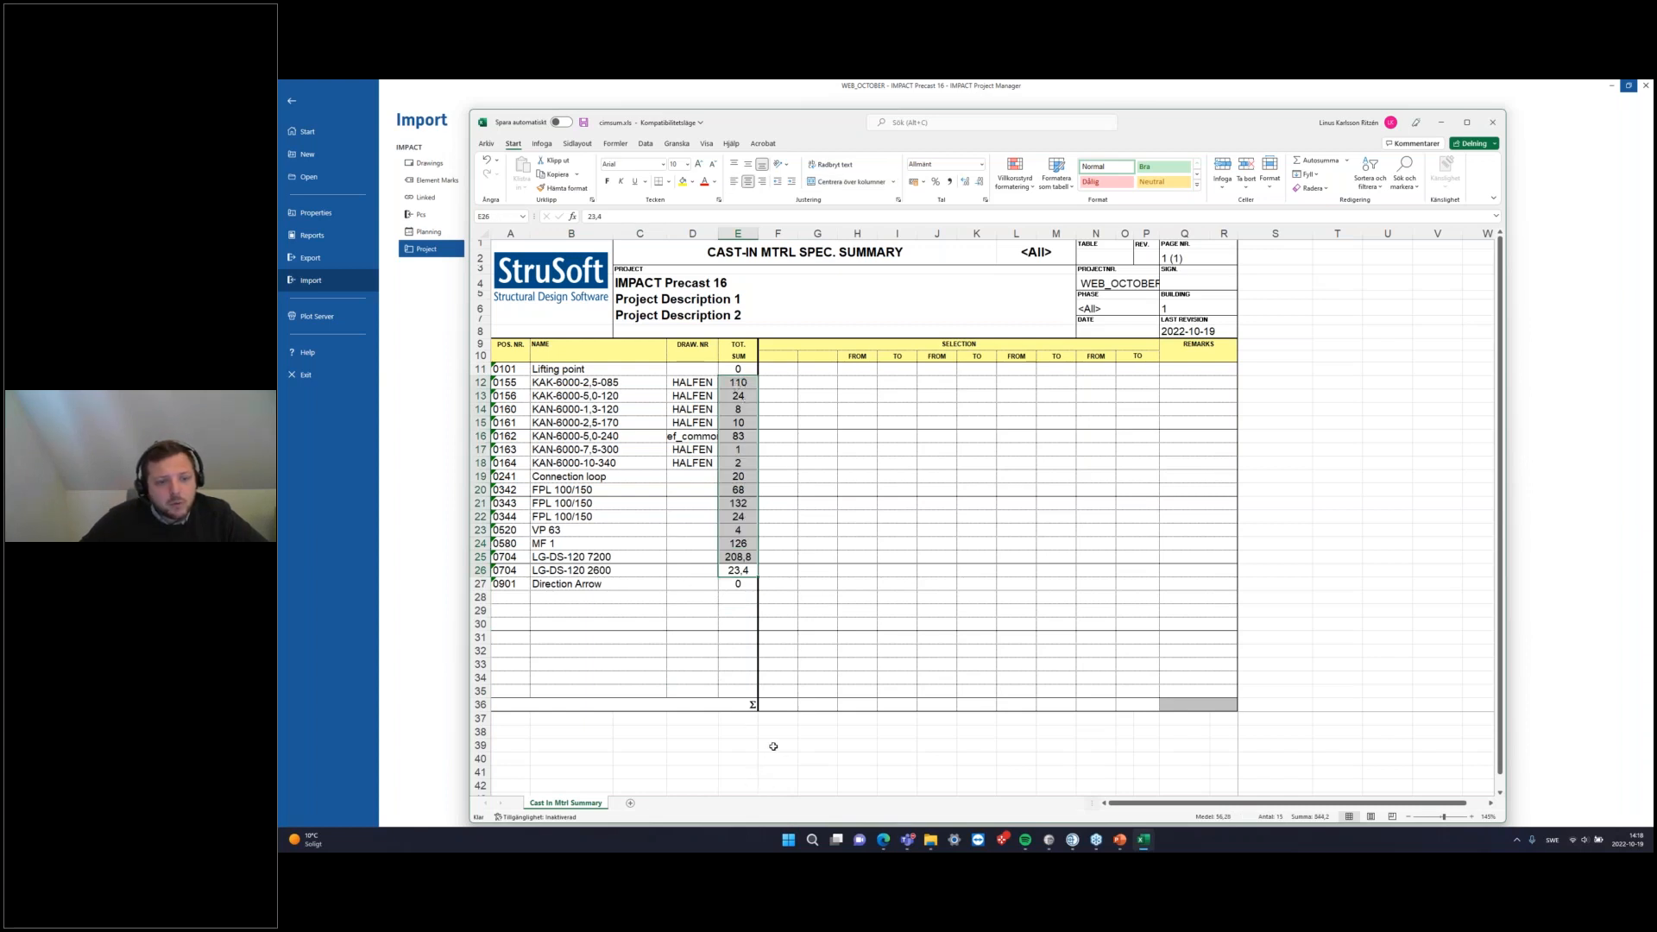
{"action": "left_click", "coordinate": [902, 599]}
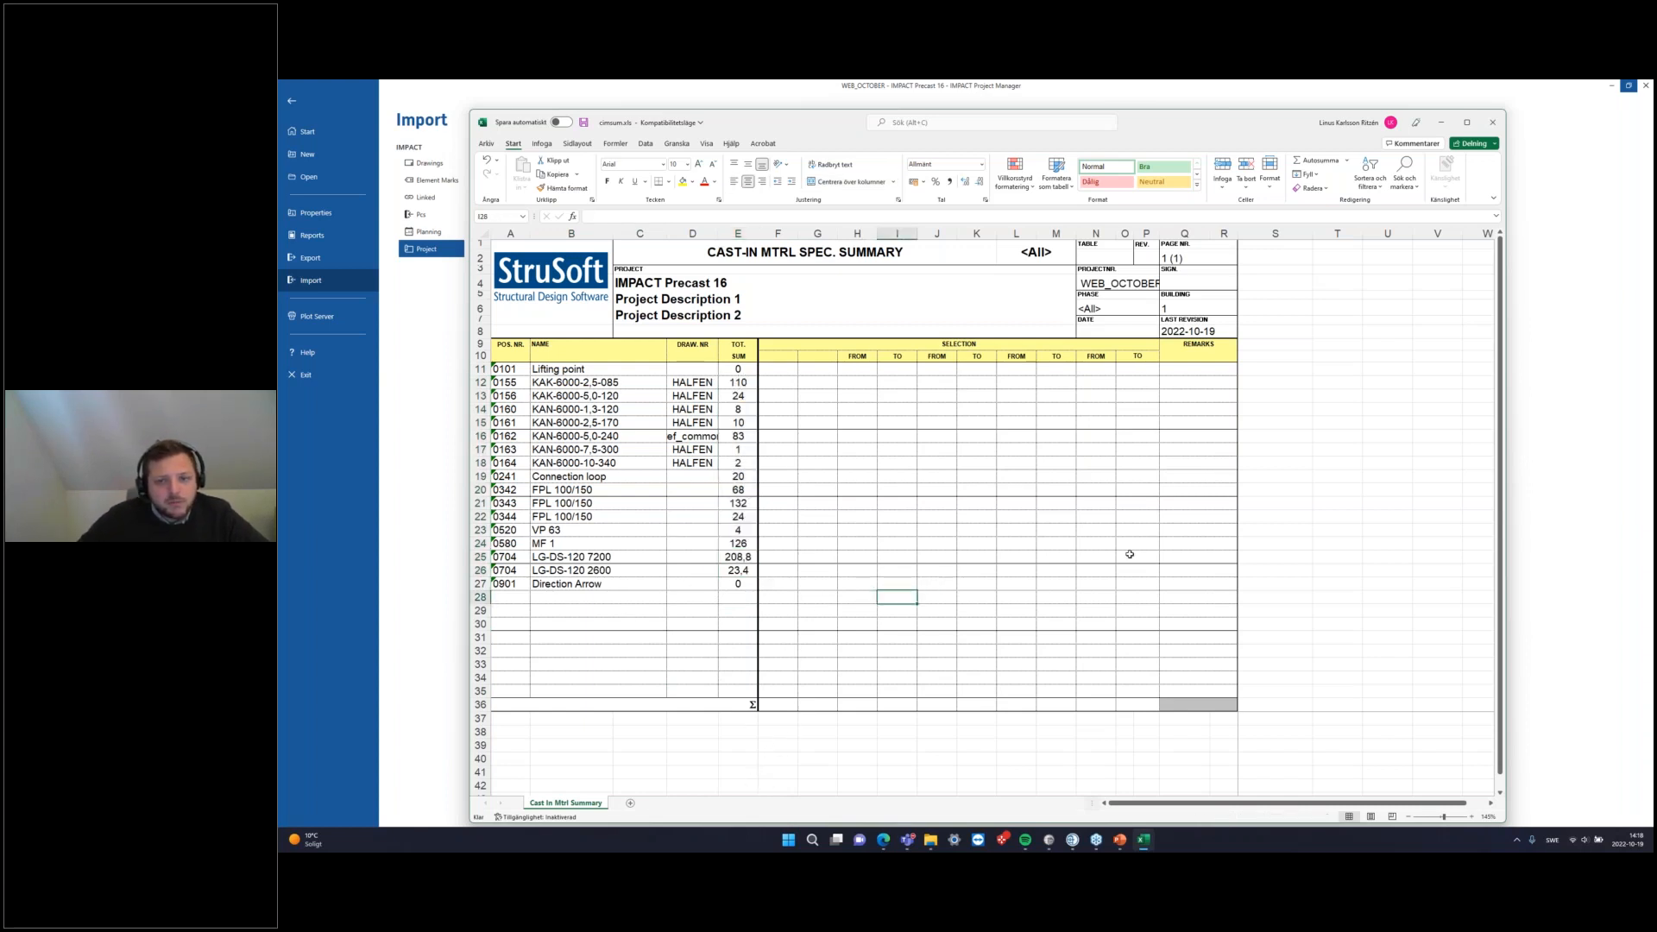
Step: Close the cast-in material summary workbook without saving it
{"action": "left_click", "coordinate": [1498, 124]}
{"action": "left_click", "coordinate": [967, 471]}
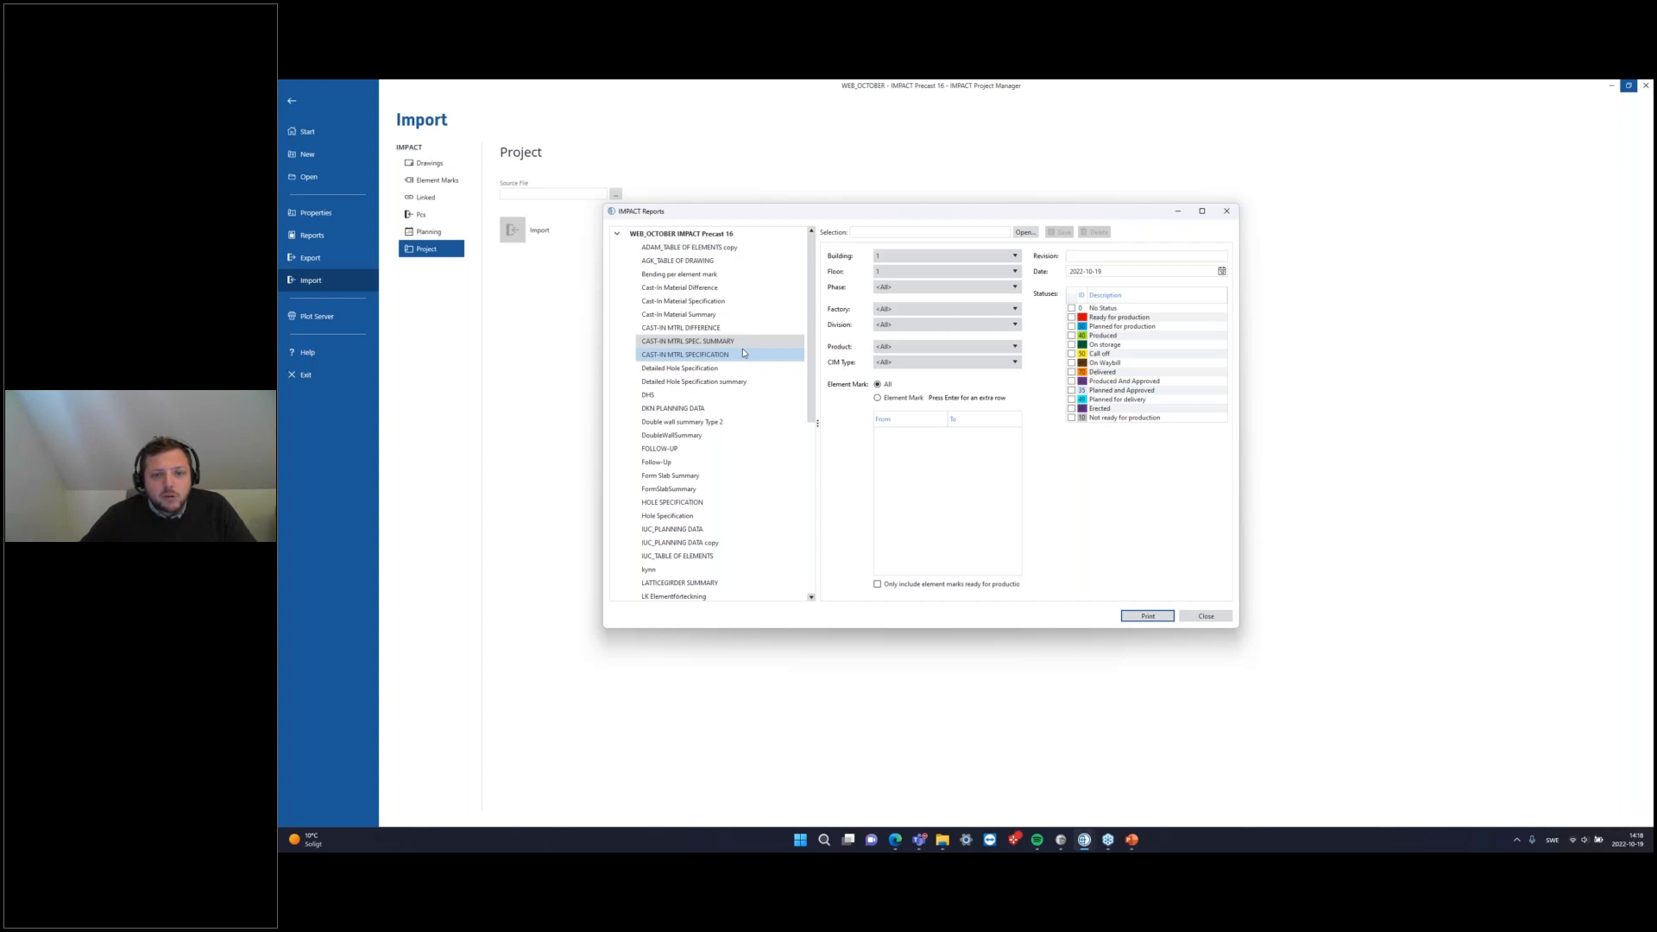
Step: Look through the reinforcement reports in the list, viewing the settings of REINFORCEMENT SPEC. SUMMARY and REINFORCEMENT DIFFERENCE
{"action": "scroll", "coordinate": [743, 353], "scroll_direction": "down", "scroll_amount": 6}
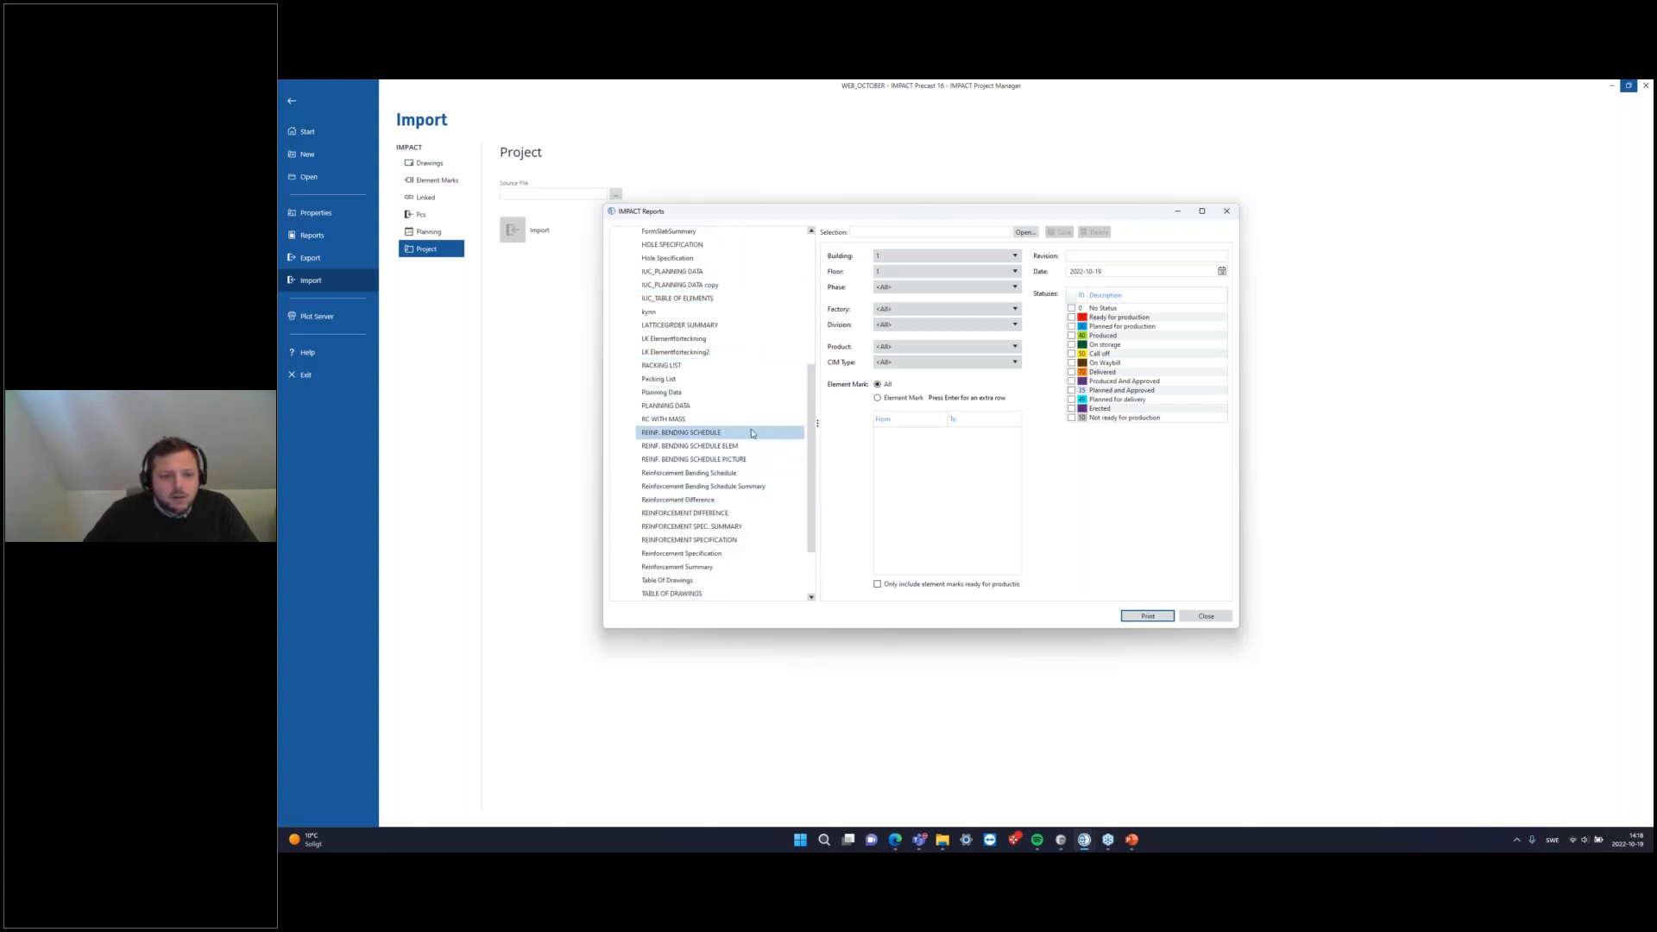
{"action": "scroll", "coordinate": [749, 488], "scroll_direction": "down", "scroll_amount": 2}
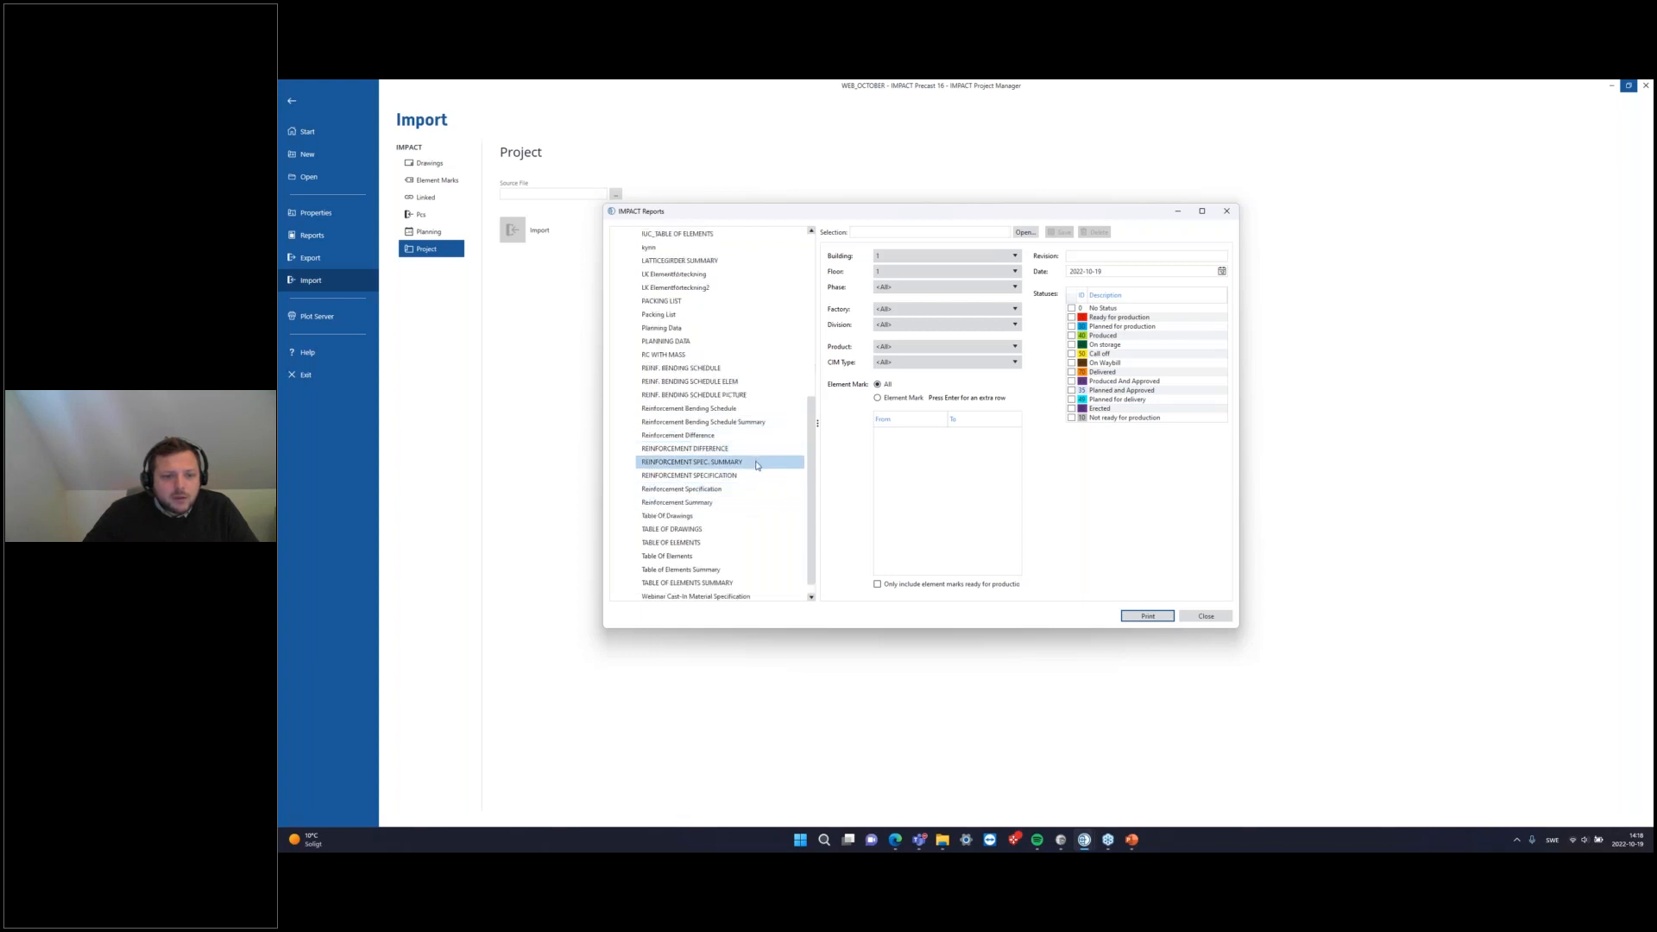
{"action": "left_click", "coordinate": [737, 476]}
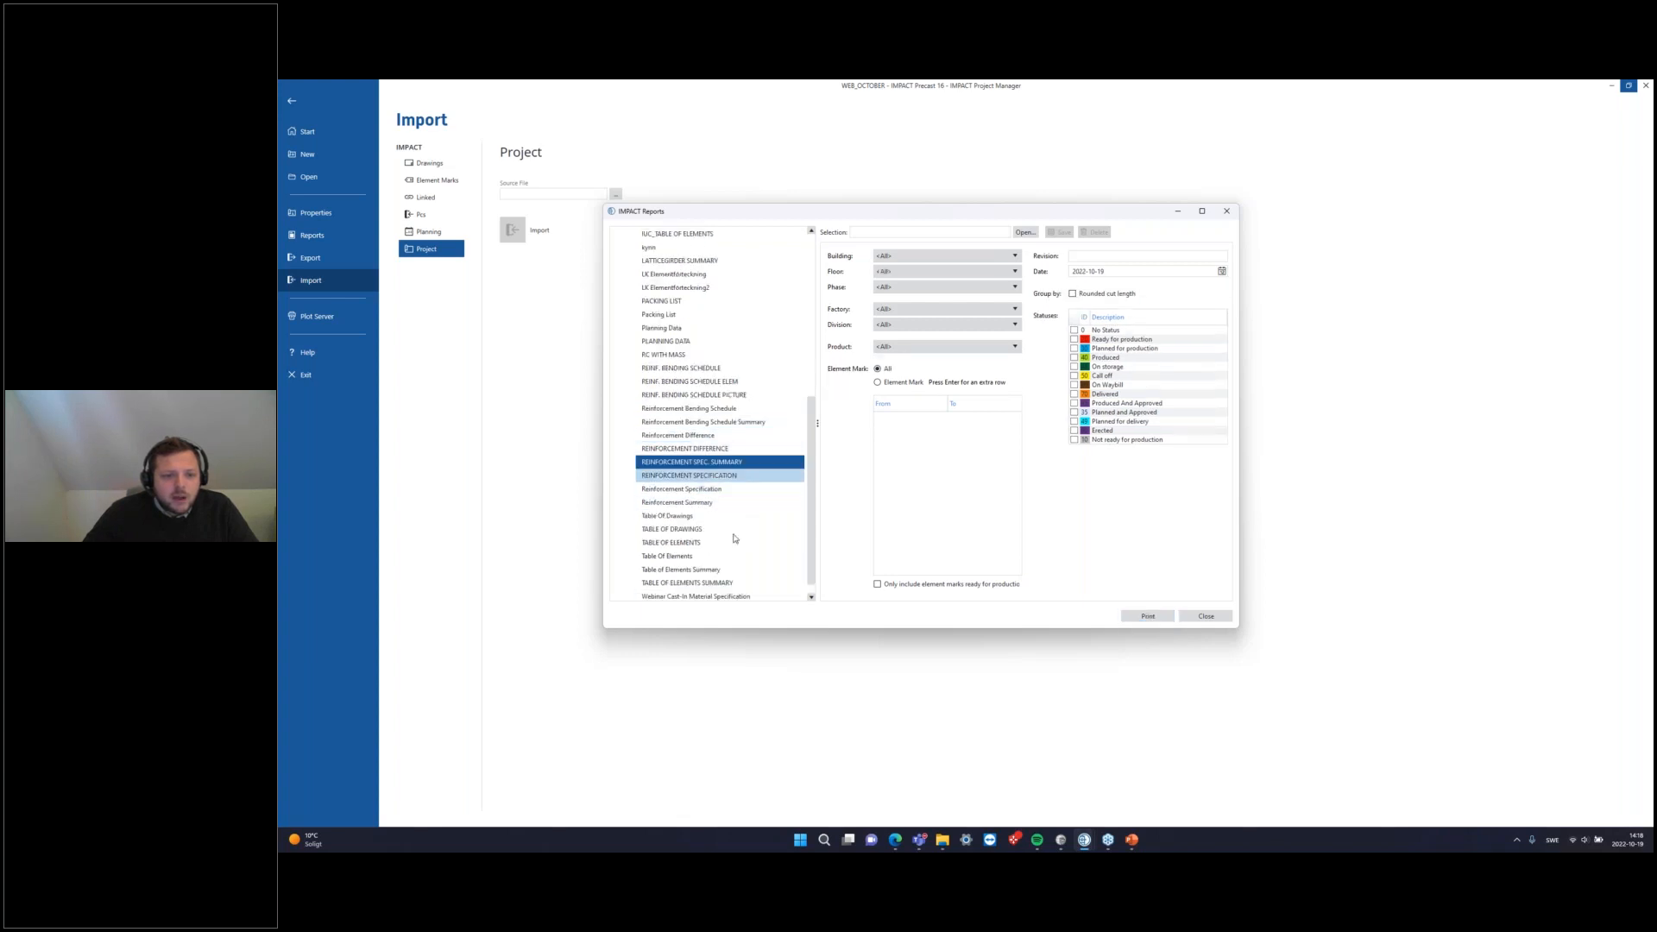
{"action": "left_click", "coordinate": [730, 451]}
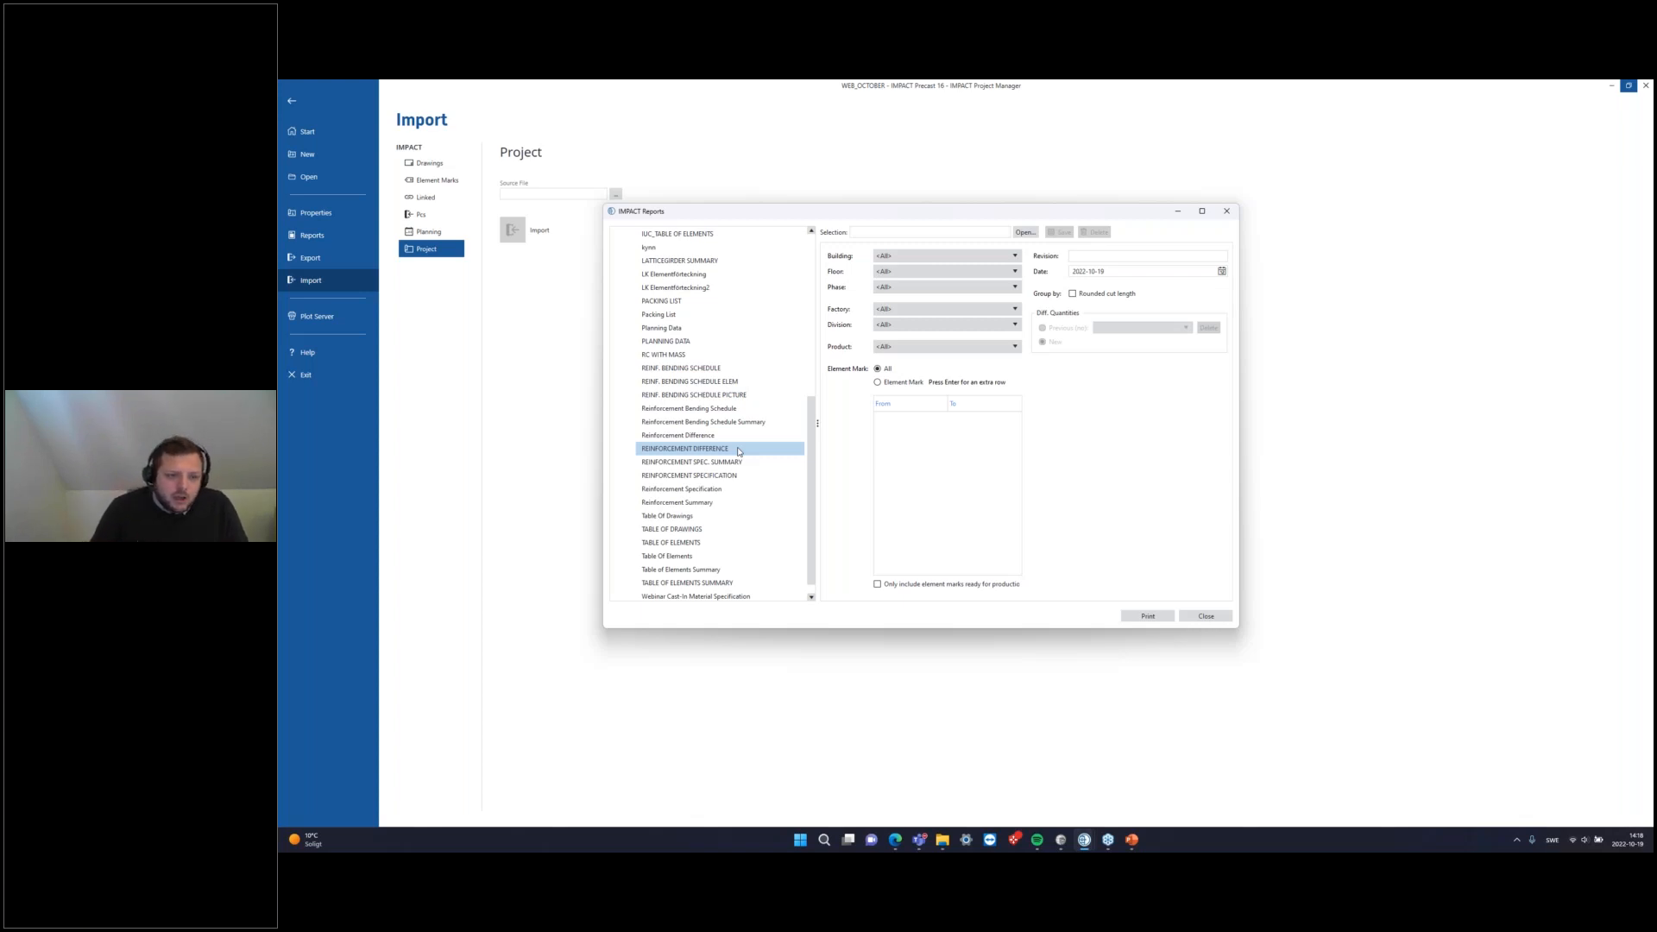
{"action": "left_click", "coordinate": [738, 451]}
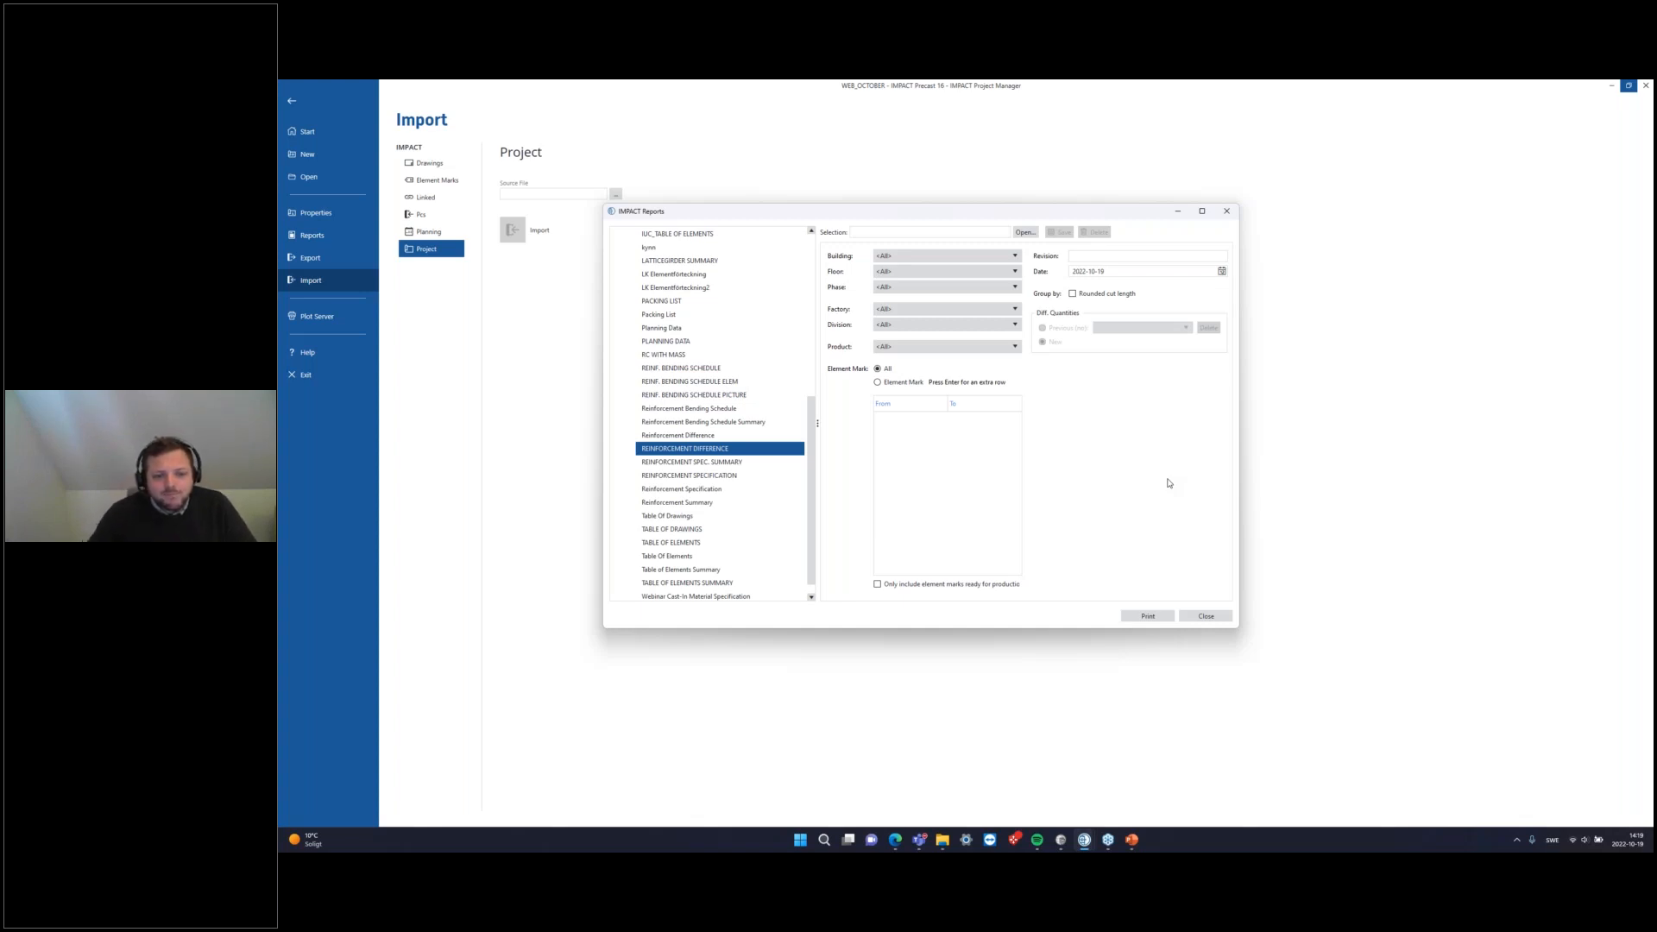
{"action": "scroll", "coordinate": [729, 475], "scroll_direction": "down", "scroll_amount": 1}
{"action": "scroll", "coordinate": [729, 478], "scroll_direction": "up", "scroll_amount": 5}
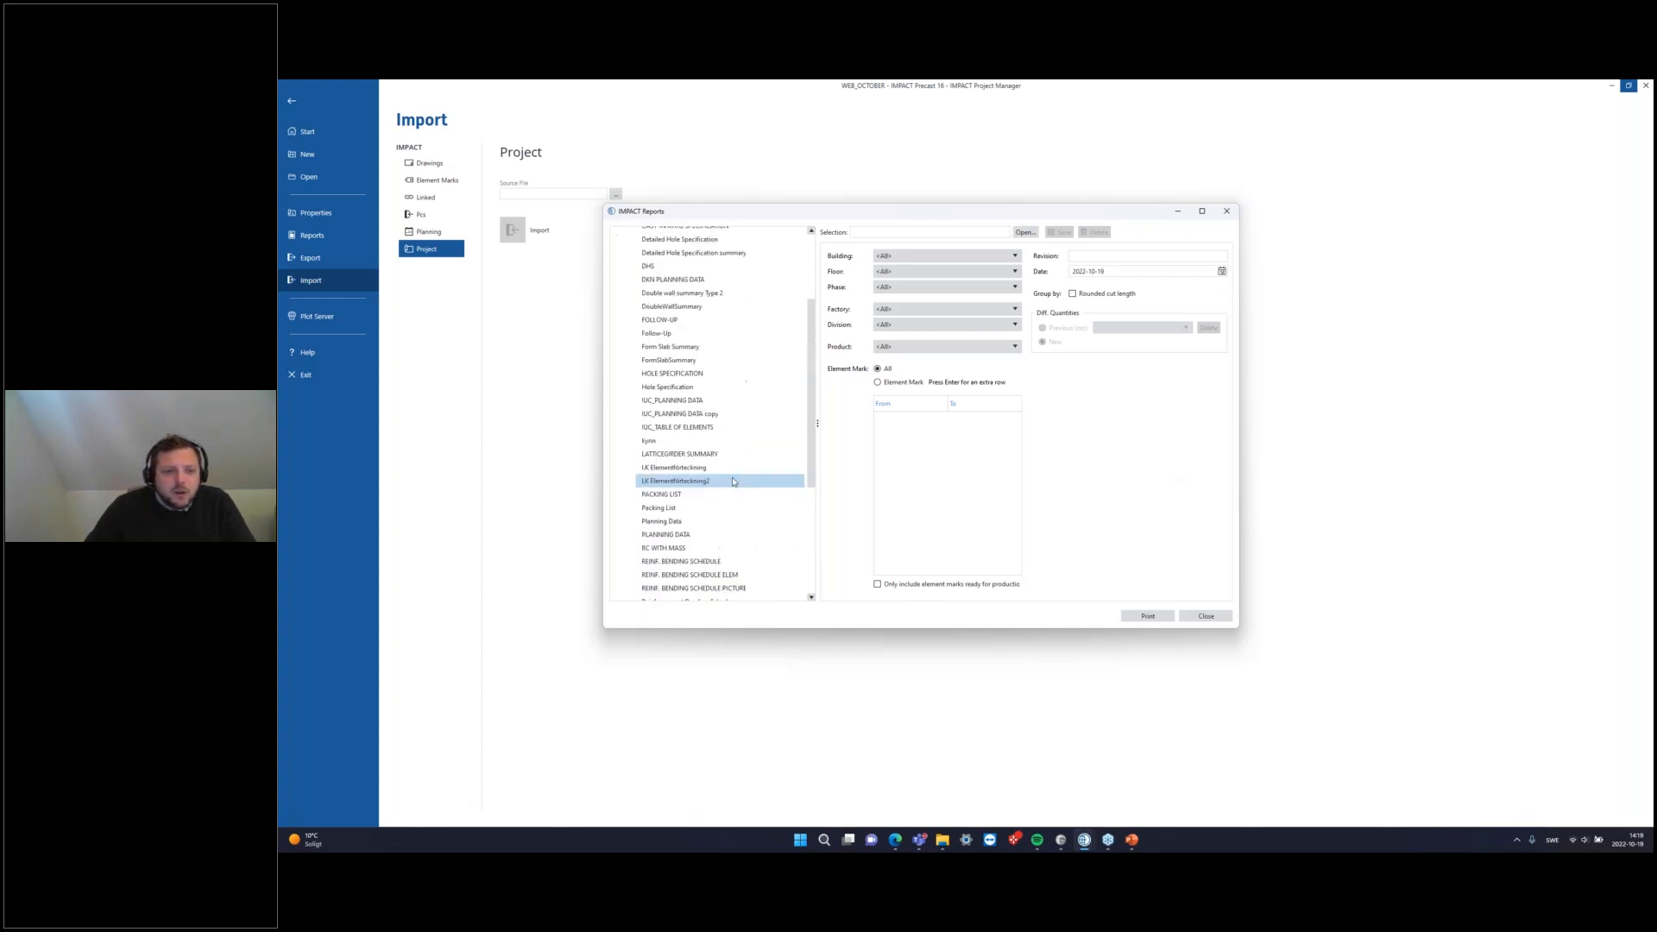
{"action": "scroll", "coordinate": [732, 481], "scroll_direction": "down", "scroll_amount": 5}
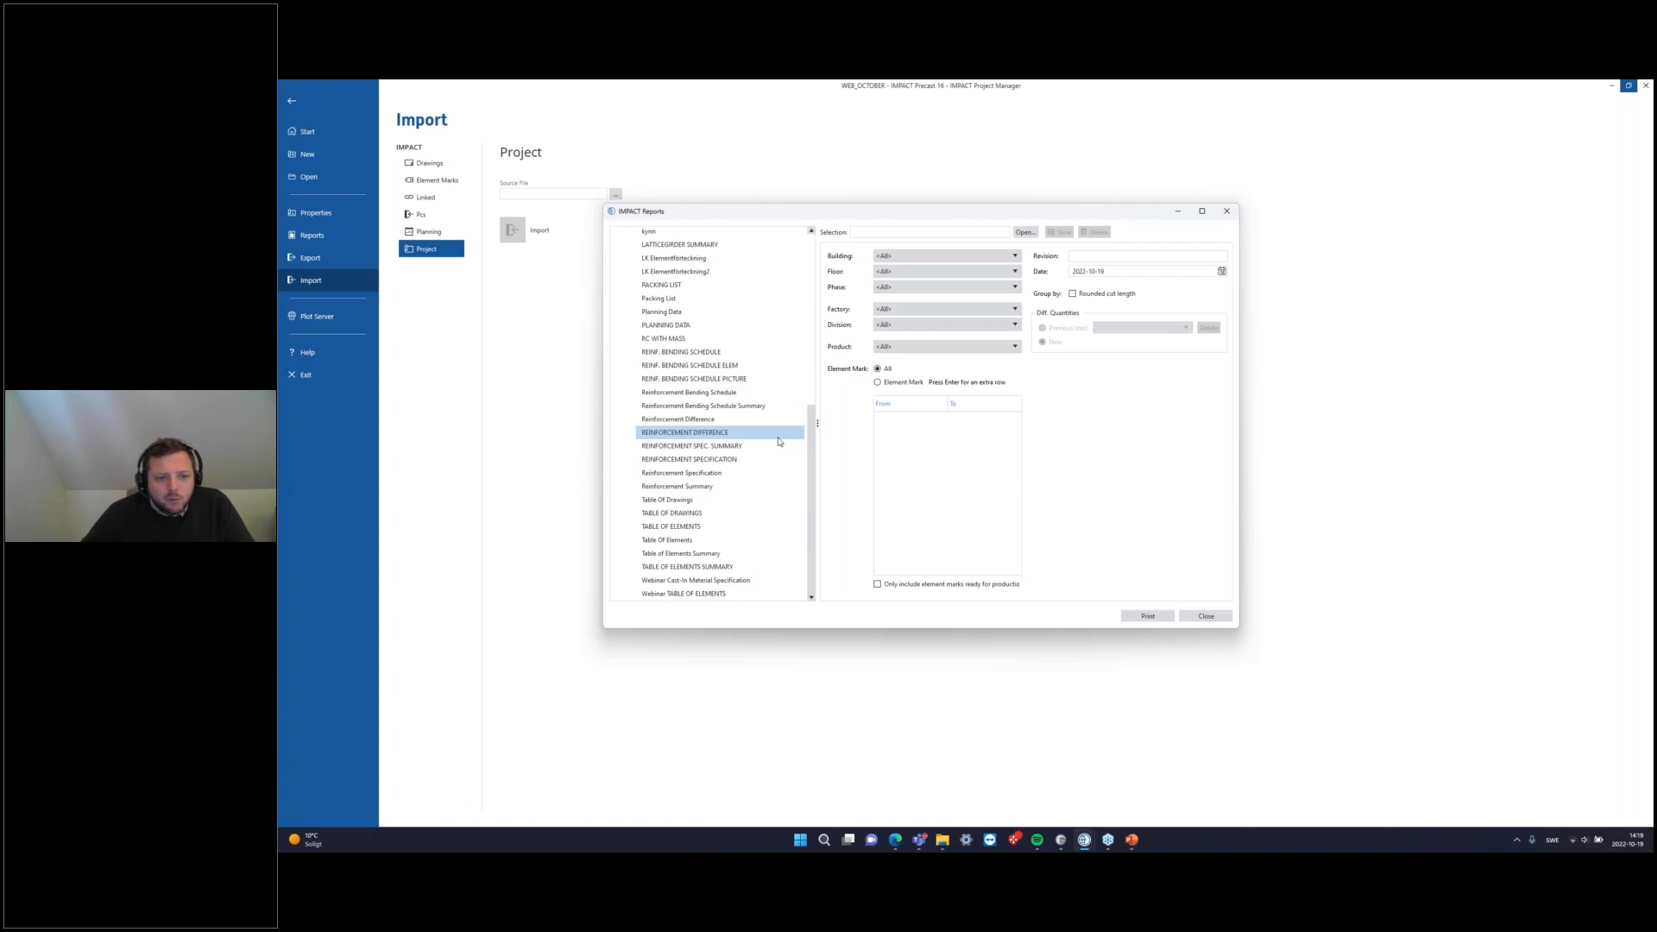
{"action": "left_click", "coordinate": [778, 438]}
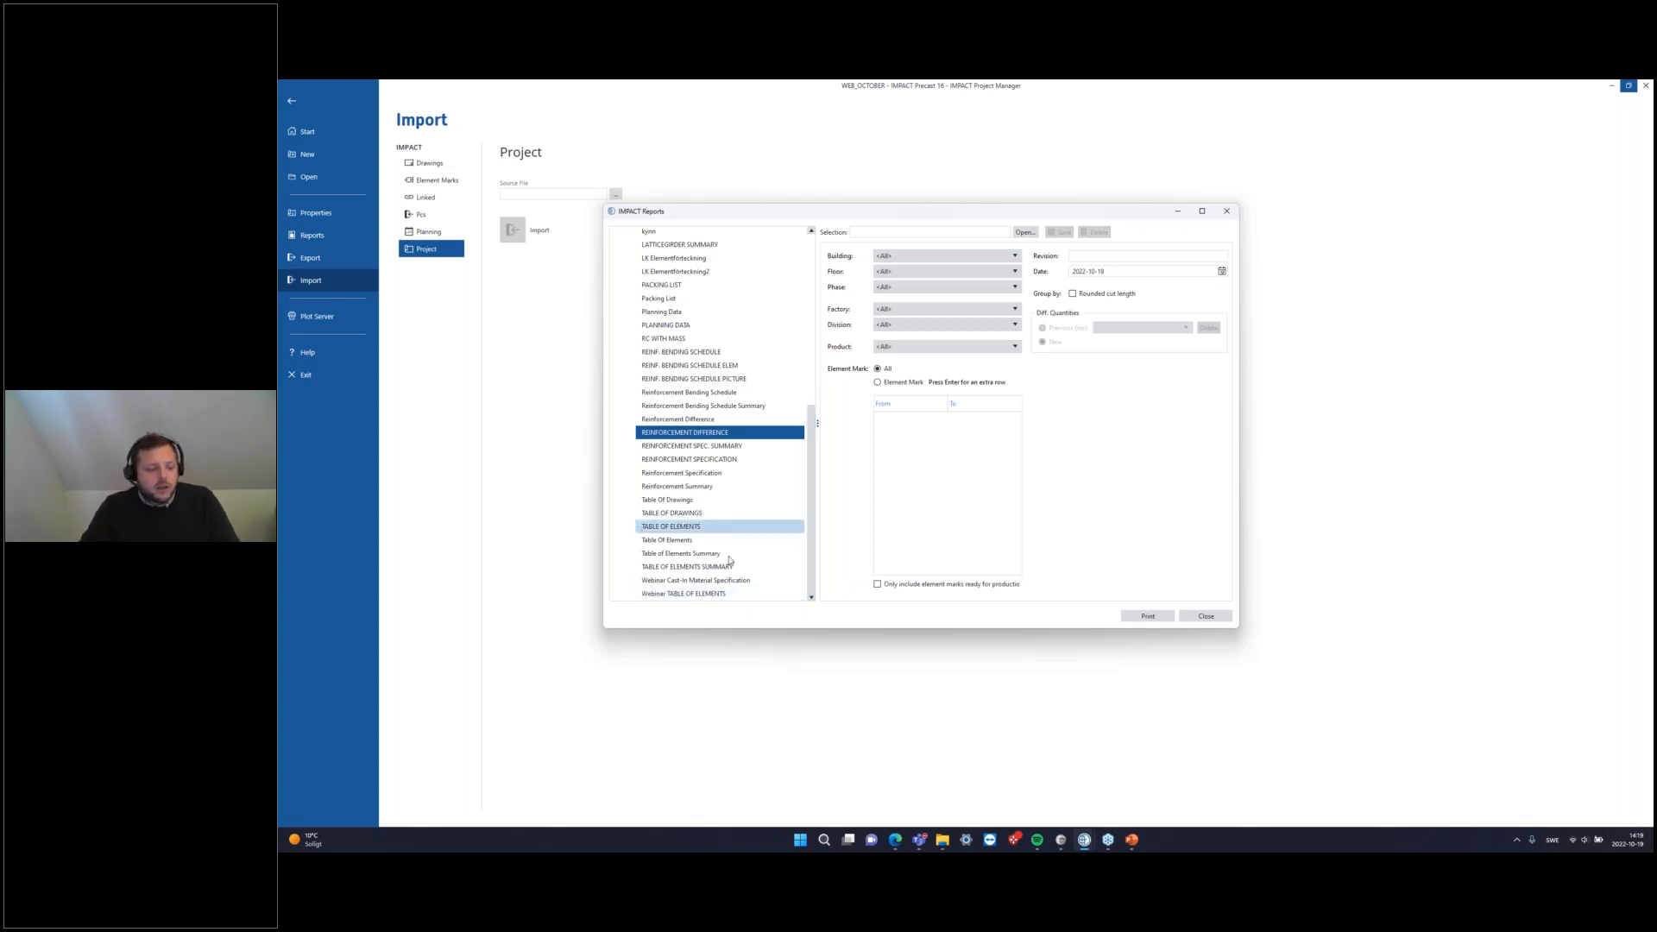
Step: Print the Webinar TABLE OF ELEMENTS report with Building, Floor and Phase set to <All>
{"action": "left_click", "coordinate": [733, 594]}
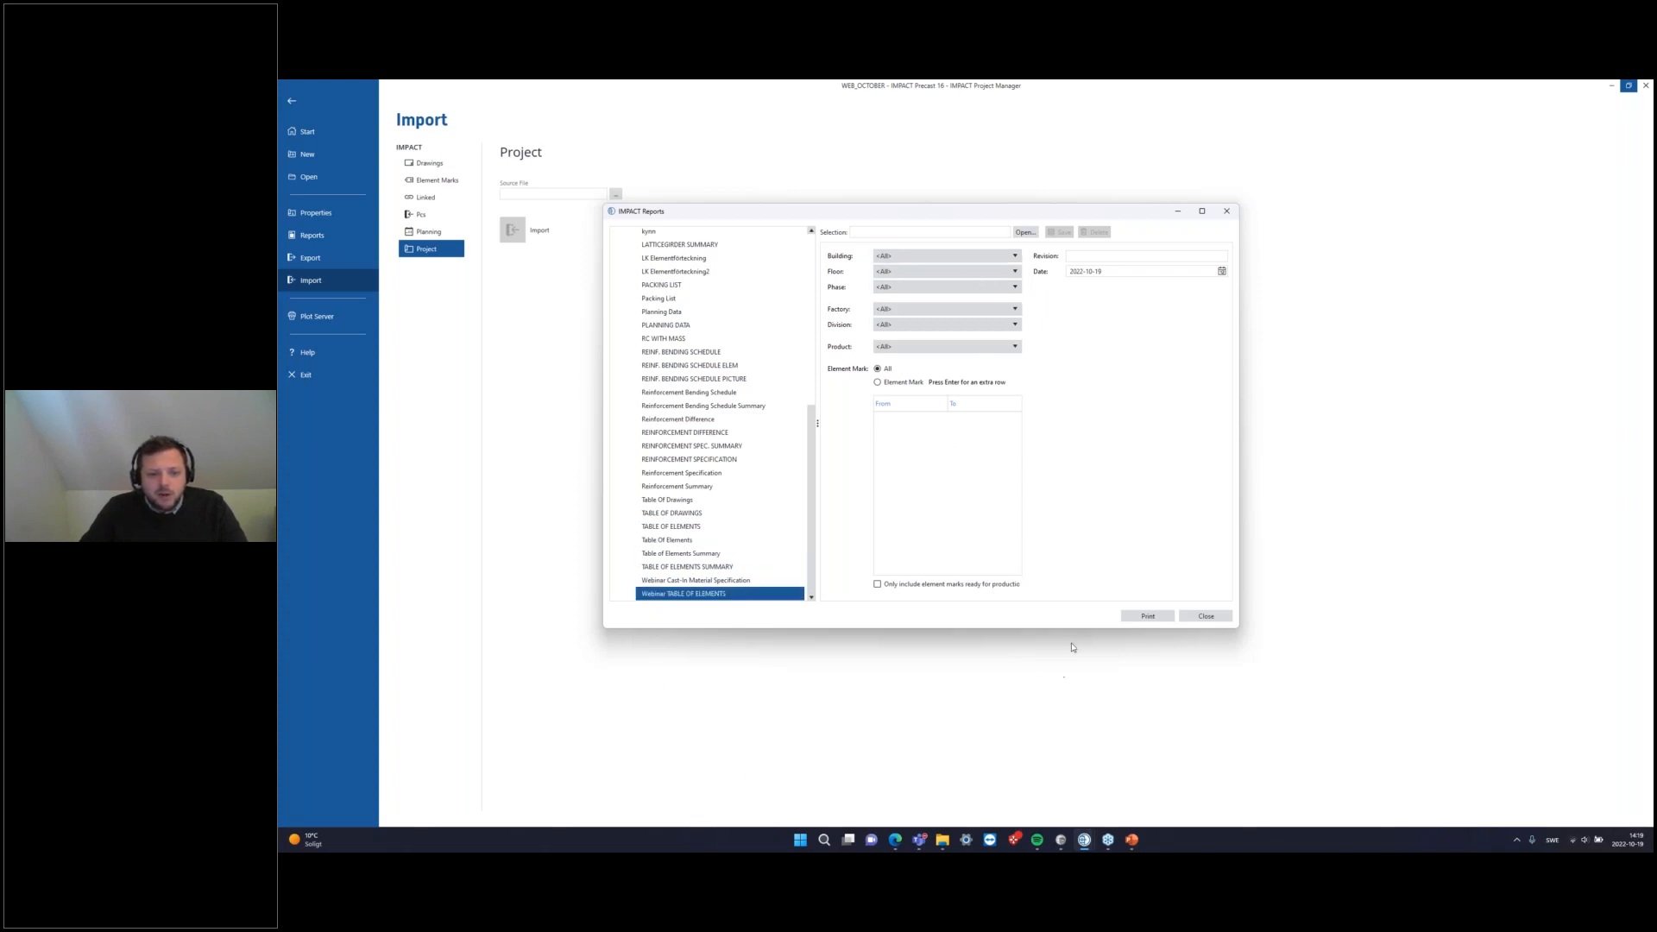
{"action": "left_click", "coordinate": [1148, 615]}
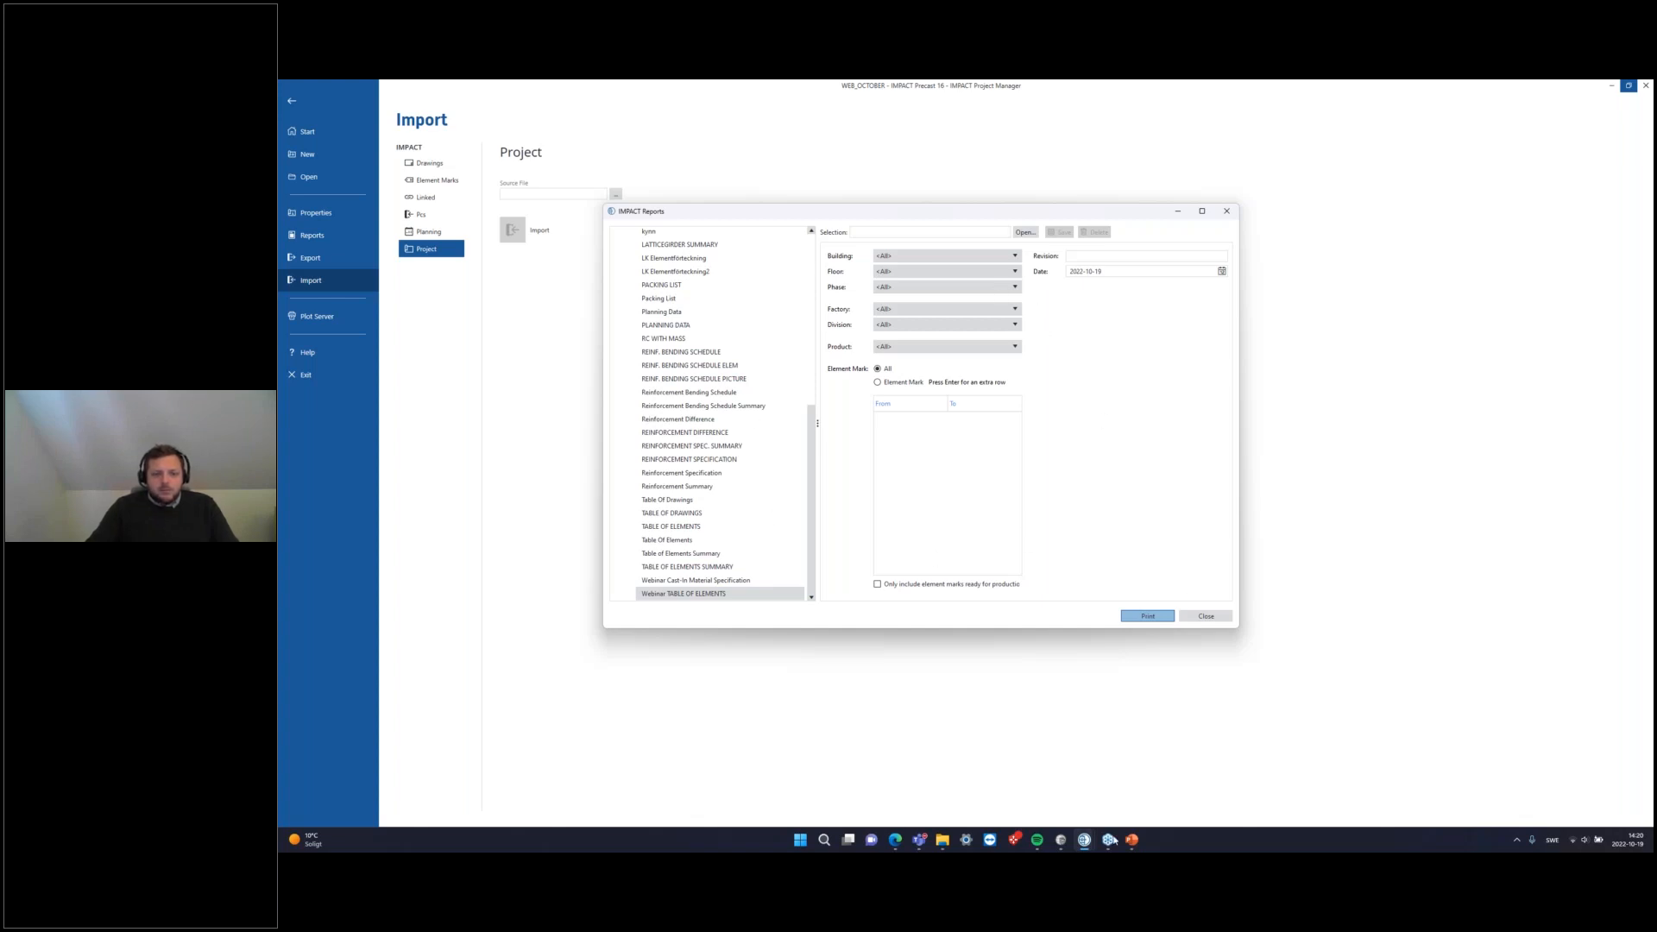
Step: Switch to the IMPACT Report Tool and look through its template list down to the Webinar templates
{"action": "mouse_move", "coordinate": [1061, 840]}
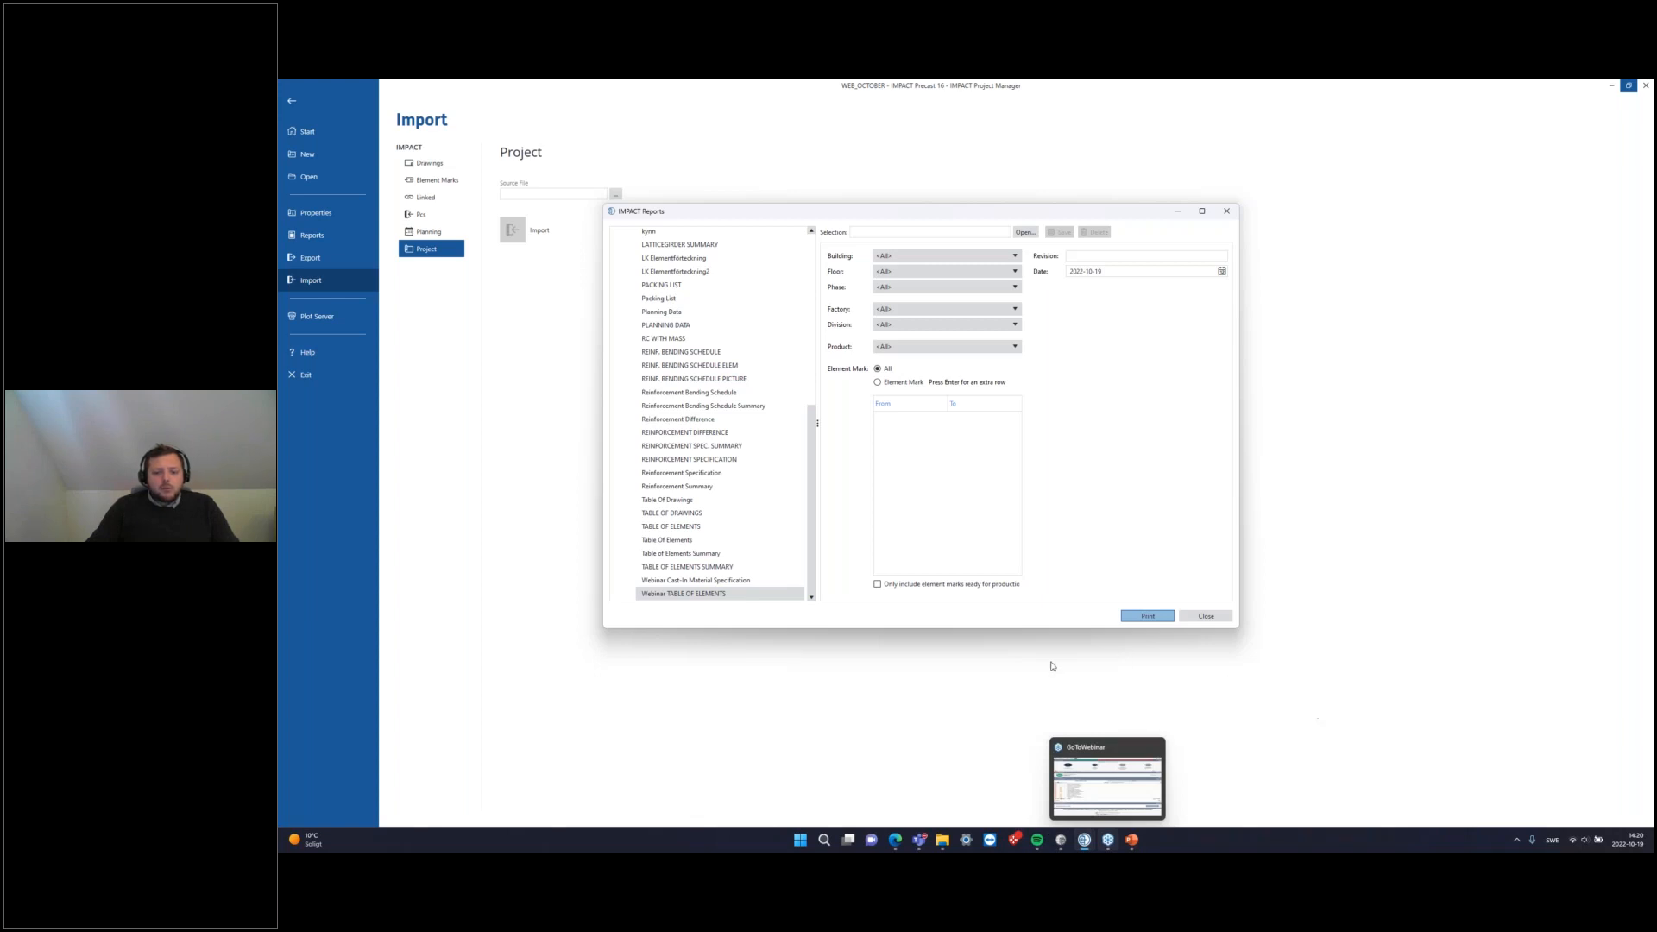
{"action": "left_click", "coordinate": [1062, 840]}
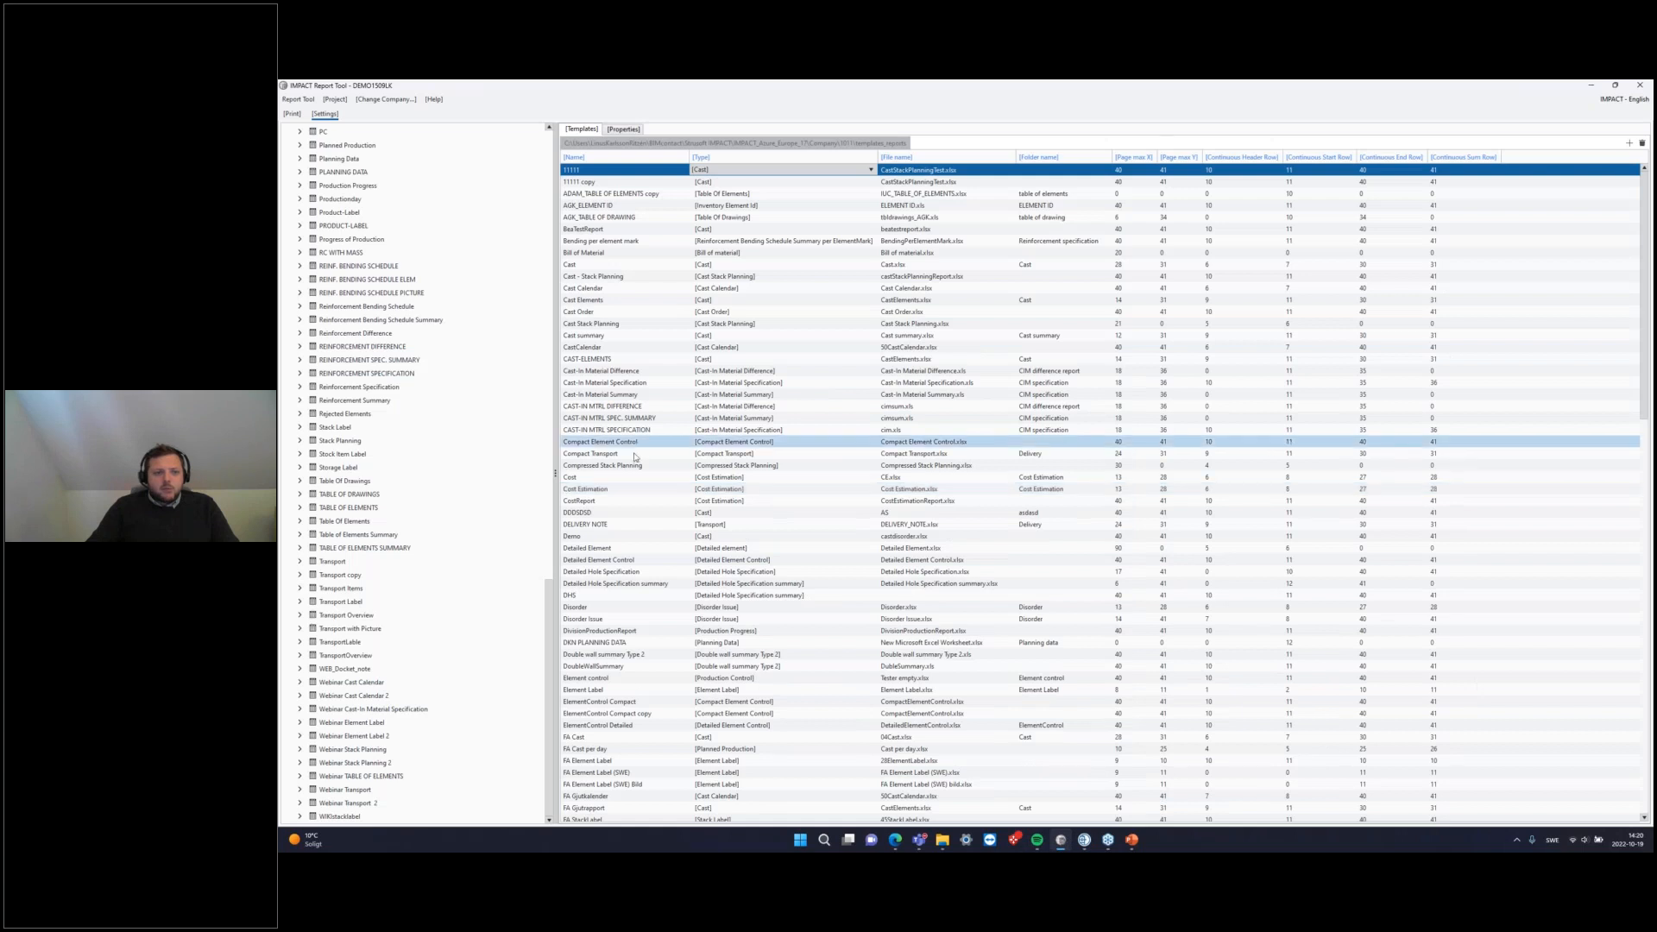
{"action": "scroll", "coordinate": [777, 457], "scroll_direction": "down", "scroll_amount": 9}
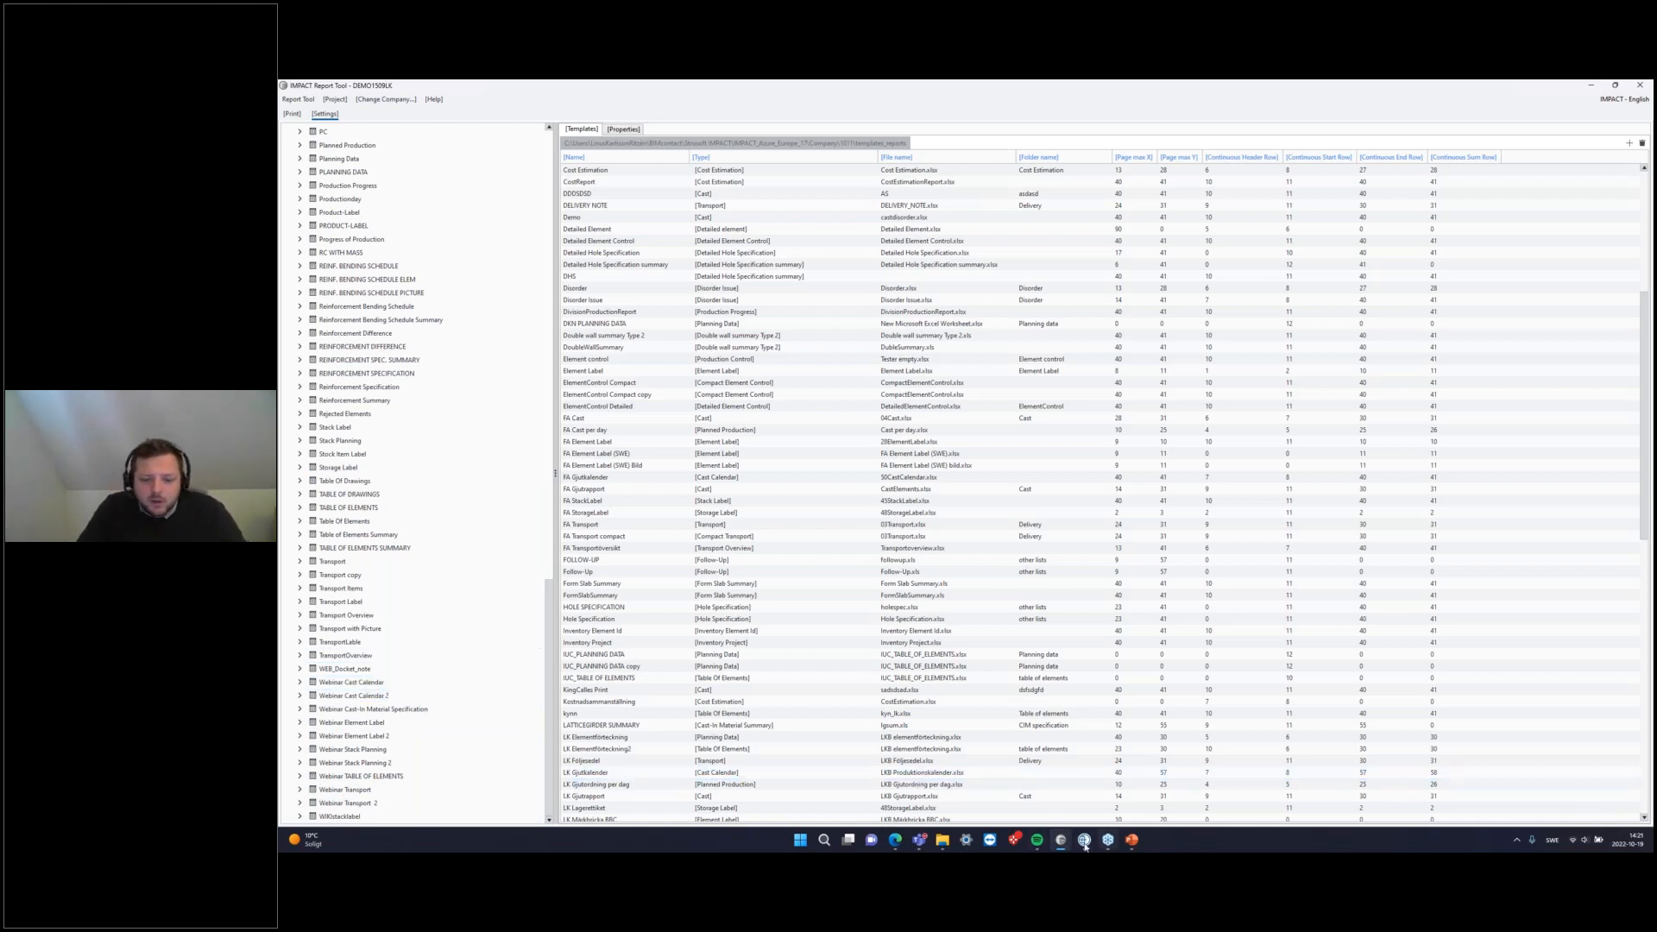
{"action": "mouse_move", "coordinate": [1070, 842]}
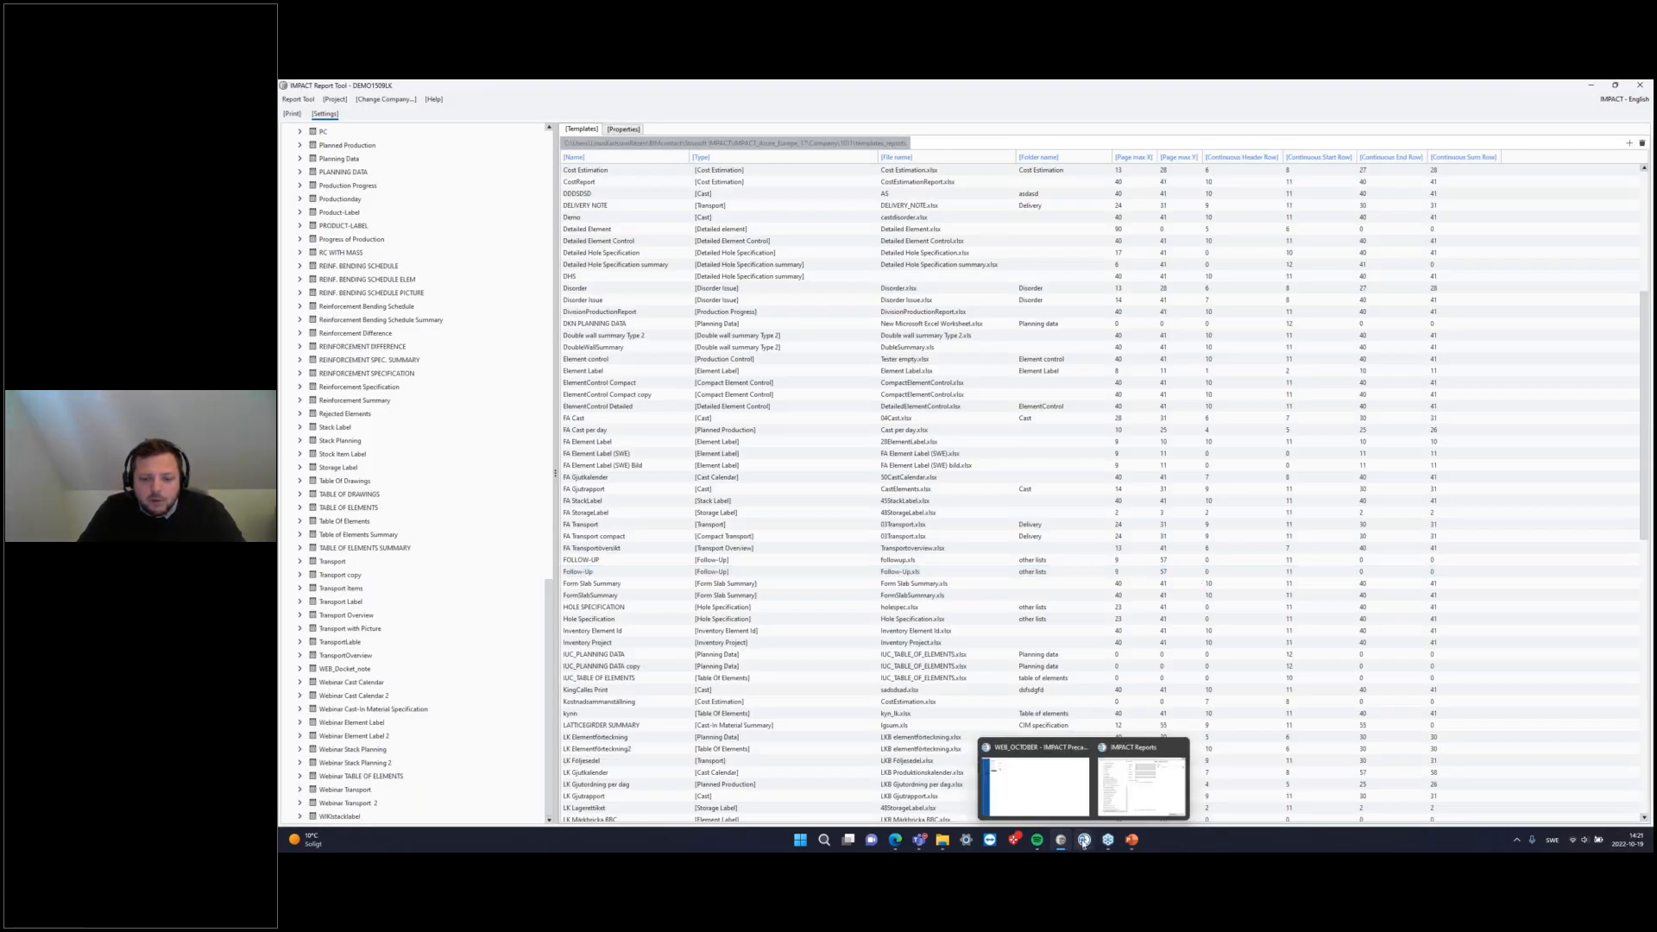
{"action": "left_click", "coordinate": [1182, 777]}
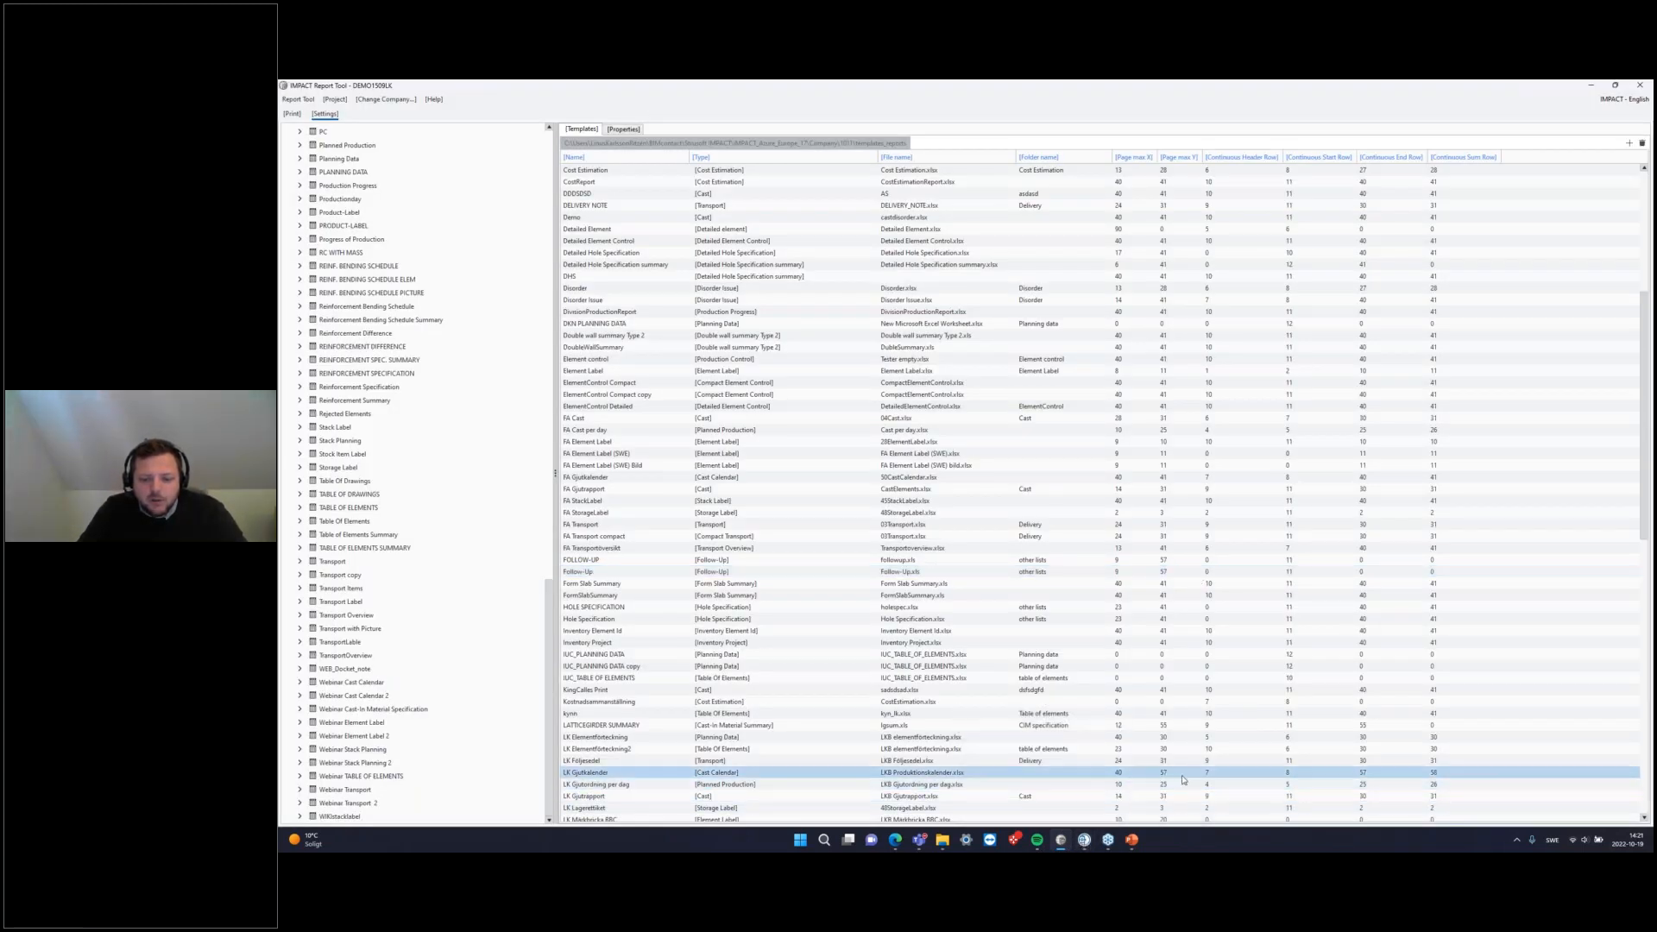
{"action": "left_click", "coordinate": [753, 503]}
{"action": "scroll", "coordinate": [753, 506], "scroll_direction": "down", "scroll_amount": 15}
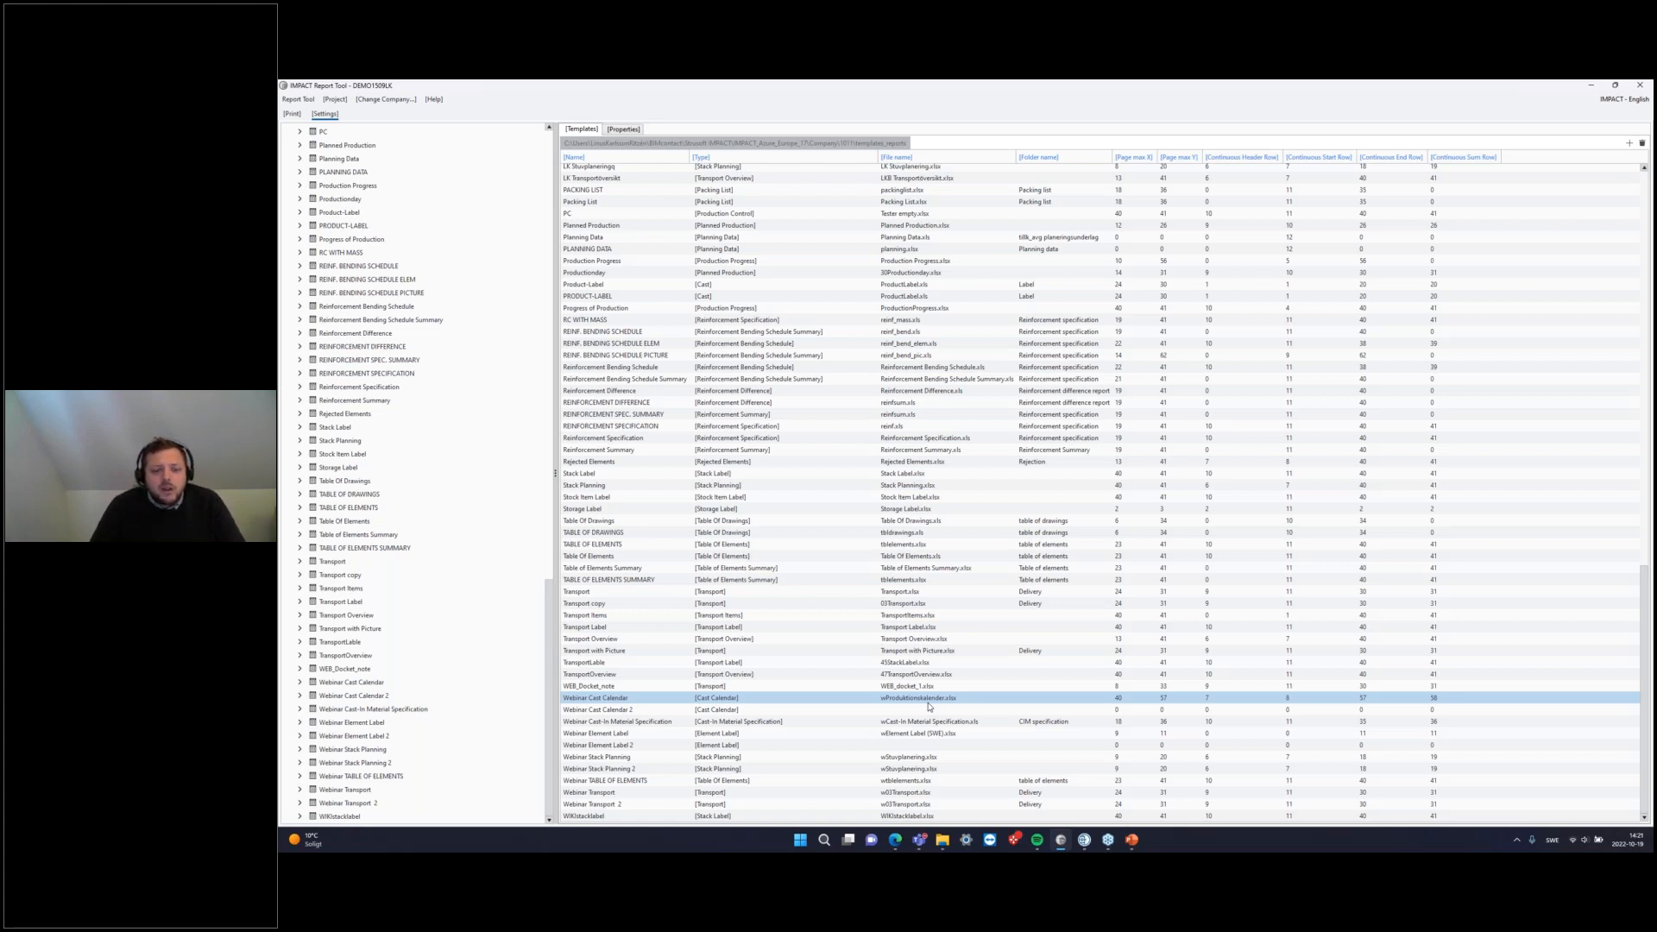
Step: Return to the IMPACT Reports dialog, dismiss the missing template message and close the dialog
{"action": "mouse_move", "coordinate": [1091, 844]}
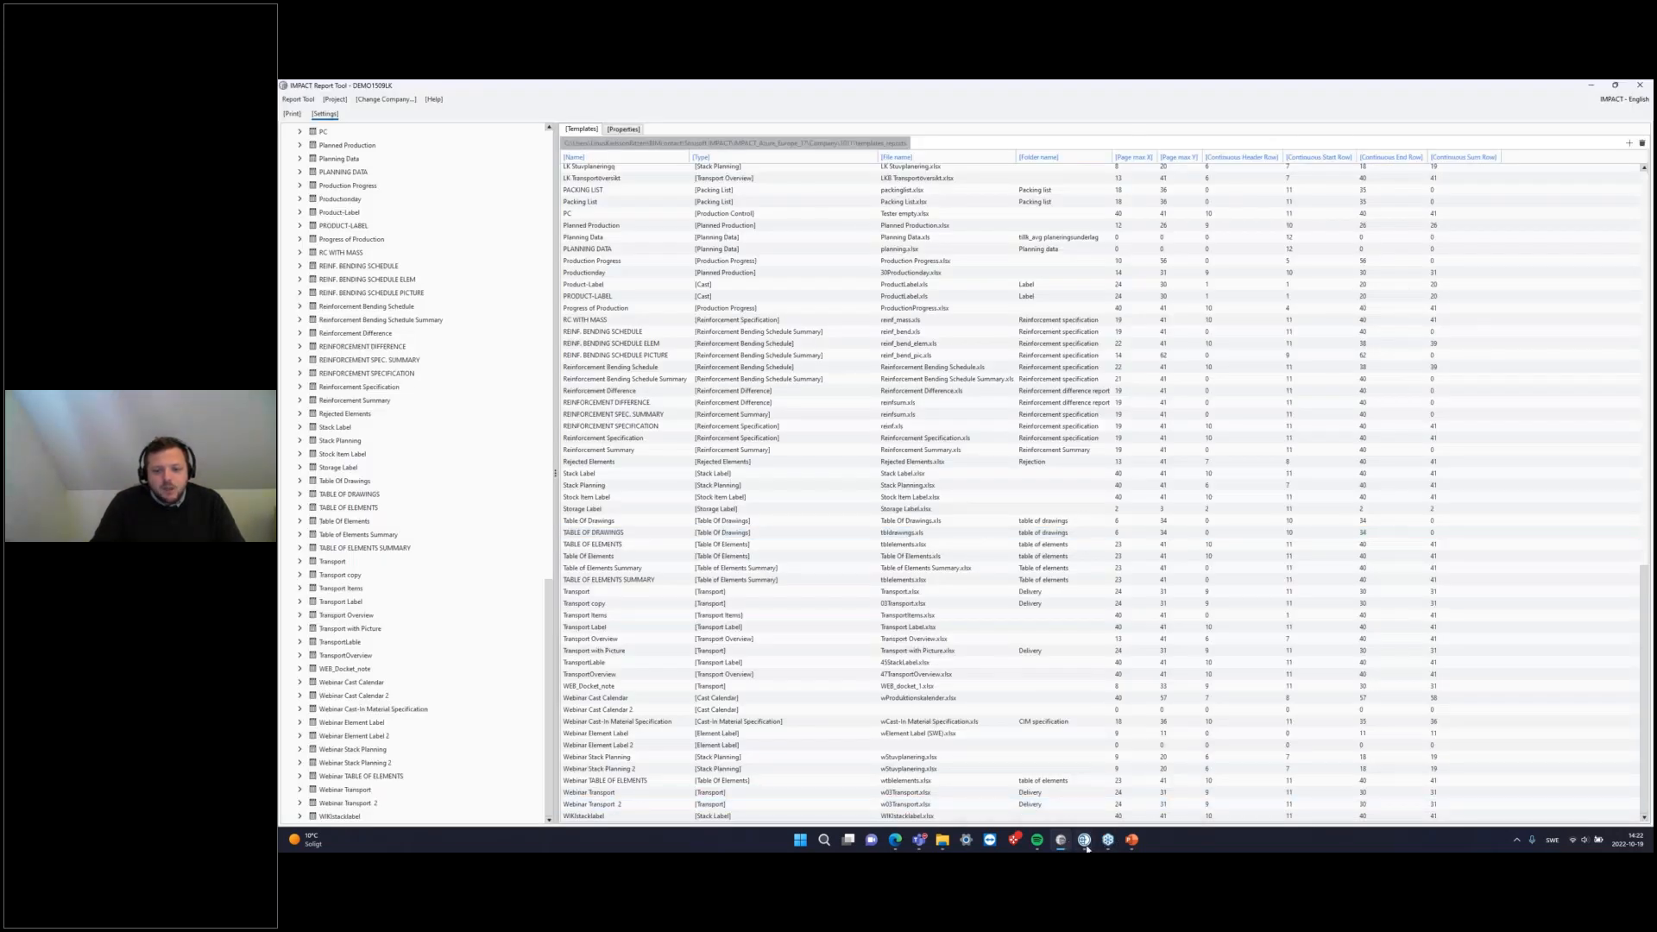
{"action": "left_click", "coordinate": [1085, 841]}
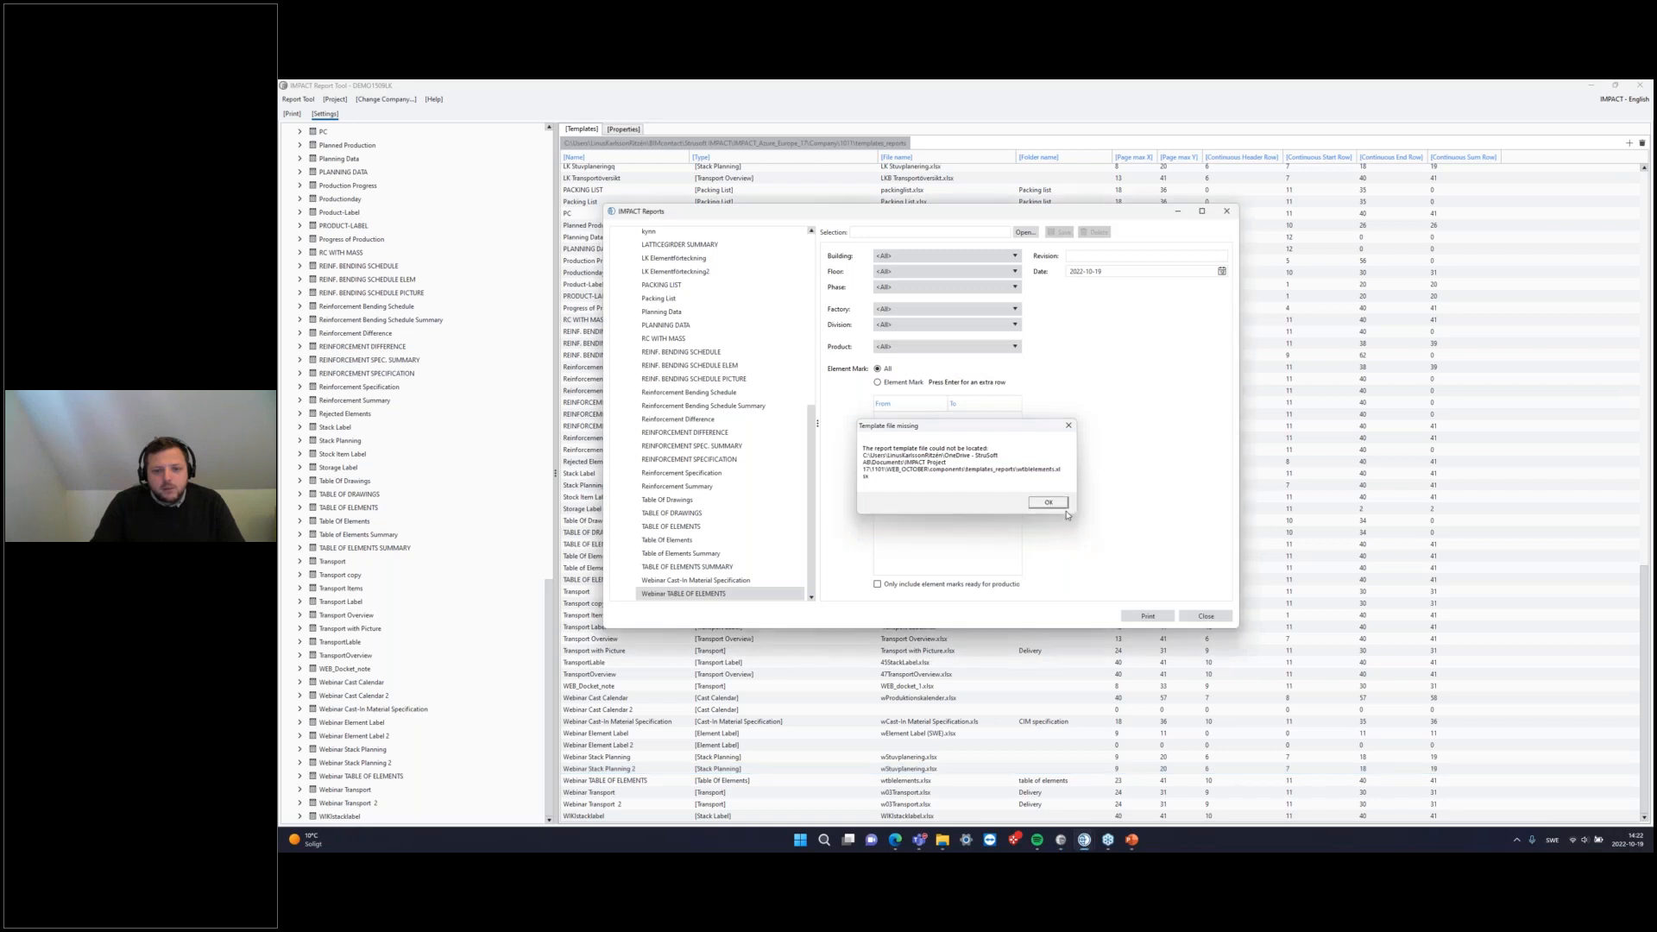
{"action": "left_click", "coordinate": [1061, 506]}
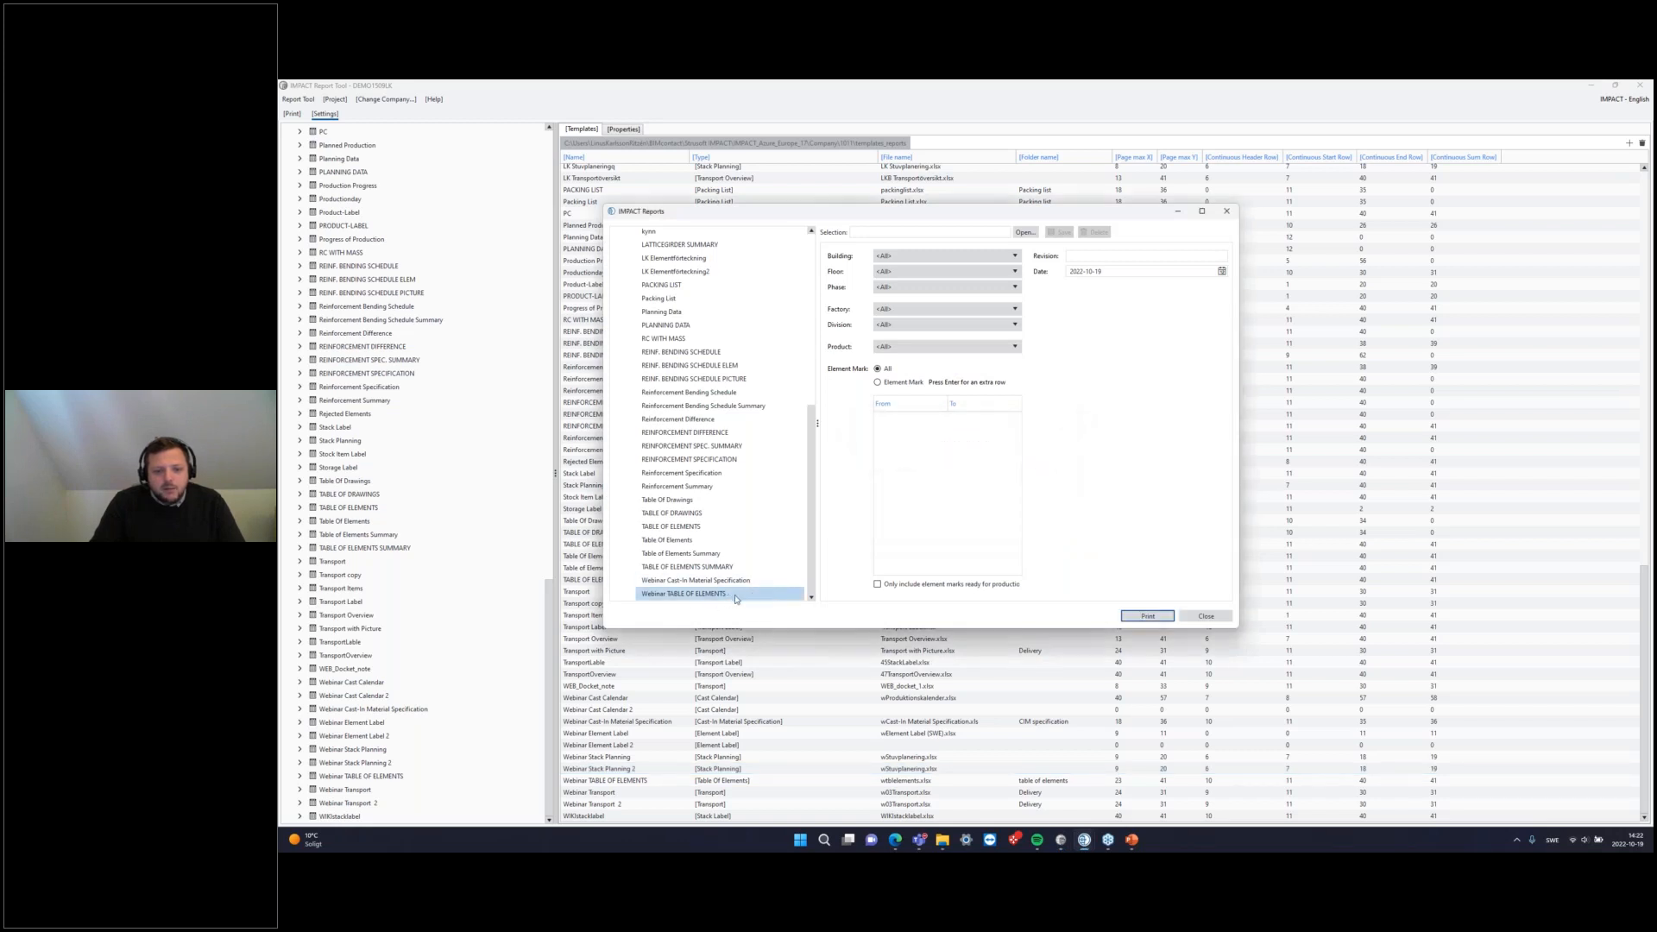
{"action": "left_click", "coordinate": [1212, 616]}
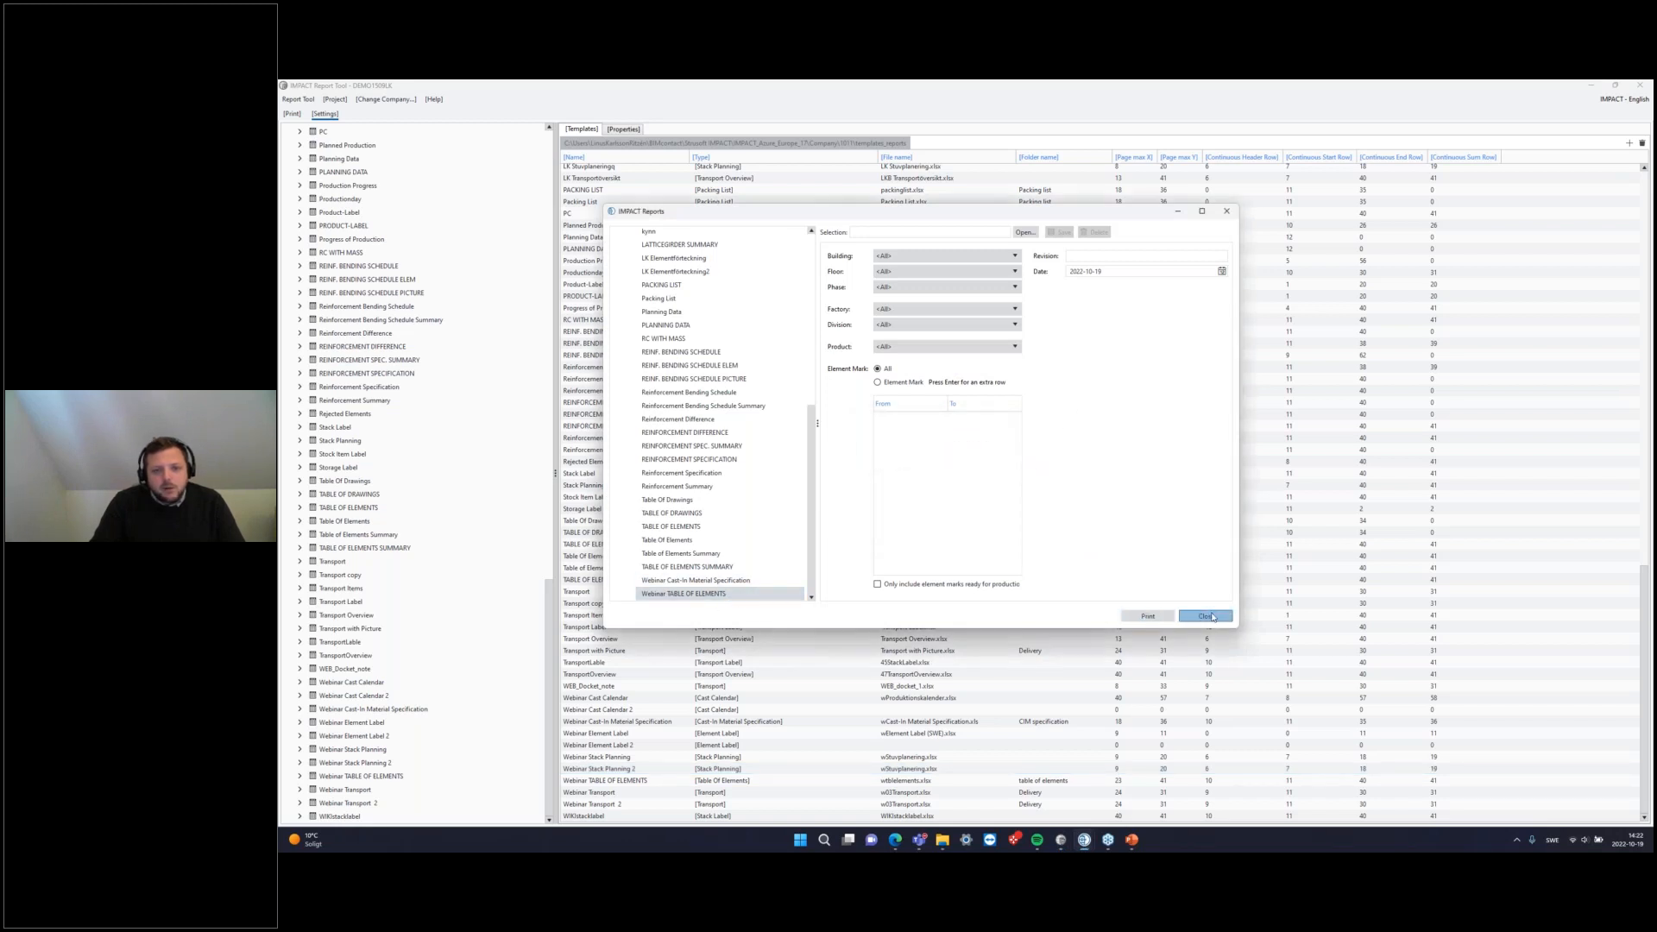
{"action": "left_click", "coordinate": [312, 102]}
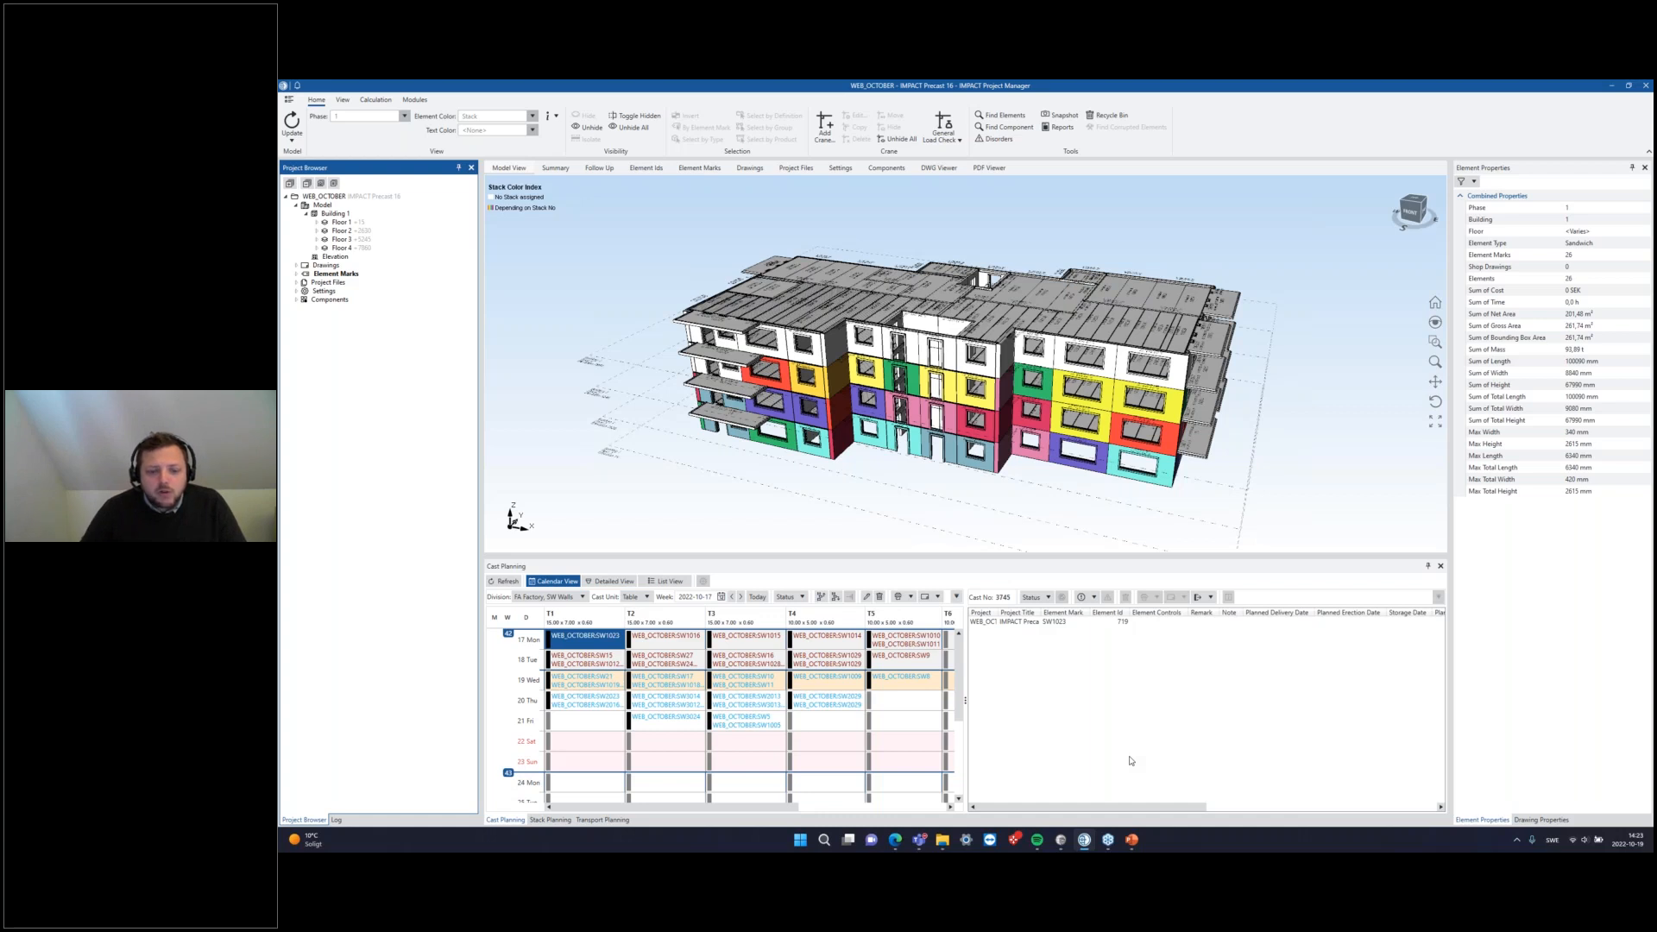
Step: Open the element label templates wElement Label (SWE)2.xlsx and wElement Label (SWE).xlsx from the templates_reports folder
{"action": "left_click", "coordinate": [942, 839]}
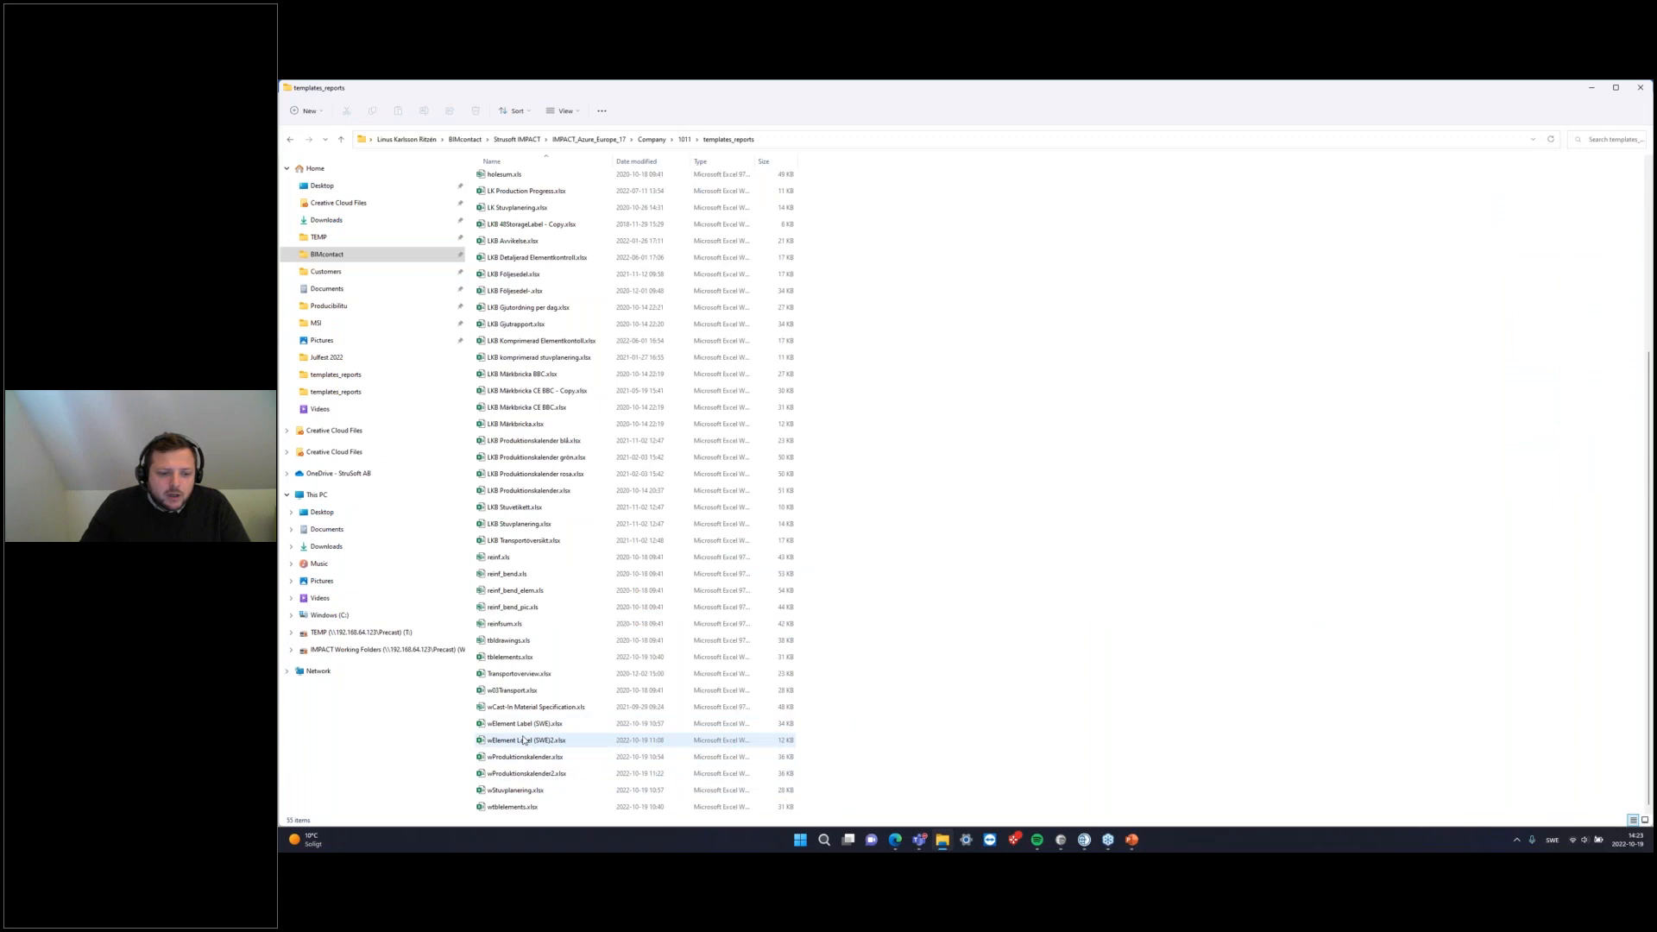
{"action": "double_click", "coordinate": [548, 739]}
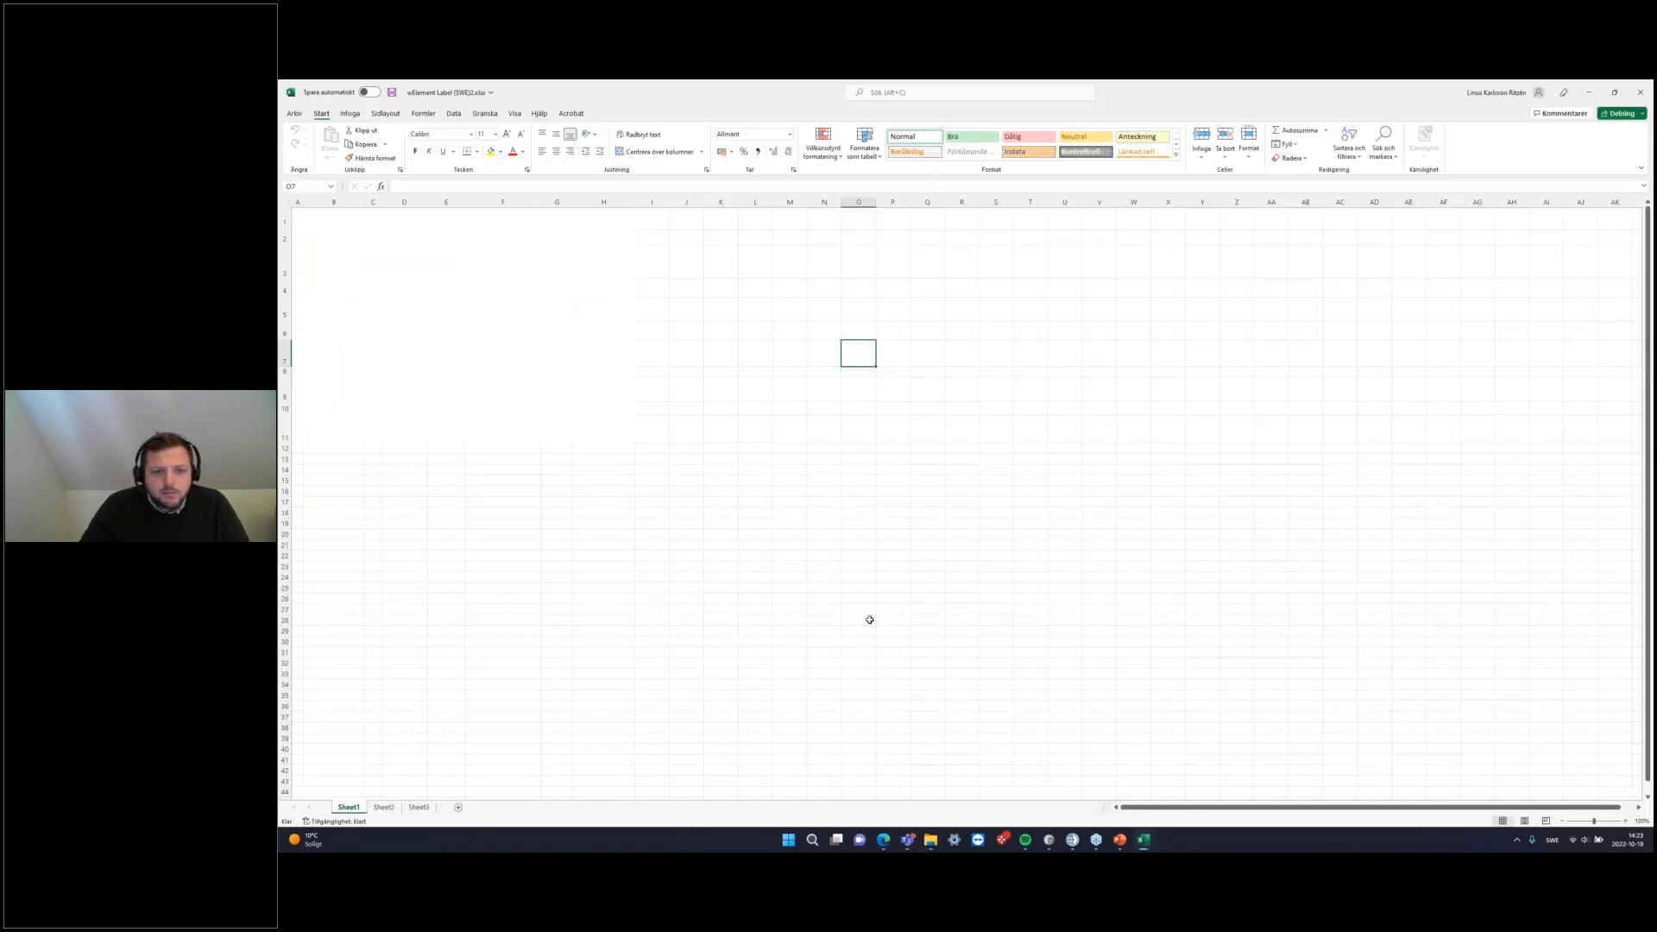
{"action": "left_click", "coordinate": [931, 840]}
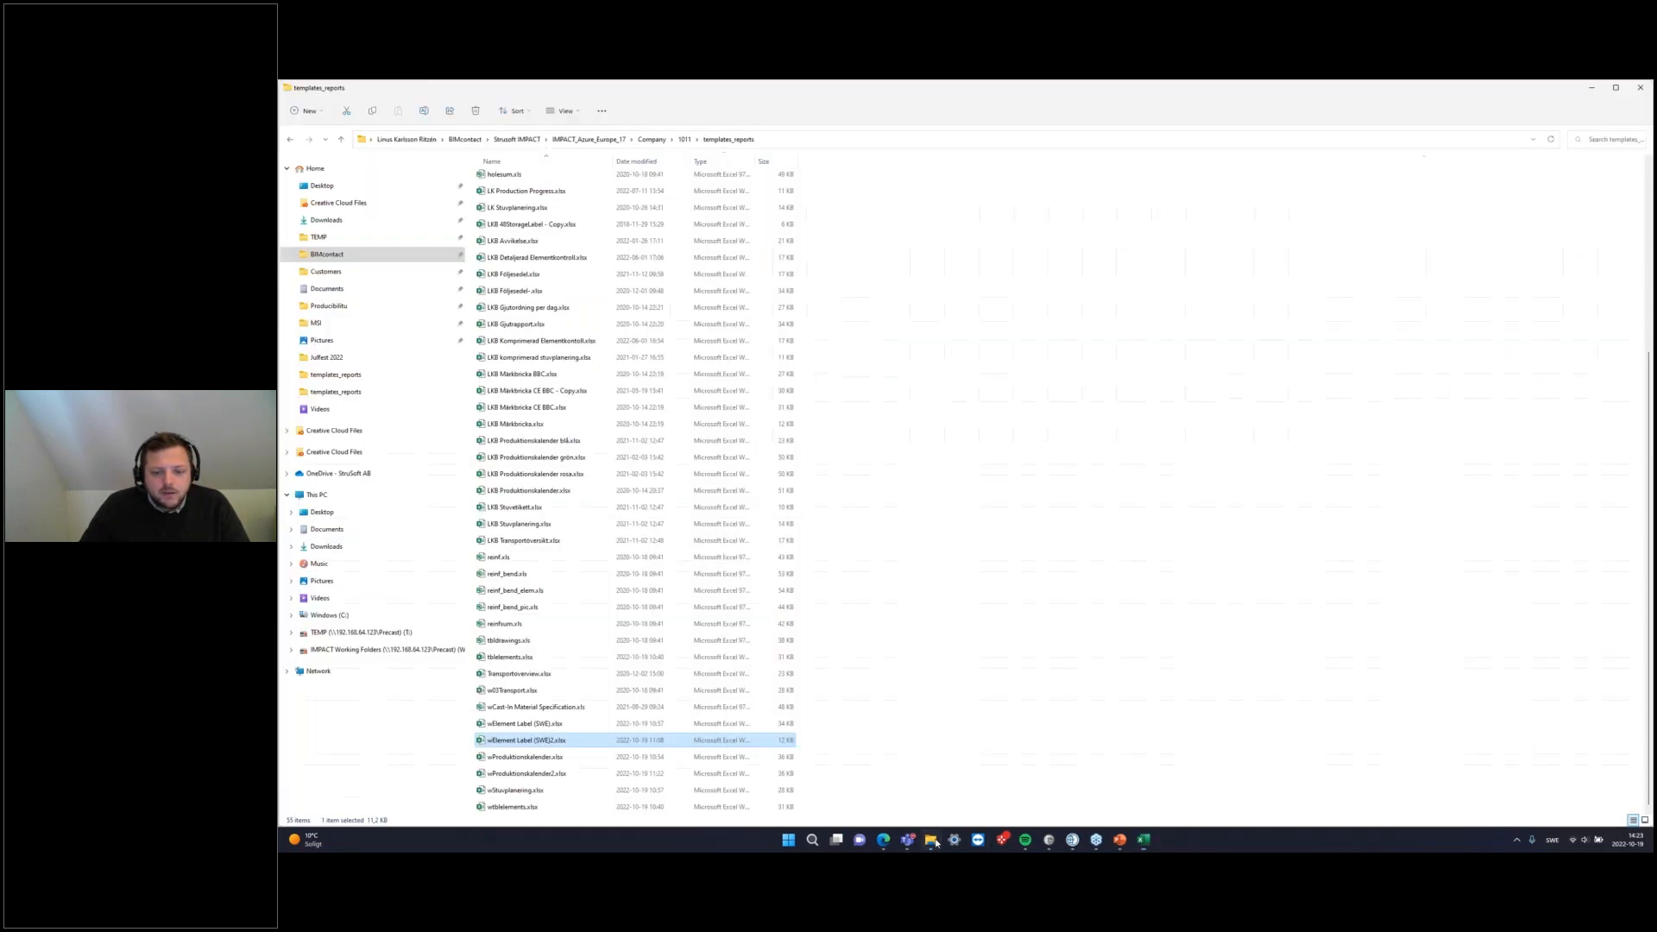
{"action": "left_click", "coordinate": [561, 723]}
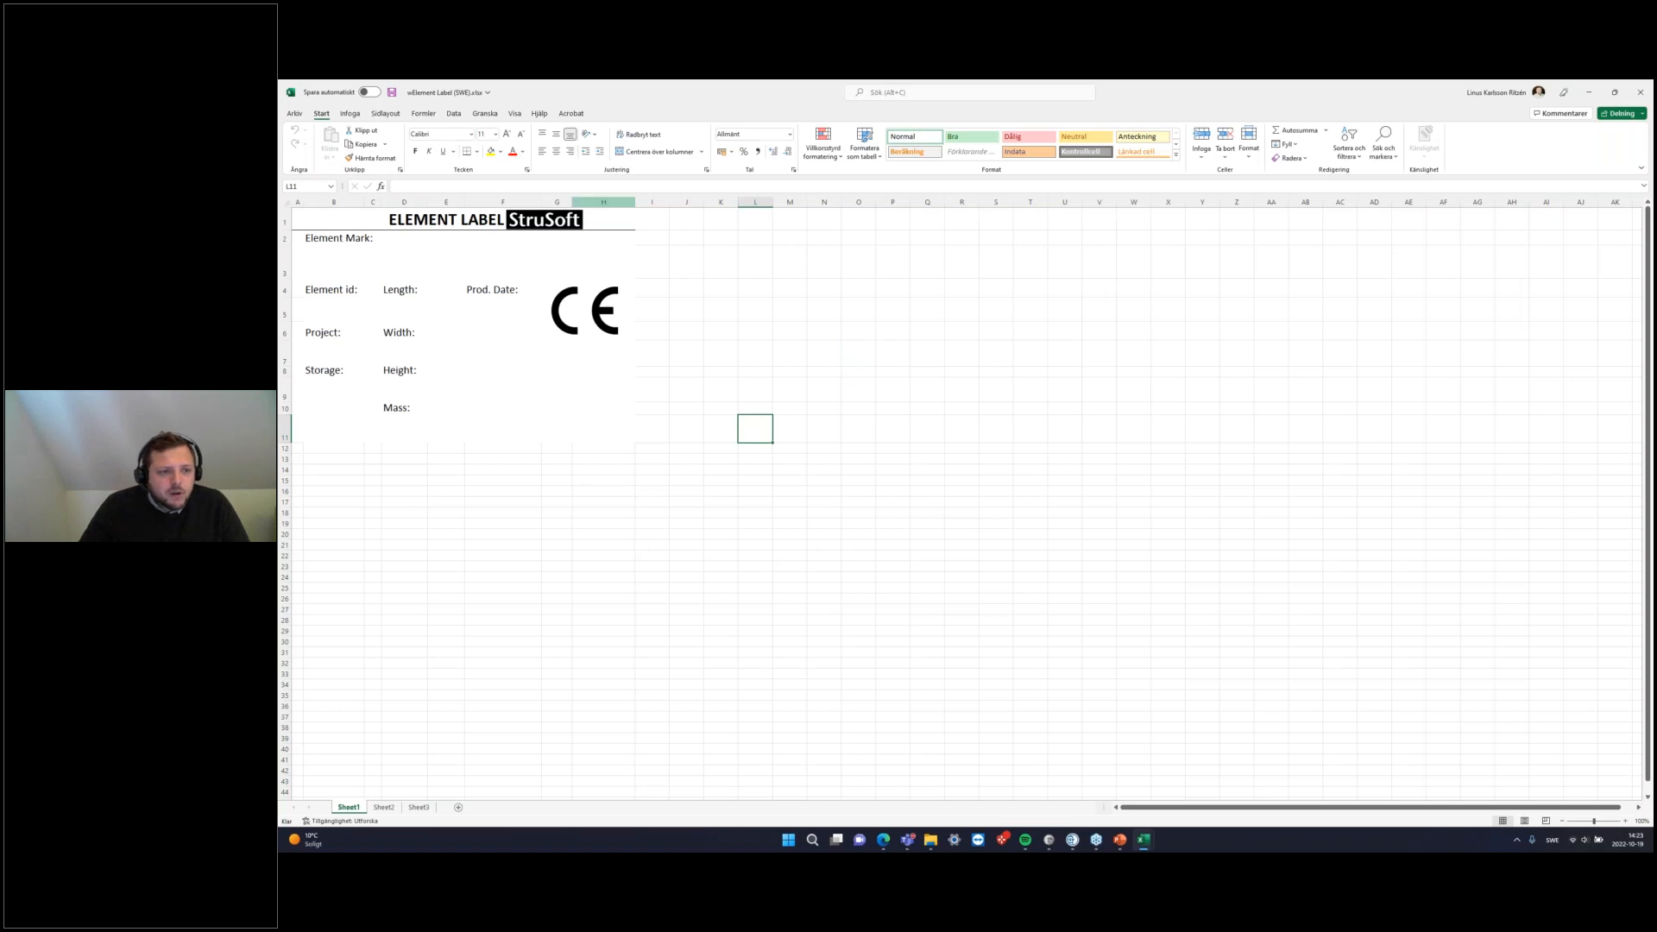
Step: Examine the finished element label template's text fields, CE mark and StruSoft logo
{"action": "left_click", "coordinate": [676, 468]}
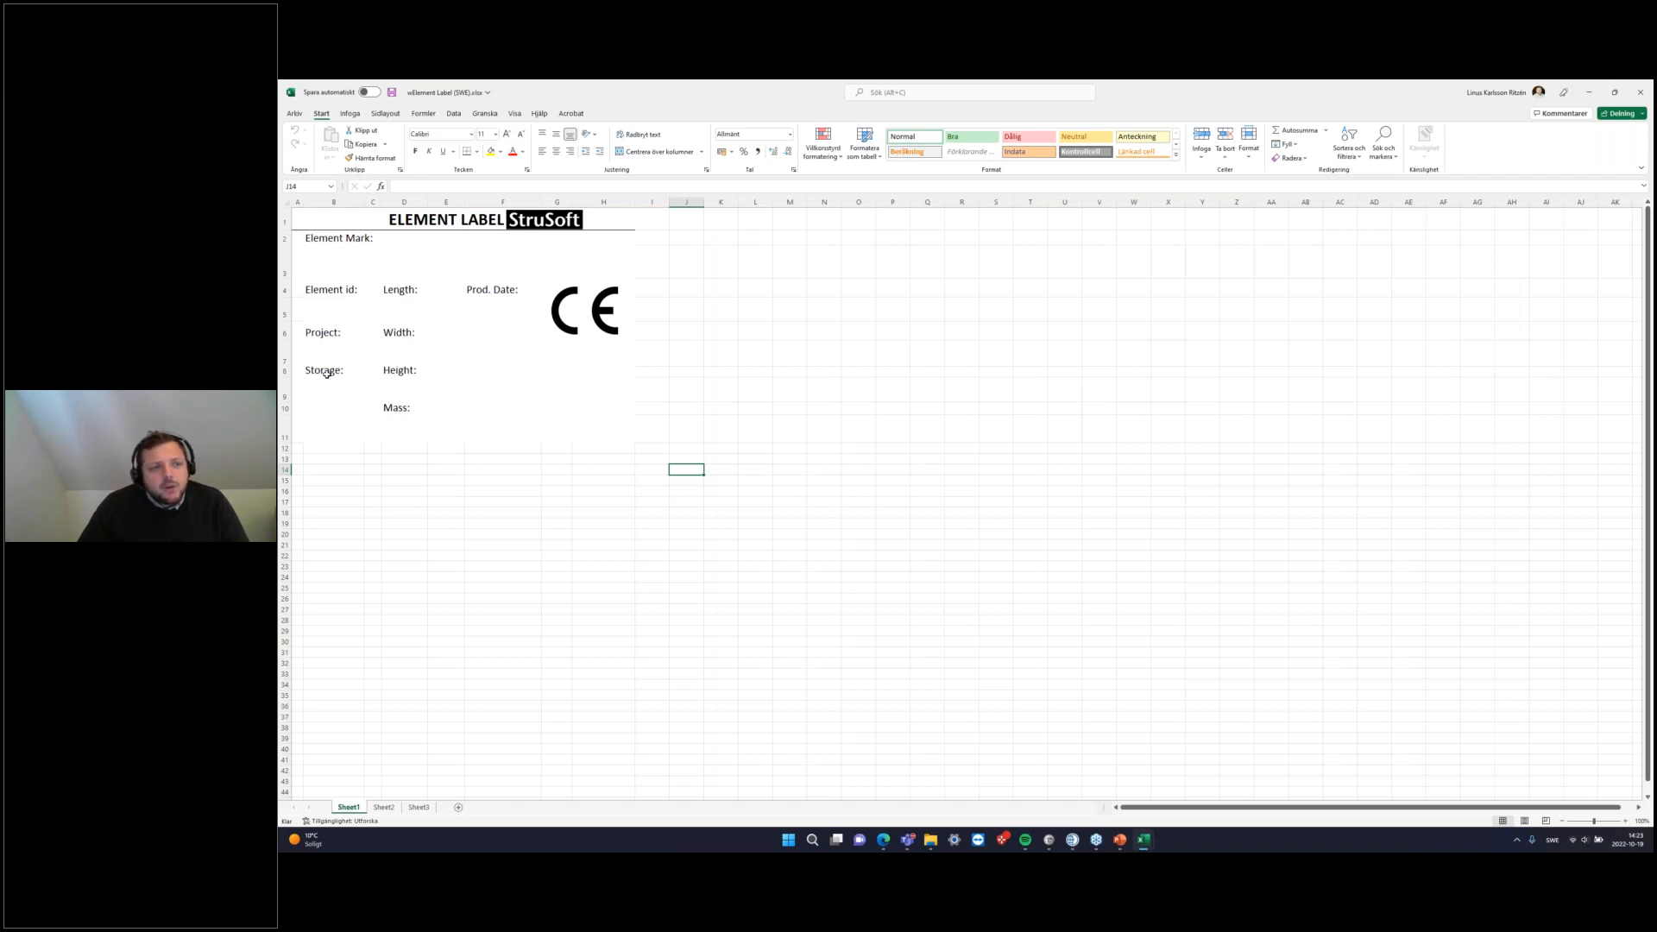
{"action": "left_click", "coordinate": [604, 319]}
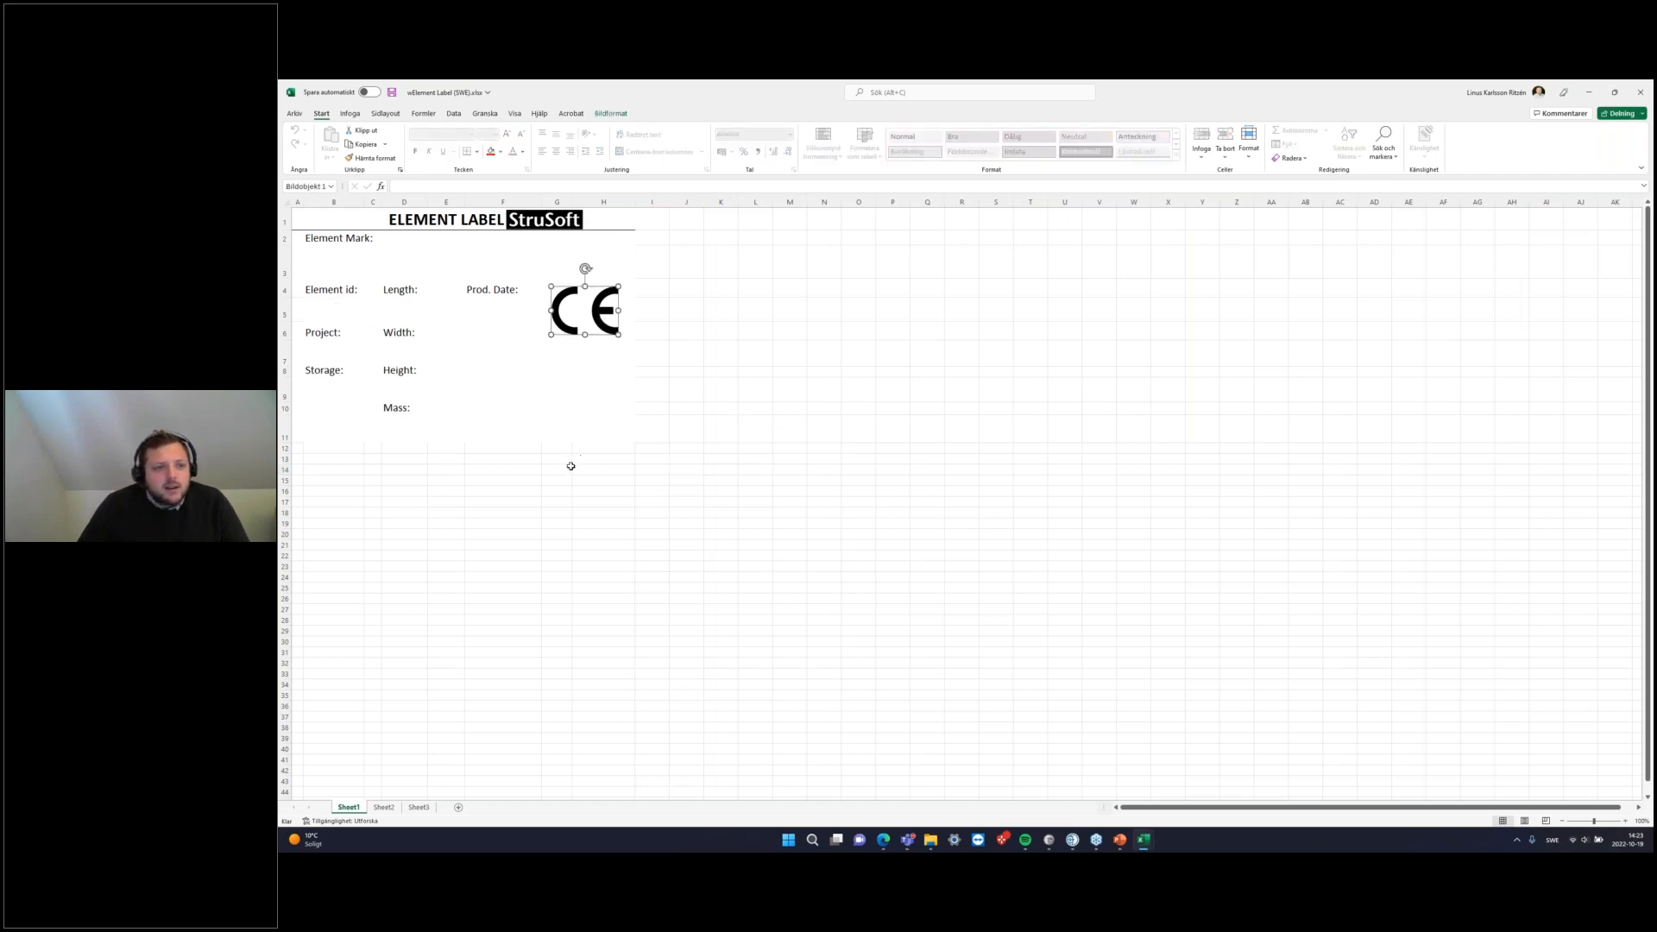
{"action": "left_click", "coordinate": [546, 221]}
{"action": "left_click", "coordinate": [463, 222]}
{"action": "left_click", "coordinate": [544, 221]}
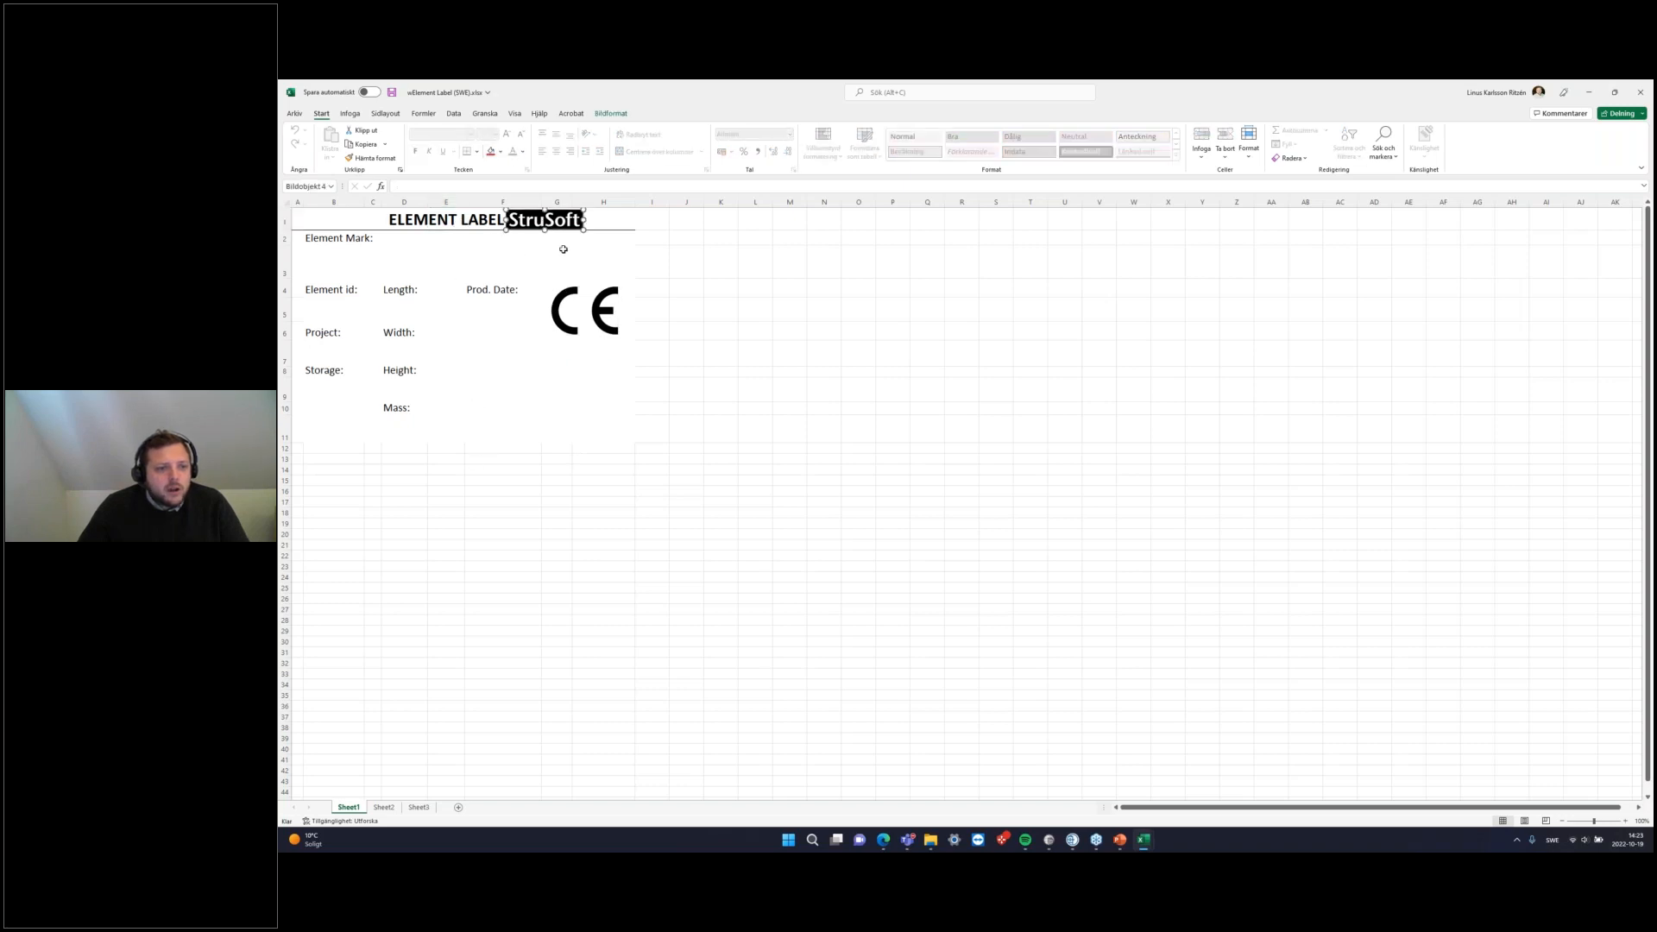
Step: Remove the fill colour from cells A1:H11 in the blank wElement Label (SWE)2.xlsx template
{"action": "left_click_drag", "start_coordinate": [748, 87], "coordinate": [279, 492]}
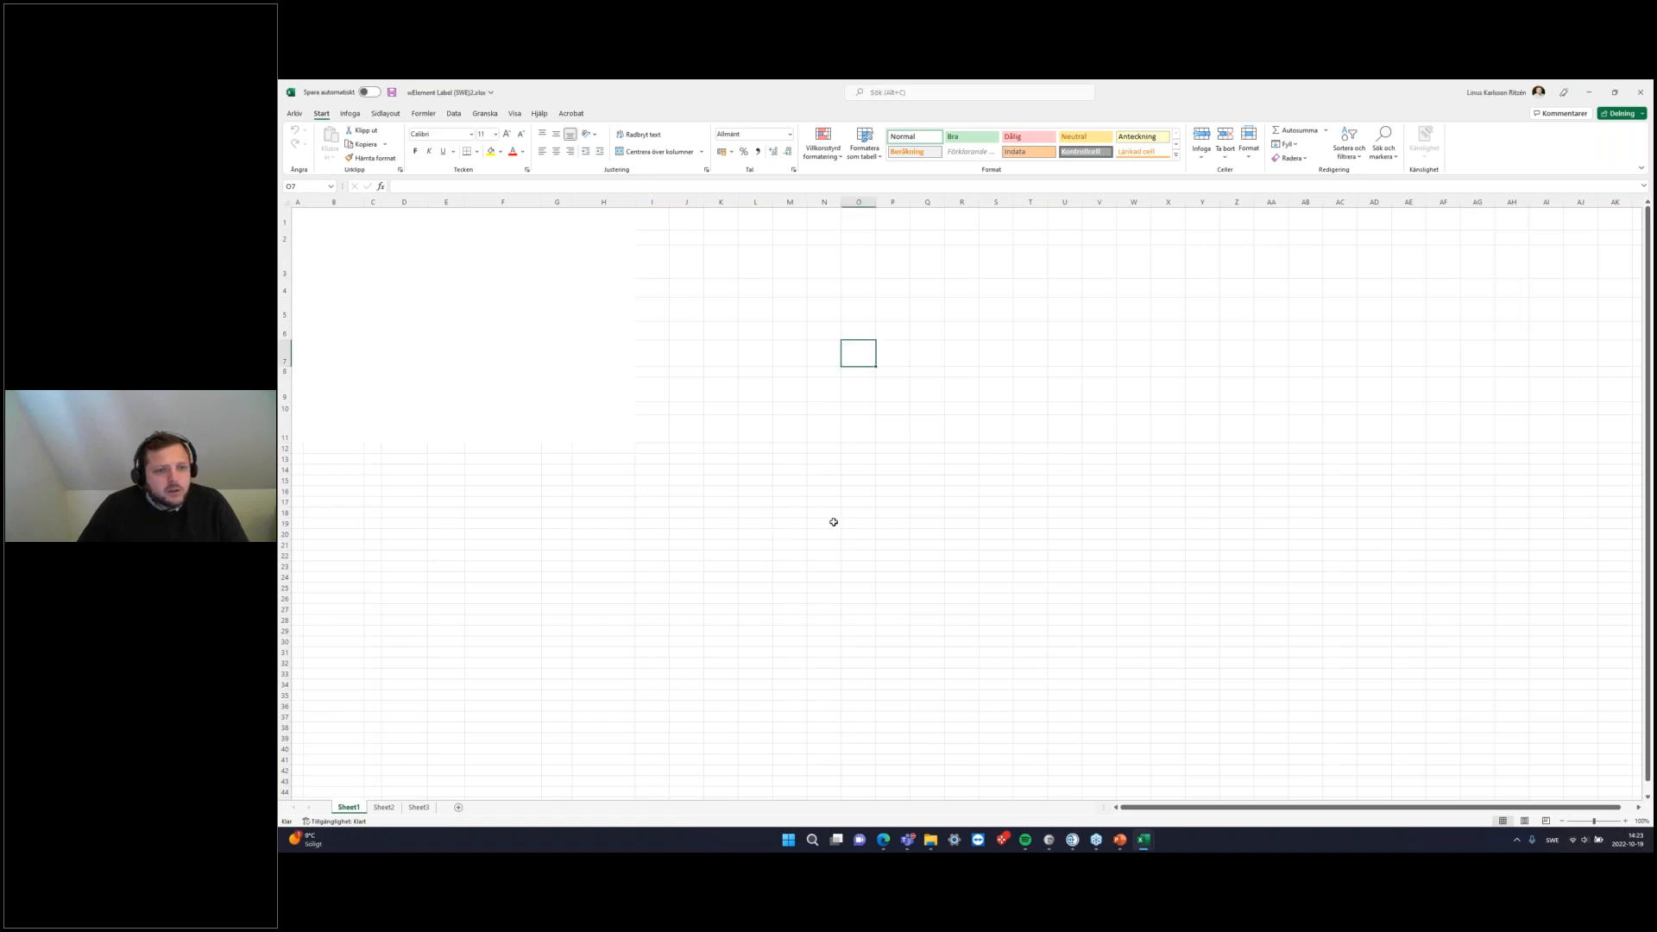
{"action": "left_click_drag", "start_coordinate": [299, 214], "coordinate": [613, 426]}
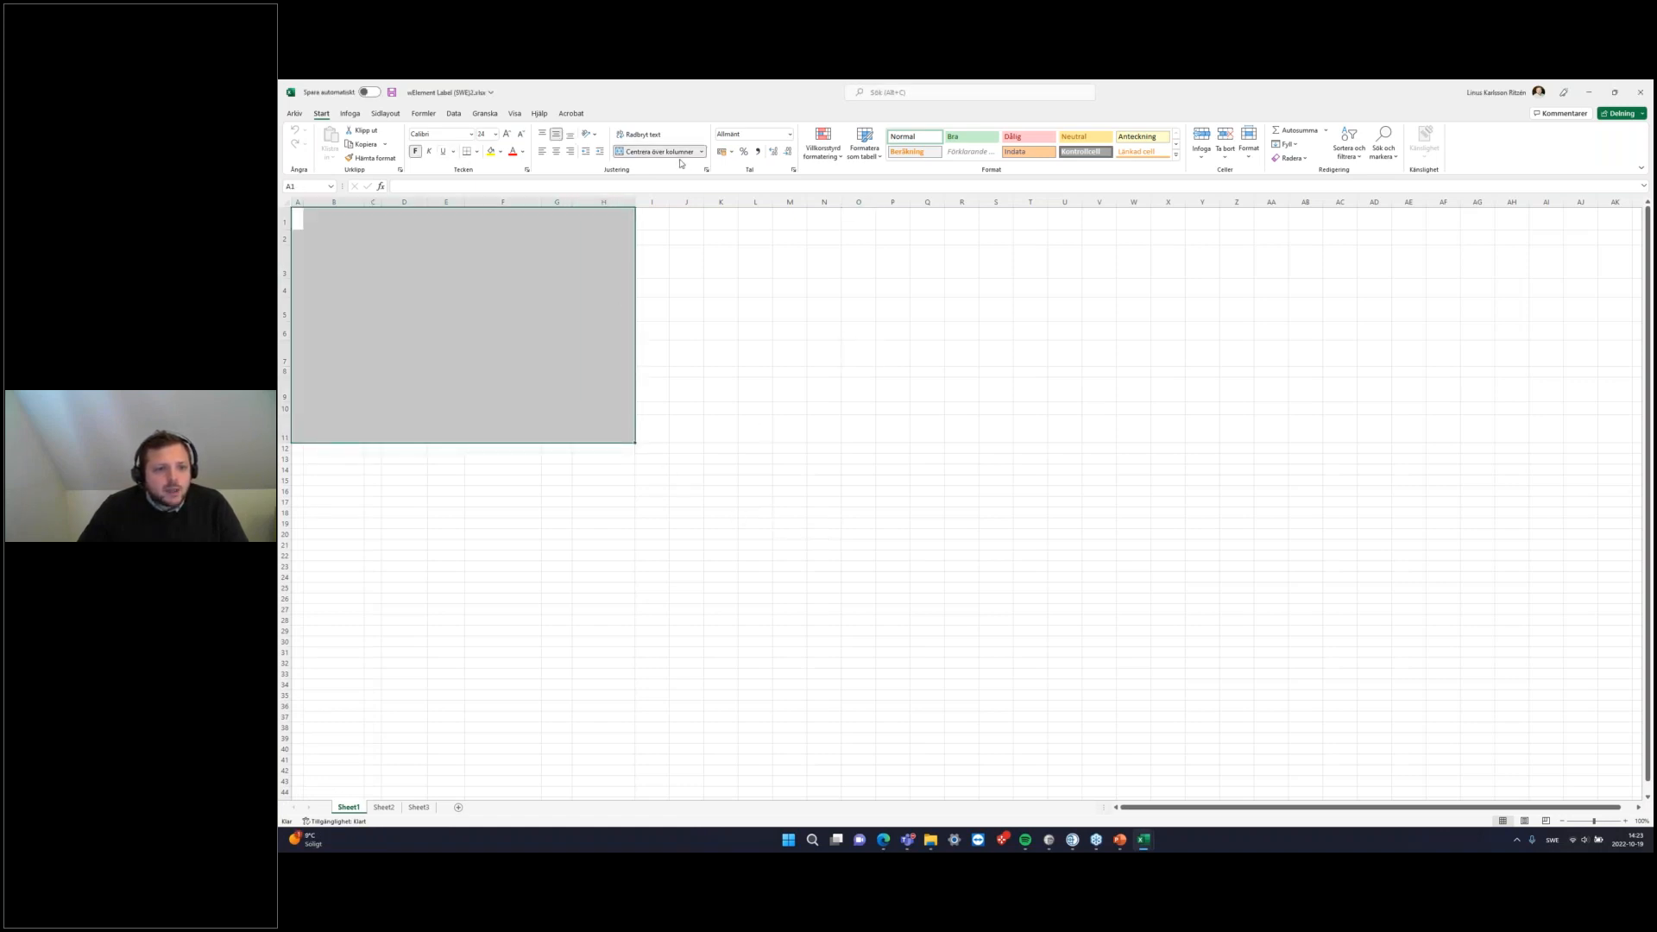
{"action": "left_click", "coordinate": [501, 152]}
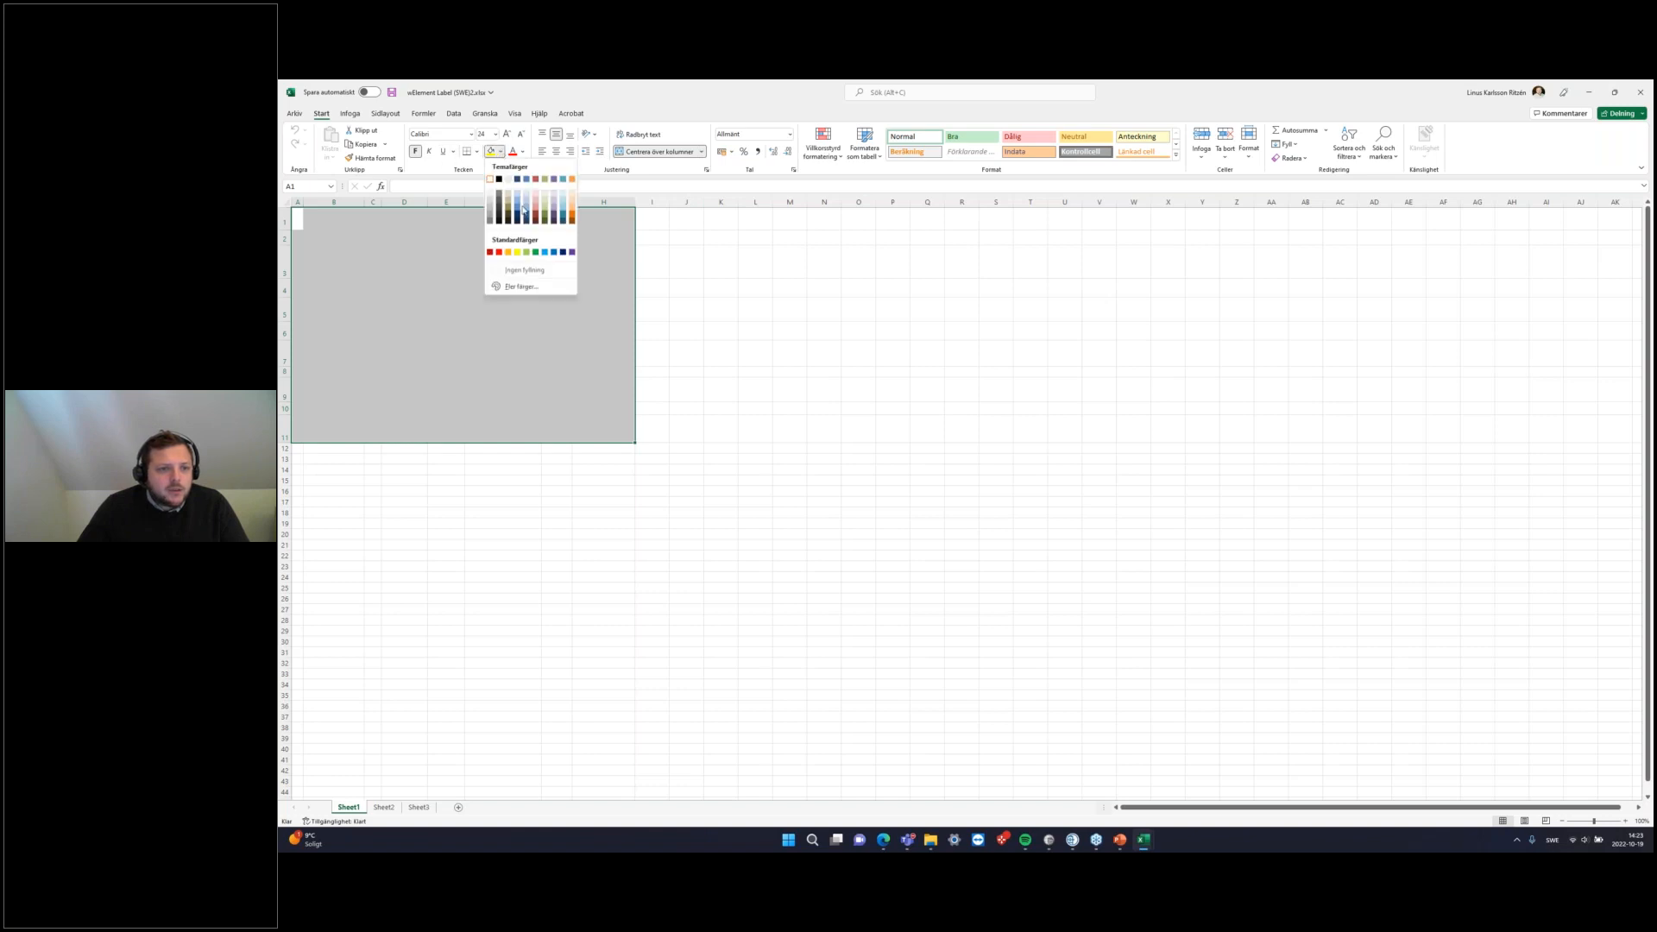
{"action": "left_click", "coordinate": [520, 274]}
{"action": "left_click", "coordinate": [991, 457]}
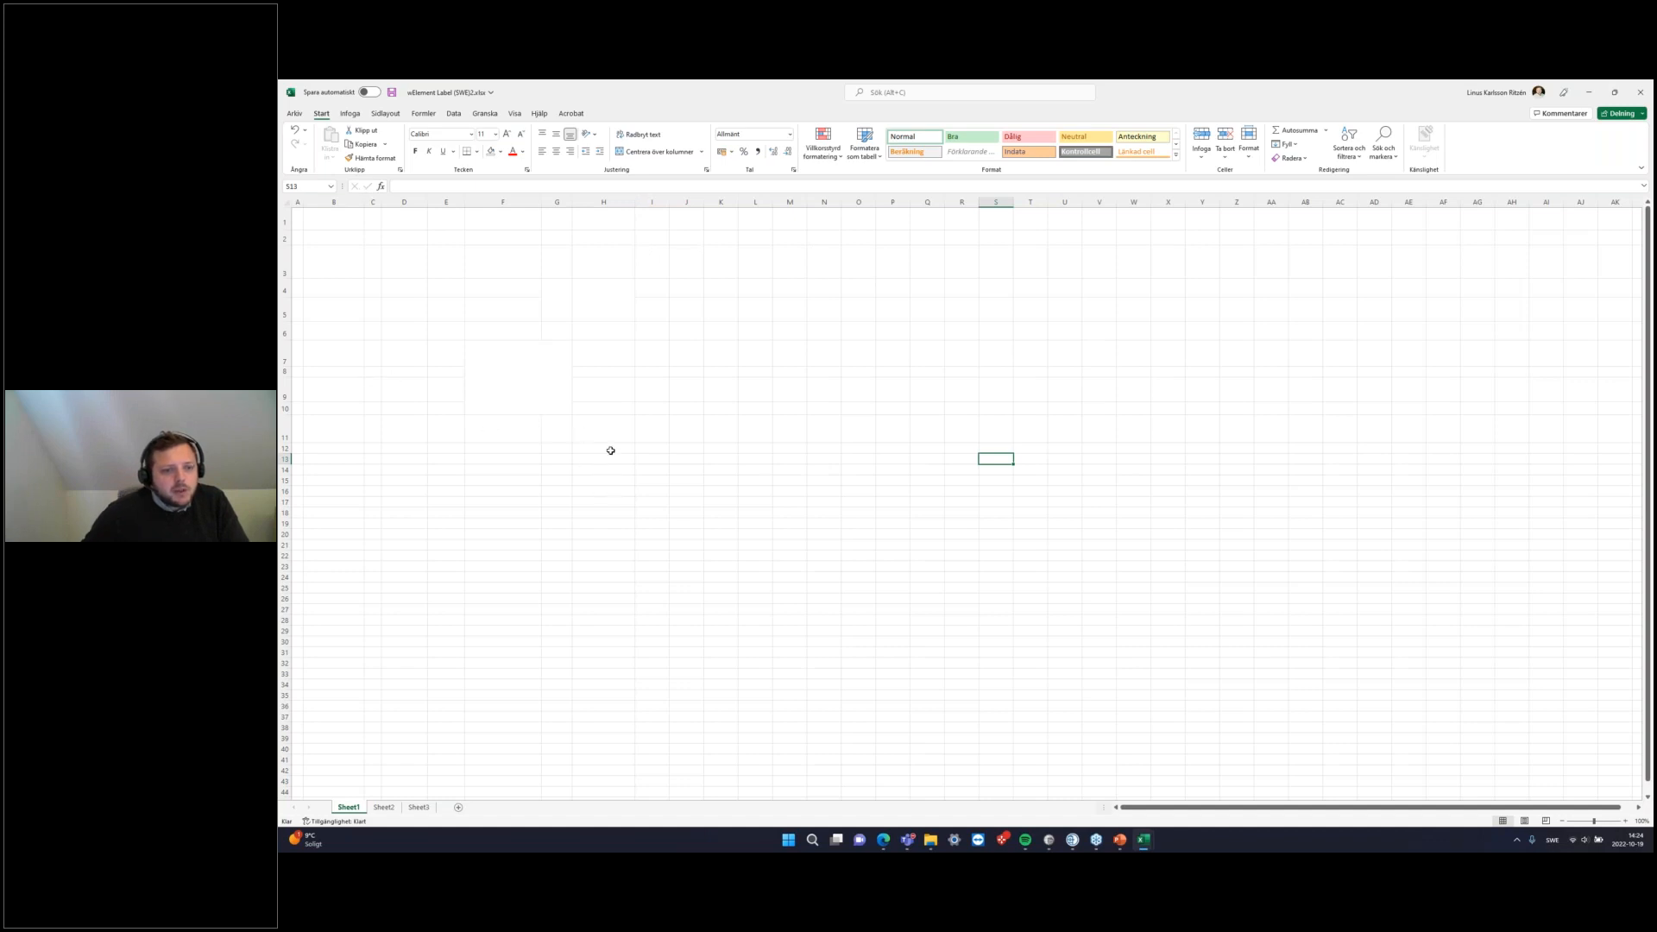
{"action": "left_click_drag", "start_coordinate": [618, 430], "coordinate": [298, 217]}
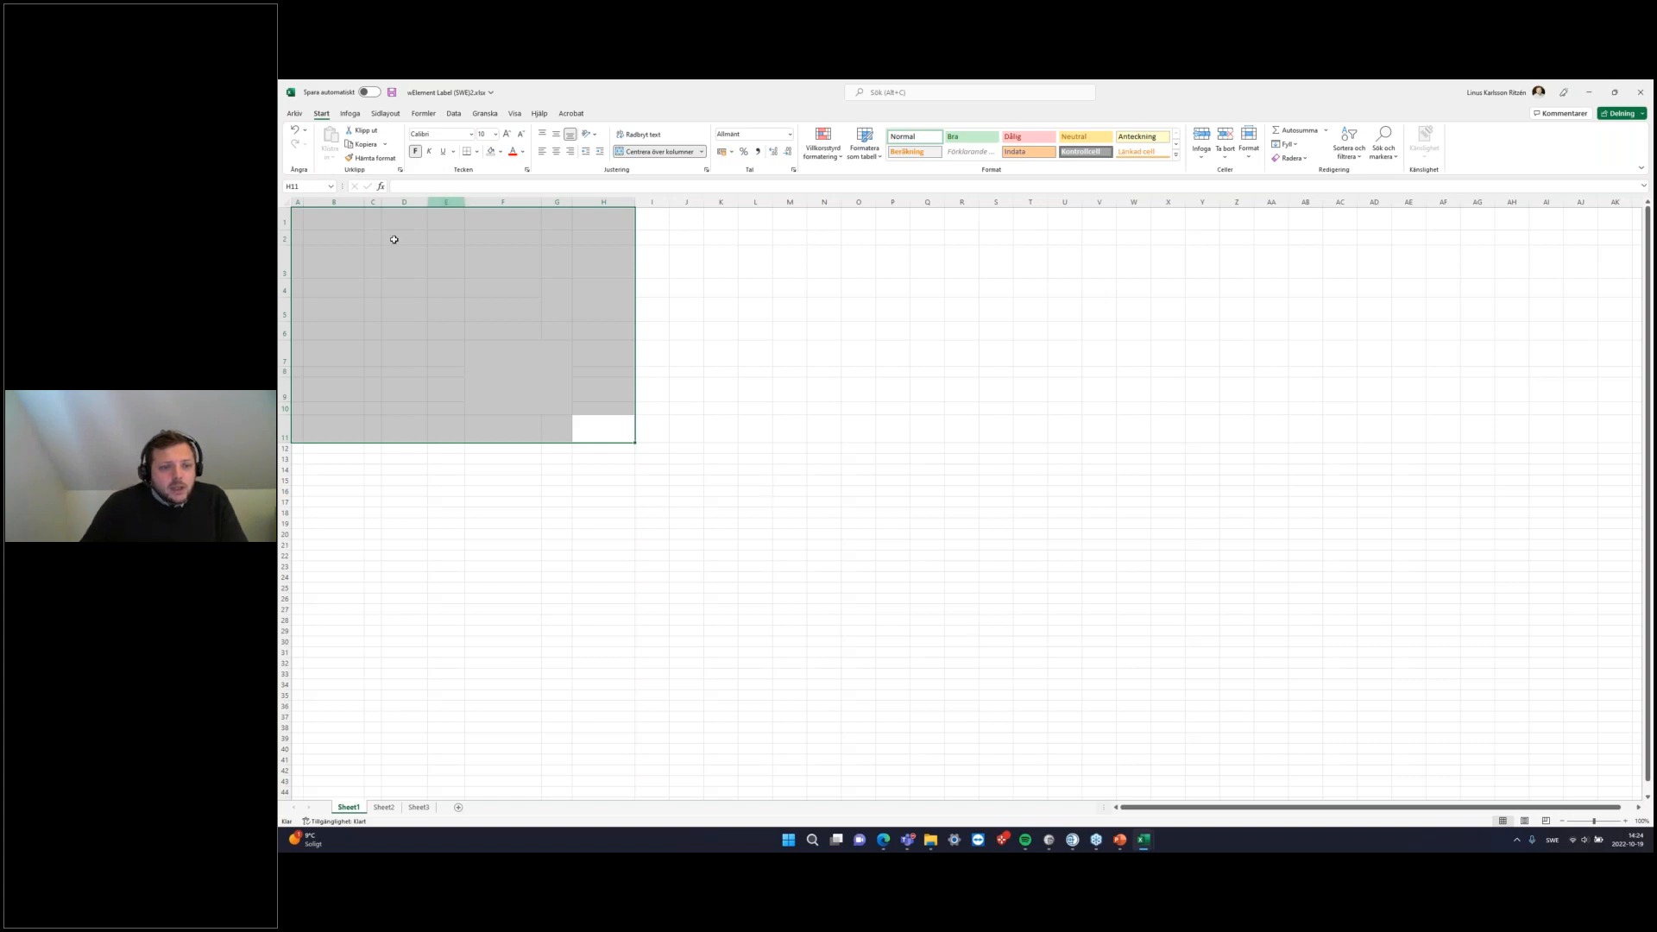
{"action": "left_click", "coordinate": [553, 536]}
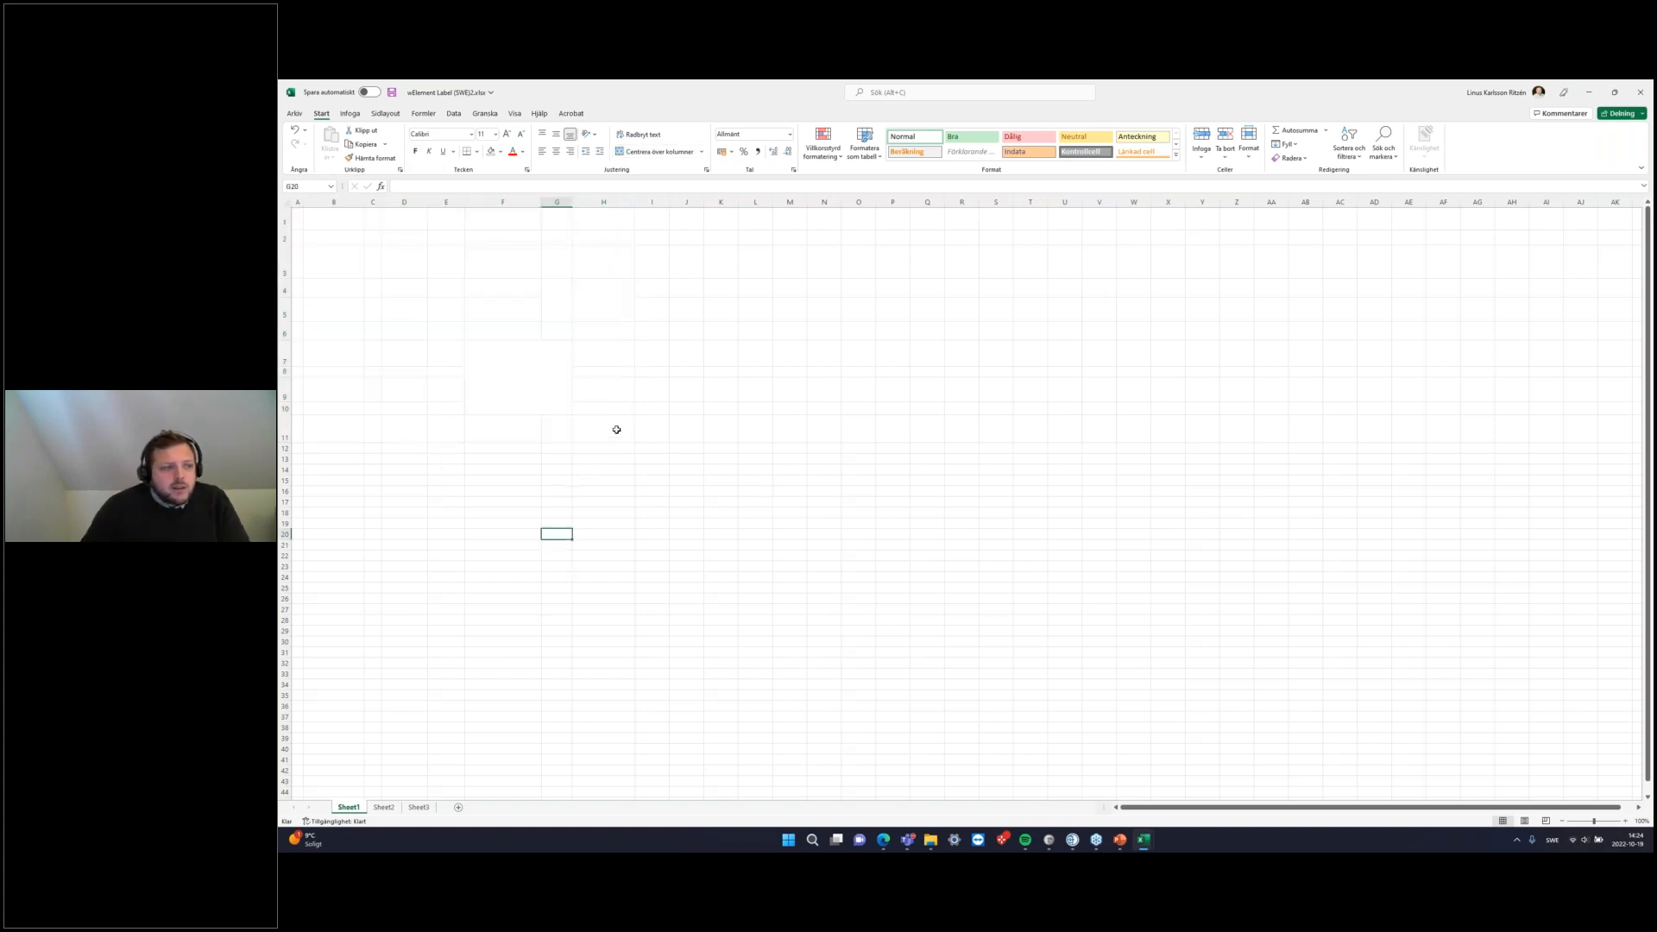
{"action": "left_click", "coordinate": [416, 223]}
{"action": "left_click", "coordinate": [433, 357]}
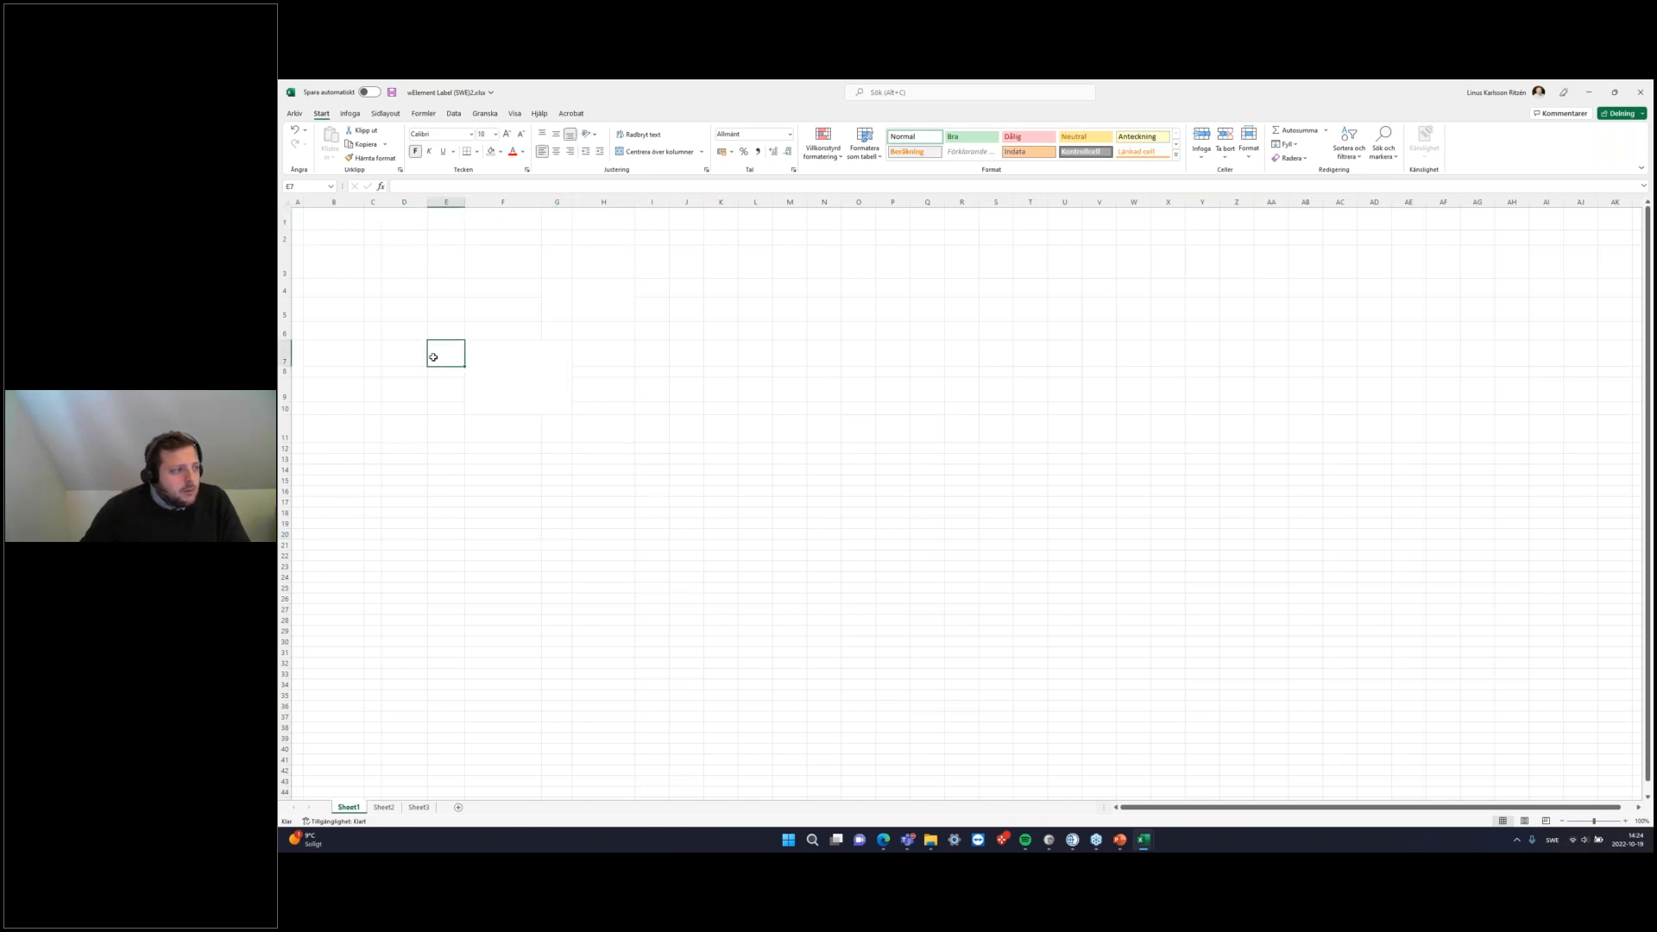
{"action": "left_click", "coordinate": [447, 221]}
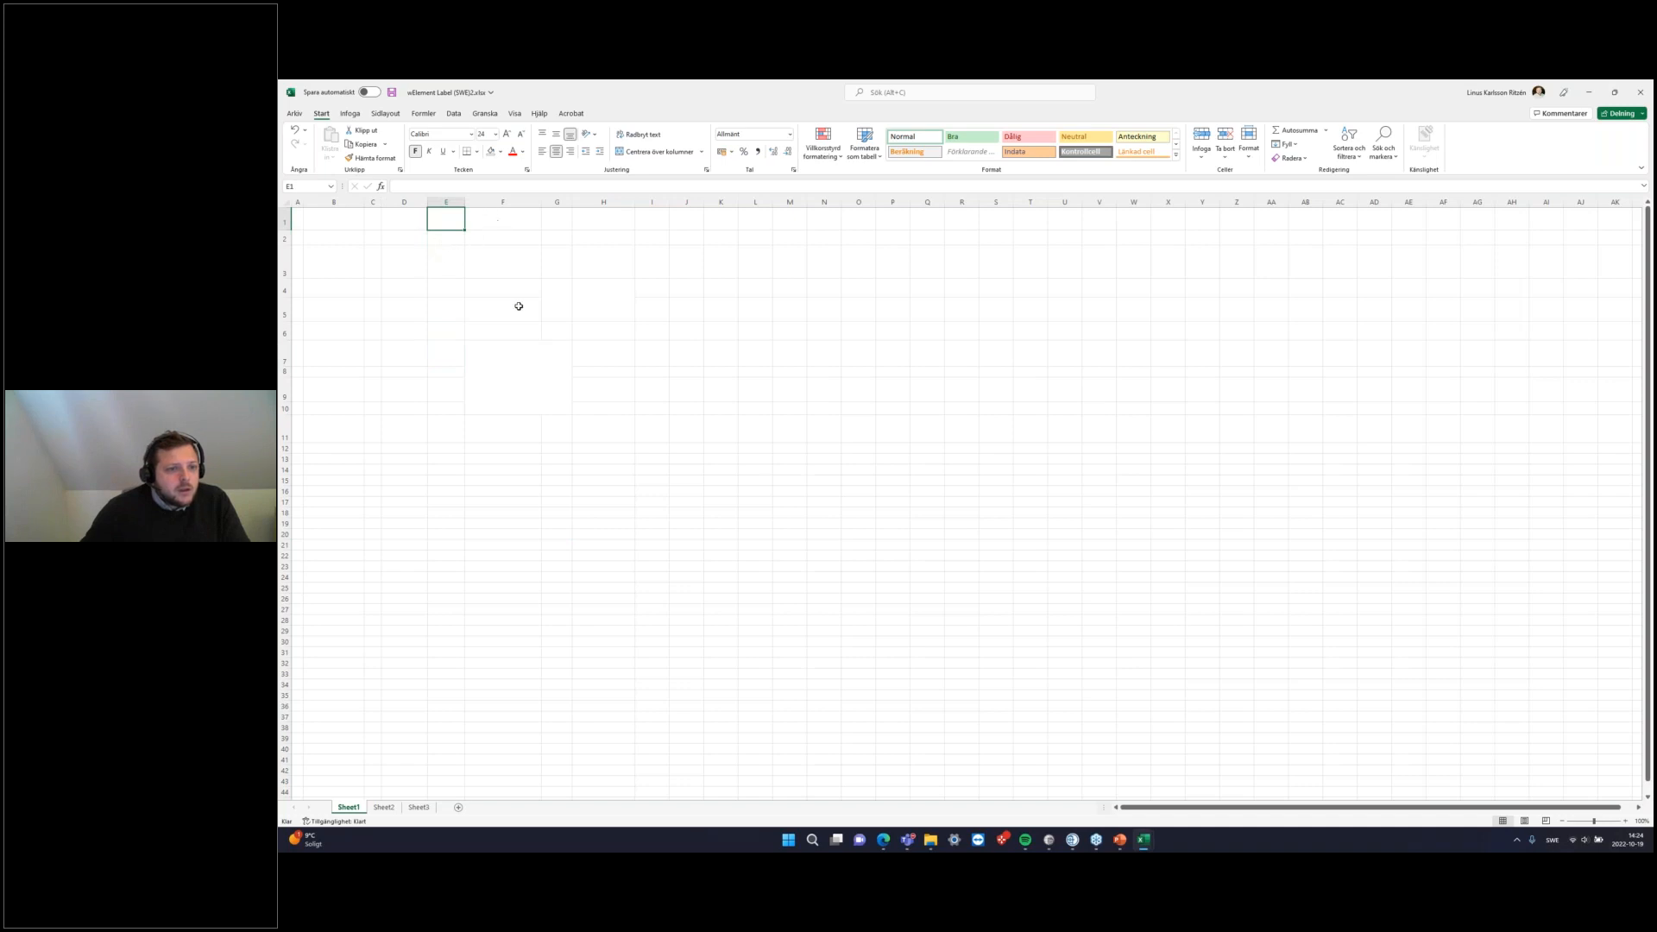
Step: Add a bottom border across cells A1:H1 as the label's header line
{"action": "left_click_drag", "start_coordinate": [300, 220], "coordinate": [622, 220]}
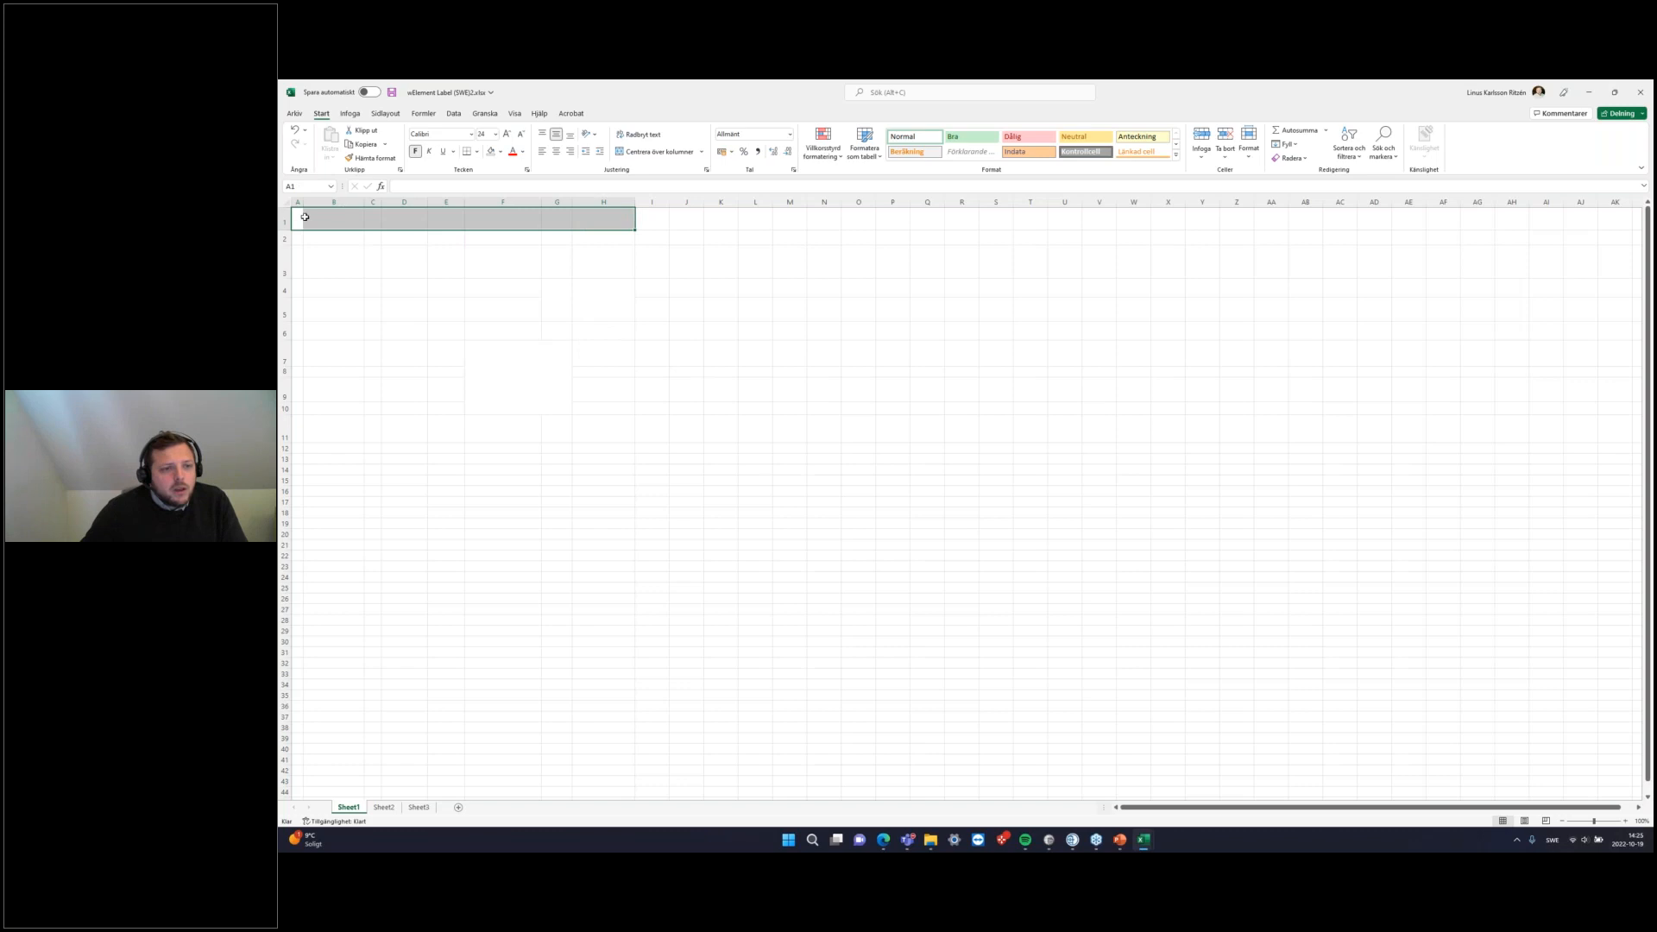
{"action": "left_click", "coordinate": [476, 151]}
{"action": "left_click", "coordinate": [492, 337]}
{"action": "left_click", "coordinate": [345, 259]}
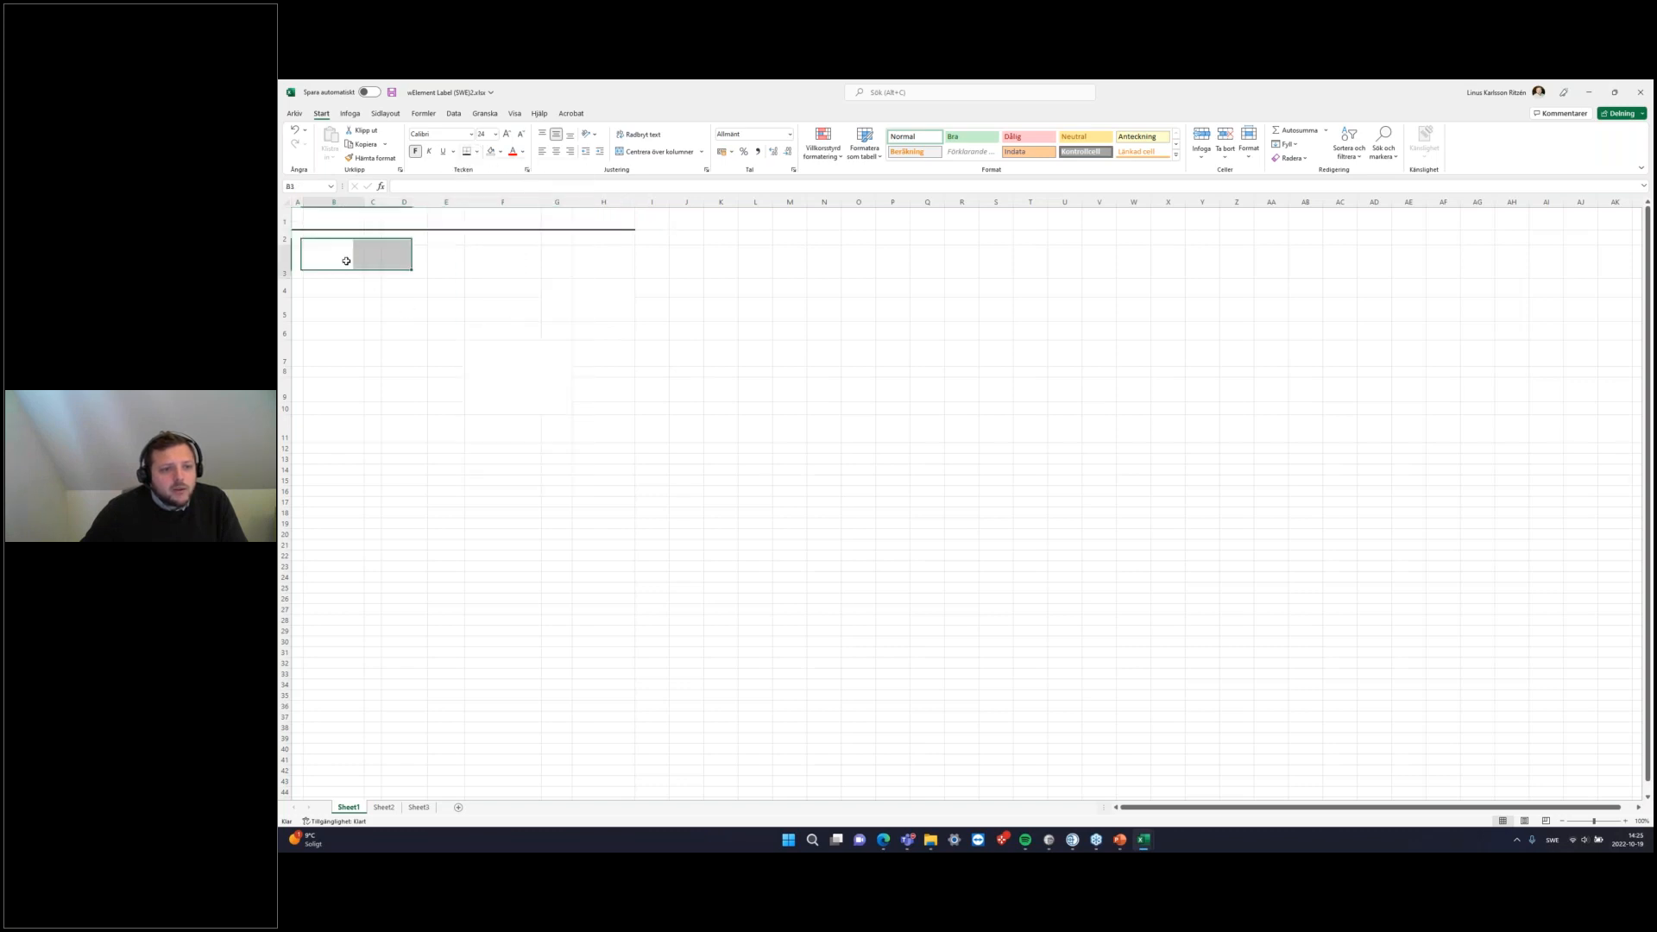
{"action": "left_click_drag", "start_coordinate": [300, 219], "coordinate": [631, 219]}
{"action": "left_click", "coordinate": [598, 353]}
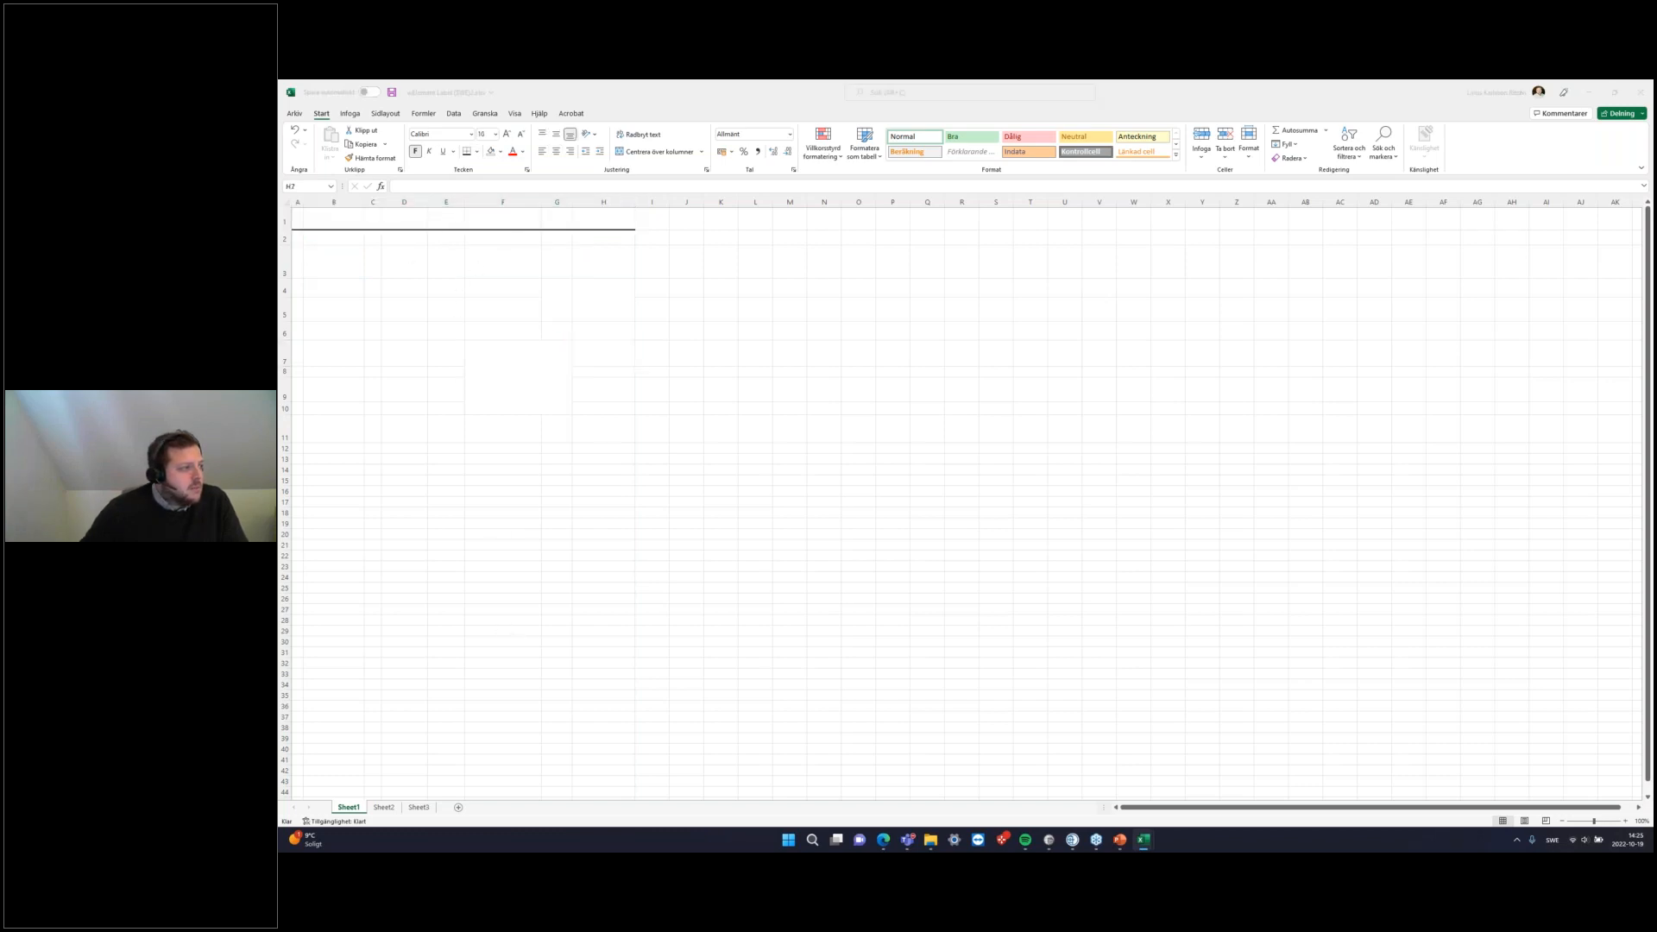
Step: Enter the title Element Label in cell D1 and clear it again
{"action": "left_click", "coordinate": [409, 218]}
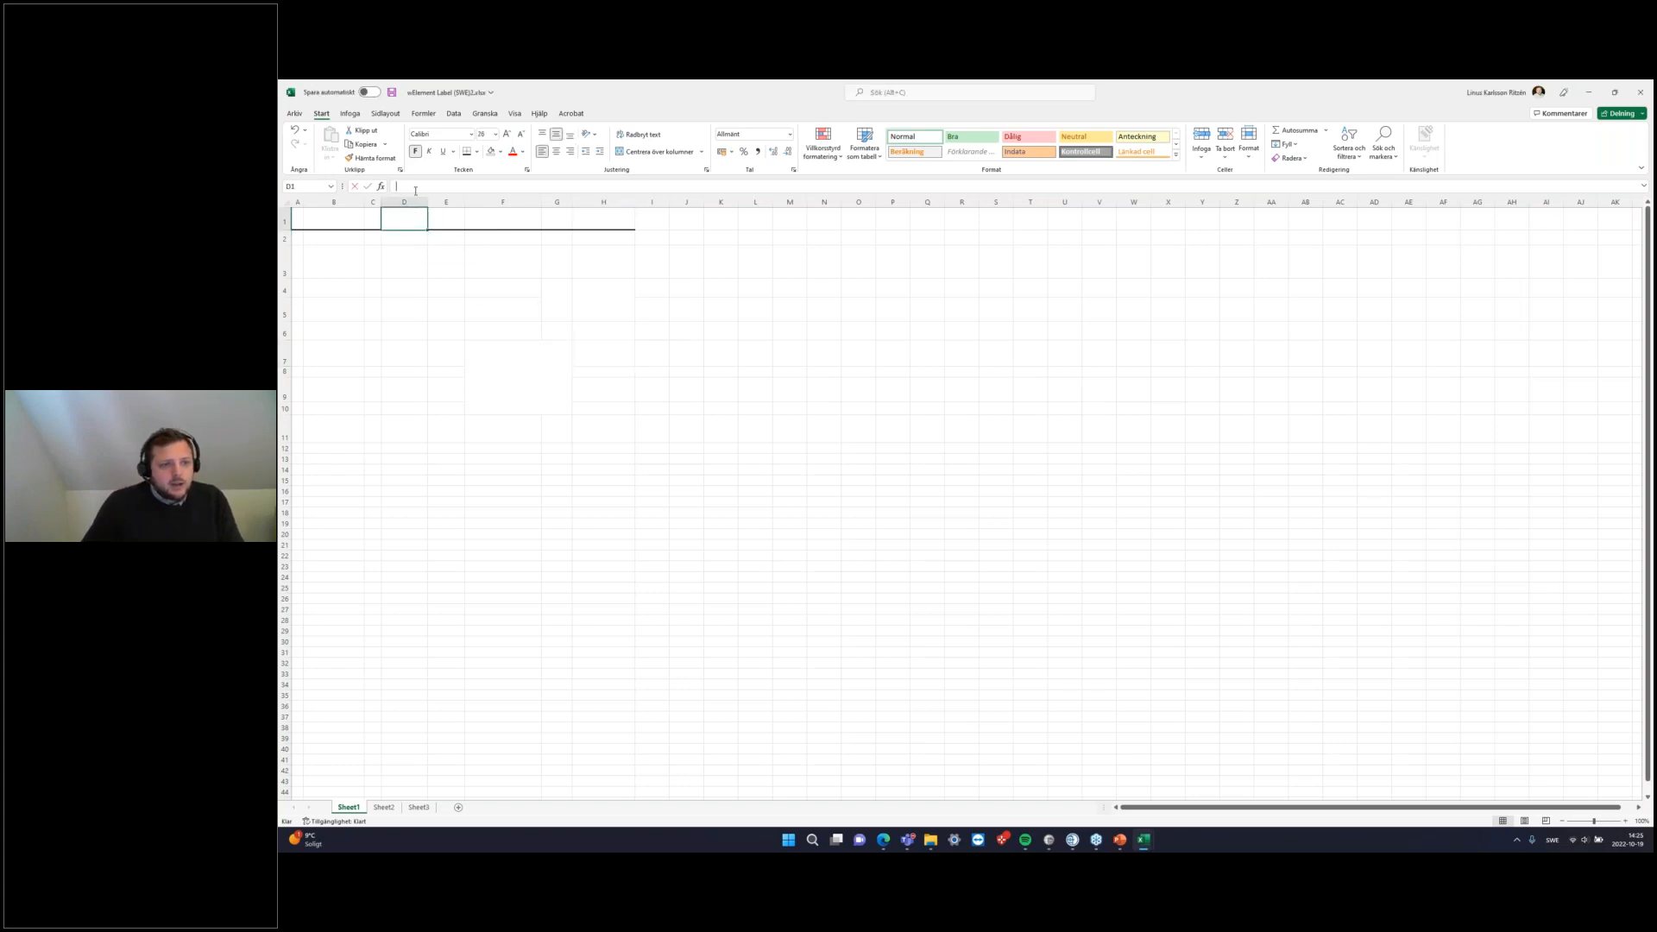
{"action": "left_click", "coordinate": [415, 188]}
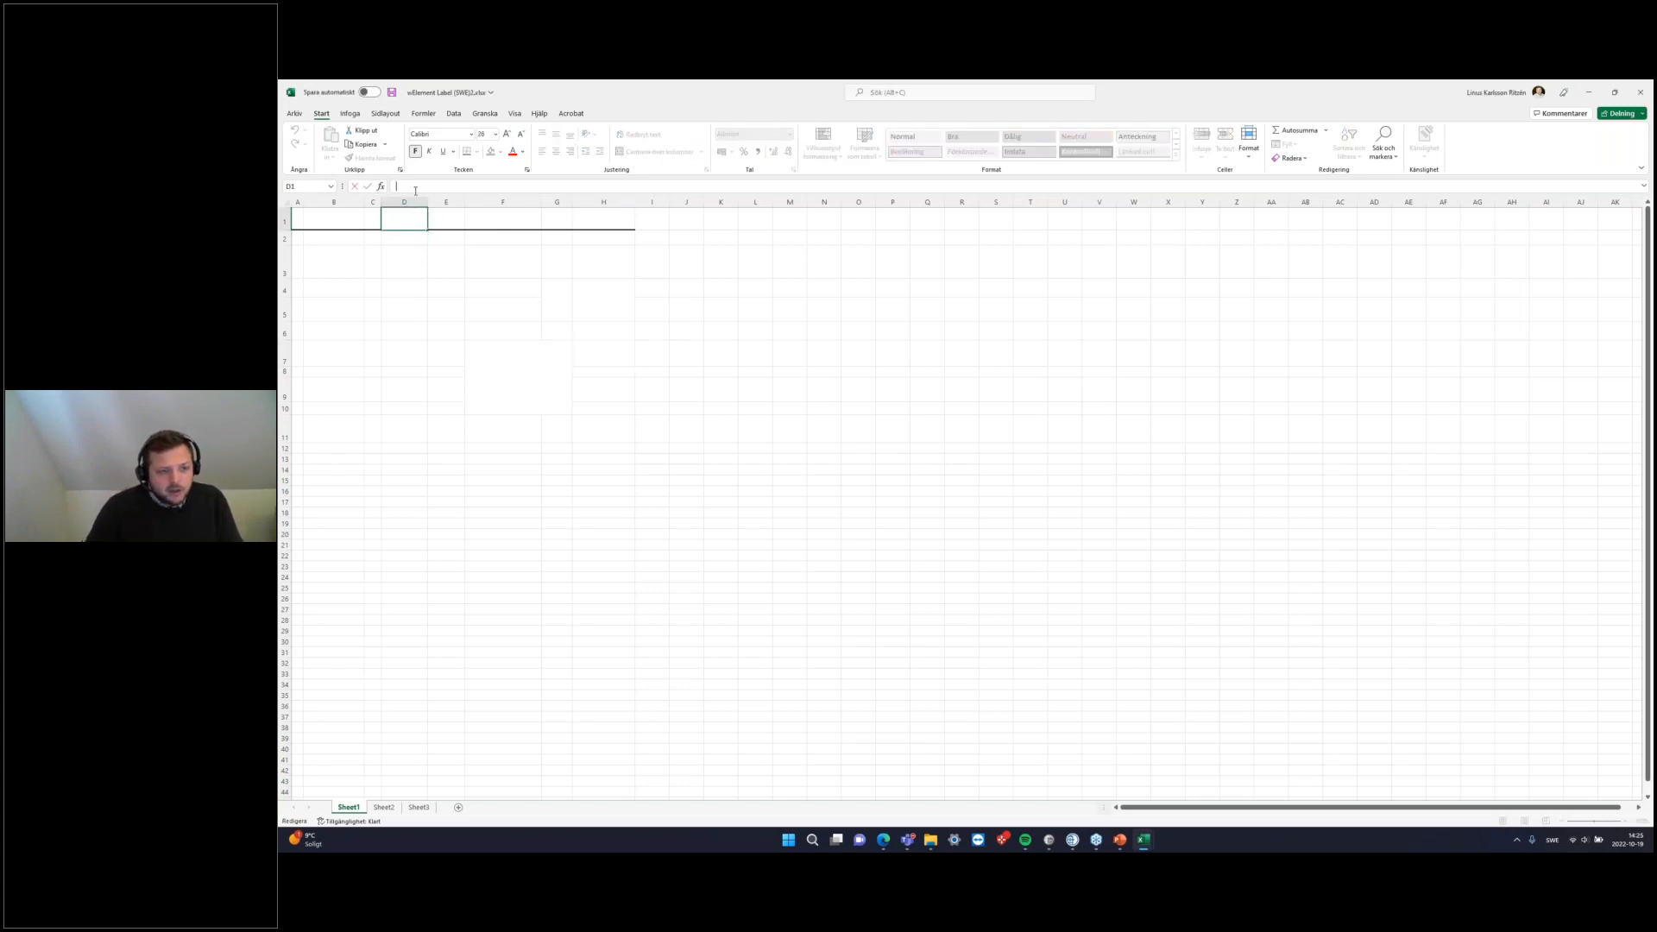
{"action": "type", "text": "Element Label"}
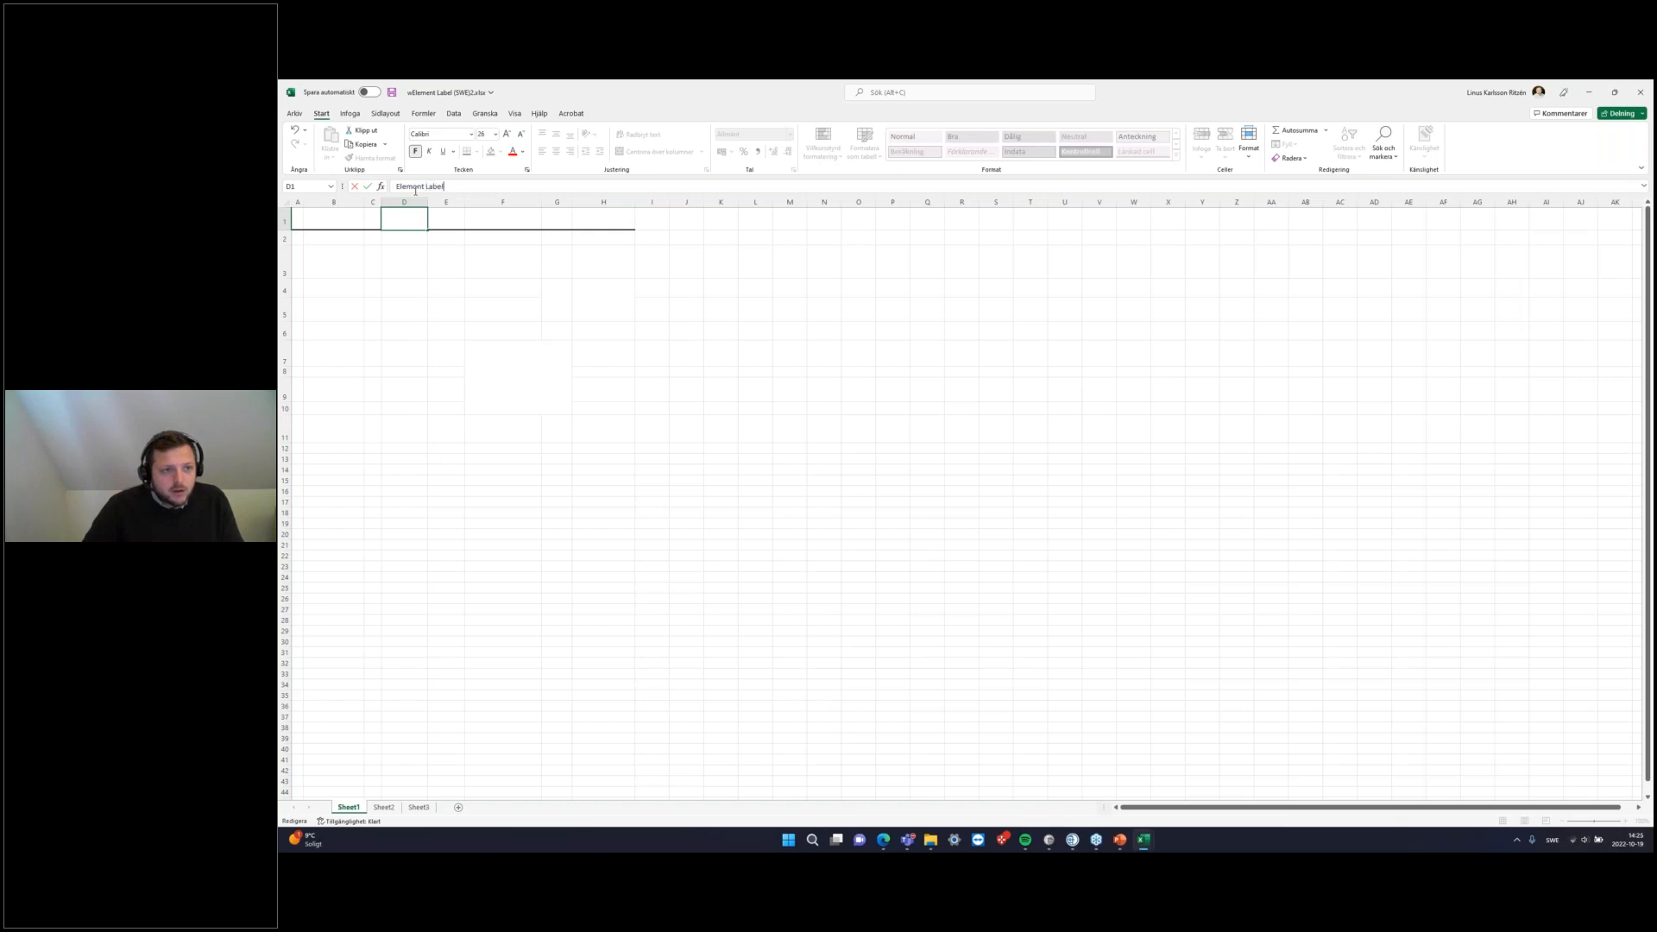
{"action": "key", "text": "Return"}
{"action": "left_click", "coordinate": [477, 239]}
{"action": "left_click", "coordinate": [413, 218]}
{"action": "mouse_move", "coordinate": [445, 187]}
{"action": "left_mouse_down"}
{"action": "mouse_move", "coordinate": [302, 193]}
{"action": "mouse_move", "coordinate": [454, 218]}
{"action": "left_mouse_up"}
{"action": "left_click", "coordinate": [429, 234]}
{"action": "left_click", "coordinate": [385, 218]}
{"action": "key", "text": "BackSpace"}
Step: Merge and centre cells C1:E1 and try entering title text there with different colour settings
{"action": "left_click", "coordinate": [377, 252]}
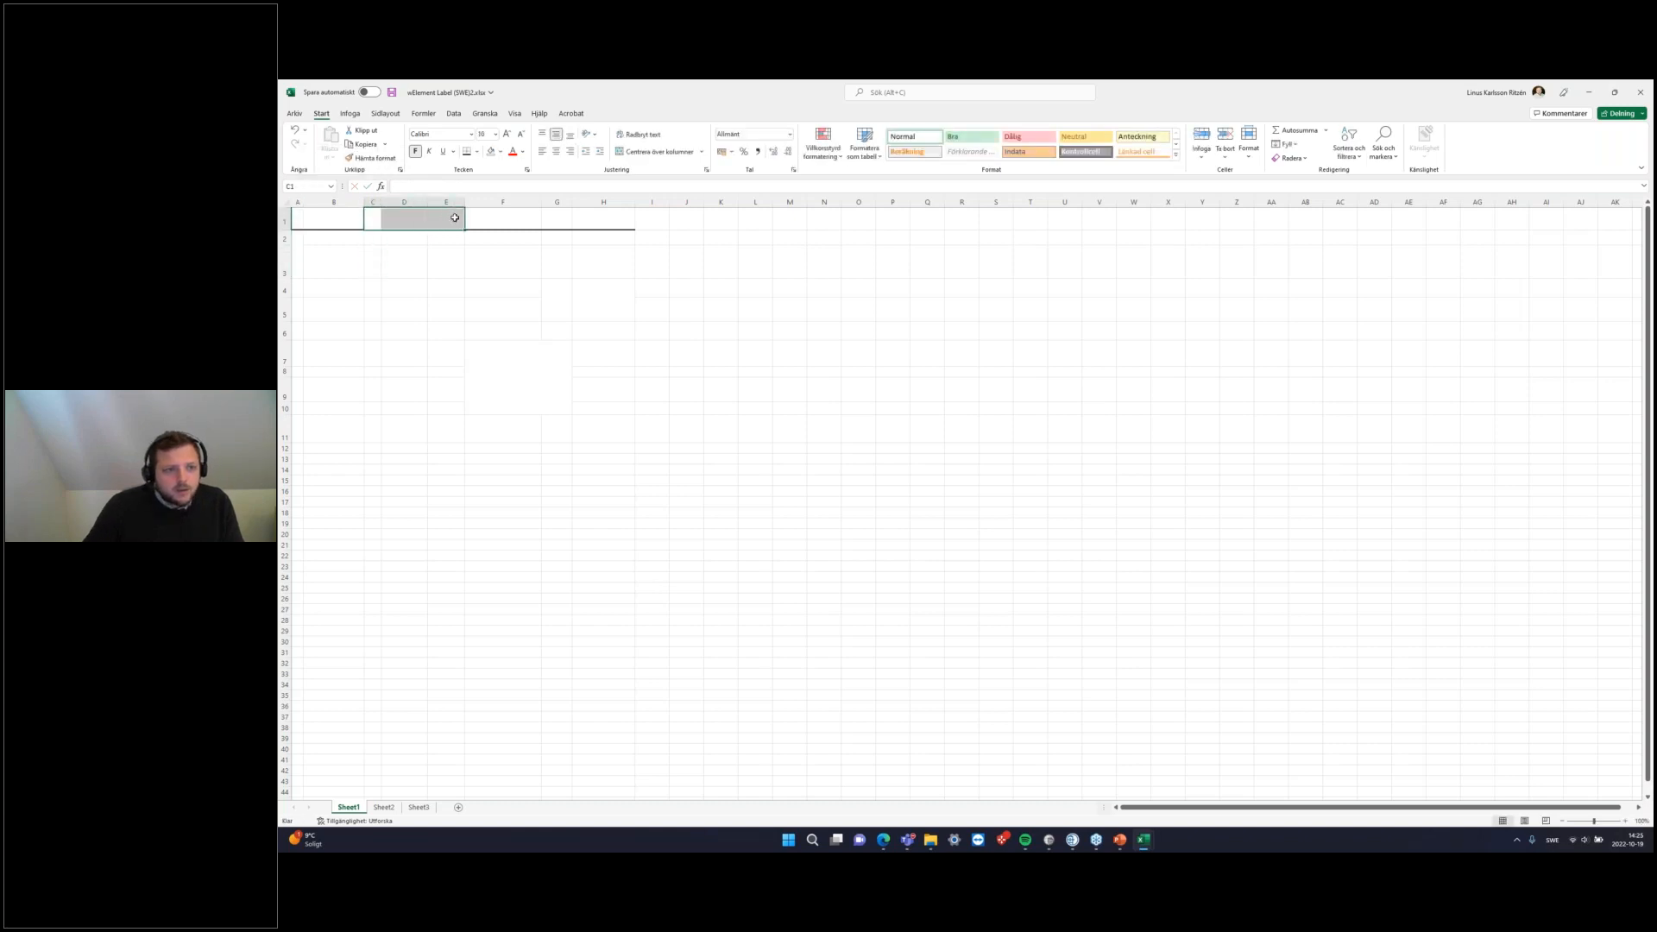
{"action": "left_click", "coordinate": [656, 151]}
{"action": "type", "text": "Elemen"}
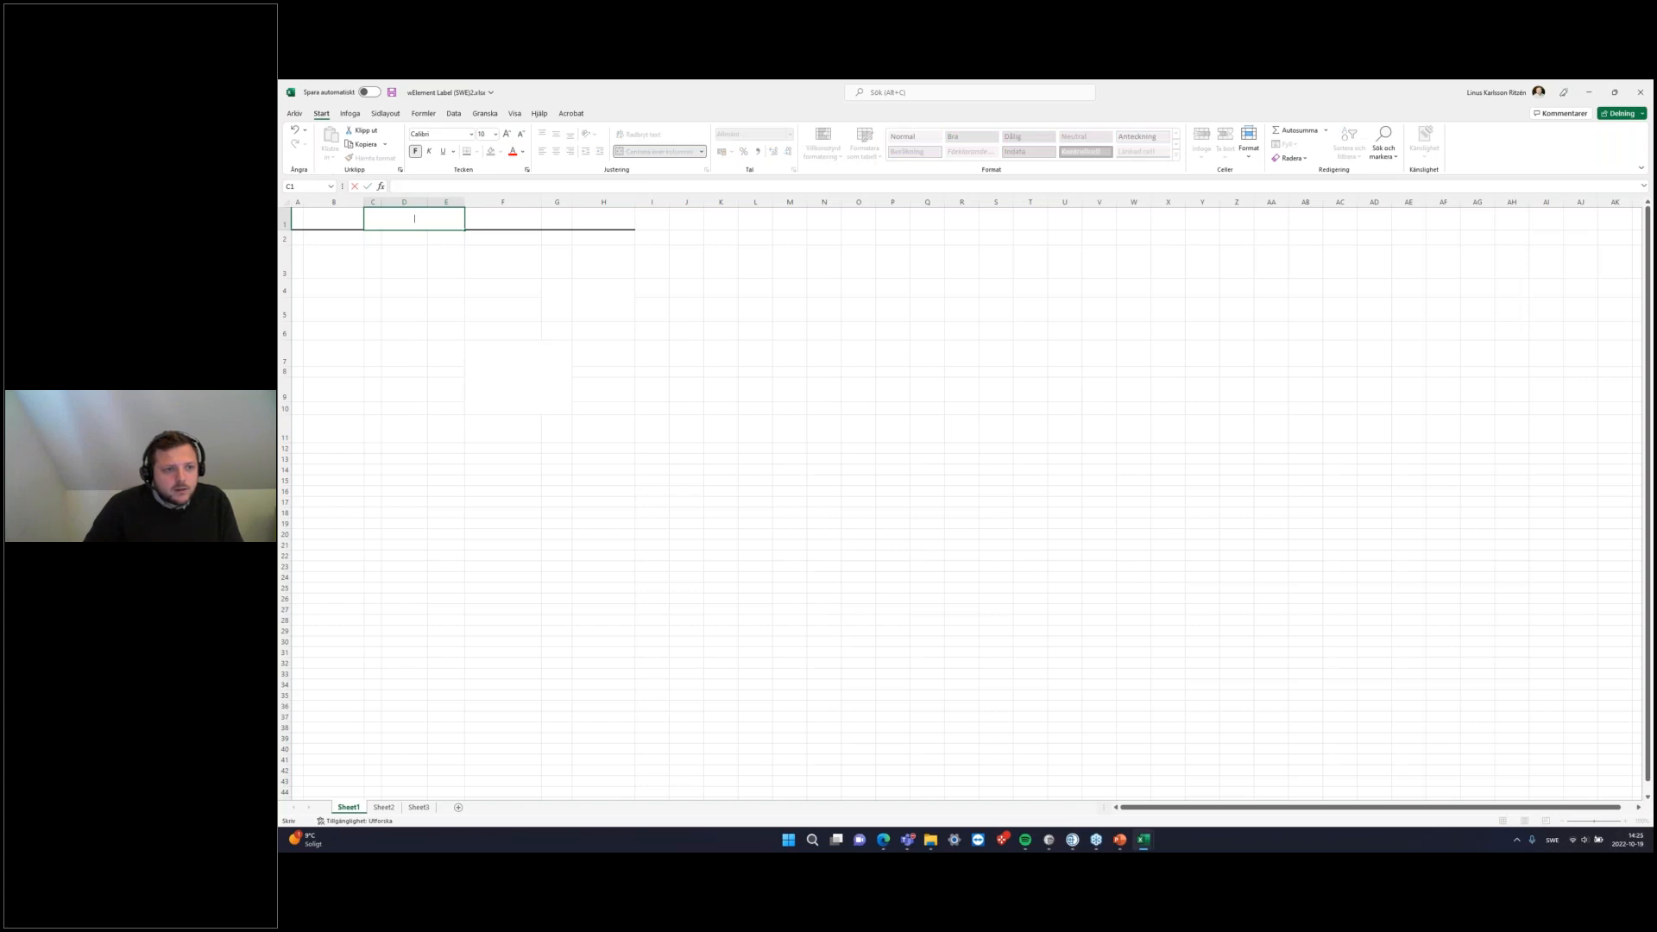
{"action": "left_click", "coordinate": [403, 352]}
{"action": "left_click", "coordinate": [501, 152]}
{"action": "left_click", "coordinate": [502, 152]}
{"action": "left_click", "coordinate": [501, 152]}
{"action": "left_click", "coordinate": [408, 221]}
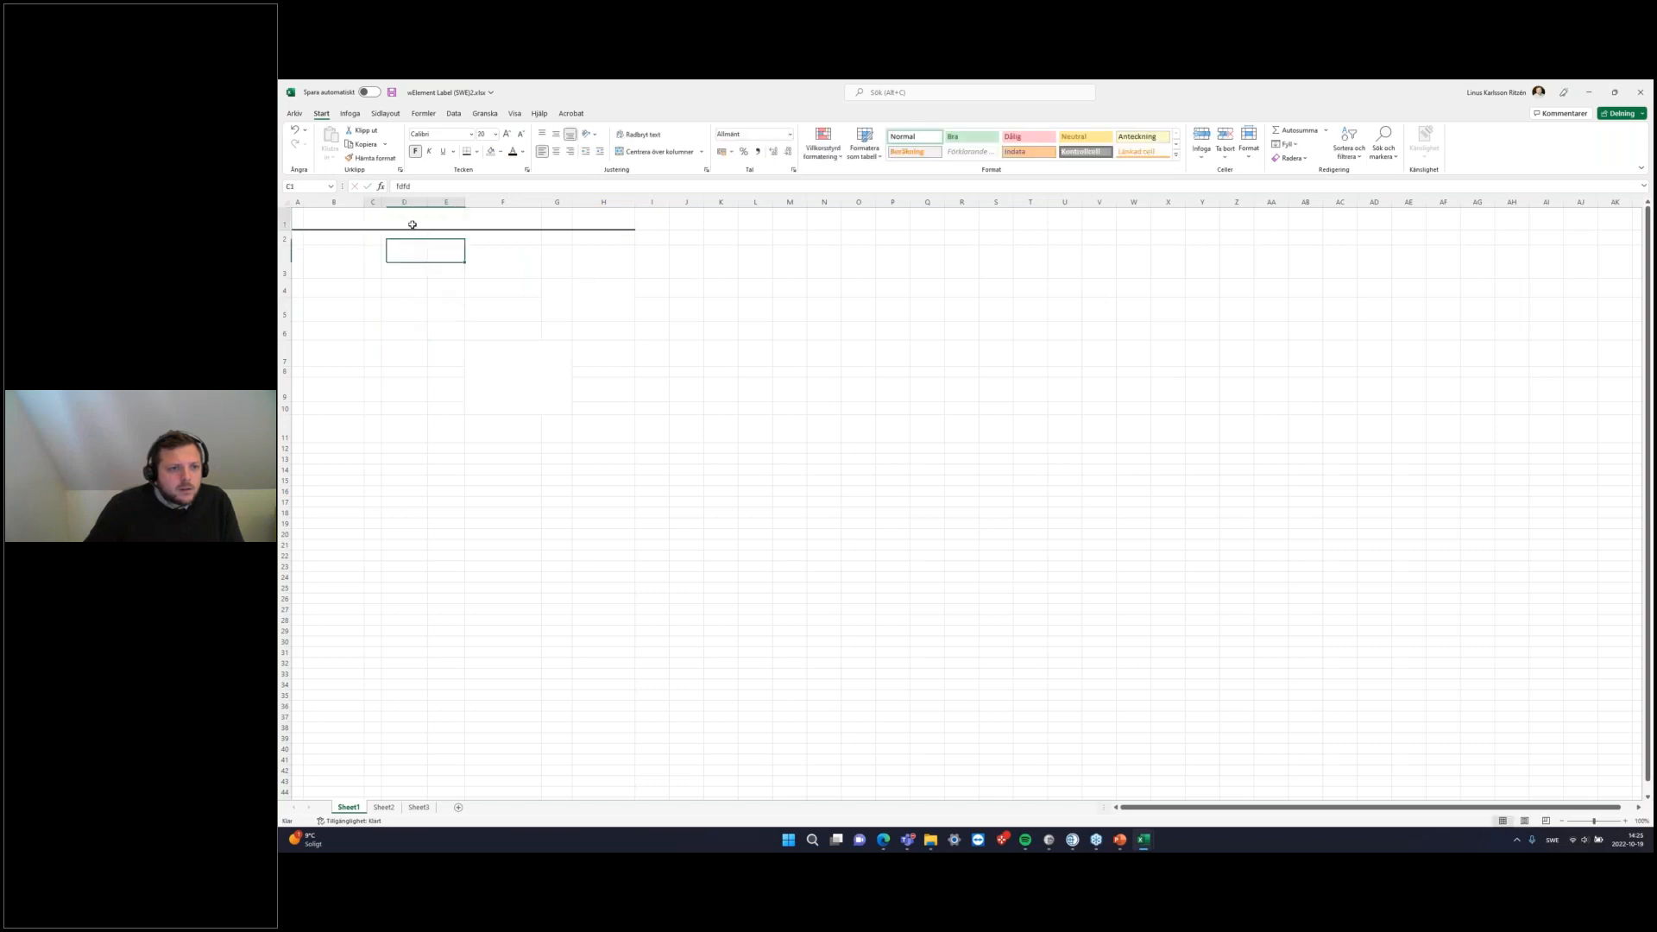
Step: Close the label workbook without saving and reopen wElement Label (SWE)2.xlsx from the templates_reports folder
{"action": "left_click", "coordinate": [1639, 92]}
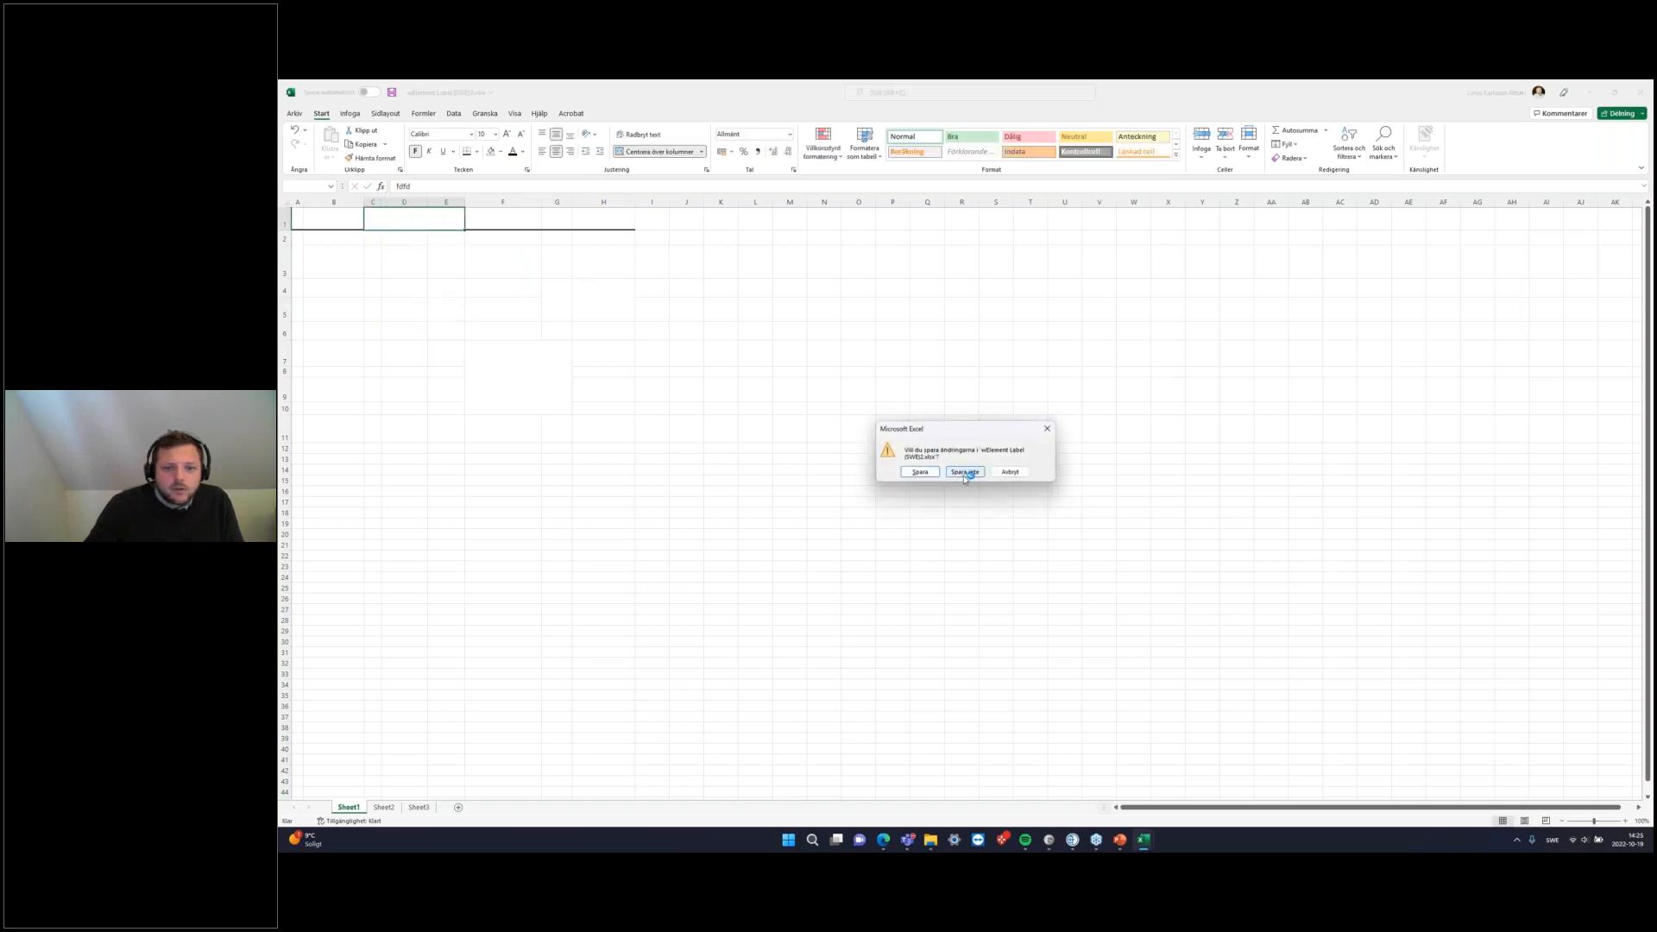
{"action": "left_click", "coordinate": [962, 470]}
{"action": "left_click", "coordinate": [539, 742]}
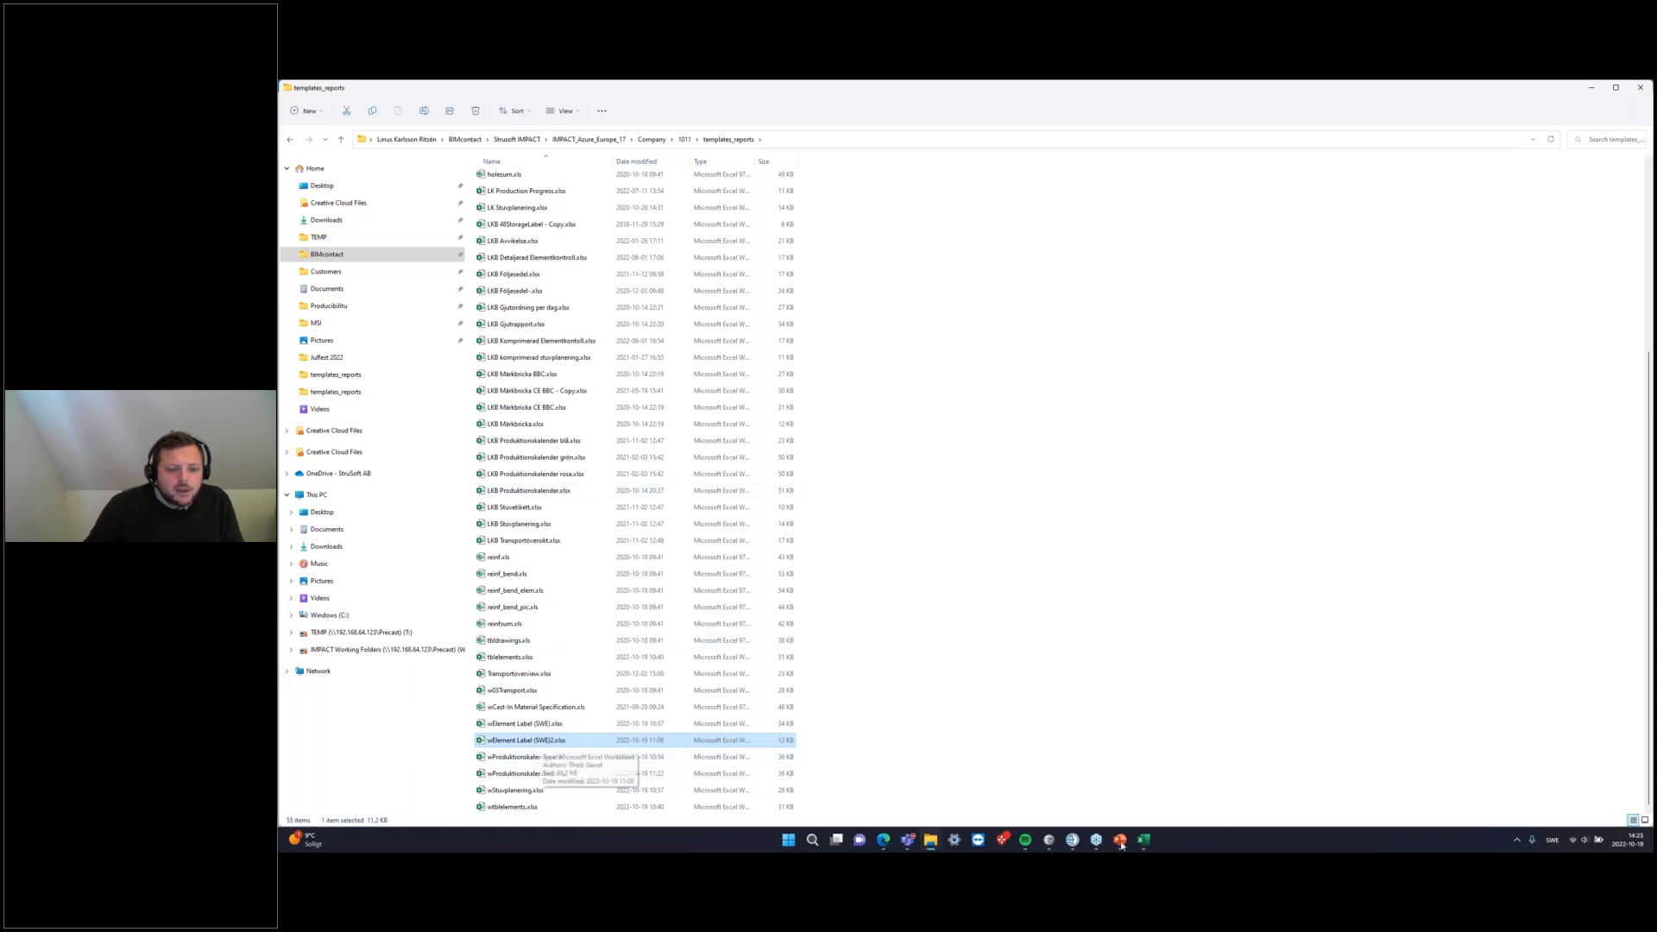
{"action": "mouse_move", "coordinate": [1144, 839]}
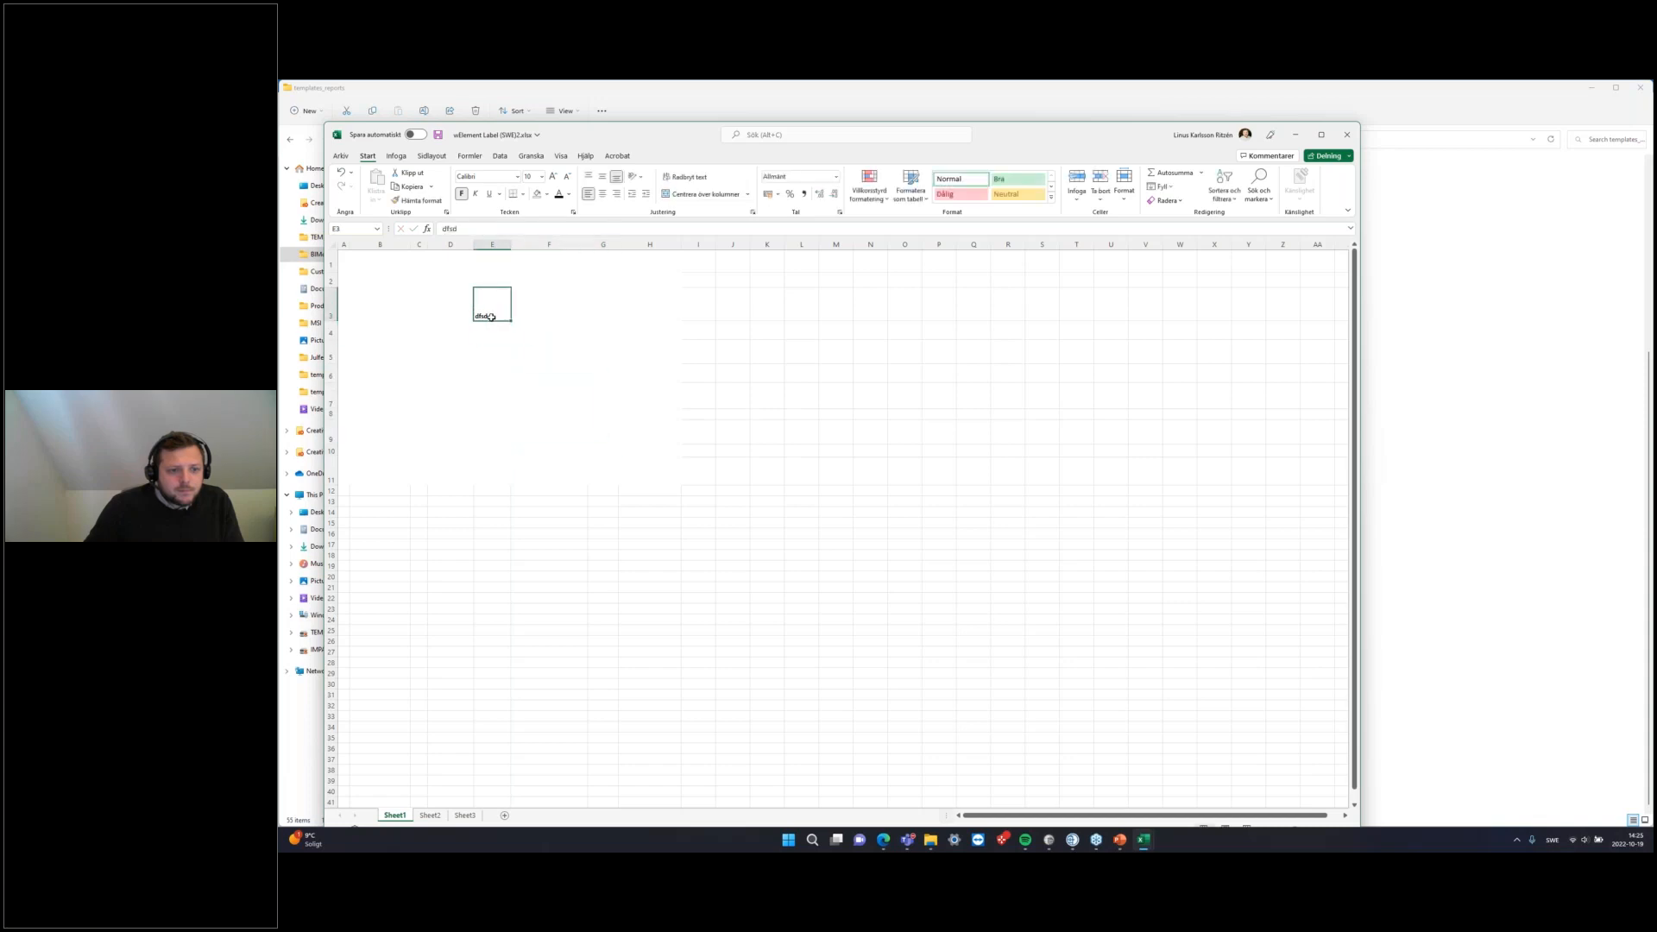
{"action": "left_click", "coordinate": [440, 261]}
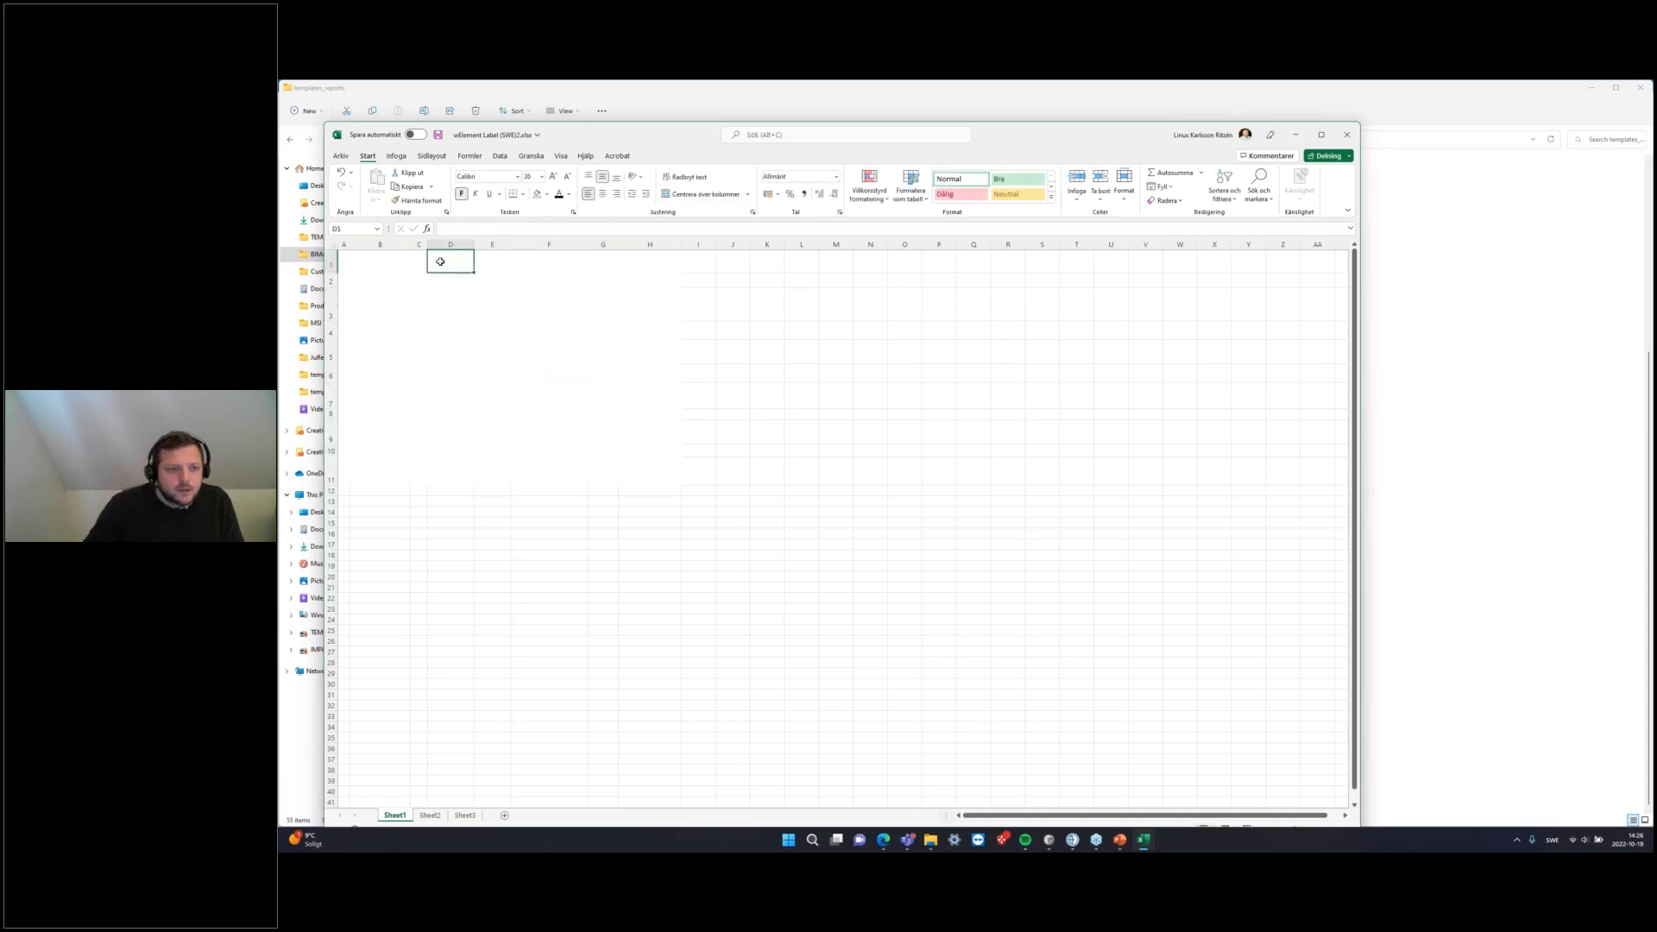
{"action": "type", "text": "Element"}
{"action": "key", "text": "BackSpace"}
{"action": "key", "text": "BackSpace"}
{"action": "key", "text": "BackSpace"}
{"action": "key", "text": "BackSpace"}
{"action": "key", "text": "BackSpace"}
{"action": "key", "text": "BackSpace"}
{"action": "key", "text": "BackSpace"}
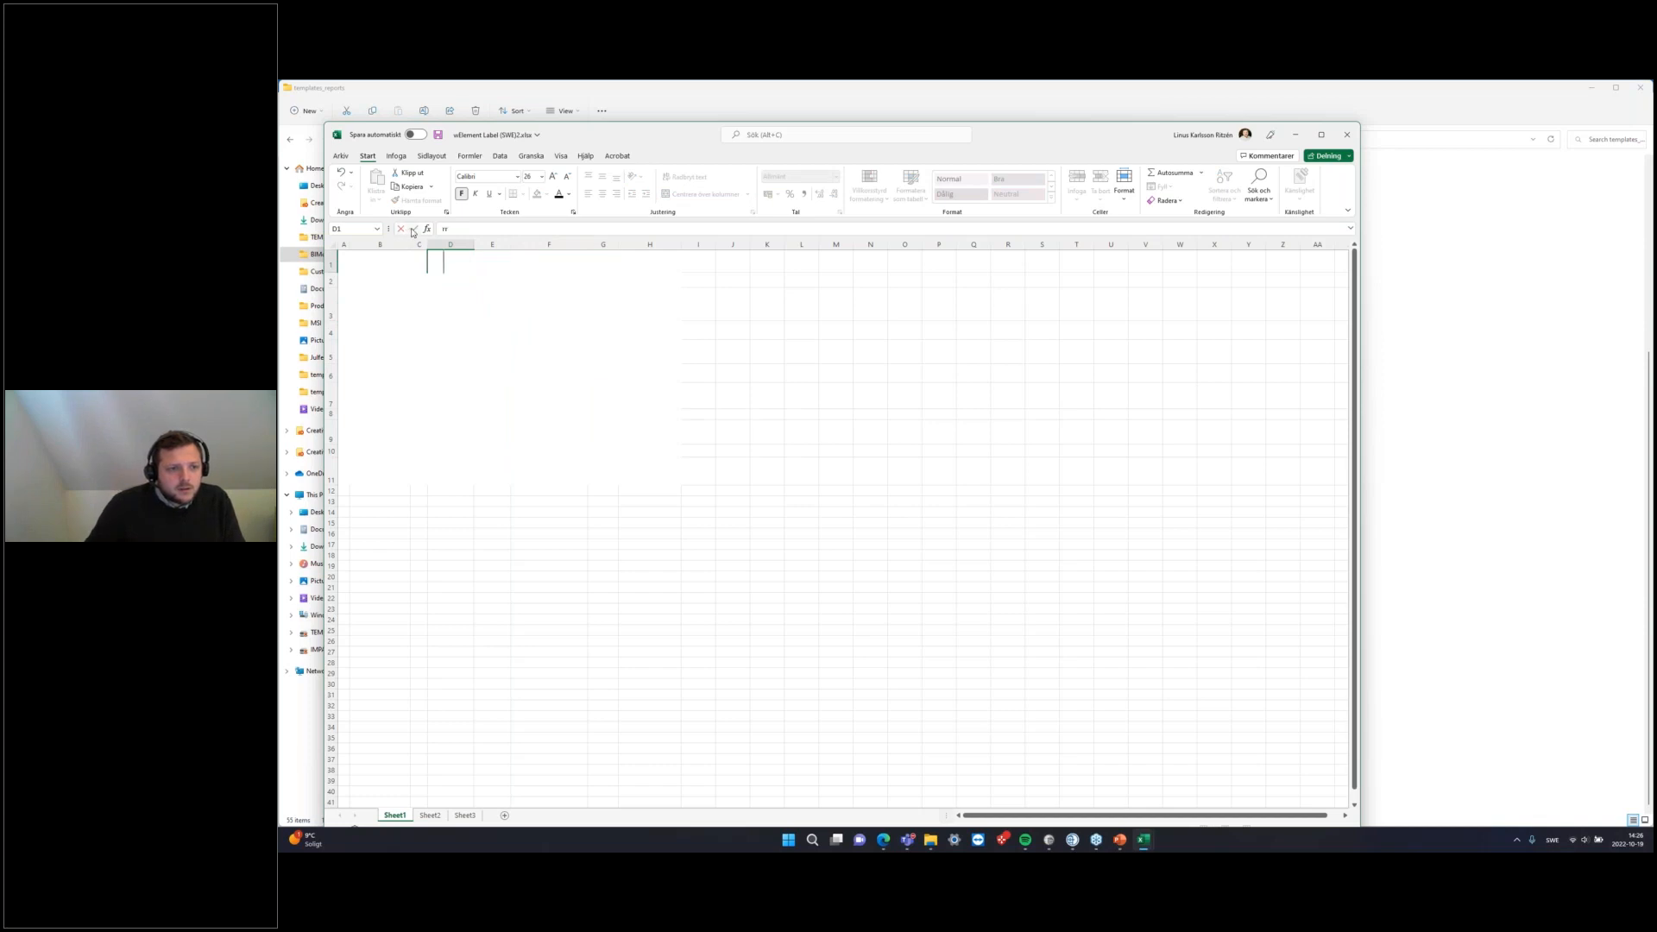
{"action": "left_click", "coordinate": [413, 229]}
{"action": "left_click", "coordinate": [444, 354]}
{"action": "left_click", "coordinate": [450, 266]}
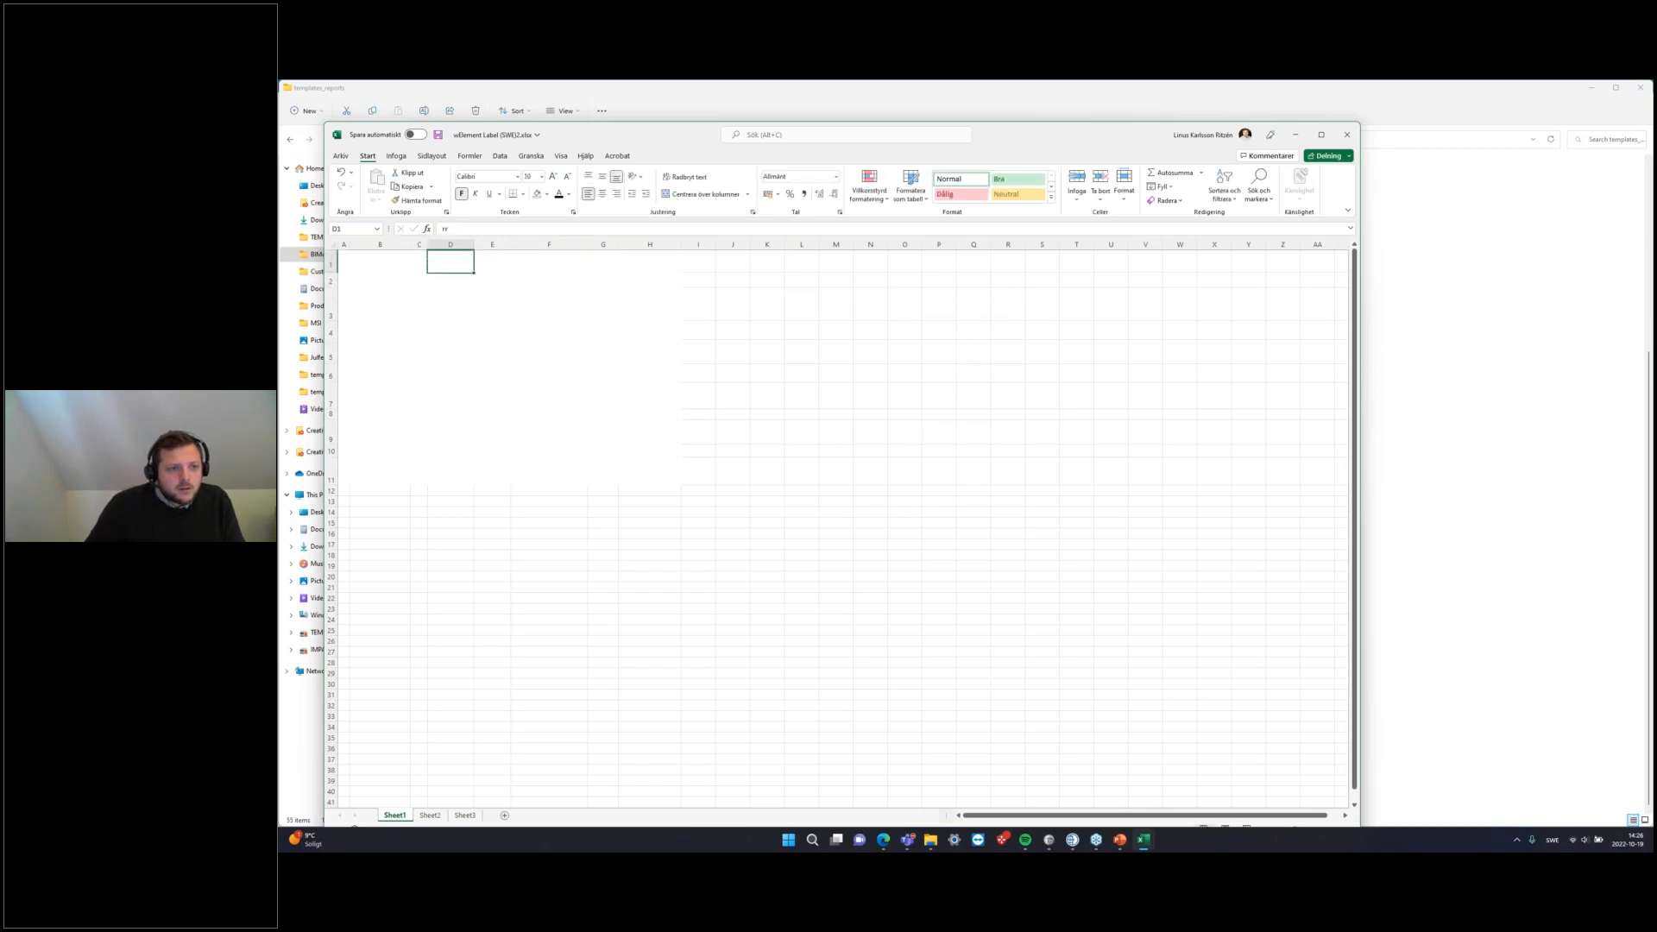
{"action": "key", "text": "Delete"}
{"action": "left_click_drag", "start_coordinate": [536, 372], "coordinate": [528, 354]}
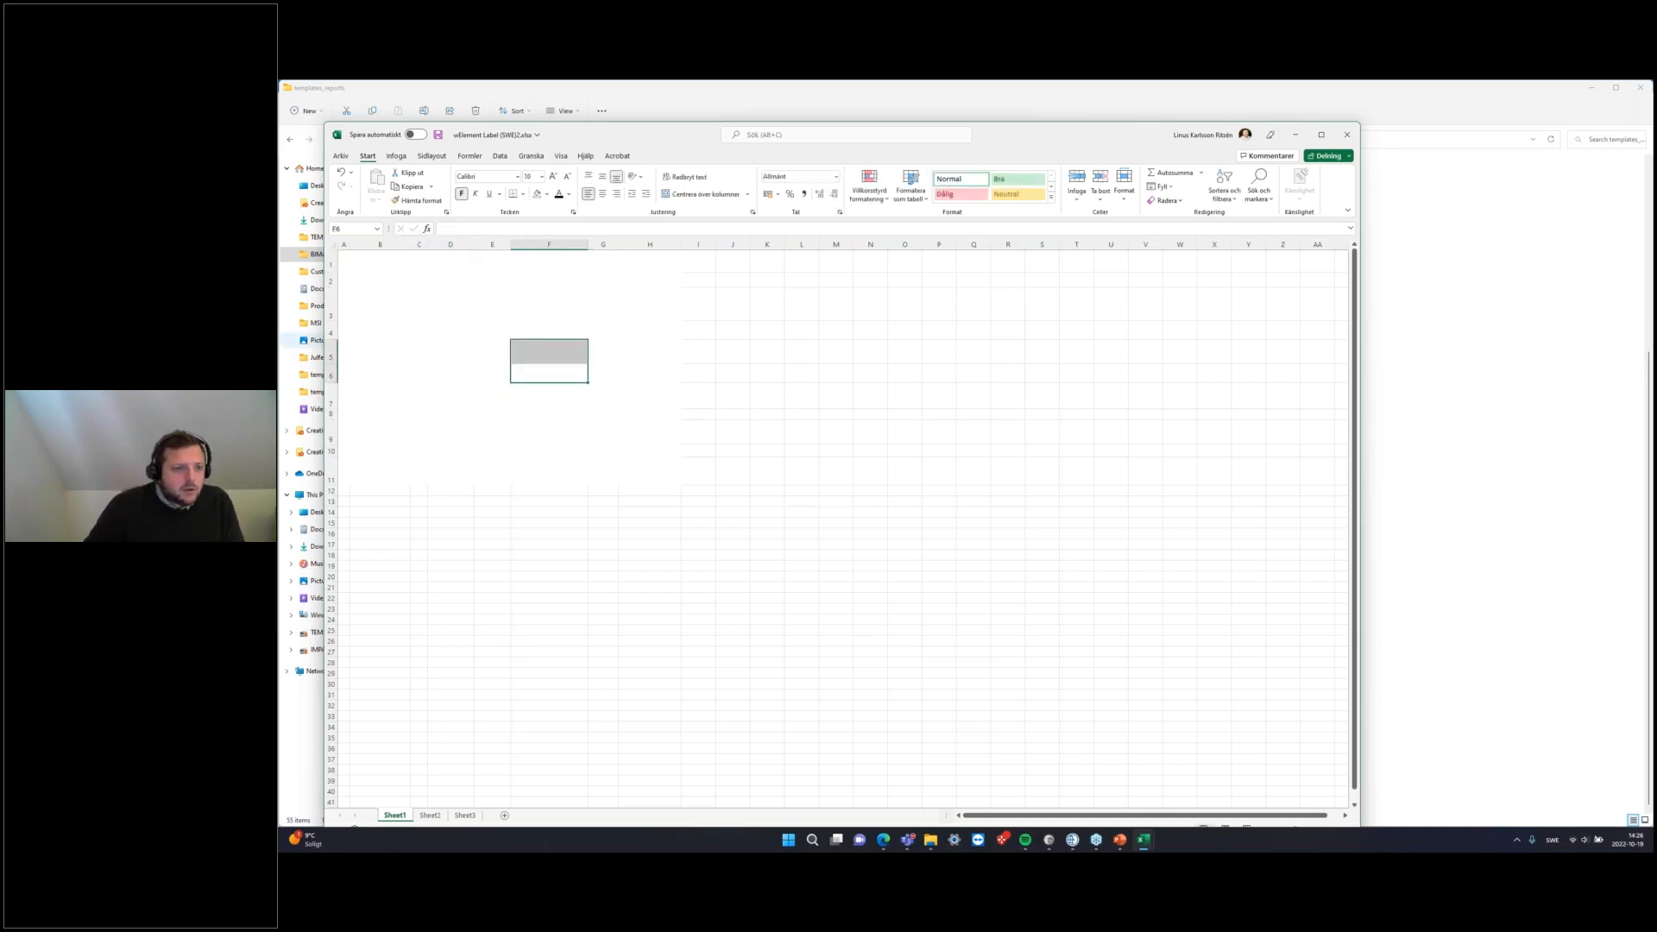
{"action": "left_click", "coordinate": [450, 352]}
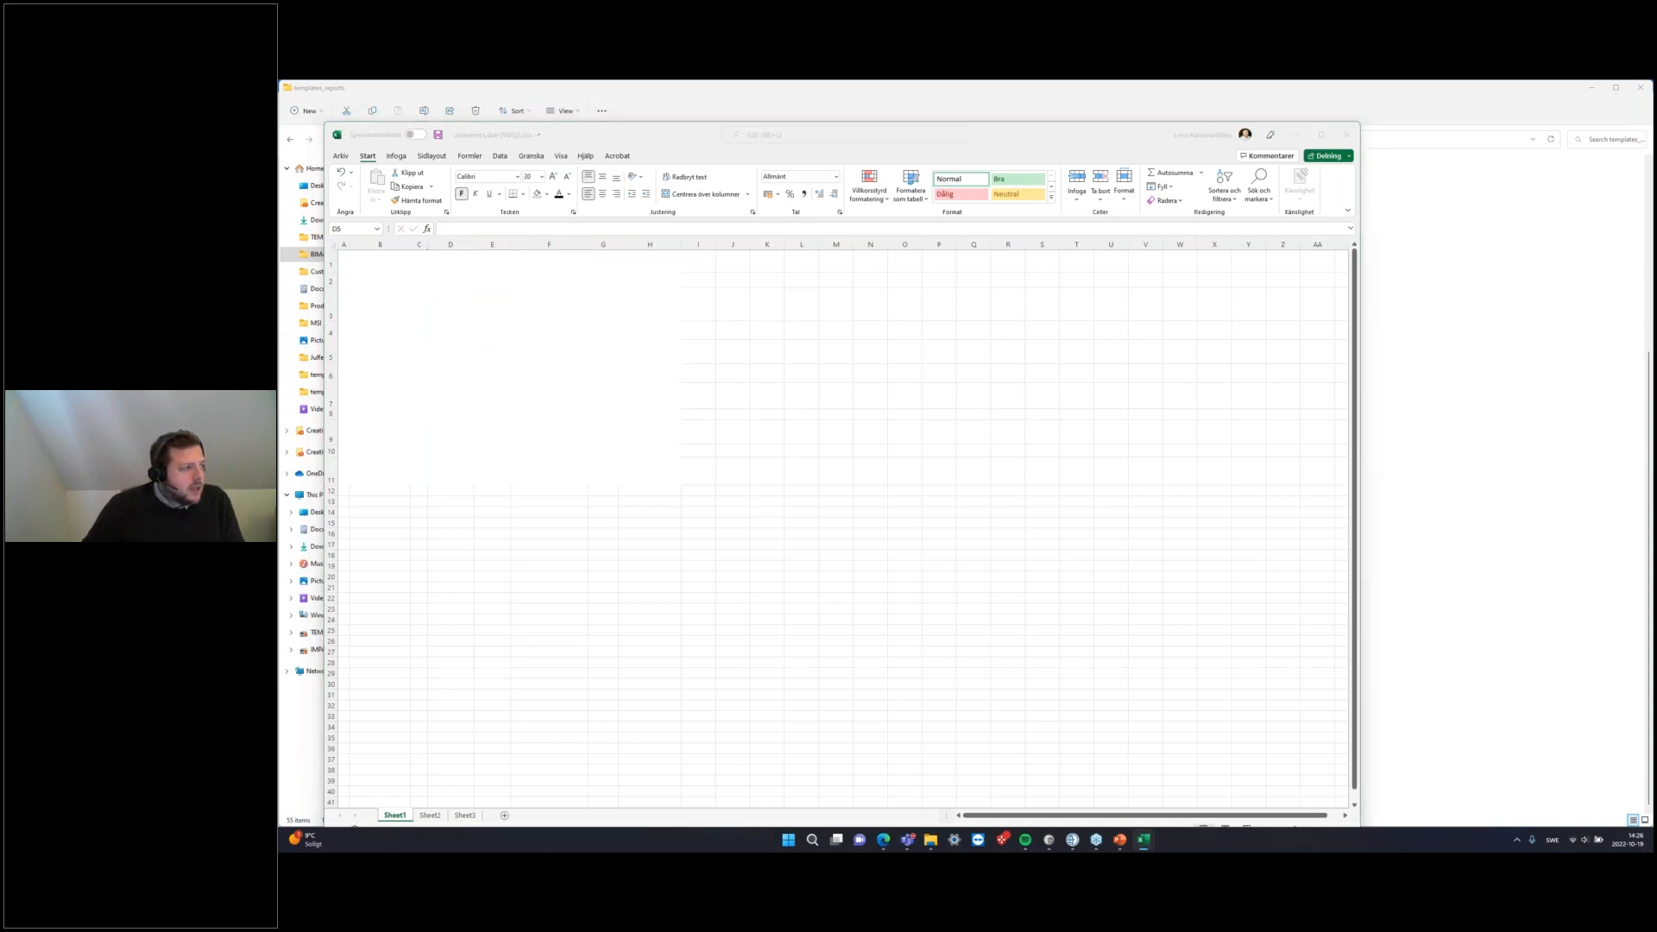
Step: Remove the fill colour from cells A1:I11
{"action": "left_click_drag", "start_coordinate": [343, 265], "coordinate": [695, 477]}
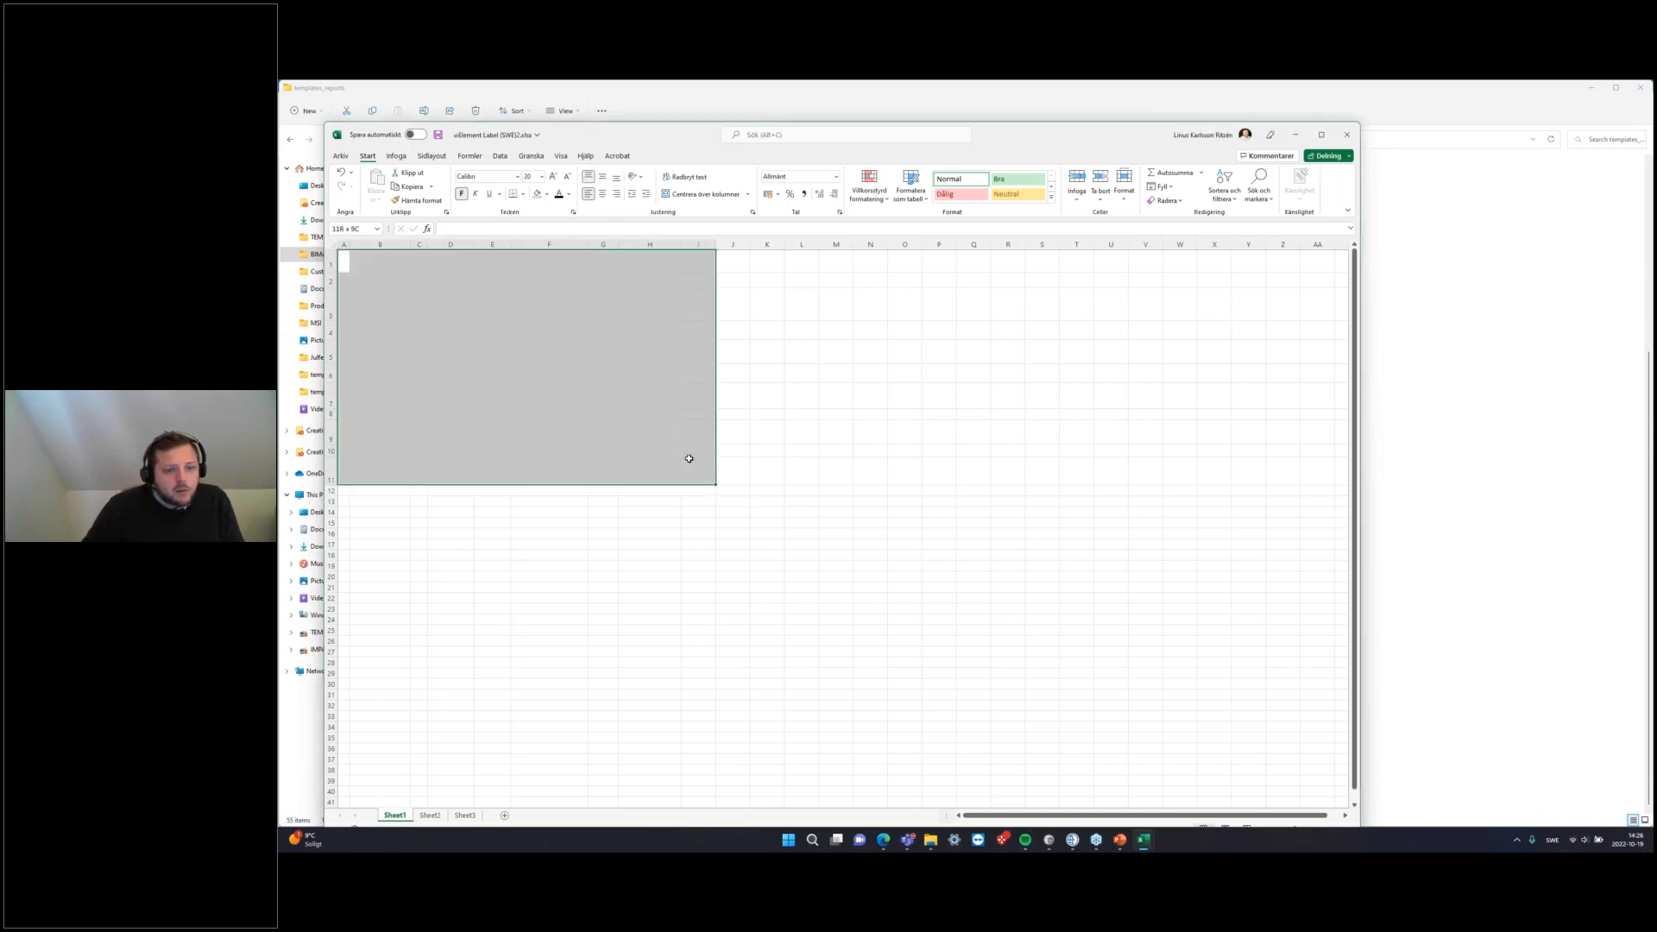
{"action": "left_click", "coordinate": [706, 194]}
{"action": "left_click", "coordinate": [547, 197]}
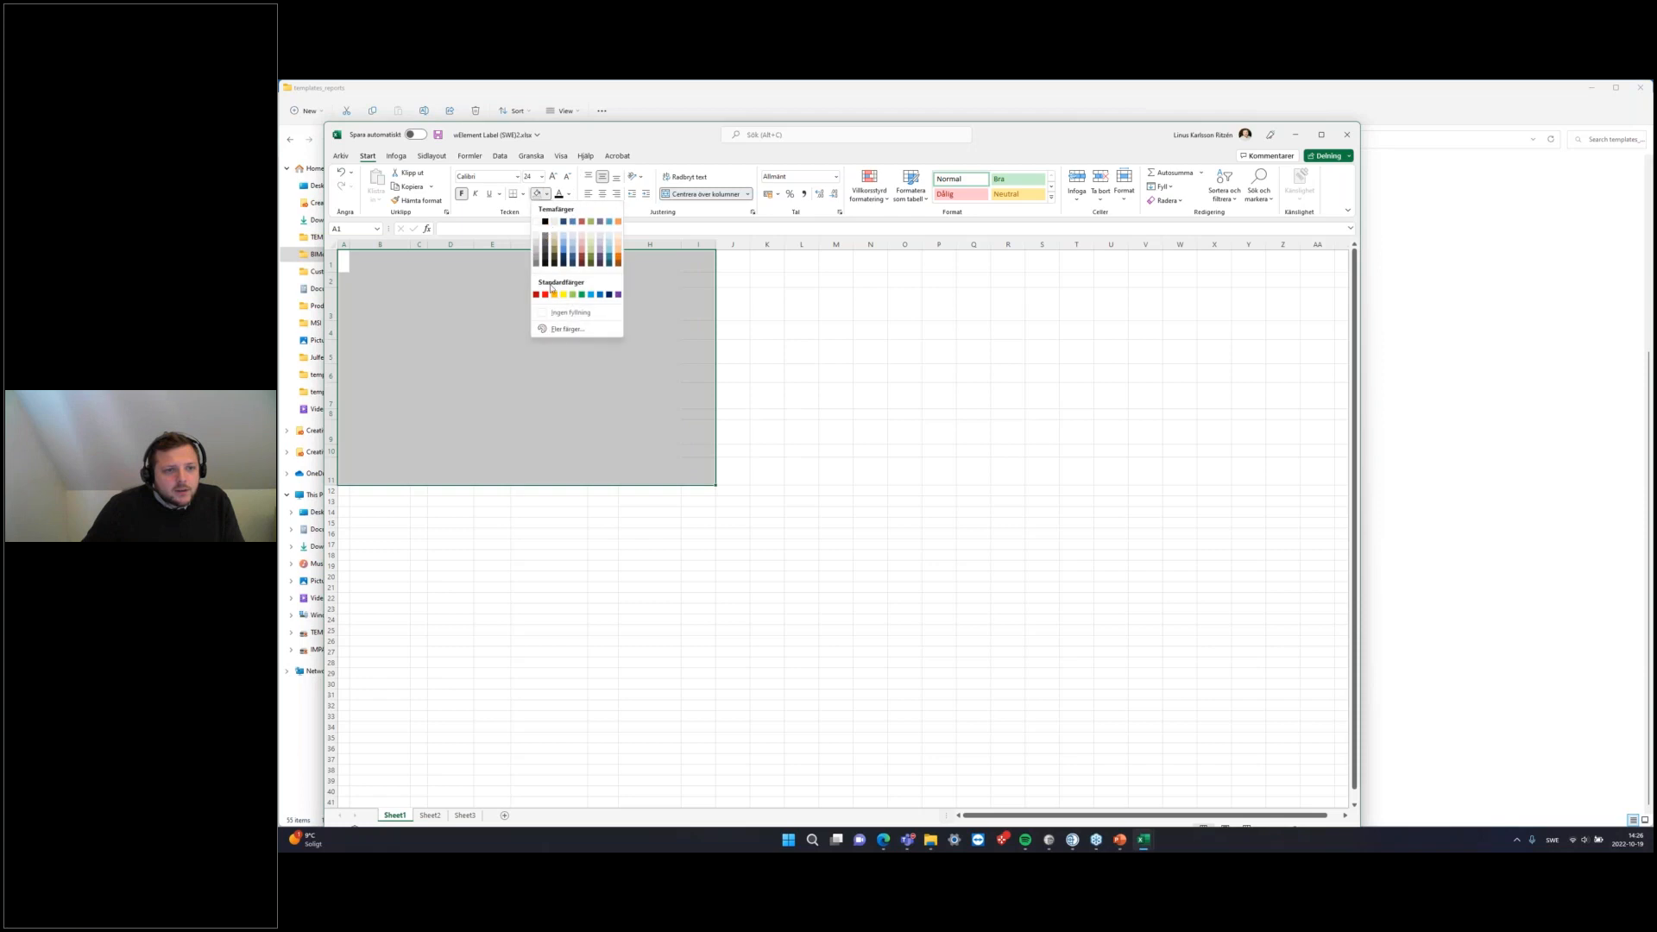
{"action": "left_click", "coordinate": [558, 312]}
{"action": "left_click", "coordinate": [375, 302]}
Step: Add a bottom border across cells A1:H1 as the label's header line
{"action": "left_click_drag", "start_coordinate": [344, 263], "coordinate": [673, 263]}
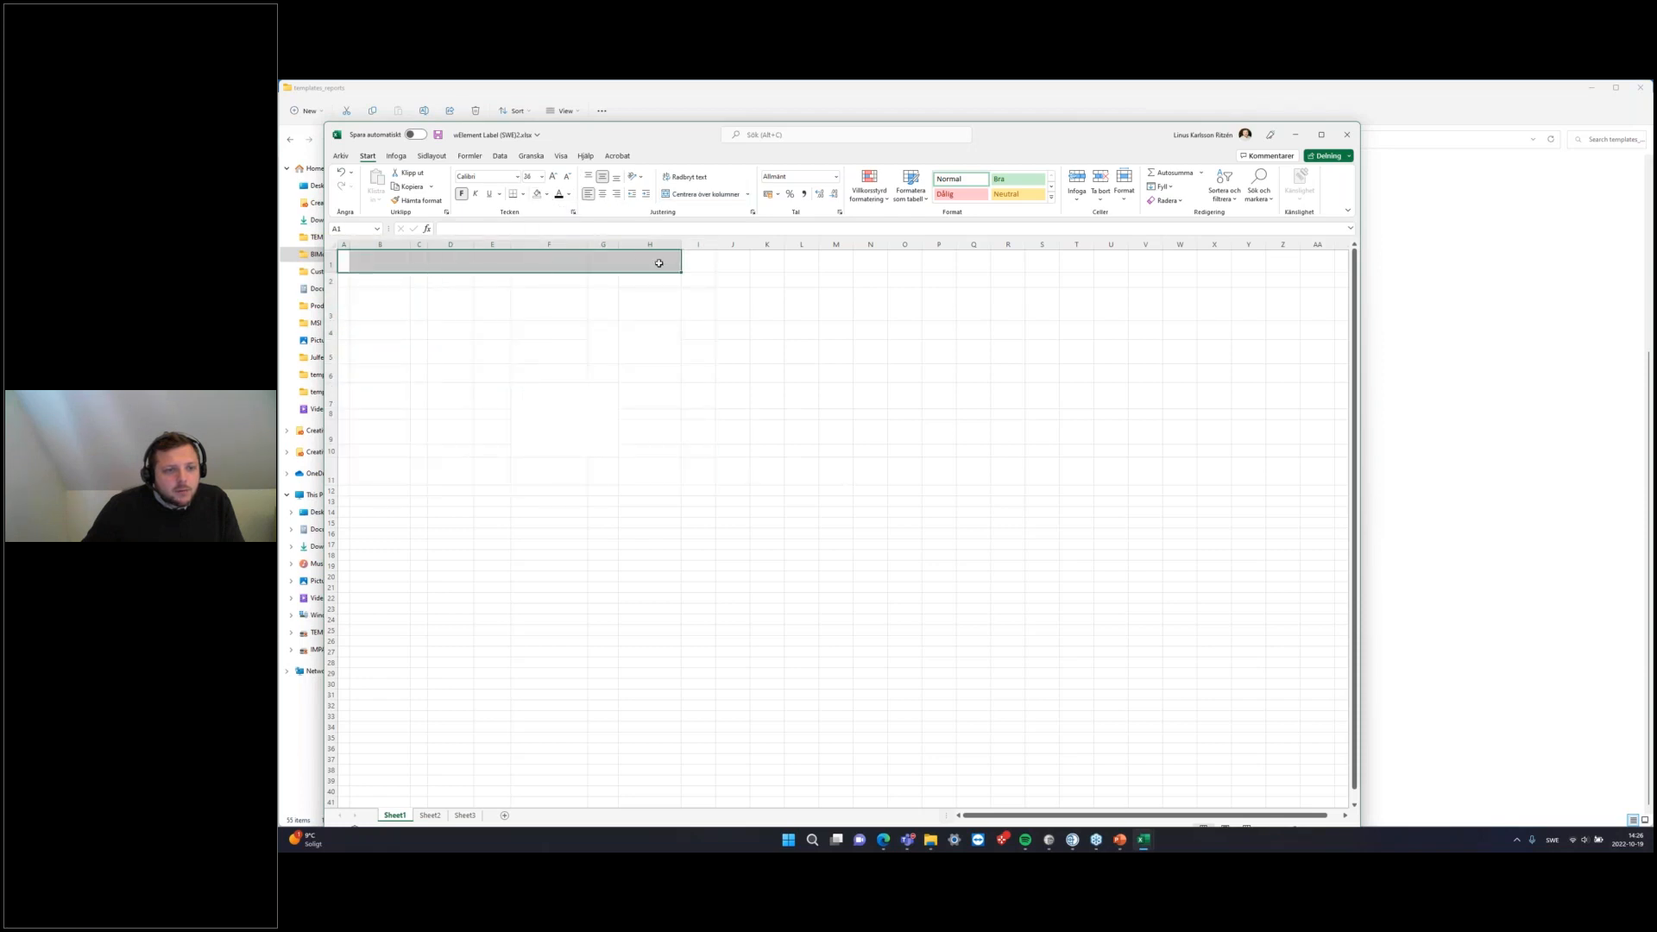
{"action": "left_click", "coordinate": [521, 197]}
{"action": "left_click", "coordinate": [522, 356]}
Step: Paste the copied StruSoft logo and place it in the header row above the line, in column F
{"action": "left_click", "coordinate": [390, 294]}
{"action": "key", "text": "ctrl+v"}
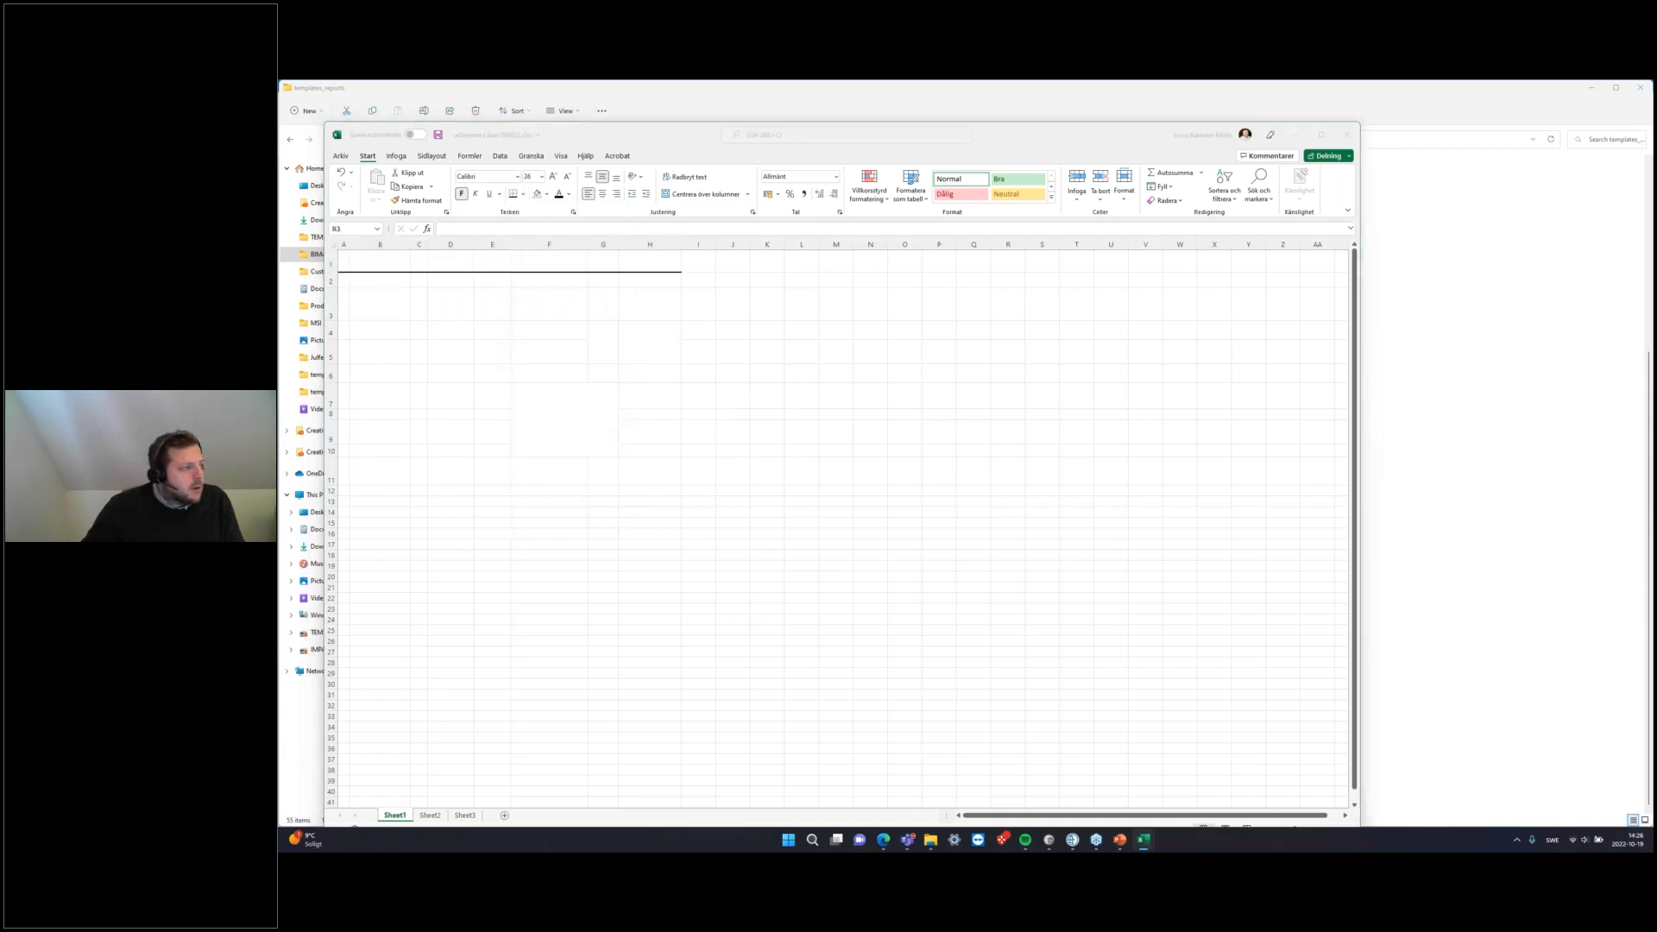
{"action": "left_click_drag", "start_coordinate": [401, 297], "coordinate": [562, 259]}
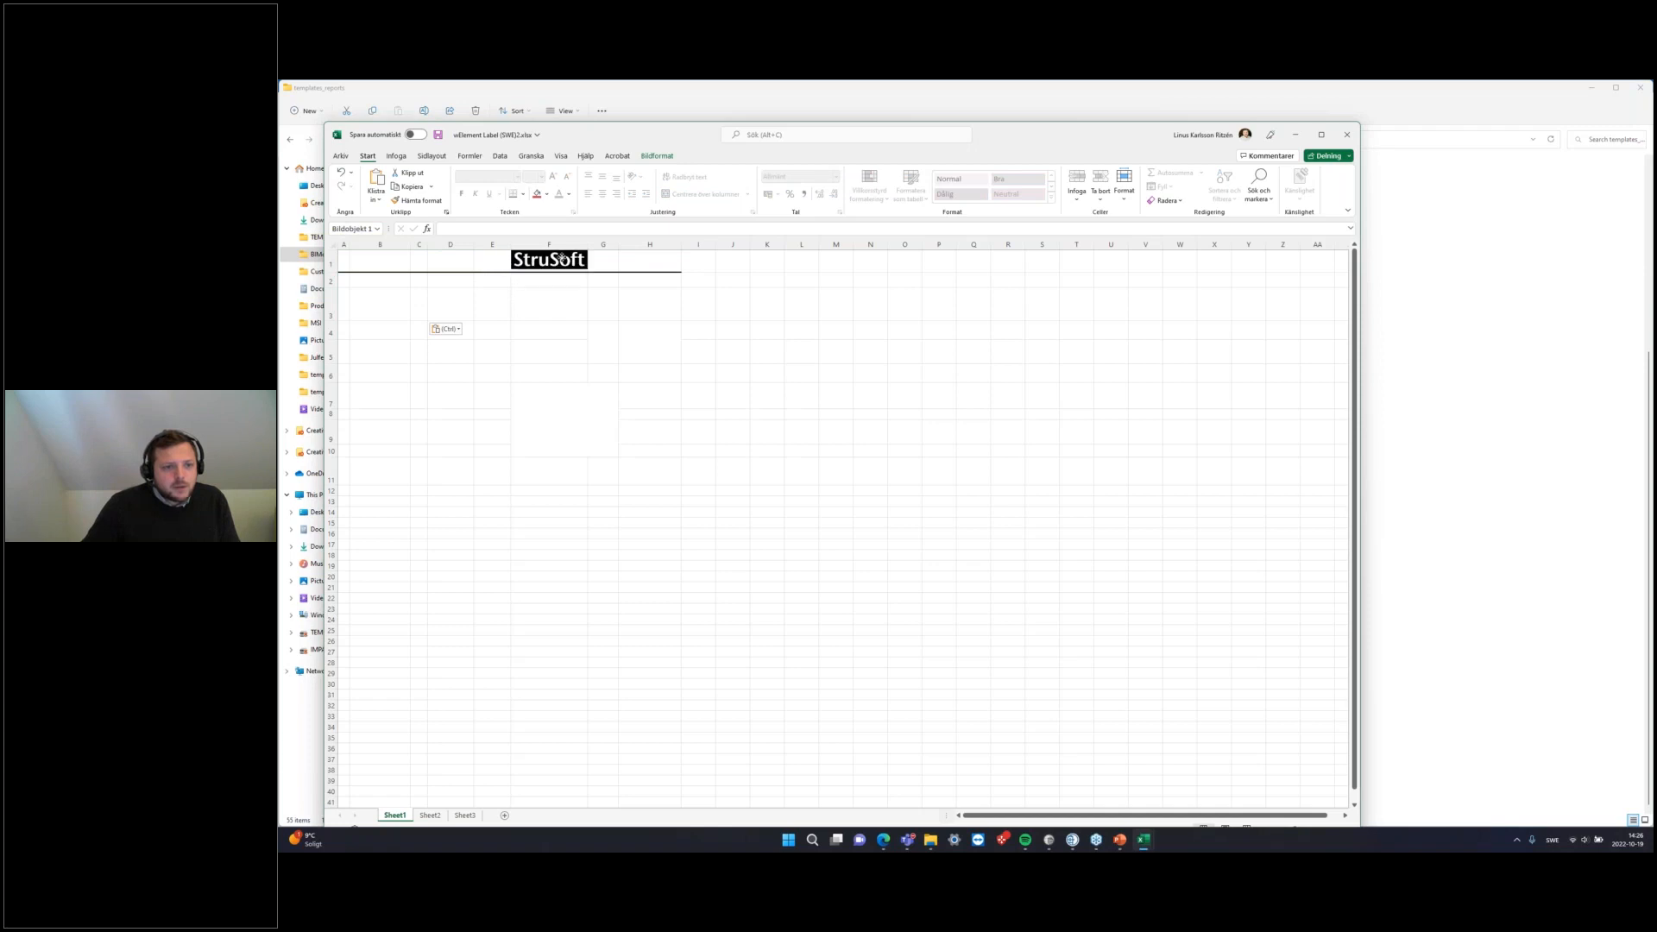
Step: Enter the label Element Mark in cell B2, just below the header line
{"action": "left_click", "coordinate": [379, 307]}
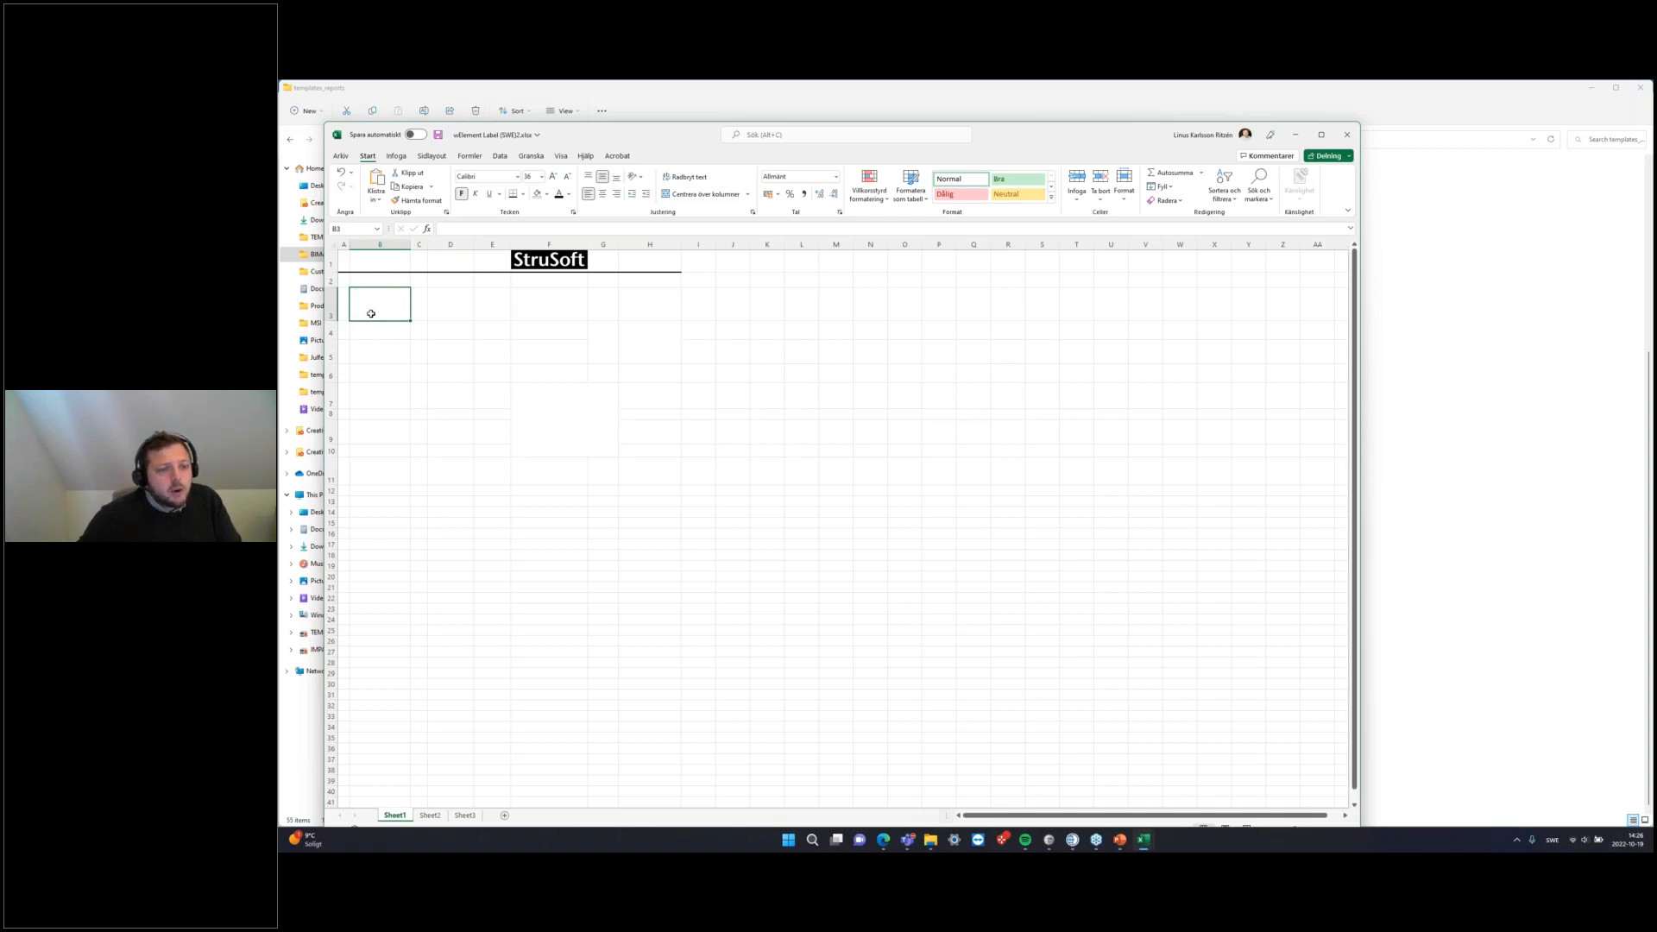
{"action": "left_click", "coordinate": [360, 279]}
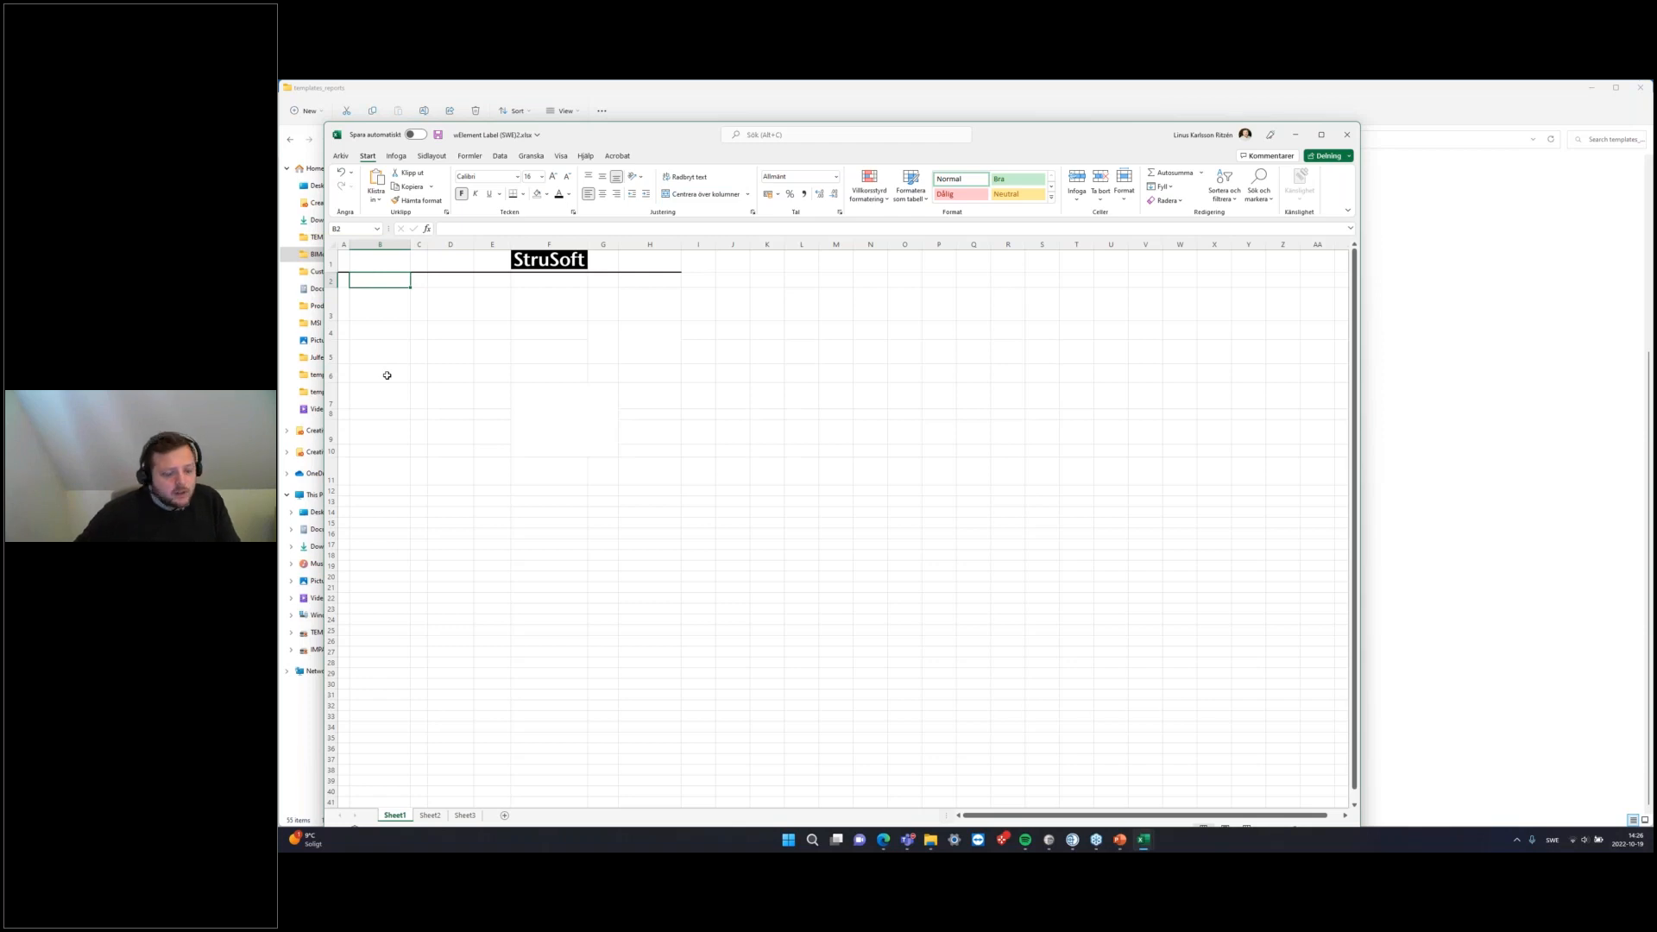
{"action": "type", "text": "E"}
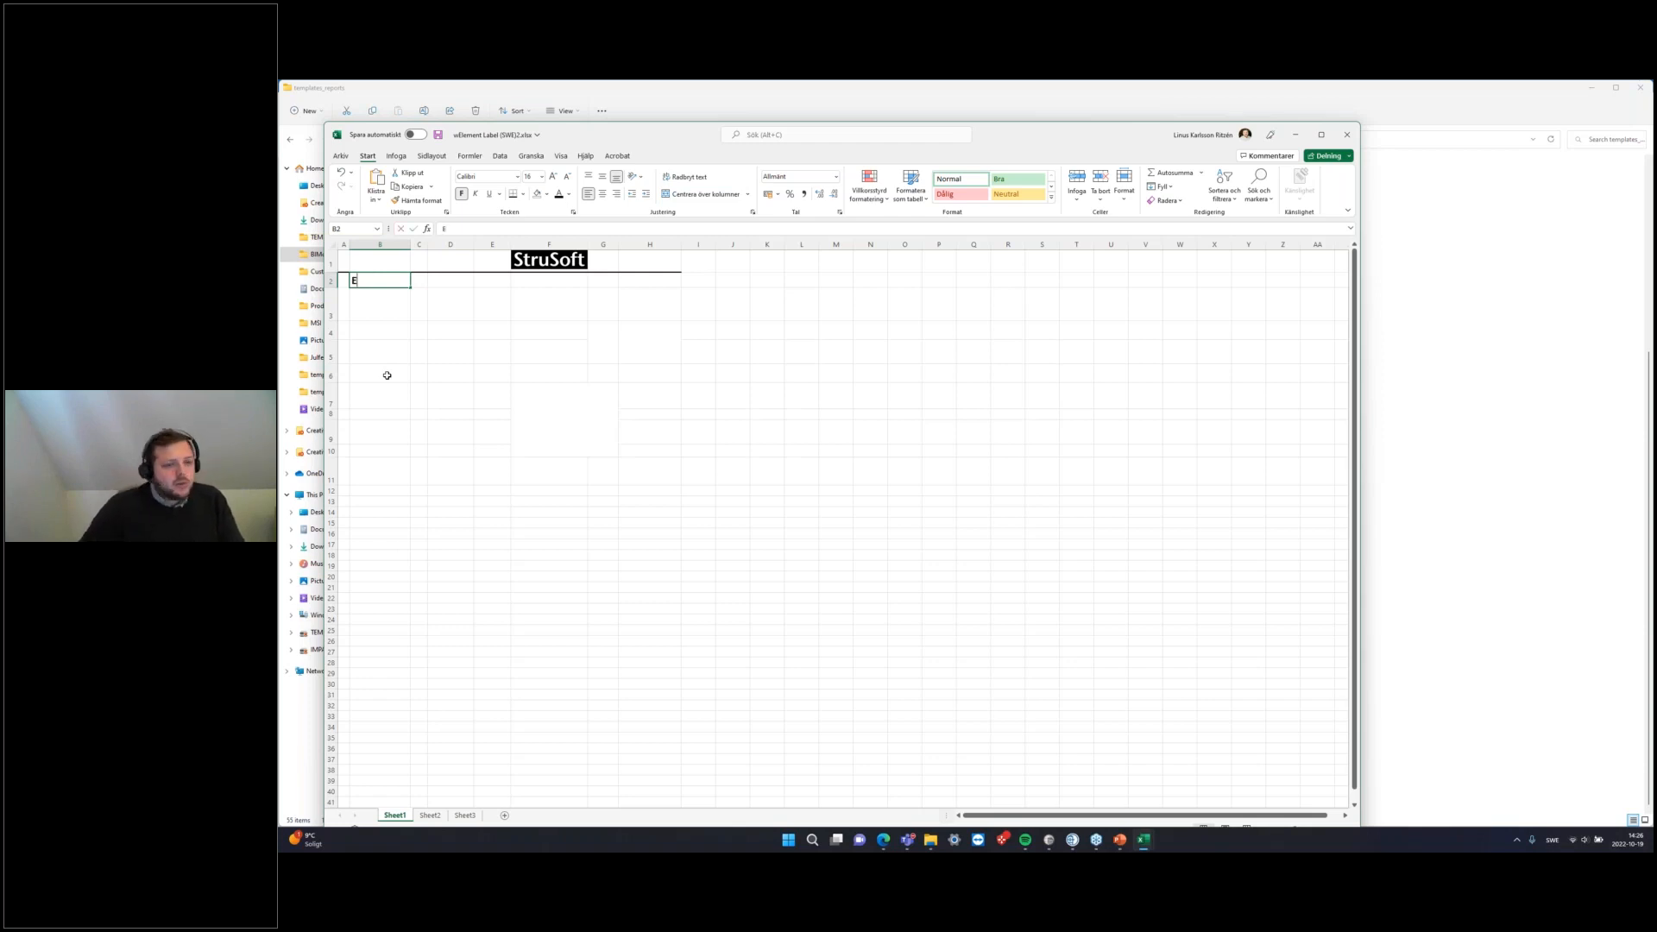
{"action": "type", "text": "le"}
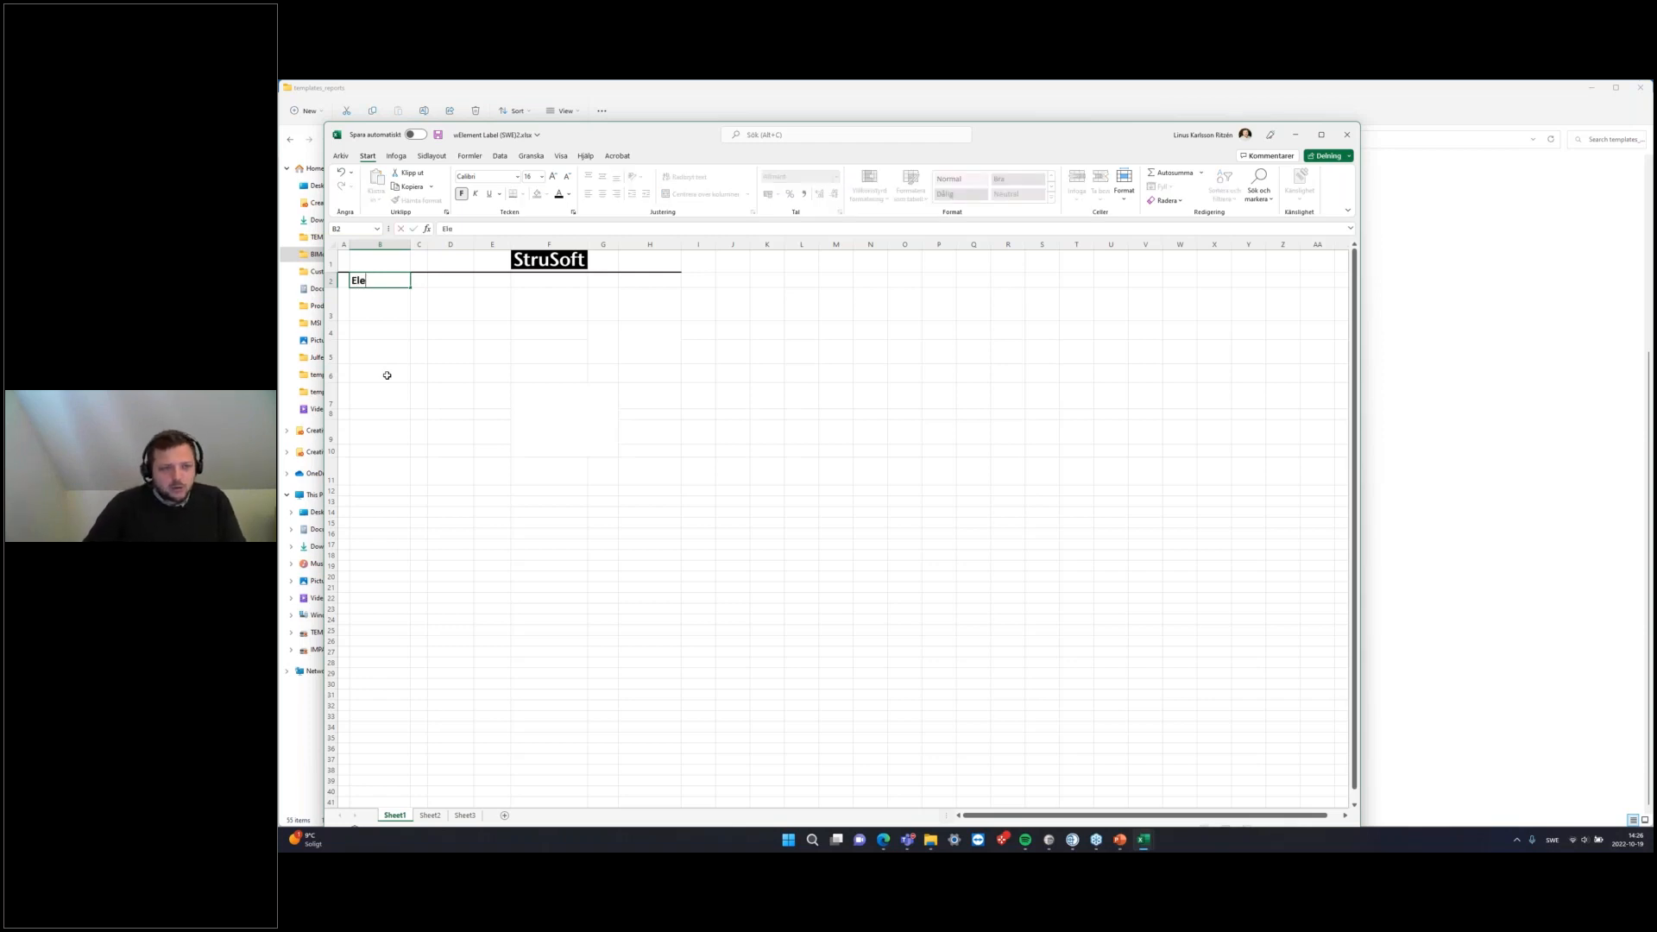
{"action": "type", "text": "ment M"}
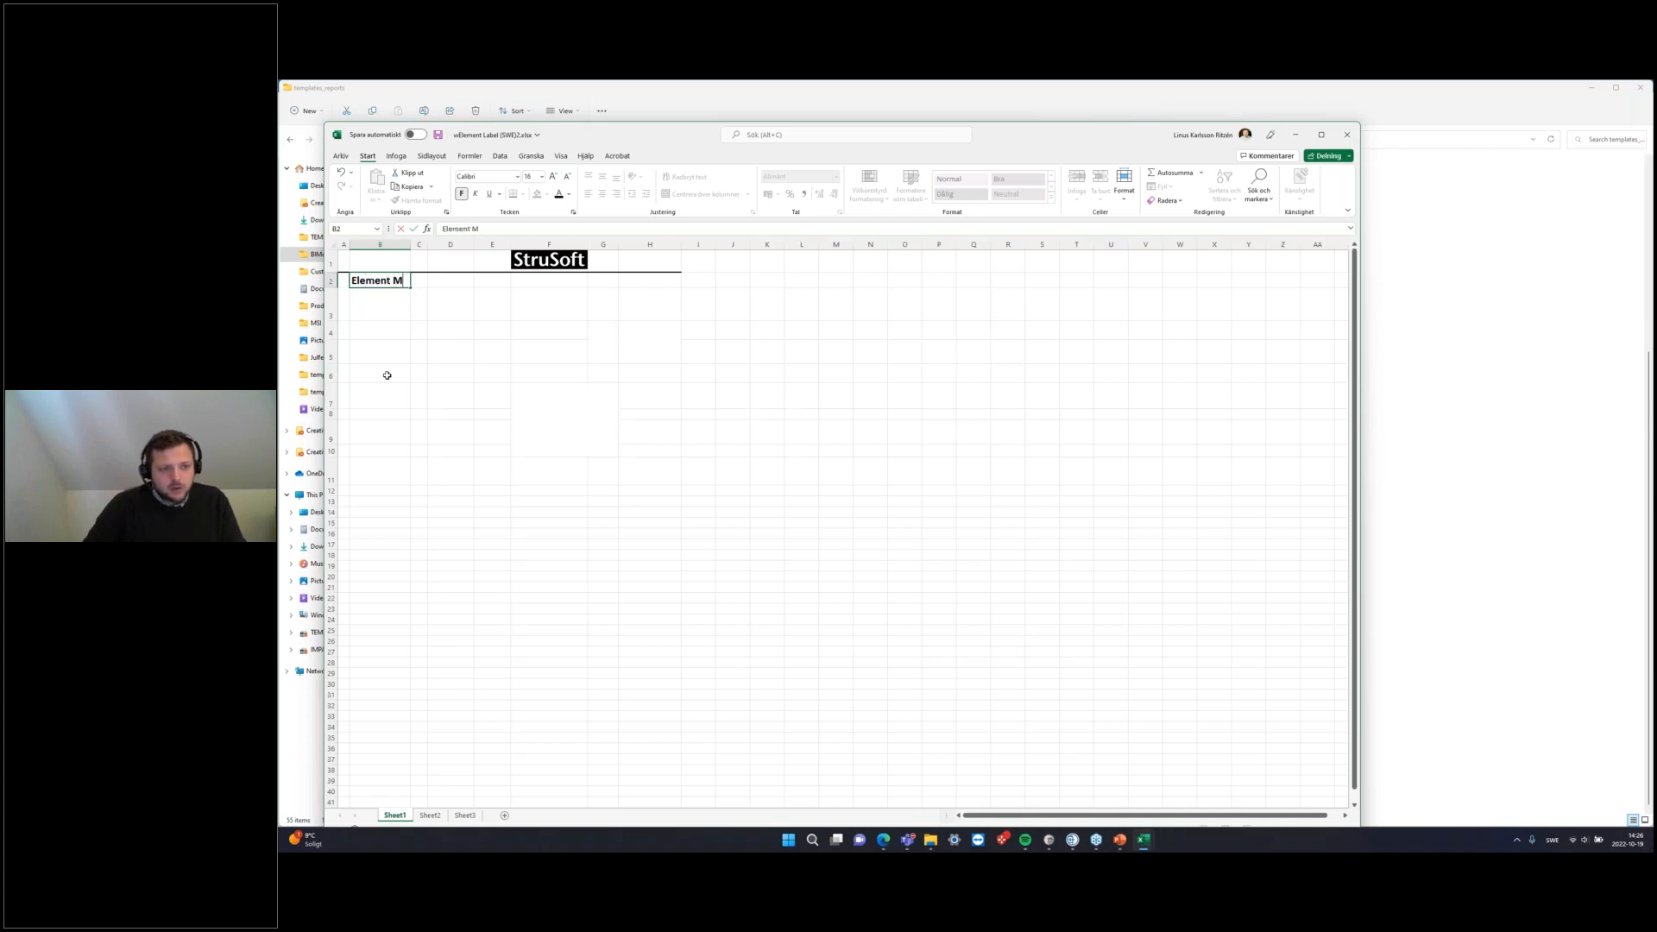
{"action": "type", "text": "ark"}
{"action": "left_click", "coordinate": [397, 382]}
Step: Enter the labels Element ID in cell B4 and Storage in cell B6
{"action": "left_click", "coordinate": [386, 333]}
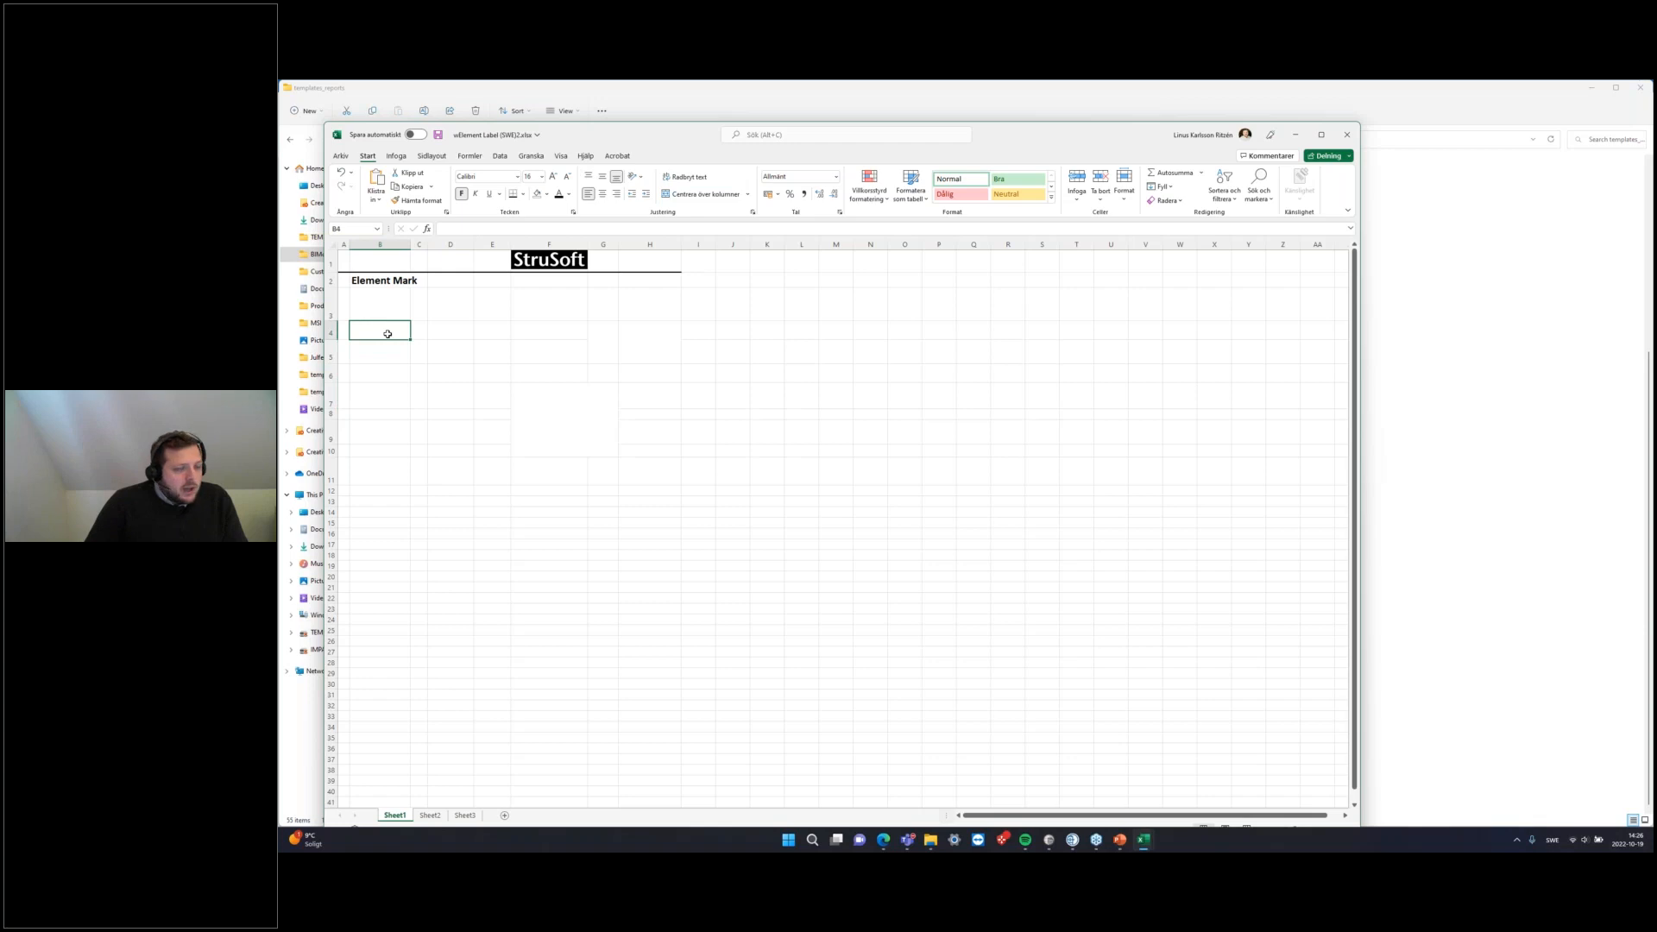
{"action": "type", "text": "Element ID"}
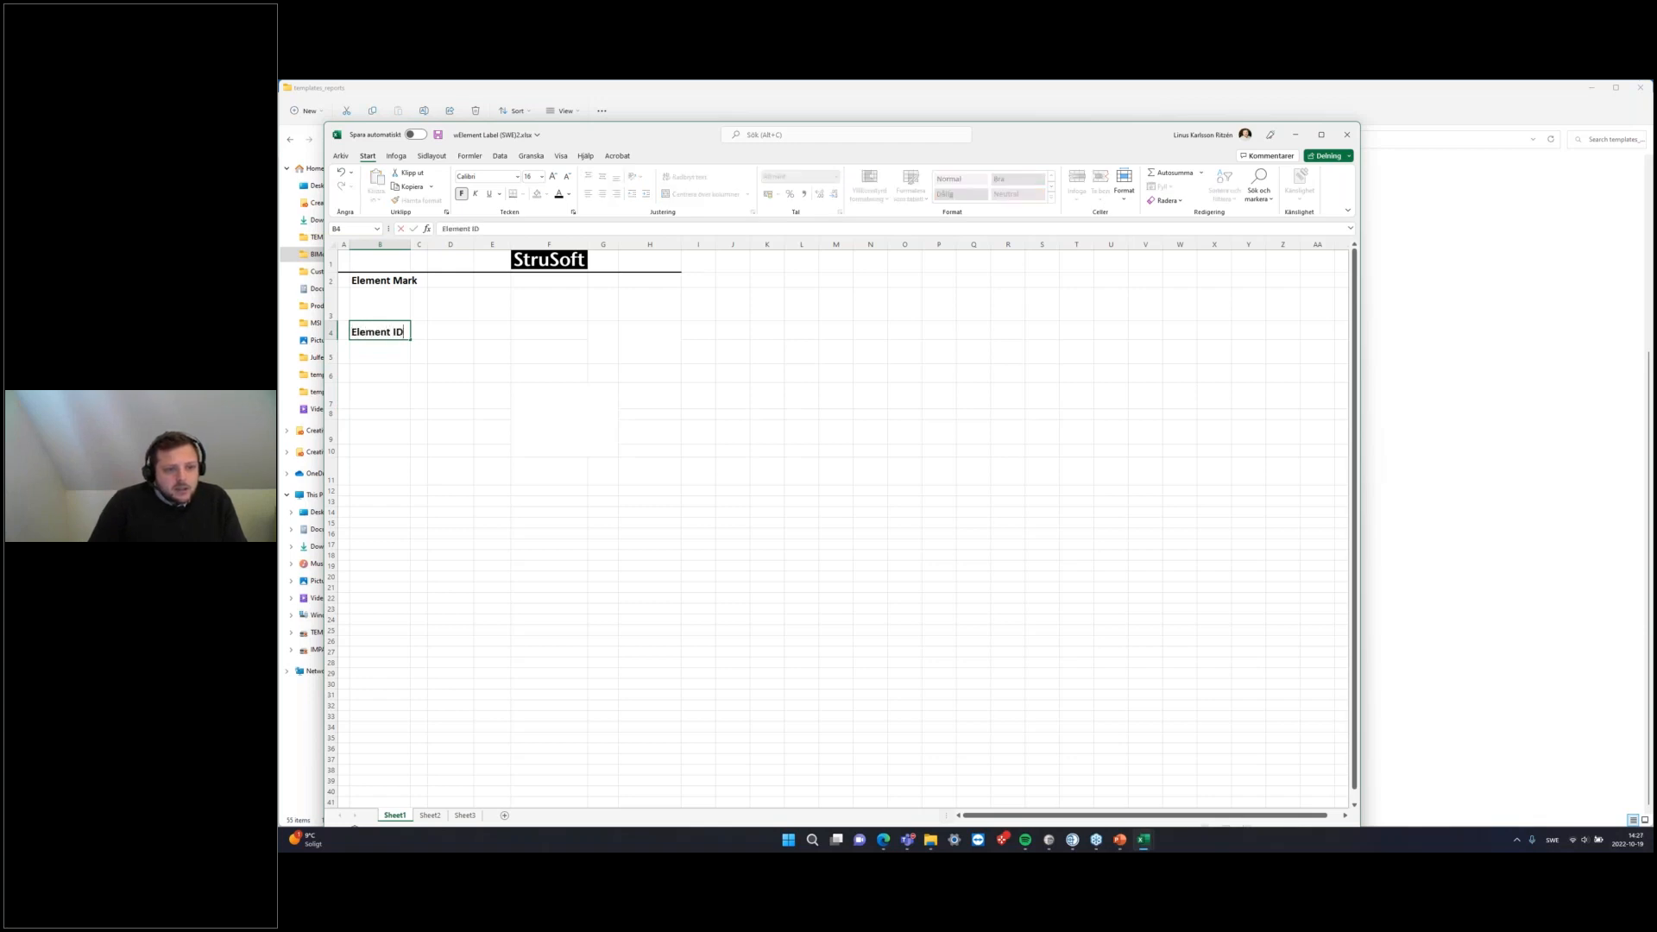
{"action": "left_click", "coordinate": [380, 374]}
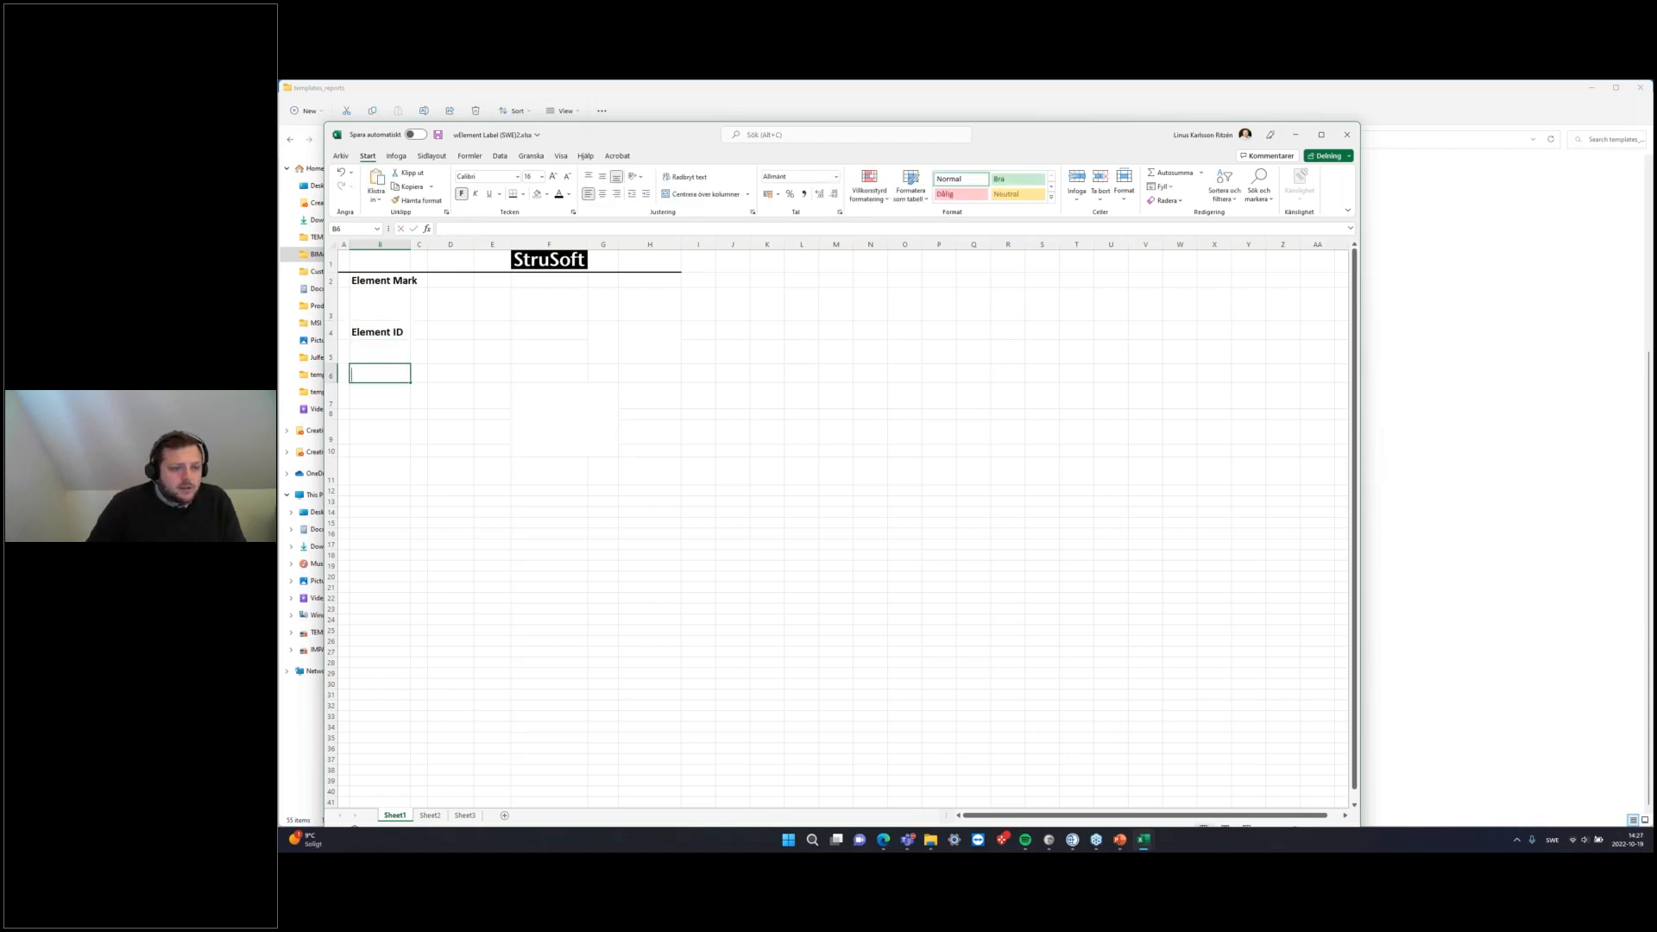
{"action": "type", "text": "Sto"}
{"action": "type", "text": "rag"}
{"action": "key", "text": "BackSpace"}
{"action": "type", "text": "age"}
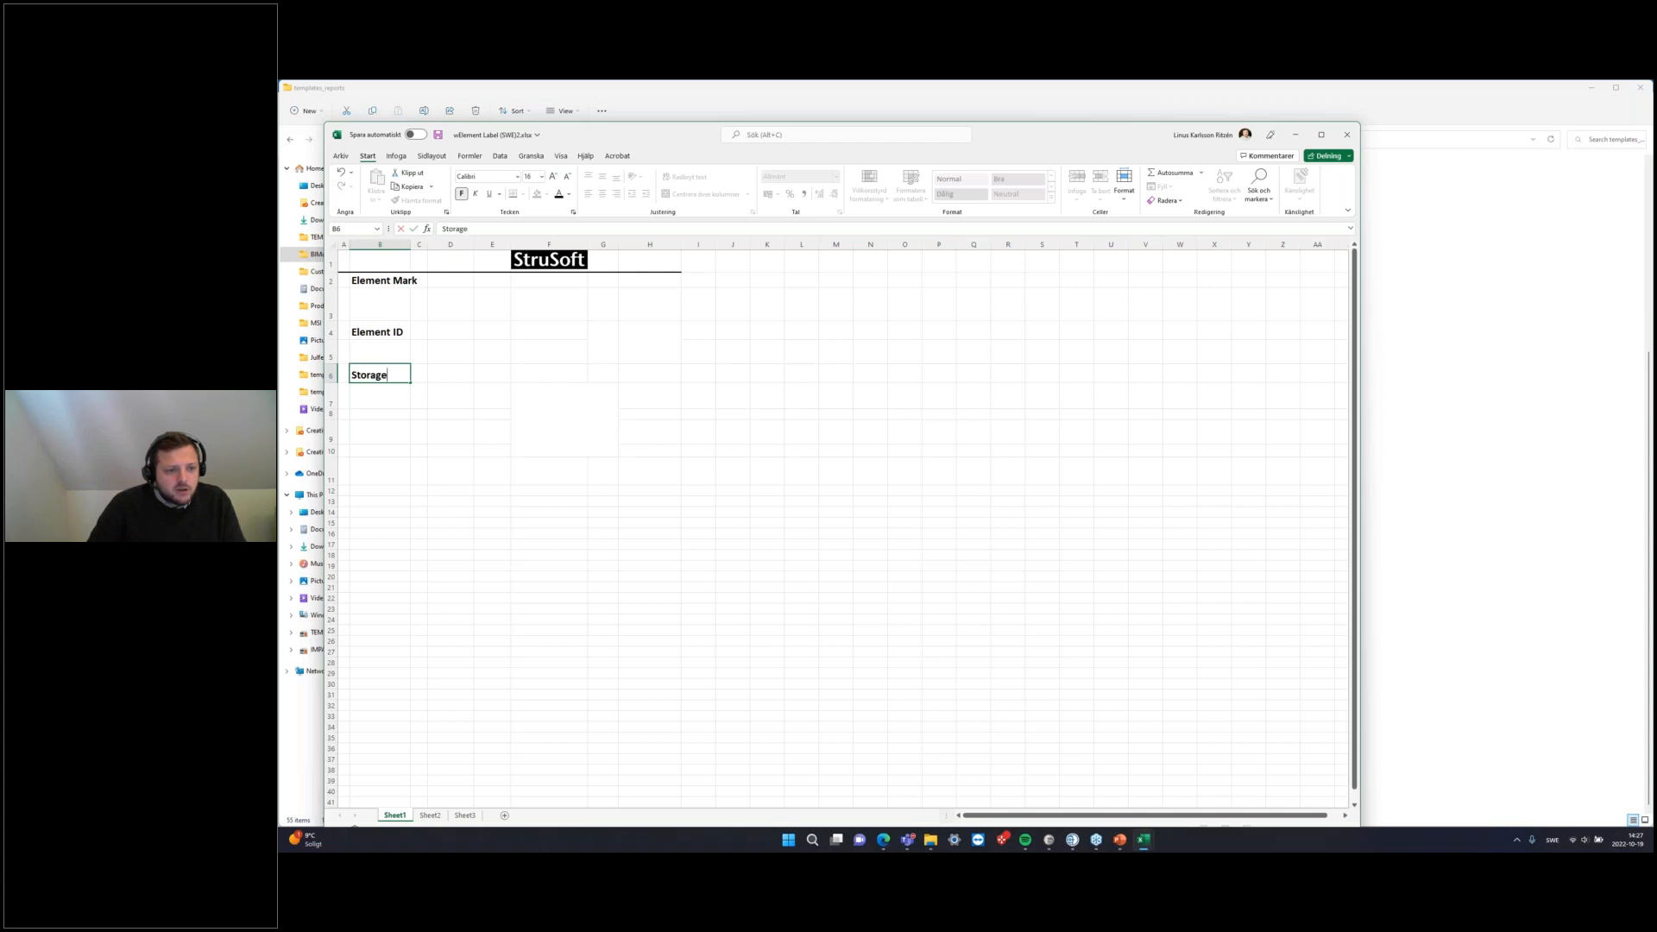
{"action": "key", "text": "Tab"}
Step: Enter the labels Lenght in cell D4 and Width in cell D6
{"action": "key", "text": "Up"}
{"action": "key", "text": "Up"}
{"action": "key", "text": "Up"}
{"action": "key", "text": "Up"}
{"action": "key", "text": "Right"}
{"action": "key", "text": "Down"}
{"action": "key", "text": "Down"}
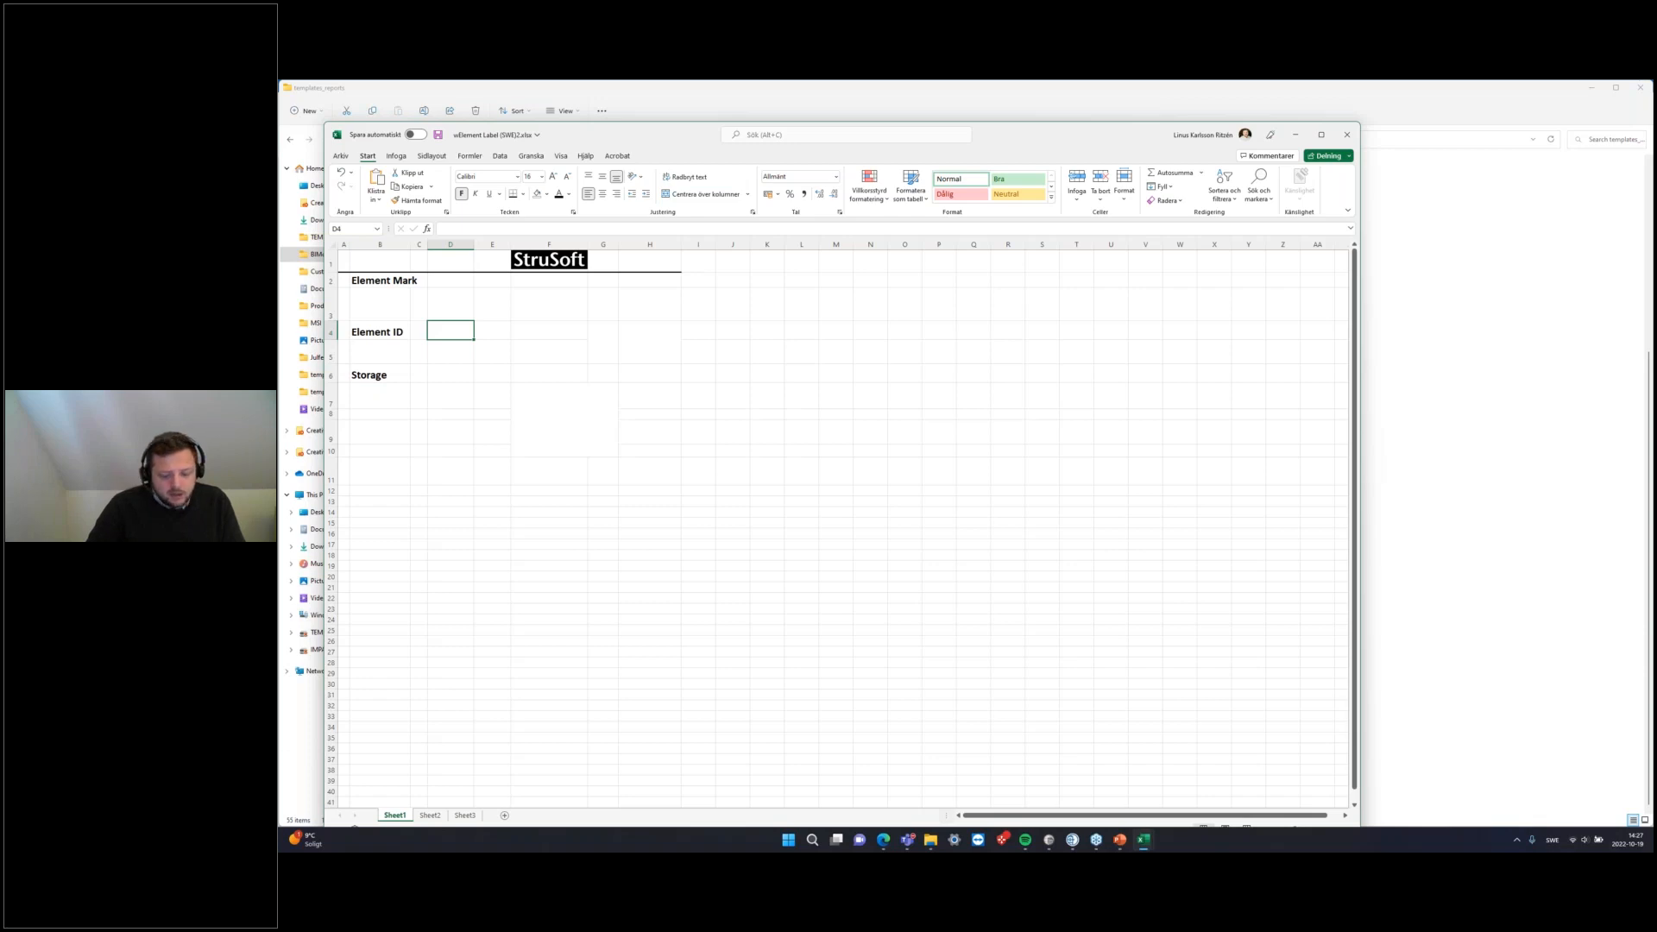
{"action": "type", "text": "Lenght"}
{"action": "key", "text": "Down"}
{"action": "key", "text": "Down"}
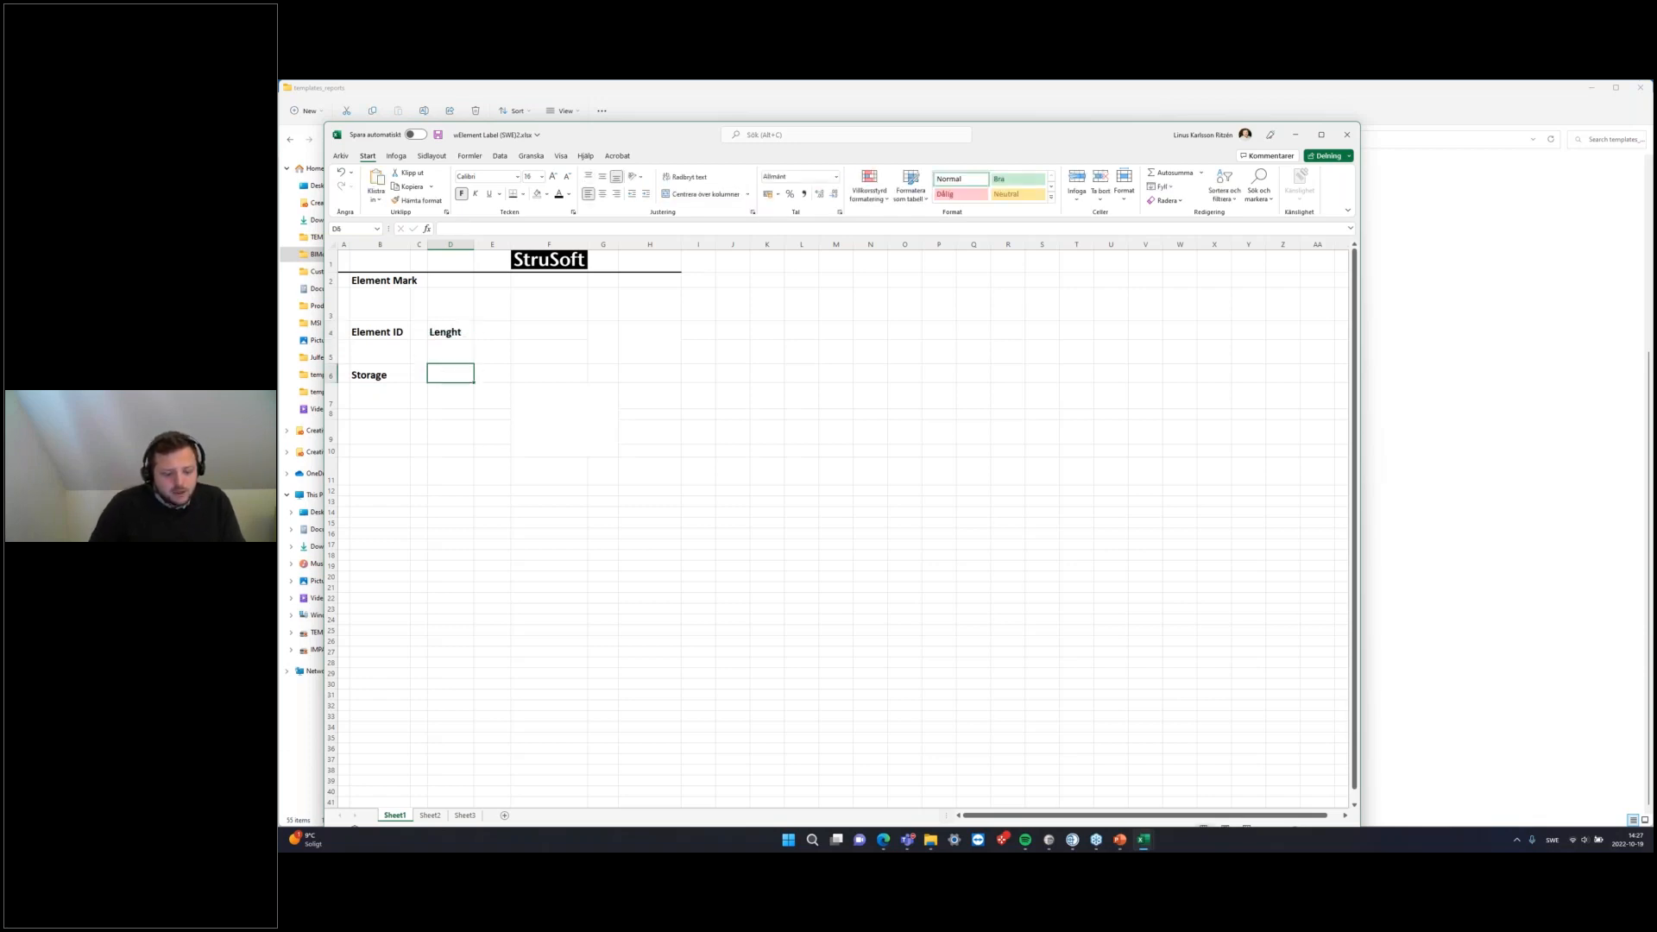
{"action": "type", "text": "Width"}
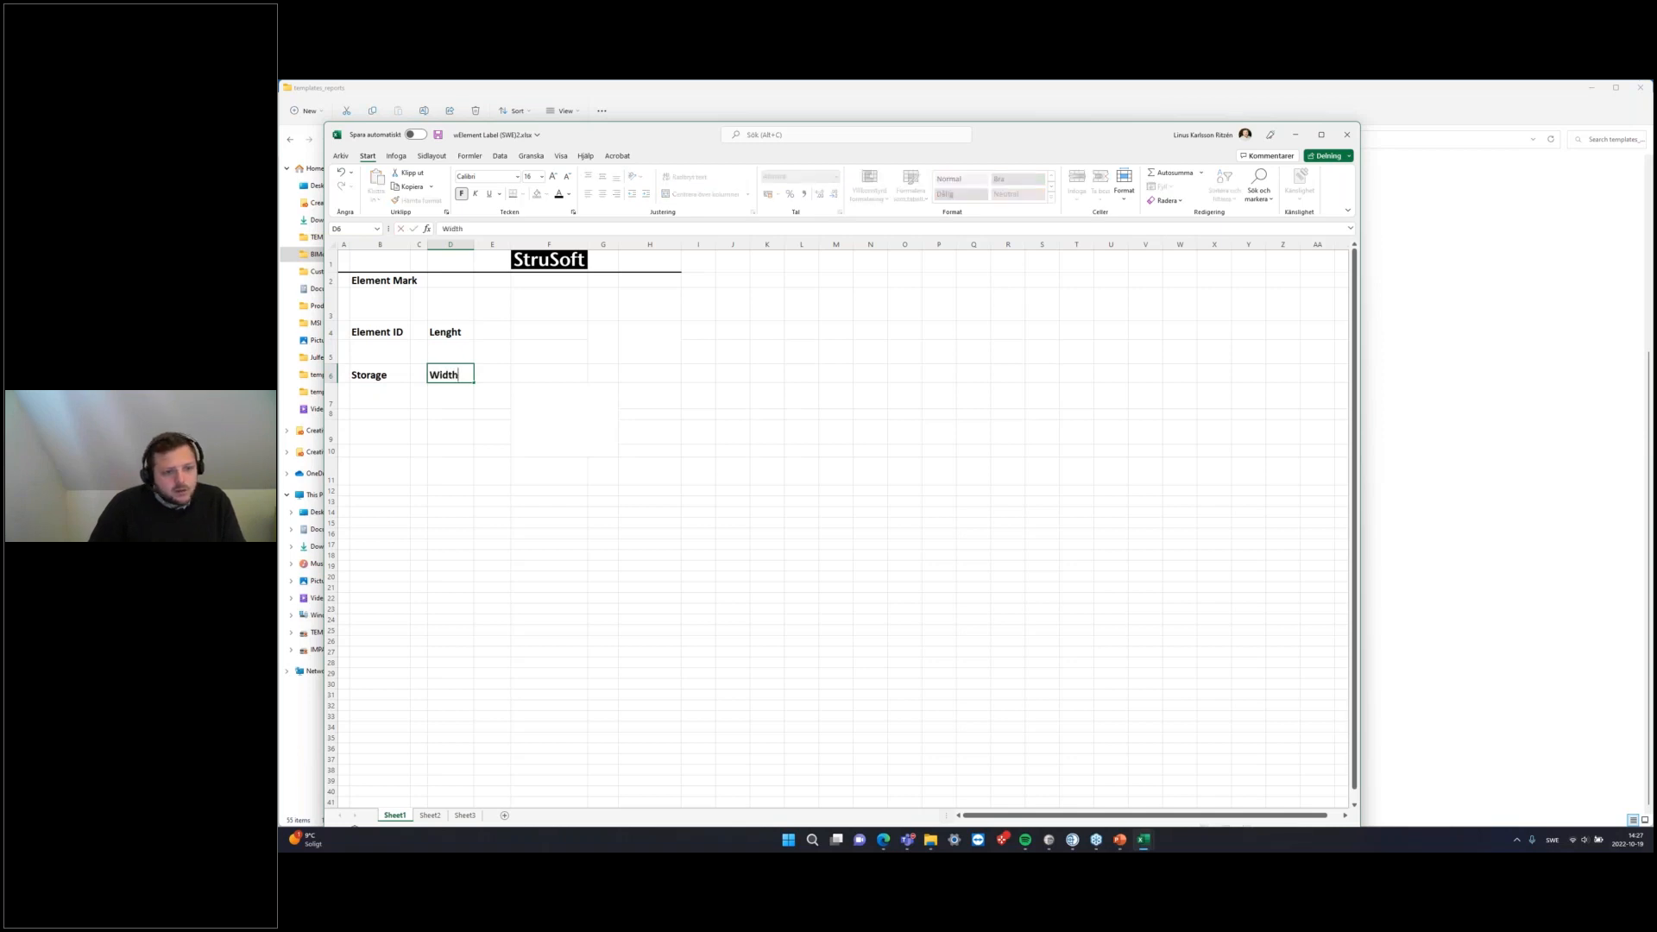
{"action": "key", "text": "Down"}
Step: Enter the labels Height in cell D8 and Mass in cell D10
{"action": "key", "text": "Down"}
{"action": "type", "text": "Hei"}
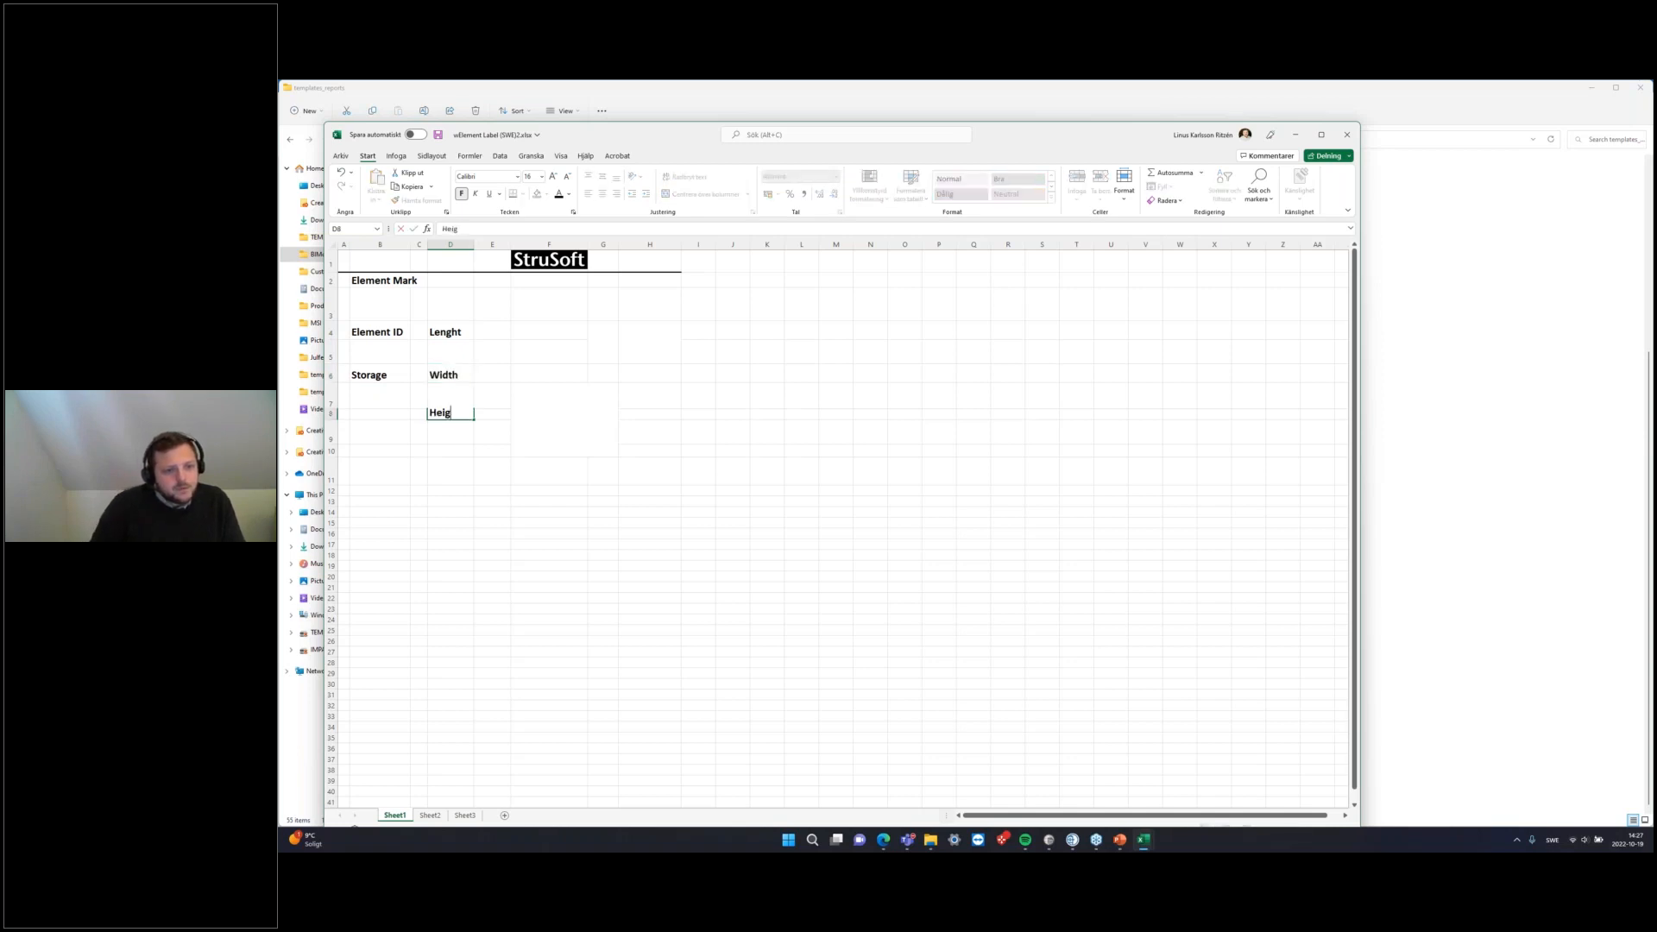
{"action": "type", "text": "ght"}
{"action": "key", "text": "Up"}
{"action": "left_click", "coordinate": [449, 450]}
{"action": "type", "text": "Mass"}
{"action": "key", "text": "Up"}
Step: Enter the label Prod. Date in cell F4, on the same row as Element ID
{"action": "key", "text": "Up"}
{"action": "key", "text": "Up"}
{"action": "key", "text": "Up"}
{"action": "key", "text": "Up"}
{"action": "key", "text": "Up"}
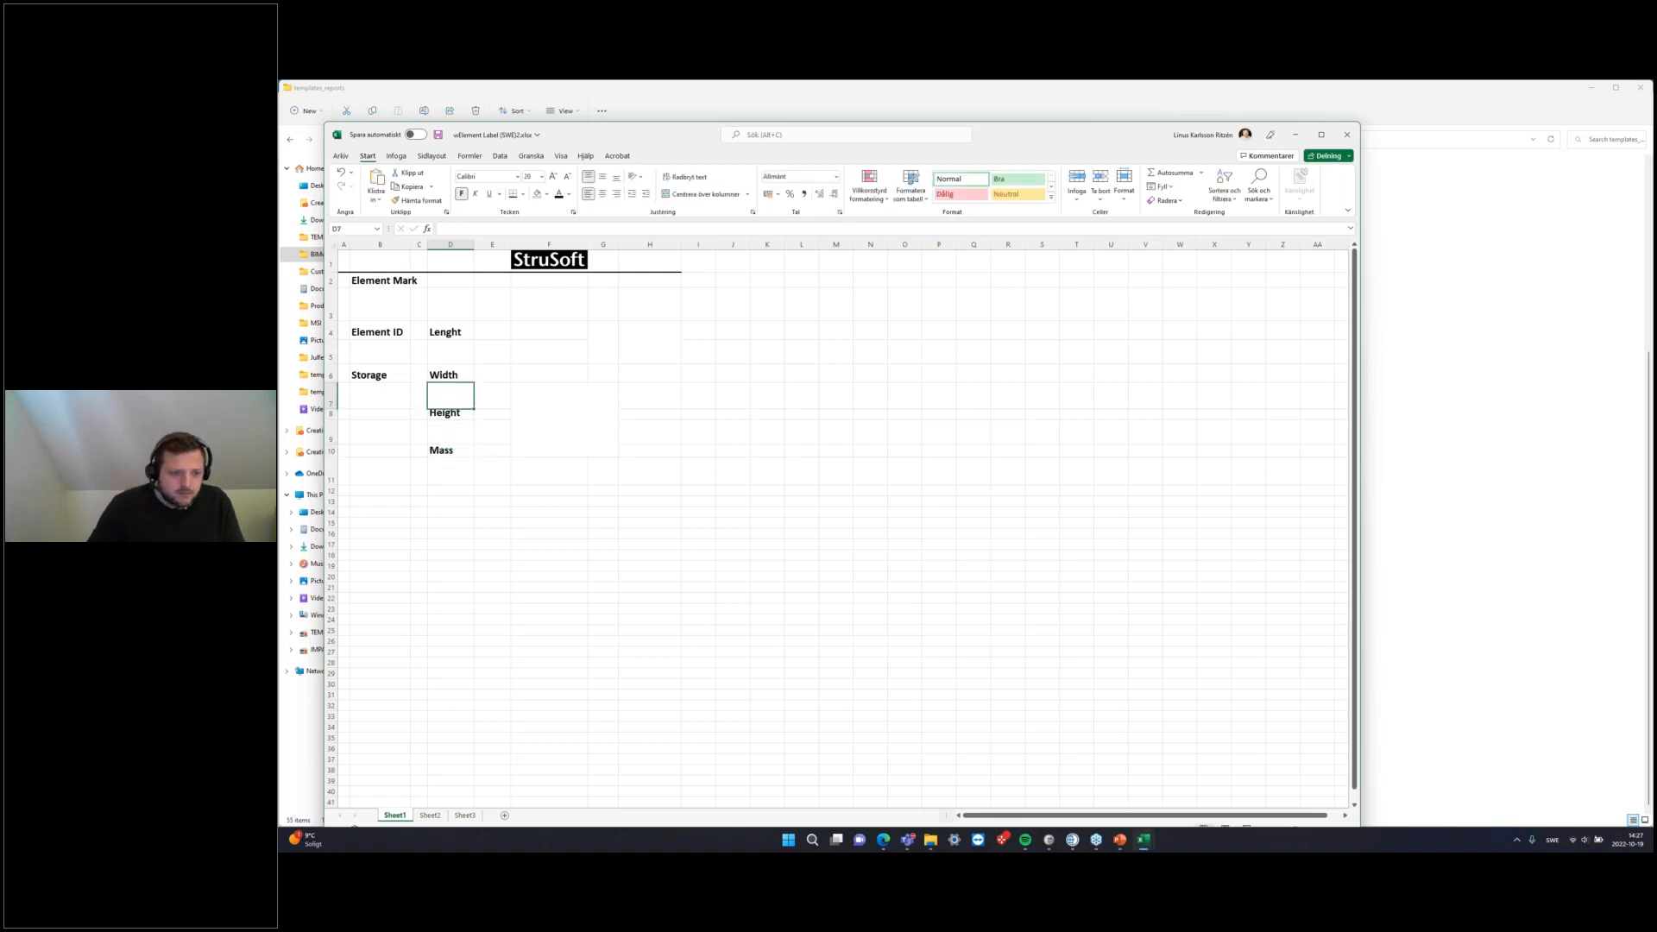
{"action": "key", "text": "Right"}
{"action": "key", "text": "Right"}
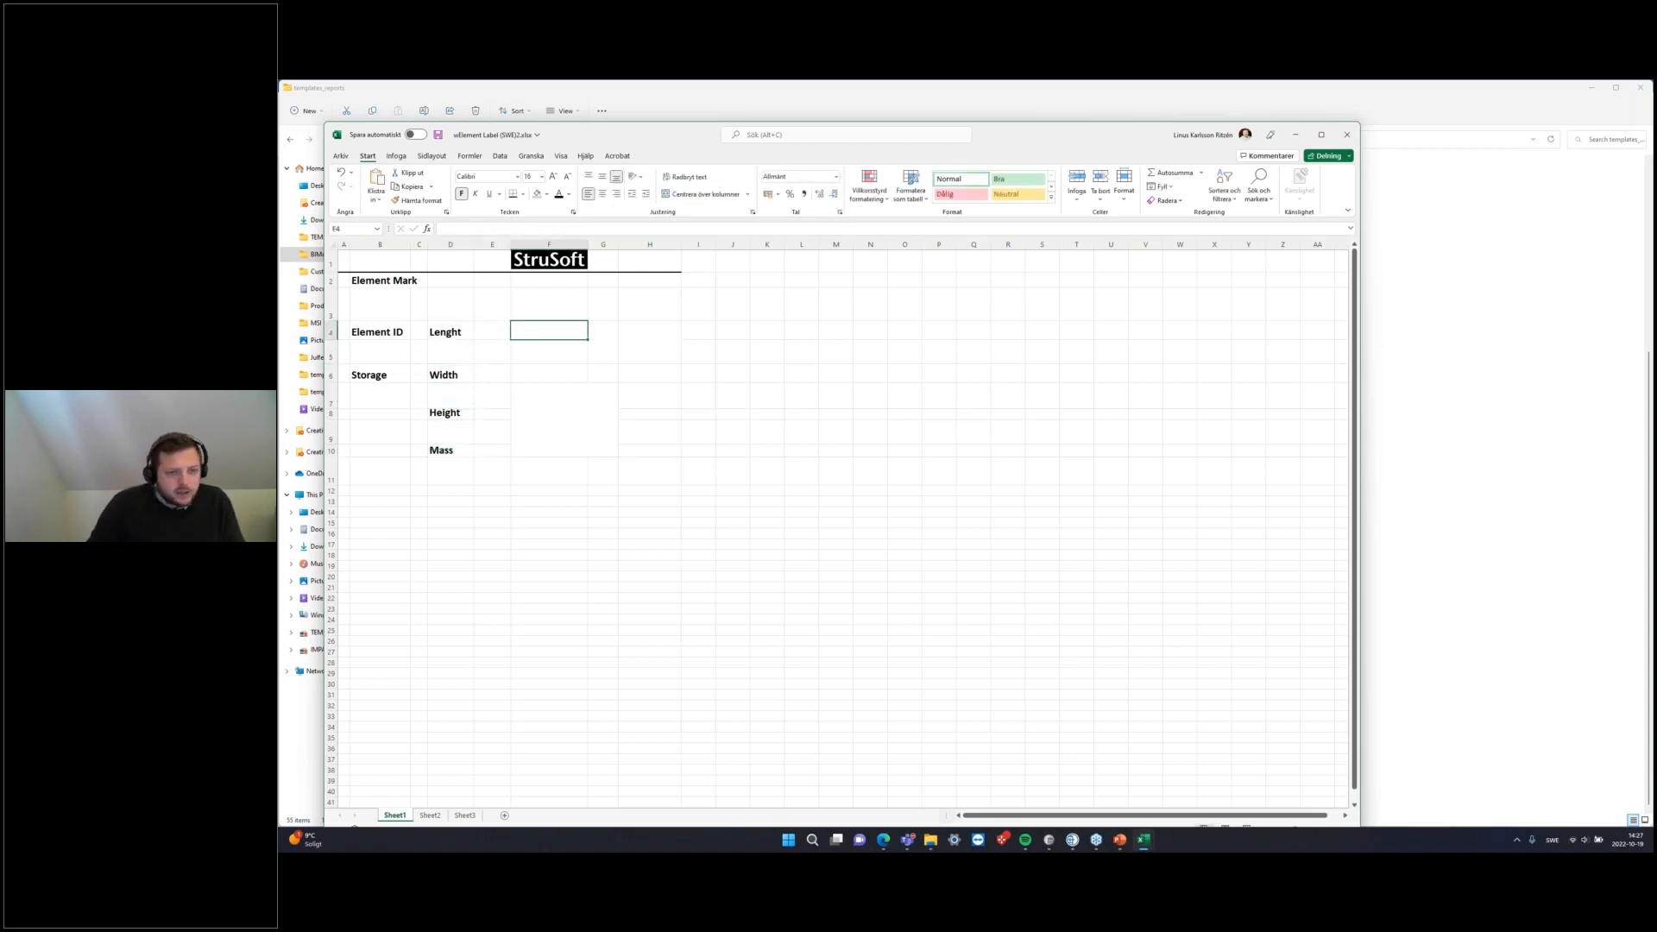
{"action": "type", "text": "Pro"}
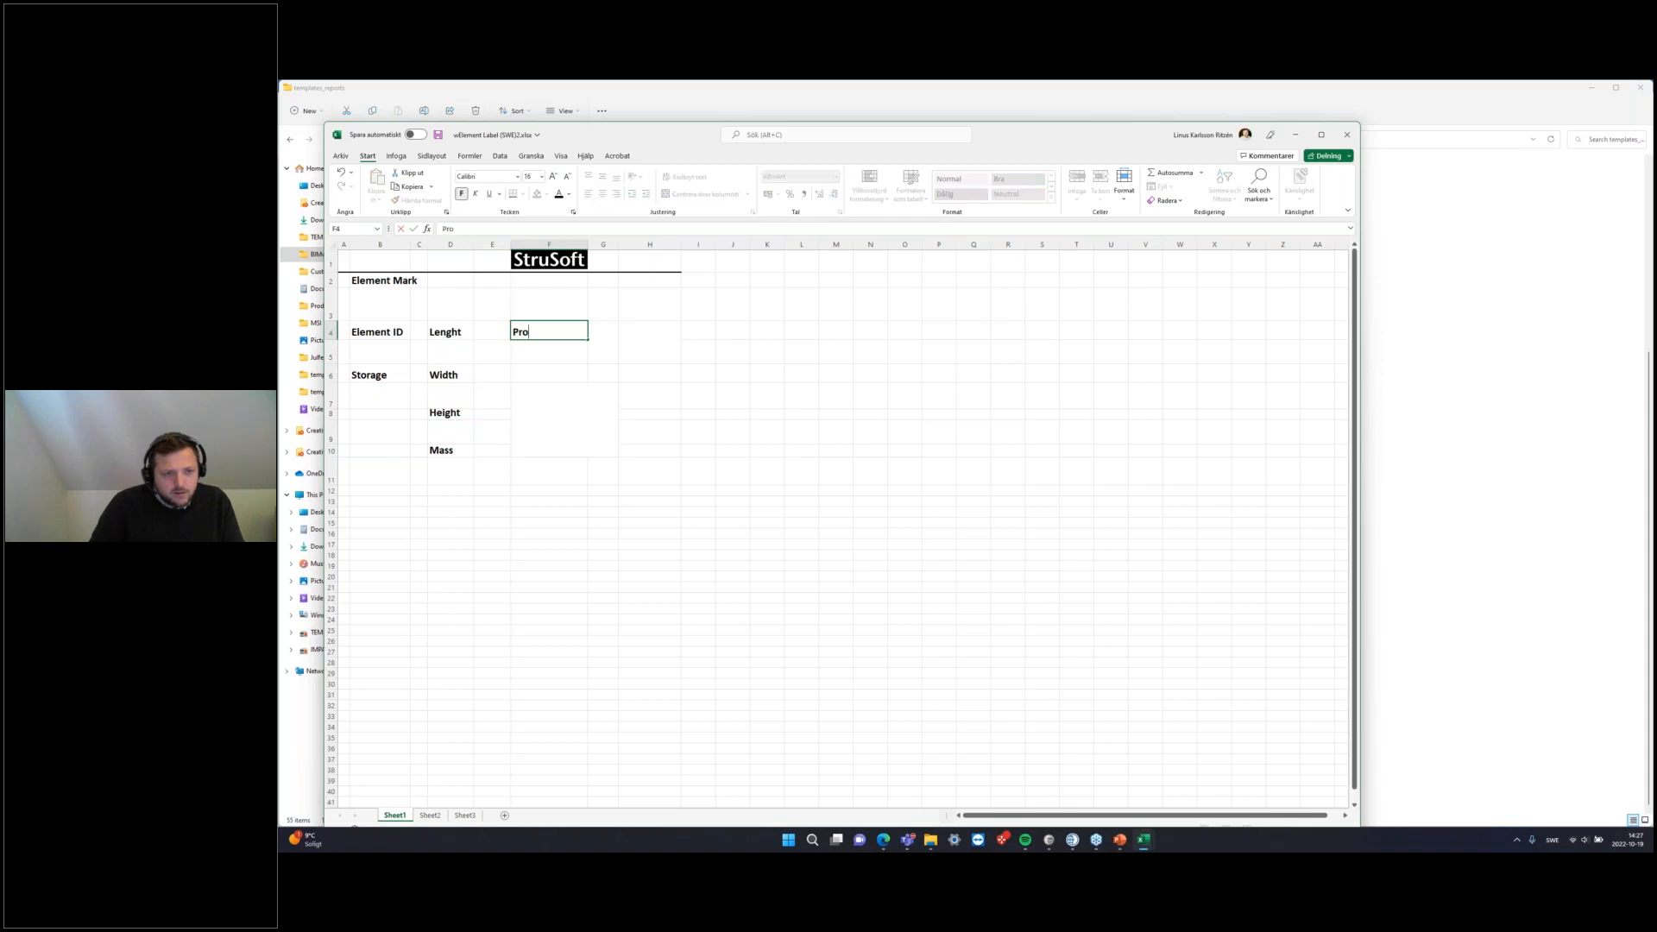
{"action": "type", "text": "d. Date"}
Step: Paste the copied CE mark image at cell G4, beside the Prod. Date label, and deselect it
{"action": "key", "text": "Right"}
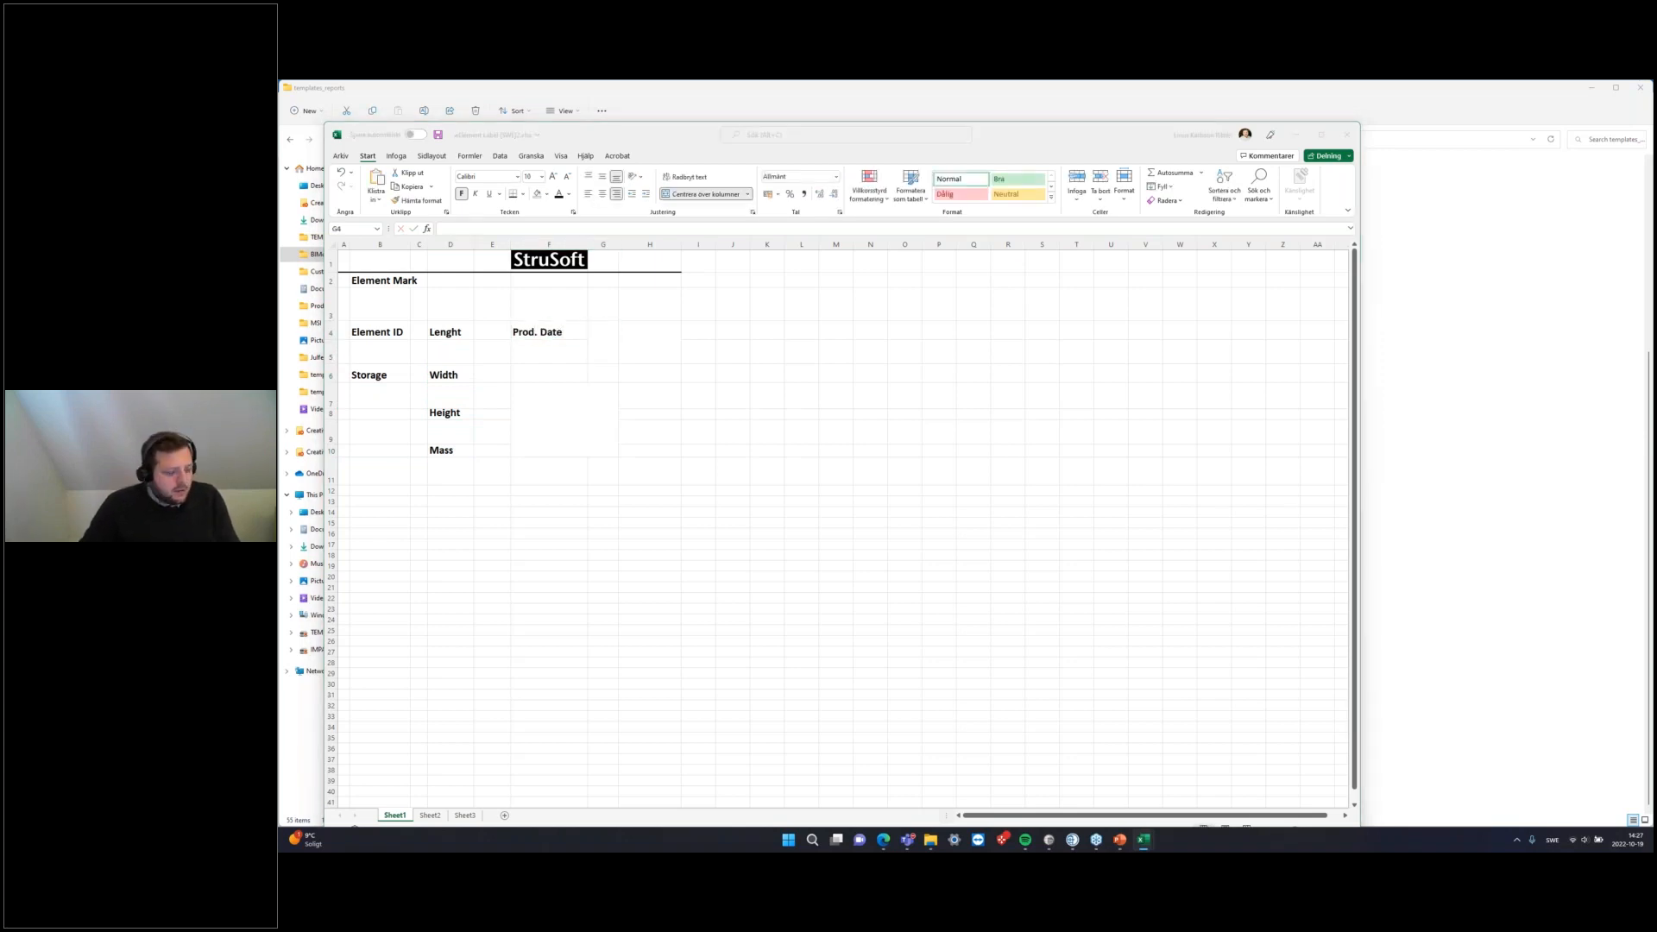
{"action": "key", "text": "ctrl+v"}
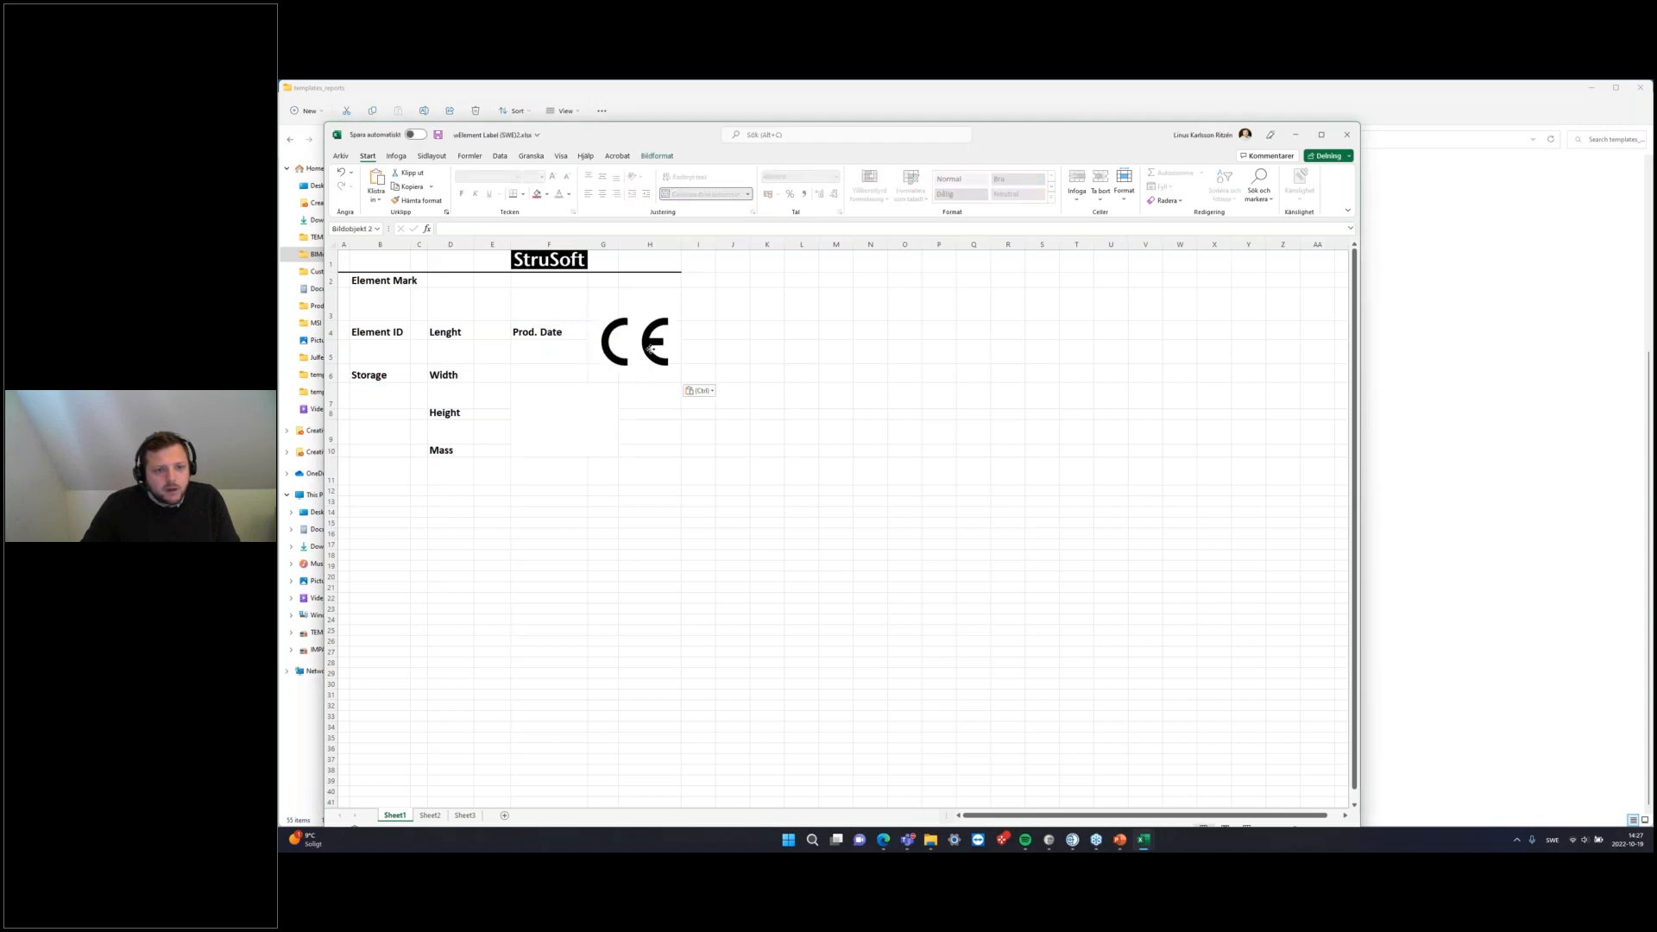
{"action": "left_click", "coordinate": [658, 413]}
{"action": "left_click", "coordinate": [640, 713]}
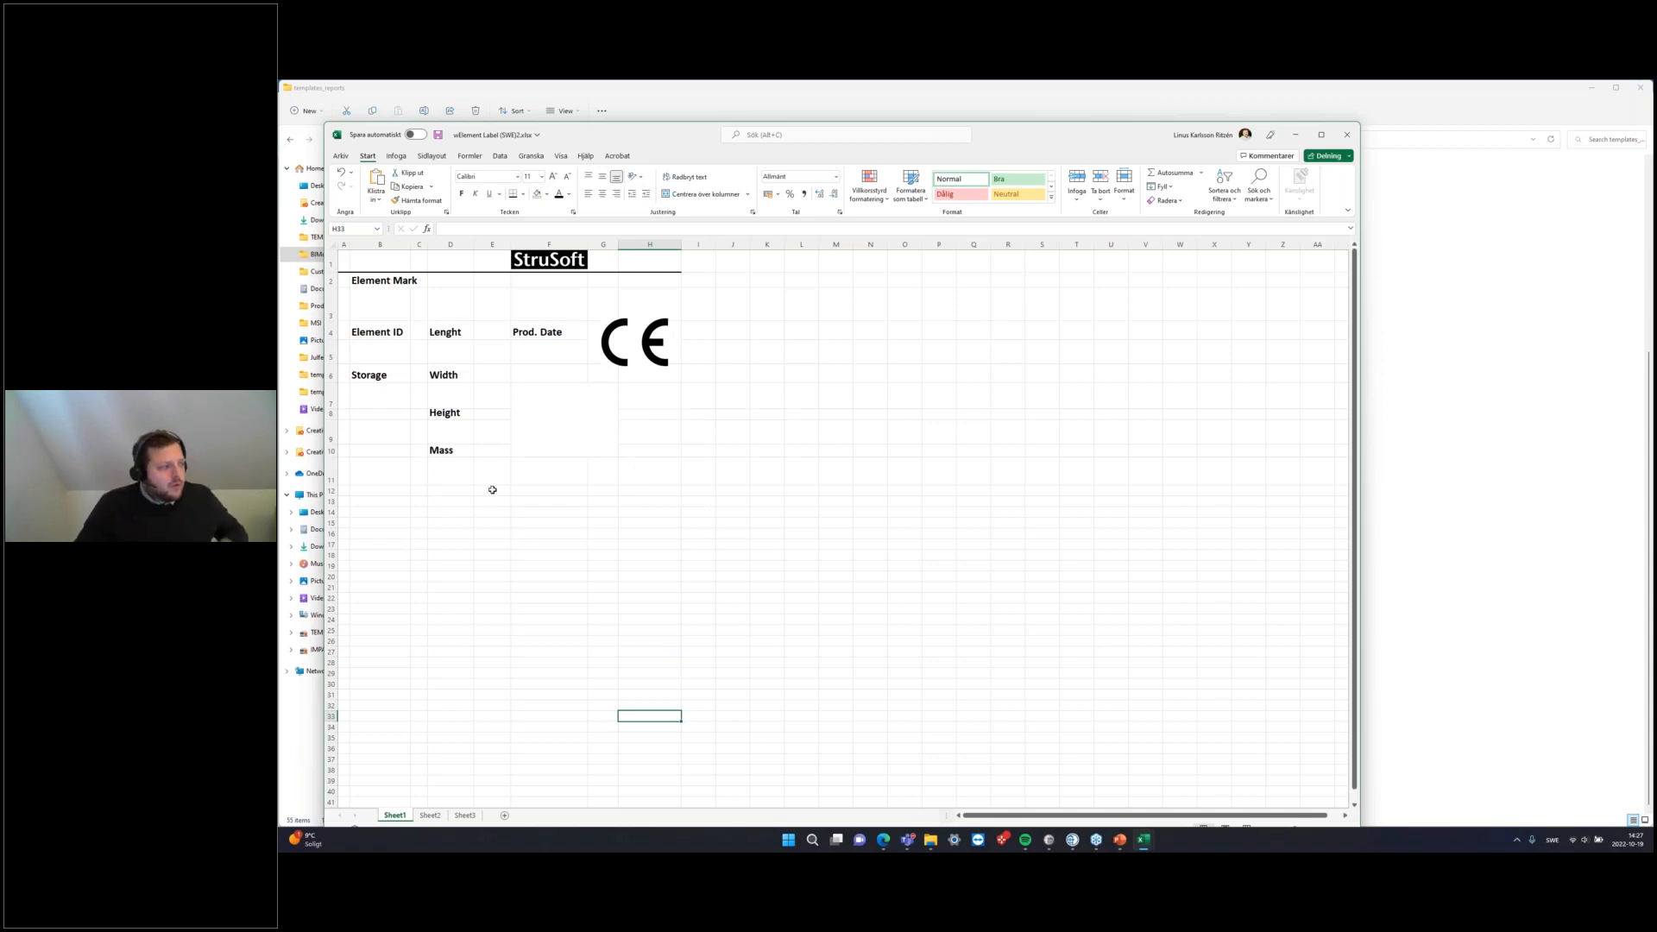
Step: Move the Storage label down to cell B8 and enter the label Project in cell B6
{"action": "left_click", "coordinate": [380, 380]}
{"action": "left_click_drag", "start_coordinate": [379, 383], "coordinate": [380, 414]}
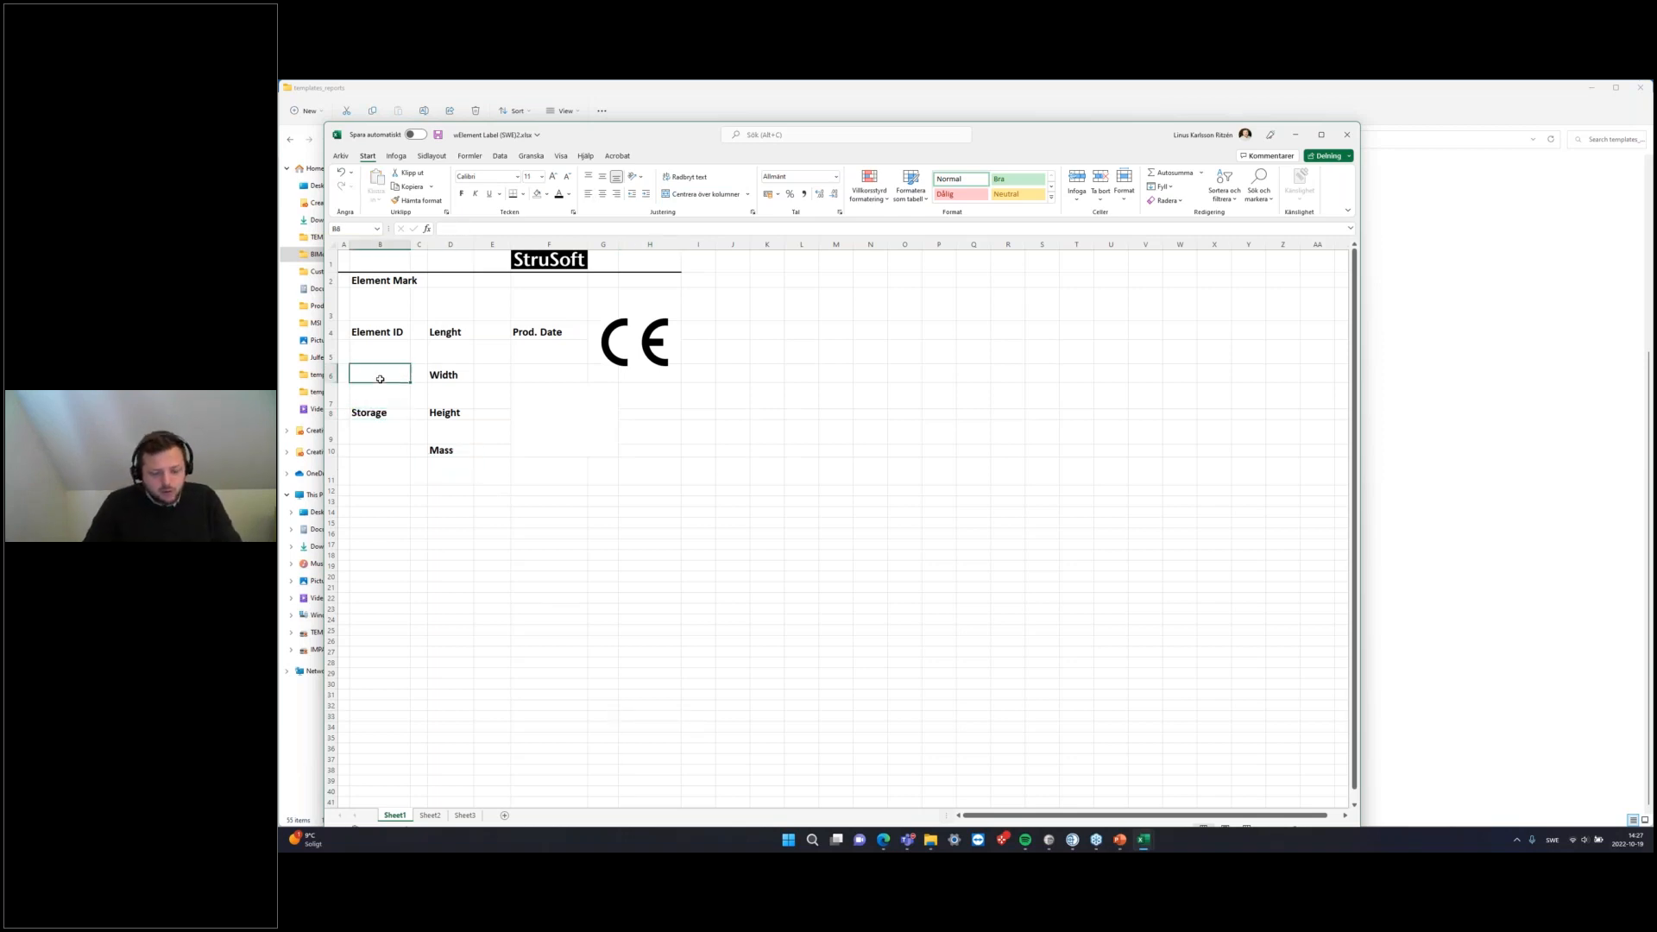
{"action": "type", "text": "Project"}
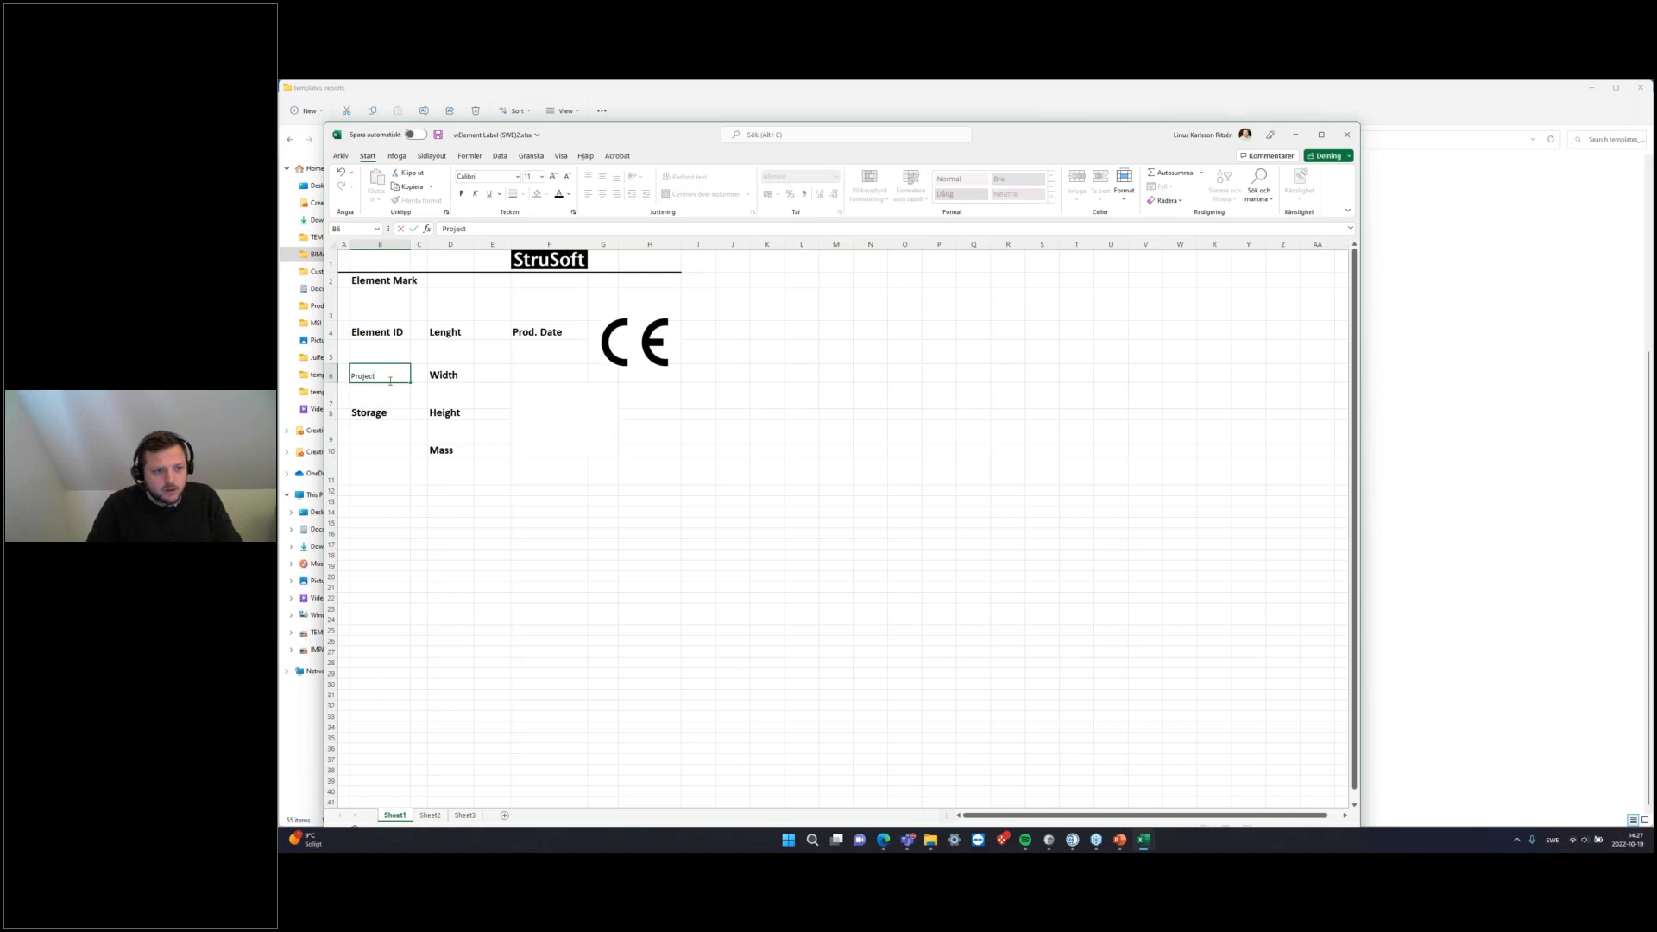
{"action": "key", "text": "Return"}
Step: Copy the Project label's plain formatting to the Storage and Element ID labels, and undo the change to Element ID
{"action": "left_click", "coordinate": [395, 373]}
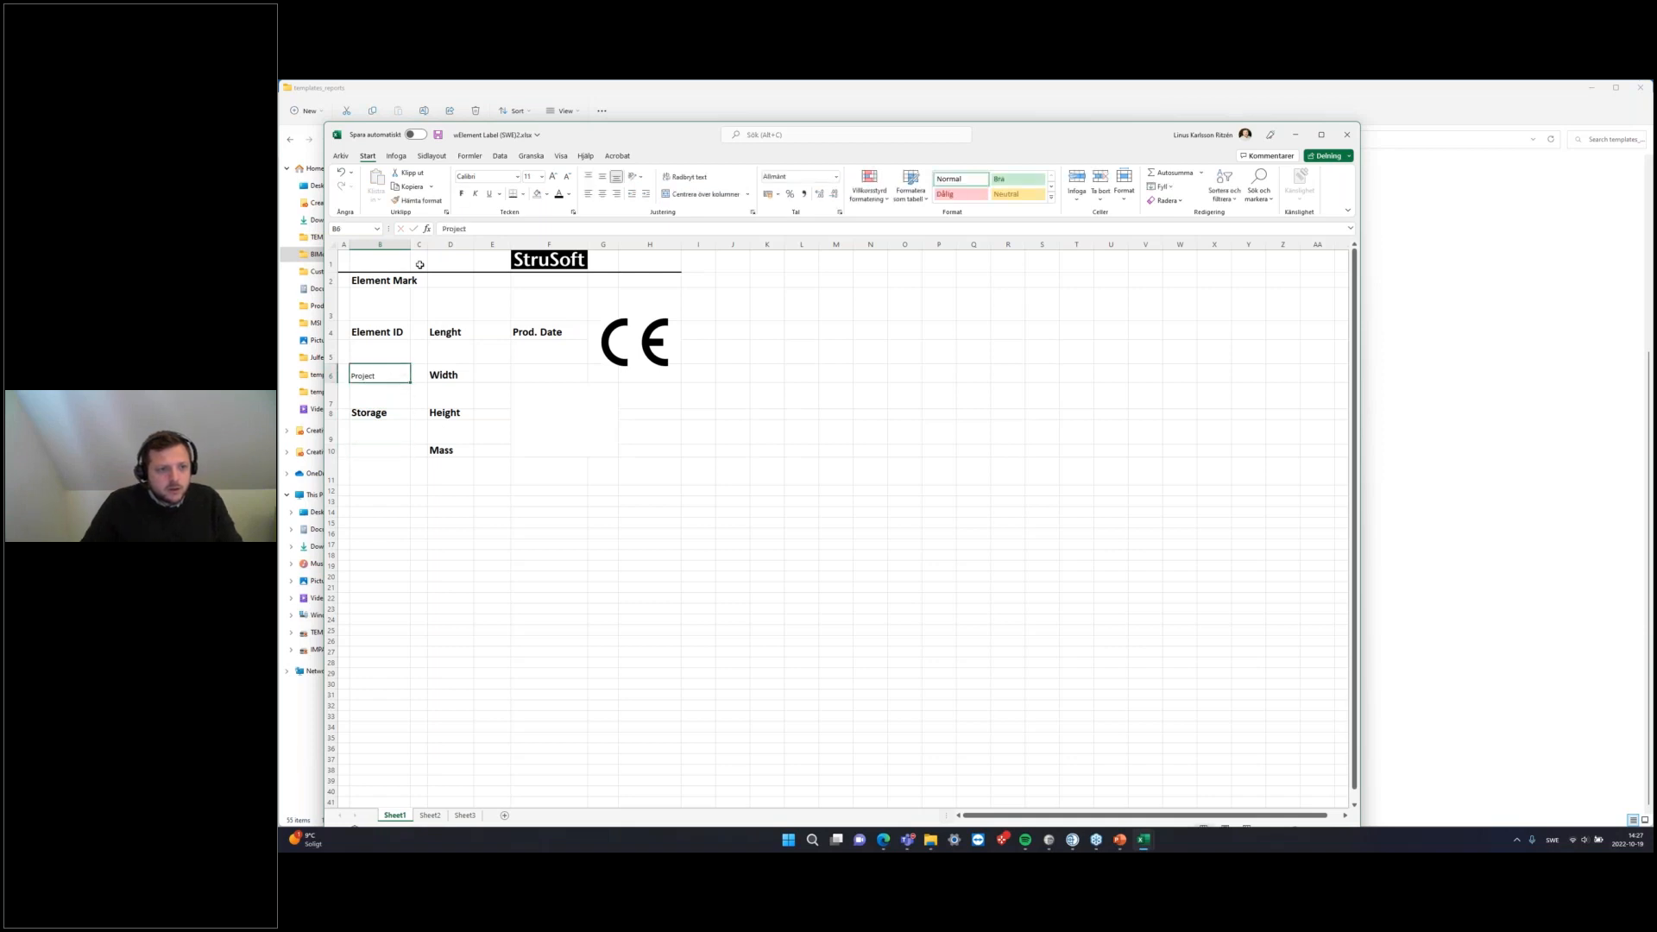
{"action": "left_click", "coordinate": [384, 416]}
{"action": "left_click", "coordinate": [419, 200]}
{"action": "left_click", "coordinate": [374, 333]}
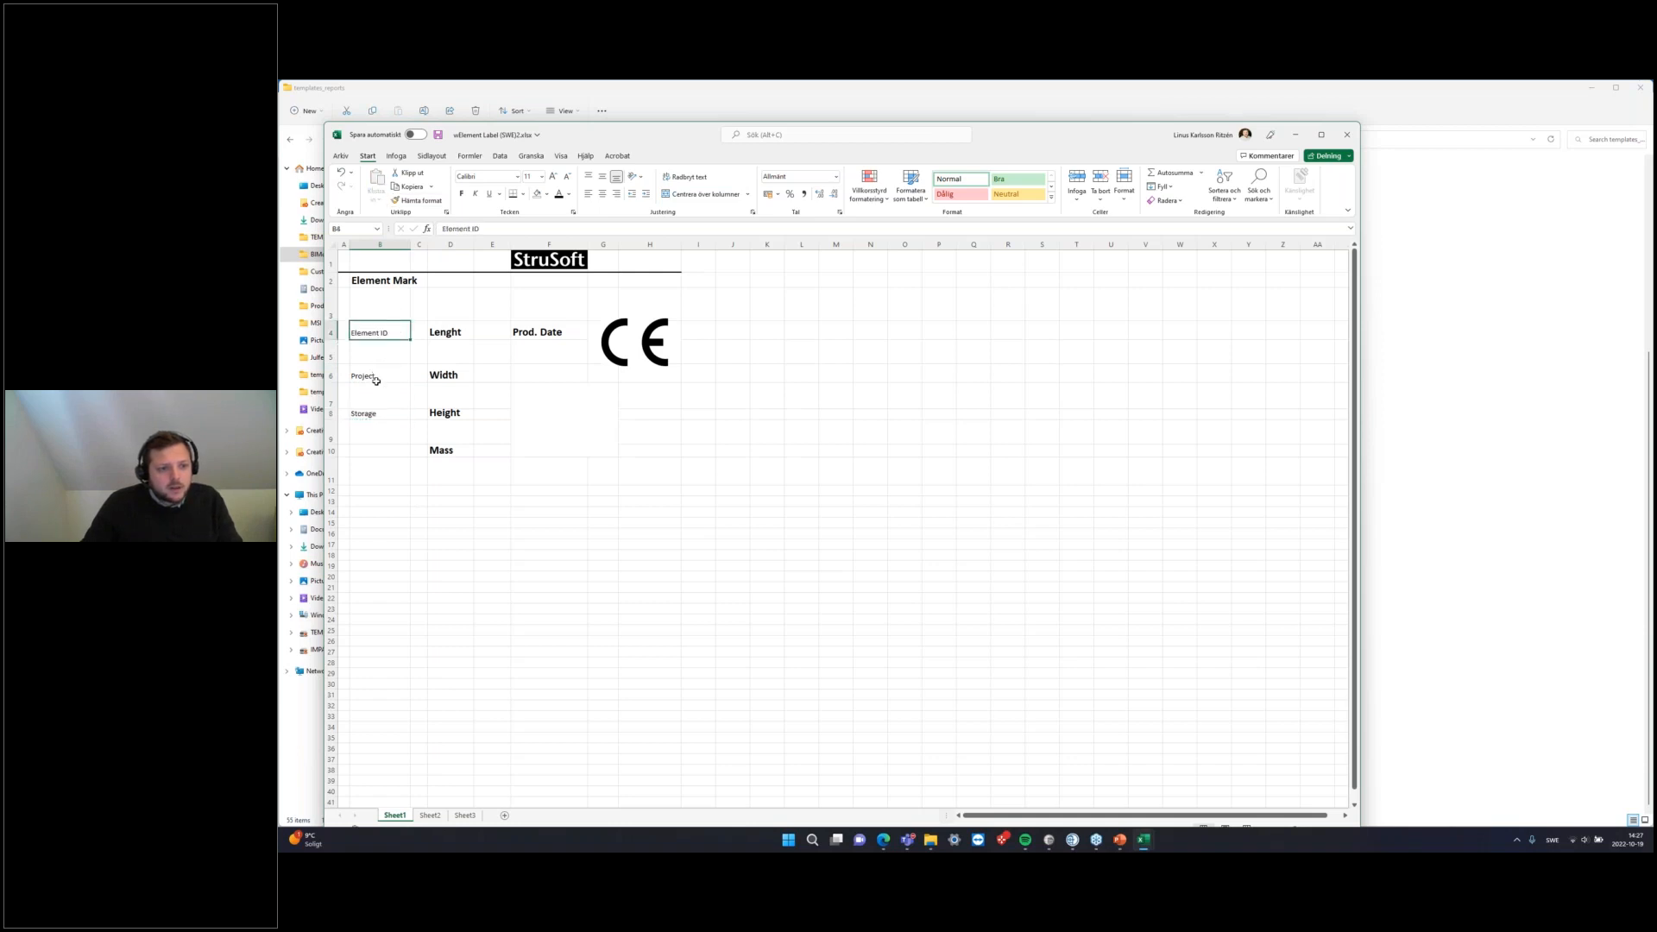
{"action": "key", "text": "ctrl+z"}
{"action": "left_click", "coordinate": [380, 471]}
Step: Copy the bold formatting of the Element ID label to the Project and Storage labels
{"action": "left_click", "coordinate": [387, 331]}
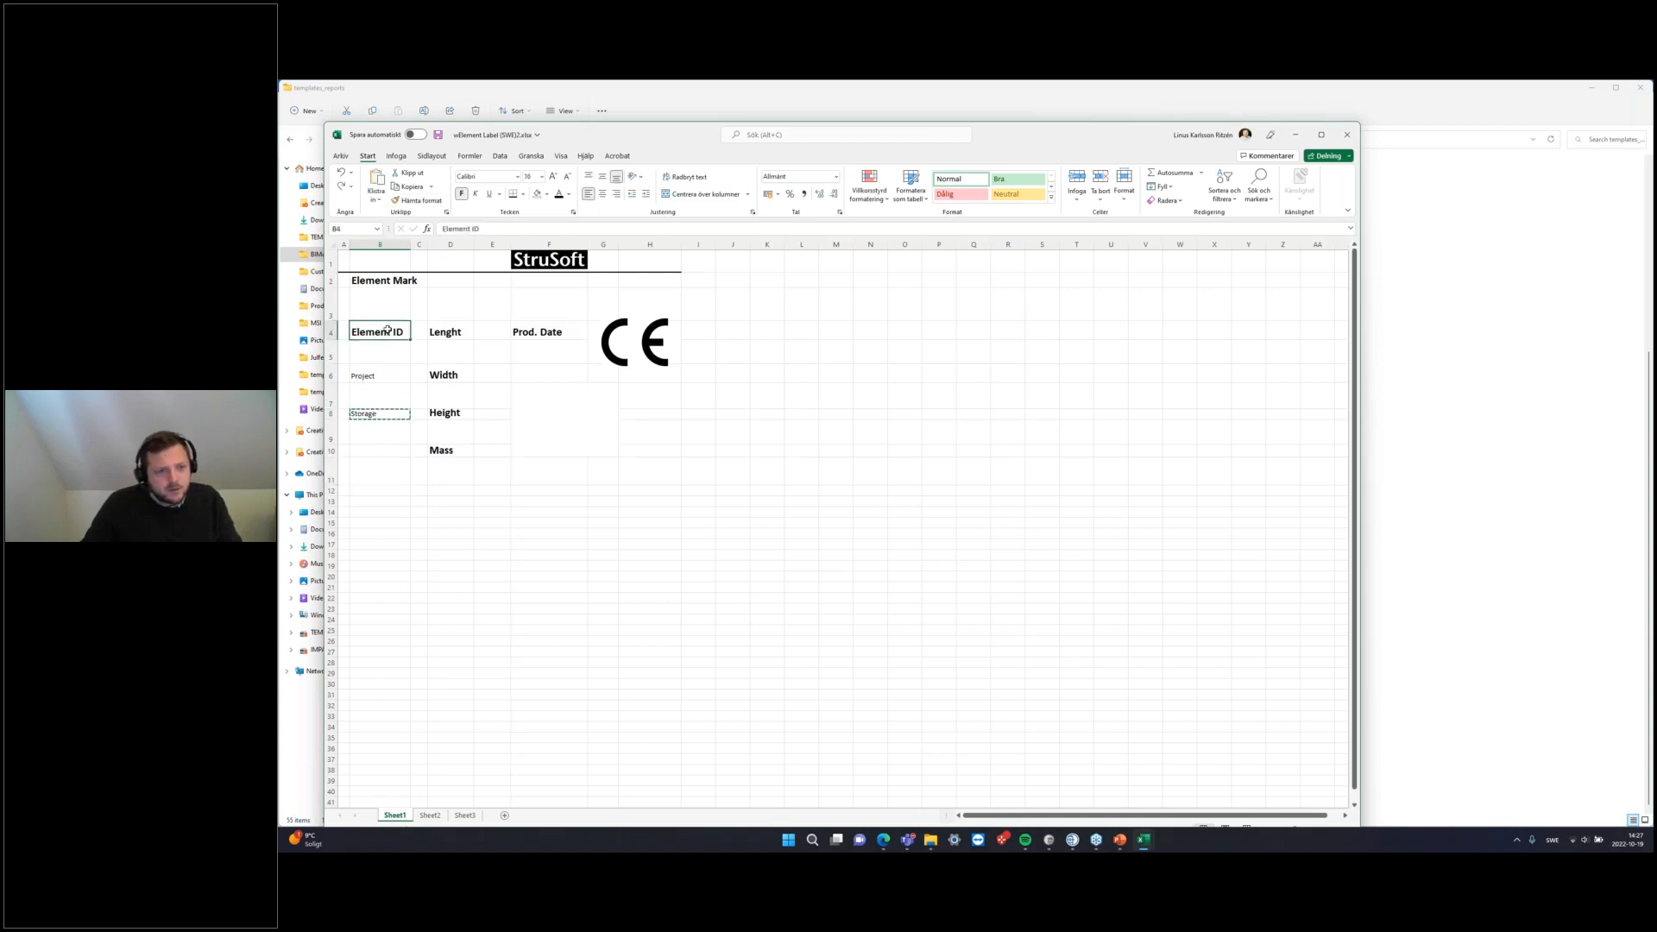
{"action": "key", "text": "Escape"}
{"action": "left_click", "coordinate": [419, 200]}
{"action": "left_click", "coordinate": [395, 367]}
{"action": "left_click", "coordinate": [388, 414]}
{"action": "left_click", "coordinate": [392, 376]}
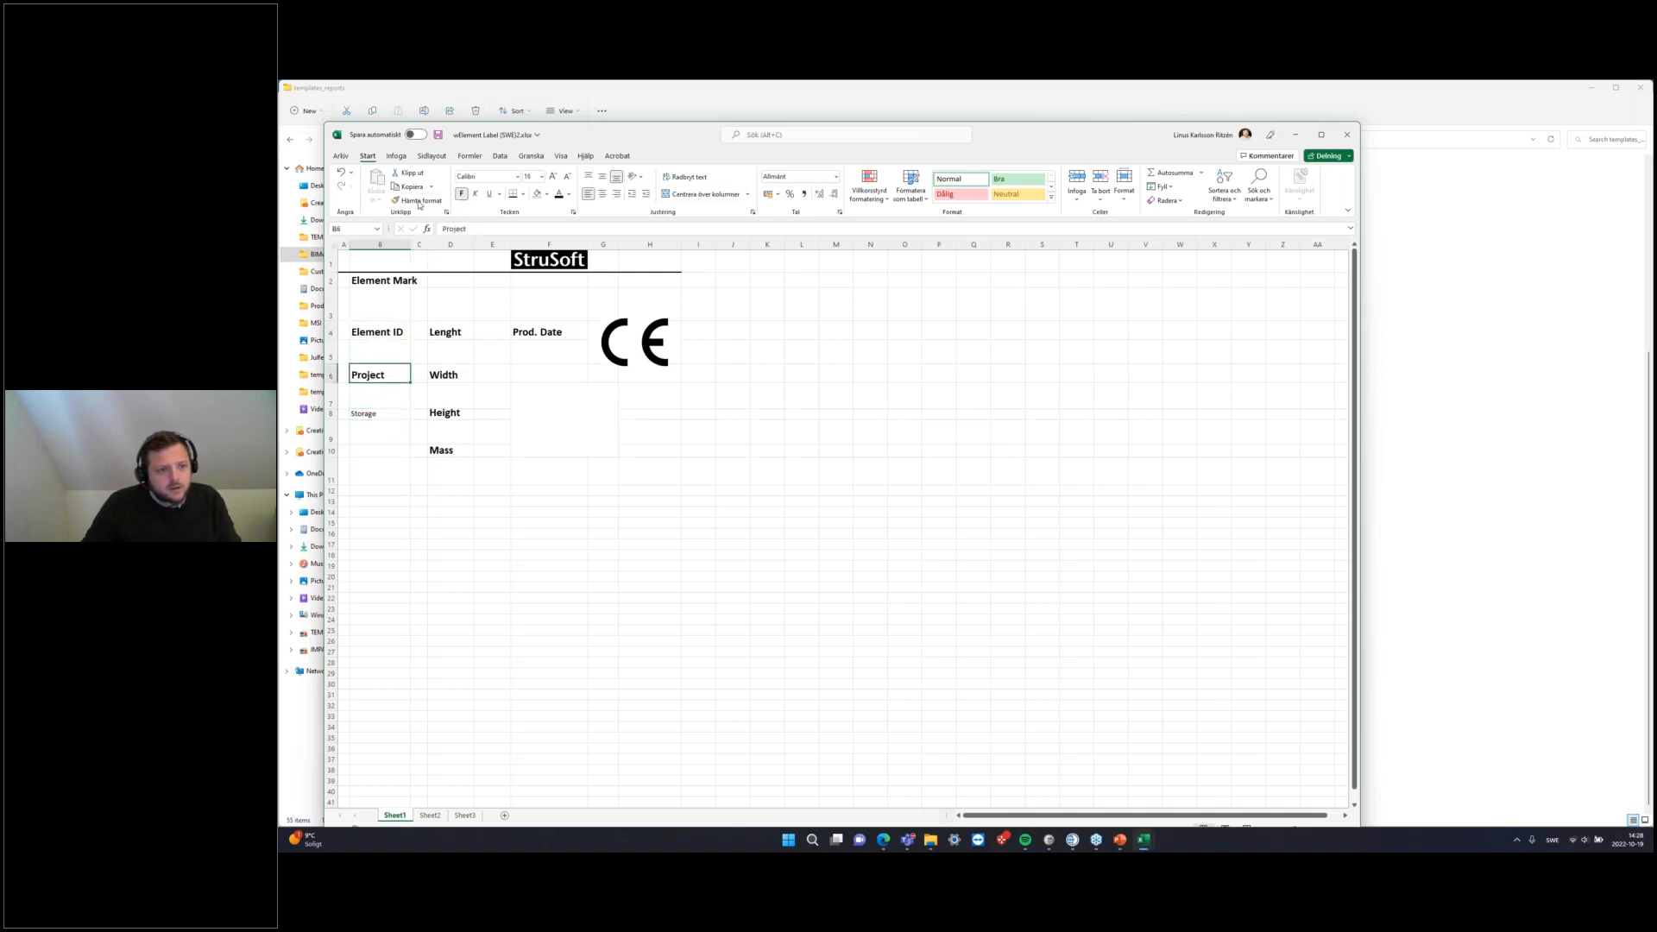
{"action": "left_click", "coordinate": [419, 200]}
{"action": "left_click", "coordinate": [380, 413]}
{"action": "left_click", "coordinate": [380, 507]}
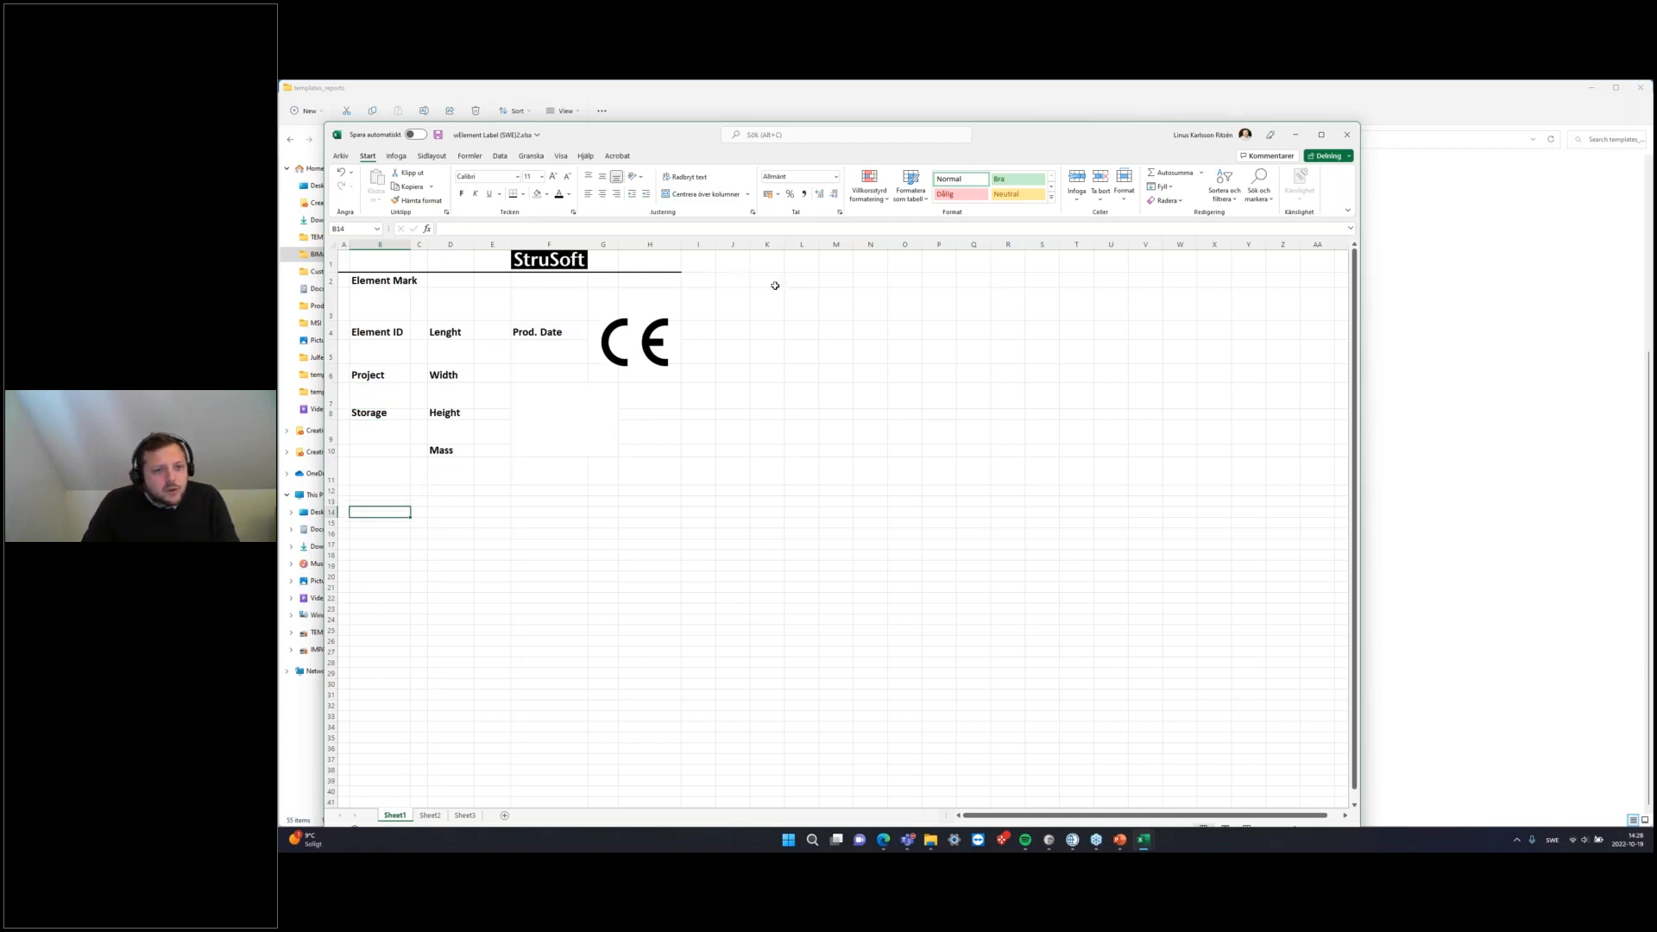
Step: Unmerge the block F7:G10 below Prod. Date and merge only cells F7:F10
{"action": "left_click", "coordinate": [573, 390]}
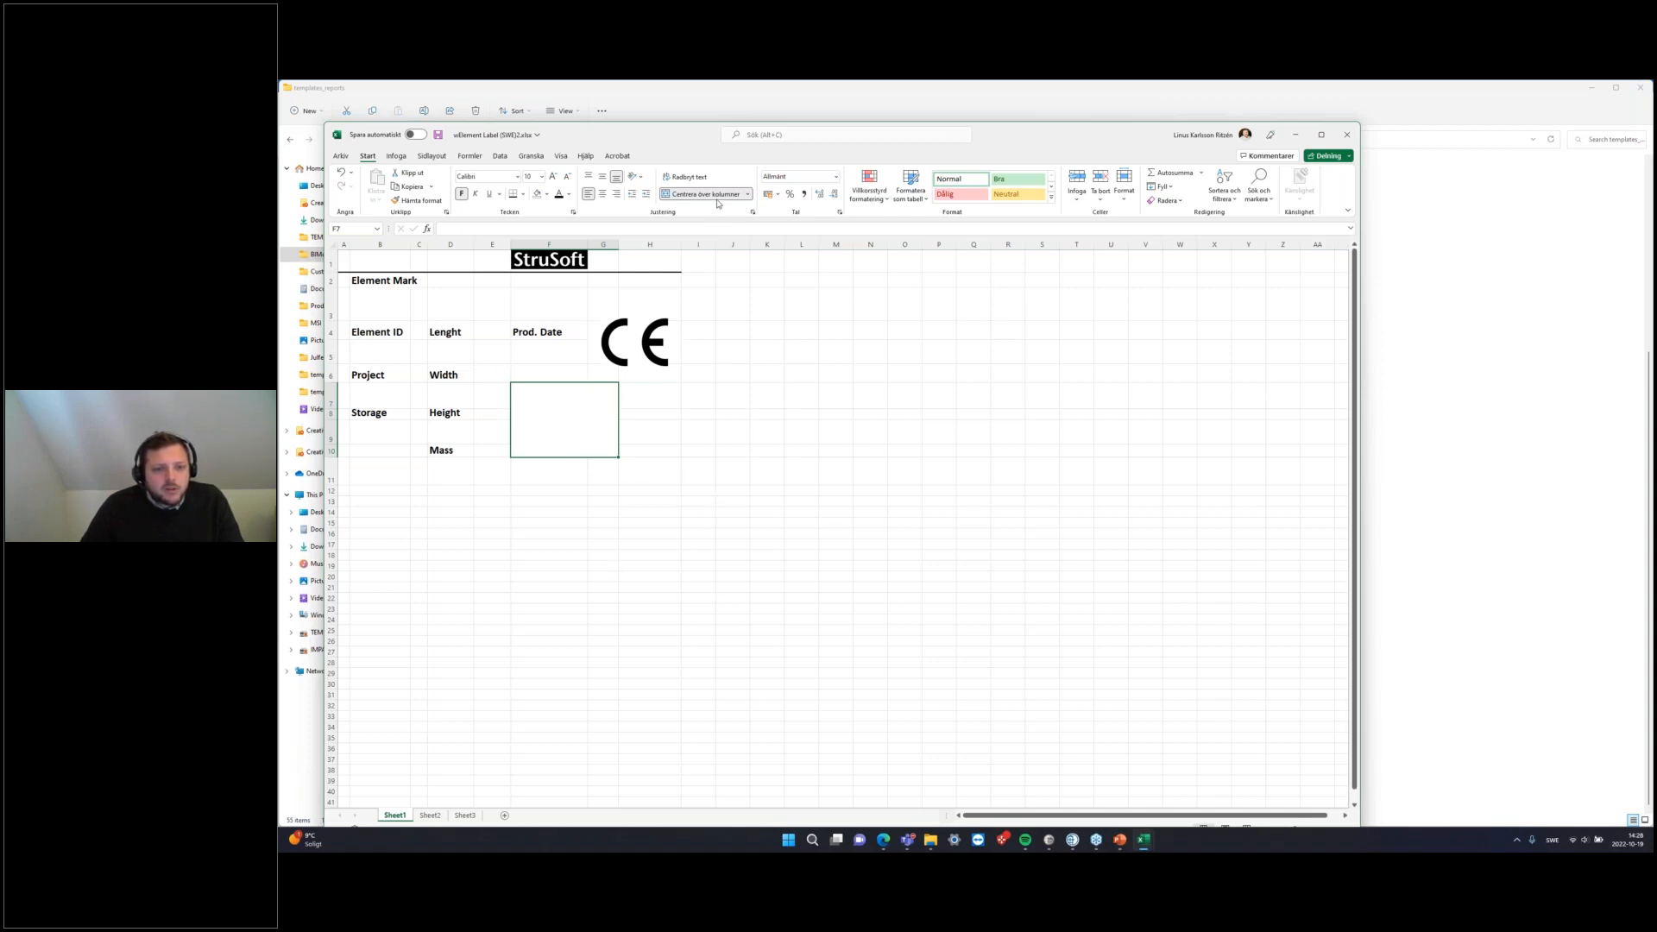
{"action": "left_click", "coordinate": [593, 511]}
{"action": "mouse_move", "coordinate": [537, 395]}
{"action": "left_mouse_down"}
{"action": "mouse_move", "coordinate": [550, 429]}
{"action": "mouse_move", "coordinate": [569, 425]}
{"action": "left_mouse_up"}
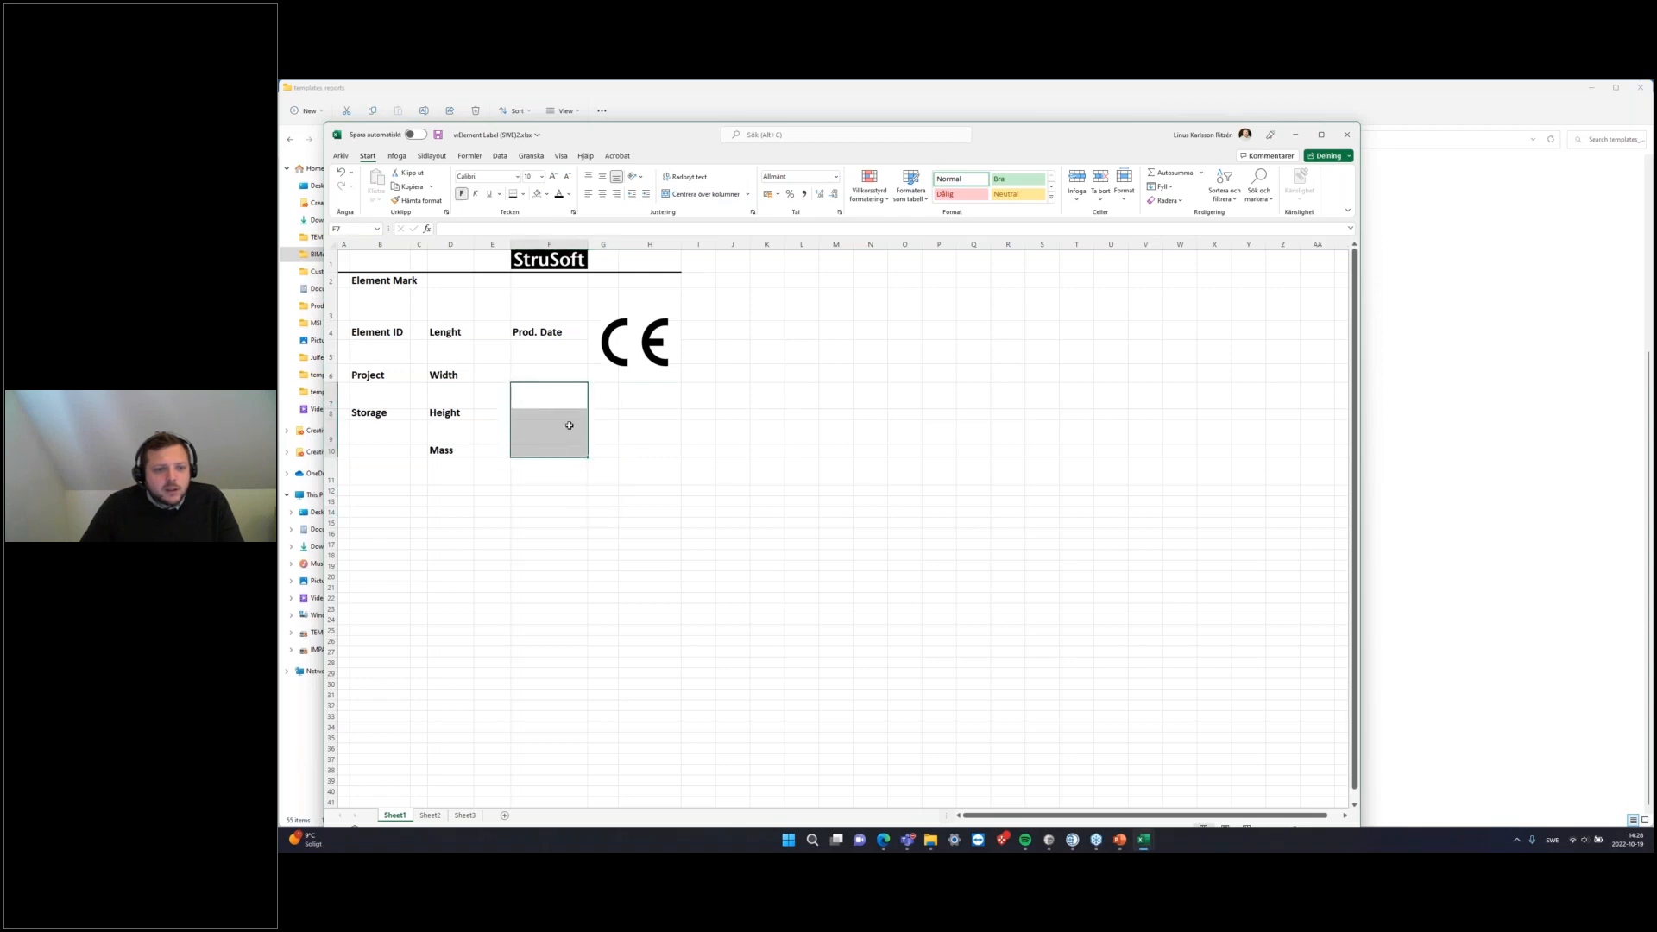
{"action": "left_click", "coordinate": [715, 194]}
{"action": "left_click", "coordinate": [628, 534]}
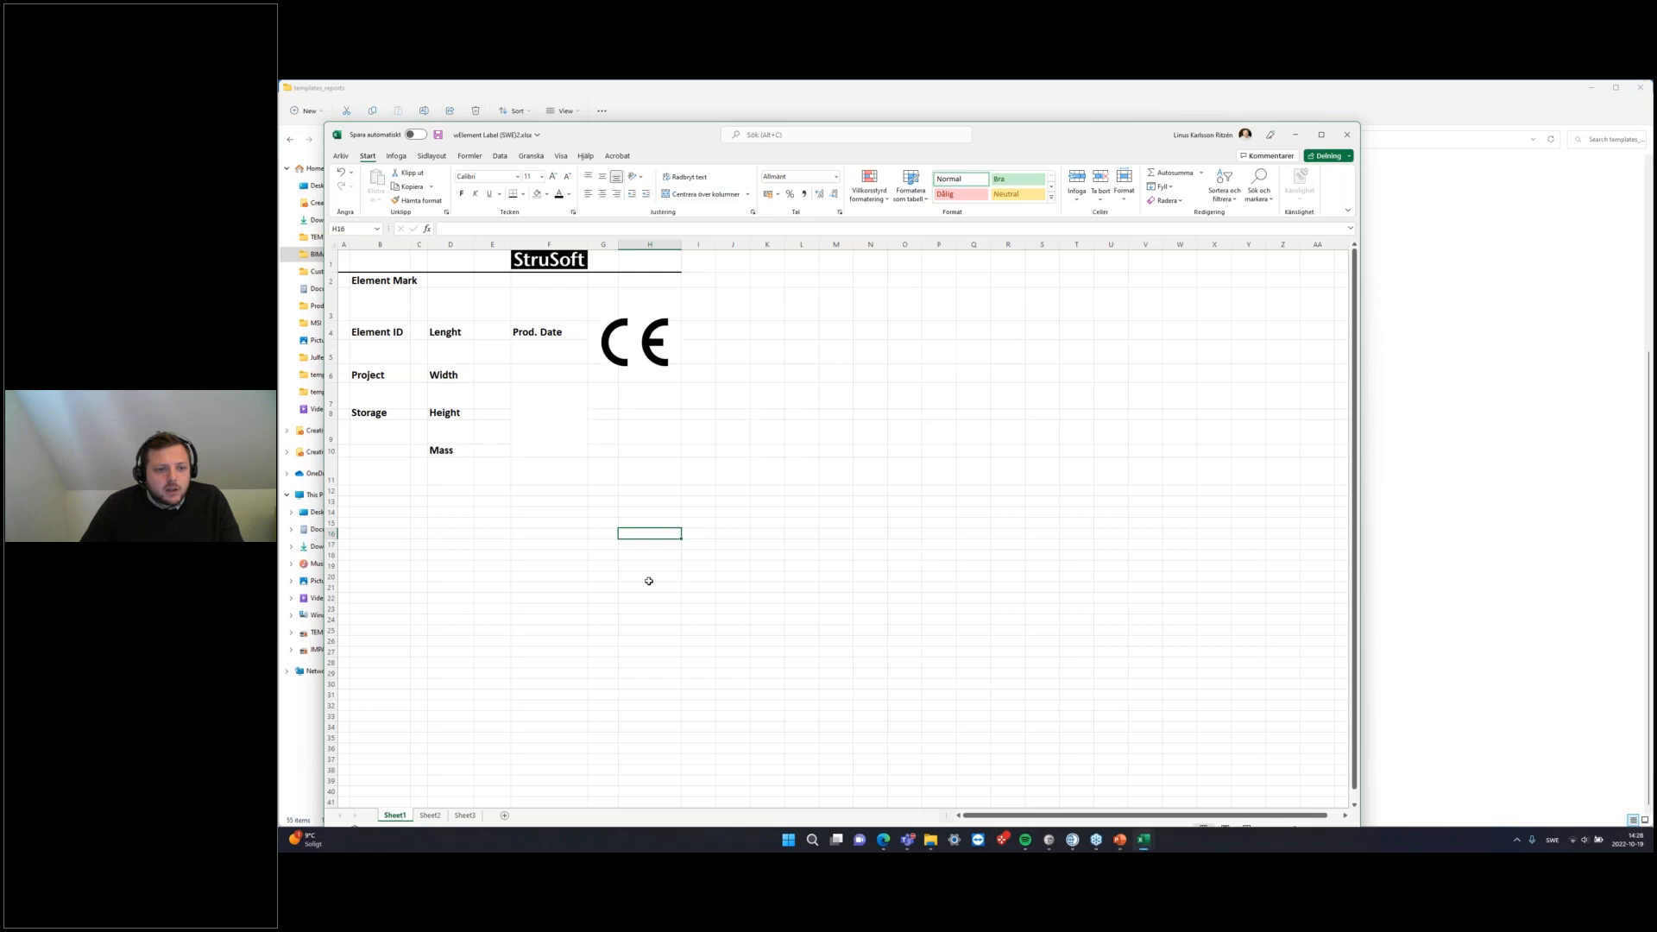
Step: Fill the label area A1:H11 with white and save the workbook
{"action": "mouse_move", "coordinate": [667, 475]}
{"action": "left_mouse_down"}
{"action": "mouse_move", "coordinate": [350, 289]}
{"action": "mouse_move", "coordinate": [352, 271]}
{"action": "left_mouse_up"}
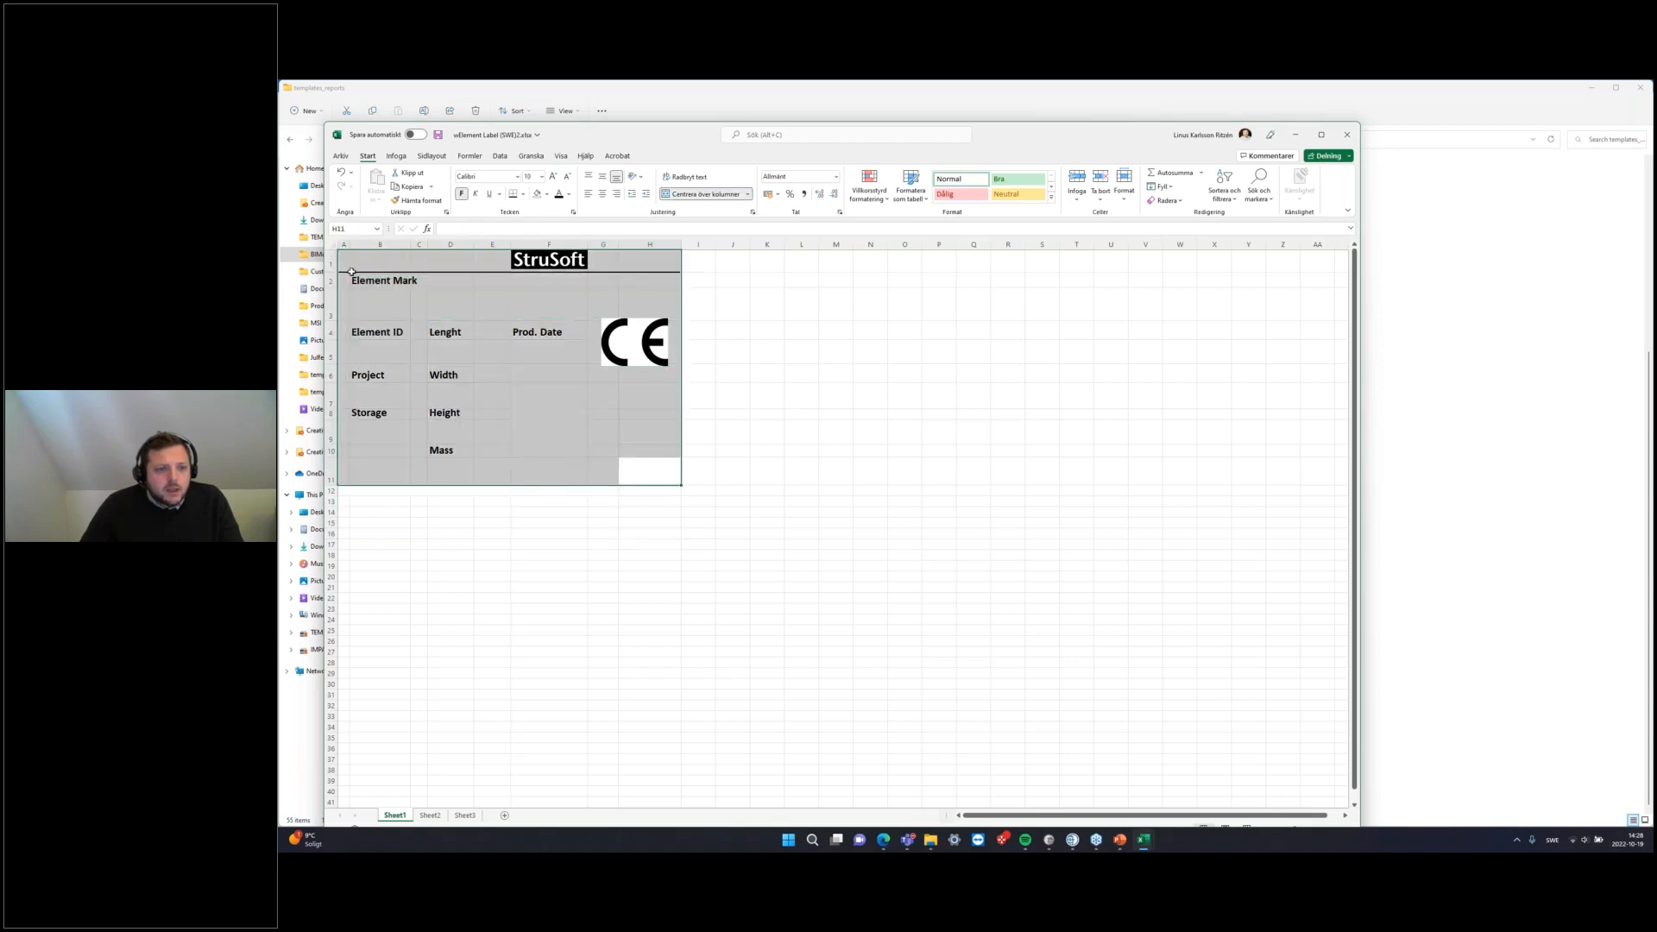
{"action": "left_click", "coordinate": [547, 194]}
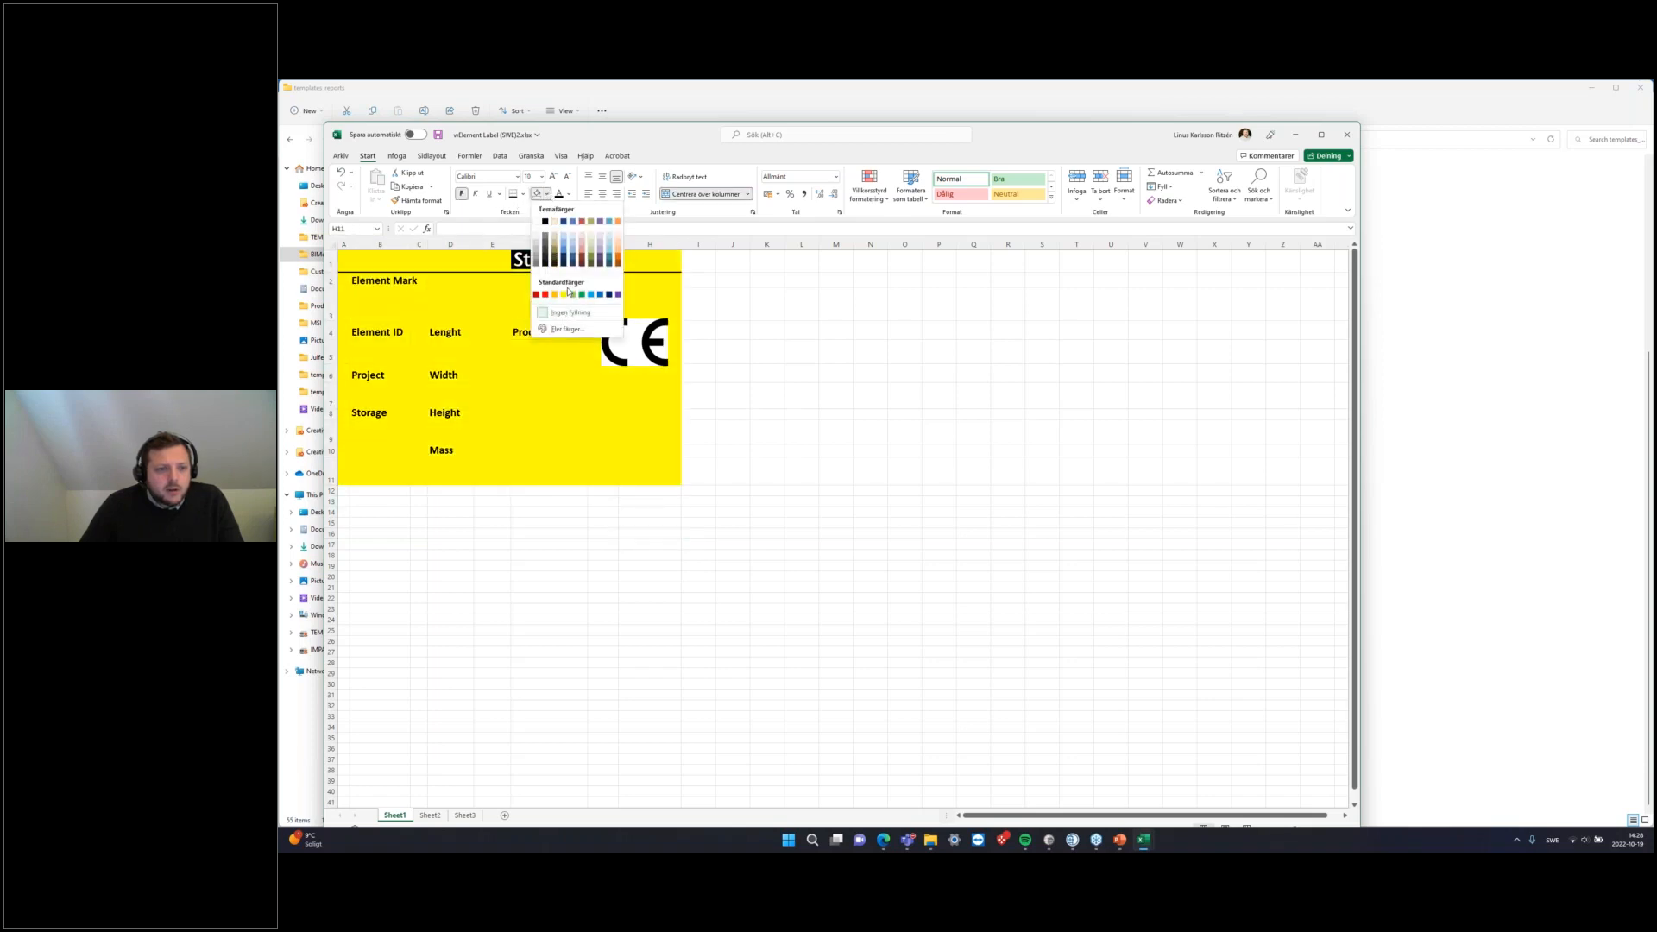
{"action": "left_click", "coordinate": [538, 223]}
{"action": "left_click", "coordinate": [549, 540]}
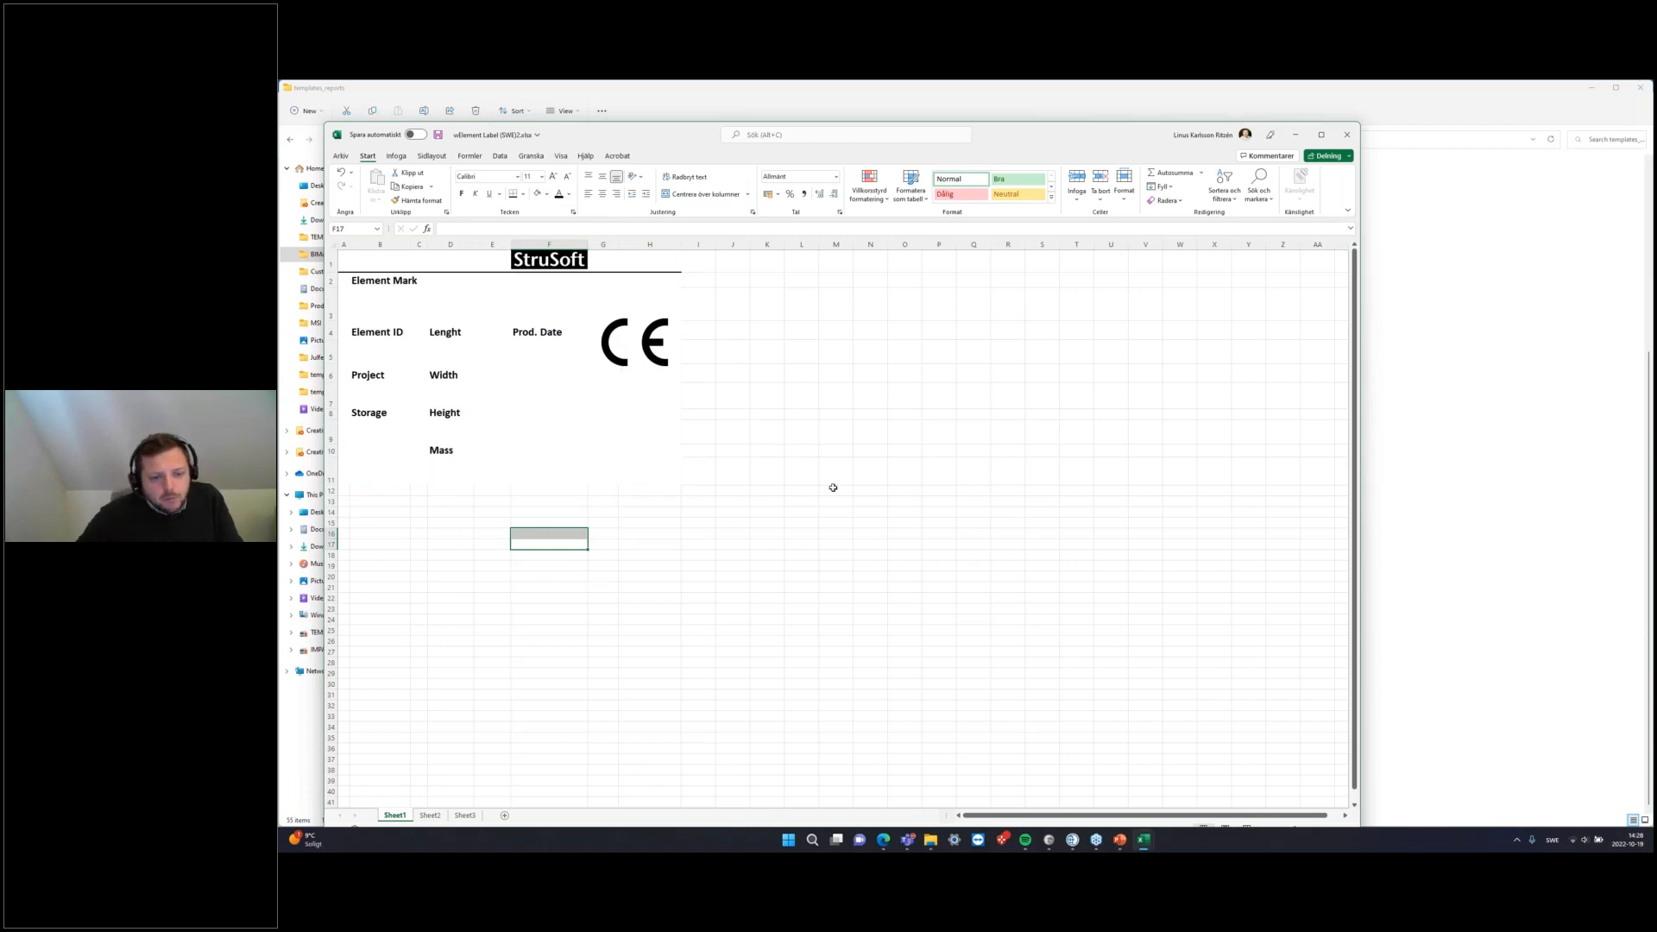
{"action": "left_click", "coordinate": [439, 135]}
Step: Move the workbook window aside, switch to IMPACT Report Tool and open the settings of the Webinar Element Label 2 template
{"action": "left_click_drag", "start_coordinate": [637, 130], "coordinate": [1204, 201]}
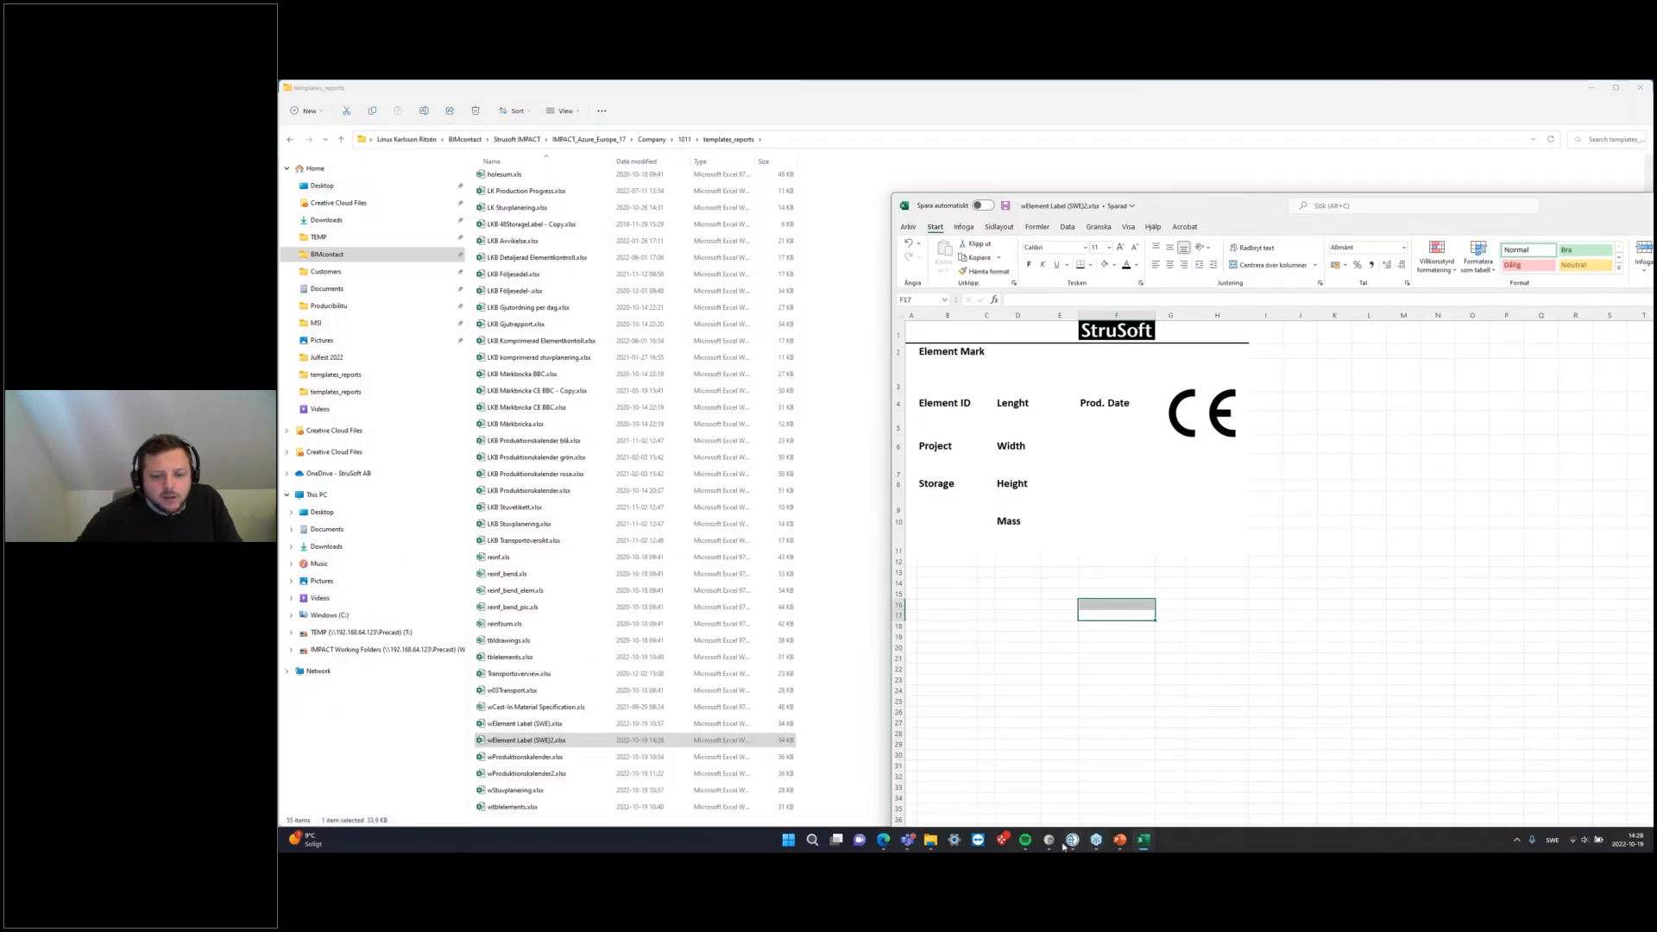
{"action": "left_click", "coordinate": [1035, 815]}
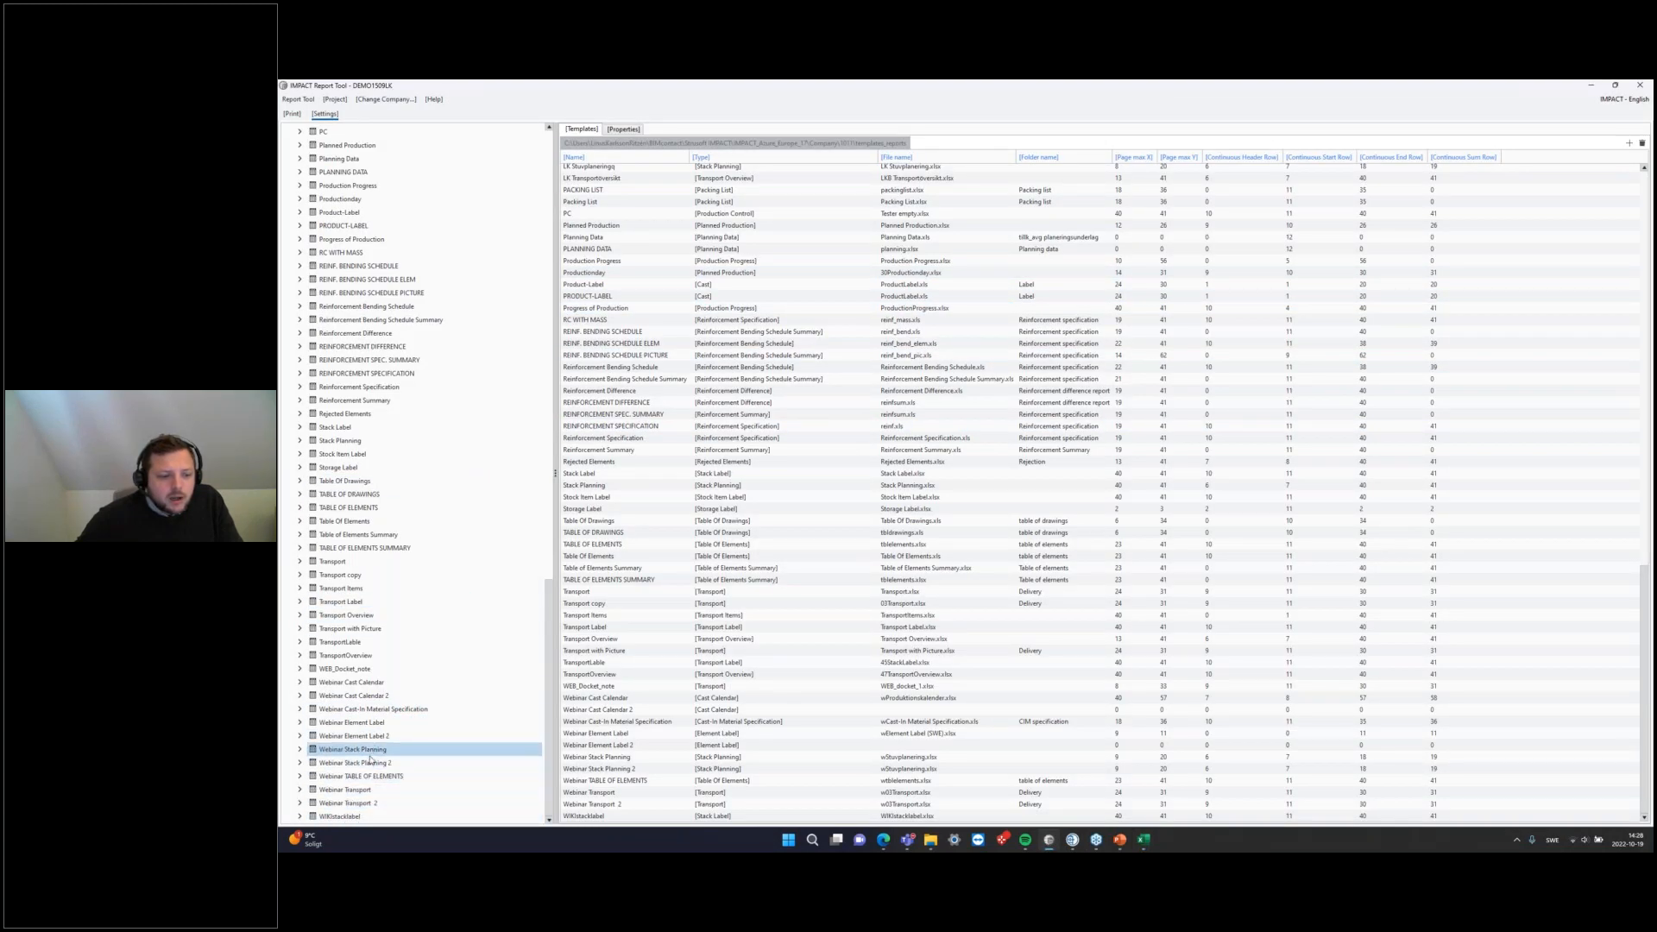
{"action": "left_click", "coordinate": [300, 736]}
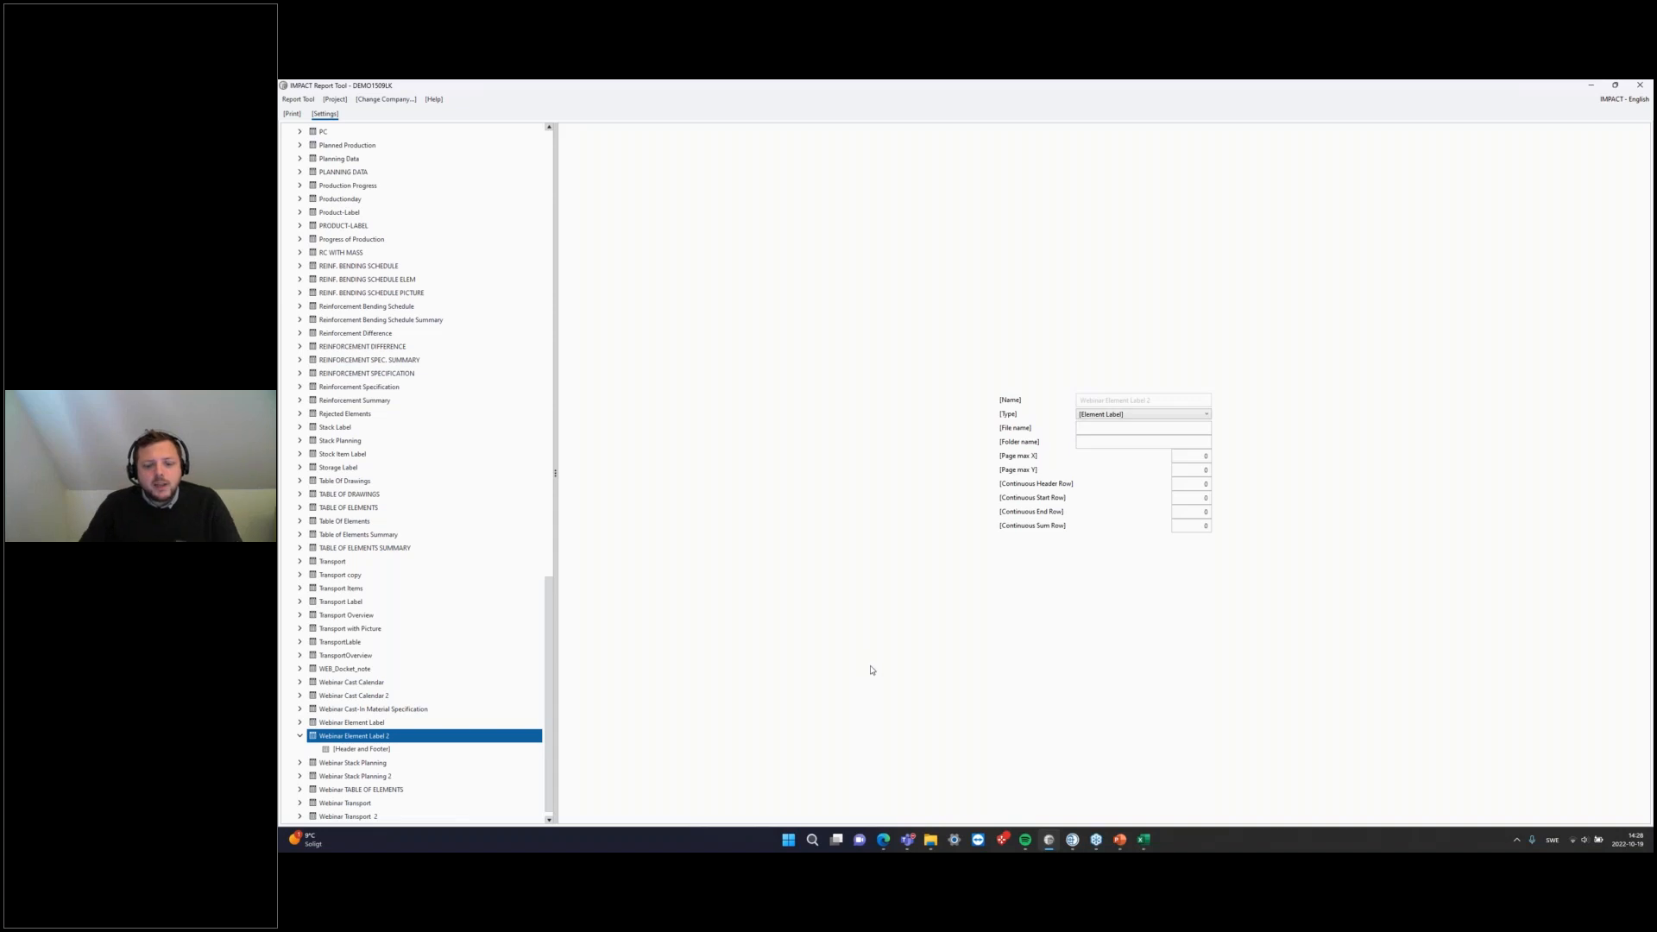
Step: Review the label workbook and the template folder, and browse the report types offered for Webinar Element Label 2
{"action": "left_click", "coordinate": [1153, 846]}
{"action": "left_click", "coordinate": [1105, 780]}
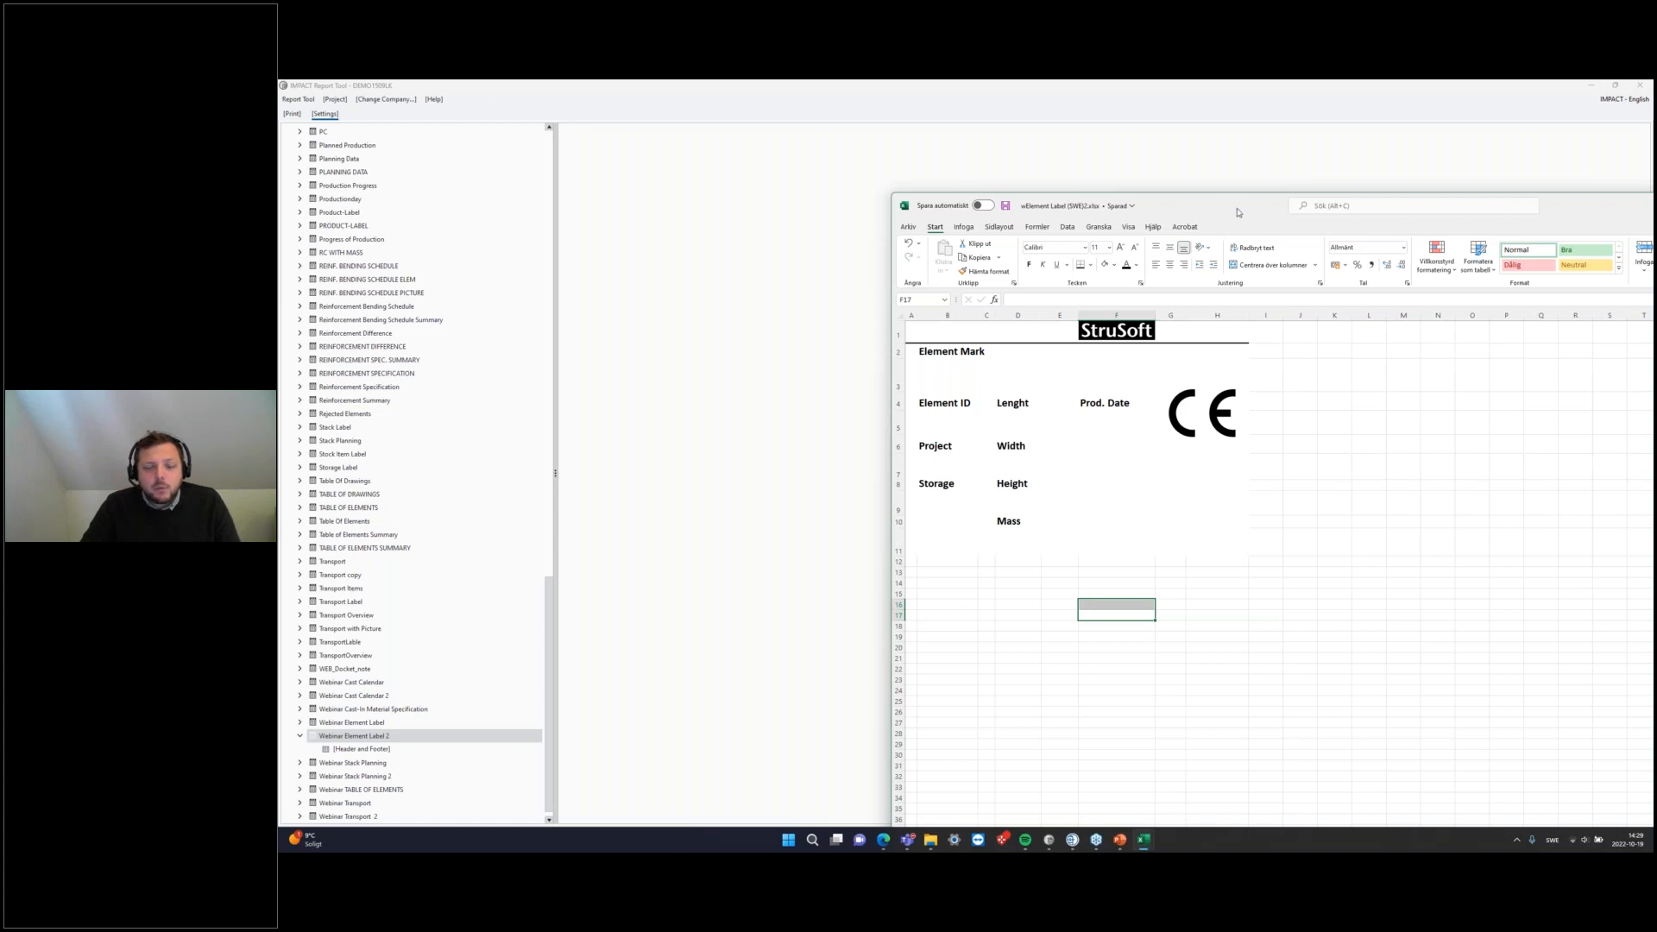
{"action": "left_click_drag", "start_coordinate": [1226, 203], "coordinate": [1216, 207]}
{"action": "left_click_drag", "start_coordinate": [1082, 231], "coordinate": [1027, 850]}
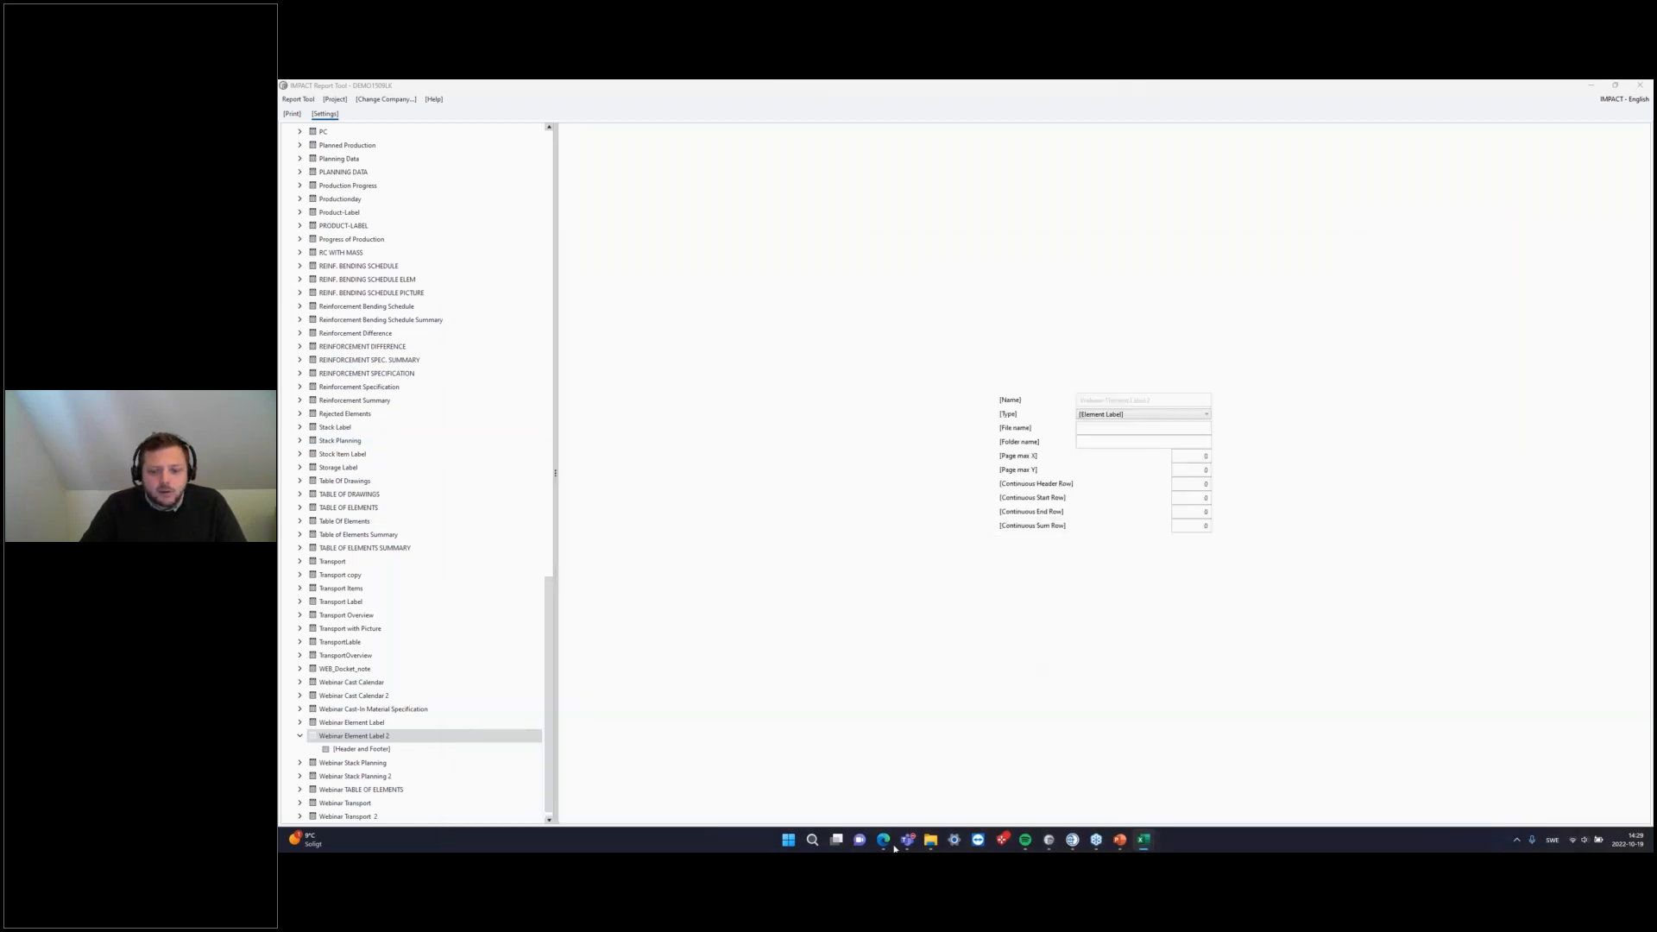
{"action": "left_click", "coordinate": [928, 843]}
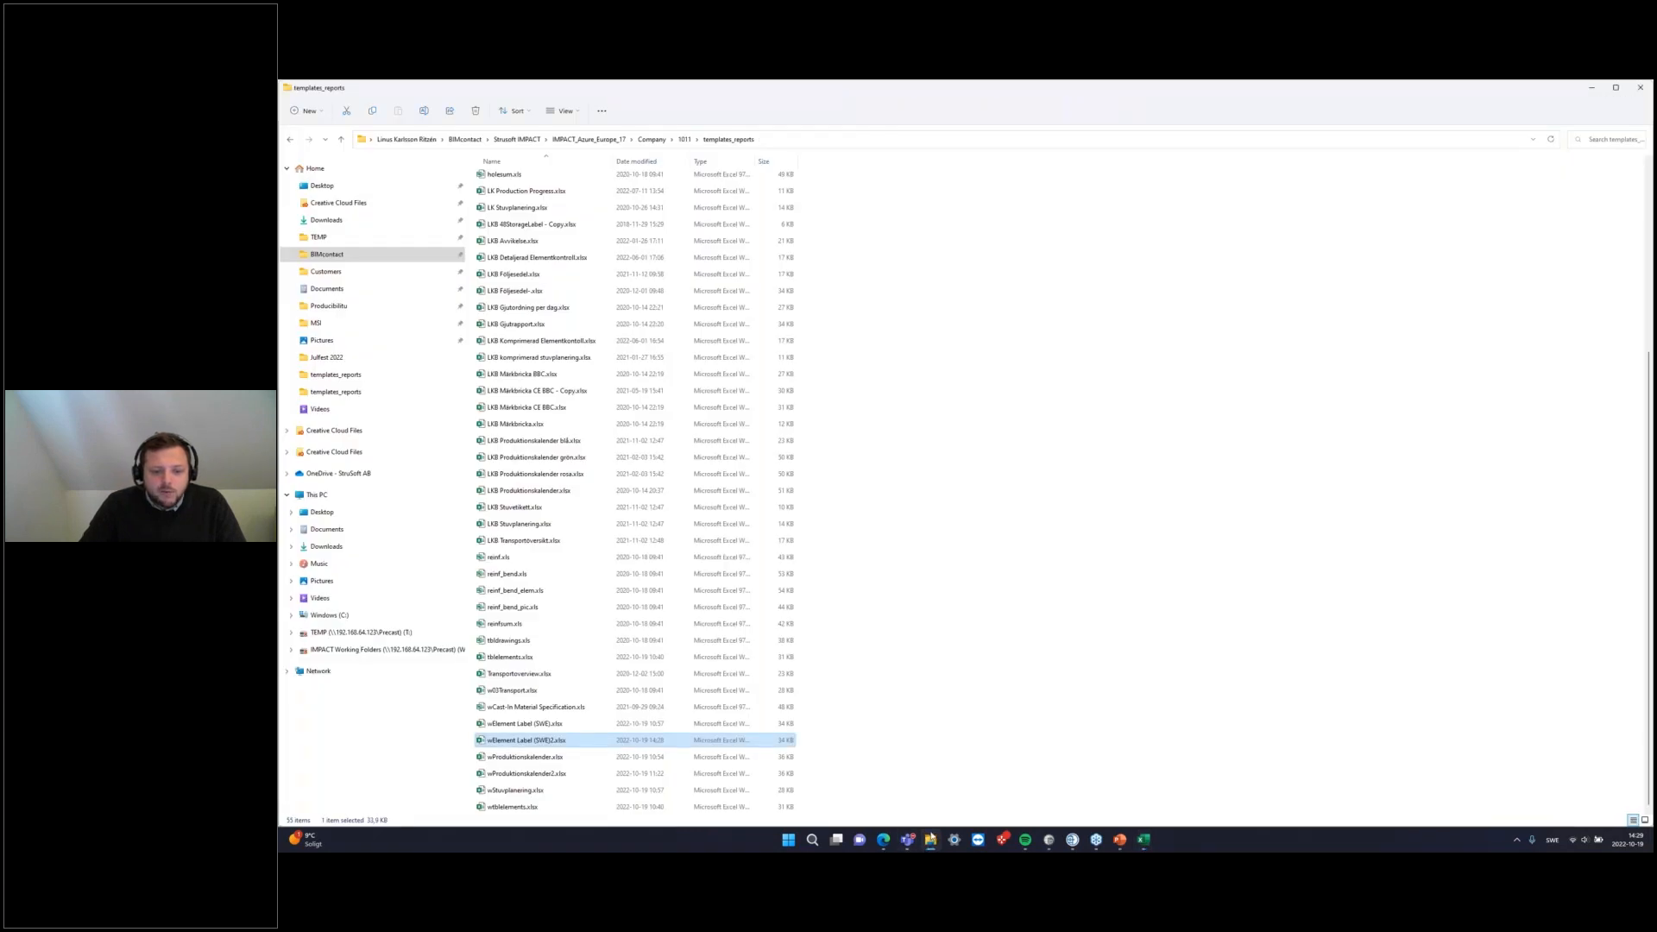
{"action": "left_click", "coordinate": [930, 840]}
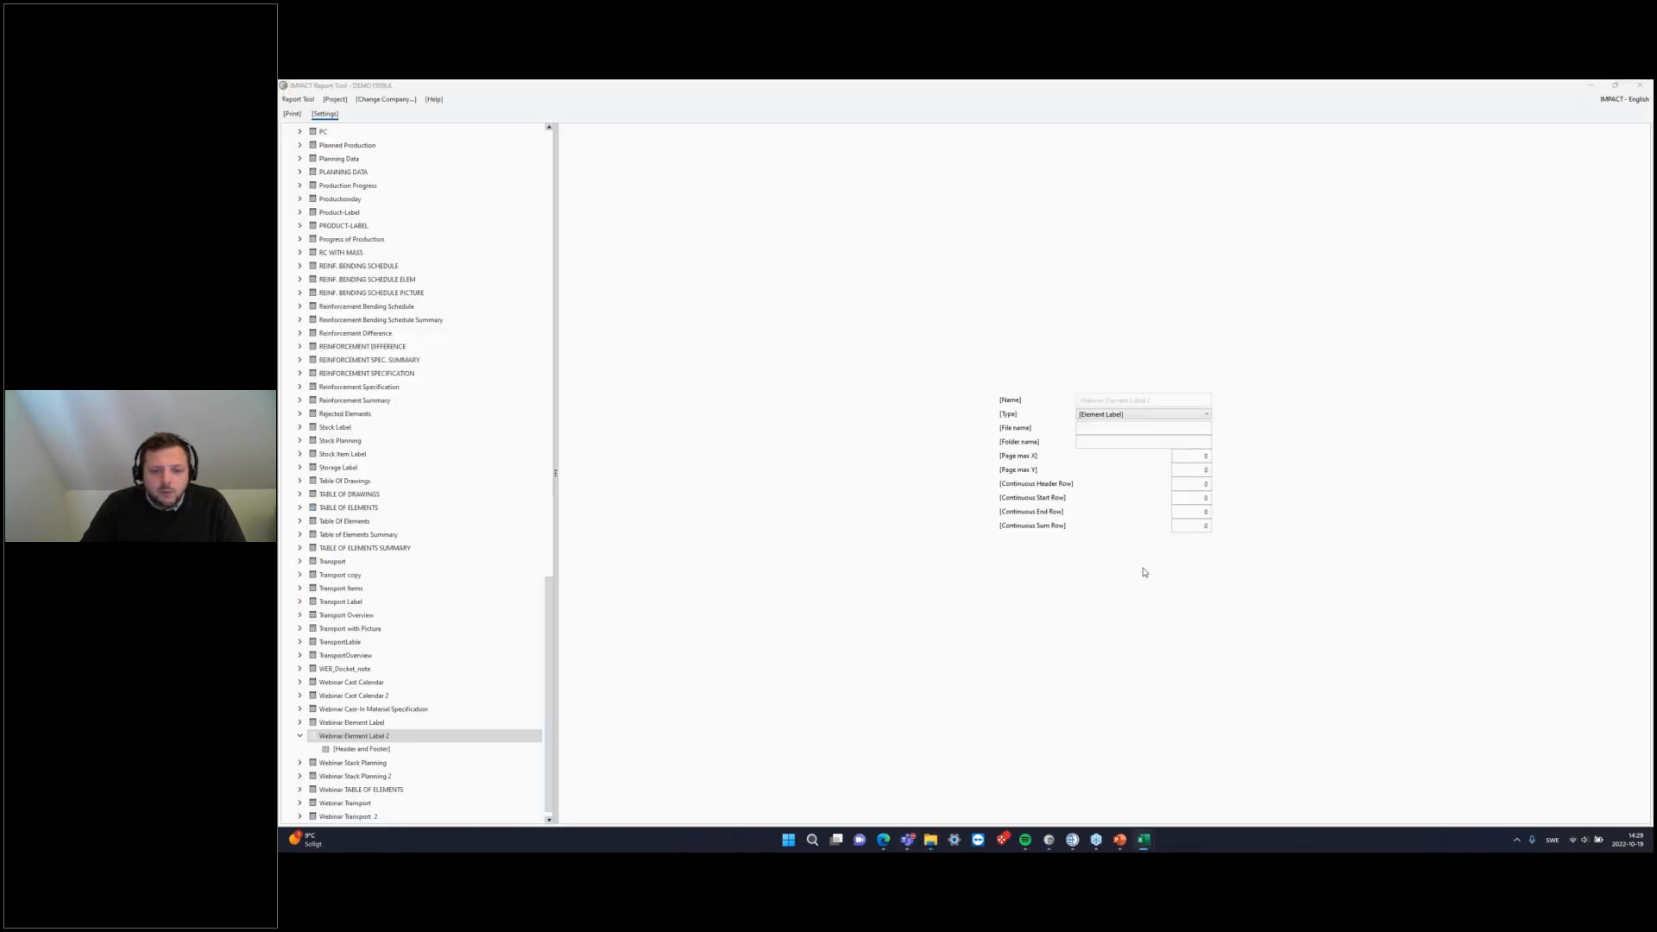
{"action": "left_click", "coordinate": [1132, 418]}
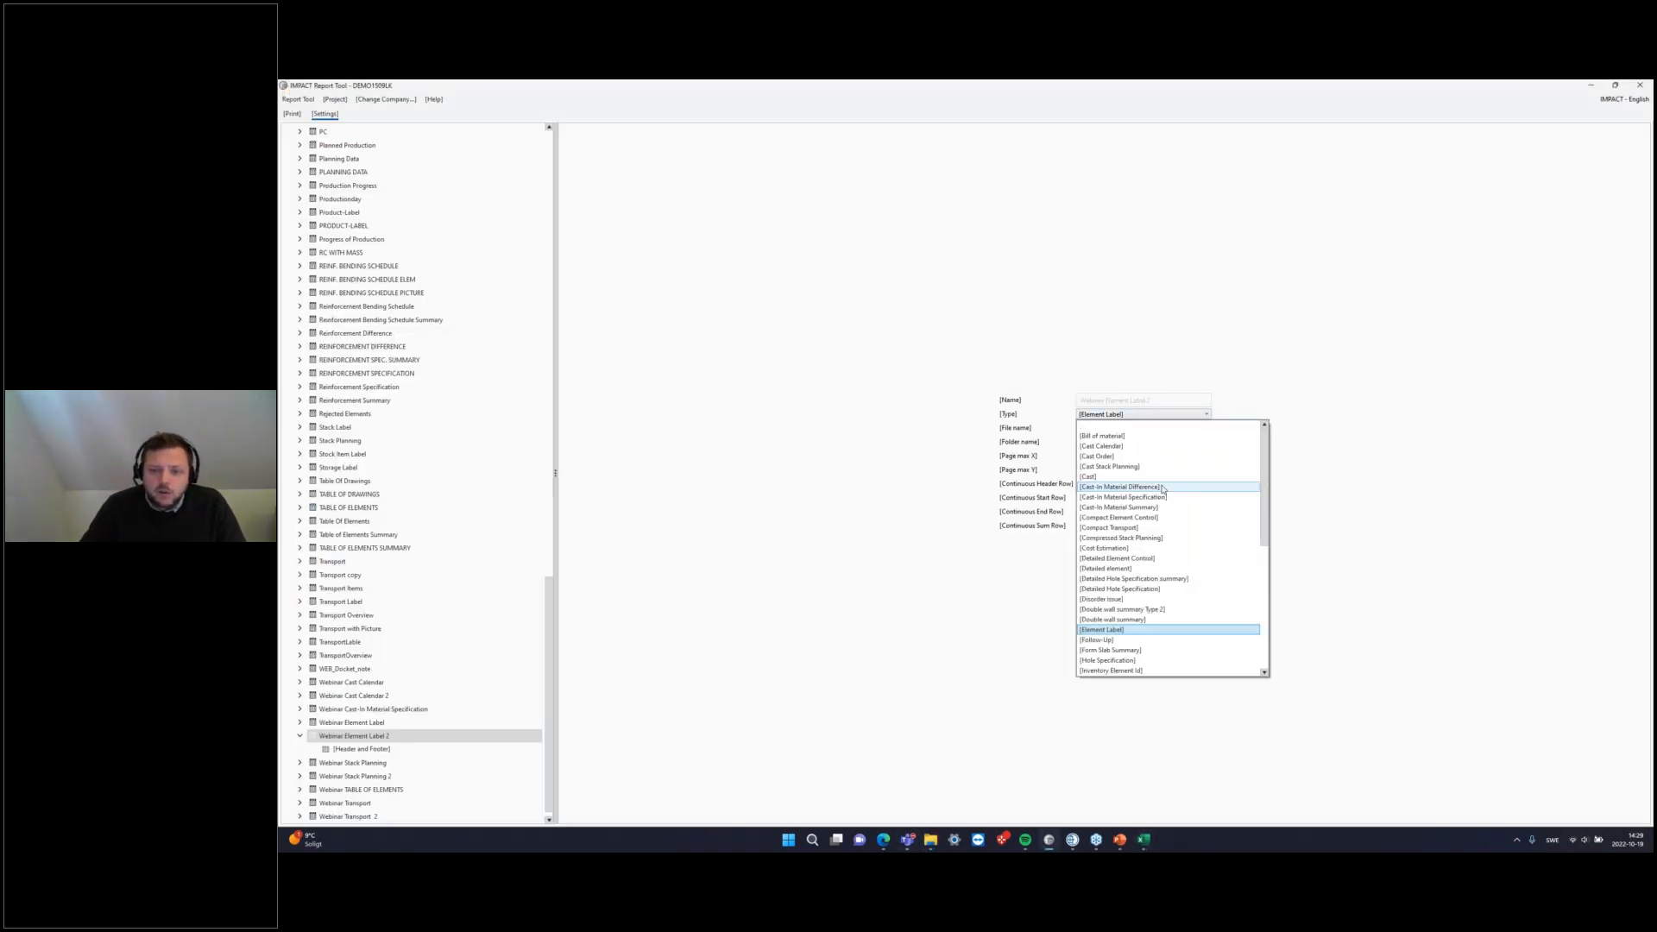
{"action": "scroll", "coordinate": [1180, 446], "scroll_direction": "down", "scroll_amount": 8}
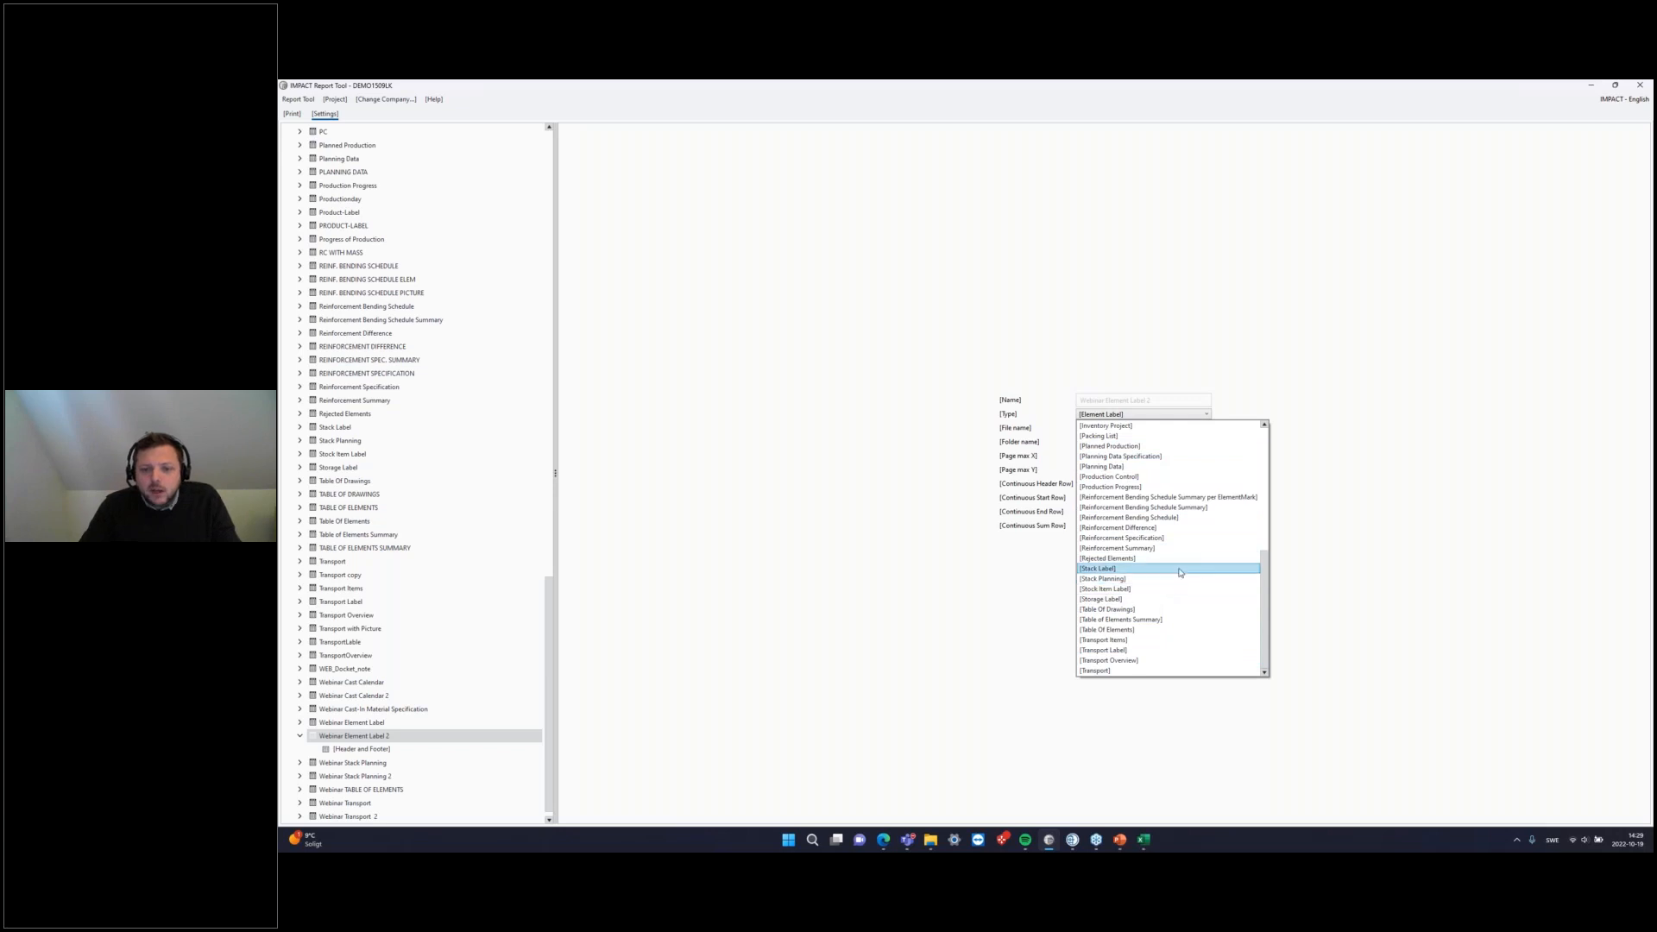
{"action": "scroll", "coordinate": [1203, 574], "scroll_direction": "up", "scroll_amount": 8}
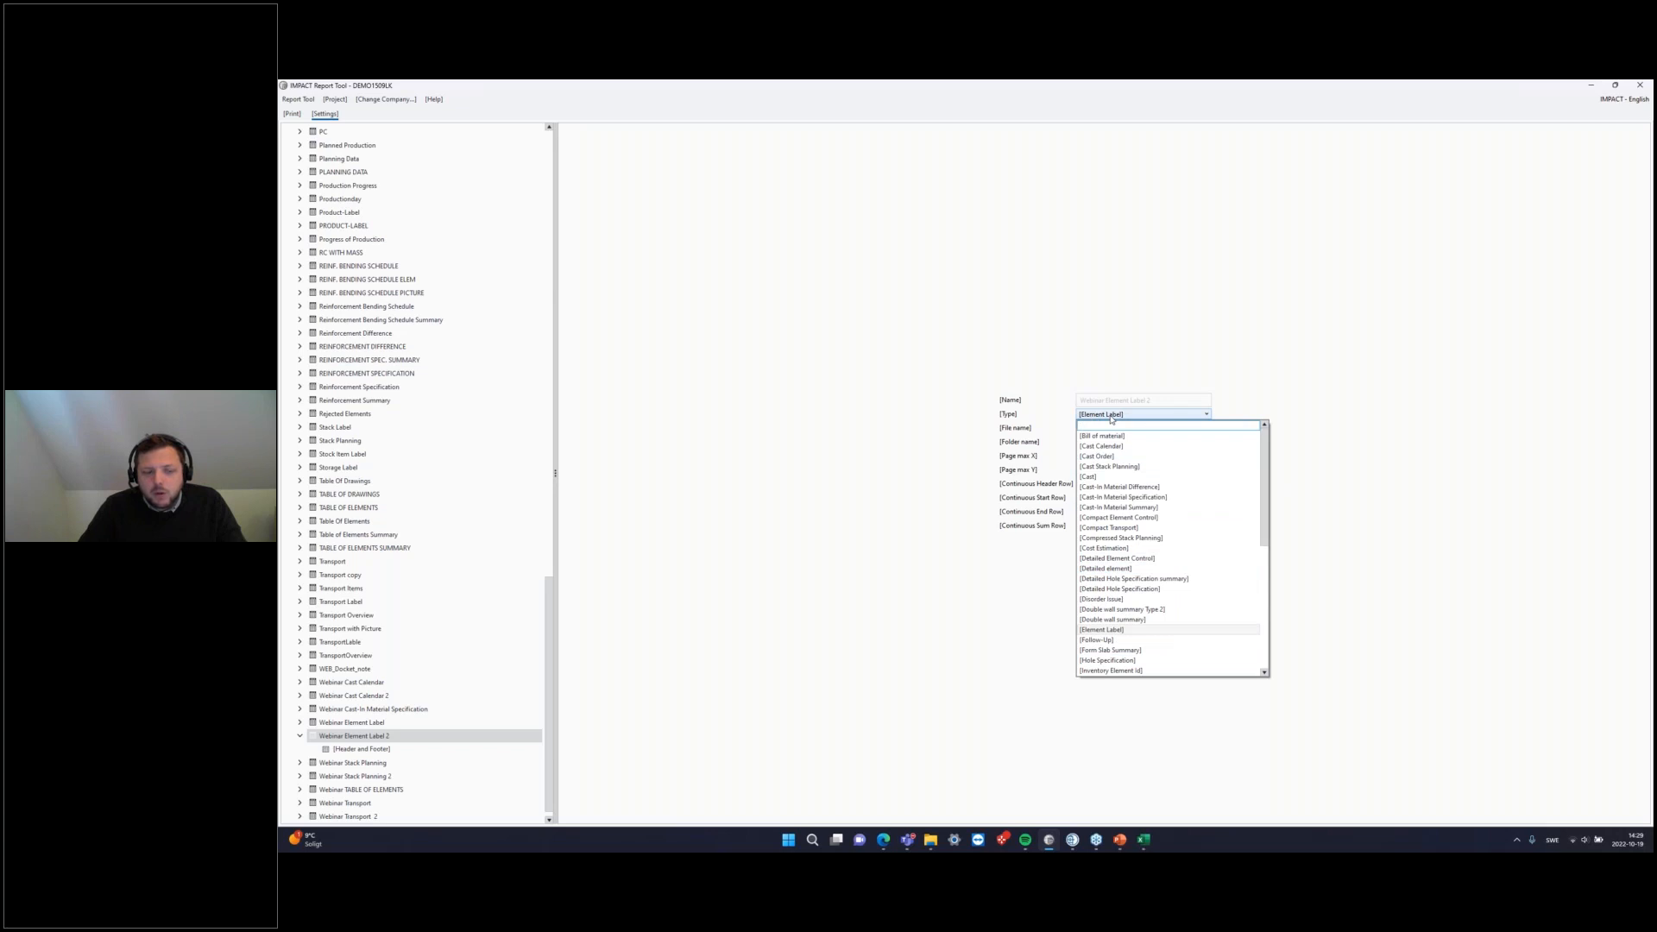
{"action": "left_click", "coordinate": [1343, 533]}
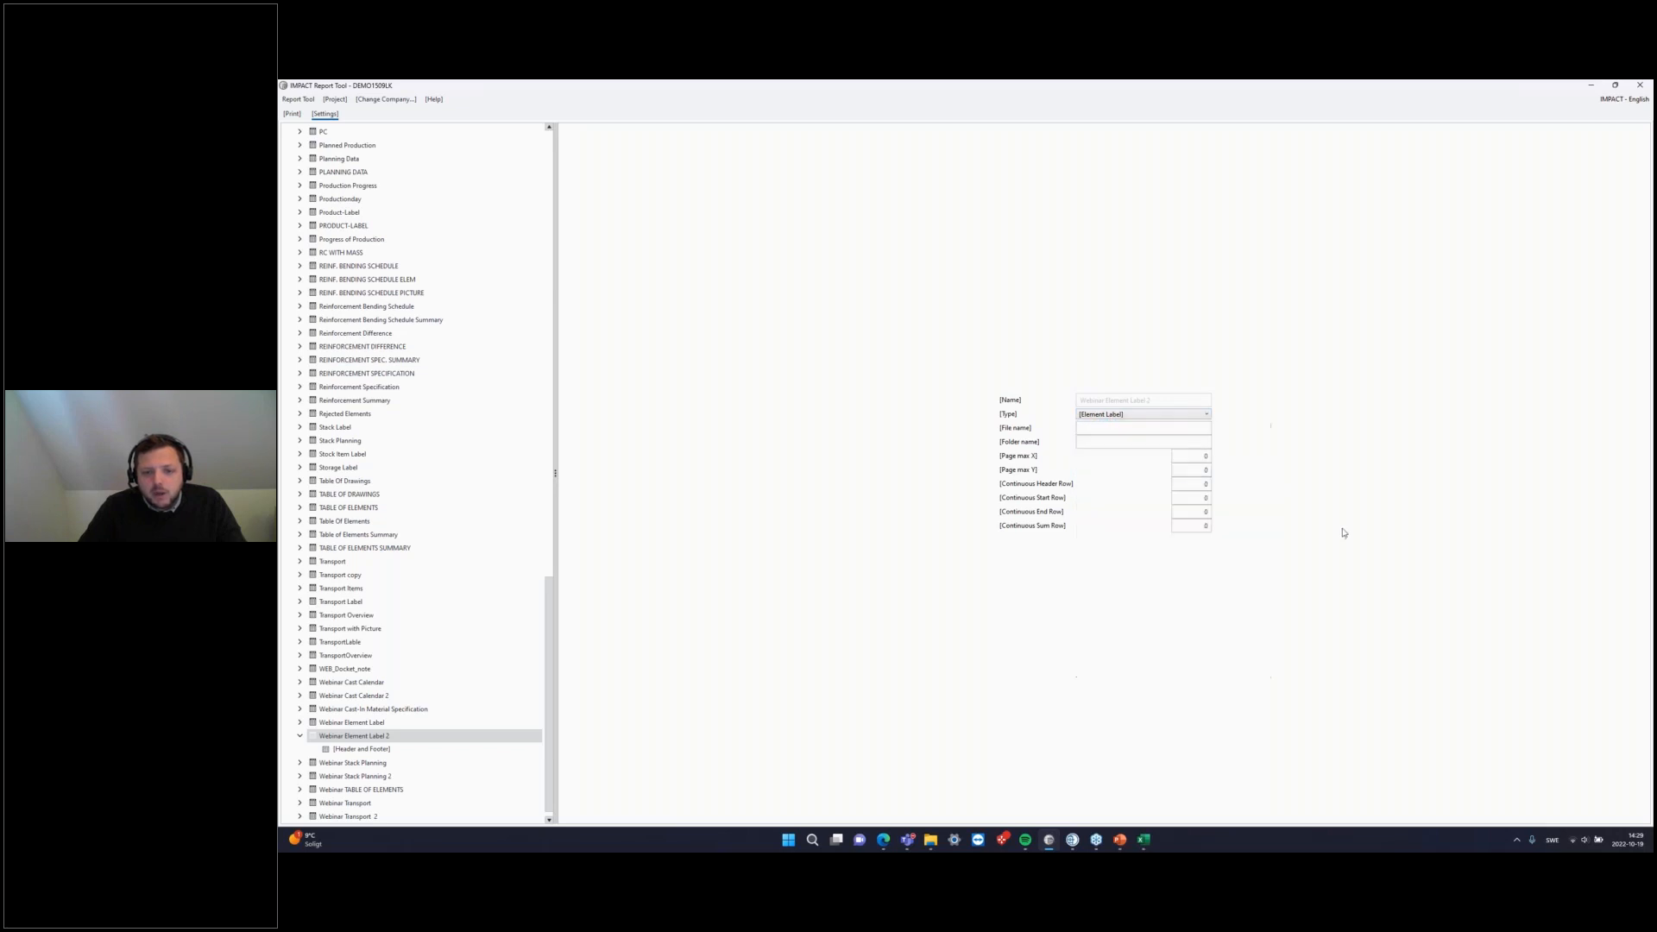
Step: Copy the file name wElement Label (SWE)2.xlsx from the templates folder into the template's File name setting and save the changes
{"action": "left_click", "coordinate": [1104, 428]}
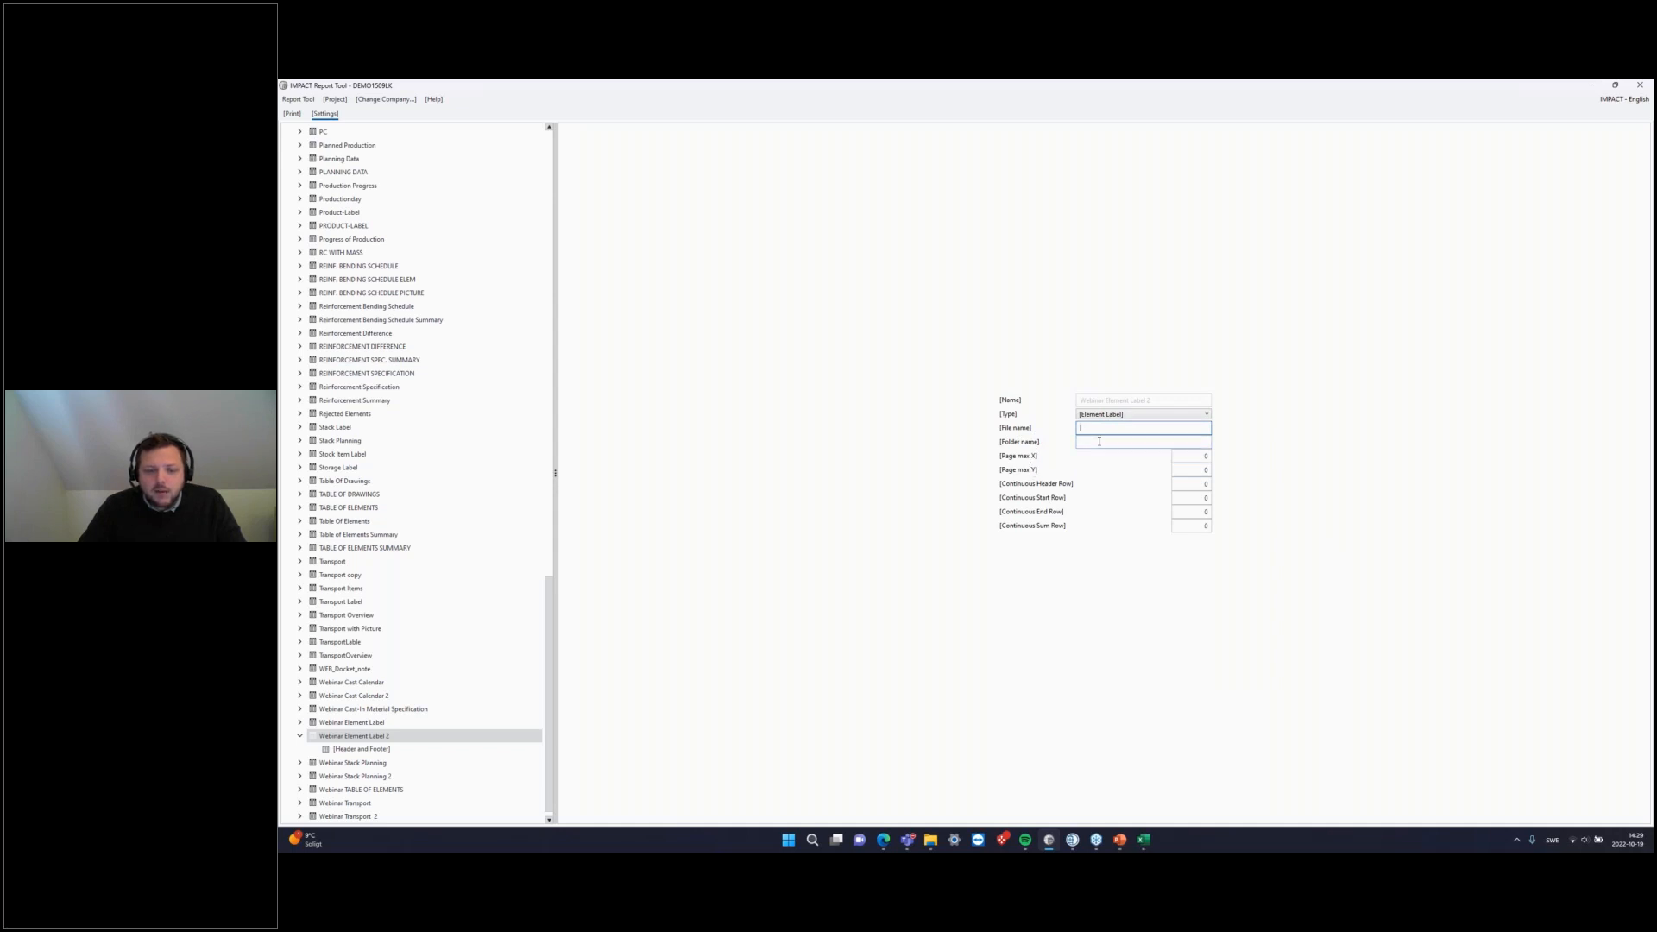
{"action": "left_click", "coordinate": [931, 839]}
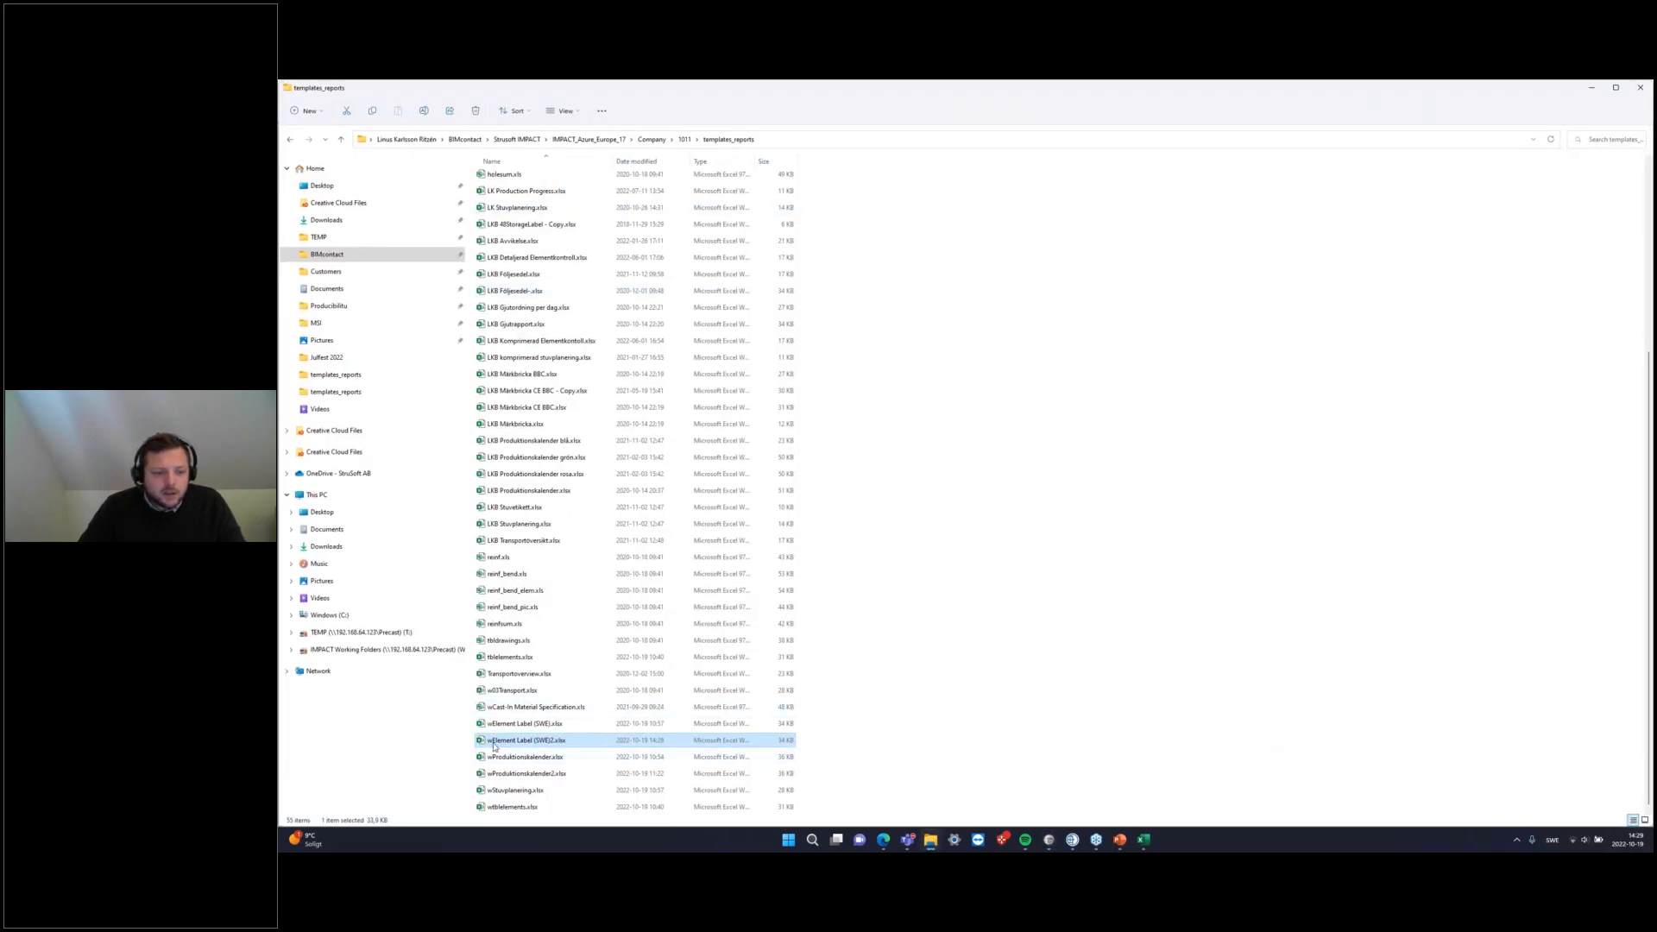
{"action": "left_click", "coordinate": [489, 745]}
{"action": "key", "text": "ctrl+c"}
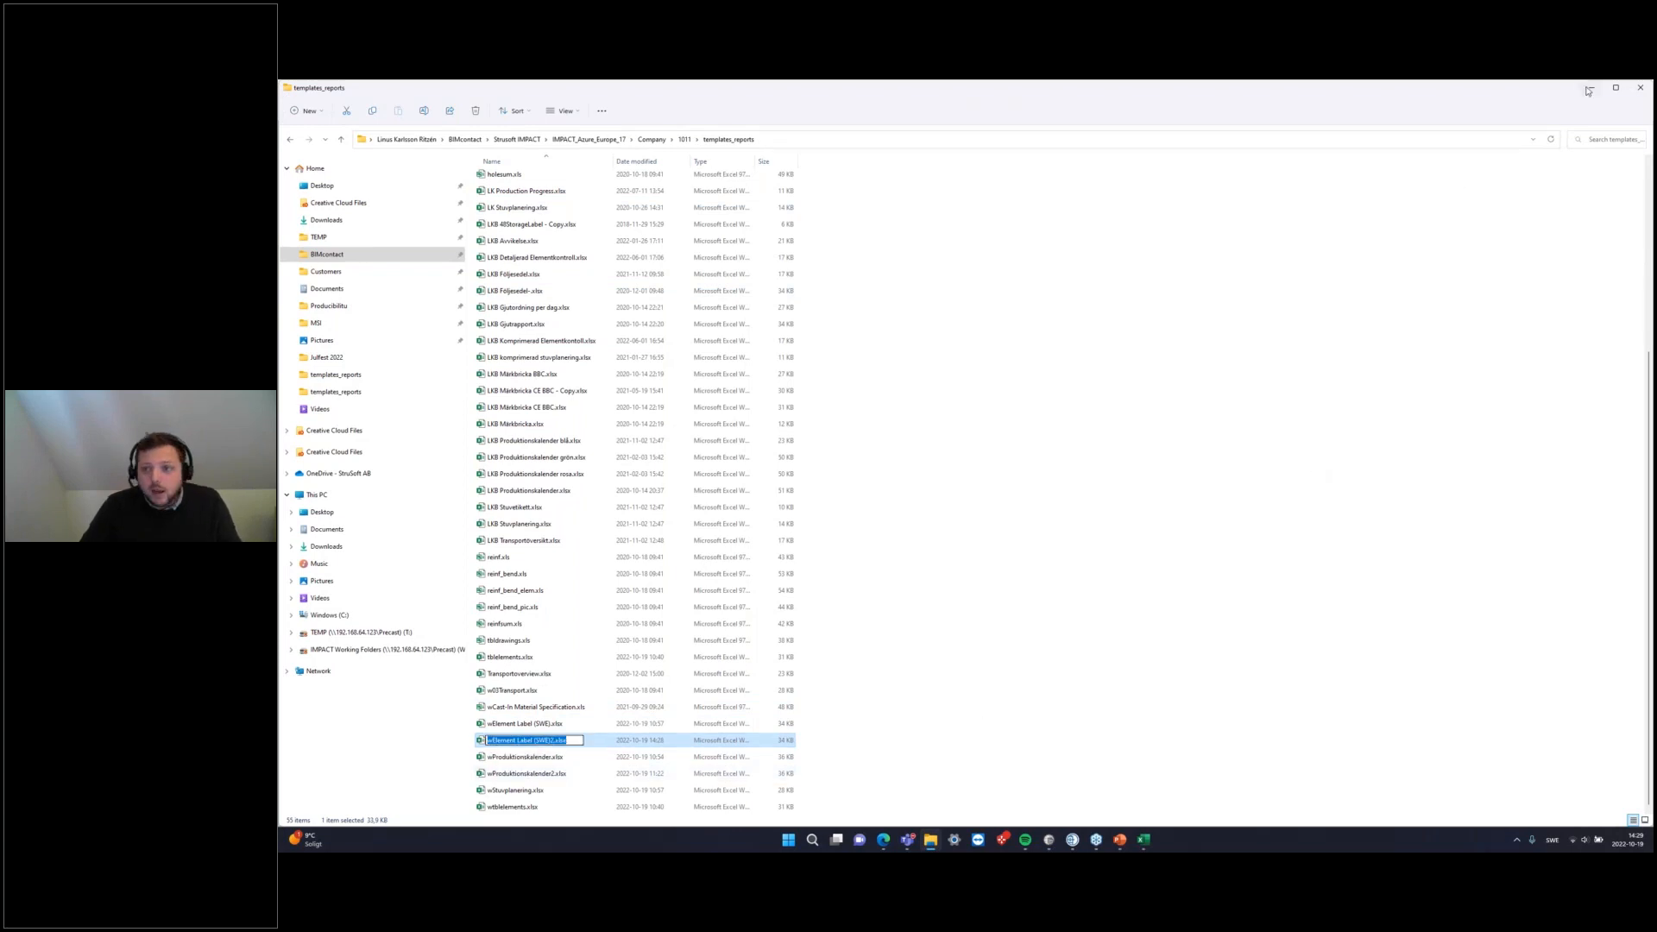
{"action": "left_click", "coordinate": [1588, 90]}
{"action": "key", "text": "ctrl+v"}
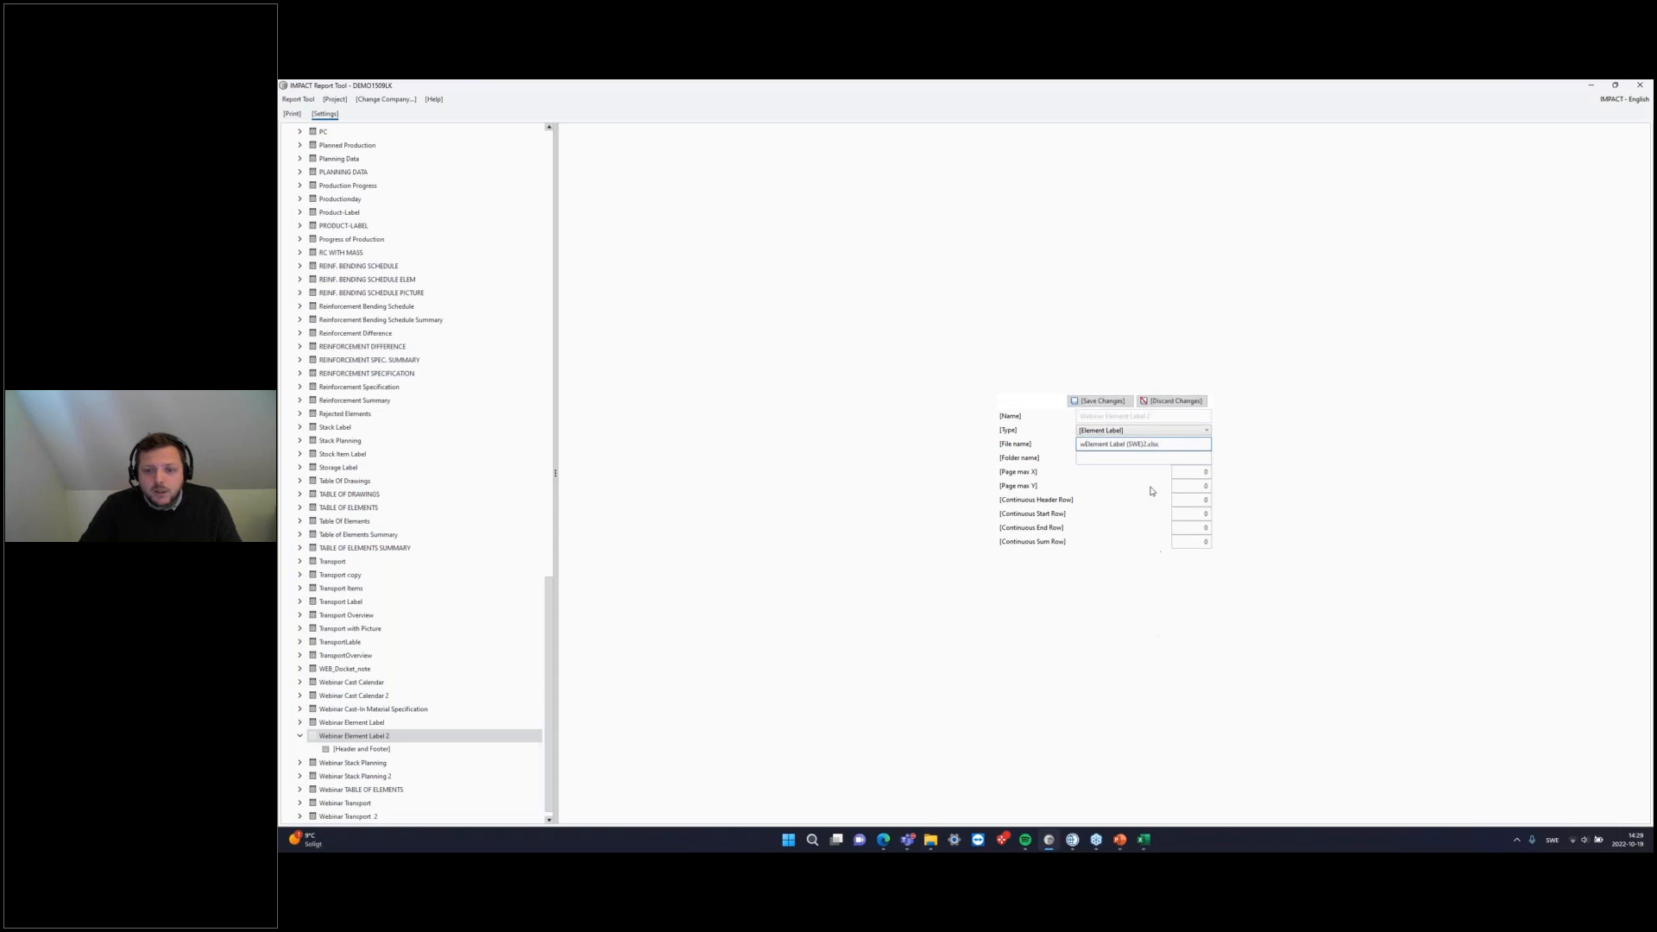
{"action": "left_click", "coordinate": [1103, 401]}
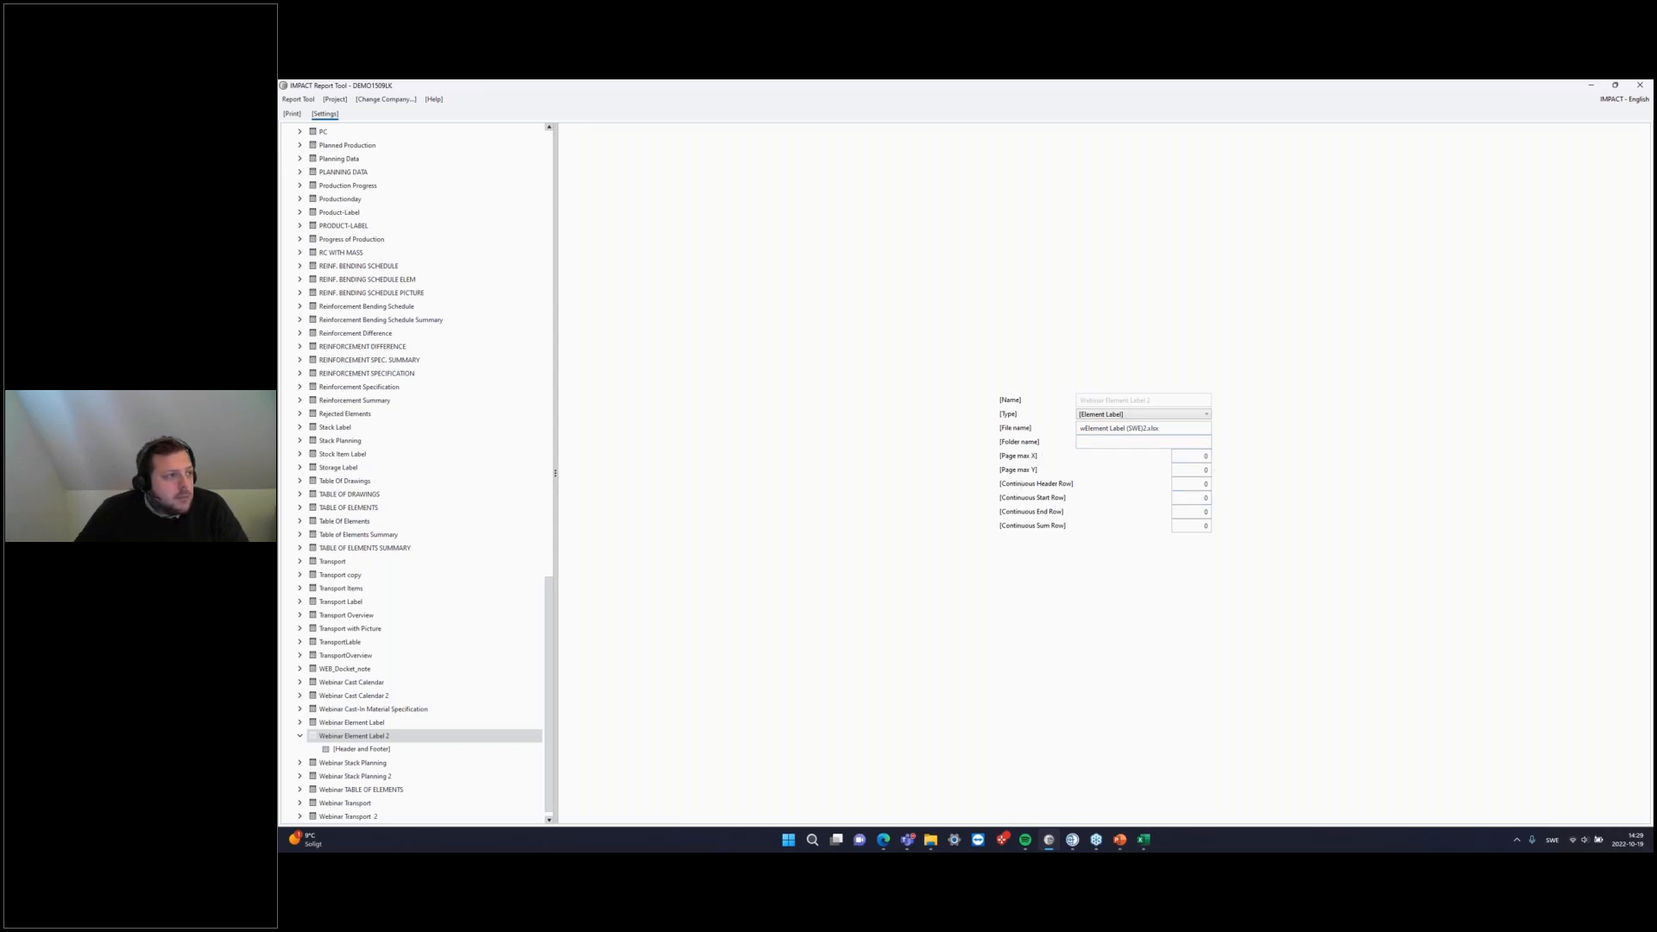
Step: Examine the finished label workbook in Excel to determine the last column and row of the label area
{"action": "left_click", "coordinate": [1143, 840]}
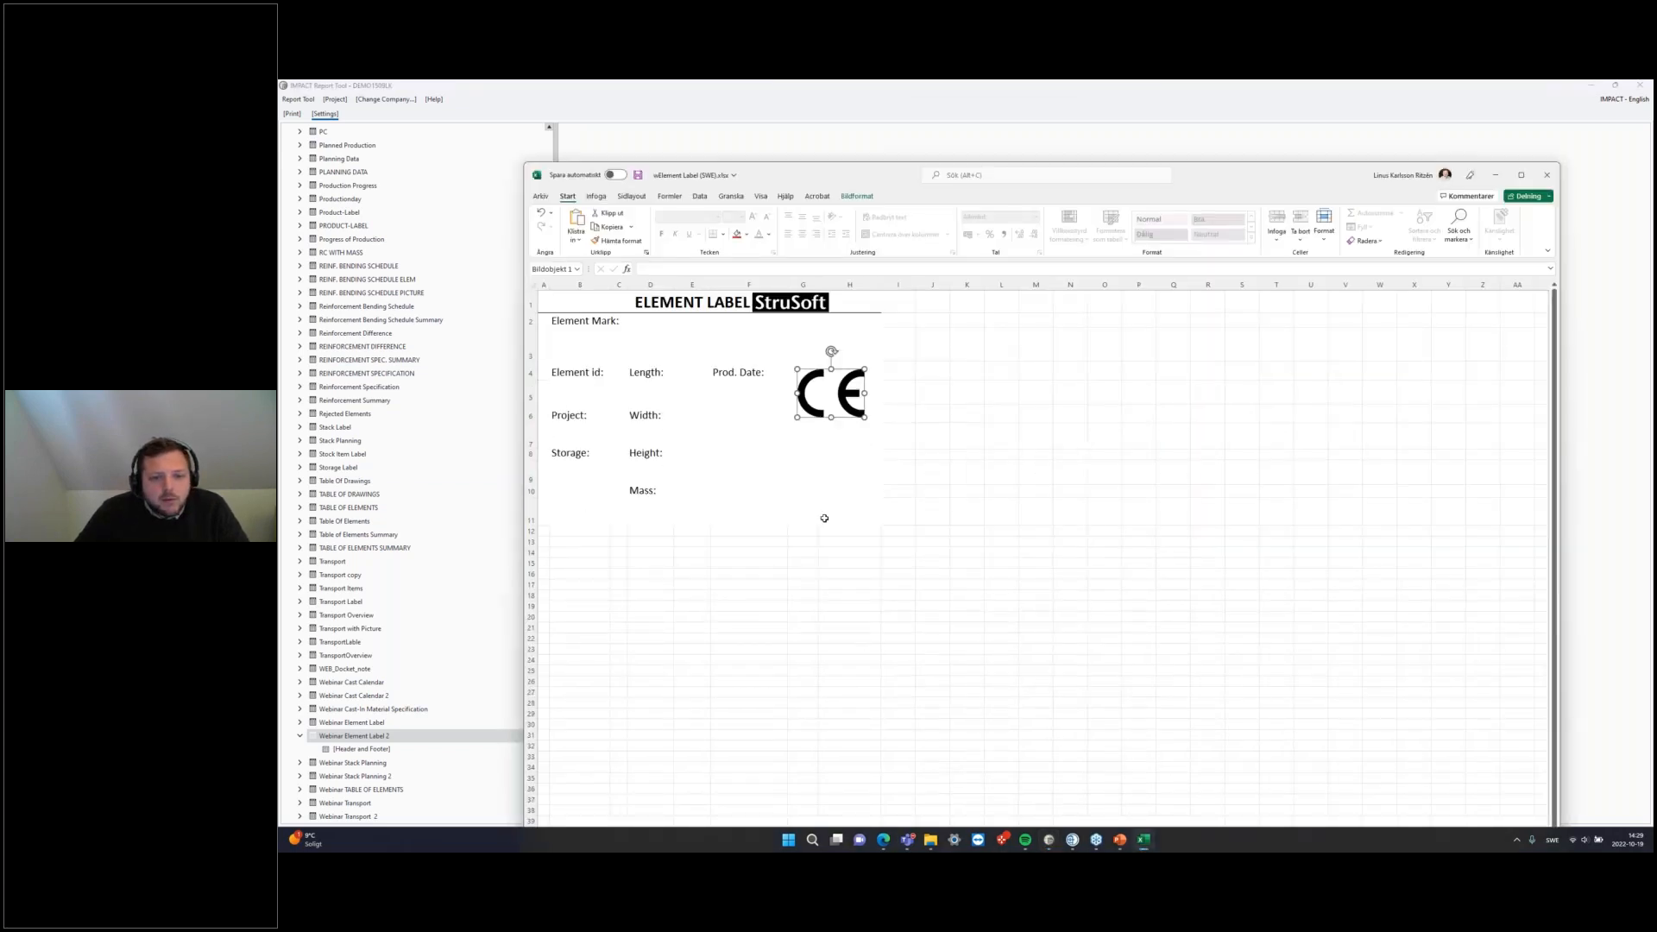
{"action": "left_click", "coordinate": [884, 597]}
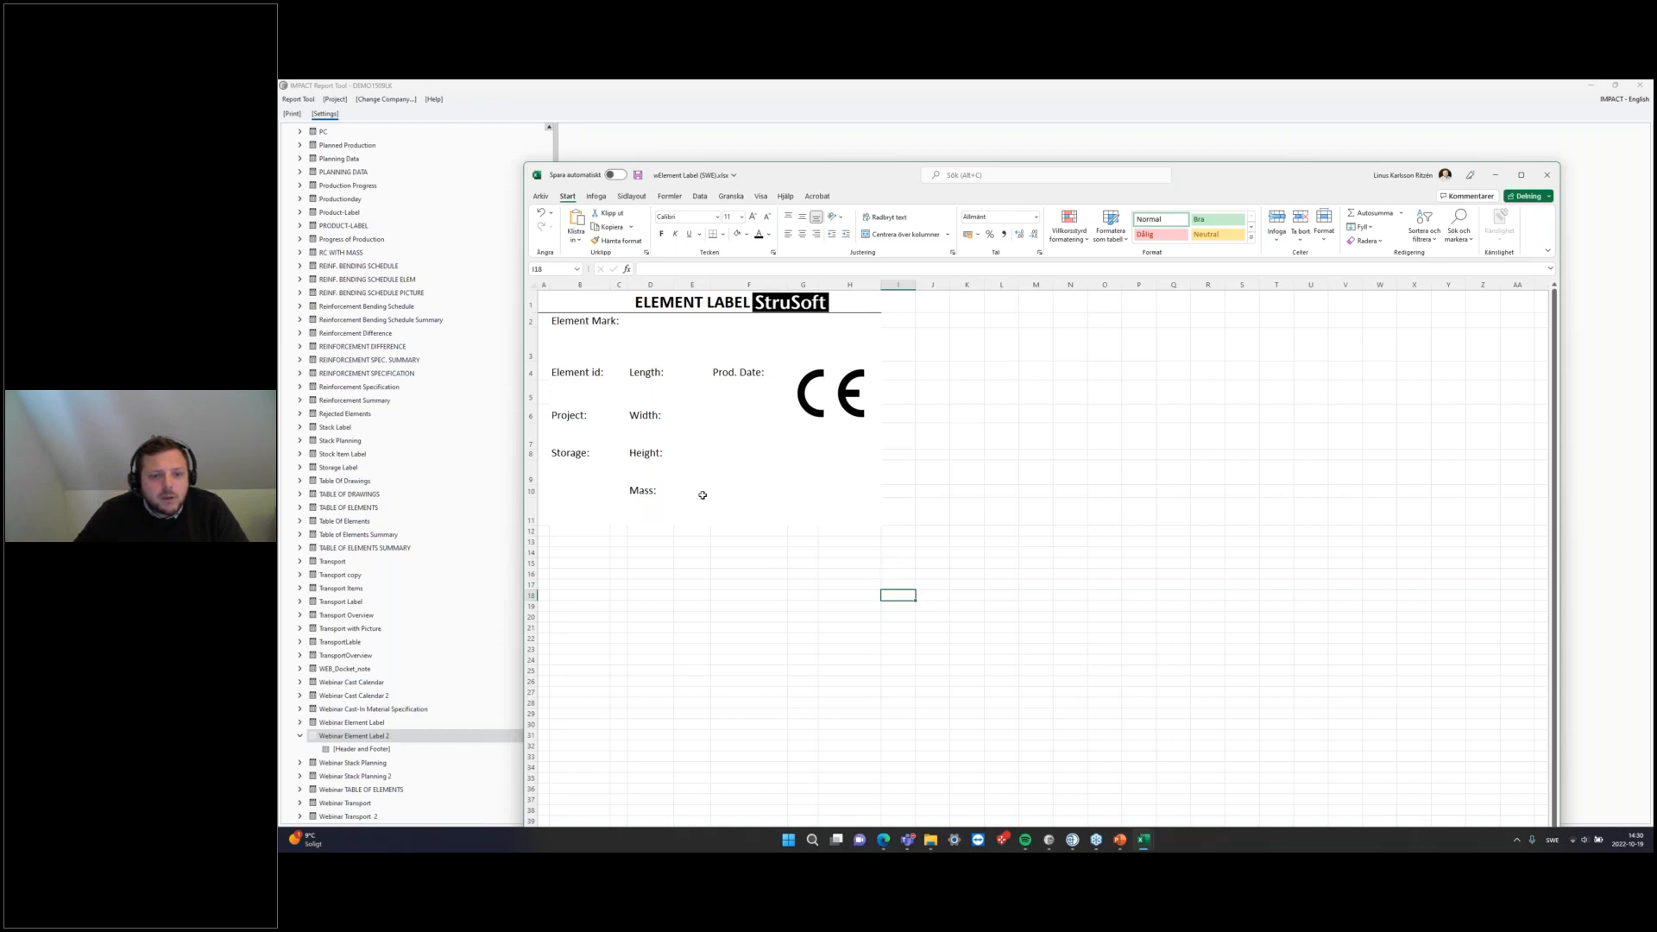
{"action": "mouse_move", "coordinate": [547, 297]}
{"action": "left_mouse_down"}
{"action": "mouse_move", "coordinate": [734, 475]}
{"action": "mouse_move", "coordinate": [861, 522]}
{"action": "left_mouse_up"}
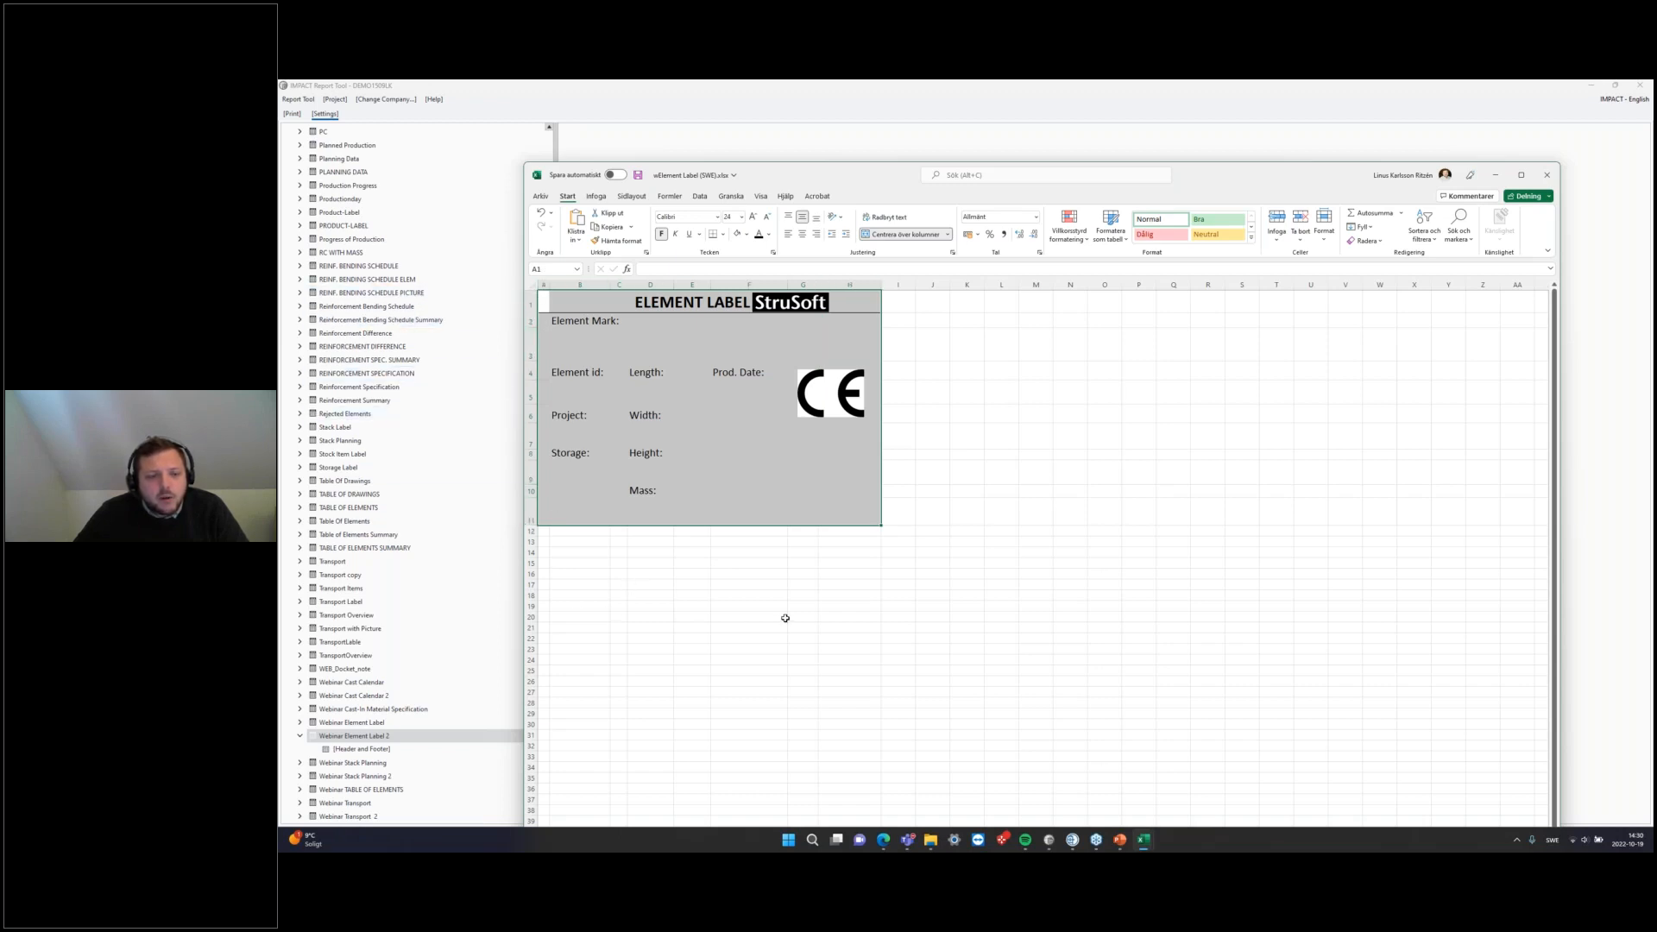
{"action": "left_click", "coordinate": [616, 605]}
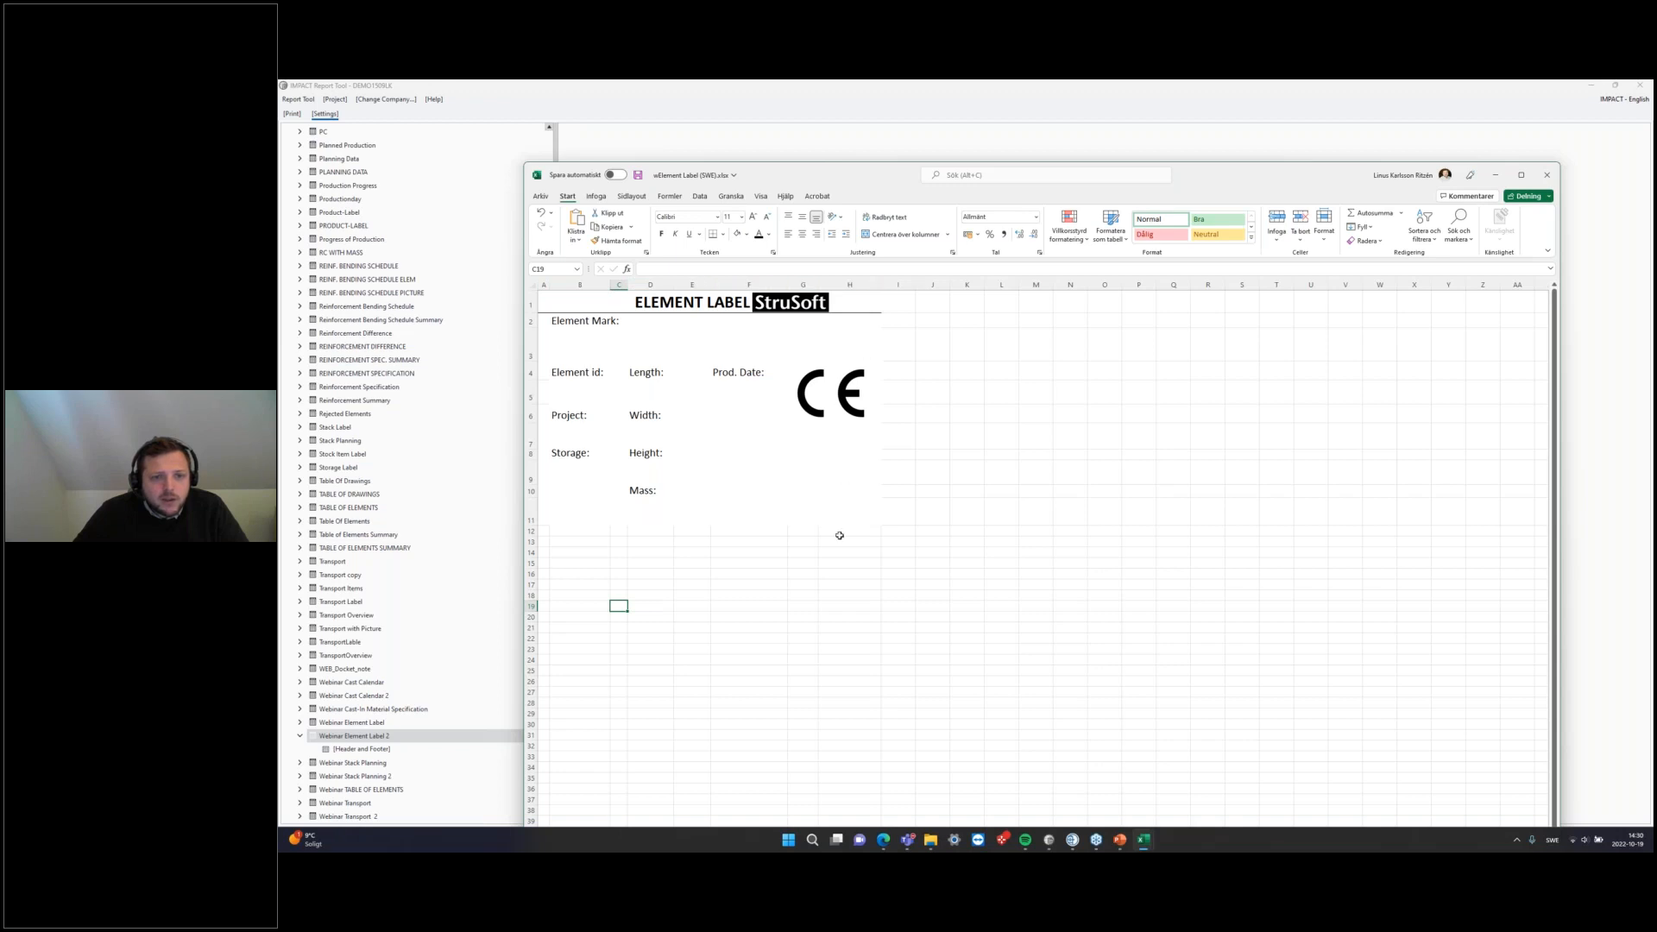
{"action": "left_click", "coordinate": [533, 521]}
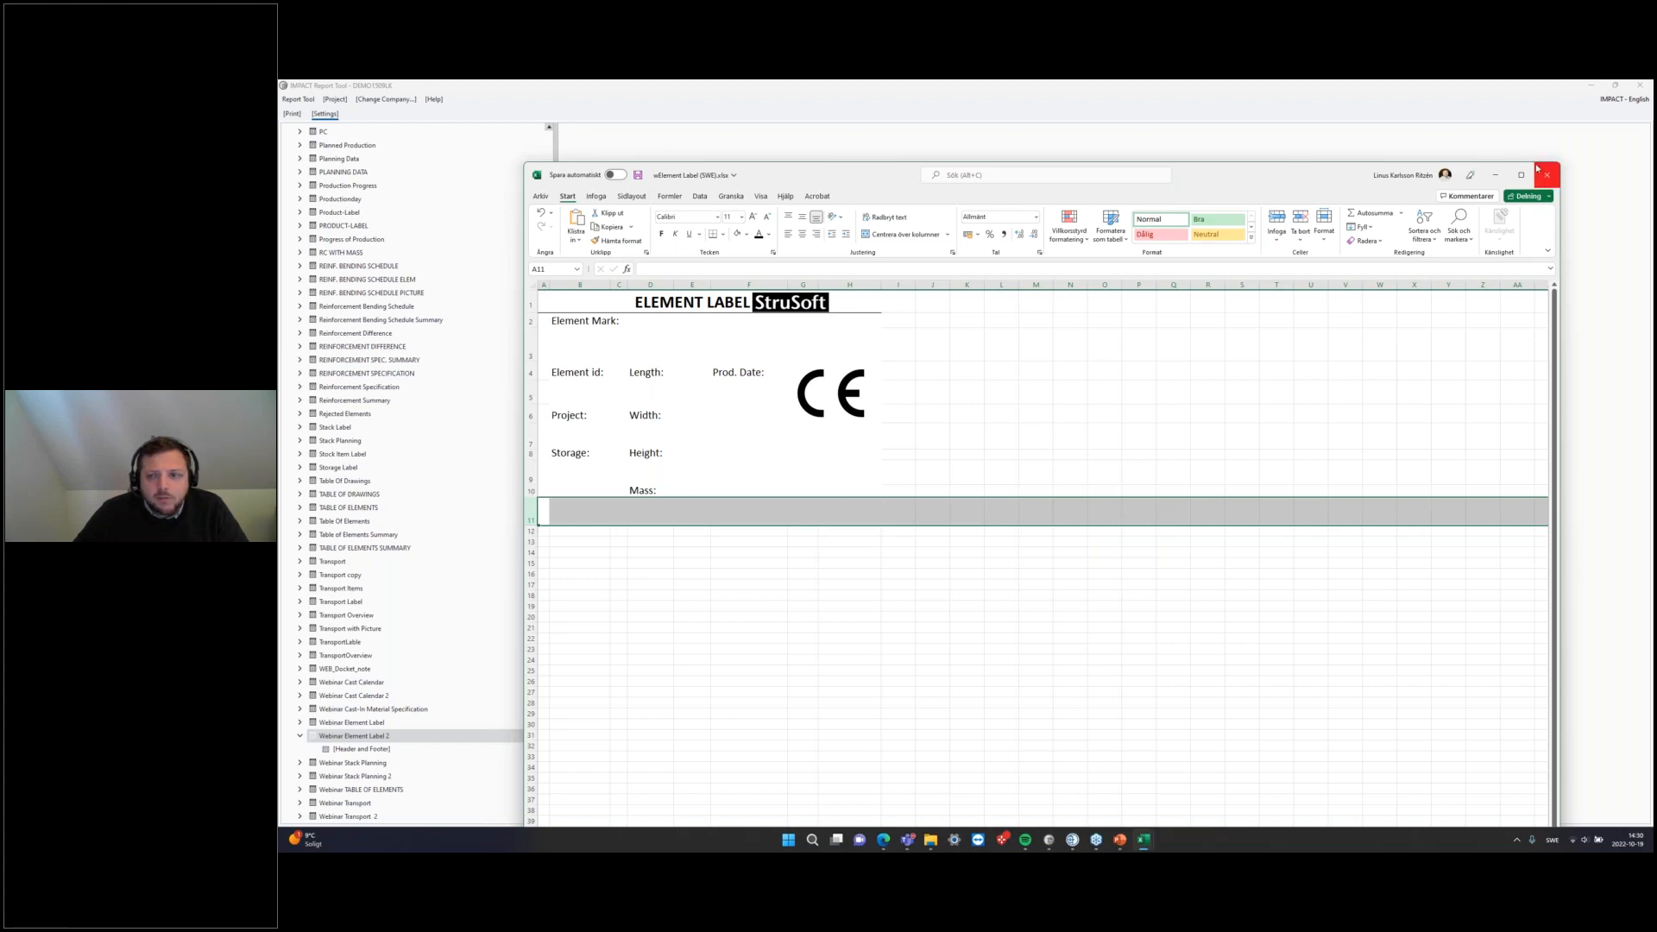
{"action": "left_click", "coordinate": [1495, 175]}
Step: Set Page max X to 9 and Page max Y to 11 for Webinar Element Label 2 and save the changes
{"action": "left_click", "coordinate": [1201, 457]}
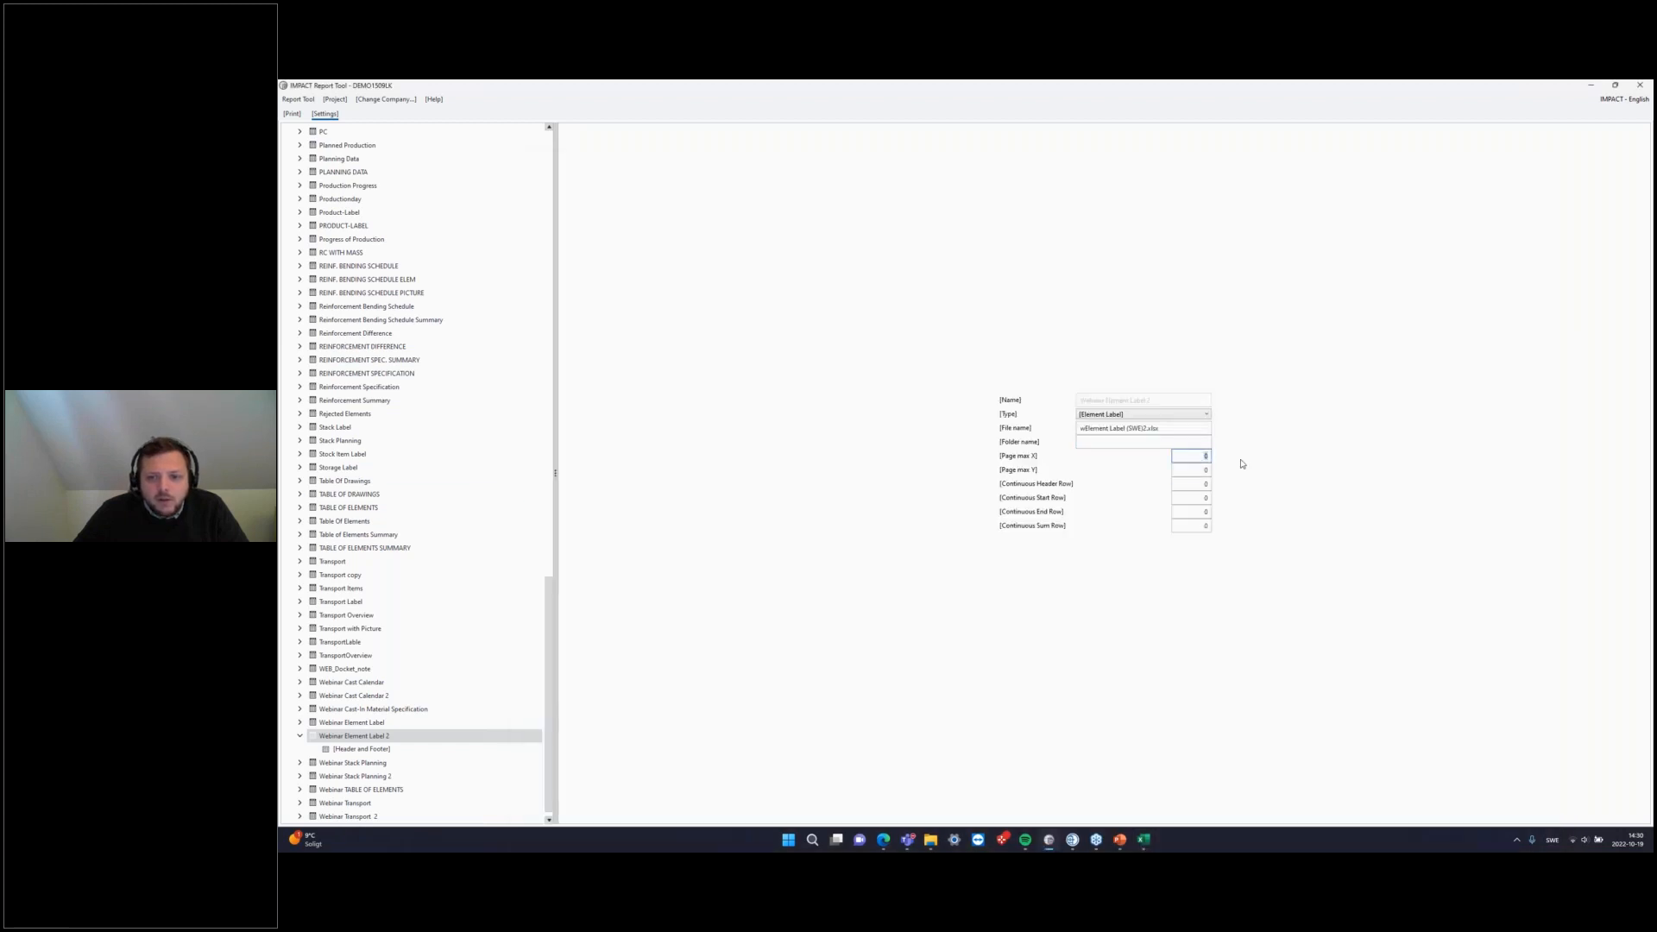
{"action": "type", "text": "9"}
{"action": "left_click", "coordinate": [1201, 486]}
{"action": "type", "text": "11"}
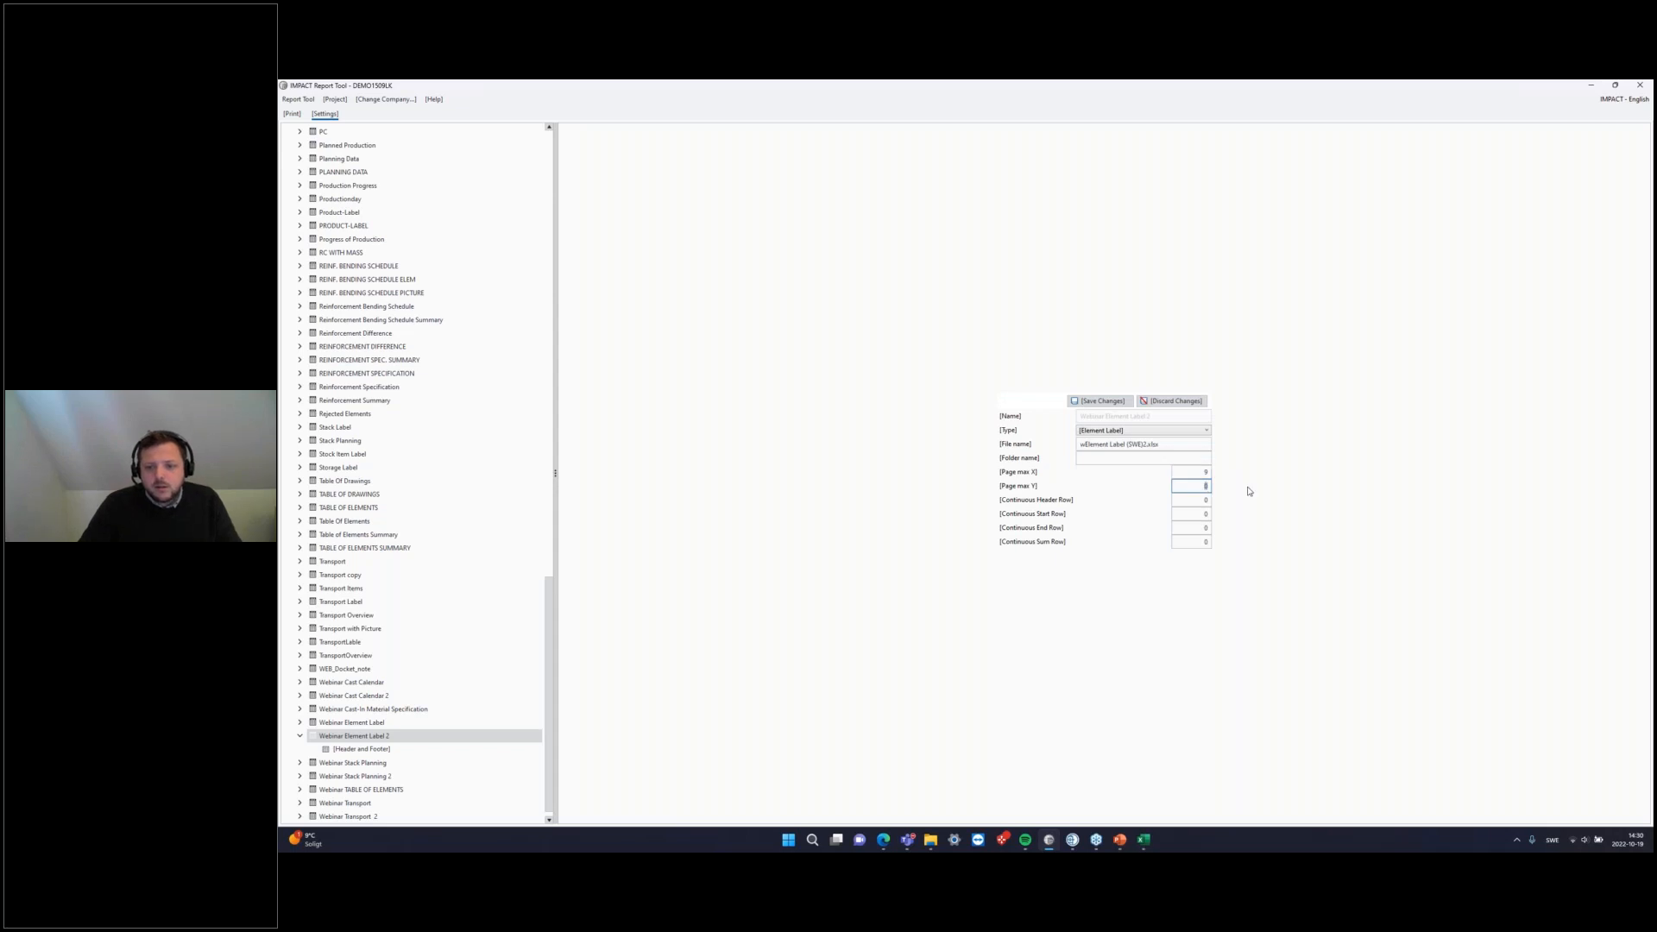
{"action": "left_click", "coordinate": [1195, 499]}
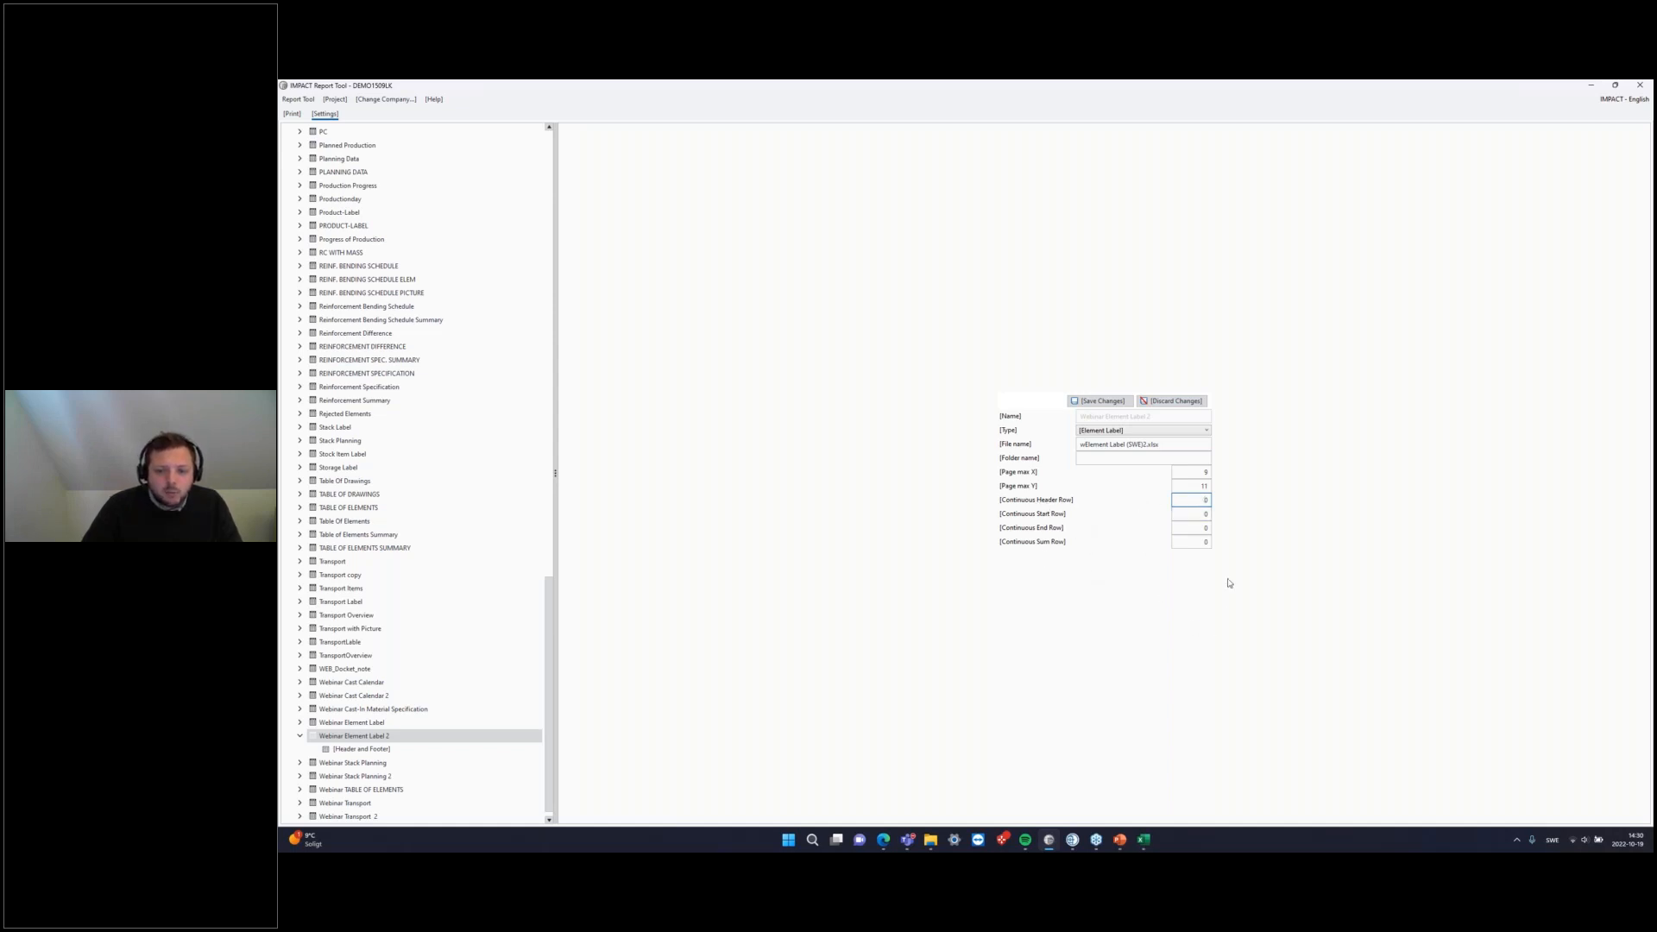
{"action": "left_click", "coordinate": [1100, 401]}
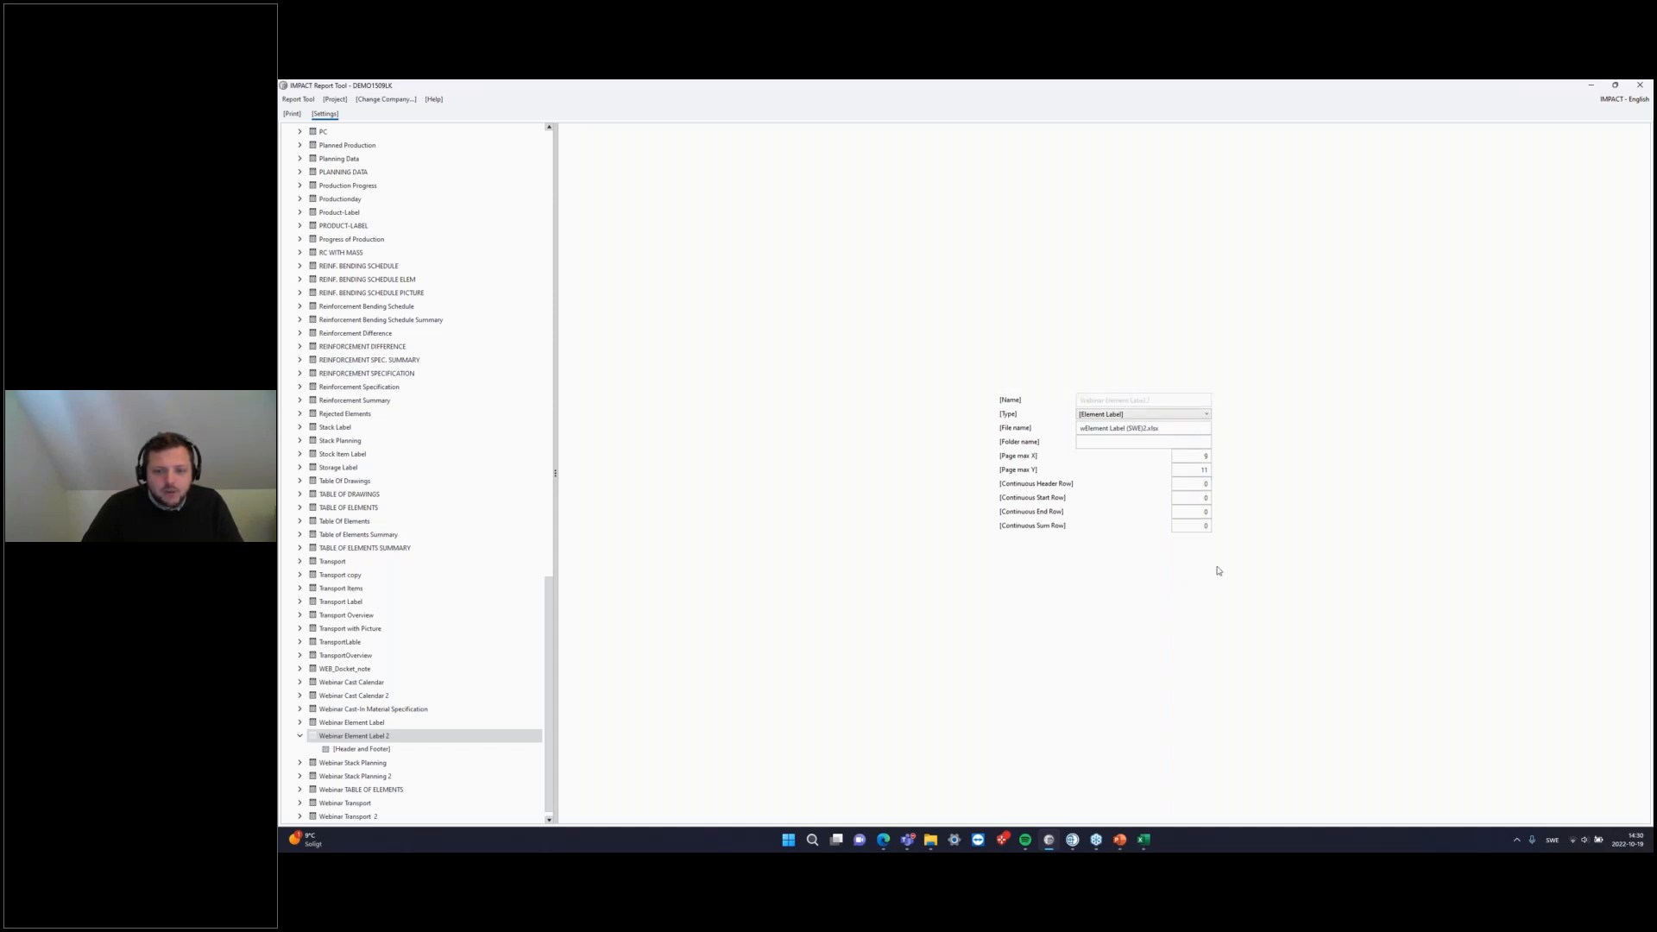
{"action": "left_click", "coordinate": [1149, 429]}
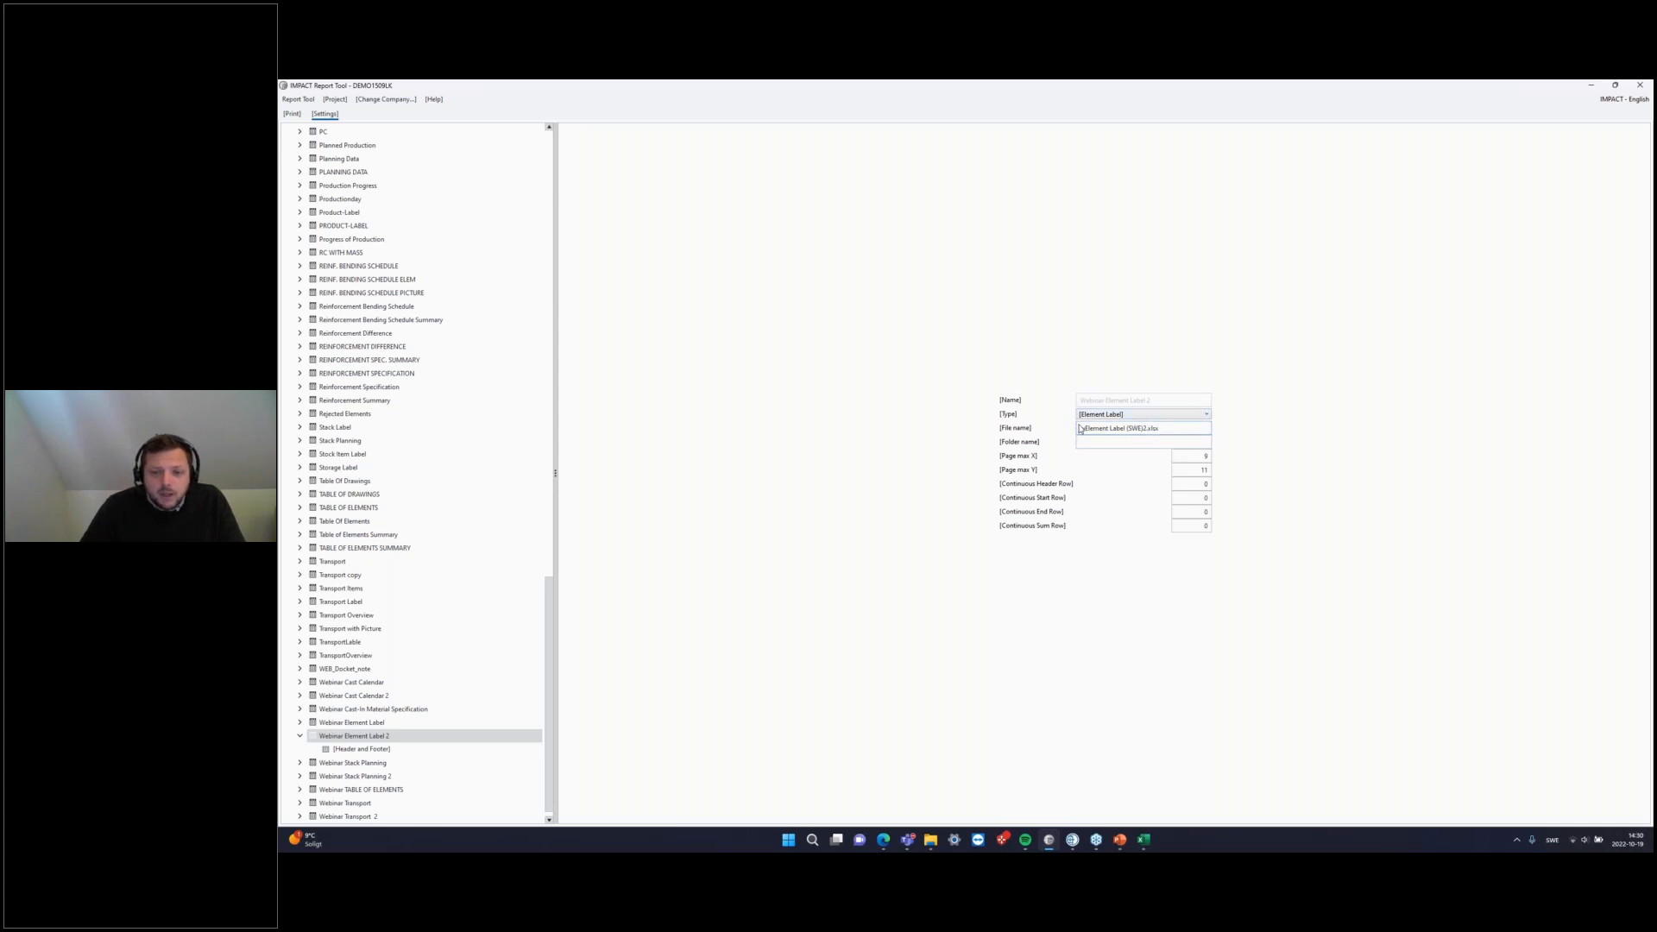
Step: Open the Header and Footer field list of Webinar Element Label 2
{"action": "left_click_drag", "start_coordinate": [1168, 428], "coordinate": [1035, 429]}
{"action": "left_click", "coordinate": [1198, 470]}
{"action": "left_click", "coordinate": [360, 748]}
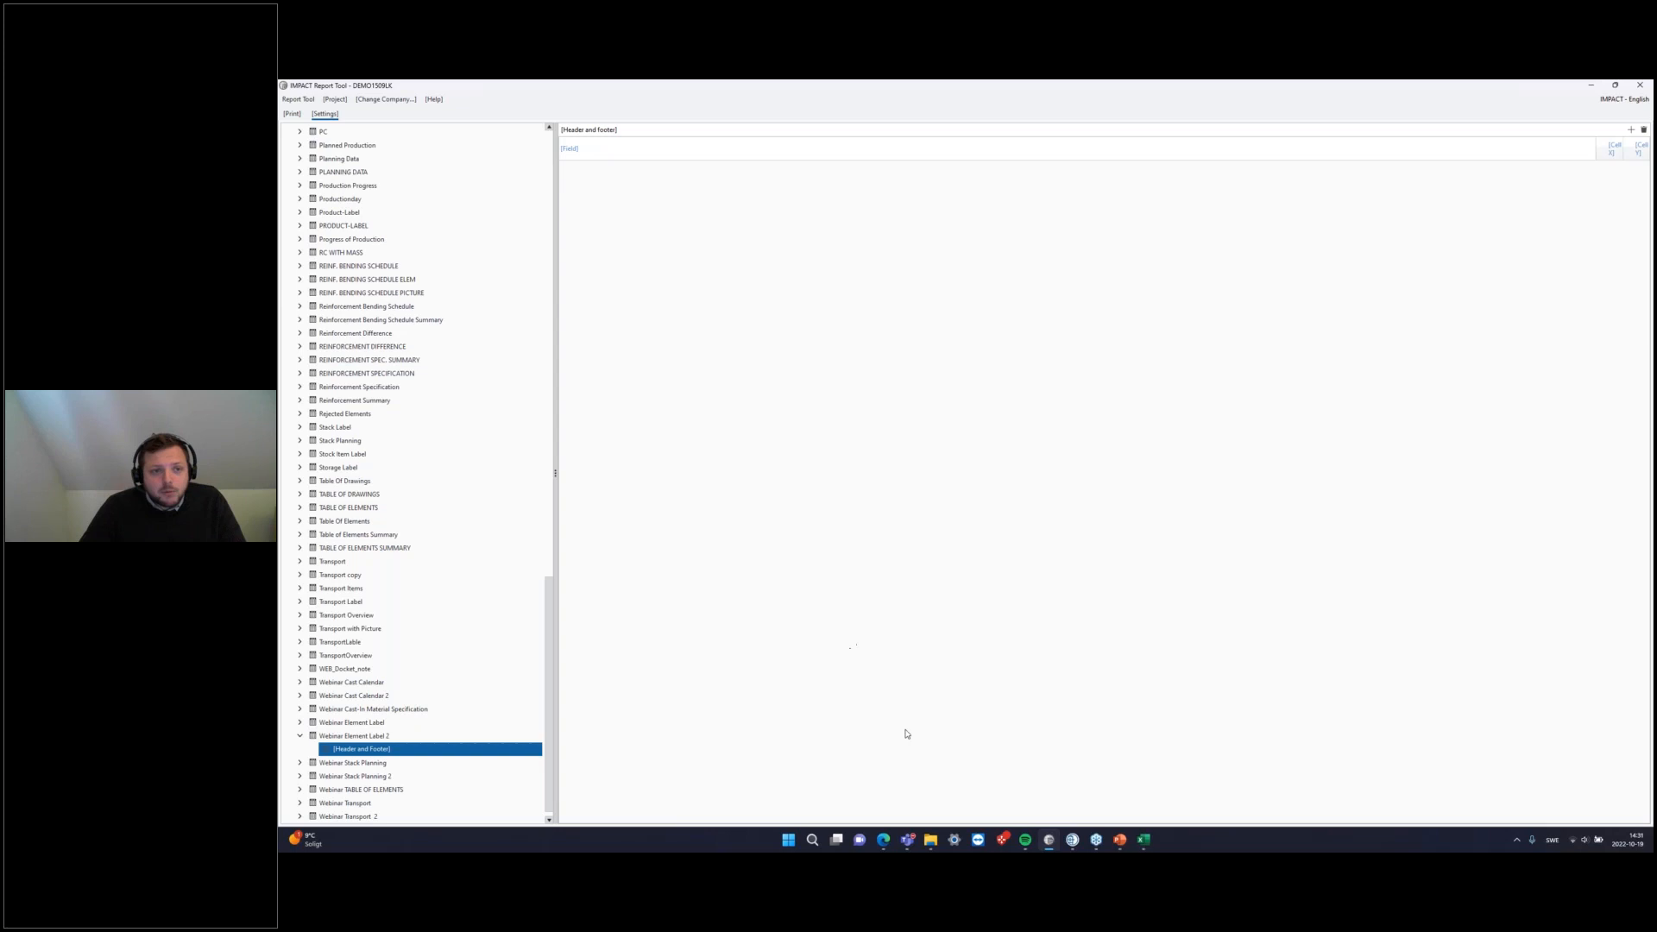
Step: Check the label workbook in Excel for its headings and the empty value cell below Element Mark
{"action": "left_click", "coordinate": [1214, 772]}
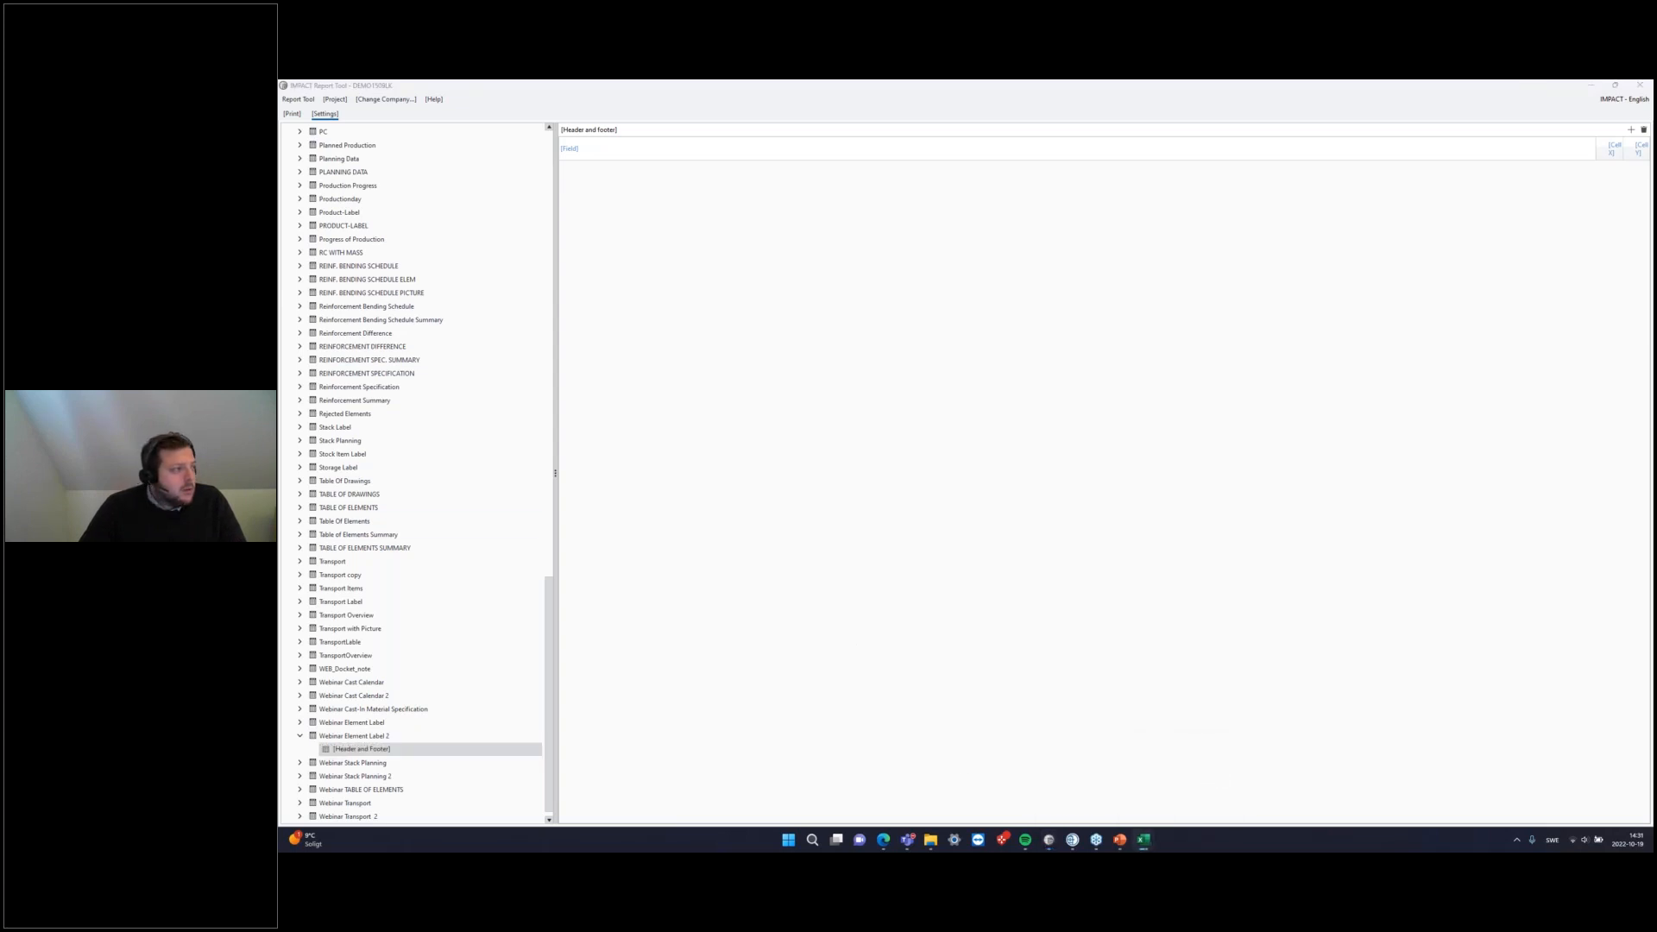
{"action": "left_click_drag", "start_coordinate": [955, 273], "coordinate": [932, 268]}
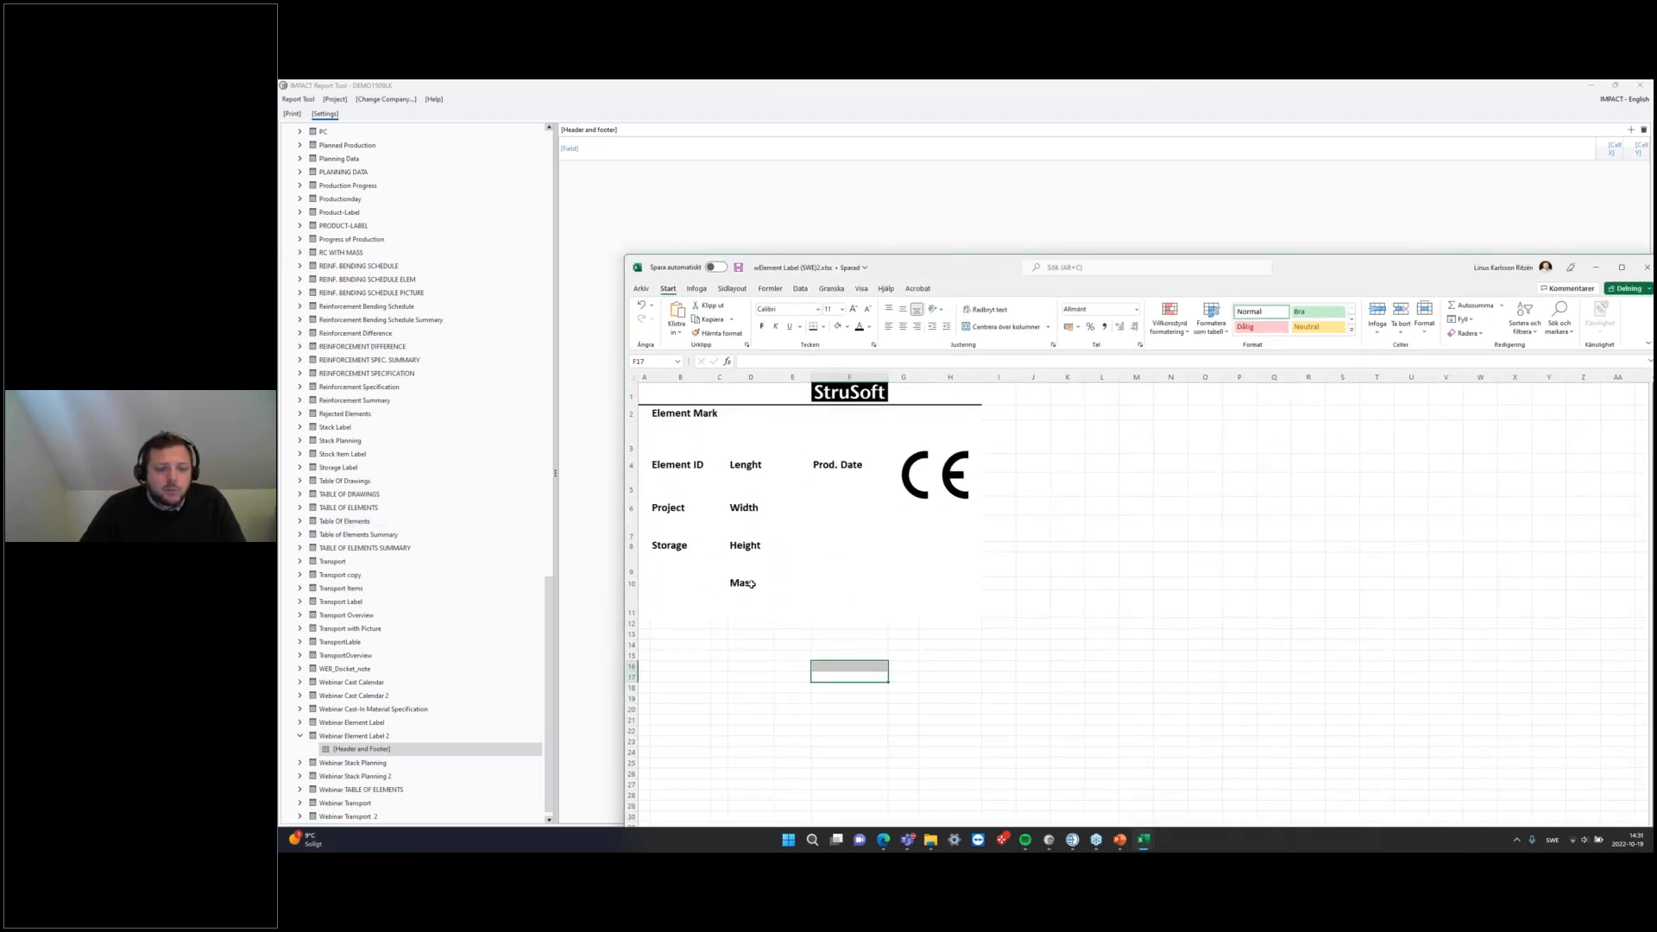
{"action": "left_click", "coordinate": [669, 438]}
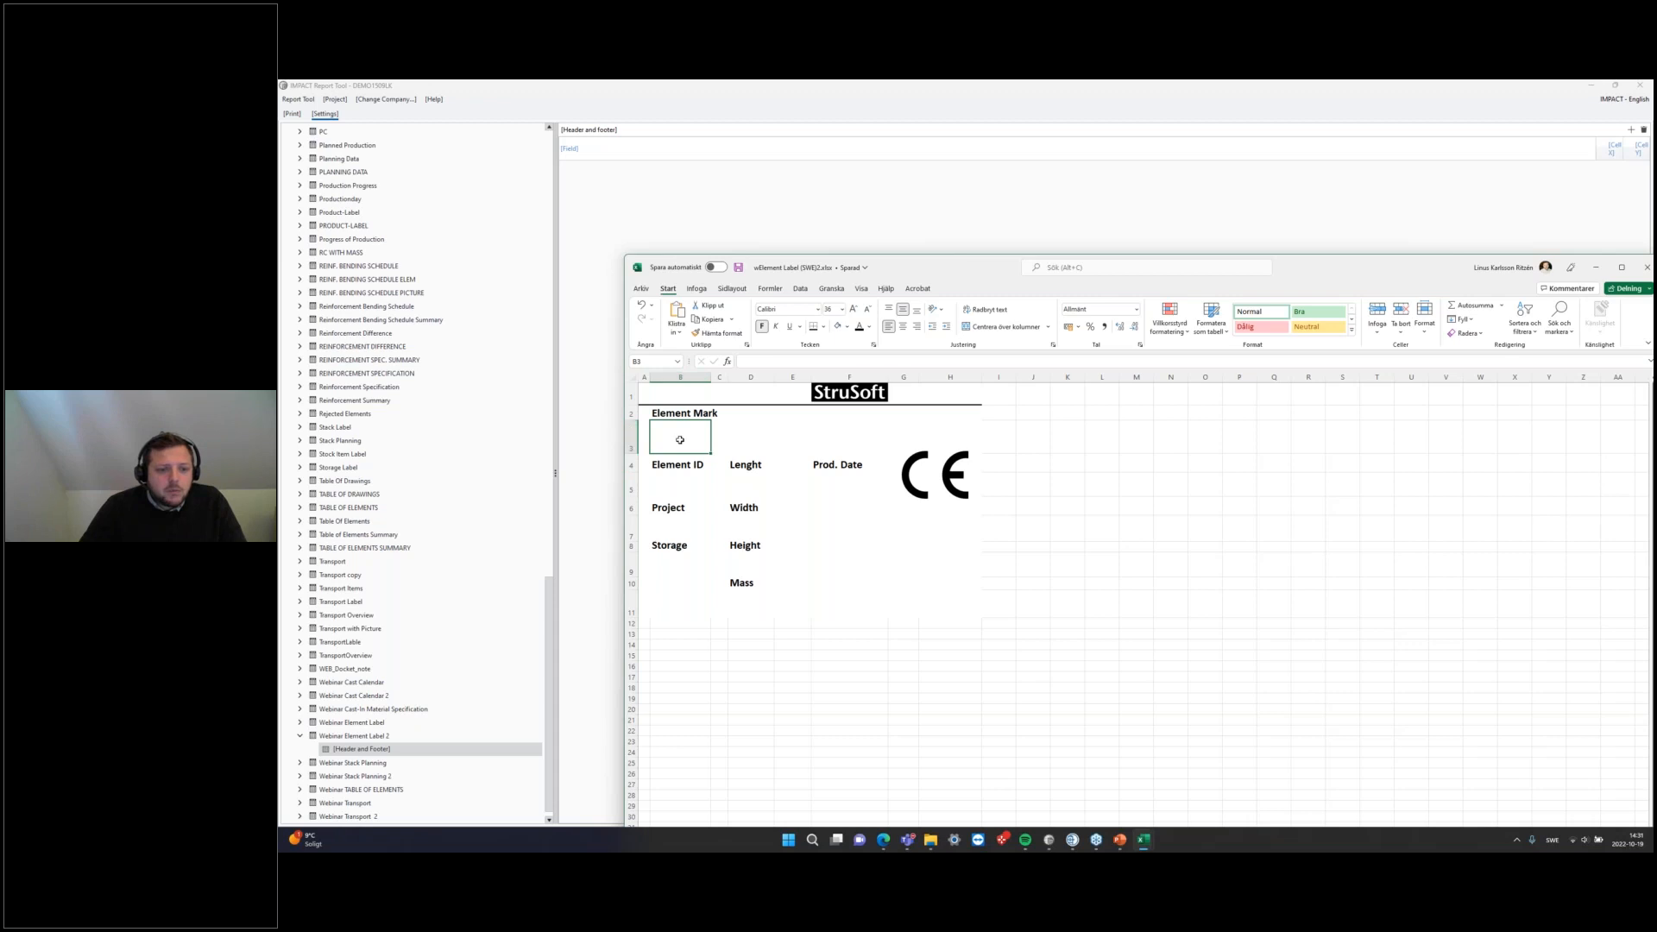
{"action": "left_click_drag", "start_coordinate": [977, 272], "coordinate": [382, 306]}
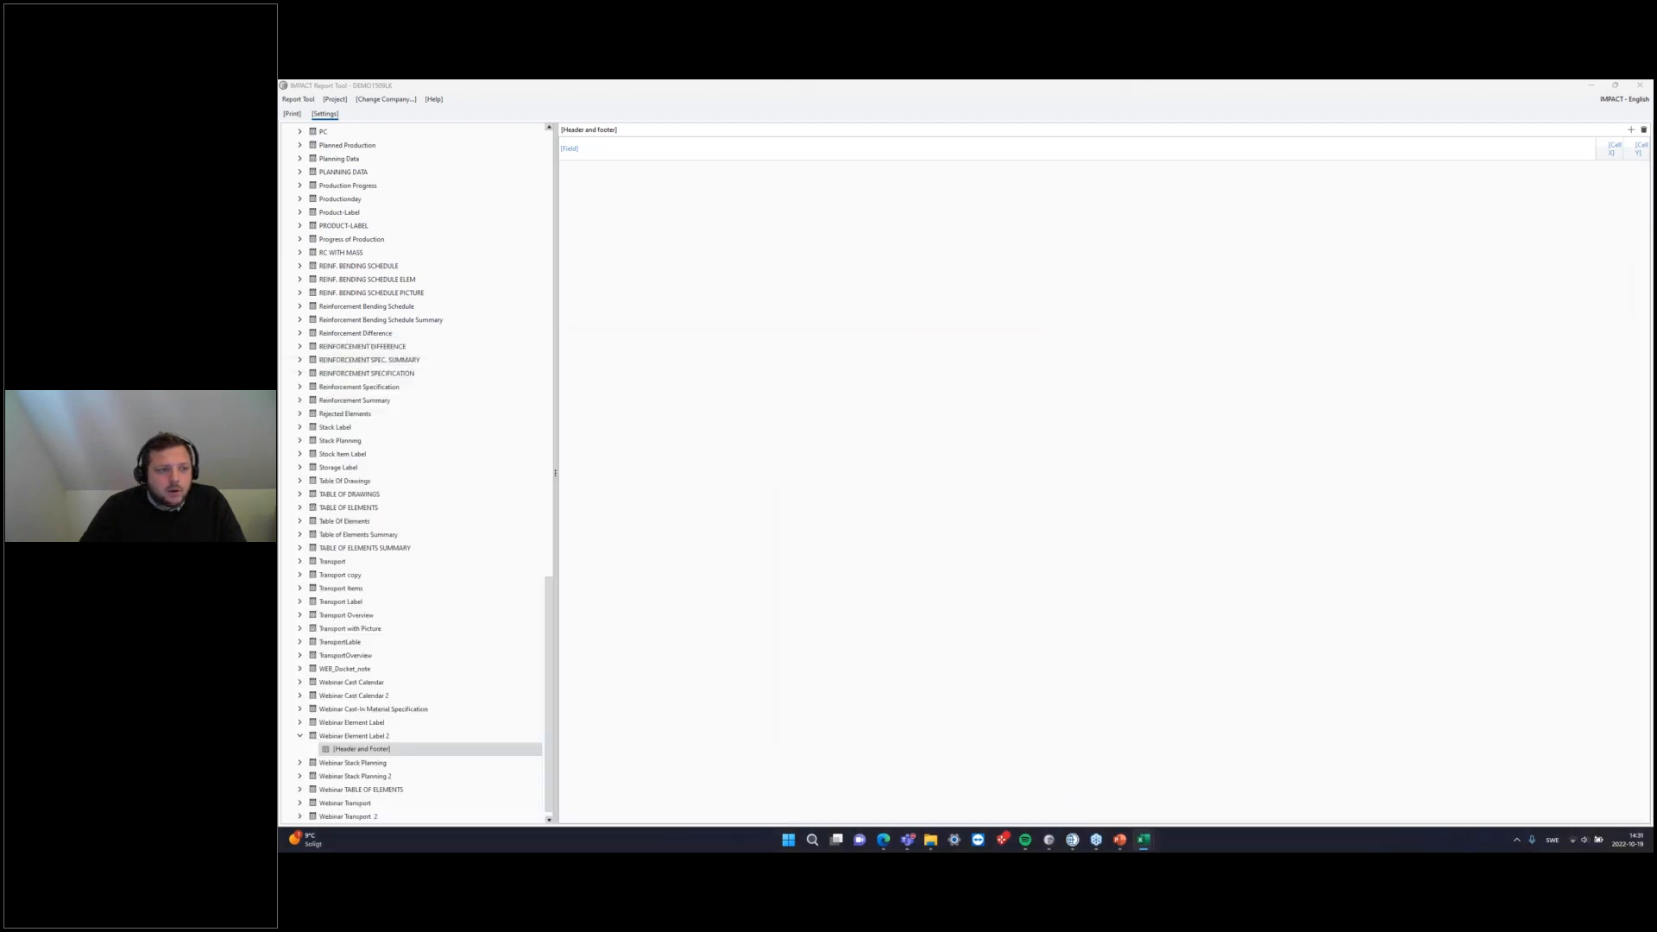
Step: Add nine field rows to the Header and Footer list of Webinar Element Label 2
{"action": "right_click", "coordinate": [623, 195]}
{"action": "left_click", "coordinate": [643, 202]}
{"action": "right_click", "coordinate": [610, 190]}
{"action": "left_click", "coordinate": [634, 199]}
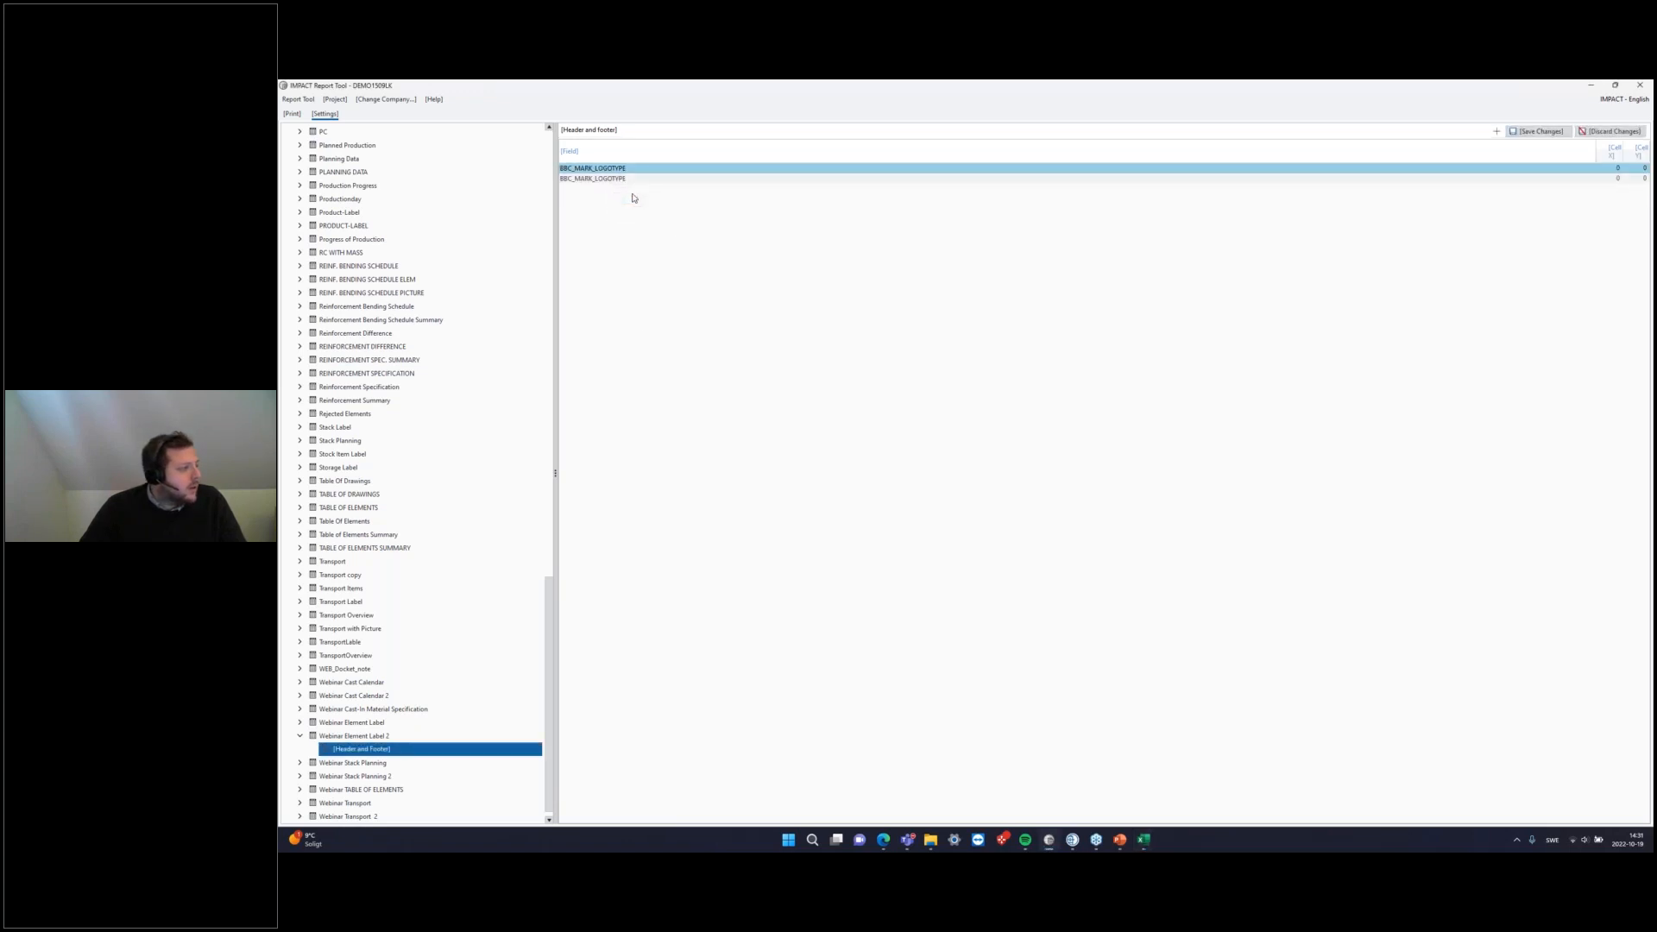
{"action": "right_click", "coordinate": [629, 247]}
{"action": "left_click", "coordinate": [636, 251]}
{"action": "right_click", "coordinate": [619, 242]}
{"action": "left_click", "coordinate": [643, 251]}
{"action": "right_click", "coordinate": [664, 260]}
{"action": "left_click", "coordinate": [677, 268]}
{"action": "right_click", "coordinate": [638, 276]}
{"action": "left_click", "coordinate": [651, 283]}
{"action": "right_click", "coordinate": [662, 285]}
{"action": "left_click", "coordinate": [687, 291]}
{"action": "right_click", "coordinate": [647, 293]}
{"action": "left_click", "coordinate": [662, 300]}
{"action": "right_click", "coordinate": [637, 300]}
{"action": "left_click", "coordinate": [654, 307]}
Step: Assign ELEMENT_MARK to the first field row and ELEMENT_ID to the second
{"action": "left_click", "coordinate": [635, 170]}
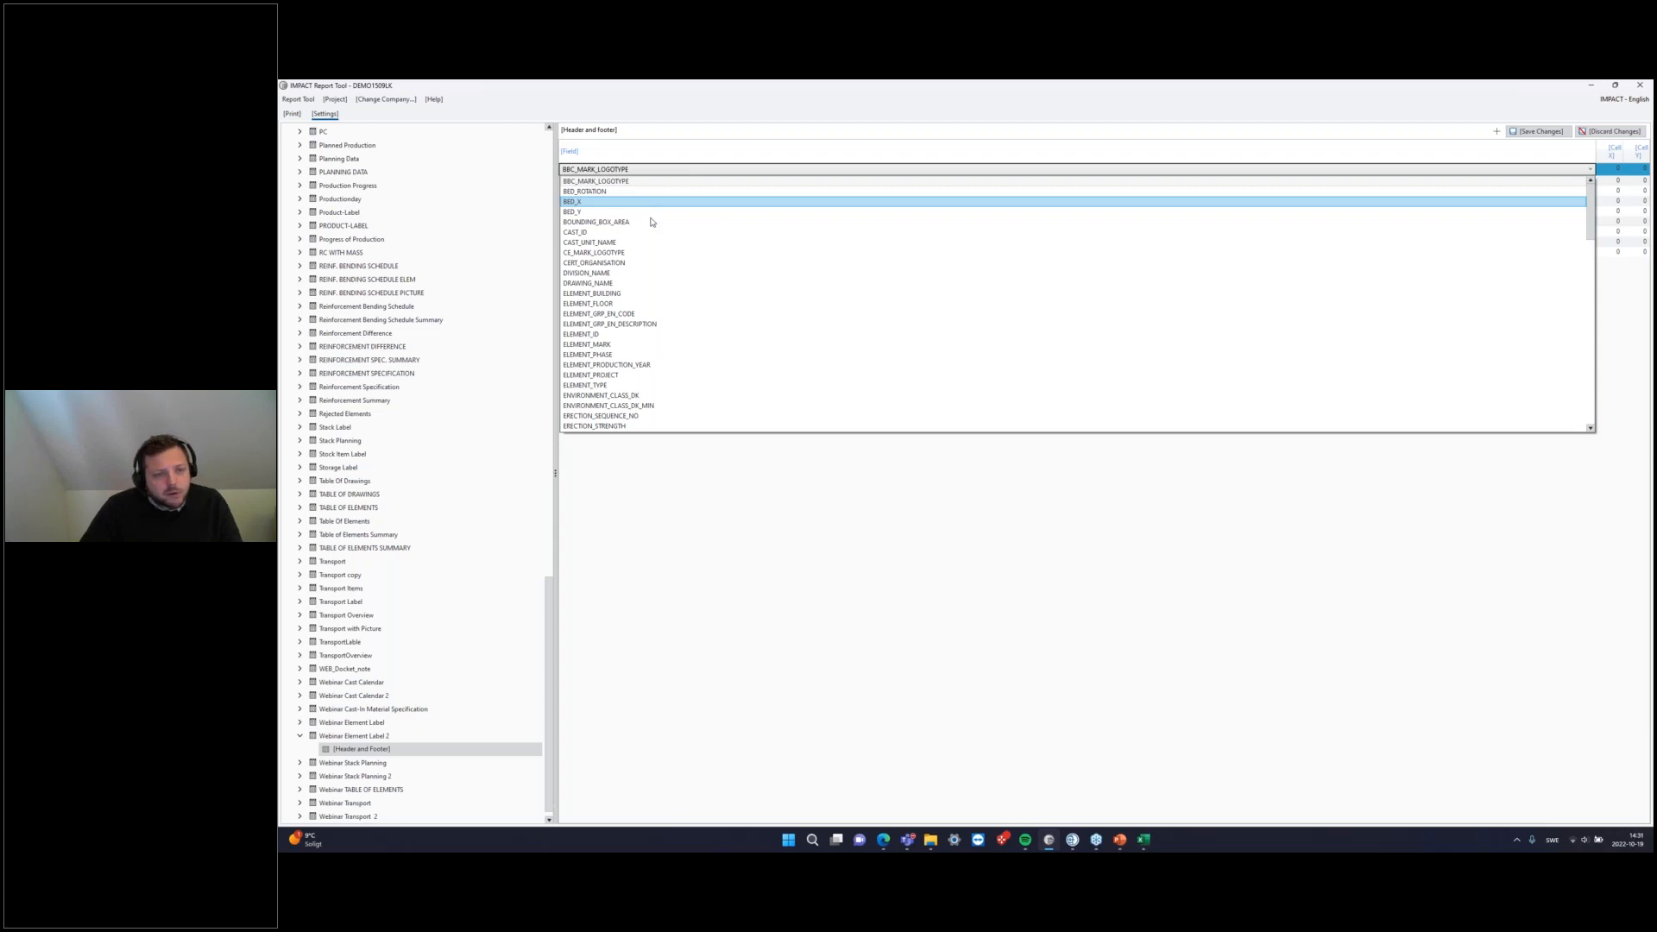
{"action": "left_click", "coordinate": [626, 345]}
{"action": "left_click", "coordinate": [628, 183]}
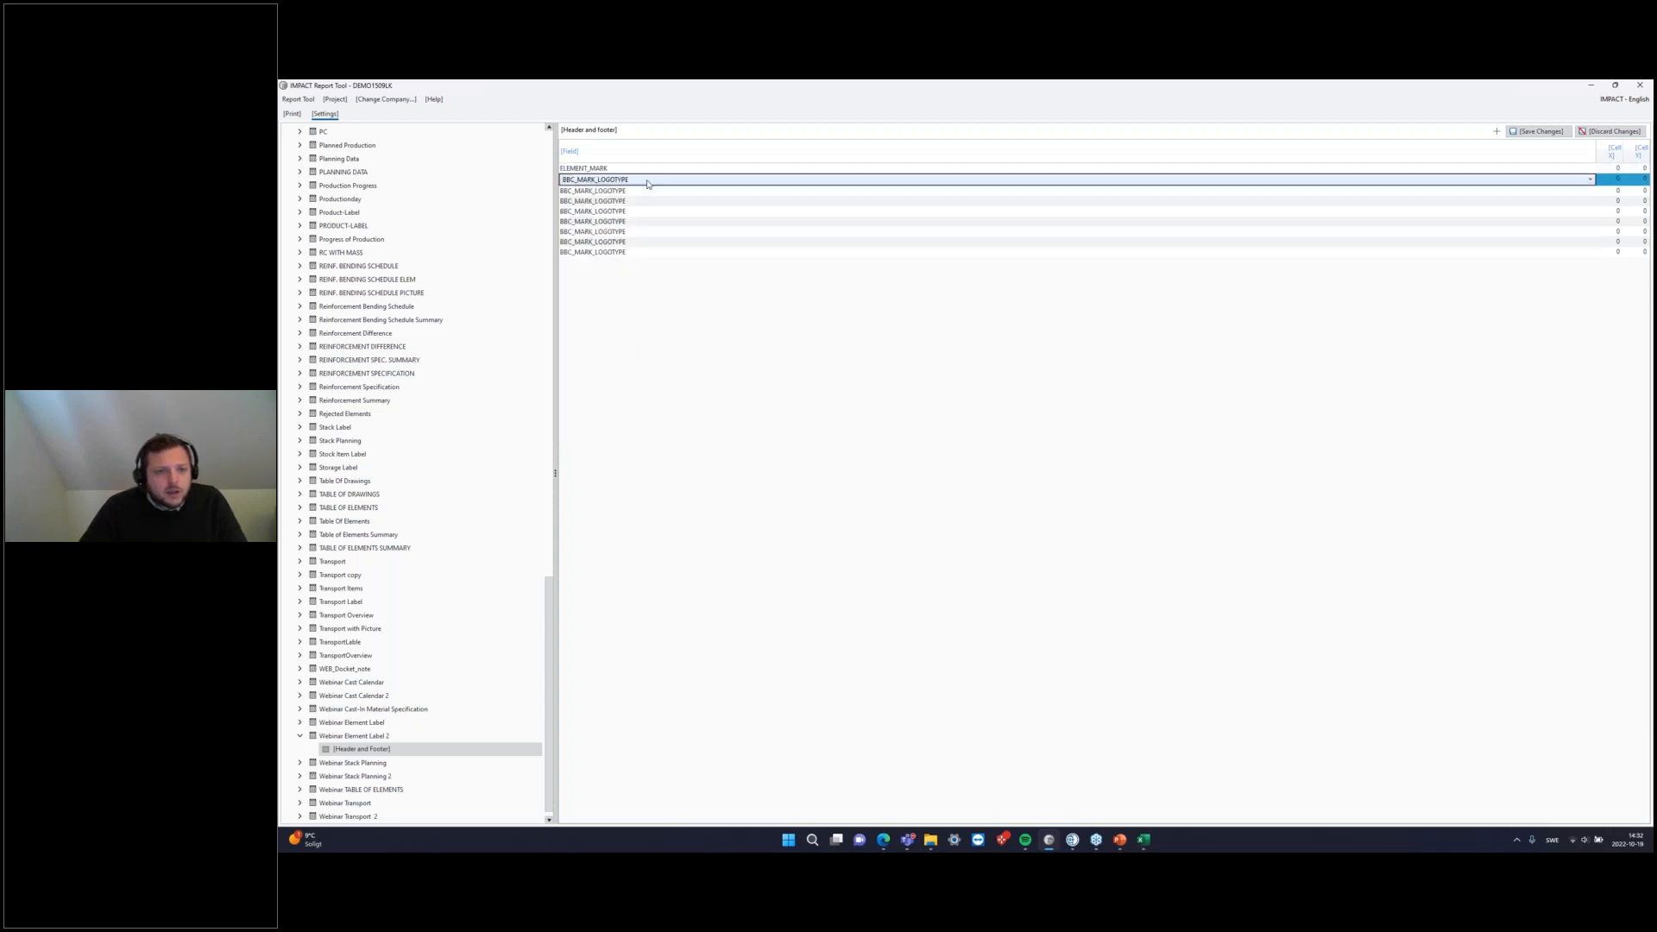
{"action": "left_click", "coordinate": [630, 180]}
{"action": "scroll", "coordinate": [639, 302], "scroll_direction": "down", "scroll_amount": 4}
{"action": "left_click", "coordinate": [636, 217]}
Step: Assign PROJECT_NAME to the third field row and STORAGE_LOCATION to the fourth
{"action": "left_click", "coordinate": [637, 192]}
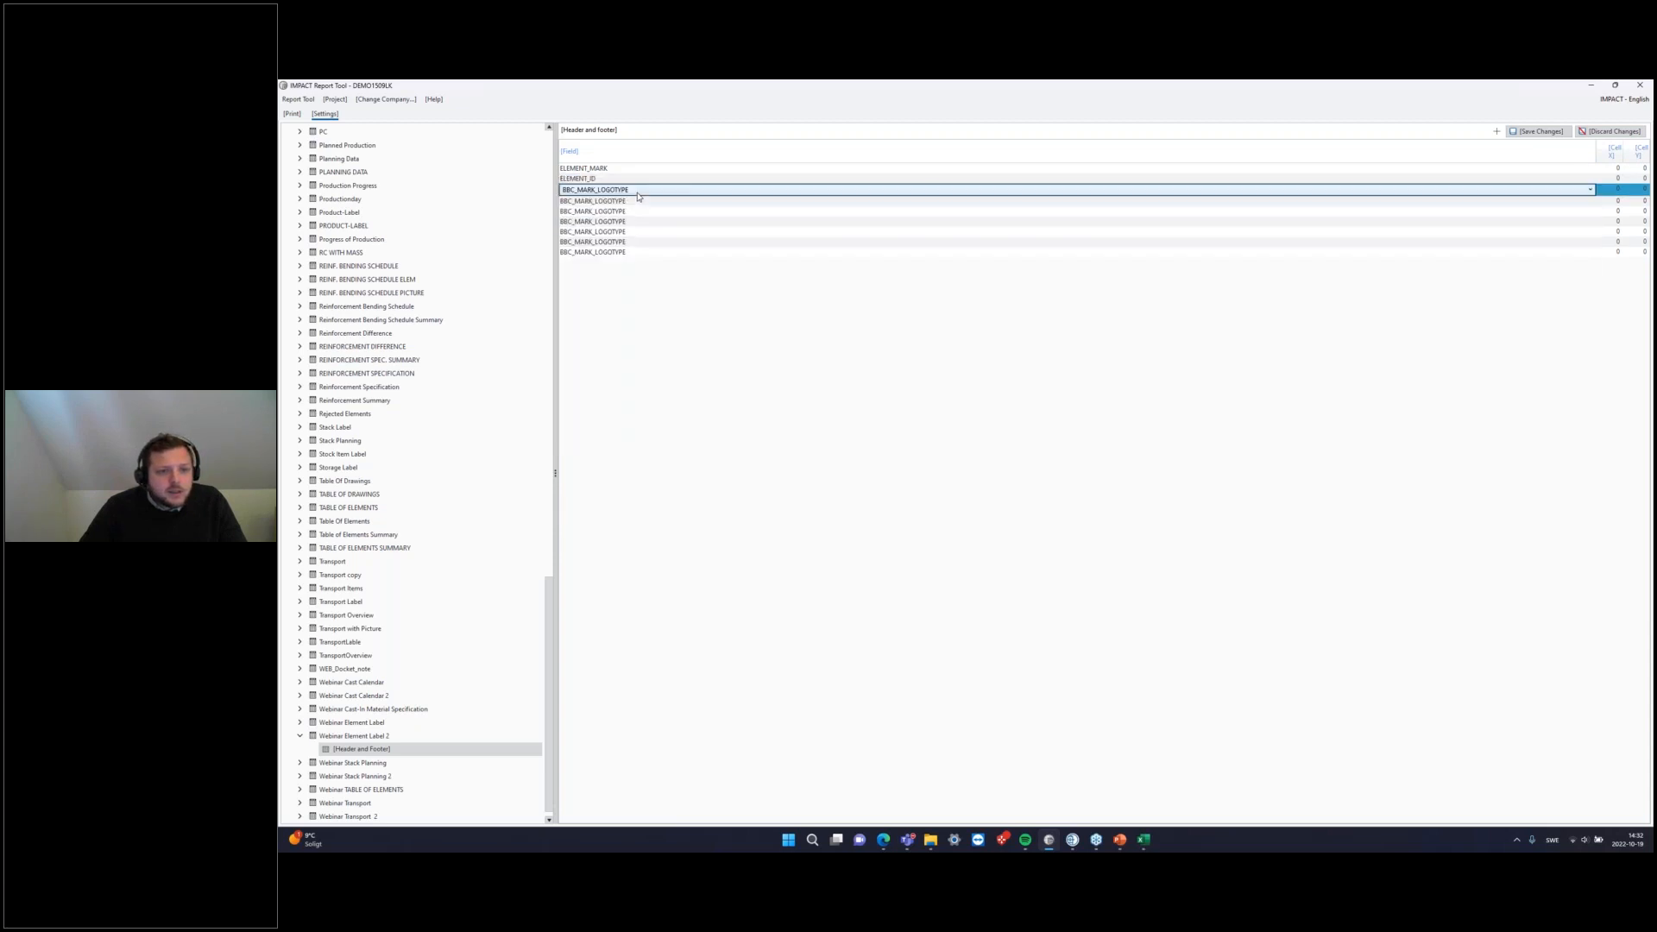
{"action": "left_click", "coordinate": [637, 189]}
{"action": "scroll", "coordinate": [639, 283], "scroll_direction": "down", "scroll_amount": 10}
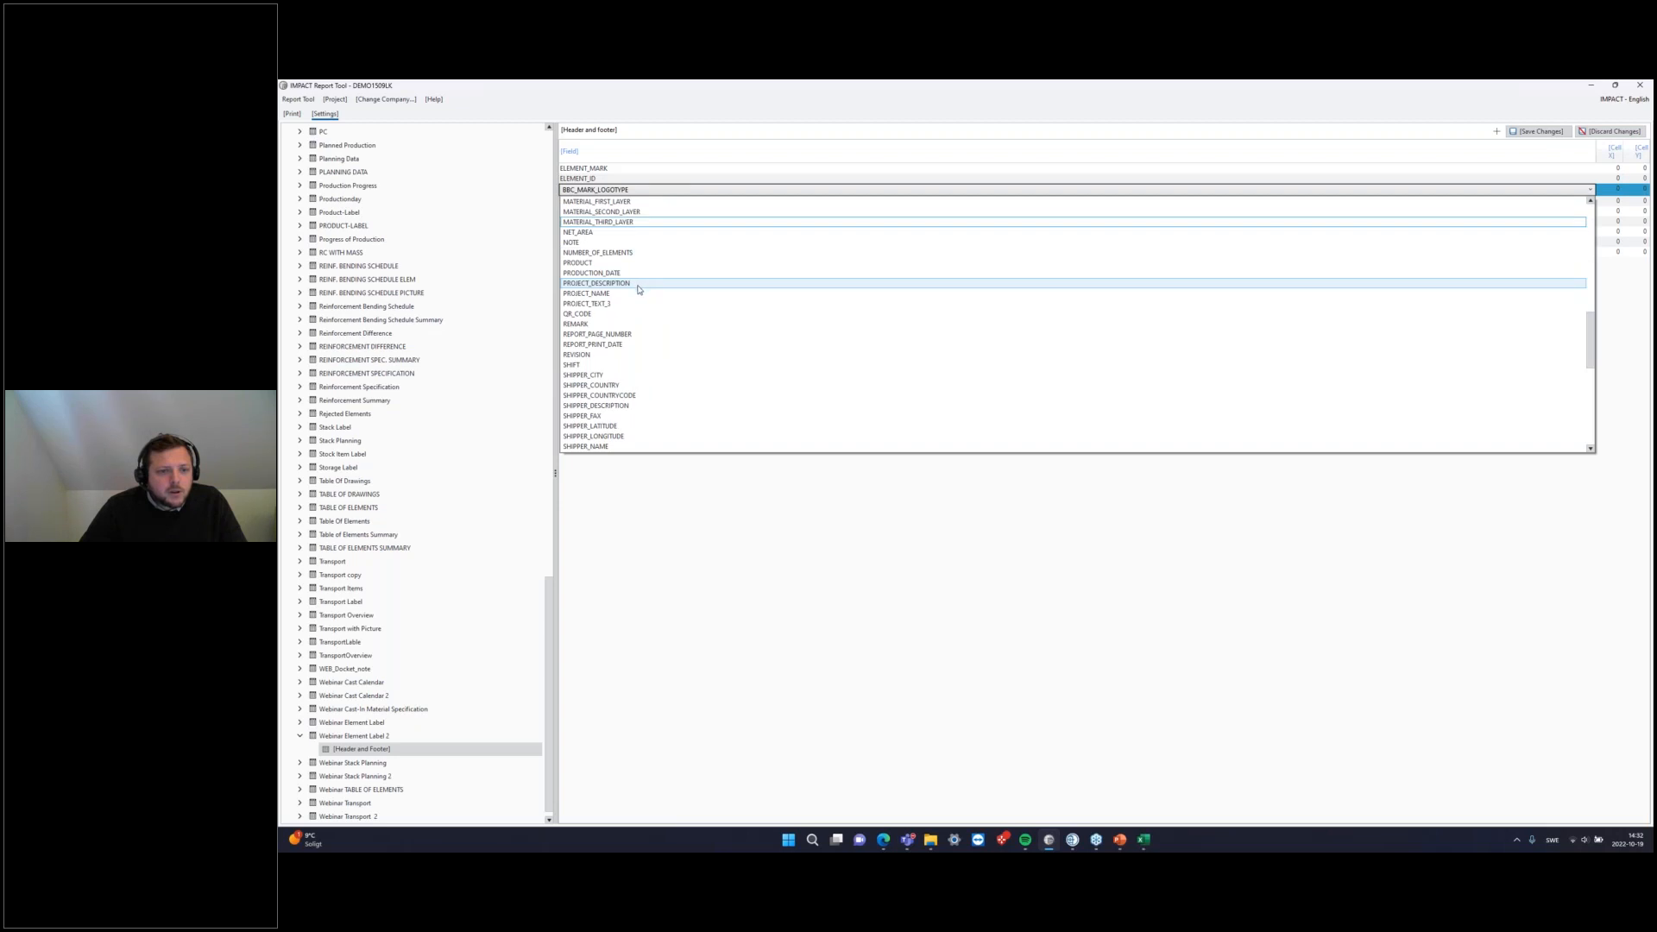
{"action": "left_click", "coordinate": [639, 292]}
{"action": "left_click", "coordinate": [630, 199]}
{"action": "left_click", "coordinate": [630, 199]}
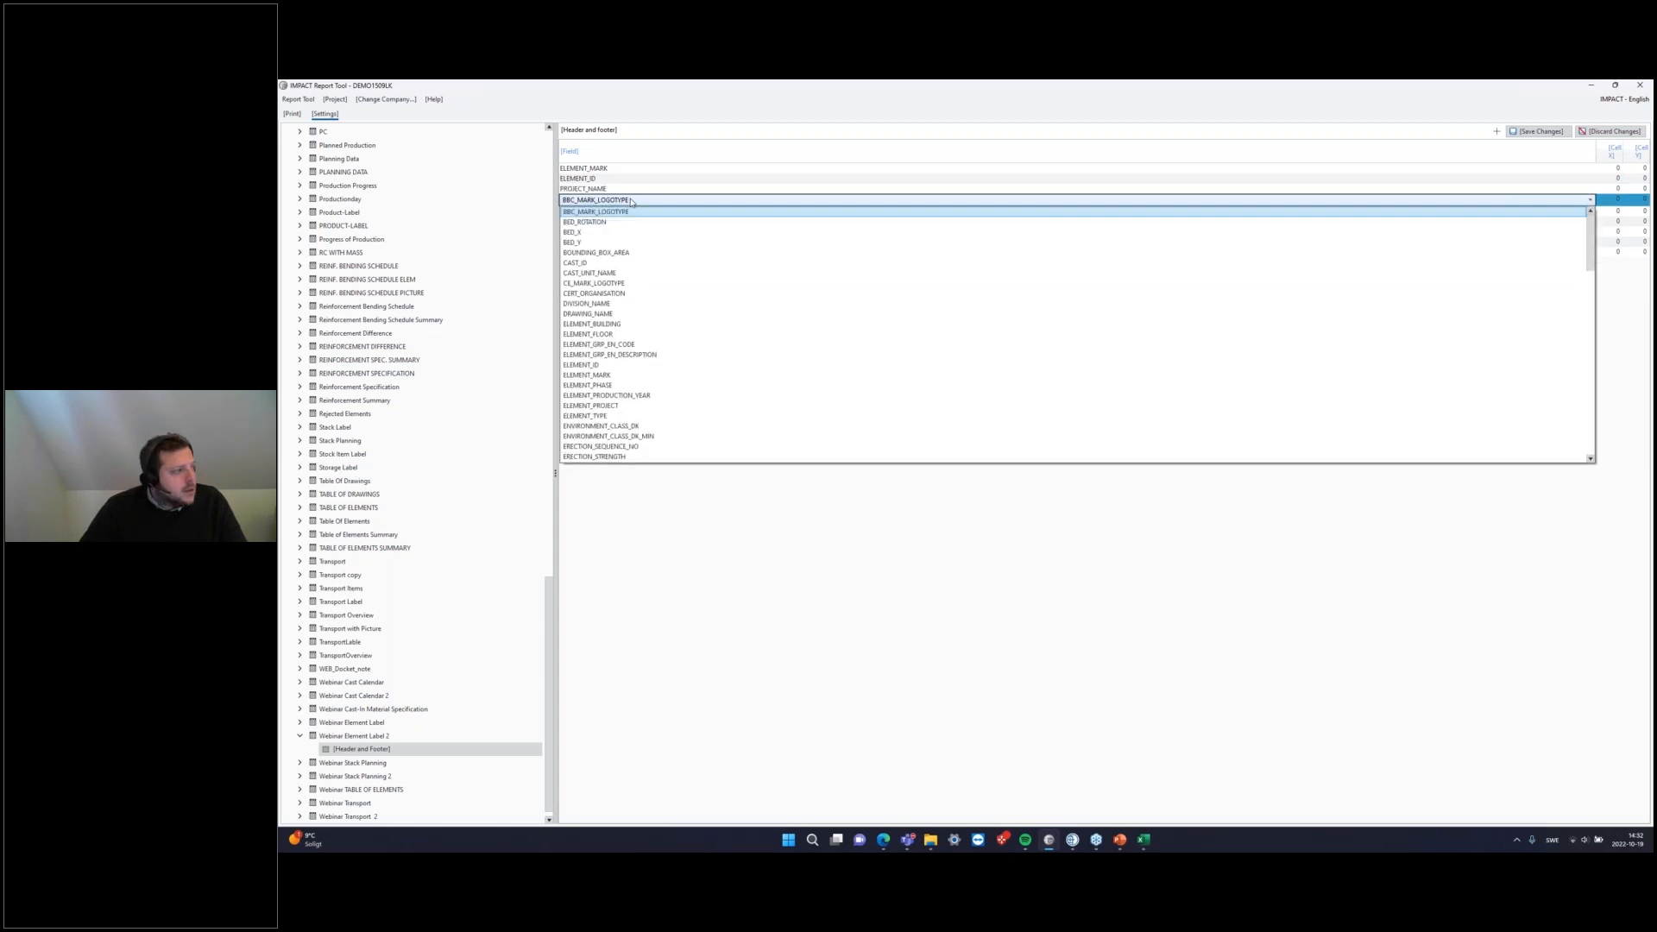
{"action": "scroll", "coordinate": [635, 285], "scroll_direction": "down", "scroll_amount": 15}
{"action": "scroll", "coordinate": [635, 319], "scroll_direction": "down", "scroll_amount": 3}
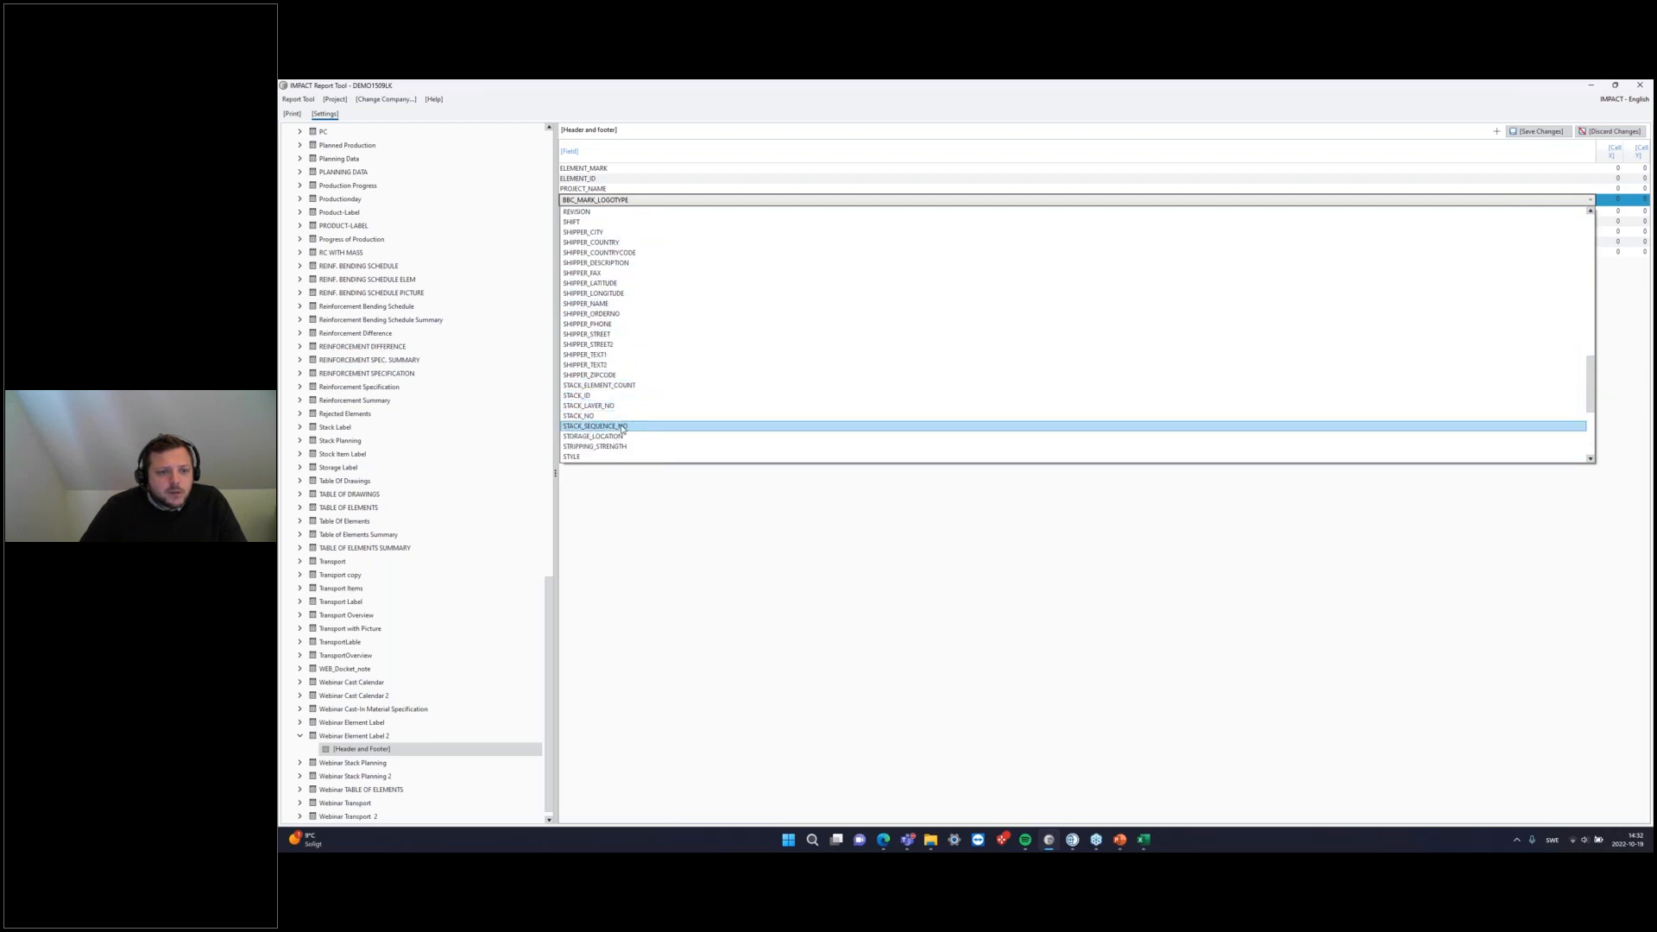
{"action": "left_click", "coordinate": [642, 437]}
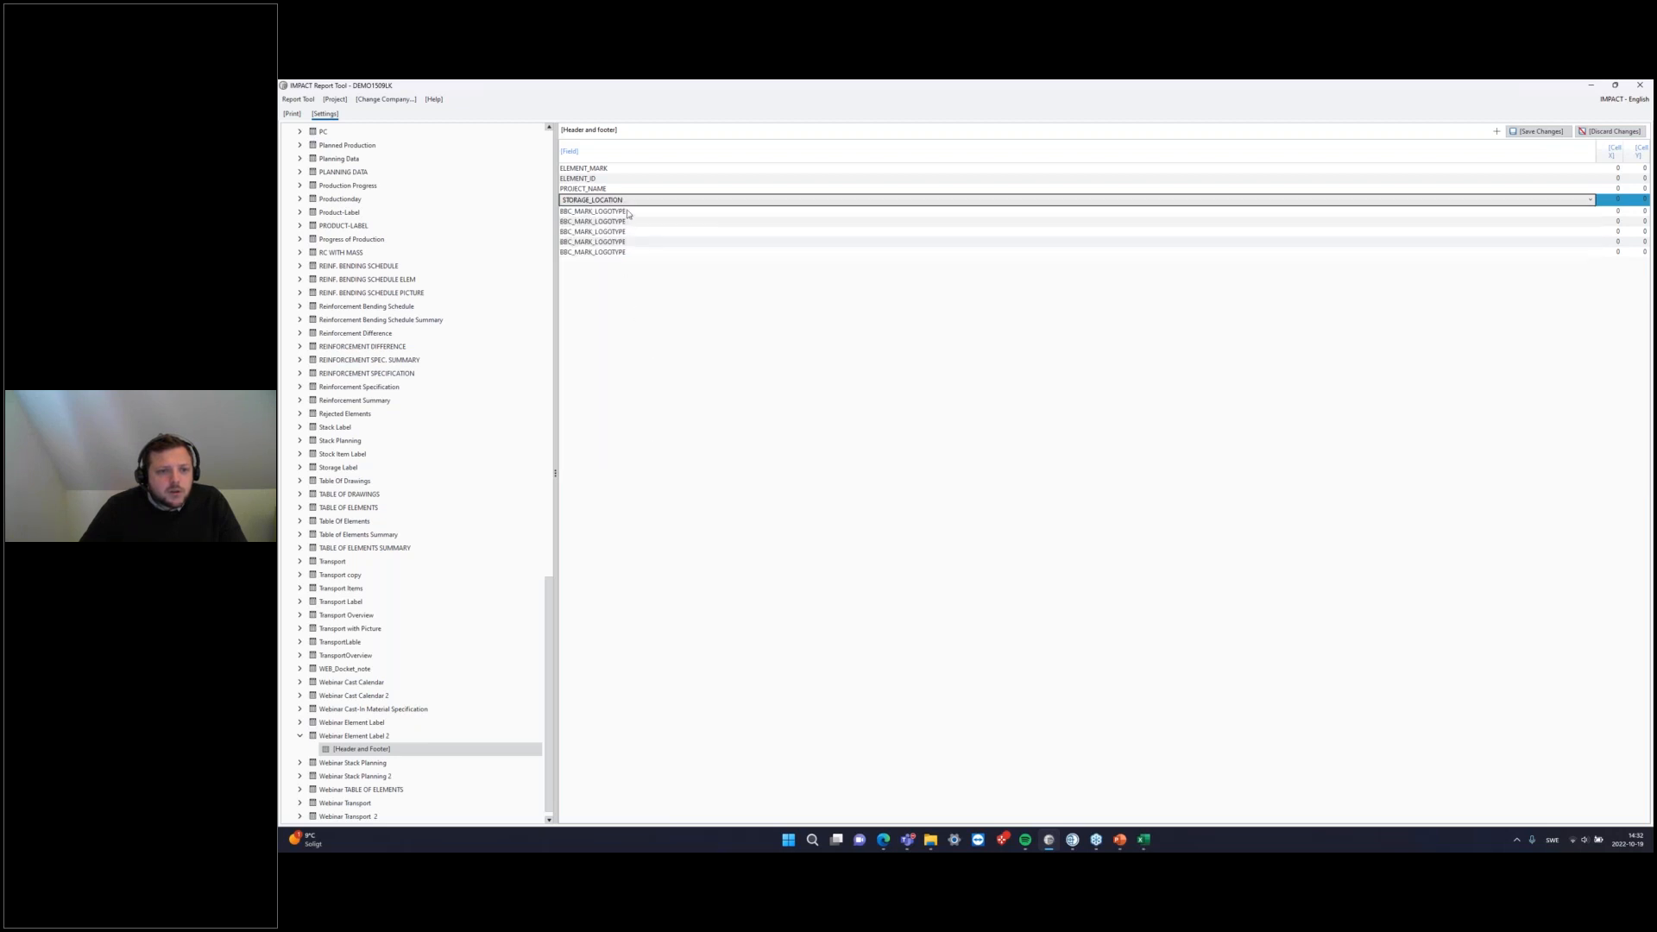
Step: Assign LENGTH to the fifth field row and WIDTH to the sixth
{"action": "left_click", "coordinate": [628, 212]}
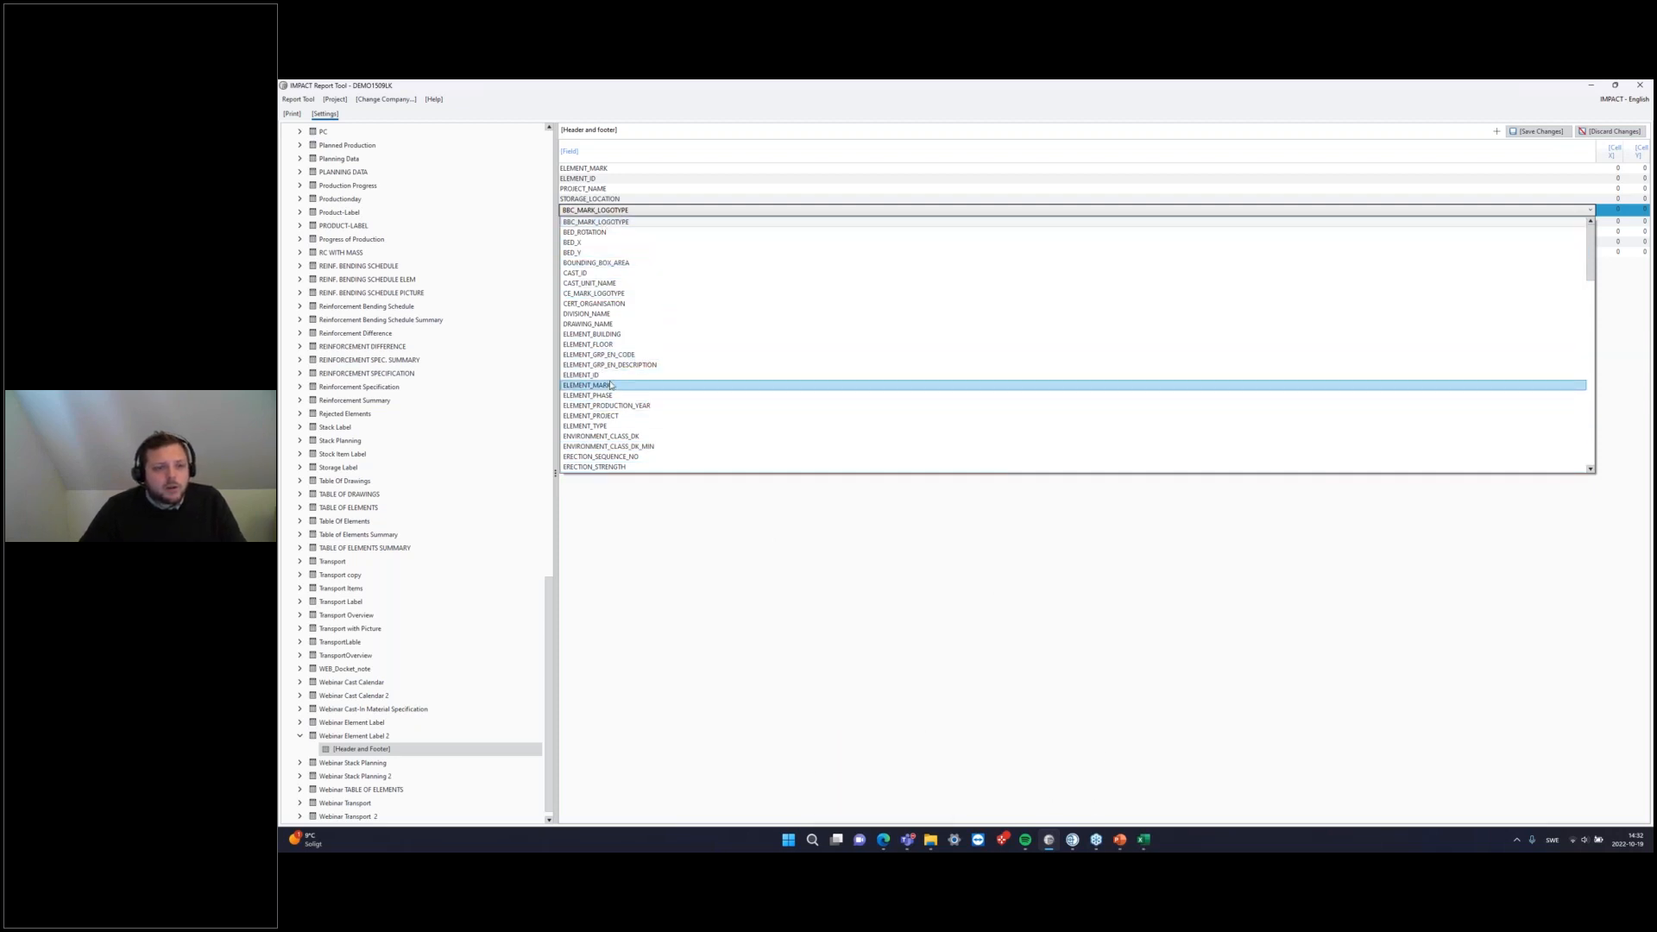
{"action": "scroll", "coordinate": [660, 365], "scroll_direction": "down", "scroll_amount": 1}
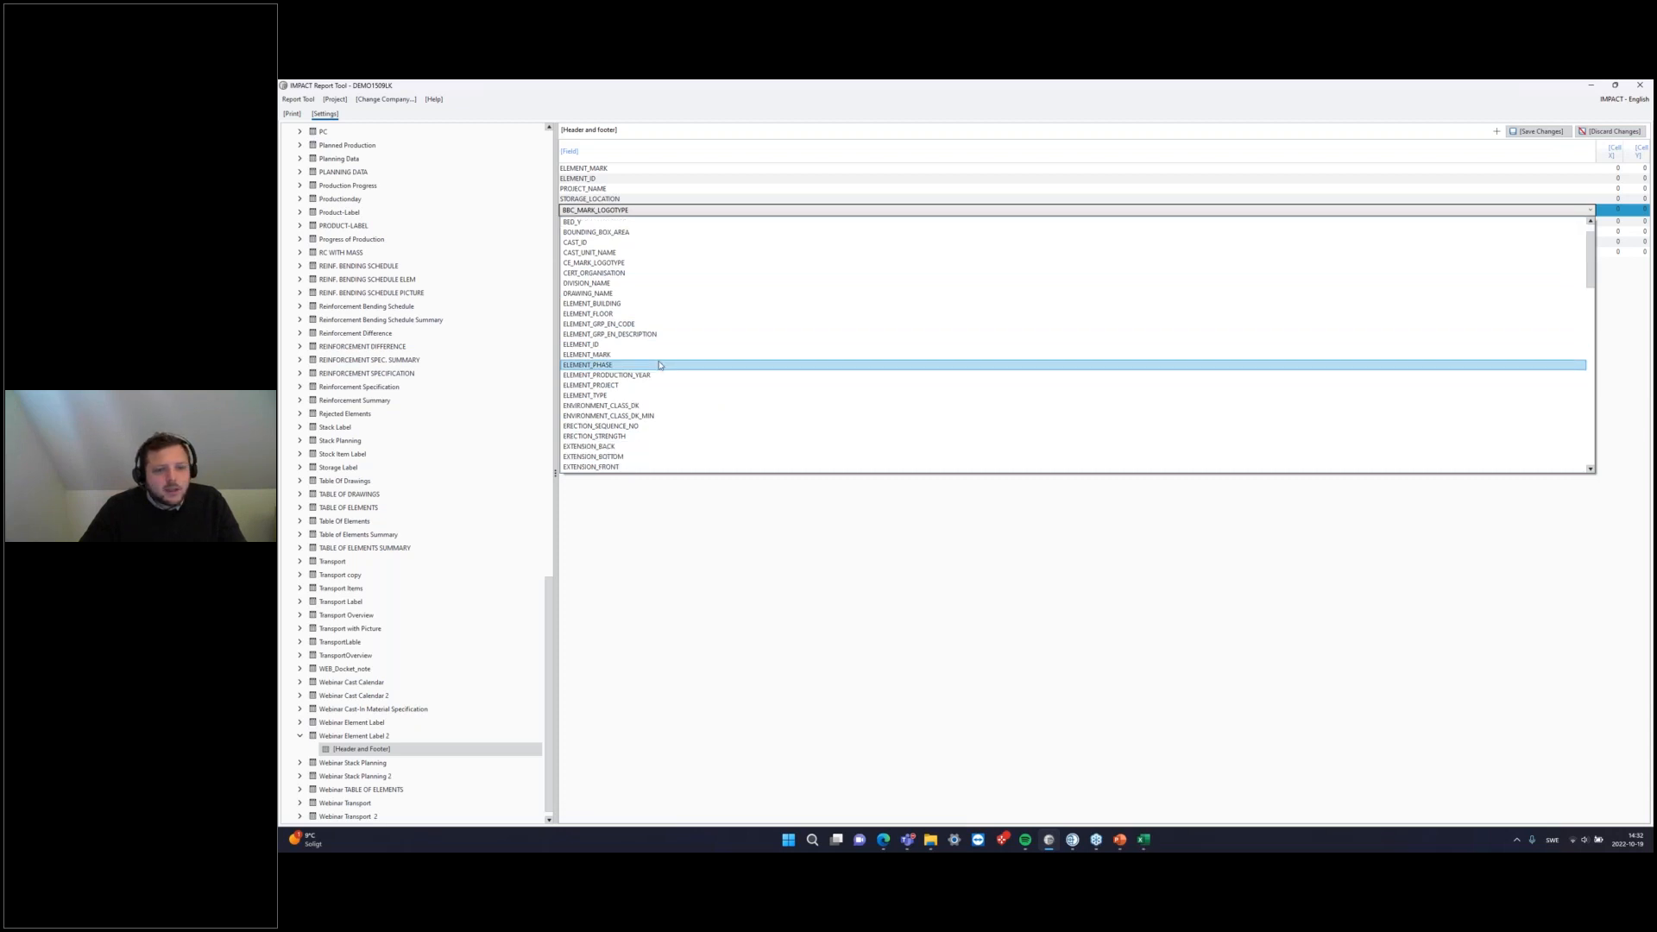
{"action": "scroll", "coordinate": [660, 365], "scroll_direction": "down", "scroll_amount": 6}
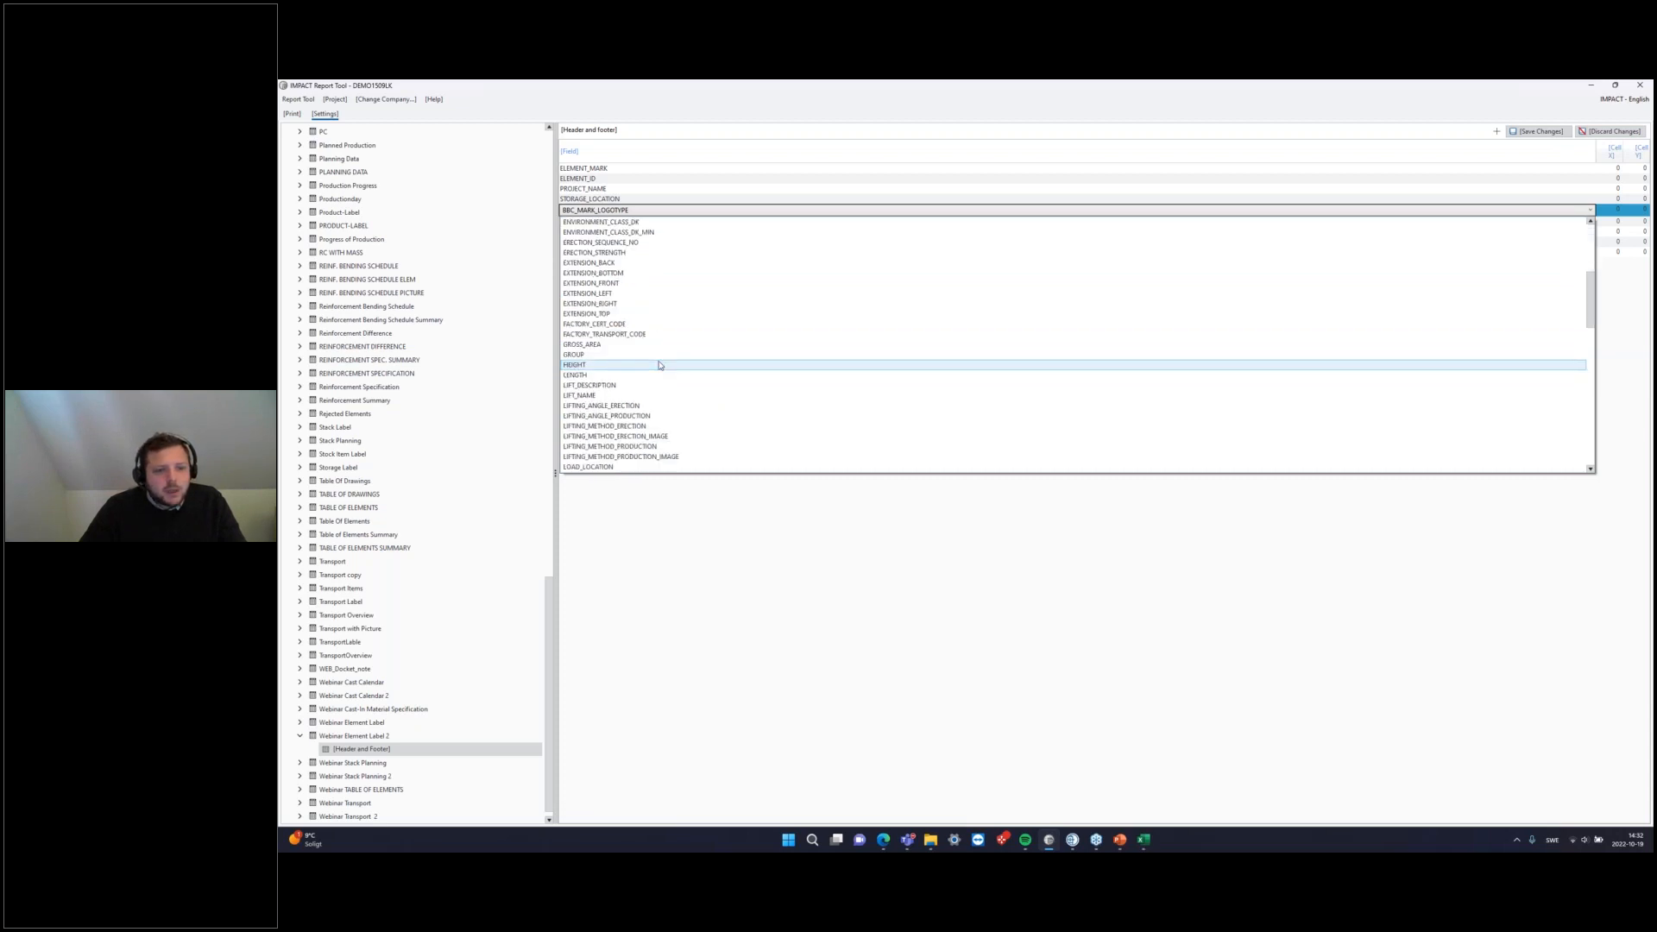
{"action": "left_click", "coordinate": [653, 374]}
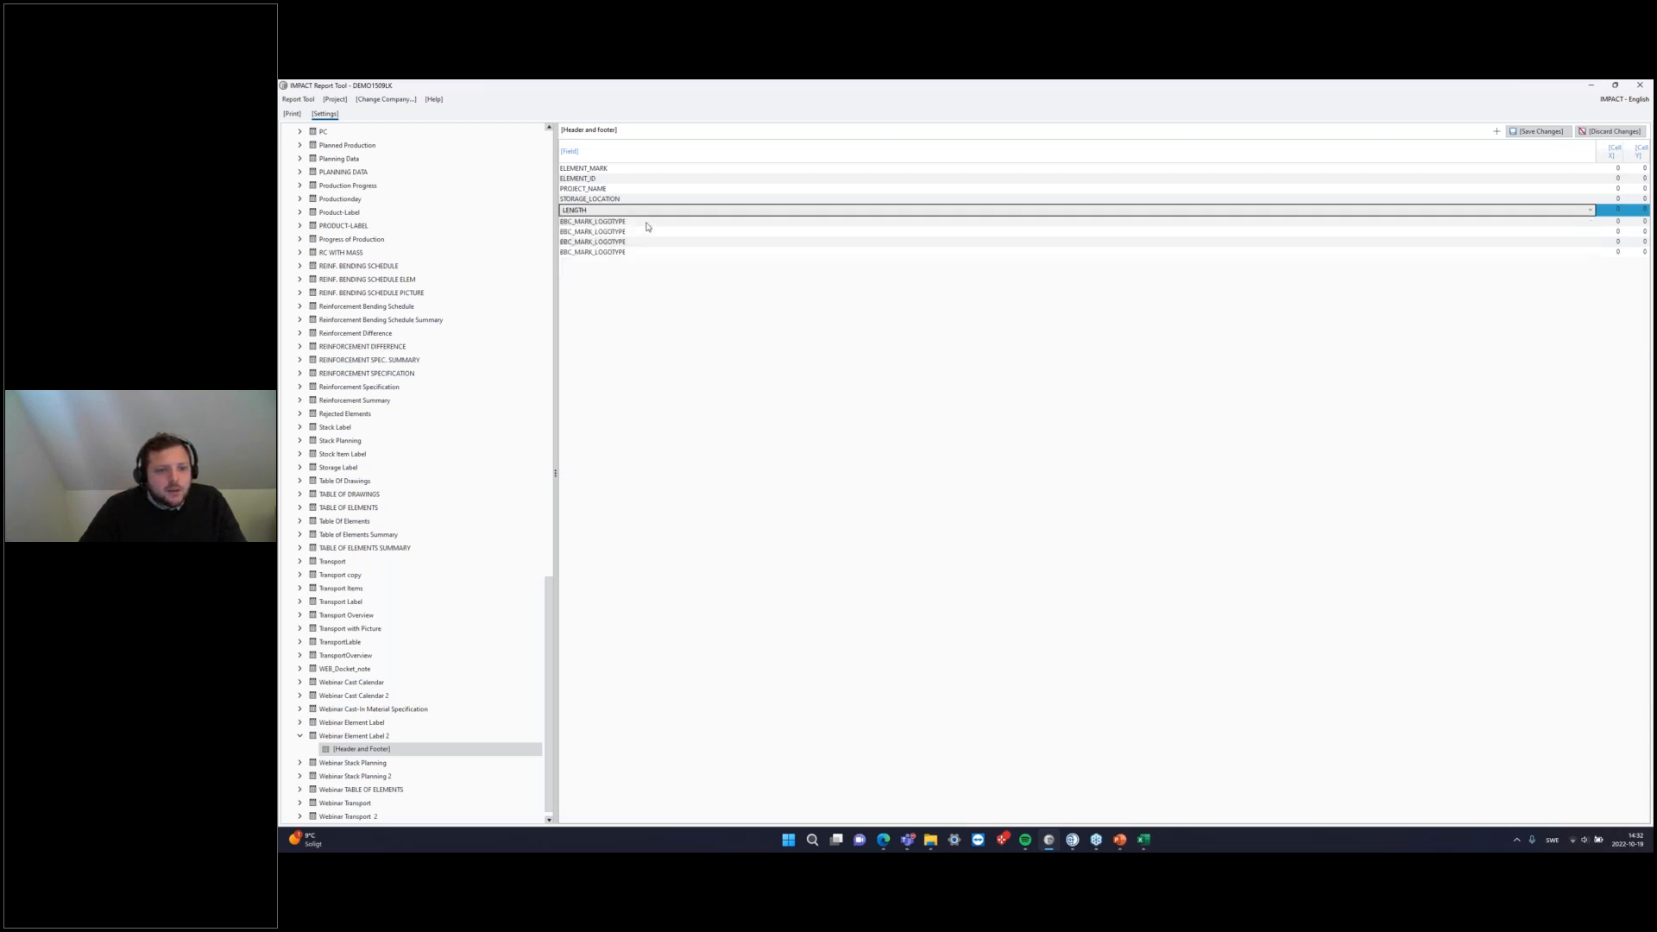
{"action": "left_click", "coordinate": [647, 223]}
{"action": "scroll", "coordinate": [637, 373], "scroll_direction": "down", "scroll_amount": 15}
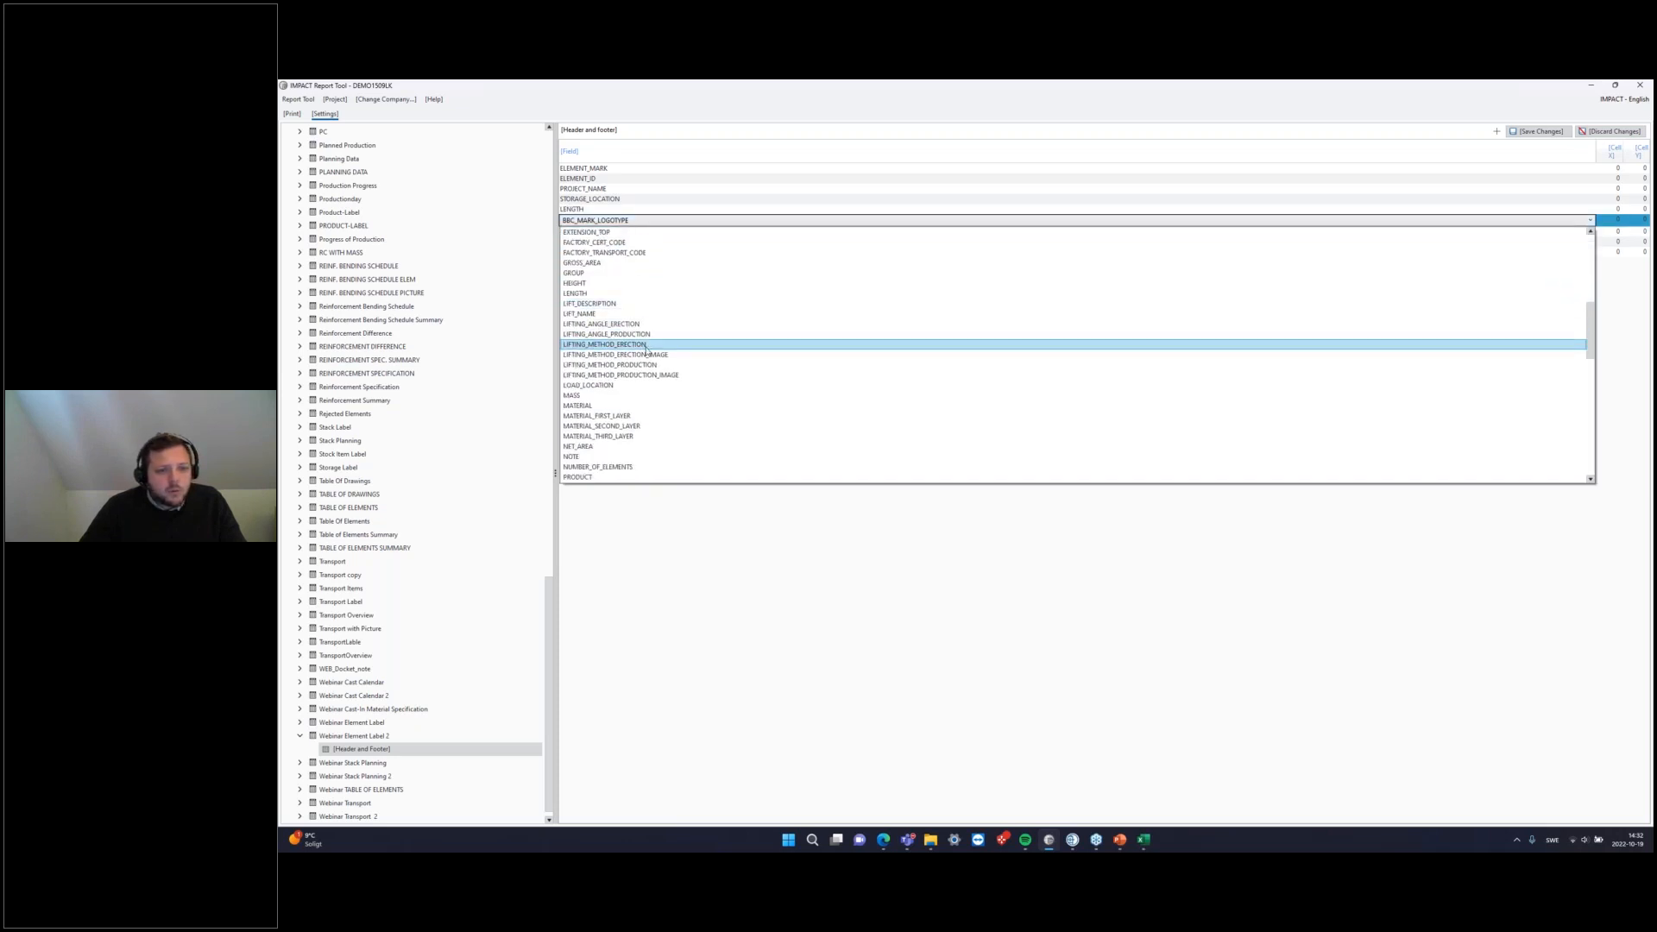
{"action": "scroll", "coordinate": [638, 373], "scroll_direction": "down", "scroll_amount": 15}
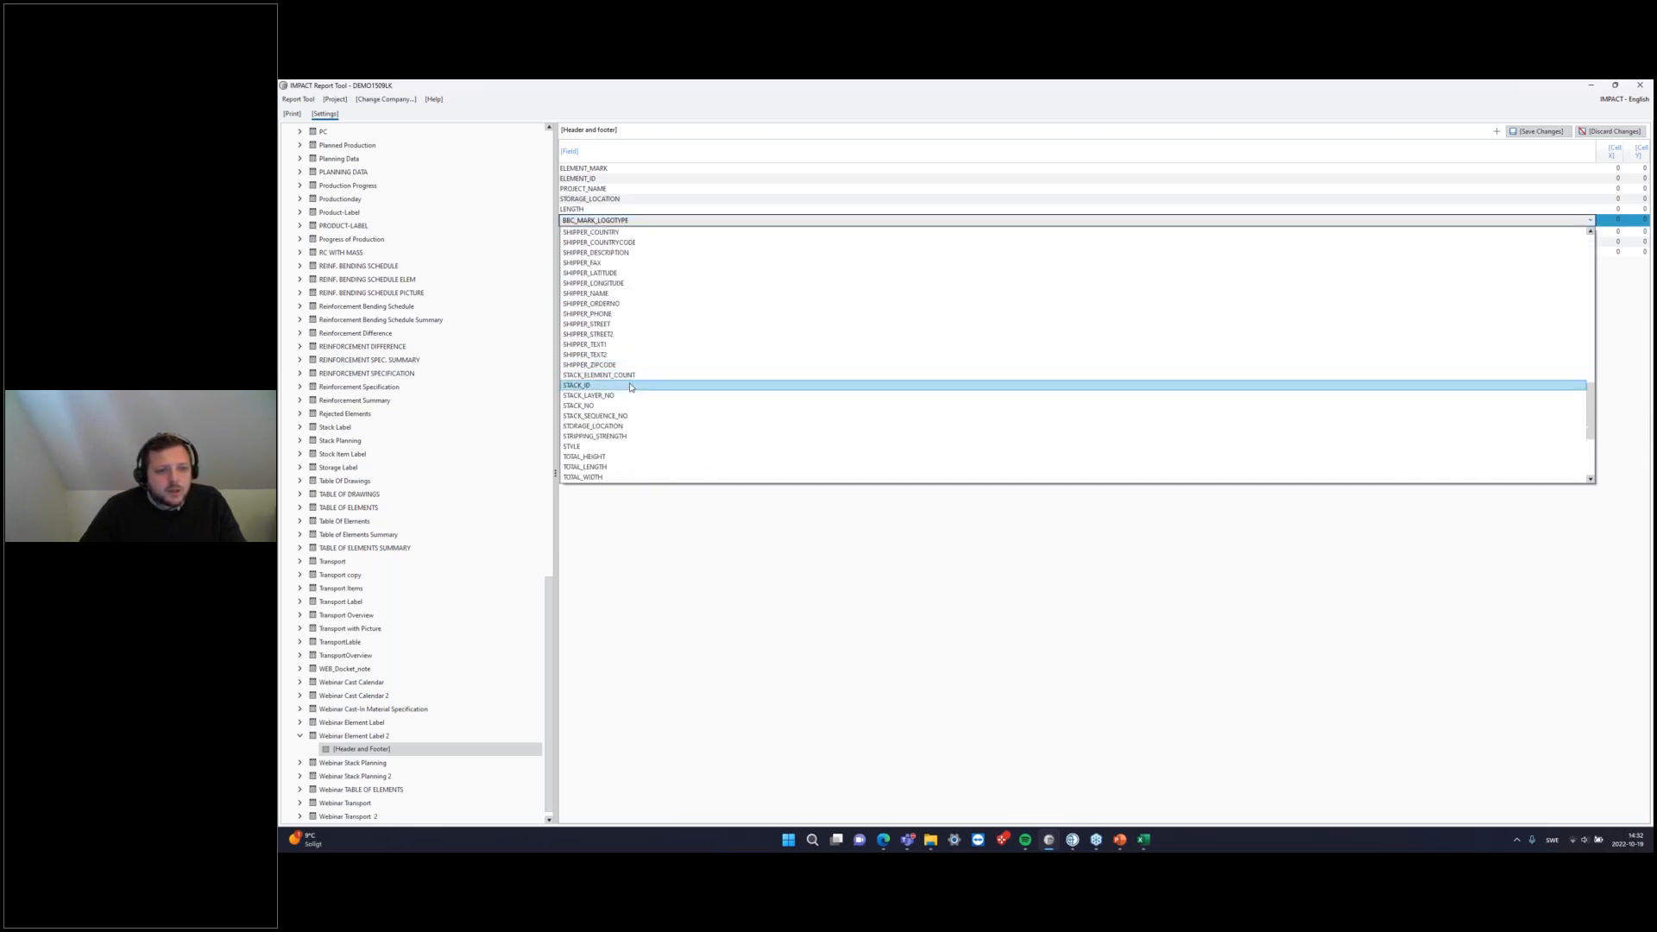
{"action": "scroll", "coordinate": [626, 419], "scroll_direction": "down", "scroll_amount": 1}
{"action": "left_click", "coordinate": [614, 476]}
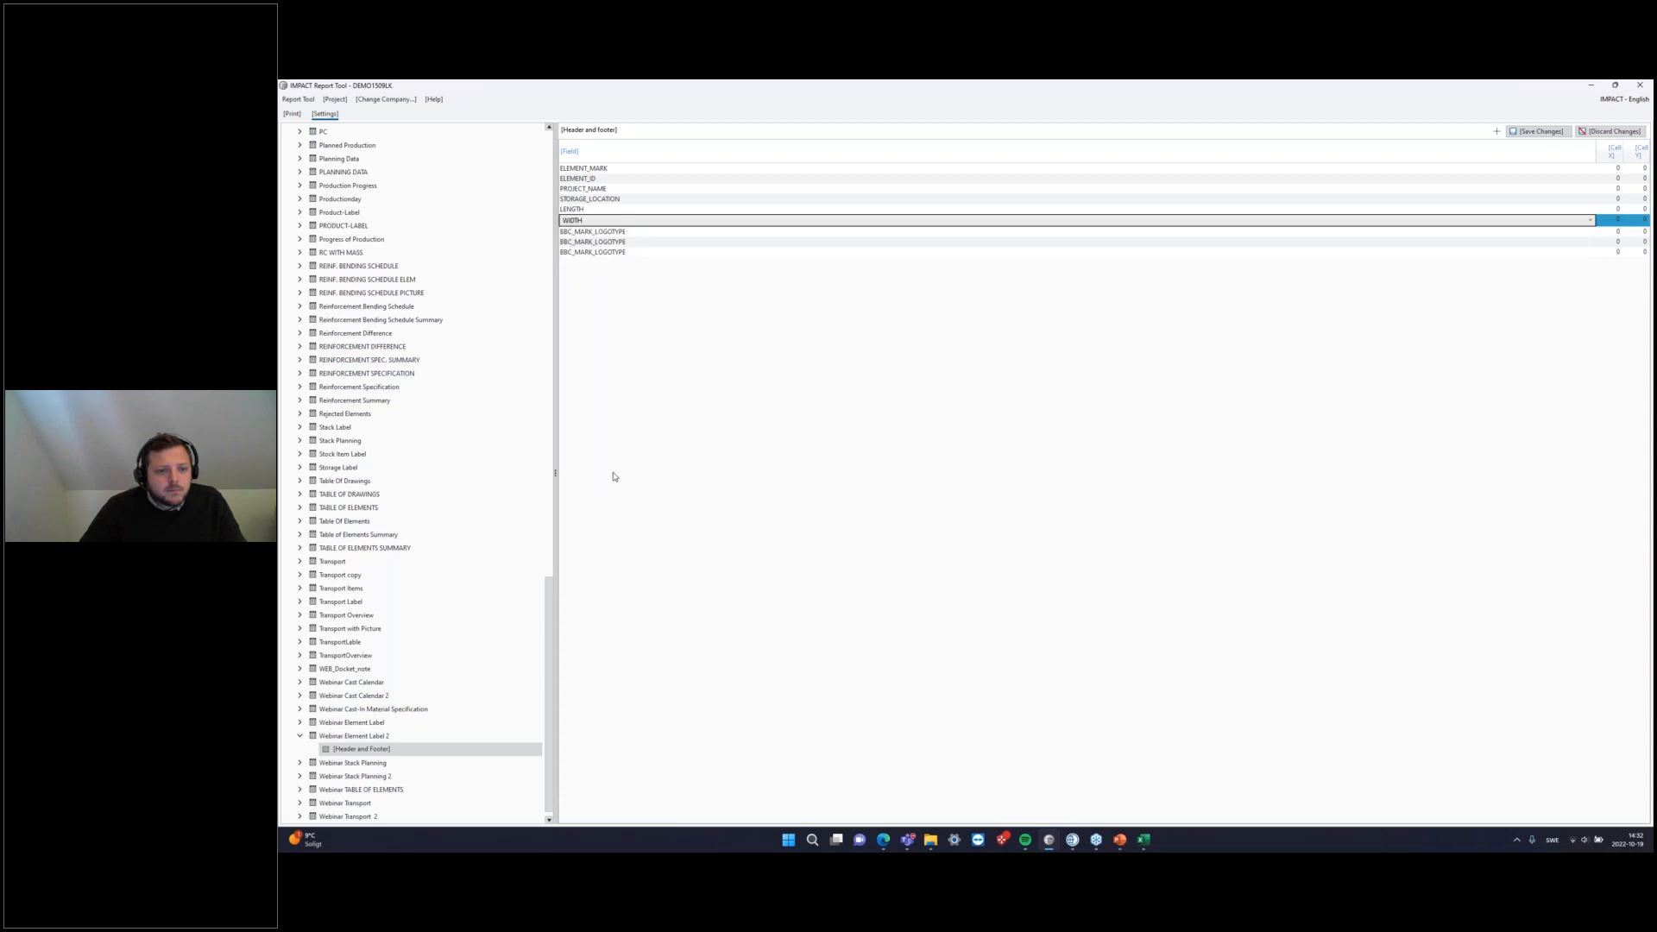
Step: Assign HEIGHT to the seventh field row and MASS to the eighth
{"action": "left_click", "coordinate": [635, 232]}
{"action": "scroll", "coordinate": [637, 337], "scroll_direction": "down", "scroll_amount": 2}
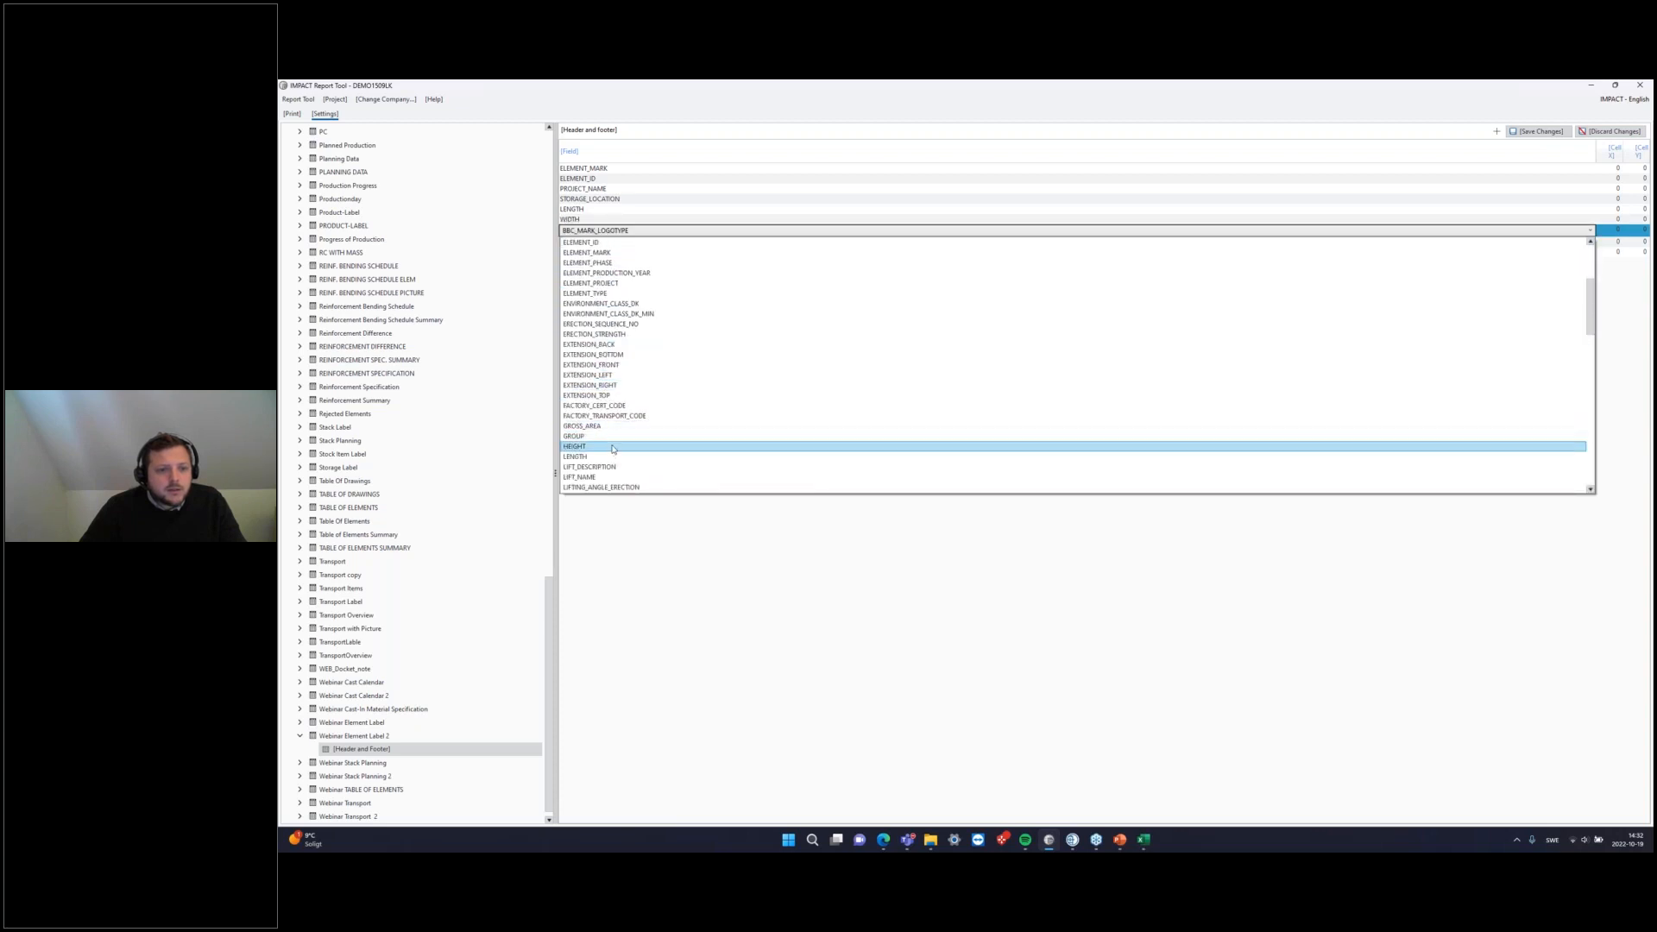
{"action": "left_click", "coordinate": [593, 447]}
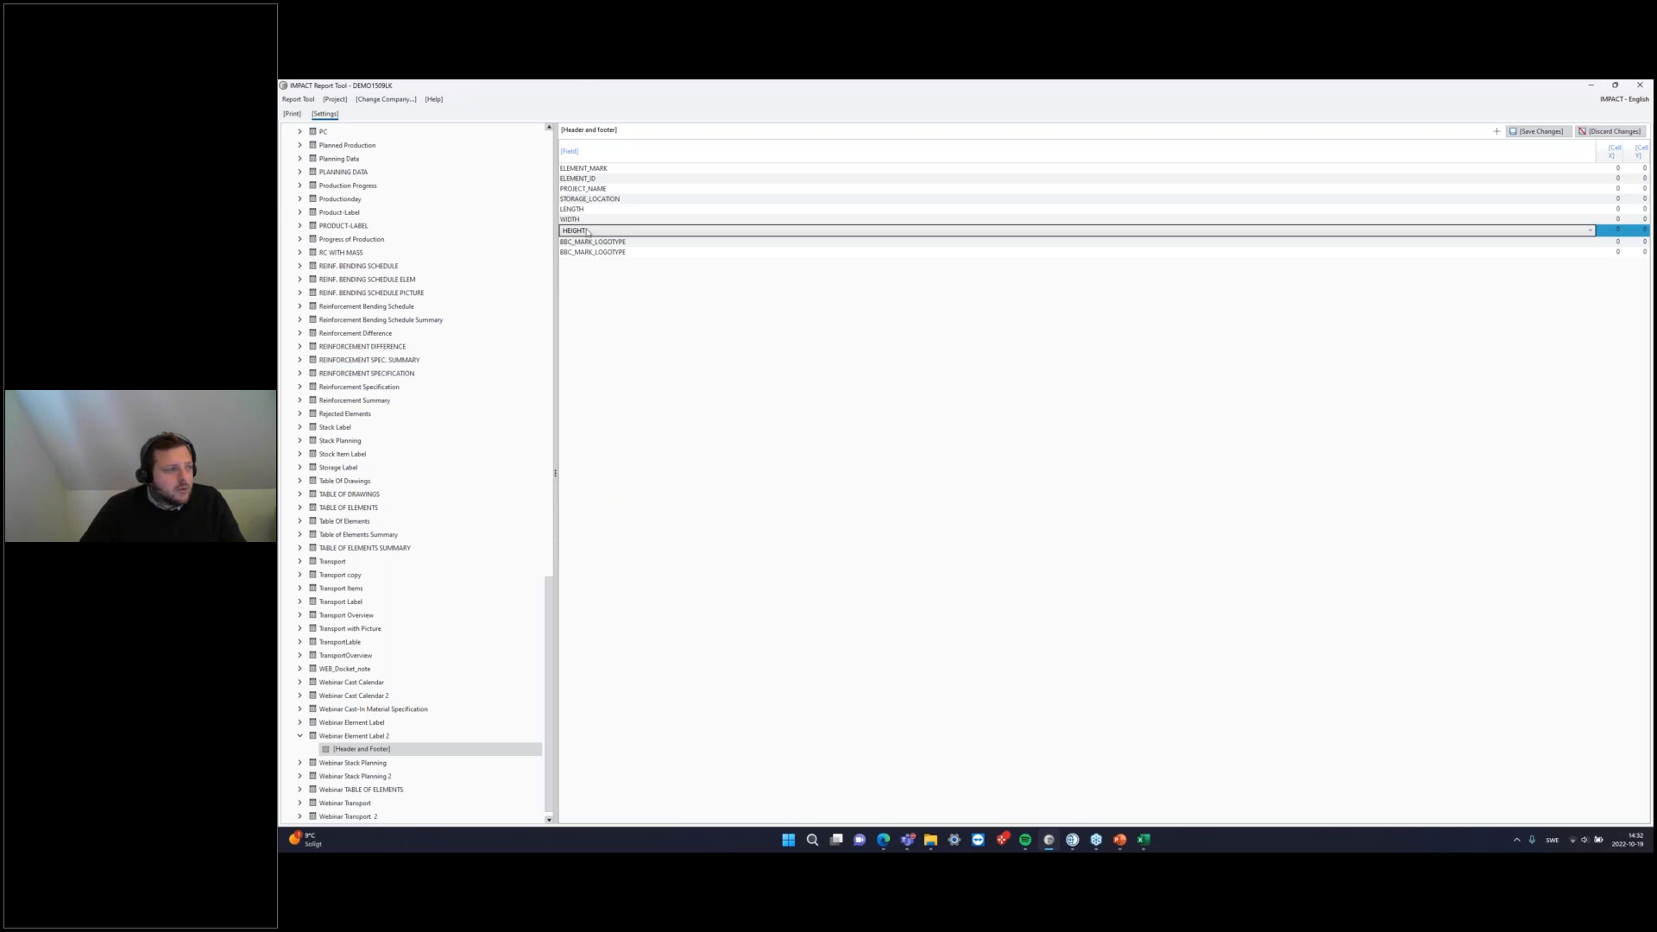
{"action": "left_click", "coordinate": [634, 241]}
{"action": "left_click", "coordinate": [634, 241]}
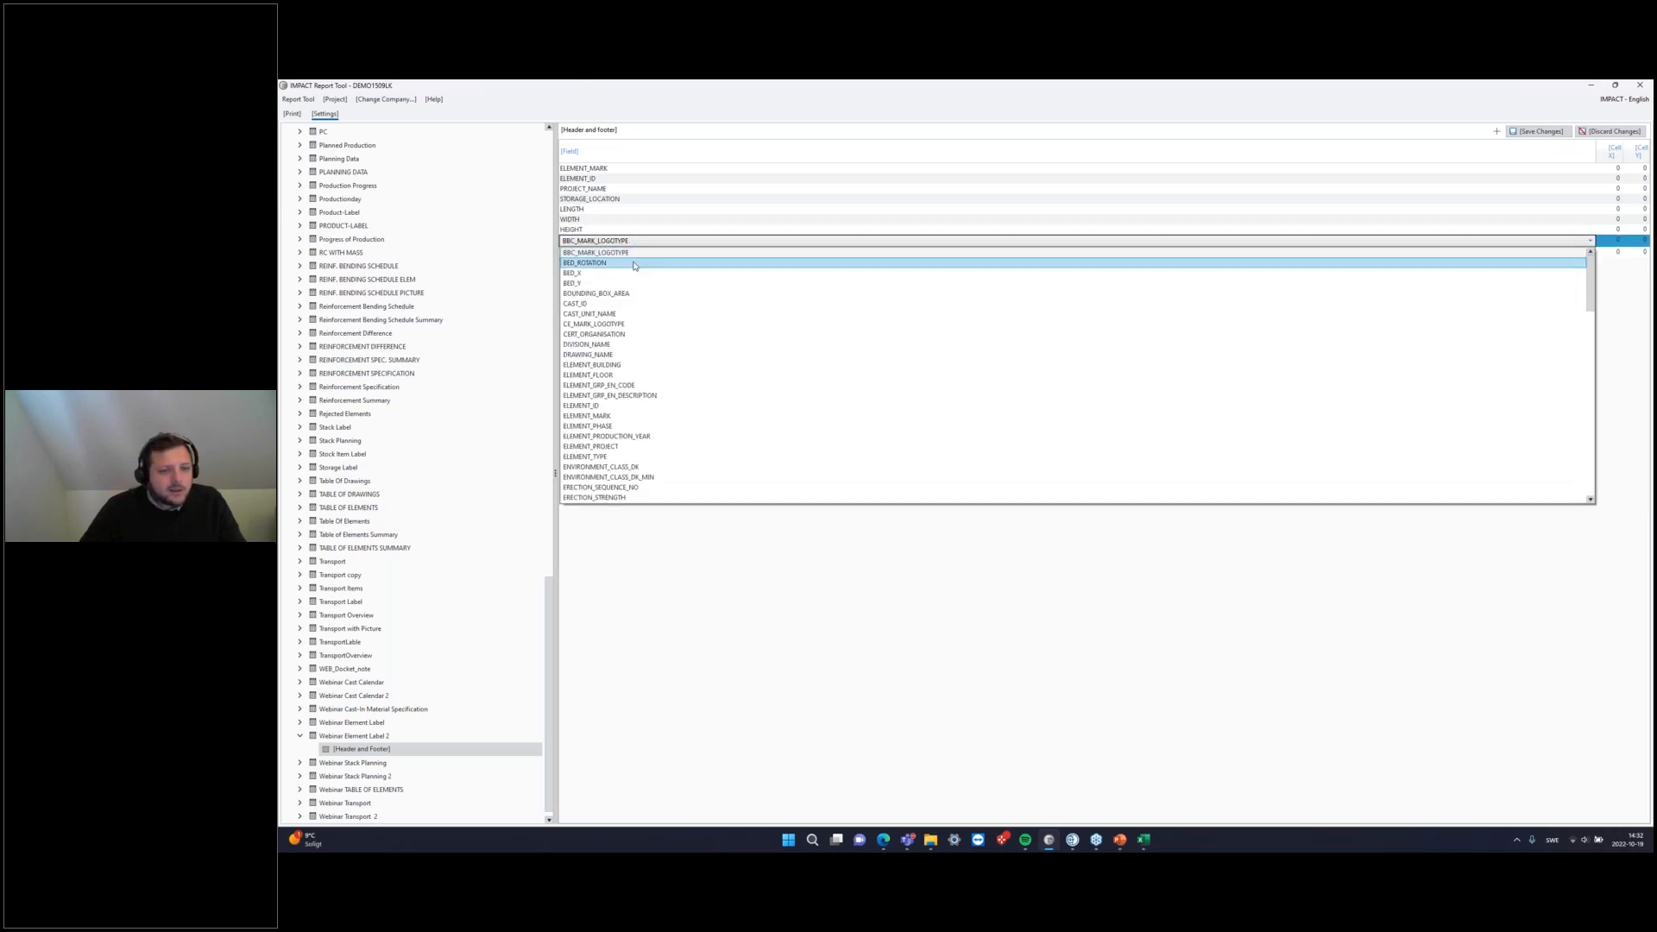
{"action": "scroll", "coordinate": [651, 417], "scroll_direction": "down", "scroll_amount": 3}
{"action": "scroll", "coordinate": [651, 417], "scroll_direction": "down", "scroll_amount": 9}
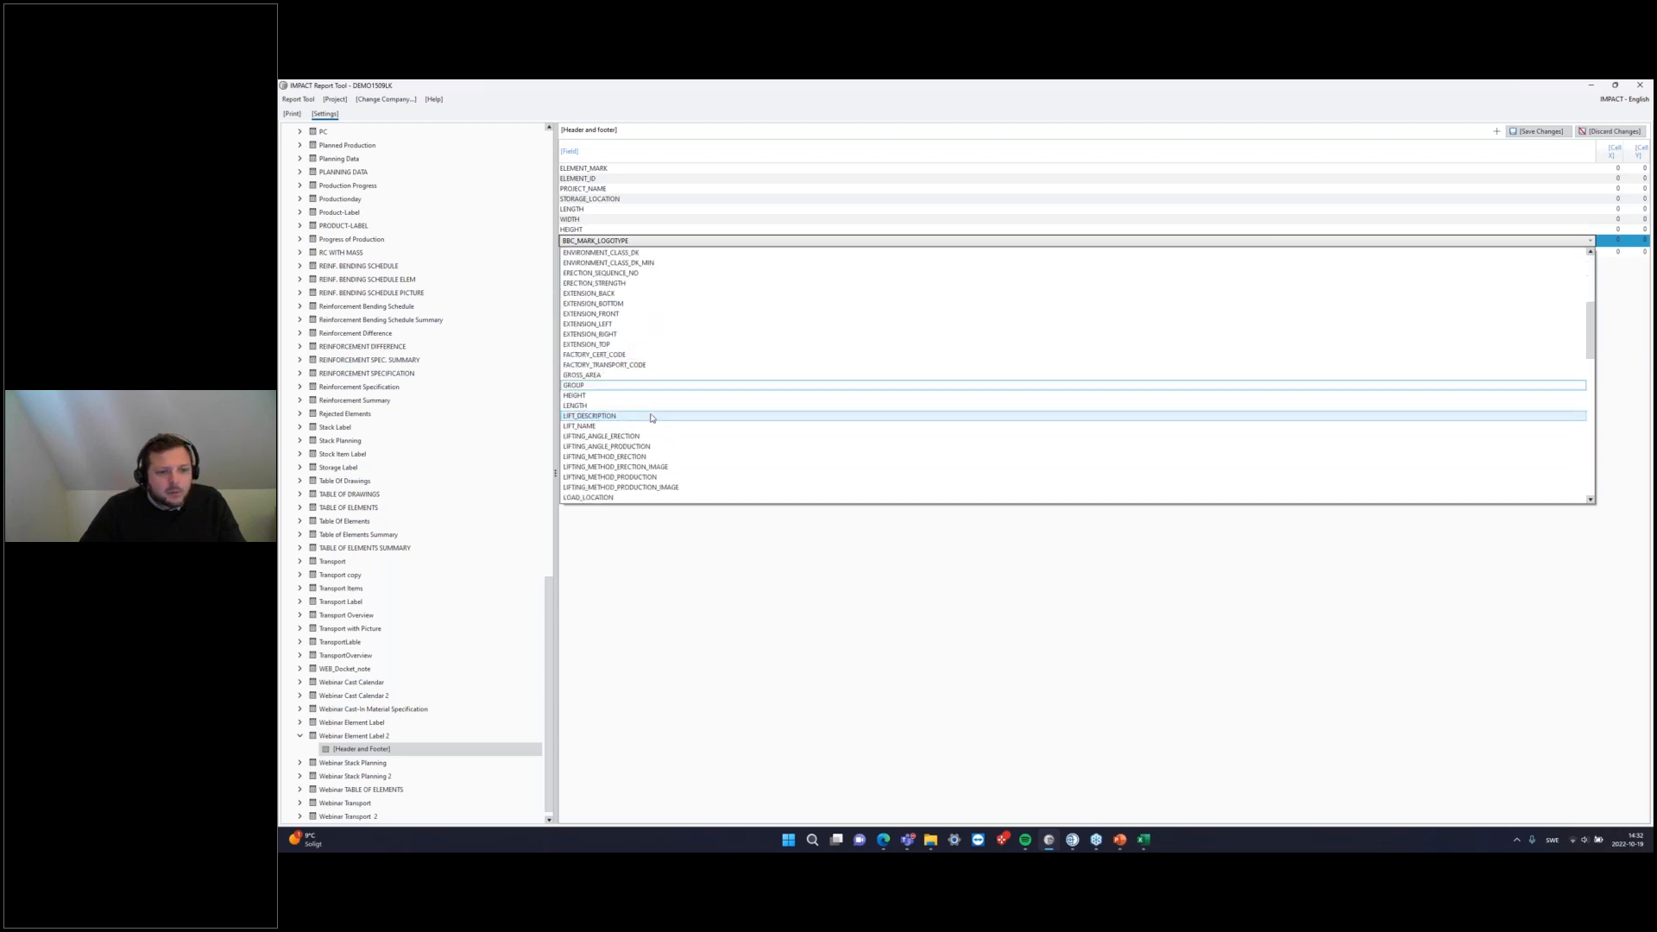
{"action": "left_click", "coordinate": [637, 359]}
Step: Assign PRODUCTION_DATE to the ninth field row
{"action": "left_click", "coordinate": [644, 251]}
{"action": "left_click", "coordinate": [644, 251]}
{"action": "scroll", "coordinate": [645, 354], "scroll_direction": "down", "scroll_amount": 13}
{"action": "scroll", "coordinate": [647, 362], "scroll_direction": "down", "scroll_amount": 2}
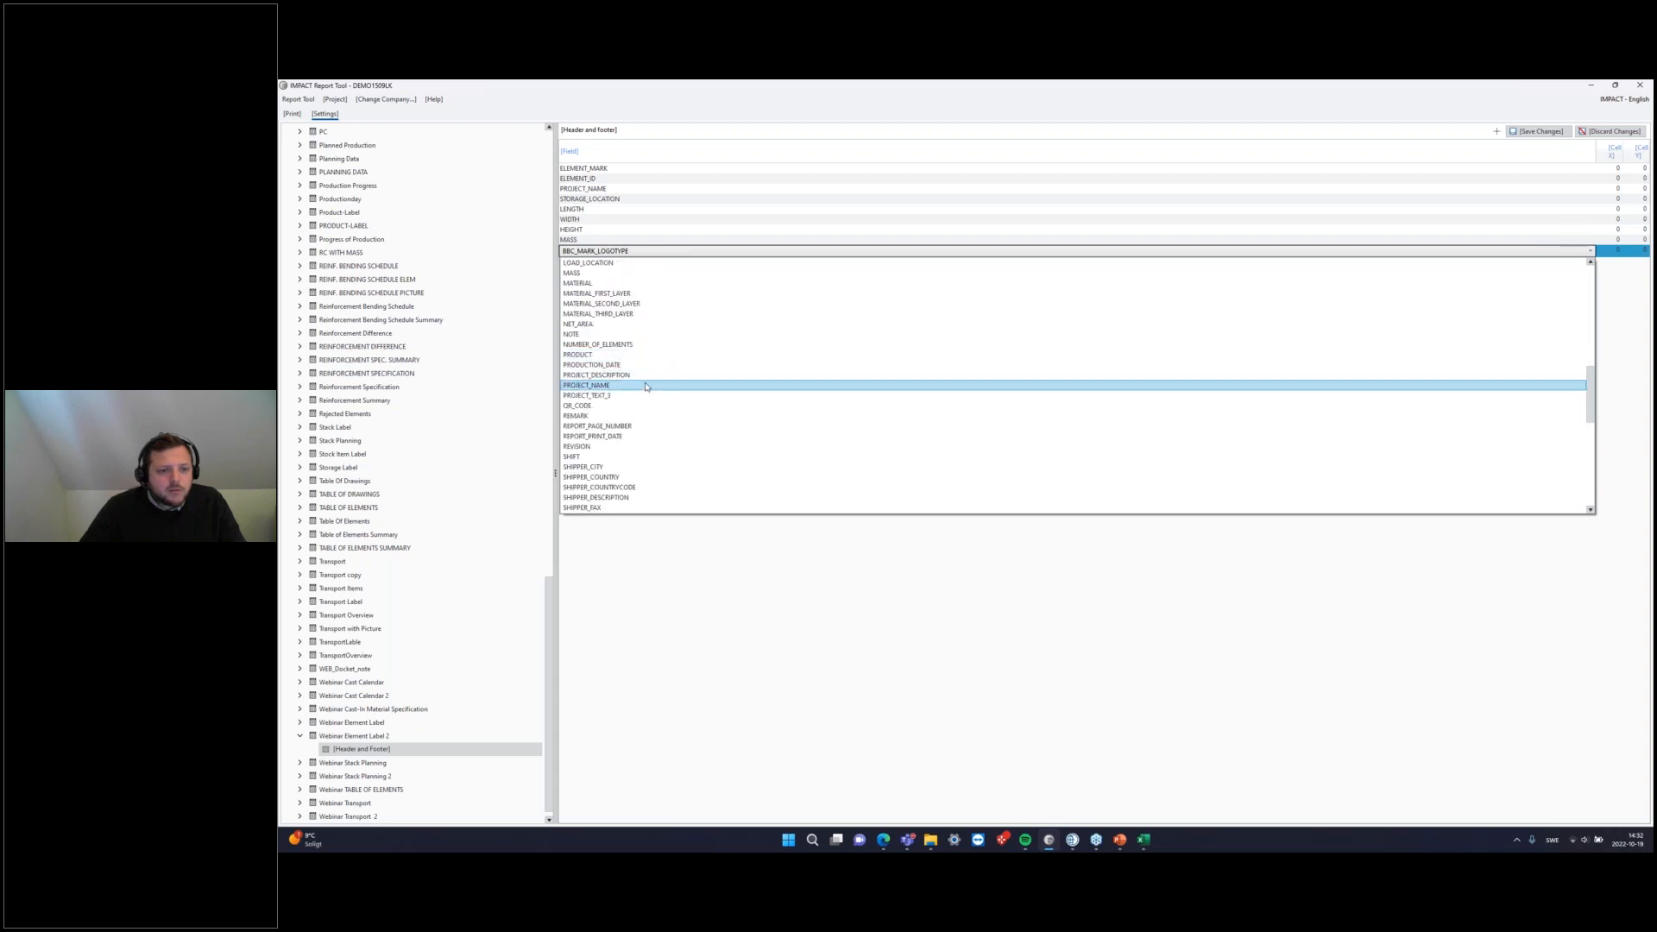
{"action": "left_click", "coordinate": [647, 364]}
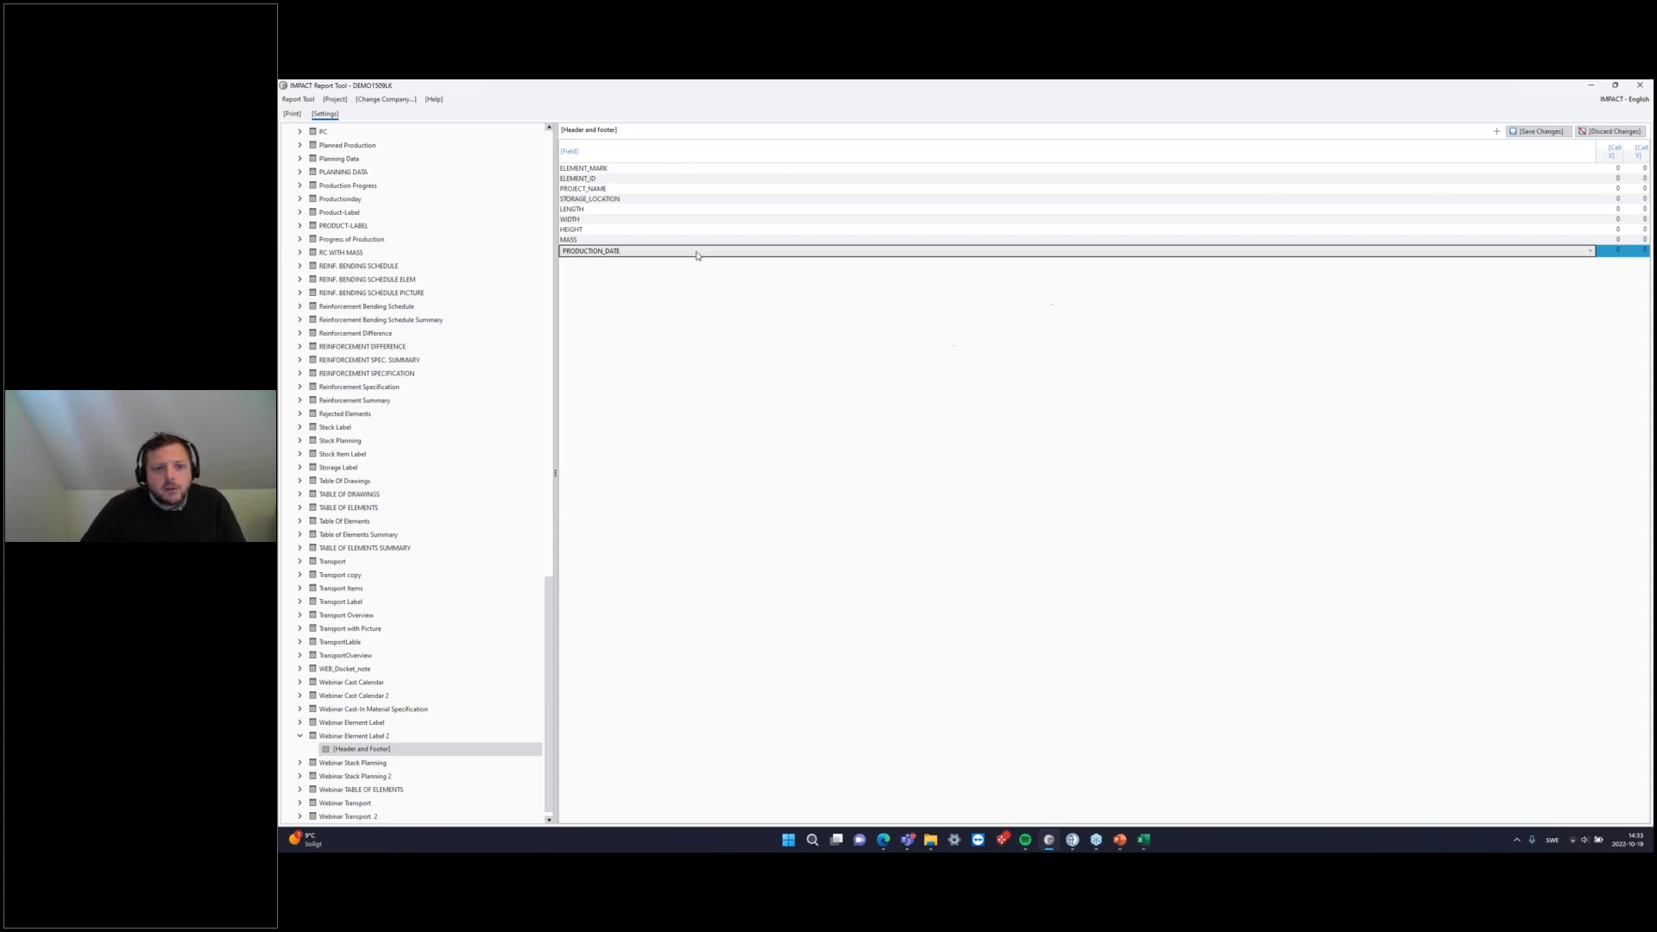
Step: Check the value column in the Excel label and set Cell X to 2 for ELEMENT_MARK, ELEMENT_ID, PROJECT_NAME and STORAGE_LOCATION
{"action": "key", "text": "alt+Tab"}
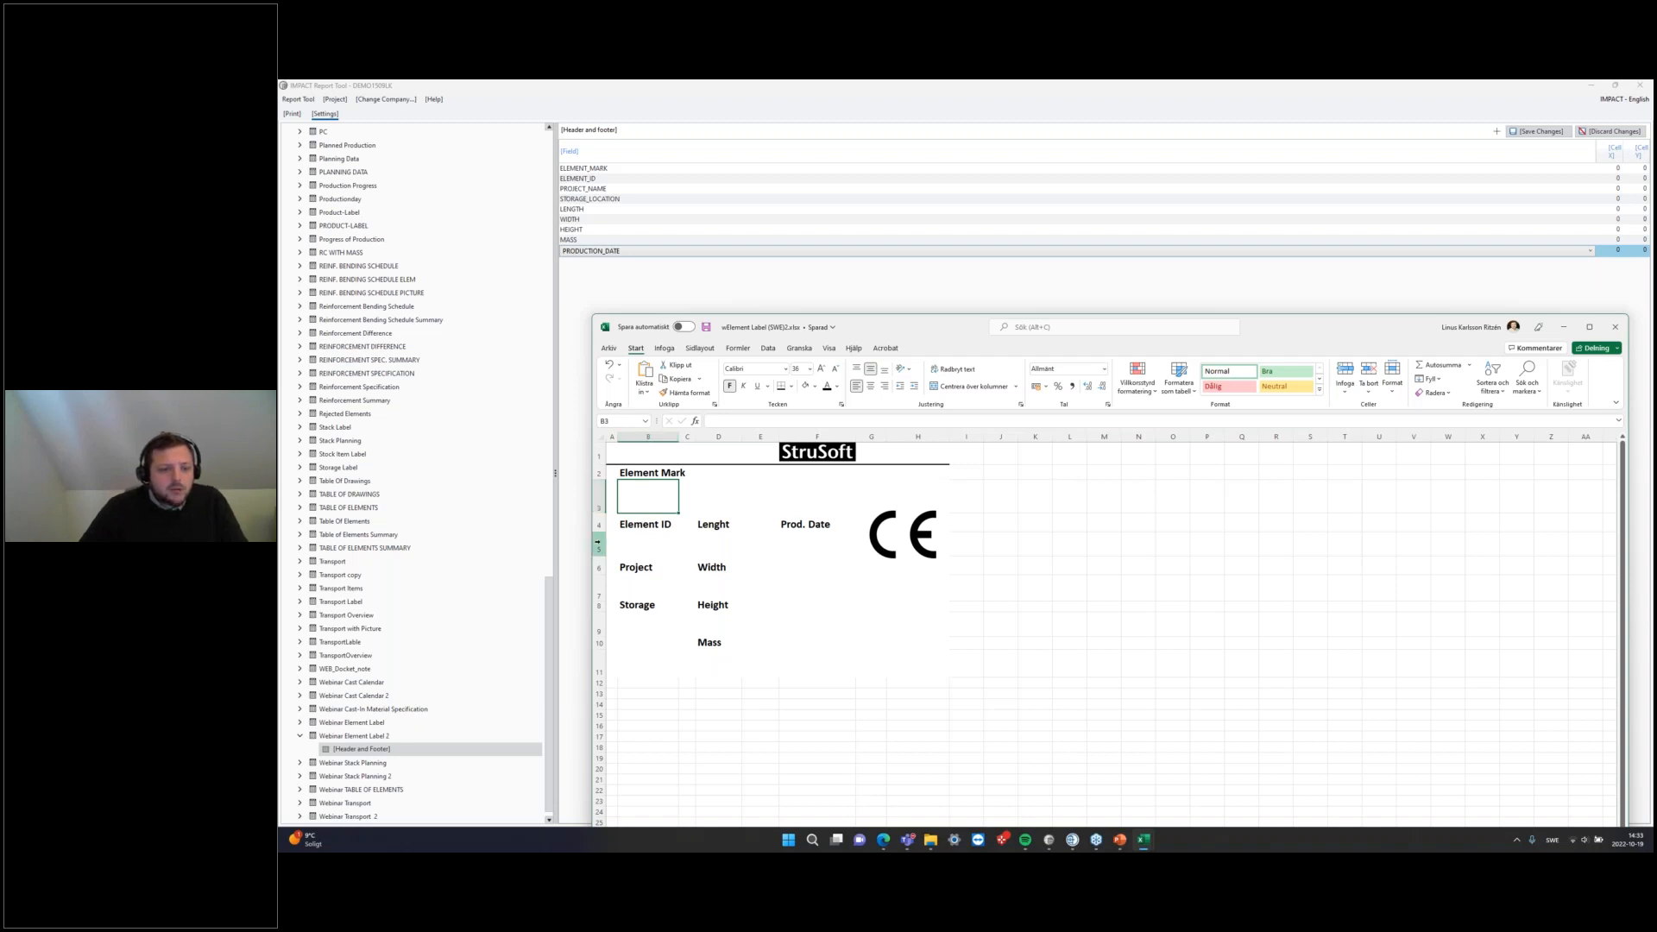
{"action": "left_click_drag", "start_coordinate": [961, 330], "coordinate": [0, 261]}
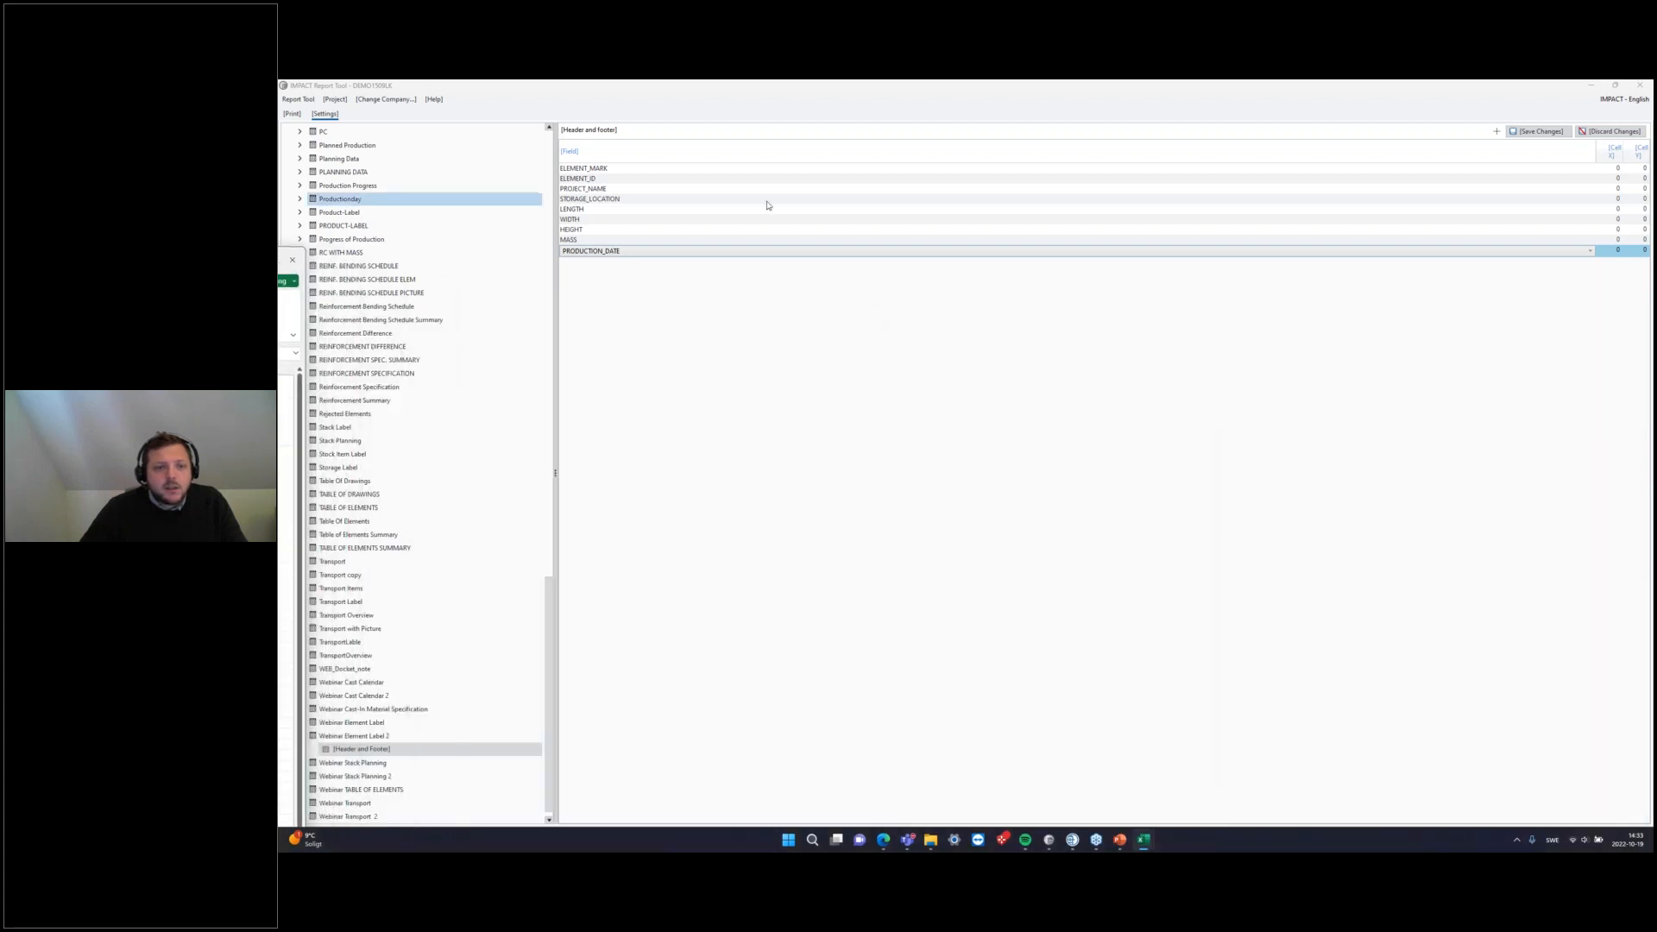
{"action": "left_click", "coordinate": [1610, 170]}
{"action": "type", "text": "2"}
{"action": "left_click", "coordinate": [1612, 180]}
{"action": "type", "text": "2"}
{"action": "left_click", "coordinate": [1614, 190]}
{"action": "type", "text": "2"}
{"action": "left_click", "coordinate": [1612, 200]}
{"action": "type", "text": "2"}
Step: Set Cell Y to 3 for ELEMENT_MARK, 5 for ELEMENT_ID, 7 for PROJECT_NAME and 9 for STORAGE_LOCATION
{"action": "left_click", "coordinate": [1638, 168]}
{"action": "type", "text": "3"}
{"action": "left_click", "coordinate": [1638, 179]}
{"action": "left_click", "coordinate": [1639, 189]}
{"action": "type", "text": "7"}
{"action": "left_click", "coordinate": [1639, 200]}
{"action": "type", "text": "9"}
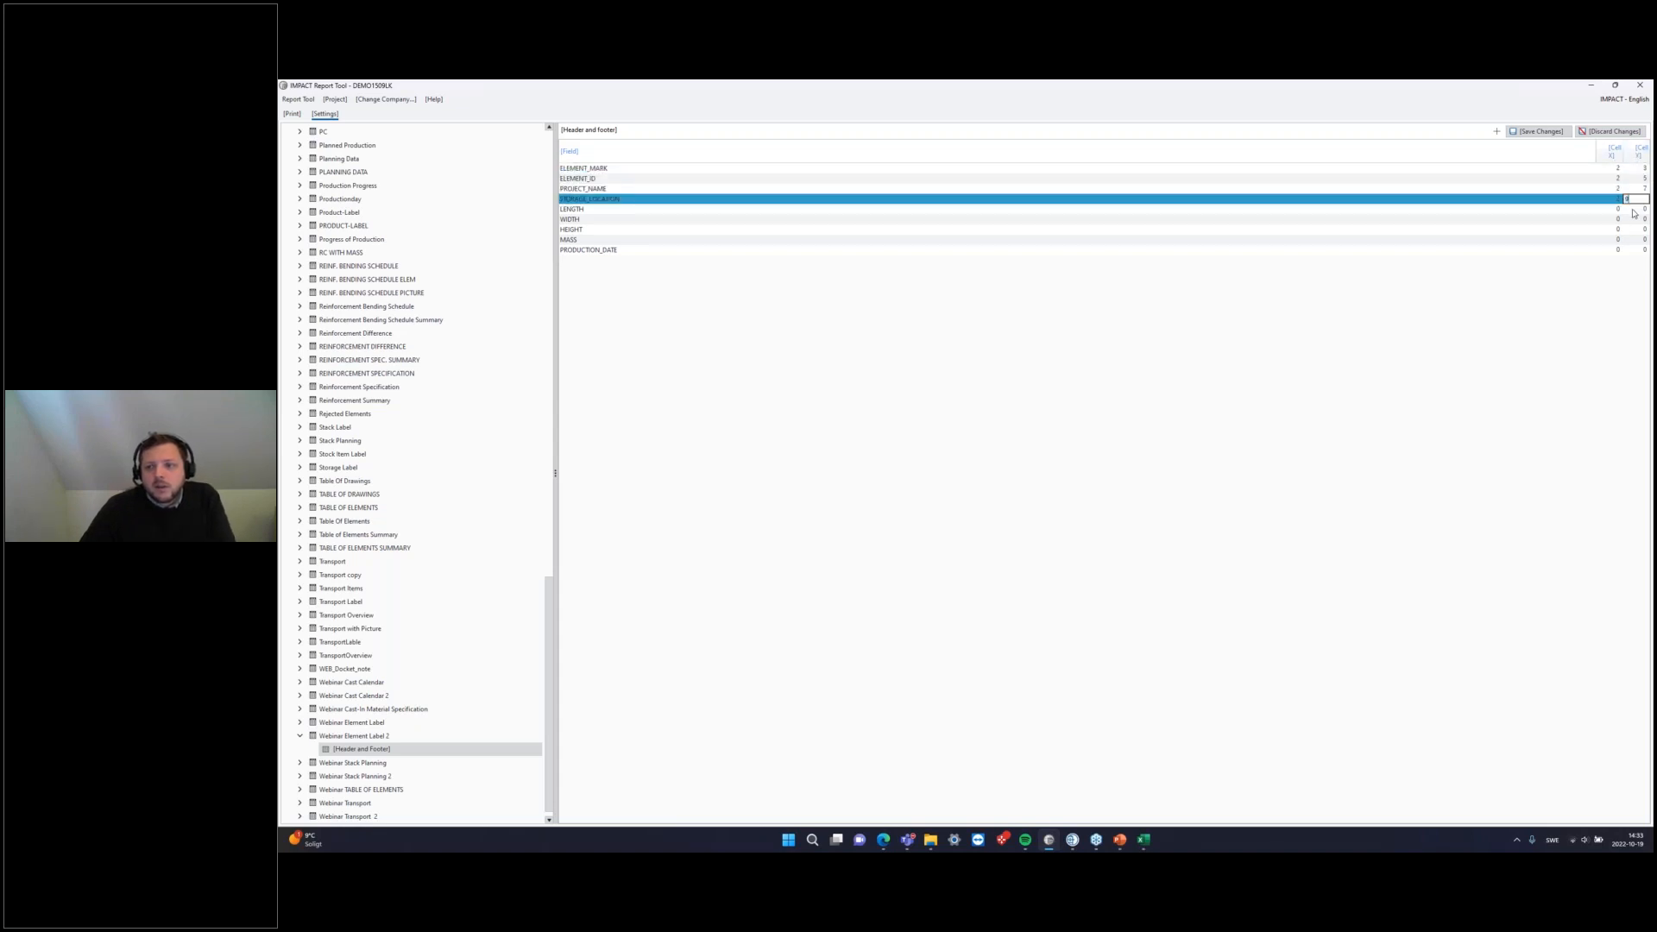
Step: Check the cell positions below Lenght, Width, Height and Mass in the Excel label workbook
{"action": "left_click", "coordinate": [1635, 210]}
{"action": "left_click_drag", "start_coordinate": [278, 261], "coordinate": [764, 261]}
{"action": "left_click", "coordinate": [515, 479]}
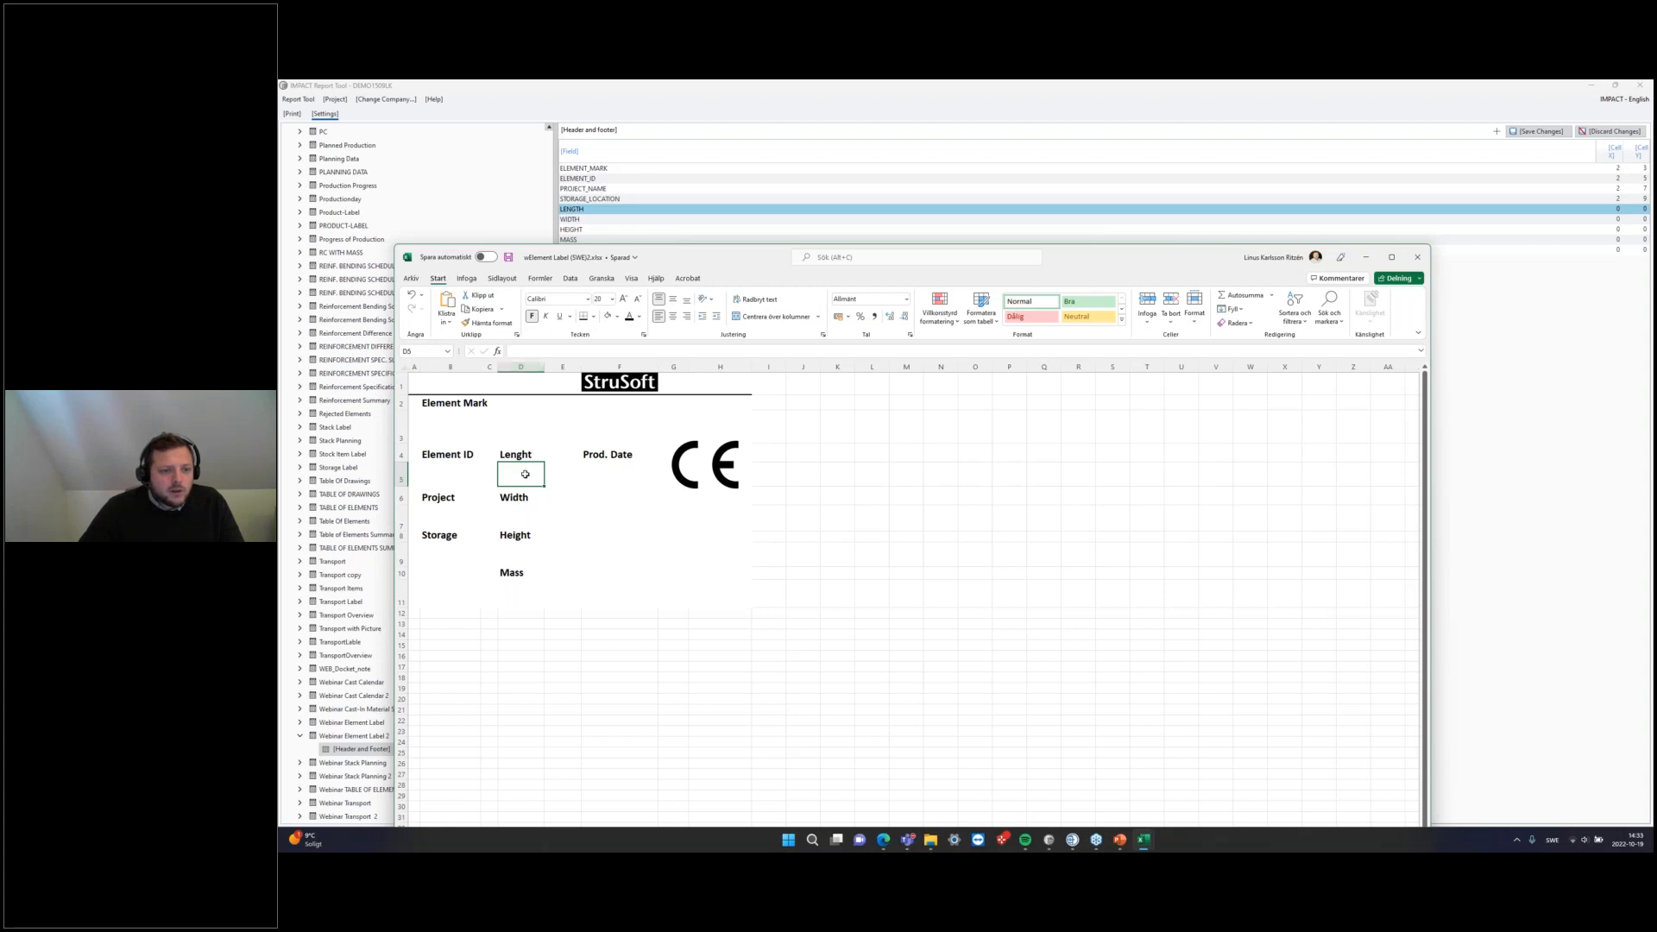
{"action": "left_click", "coordinate": [515, 516]}
{"action": "left_click", "coordinate": [516, 561]}
{"action": "left_click", "coordinate": [523, 596]}
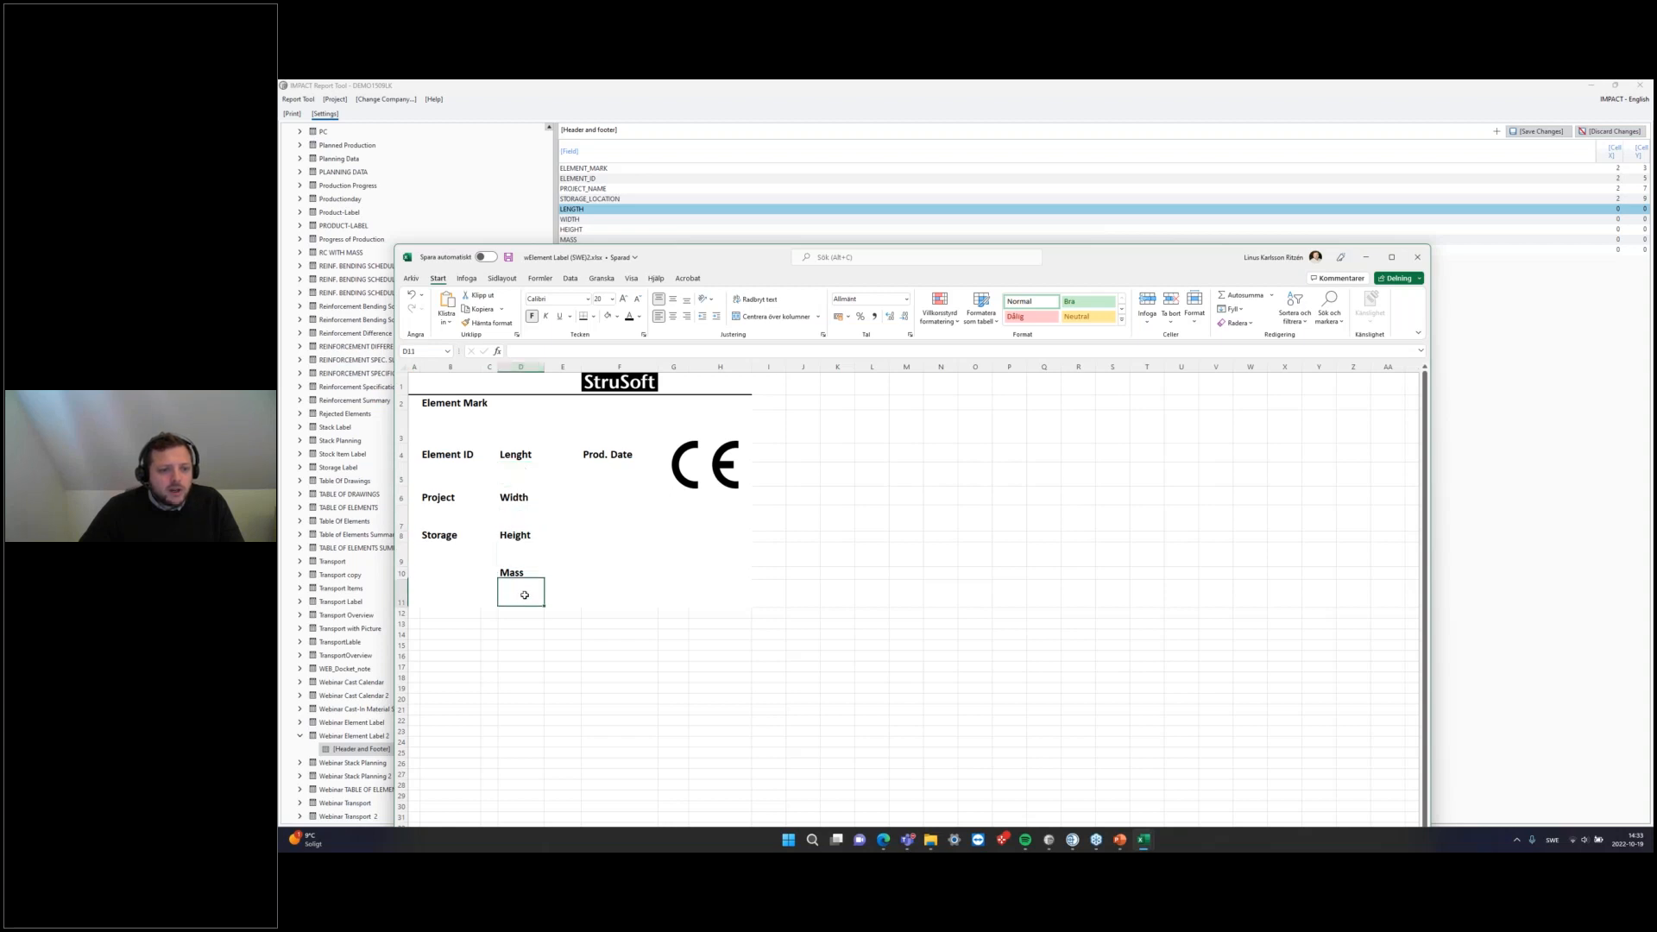
{"action": "left_click_drag", "start_coordinate": [1156, 258], "coordinate": [1653, 258]}
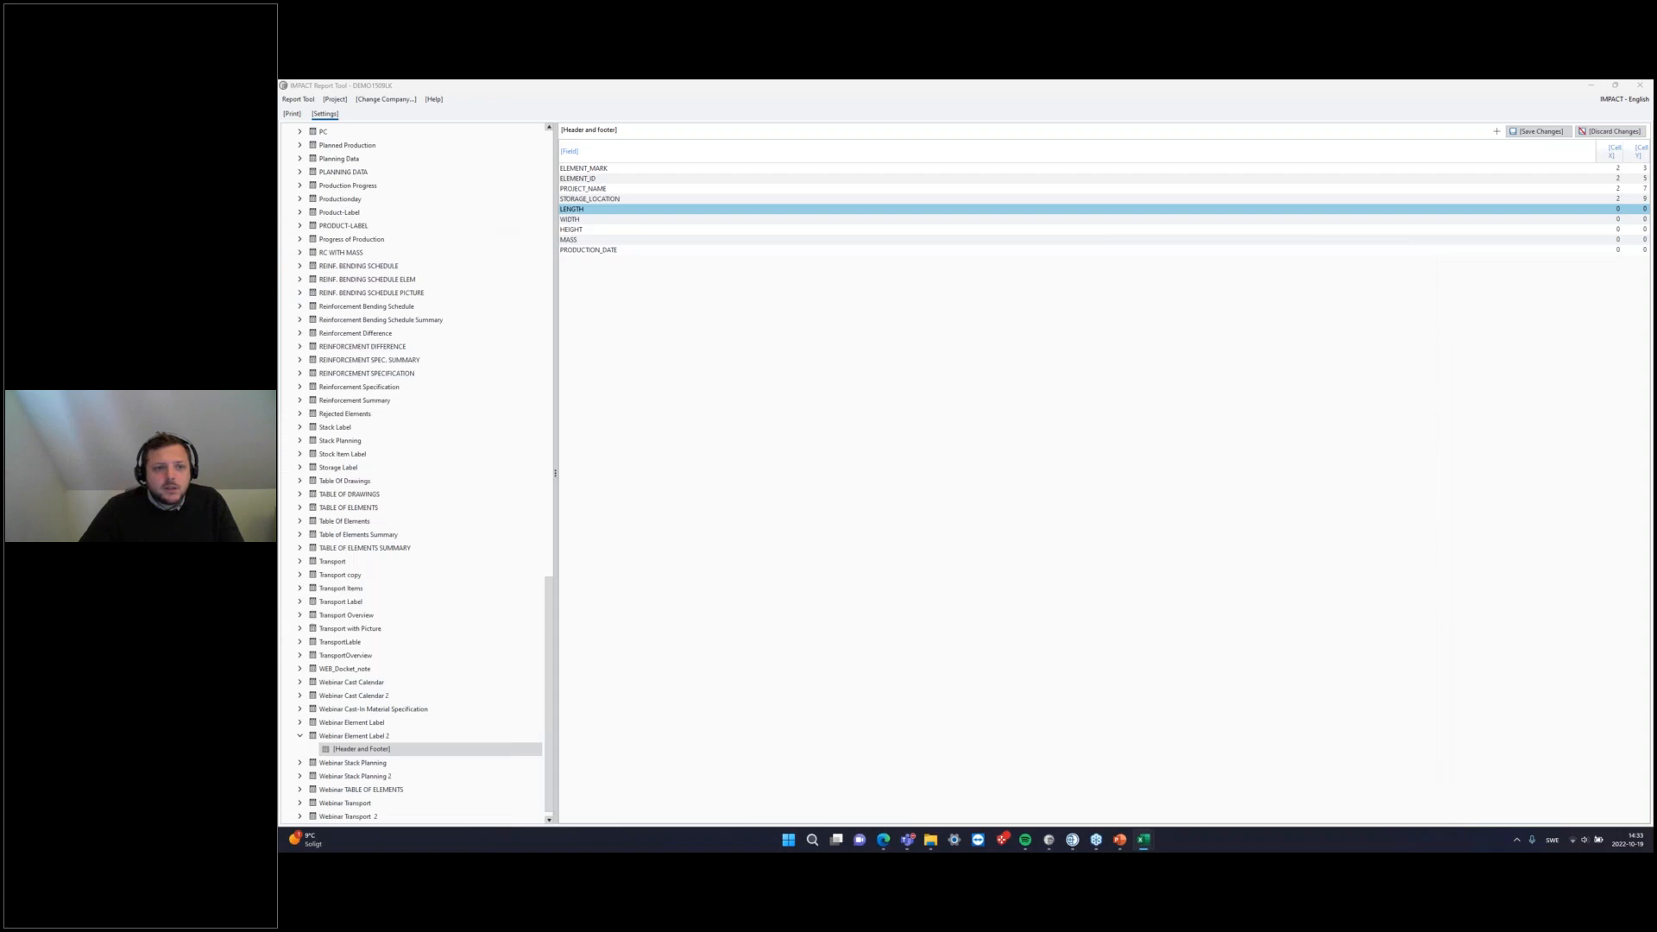
Step: Set Cell X to 4 for the LENGTH, WIDTH, HEIGHT and MASS fields
{"action": "left_click", "coordinate": [1617, 211]}
{"action": "type", "text": "4"}
{"action": "left_click", "coordinate": [1617, 221]}
{"action": "type", "text": "4"}
{"action": "left_click", "coordinate": [1618, 231]}
{"action": "type", "text": "4"}
{"action": "left_click", "coordinate": [1617, 242]}
{"action": "type", "text": "4"}
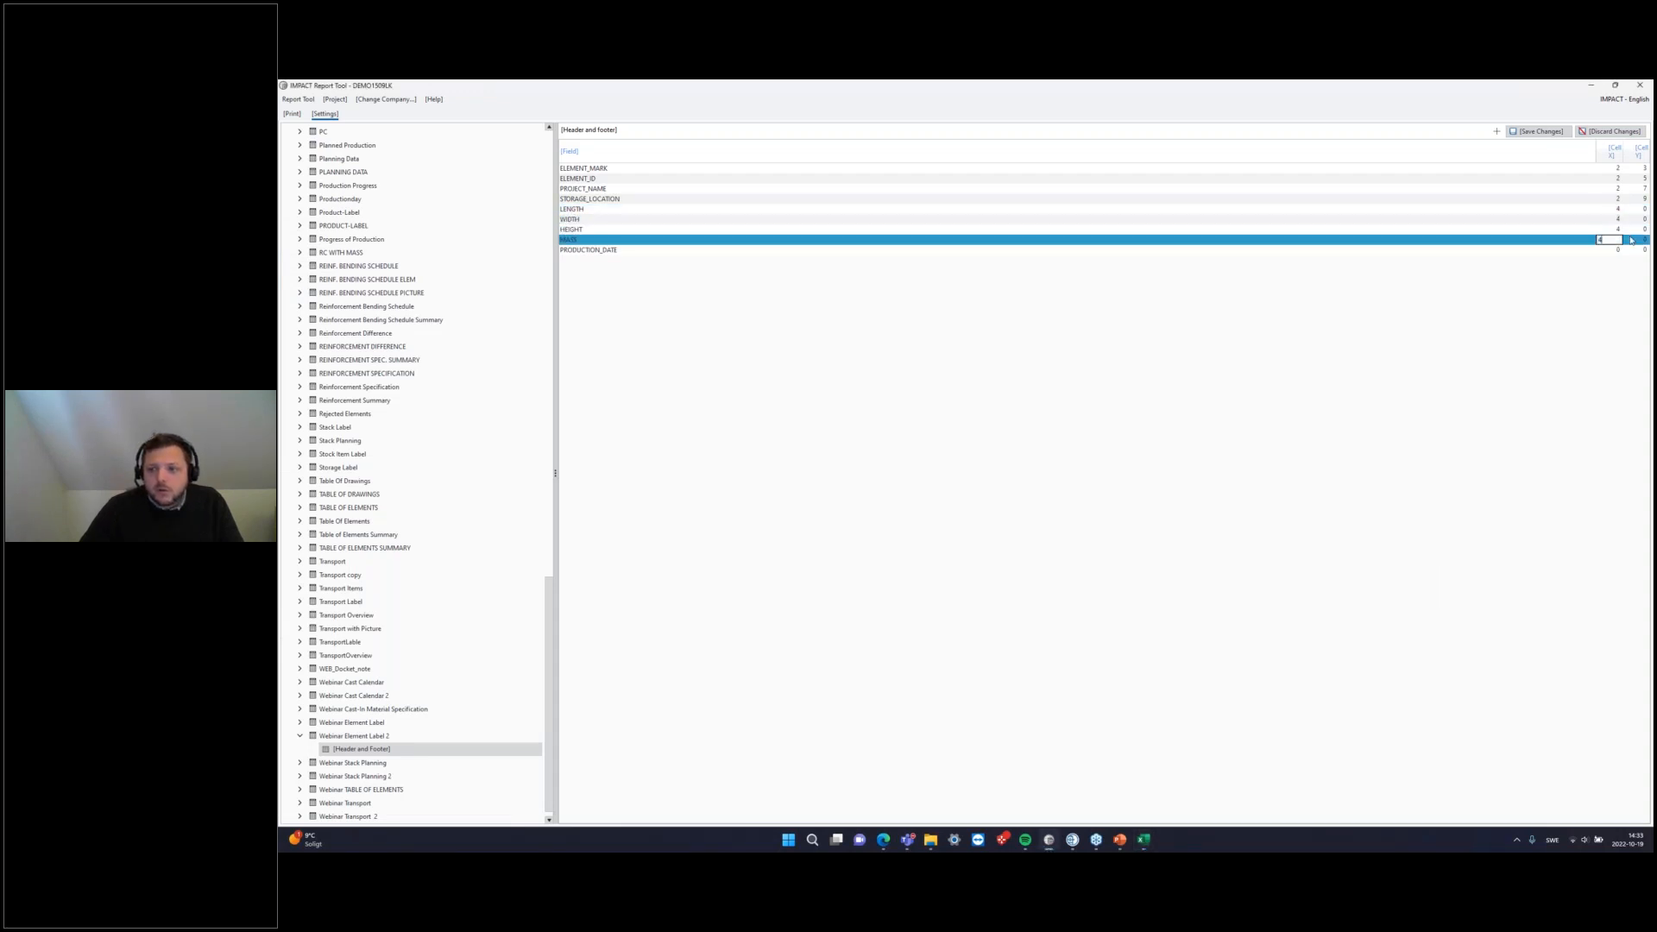
Step: Set Cell Y to 5 for LENGTH, 7 for WIDTH, 9 for HEIGHT and 11 for MASS
{"action": "left_click", "coordinate": [1636, 209]}
{"action": "type", "text": "5"}
{"action": "left_click", "coordinate": [1640, 220]}
{"action": "type", "text": "7"}
{"action": "left_click", "coordinate": [1641, 230]}
{"action": "type", "text": "9"}
{"action": "left_click", "coordinate": [1639, 241]}
{"action": "type", "text": "11"}
Step: Switch to the Excel label workbook and check cells C5, C7, C9 and C11 in the narrow column beside the dimension fields
{"action": "left_click", "coordinate": [1638, 250]}
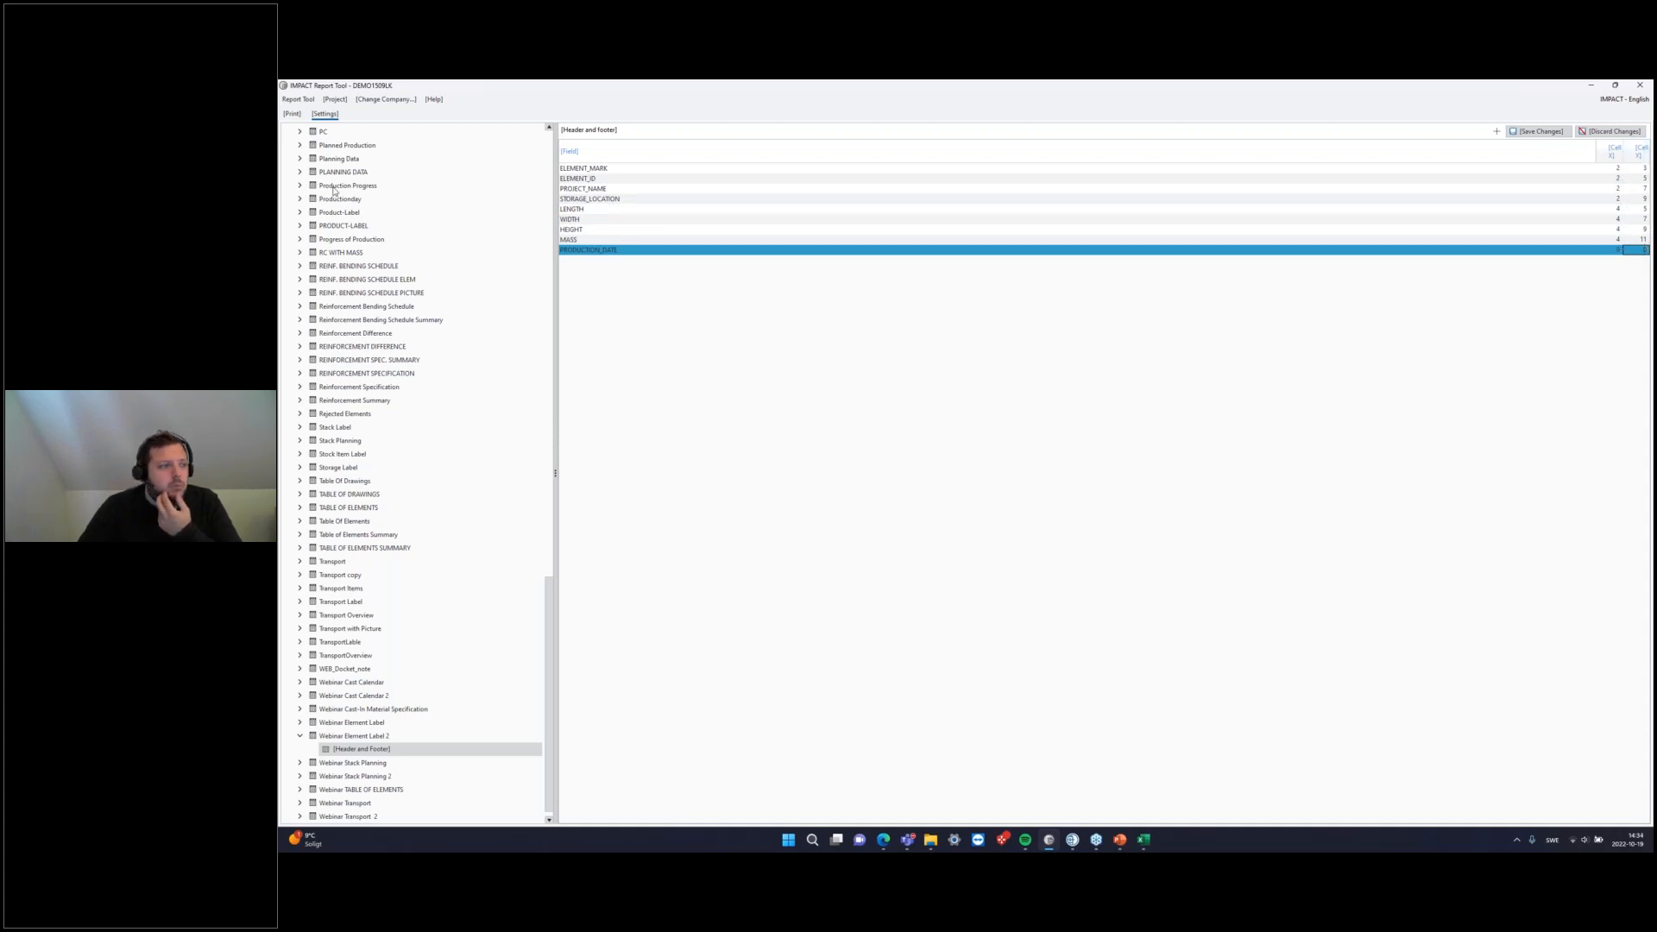
{"action": "key", "text": "alt+Tab"}
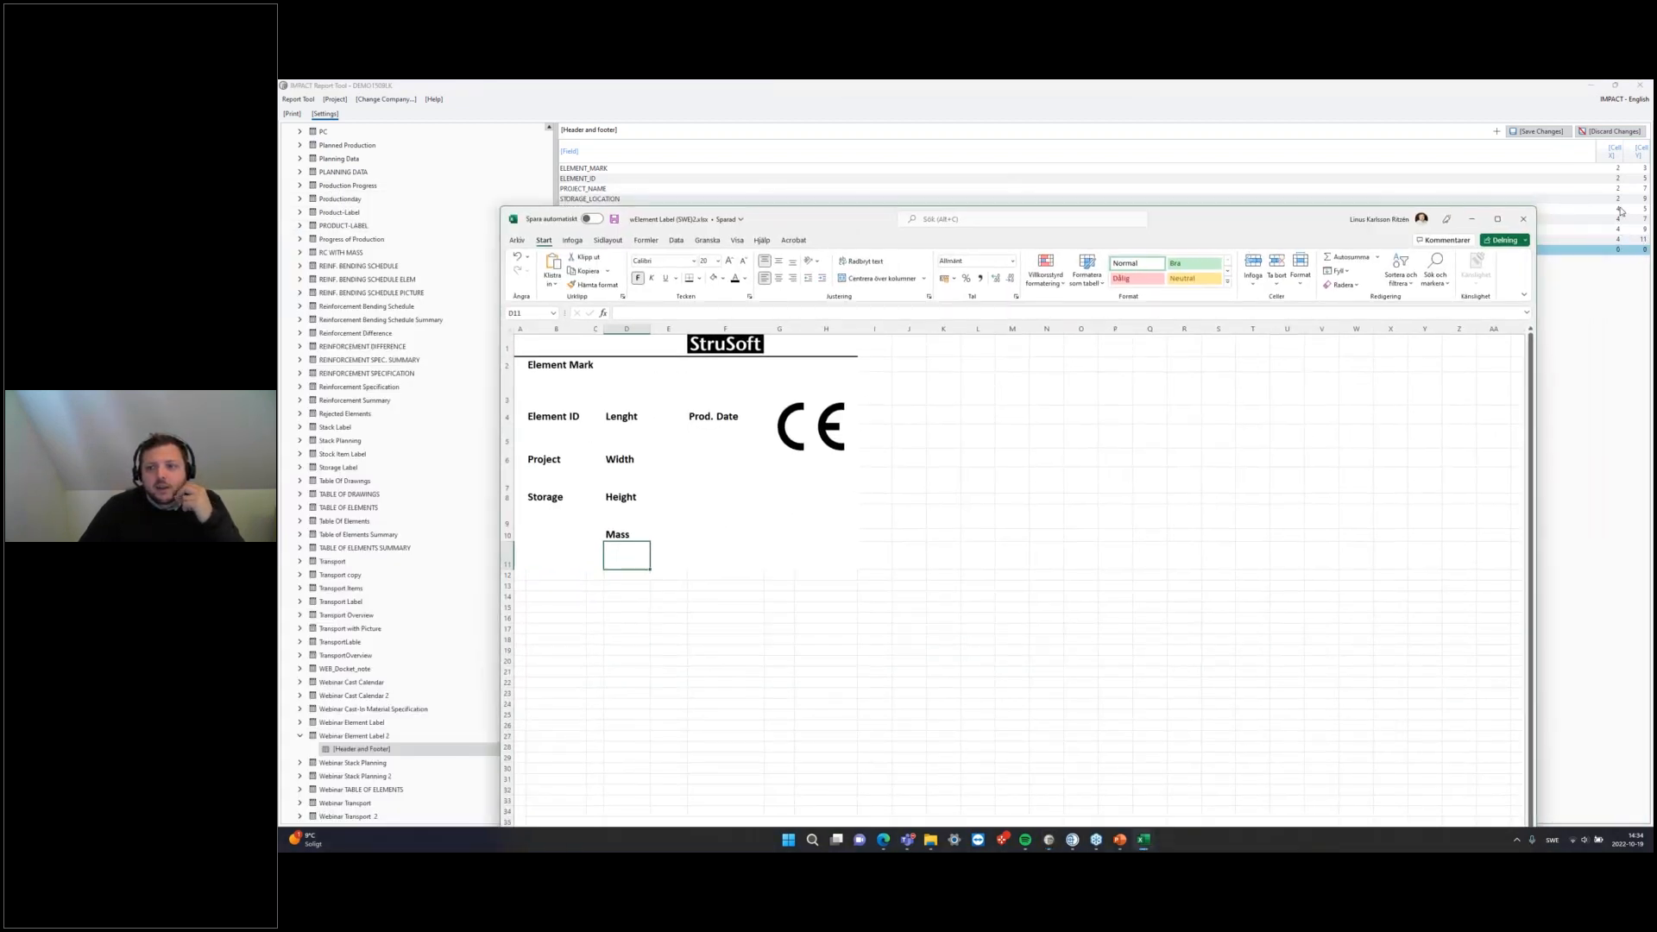
{"action": "left_click", "coordinate": [599, 433]}
{"action": "left_click", "coordinate": [595, 483]}
{"action": "left_click", "coordinate": [594, 516]}
{"action": "left_click", "coordinate": [593, 560]}
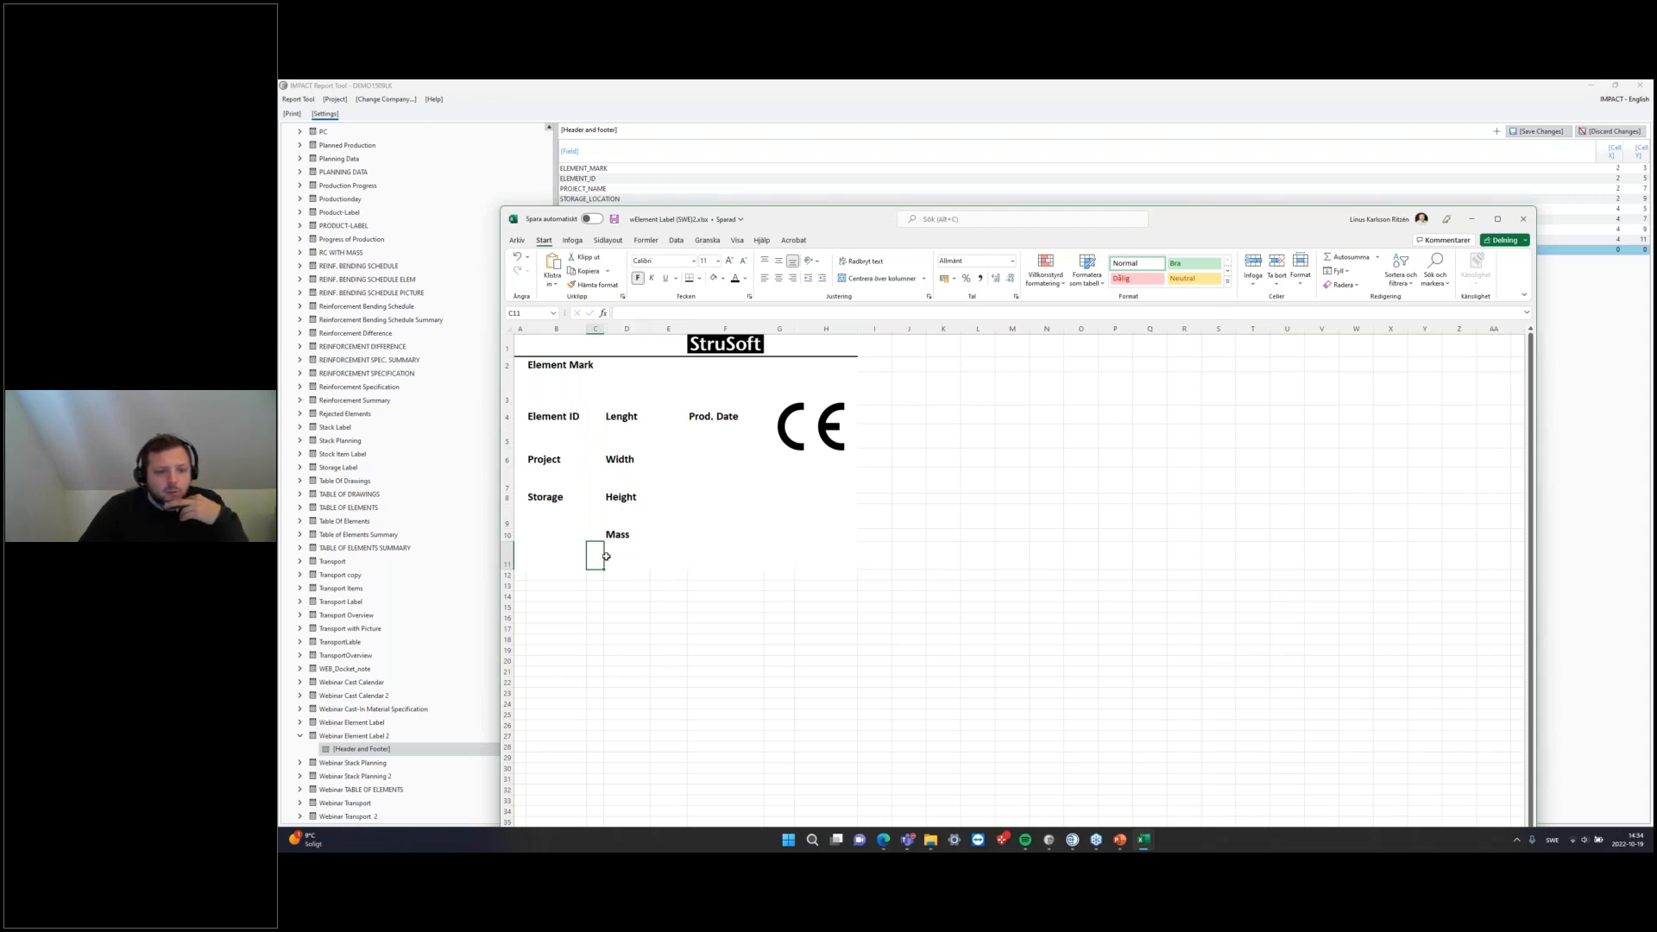
Step: Enter the sample text "dfsdfdsfsdfsdf" in cell C11 of the label and clear it again
{"action": "type", "text": "dfsdfdsfsdfsdf"}
{"action": "left_click", "coordinate": [660, 672]}
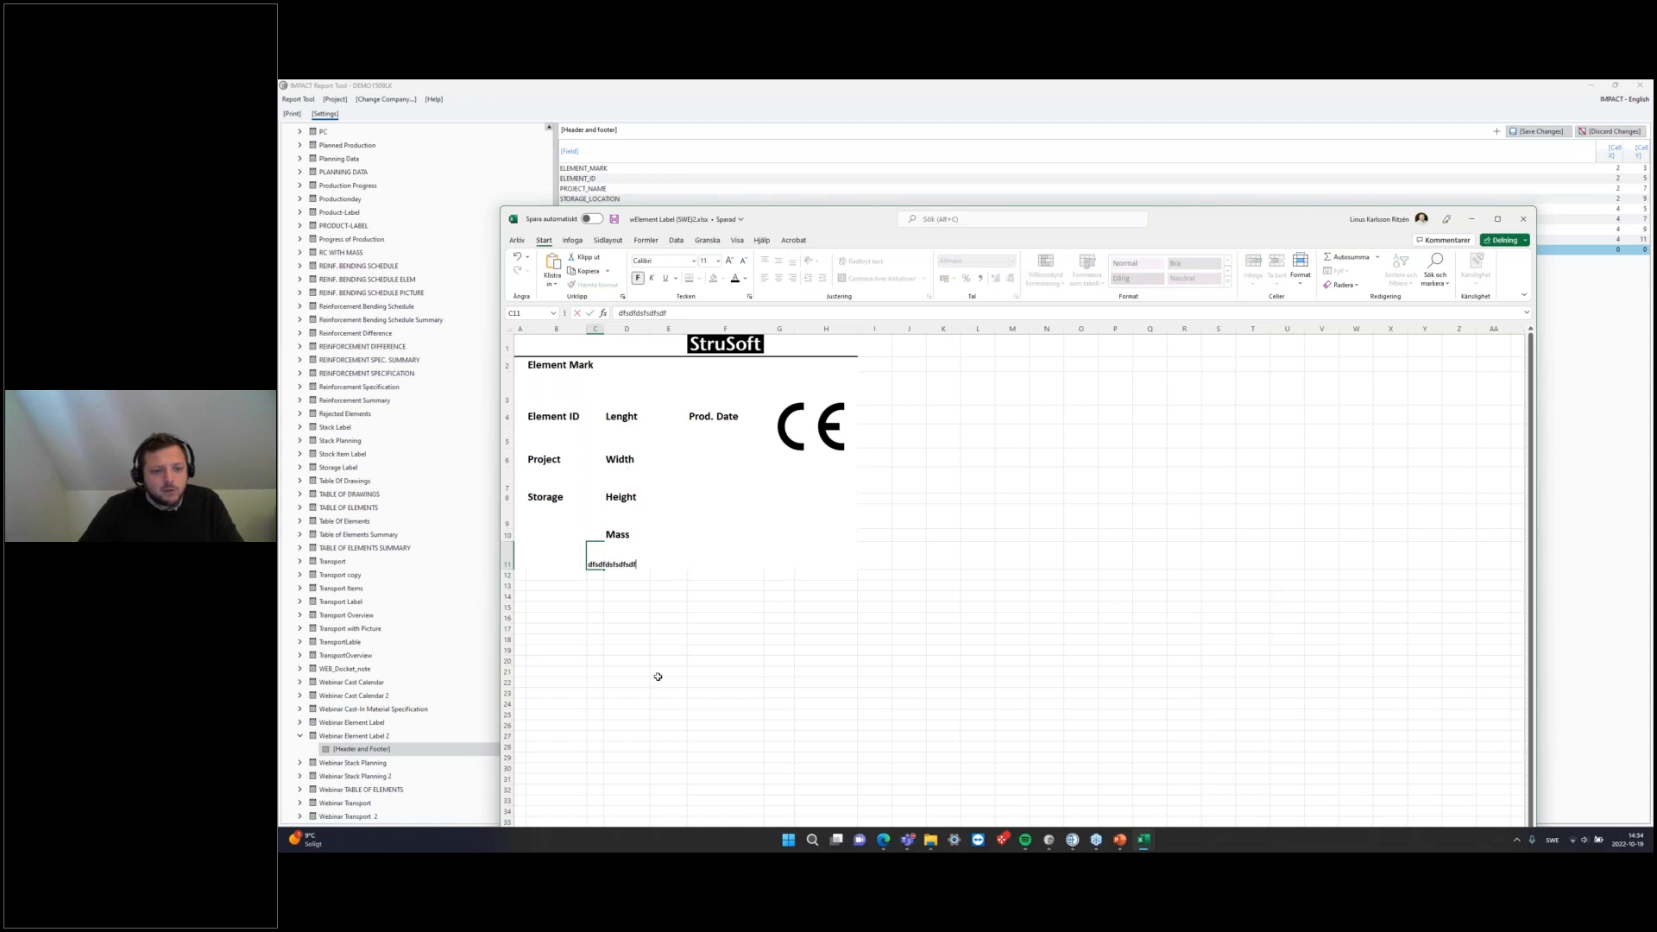
{"action": "left_click", "coordinate": [595, 564]}
{"action": "key", "text": "Delete"}
{"action": "left_click", "coordinate": [607, 628]}
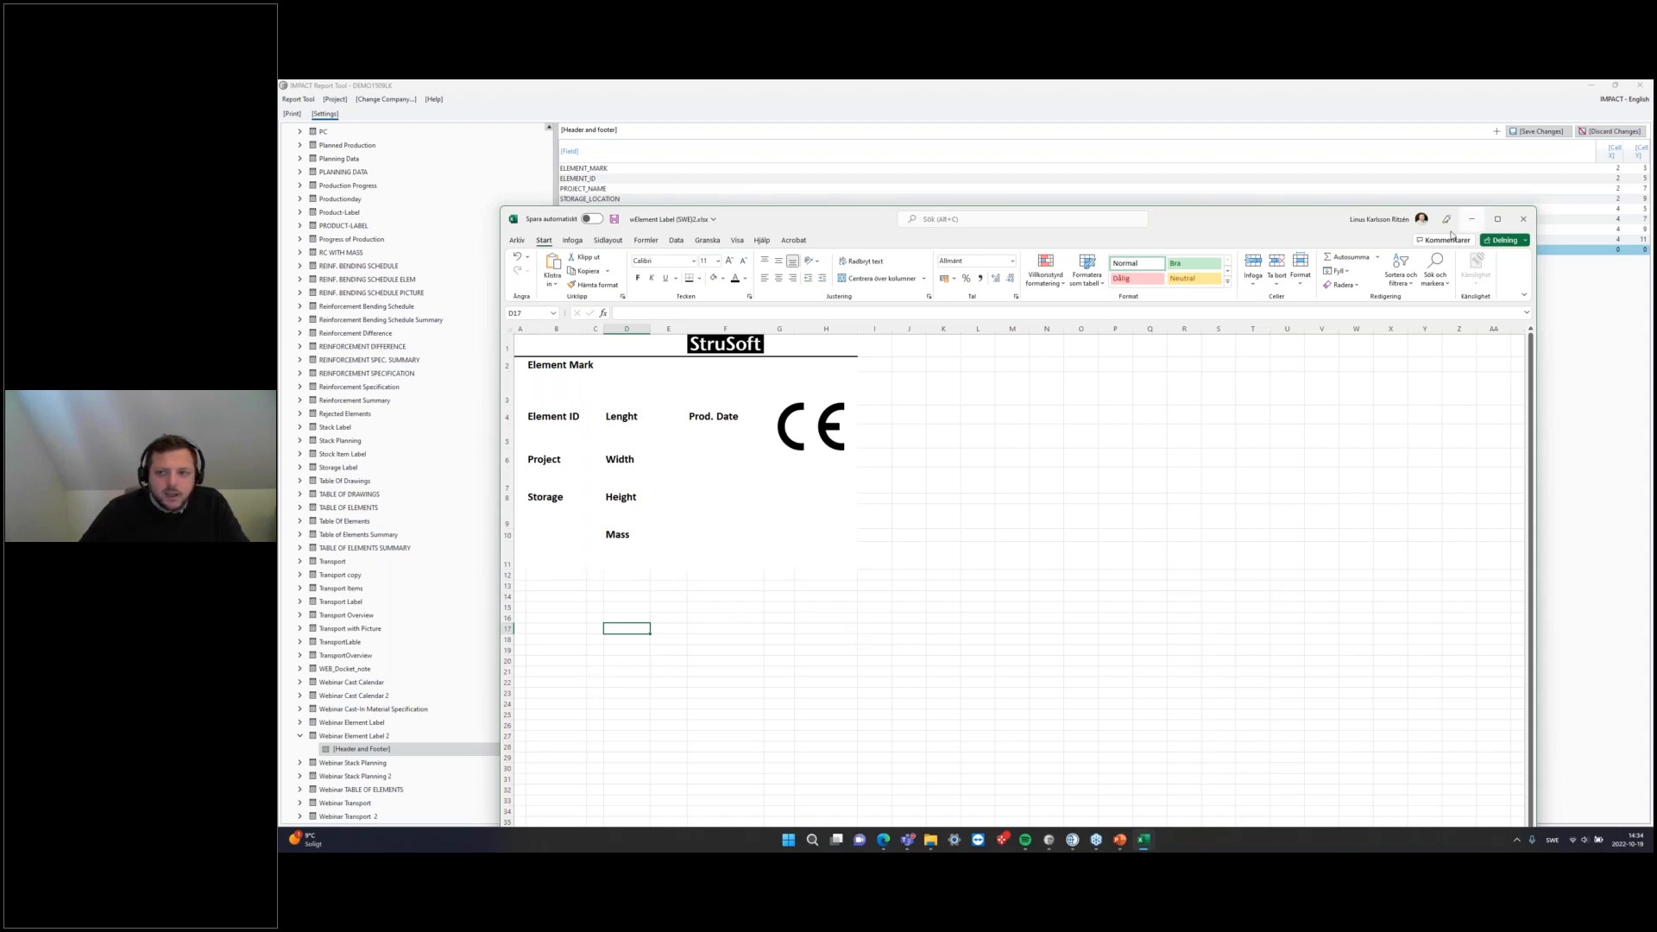
Step: Check the value cells D5, D7, D9 and D11 below Lenght, Width, Height and Mass, and return to IMPACT Report Tool
{"action": "left_click", "coordinate": [641, 432]}
{"action": "left_click", "coordinate": [627, 477]}
{"action": "left_click", "coordinate": [616, 522]}
{"action": "left_click", "coordinate": [614, 557]}
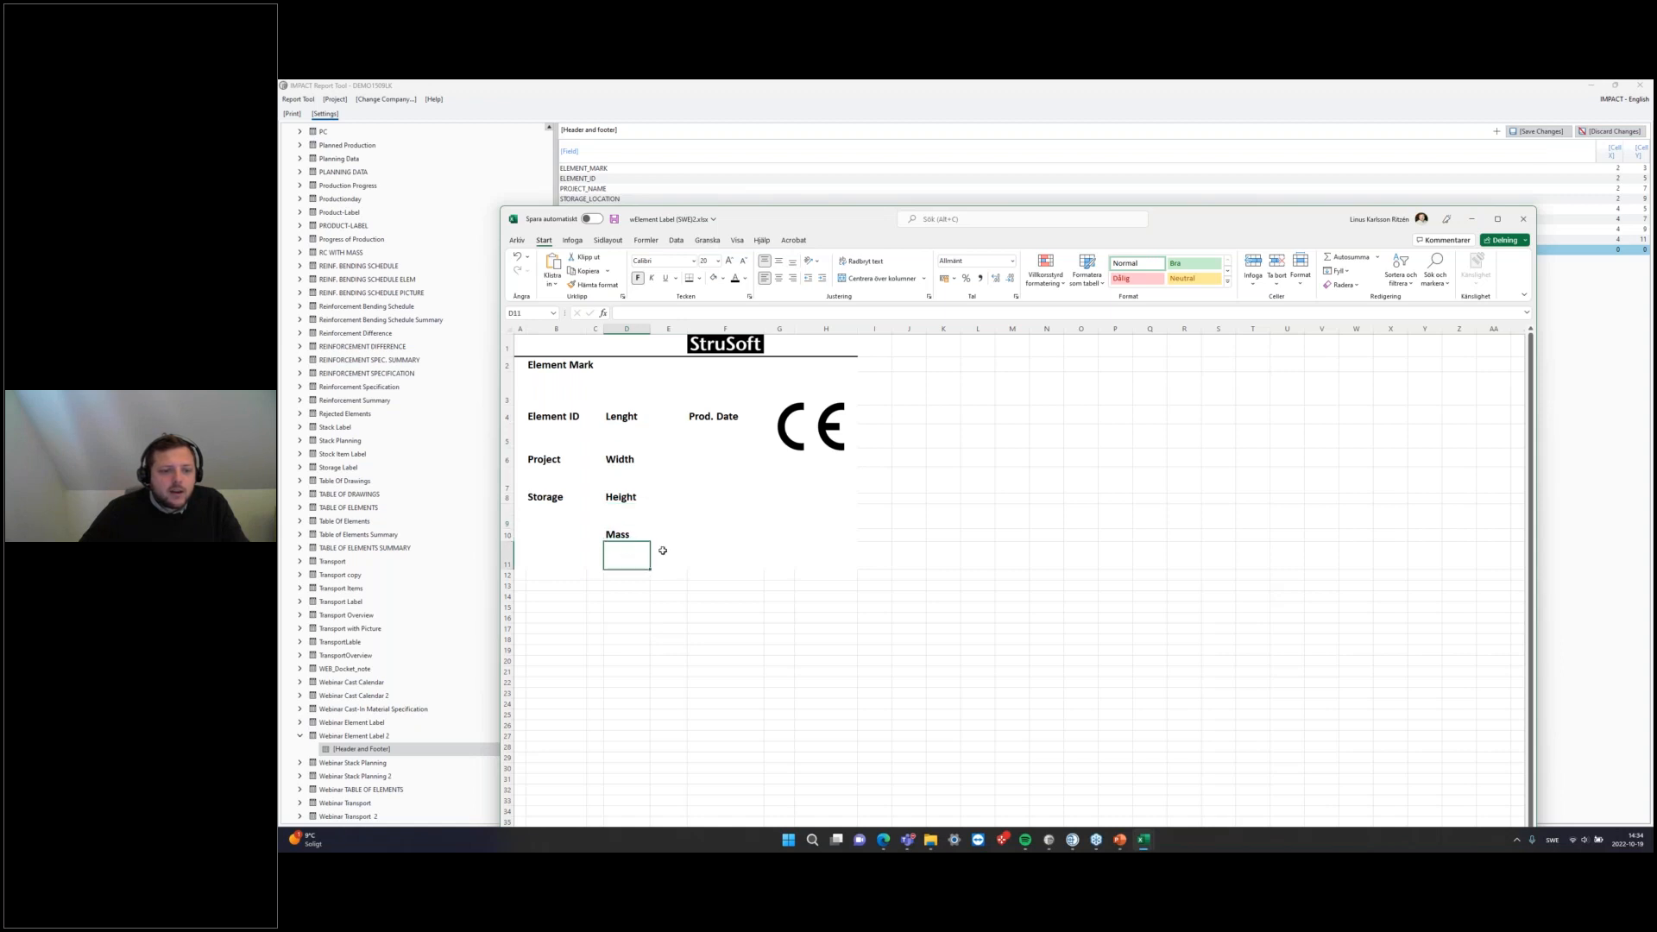
{"action": "left_click", "coordinate": [1471, 218]}
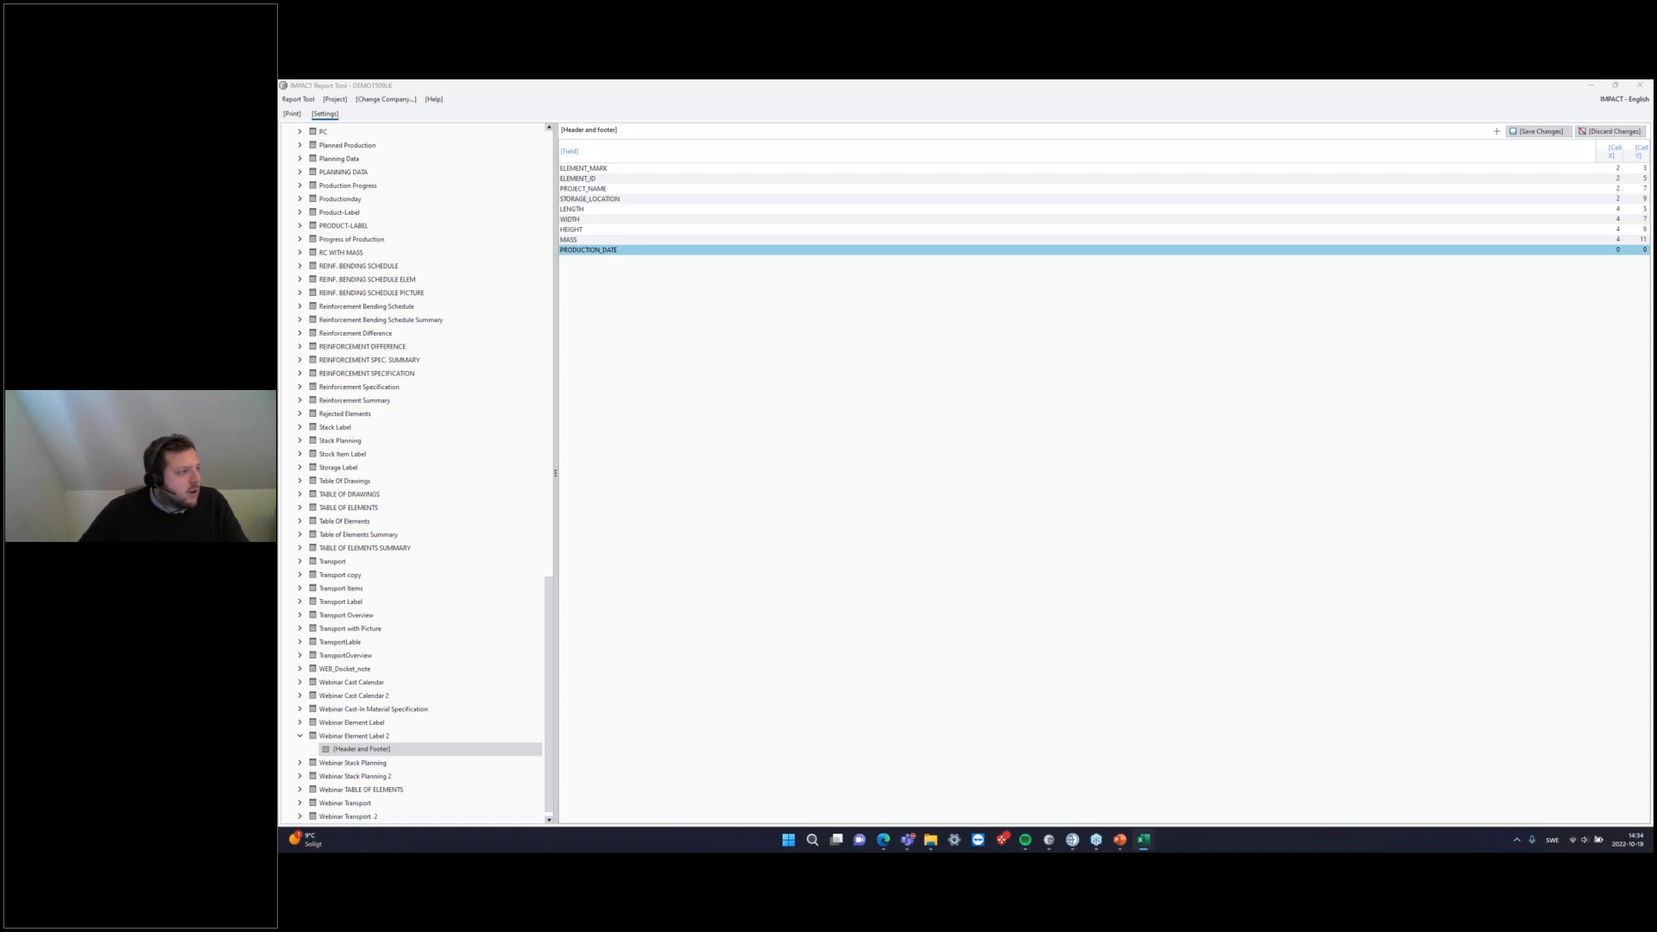
Step: Check the position of the cell below Prod. Date in the Excel label workbook
{"action": "left_click", "coordinate": [1143, 839]}
{"action": "left_click", "coordinate": [678, 509]}
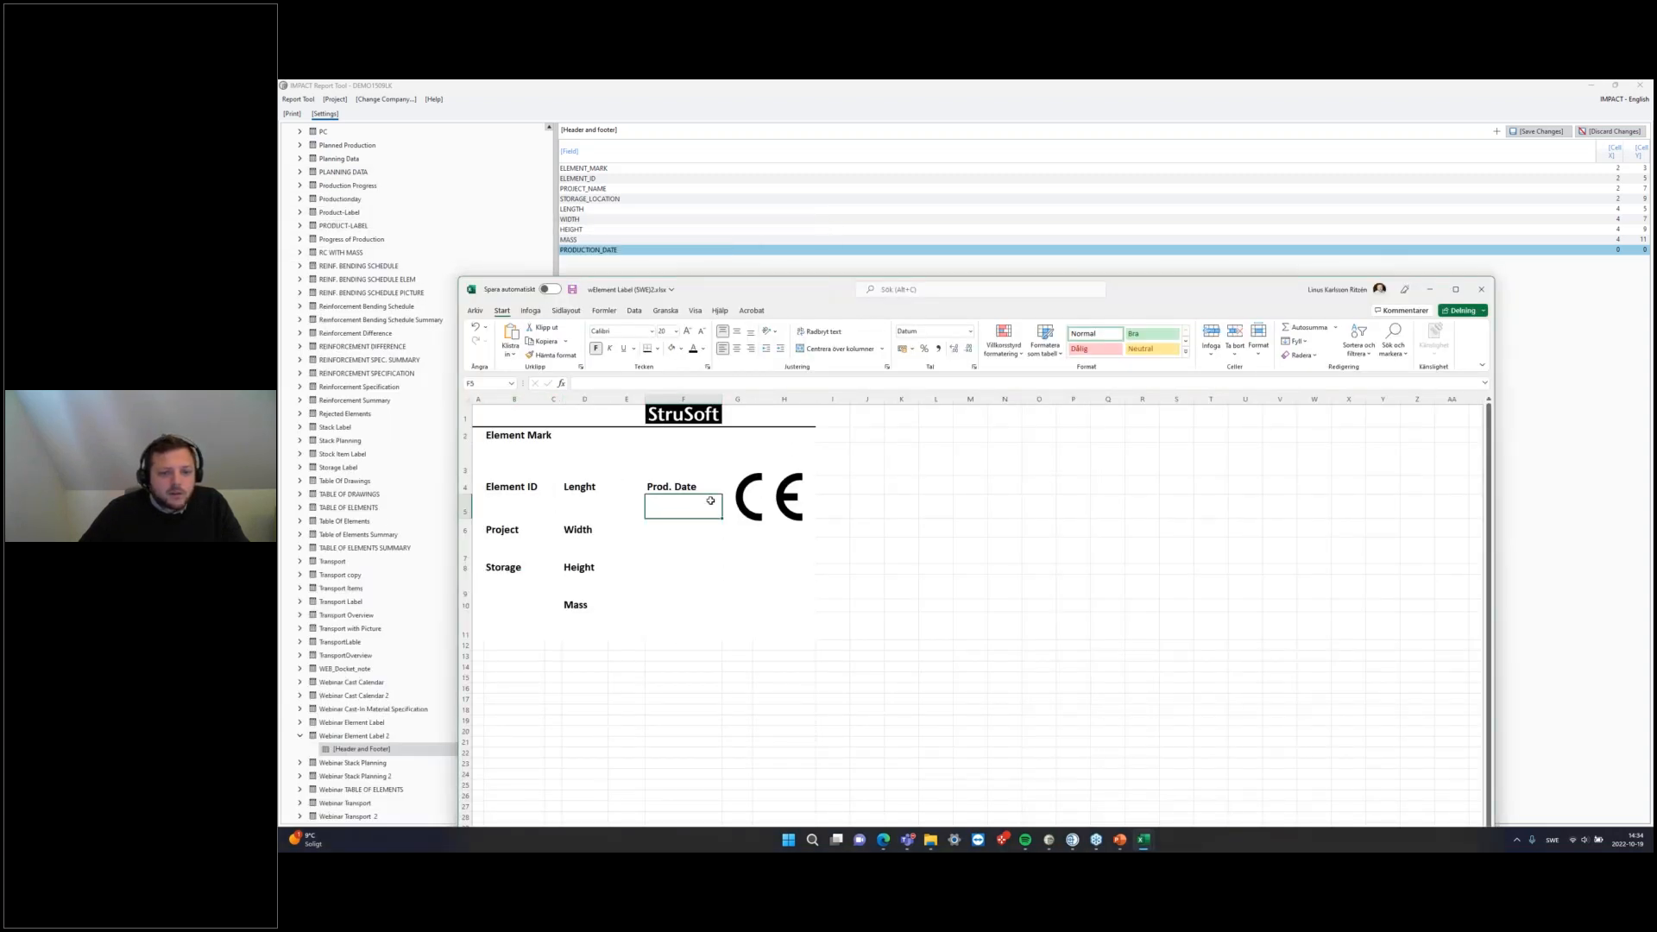
{"action": "left_click", "coordinate": [1429, 289]}
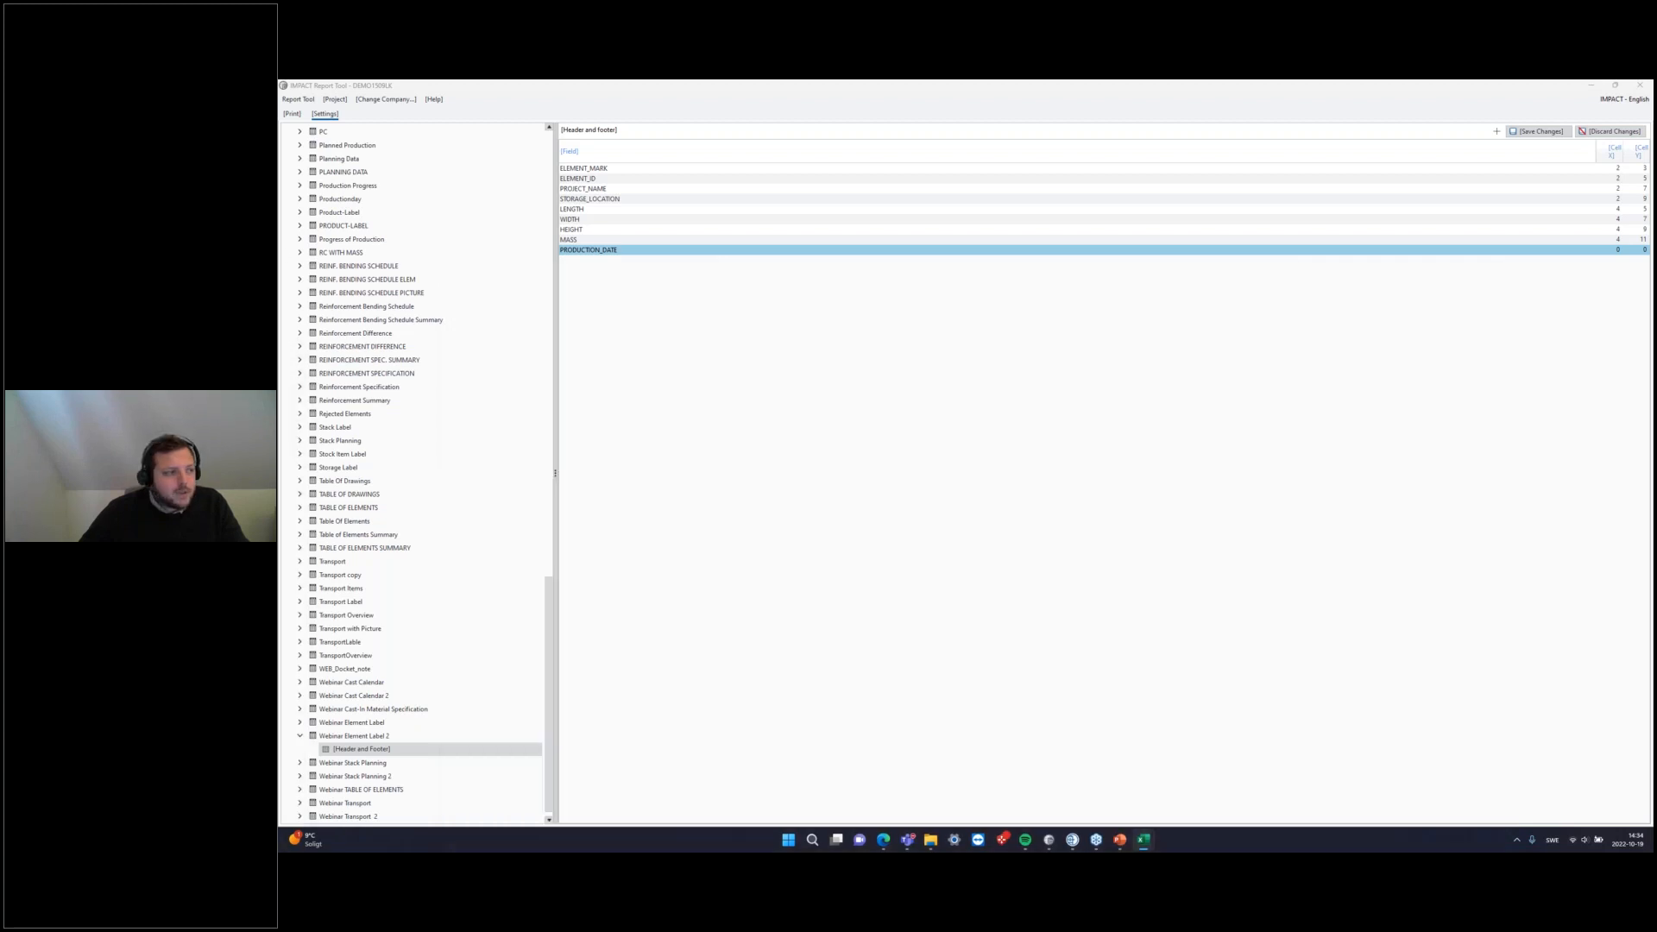
Step: Set Cell X to 6 and Cell Y to 5 for PRODUCTION_DATE and save the header and footer changes
{"action": "left_click", "coordinate": [1609, 249]}
{"action": "left_click", "coordinate": [1637, 250]}
{"action": "type", "text": "5"}
{"action": "key", "text": "Return"}
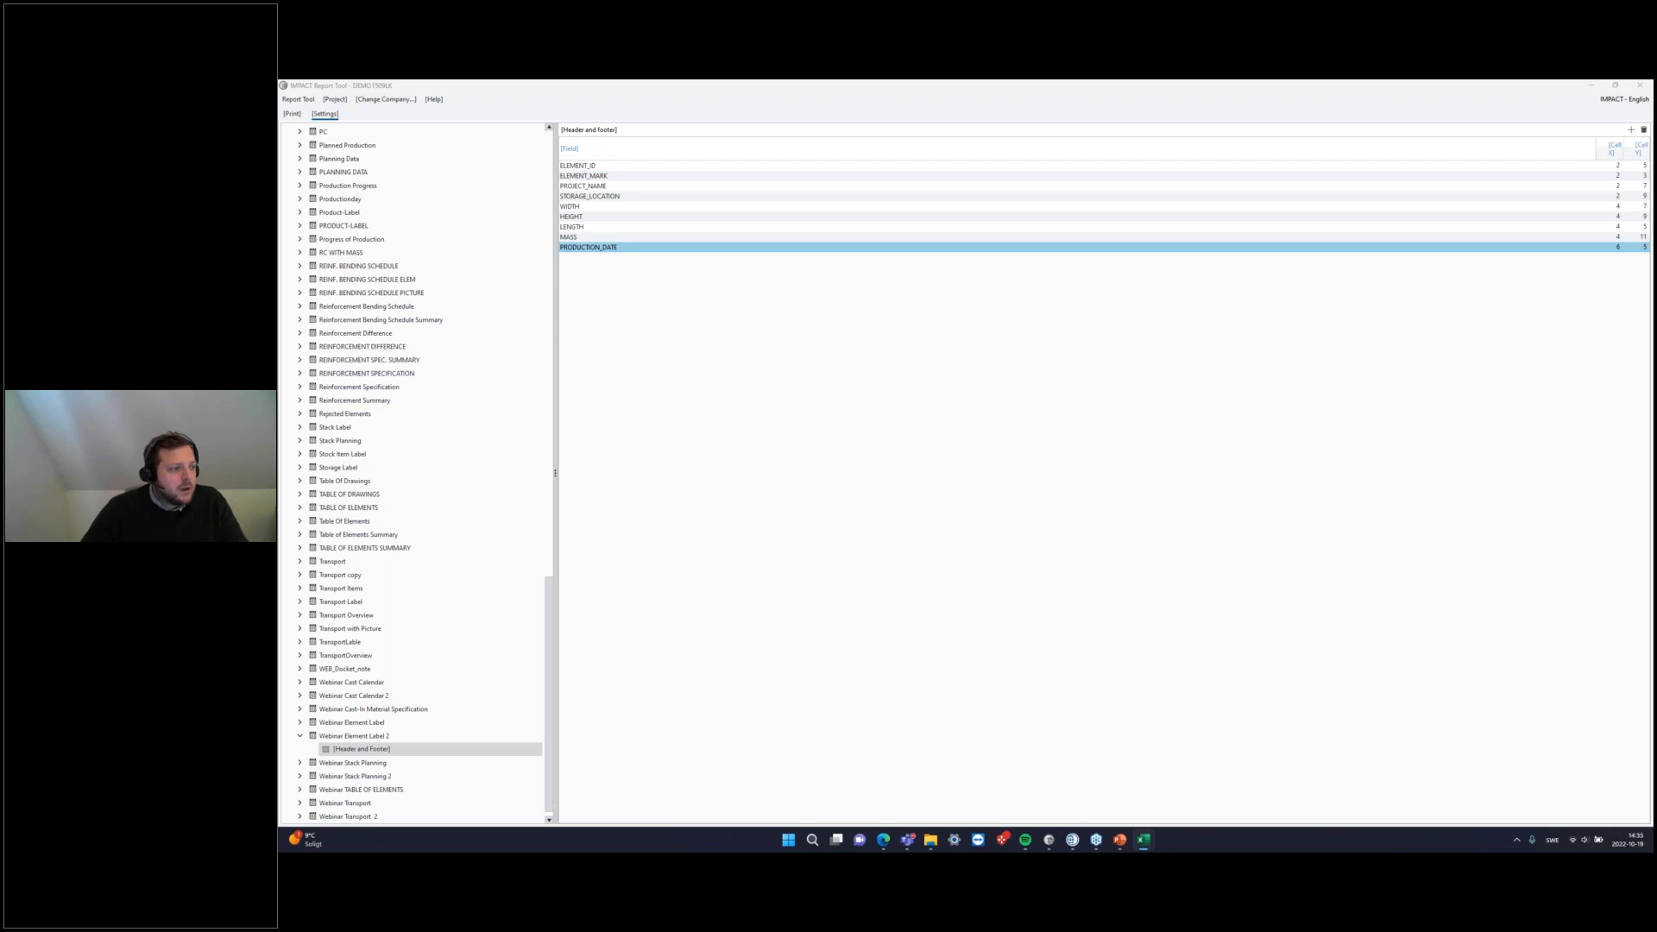
{"action": "left_click", "coordinate": [1126, 477]}
Step: Switch to IMPACT Project Manager and open the available actions for the T2 cast on Wednesday 19 in the cast planning calendar
{"action": "left_click", "coordinate": [1592, 86]}
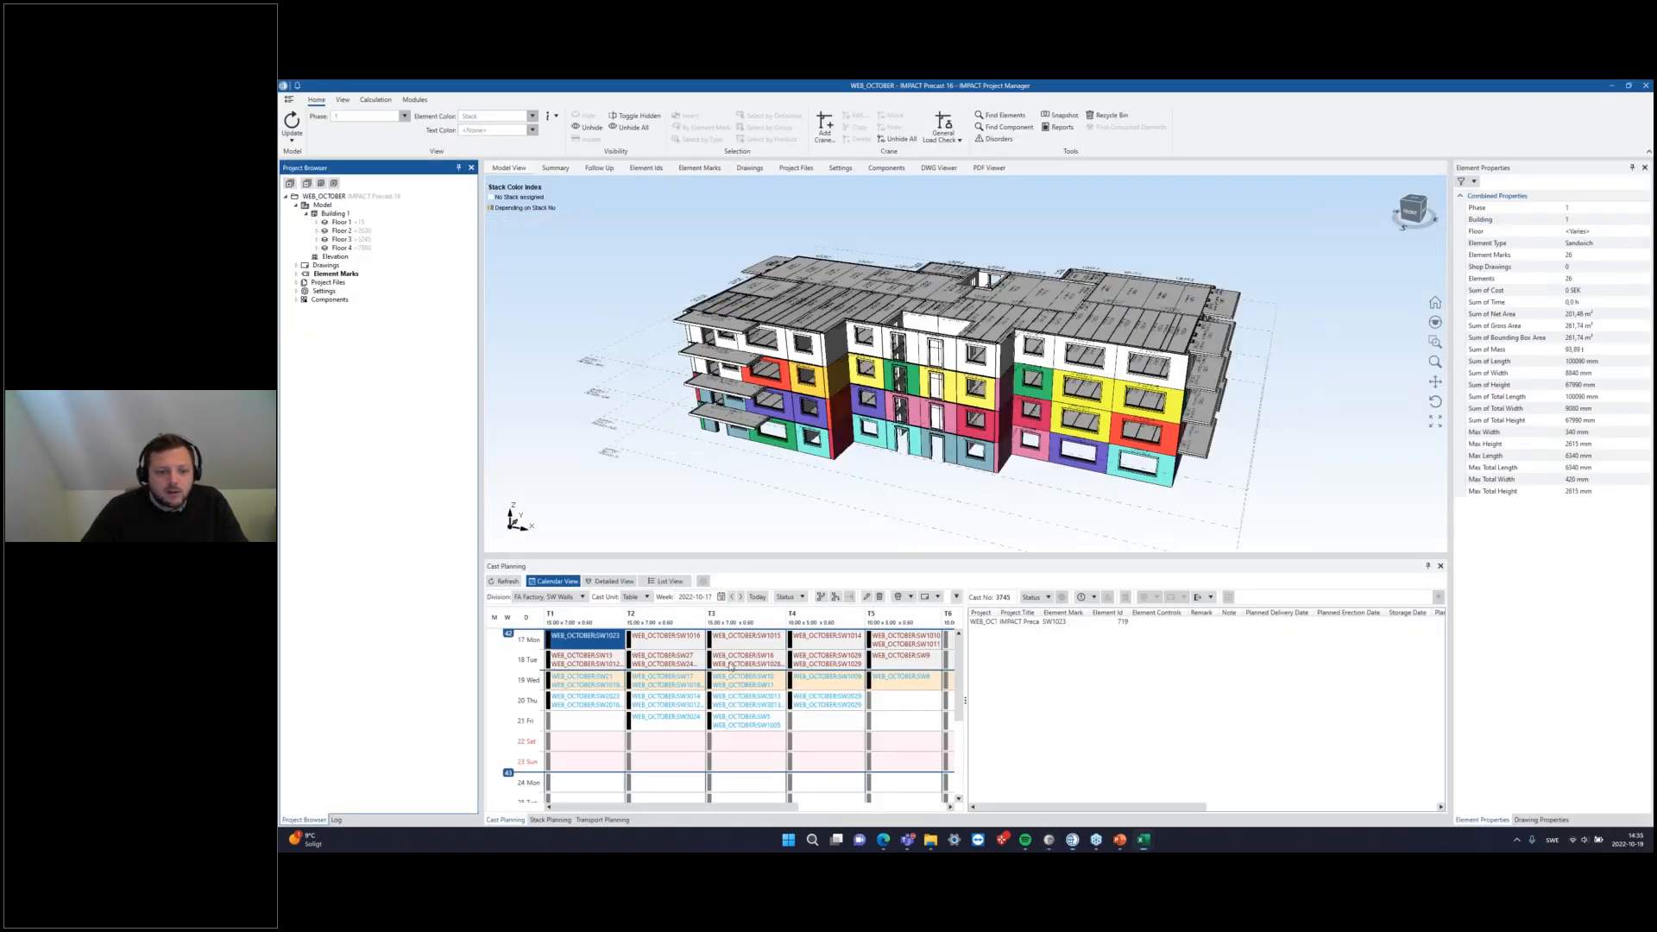
{"action": "left_click", "coordinate": [730, 663]}
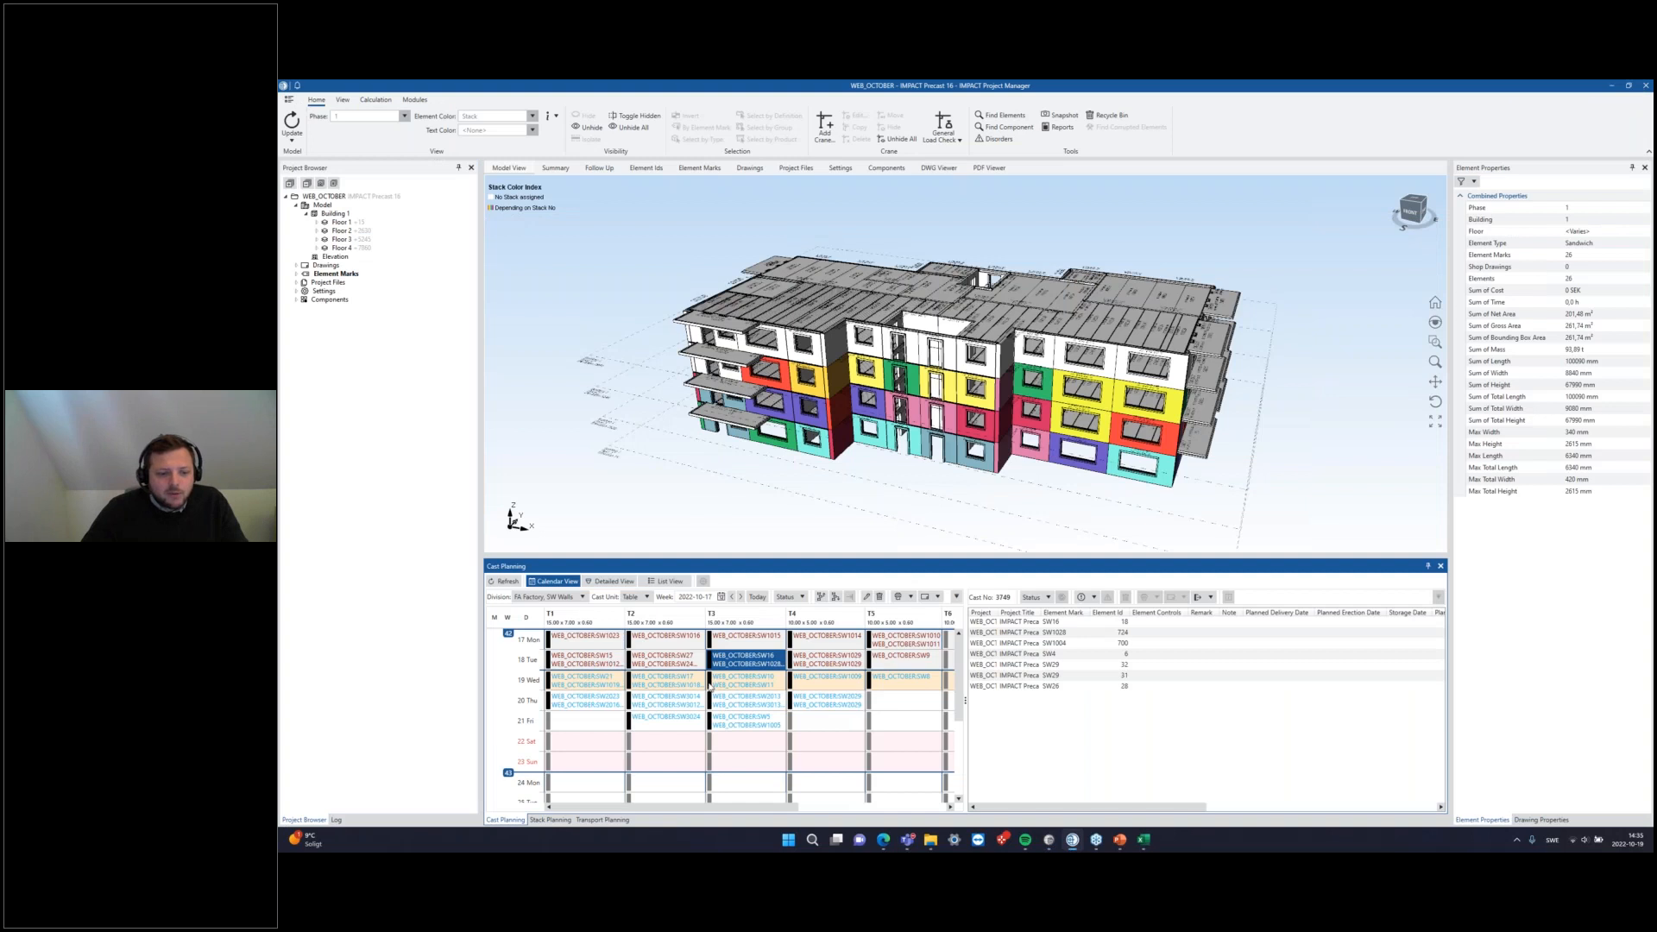
{"action": "left_click", "coordinate": [590, 681]}
{"action": "left_click", "coordinate": [690, 678]}
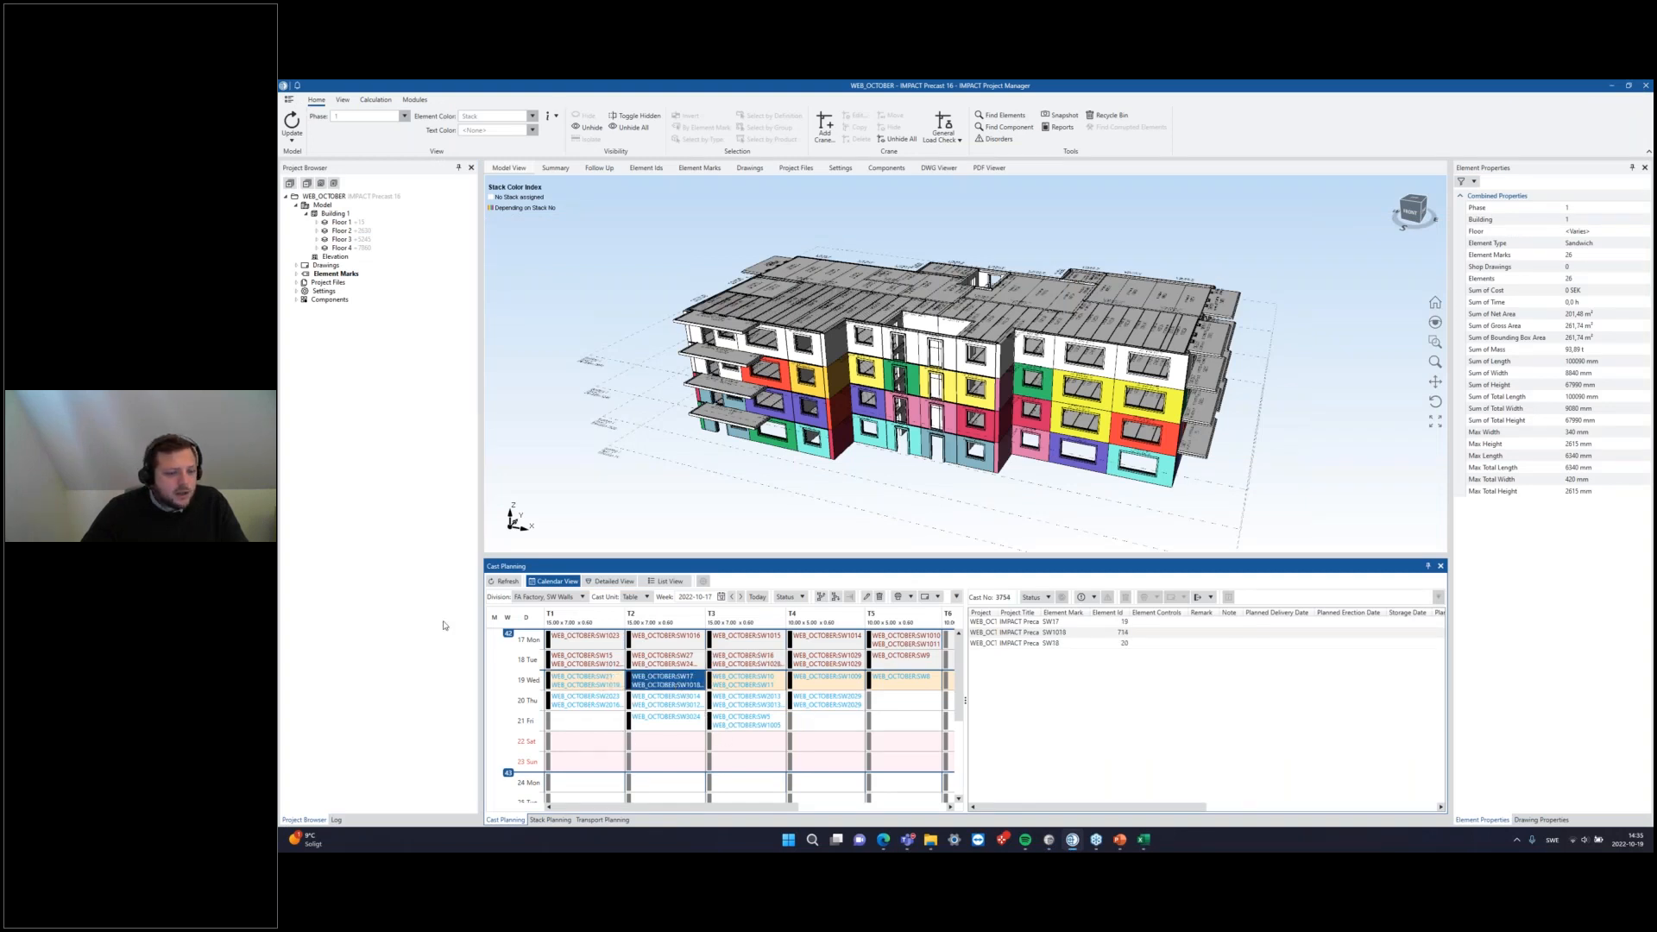
{"action": "right_click", "coordinate": [649, 678]}
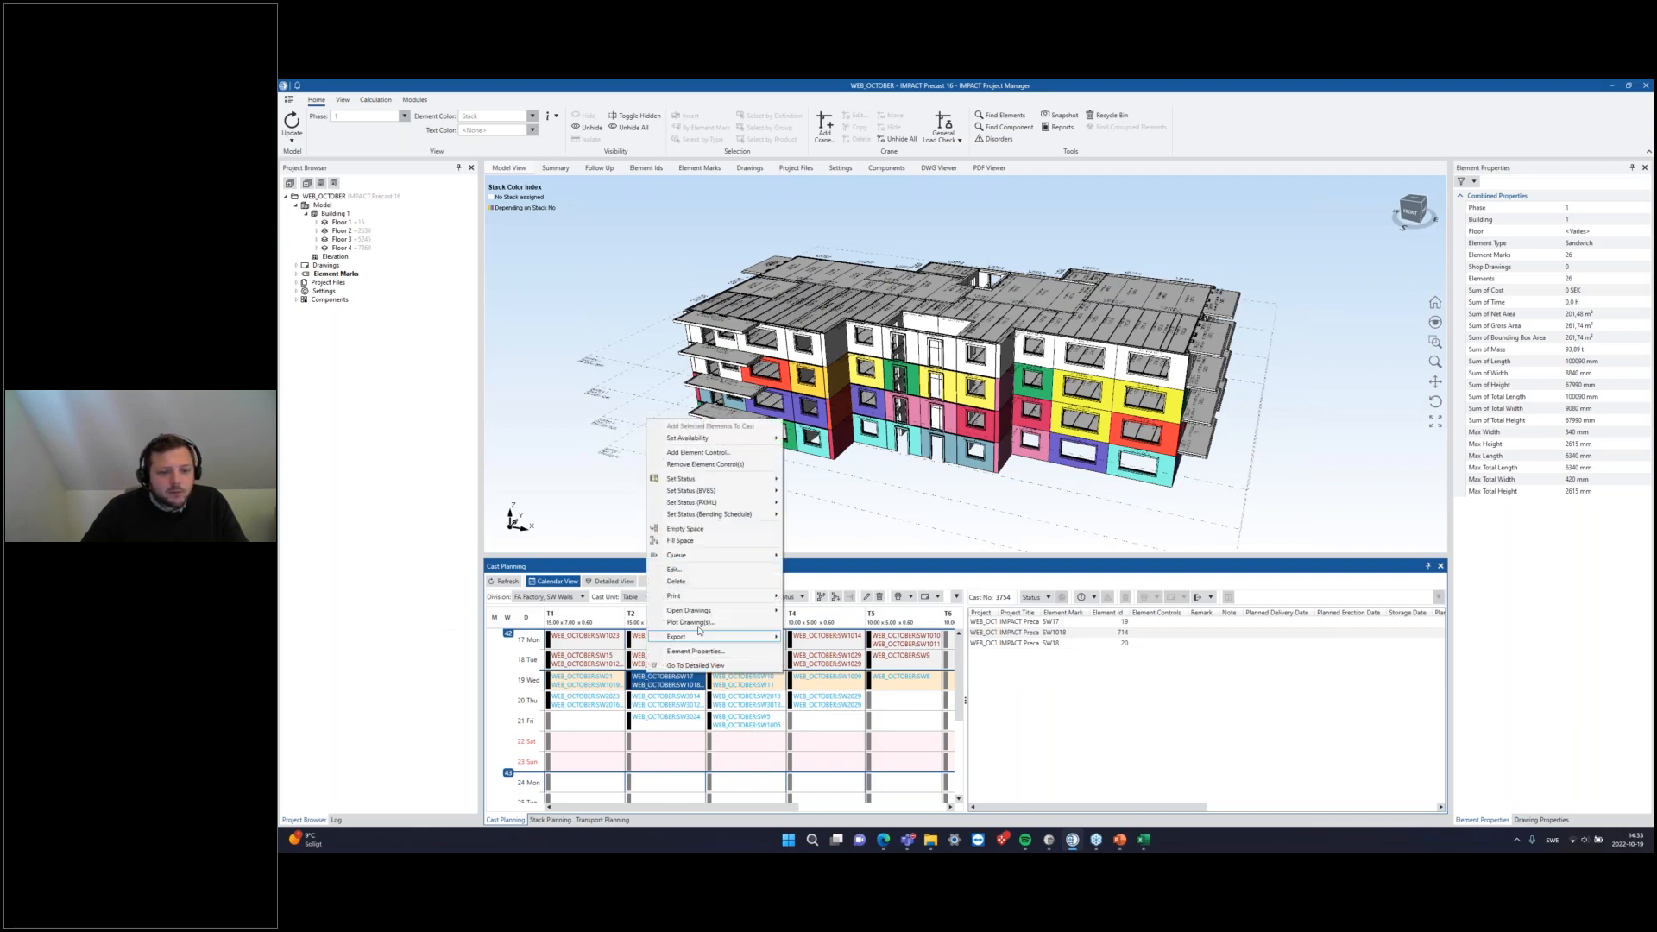
Step: Print the element labels for the selected T2 cast with the Webinar Element Label 2 report and open the resulting workbook
{"action": "mouse_move", "coordinate": [752, 601]}
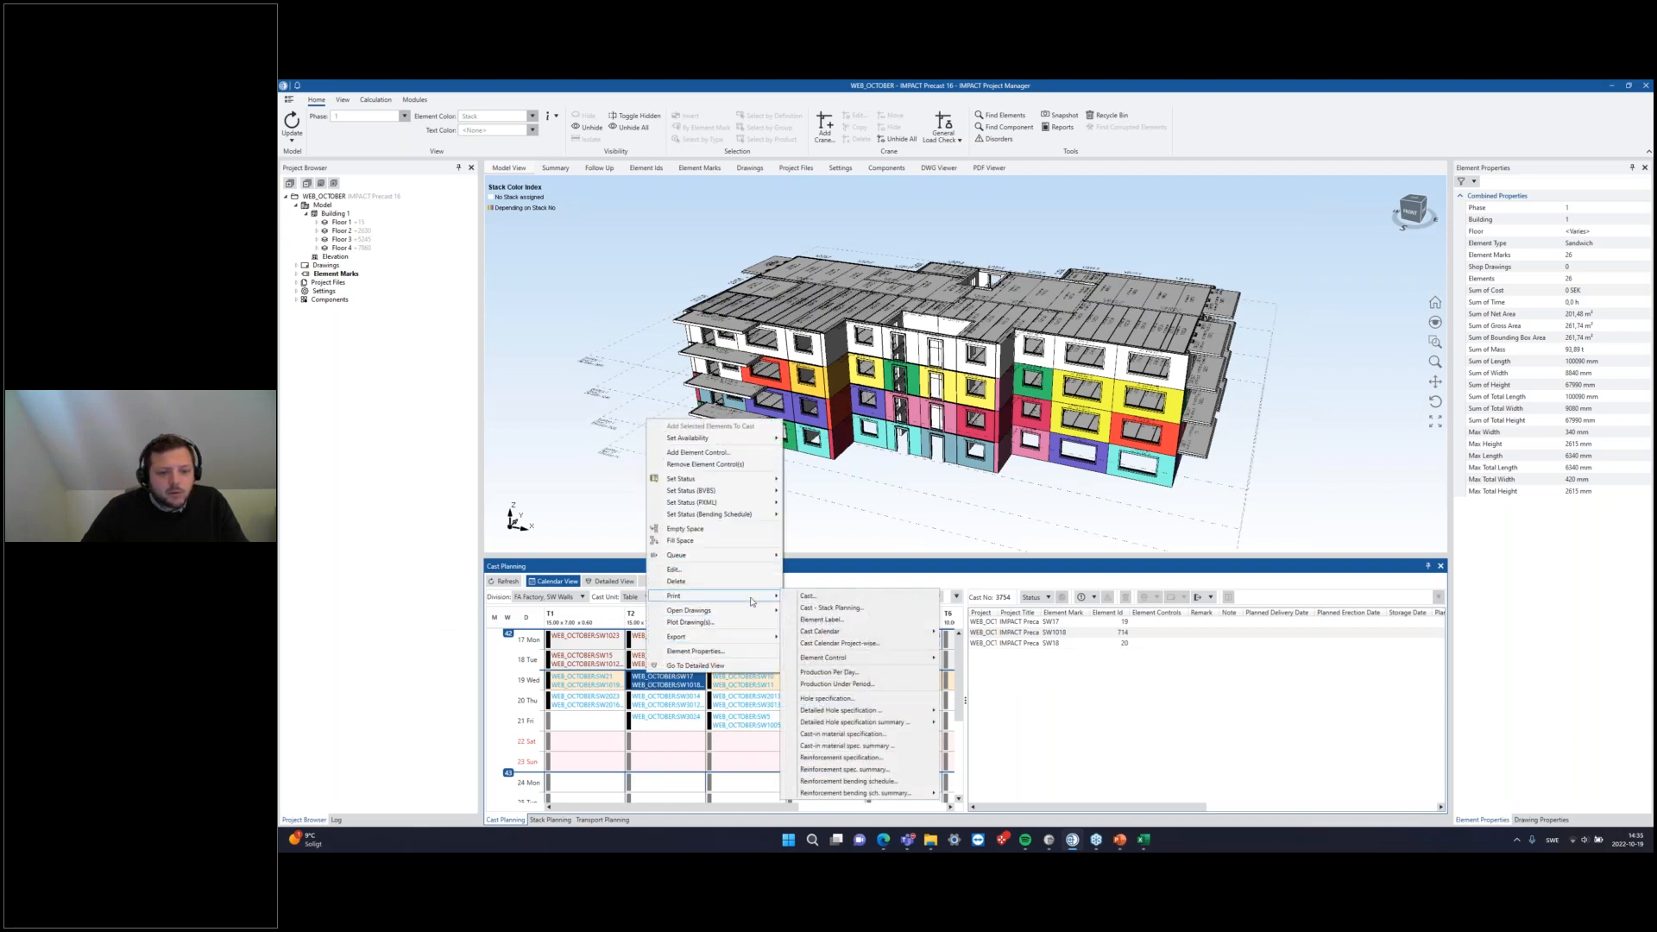
{"action": "left_click", "coordinate": [841, 621]}
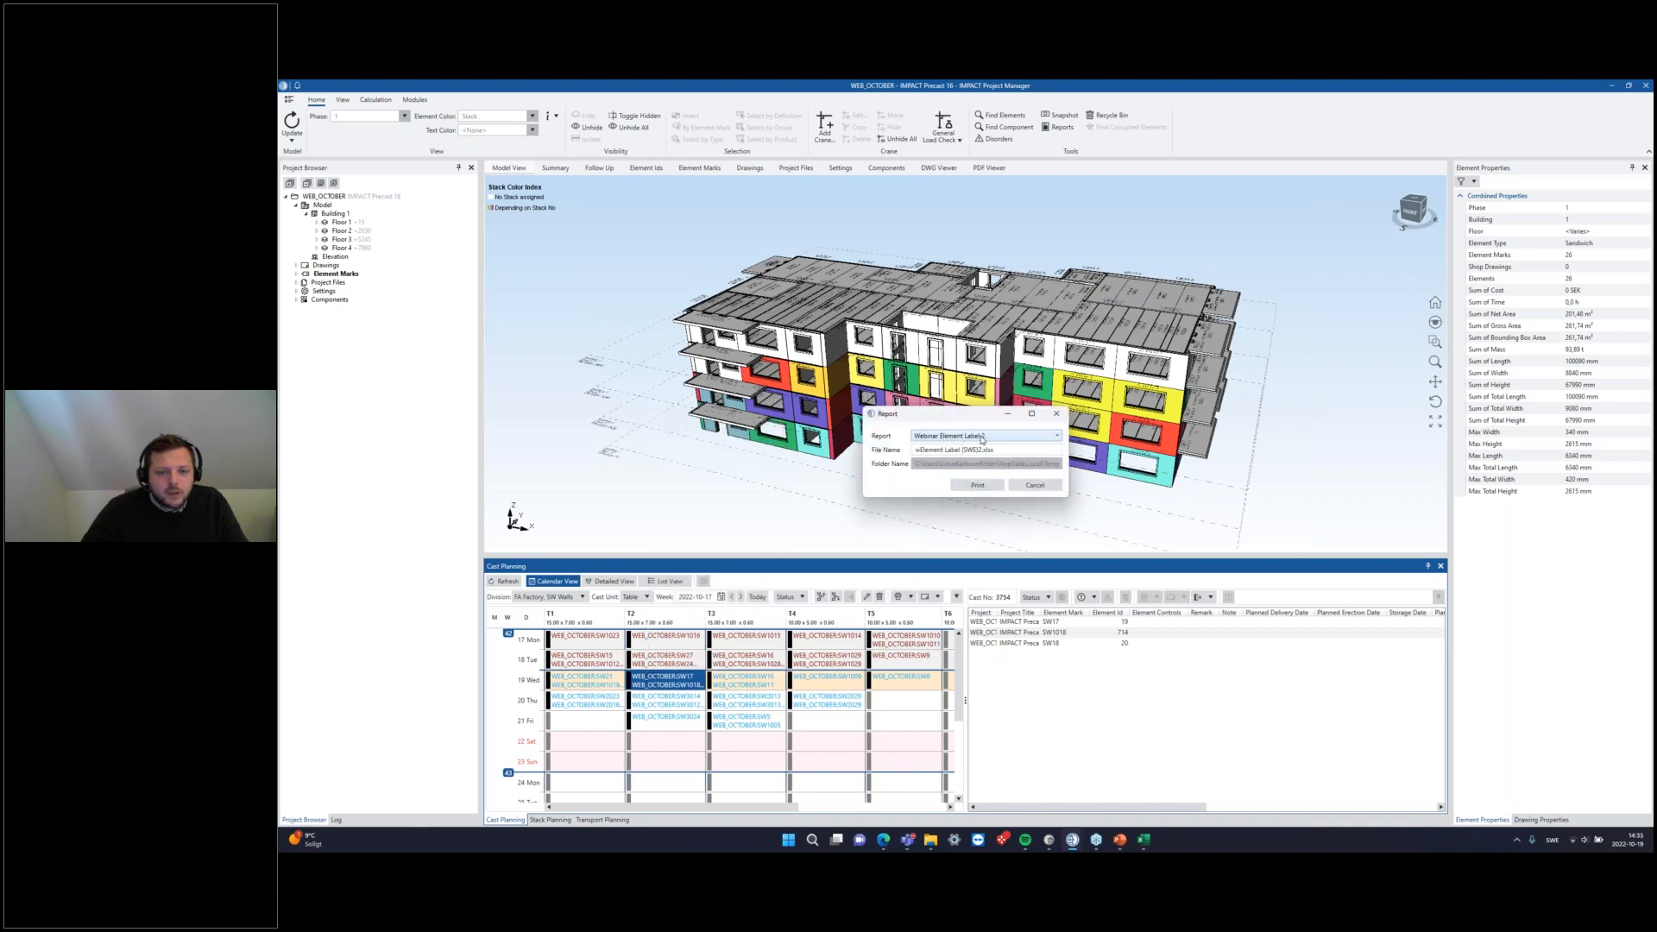
{"action": "left_click", "coordinate": [977, 485]}
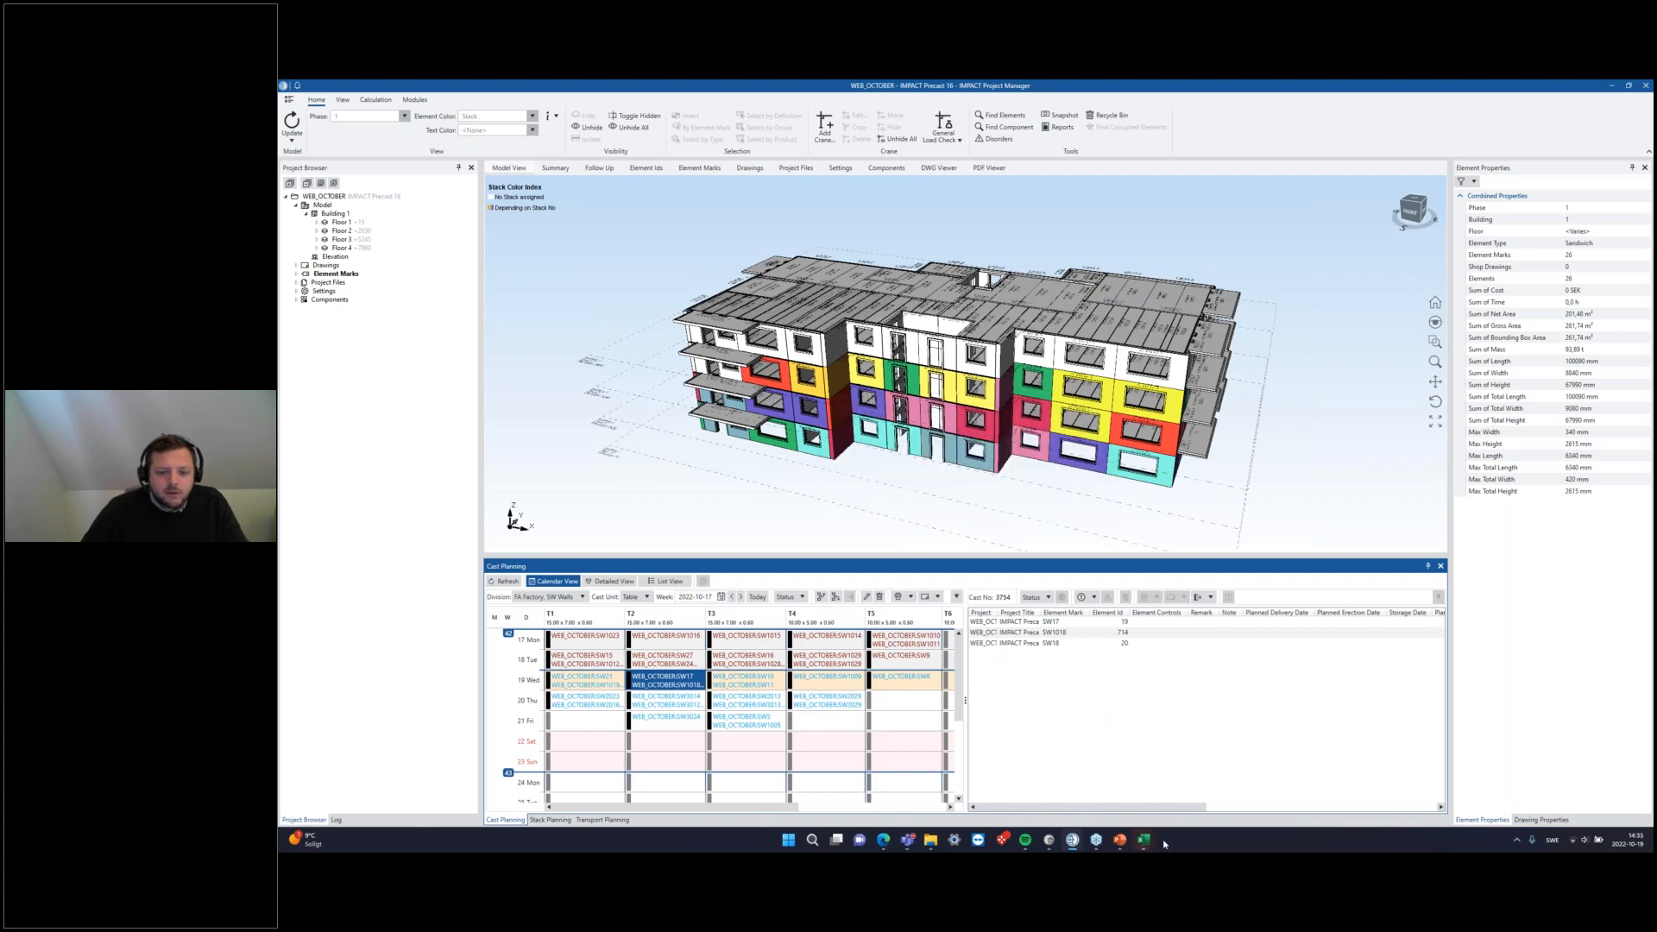
{"action": "mouse_move", "coordinate": [1144, 842]}
{"action": "left_click", "coordinate": [1254, 799]}
{"action": "left_click", "coordinate": [921, 483]}
{"action": "scroll", "coordinate": [921, 483], "scroll_direction": "up", "scroll_amount": 3}
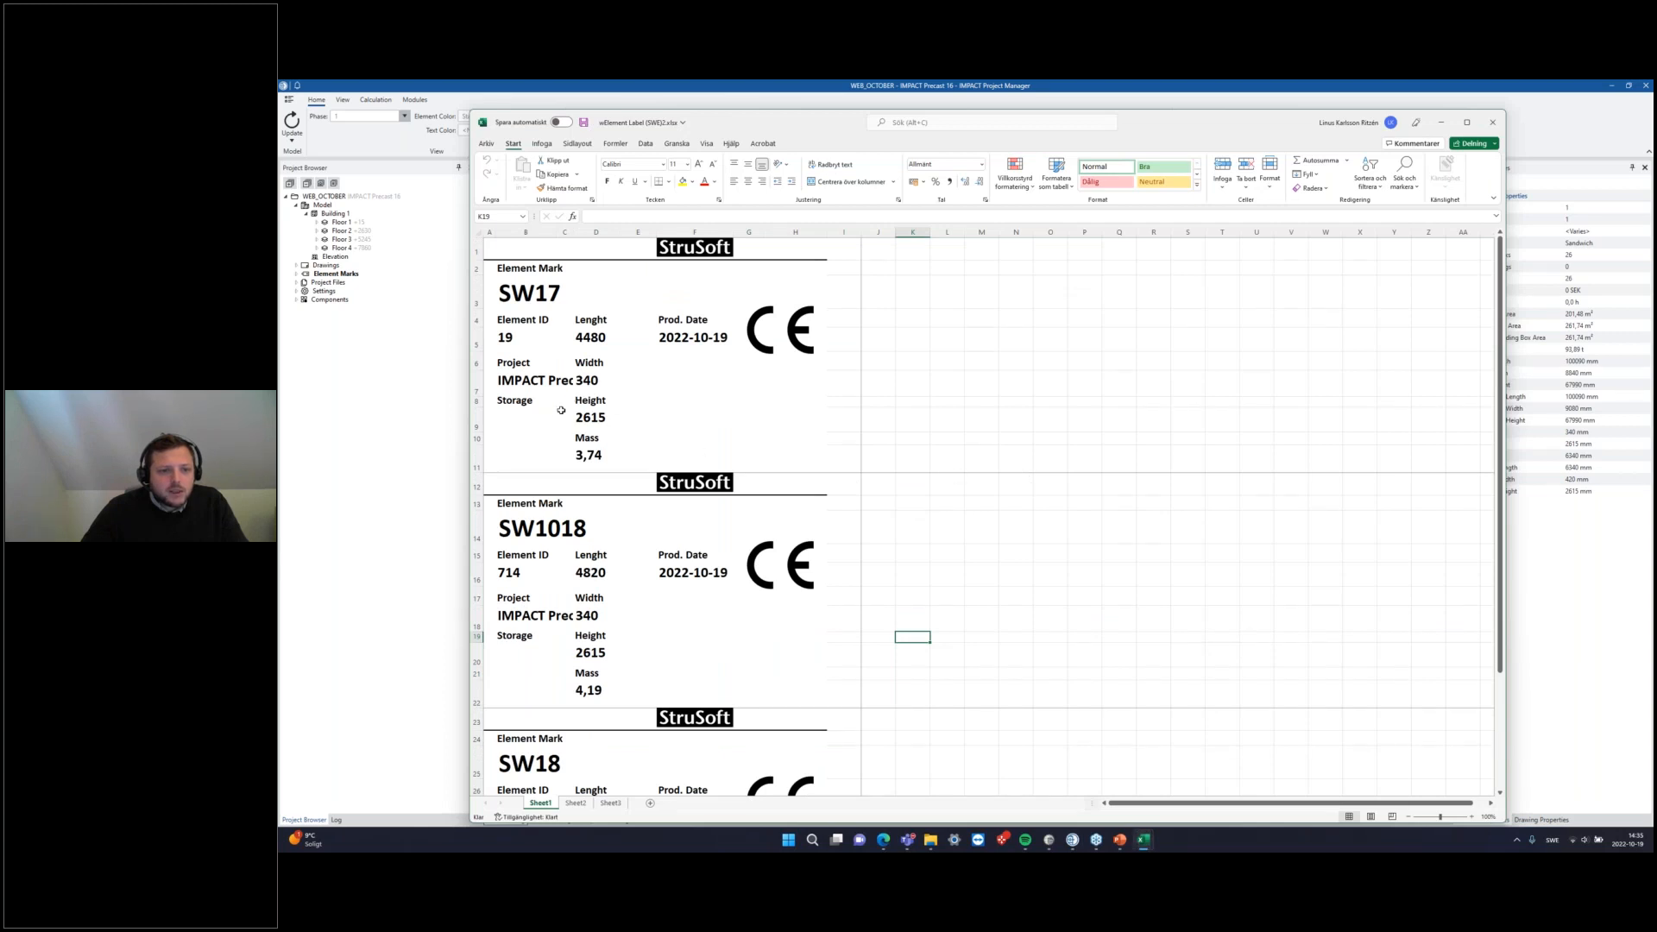
Step: Try widening column C so the full project name fits on the printed labels
{"action": "left_click", "coordinate": [556, 385]}
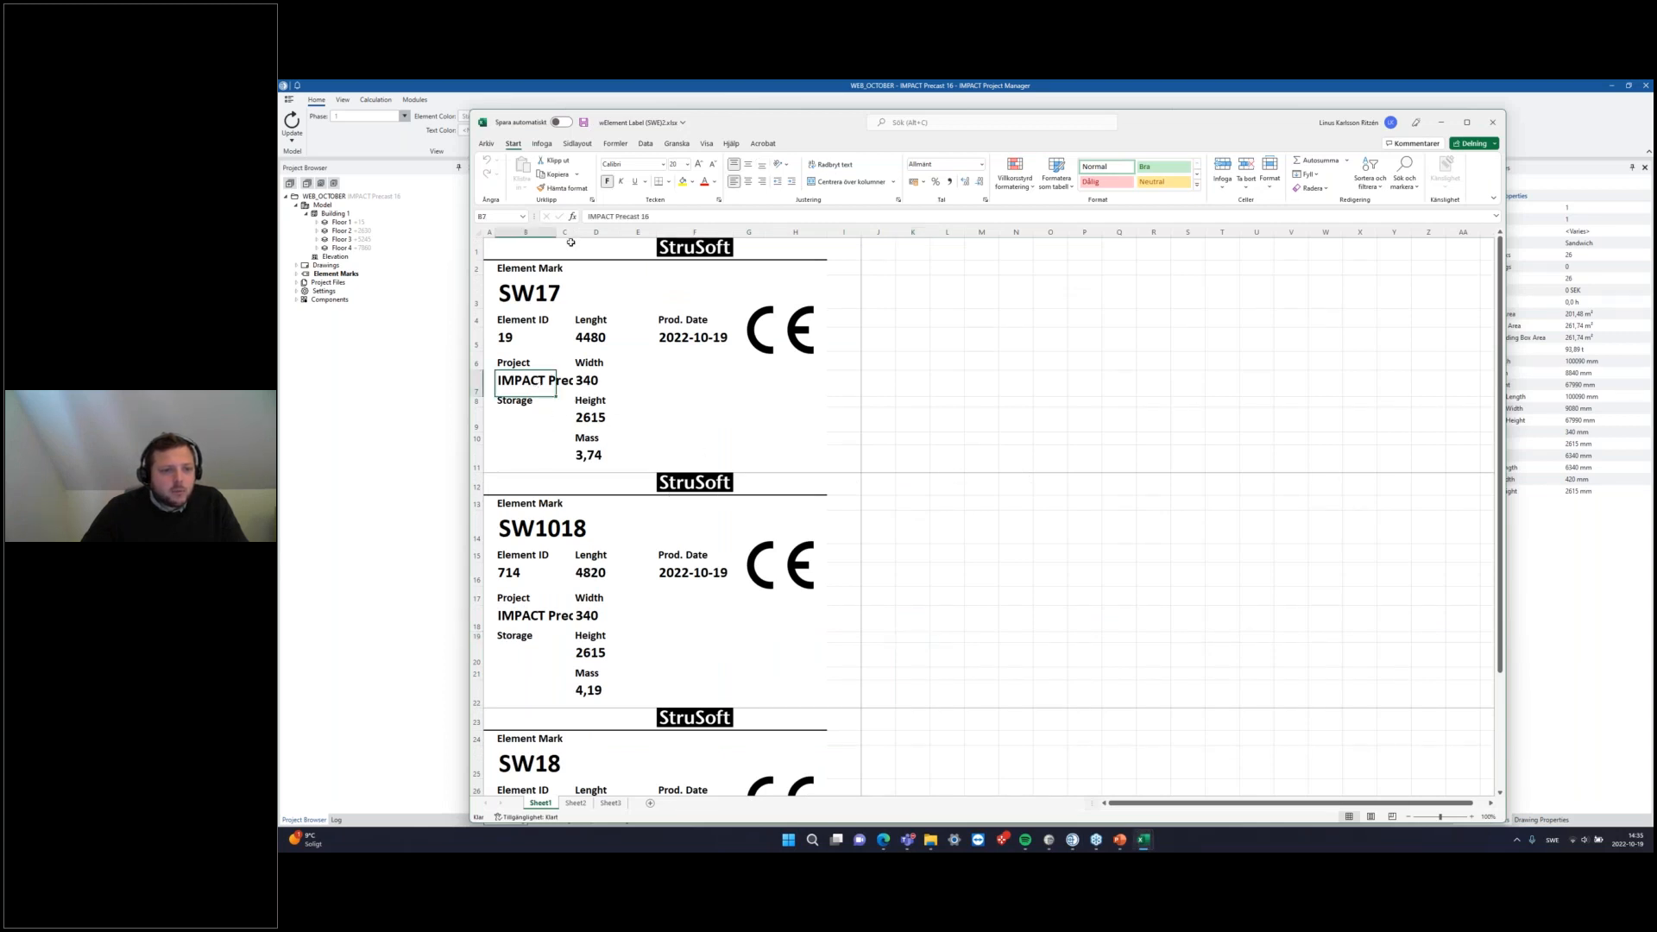
{"action": "left_click_drag", "start_coordinate": [574, 231], "coordinate": [595, 231]}
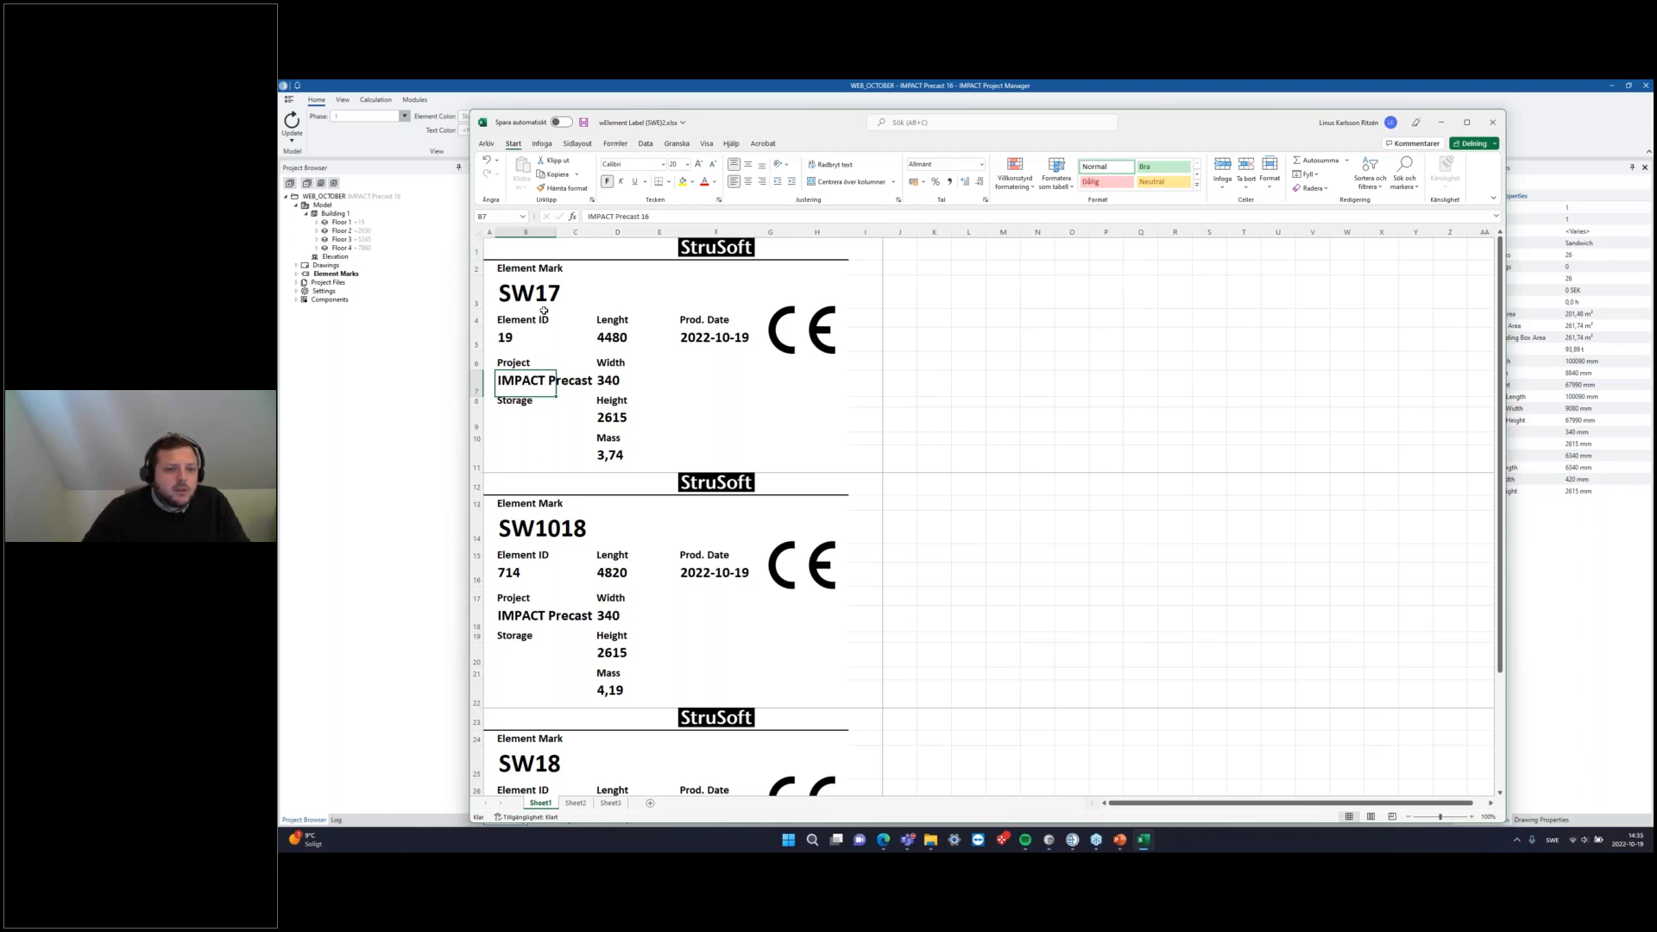
{"action": "left_click", "coordinate": [926, 393]}
{"action": "left_click", "coordinate": [539, 377]}
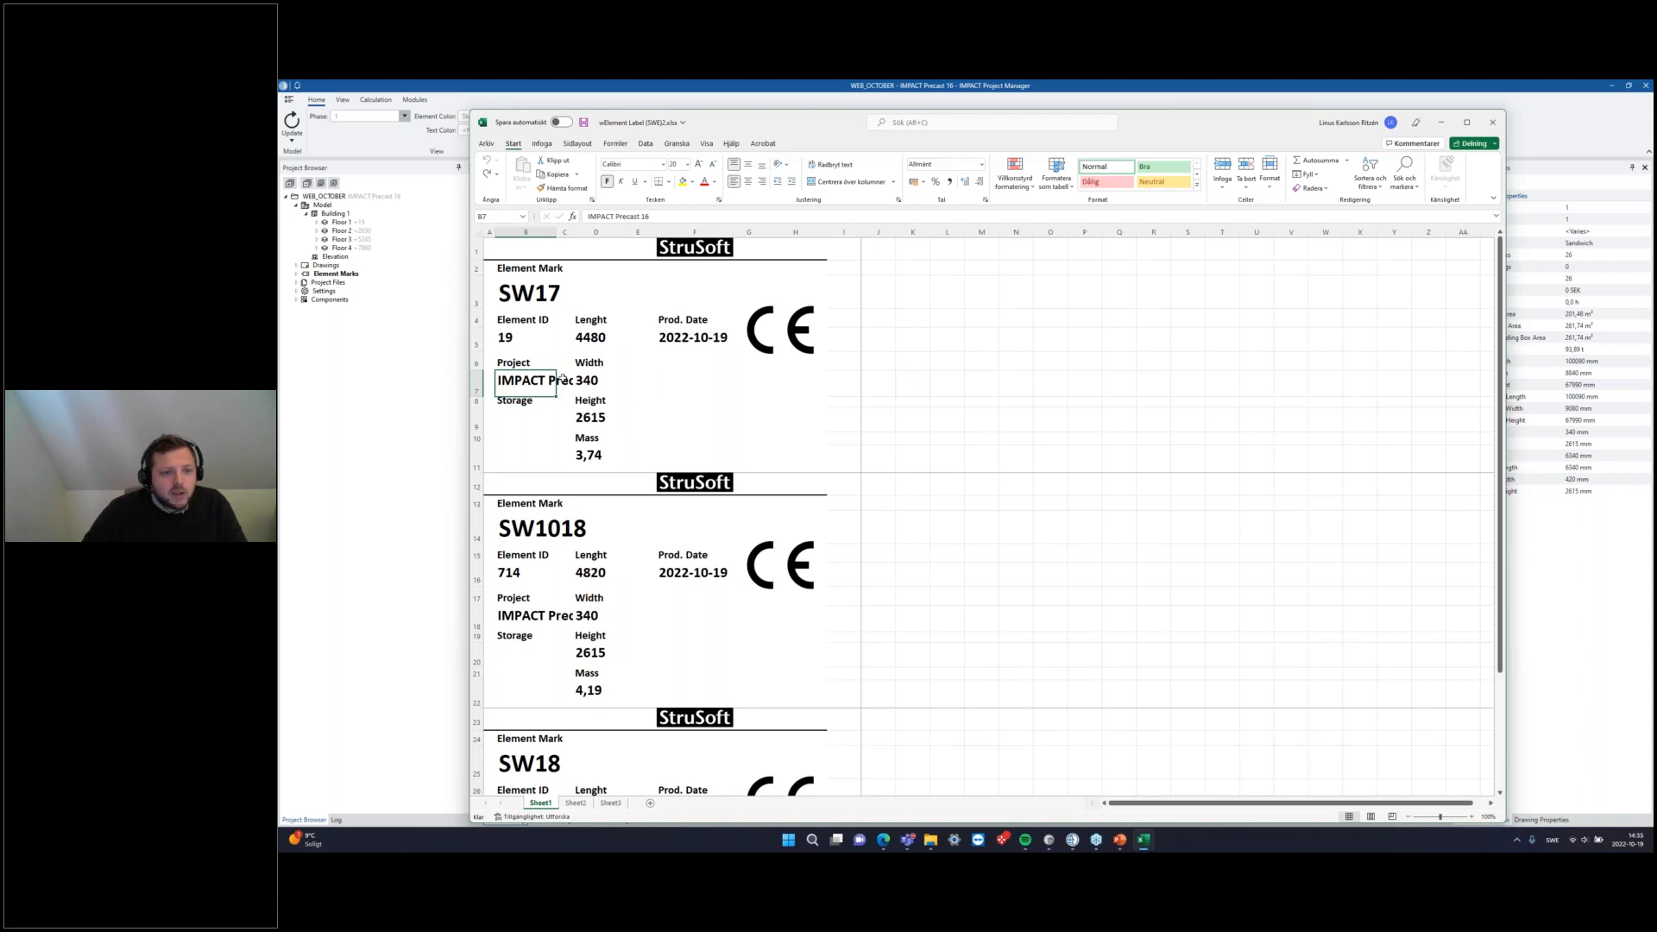
Step: Reduce the font size of the project name on the SW17 label
{"action": "left_click_drag", "start_coordinate": [562, 380], "coordinate": [514, 382]}
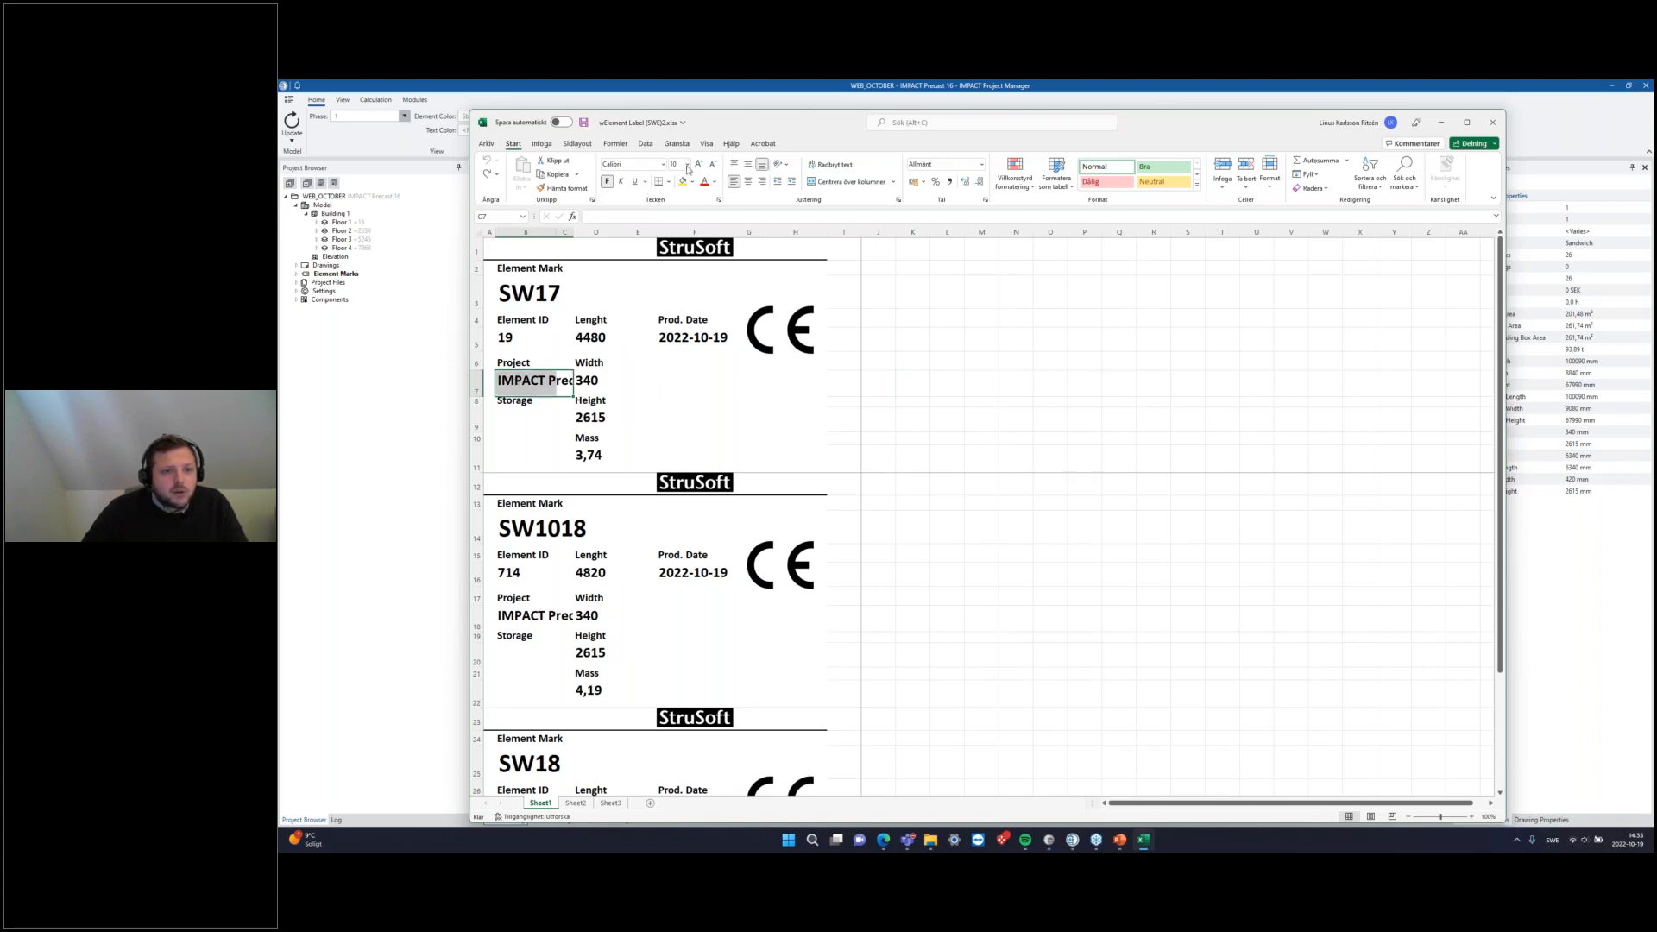
{"action": "left_click", "coordinate": [713, 163]}
{"action": "left_click", "coordinate": [713, 163]}
{"action": "left_click", "coordinate": [700, 166]}
{"action": "left_click", "coordinate": [700, 165]}
{"action": "left_click", "coordinate": [700, 166]}
{"action": "left_click", "coordinate": [536, 455]}
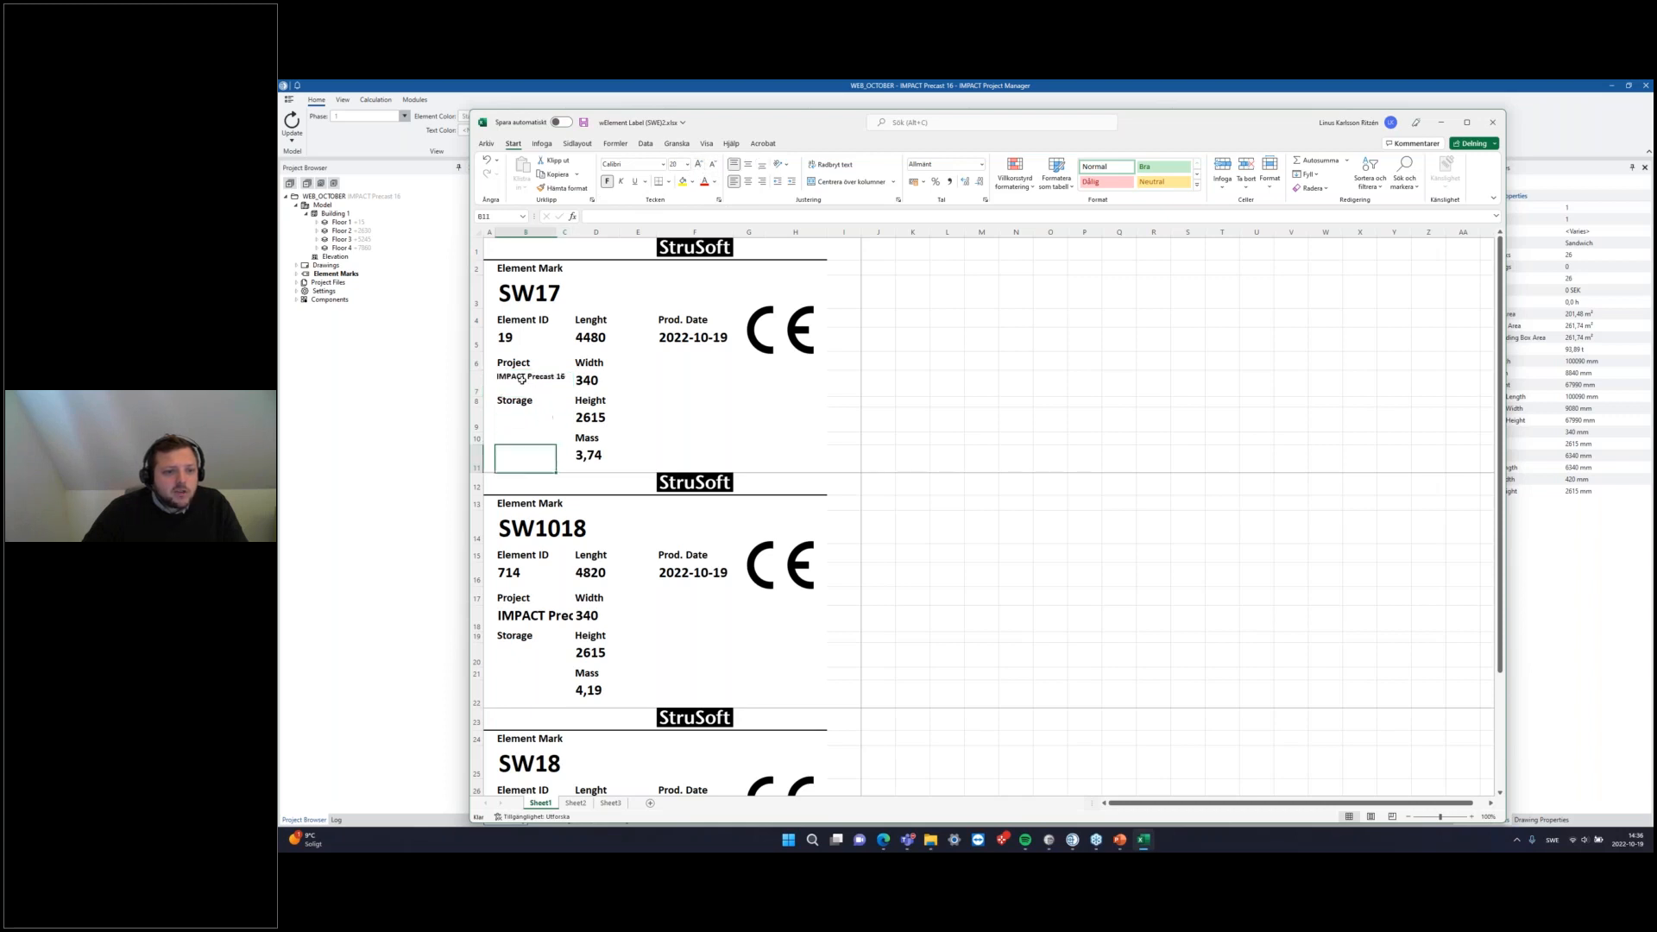
{"action": "left_click", "coordinate": [1075, 447]}
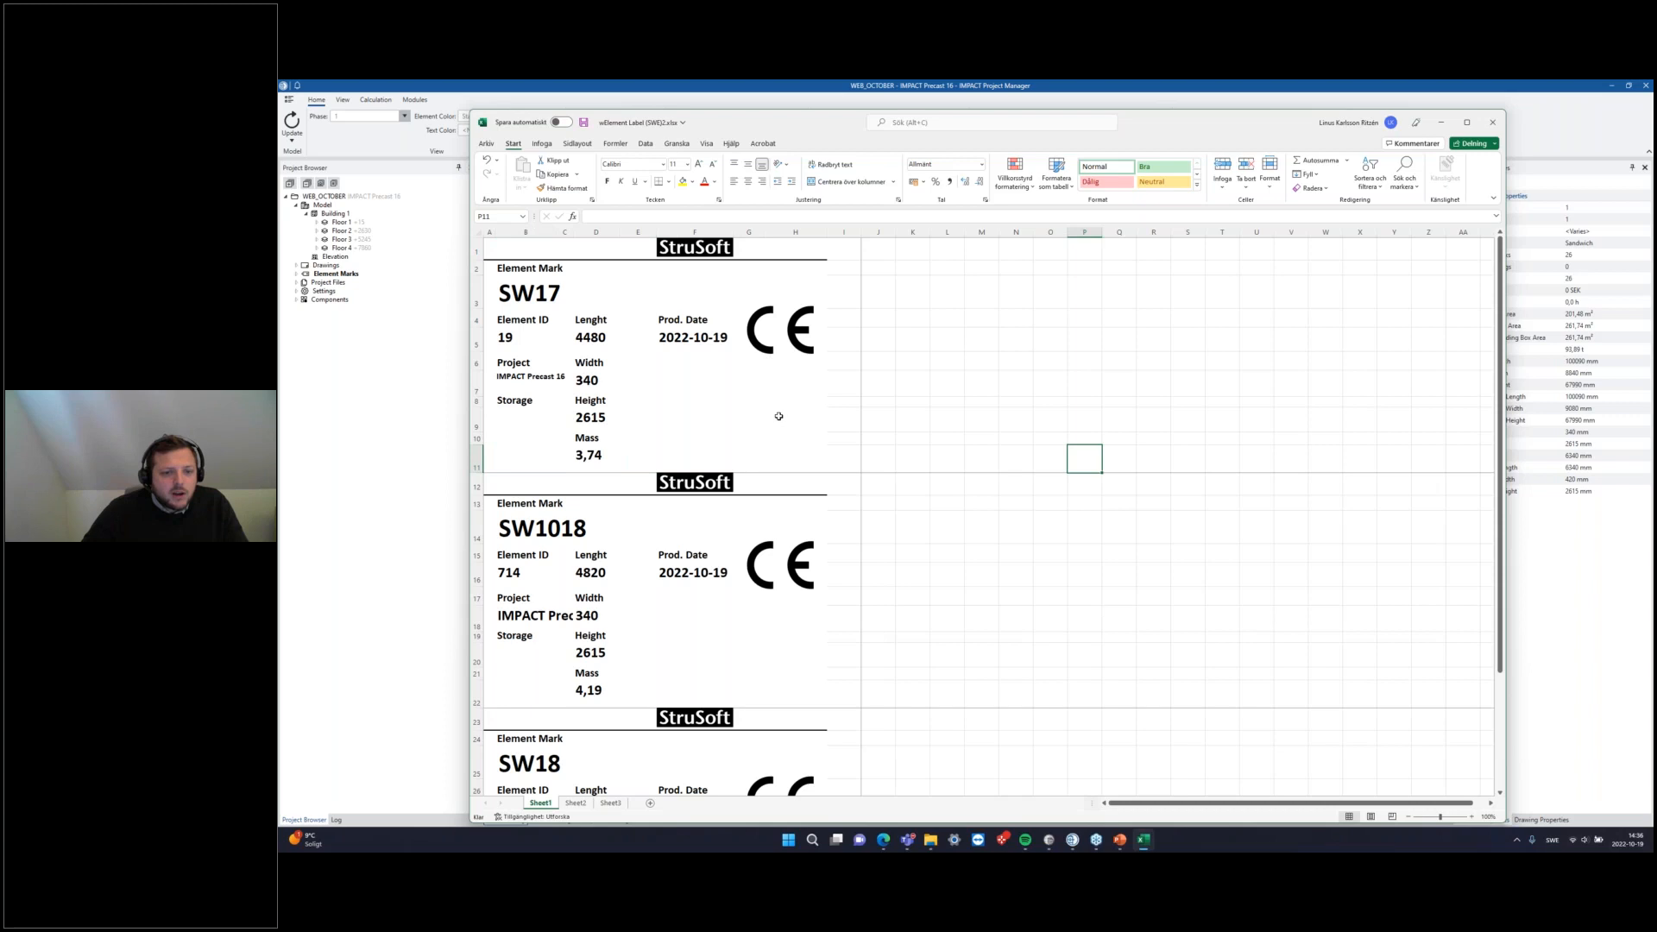
Step: Close the label workbook and, in IMPACT Report Tool, add a QR_CODE field to the header and footer of Webinar Element Label 2
{"action": "left_click", "coordinate": [1490, 123]}
{"action": "left_click", "coordinate": [966, 472]}
{"action": "mouse_move", "coordinate": [1121, 840]}
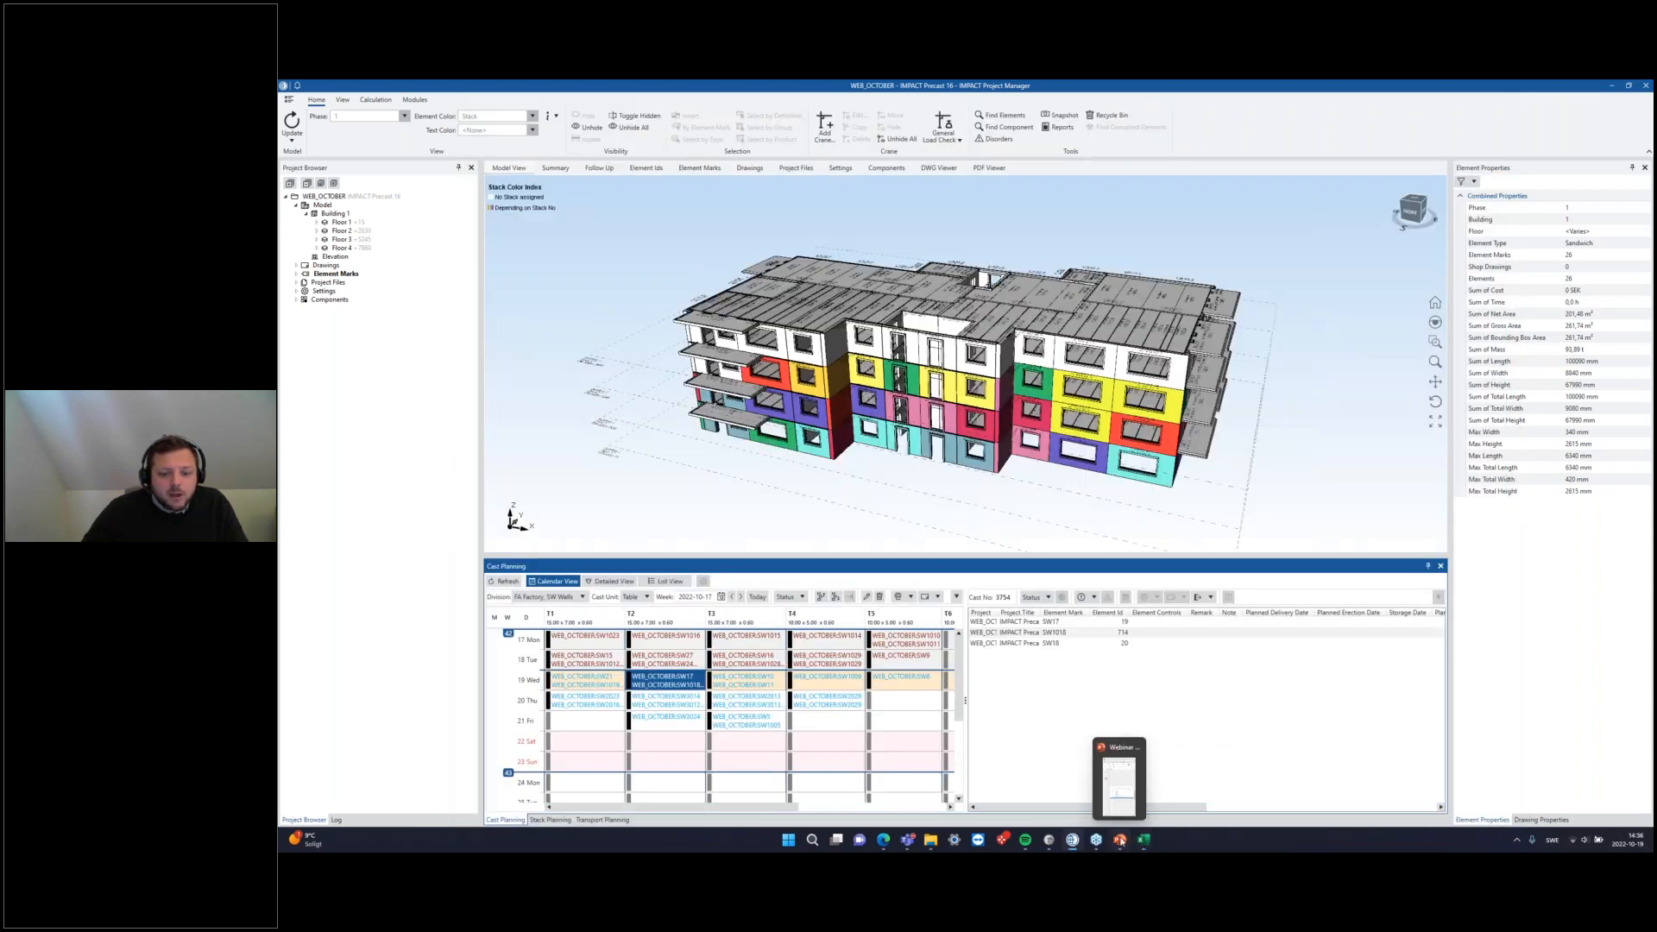
{"action": "left_click", "coordinate": [1048, 840]}
{"action": "right_click", "coordinate": [639, 275]}
{"action": "left_click", "coordinate": [636, 278]}
{"action": "left_click", "coordinate": [629, 261]}
{"action": "scroll", "coordinate": [643, 293], "scroll_direction": "down", "scroll_amount": 10}
{"action": "left_click", "coordinate": [637, 328]}
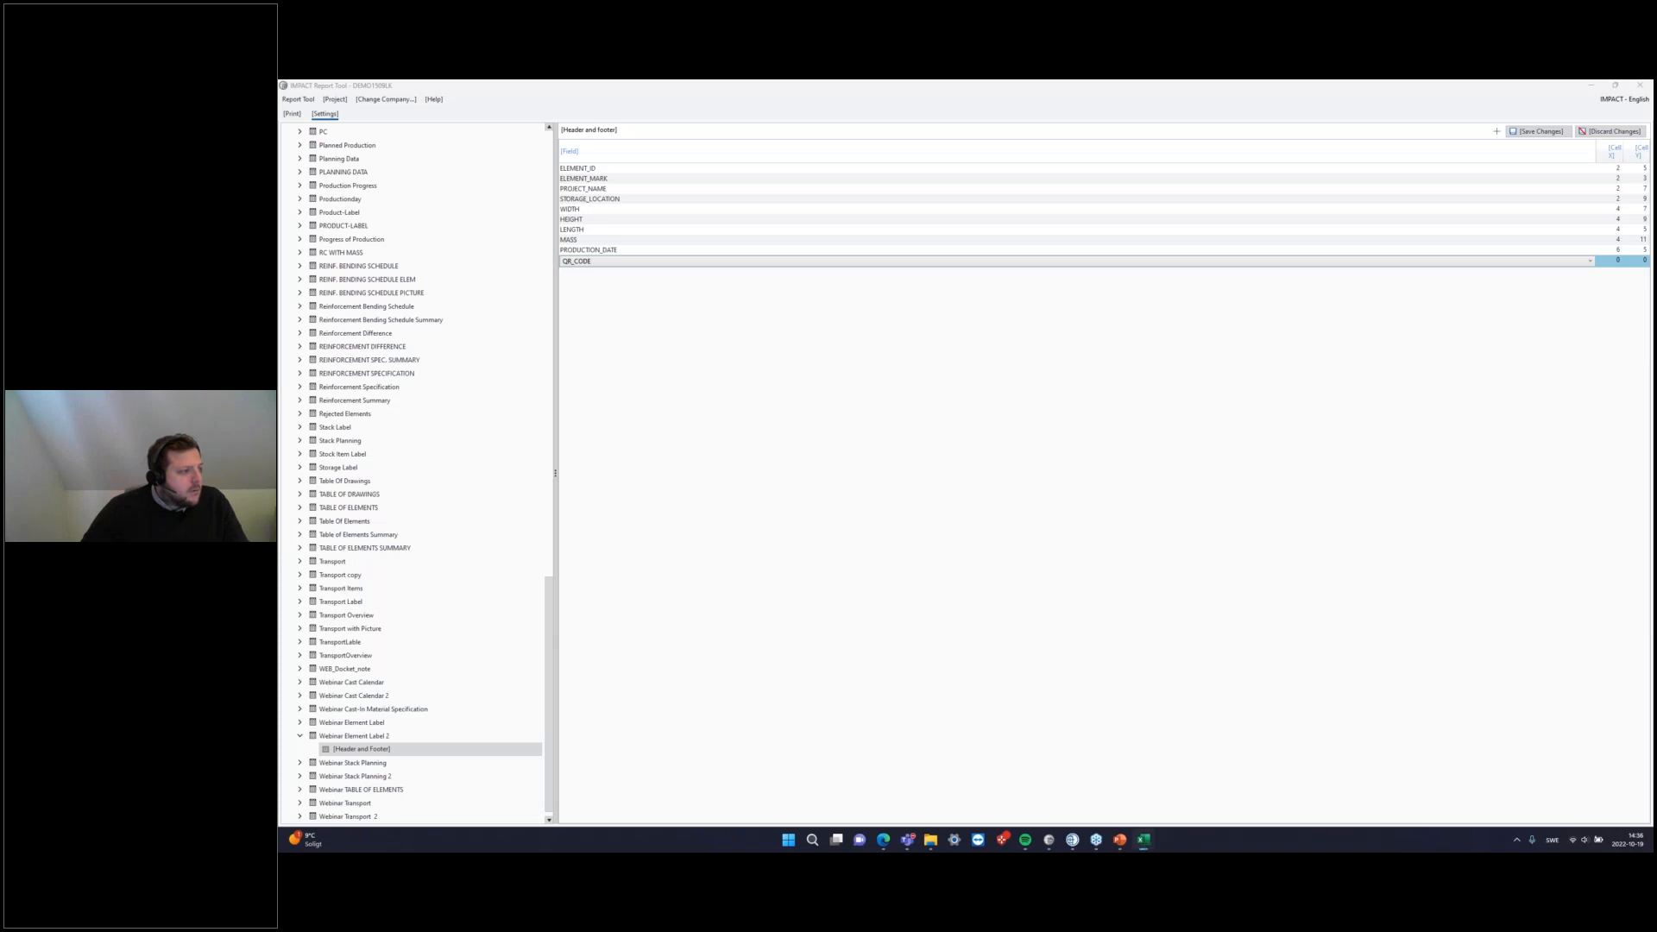
Step: Check the label template for the QR code's cell, set the QR_CODE field's position to X 6 and Y 7, and save the changes
{"action": "left_click", "coordinate": [1143, 840]}
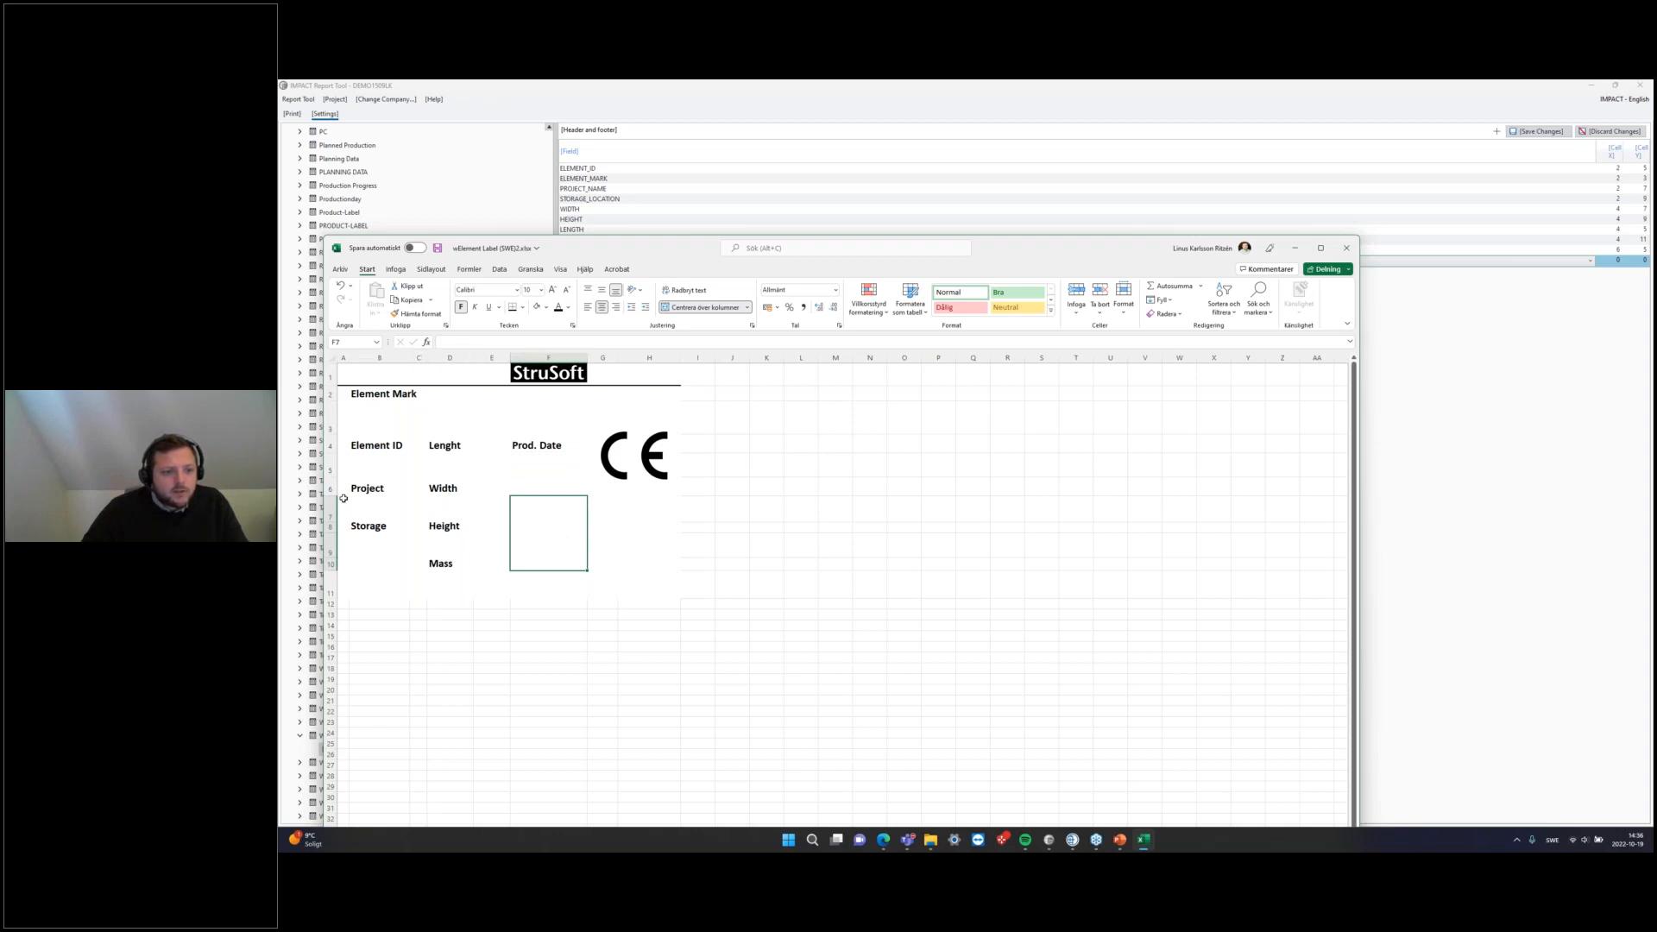
{"action": "left_click", "coordinate": [1295, 248]}
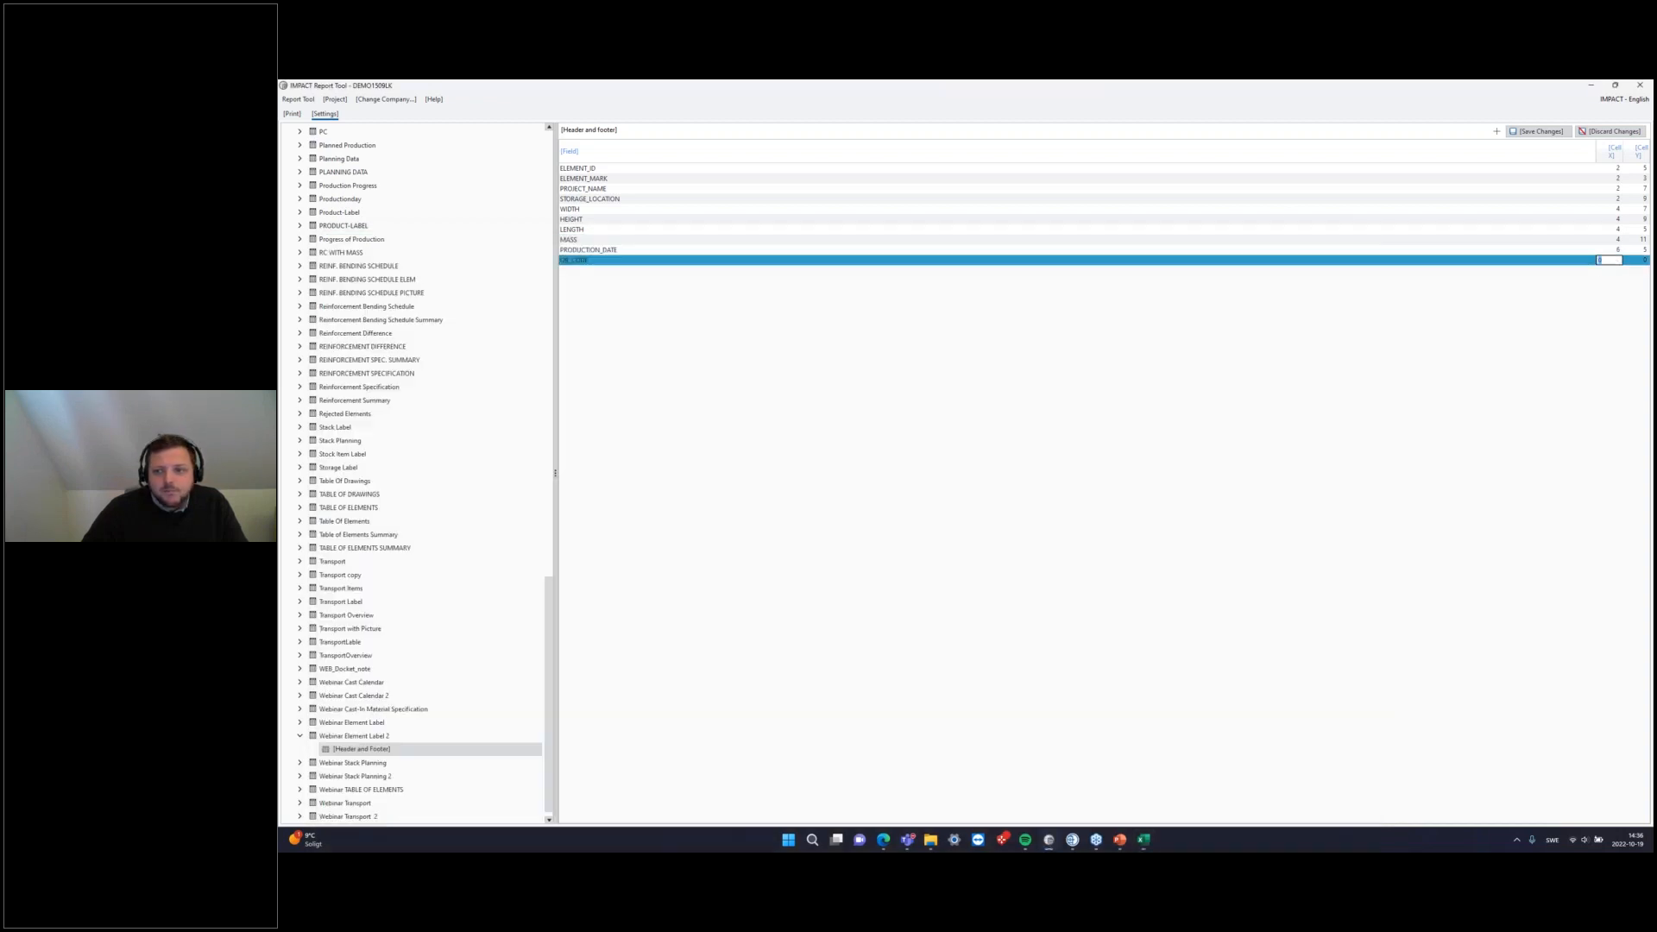
{"action": "key", "text": "Tab"}
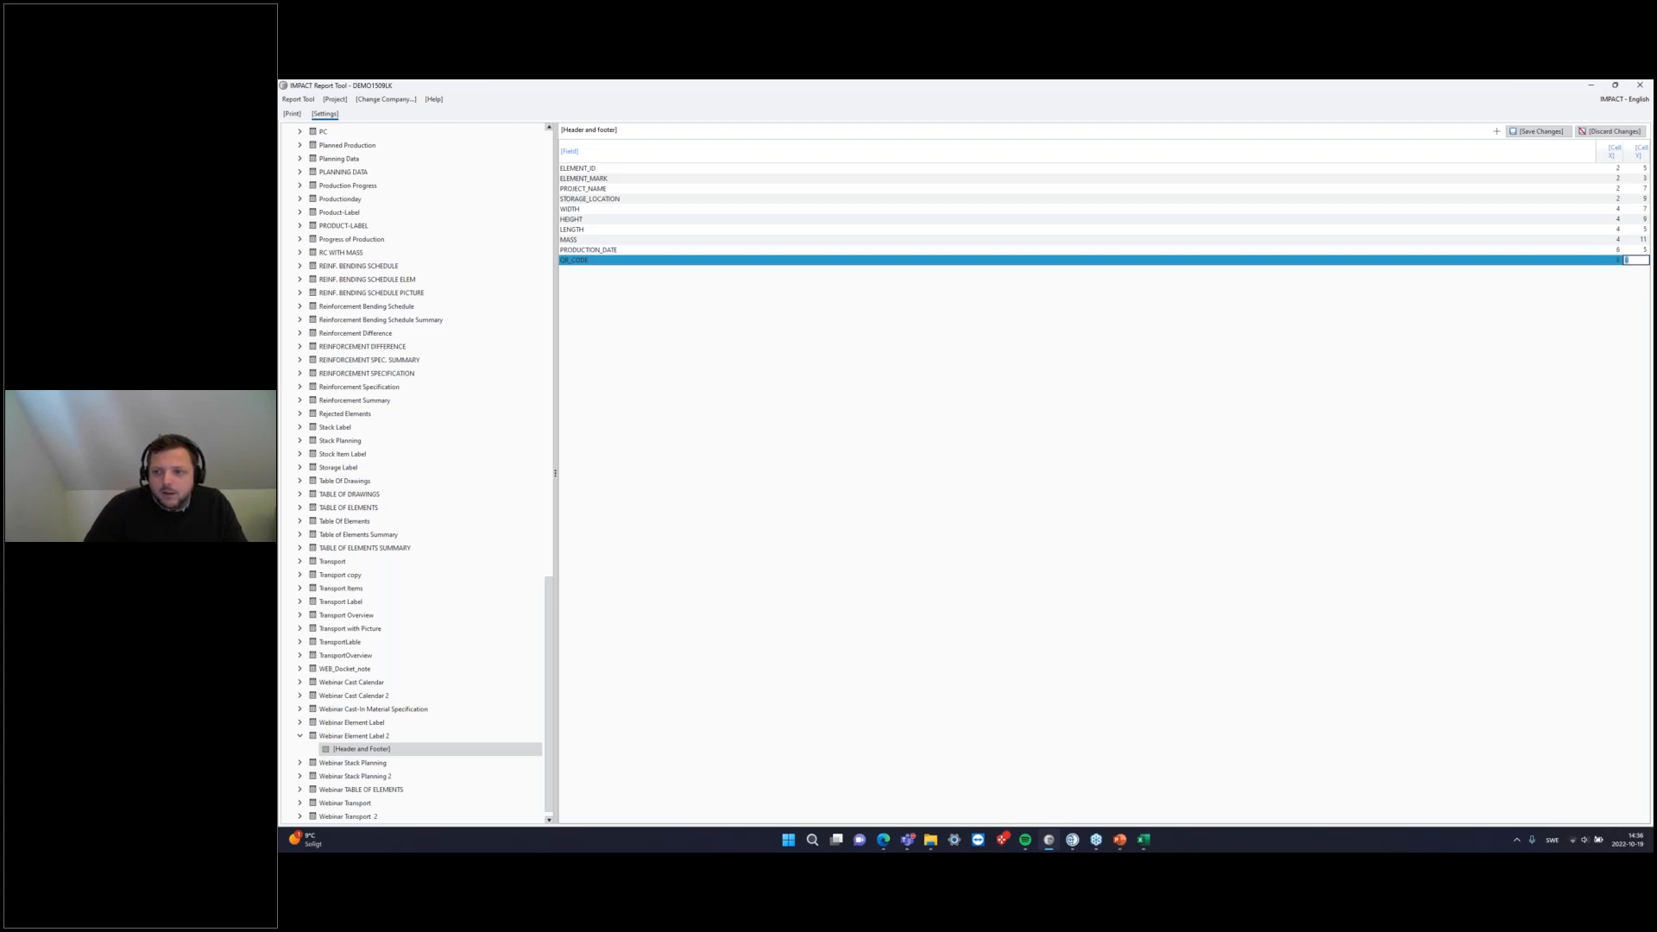
{"action": "type", "text": "7"}
{"action": "left_click", "coordinate": [1544, 250]}
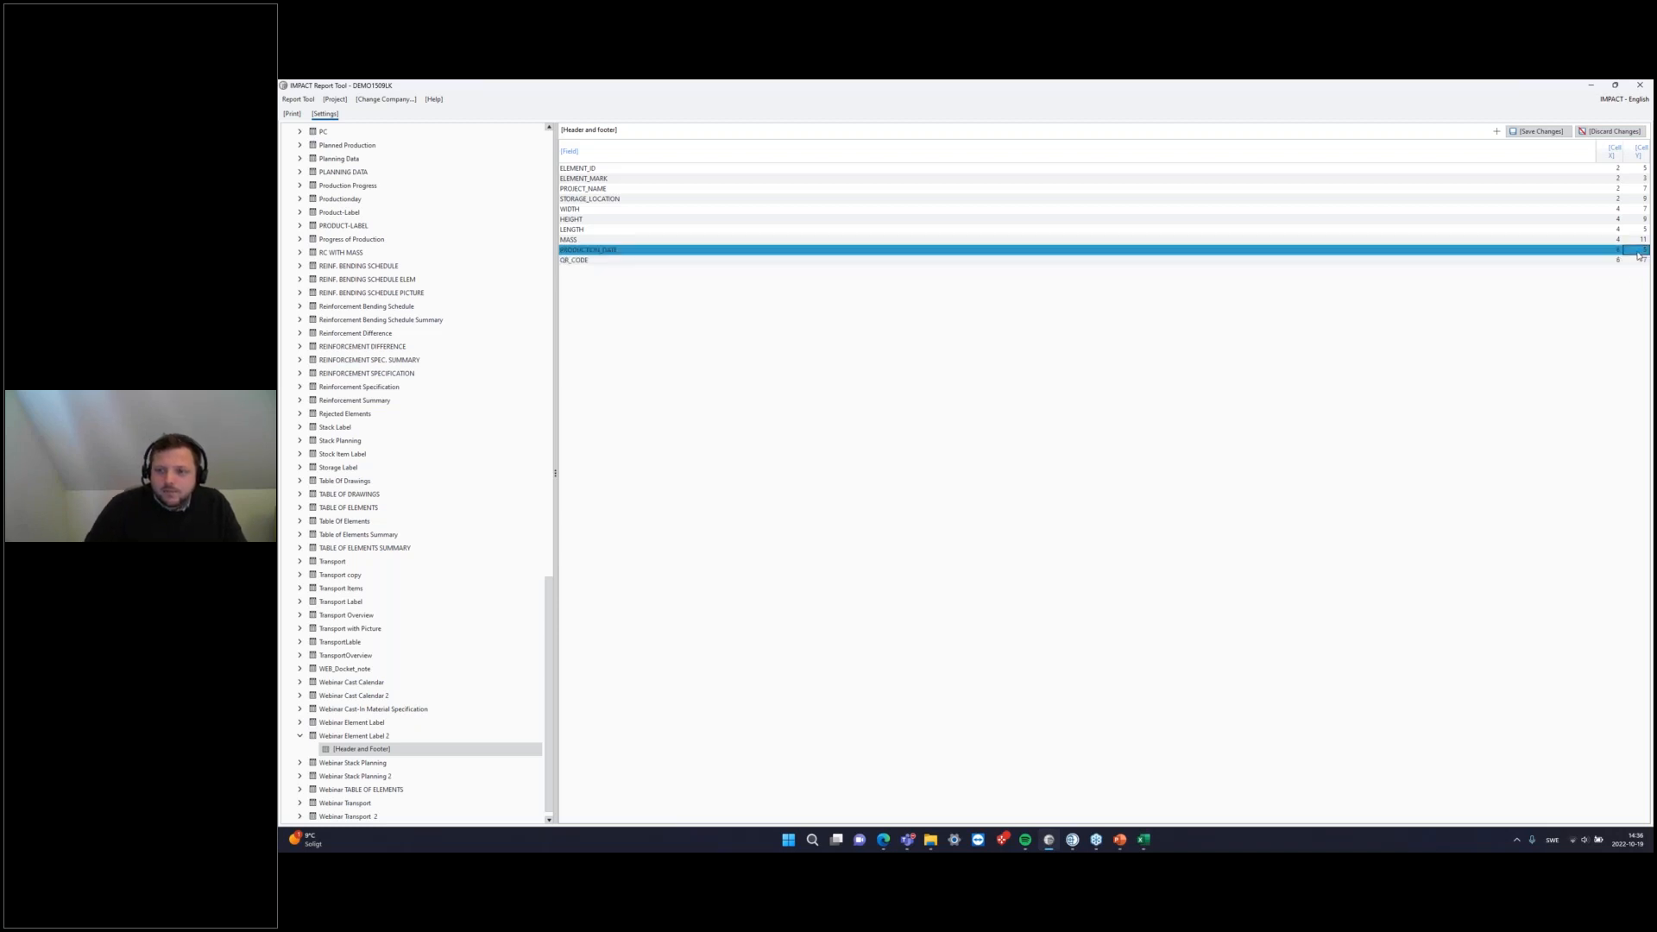
{"action": "left_click", "coordinate": [1558, 132]}
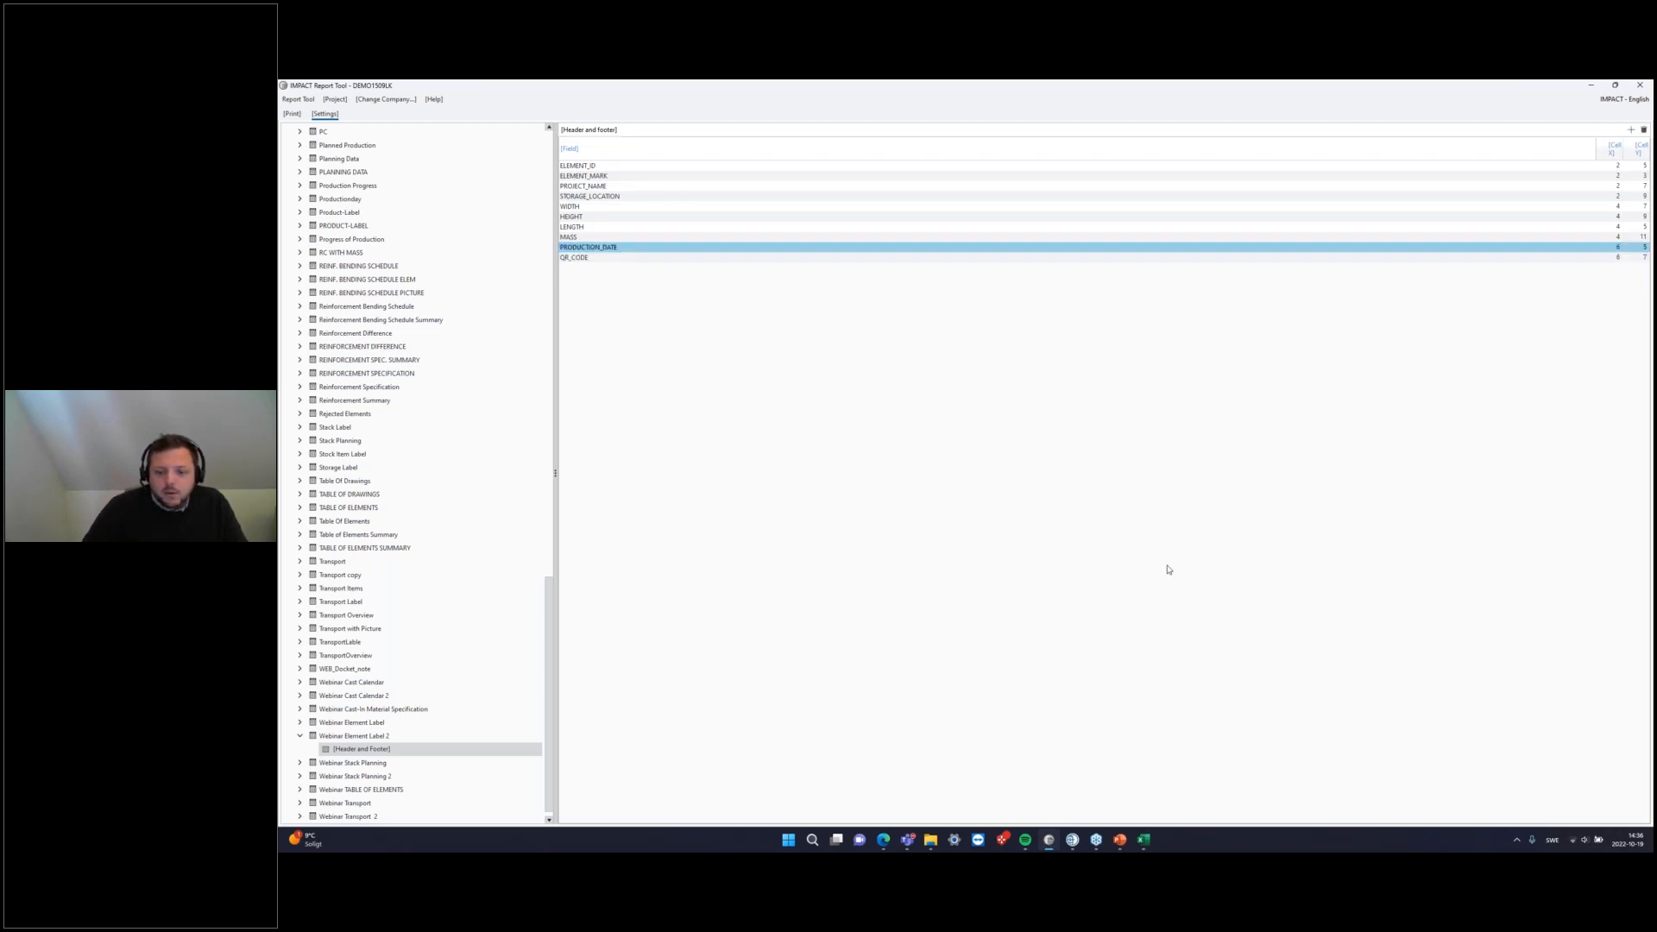
Step: In IMPACT Project Manager, print the element labels for the same T2 cast again, review the QR codes and close the workbook
{"action": "mouse_move", "coordinate": [1143, 839]}
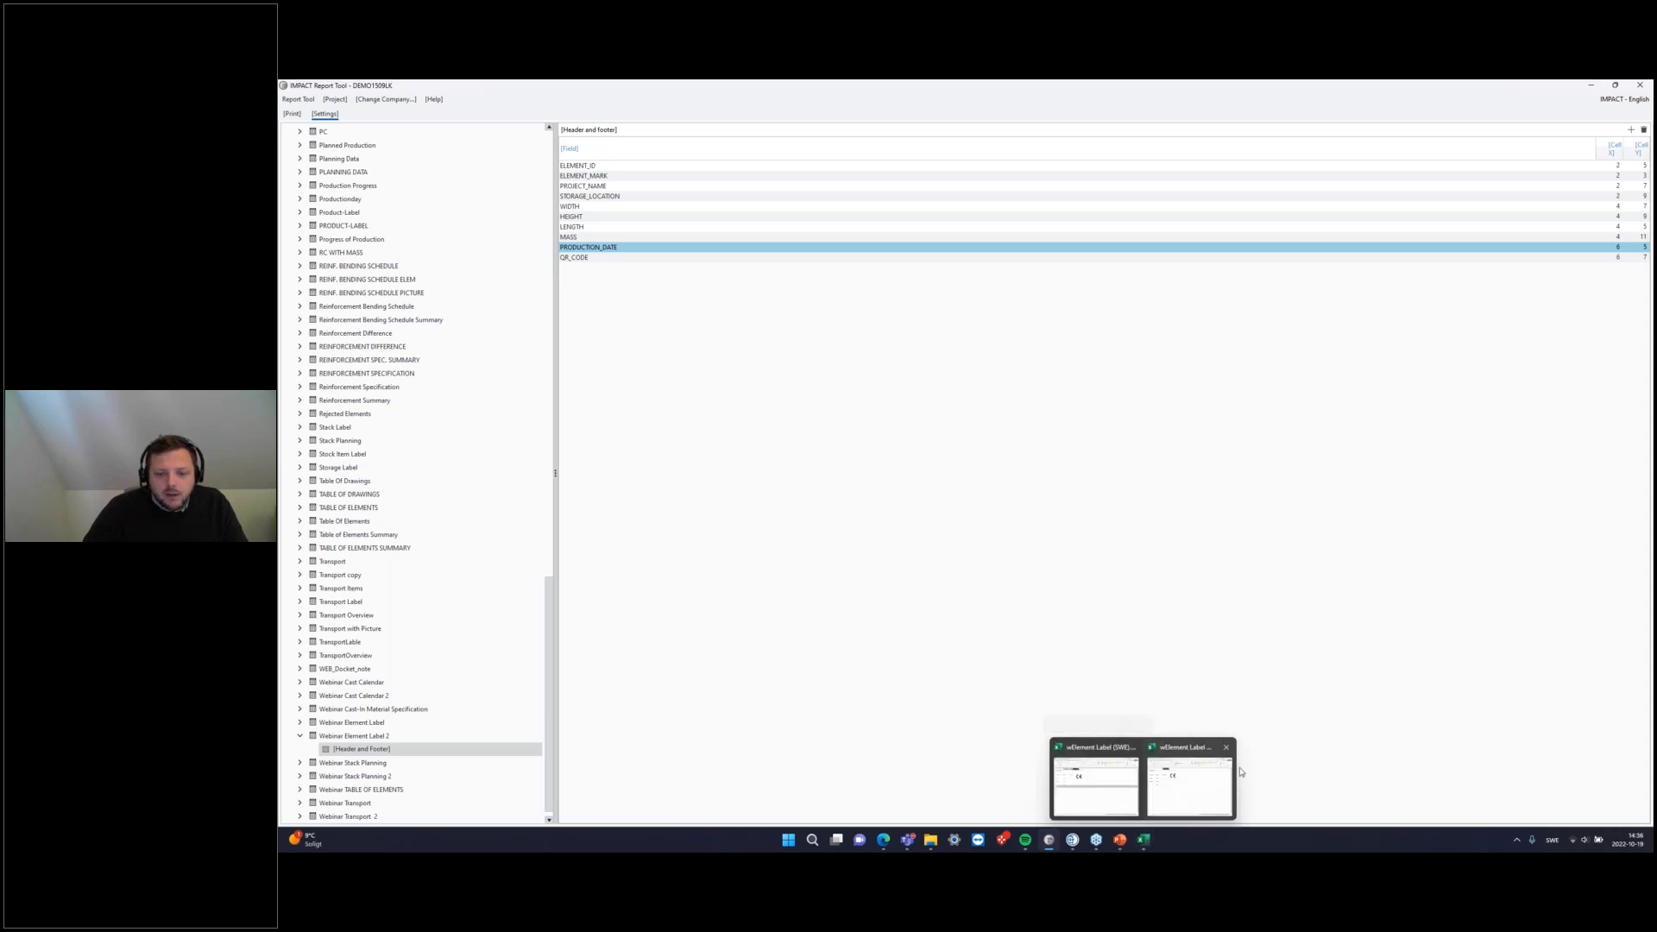
{"action": "left_click", "coordinate": [1051, 843]}
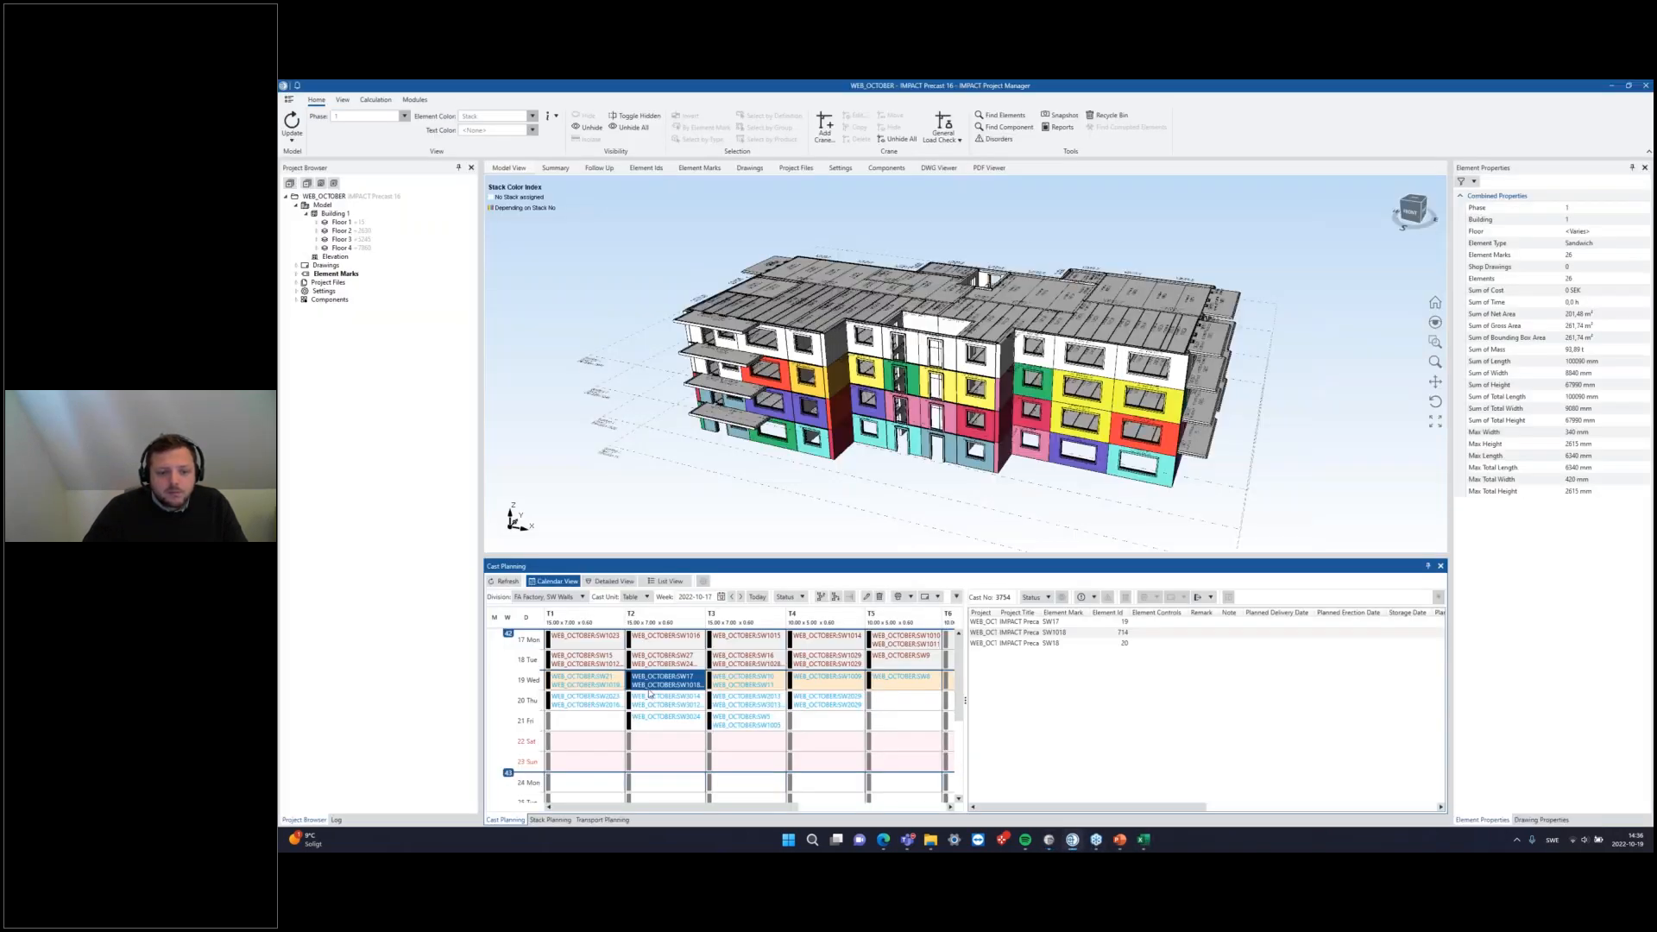
{"action": "right_click", "coordinate": [649, 693]}
{"action": "mouse_move", "coordinate": [725, 609]}
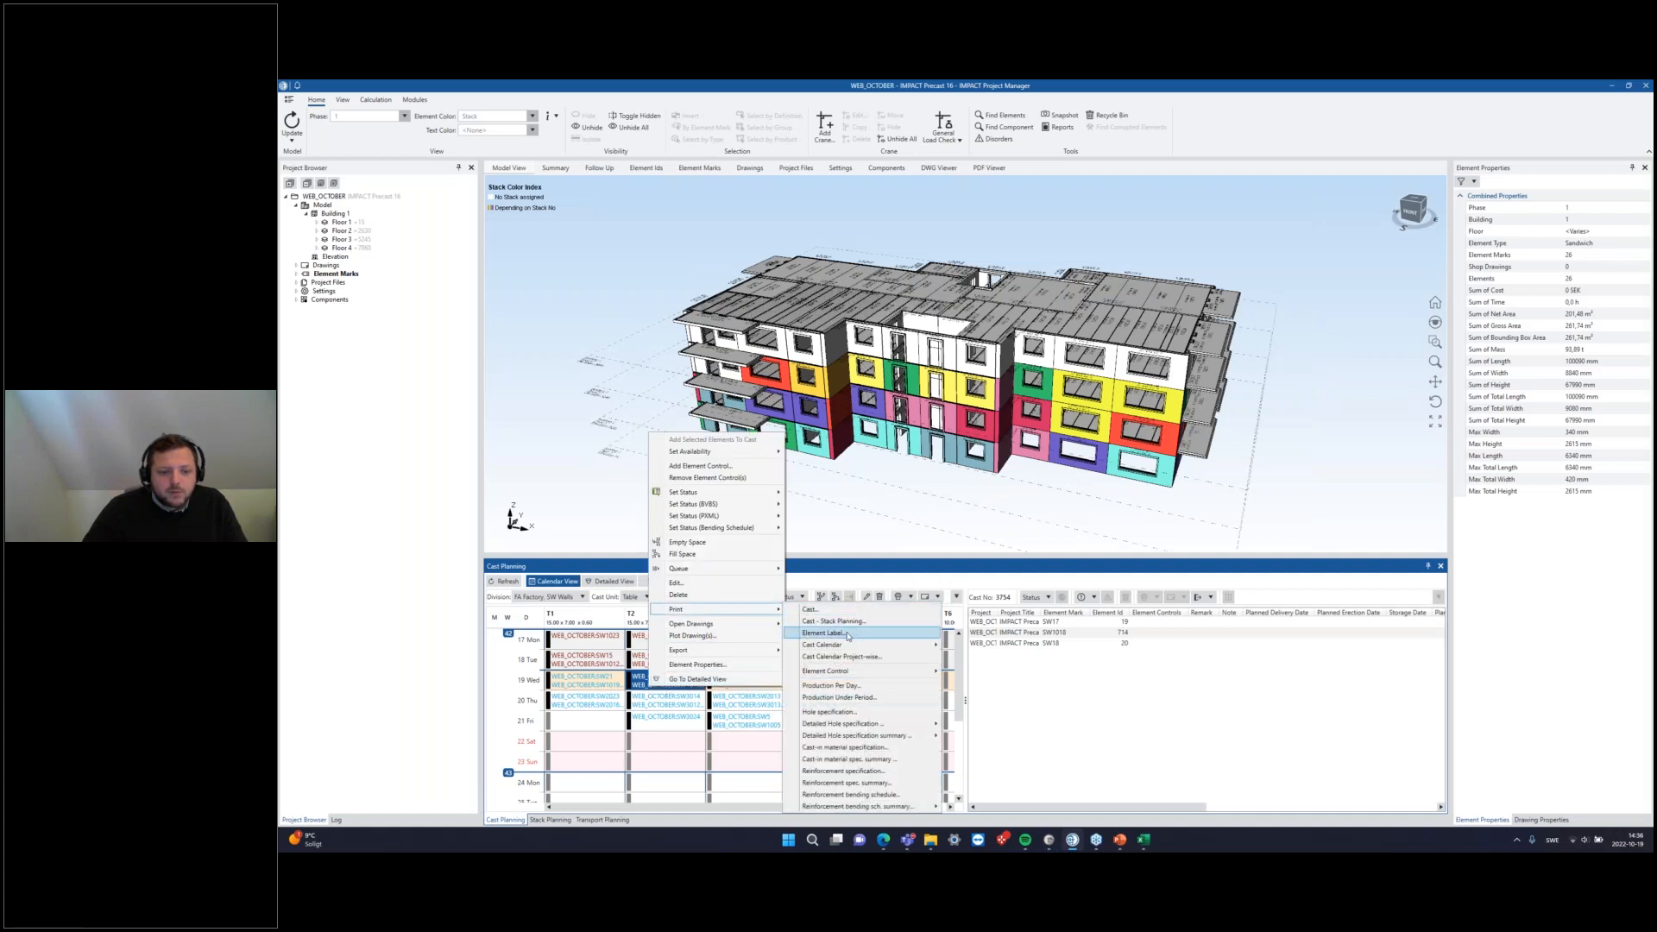
{"action": "left_click", "coordinate": [982, 484]}
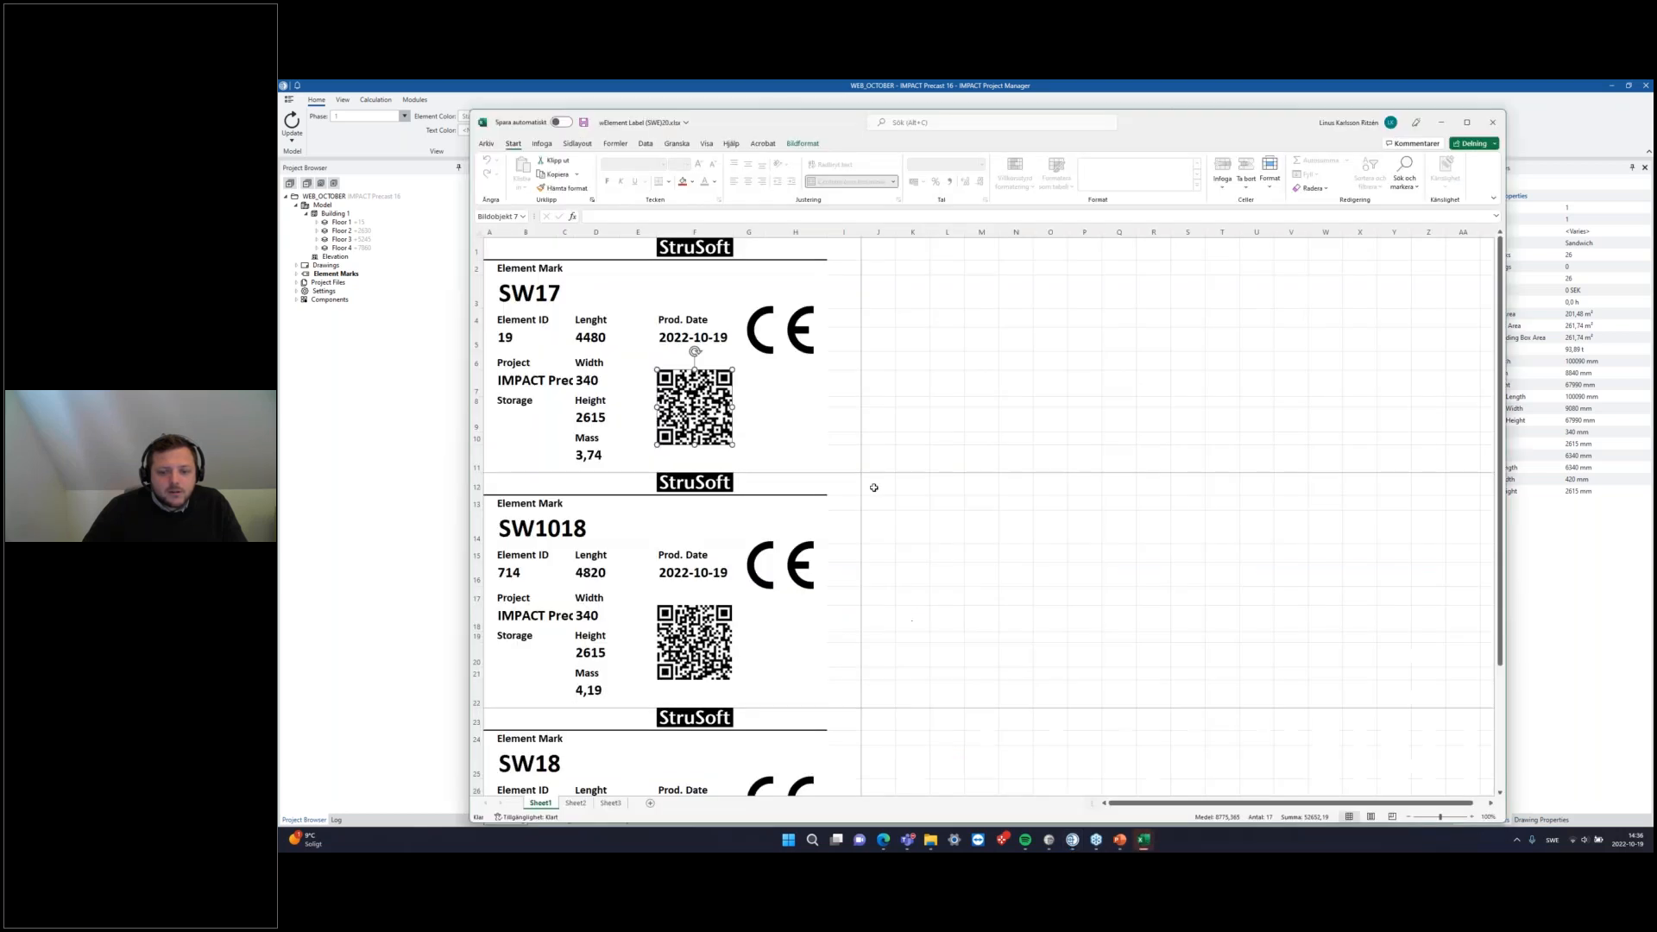
{"action": "left_click", "coordinate": [874, 487]}
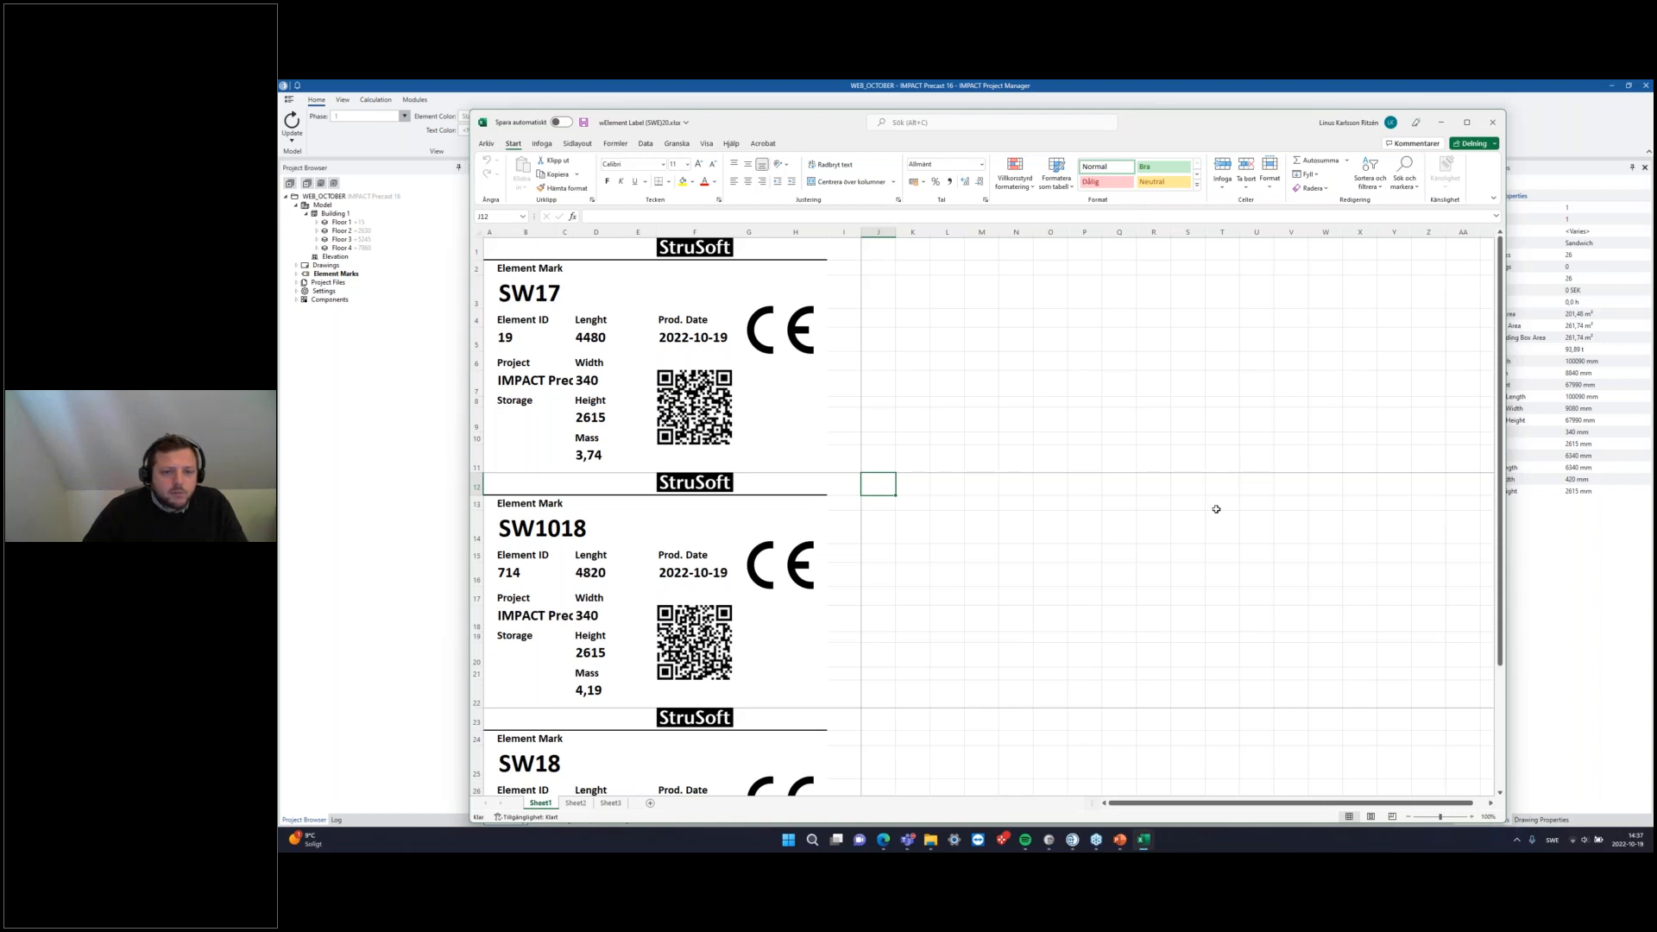
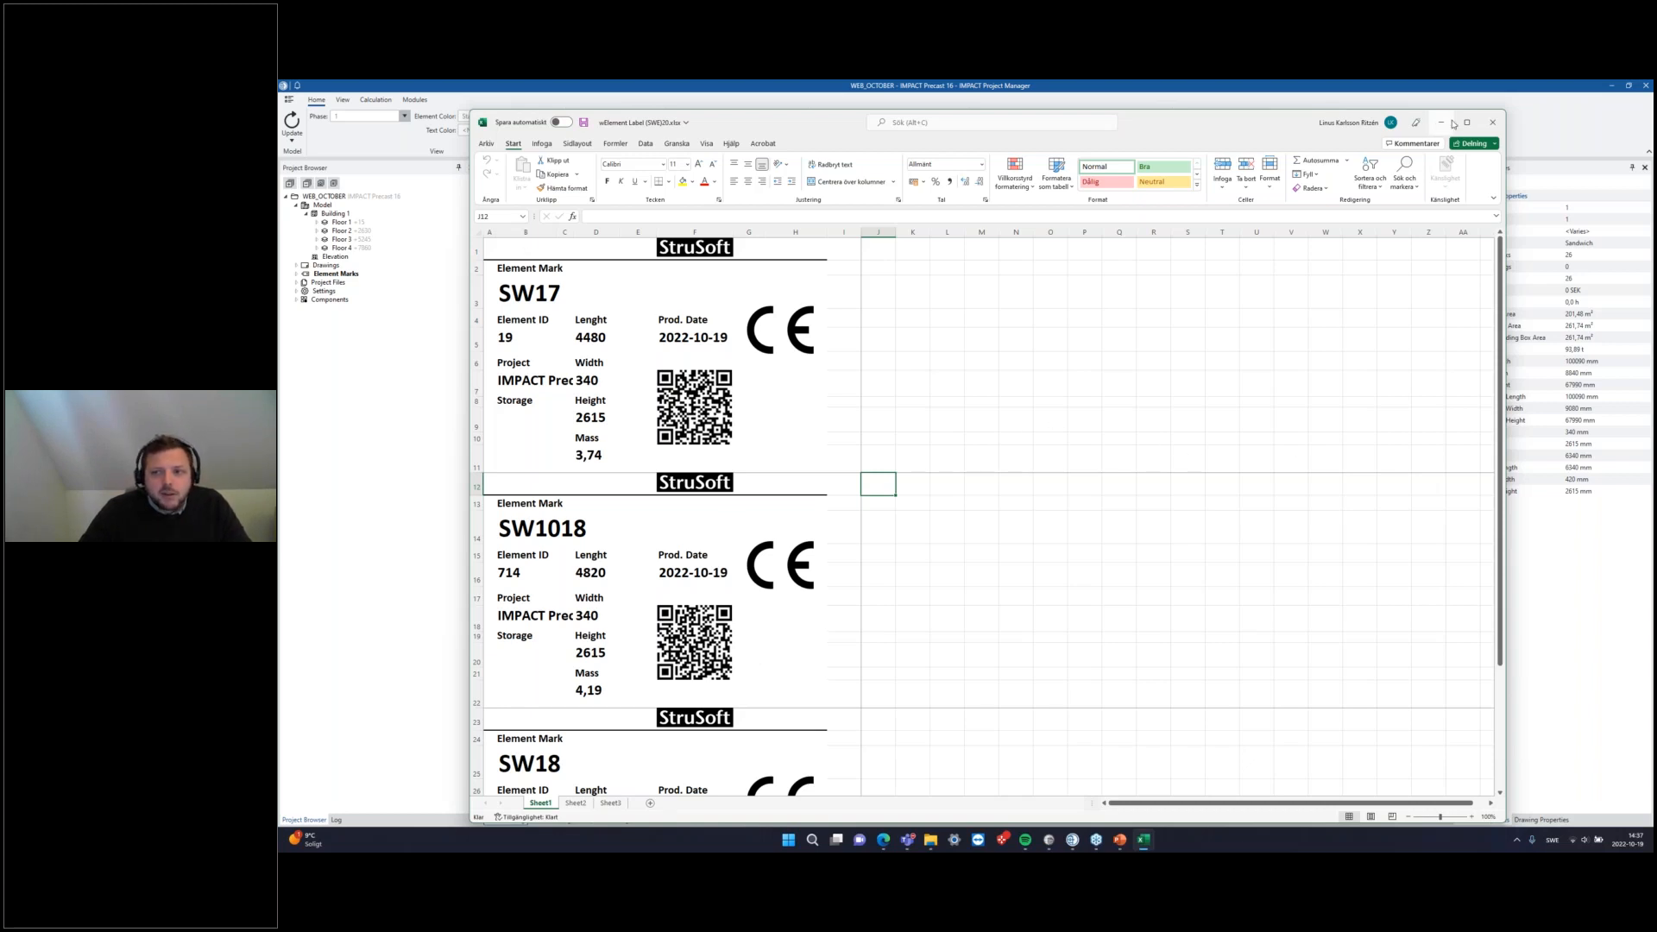
{"action": "left_click", "coordinate": [1477, 121]}
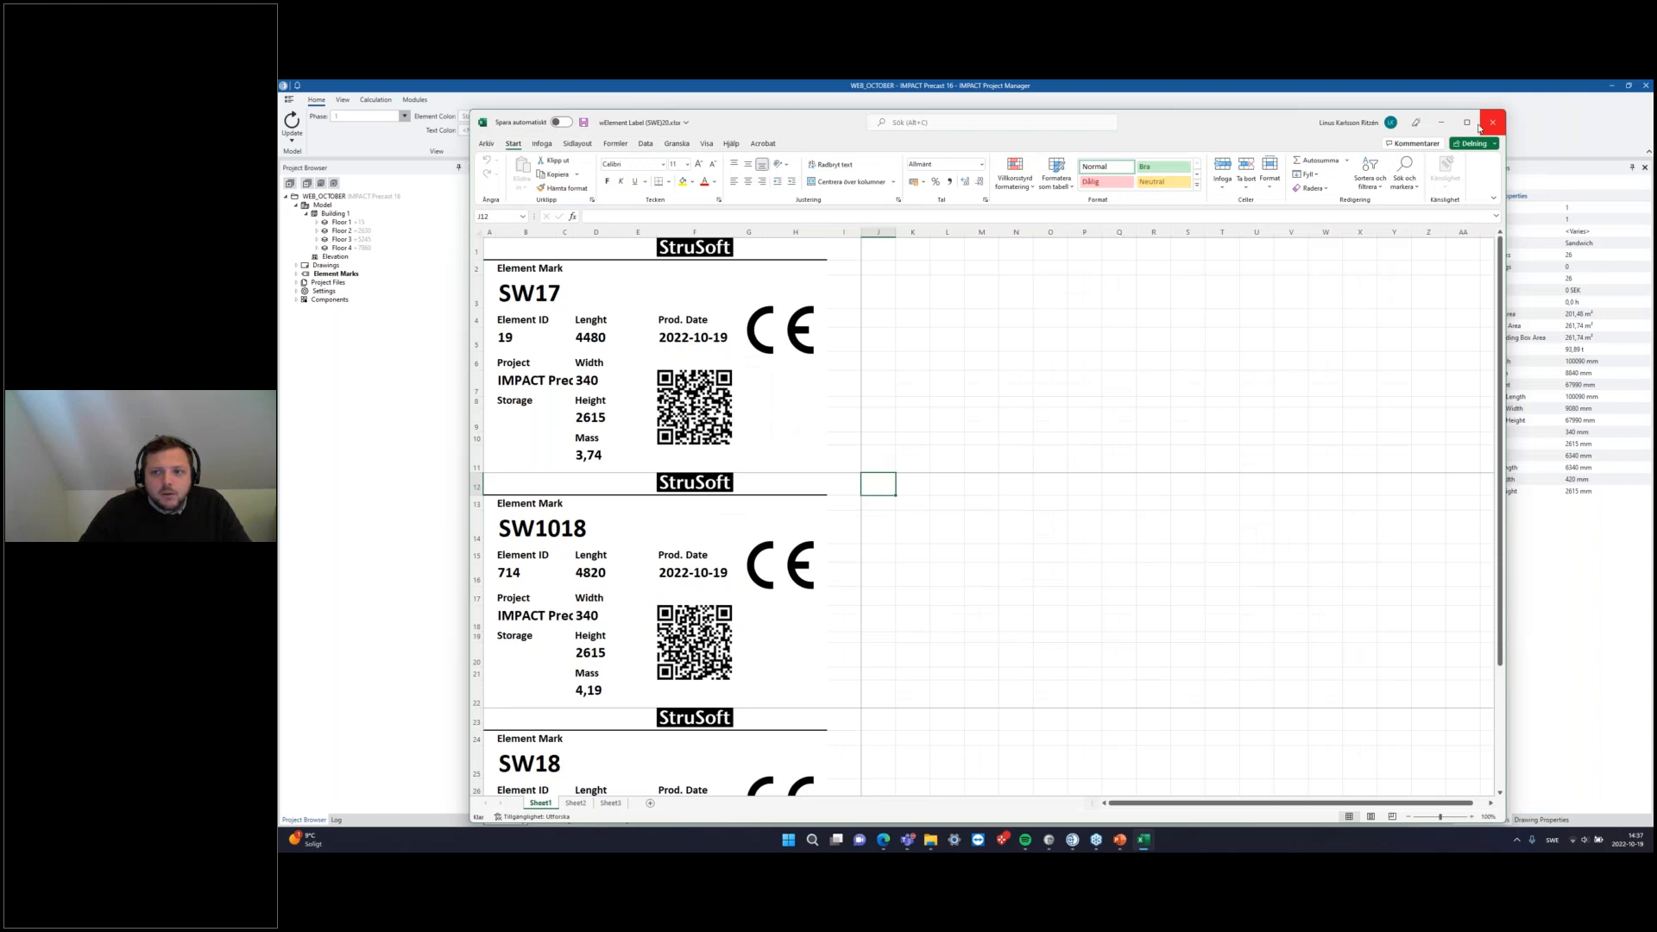
{"action": "left_click", "coordinate": [1639, 91]}
{"action": "left_click", "coordinate": [967, 472]}
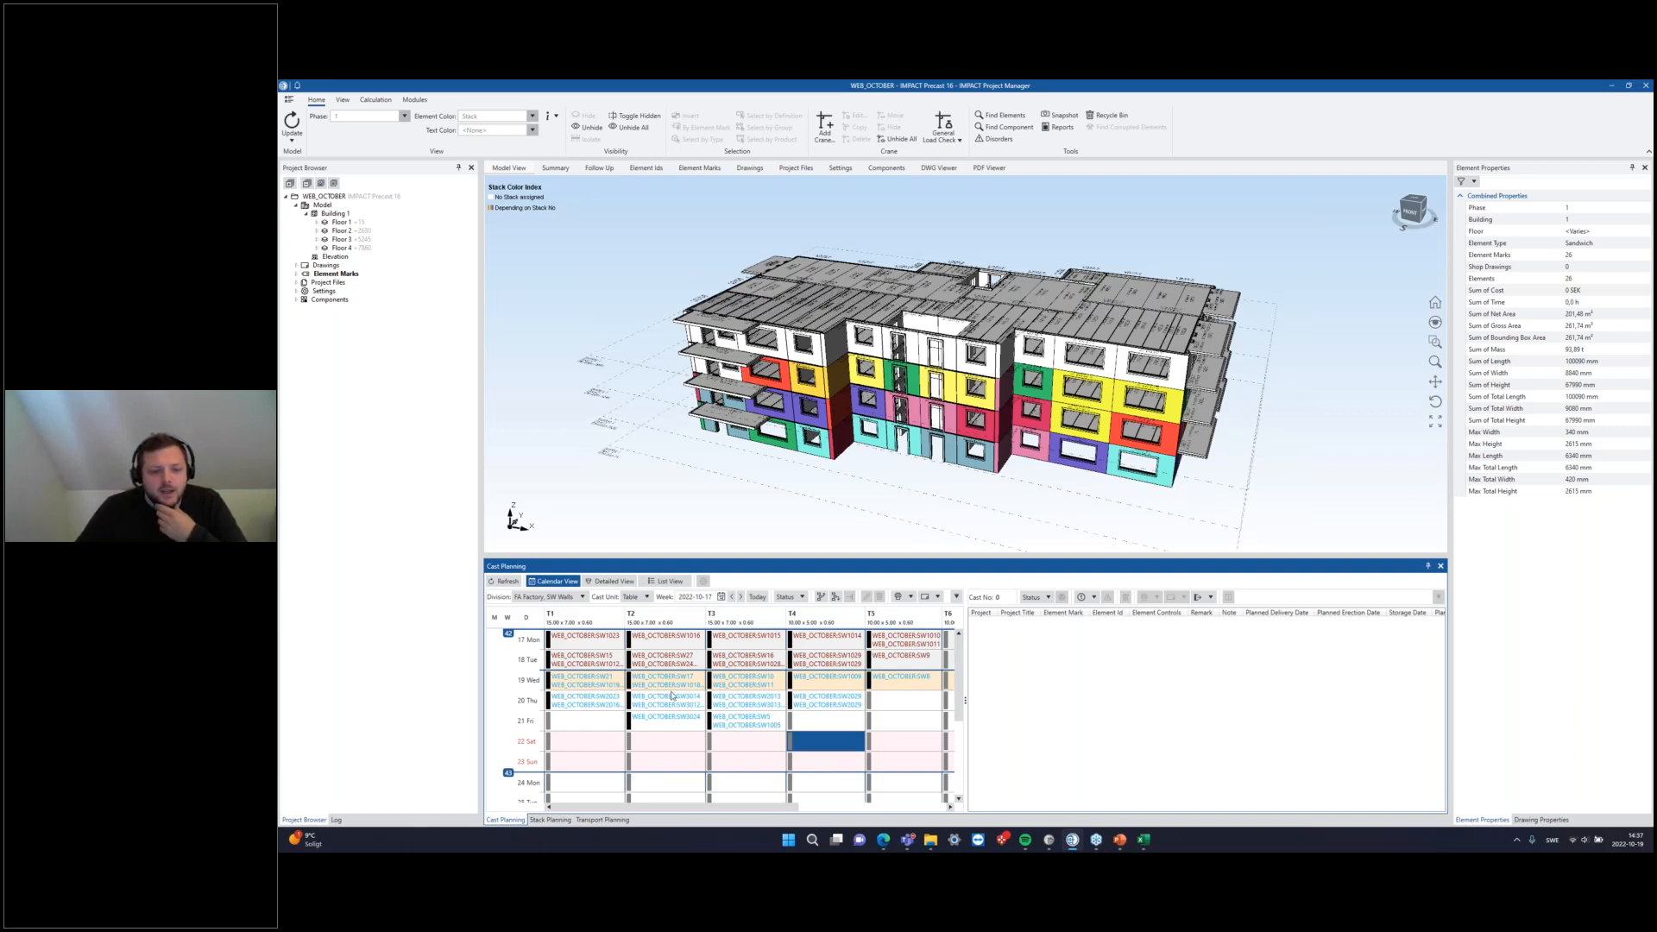
{"action": "left_click_drag", "start_coordinate": [580, 682], "coordinate": [892, 690]}
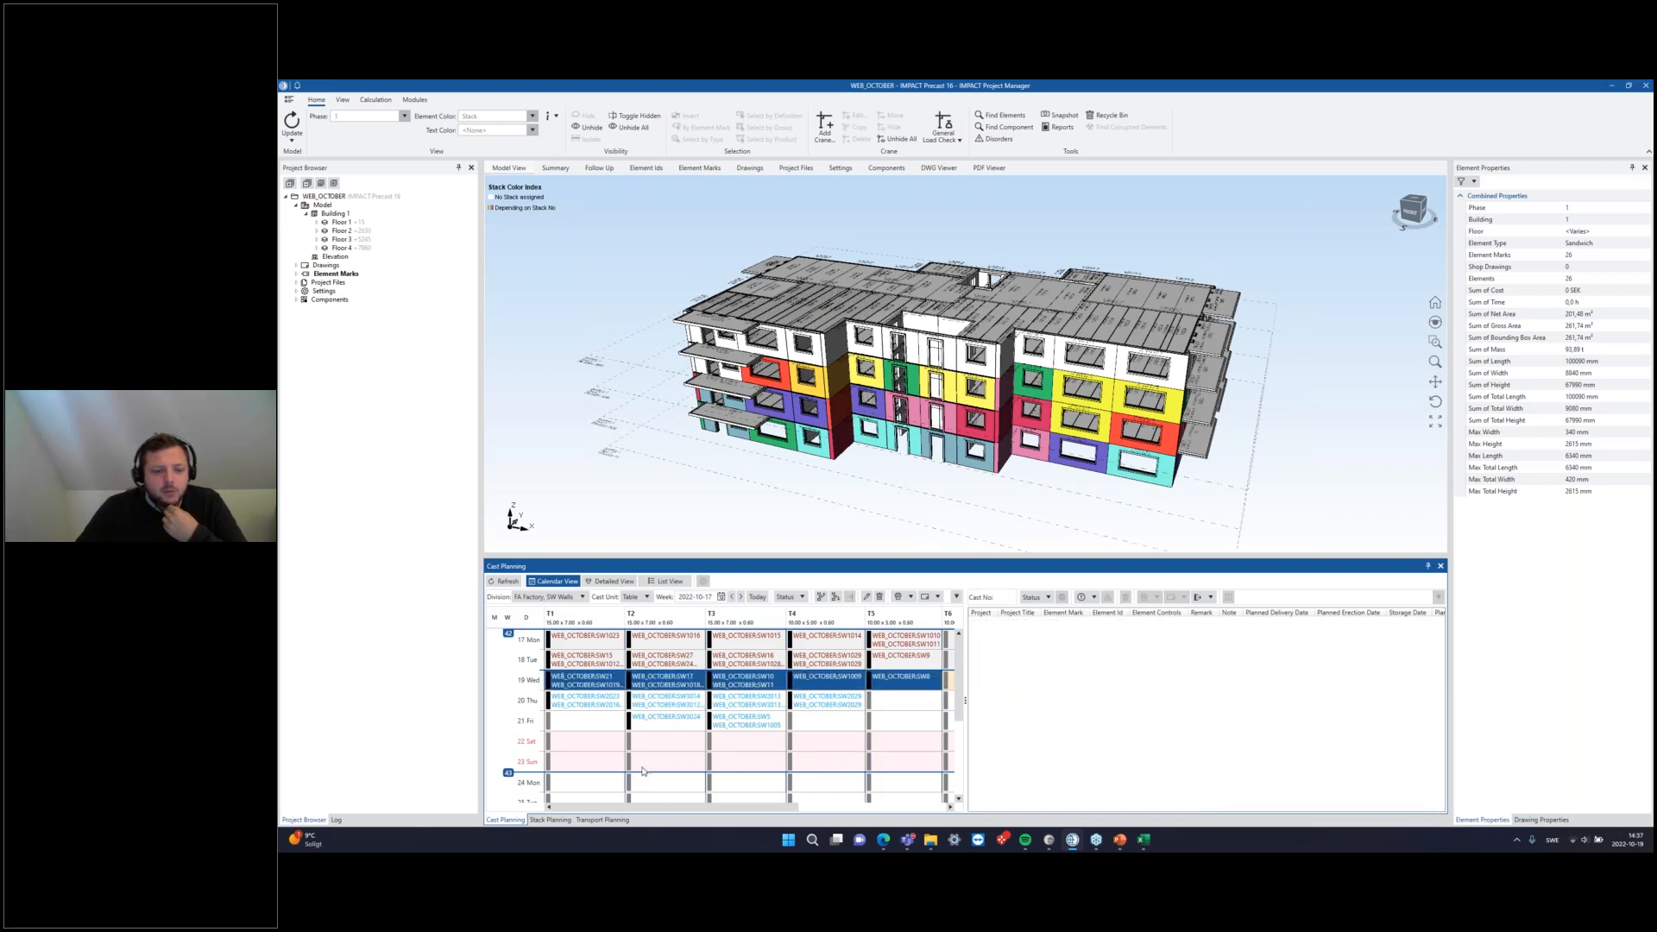
{"action": "left_click", "coordinate": [711, 766]}
{"action": "left_click", "coordinate": [590, 683]}
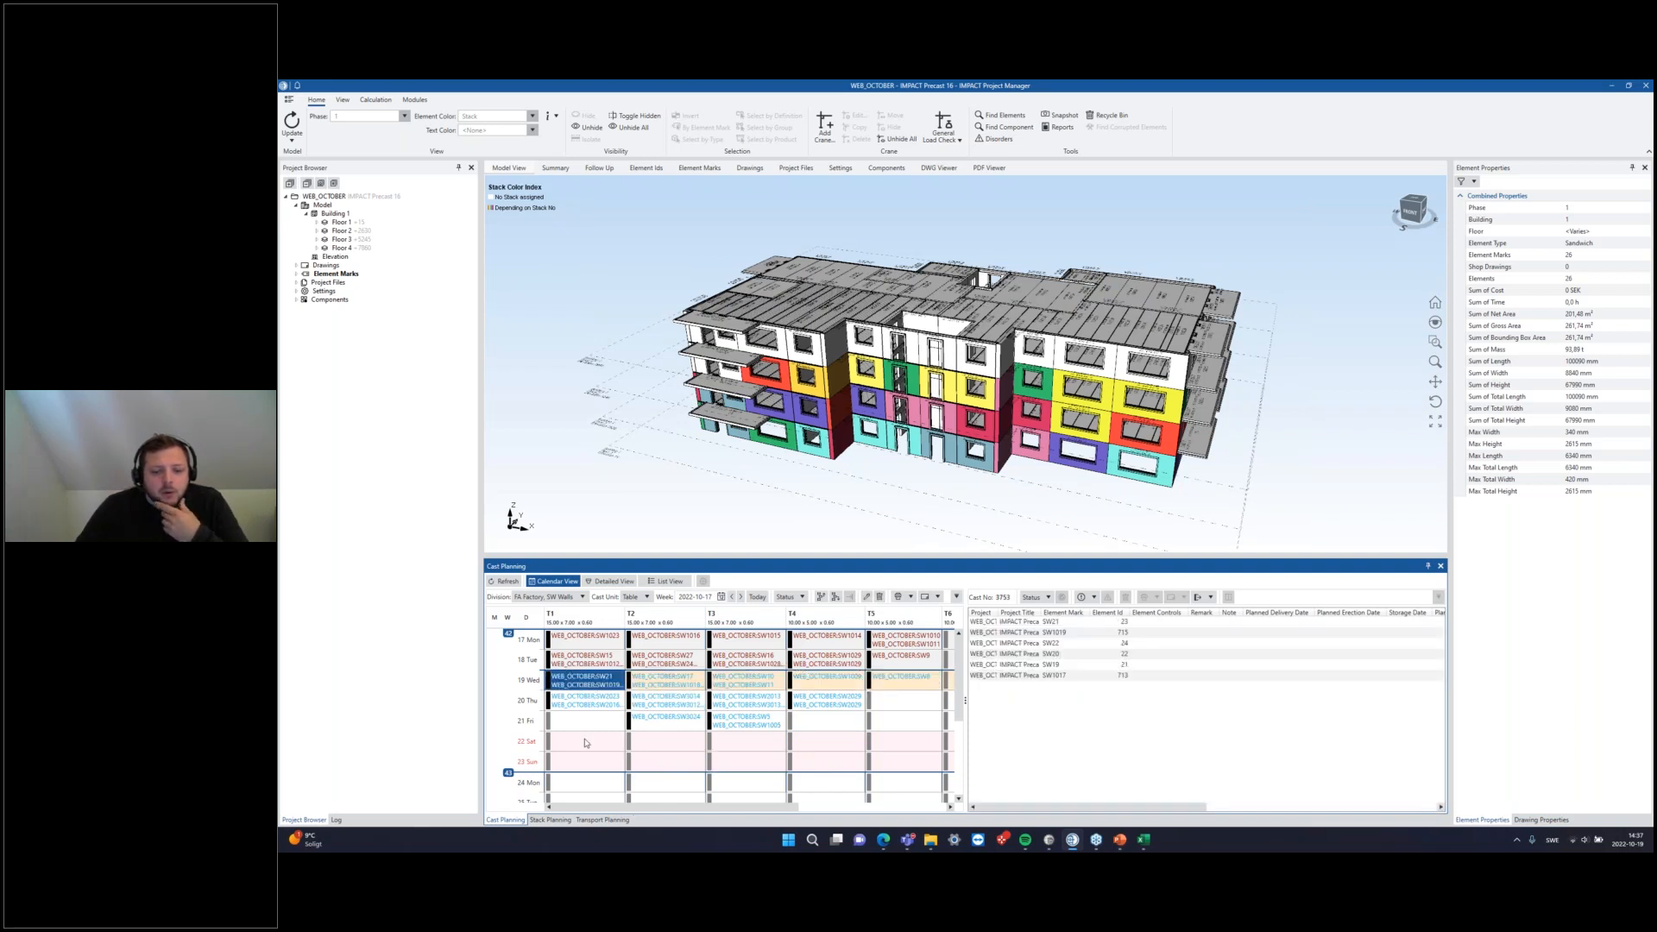
{"action": "right_click", "coordinate": [588, 683]}
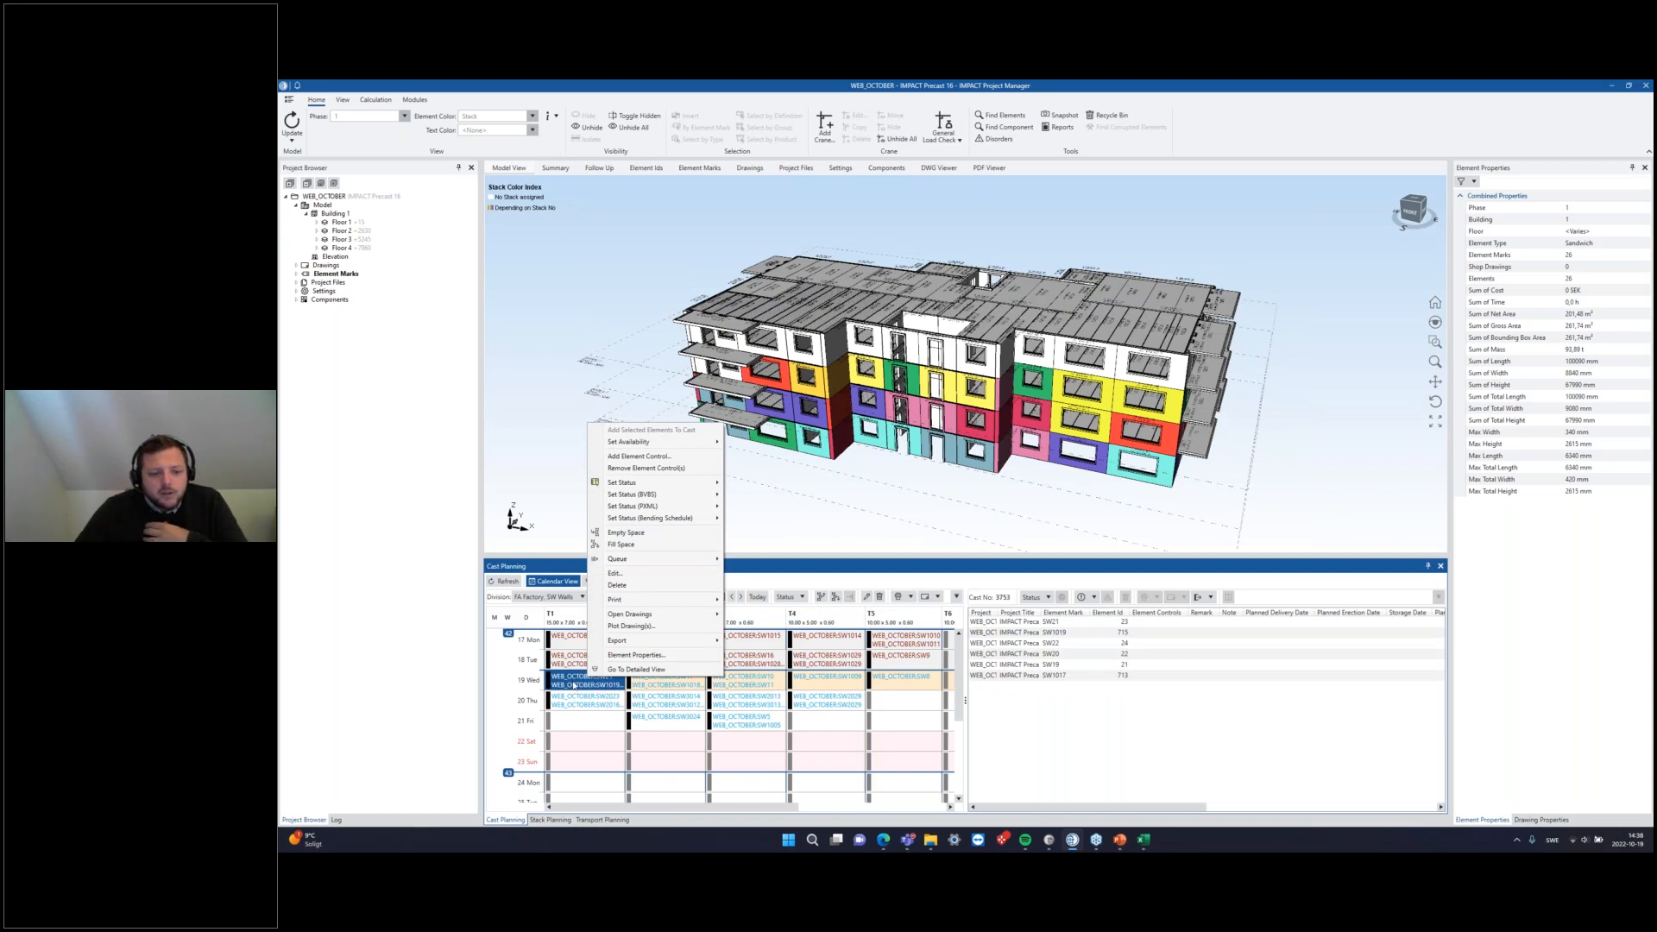
{"action": "left_click", "coordinate": [583, 790]}
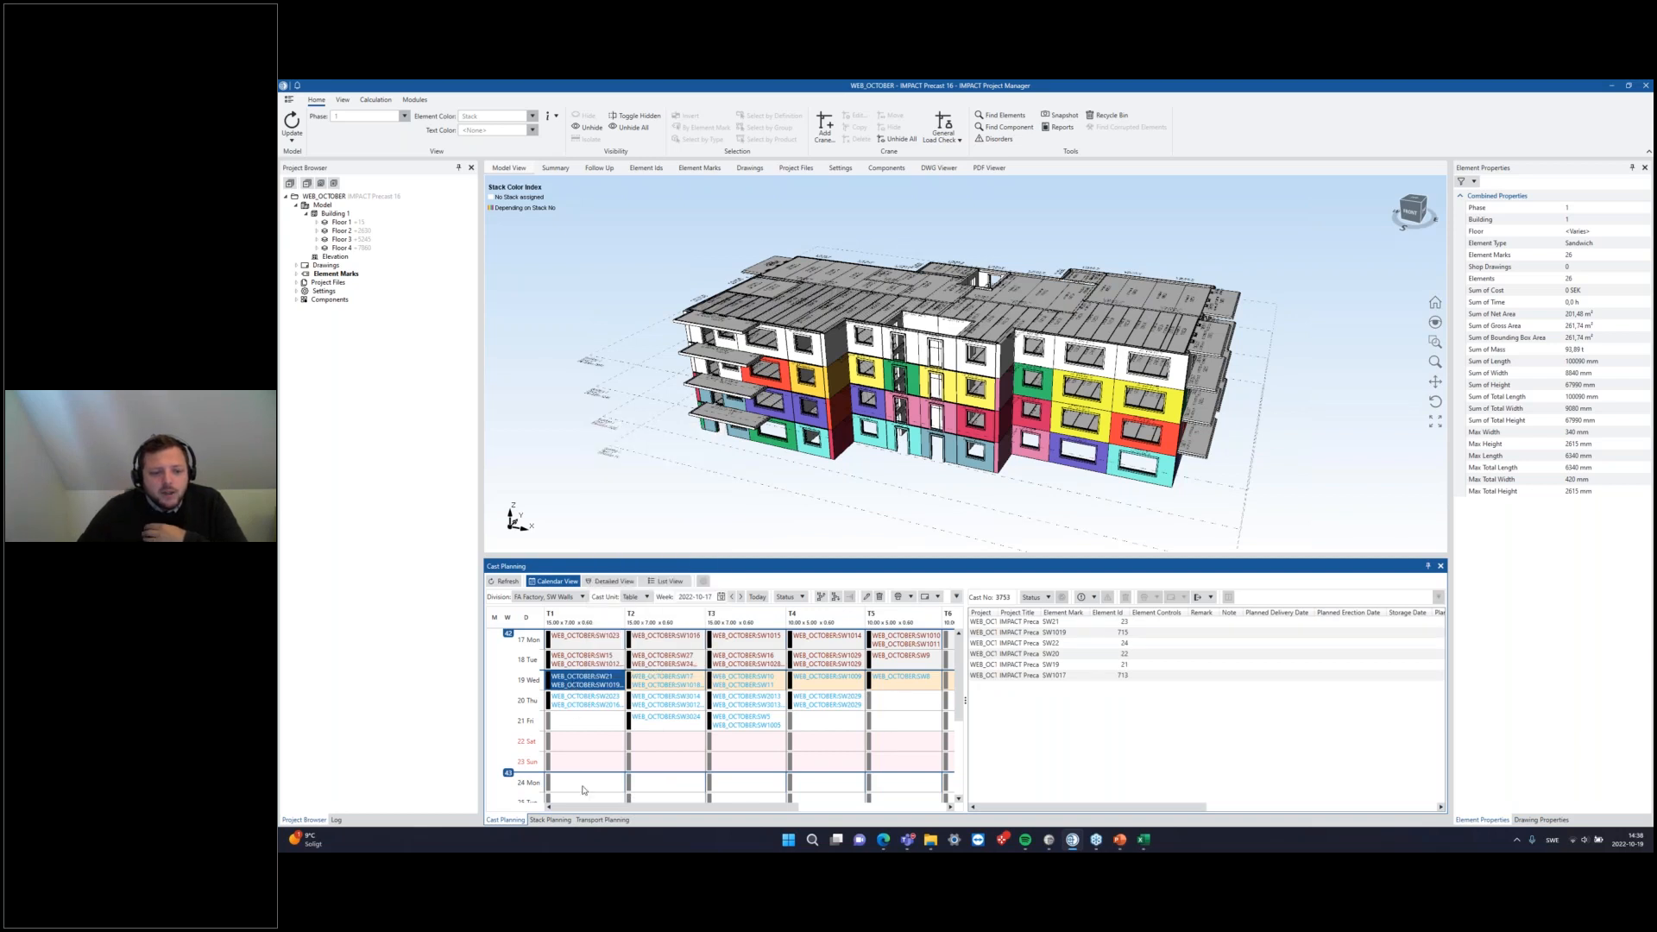
{"action": "left_click", "coordinate": [564, 705]}
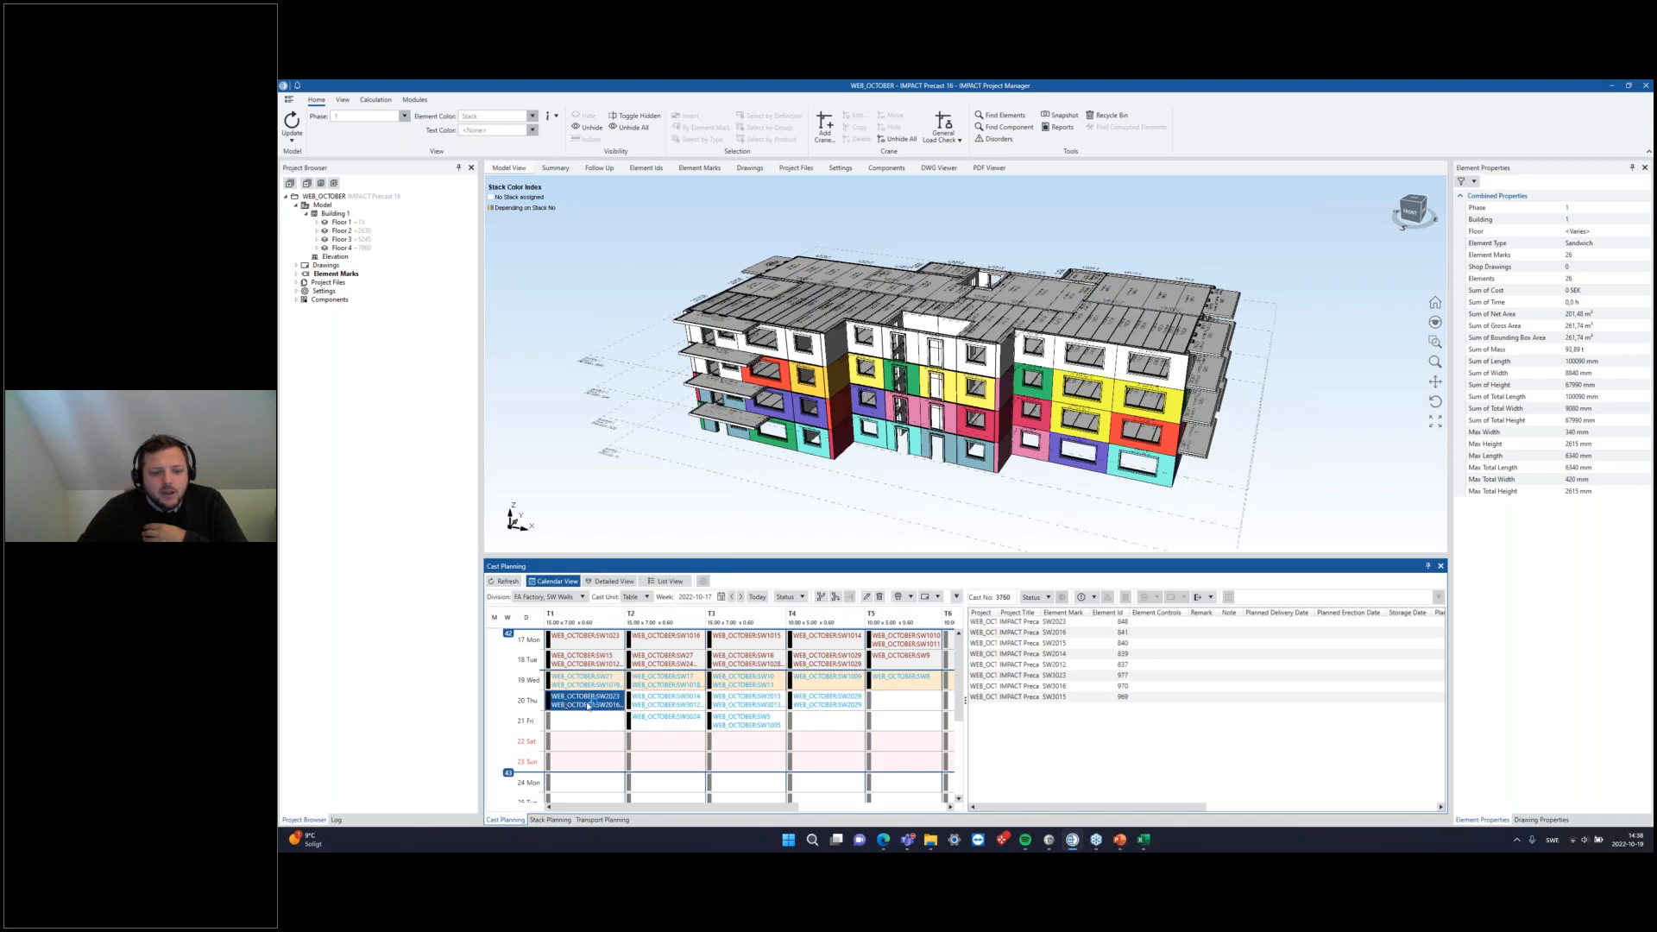
{"action": "right_click", "coordinate": [567, 705]}
{"action": "left_click", "coordinate": [567, 759]}
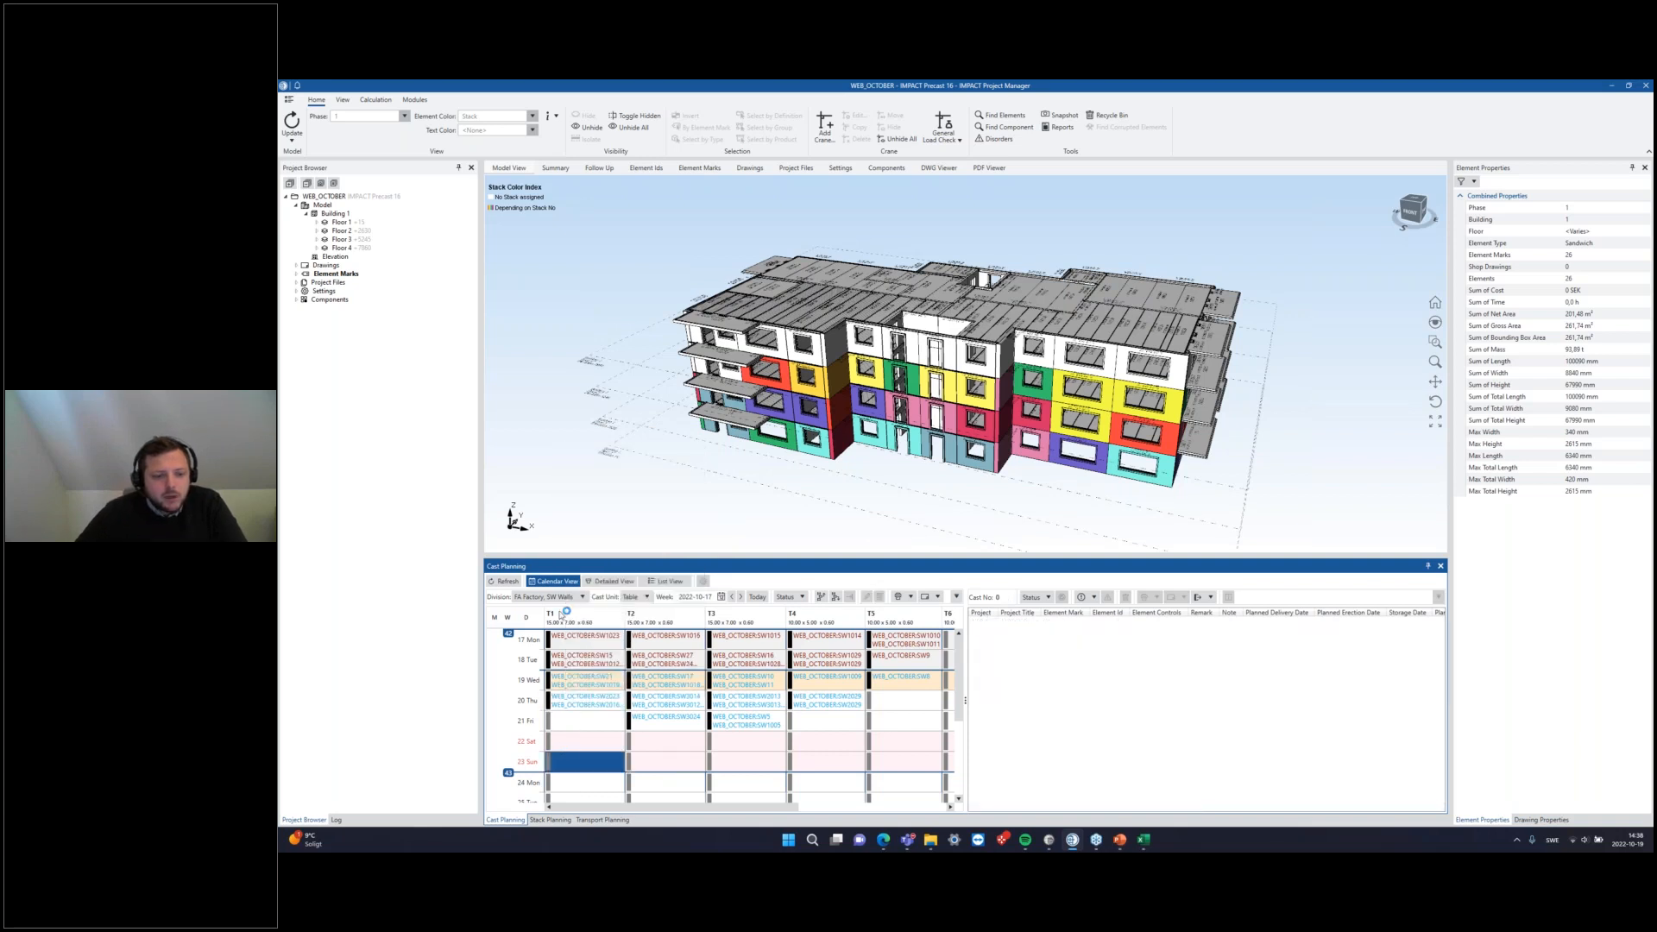
Step: Print the cast calendar from the T1 cast on Thursday 20 using the Webinar Cast Calendar report
{"action": "right_click", "coordinate": [579, 697]}
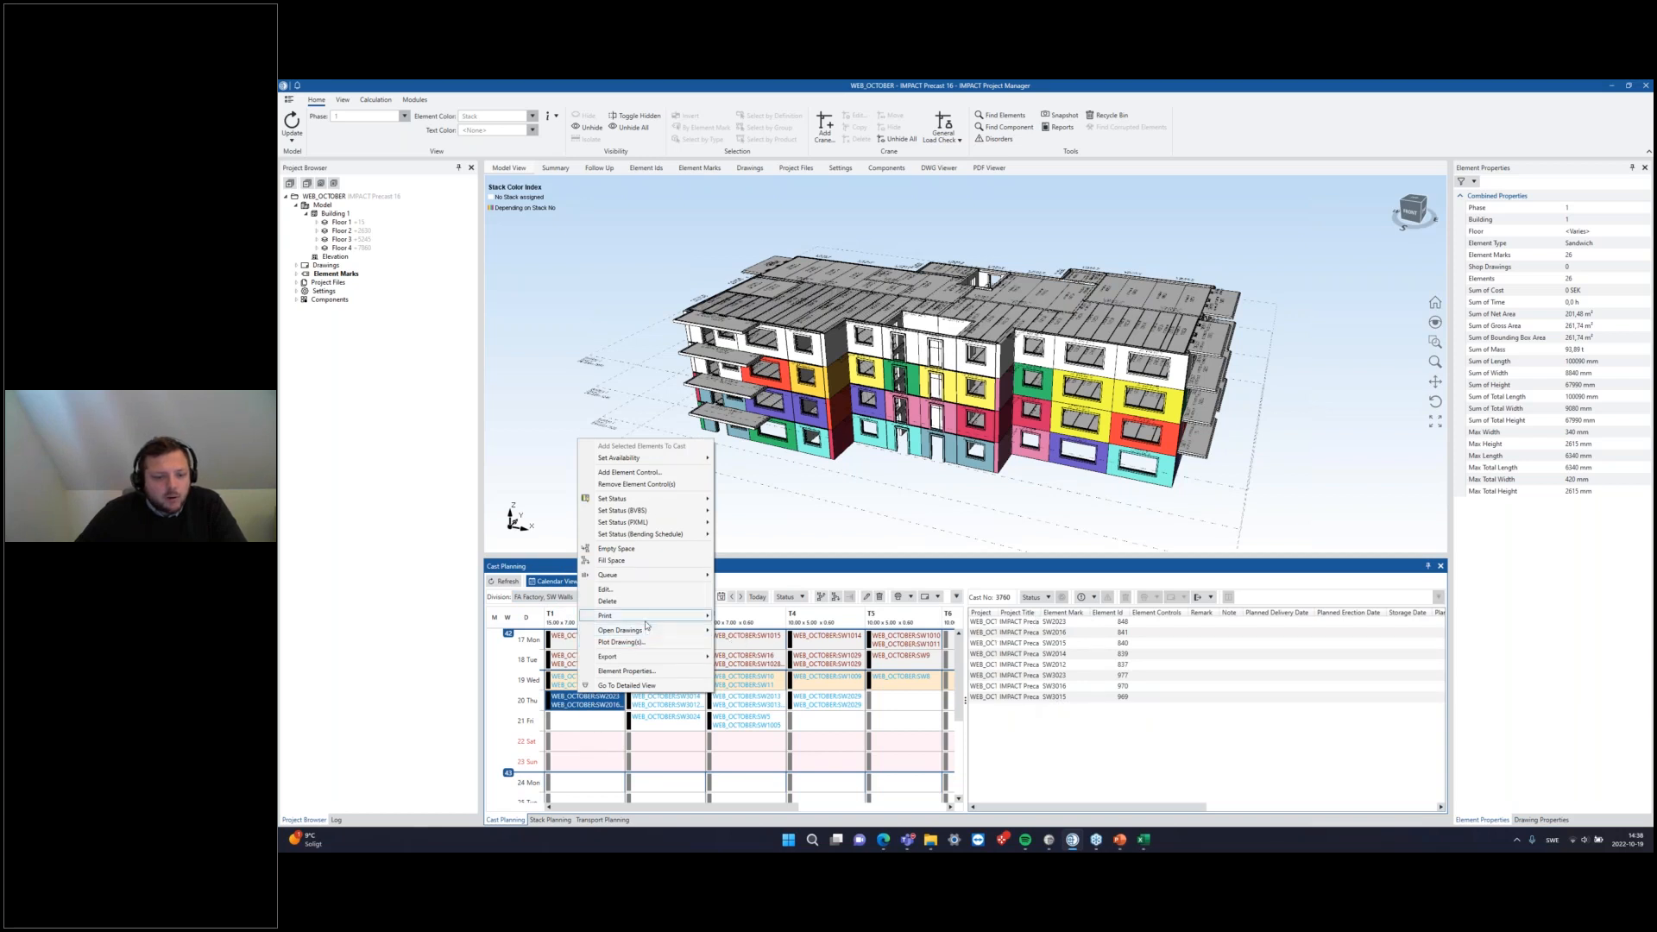
{"action": "mouse_move", "coordinate": [656, 616]}
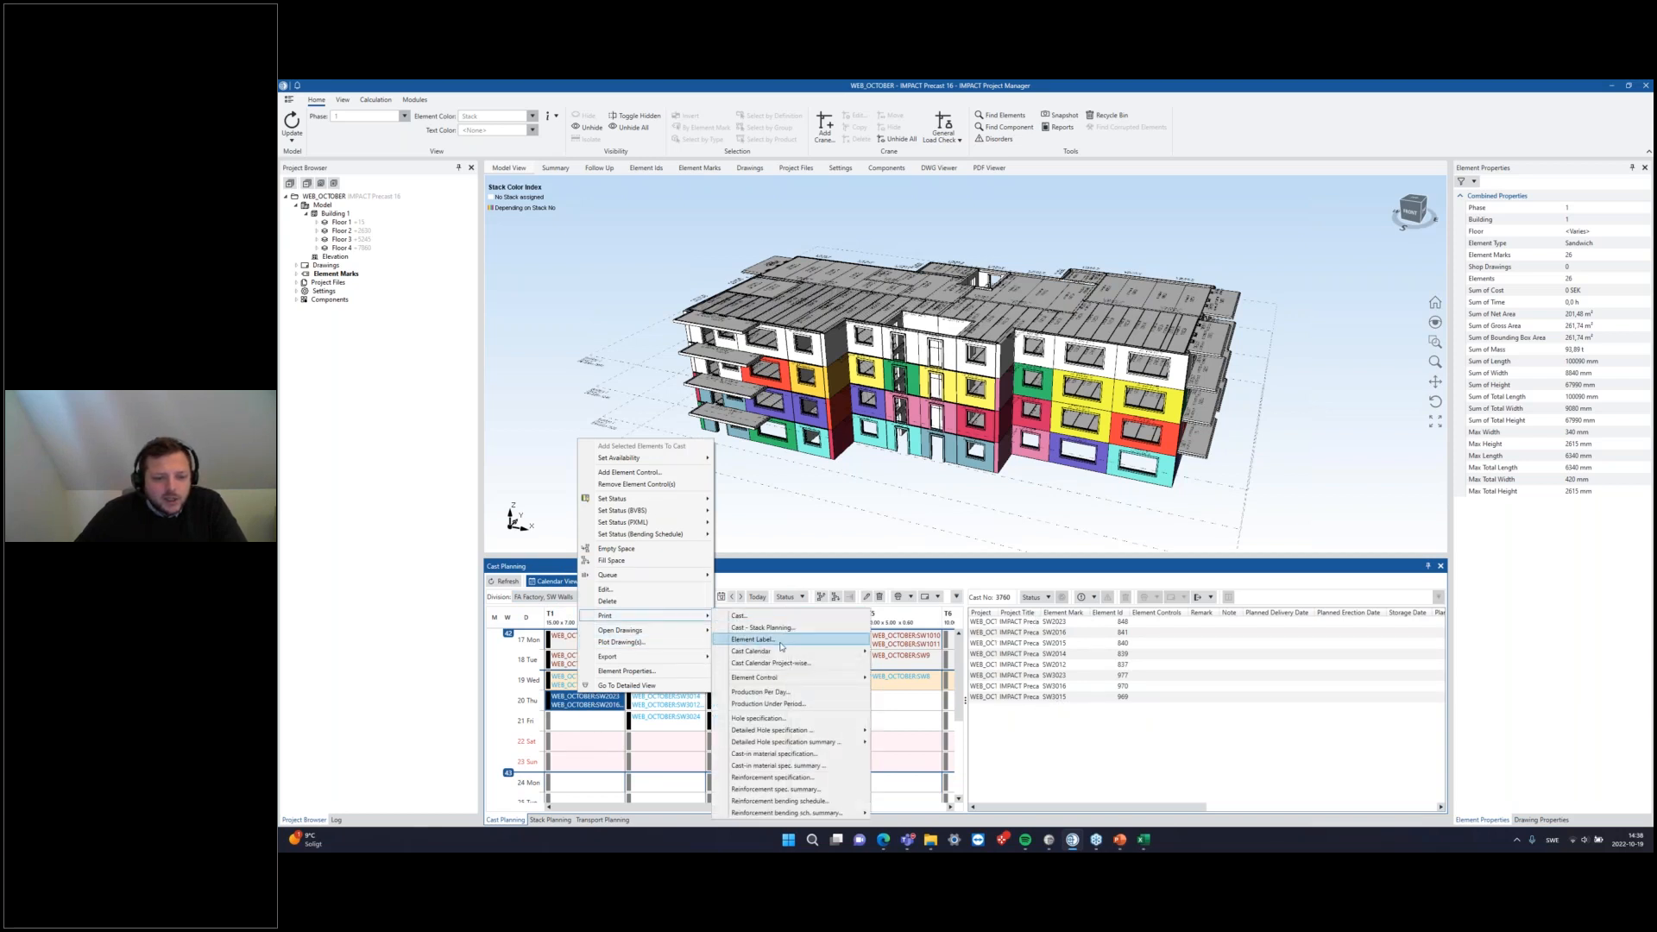
{"action": "mouse_move", "coordinate": [813, 653]}
{"action": "left_click", "coordinate": [906, 655]}
{"action": "left_click", "coordinate": [964, 437]}
{"action": "left_click", "coordinate": [972, 499]}
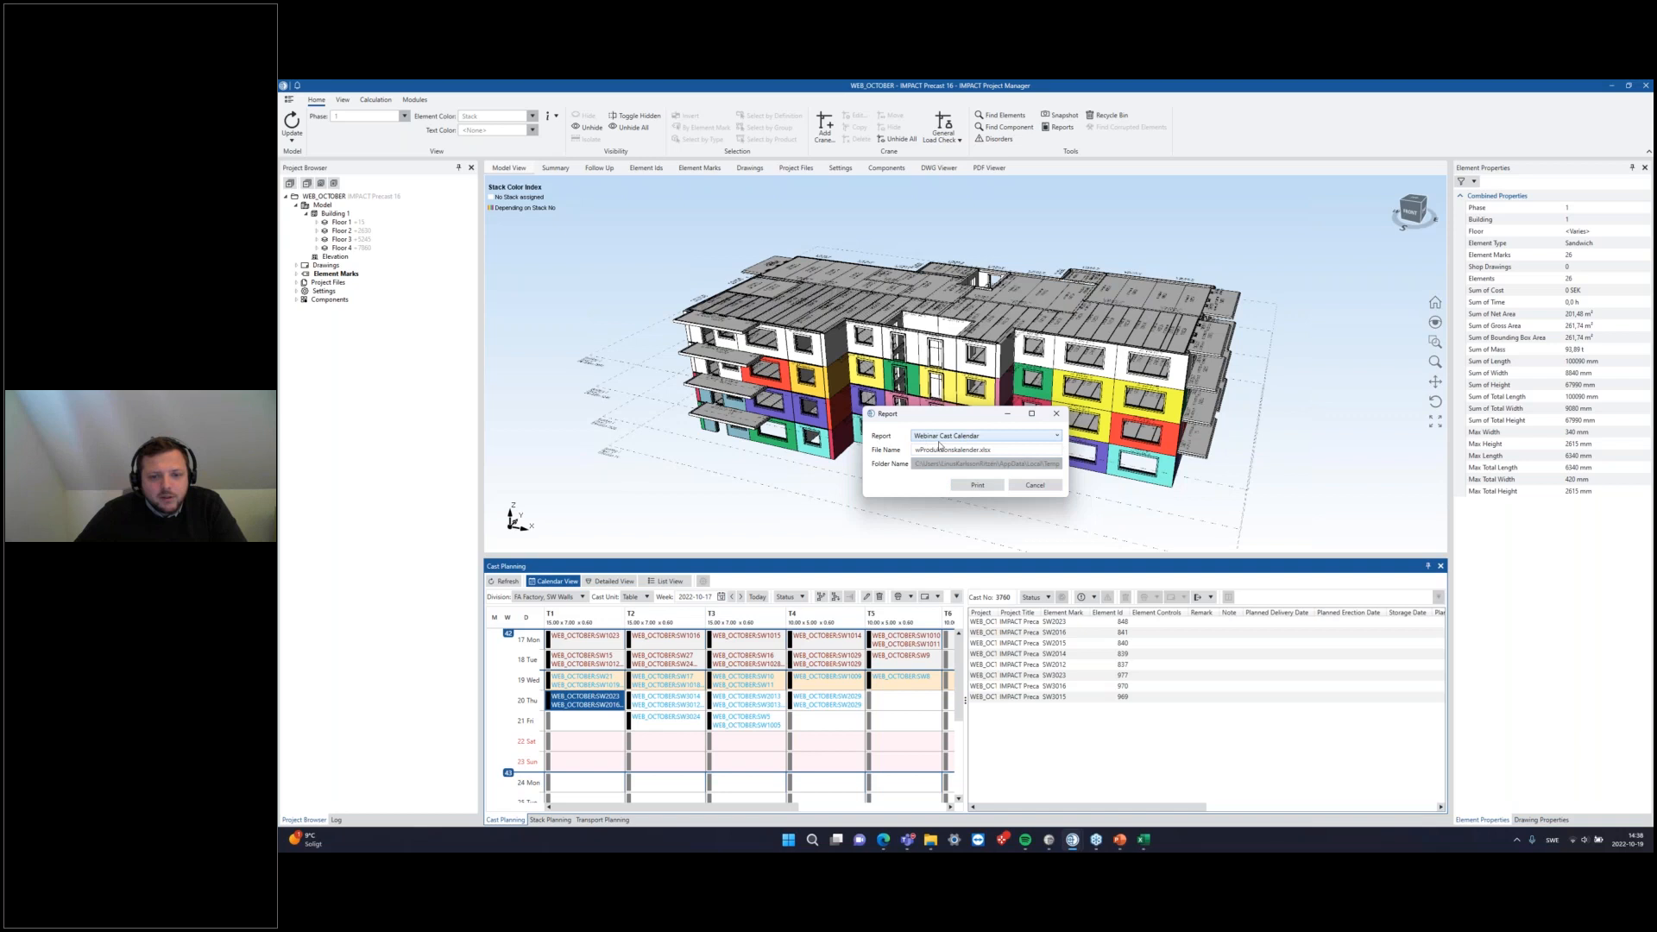
{"action": "left_click", "coordinate": [977, 485]}
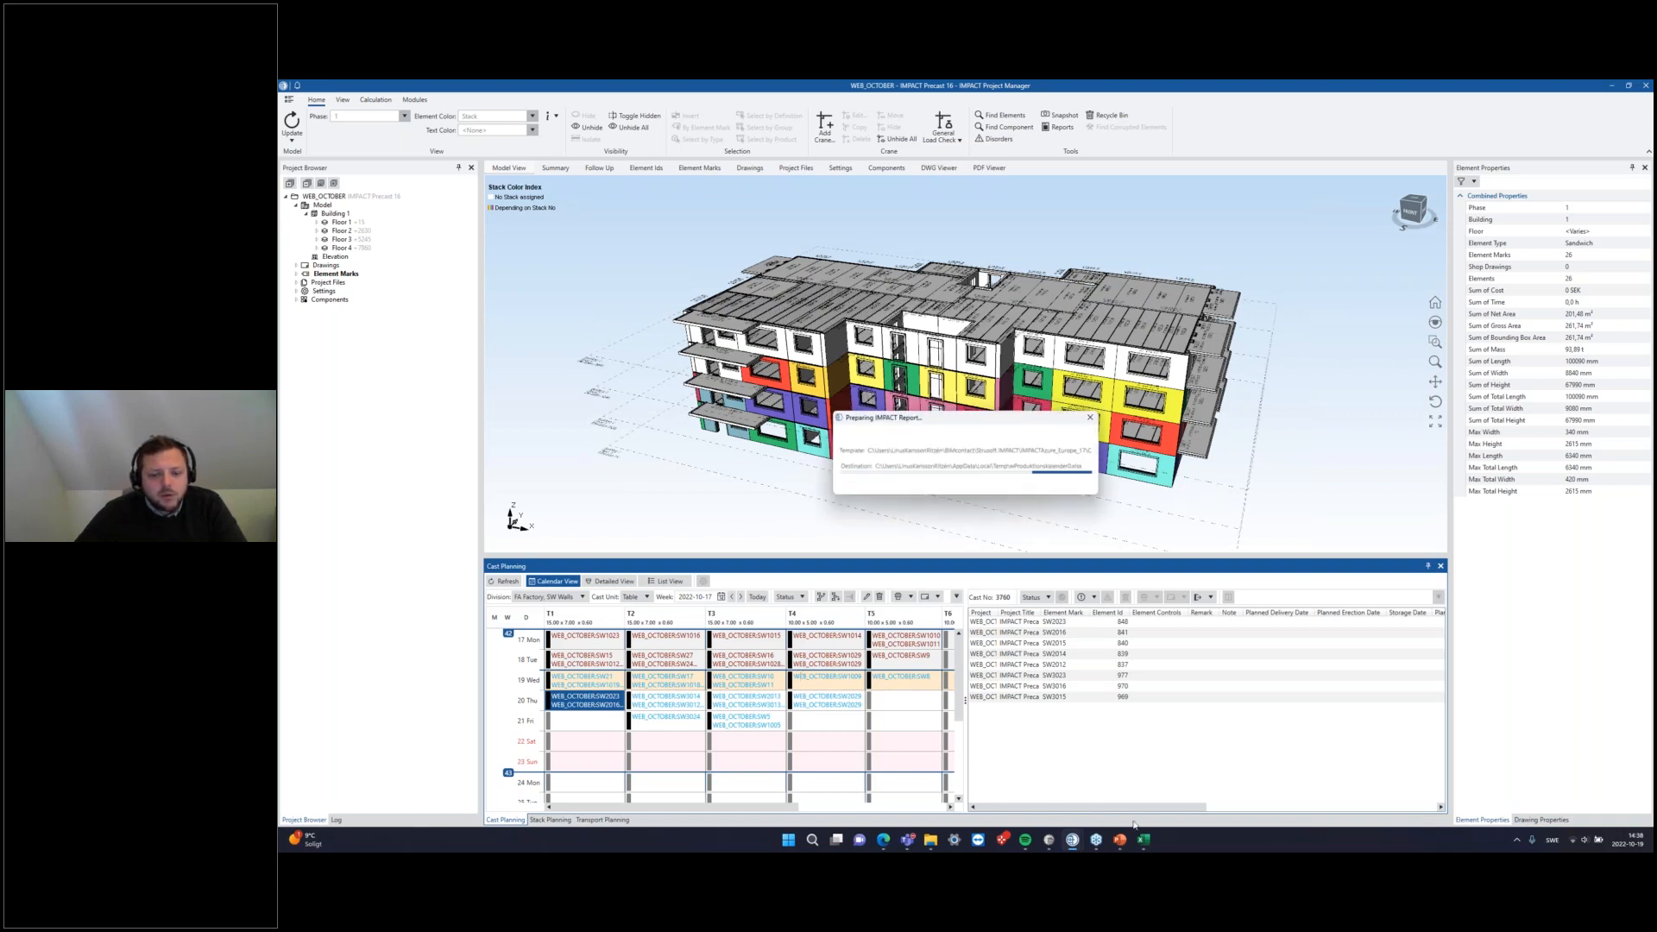
Step: Open the printed cast calendar workbook in Excel and review its T1 cast table
{"action": "mouse_move", "coordinate": [1143, 840]}
{"action": "left_click", "coordinate": [1239, 786]}
{"action": "left_click", "coordinate": [915, 527]}
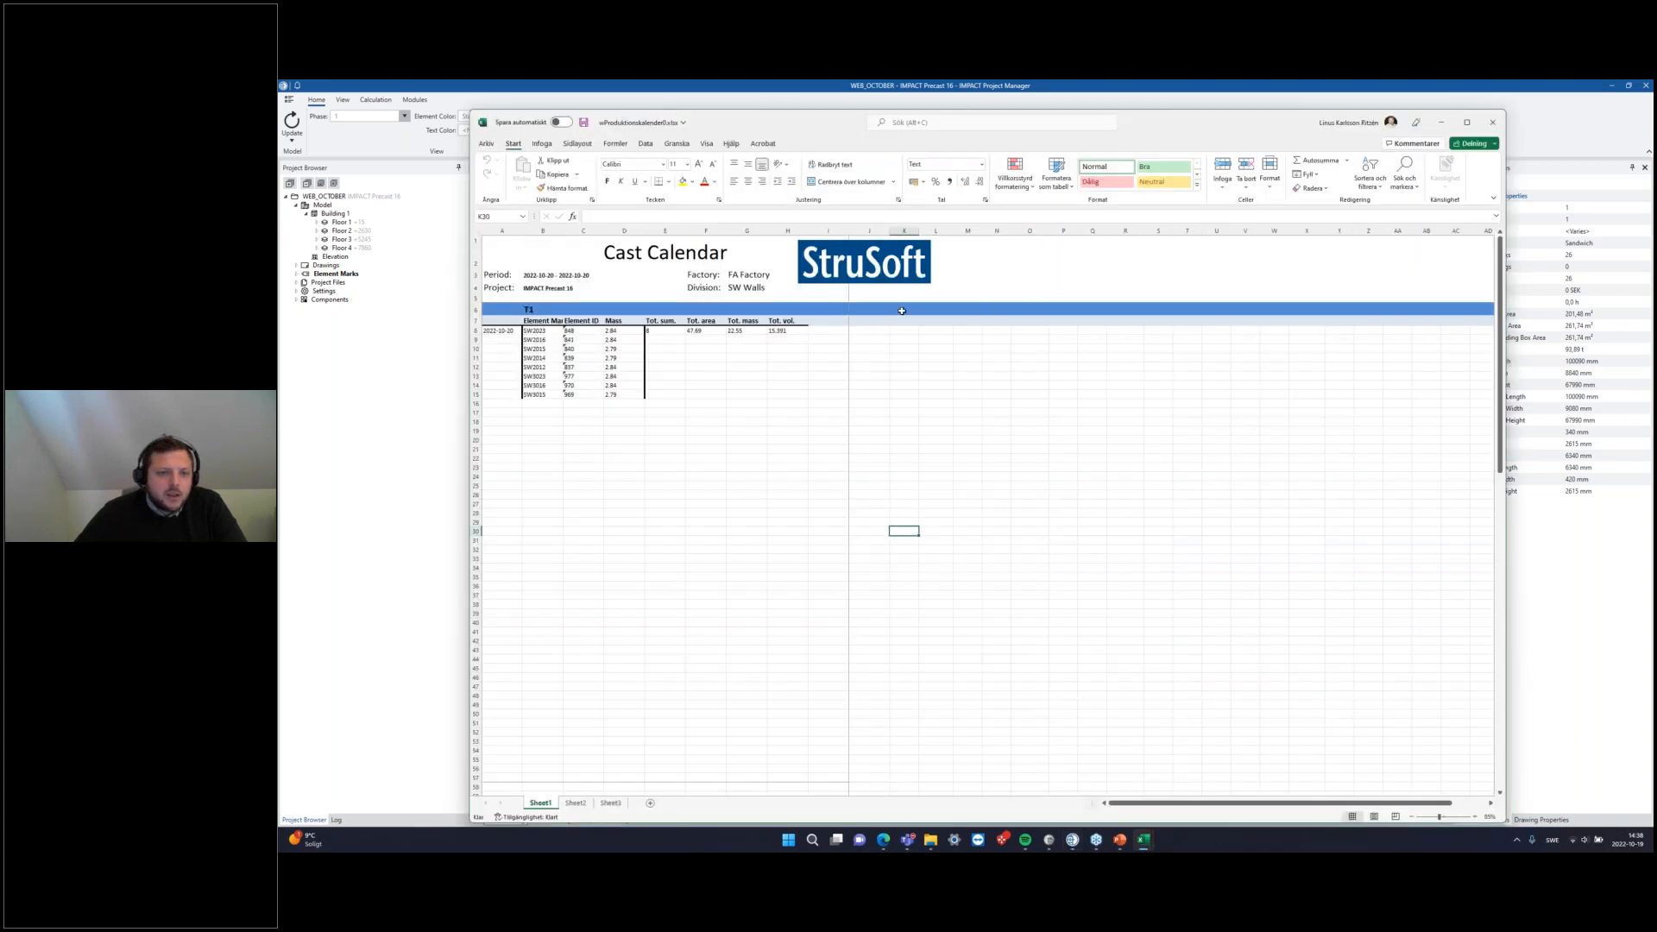
{"action": "left_click_drag", "start_coordinate": [535, 308], "coordinate": [625, 378]}
{"action": "left_click", "coordinate": [747, 558]}
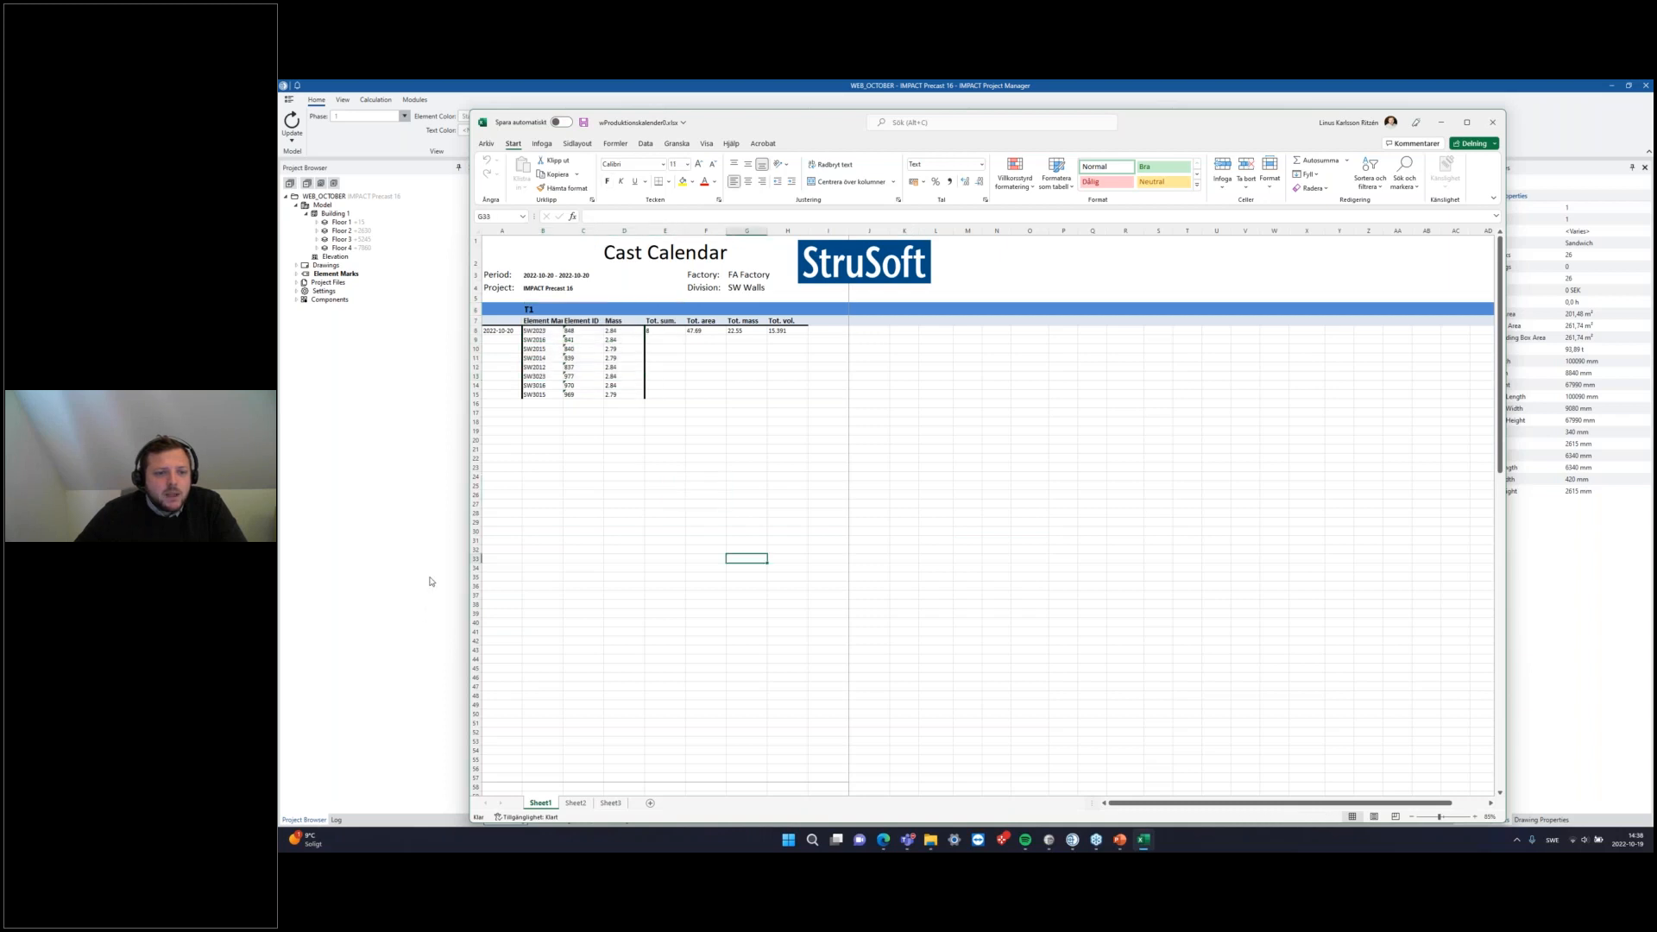
Step: Back in IMPACT Project Manager, print the cast calendar for the T1 to T4 casts on Thursday 20
{"action": "left_click", "coordinate": [433, 582]}
{"action": "left_click_drag", "start_coordinate": [577, 702], "coordinate": [829, 701]}
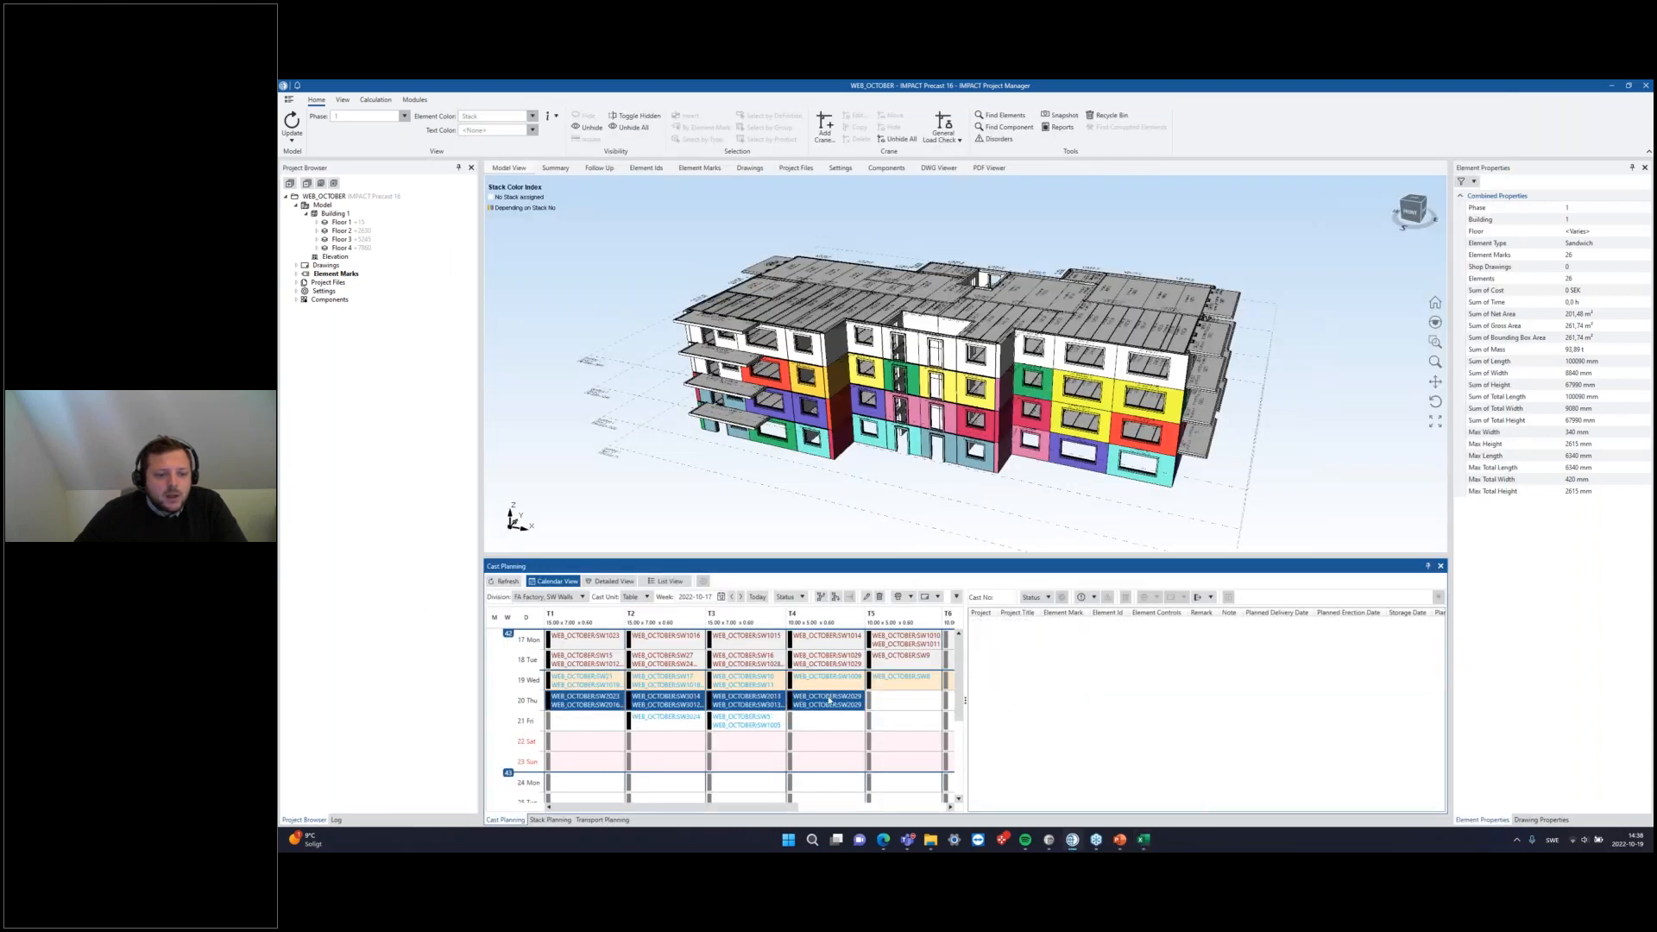
{"action": "right_click", "coordinate": [699, 706]}
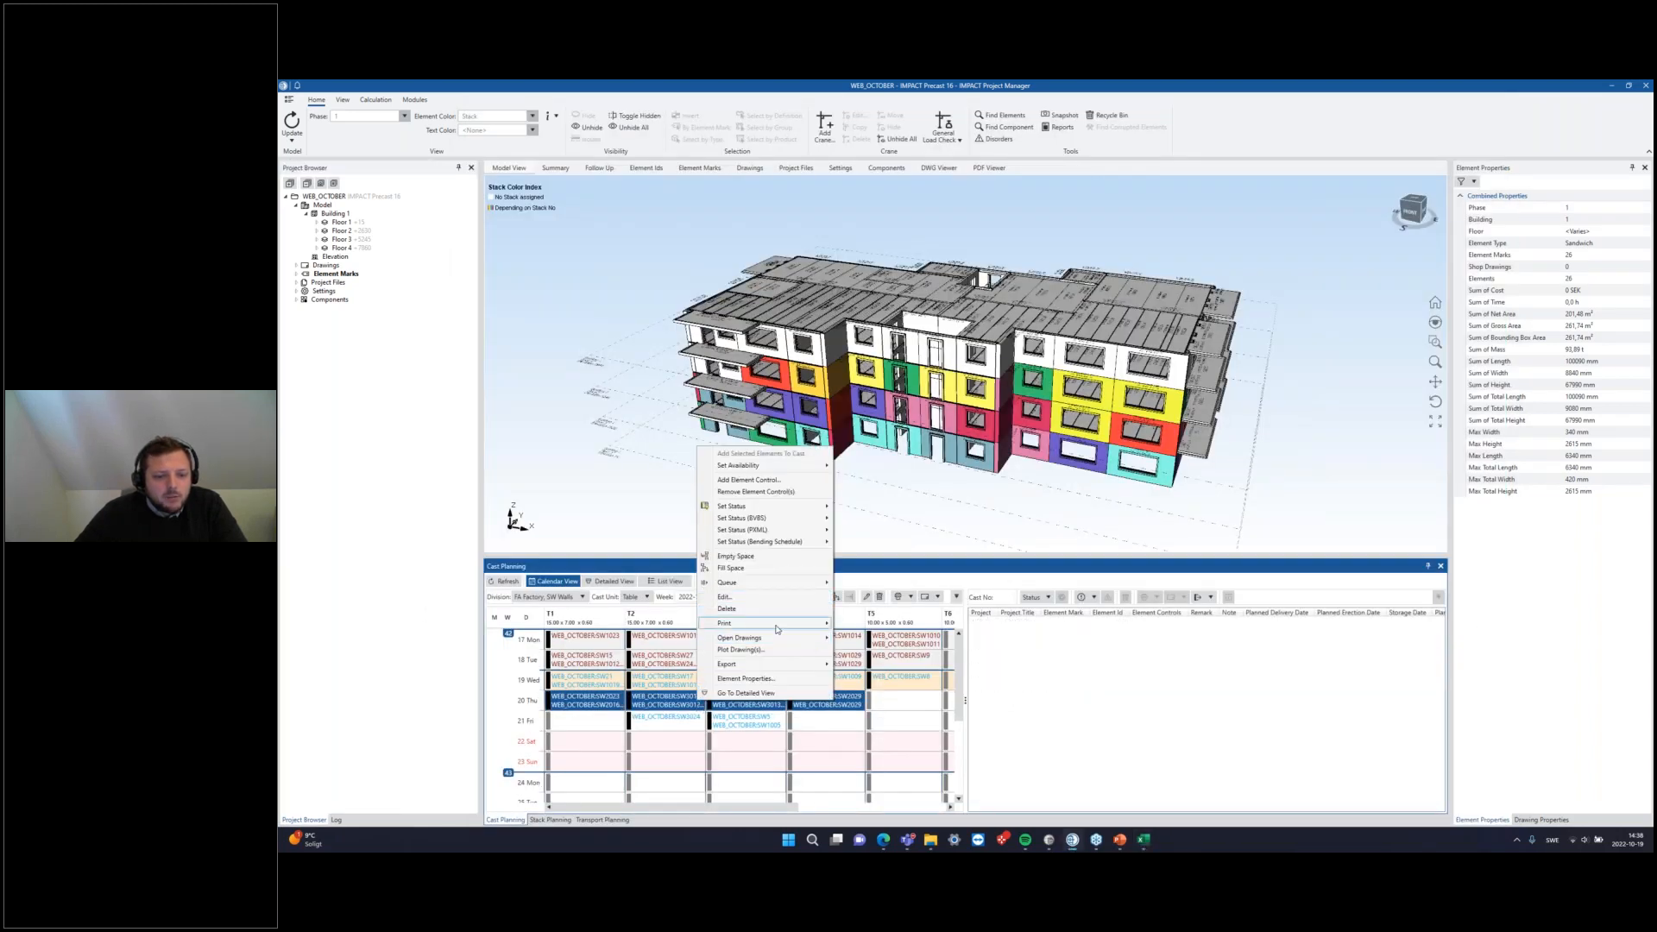
{"action": "mouse_move", "coordinate": [776, 623]}
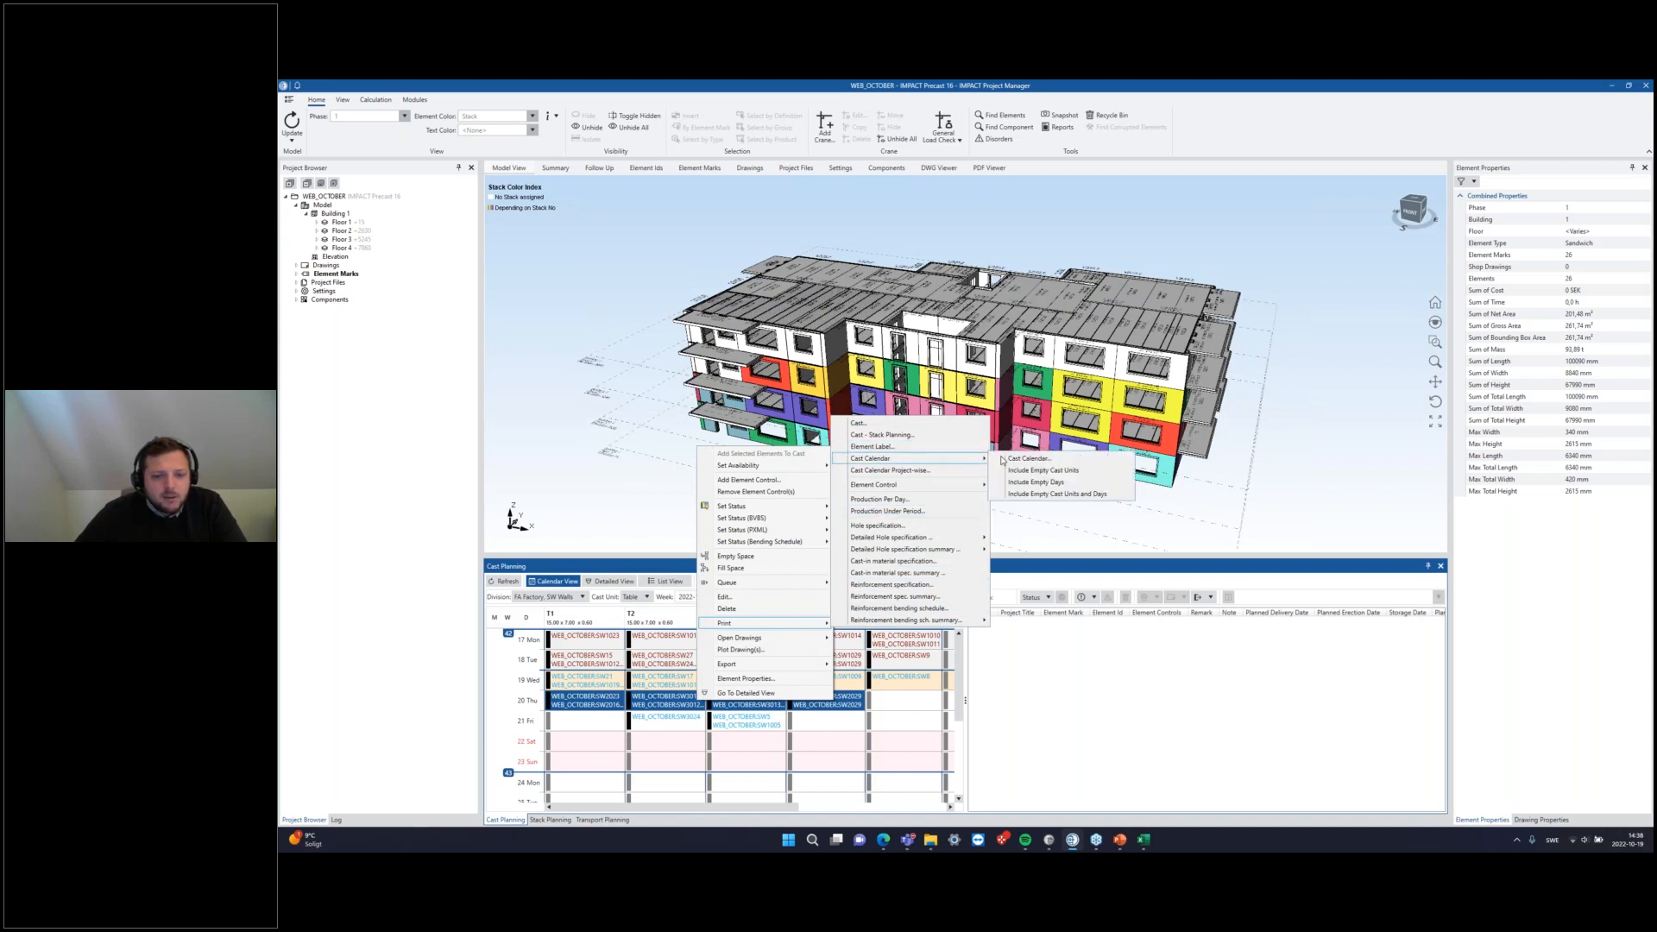
{"action": "left_click", "coordinate": [979, 476]}
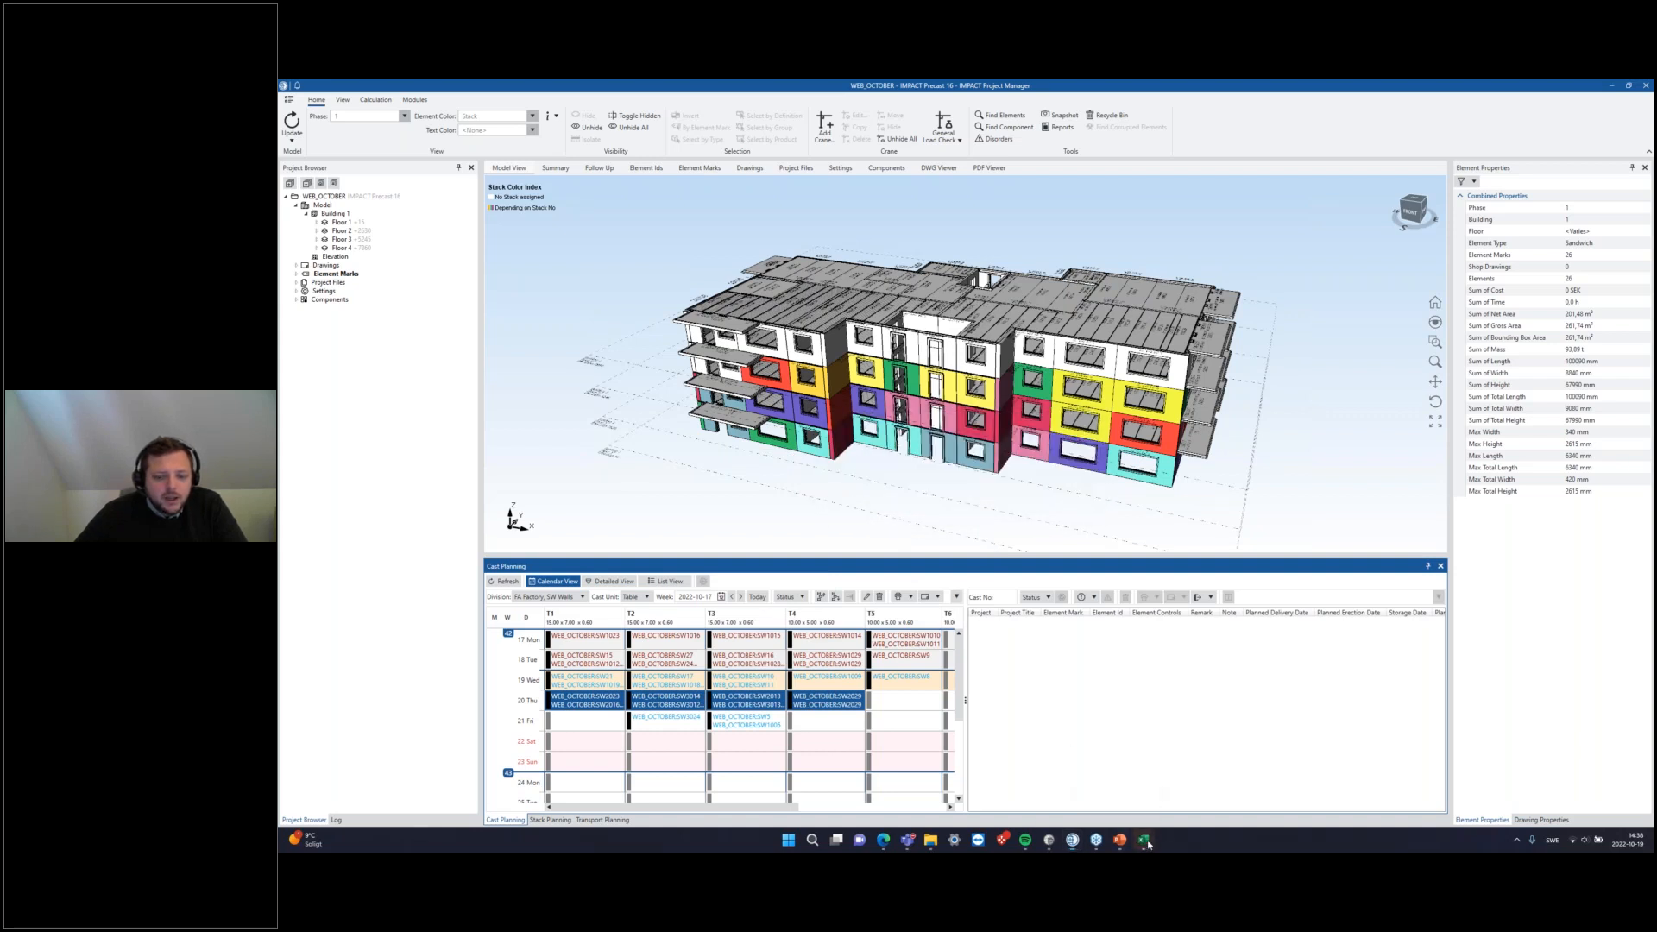
Step: Open the new cast calendar workbook, place it below the T1 calendar and compare the layouts of the two reports
{"action": "mouse_move", "coordinate": [1143, 838]}
{"action": "left_click", "coordinate": [1267, 779]}
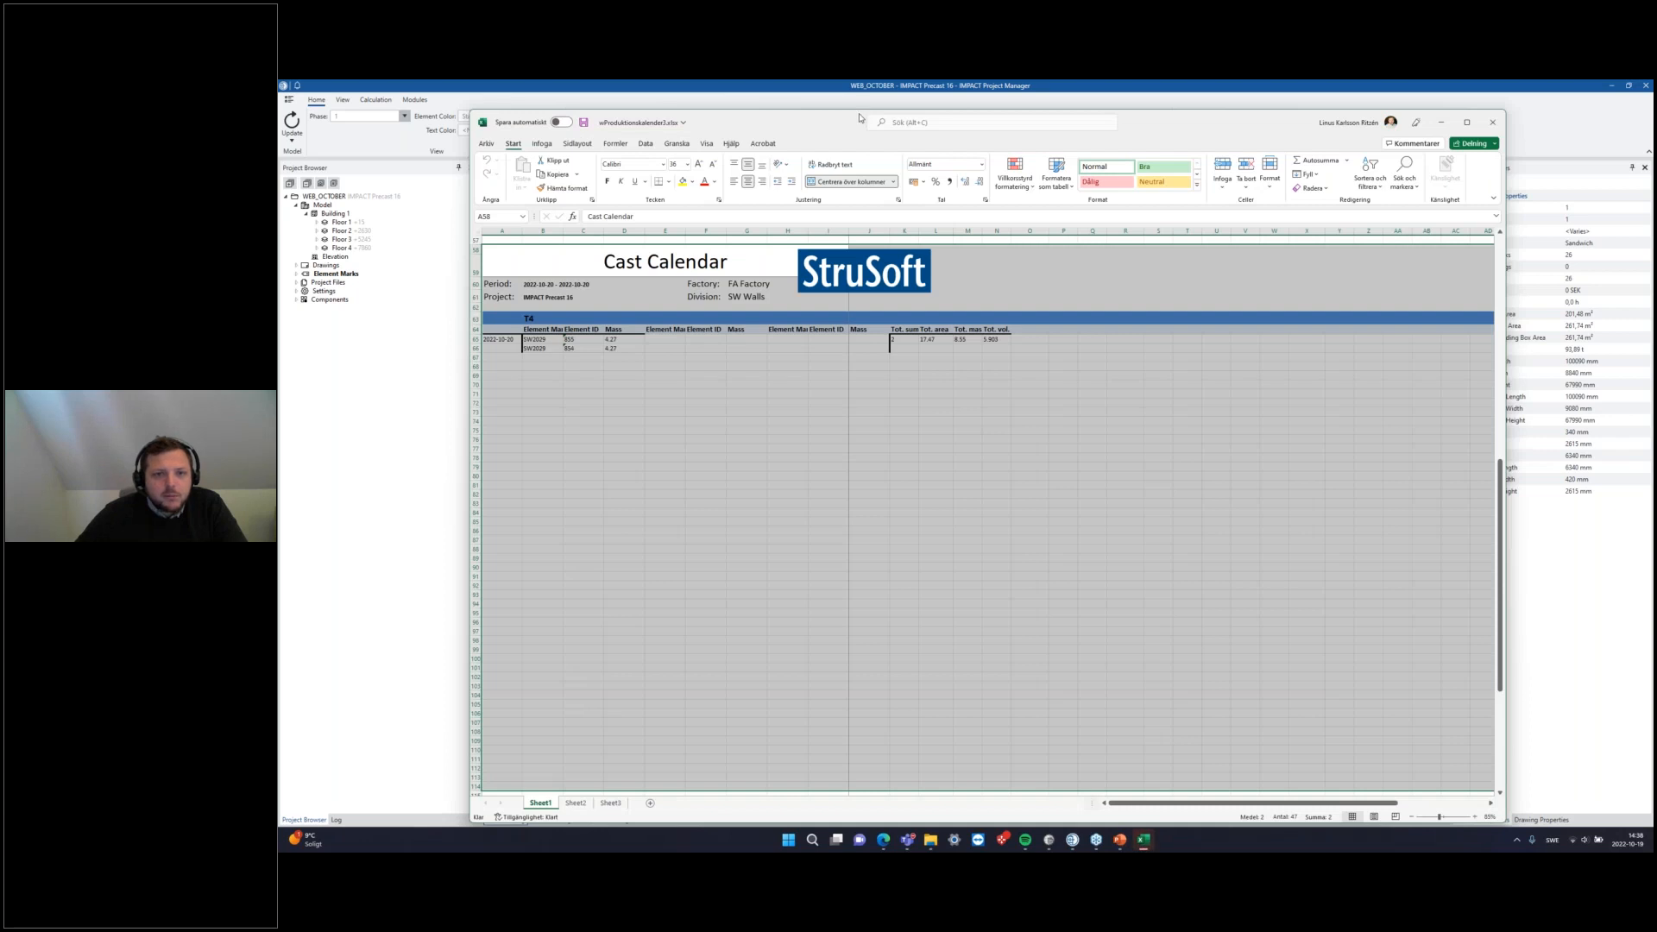
{"action": "left_click_drag", "start_coordinate": [747, 121], "coordinate": [754, 142]}
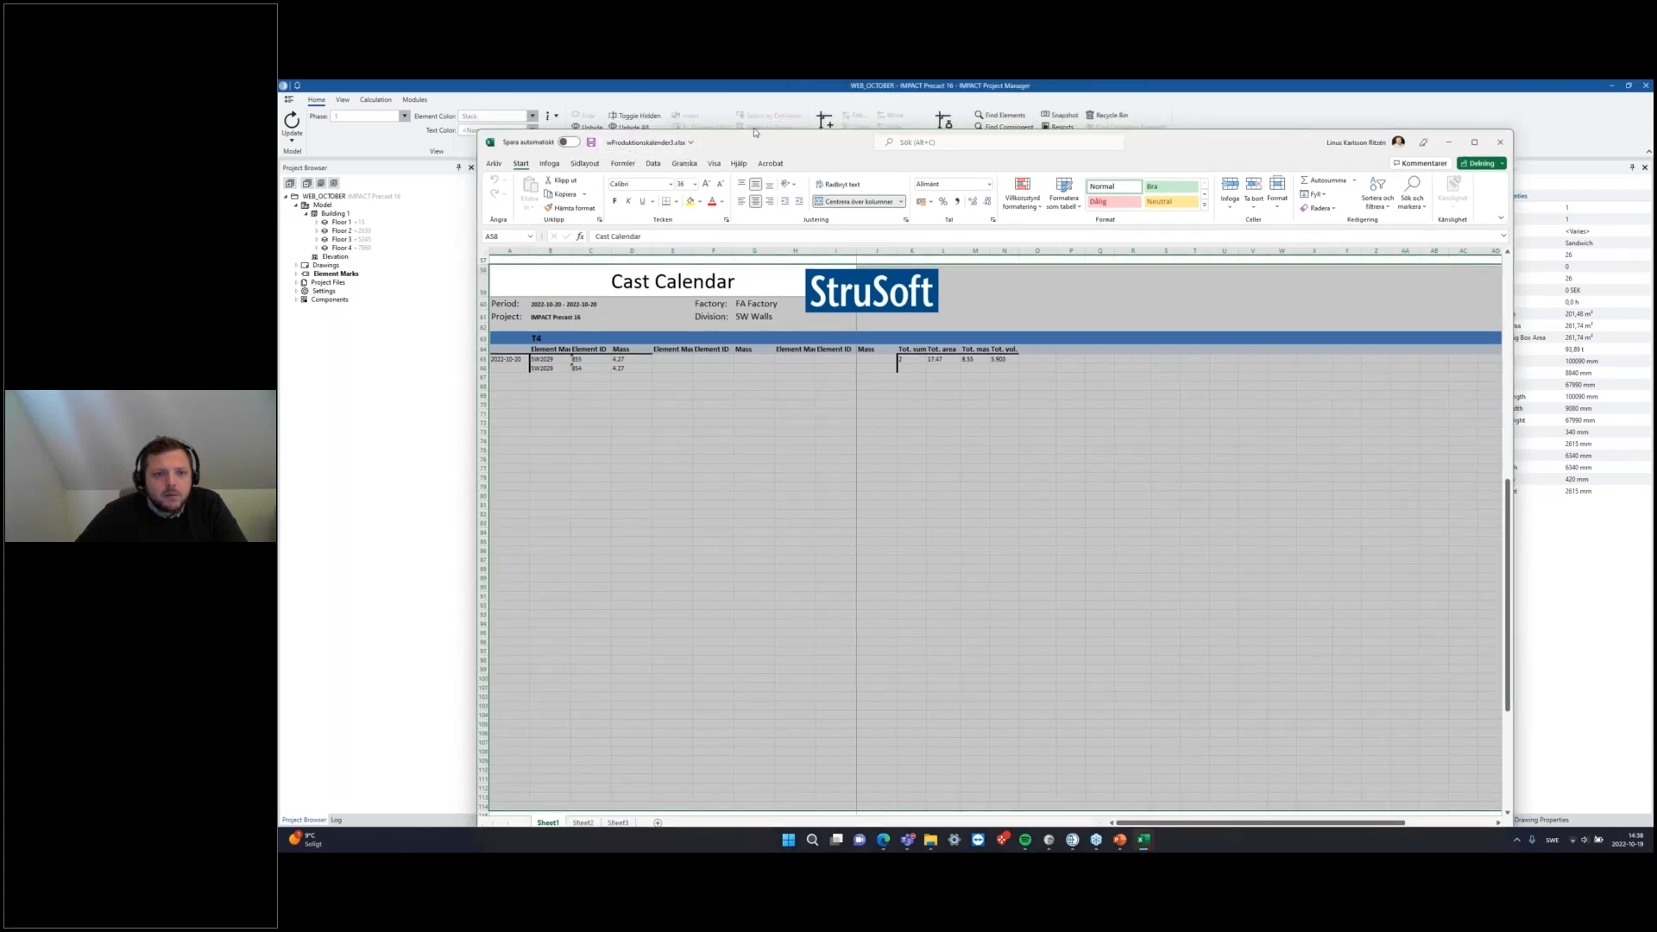
{"action": "left_click_drag", "start_coordinate": [755, 136], "coordinate": [771, 498]}
{"action": "mouse_move", "coordinate": [1144, 838]}
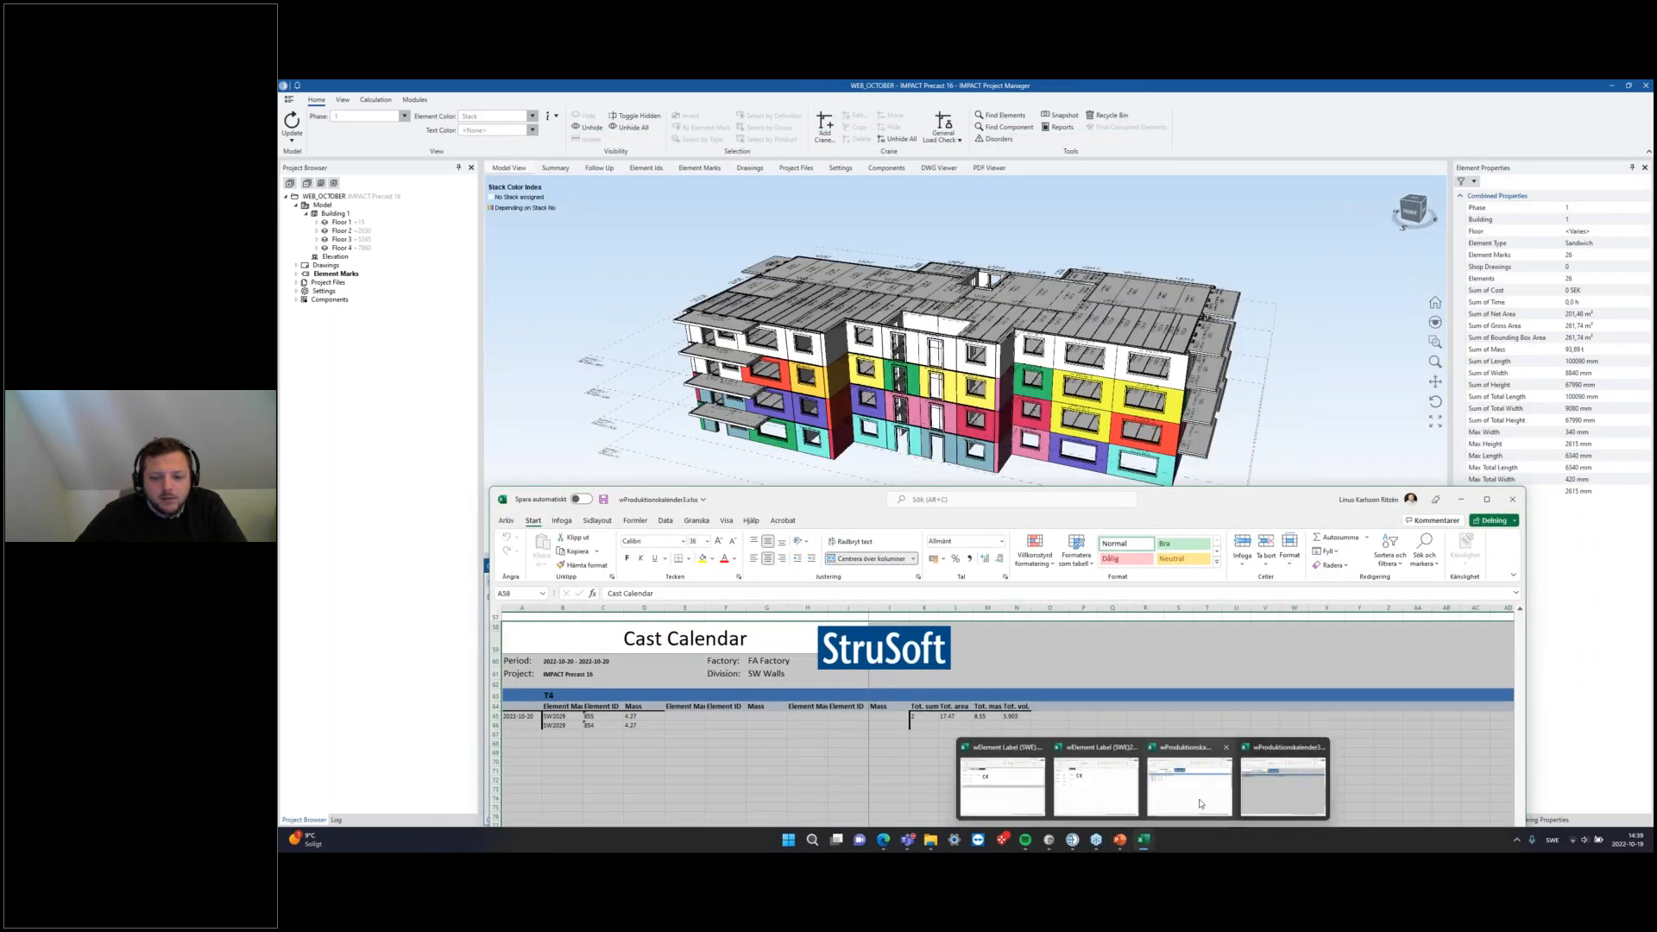
{"action": "left_click", "coordinate": [1199, 804]}
{"action": "left_click", "coordinate": [1520, 770]}
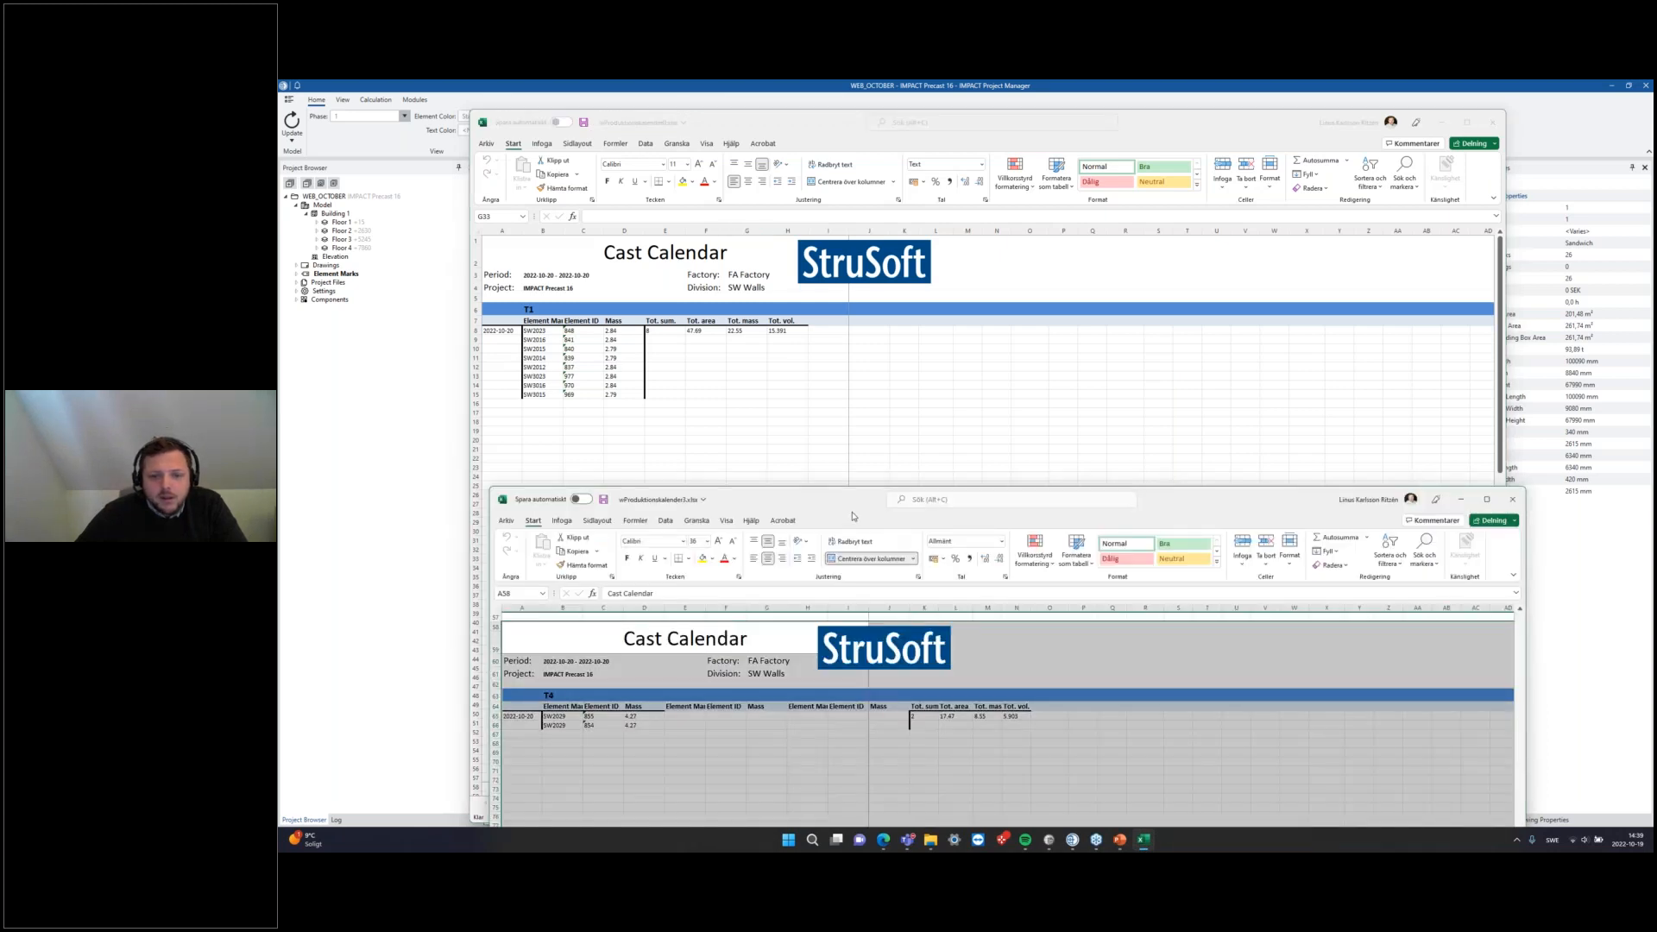
{"action": "left_click_drag", "start_coordinate": [852, 516], "coordinate": [814, 447]}
{"action": "left_click", "coordinate": [809, 646]}
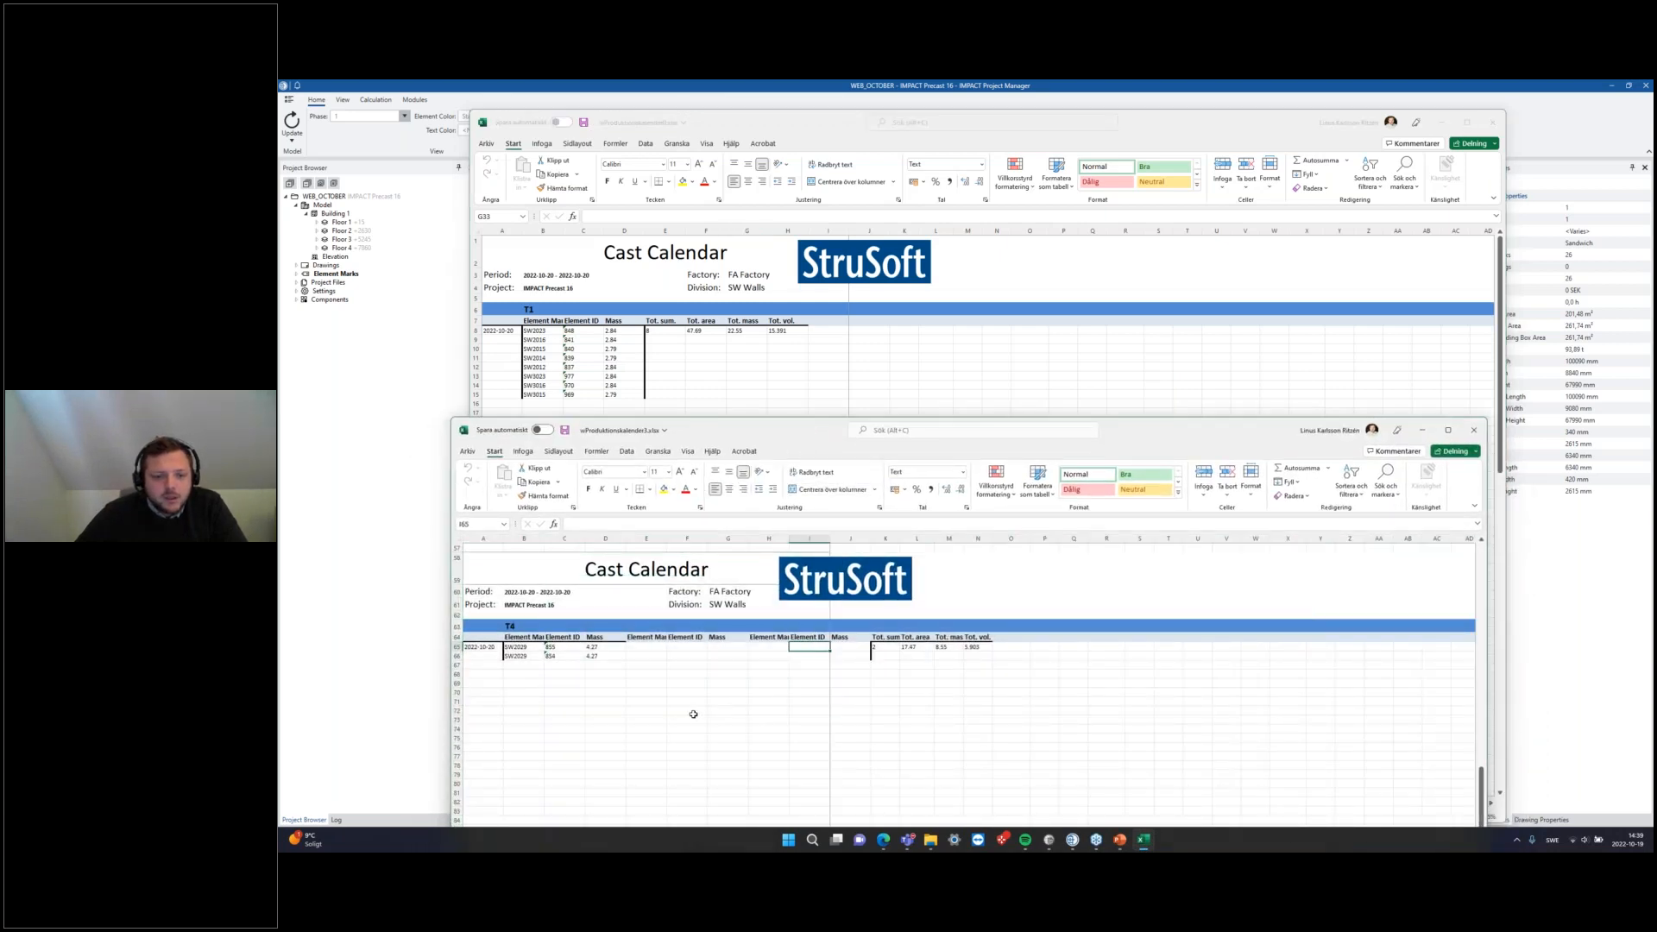
{"action": "scroll", "coordinate": [693, 714], "scroll_direction": "up", "scroll_amount": 19}
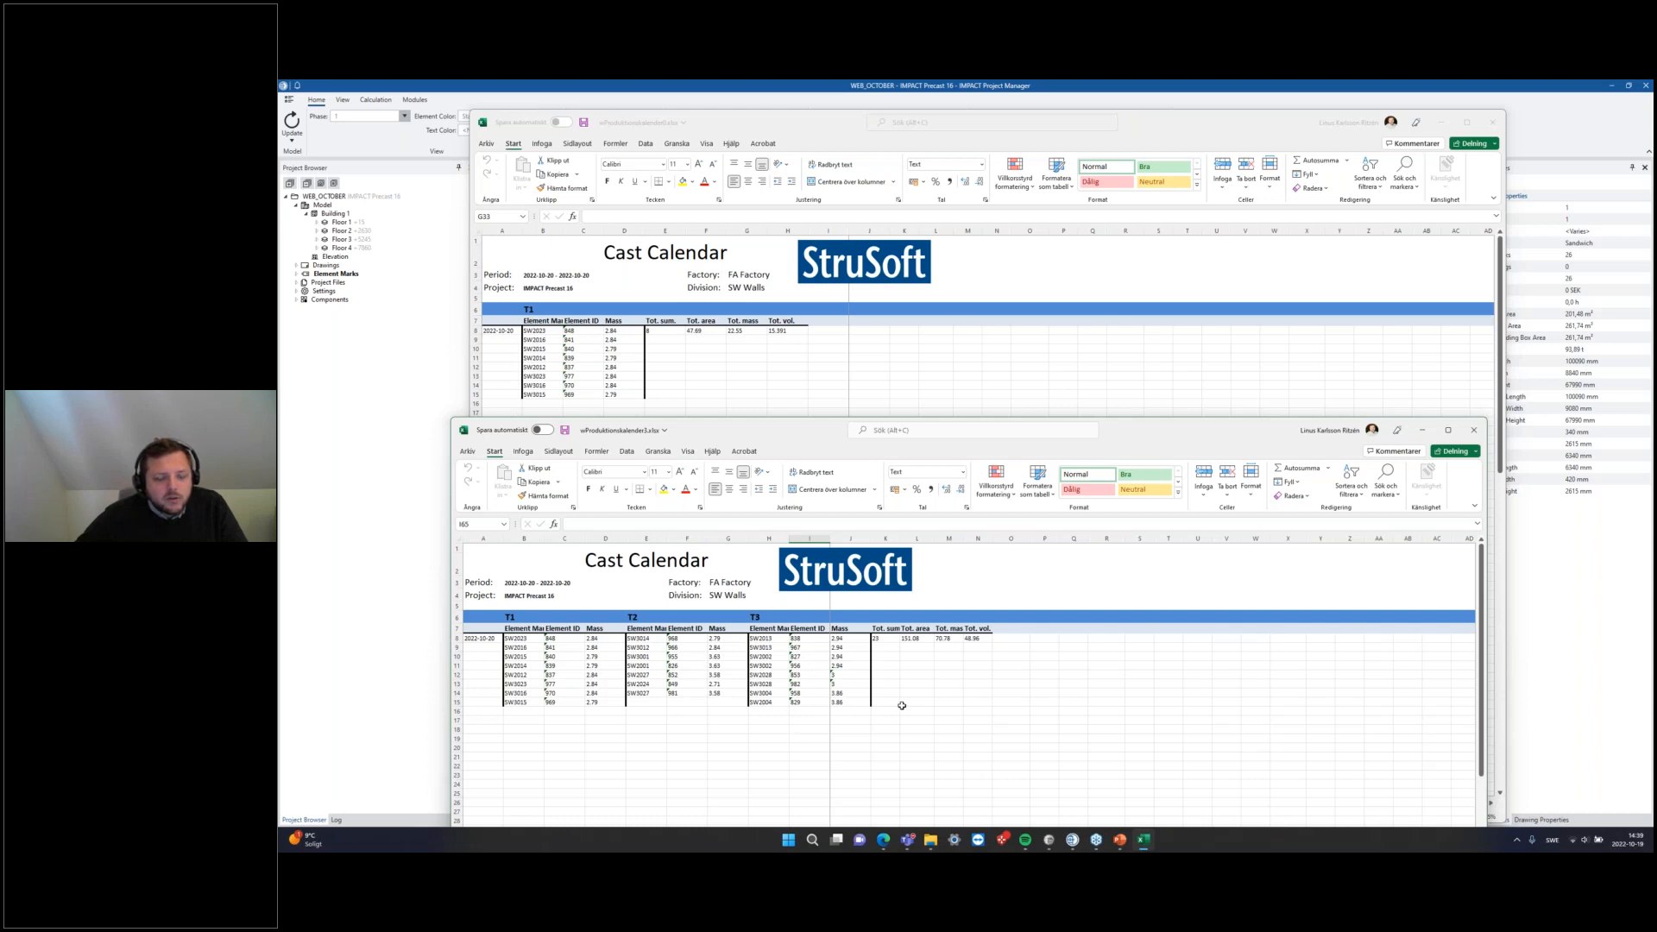
Step: Open the wProduktionskalender2.xlsx template from the templates_reports folder and examine its period, factory and division header cells
{"action": "left_click", "coordinate": [396, 586]}
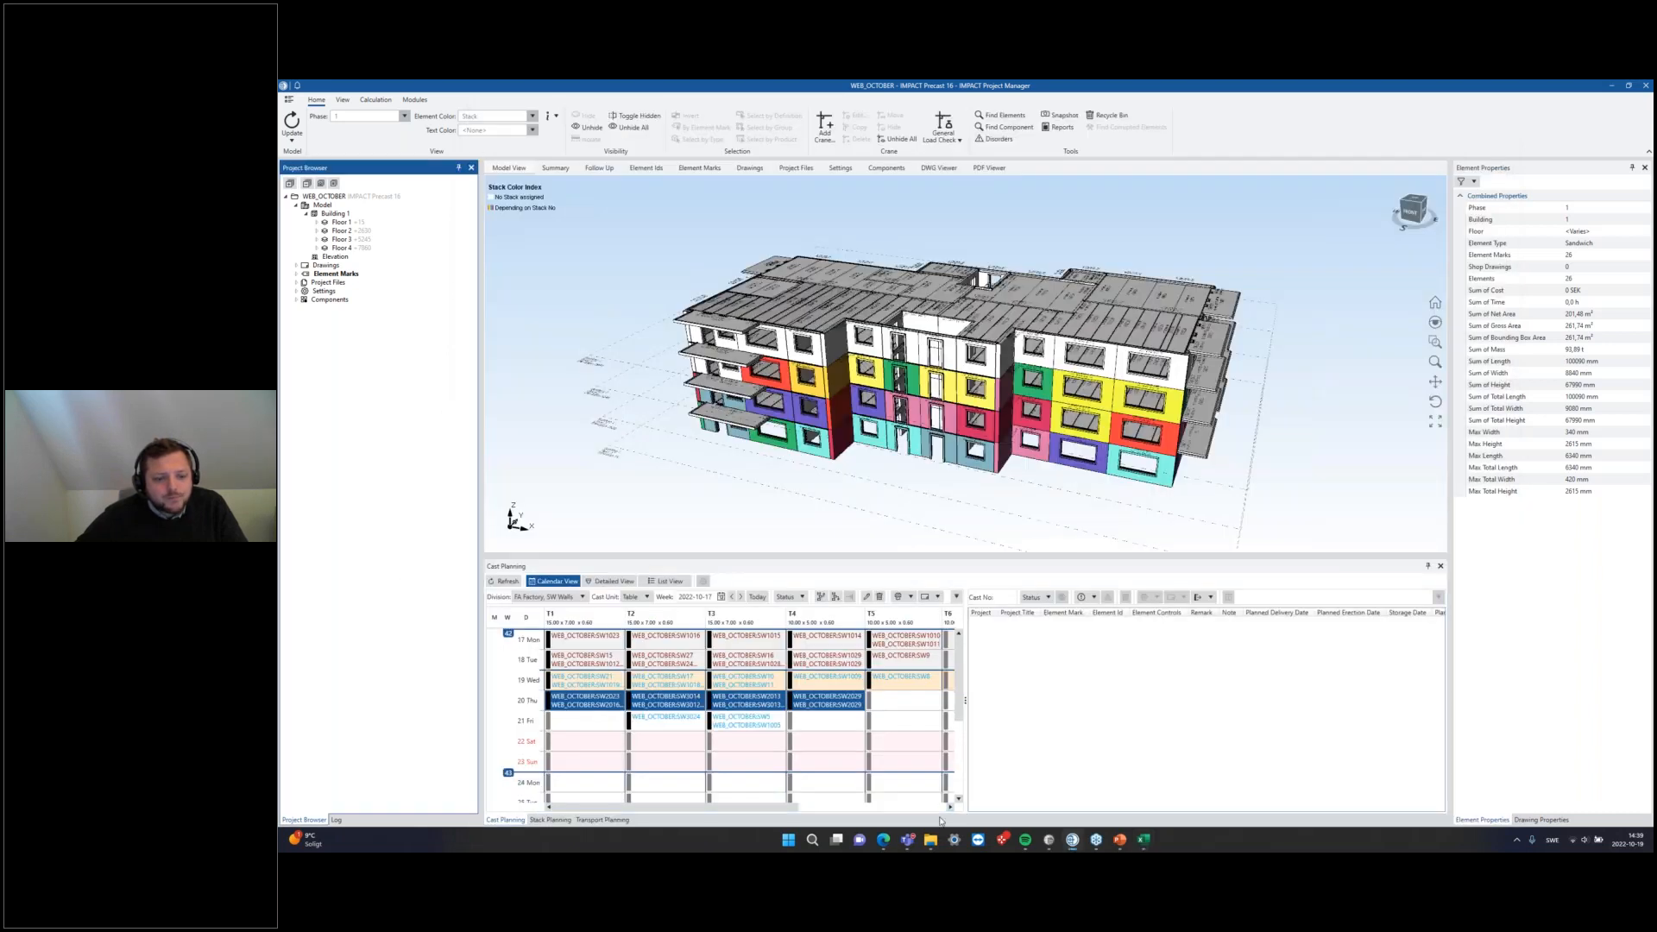
{"action": "left_click", "coordinate": [929, 842]}
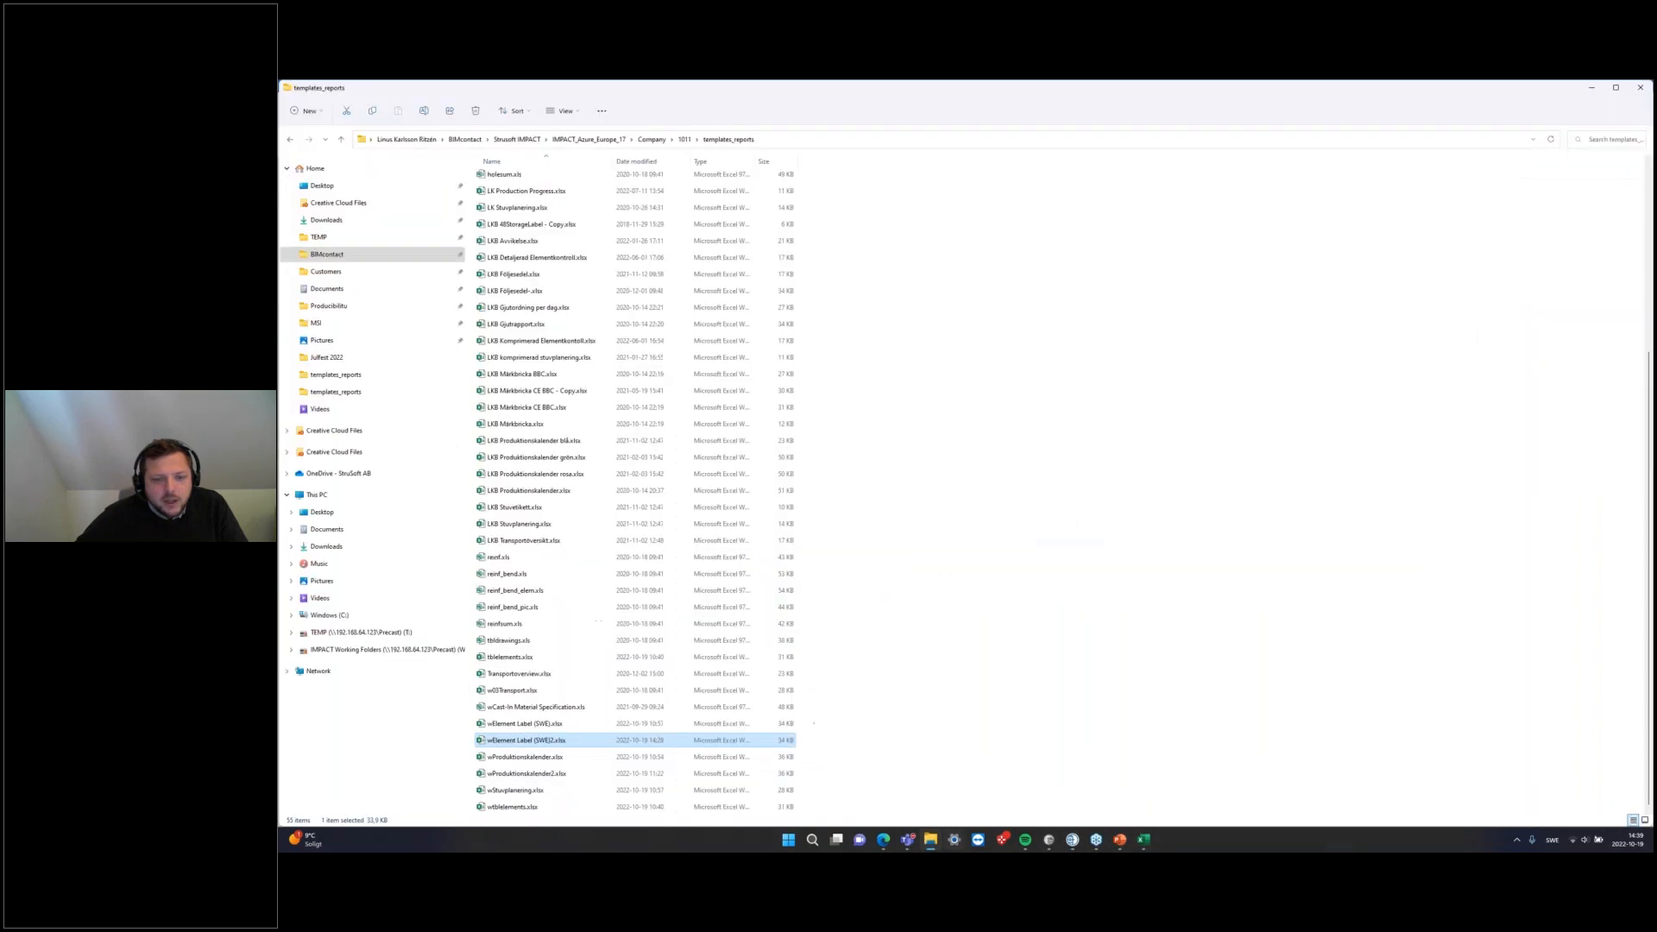
{"action": "left_click", "coordinate": [526, 773]}
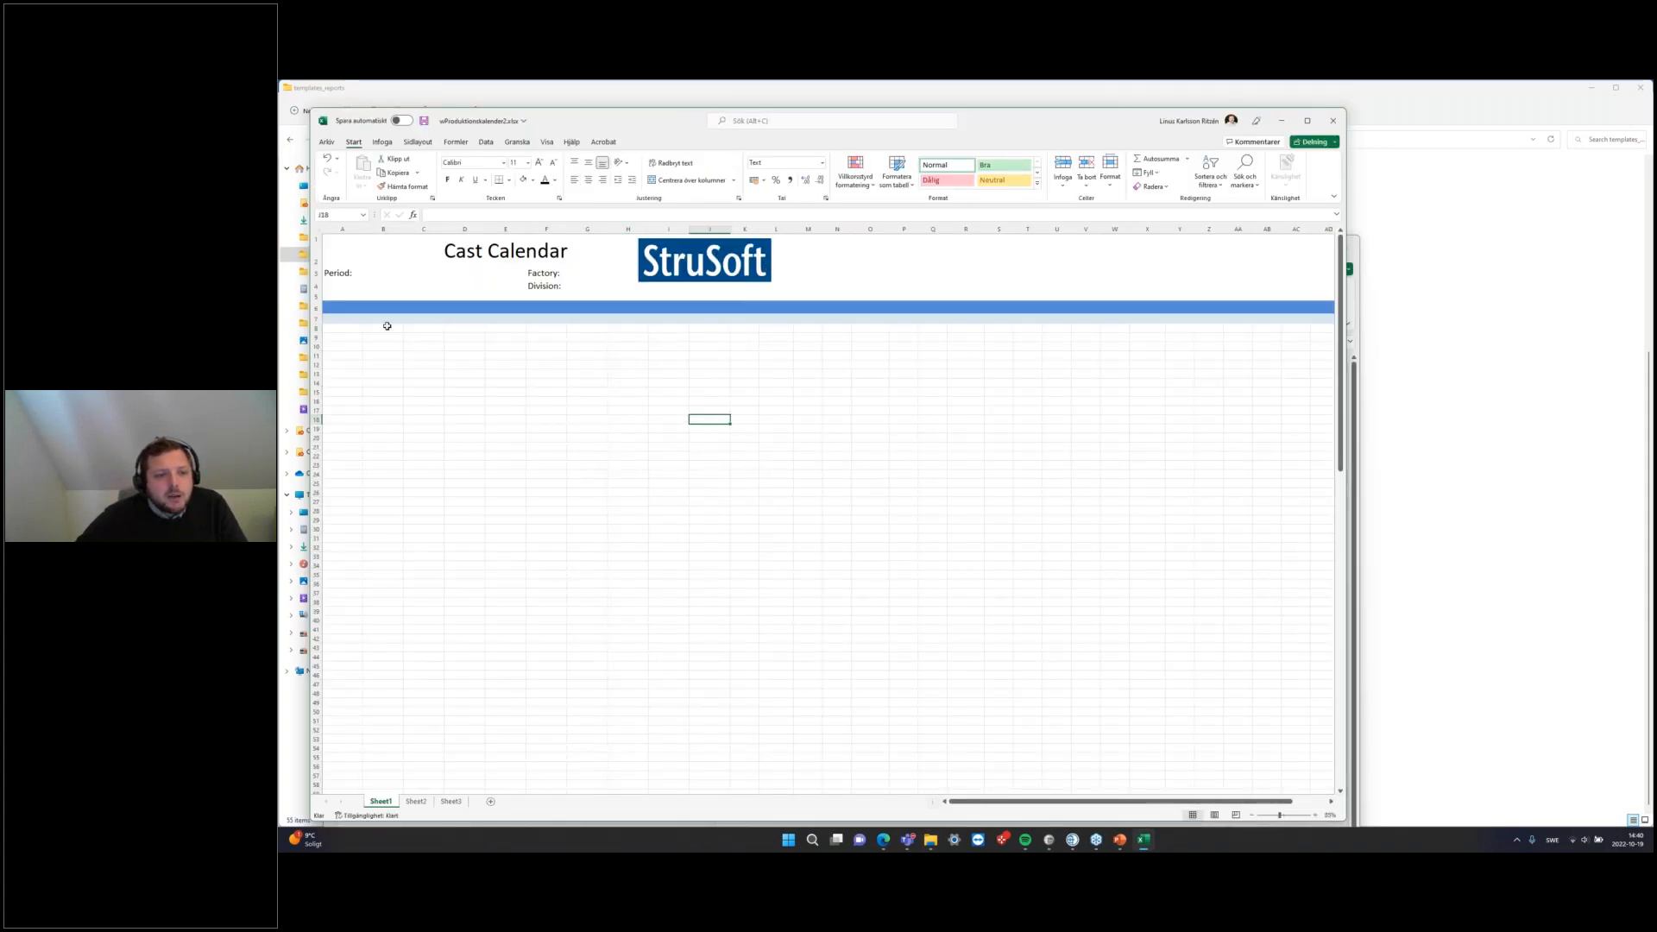
{"action": "left_click", "coordinate": [599, 275]}
{"action": "left_click", "coordinate": [559, 500]}
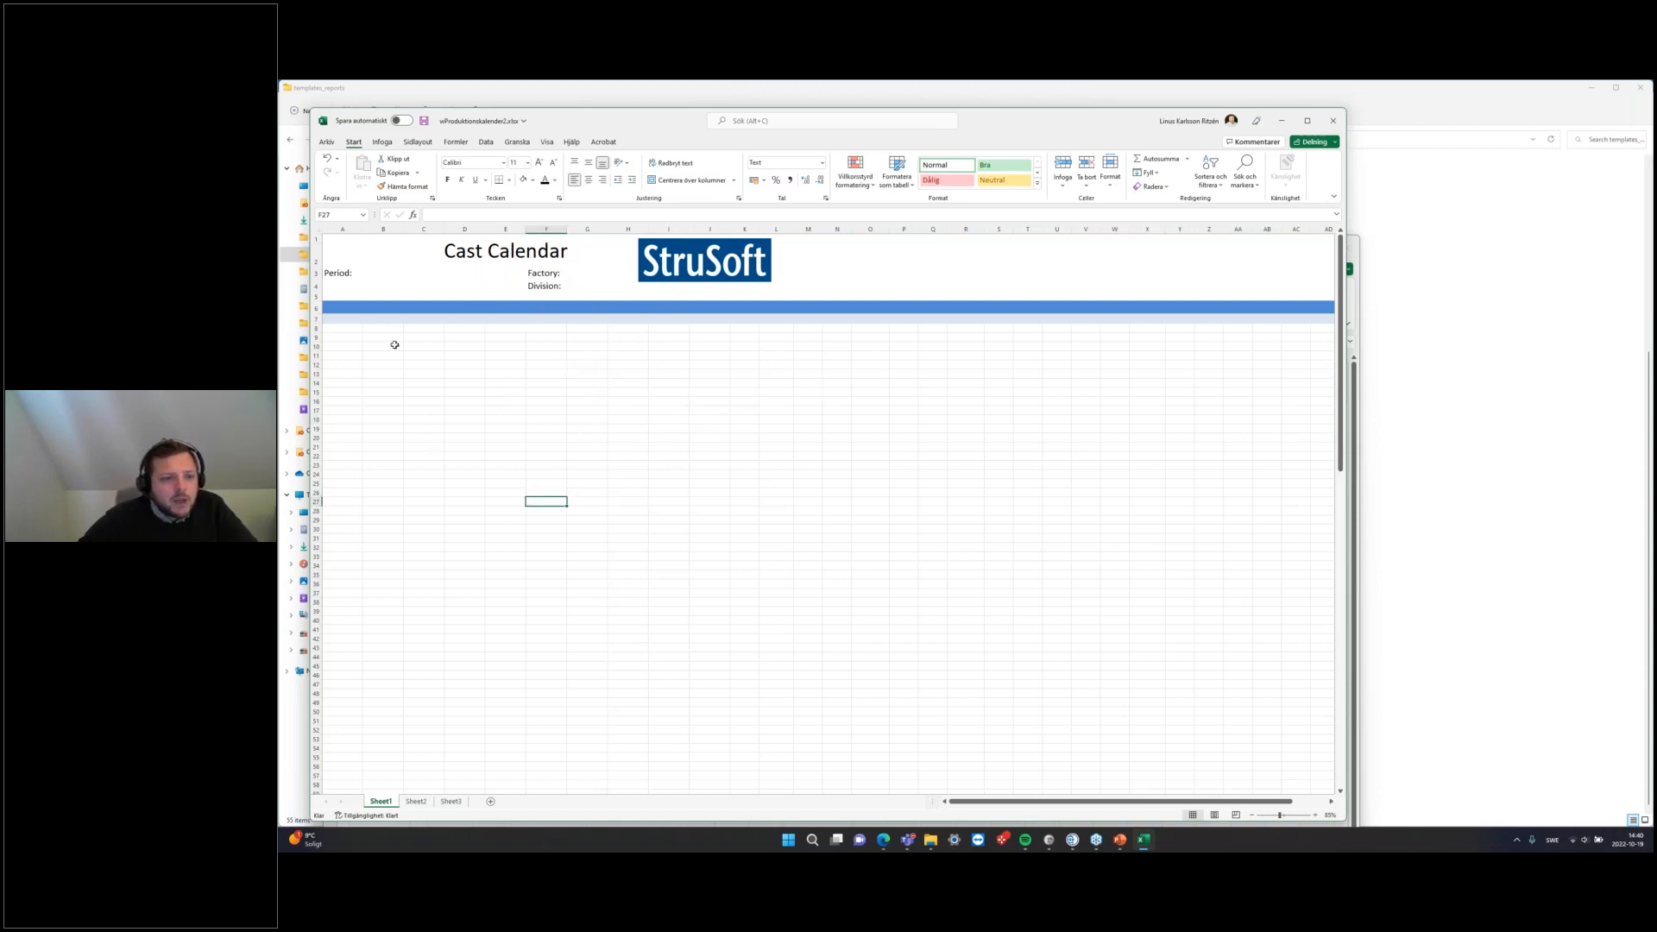
{"action": "left_click", "coordinate": [372, 268]}
{"action": "left_click", "coordinate": [505, 419]}
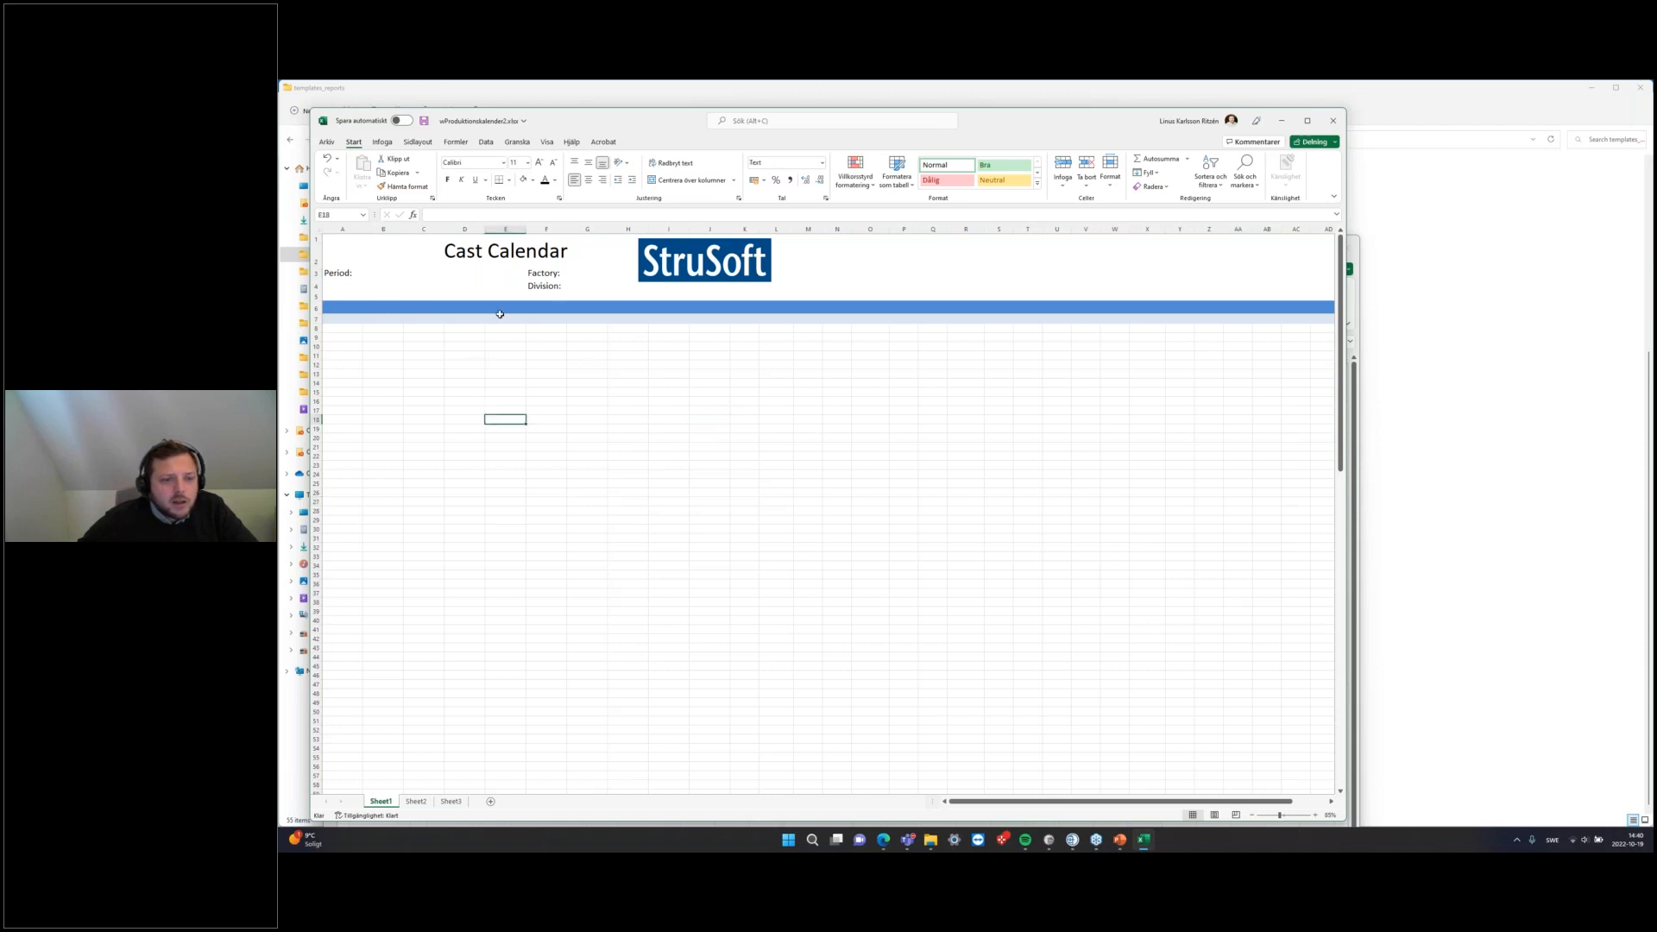
Step: Switch to IMPACT Report Tool and examine the settings and fields of Webinar Stack Planning and Webinar Stack Planning 2
{"action": "left_click_drag", "start_coordinate": [679, 122], "coordinate": [1036, 179]}
{"action": "left_click", "coordinate": [1048, 839]}
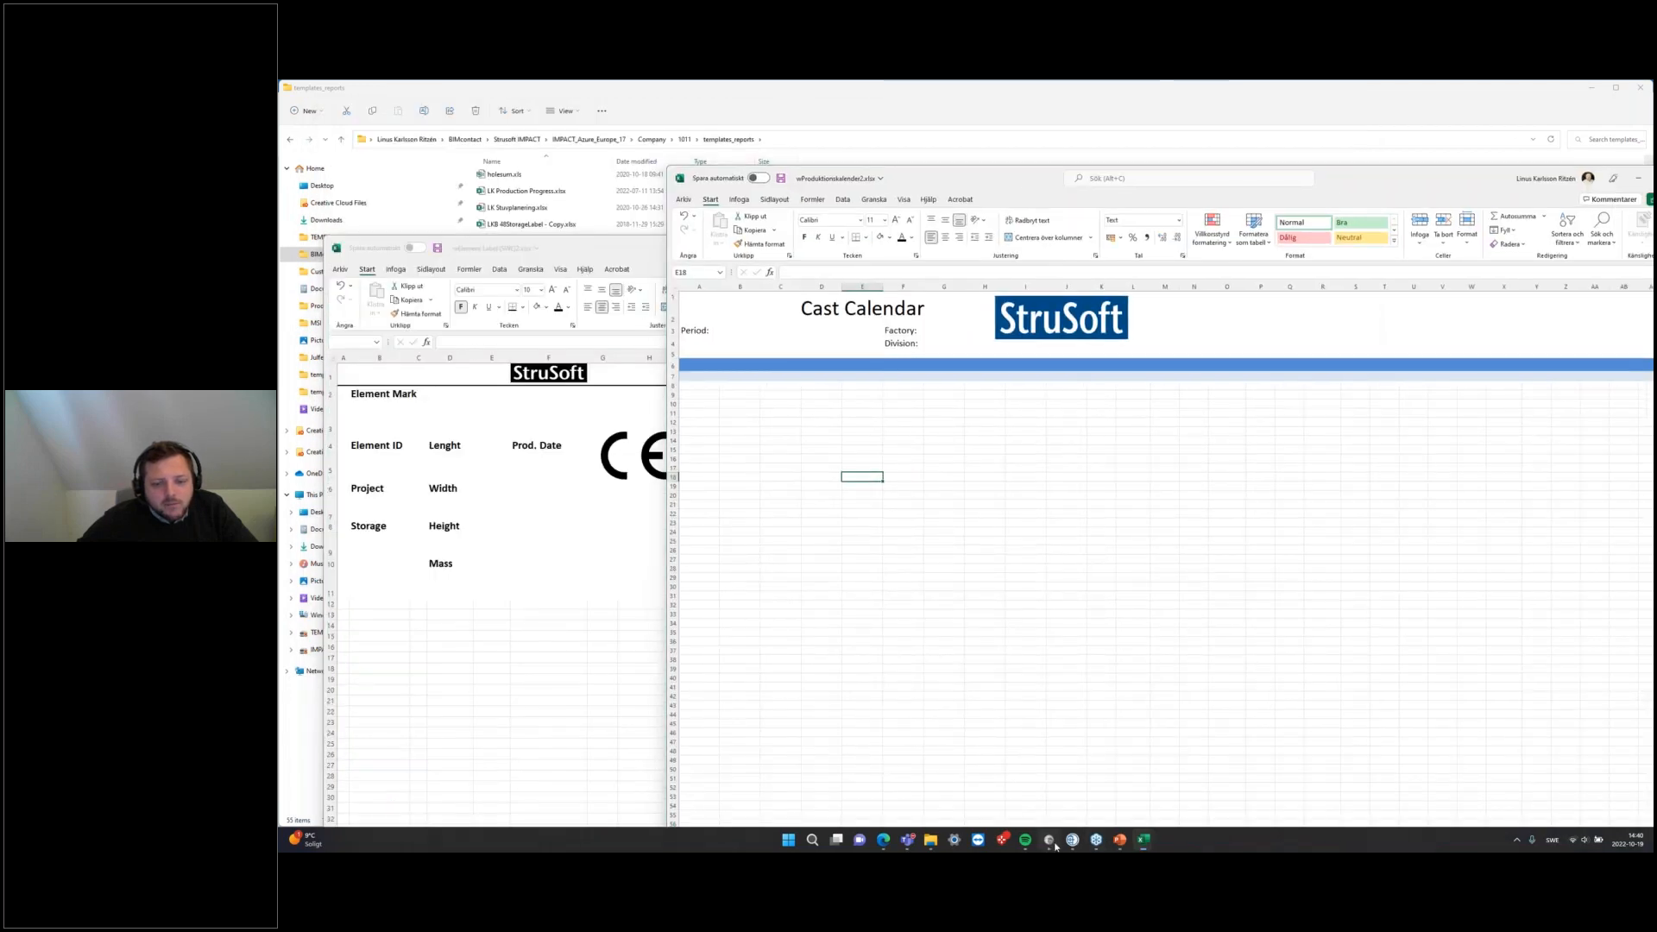
{"action": "left_click", "coordinate": [1143, 839]}
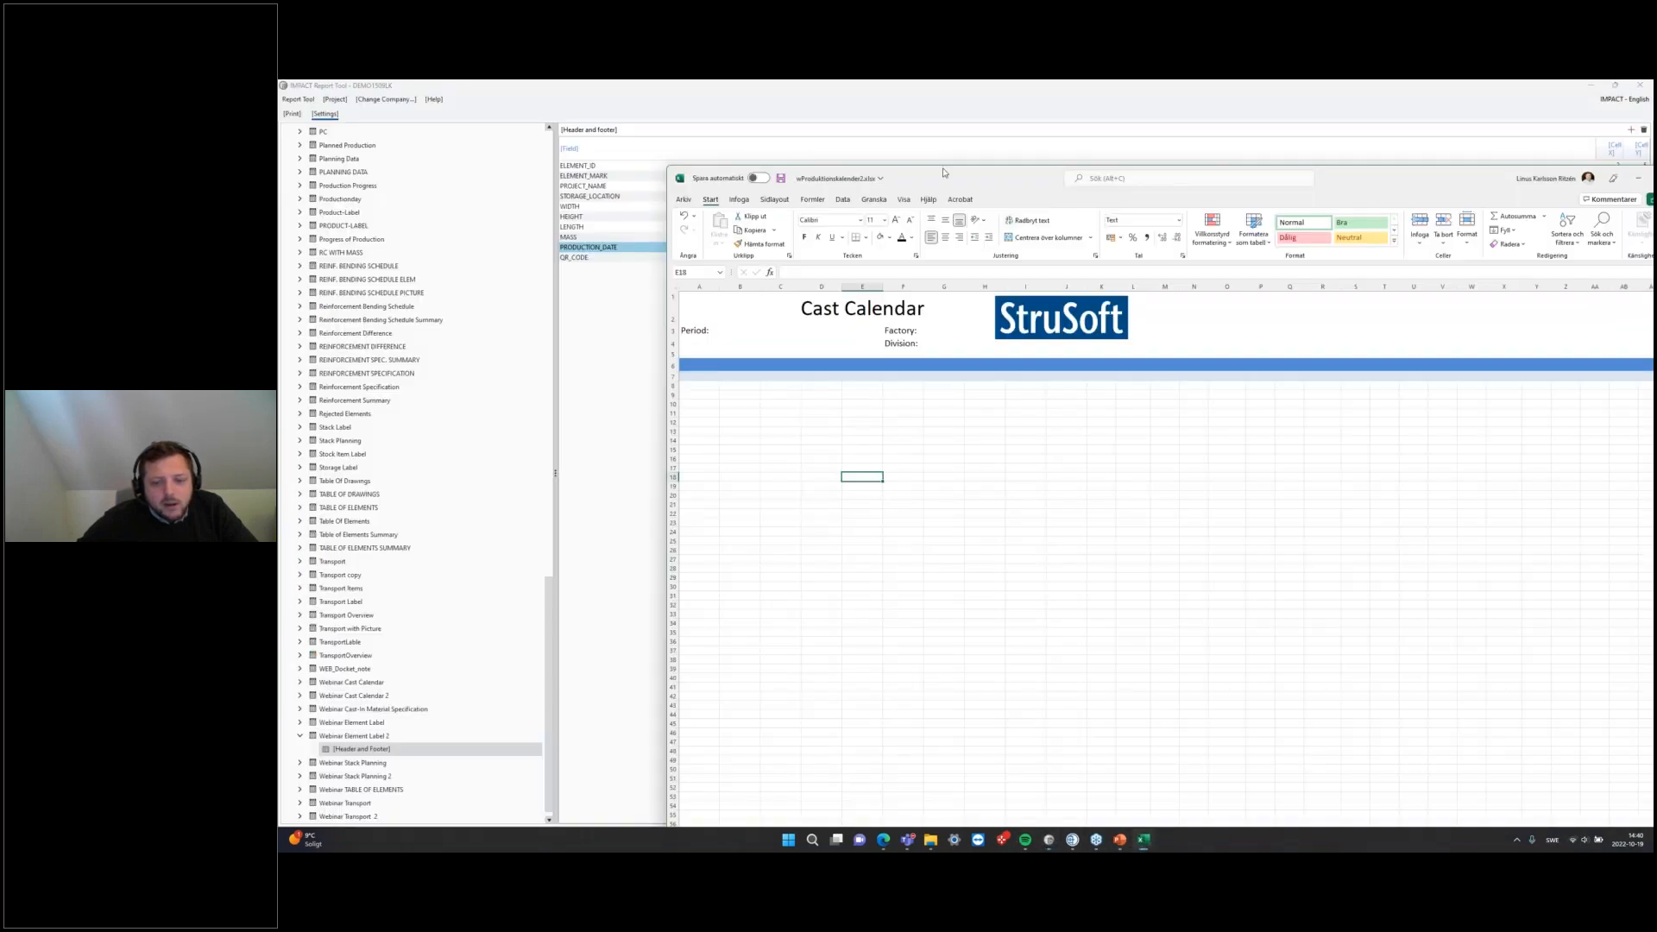
{"action": "left_click", "coordinate": [805, 505]}
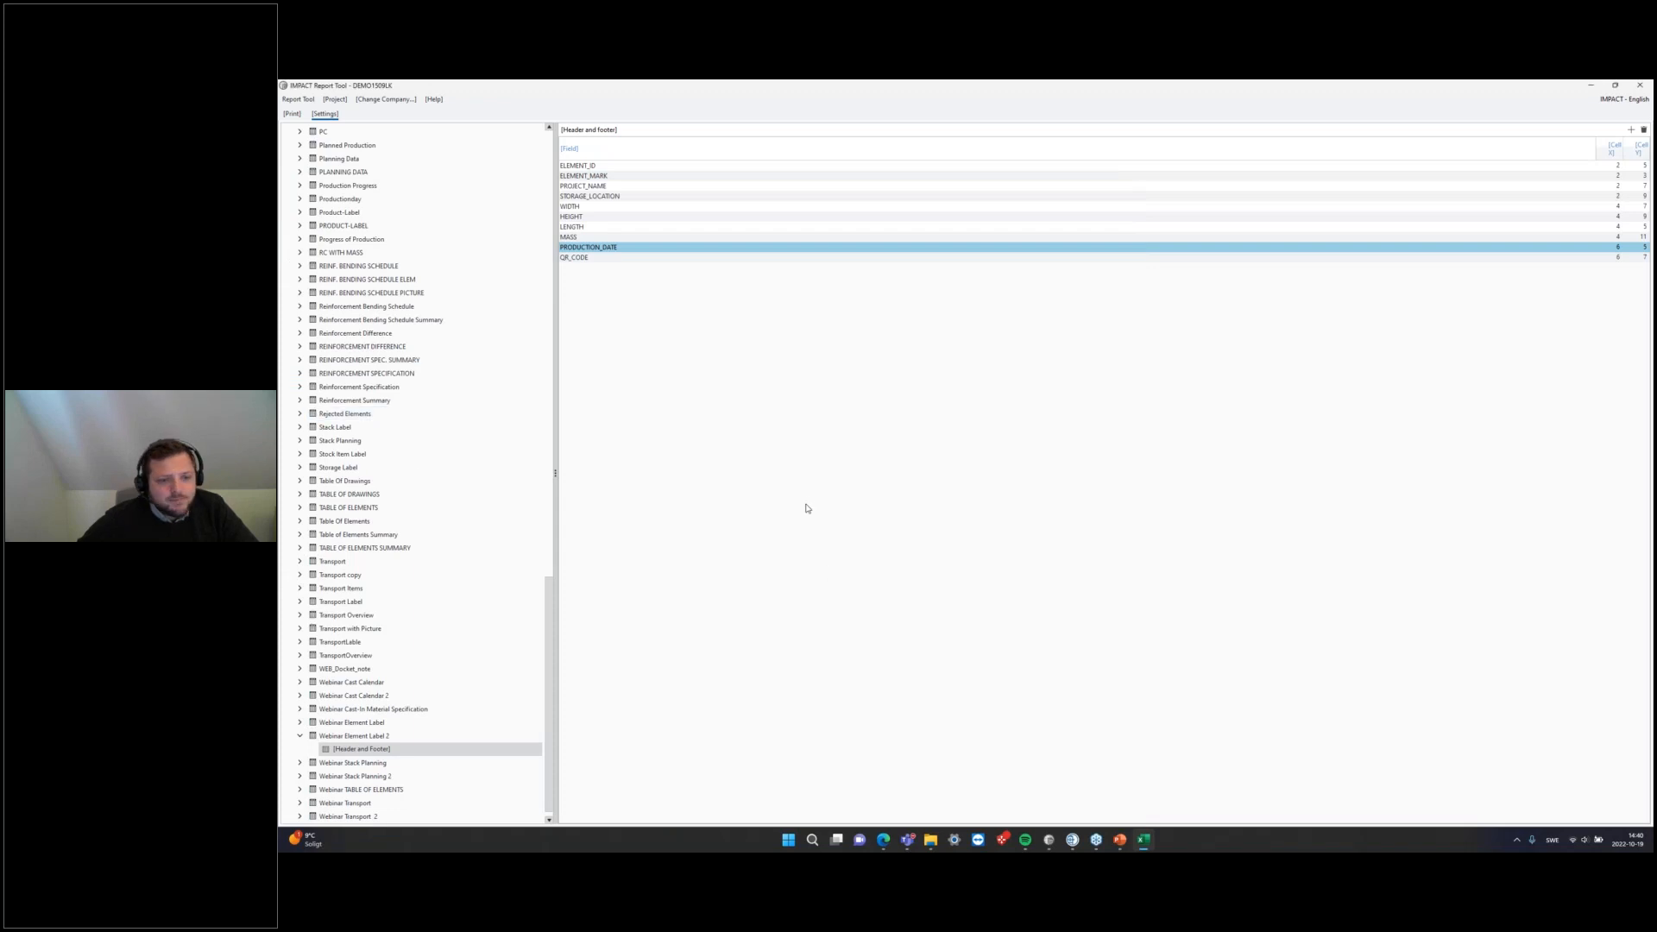
{"action": "scroll", "coordinate": [420, 697], "scroll_direction": "down", "scroll_amount": 1}
{"action": "left_click", "coordinate": [414, 763]}
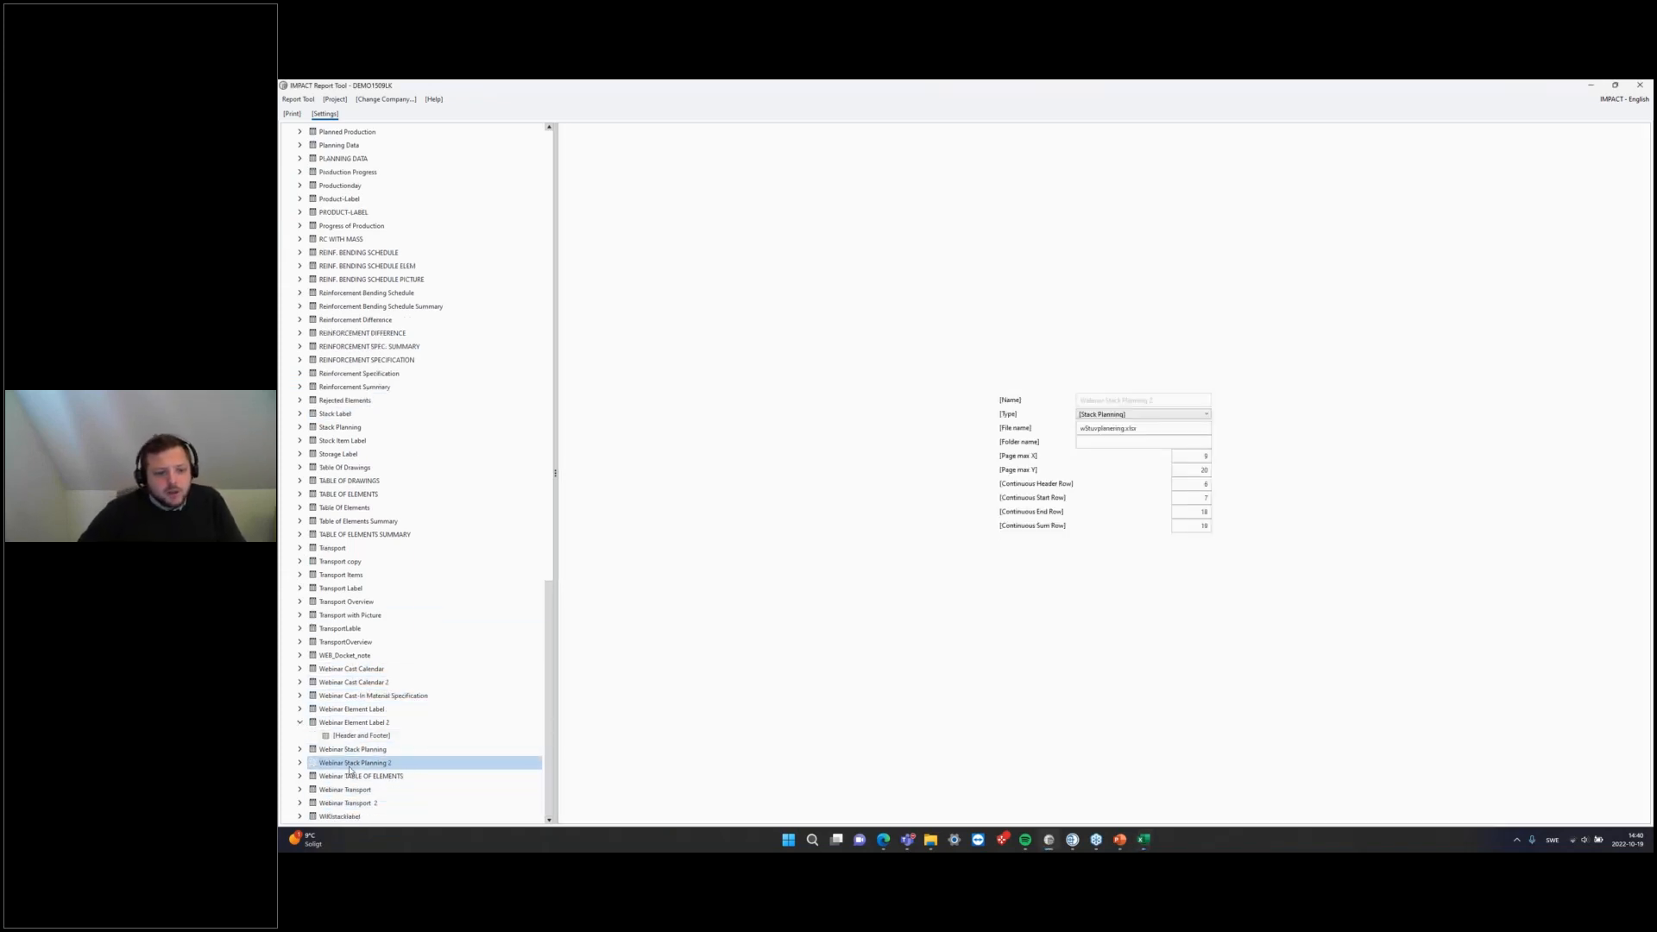
{"action": "double_click", "coordinate": [380, 763]}
{"action": "left_click", "coordinate": [365, 787]}
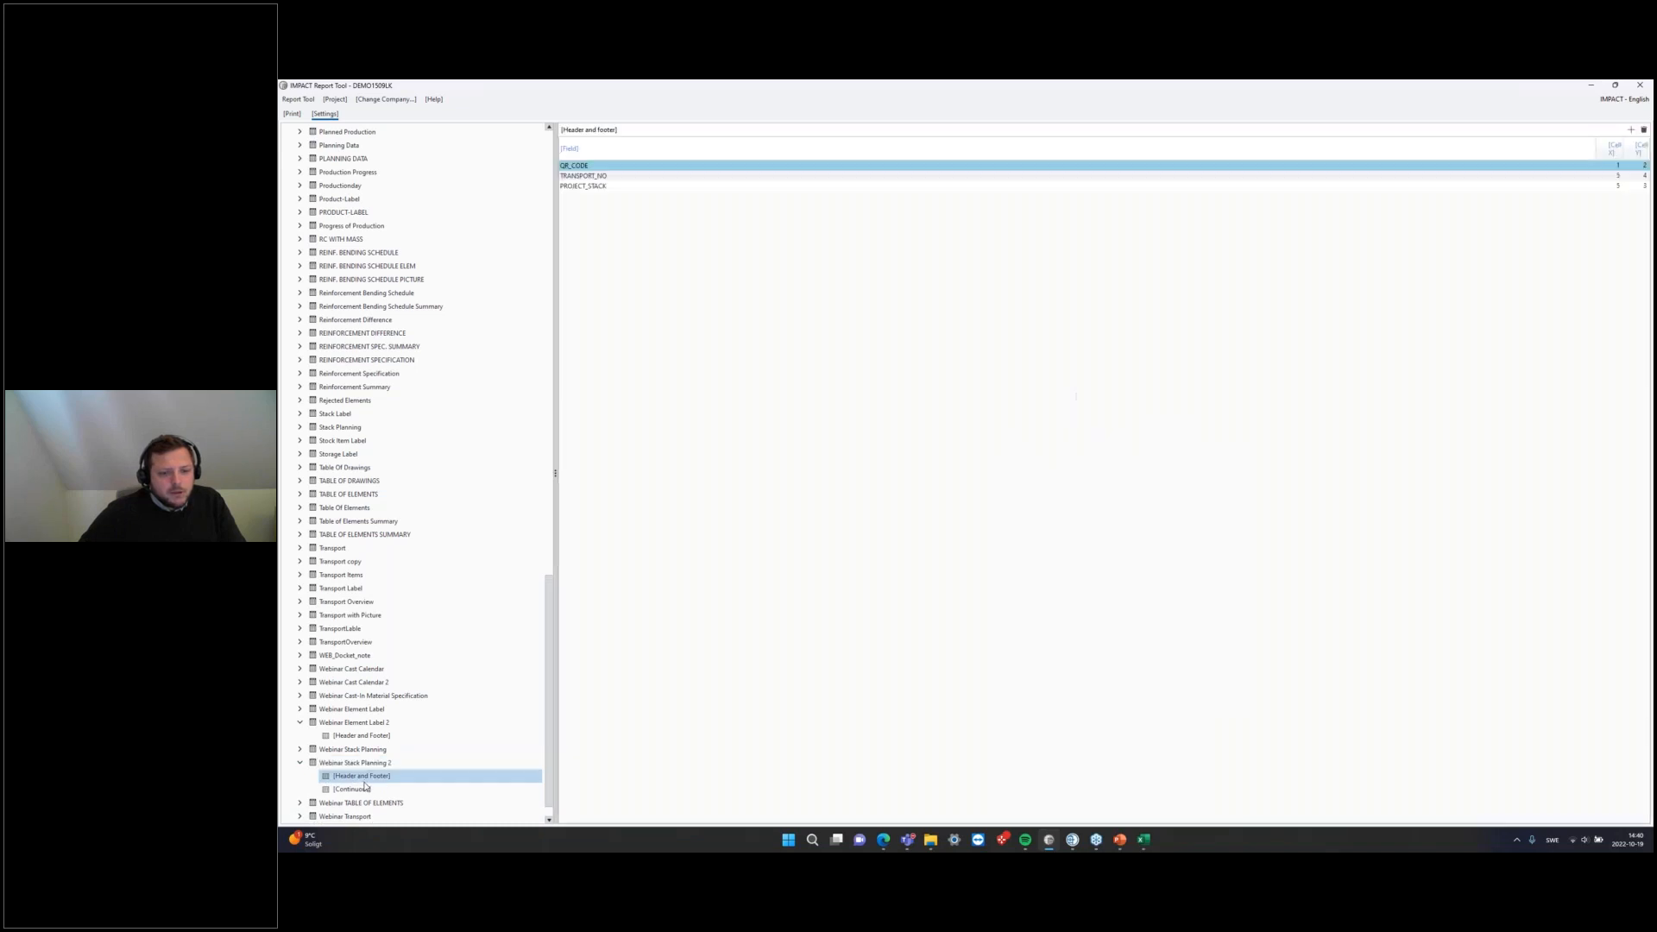
{"action": "left_click", "coordinate": [301, 750]}
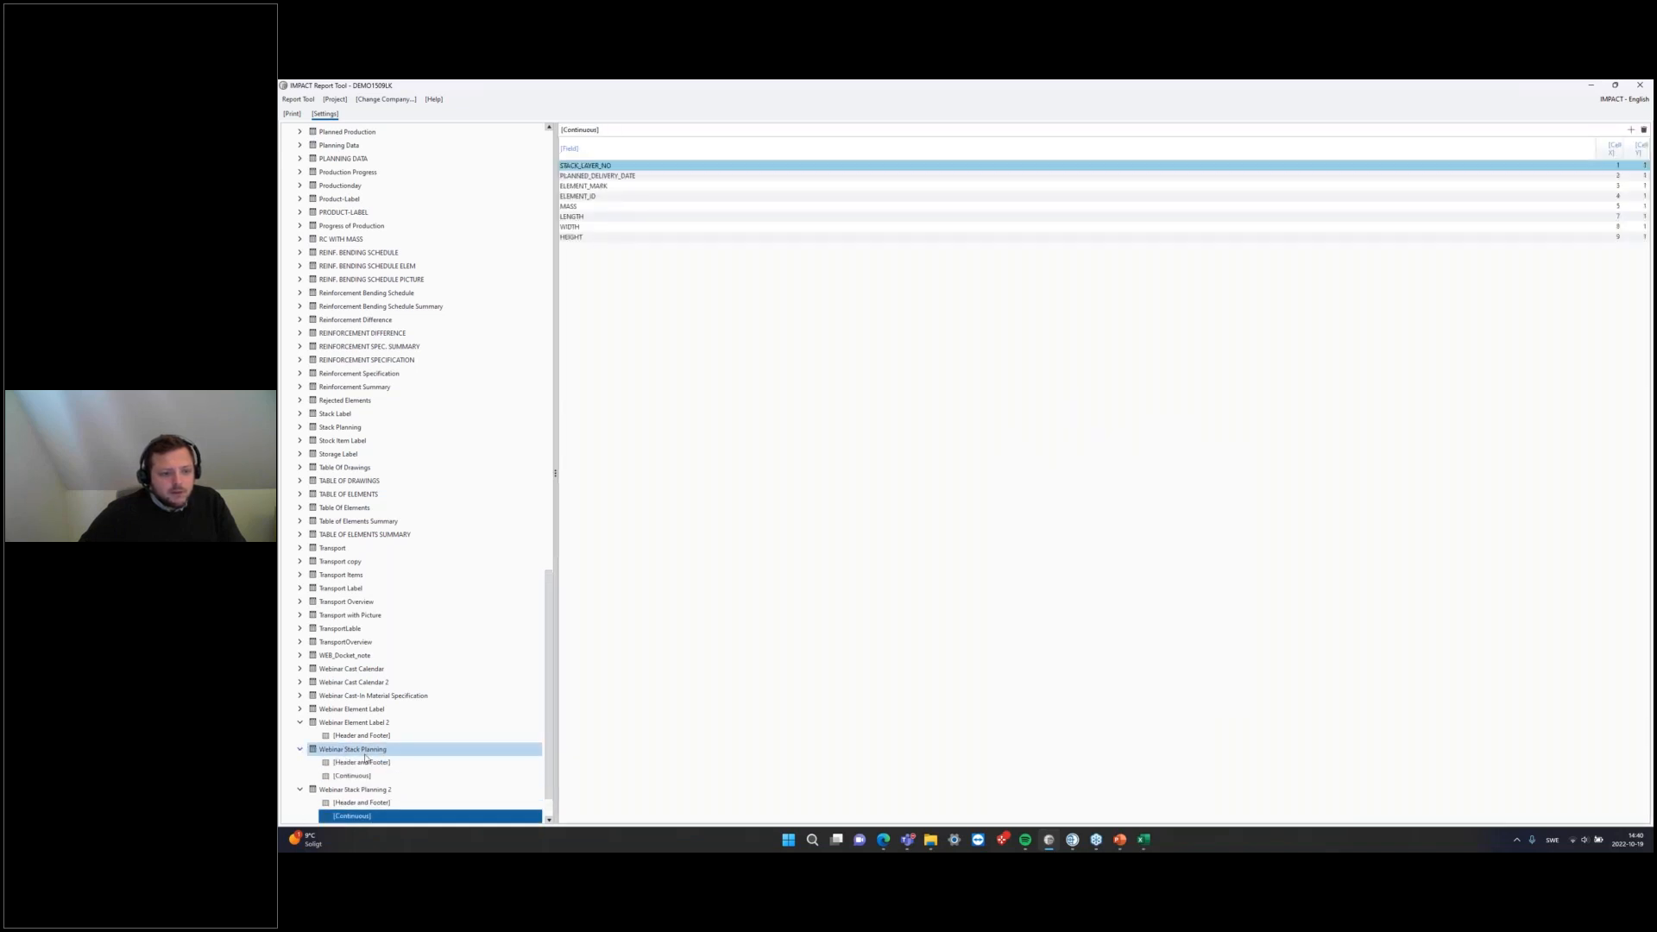
{"action": "left_click", "coordinate": [363, 751]}
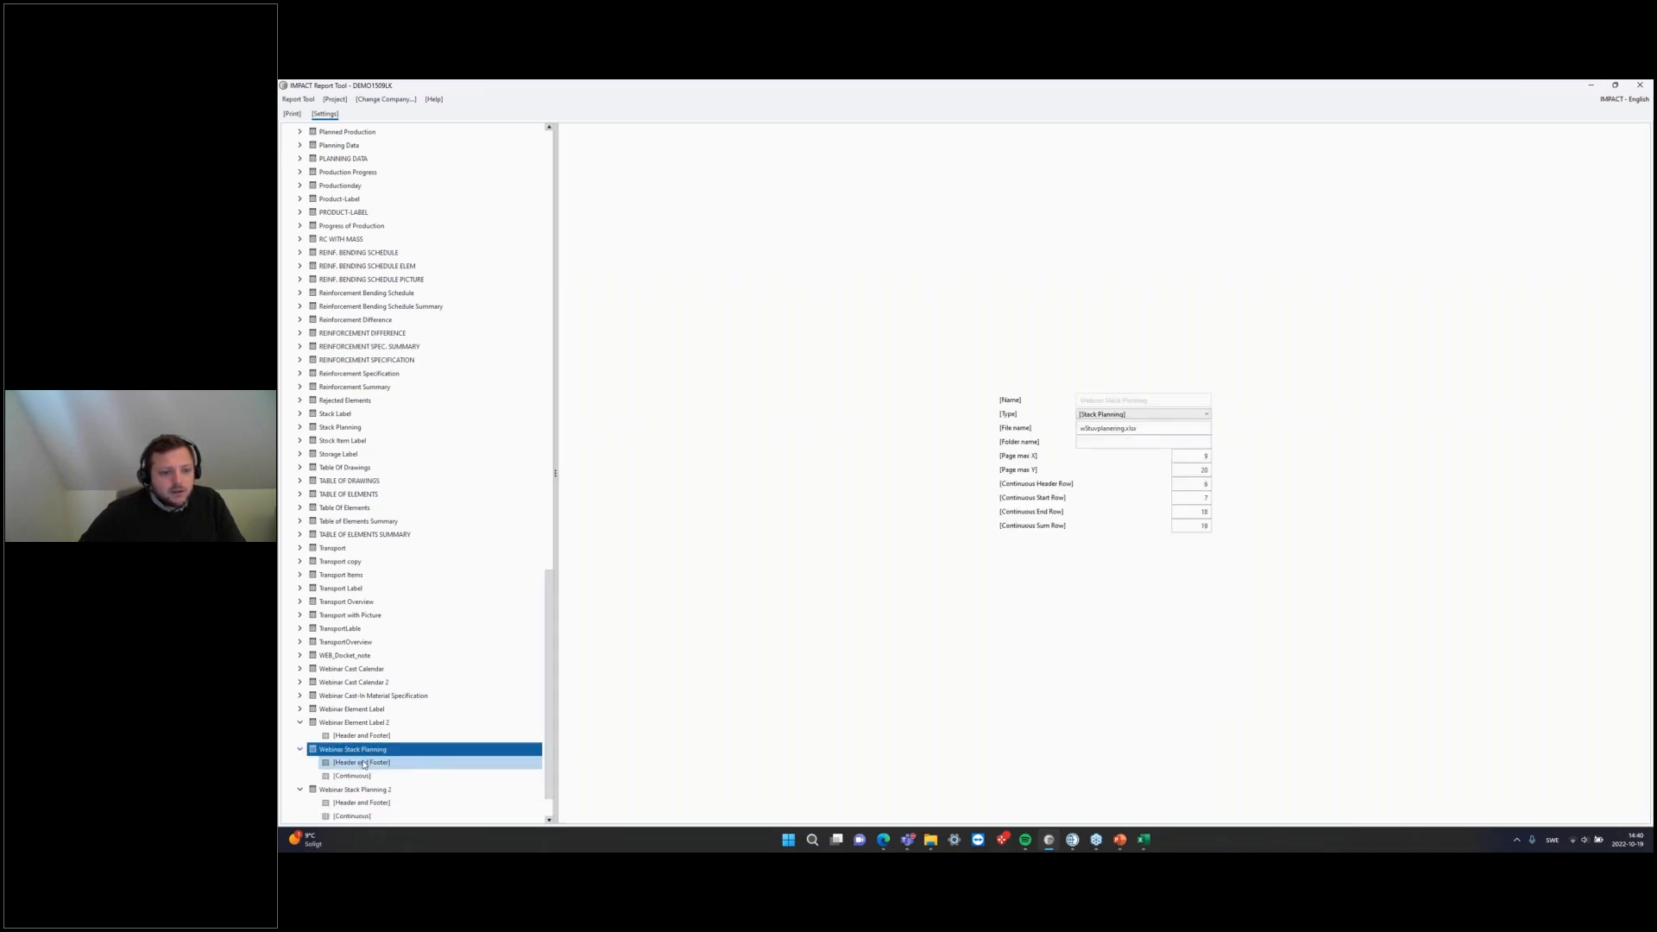
{"action": "left_click", "coordinate": [364, 763]}
{"action": "left_click", "coordinate": [301, 749]}
{"action": "left_click", "coordinate": [300, 763]}
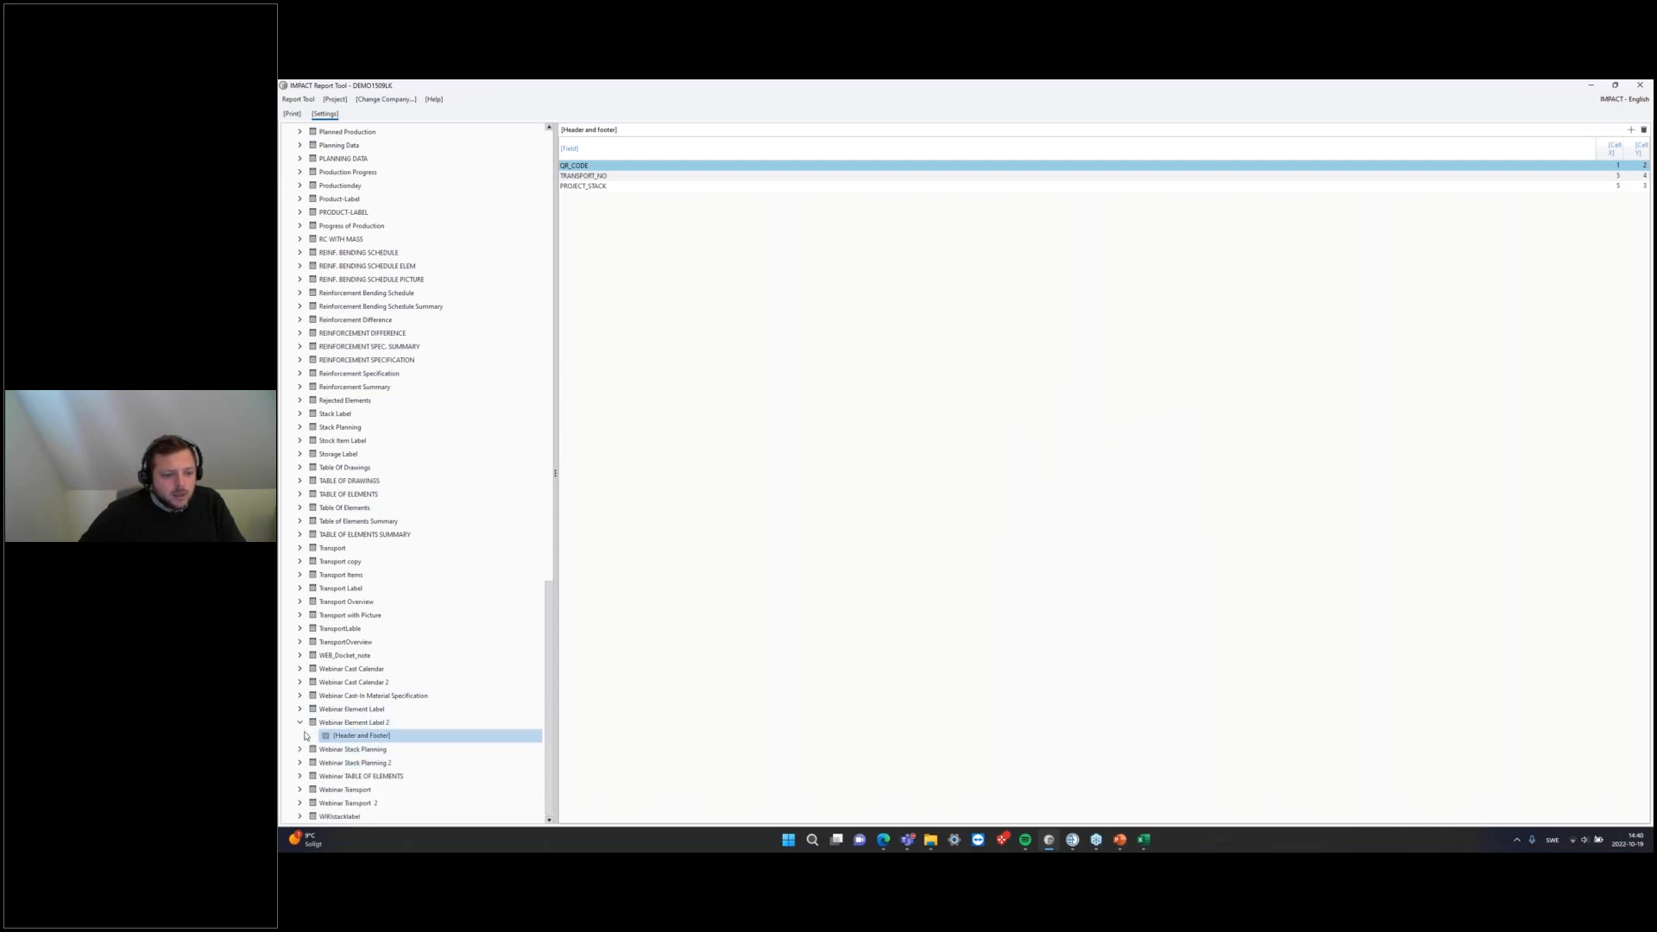
Step: Set the file name of the Webinar Cast Calendar 2 report to wProduktionskalender2.xlsx, checking the name in the templates folder
{"action": "left_click", "coordinate": [301, 681]}
{"action": "left_click", "coordinate": [343, 683]}
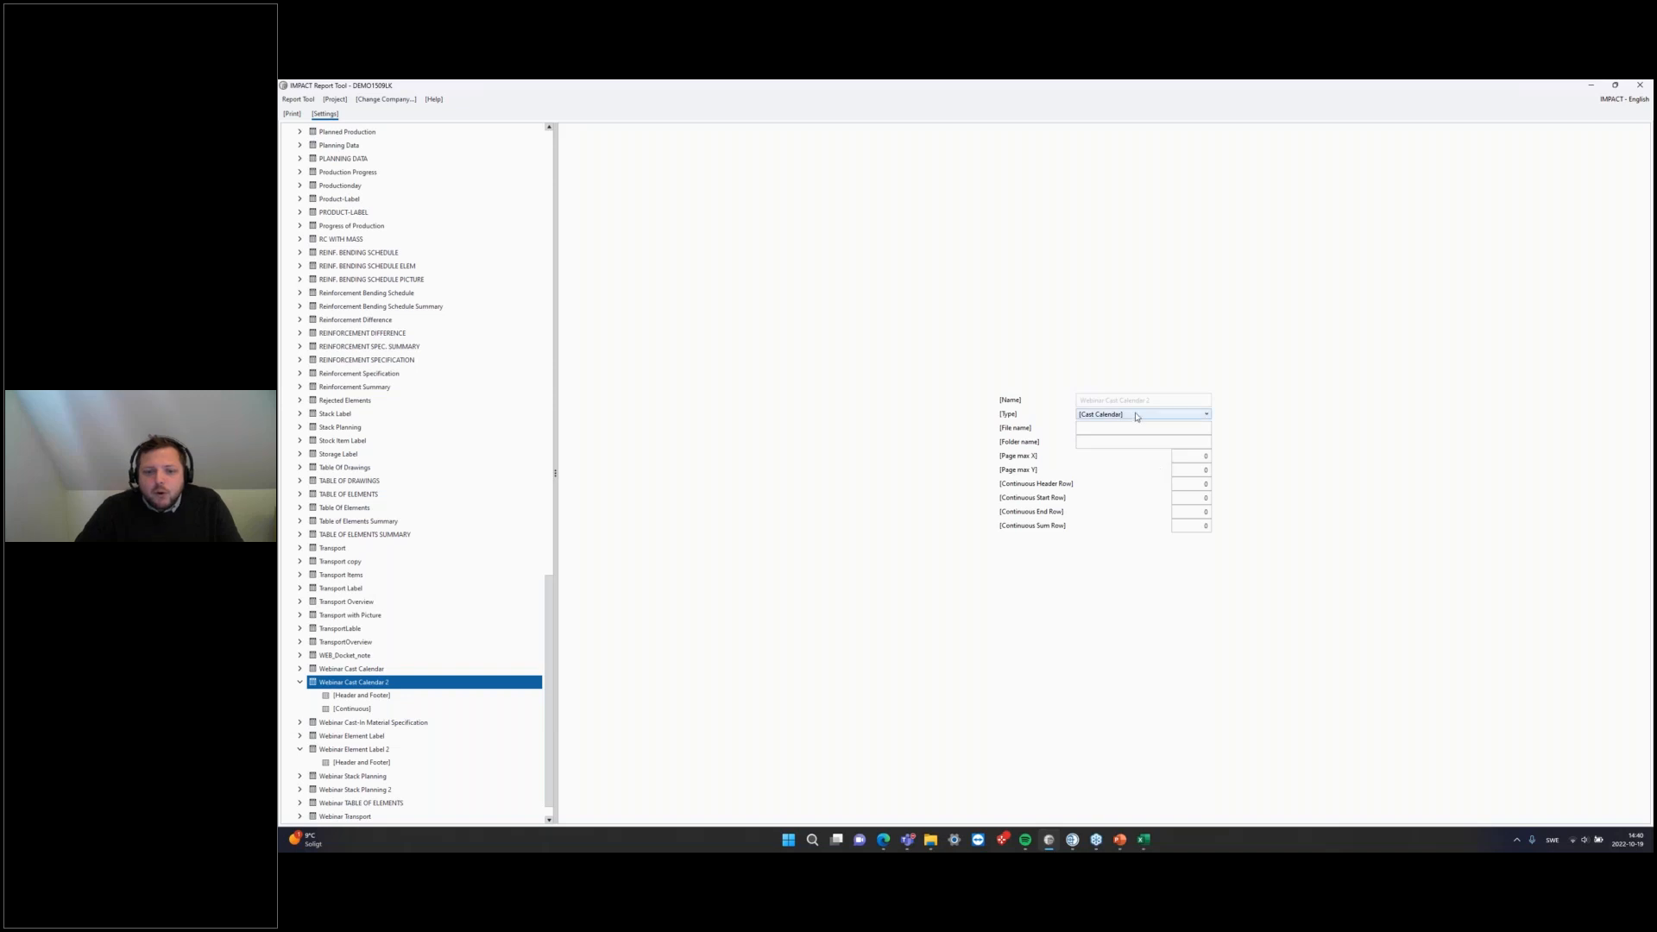
{"action": "left_click", "coordinate": [1128, 441]}
{"action": "left_click", "coordinate": [930, 838]}
{"action": "left_click", "coordinate": [580, 774]}
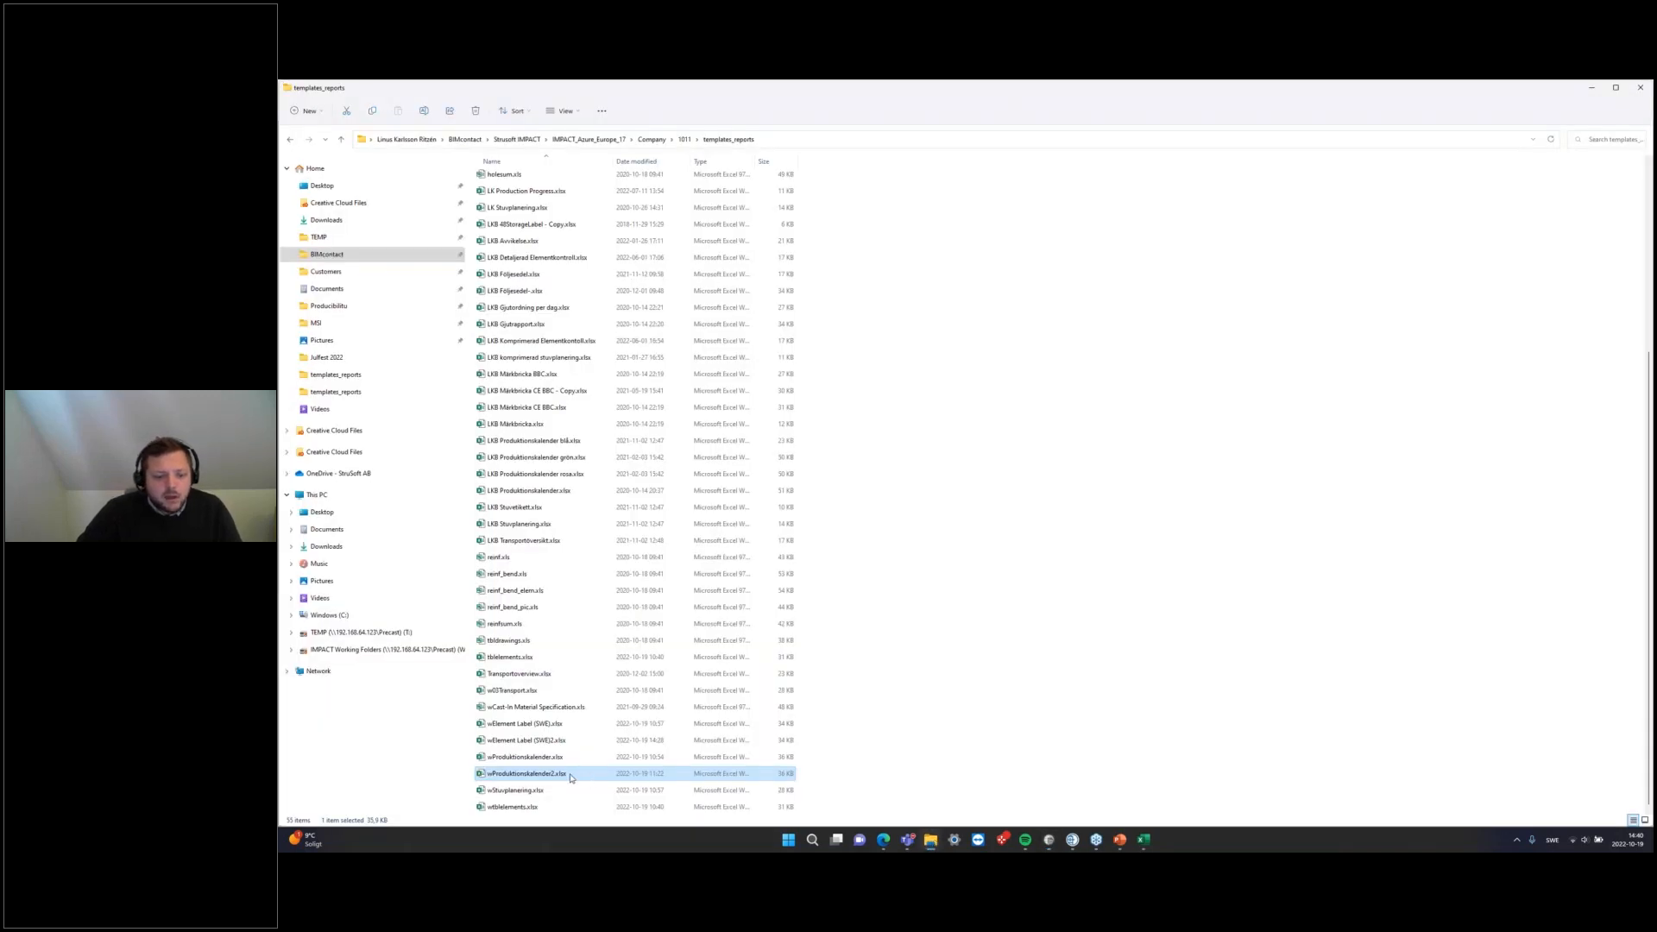
{"action": "left_click", "coordinate": [1594, 90]}
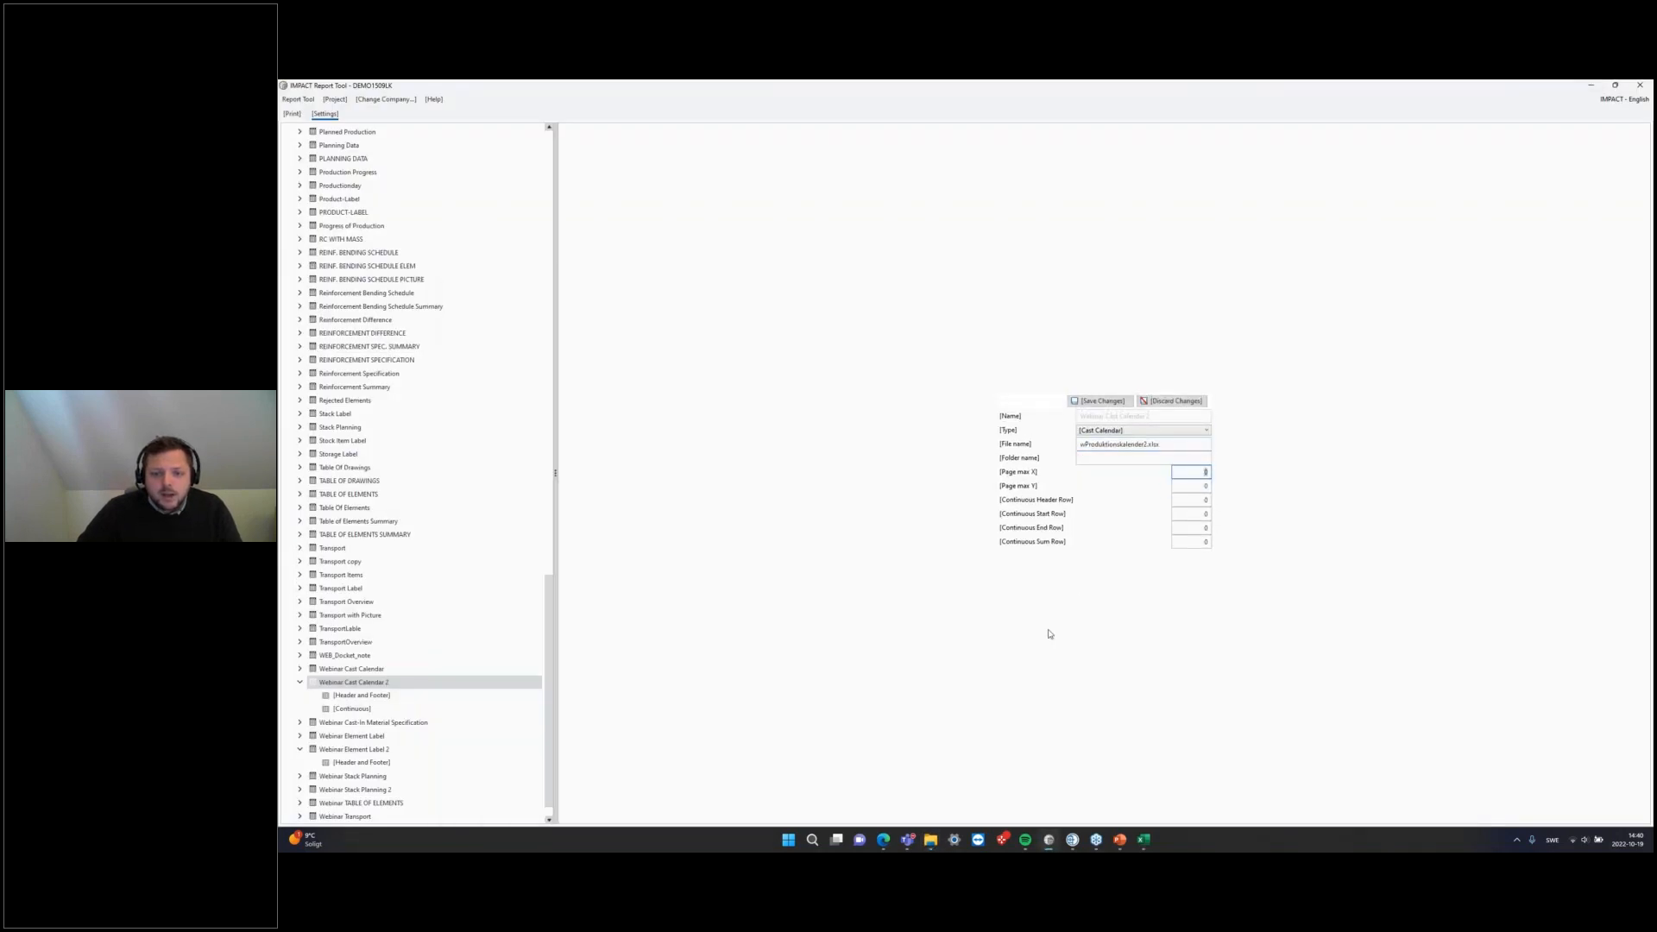
Step: Check the page extent in the Excel calendar template, set Page max X and Page max Y to 40, and save the changes
{"action": "left_click", "coordinate": [1145, 842]}
{"action": "mouse_move", "coordinate": [971, 792]}
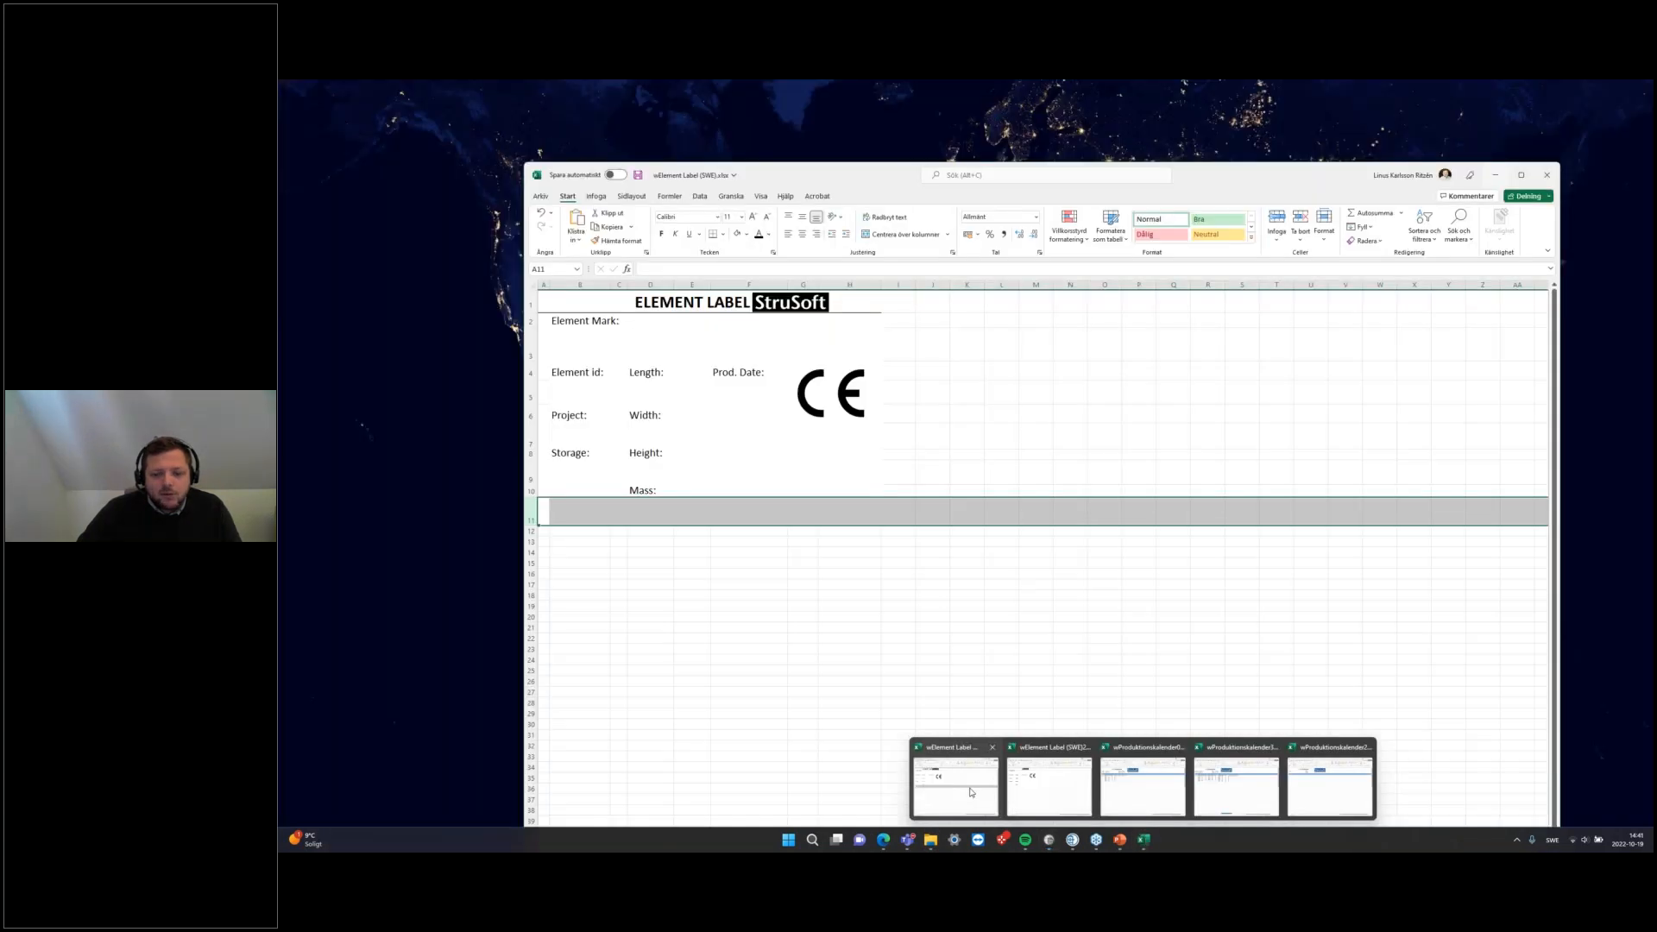
{"action": "left_click", "coordinate": [1330, 785]}
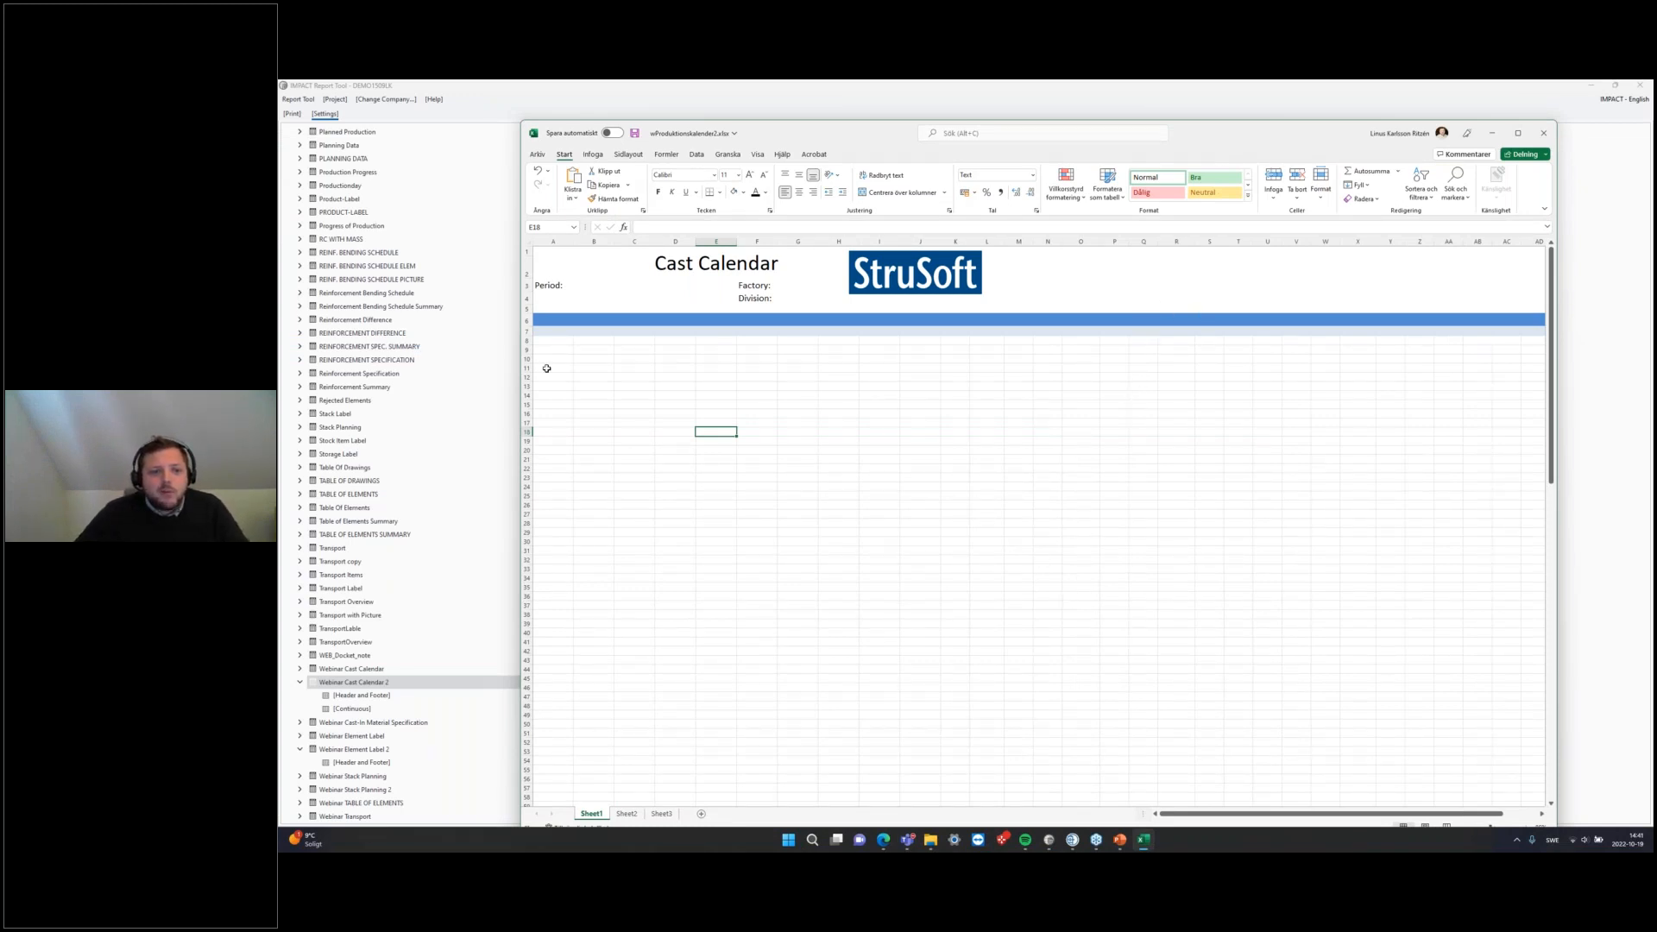
{"action": "left_click", "coordinate": [550, 634]}
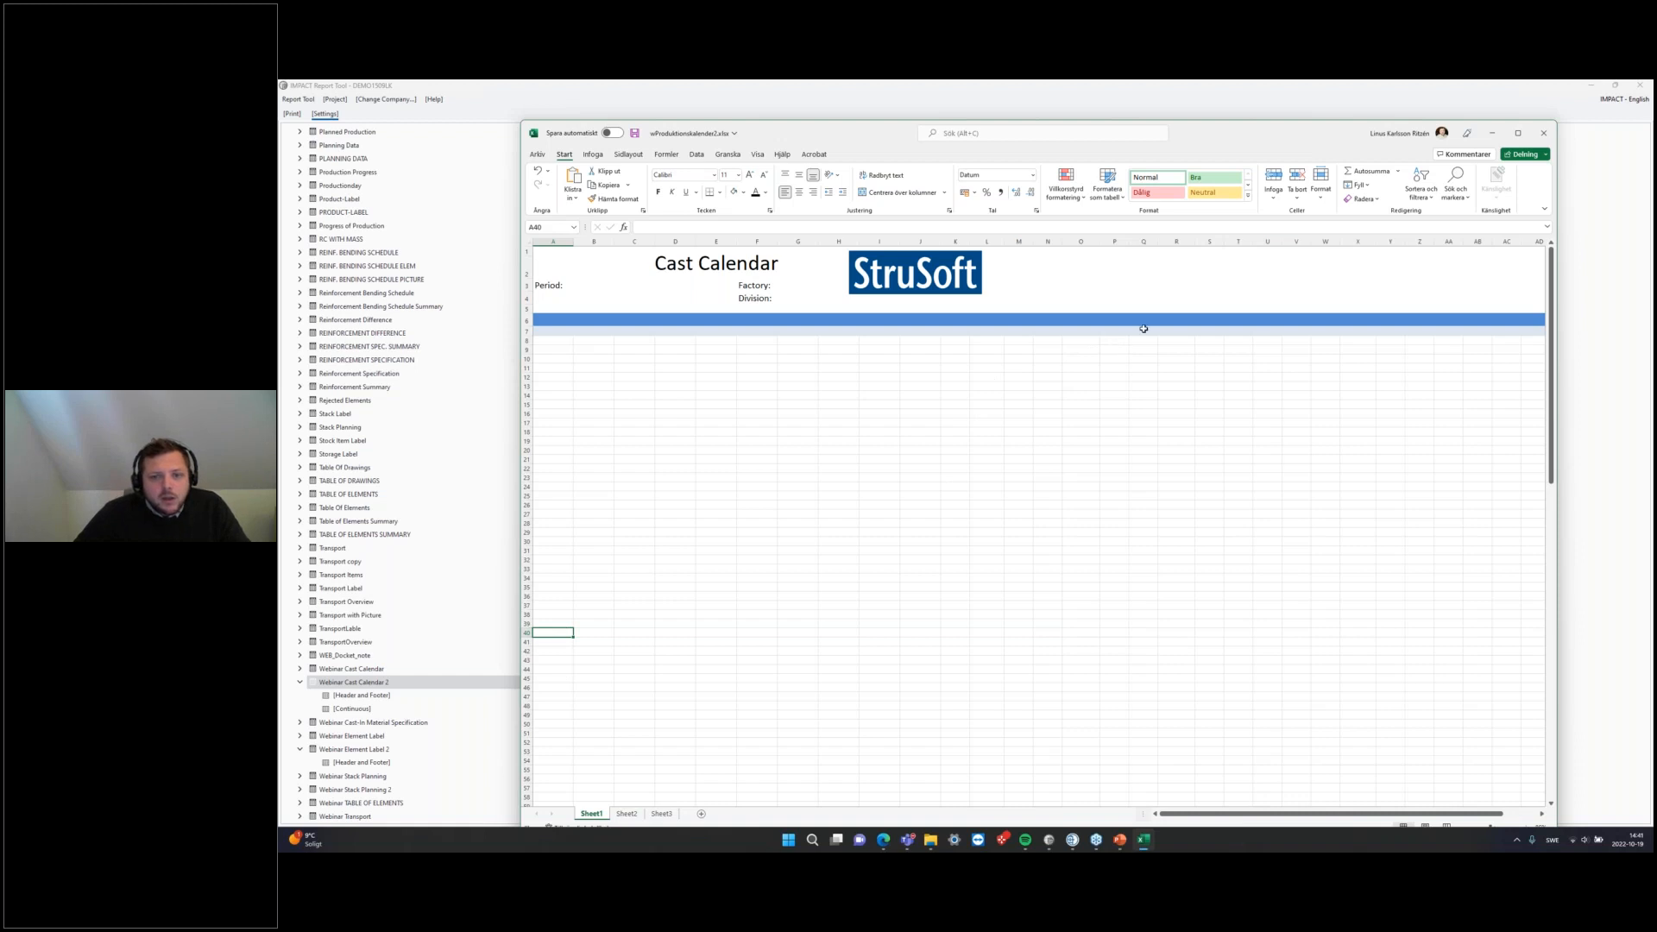
{"action": "left_click", "coordinate": [1492, 132]}
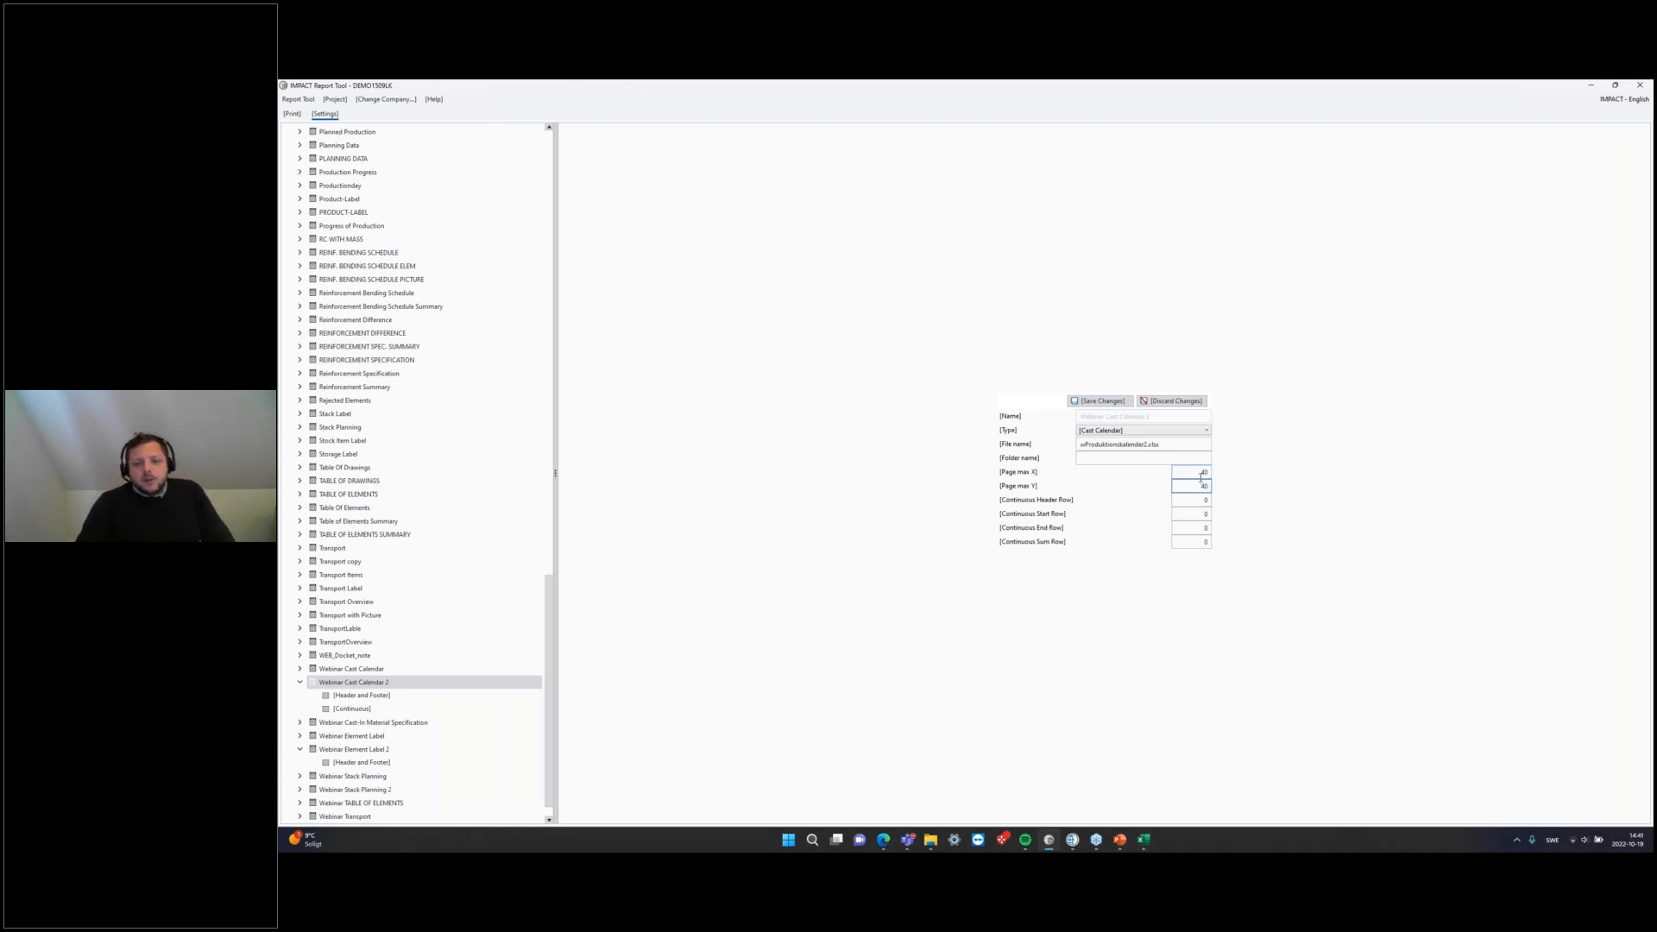
{"action": "left_click", "coordinate": [1100, 401]}
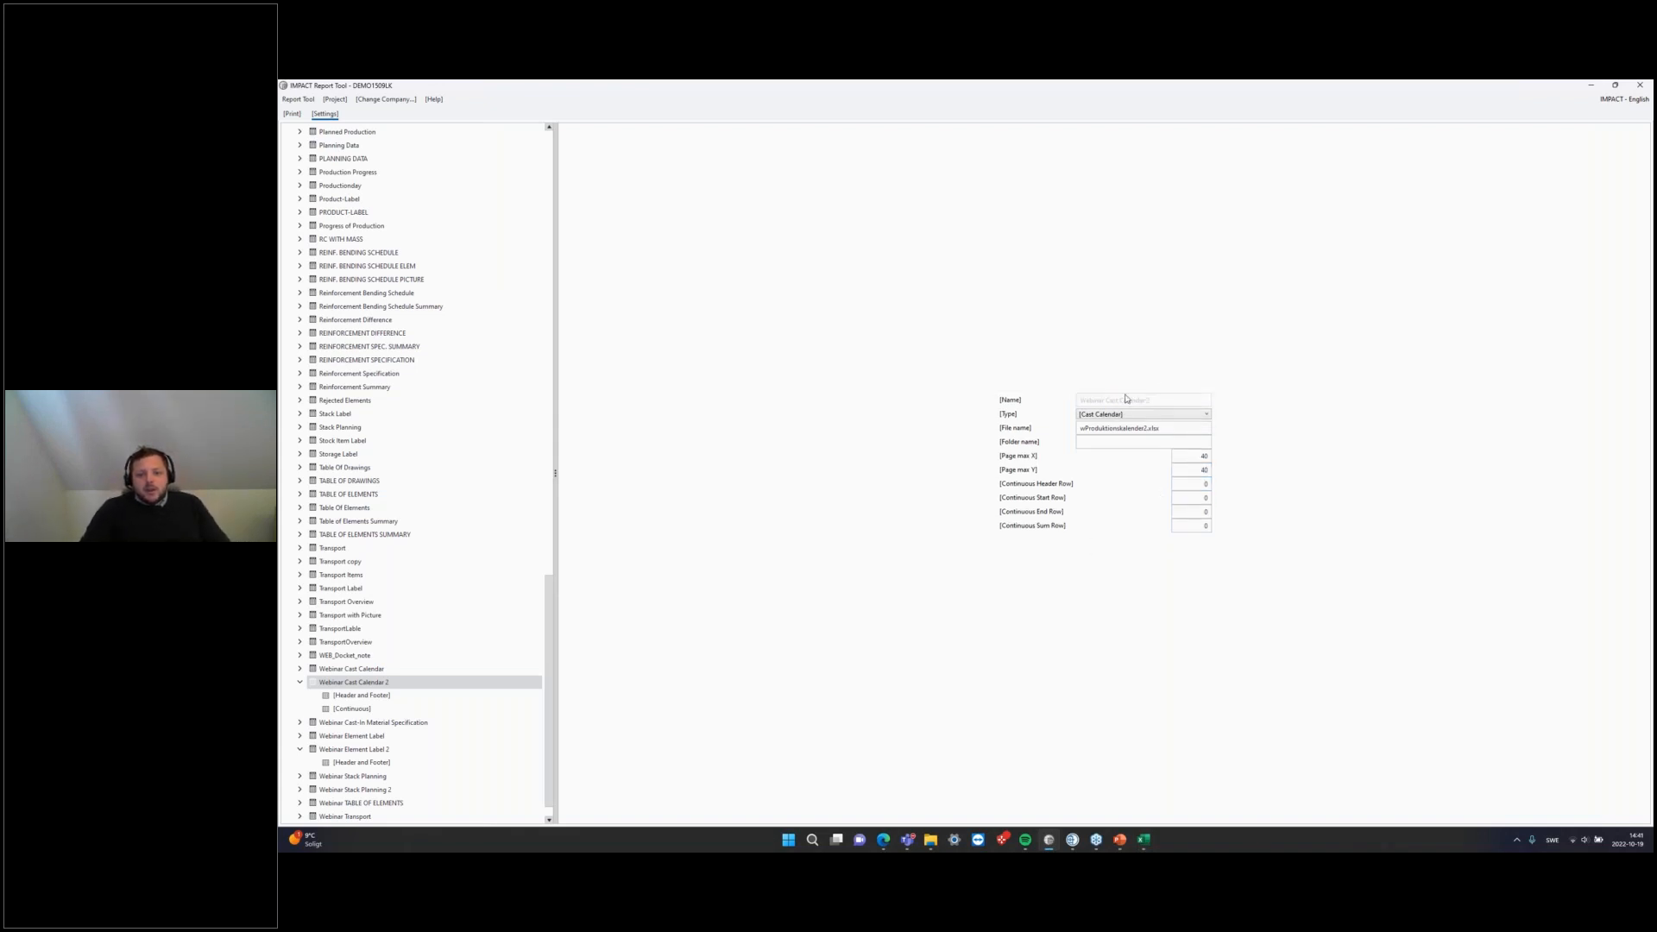
Step: Switch to the wProduktionskalender2.xlsx template in Excel and examine the header block in rows 1 to 6 with its Period and Division cells
{"action": "left_click", "coordinate": [1206, 485]}
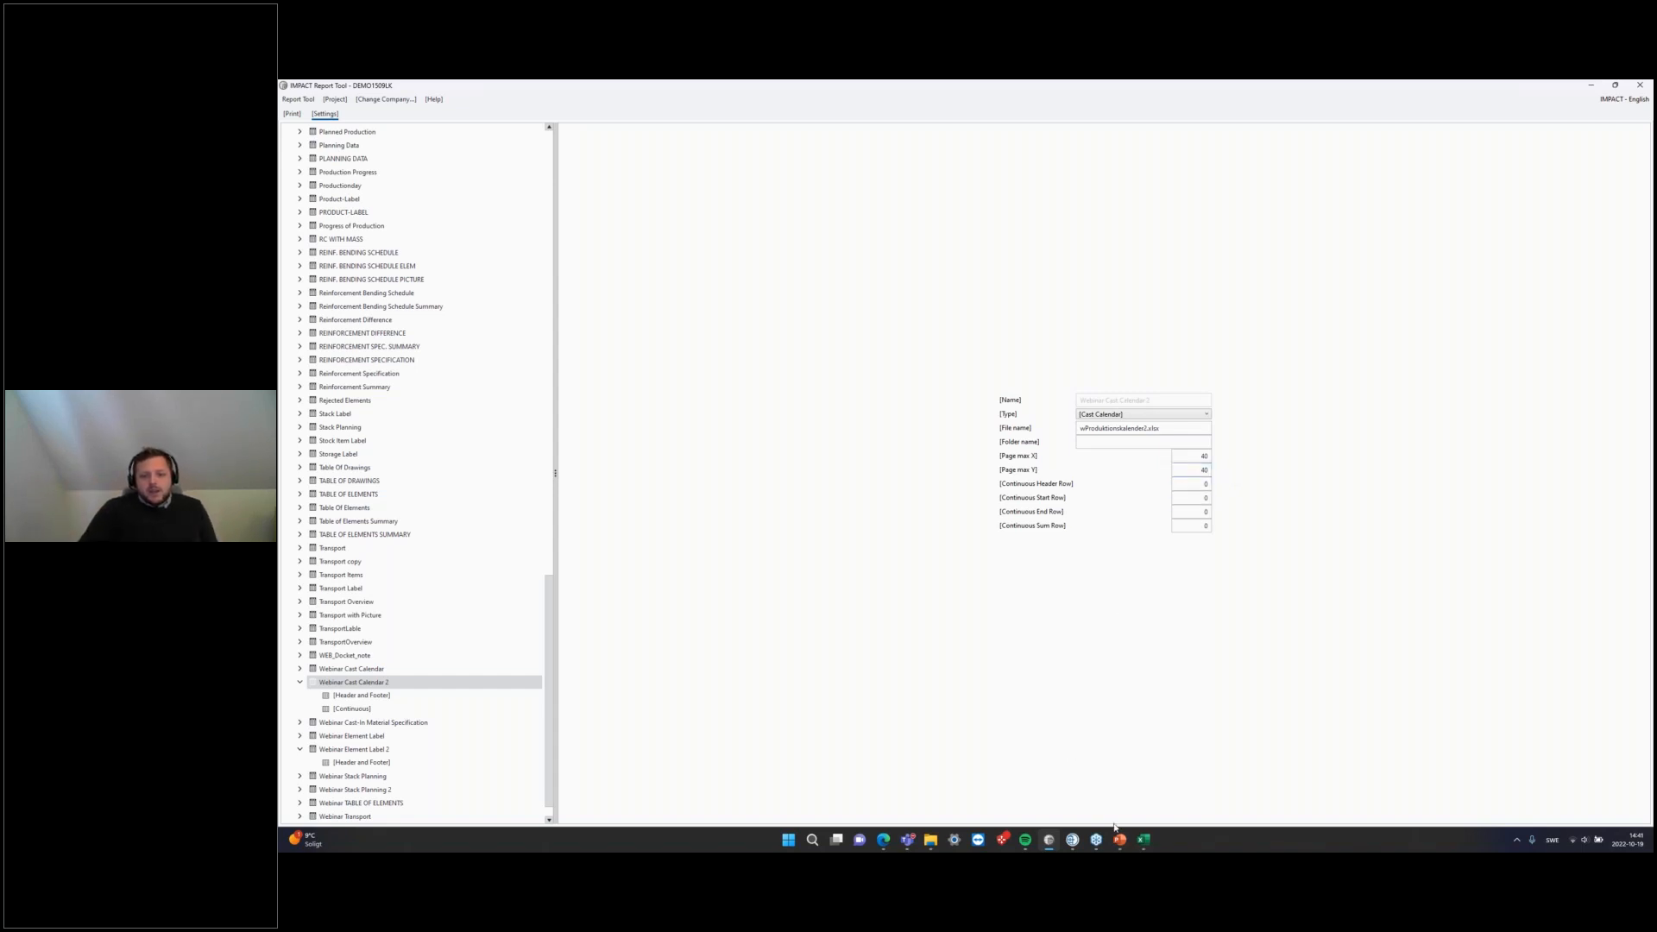
{"action": "left_click", "coordinate": [1144, 840]}
{"action": "left_click", "coordinate": [1320, 802]}
{"action": "left_click", "coordinate": [879, 395]}
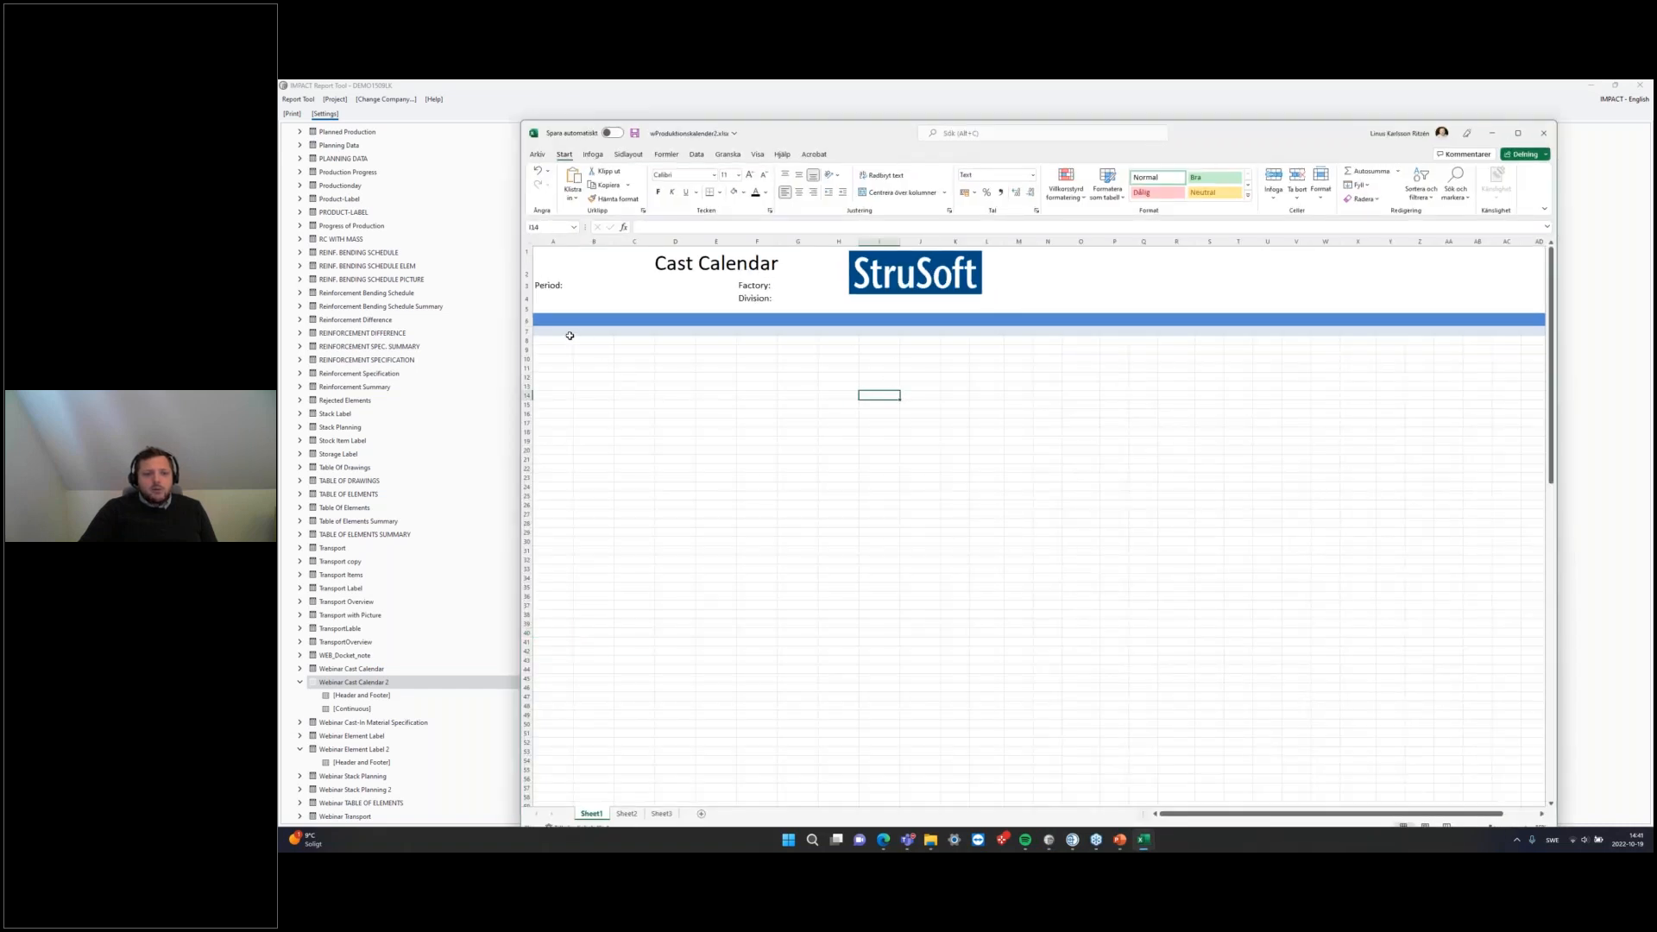
{"action": "left_click_drag", "start_coordinate": [553, 333], "coordinate": [1048, 260]}
{"action": "left_click", "coordinate": [839, 395]}
{"action": "left_click_drag", "start_coordinate": [543, 317], "coordinate": [1048, 252]}
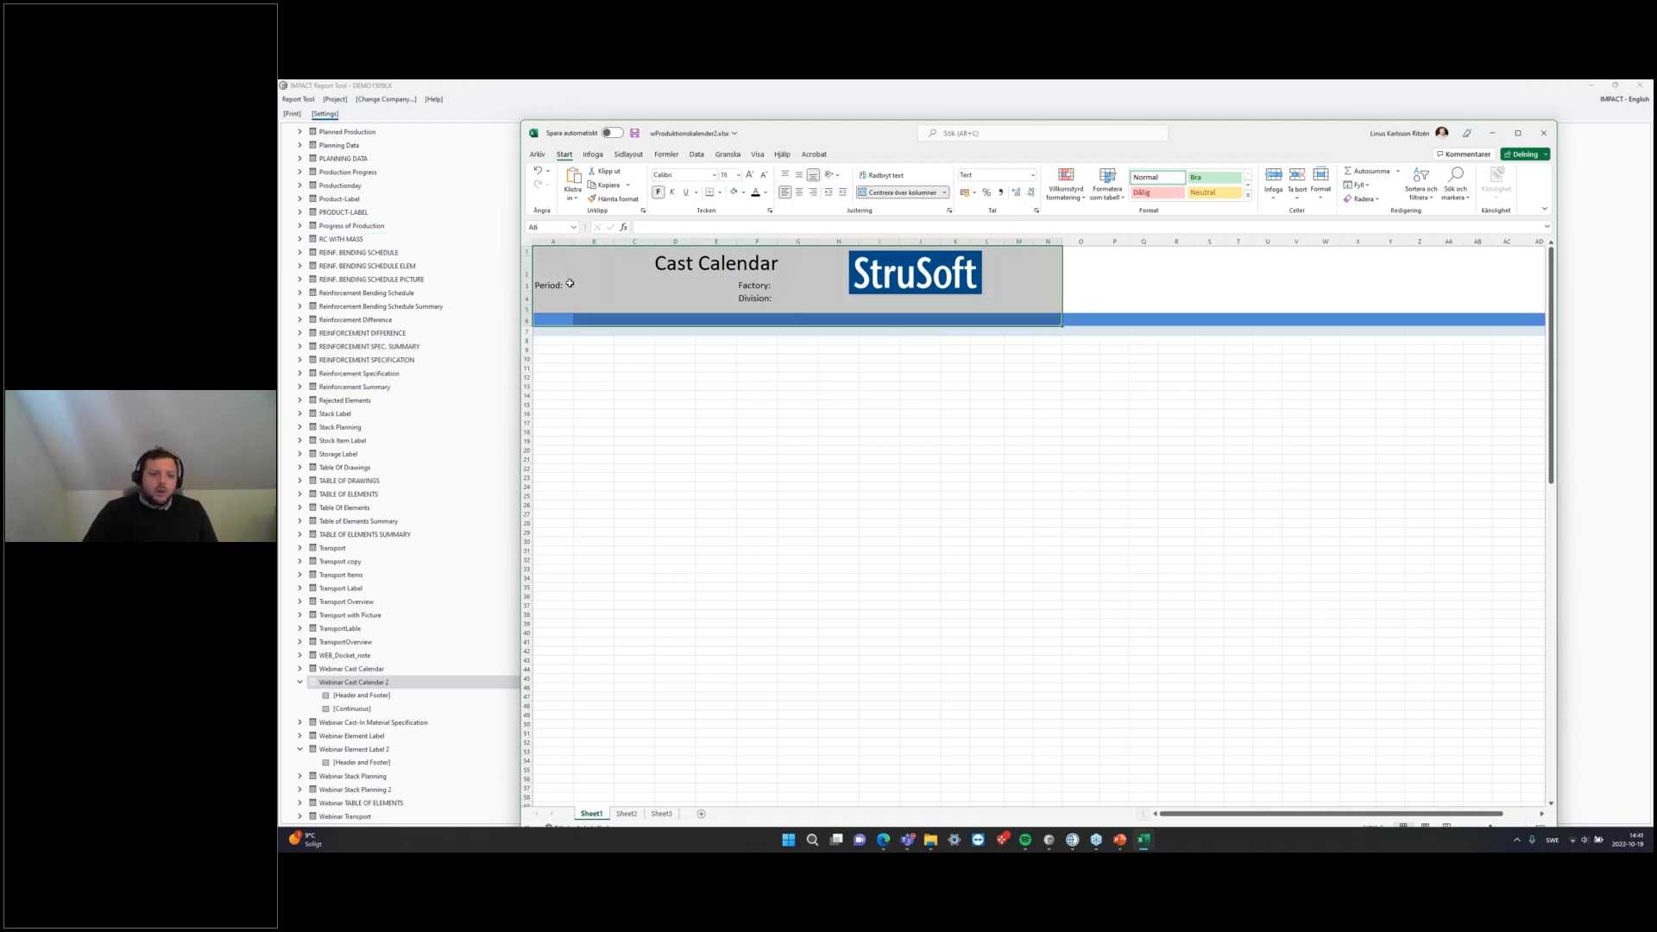
{"action": "left_click", "coordinate": [598, 424]}
{"action": "left_click", "coordinate": [790, 297]}
{"action": "left_click", "coordinate": [586, 286]}
{"action": "left_click_drag", "start_coordinate": [584, 404], "coordinate": [583, 415]}
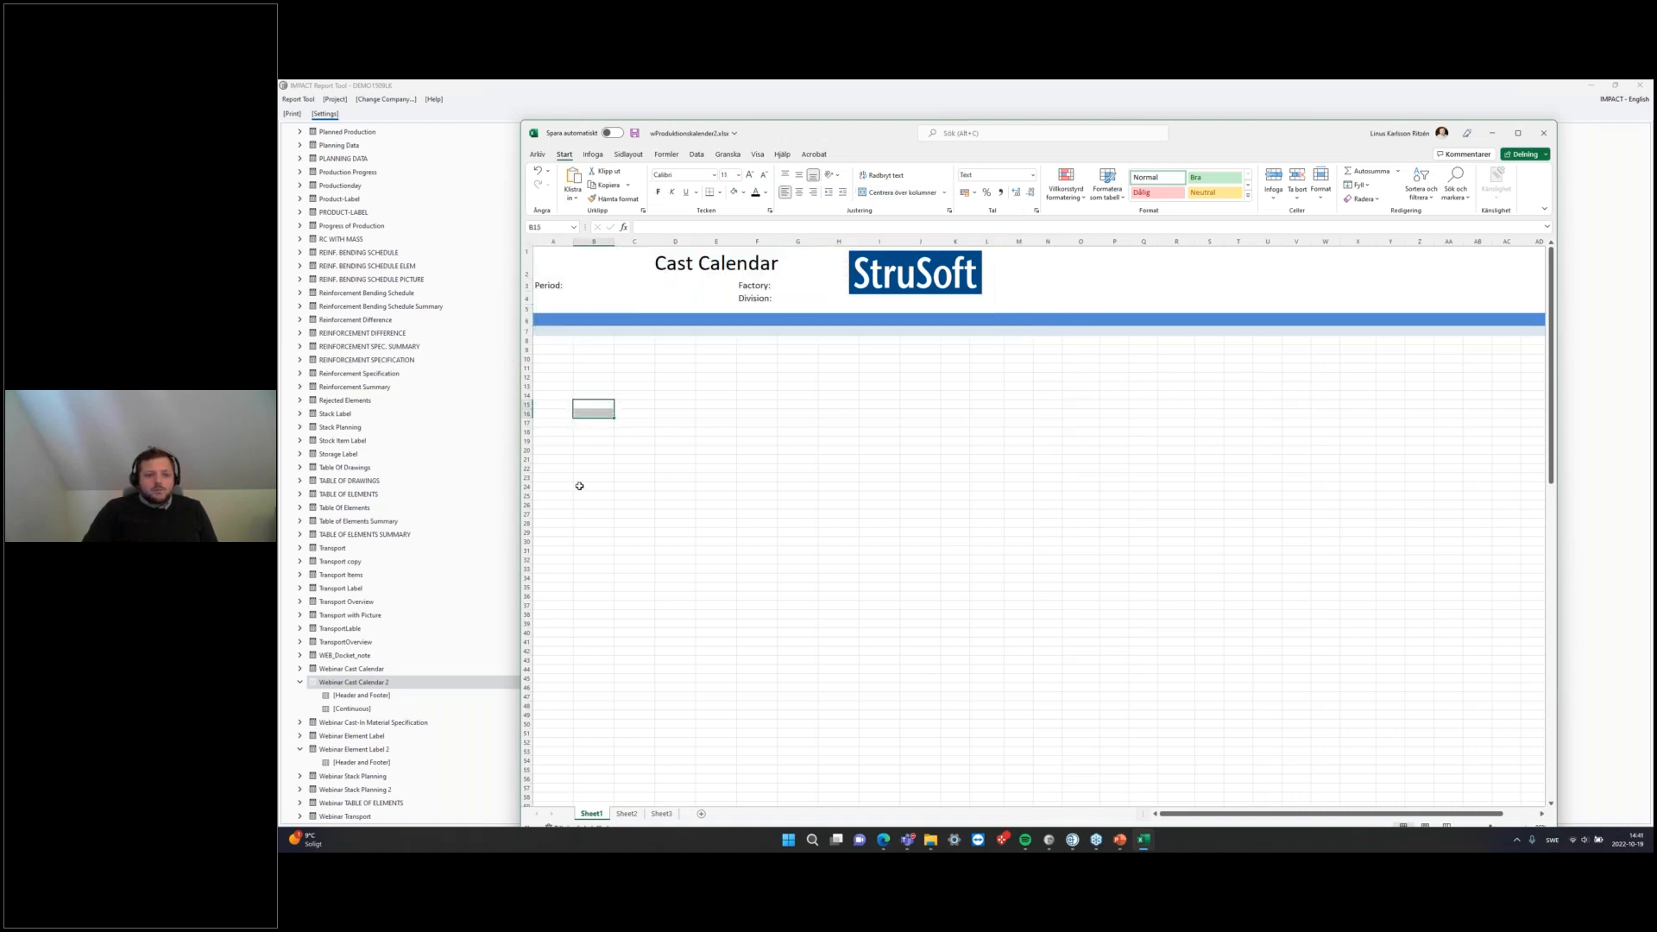
Step: Examine the continuous area from row 7 down in the calendar template, comparing its extent with the header block above it
{"action": "left_click", "coordinate": [555, 334]}
{"action": "left_click_drag", "start_coordinate": [556, 334], "coordinate": [1195, 581]}
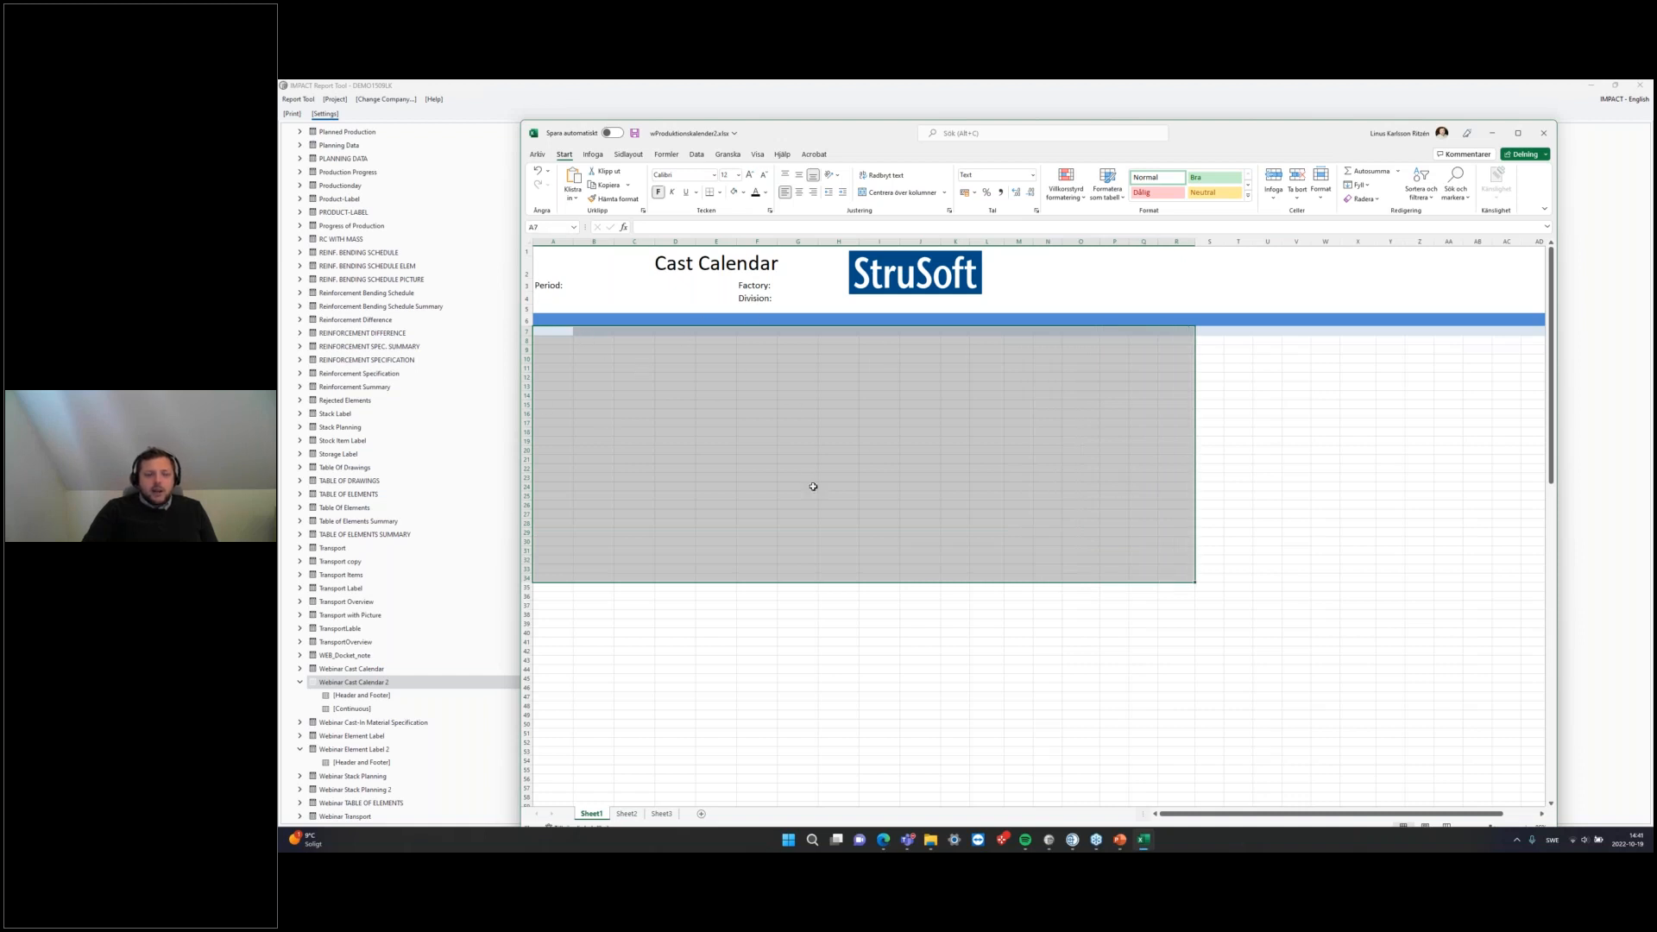
{"action": "left_click", "coordinate": [868, 602]}
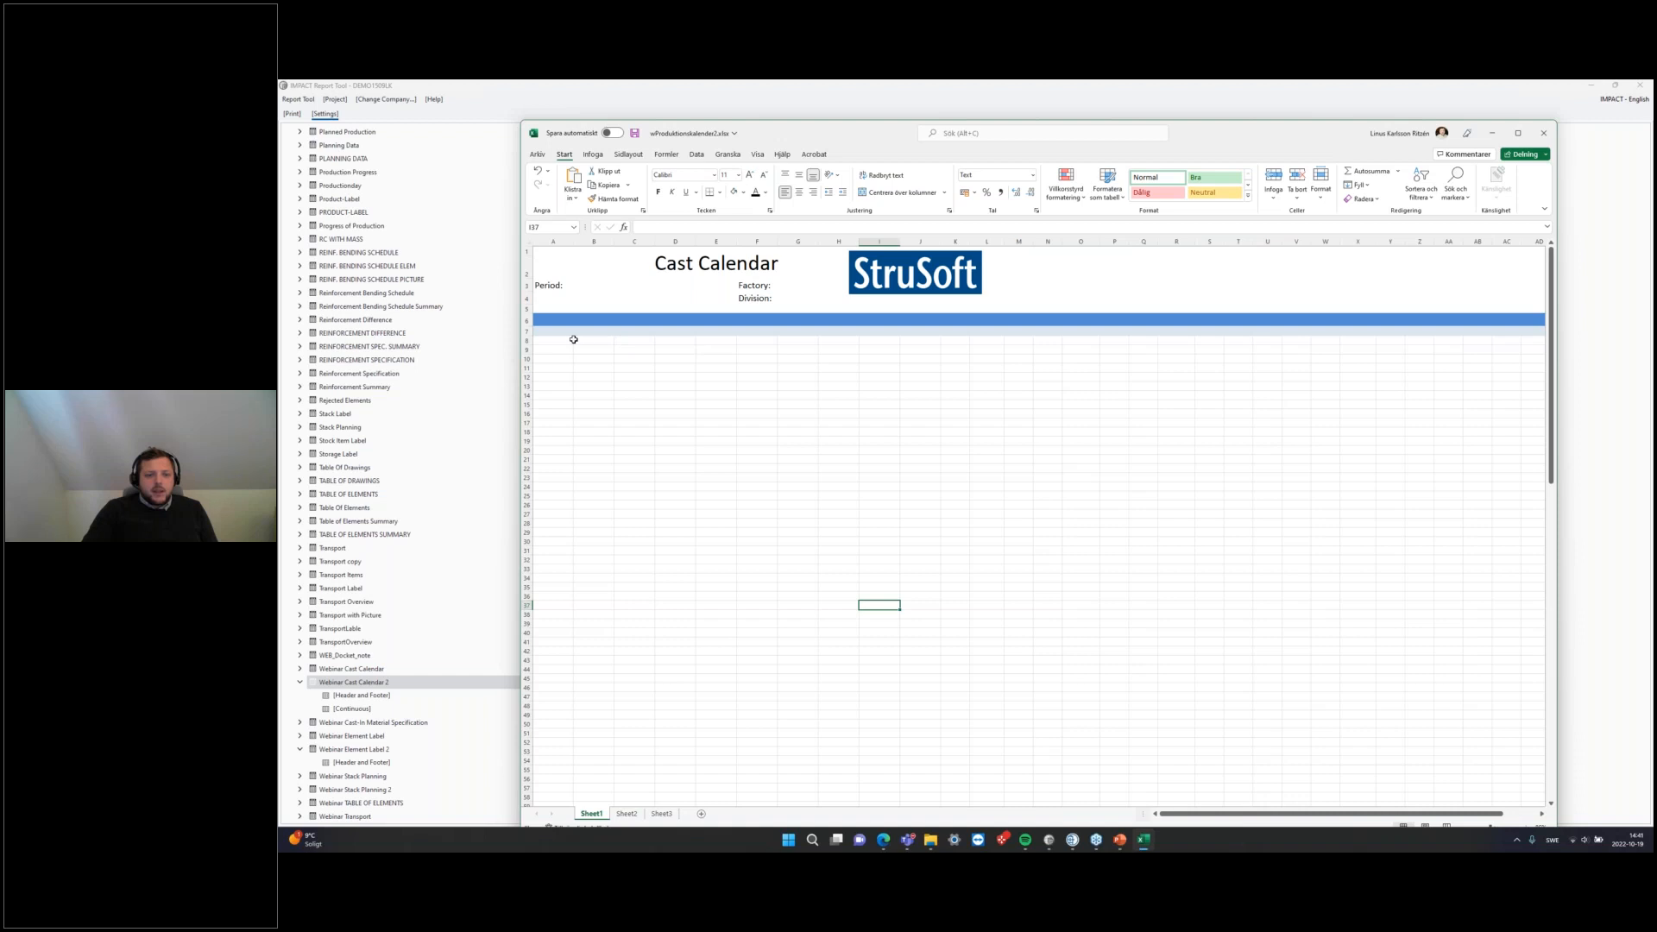
{"action": "left_click_drag", "start_coordinate": [541, 343], "coordinate": [802, 376]}
{"action": "left_click_drag", "start_coordinate": [902, 396], "coordinate": [909, 396]}
{"action": "left_click_drag", "start_coordinate": [674, 515], "coordinate": [672, 506]}
{"action": "left_click_drag", "start_coordinate": [548, 248], "coordinate": [1057, 321]}
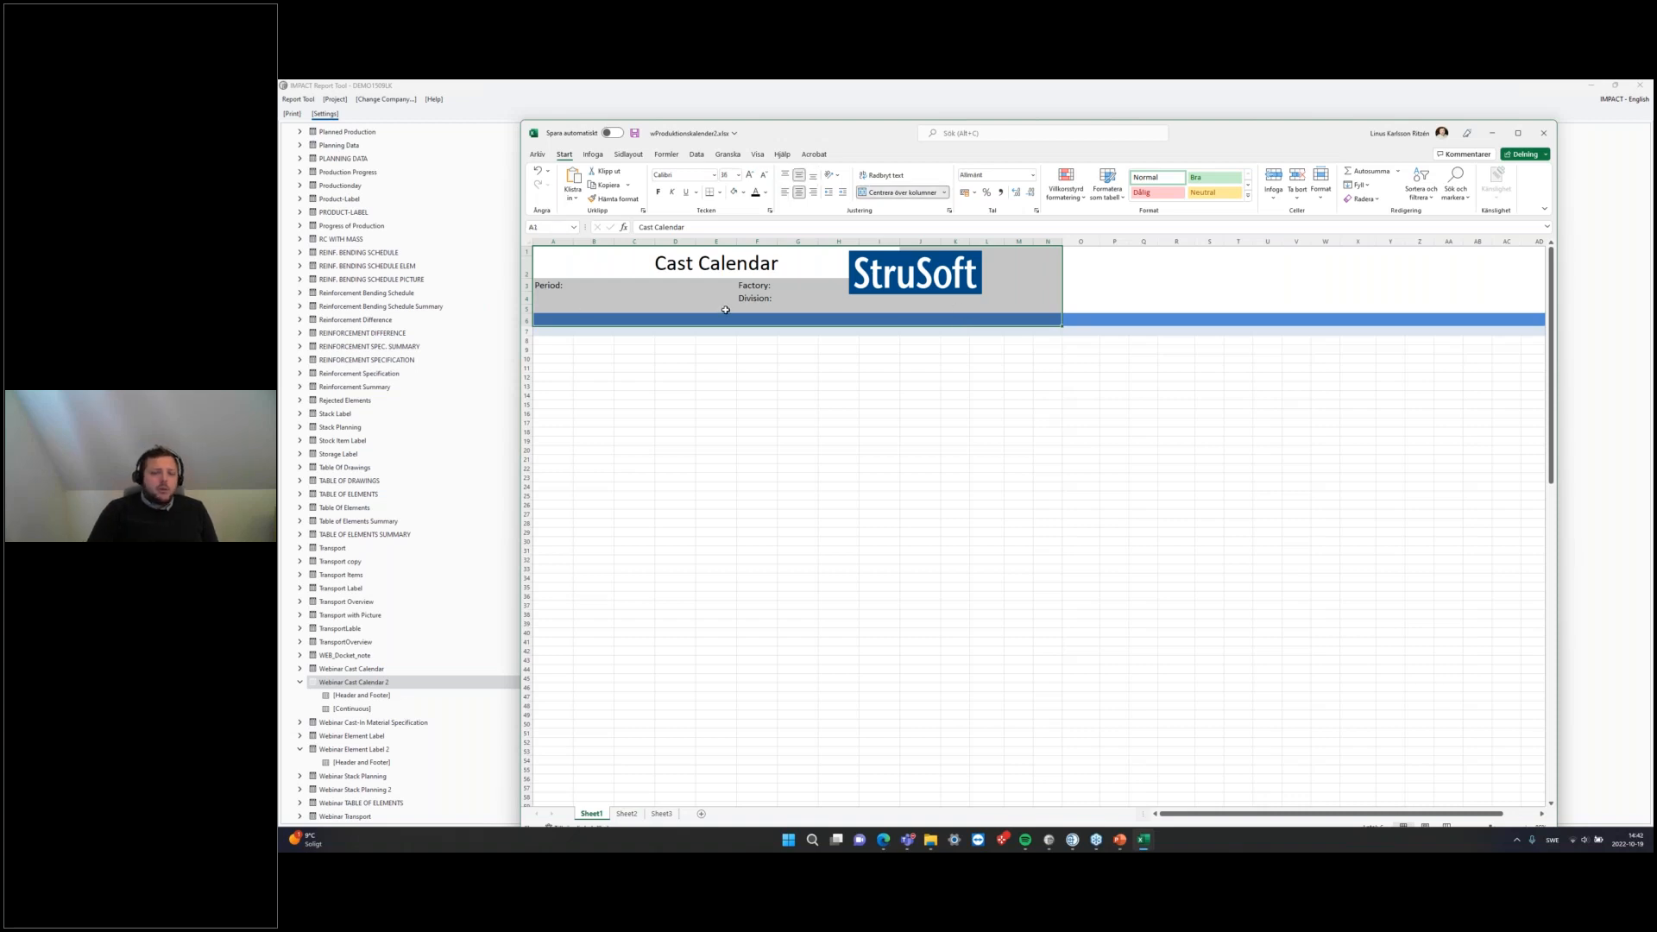
{"action": "left_click_drag", "start_coordinate": [548, 339], "coordinate": [811, 380]}
{"action": "left_click_drag", "start_coordinate": [550, 250], "coordinate": [948, 309]}
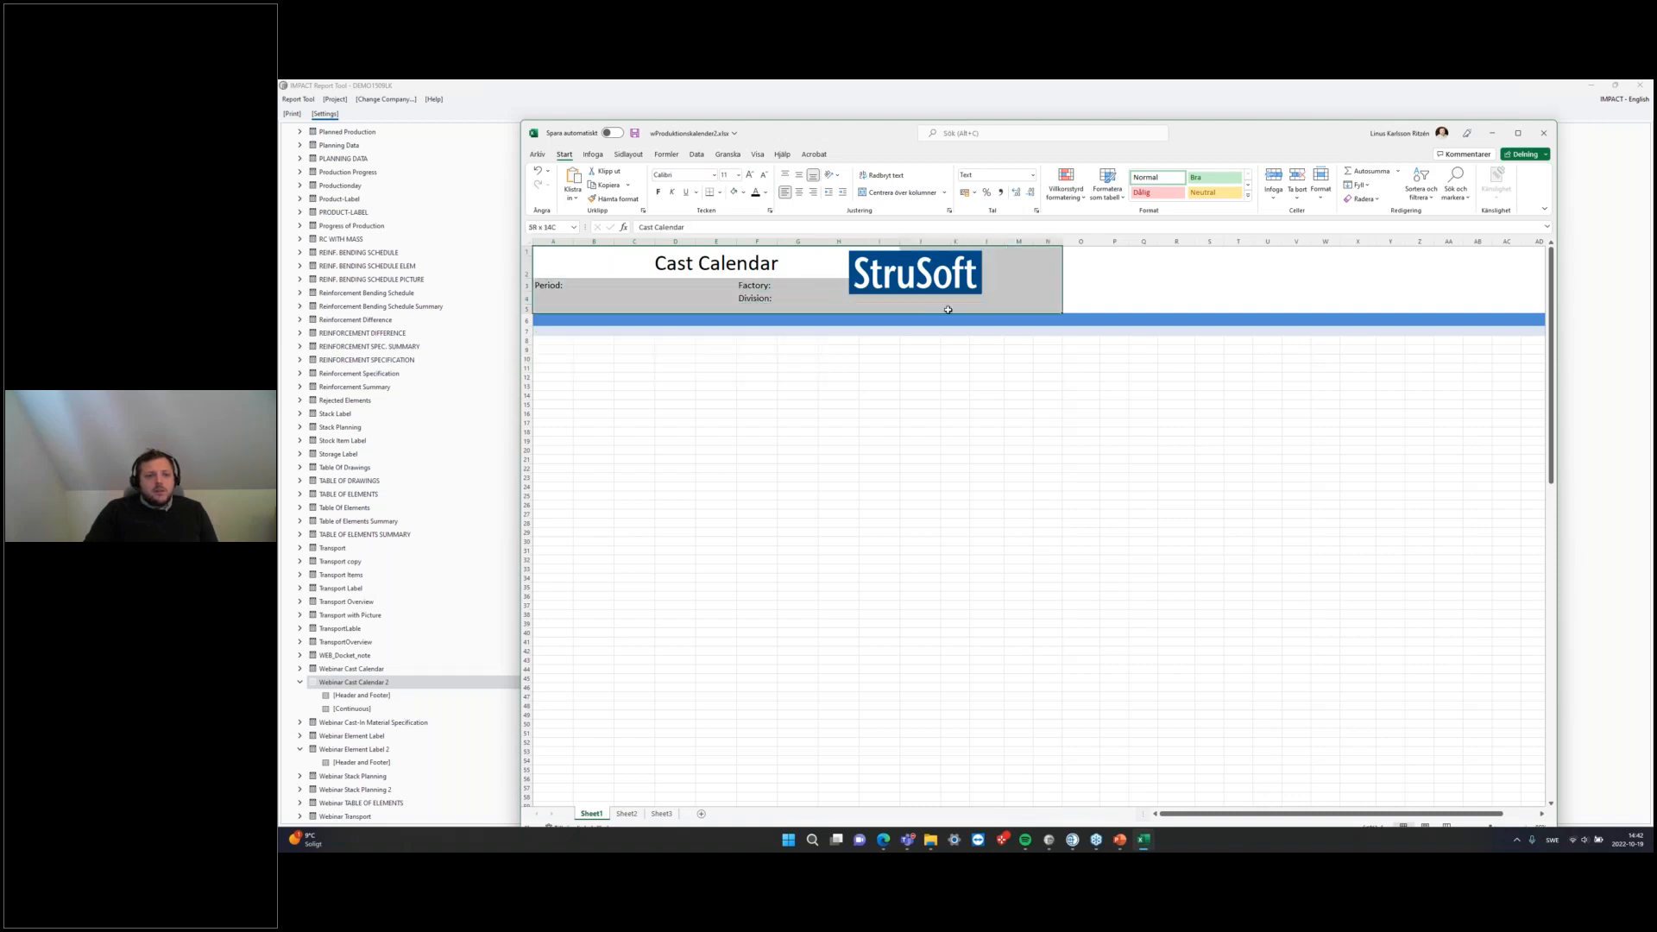
{"action": "left_click_drag", "start_coordinate": [551, 349], "coordinate": [1052, 550]}
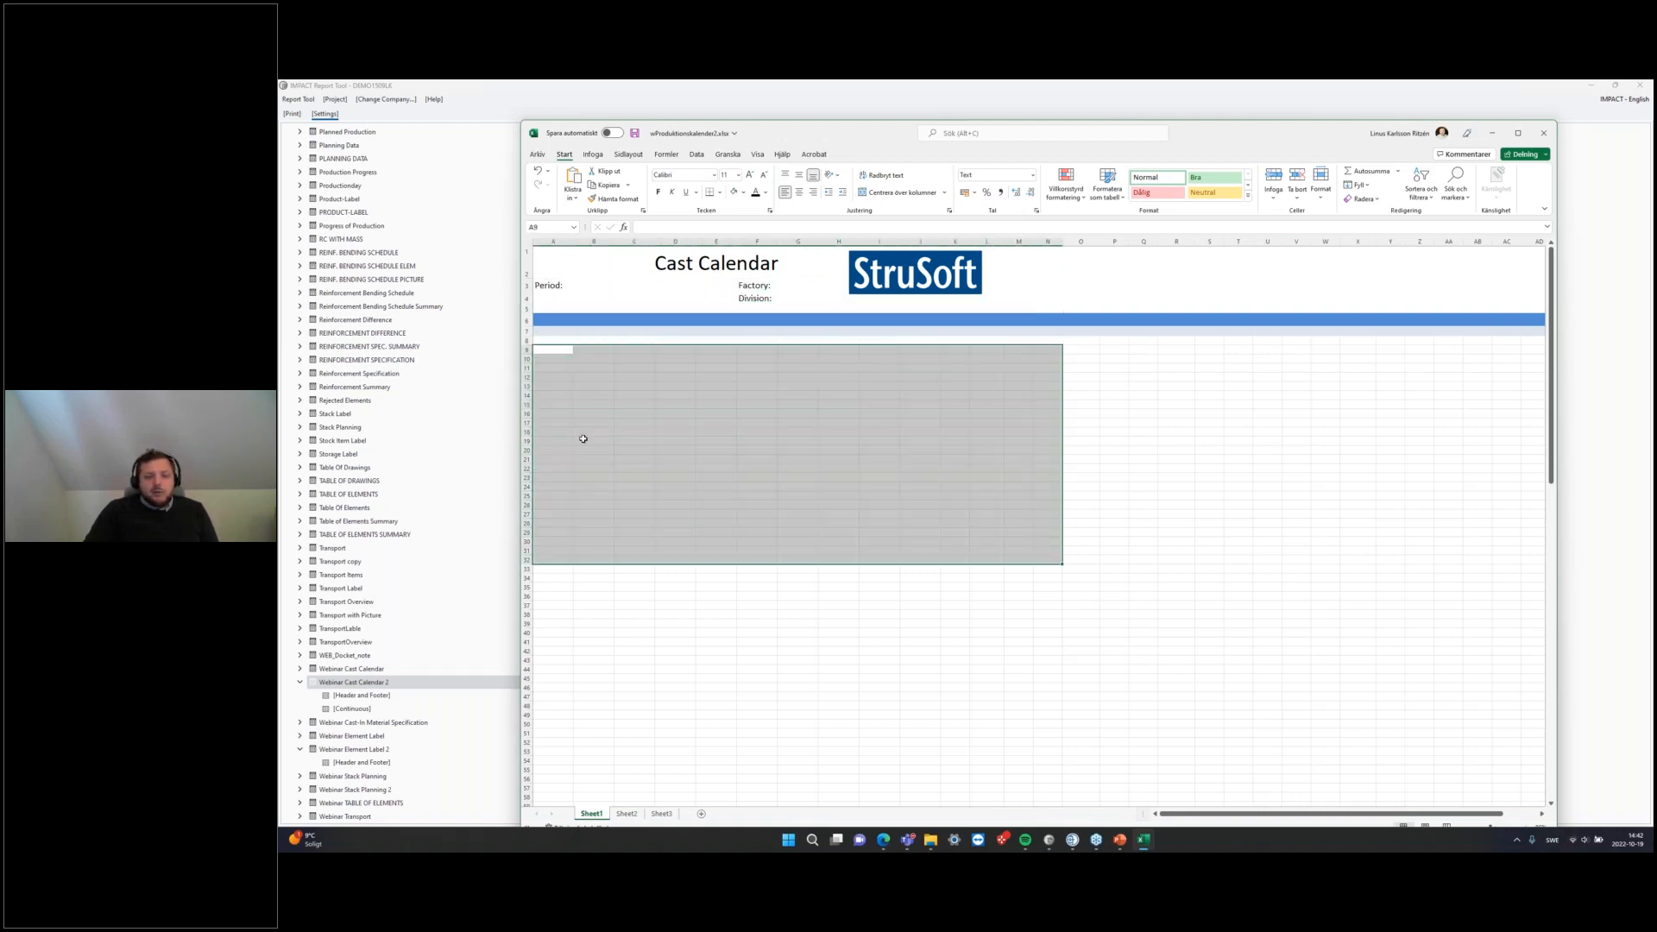
{"action": "left_click", "coordinate": [583, 431]}
{"action": "left_click", "coordinate": [1492, 133]}
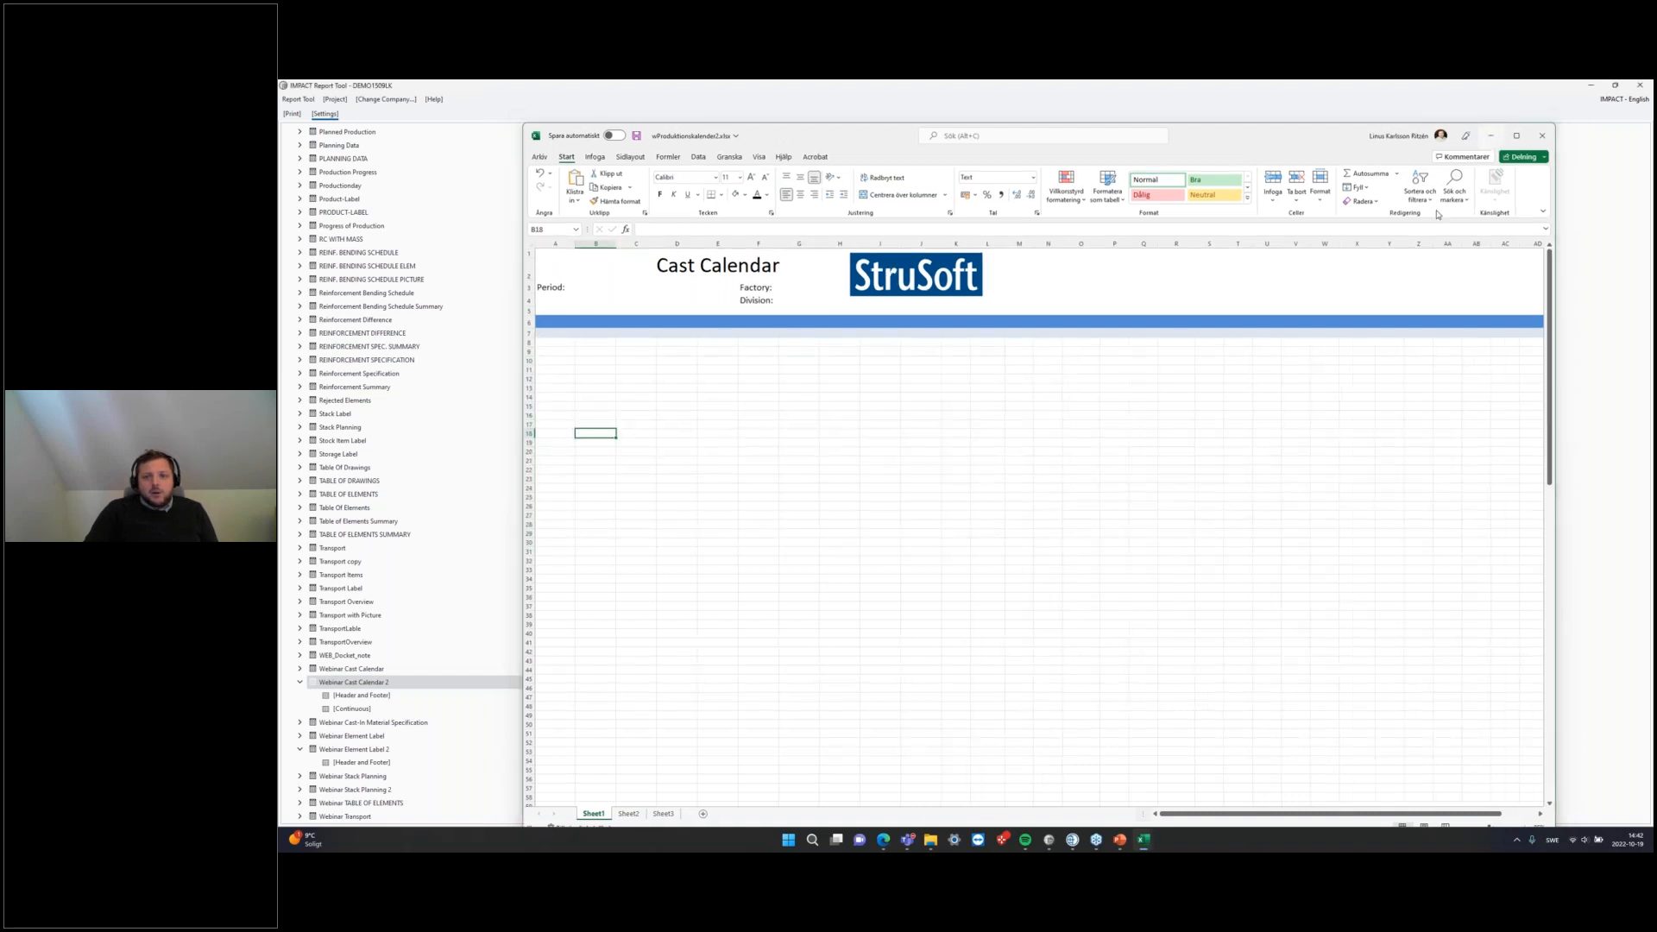
Step: Check the light header row in the Excel template and set Continuous Header Row of Webinar Cast Calendar 2 to 7
{"action": "left_click", "coordinate": [1204, 484]}
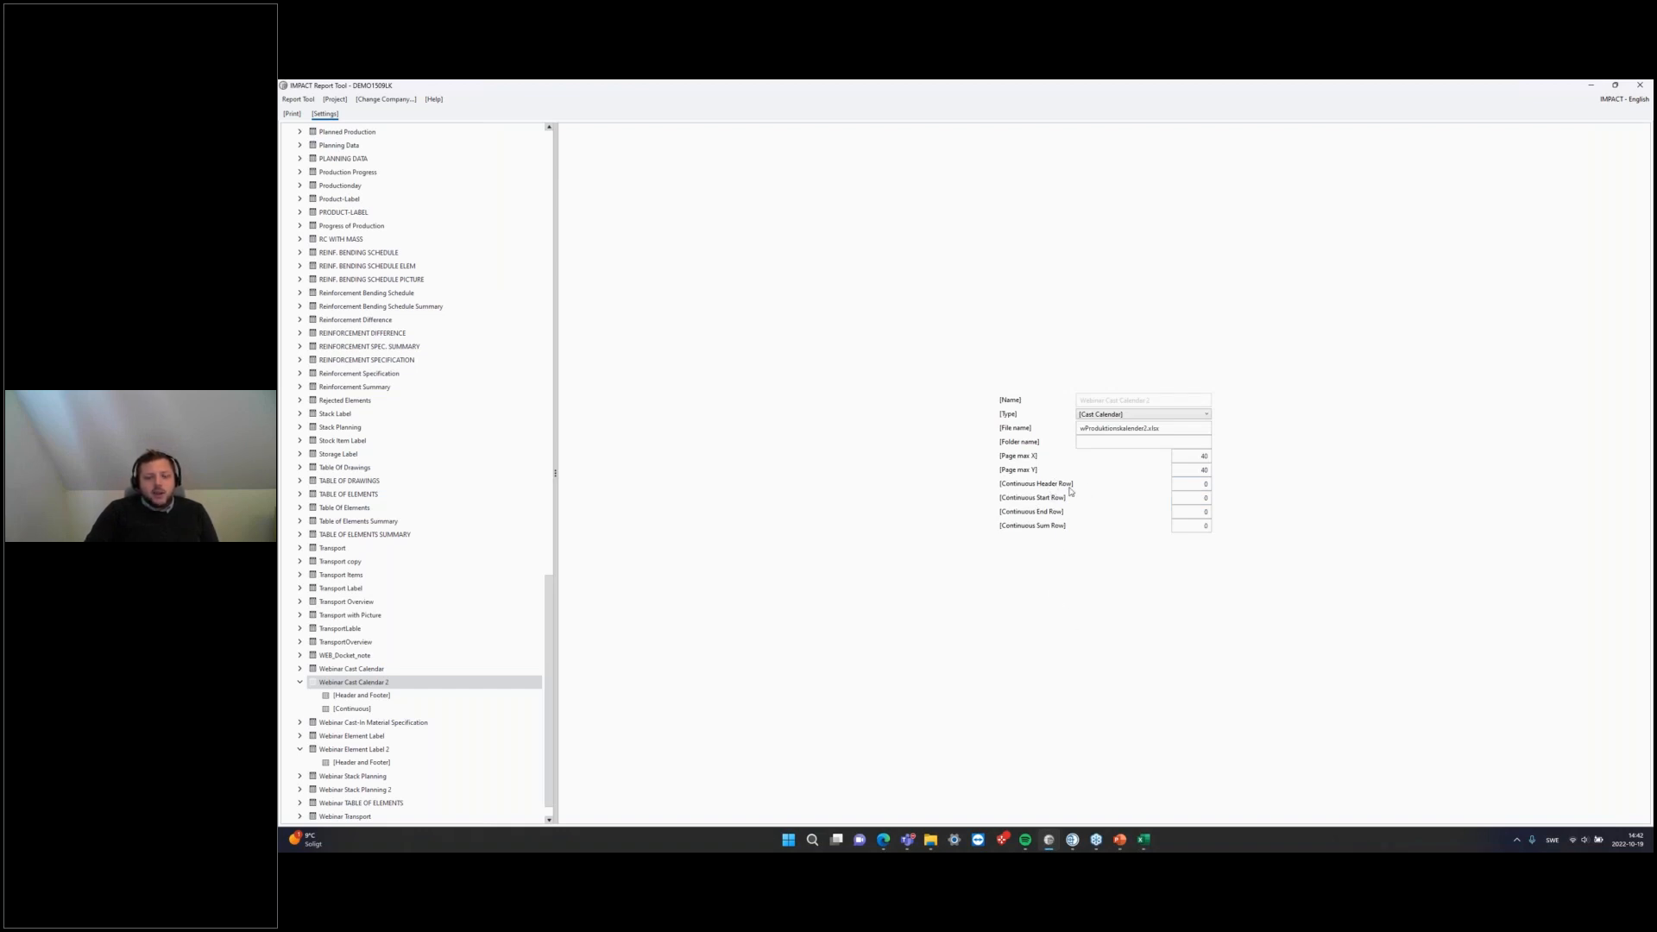
{"action": "mouse_move", "coordinate": [1146, 840]}
{"action": "left_click", "coordinate": [1327, 785]}
{"action": "left_click_drag", "start_coordinate": [543, 332], "coordinate": [988, 333]}
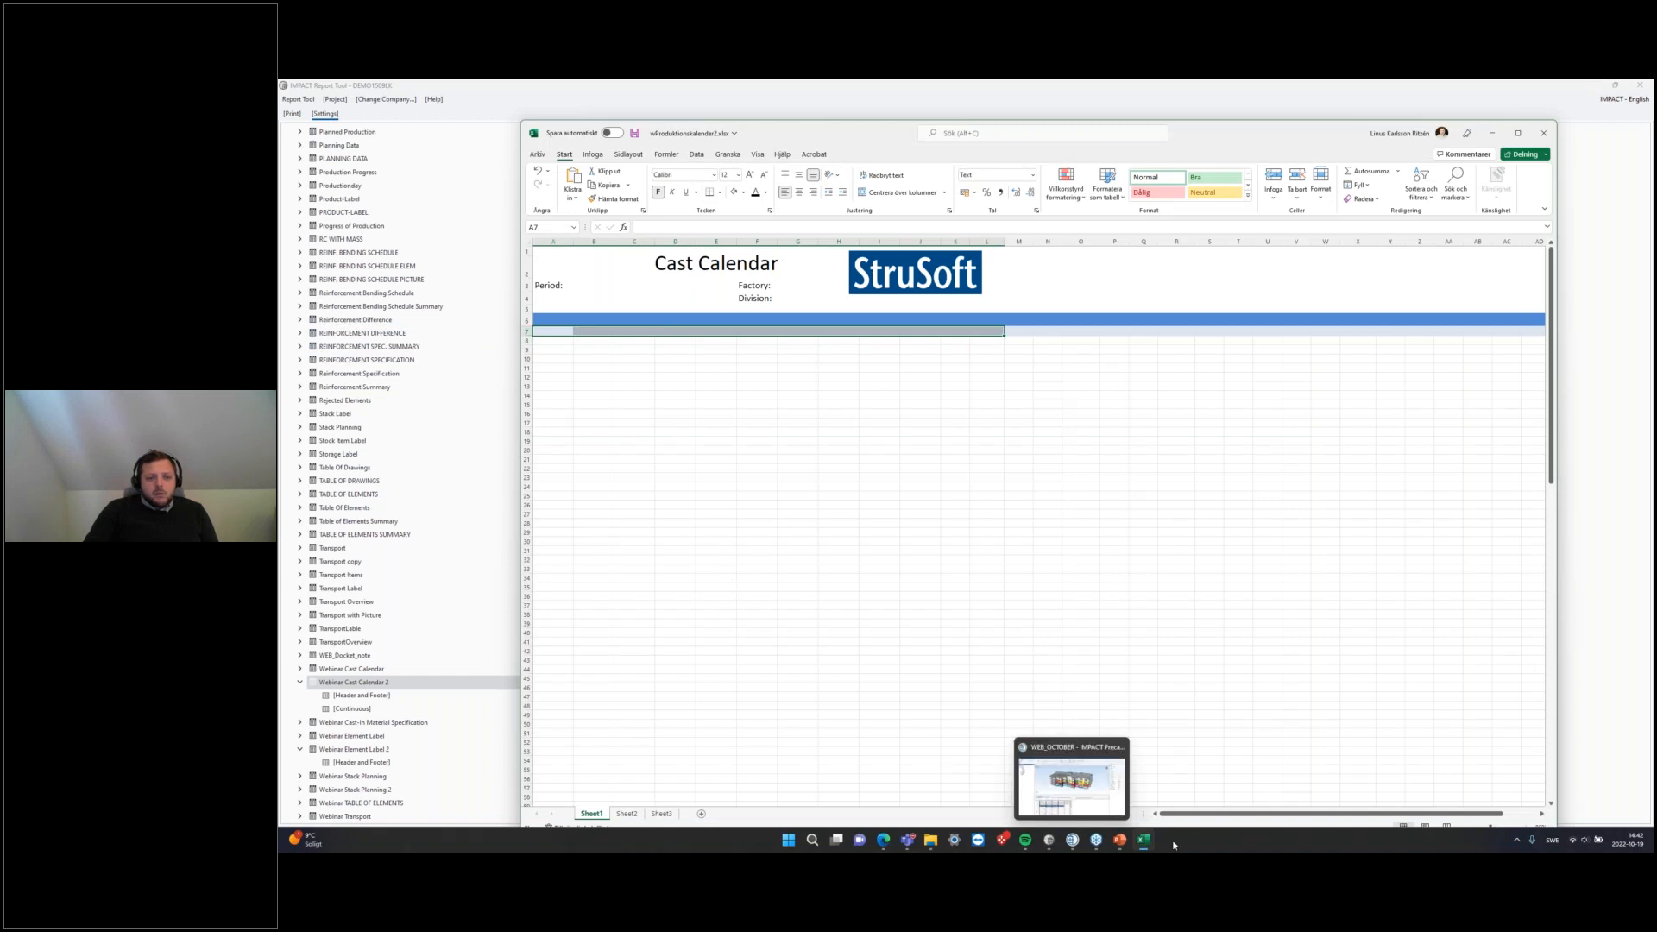
{"action": "left_click", "coordinate": [1048, 839]}
{"action": "left_click", "coordinate": [1205, 486]}
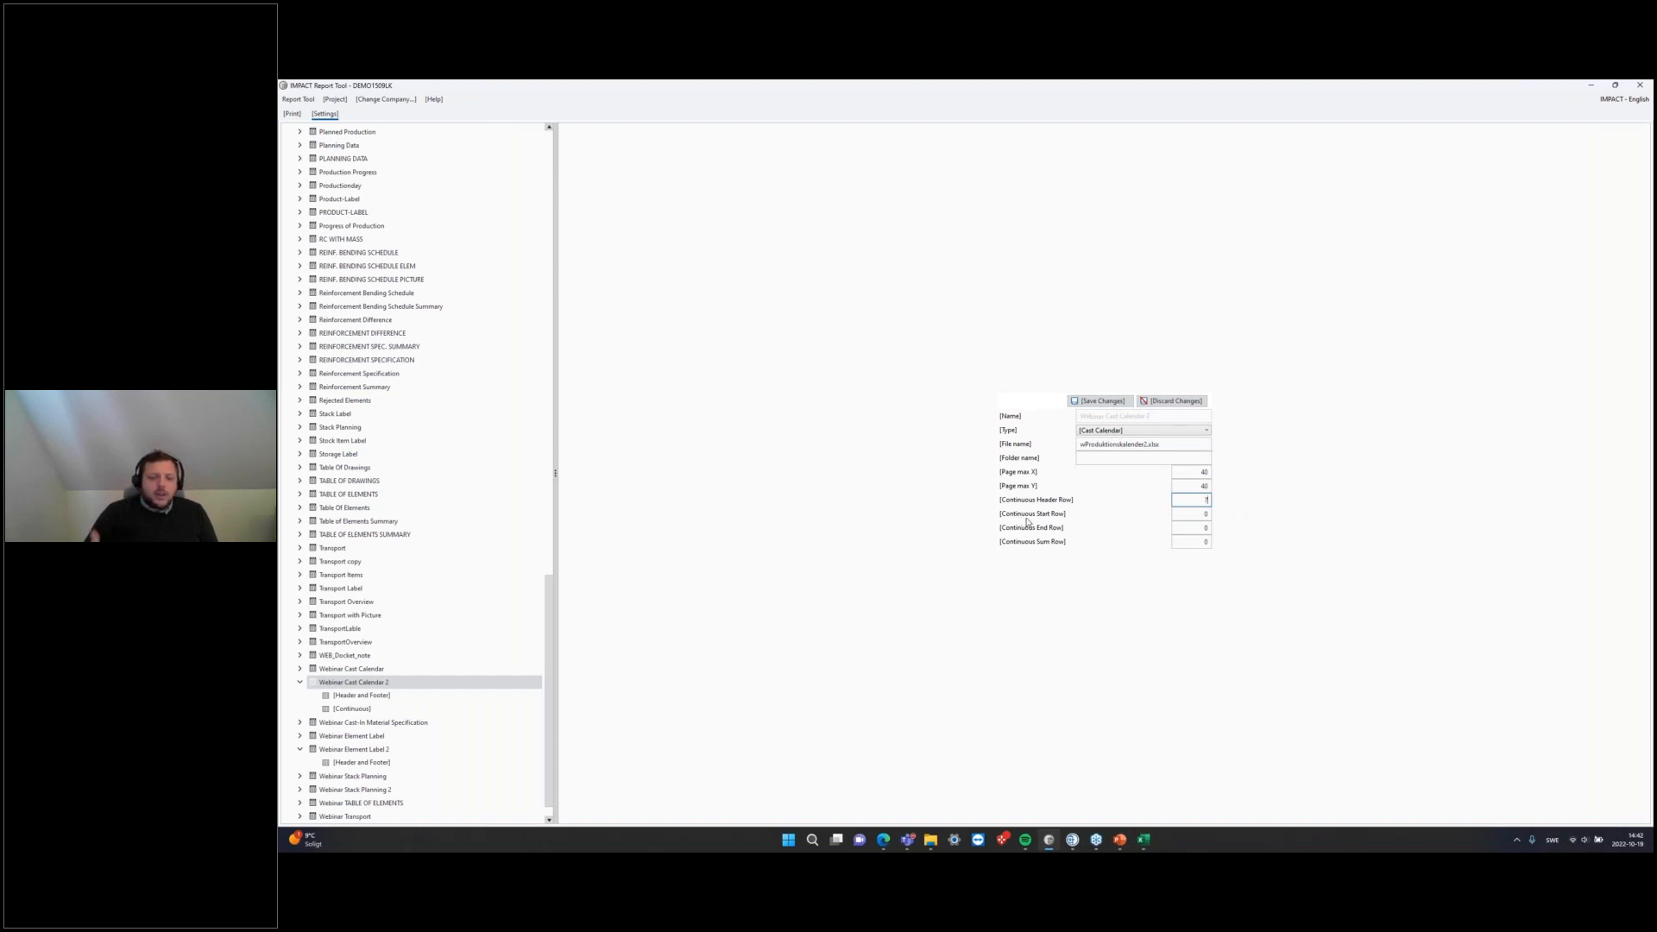
Step: Set Continuous Start Row to 8 and Continuous End Row to 40, and save the report changes
{"action": "left_click", "coordinate": [1206, 514]}
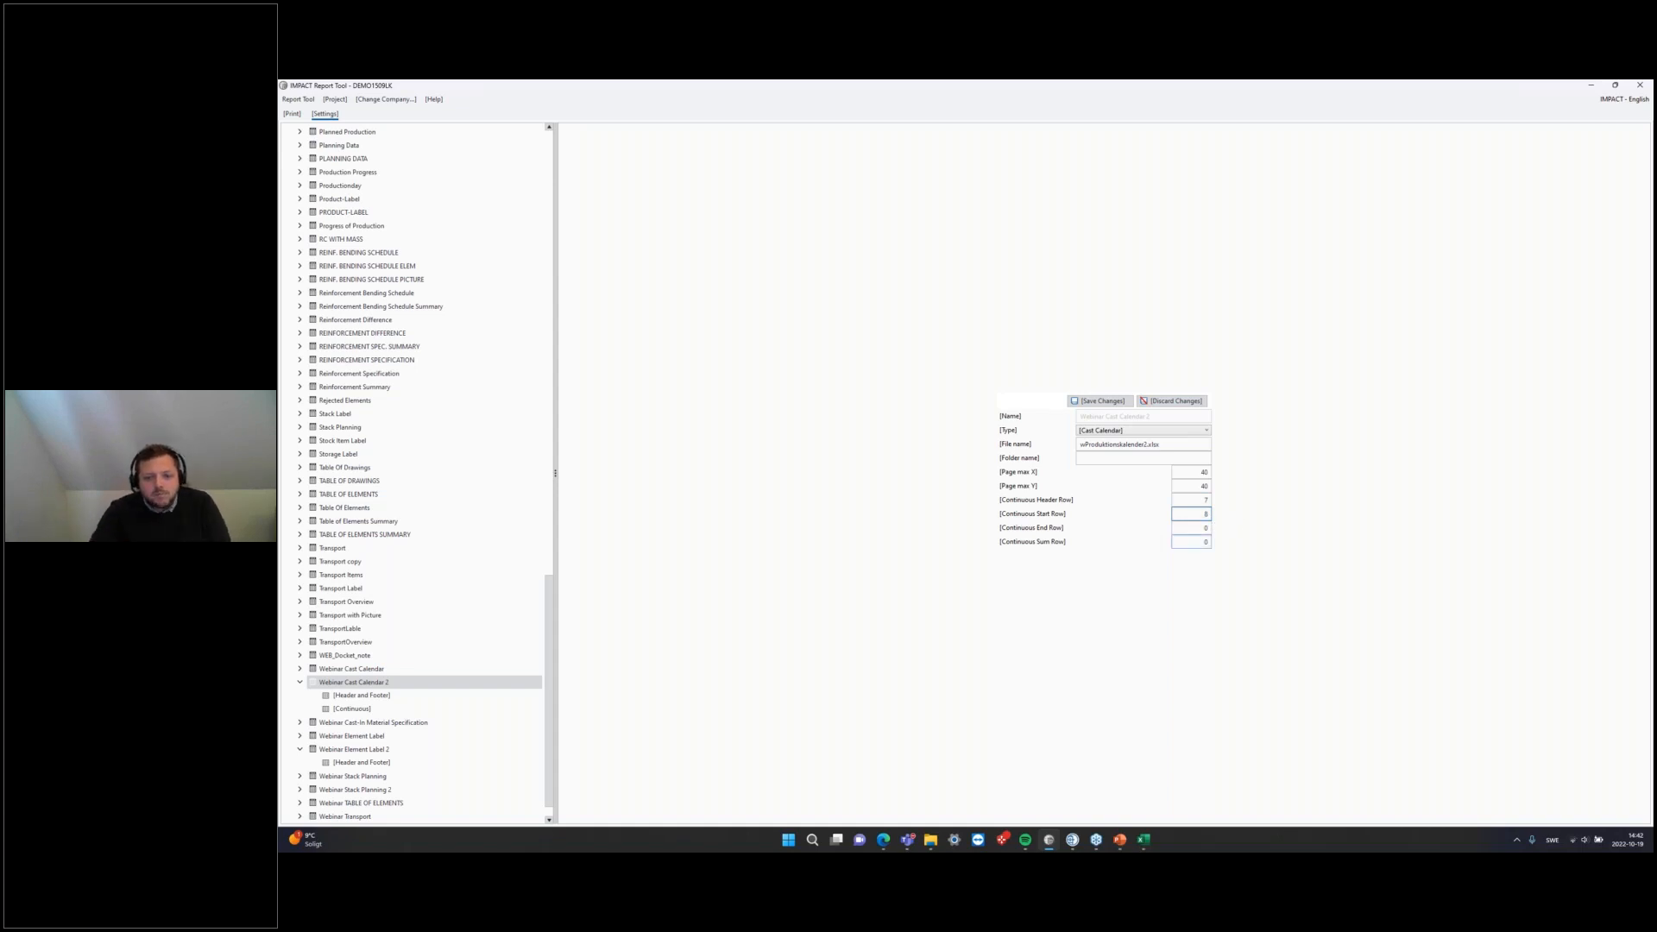
{"action": "key", "text": "Tab"}
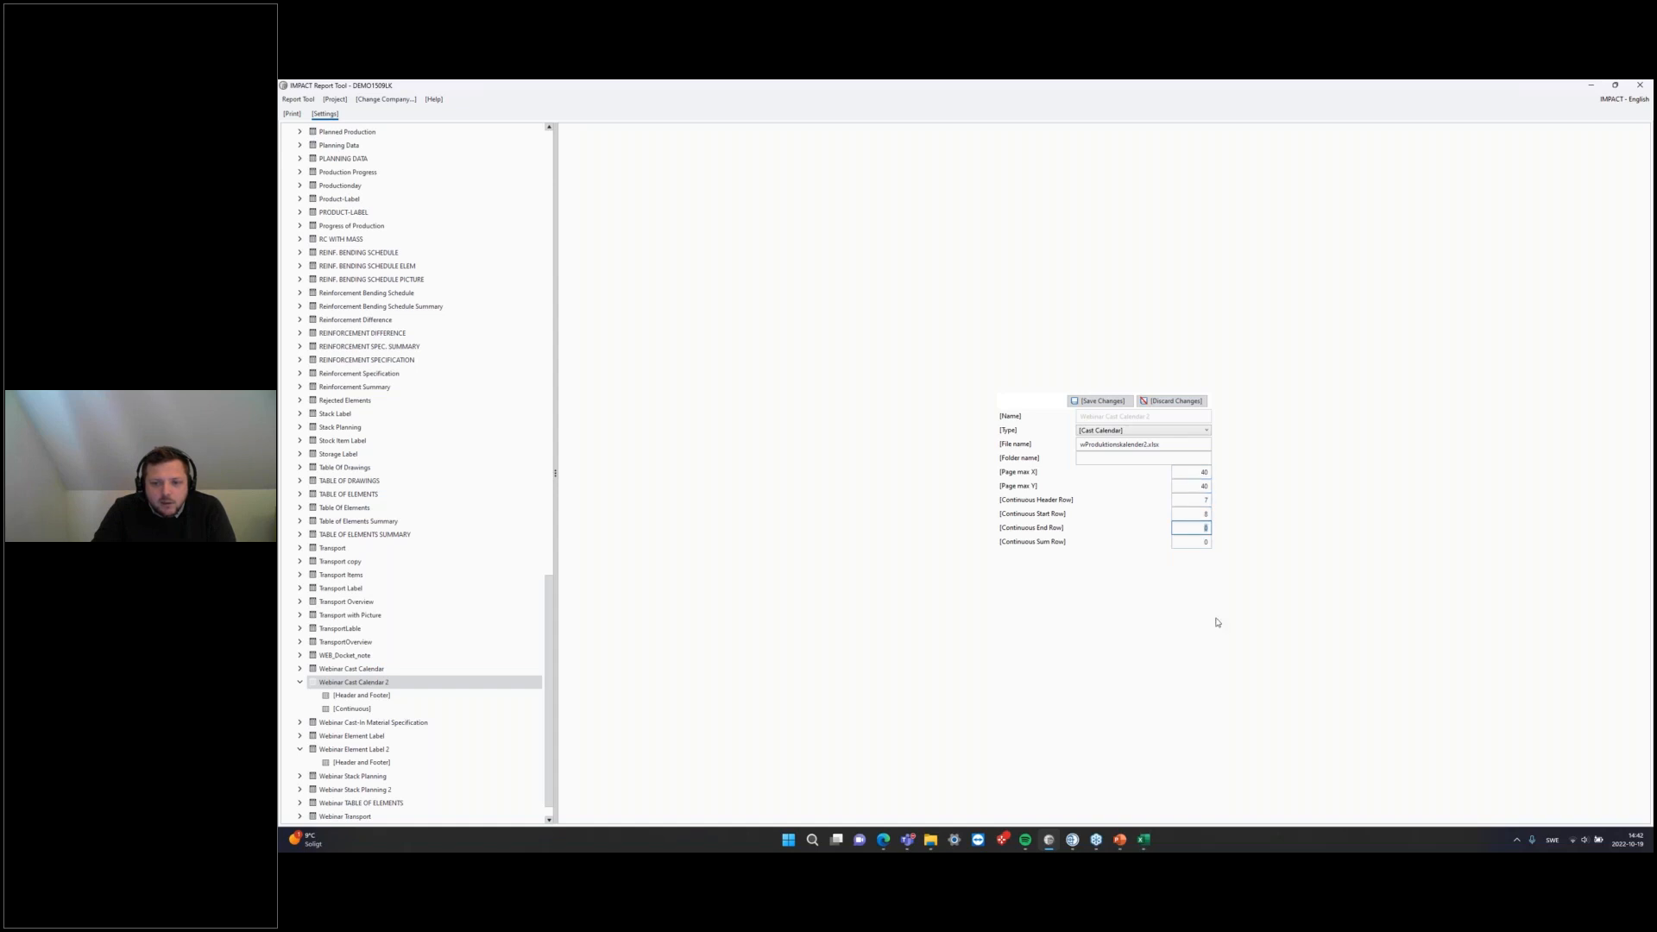
{"action": "type", "text": "40"}
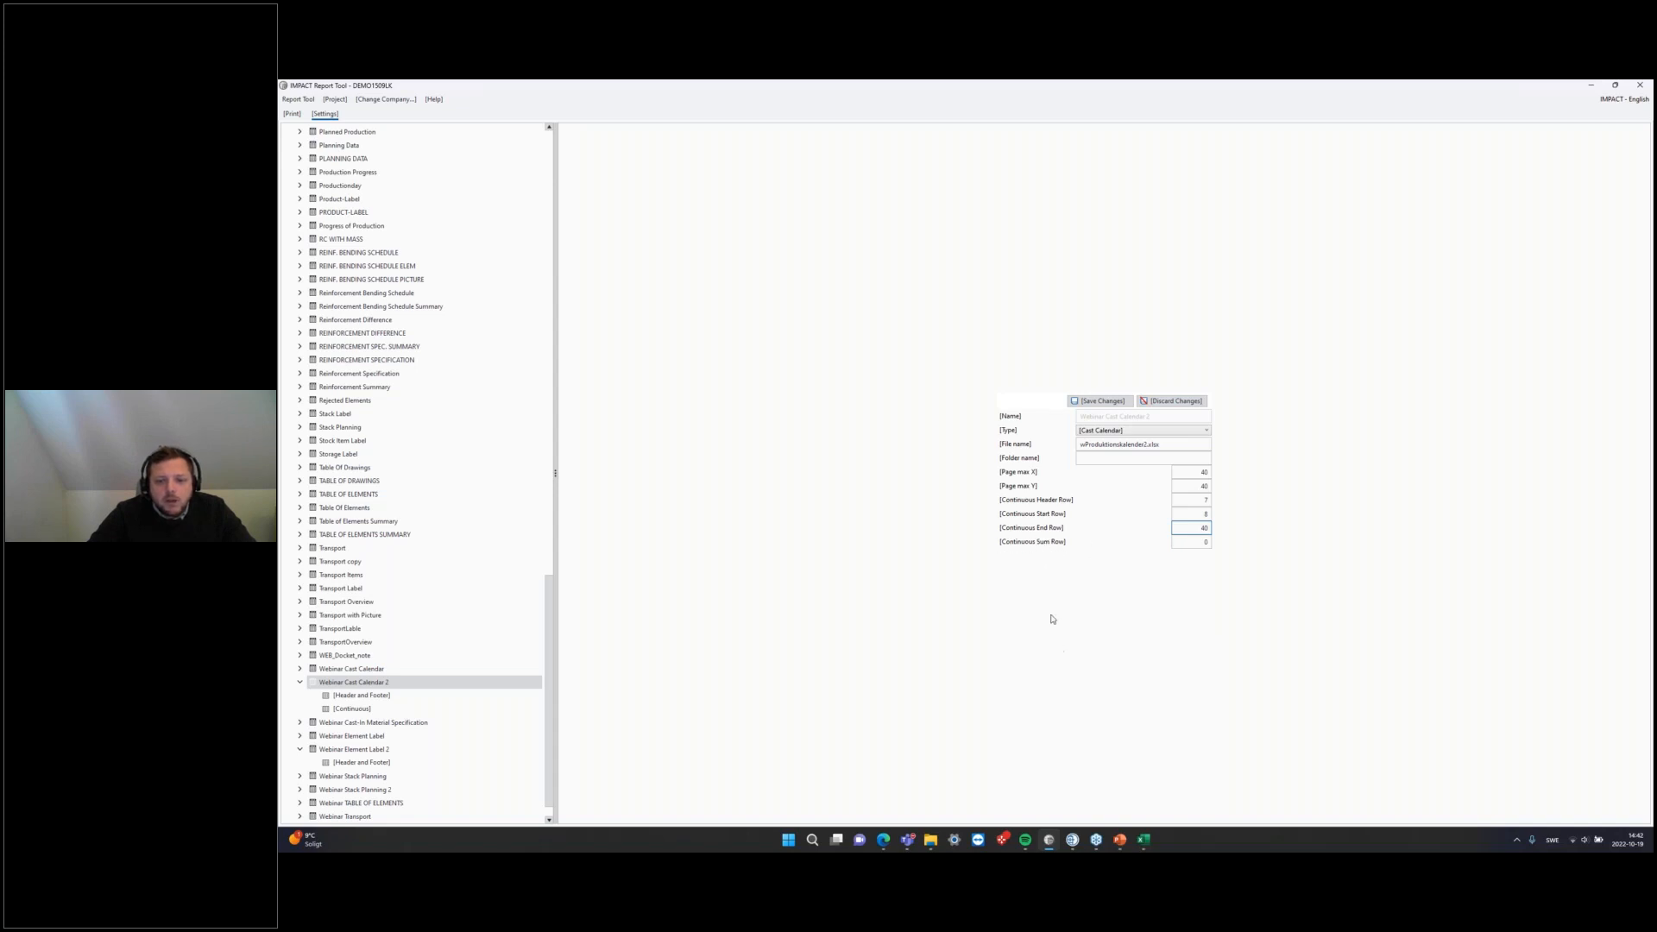
{"action": "key", "text": "Tab"}
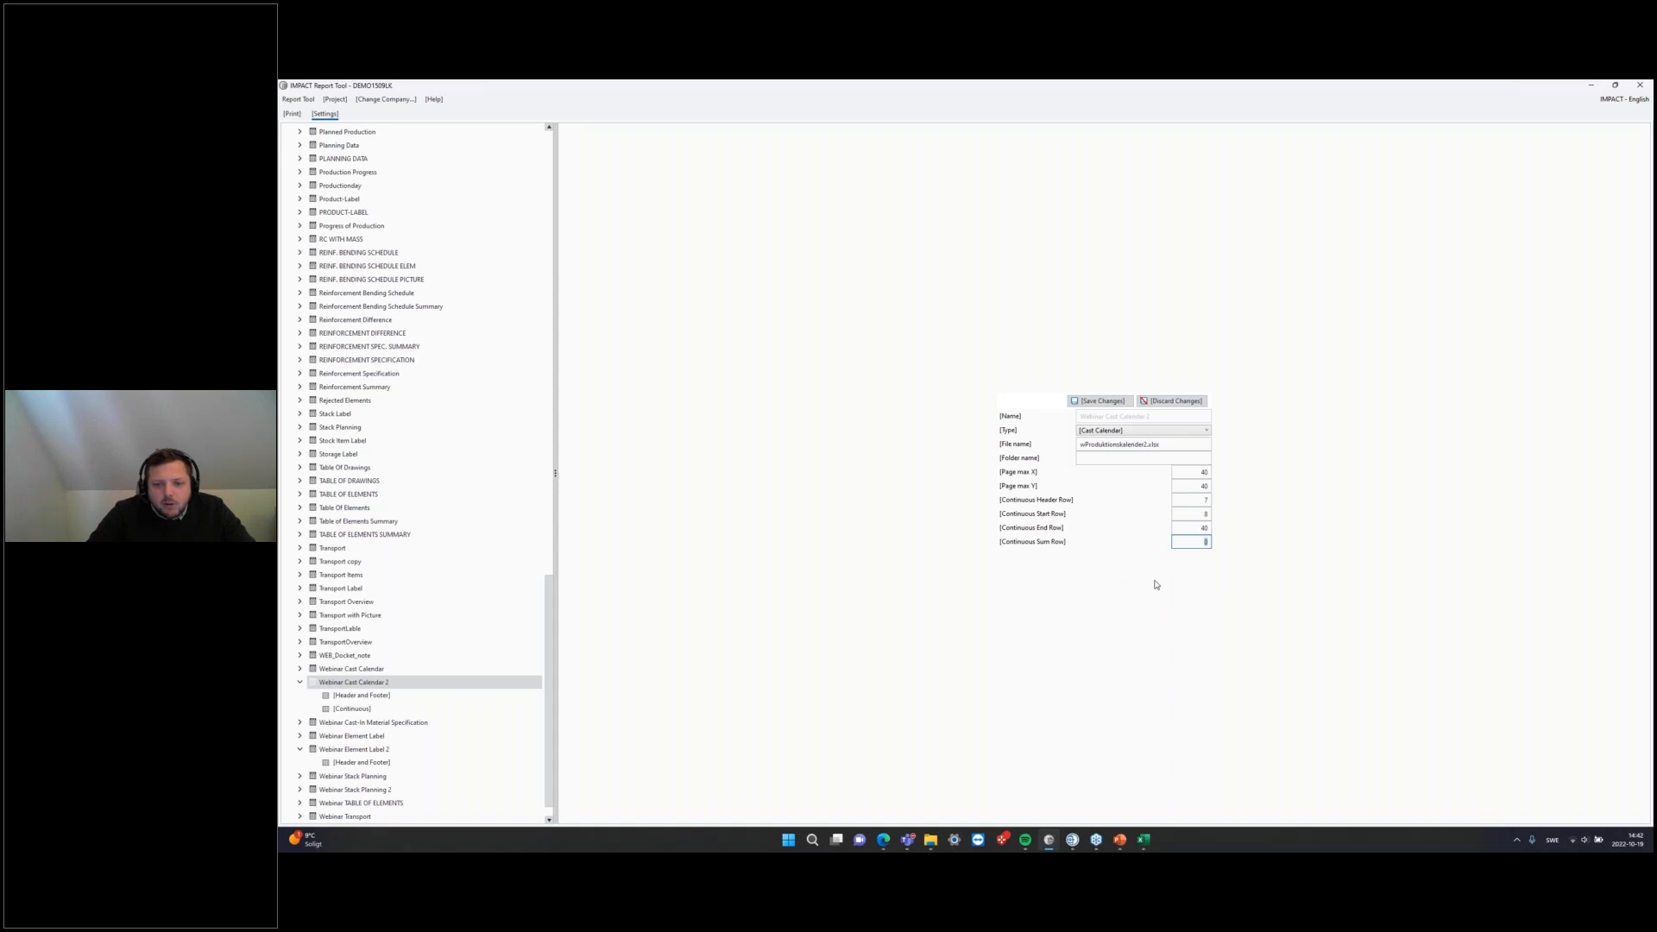
{"action": "left_click", "coordinate": [1107, 401]}
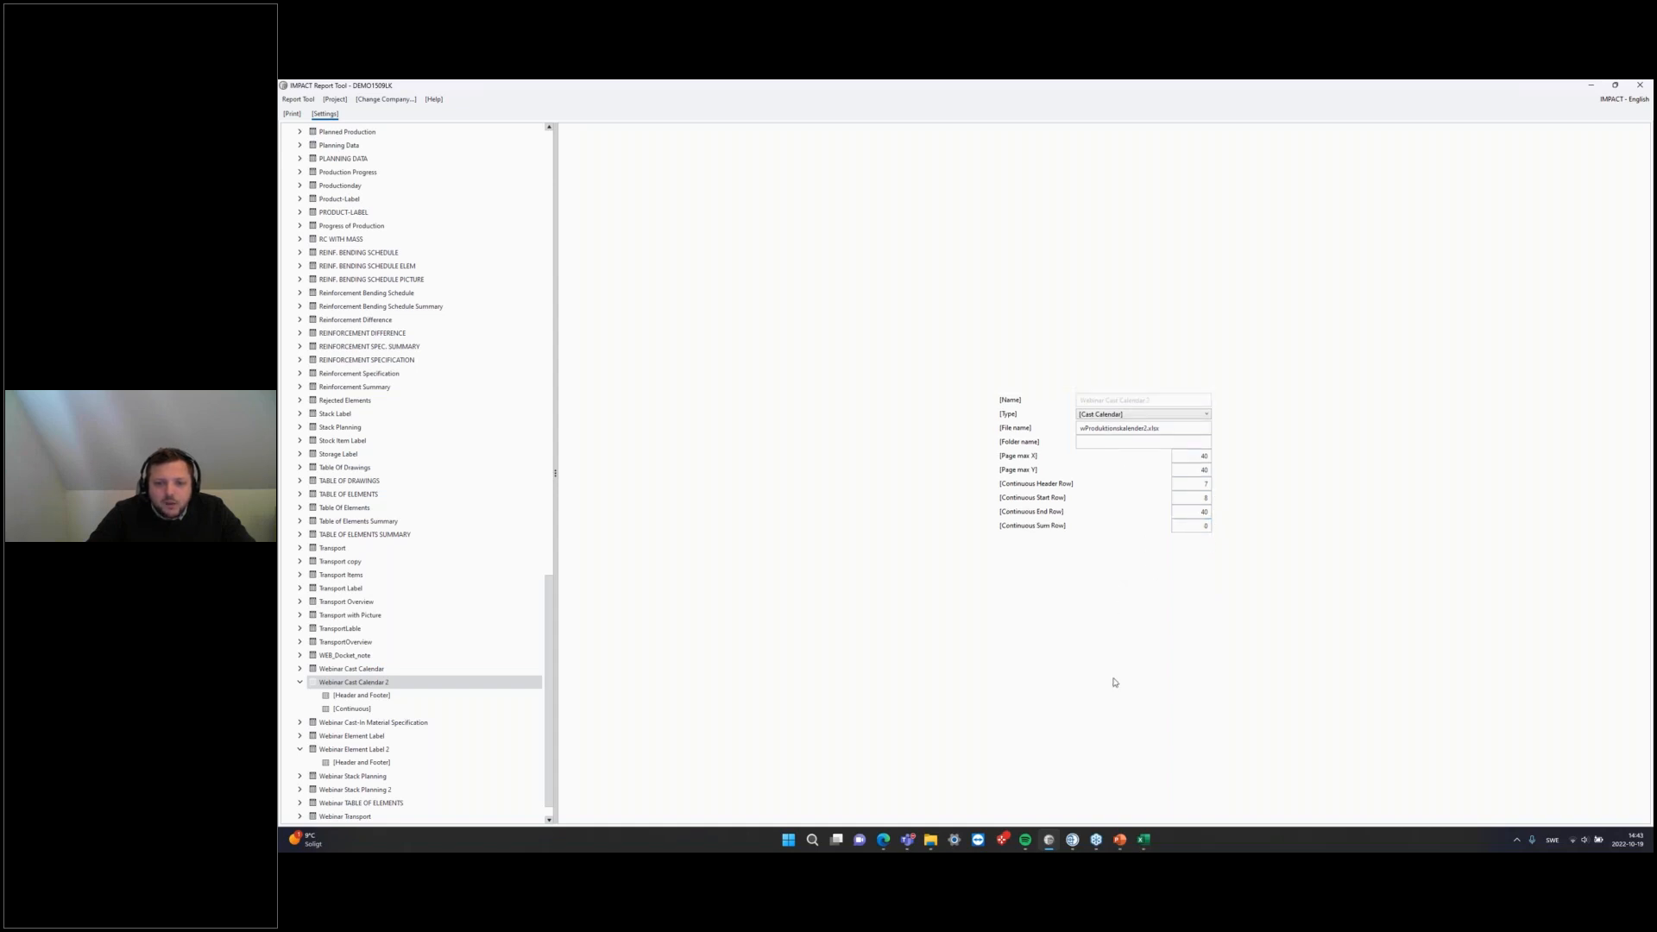
{"action": "left_click", "coordinate": [1206, 498]}
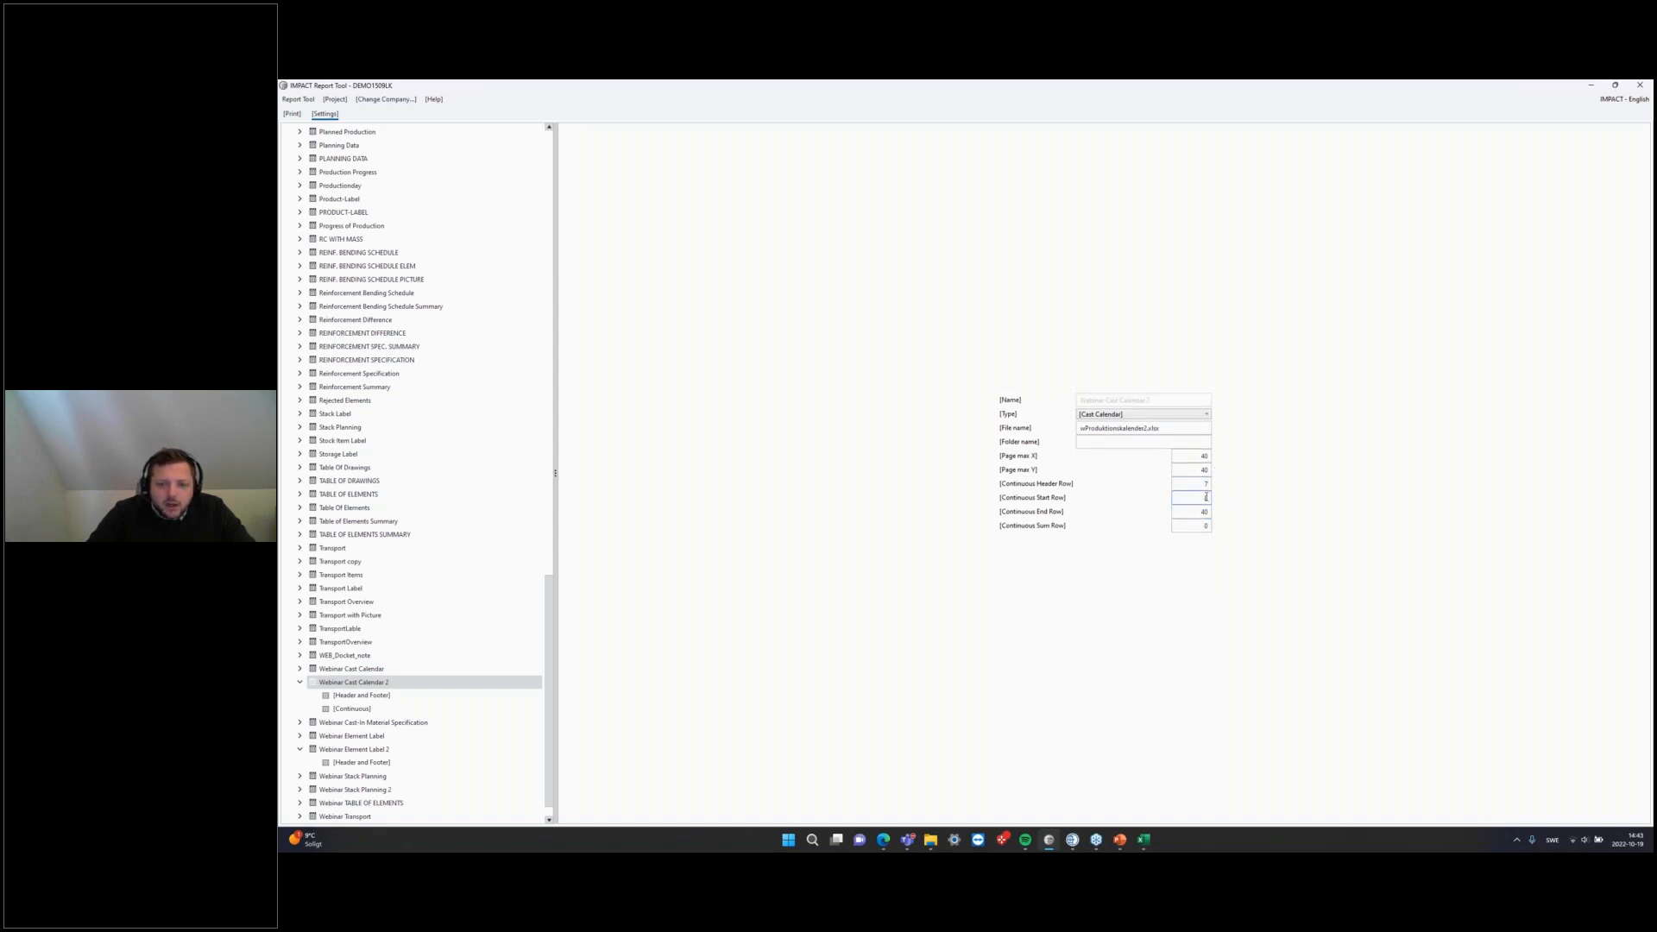
{"action": "key", "text": "Tab"}
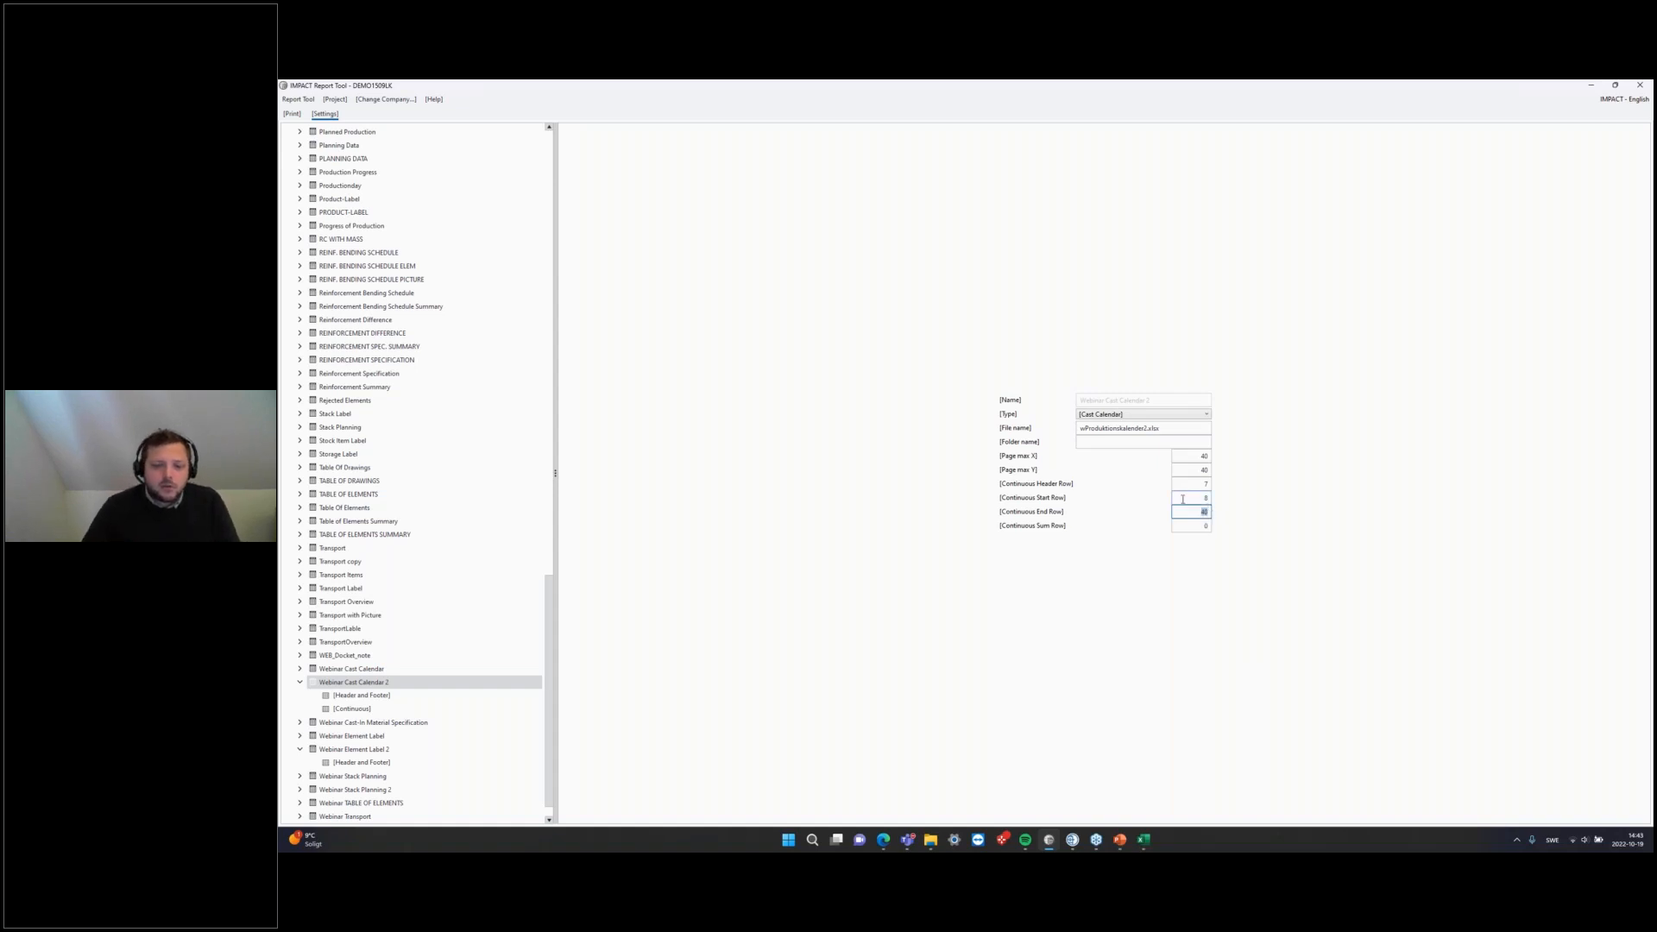
Step: Open the Header and Footer section of Webinar Cast Calendar 2 and check the Period, Factory and Division cells in the Excel template
{"action": "left_click", "coordinate": [382, 696]}
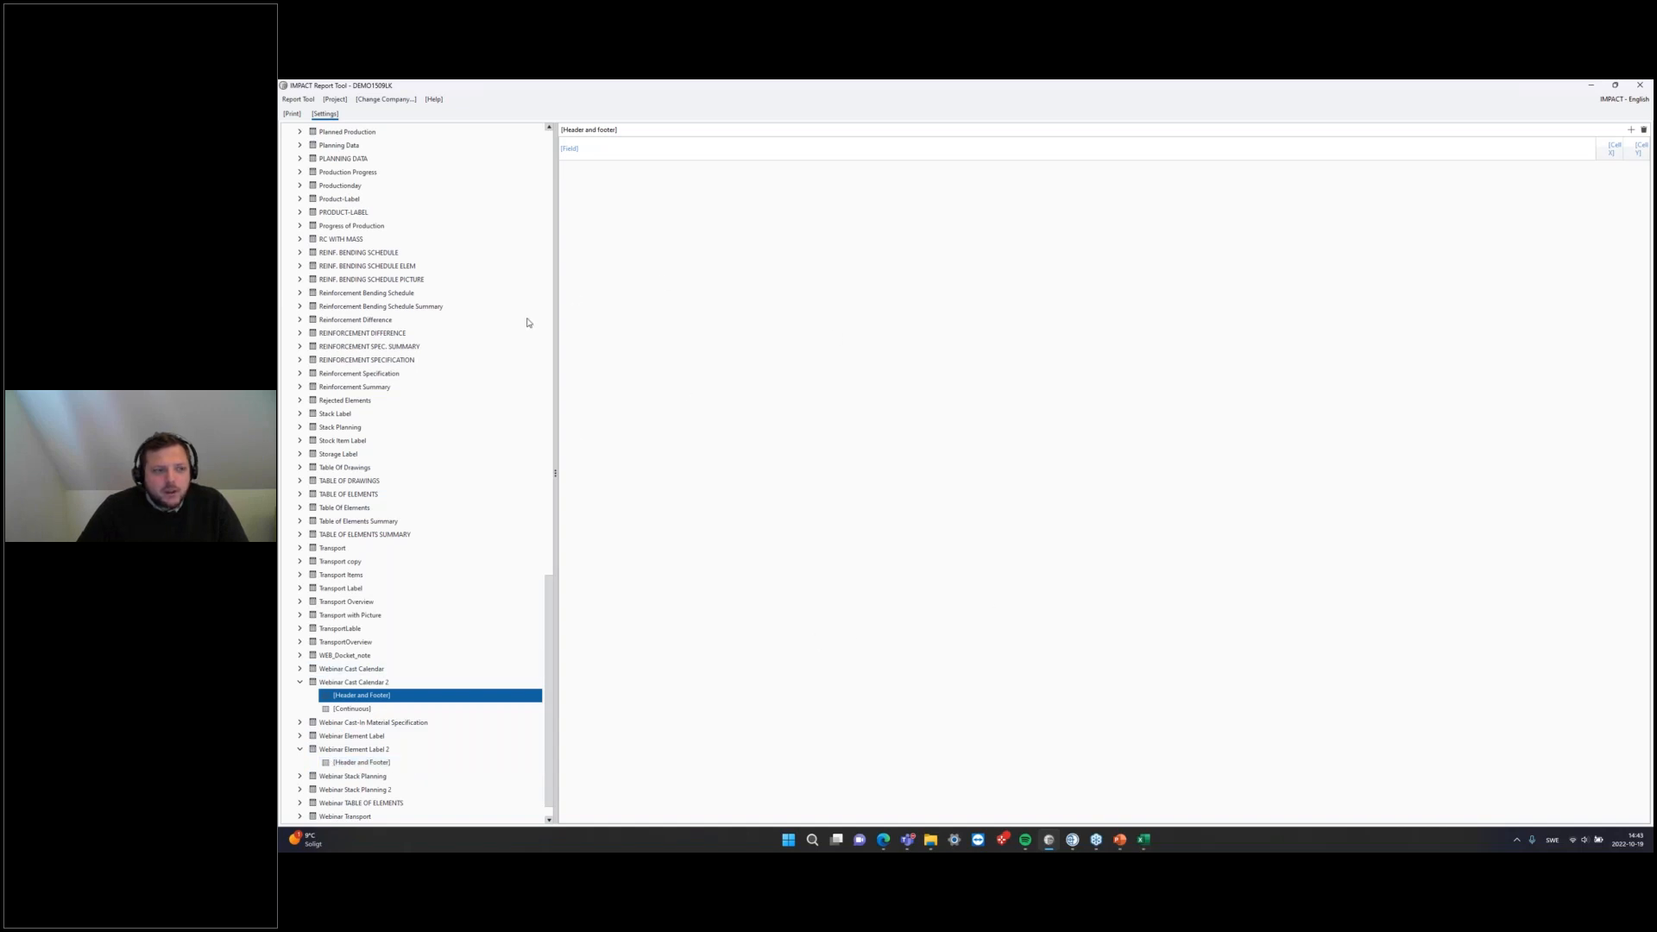
{"action": "left_click", "coordinate": [1143, 838]}
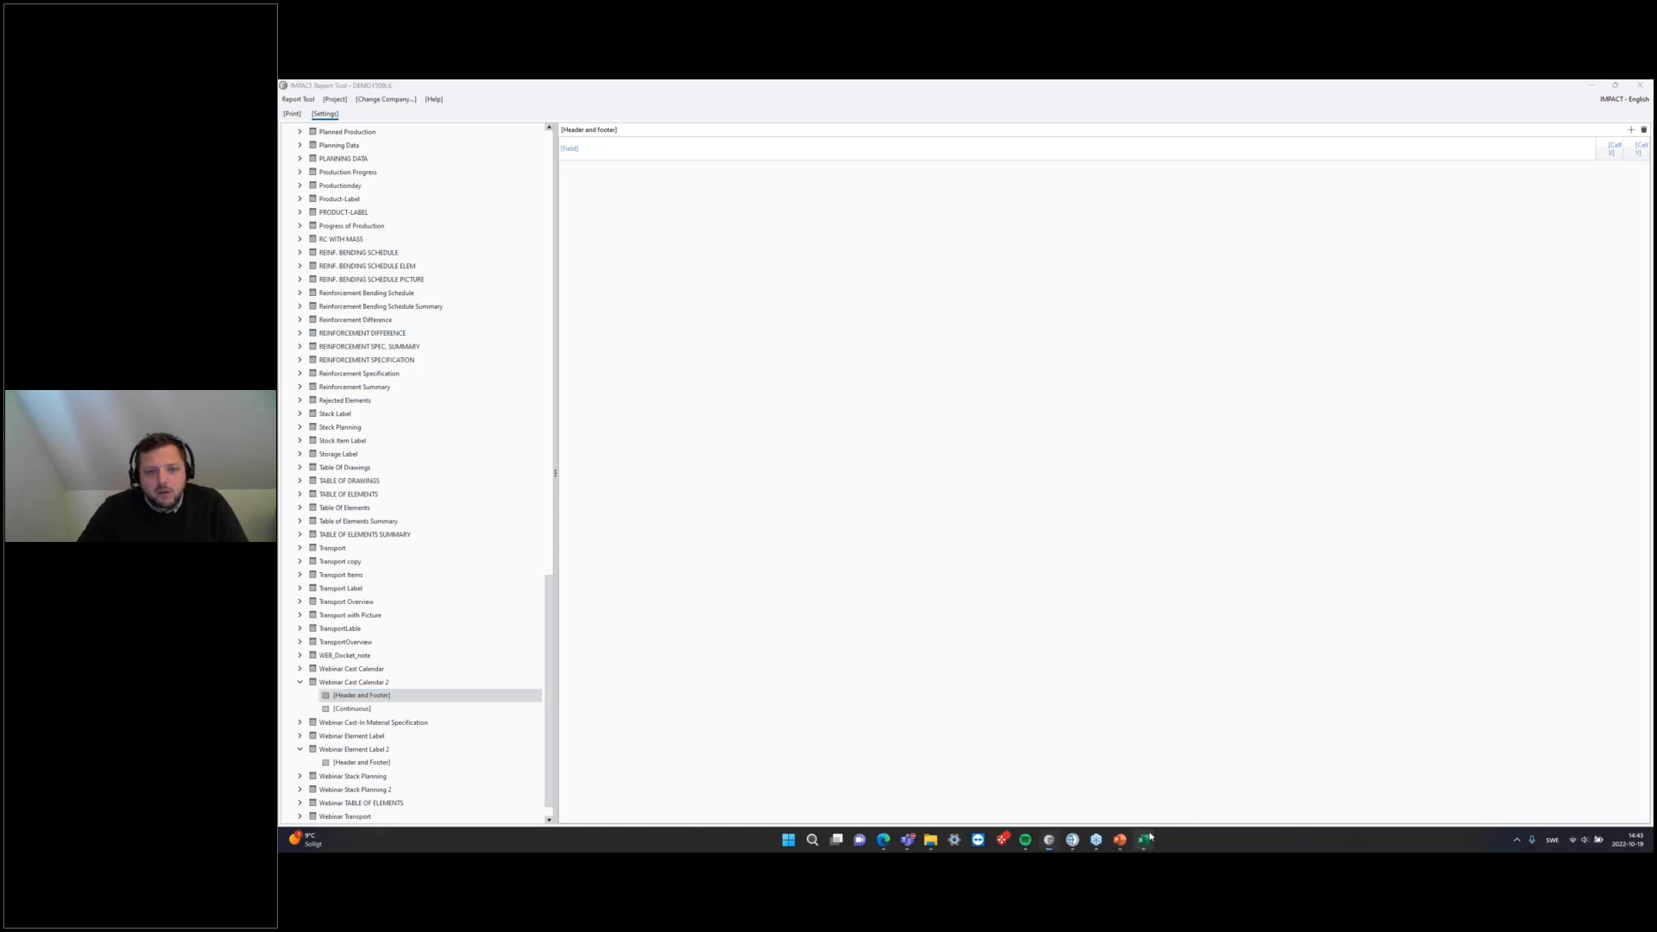
{"action": "left_click", "coordinate": [634, 438]}
{"action": "left_click", "coordinate": [581, 283]}
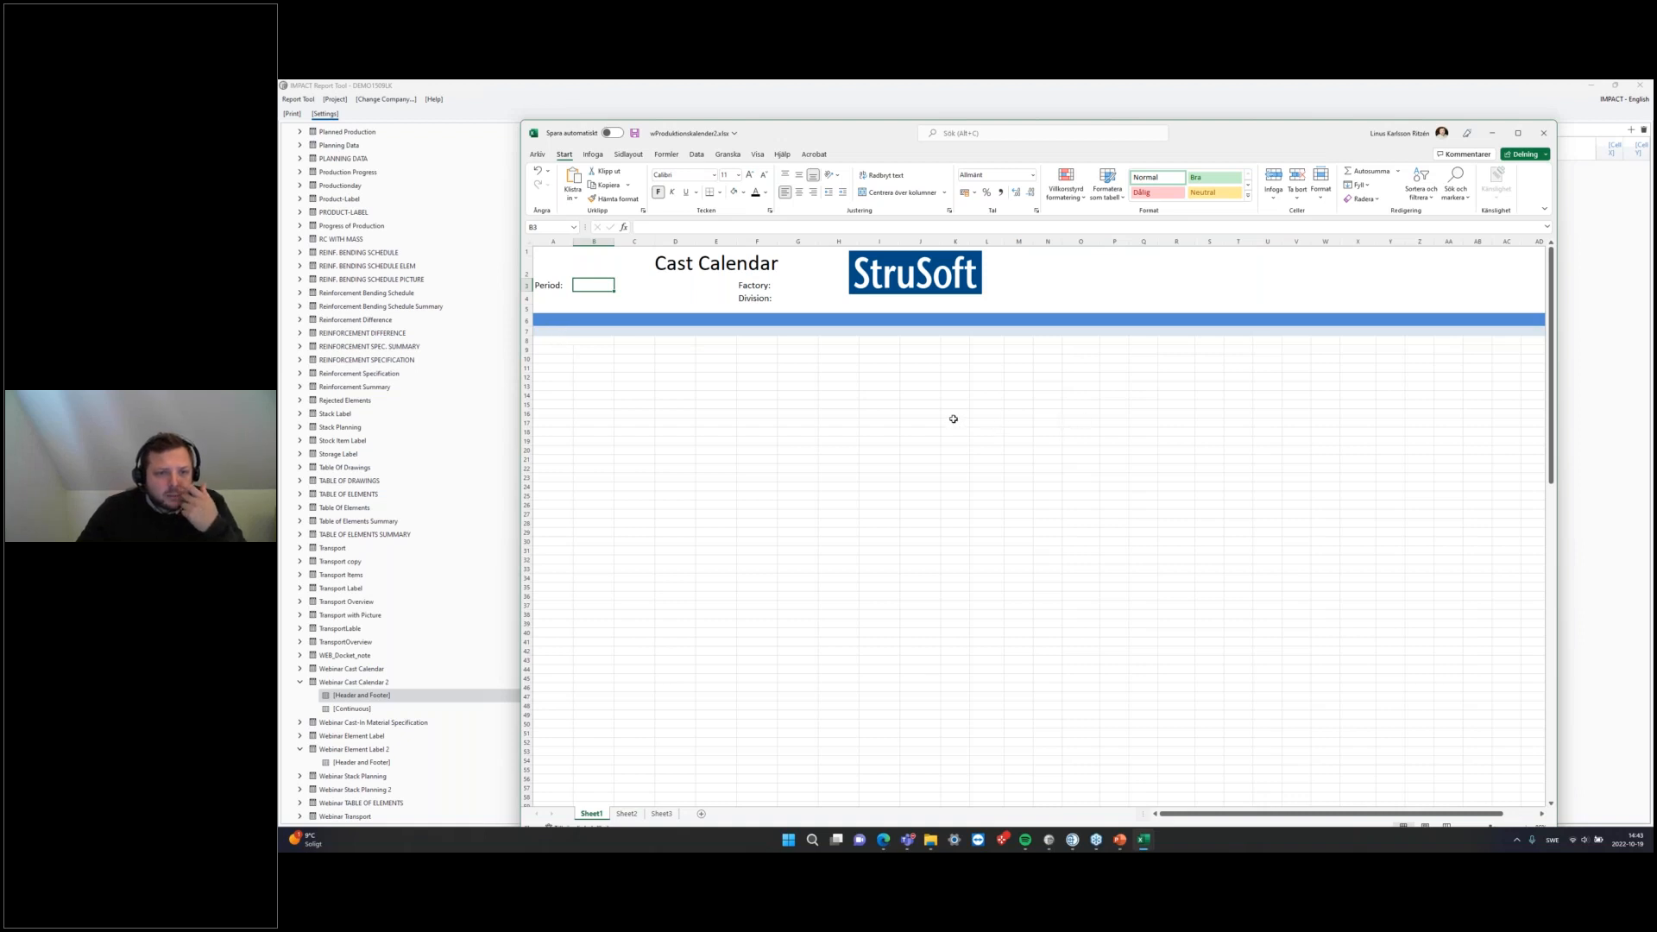
{"action": "left_click", "coordinate": [797, 286]}
{"action": "left_click", "coordinate": [800, 301]}
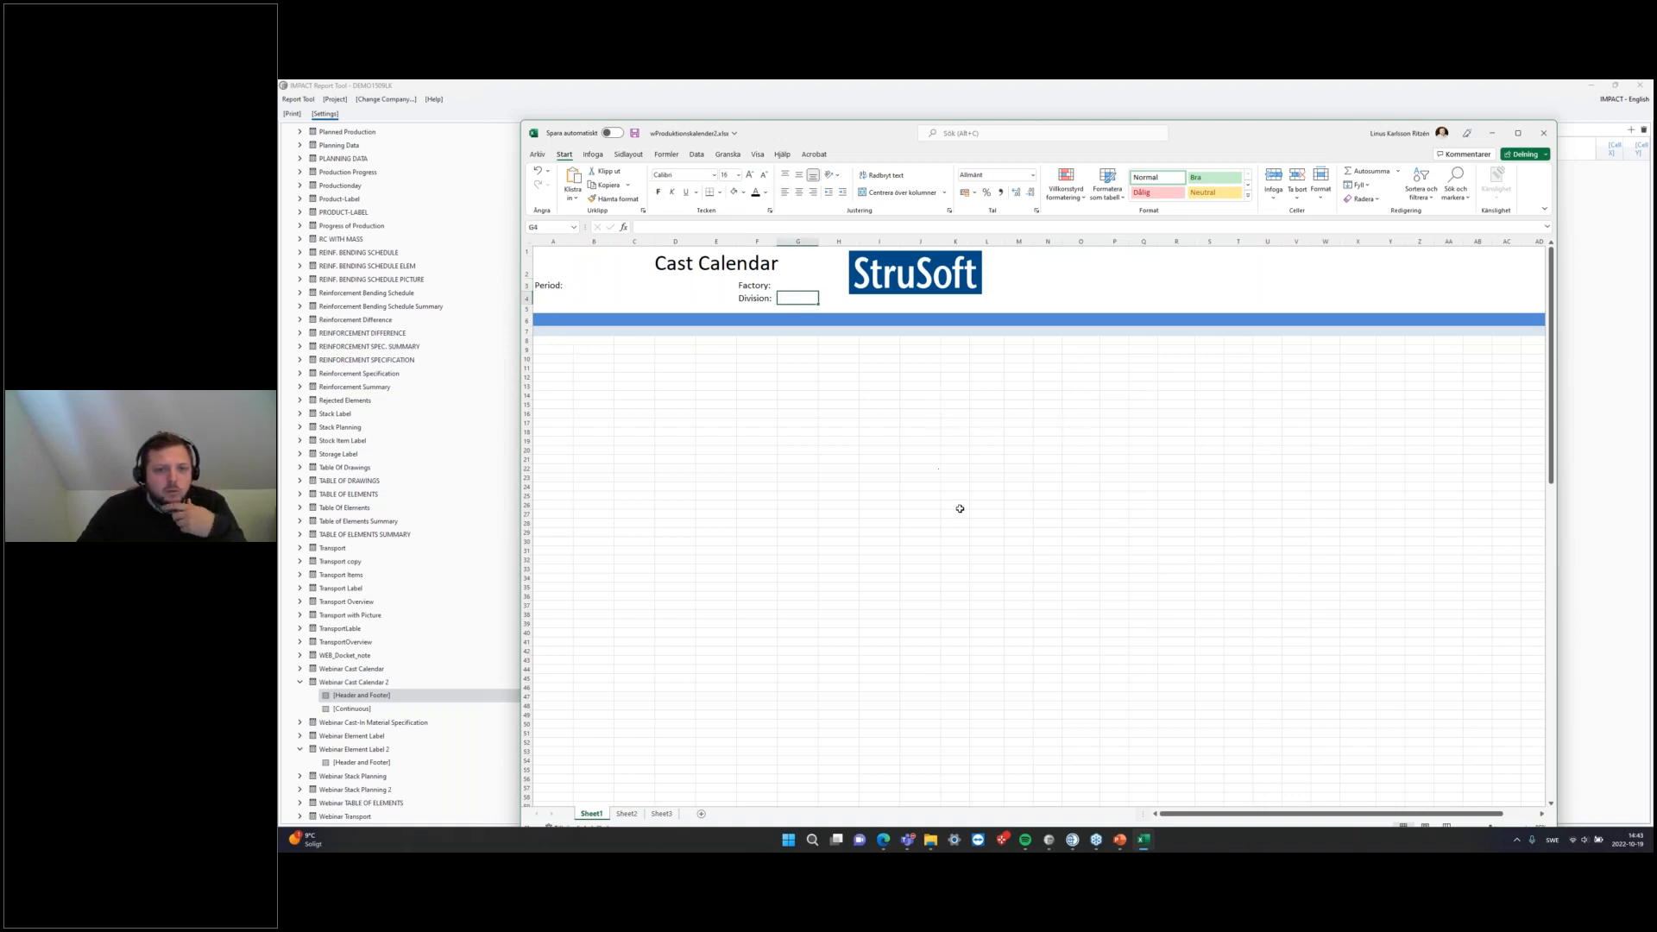
Step: Add three Header and Footer fields in IMPACT Report Tool: PERIOD, DIVISION_NAME and PRODUCTION_FACTORY_NAME
{"action": "left_click", "coordinate": [1486, 138]}
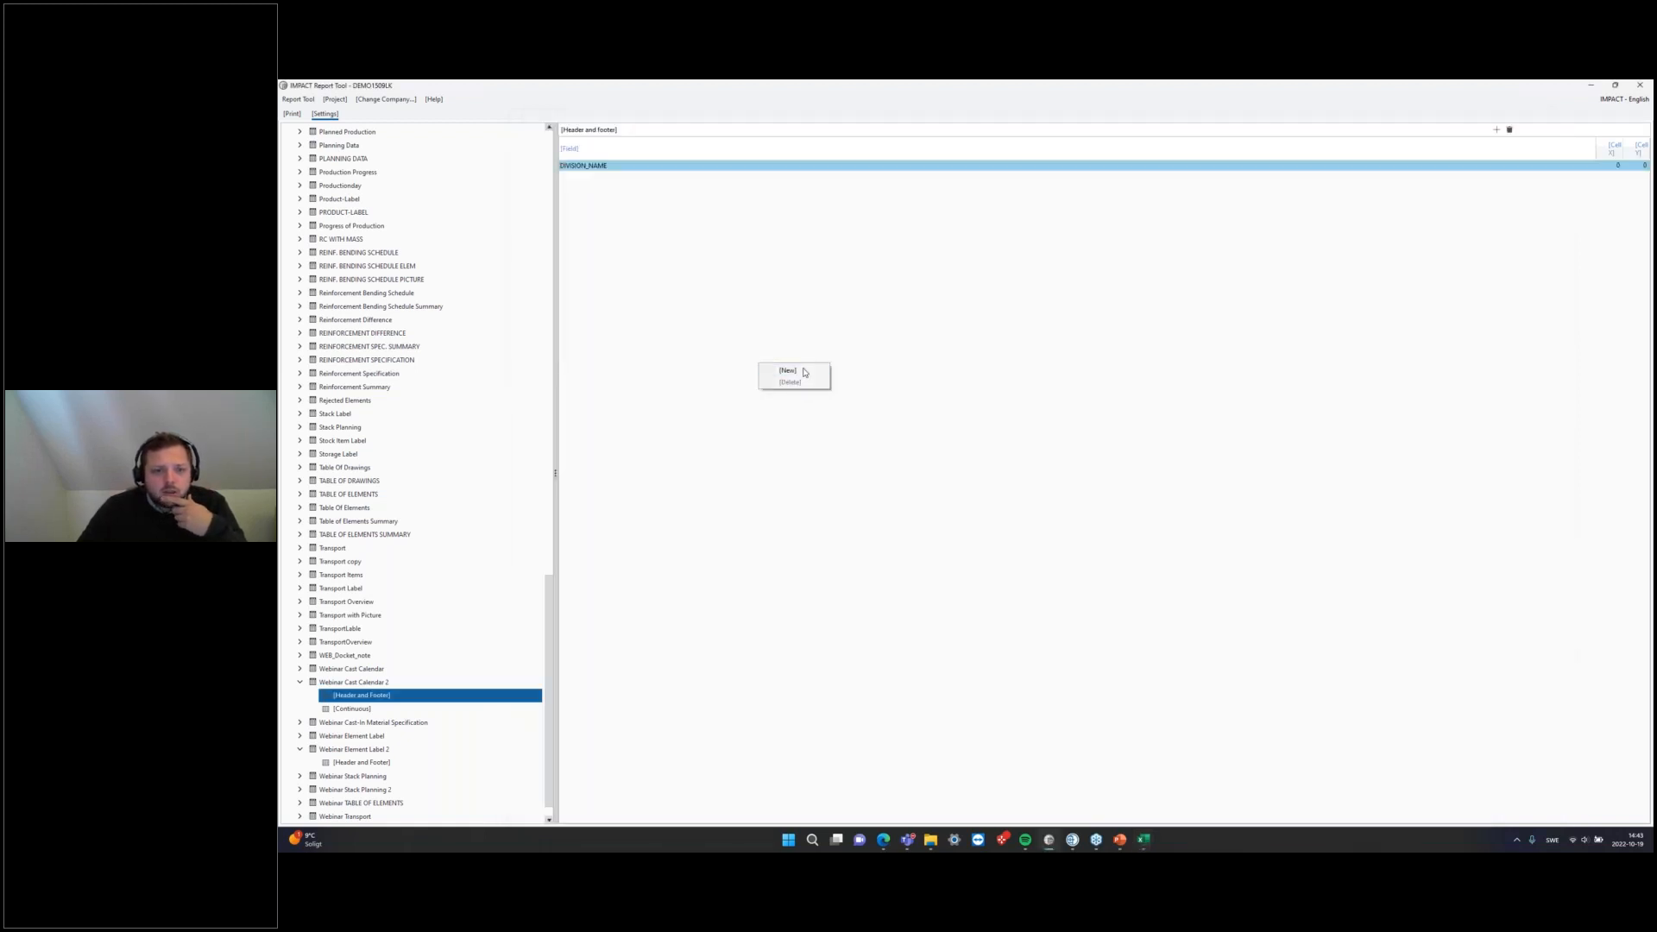
{"action": "left_click", "coordinate": [604, 168]}
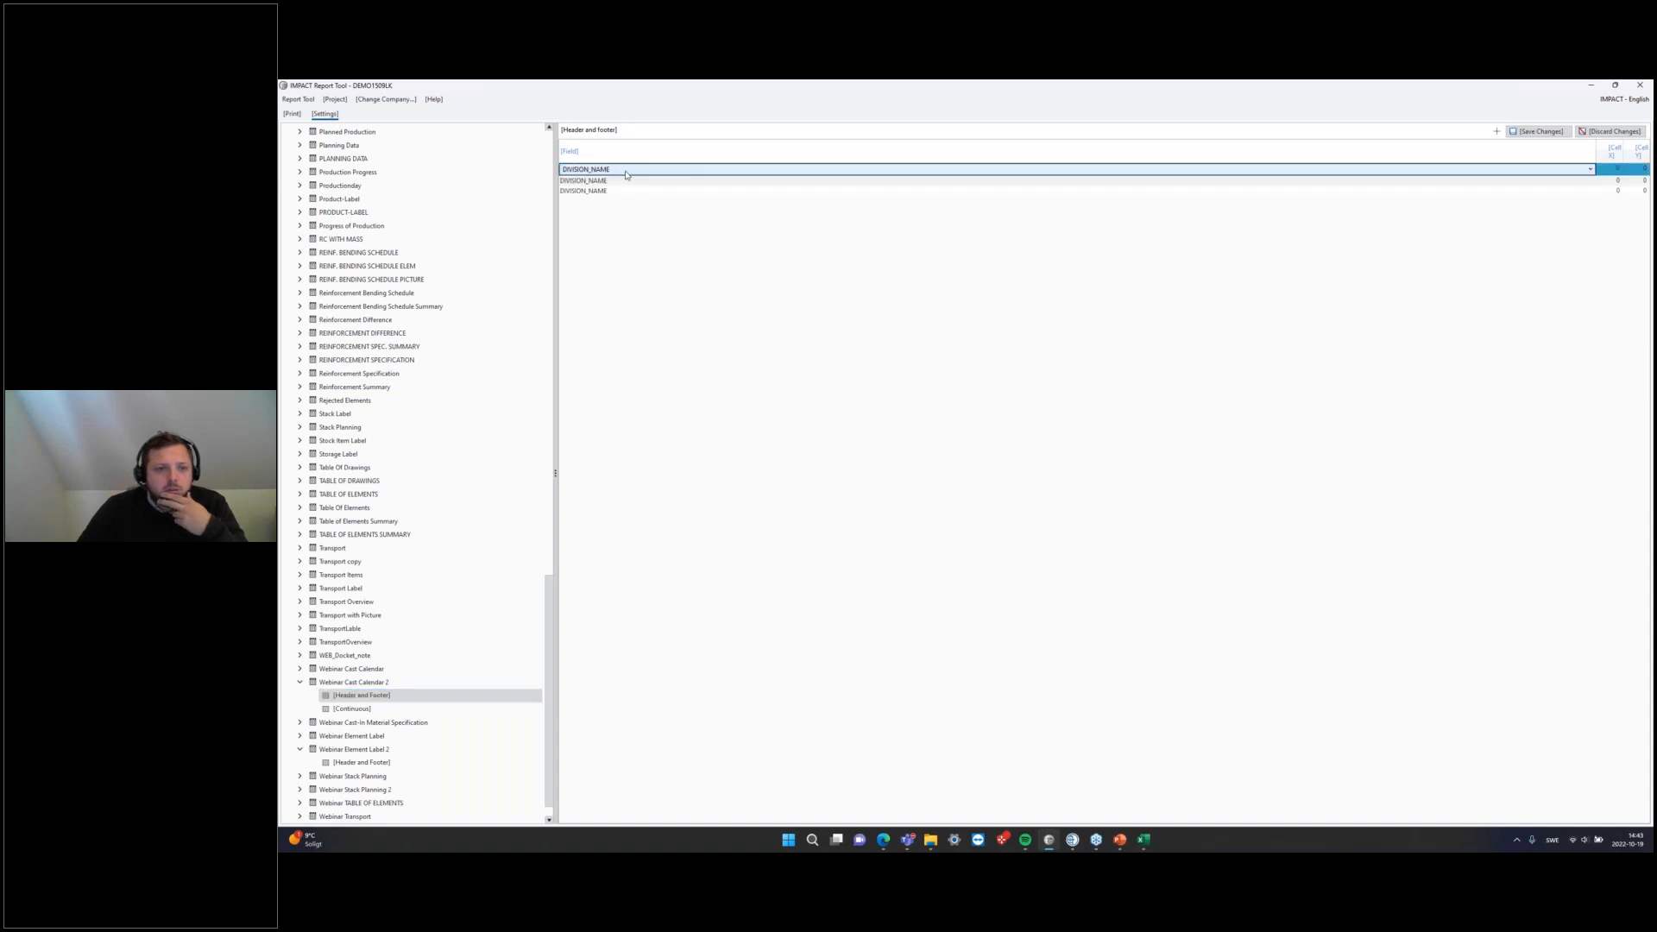
{"action": "left_click", "coordinate": [608, 169]}
{"action": "left_click", "coordinate": [641, 194]}
{"action": "left_click", "coordinate": [618, 189]}
{"action": "left_click", "coordinate": [618, 189]}
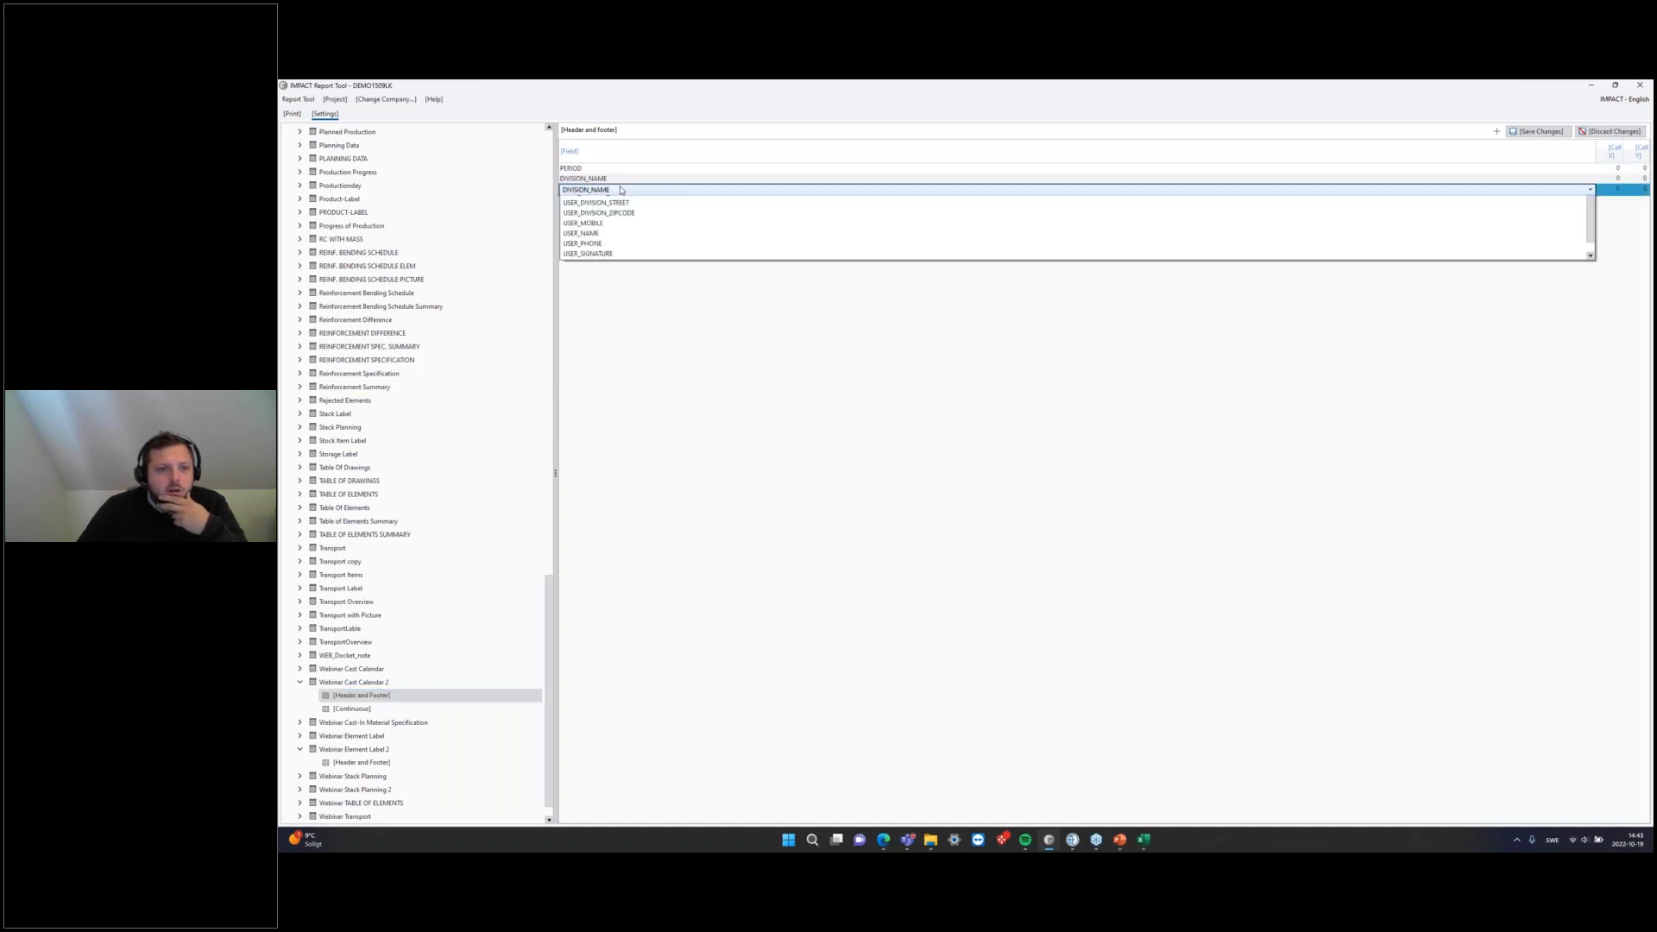
{"action": "scroll", "coordinate": [643, 356], "scroll_direction": "down", "scroll_amount": 1}
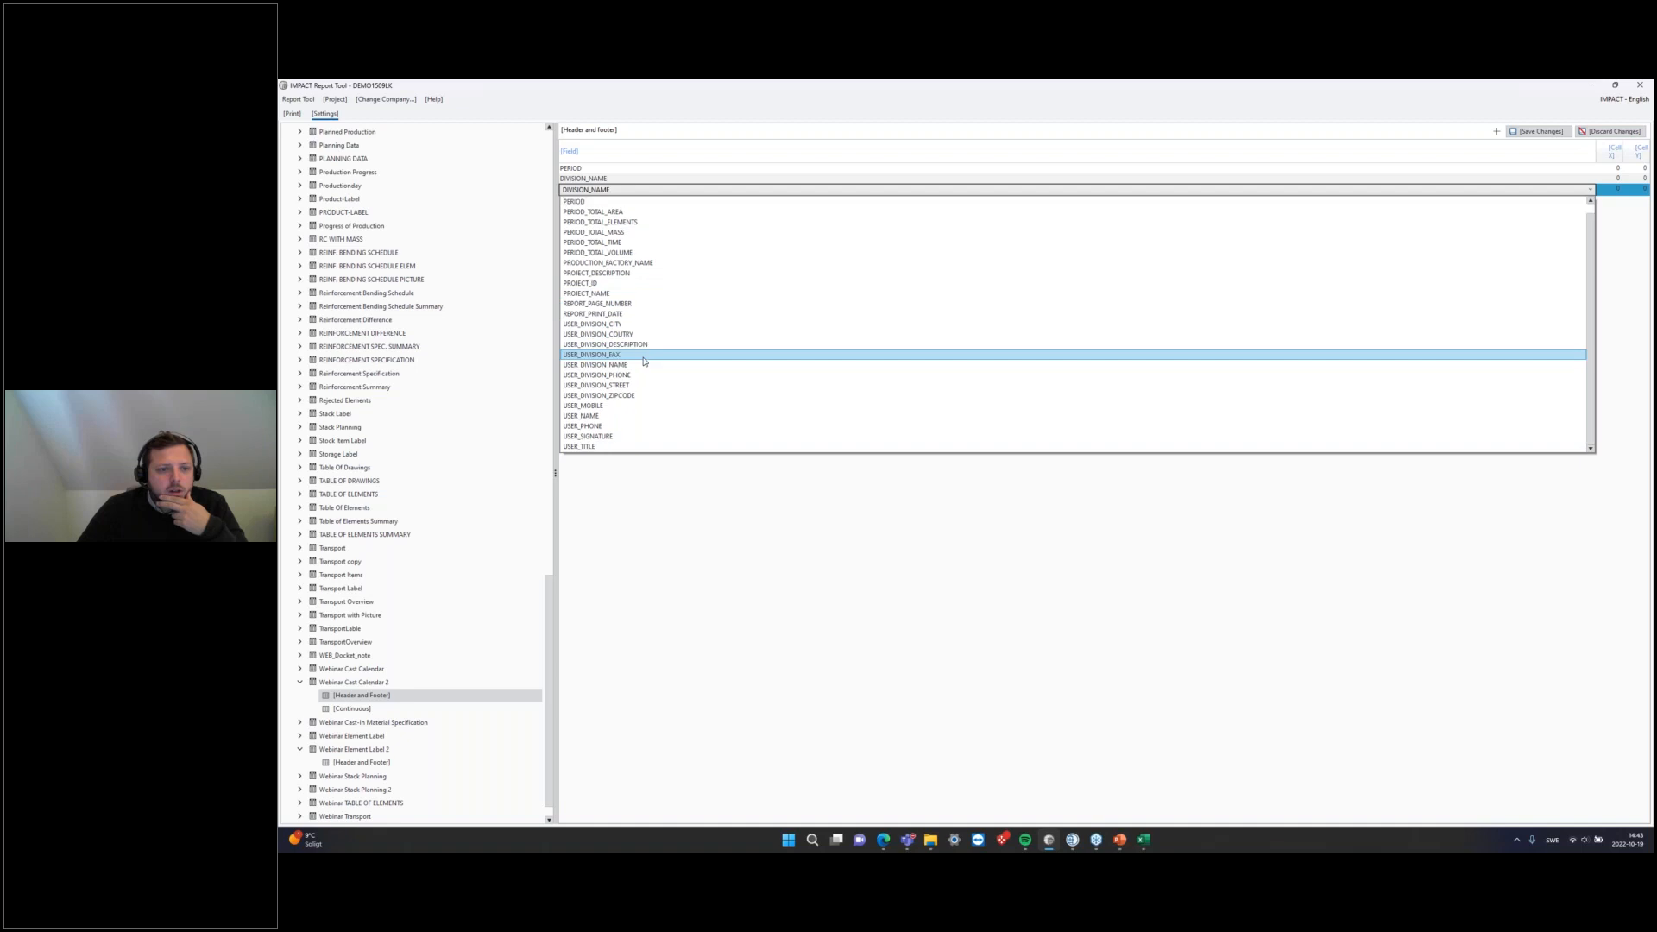
{"action": "scroll", "coordinate": [643, 362], "scroll_direction": "up", "scroll_amount": 1}
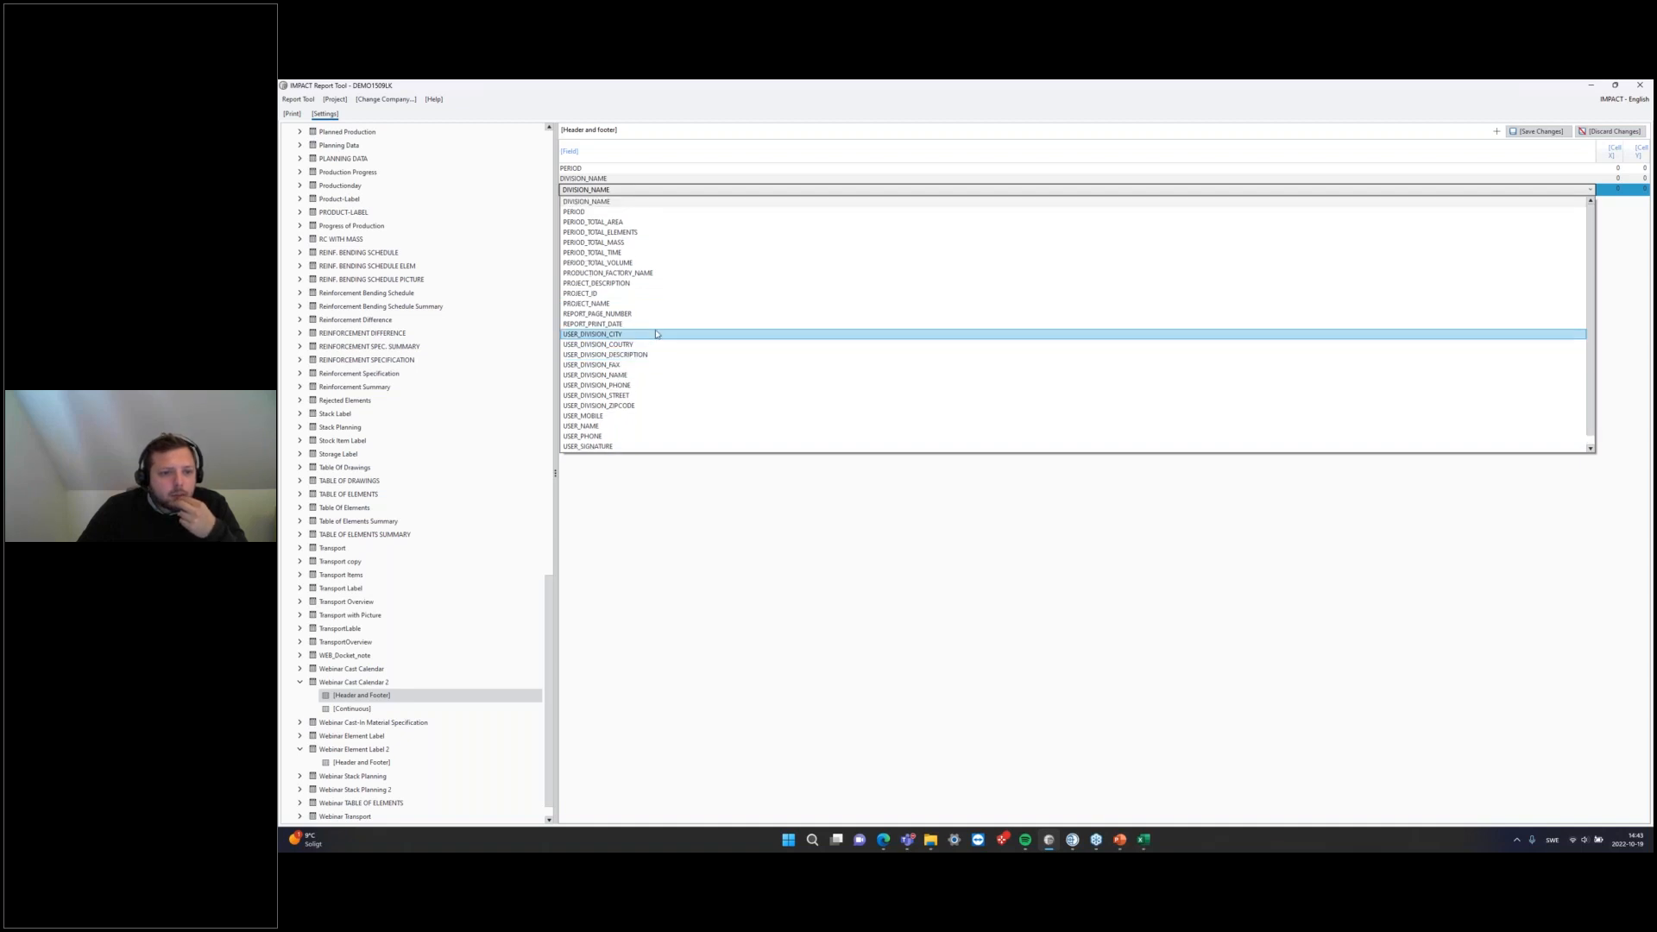
{"action": "left_click", "coordinate": [647, 273]}
{"action": "left_click", "coordinate": [621, 178]}
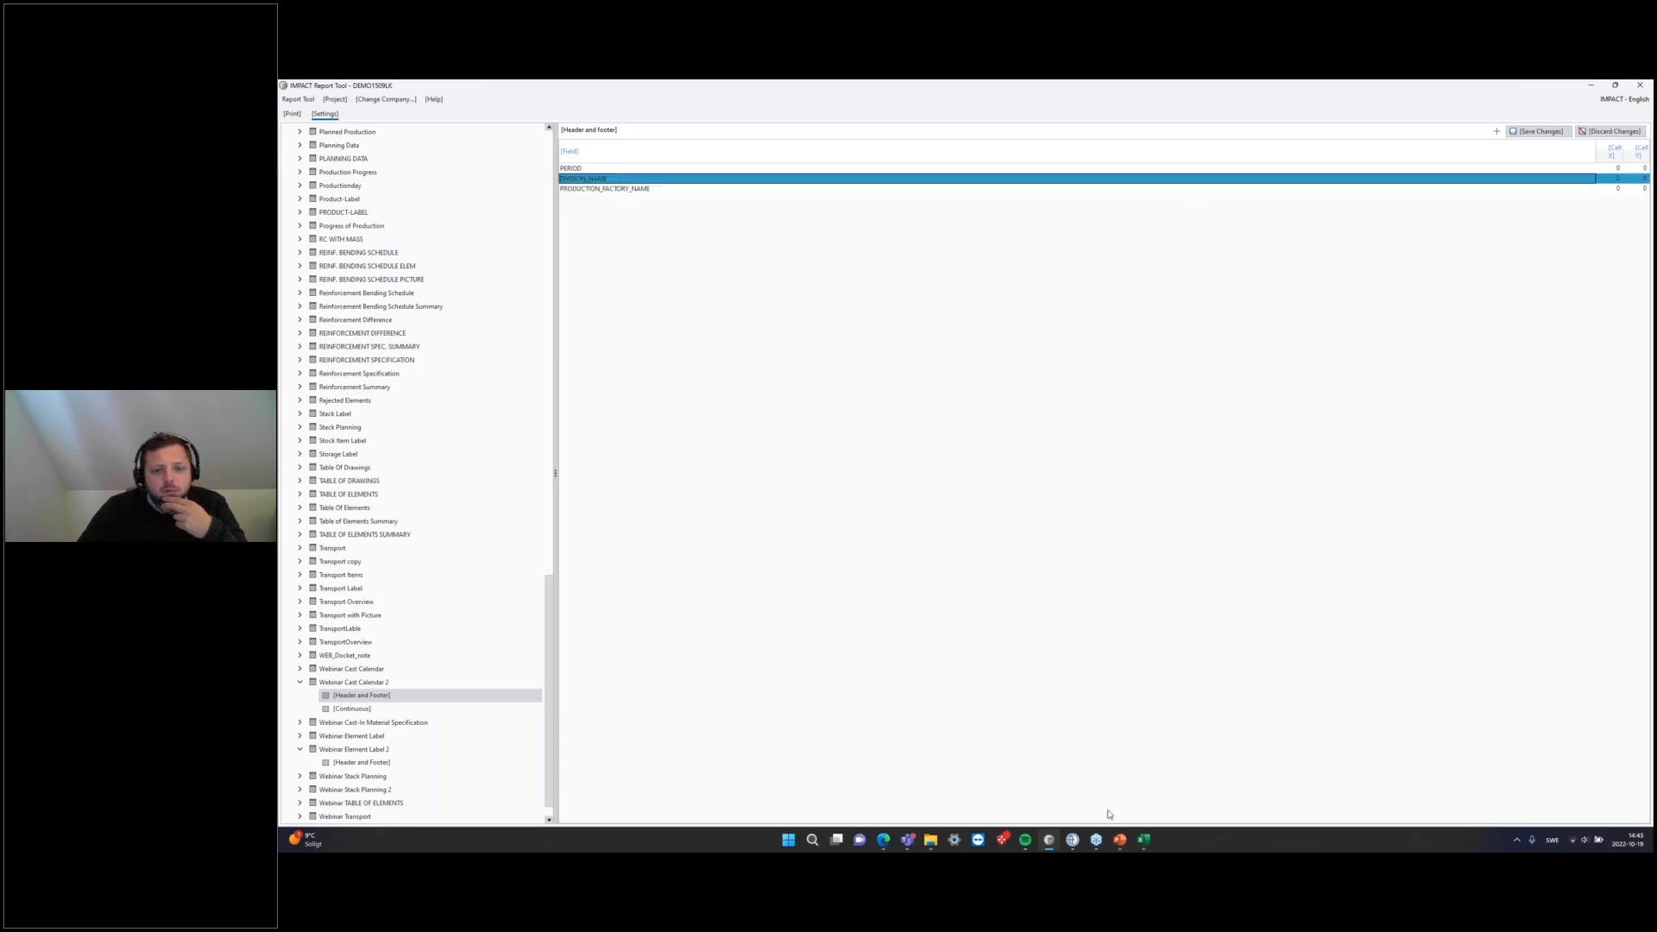
Step: Check the Period, Factory and Division cells in the Excel template, and set PERIOD to cell X 2, Y 3 in IMPACT Report Tool
{"action": "left_click", "coordinate": [1143, 838]}
{"action": "left_click", "coordinate": [1318, 766]}
{"action": "left_click", "coordinate": [579, 285]}
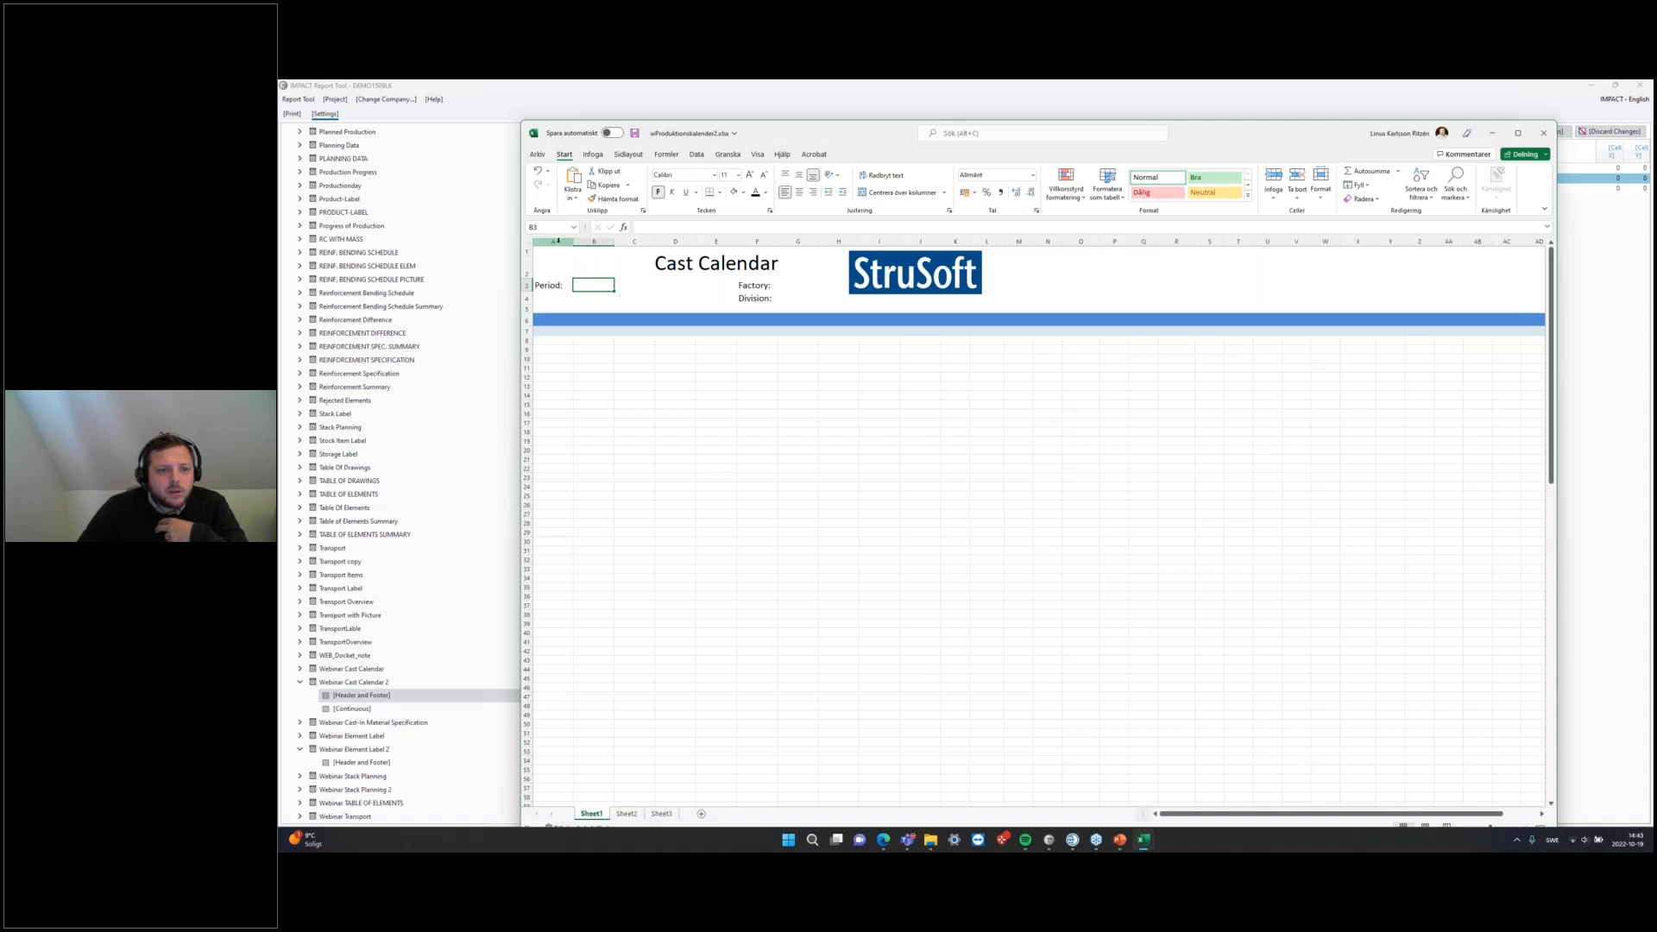
{"action": "left_click", "coordinate": [791, 285]}
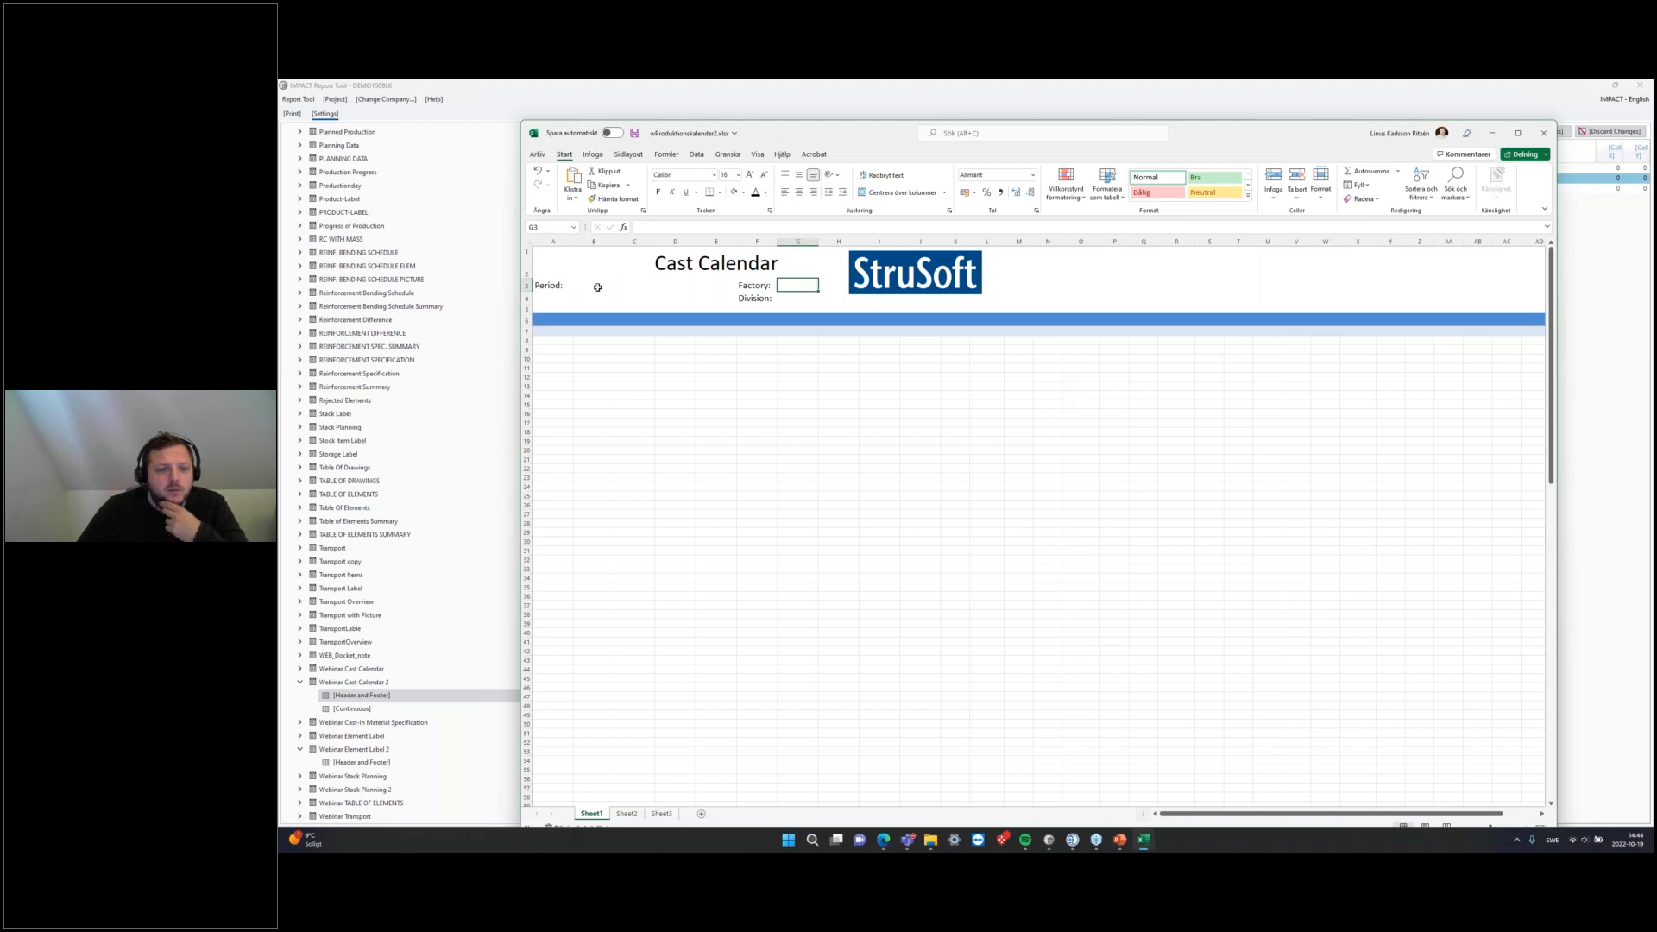
{"action": "left_click", "coordinate": [793, 297]}
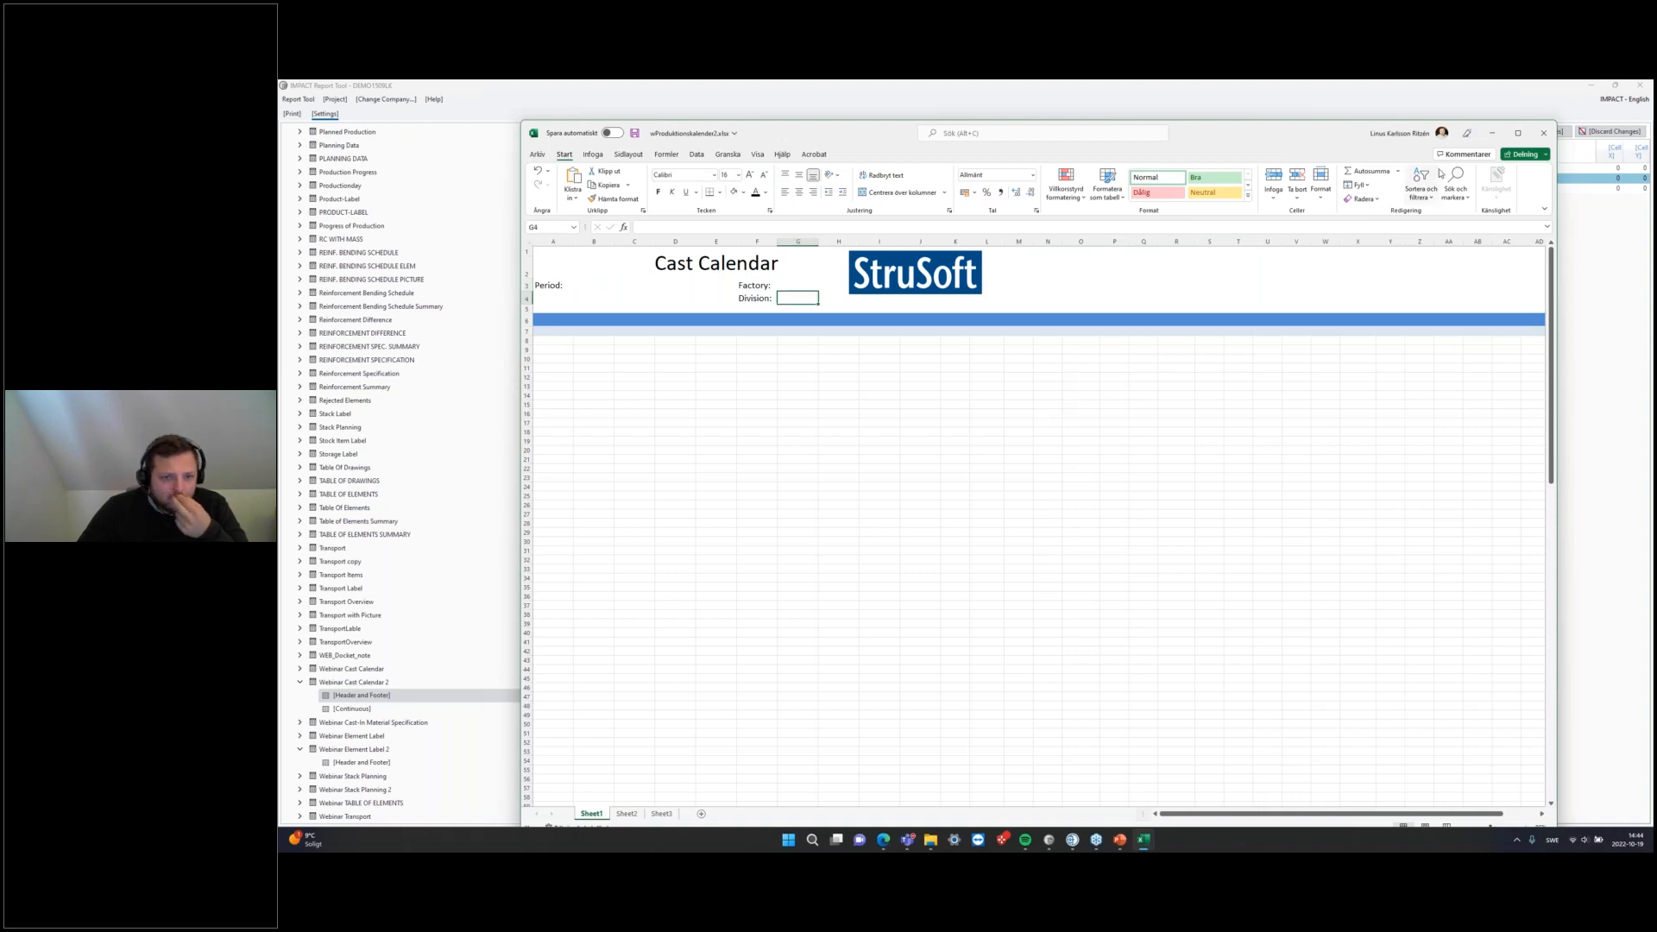
{"action": "left_click_drag", "start_coordinate": [1239, 140], "coordinate": [1174, 629]}
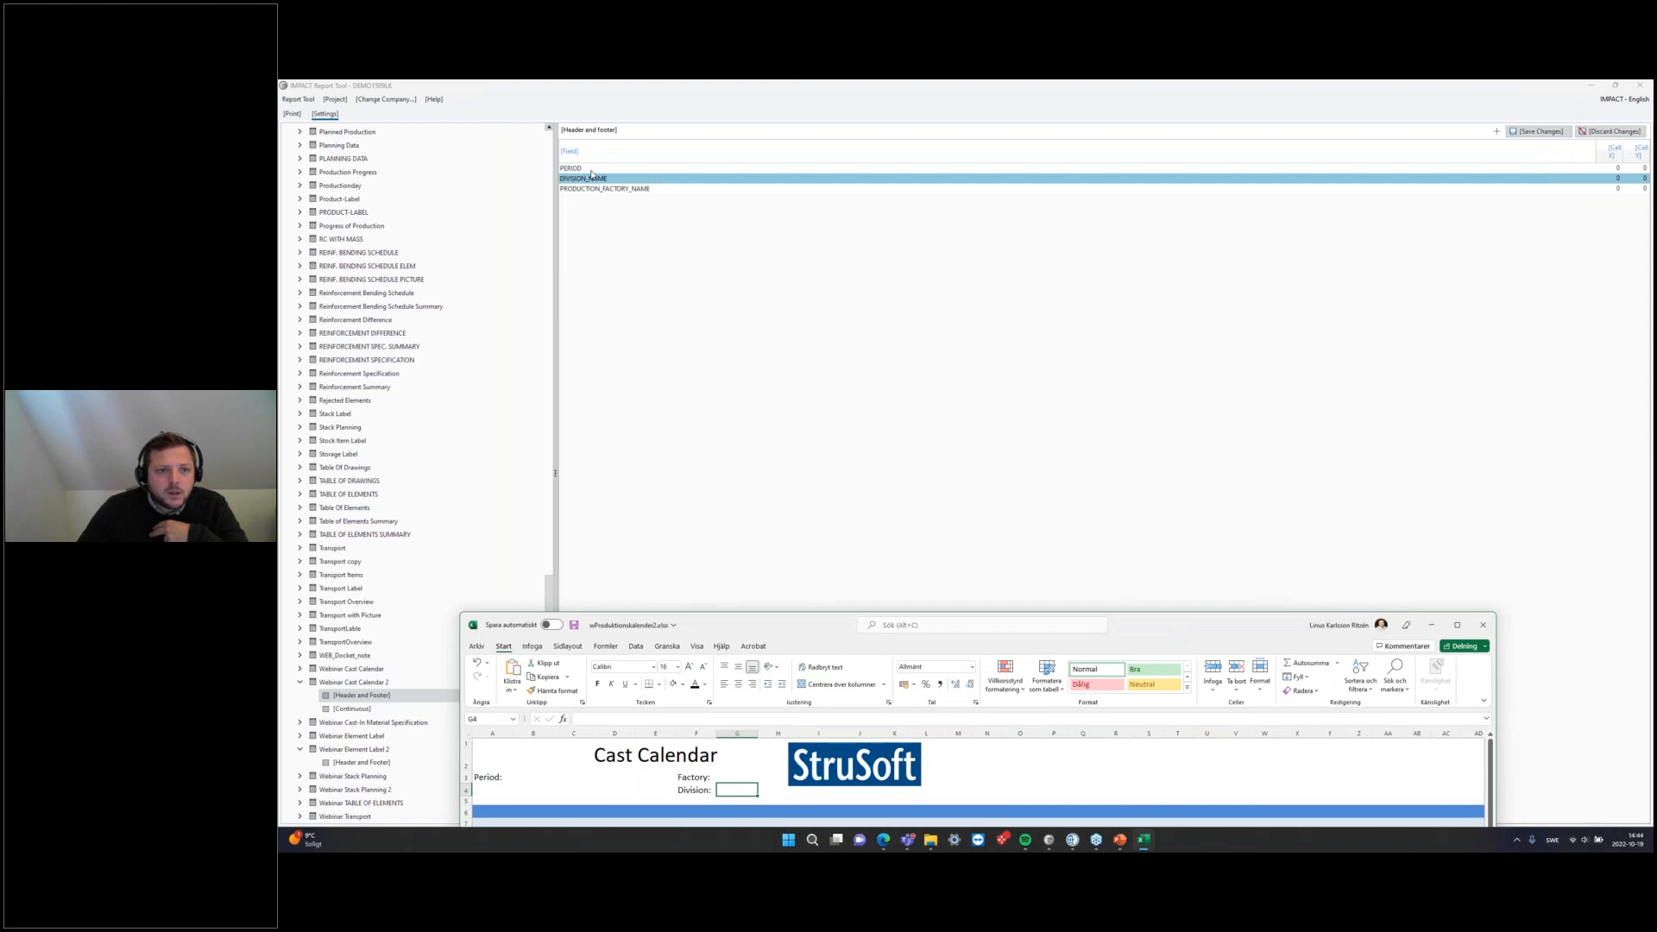
{"action": "left_click", "coordinate": [1437, 208]}
{"action": "left_click", "coordinate": [1610, 169]}
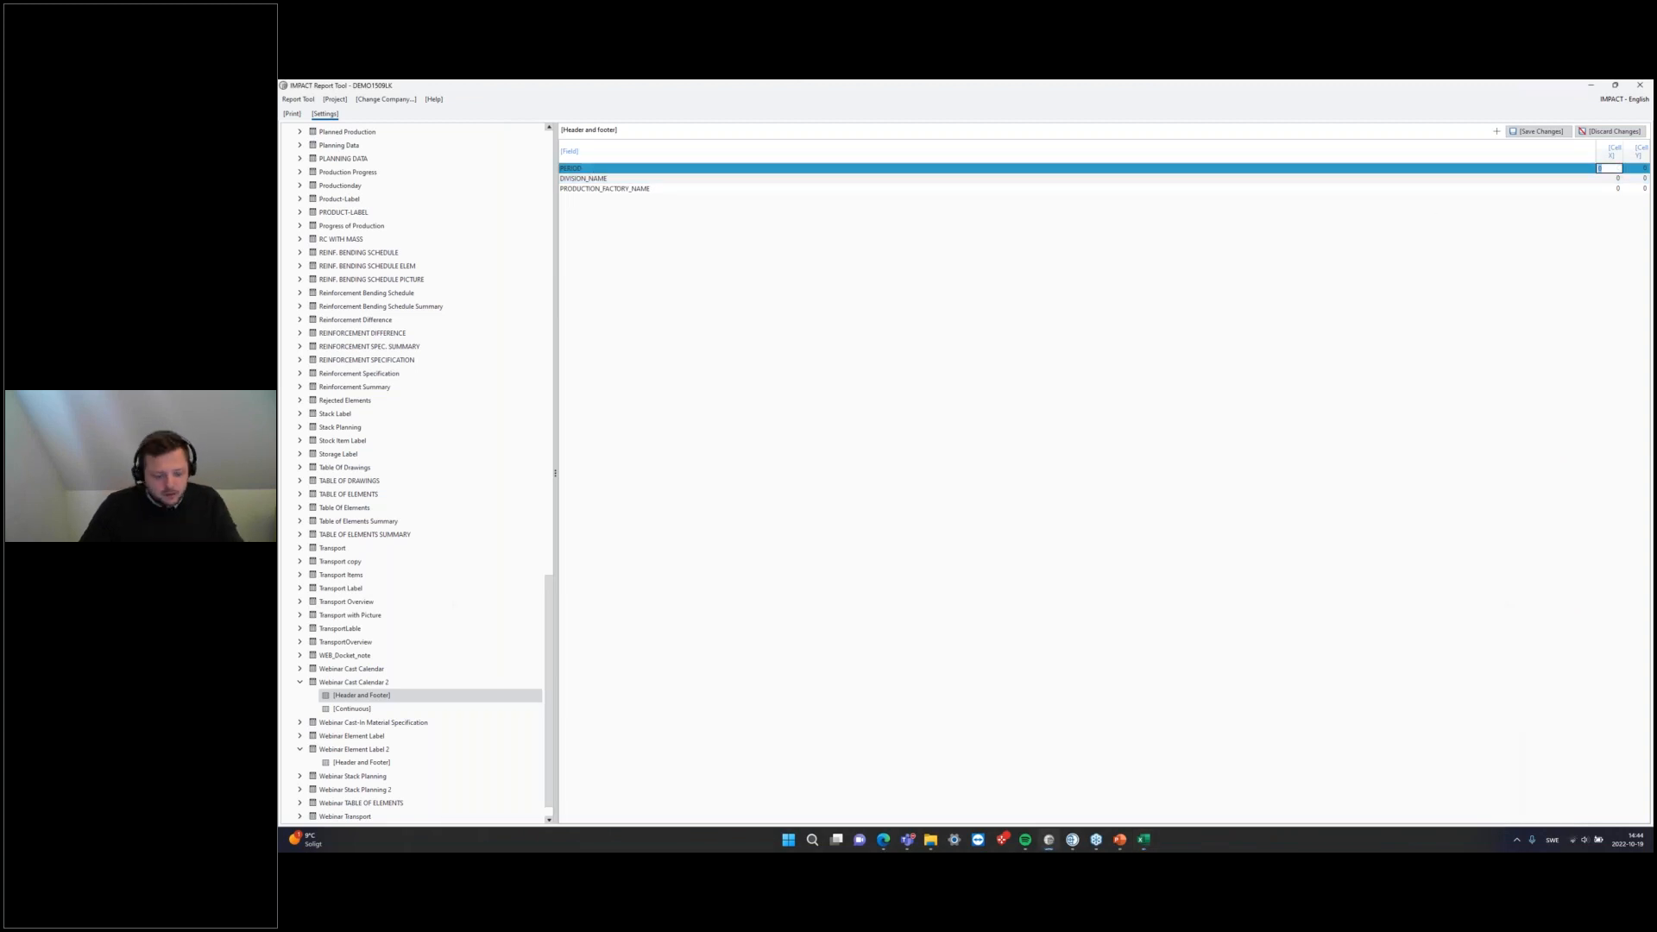
{"action": "left_click", "coordinate": [1643, 170]}
{"action": "type", "text": "3"}
Step: Set DIVISION_NAME to cell X 7, Y 4 and PRODUCTION_FACTORY_NAME to X 7, Y 3, and save the Header and Footer changes
{"action": "left_click", "coordinate": [1613, 179]}
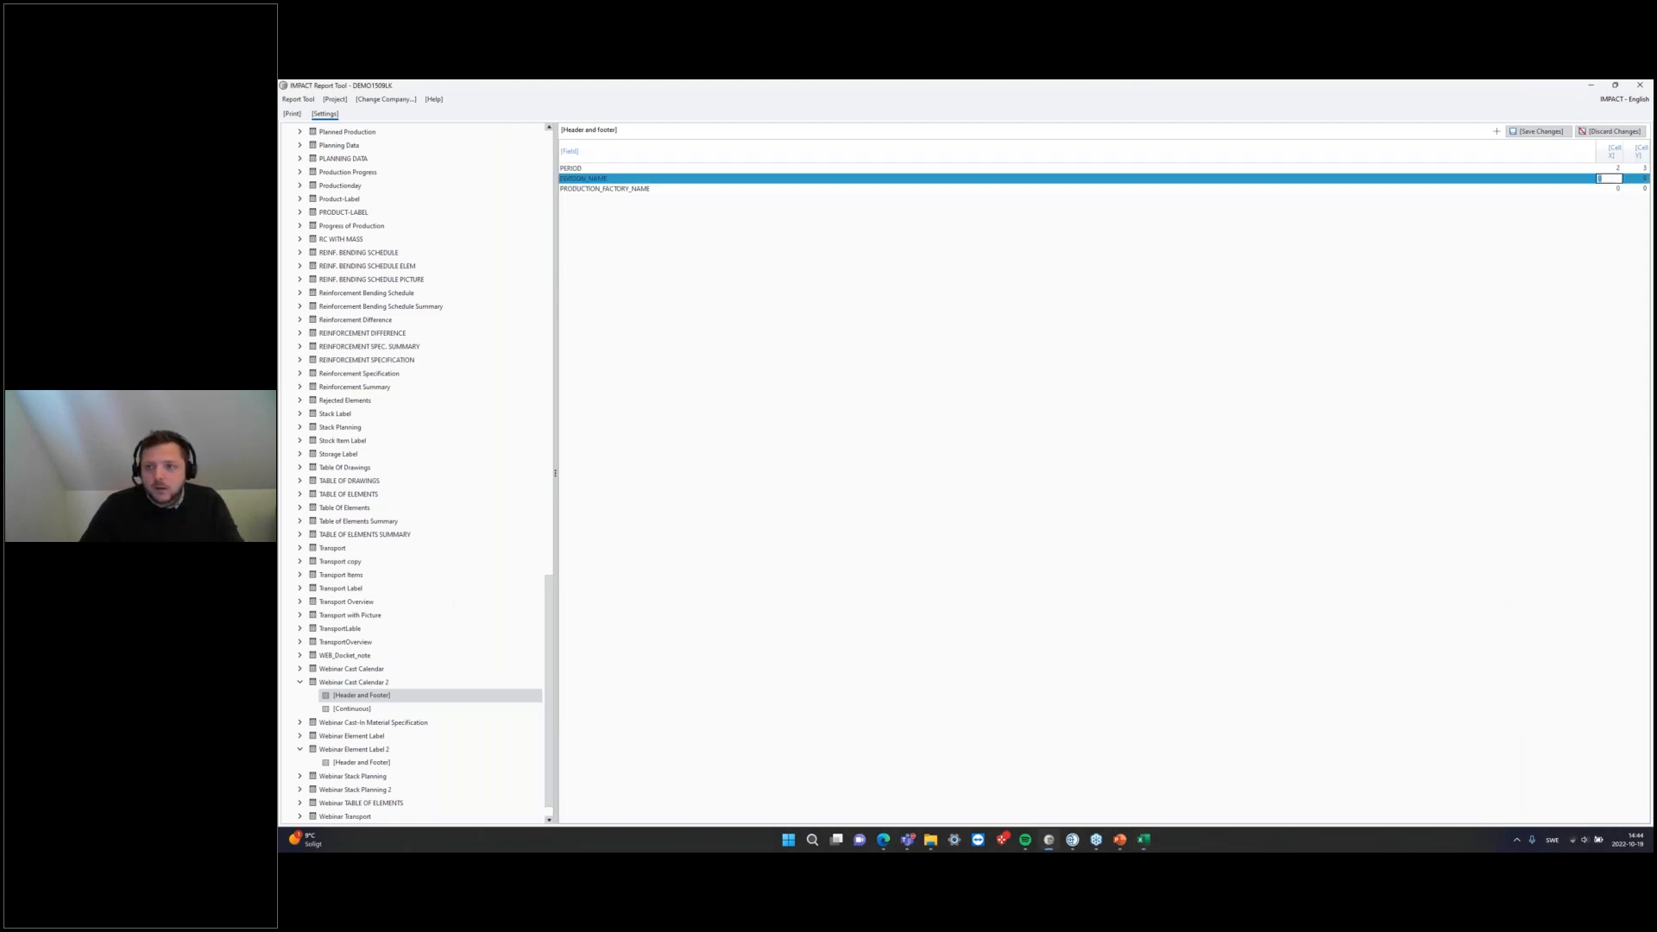
{"action": "type", "text": "1"}
{"action": "left_click", "coordinate": [1637, 179]}
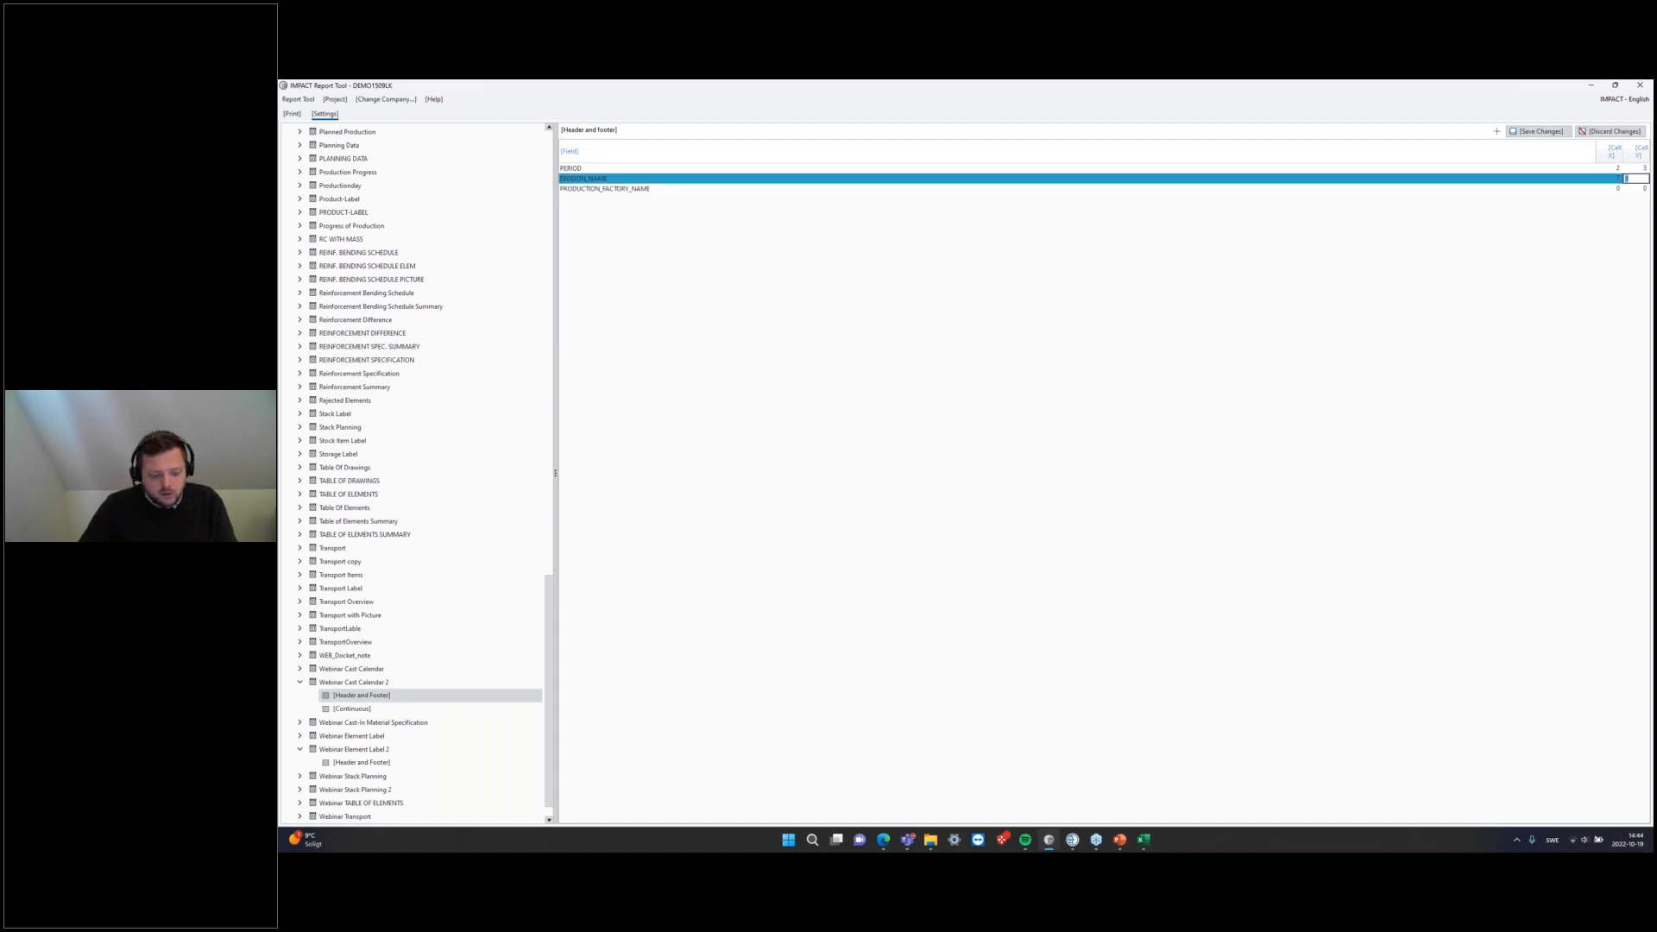
{"action": "type", "text": "4"}
{"action": "left_click", "coordinate": [1609, 189]}
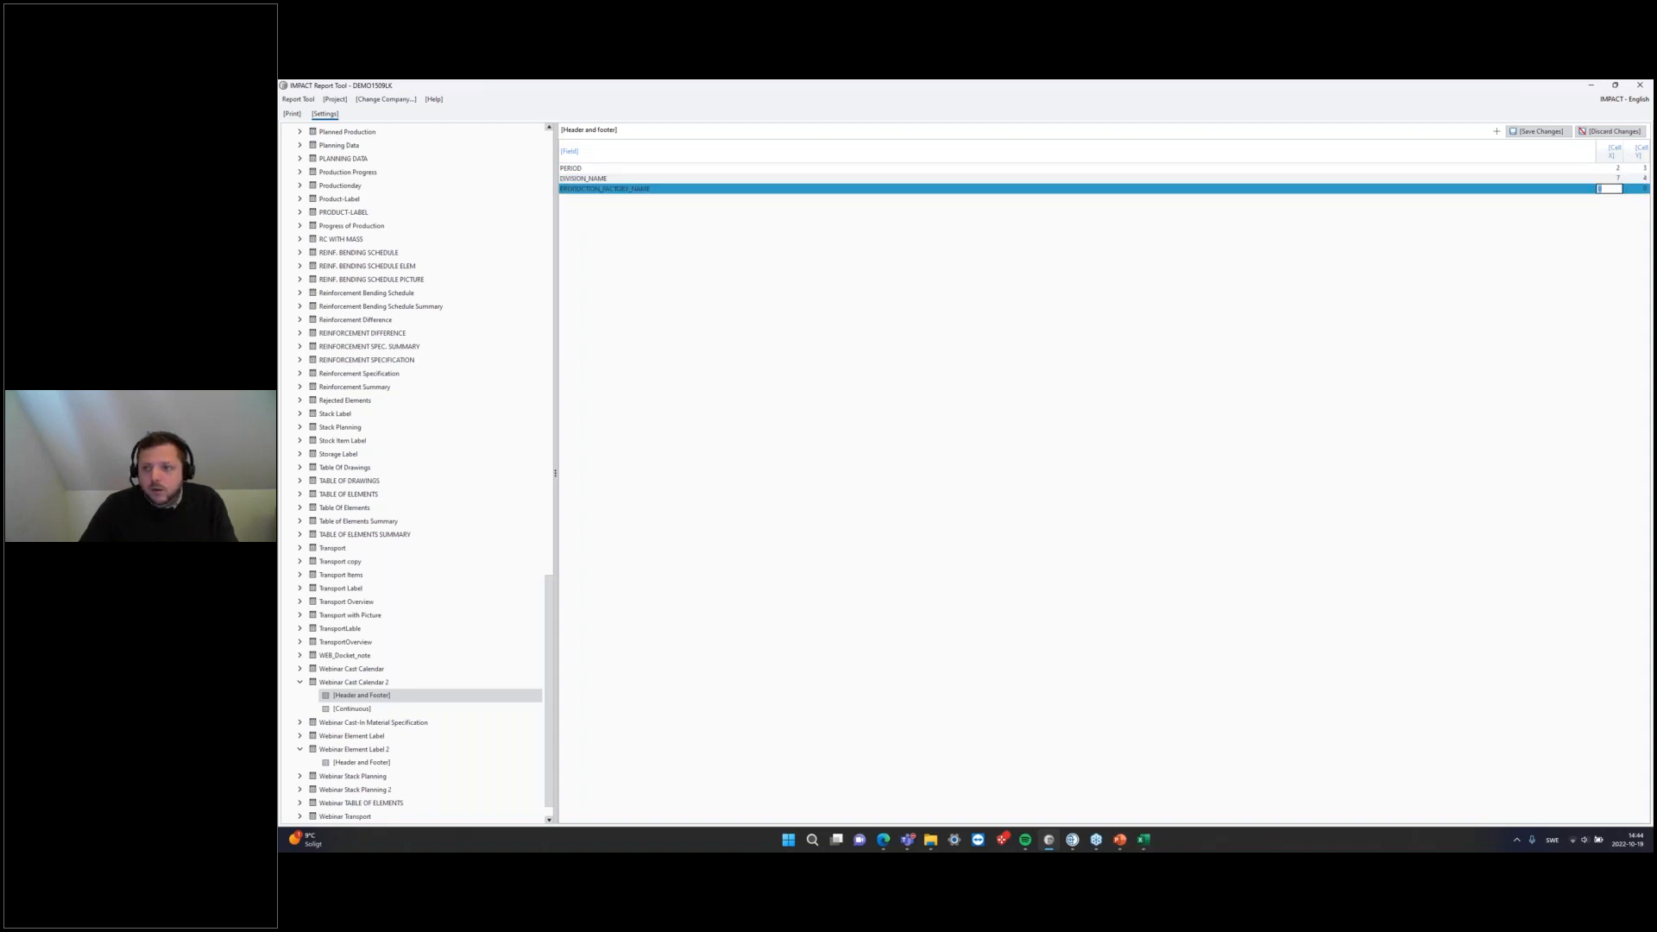
{"action": "type", "text": "1"}
{"action": "left_click", "coordinate": [1637, 188]}
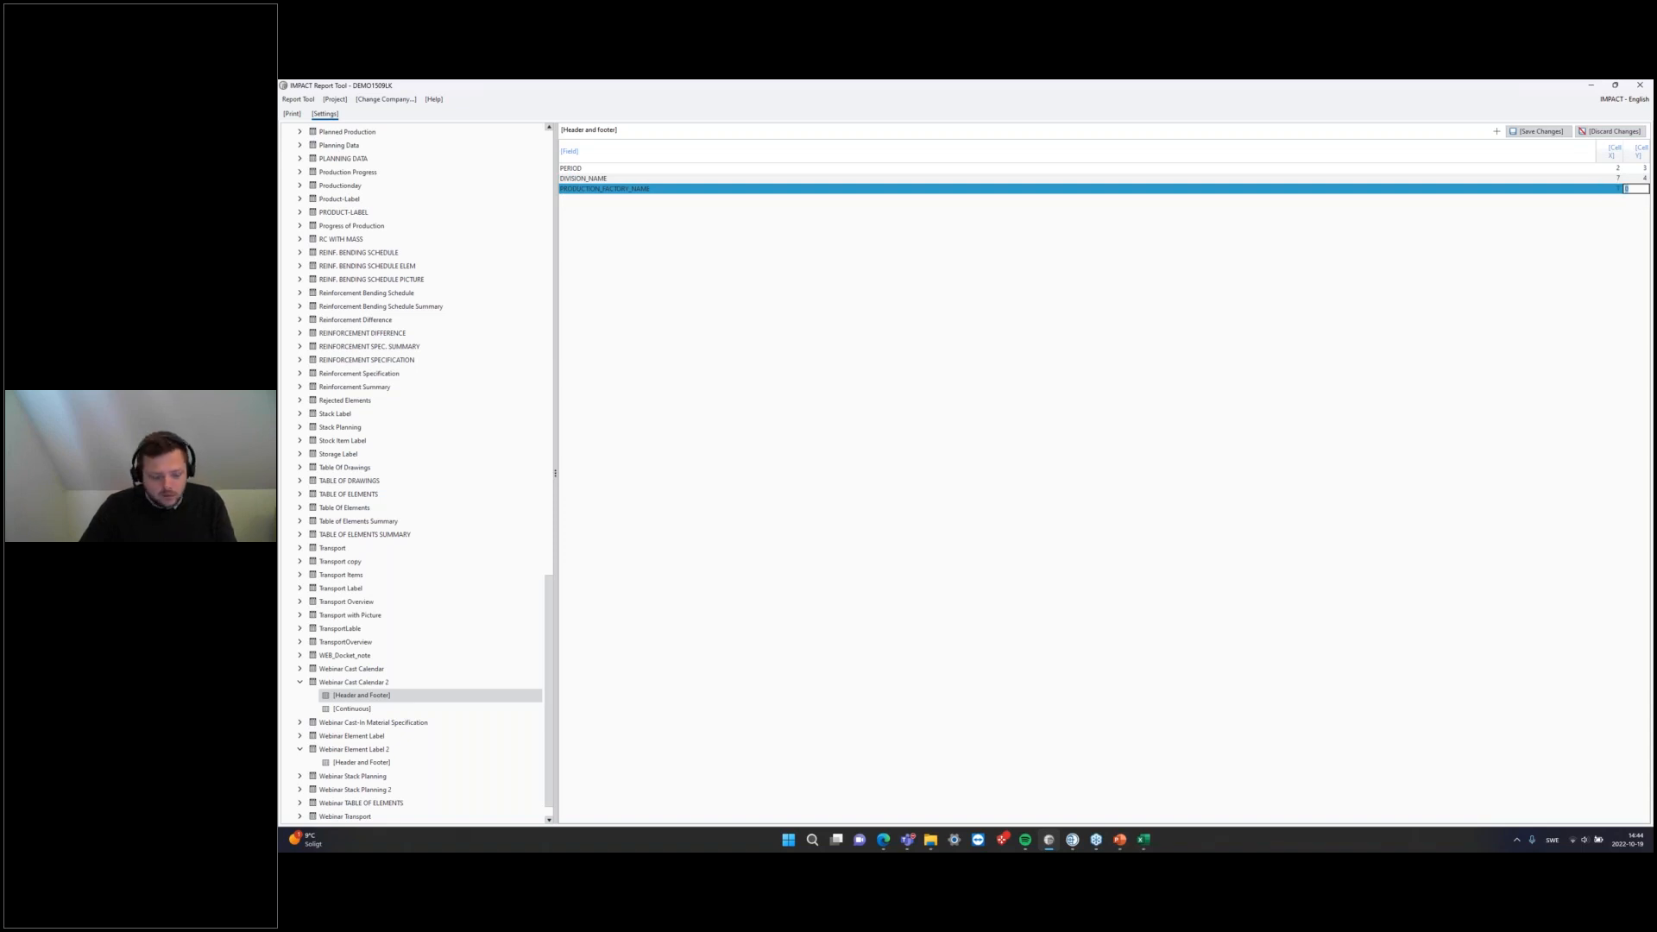
{"action": "left_click", "coordinate": [1540, 131]}
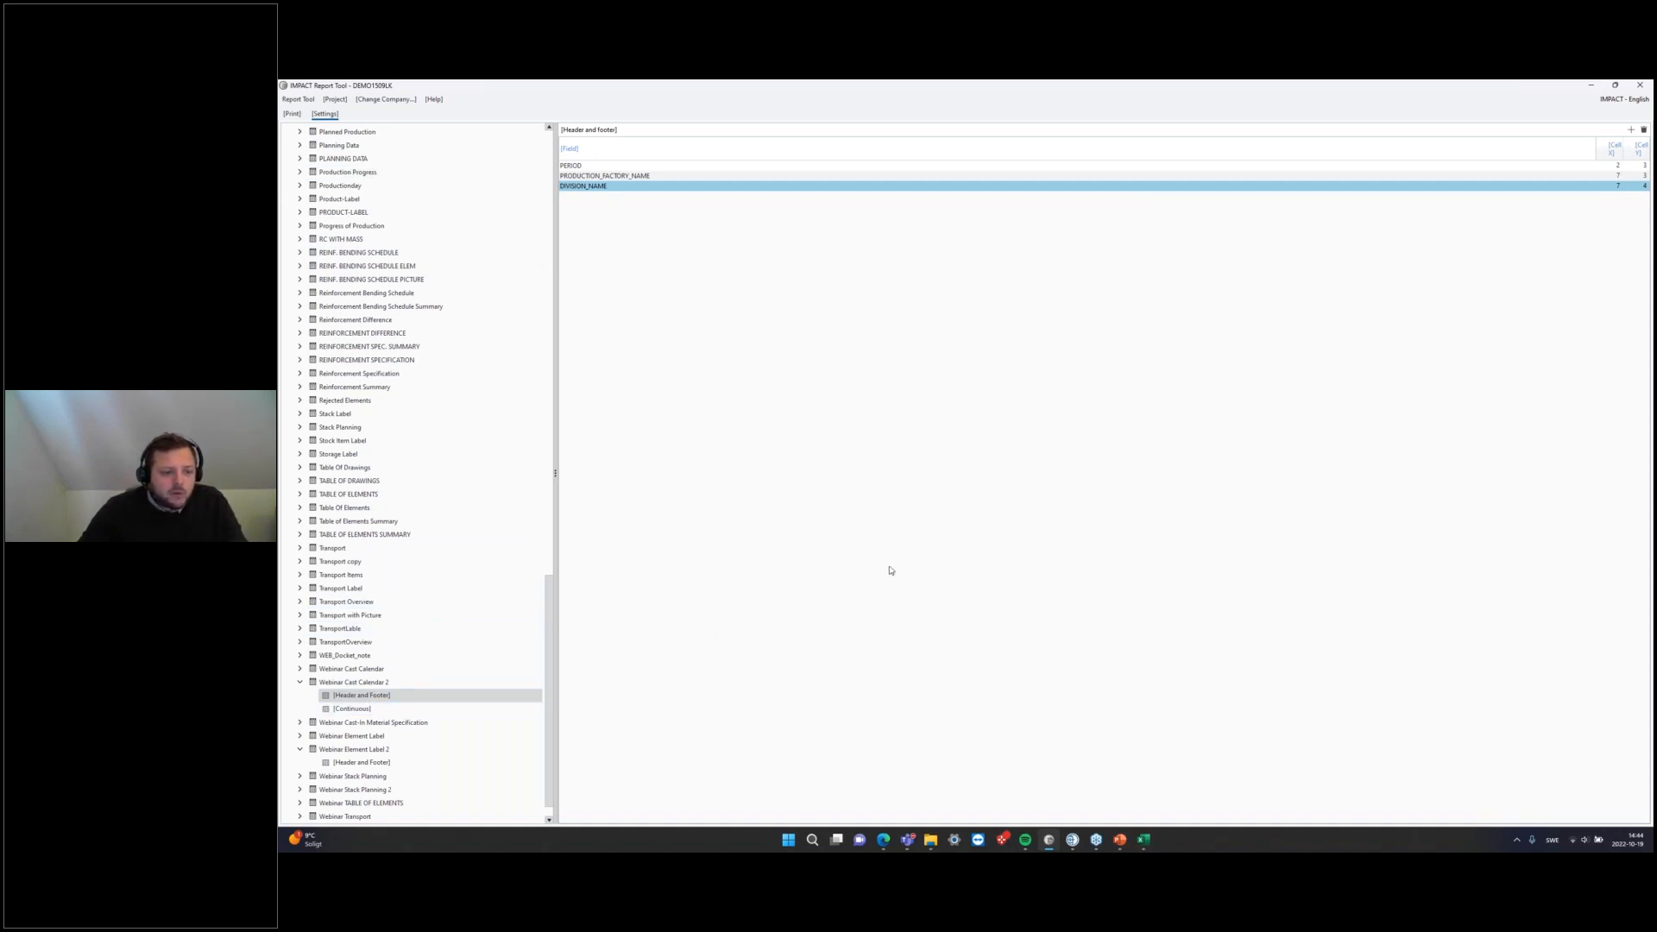
Step: Compare the Continuous section of Webinar Cast Calendar 2 with the Continuous fields of Webinar Stack Planning
{"action": "left_click", "coordinate": [371, 708]}
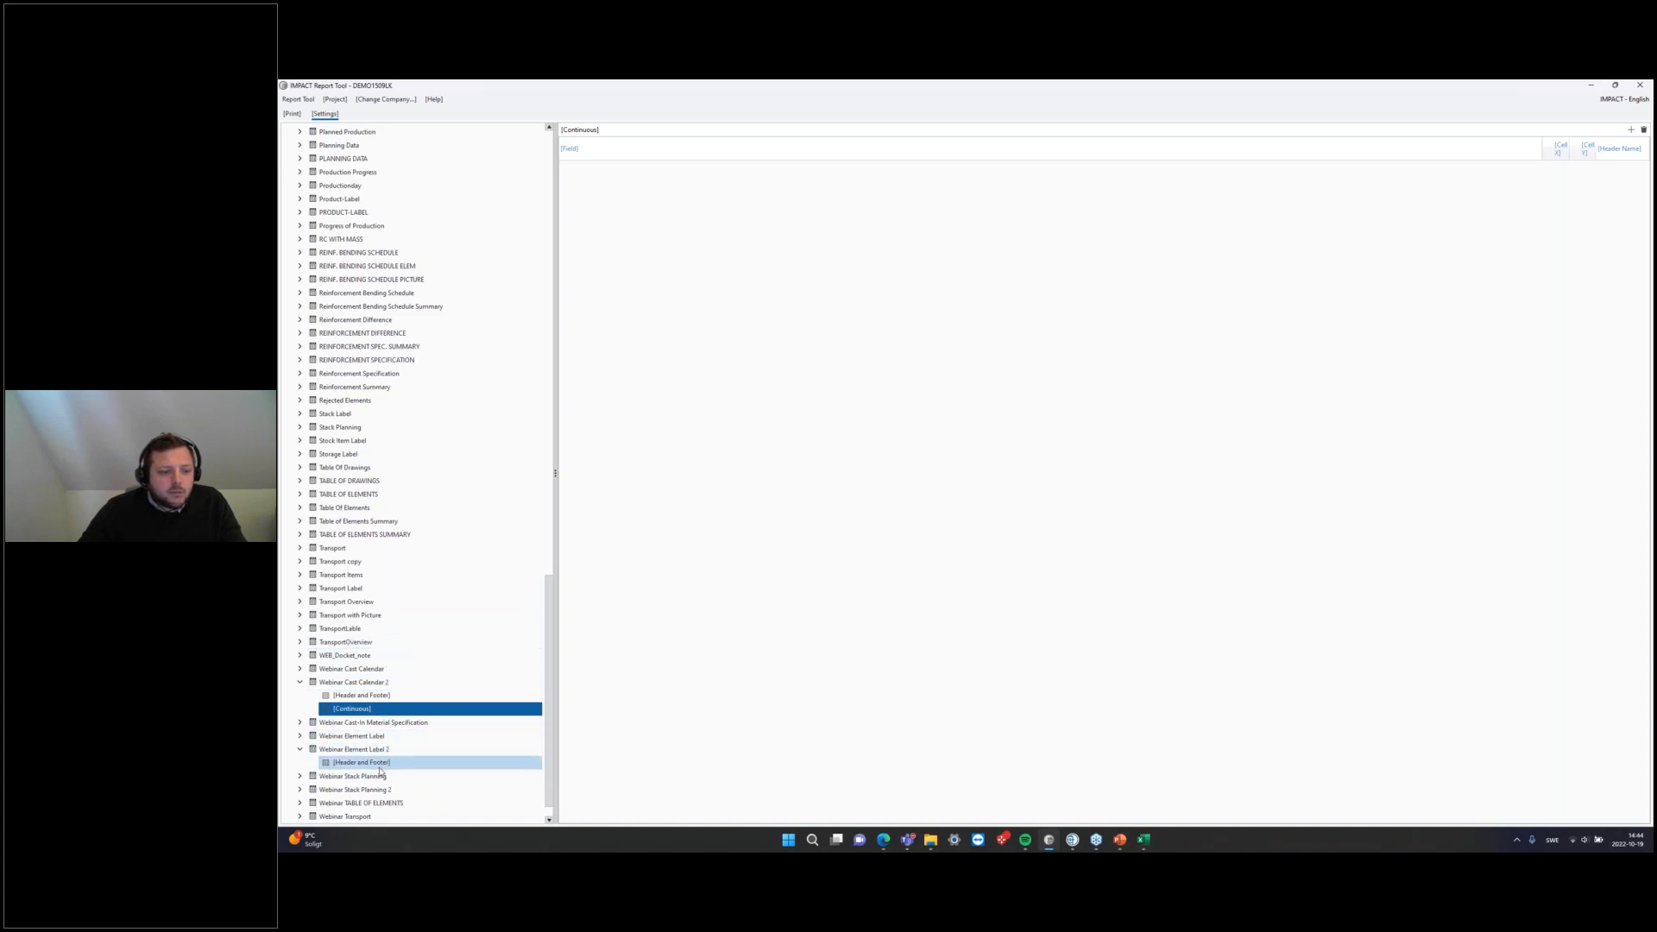
{"action": "scroll", "coordinate": [379, 759], "scroll_direction": "down", "scroll_amount": 1}
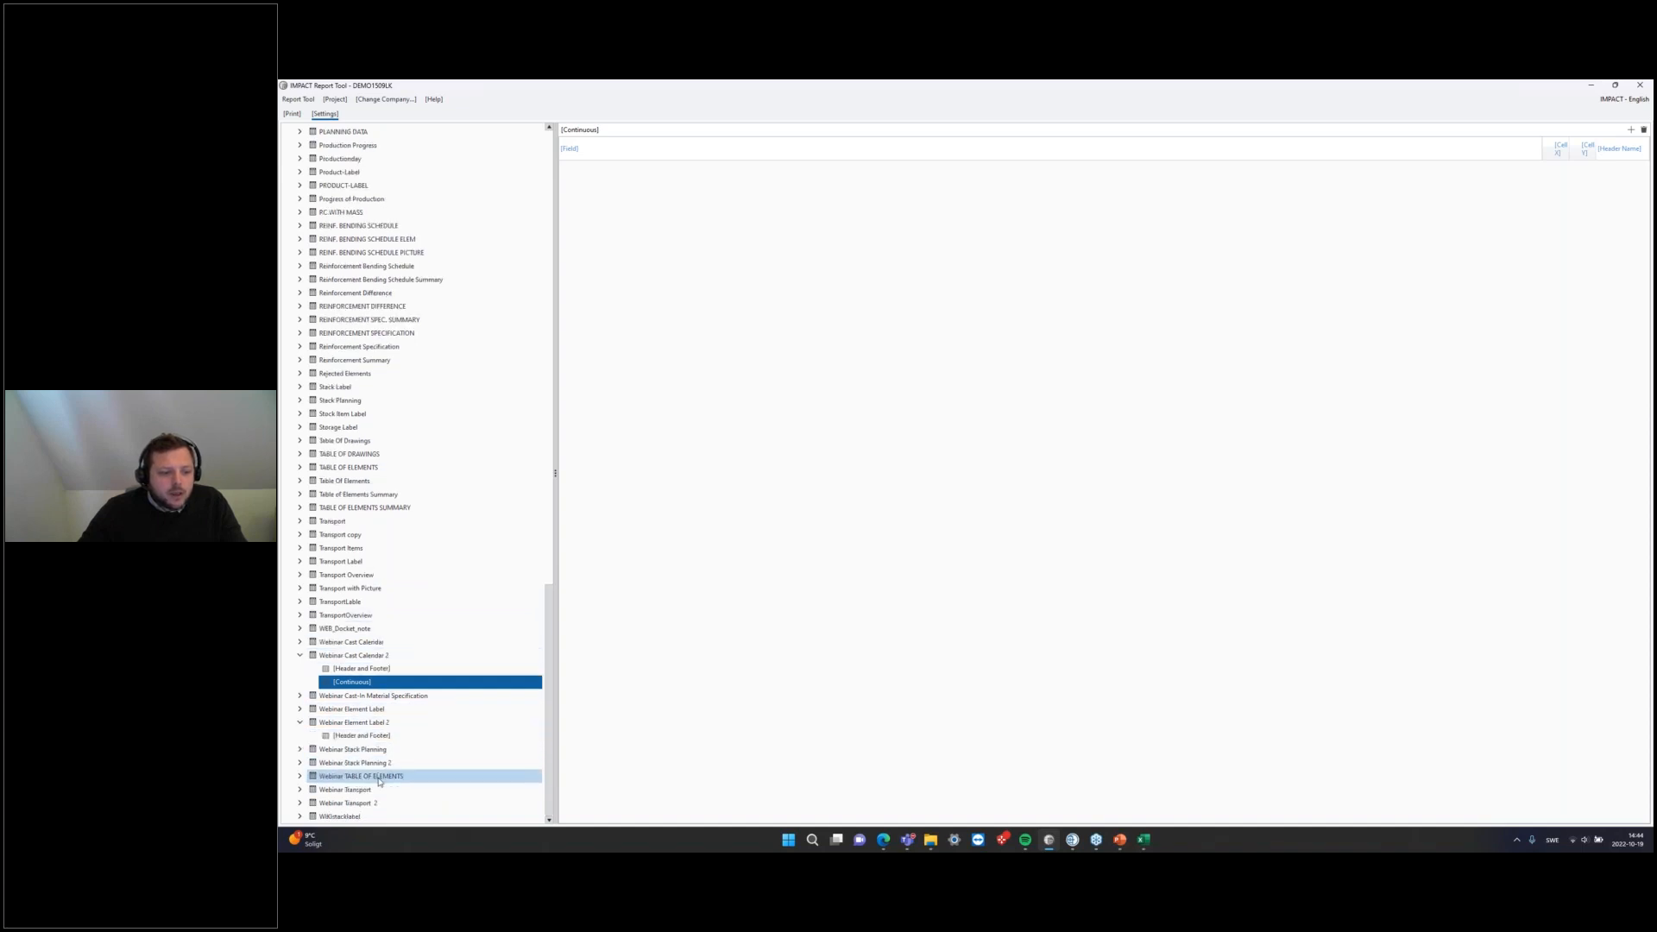
{"action": "left_click", "coordinate": [300, 749]}
{"action": "left_click", "coordinate": [349, 775]}
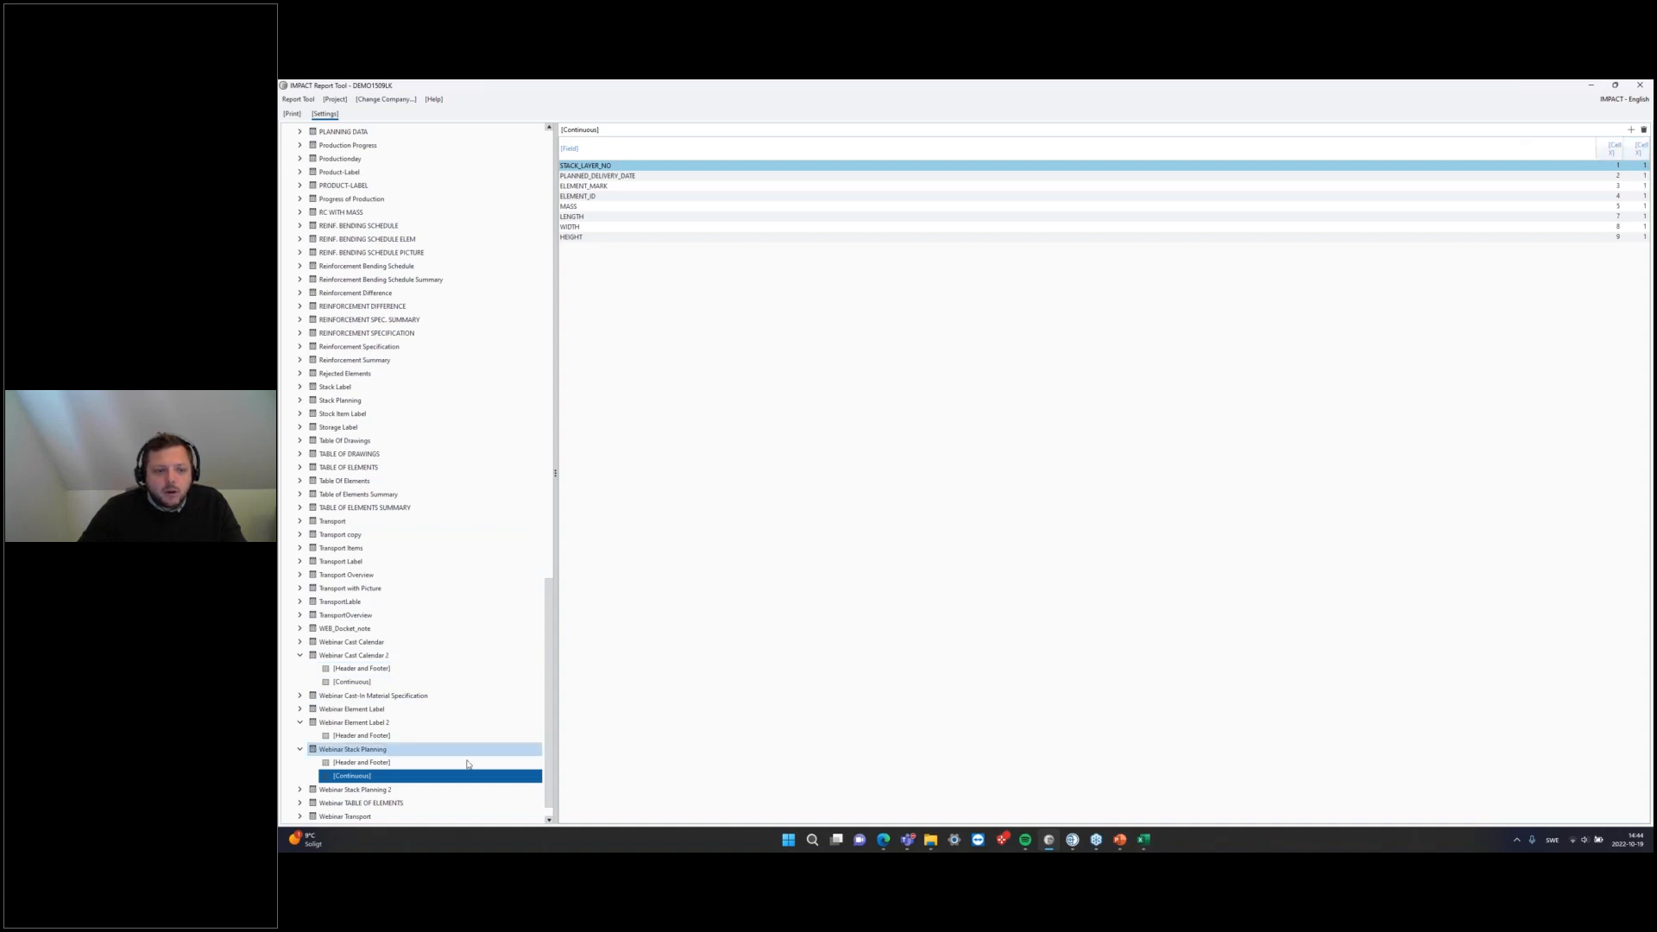
{"action": "left_click", "coordinate": [362, 682]}
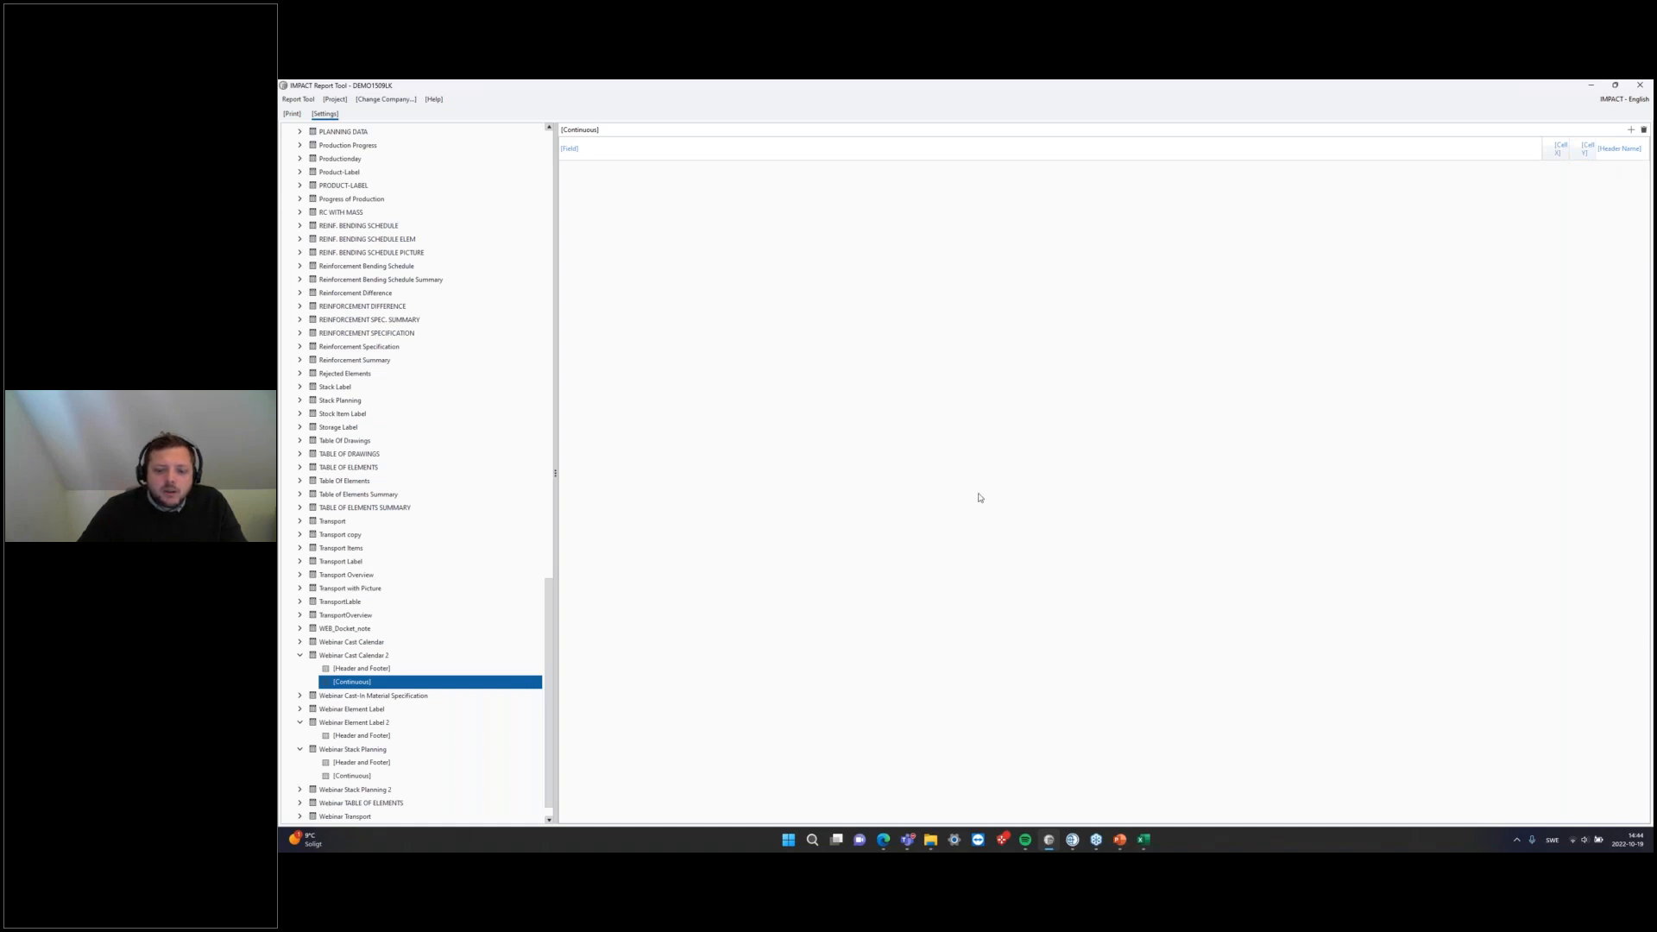
Step: Switch to the Excel Cast Calendar printout containing only T1 and copy its row 7 headers from Element Mark to Tot. vol
{"action": "mouse_move", "coordinate": [1143, 839]}
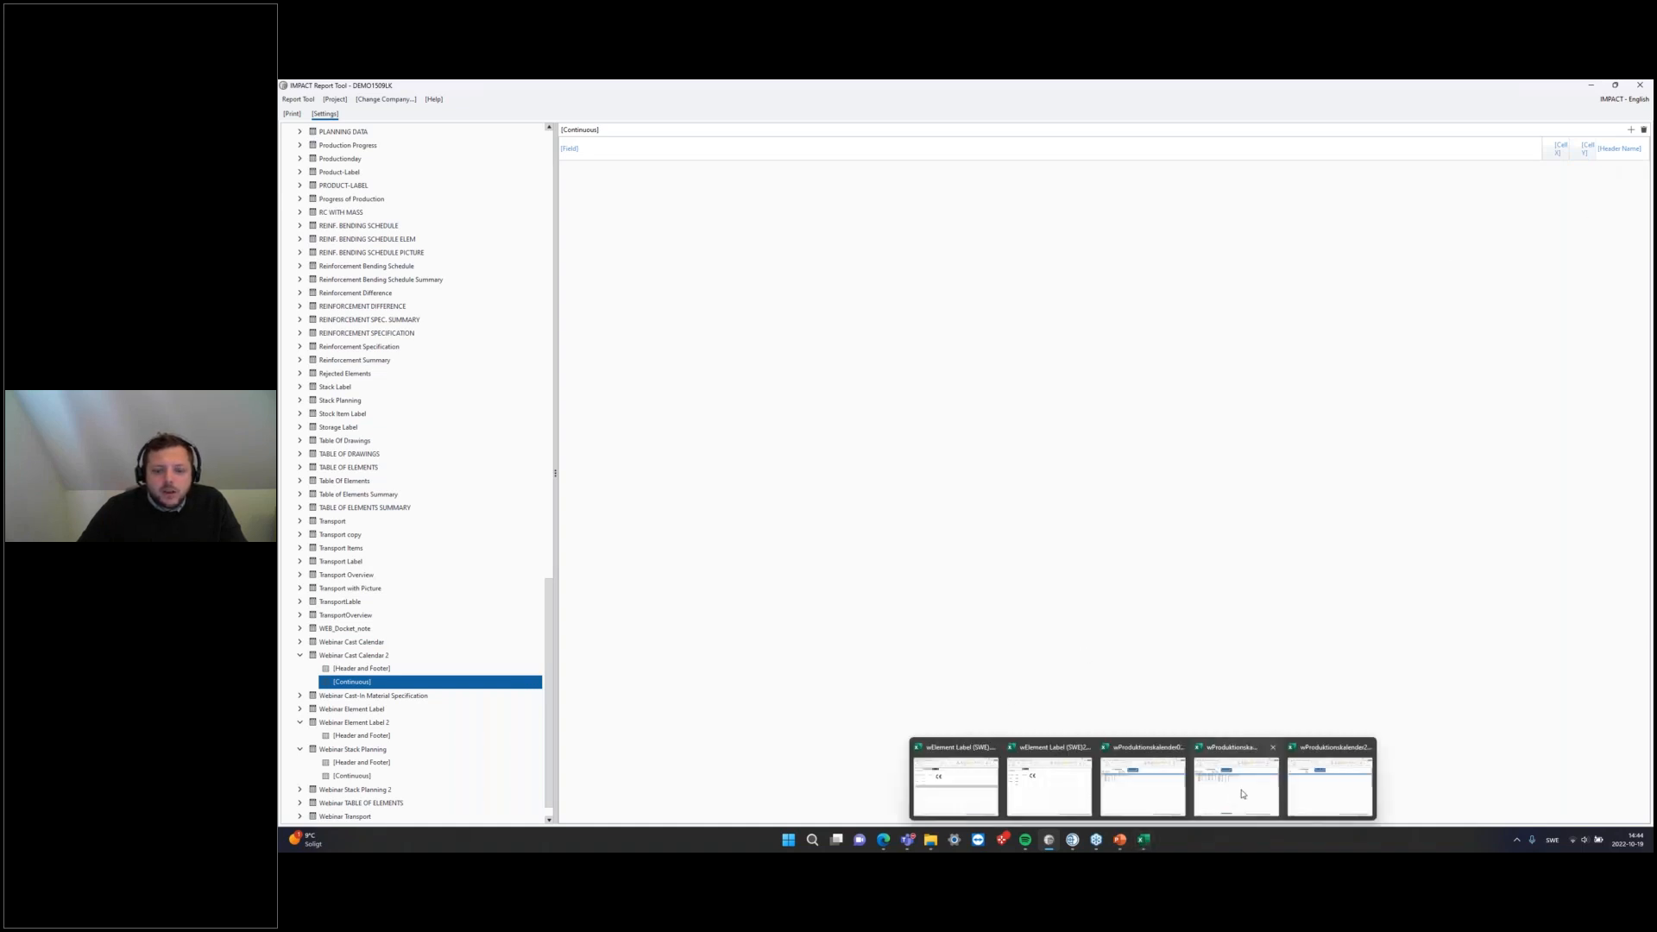
{"action": "mouse_move", "coordinate": [1240, 794]}
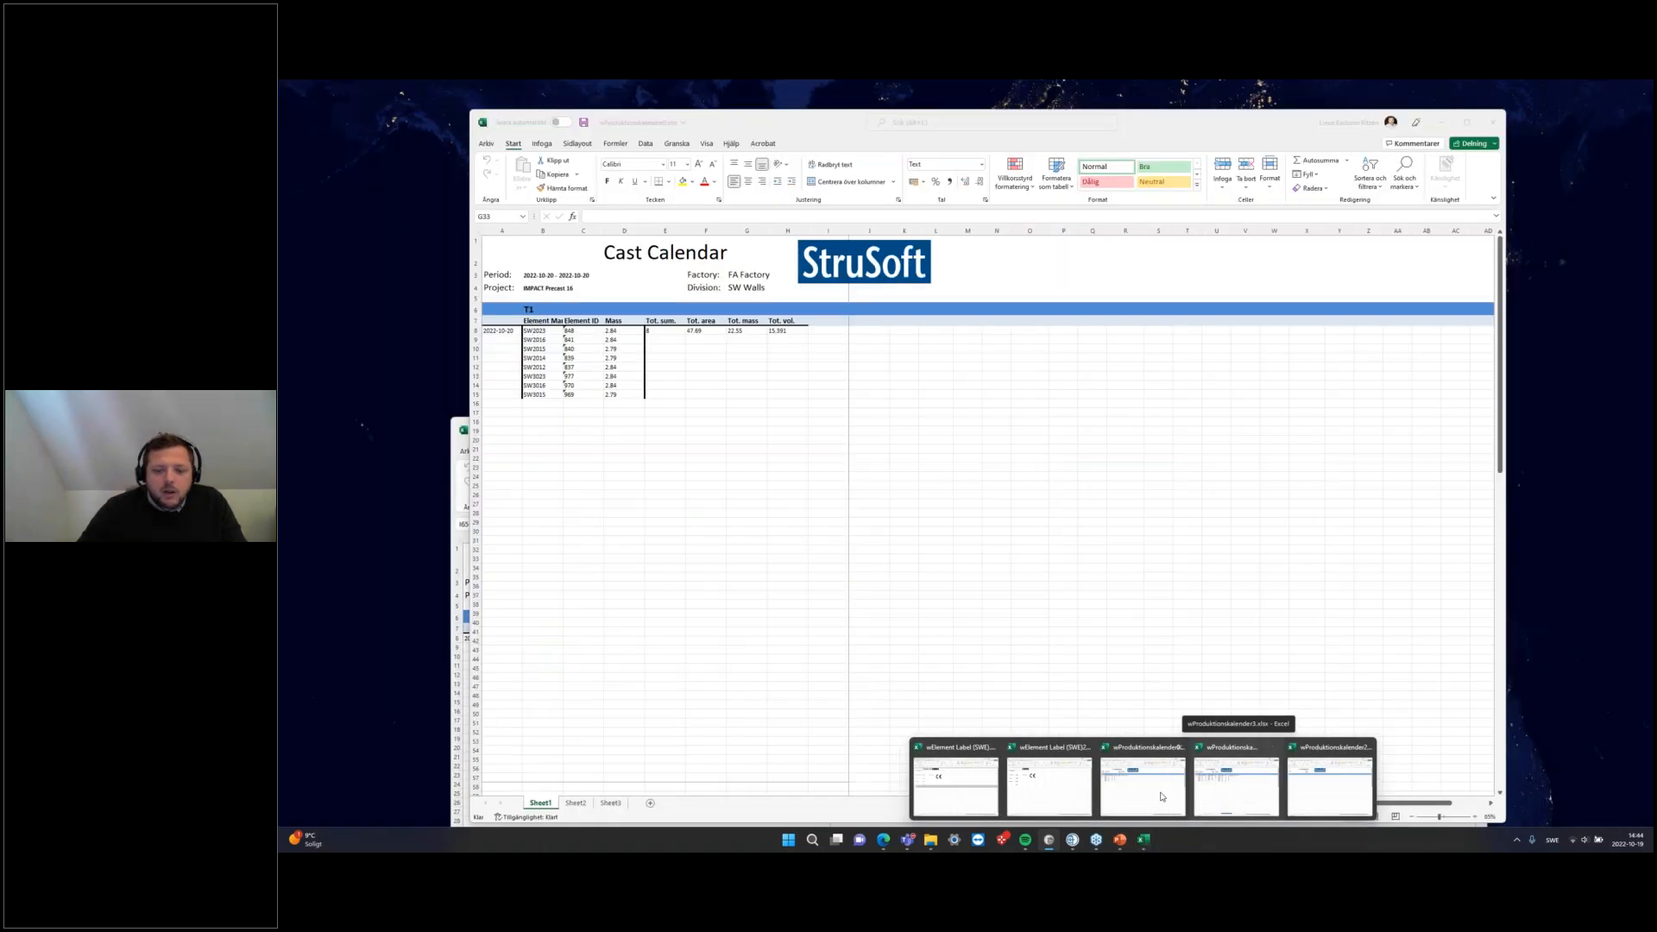
{"action": "left_click", "coordinate": [1142, 783]}
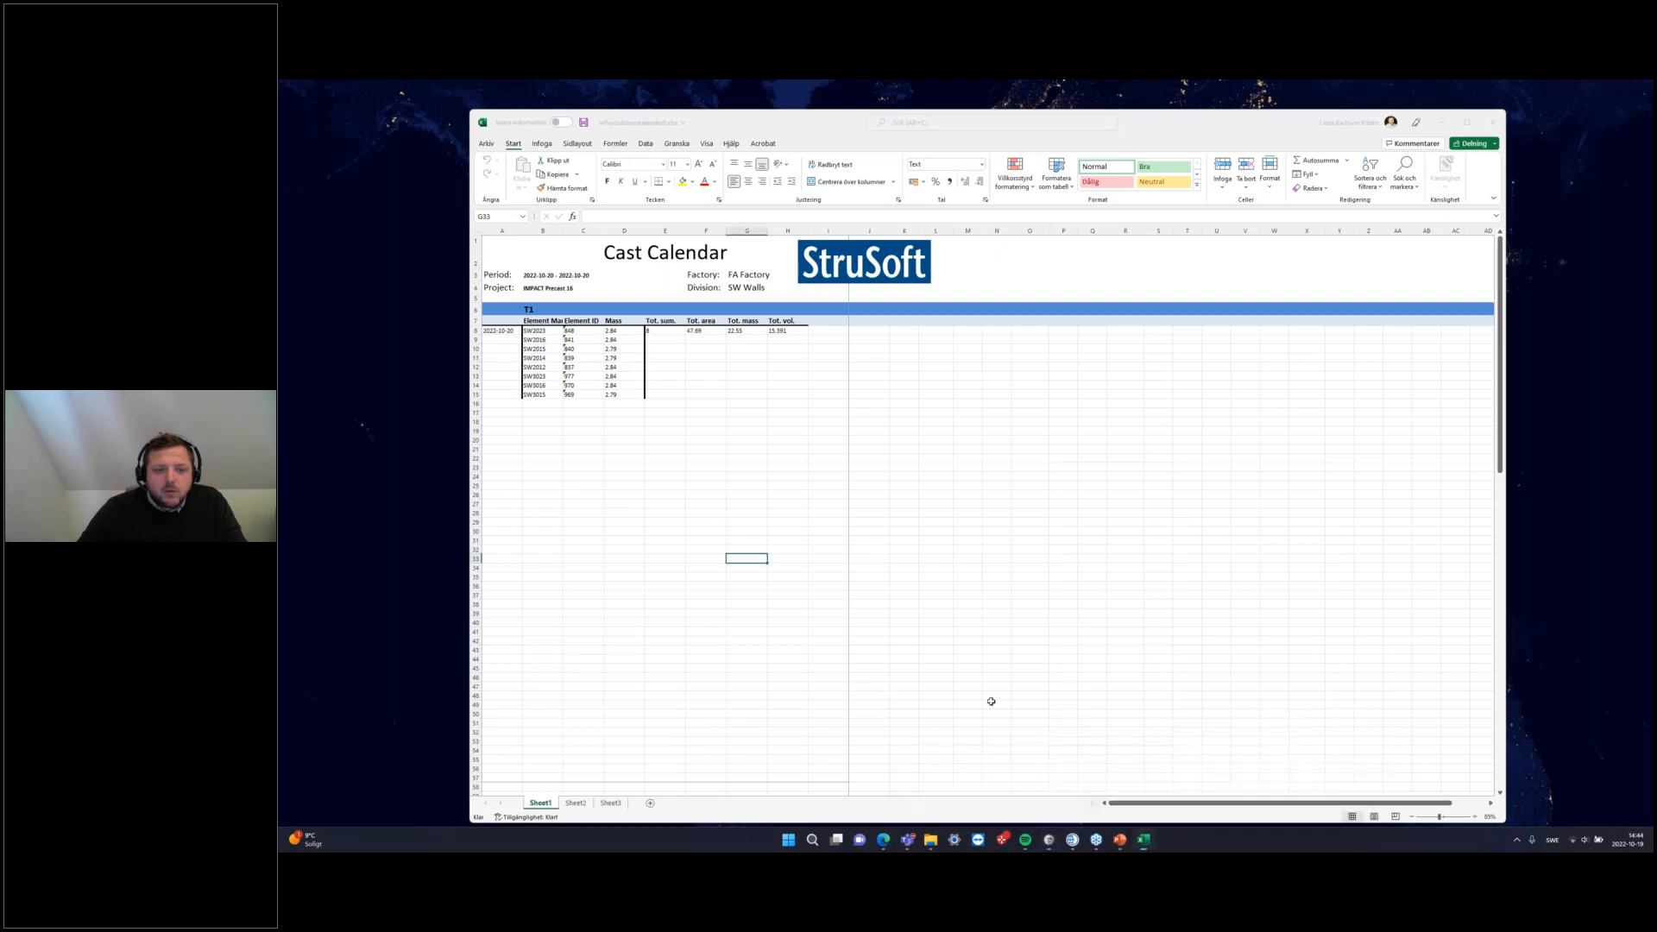
{"action": "left_click_drag", "start_coordinate": [529, 321], "coordinate": [789, 327]}
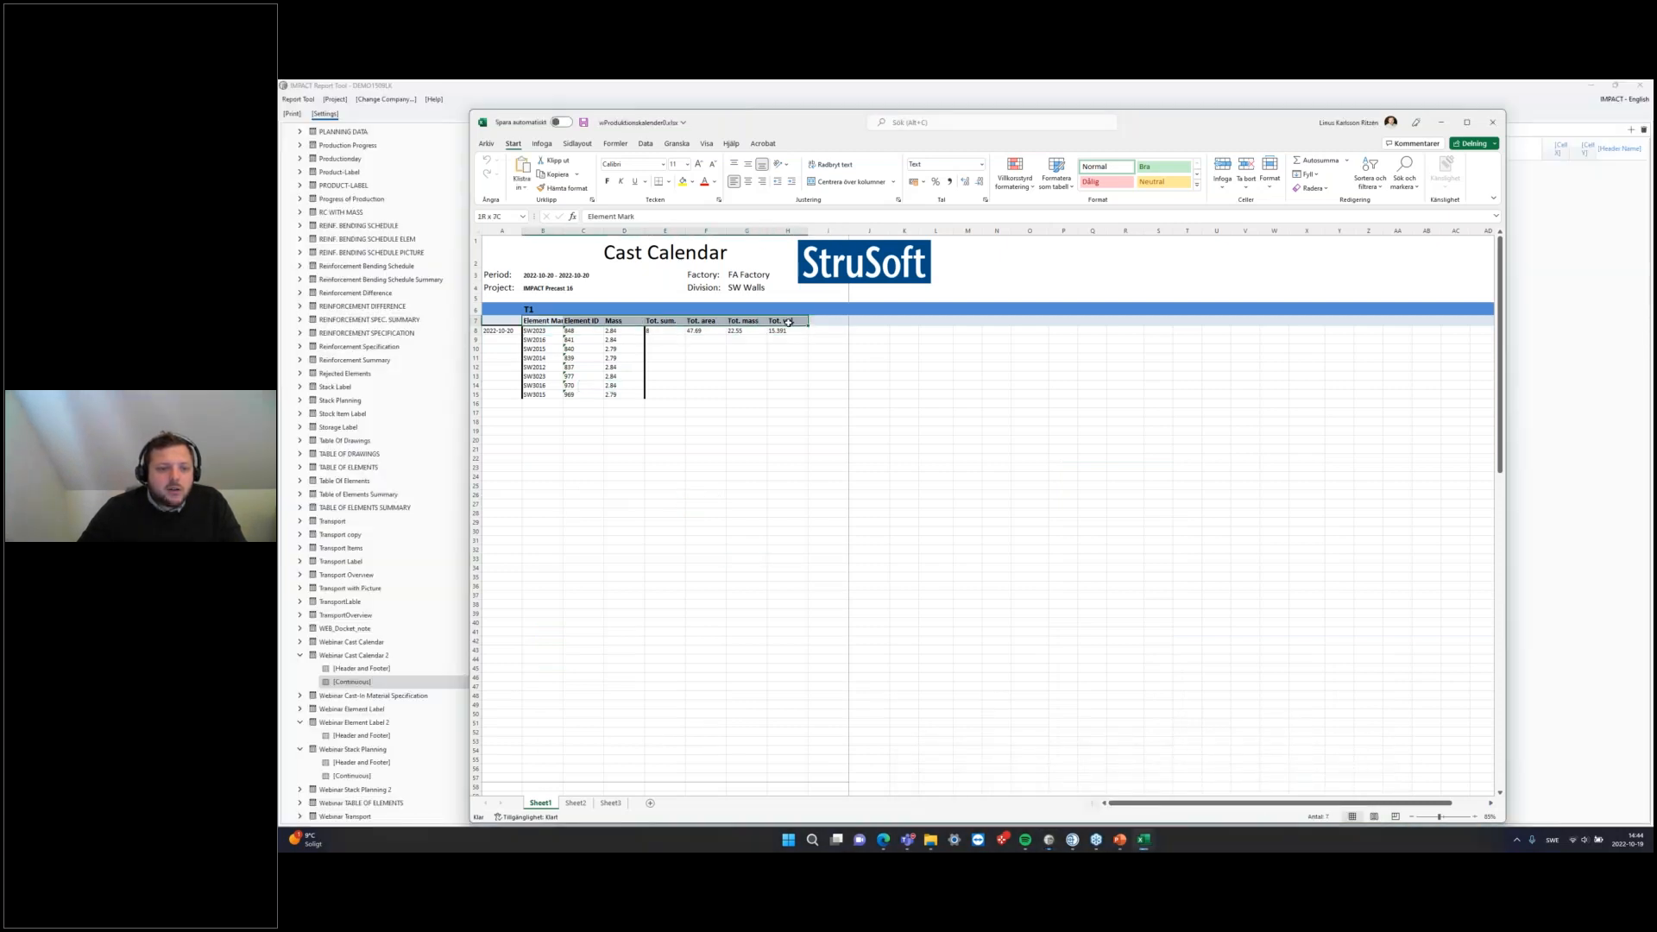
{"action": "left_click", "coordinate": [779, 440]}
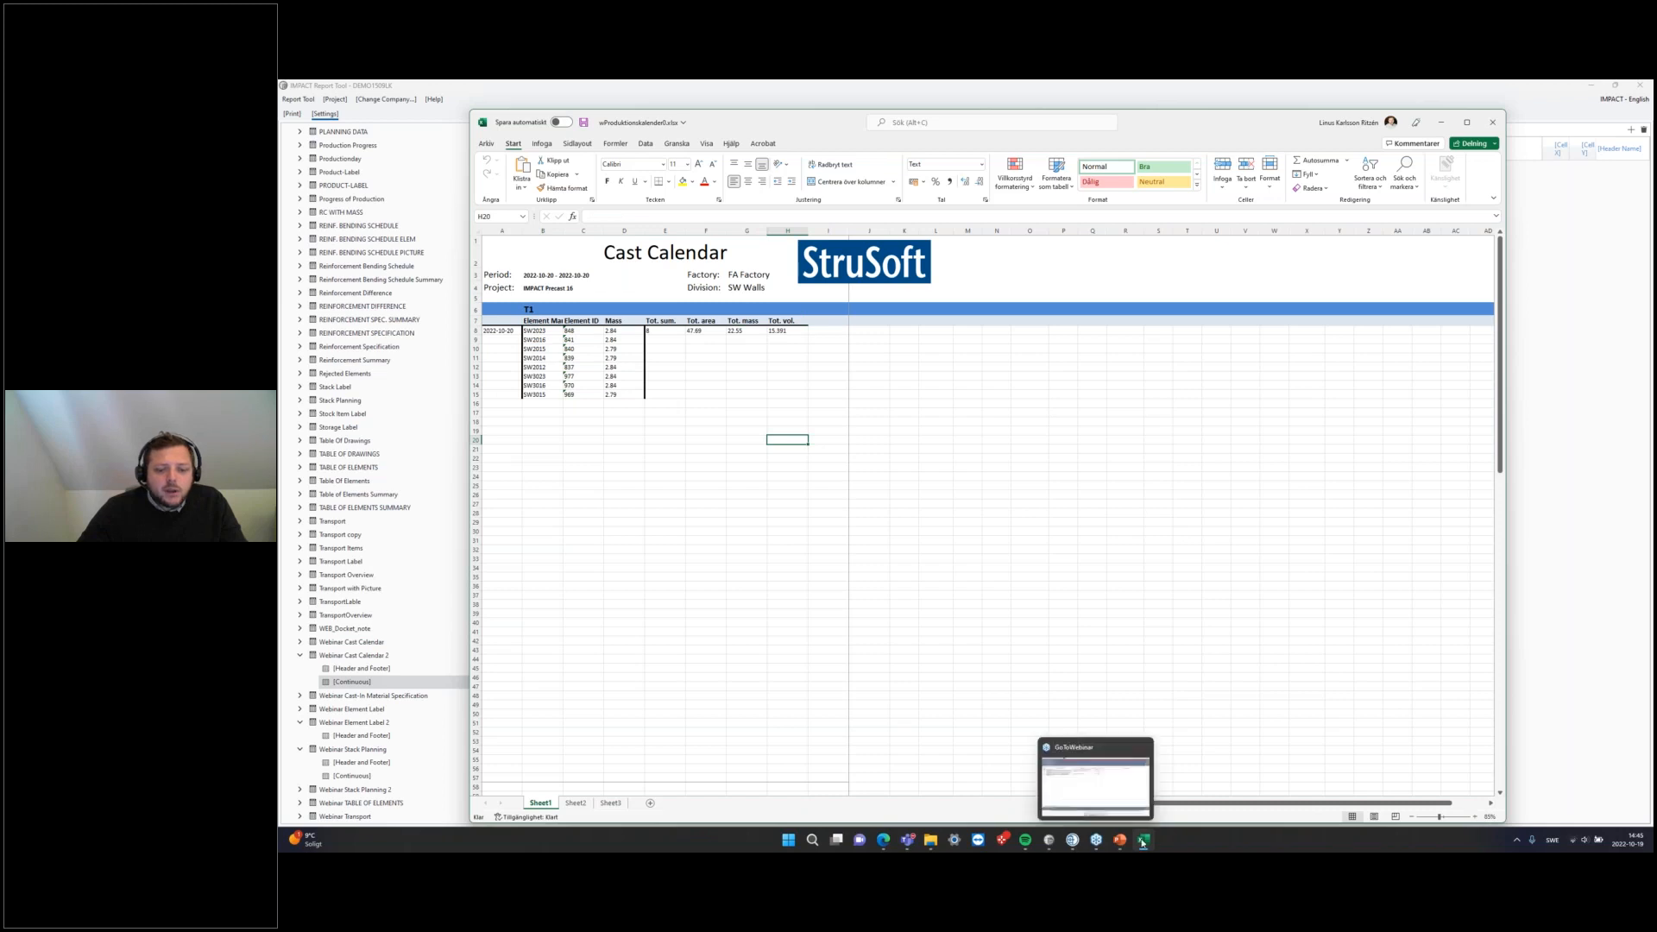
{"action": "left_click_drag", "start_coordinate": [529, 321], "coordinate": [802, 323]}
{"action": "key", "text": "ctrl+c"}
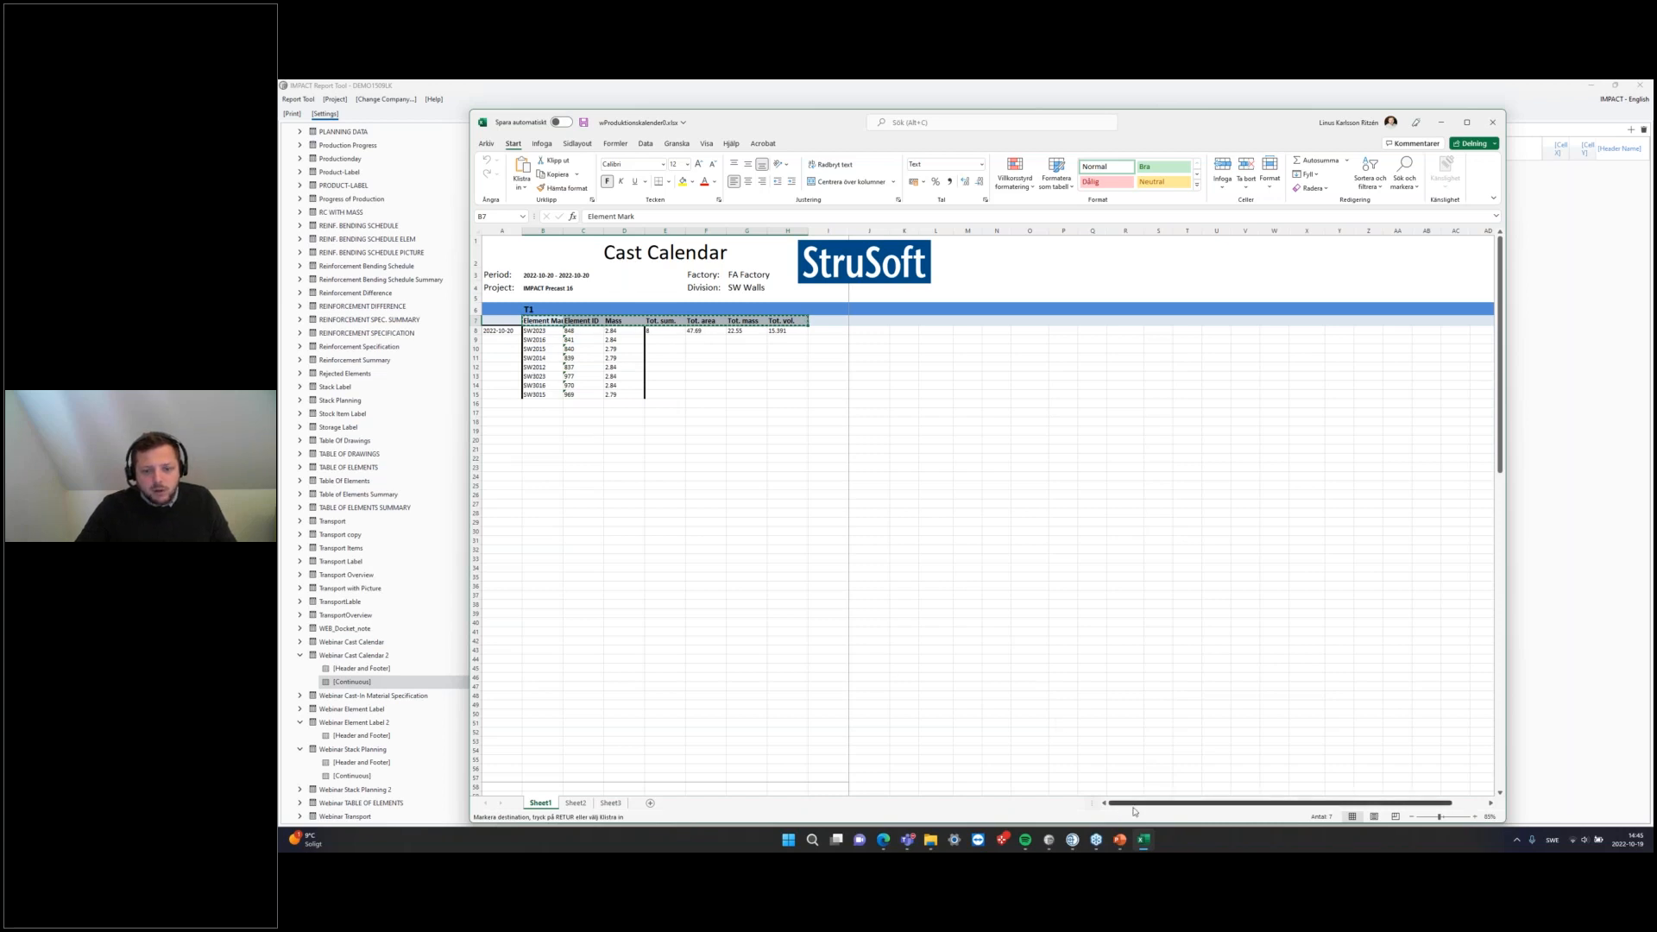
Step: Paste the copied headers into row 7 of the Cast Calendar printout containing T1, T2 and T3, starting in column B
{"action": "mouse_move", "coordinate": [1143, 841]}
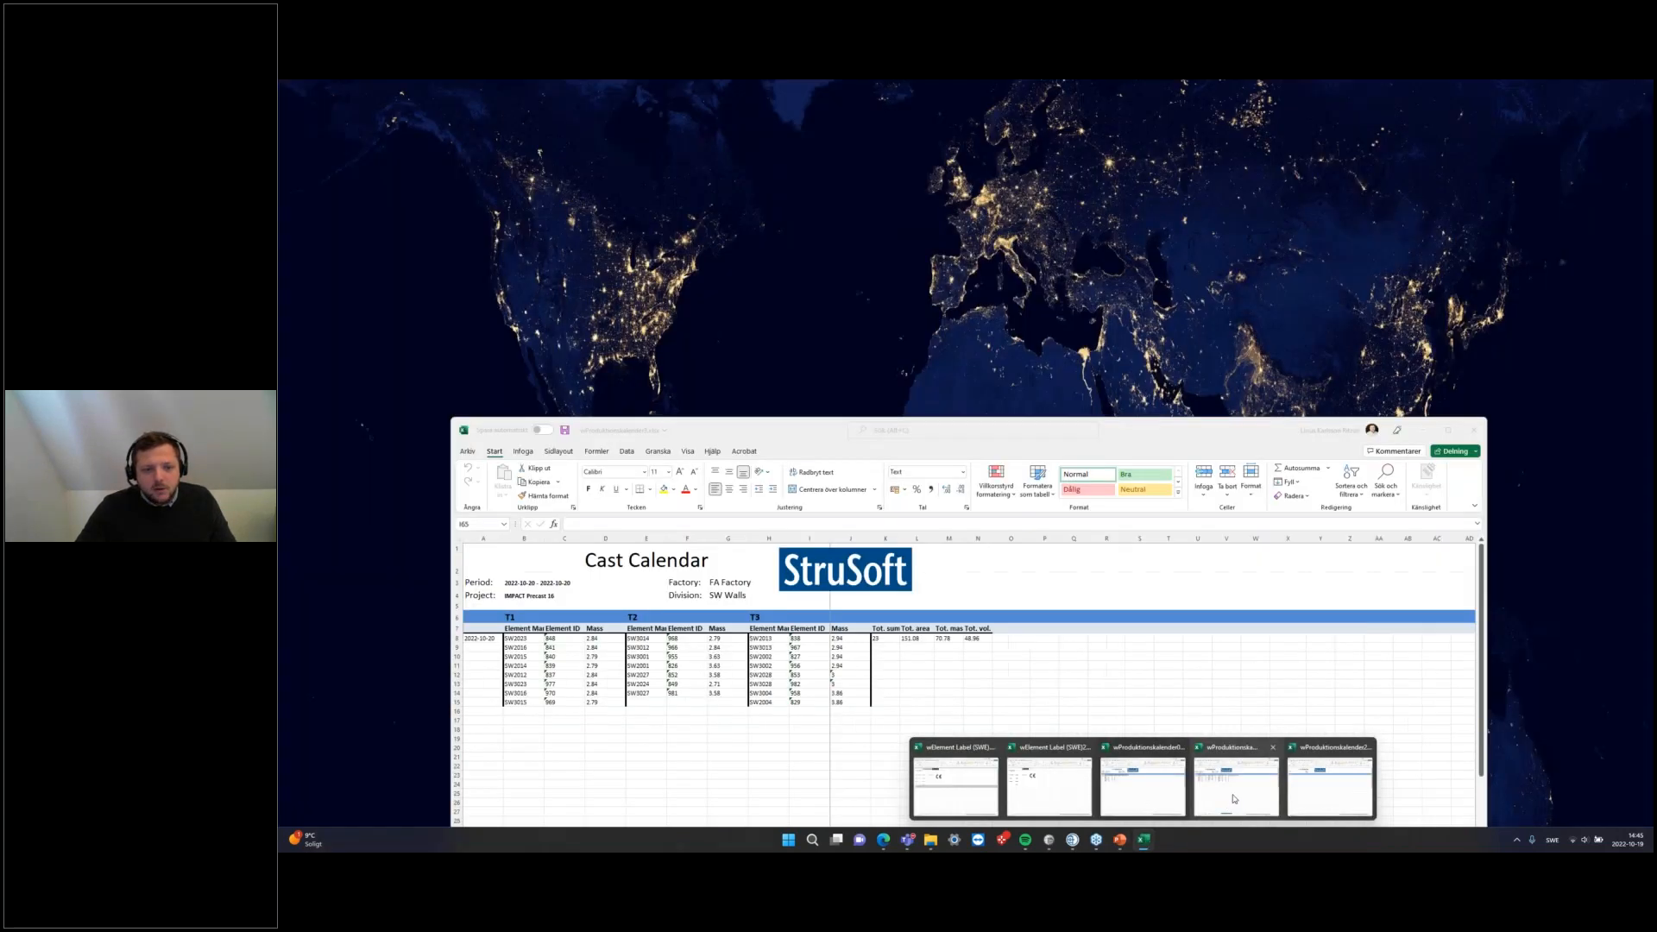
{"action": "left_click", "coordinate": [1234, 799]}
{"action": "left_click_drag", "start_coordinate": [614, 599], "coordinate": [897, 601]}
{"action": "key", "text": "ctrl+v"}
{"action": "left_click", "coordinate": [811, 728]}
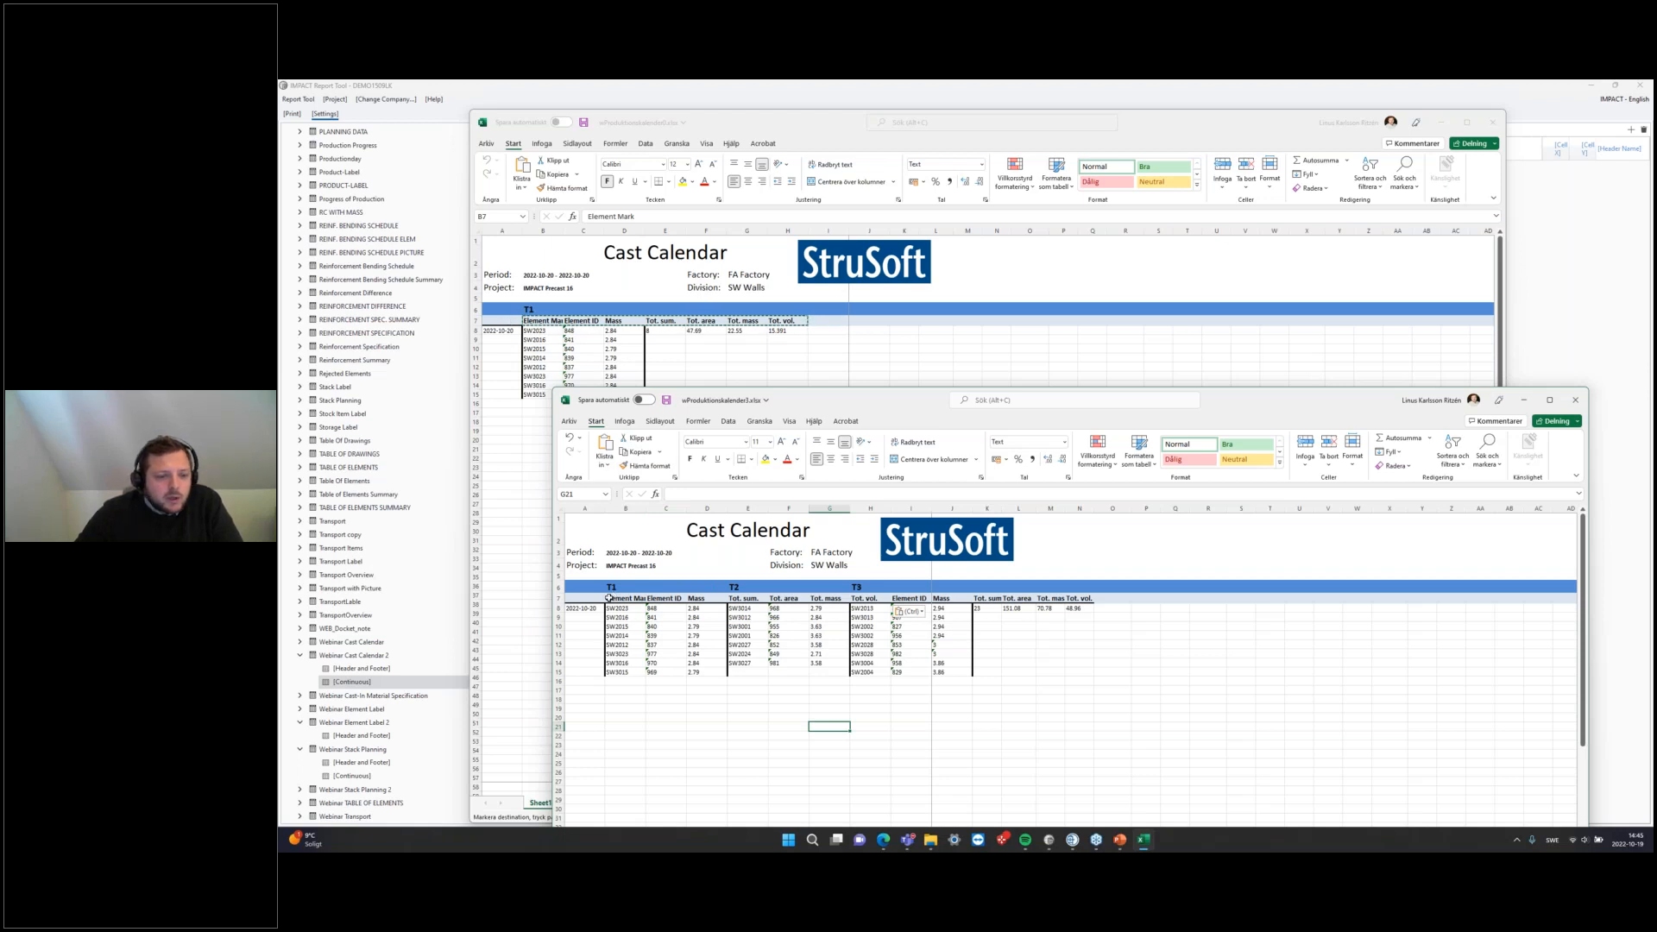
Step: Examine how the row 7 headers line up with the T1, T2 and T3 element columns in the Cast Calendar printout
{"action": "left_click_drag", "start_coordinate": [608, 598], "coordinate": [858, 609]}
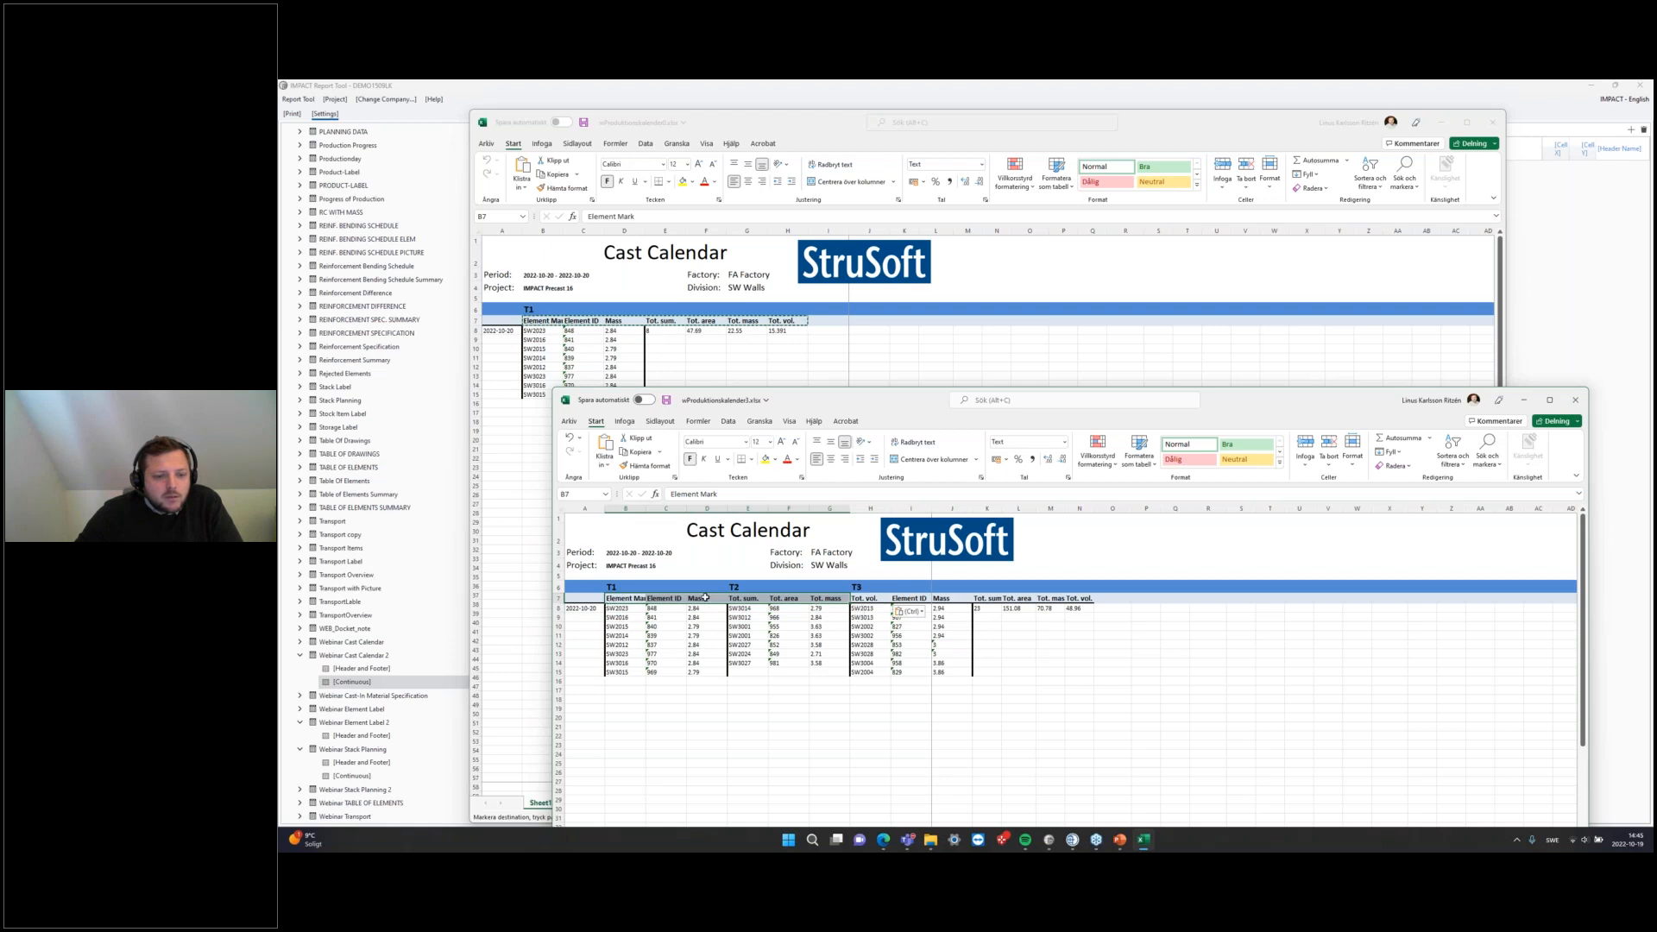
{"action": "left_click", "coordinate": [761, 679]}
{"action": "left_click_drag", "start_coordinate": [625, 598], "coordinate": [820, 599]}
{"action": "left_click", "coordinate": [707, 717]}
{"action": "left_click", "coordinate": [739, 695]}
{"action": "left_click", "coordinate": [869, 598]}
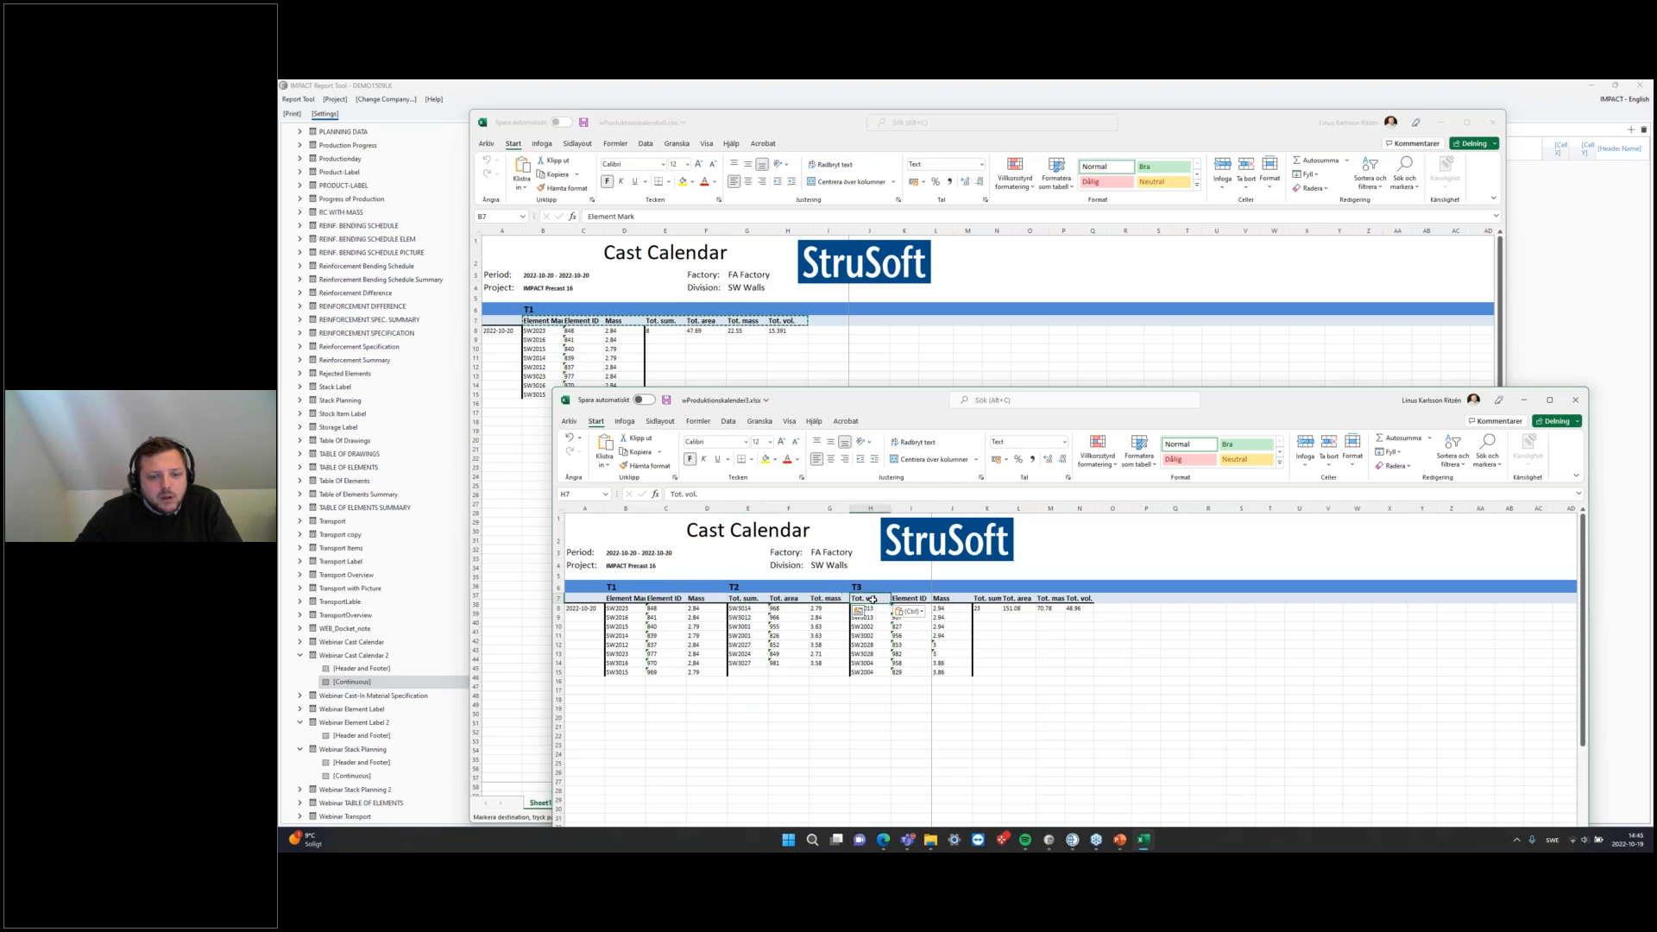
{"action": "left_click_drag", "start_coordinate": [962, 597], "coordinate": [615, 599]}
{"action": "left_click", "coordinate": [666, 754]}
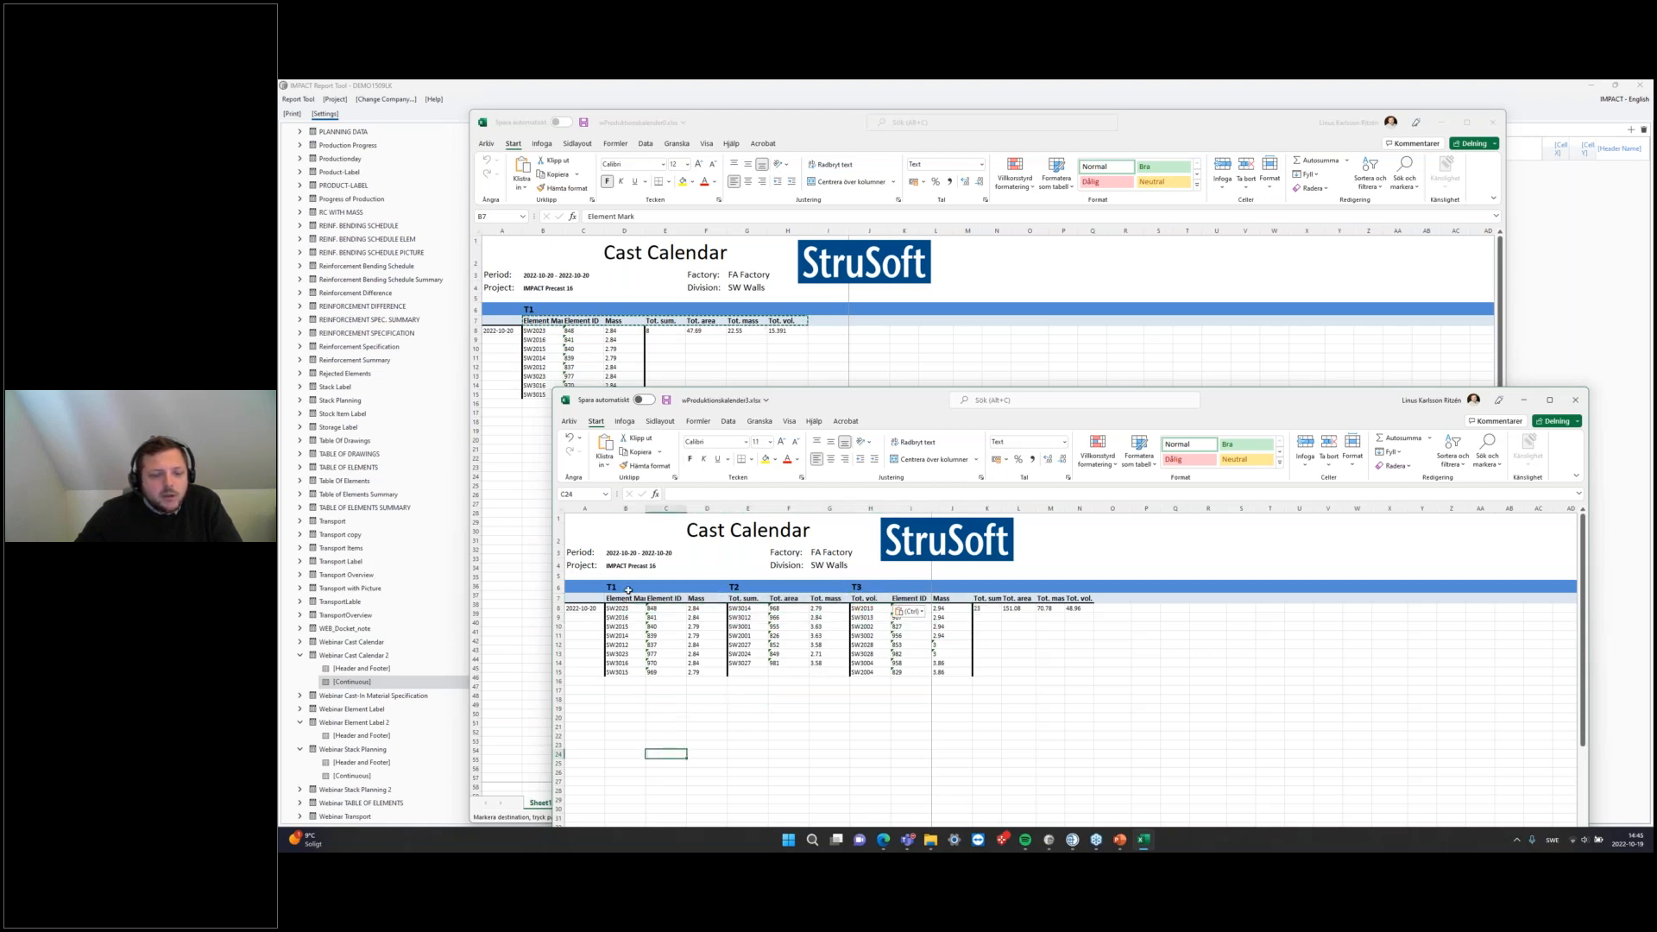
{"action": "left_click_drag", "start_coordinate": [612, 598], "coordinate": [720, 594]}
{"action": "left_click_drag", "start_coordinate": [616, 596], "coordinate": [618, 676]}
{"action": "left_click", "coordinate": [623, 745]}
{"action": "left_click_drag", "start_coordinate": [618, 594], "coordinate": [710, 596]}
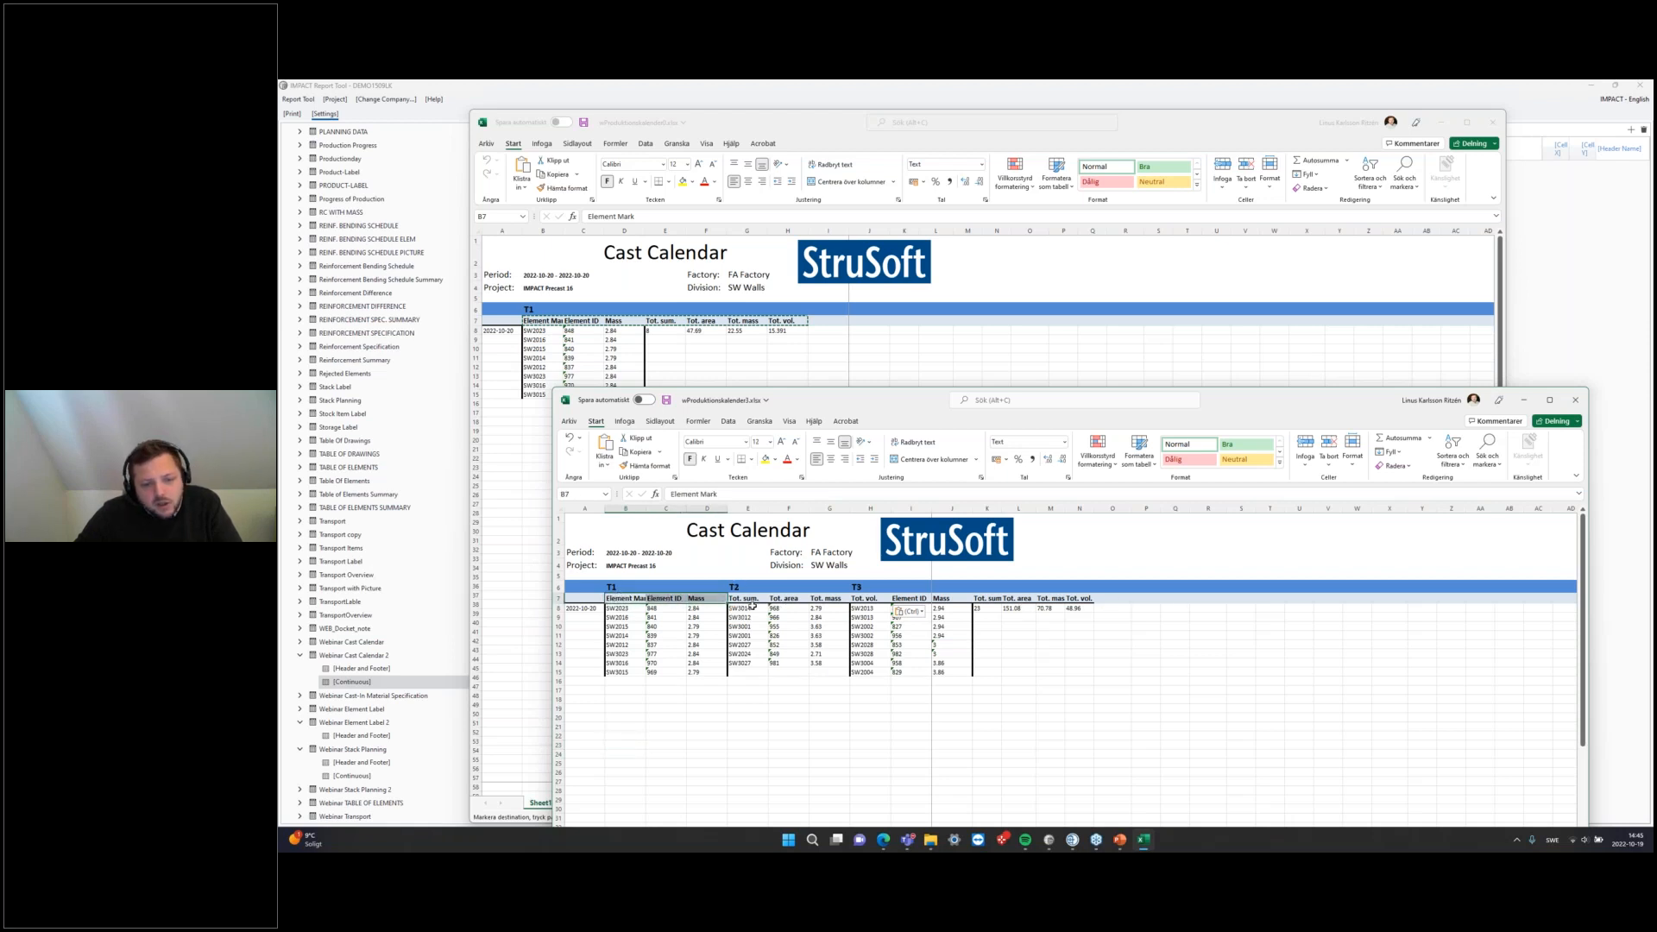
{"action": "left_click", "coordinate": [765, 701]}
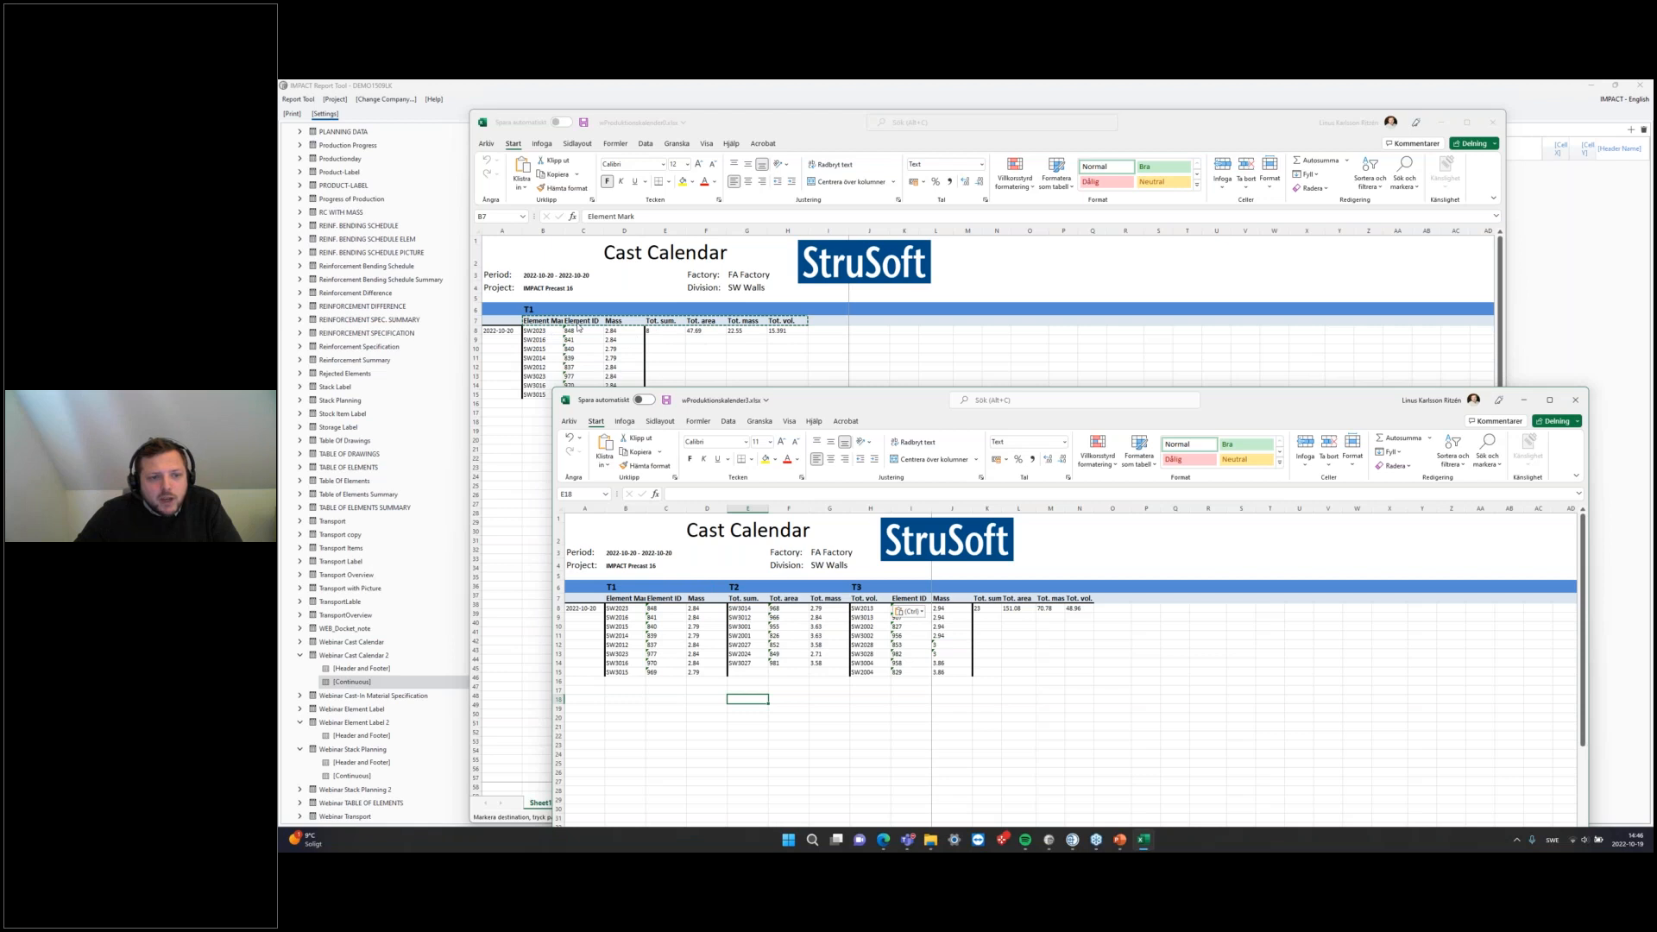
Step: Check the T1 to T3 printout in Excel and add START_DATE as the first Continuous field of Webinar Cast Calendar 2 in IMPACT Report Tool
{"action": "left_click", "coordinate": [1570, 257]}
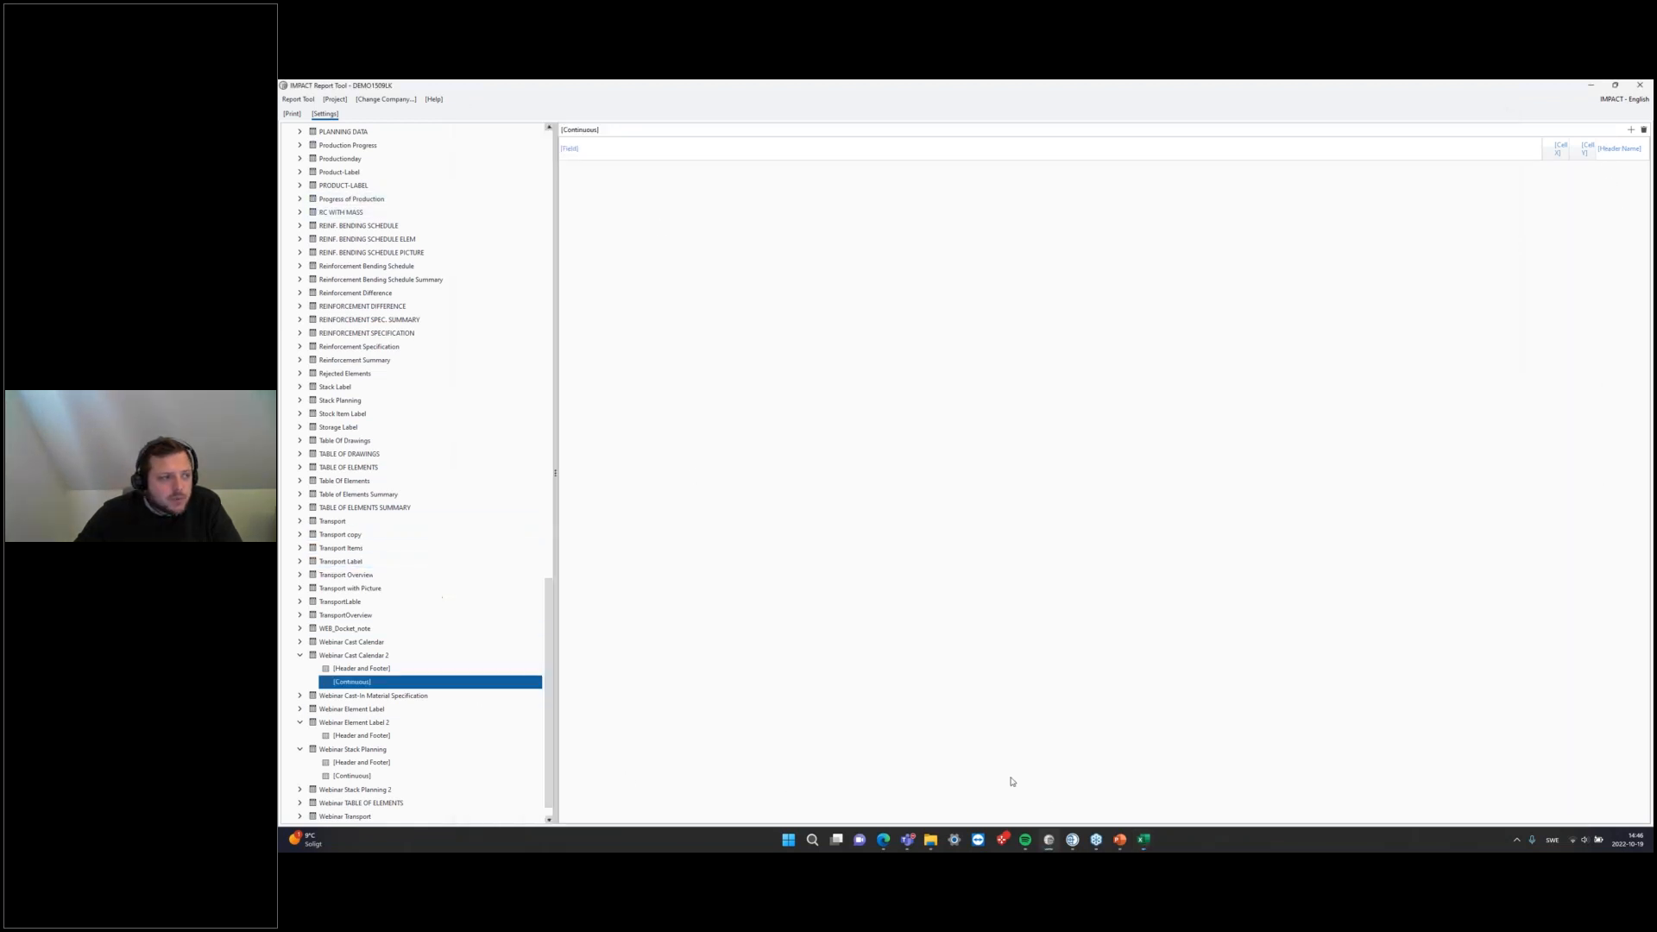
{"action": "left_click", "coordinate": [1143, 839]}
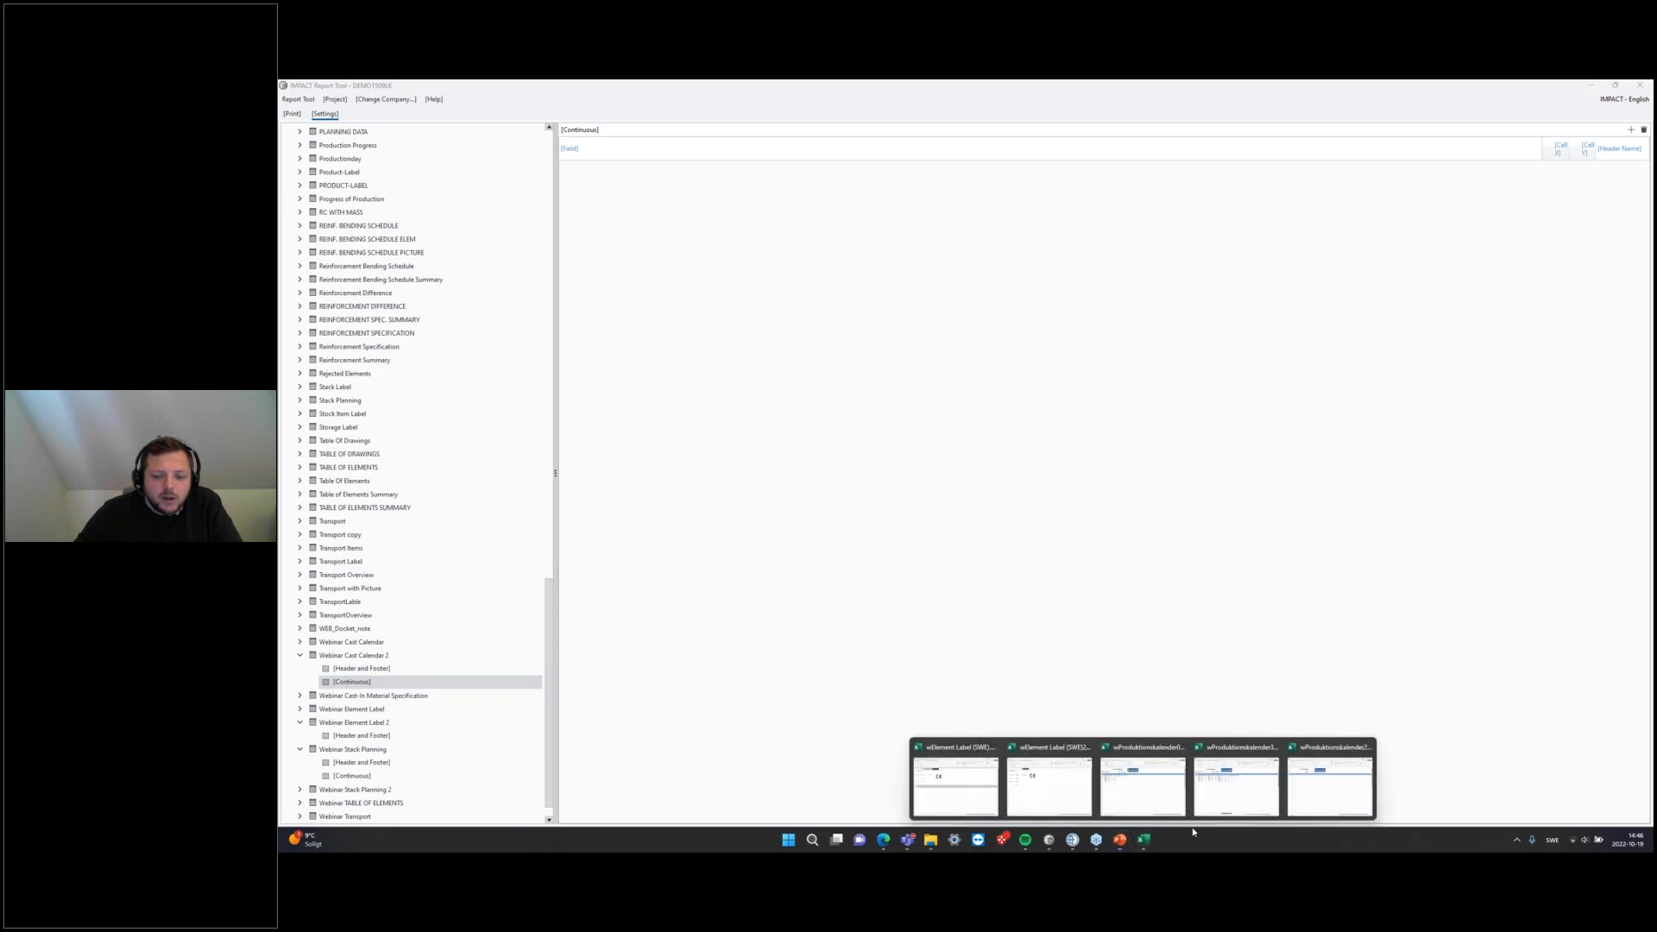
{"action": "left_click", "coordinate": [1248, 796]}
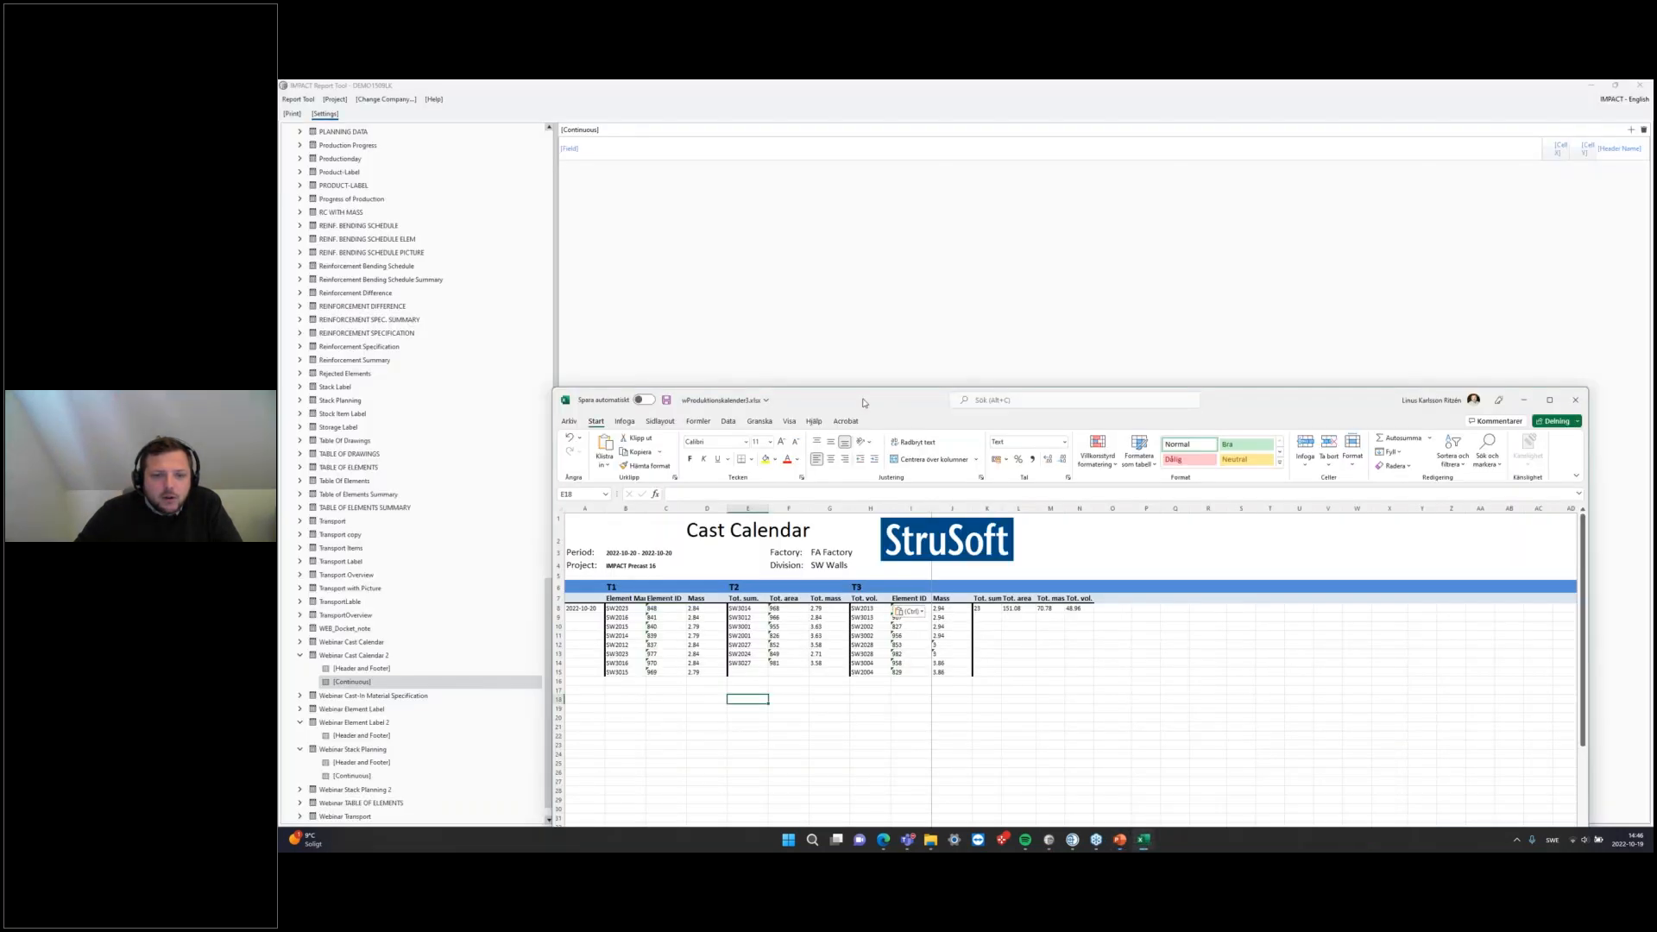
{"action": "right_click", "coordinate": [618, 161]}
{"action": "left_click", "coordinate": [645, 165]}
{"action": "left_click", "coordinate": [657, 172]}
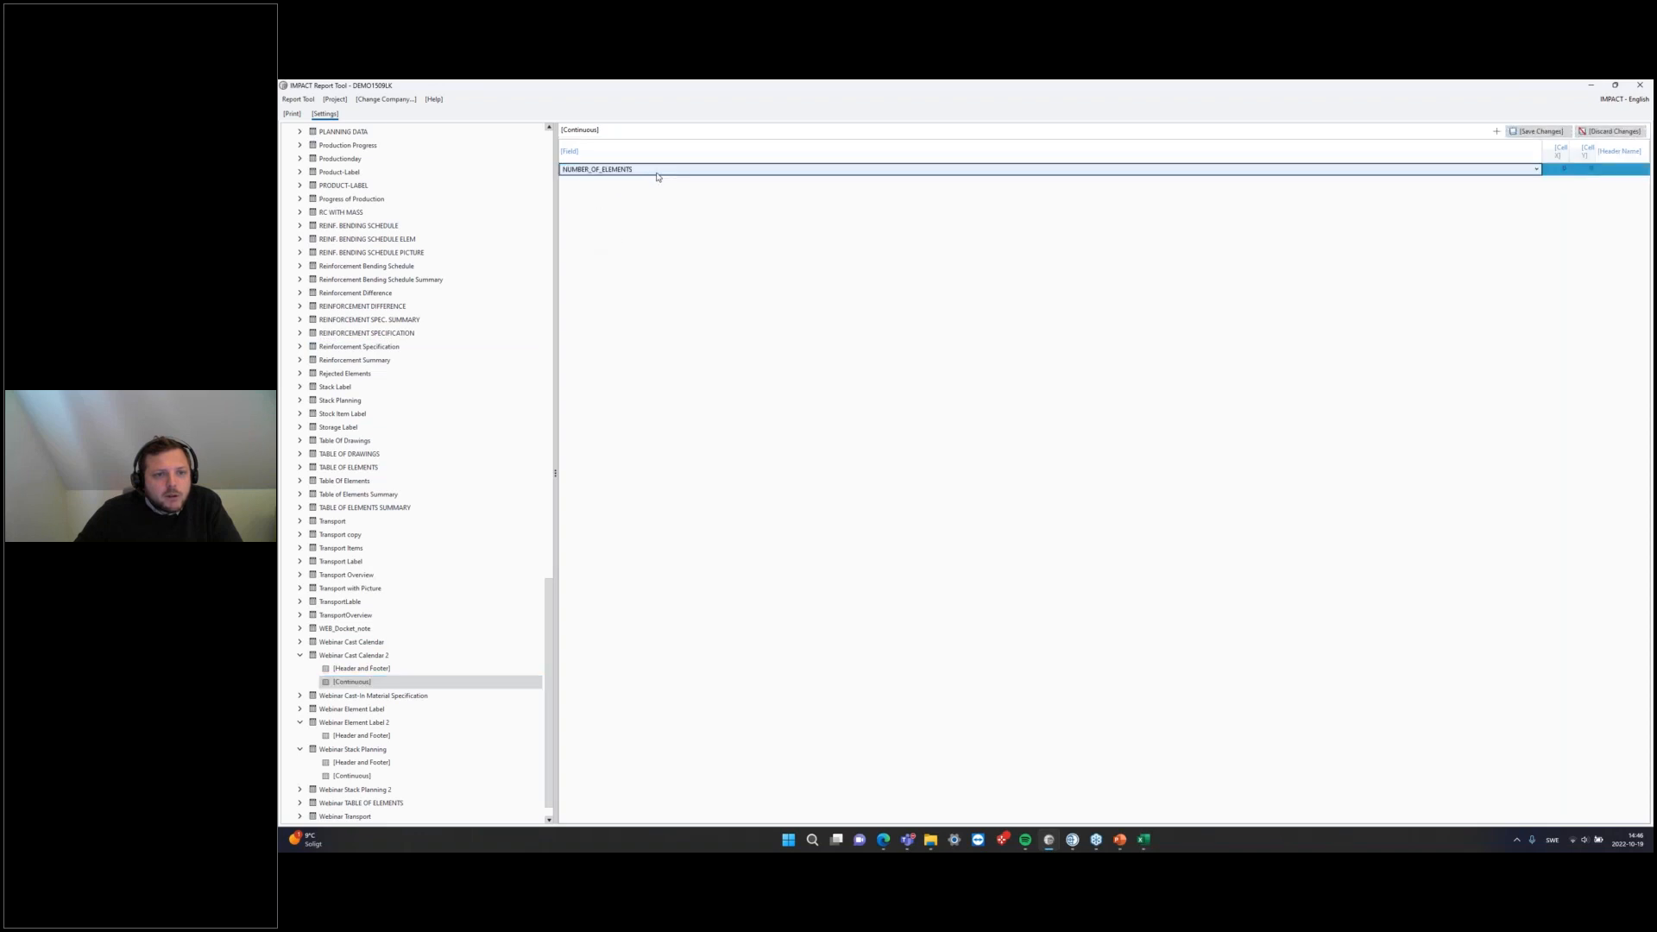
{"action": "left_click", "coordinate": [658, 172]}
{"action": "left_click", "coordinate": [628, 191]}
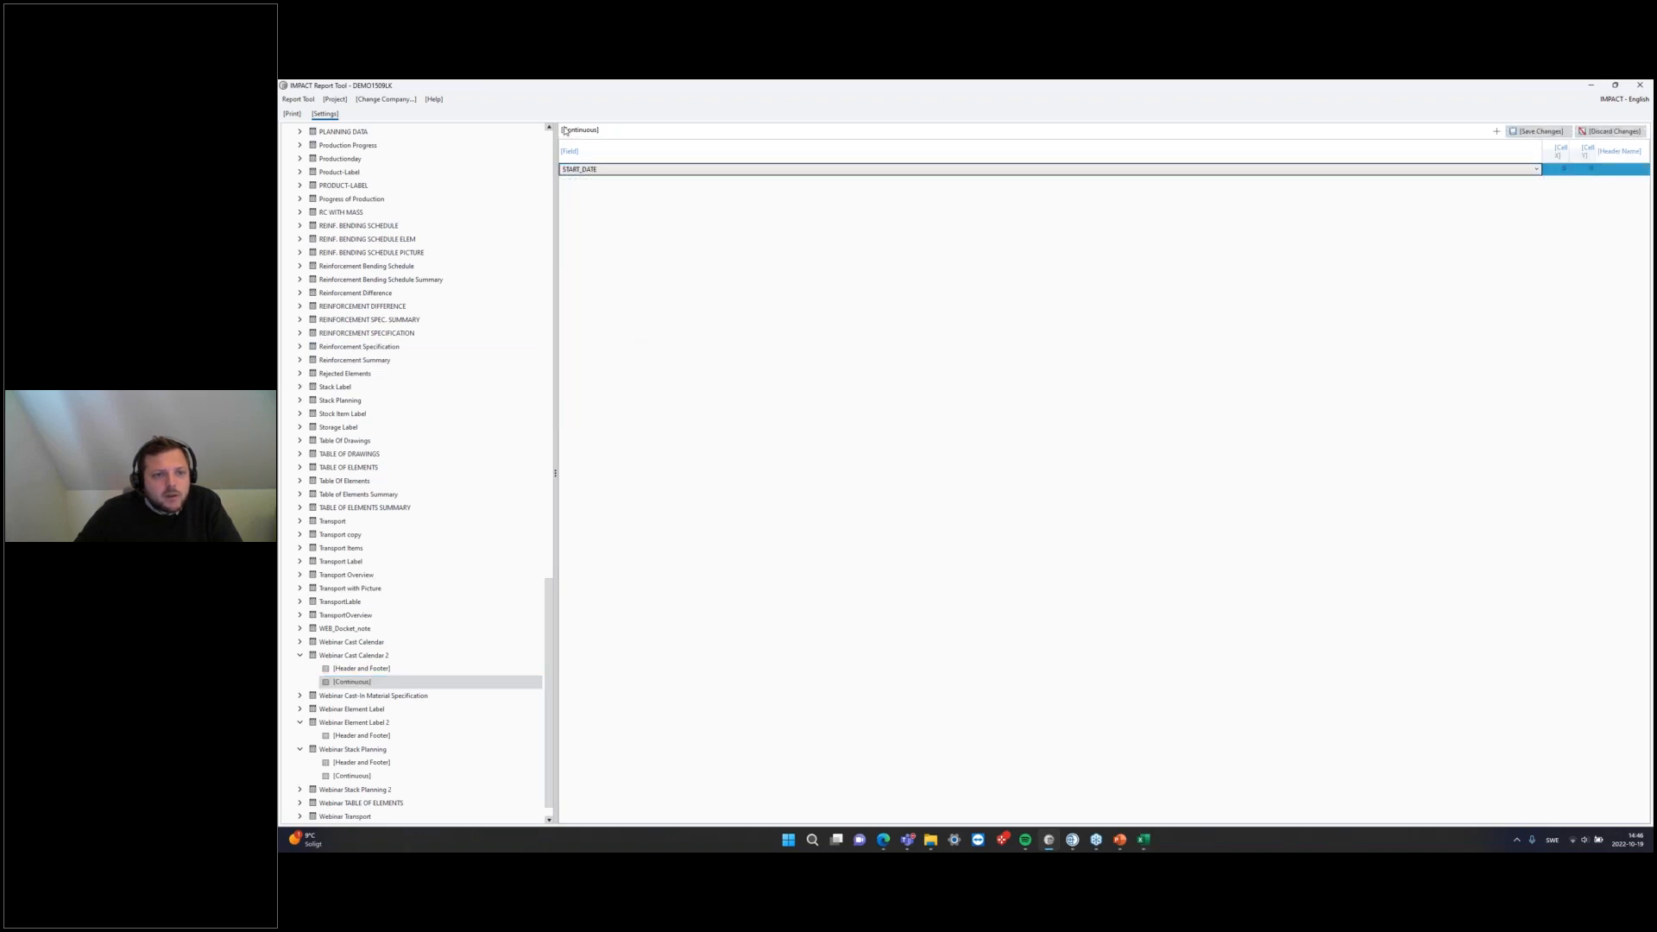
Step: Add X_ELEMENT_MARK and X_ELEMENT_ID as the second and third Continuous fields of Webinar Cast Calendar 2
{"action": "right_click", "coordinate": [580, 187]}
{"action": "left_click", "coordinate": [606, 197]}
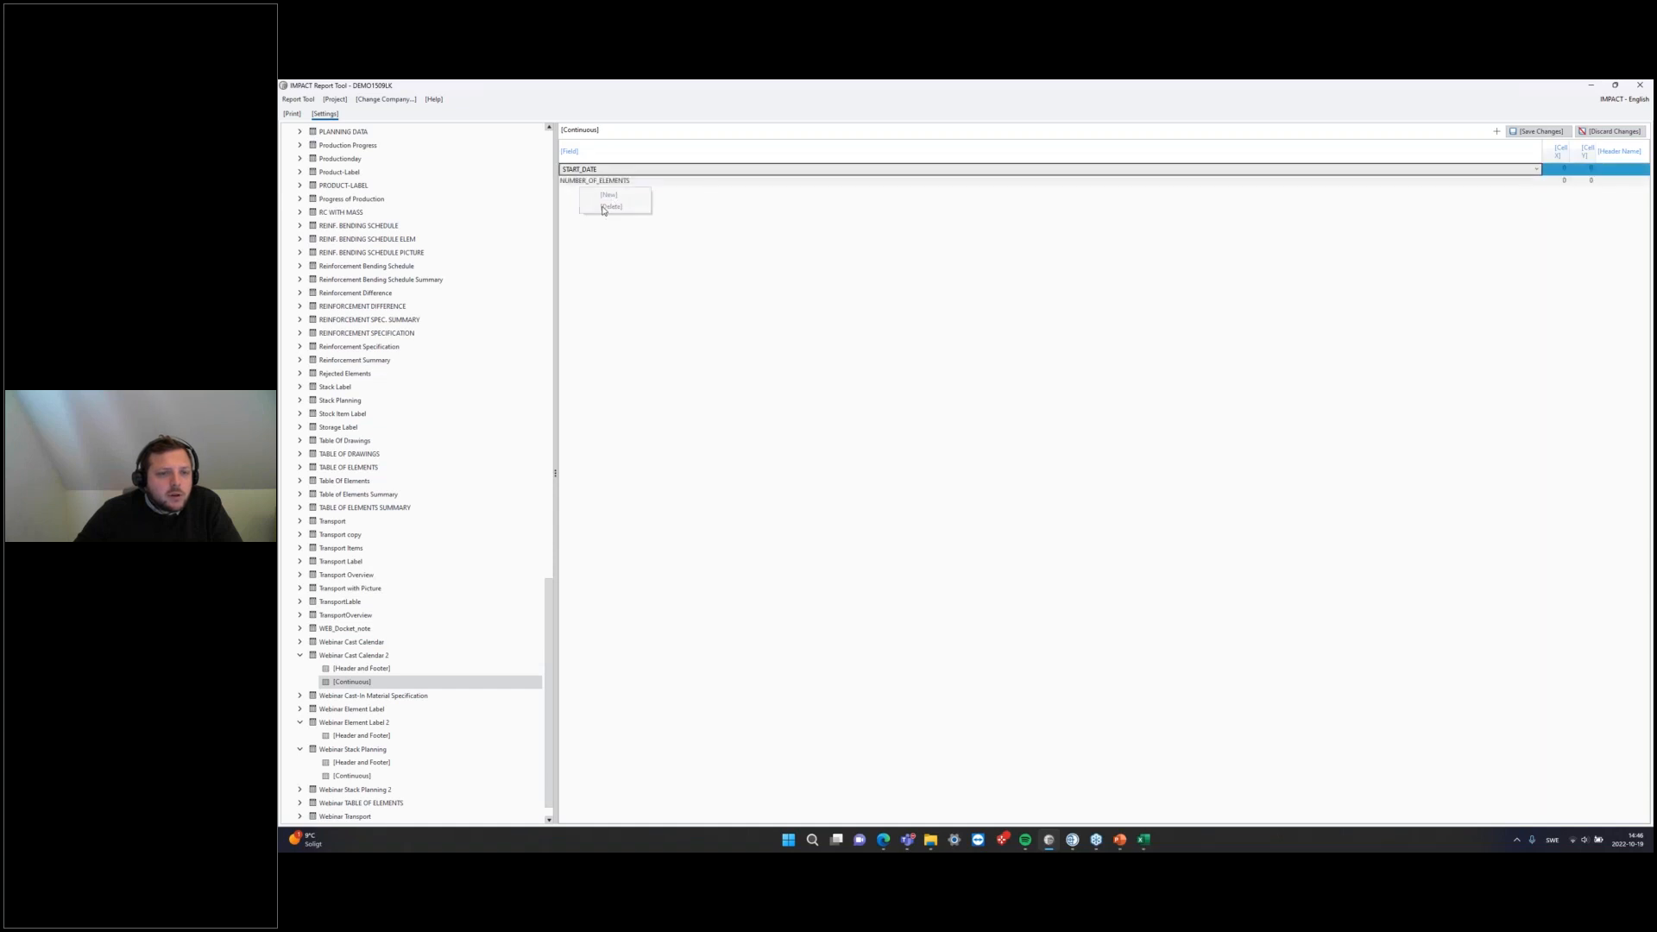
{"action": "left_click", "coordinate": [686, 182]}
{"action": "left_click", "coordinate": [686, 181]}
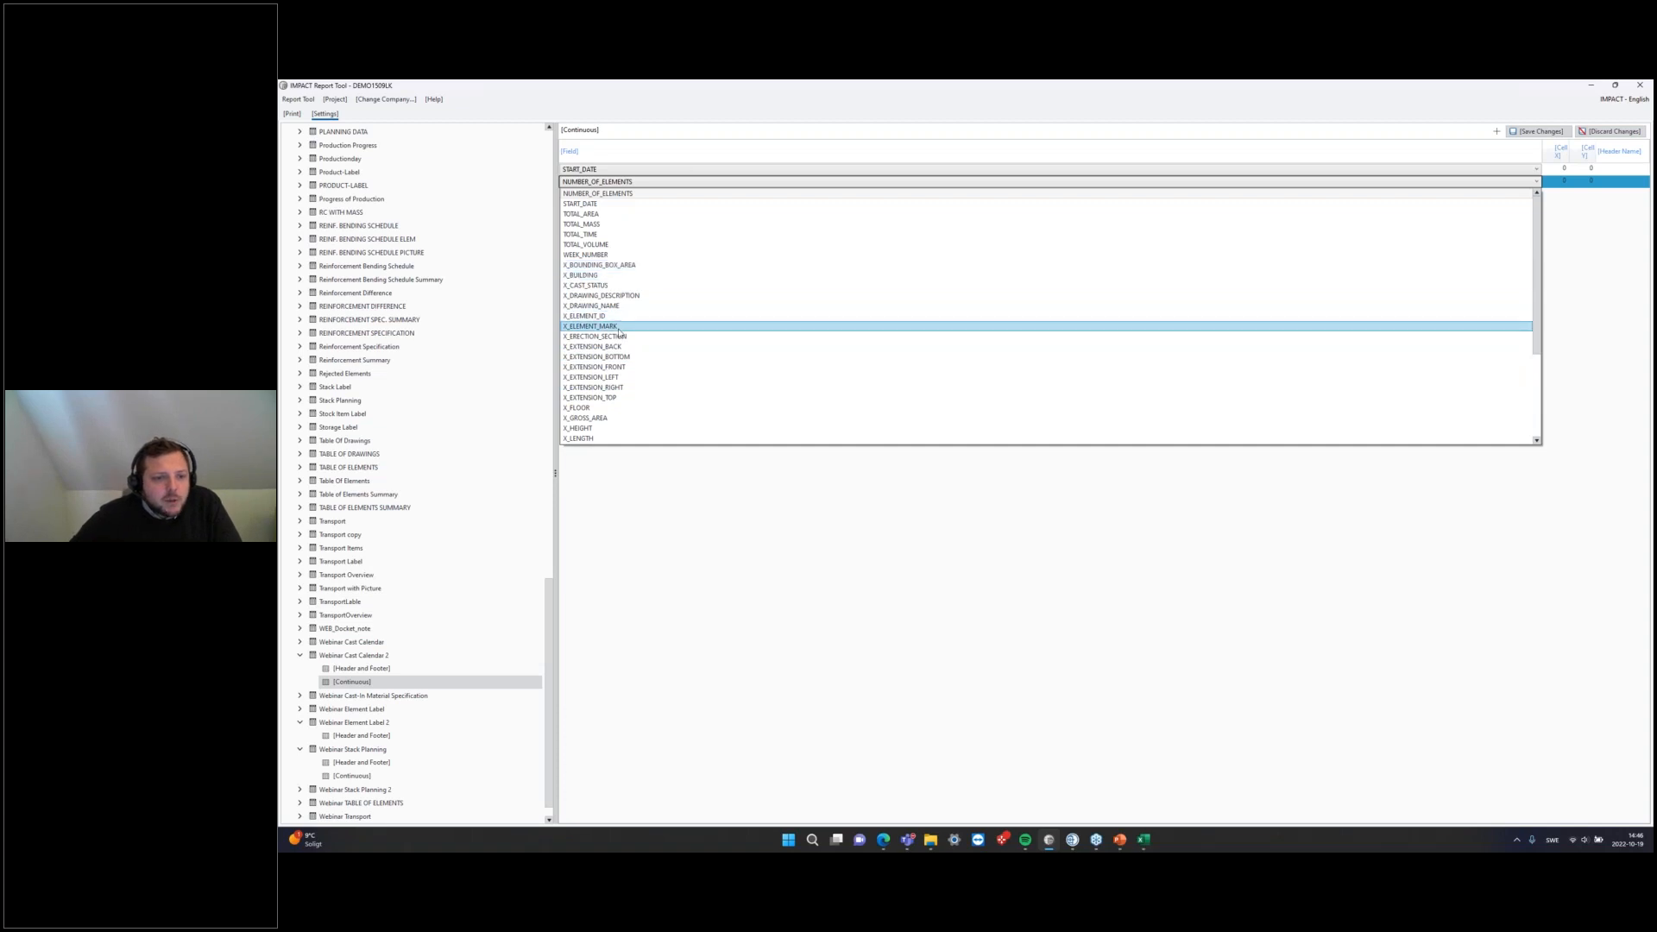
{"action": "left_click", "coordinate": [604, 326]}
{"action": "left_click", "coordinate": [599, 196]}
{"action": "left_click", "coordinate": [599, 194]}
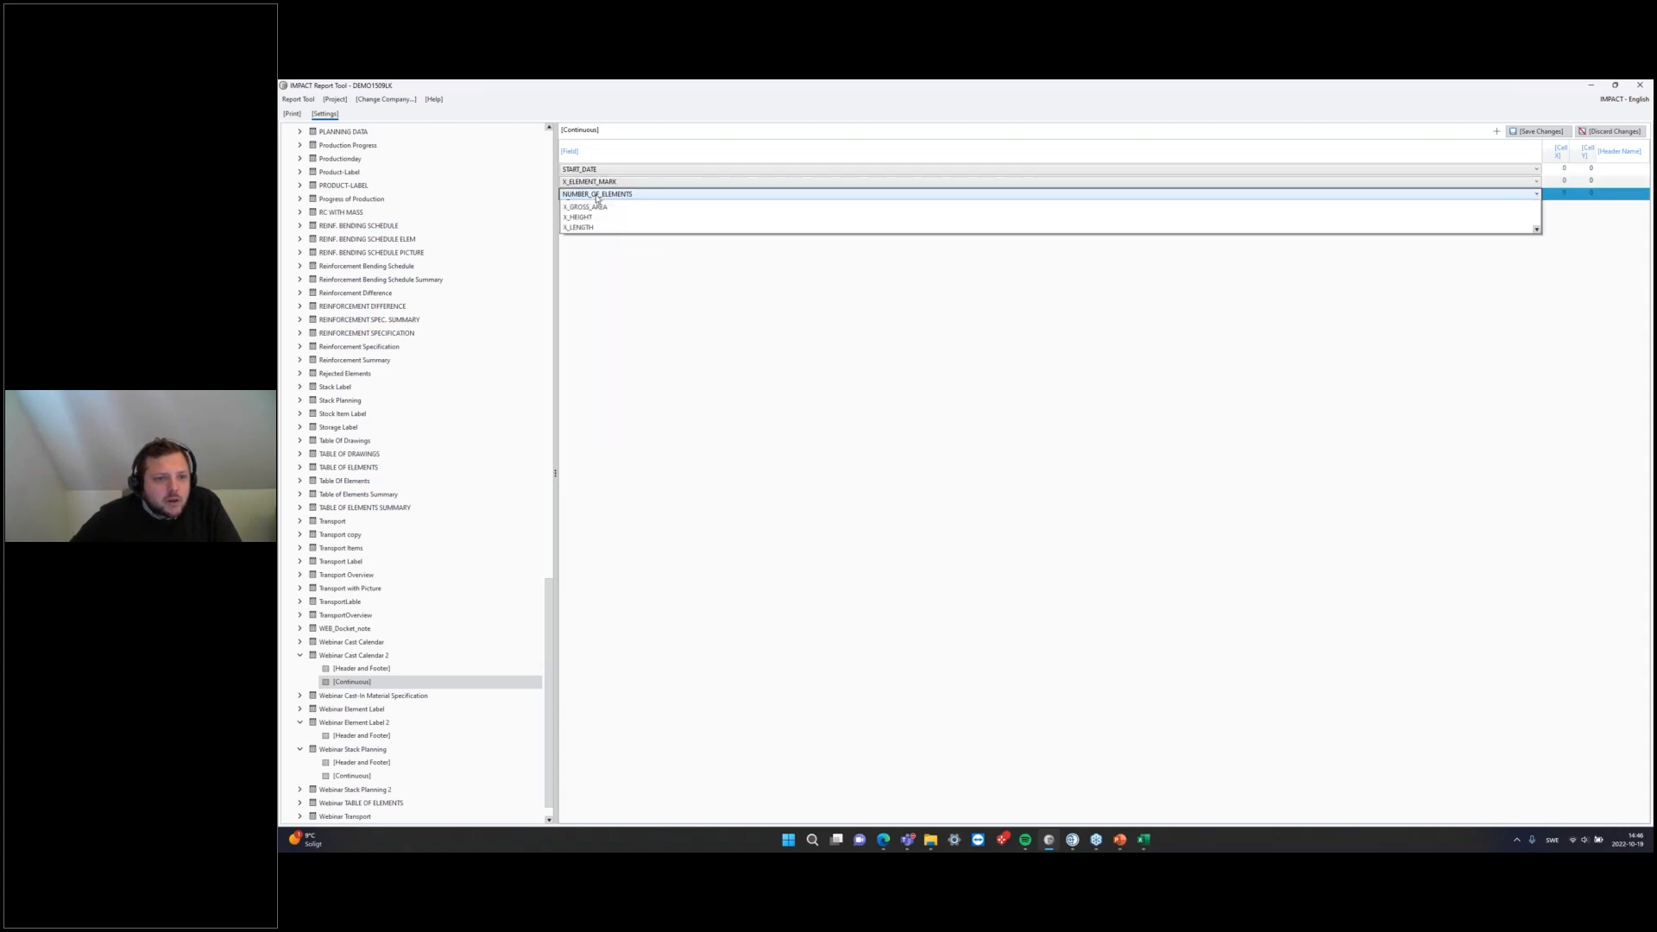
{"action": "left_click", "coordinate": [618, 331]}
Step: Add X_MASS as the fourth Continuous field, below X_ELEMENT_ID
{"action": "right_click", "coordinate": [592, 238]}
{"action": "left_click", "coordinate": [616, 246]}
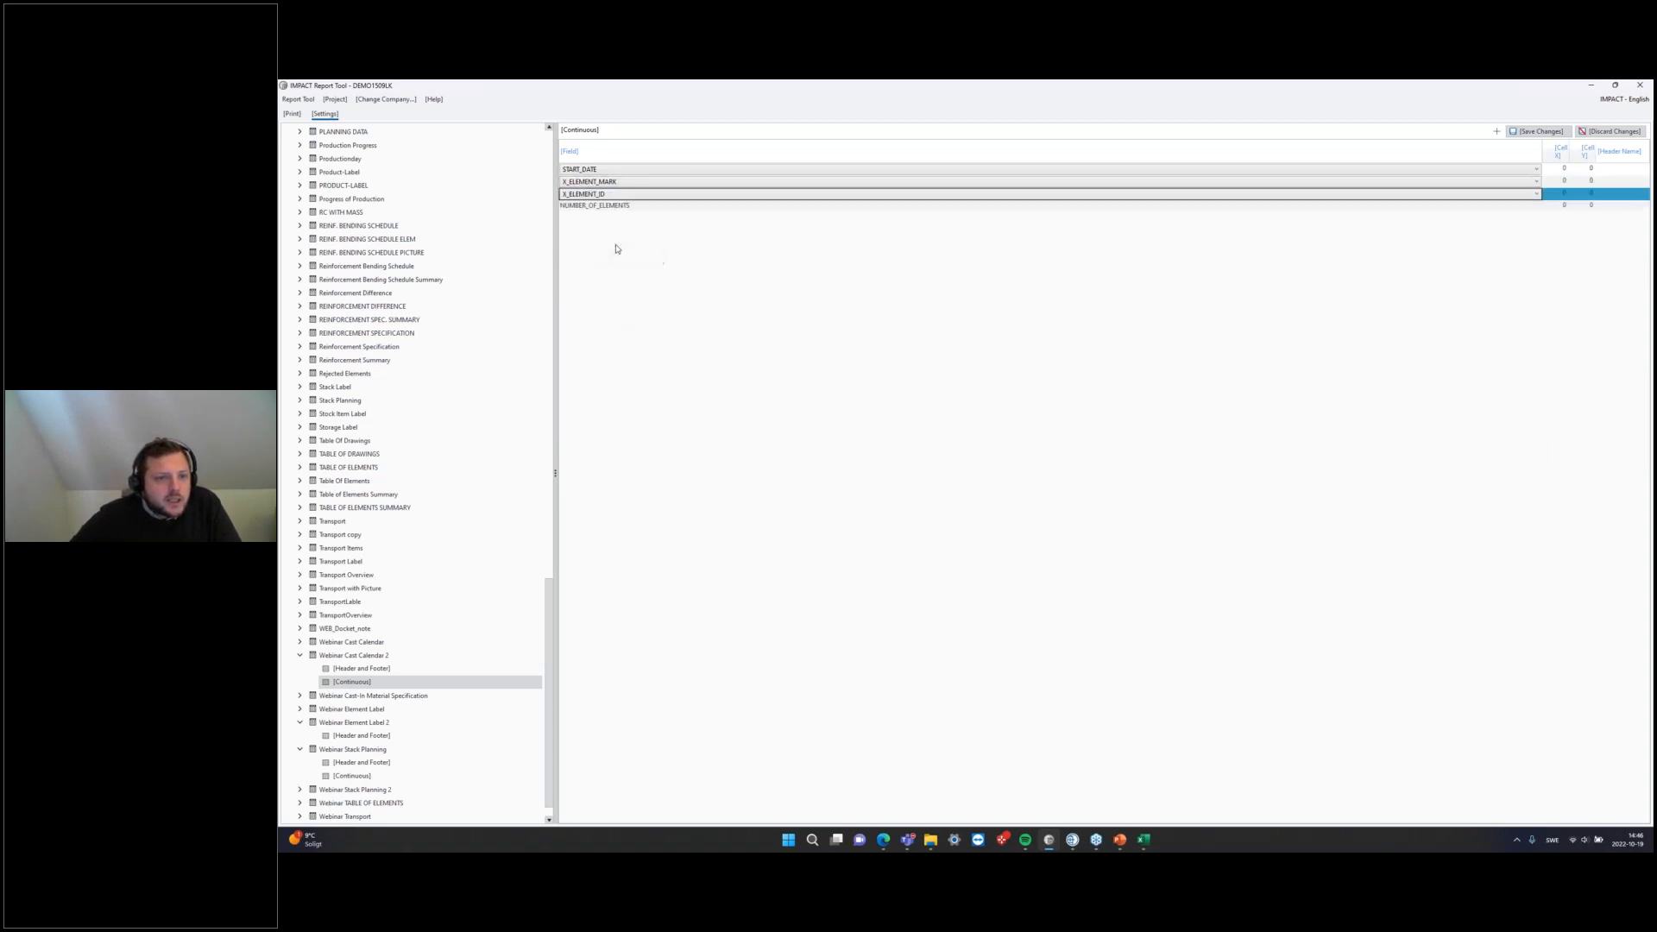
{"action": "left_click", "coordinate": [611, 207]}
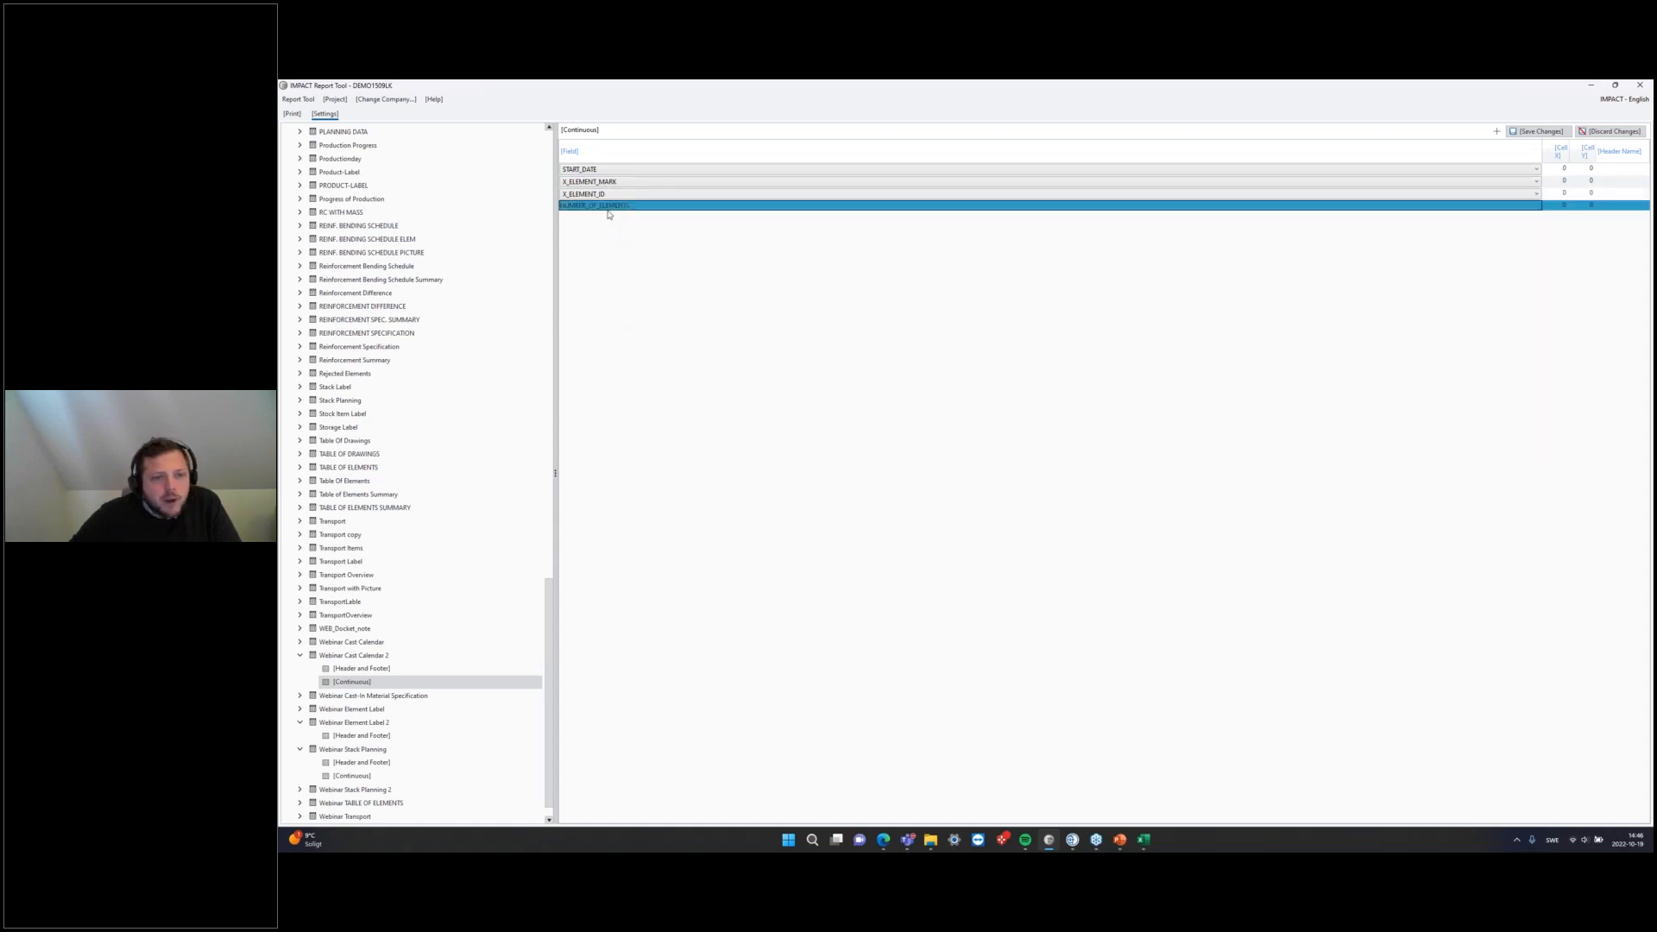
{"action": "left_click", "coordinate": [611, 207]}
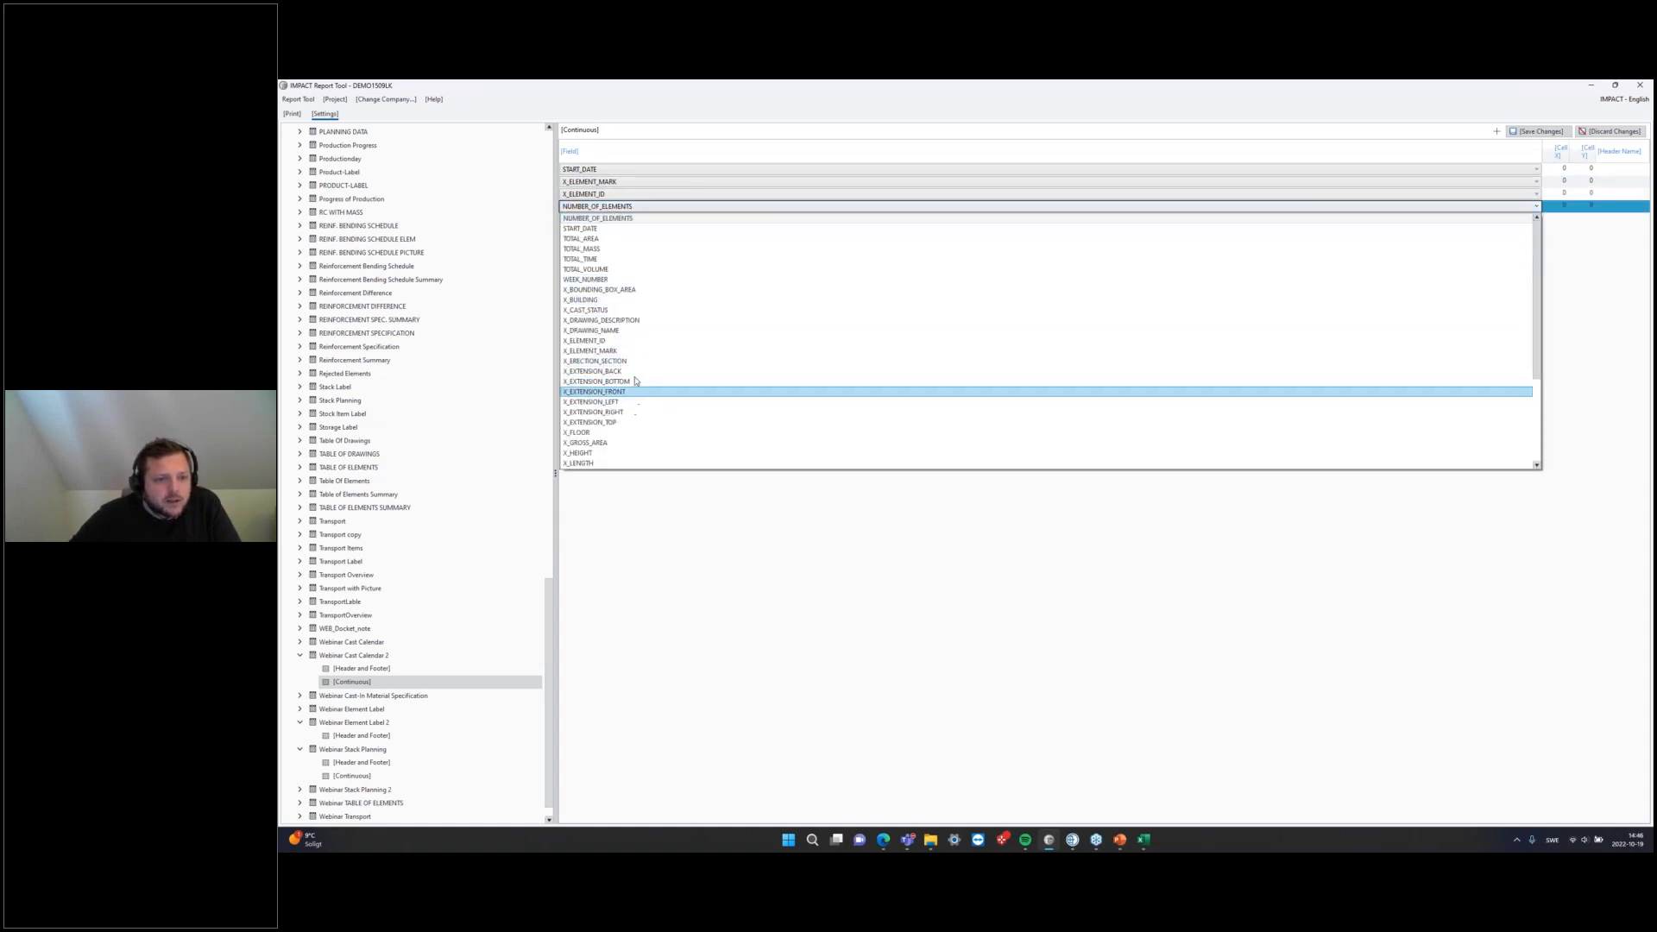
{"action": "left_click", "coordinate": [617, 442]}
{"action": "right_click", "coordinate": [578, 226]}
{"action": "left_click", "coordinate": [596, 235]}
{"action": "right_click", "coordinate": [590, 214]}
{"action": "left_click", "coordinate": [608, 222]}
{"action": "left_click", "coordinate": [604, 207]}
{"action": "left_click", "coordinate": [604, 207]}
{"action": "scroll", "coordinate": [602, 332], "scroll_direction": "down", "scroll_amount": 3}
{"action": "left_click", "coordinate": [605, 382]}
Step: Add NUMBER_OF_ELEMENTS and TOTAL_AREA to the Continuous fields below X_MASS
{"action": "right_click", "coordinate": [570, 282]}
{"action": "left_click", "coordinate": [588, 288]}
{"action": "left_click", "coordinate": [598, 221]}
{"action": "left_click", "coordinate": [598, 221]}
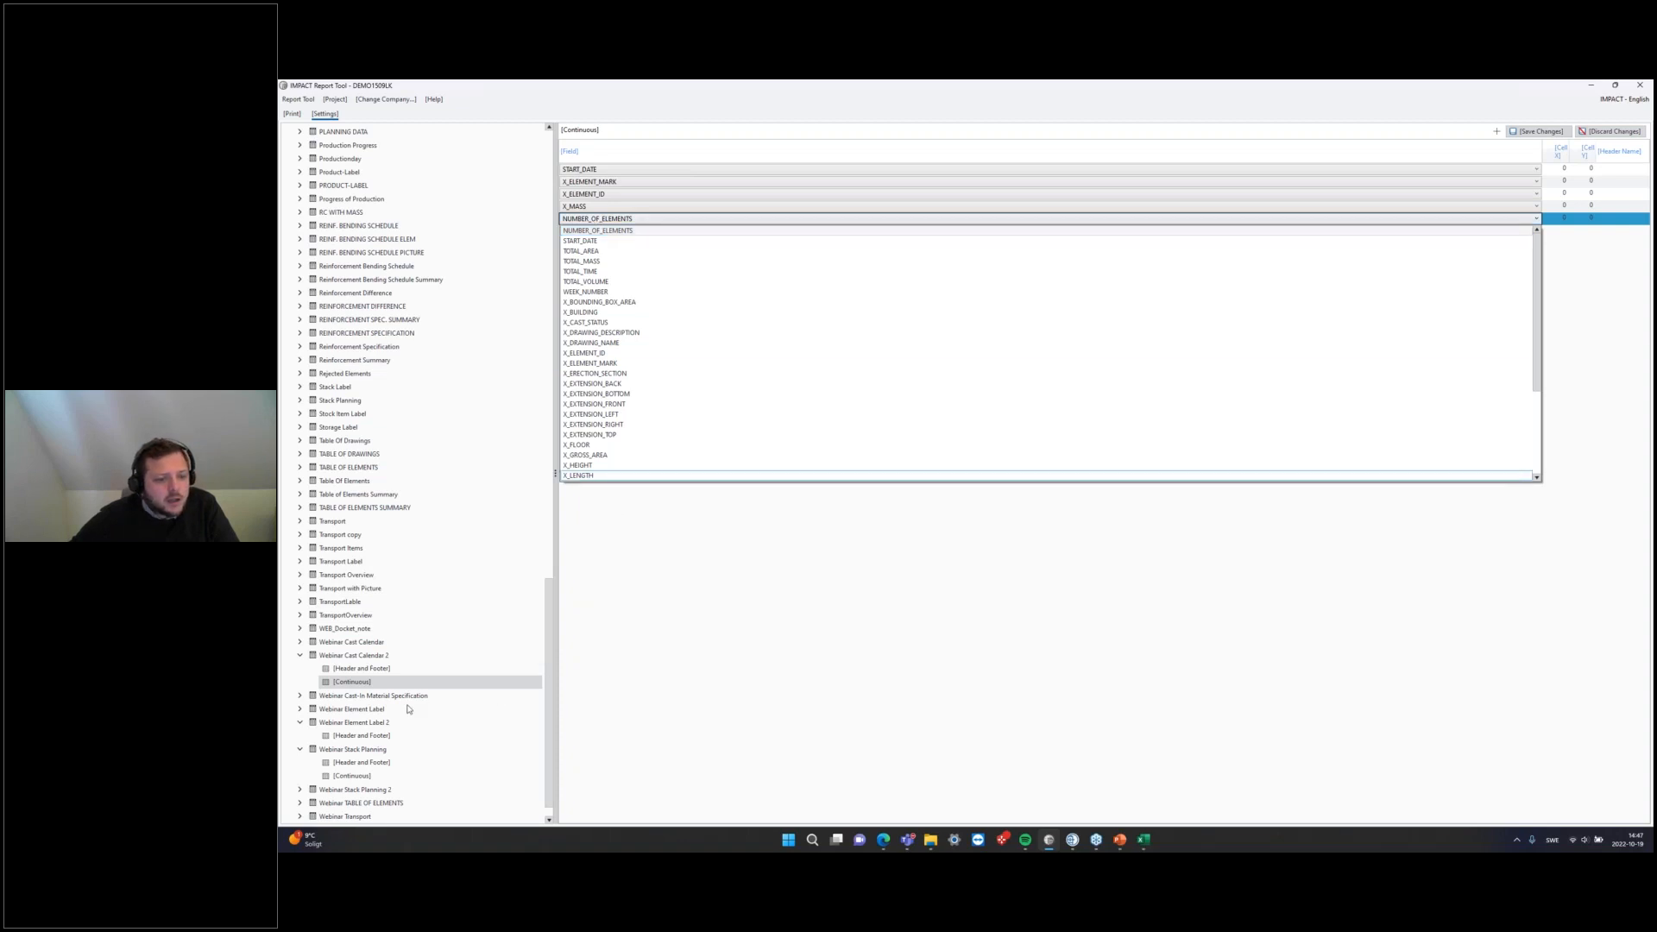
{"action": "left_click", "coordinate": [614, 232]}
{"action": "right_click", "coordinate": [576, 256]}
{"action": "left_click", "coordinate": [586, 263]}
{"action": "left_click", "coordinate": [584, 232]}
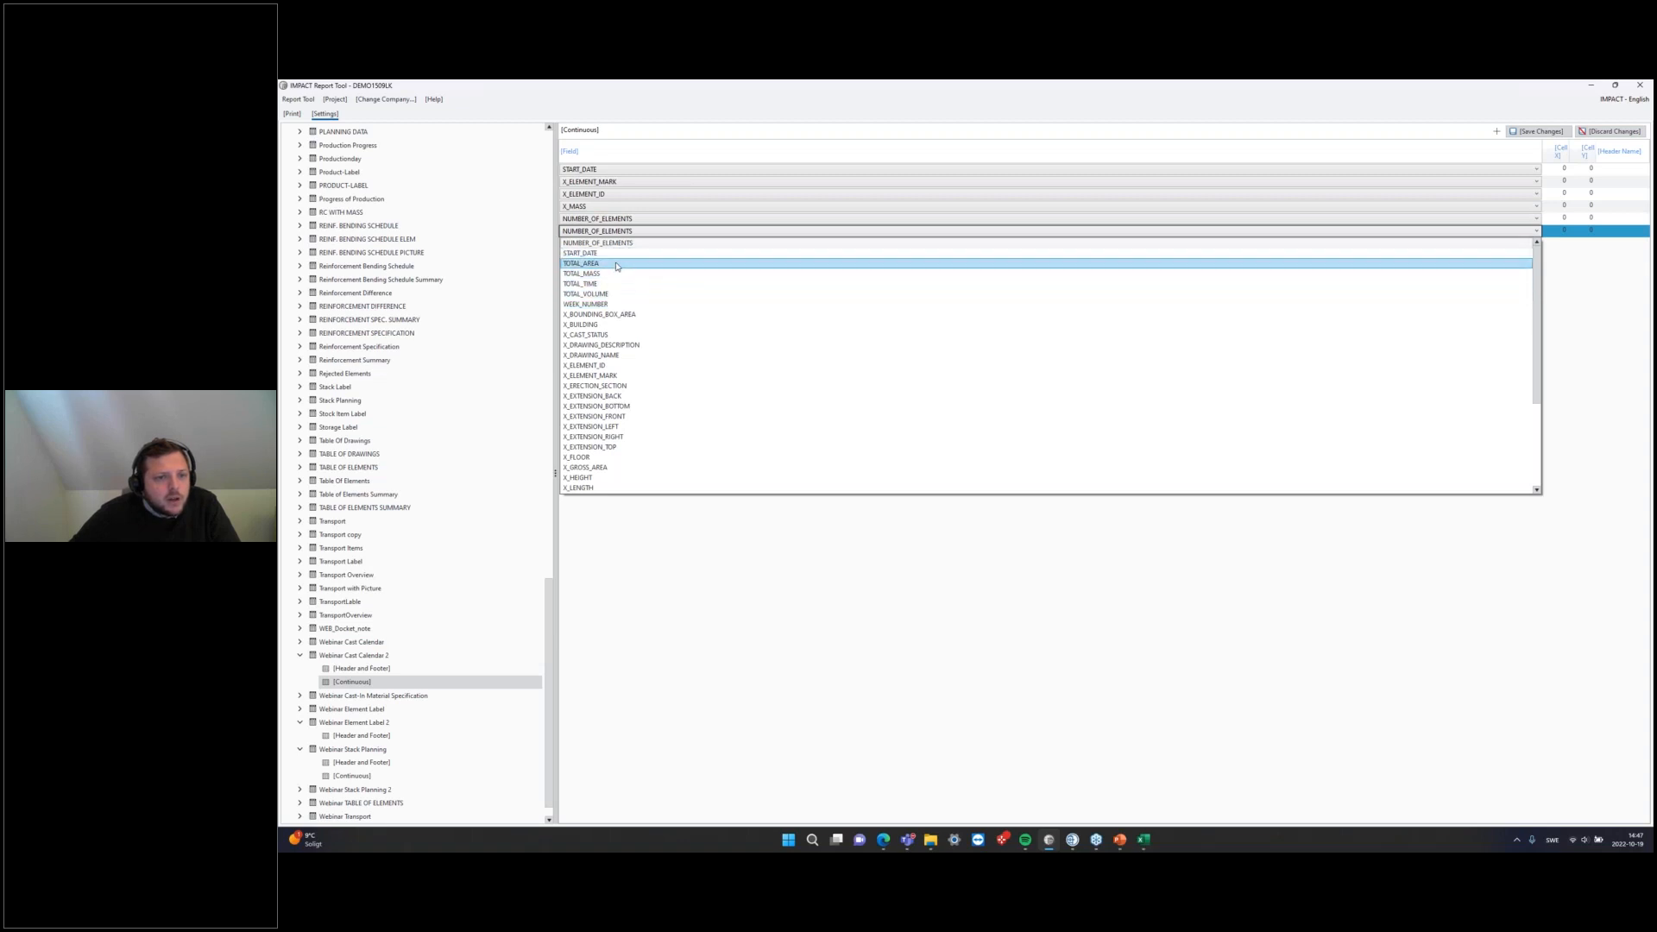
{"action": "left_click", "coordinate": [617, 266]}
Step: Add TOTAL_MASS and TOTAL_VOLUME as the last two Continuous fields
{"action": "right_click", "coordinate": [617, 264]}
{"action": "left_click", "coordinate": [628, 272]}
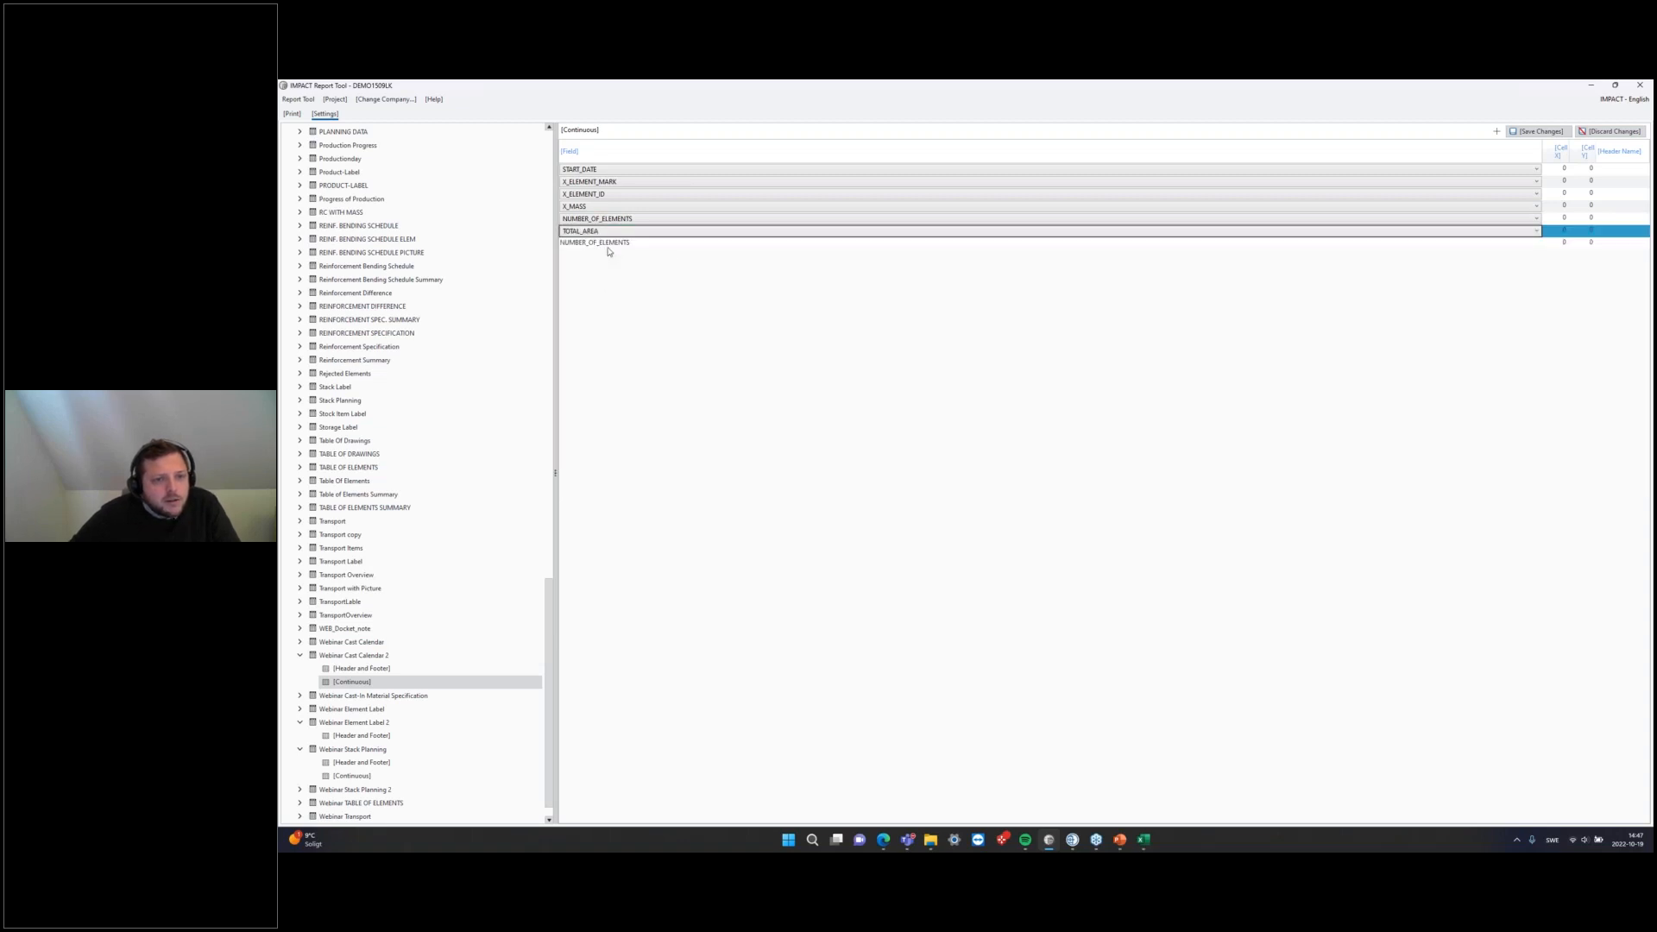
{"action": "left_click", "coordinate": [609, 243]}
{"action": "left_click", "coordinate": [615, 285]}
{"action": "right_click", "coordinate": [600, 267]}
{"action": "left_click", "coordinate": [614, 274]}
{"action": "left_click", "coordinate": [618, 258]}
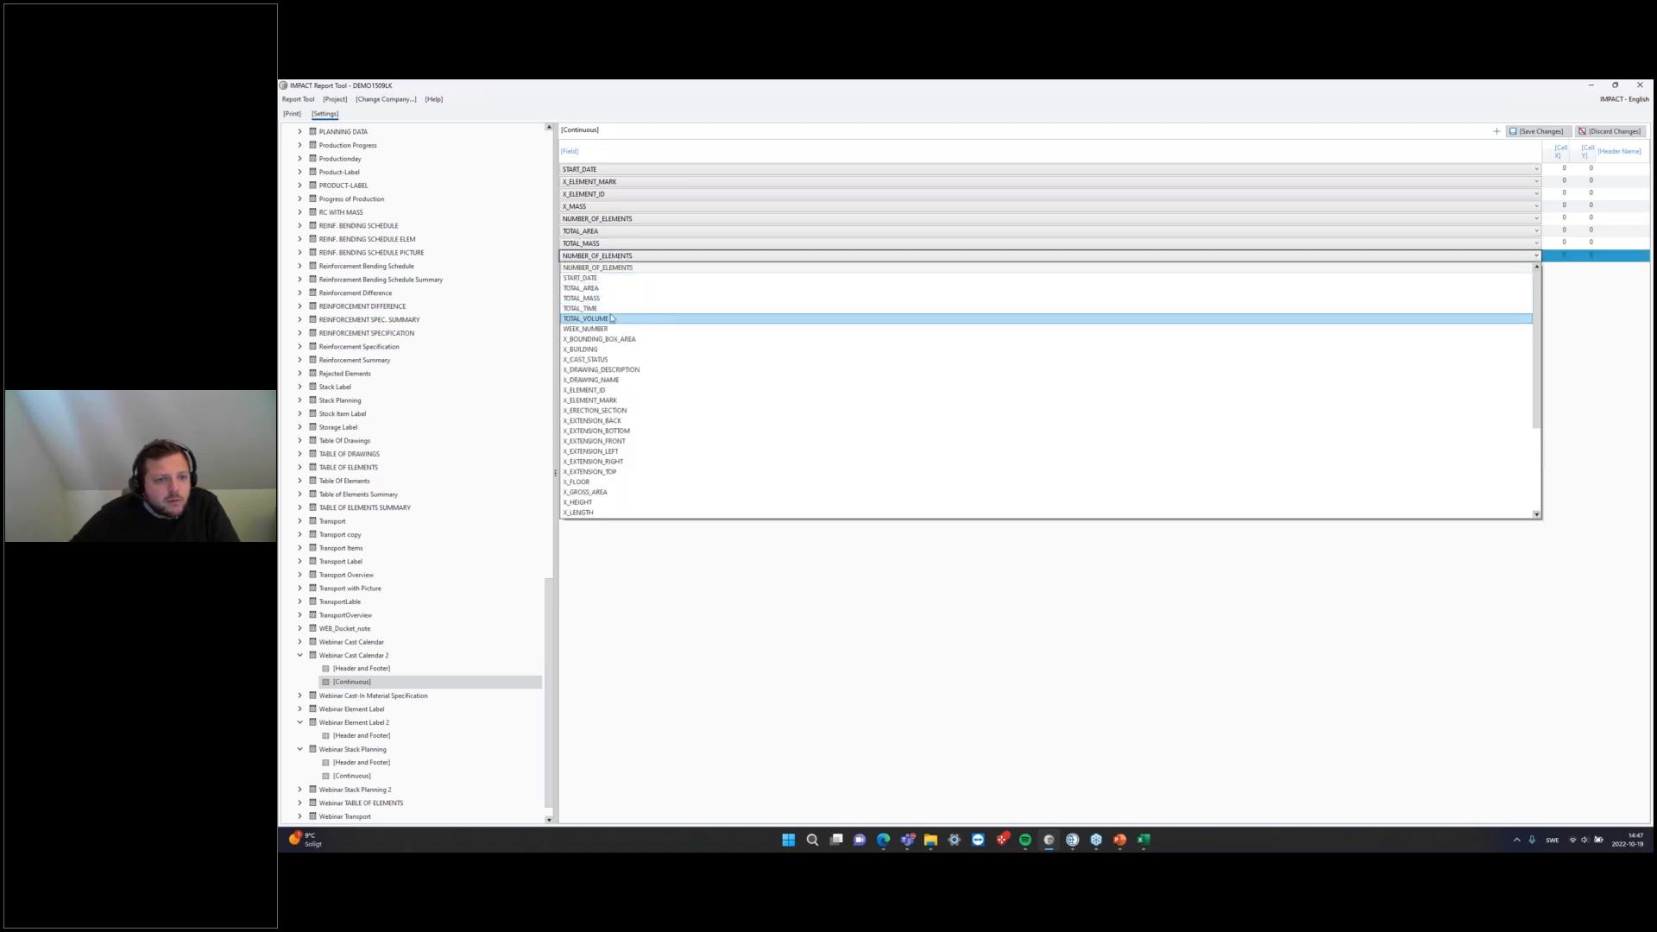
{"action": "left_click", "coordinate": [616, 324]}
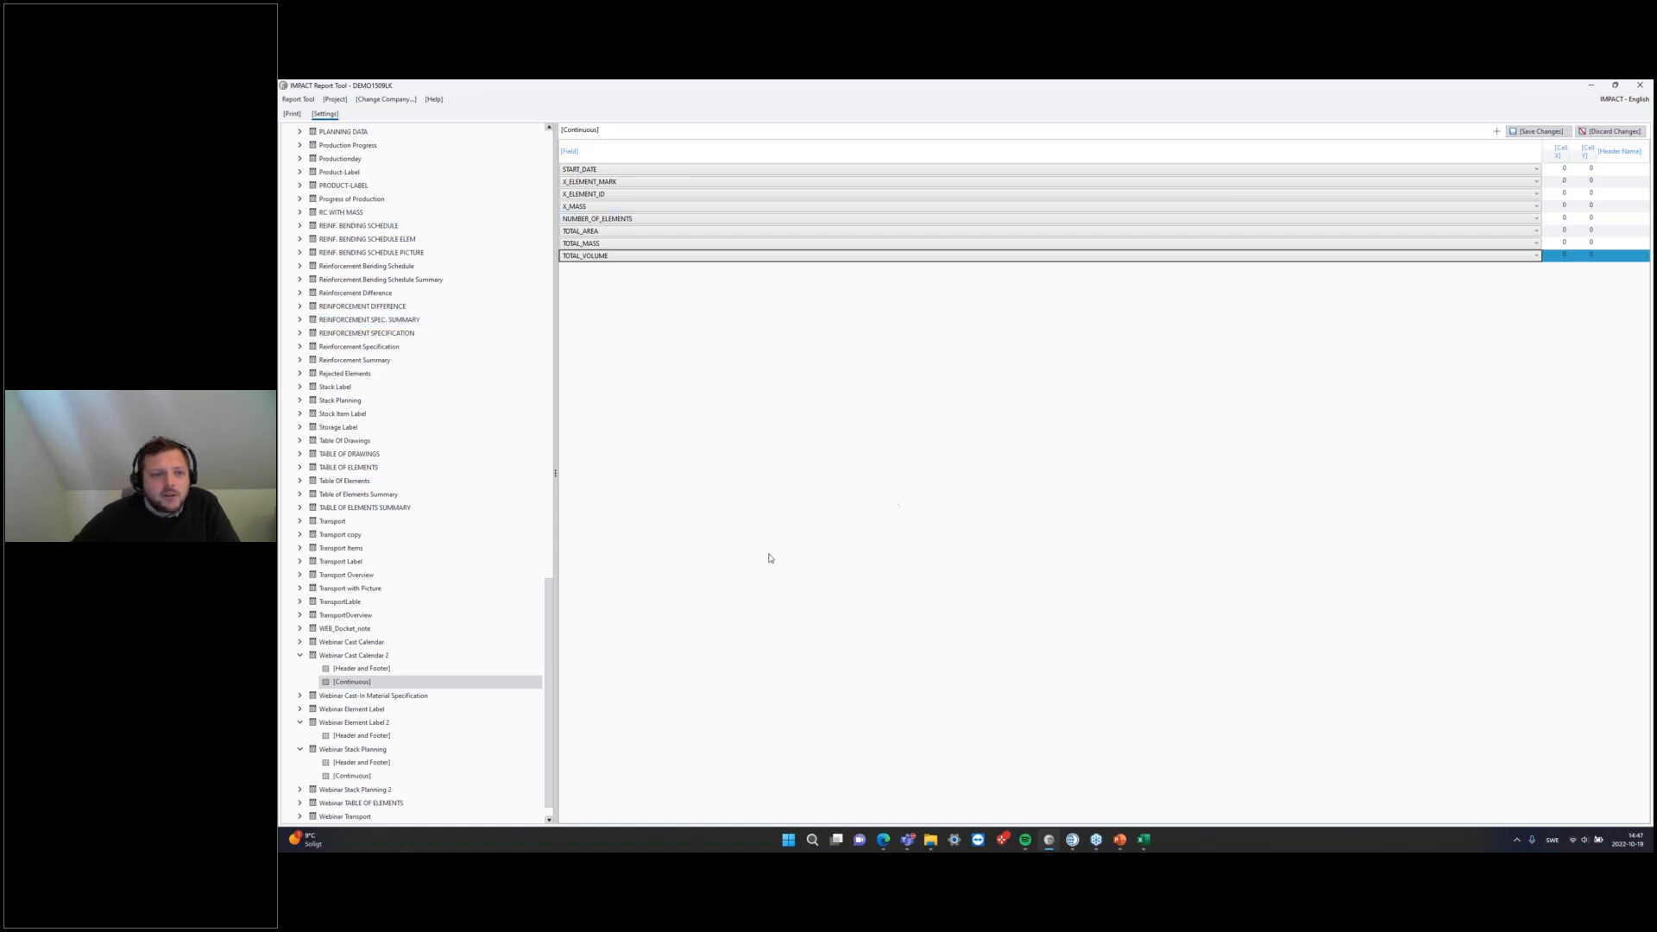
Step: Switch to the Excel Cast Calendar printout and check the column order of its data fields around row 7
{"action": "left_click", "coordinate": [1131, 811]}
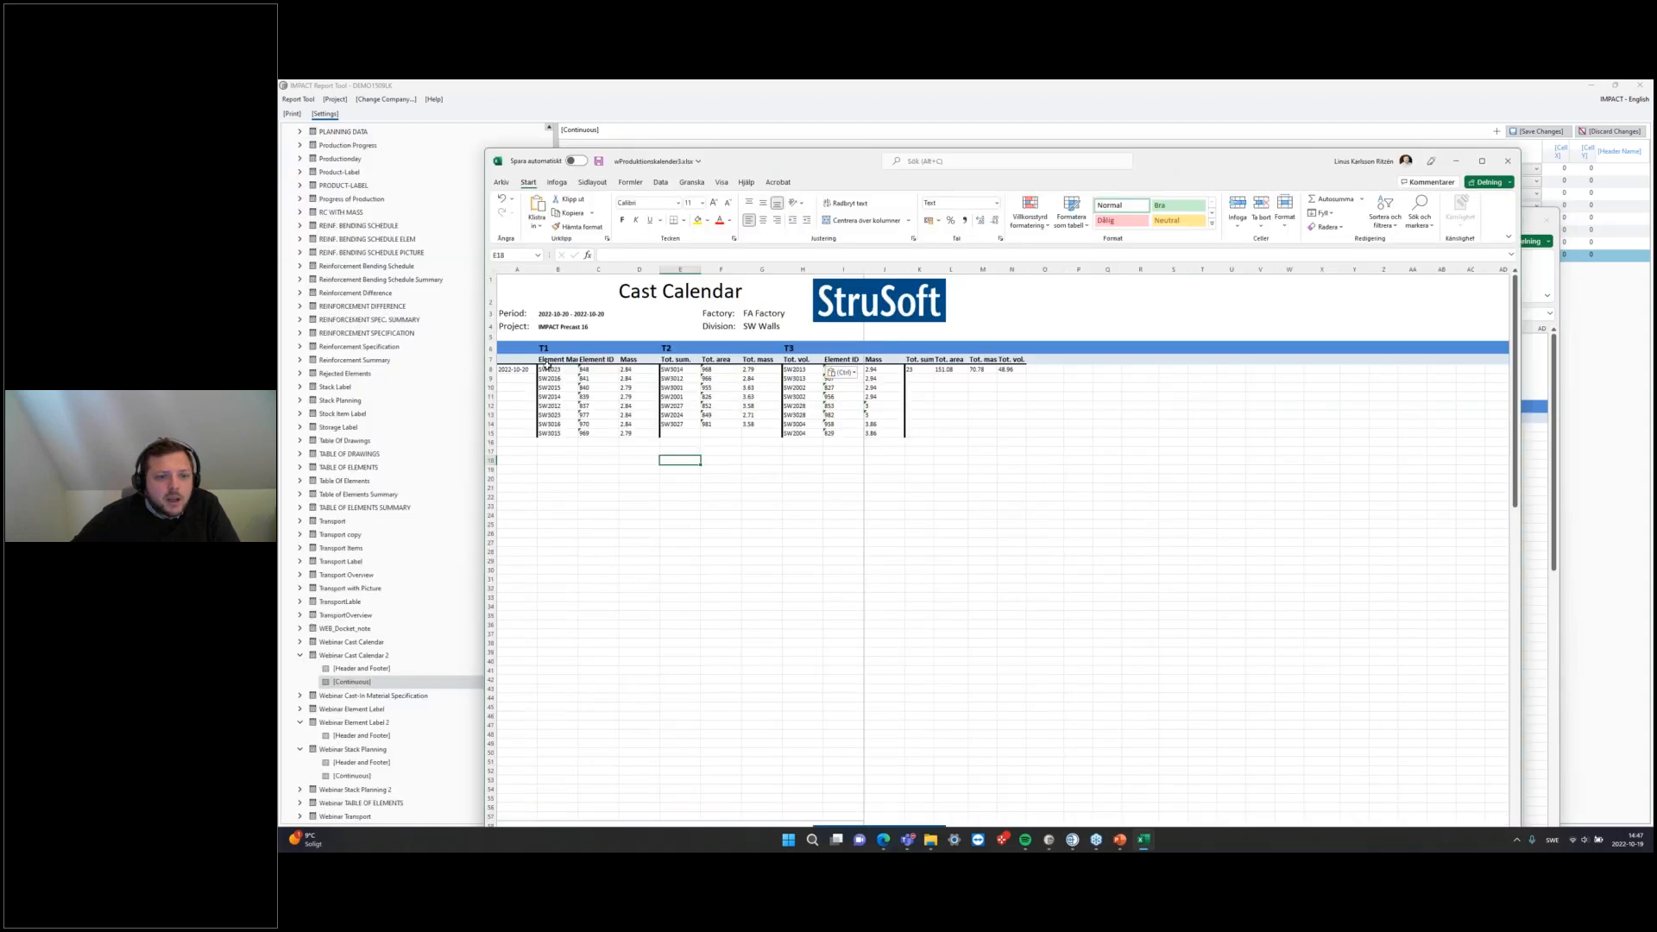
{"action": "left_click_drag", "start_coordinate": [498, 362], "coordinate": [1048, 357]}
{"action": "left_click", "coordinate": [1456, 161]}
Step: In IMPACT Report Tool, set Cell Y to 1 for all Continuous fields from START_DATE to TOTAL_VOLUME
{"action": "left_click", "coordinate": [1593, 170]}
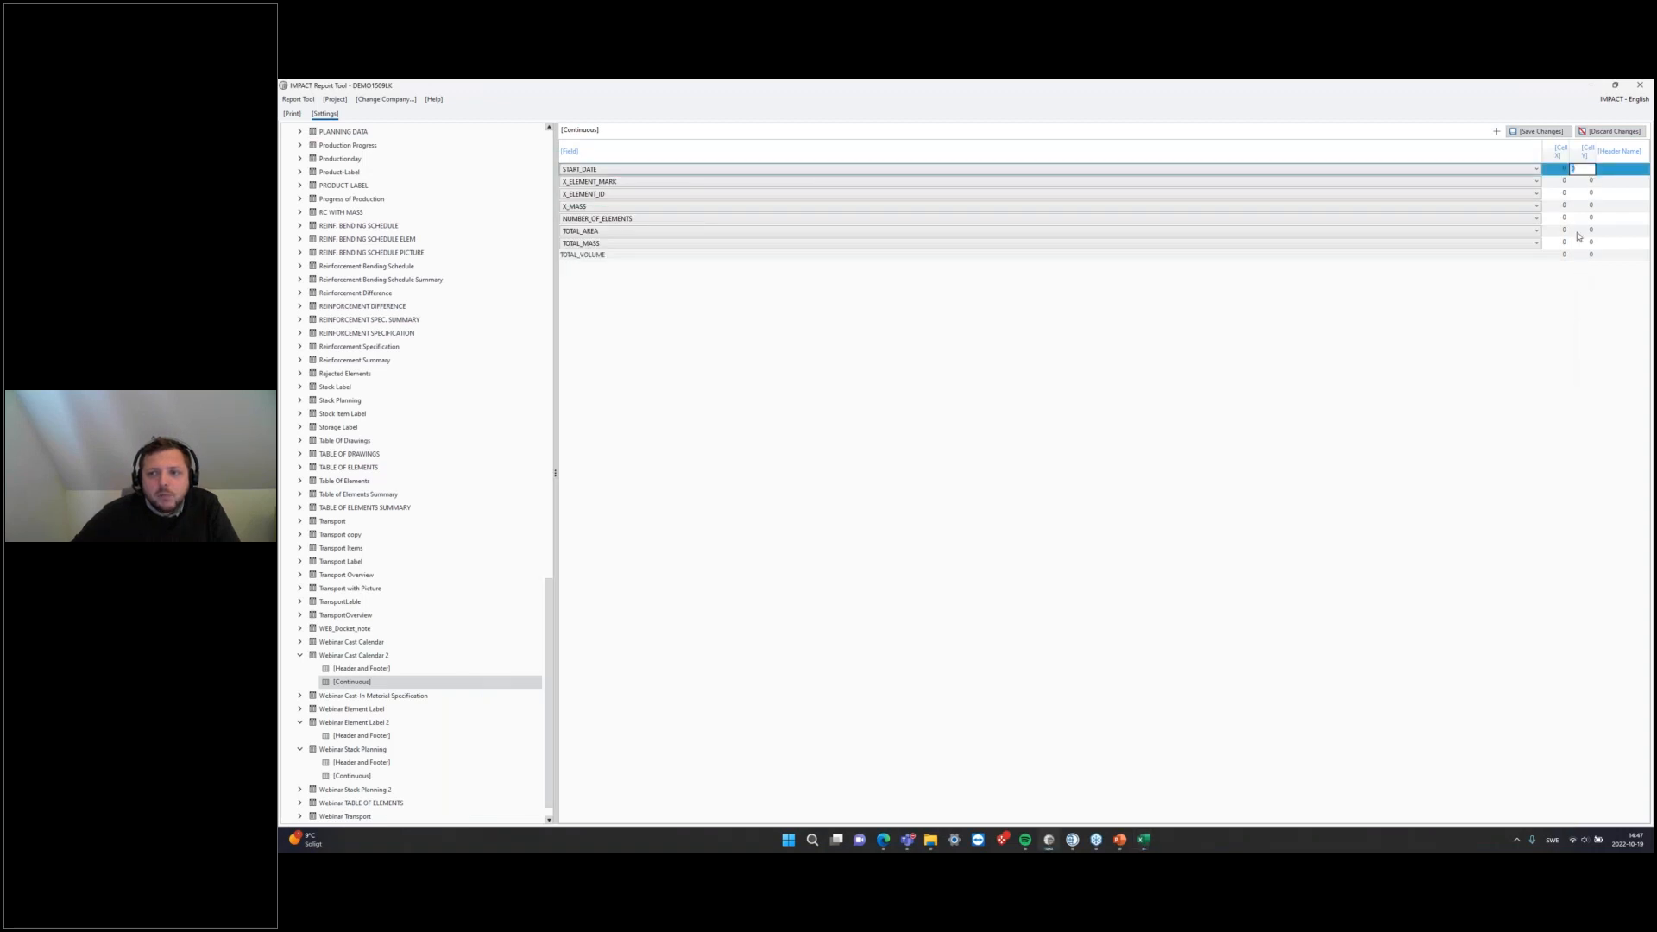
{"action": "type", "text": "1"}
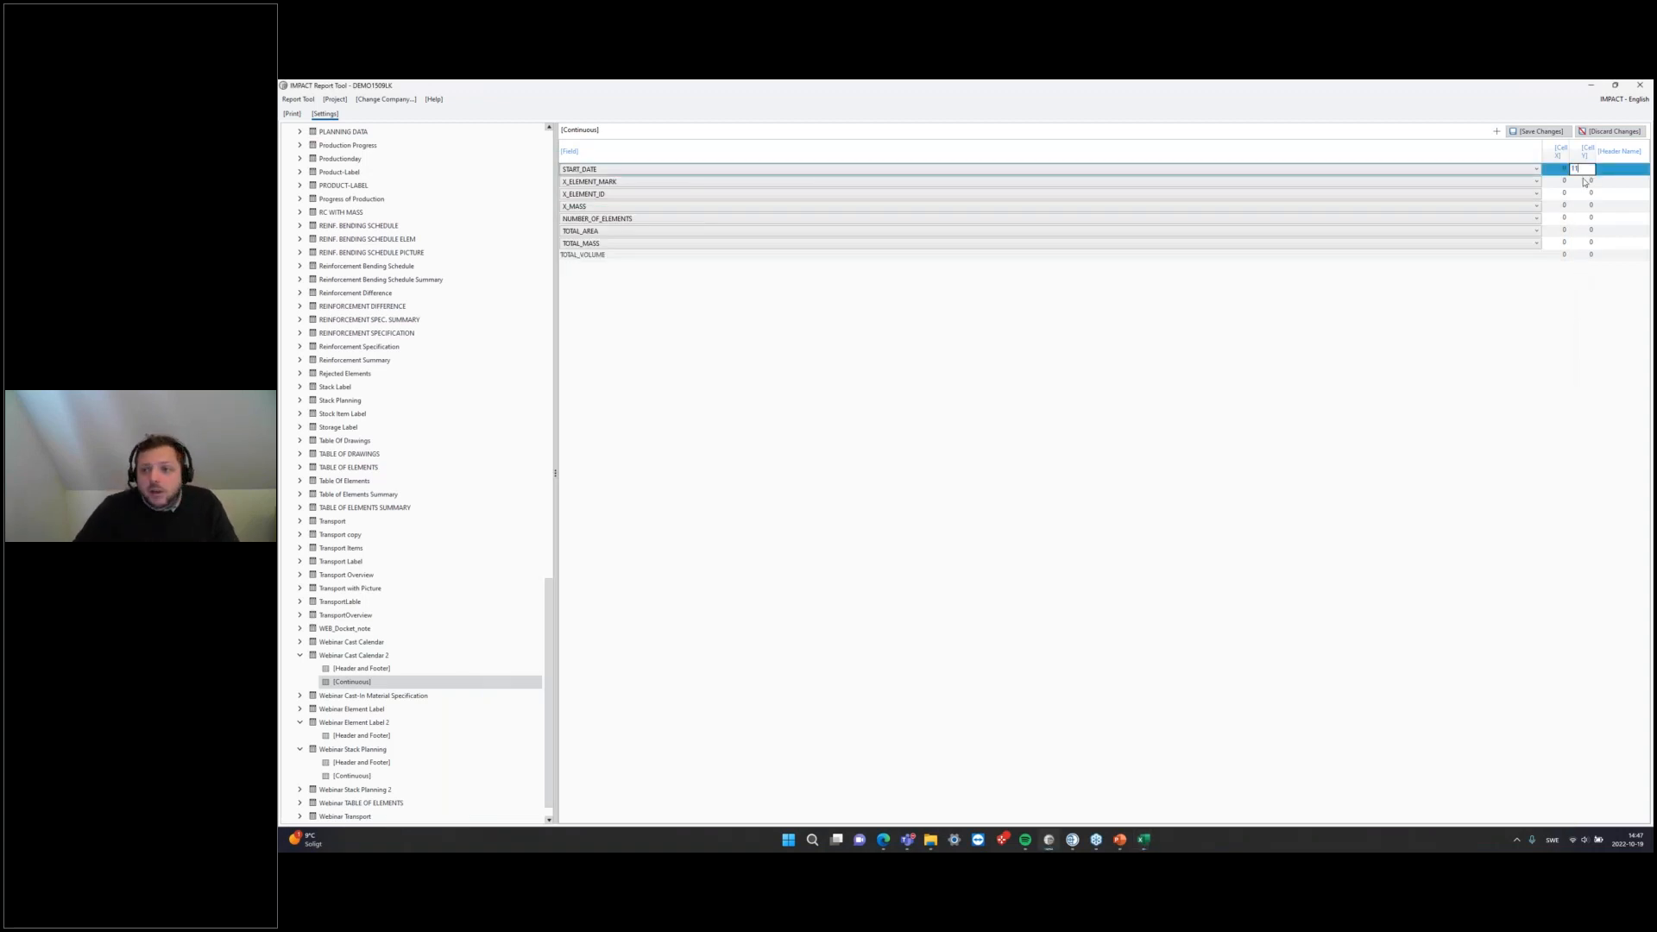
{"action": "left_click", "coordinate": [1586, 181]}
{"action": "type", "text": "1"}
{"action": "left_click", "coordinate": [1586, 193]}
{"action": "type", "text": "1"}
{"action": "left_click", "coordinate": [1586, 206]}
{"action": "type", "text": "1"}
{"action": "left_click", "coordinate": [1586, 219]}
{"action": "type", "text": "1"}
{"action": "left_click", "coordinate": [1586, 254]}
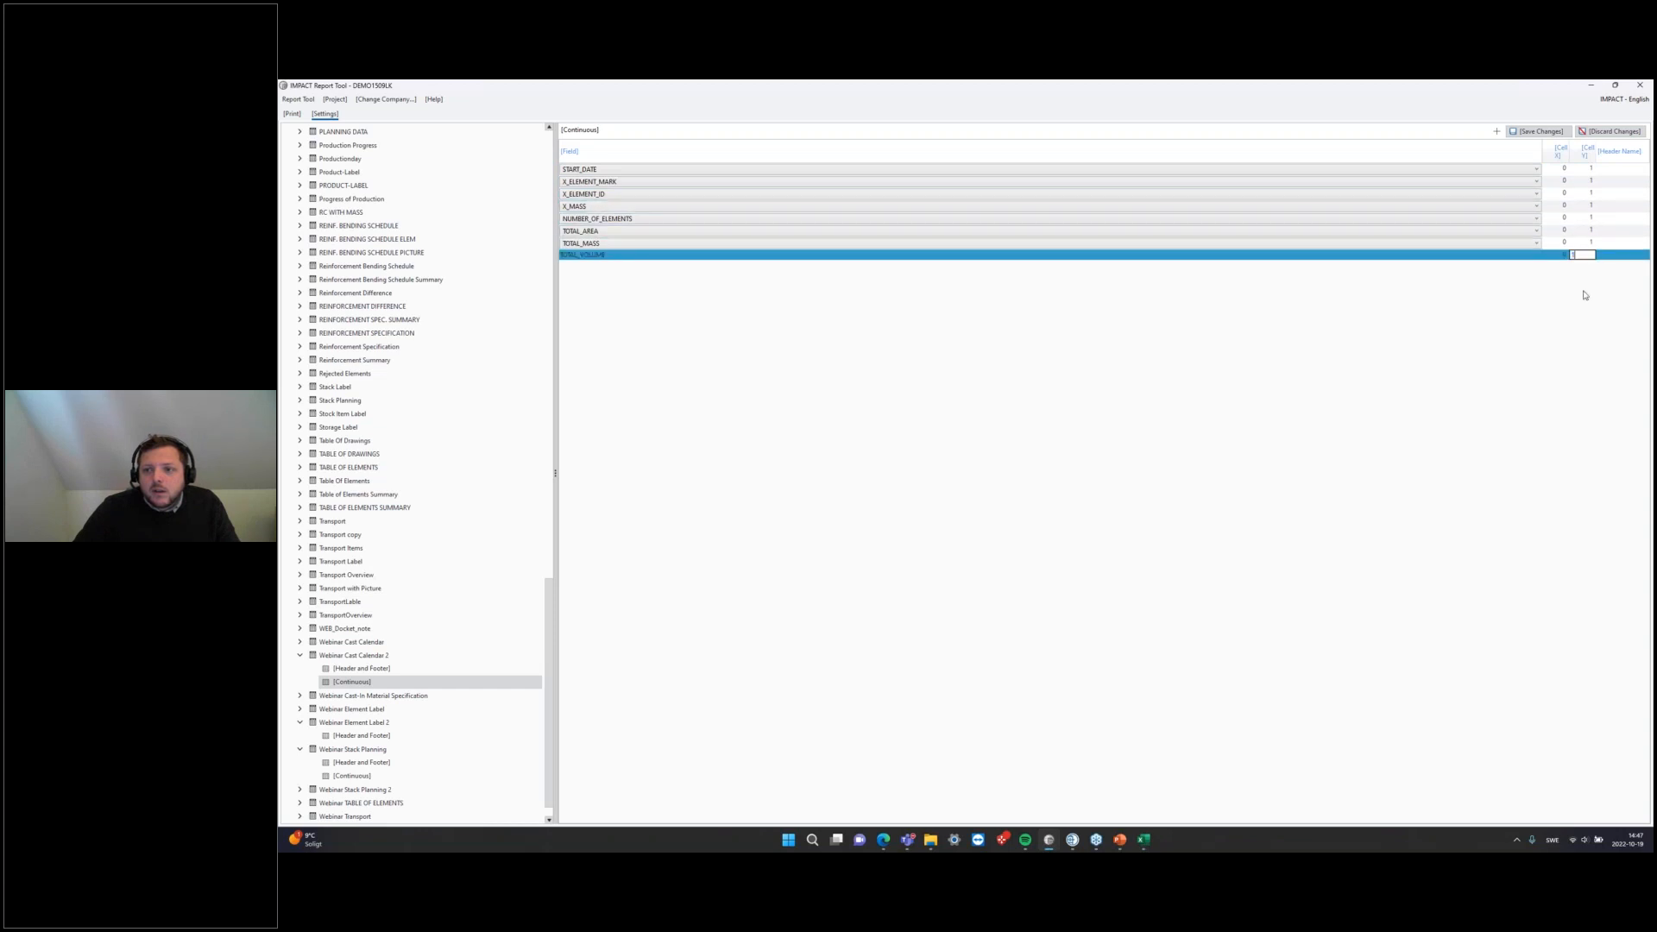
{"action": "left_click", "coordinate": [1590, 243]}
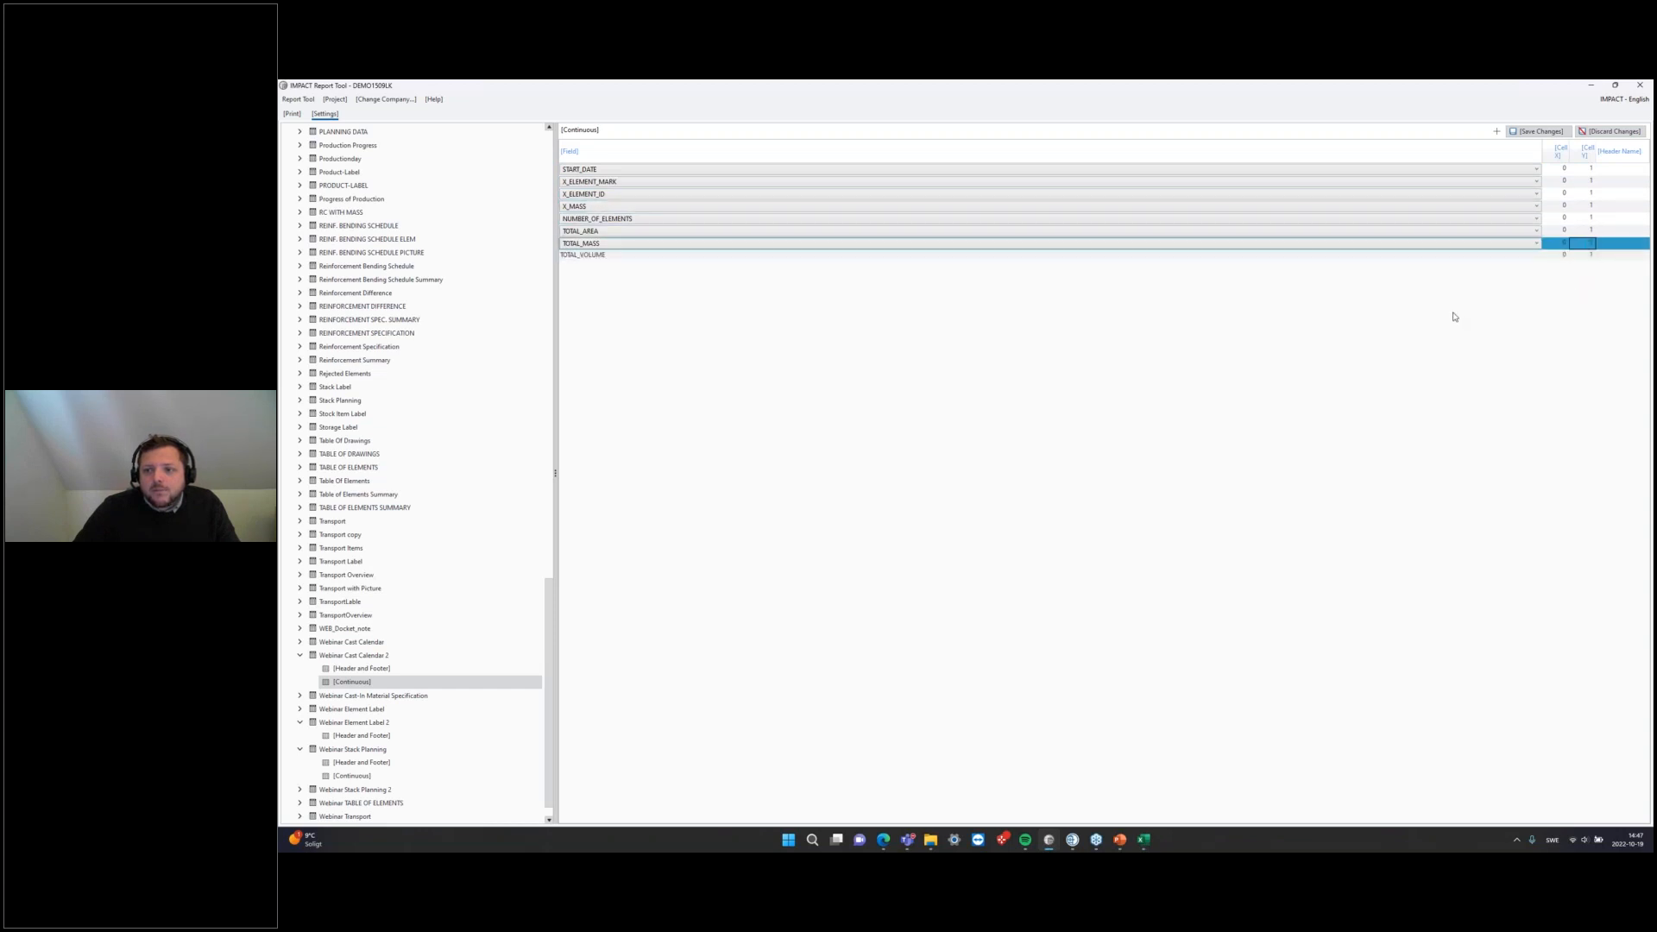
Step: Set Cell X to 1 for START_DATE, 2 for X_ELEMENT_MARK, 3 for X_ELEMENT_ID and 4 for X_MASS, checking the Excel template, and try saving
{"action": "double_click", "coordinate": [1558, 169]}
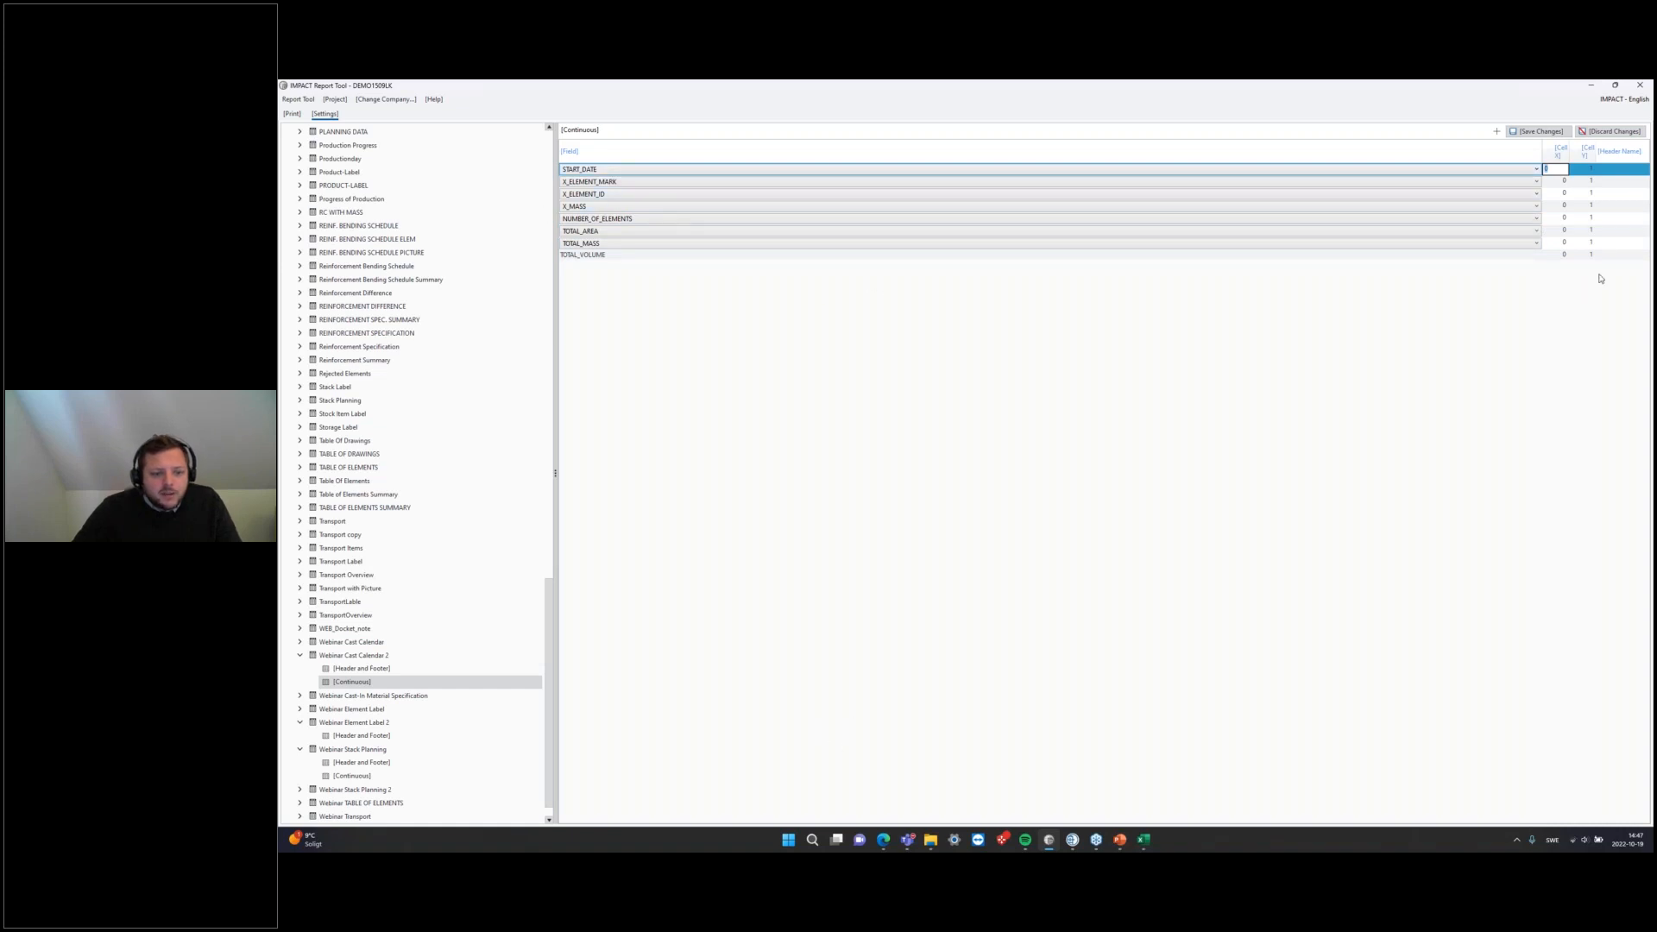
{"action": "type", "text": "1"}
{"action": "left_click", "coordinate": [1150, 842]}
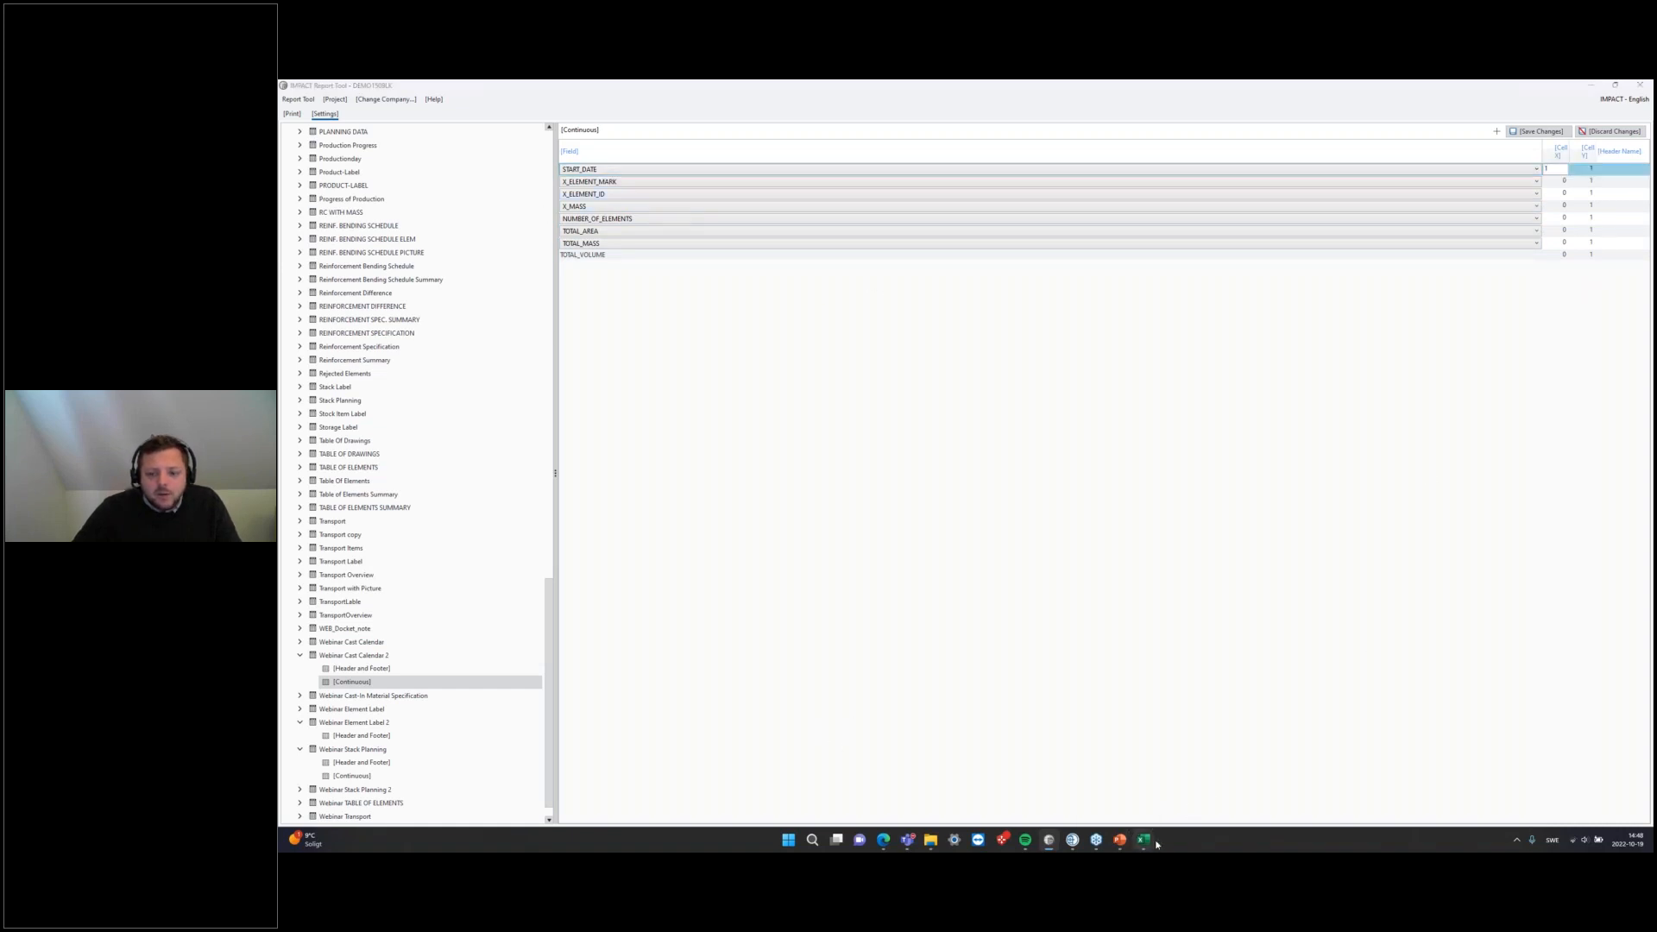
{"action": "left_click", "coordinate": [1329, 781]}
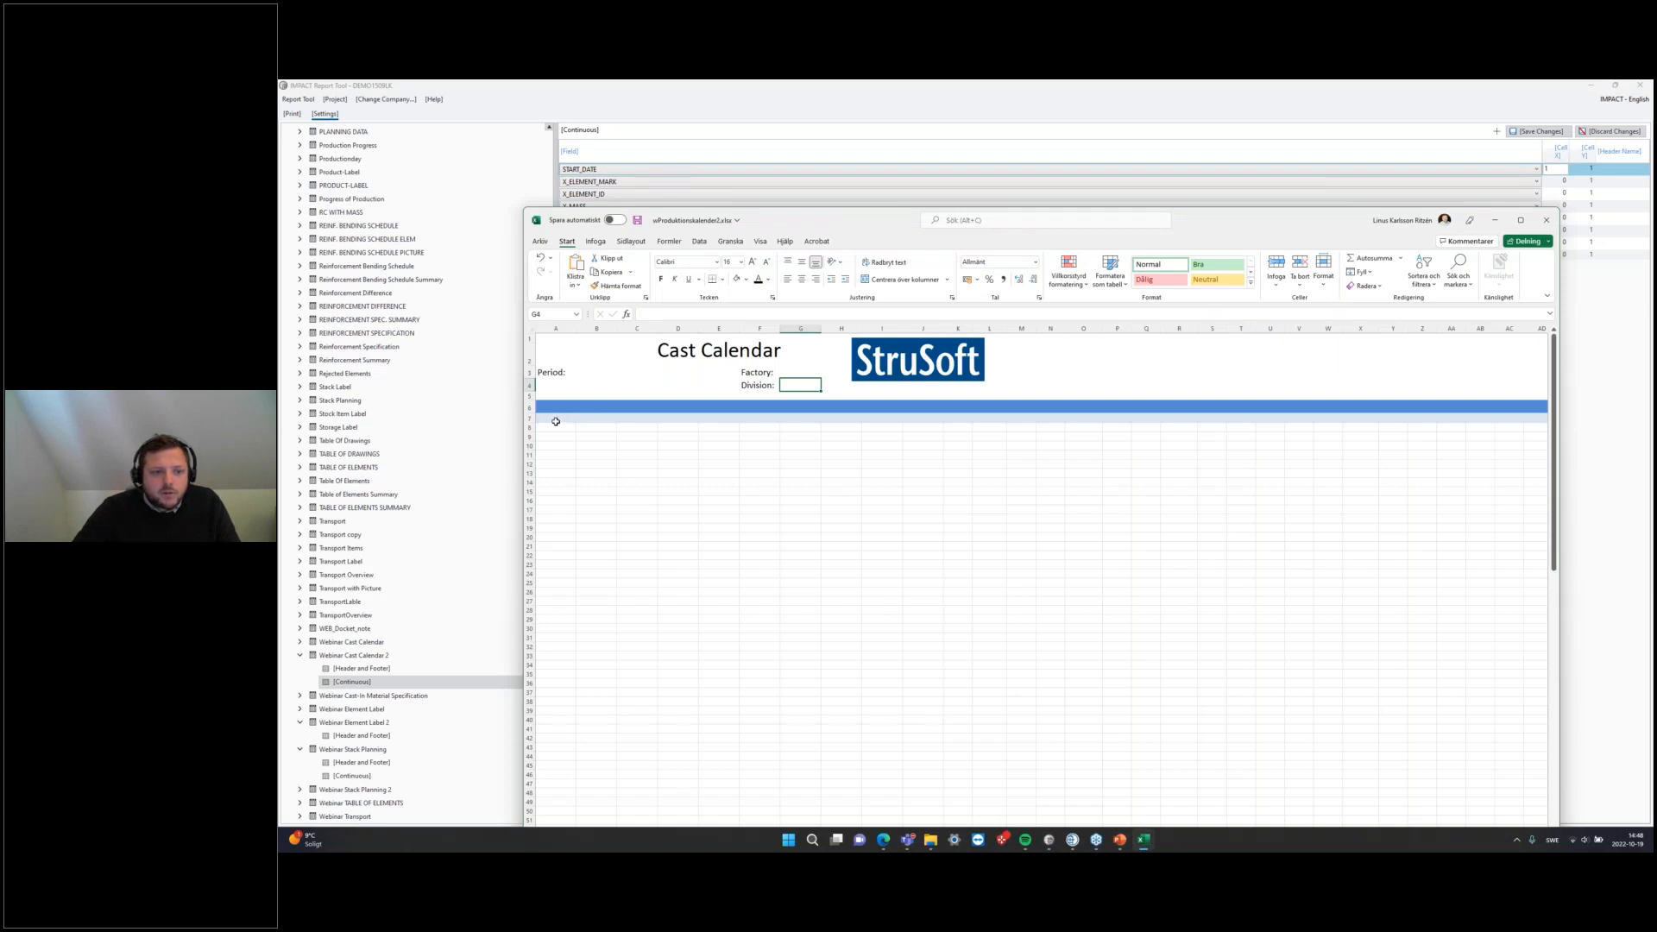
{"action": "left_click", "coordinate": [1564, 184]}
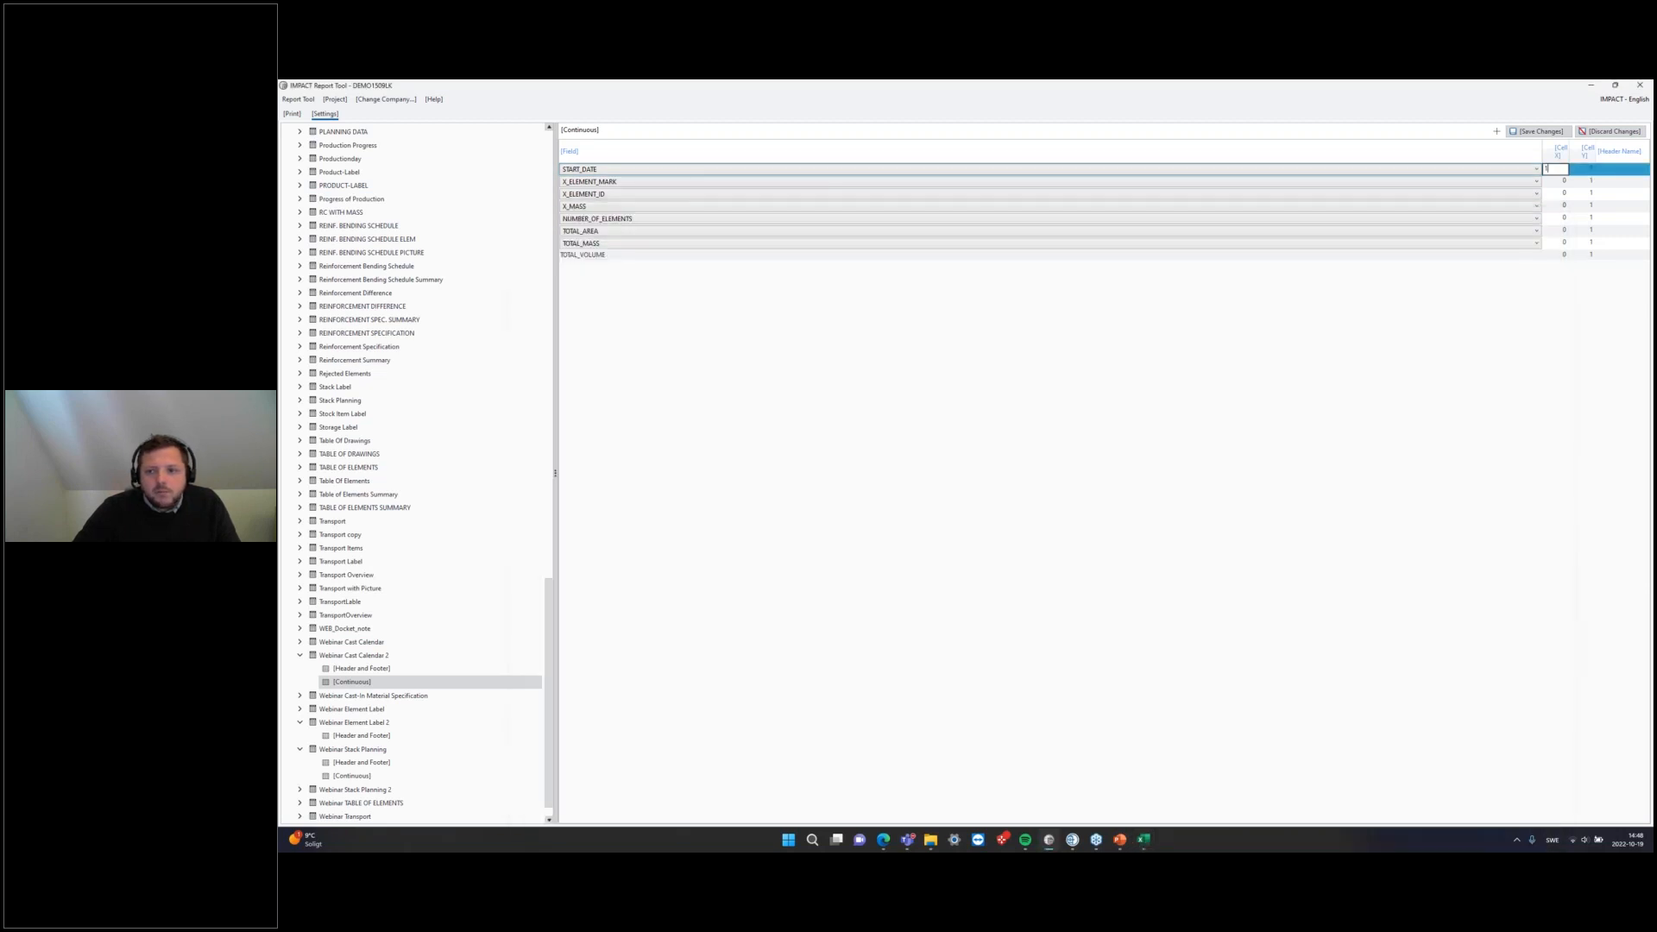
{"action": "left_click", "coordinate": [1563, 183]}
{"action": "type", "text": "2"}
{"action": "left_click", "coordinate": [1560, 197]}
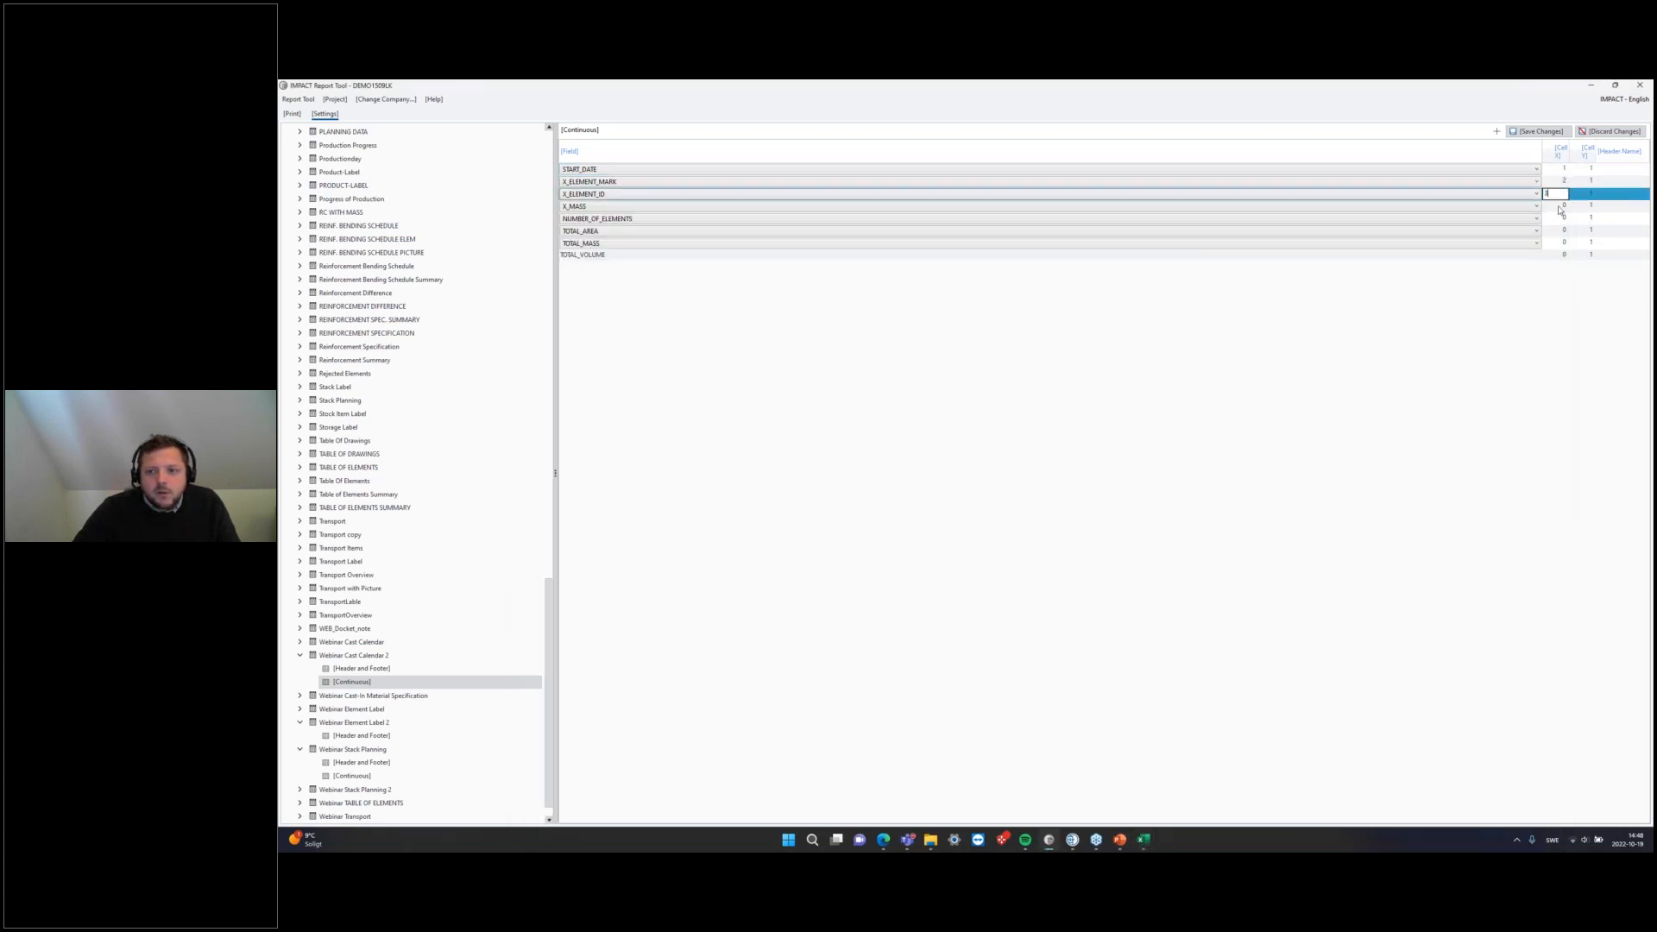
{"action": "type", "text": "3"}
{"action": "left_click", "coordinate": [1560, 208]}
{"action": "type", "text": "4"}
{"action": "key", "text": "Return"}
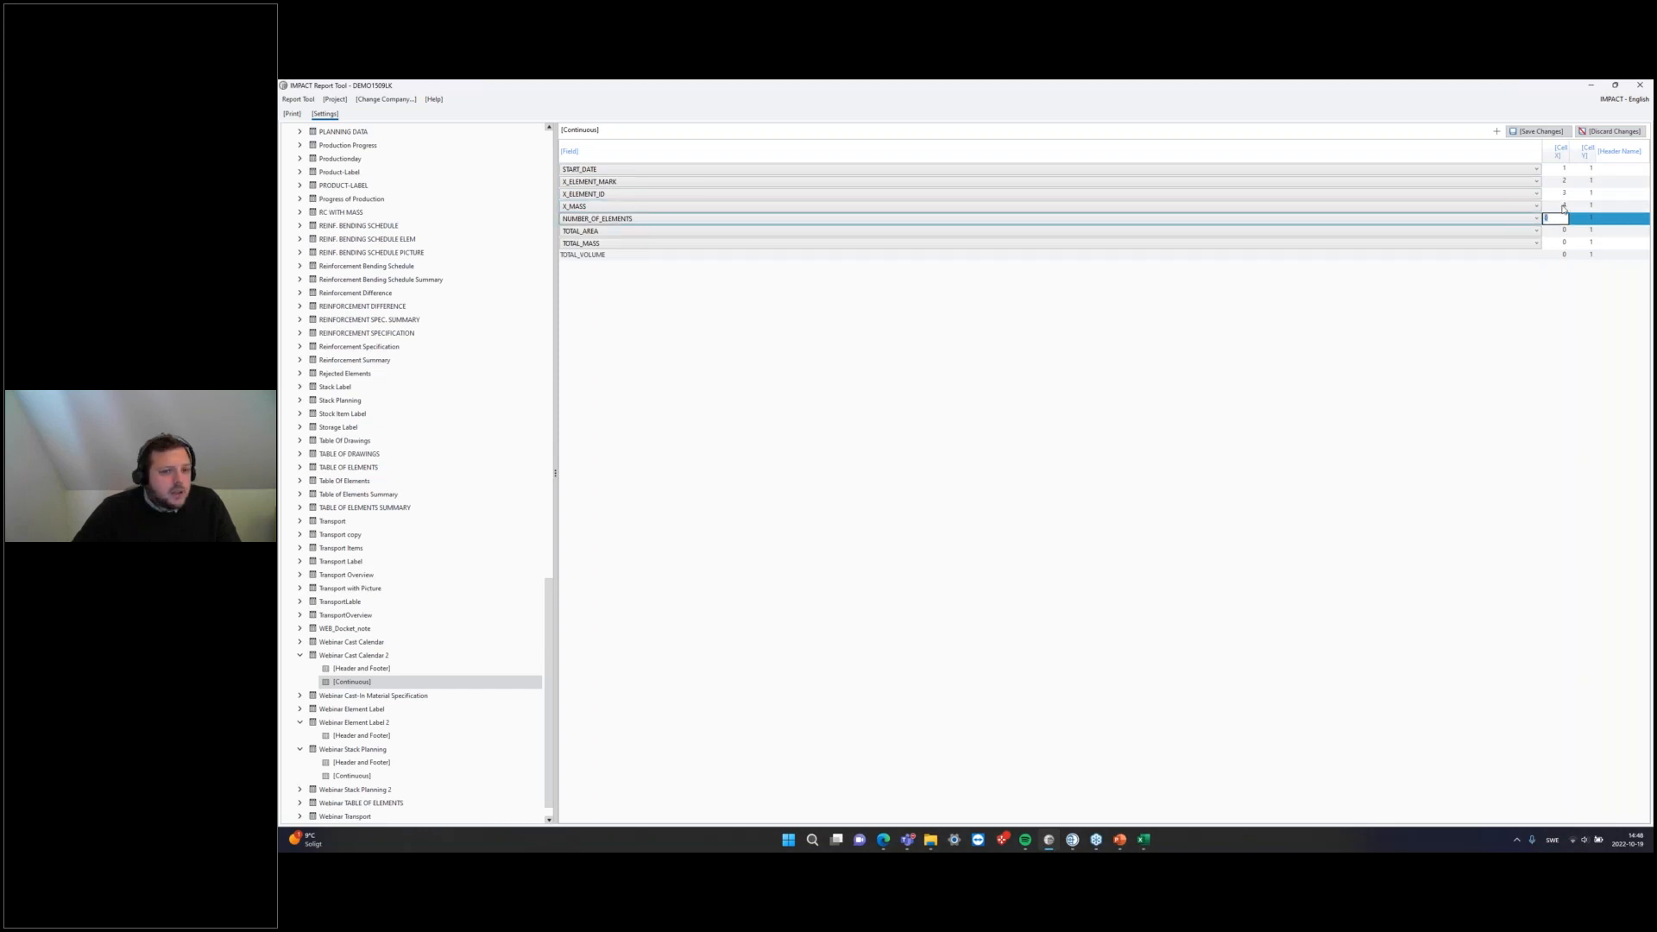
{"action": "left_click", "coordinate": [1545, 135]}
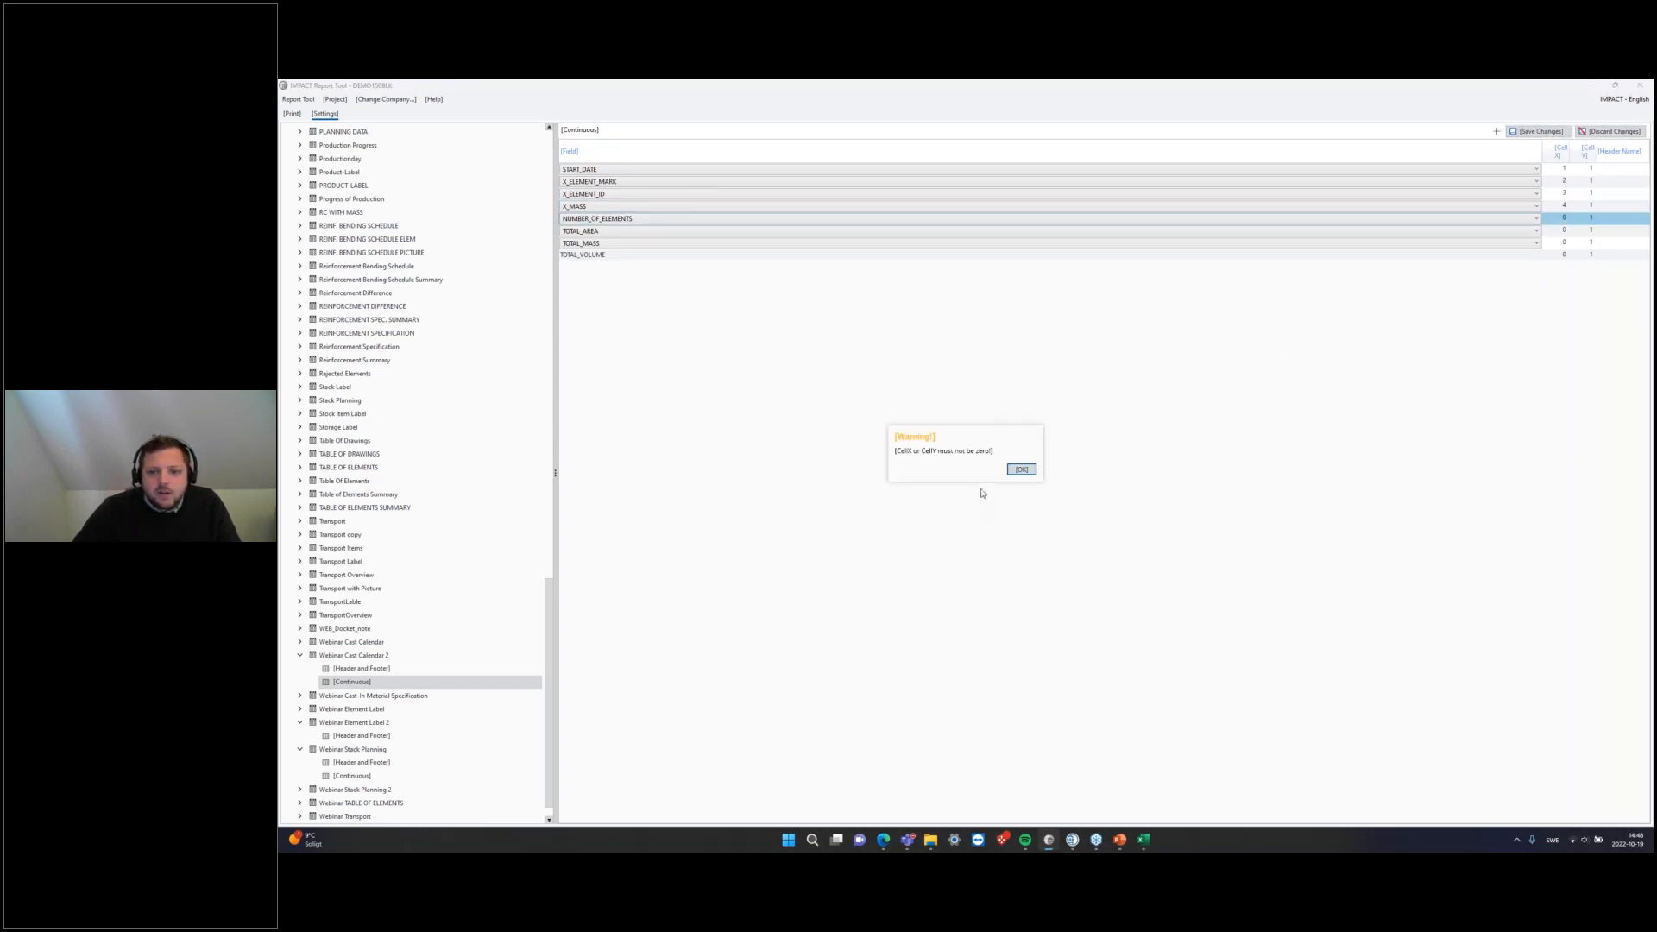
{"action": "left_click", "coordinate": [1021, 467]}
Step: Set Cell X to 5 for NUMBER_OF_ELEMENTS, 6 for TOTAL_AREA, 7 for TOTAL_MASS and 8 for TOTAL_VOLUME, and save the Continuous fields
{"action": "left_click", "coordinate": [1563, 220]}
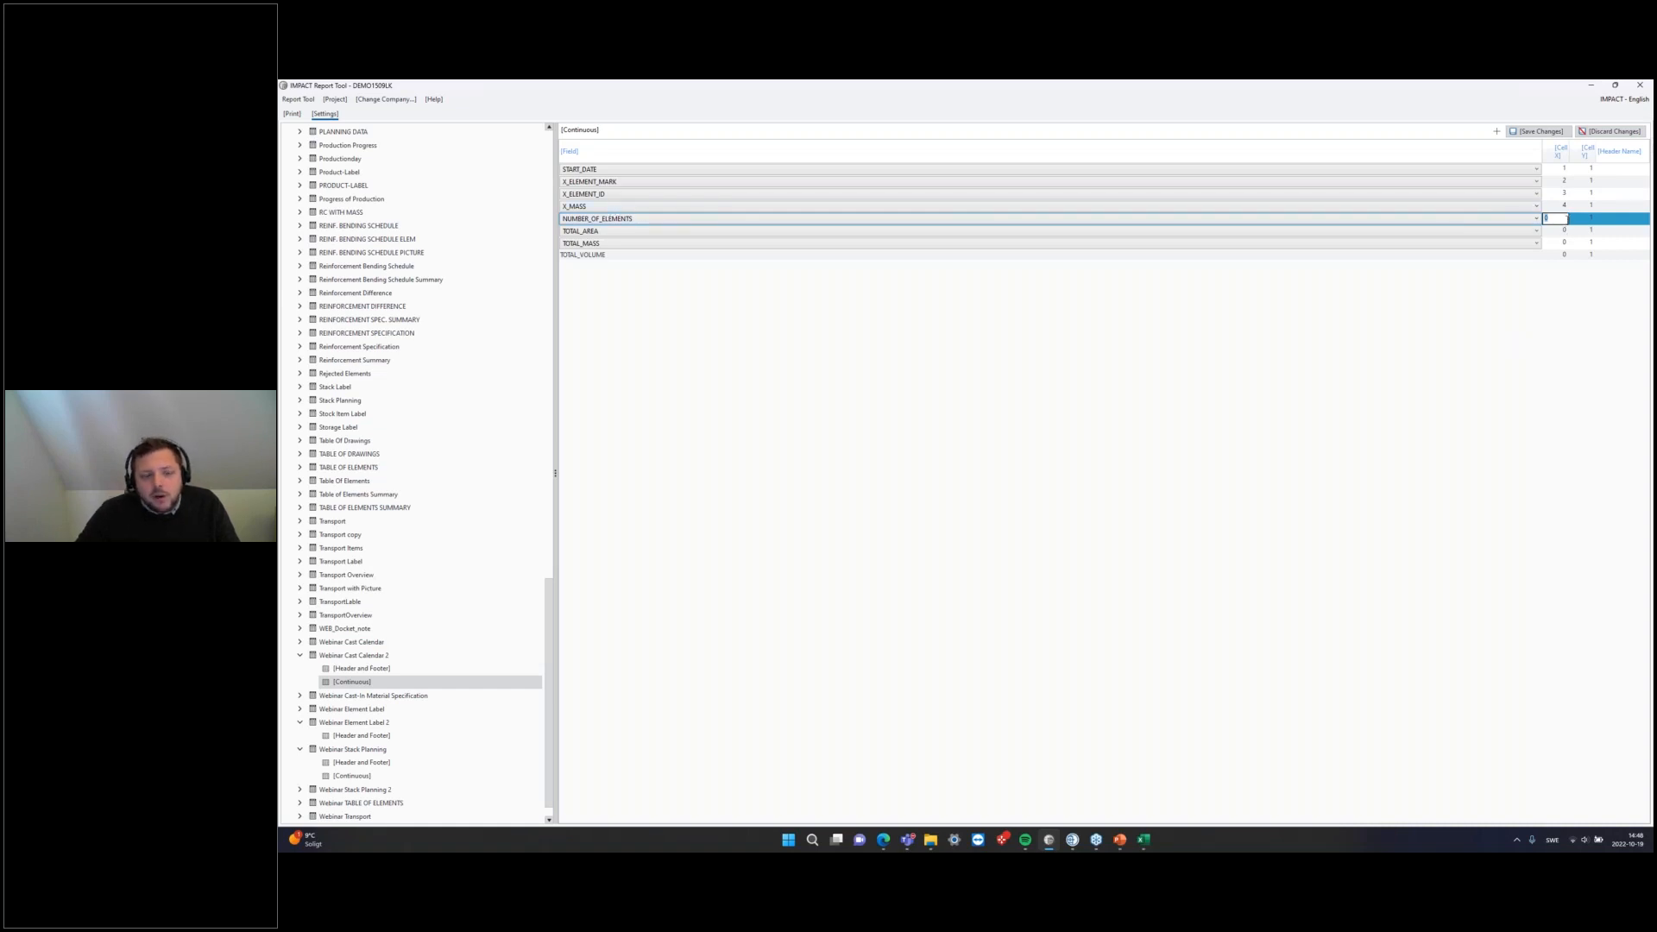
{"action": "double_click", "coordinate": [1555, 230]}
{"action": "type", "text": "6"}
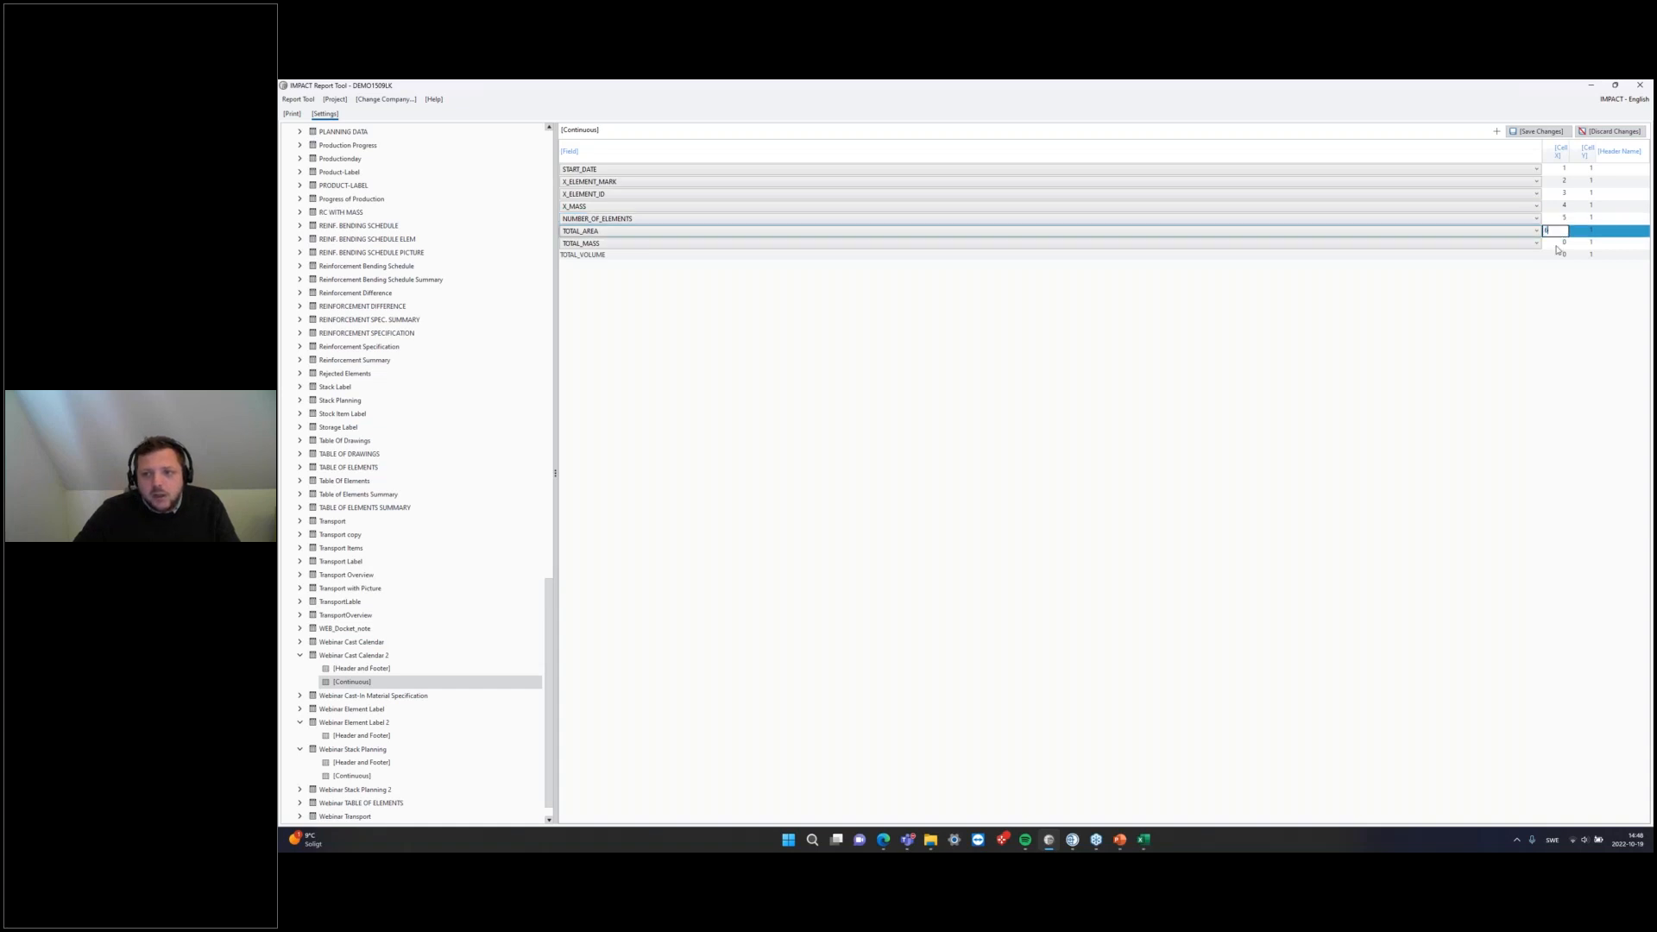
{"action": "double_click", "coordinate": [1555, 243]}
{"action": "type", "text": "7"}
{"action": "double_click", "coordinate": [1555, 254]}
{"action": "type", "text": "8"}
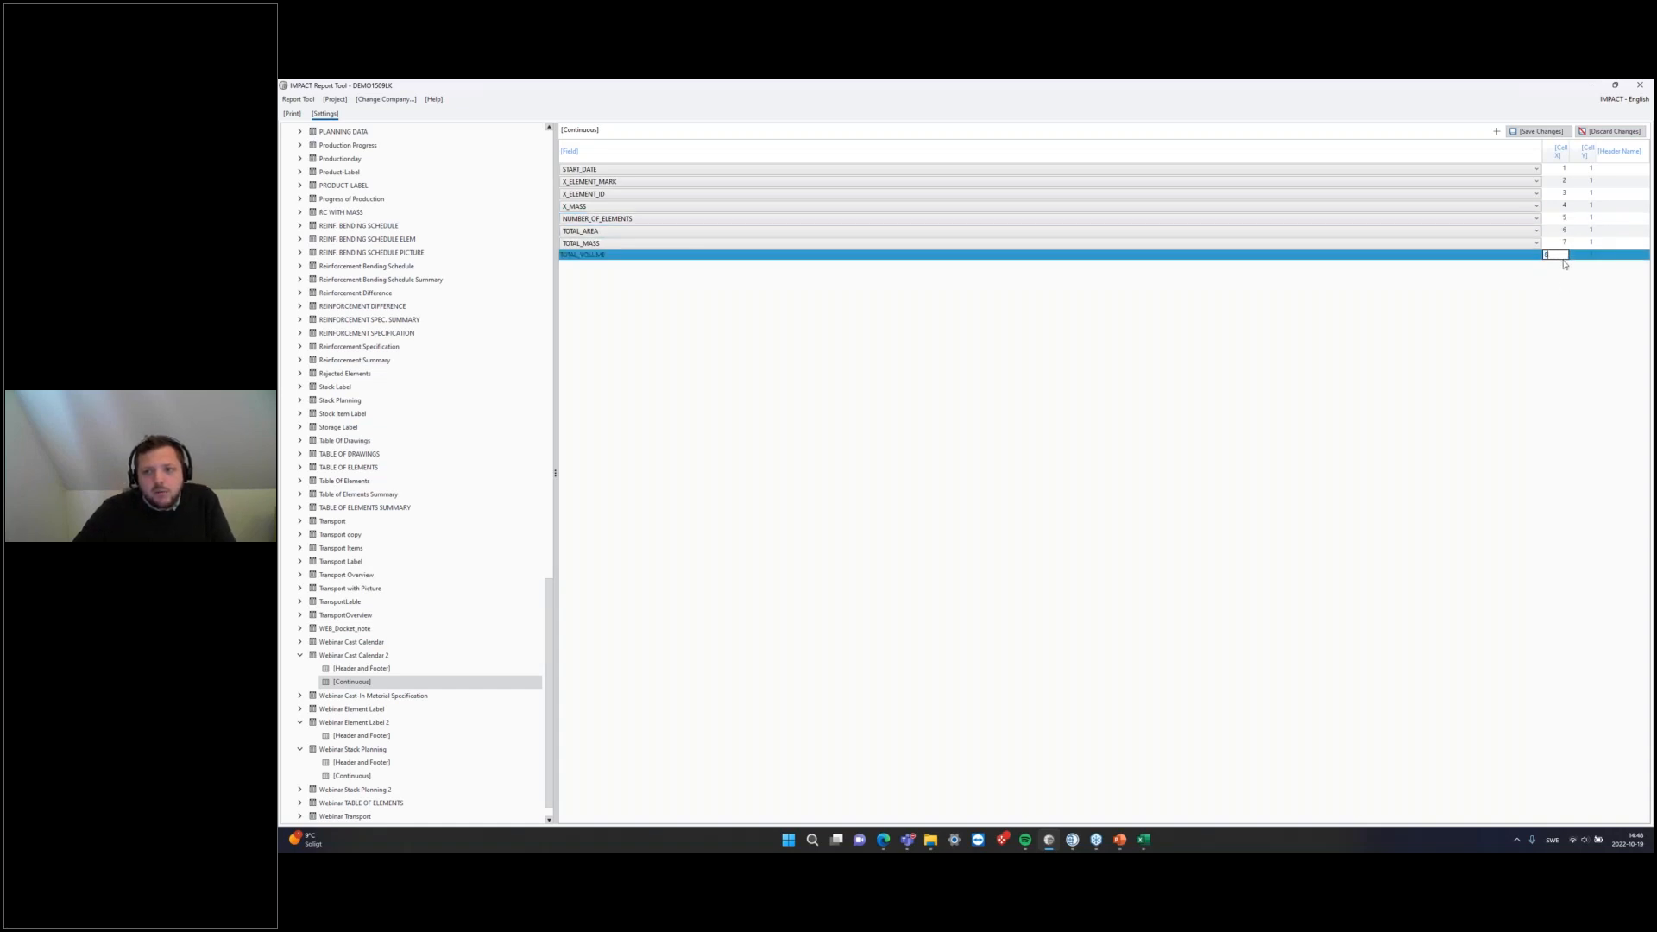
{"action": "left_click", "coordinate": [1565, 243]}
{"action": "left_click_drag", "start_coordinate": [1569, 218], "coordinate": [1567, 258]}
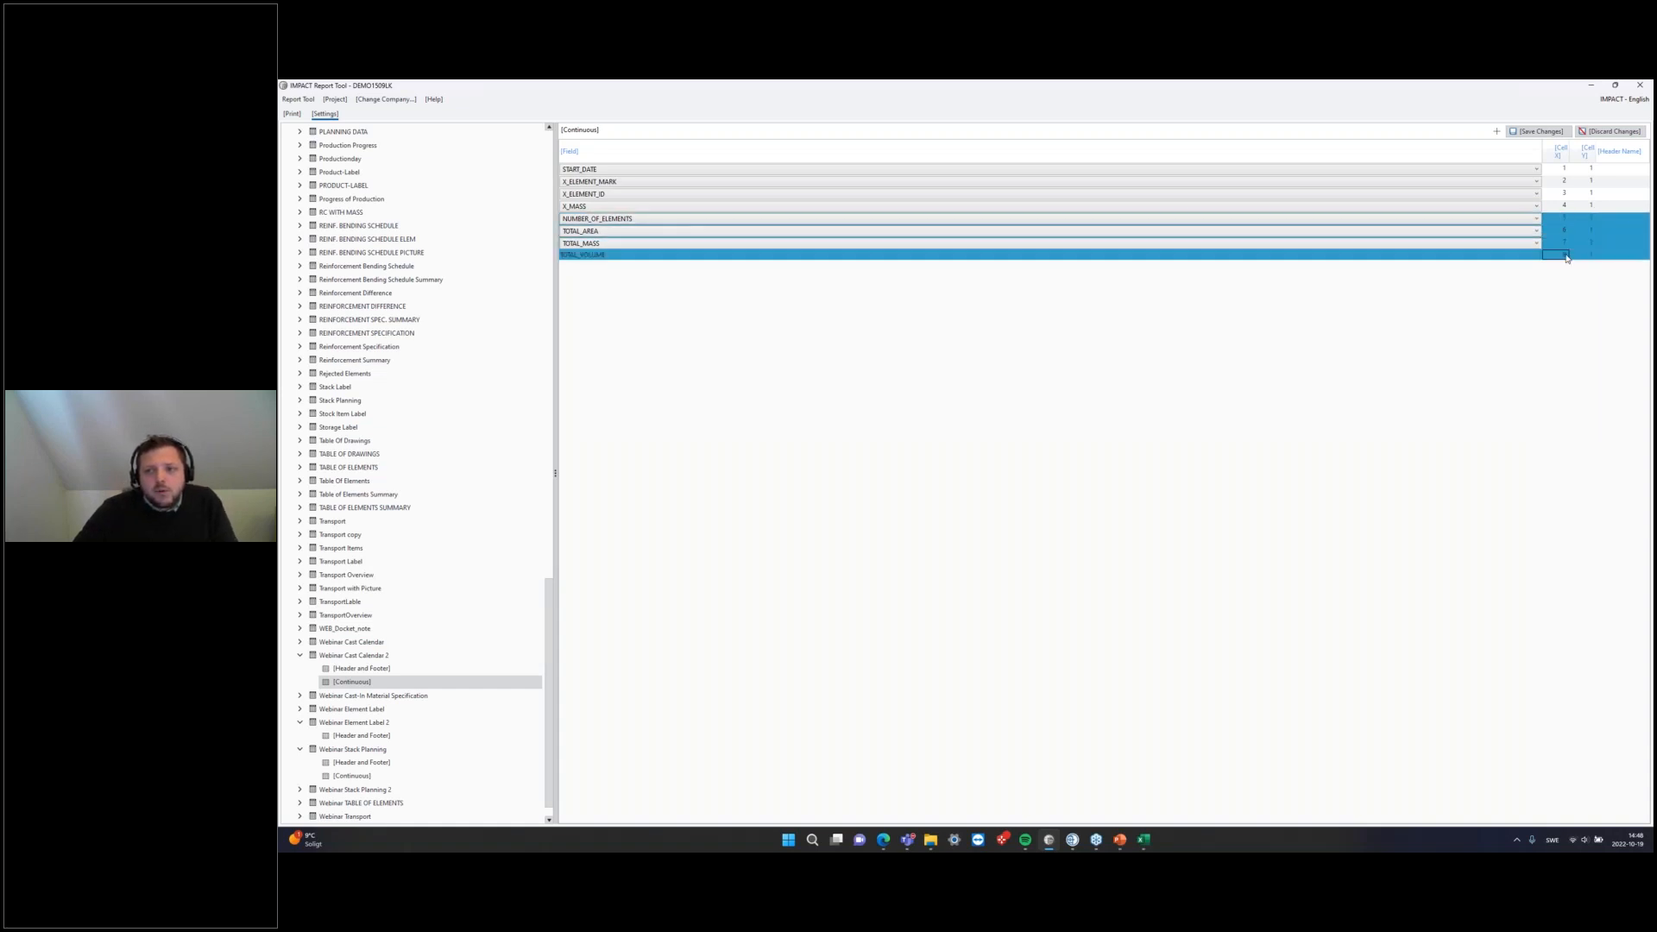
{"action": "left_click", "coordinate": [1566, 220]}
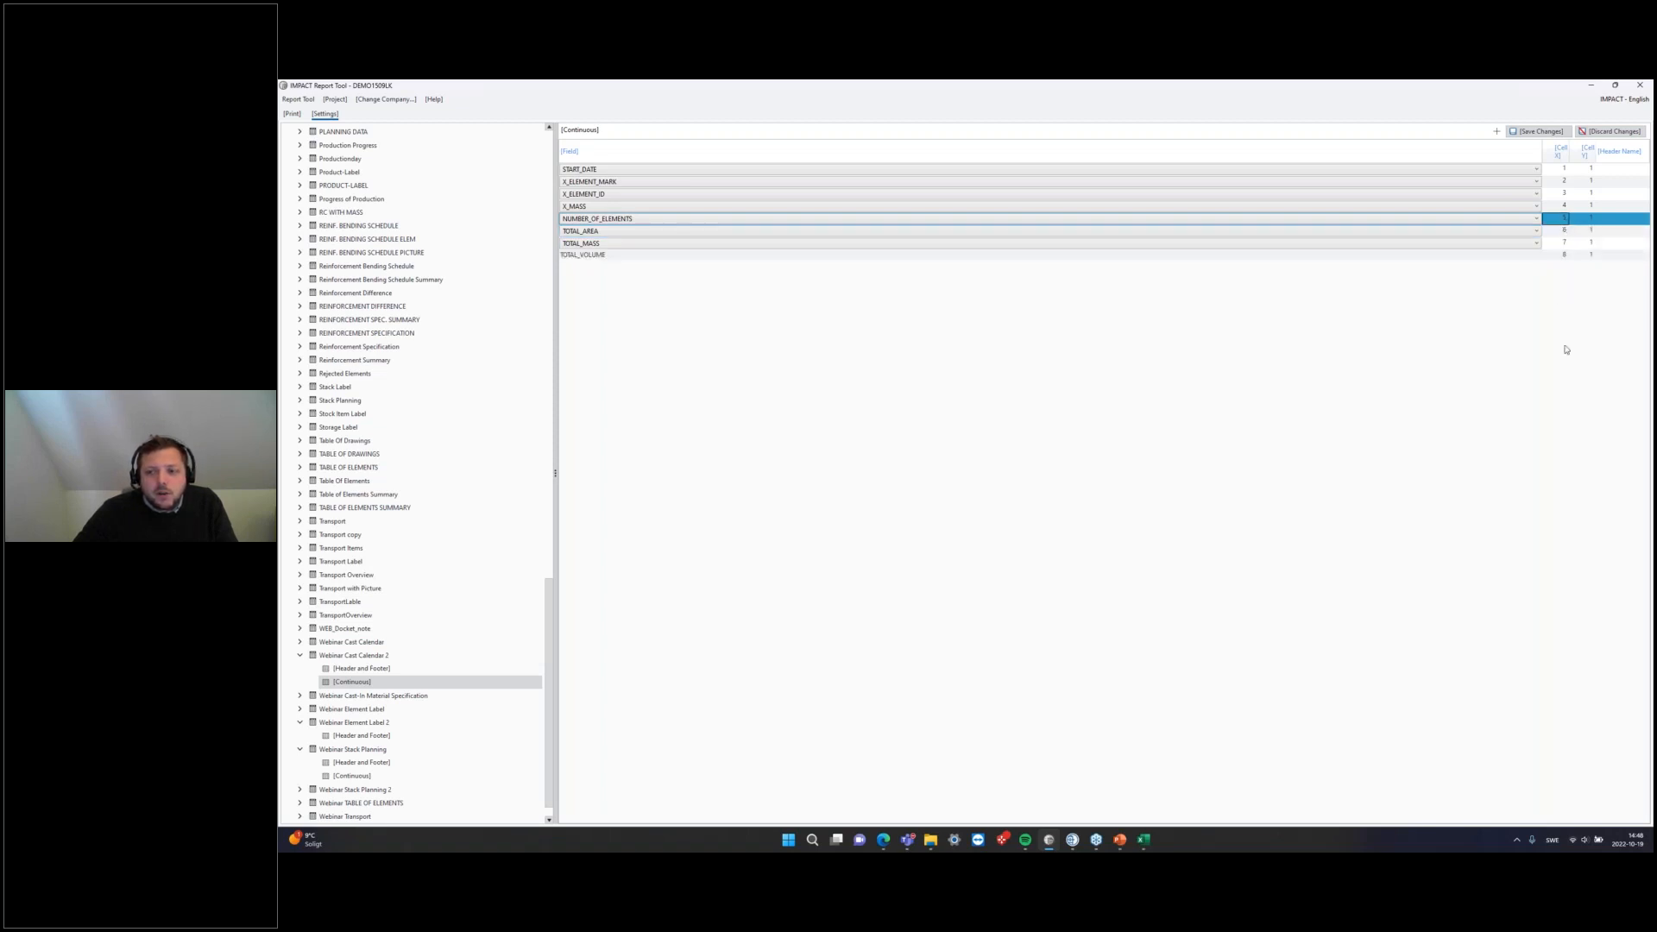
{"action": "left_click", "coordinate": [1539, 131]}
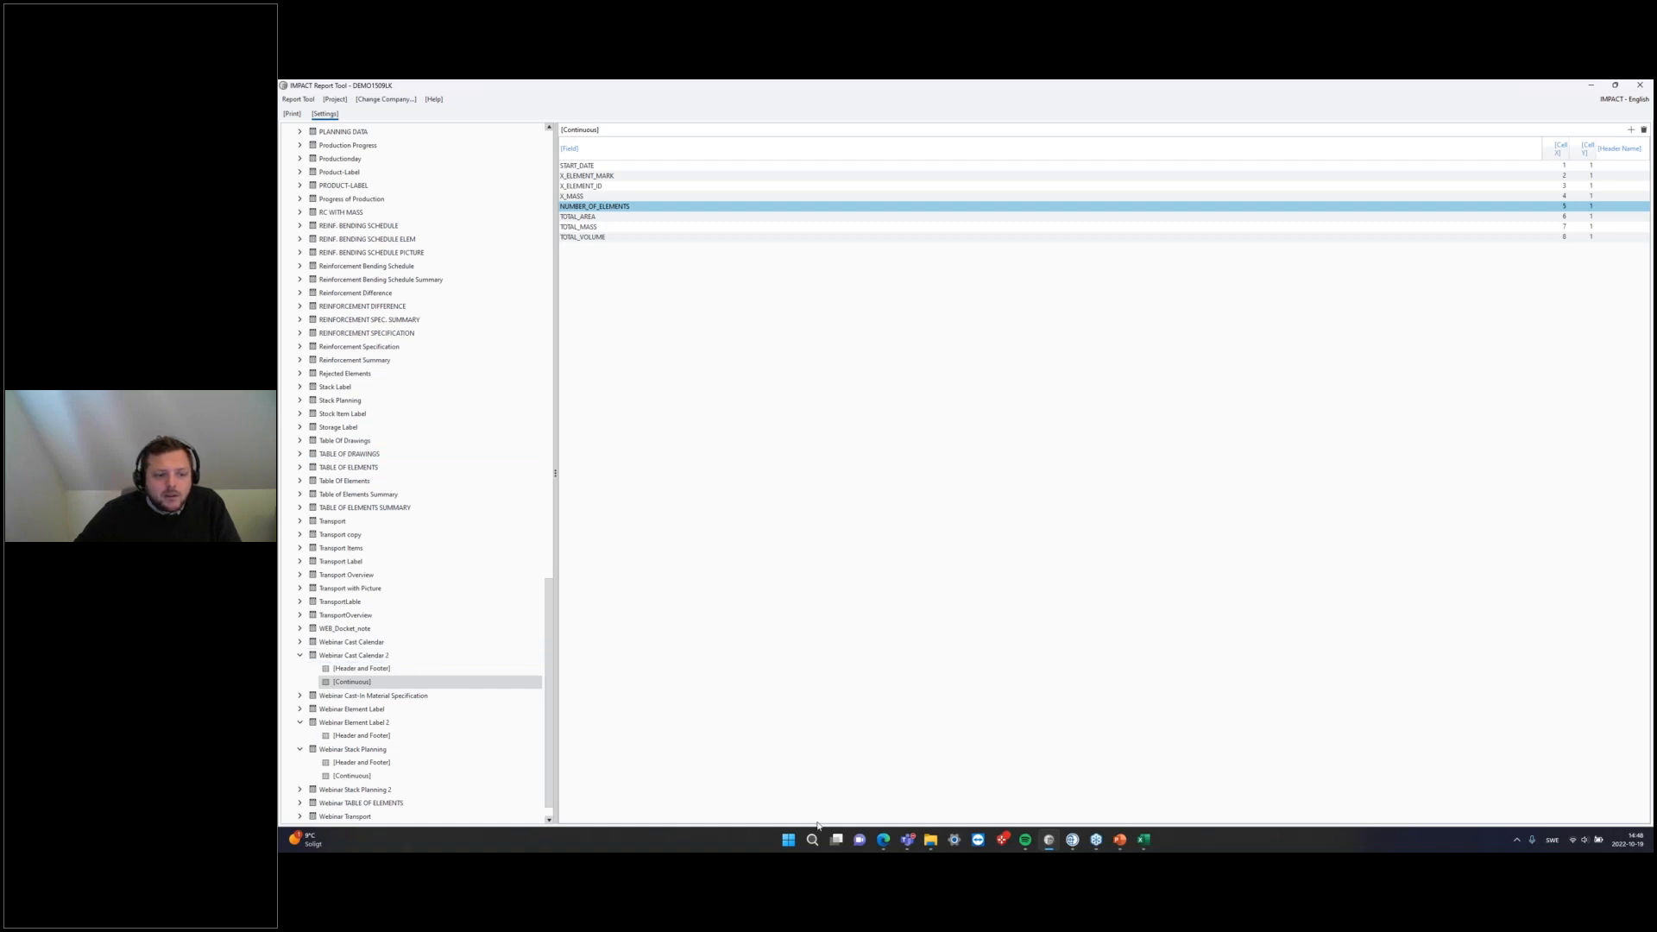
Step: Review Webinar Cast Calendar 2's general, Header and Footer and Continuous settings, and compare them with the original Webinar Cast Calendar's Continuous fields
{"action": "left_click", "coordinate": [371, 655]}
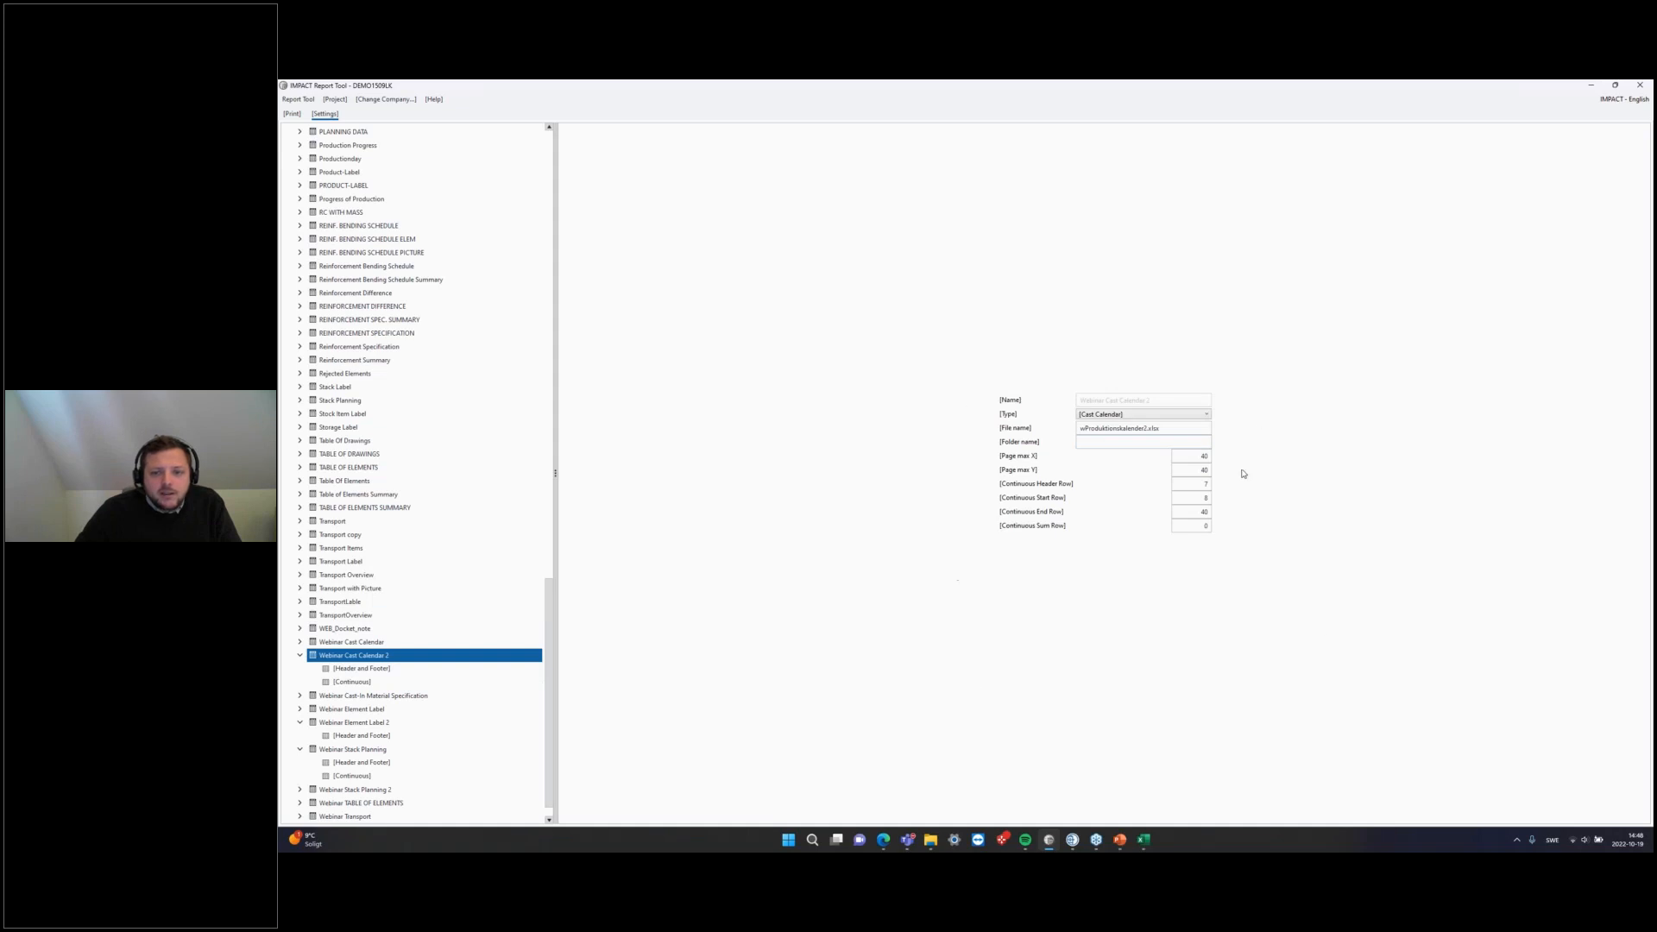
{"action": "left_click_drag", "start_coordinate": [1159, 426], "coordinate": [1221, 424]}
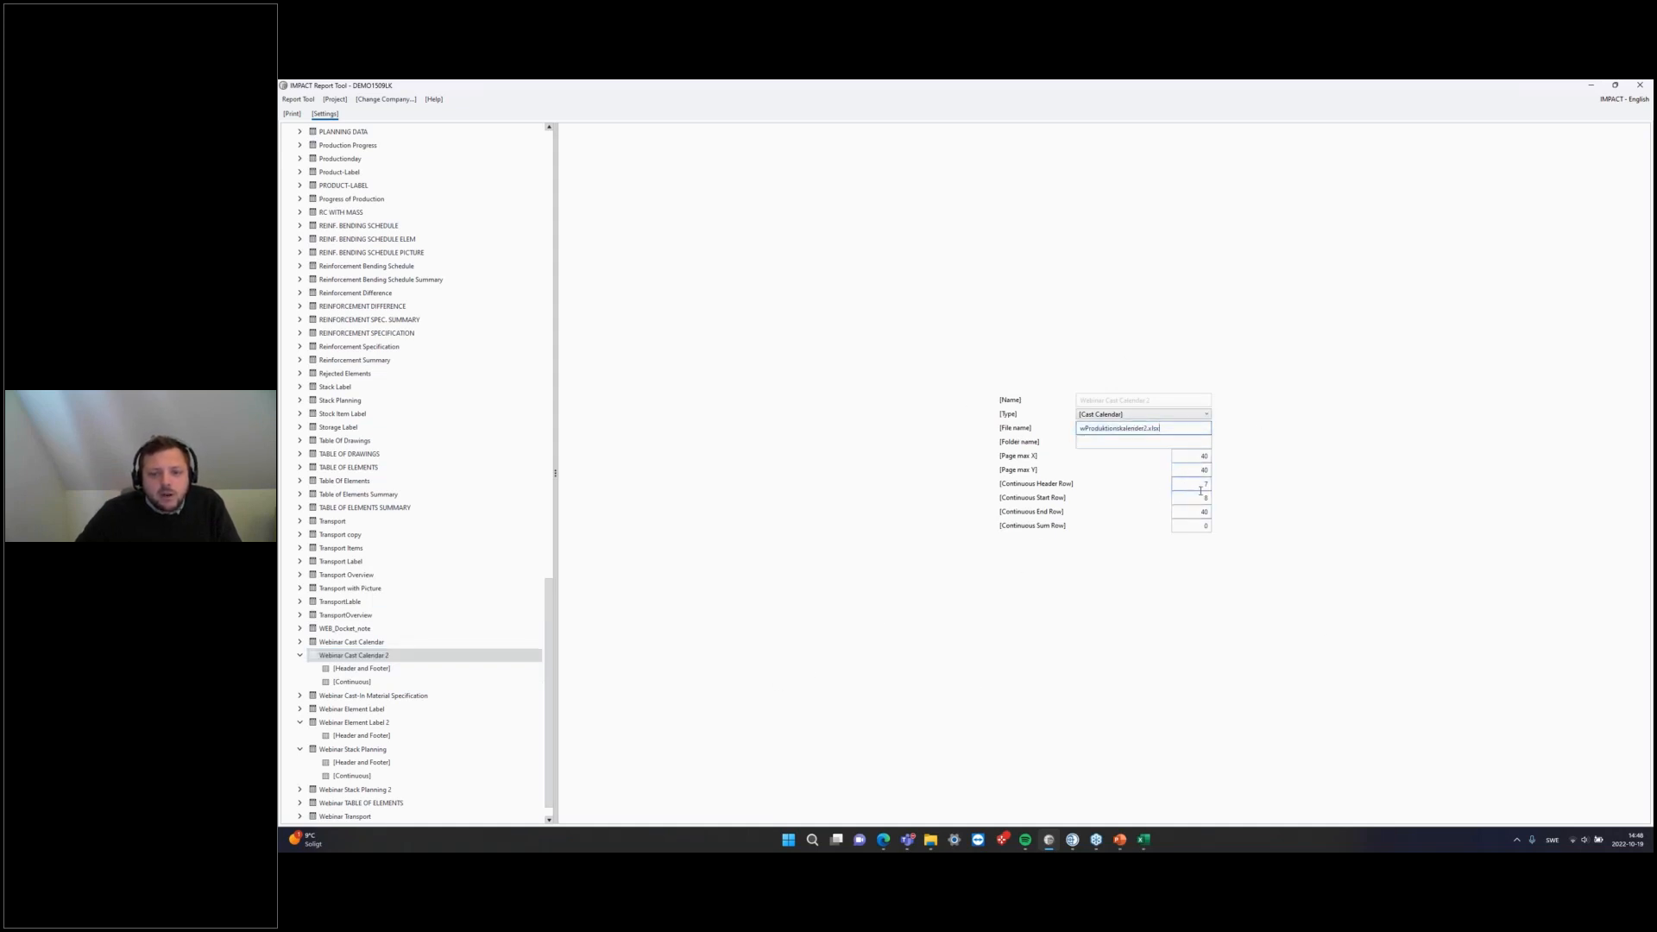
{"action": "left_click", "coordinate": [414, 680]}
{"action": "key", "text": "Up"}
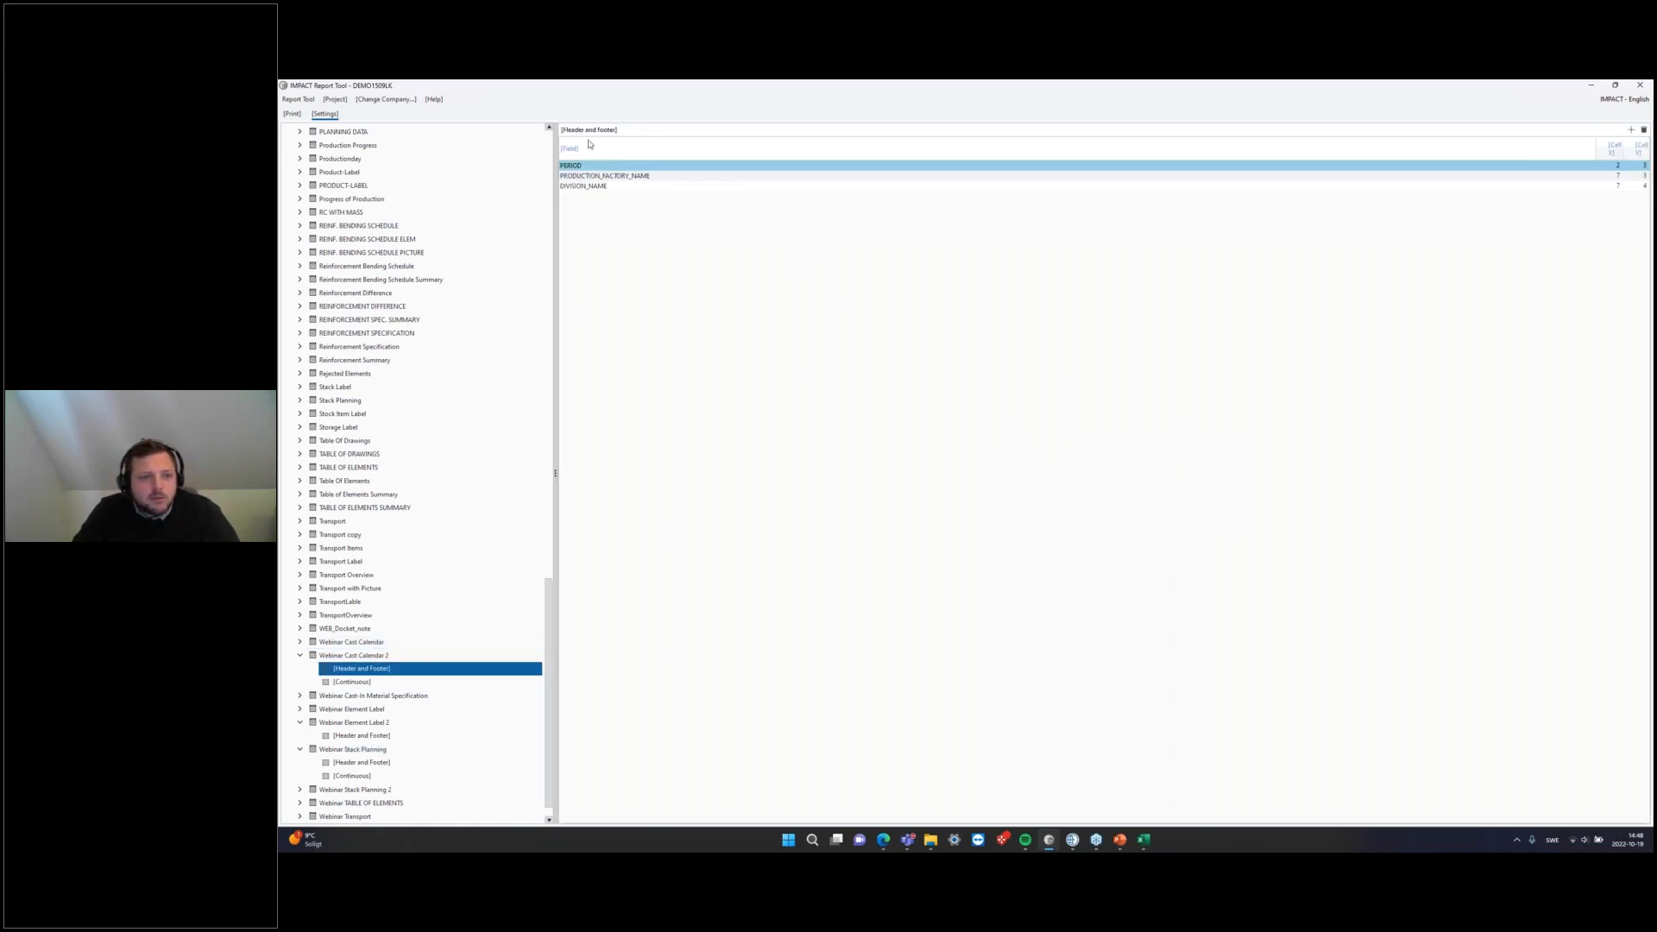
{"action": "key", "text": "Down"}
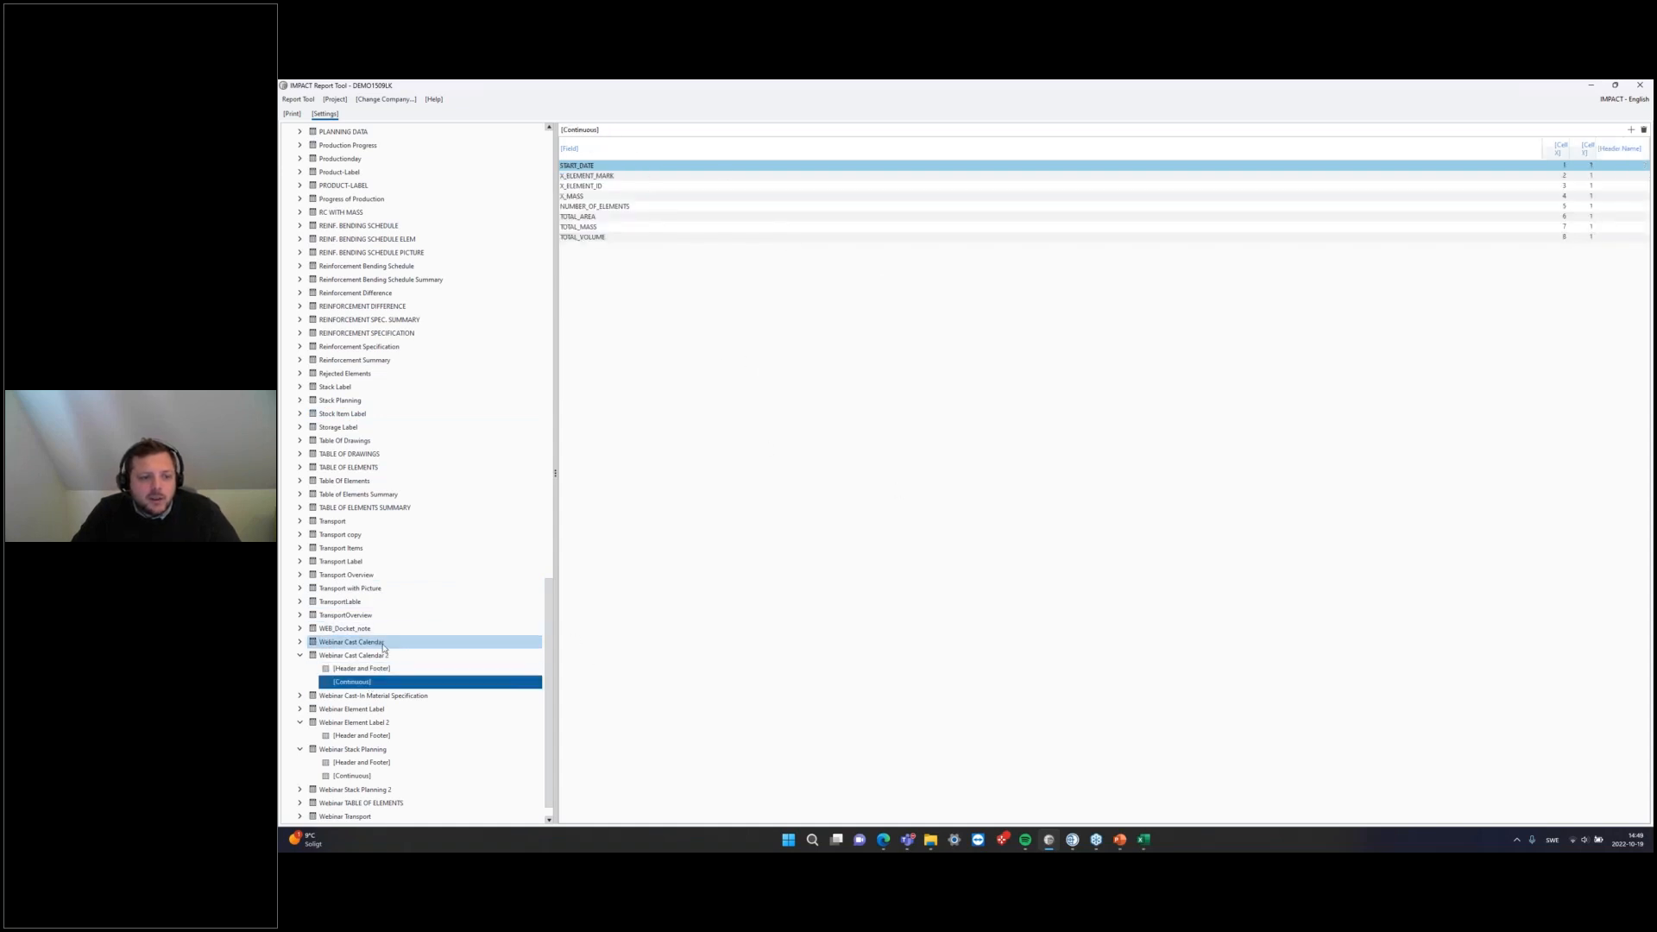
{"action": "left_click", "coordinate": [300, 642]}
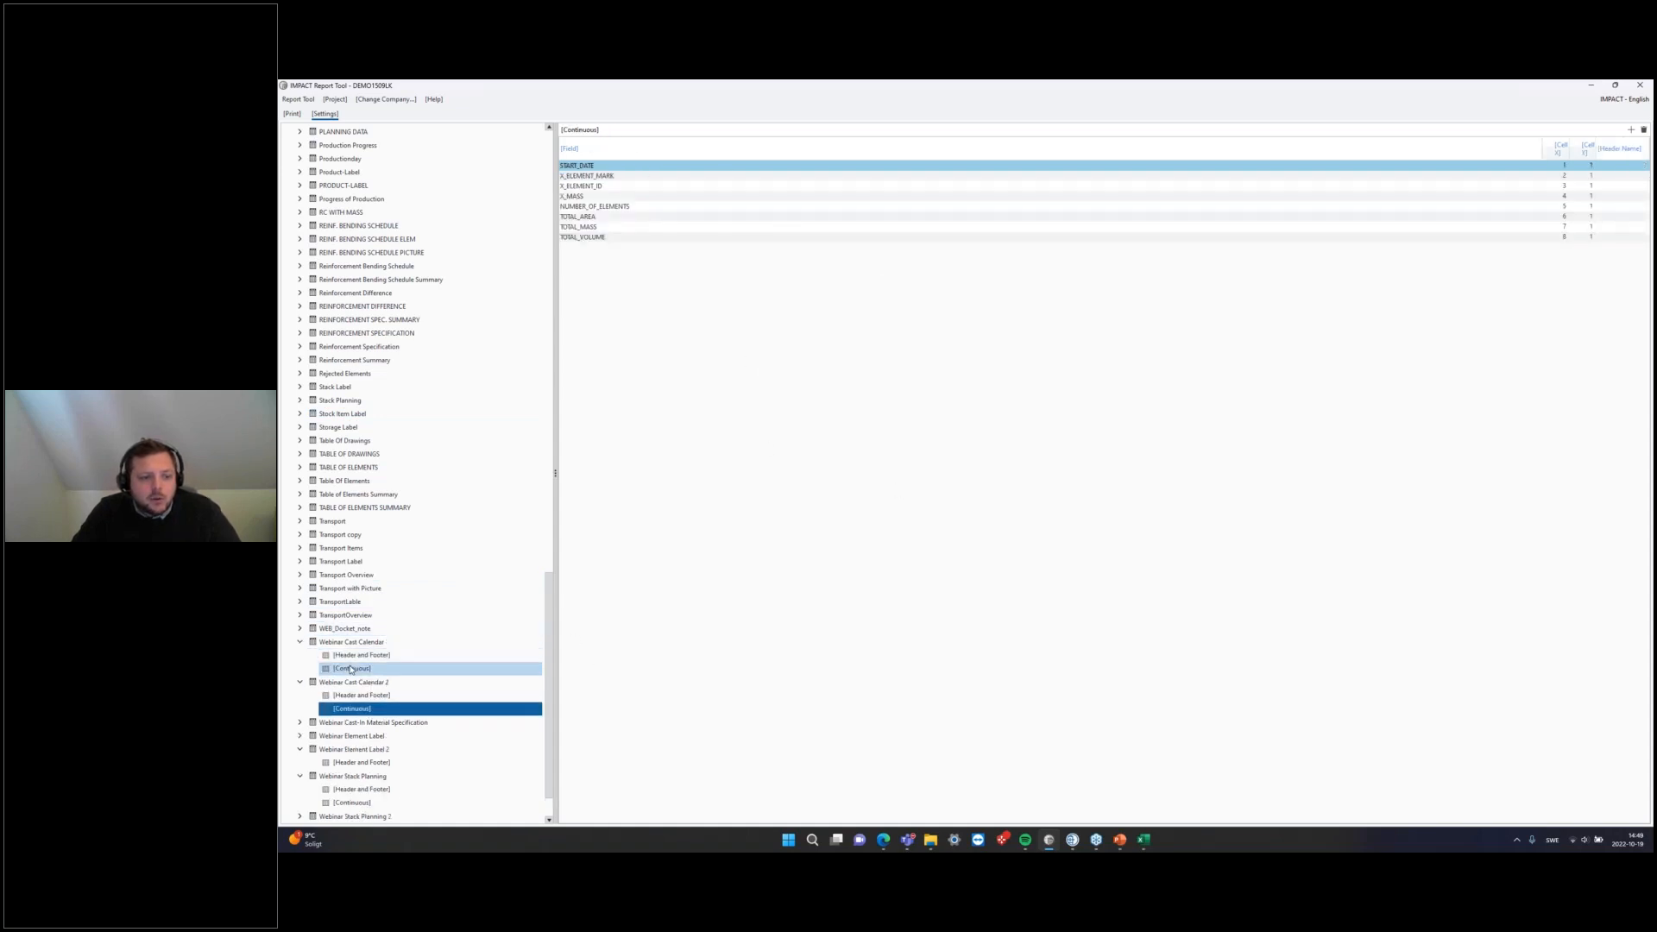
{"action": "left_click", "coordinate": [407, 668]}
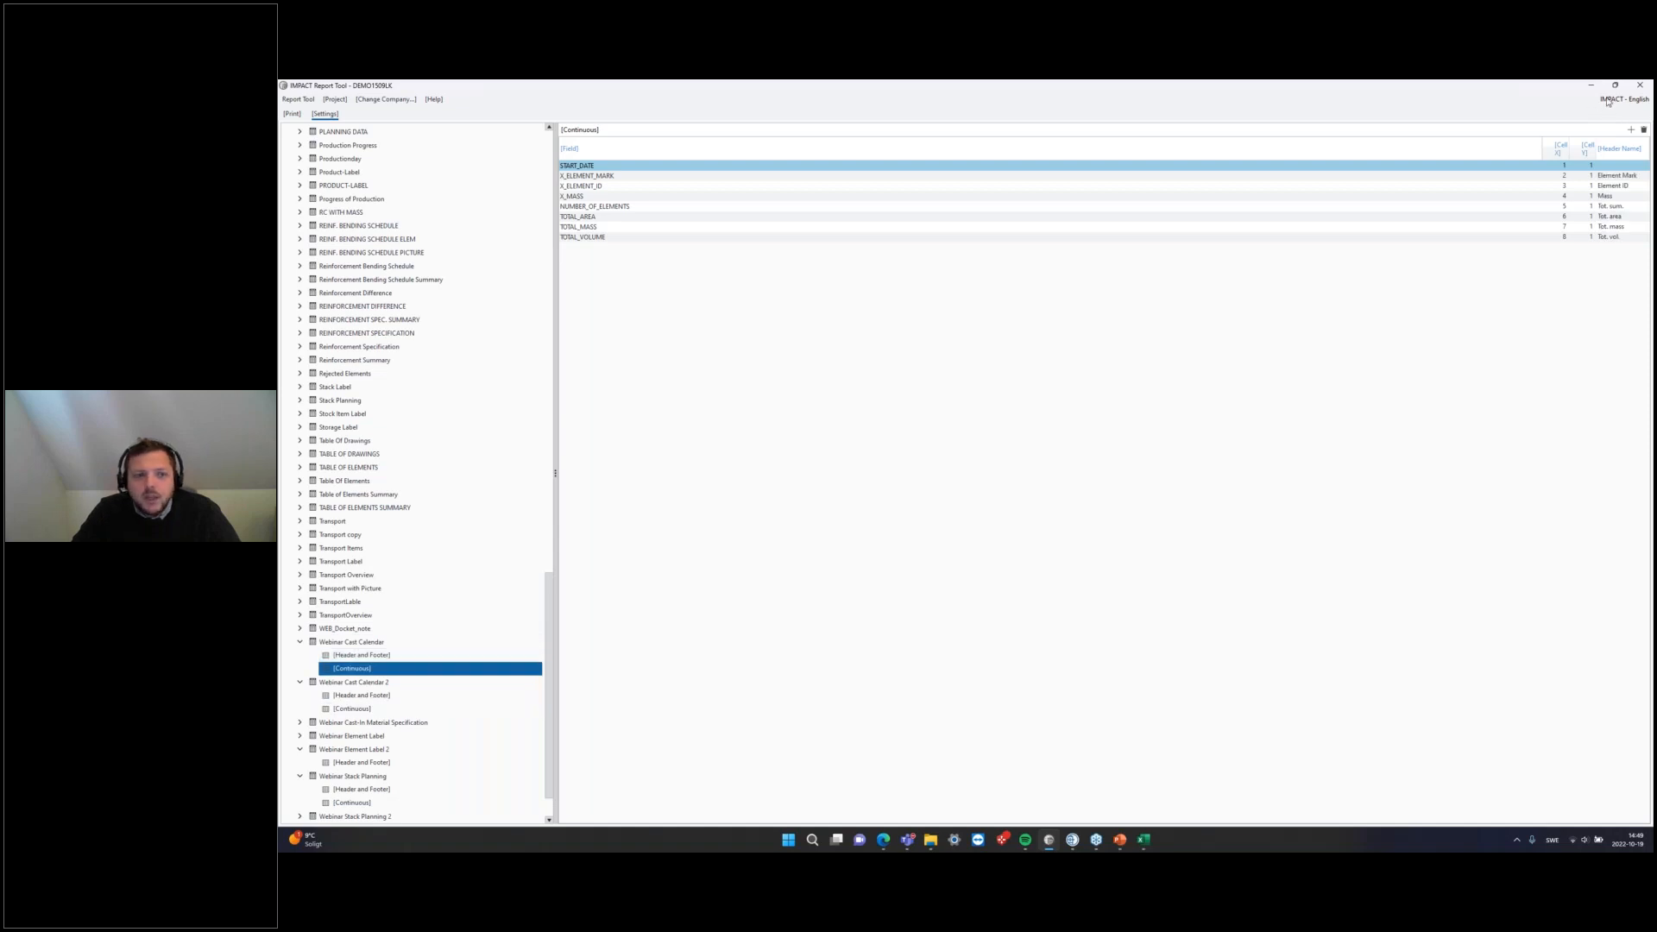
Step: In Webinar Cast Calendar 2's Continuous fields, set the header names of START_DATE, X_ELEMENT_MARK, X_ELEMENT_ID and X_MASS to Date, Mark, ID and Mass
{"action": "left_click", "coordinate": [397, 709]}
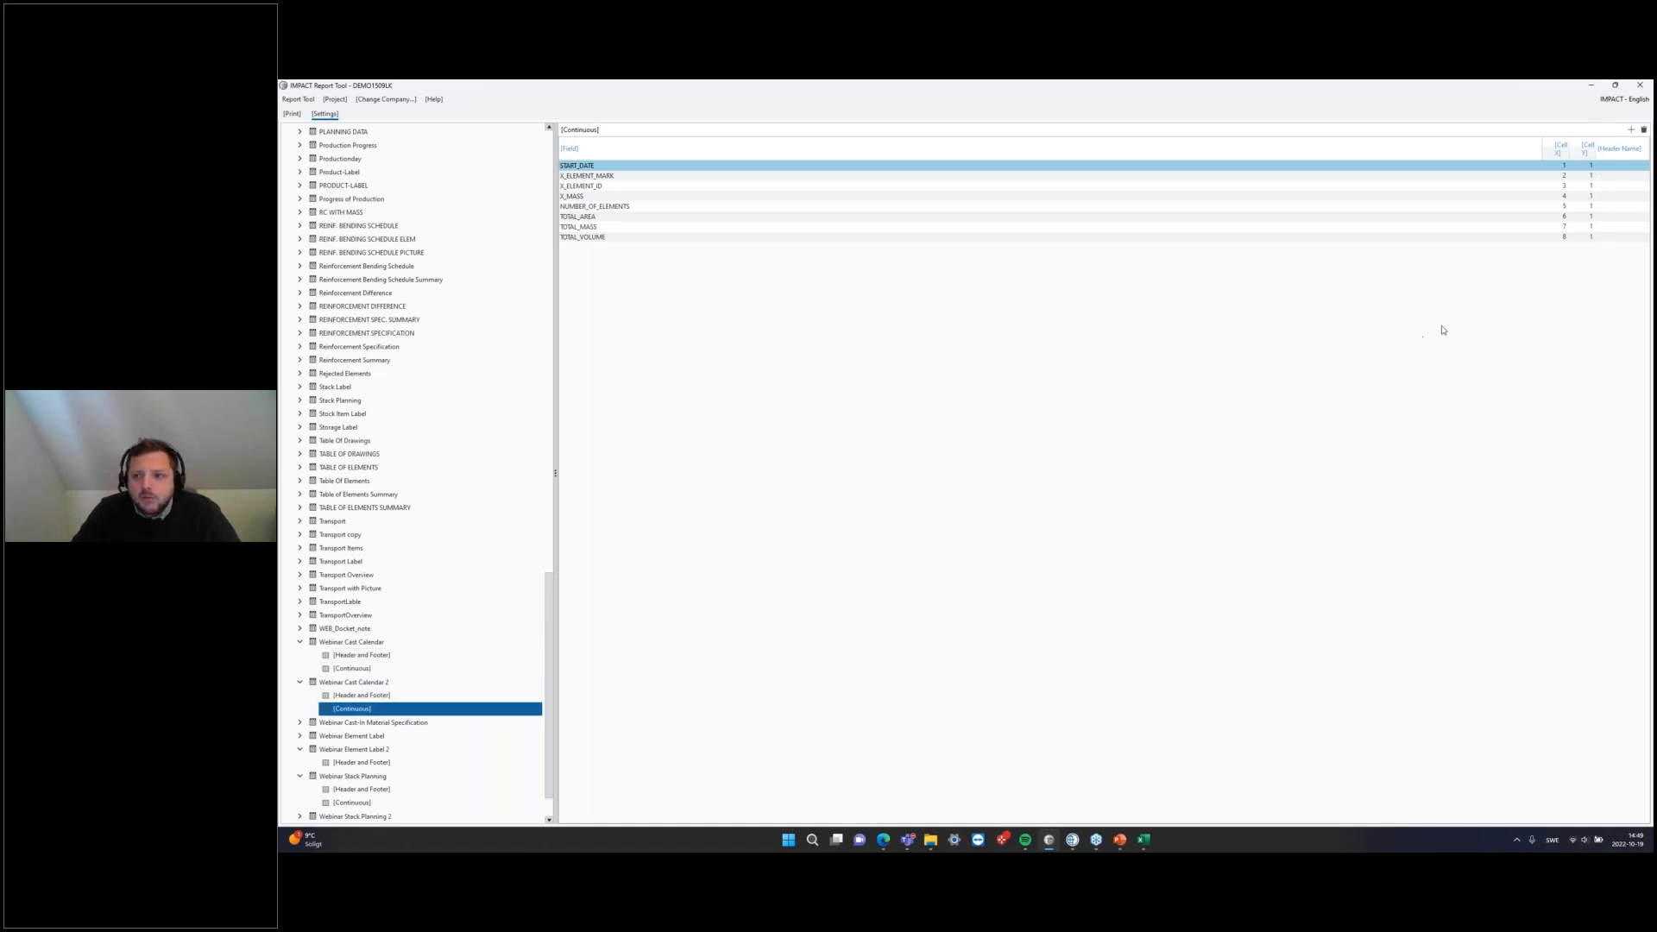
{"action": "left_click", "coordinate": [1611, 166]}
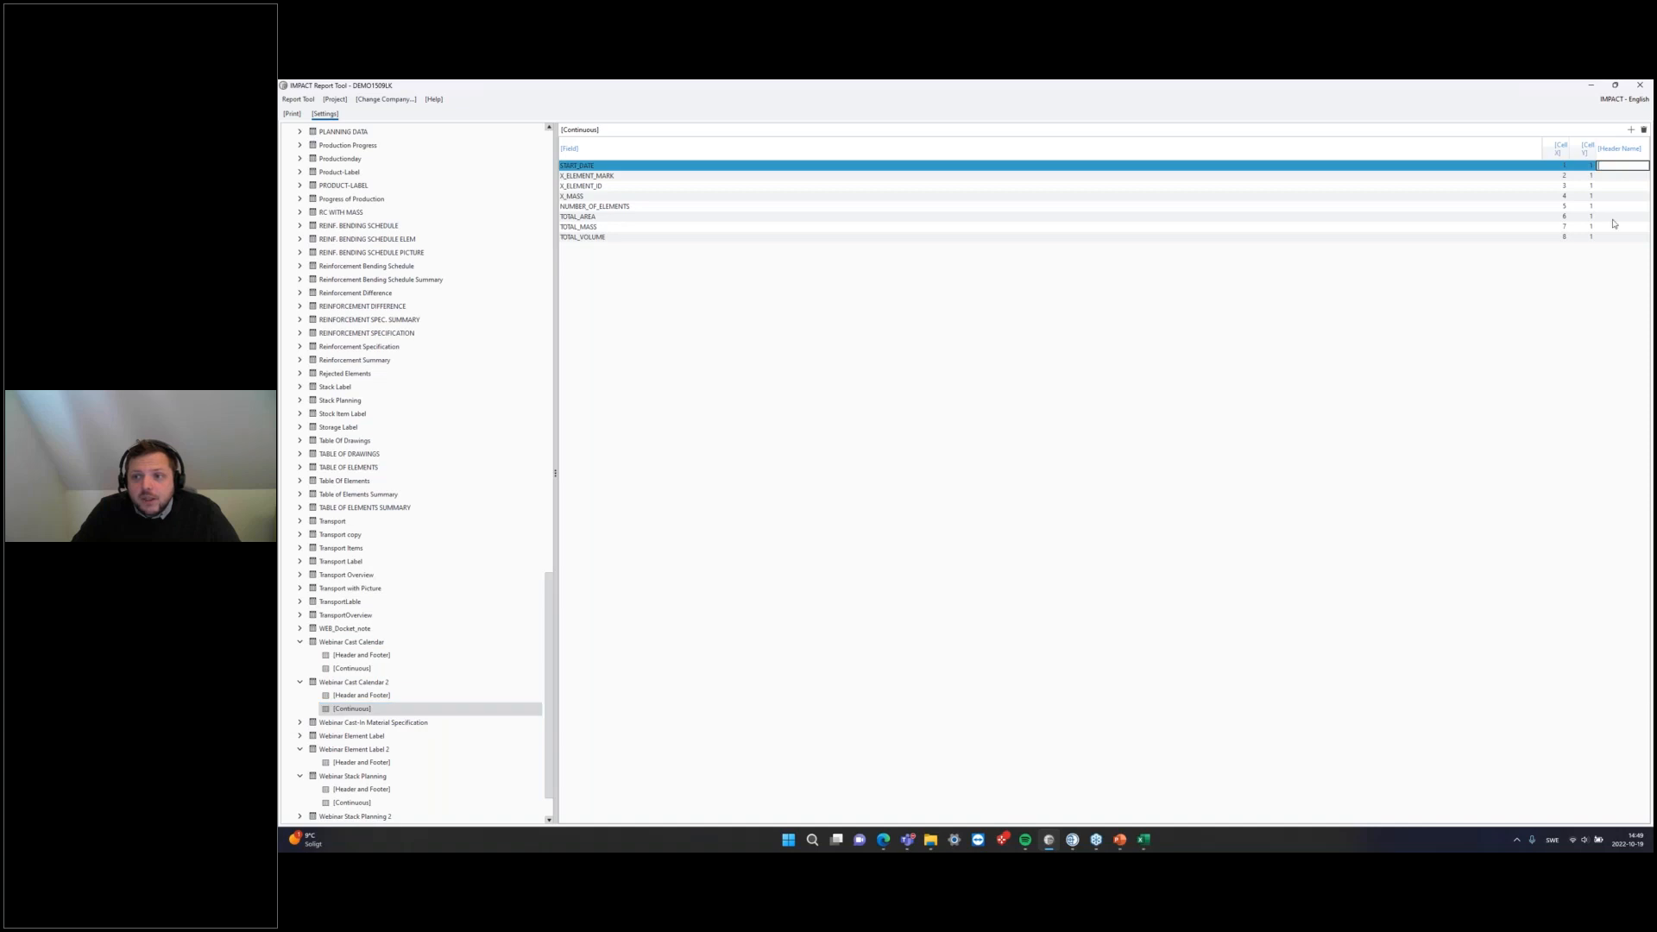
{"action": "type", "text": "Date"}
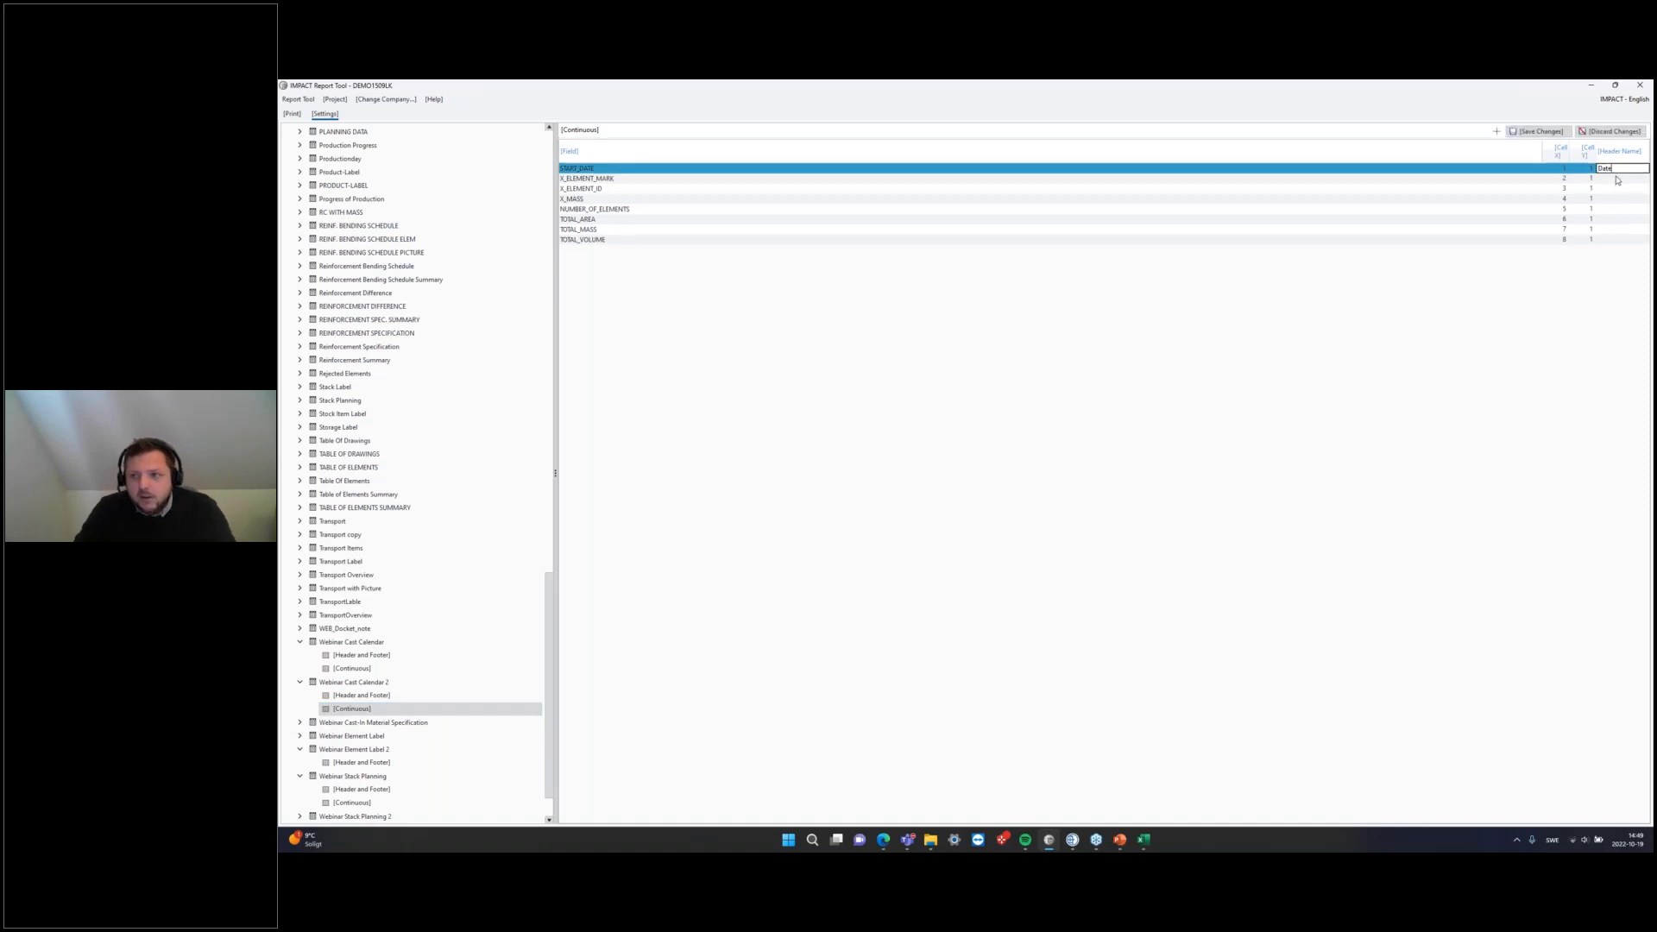
{"action": "left_click", "coordinate": [1613, 179]}
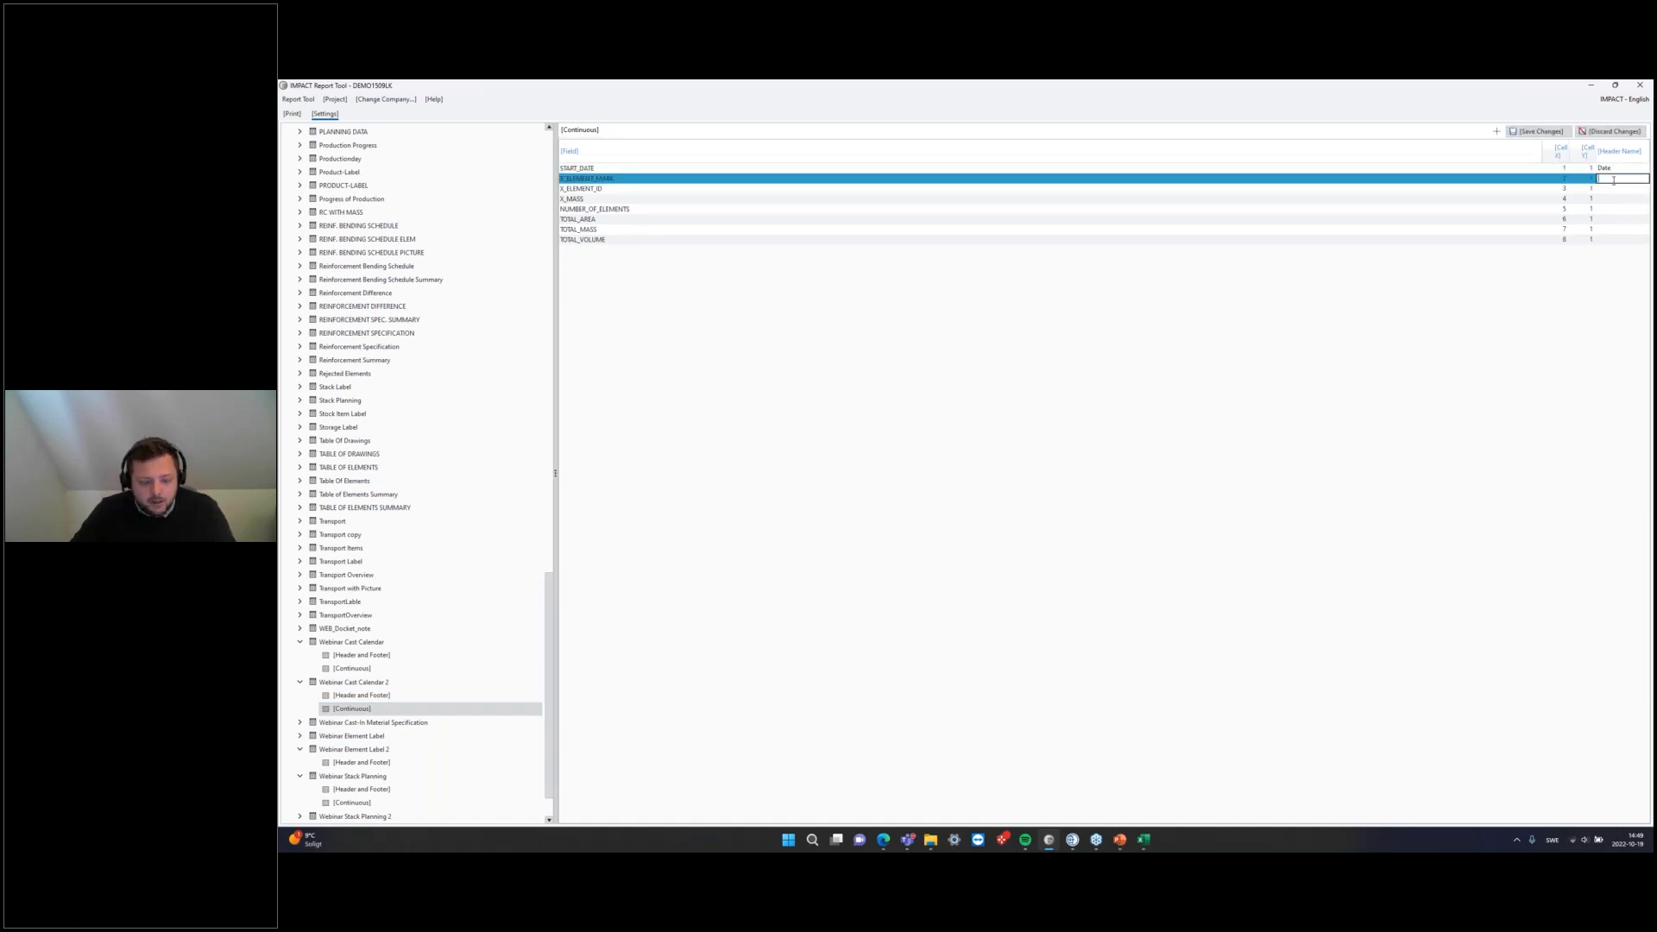
{"action": "key", "text": "Tab"}
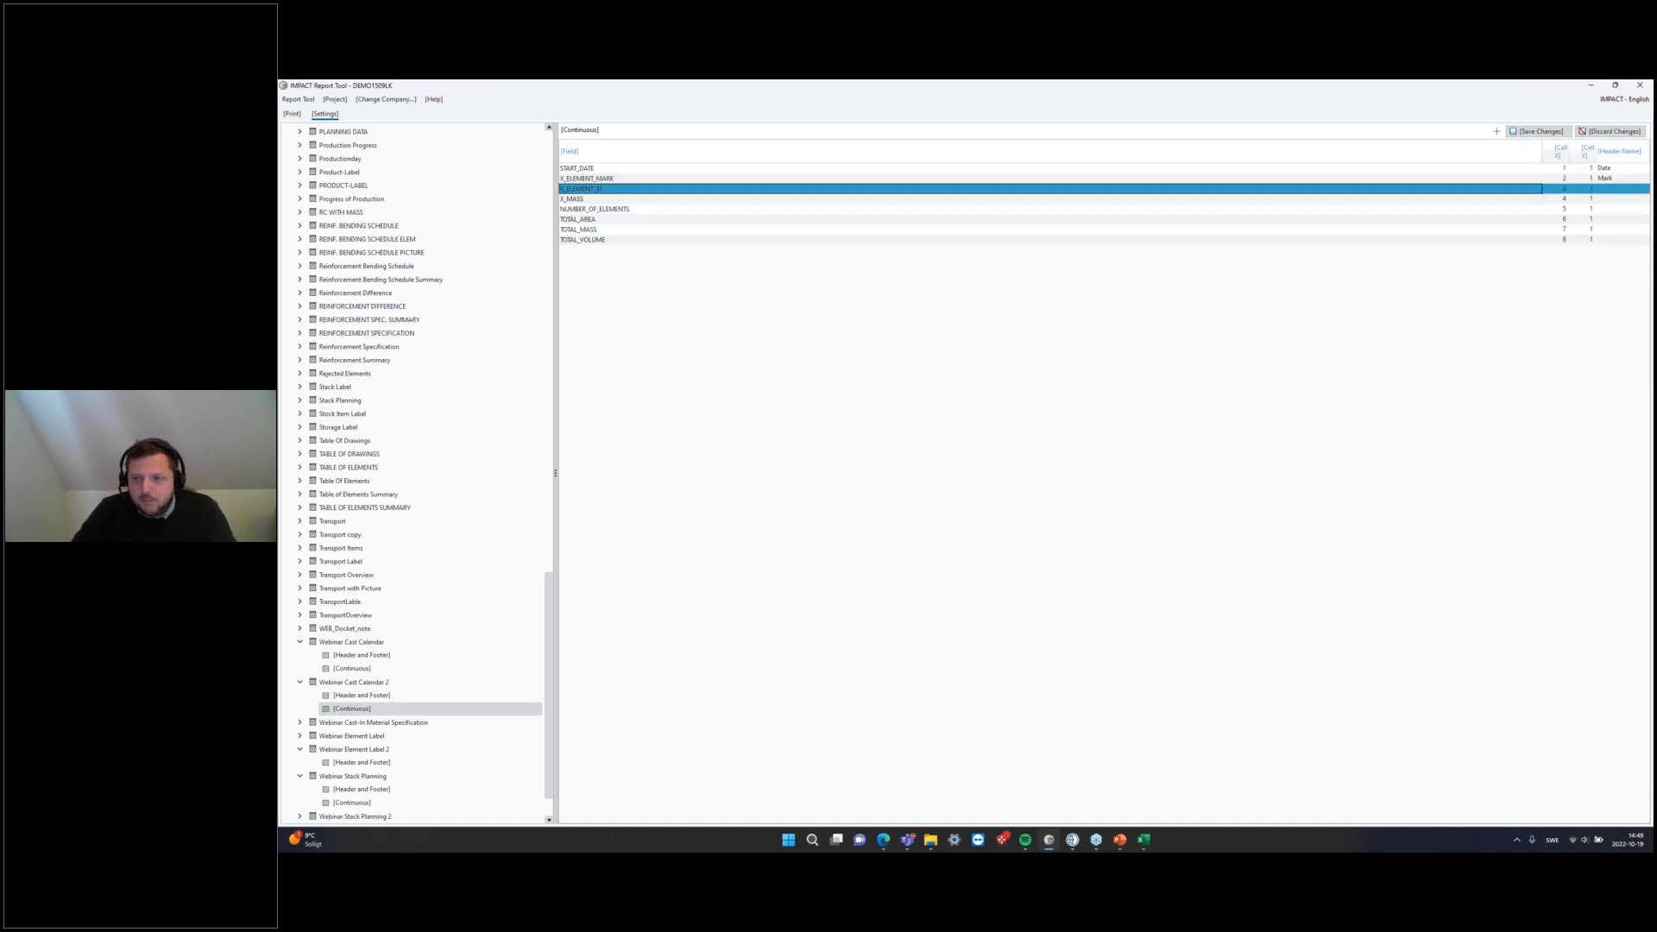
{"action": "left_click", "coordinate": [1621, 188]}
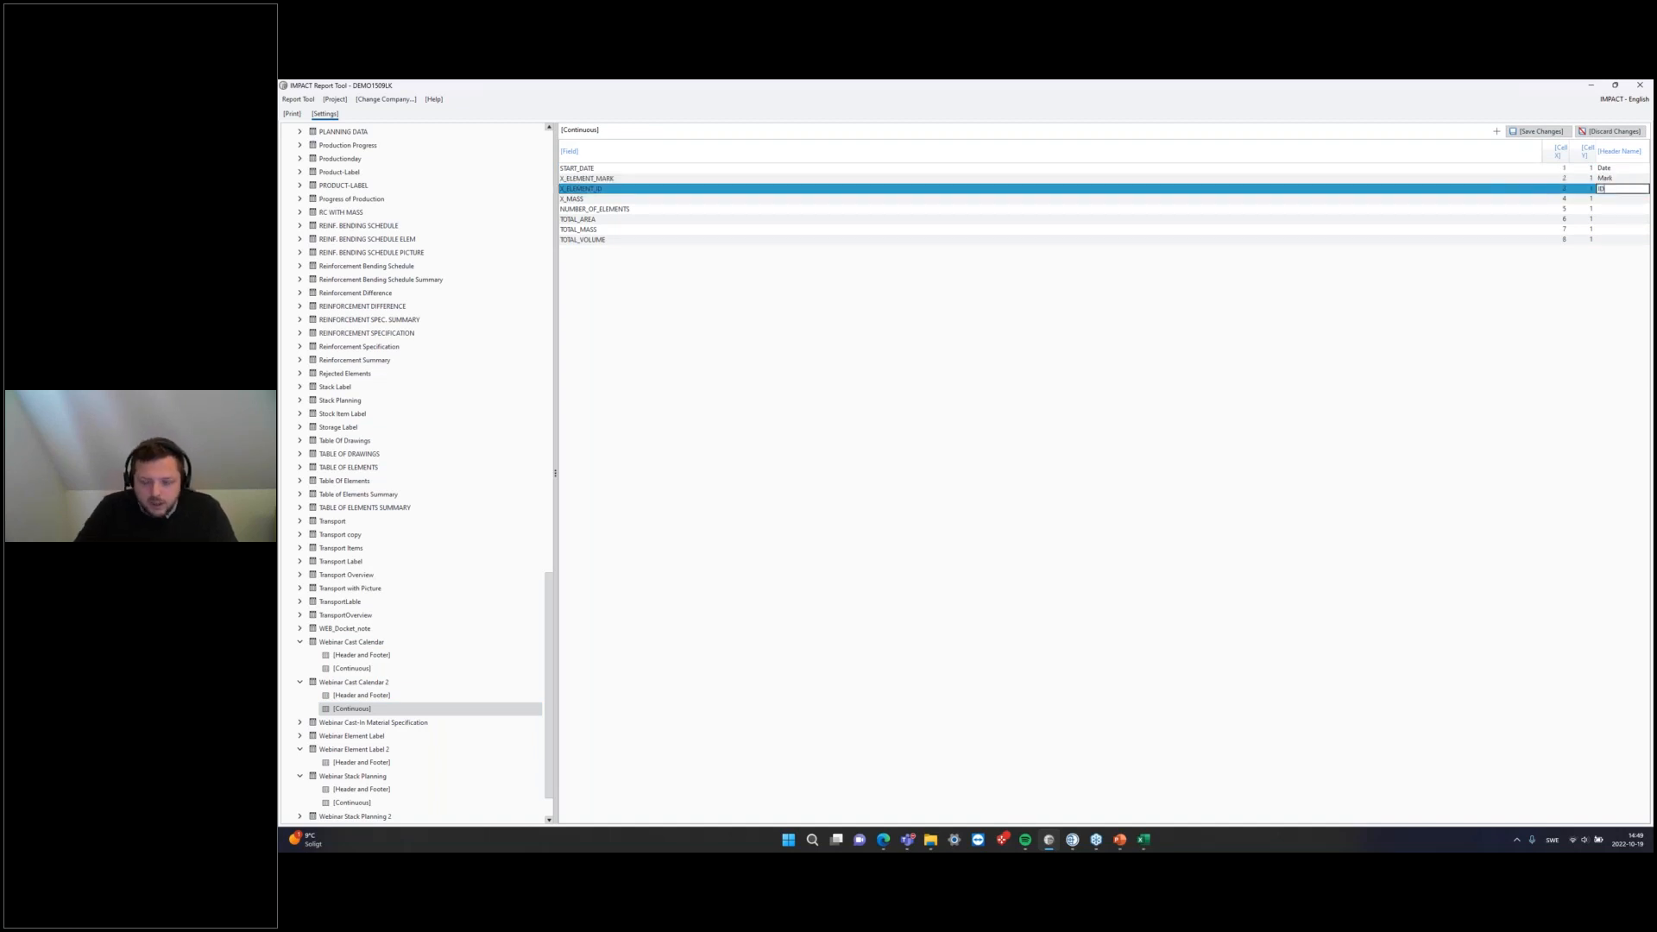
{"action": "type", "text": "ID"}
{"action": "left_click", "coordinate": [1637, 198]}
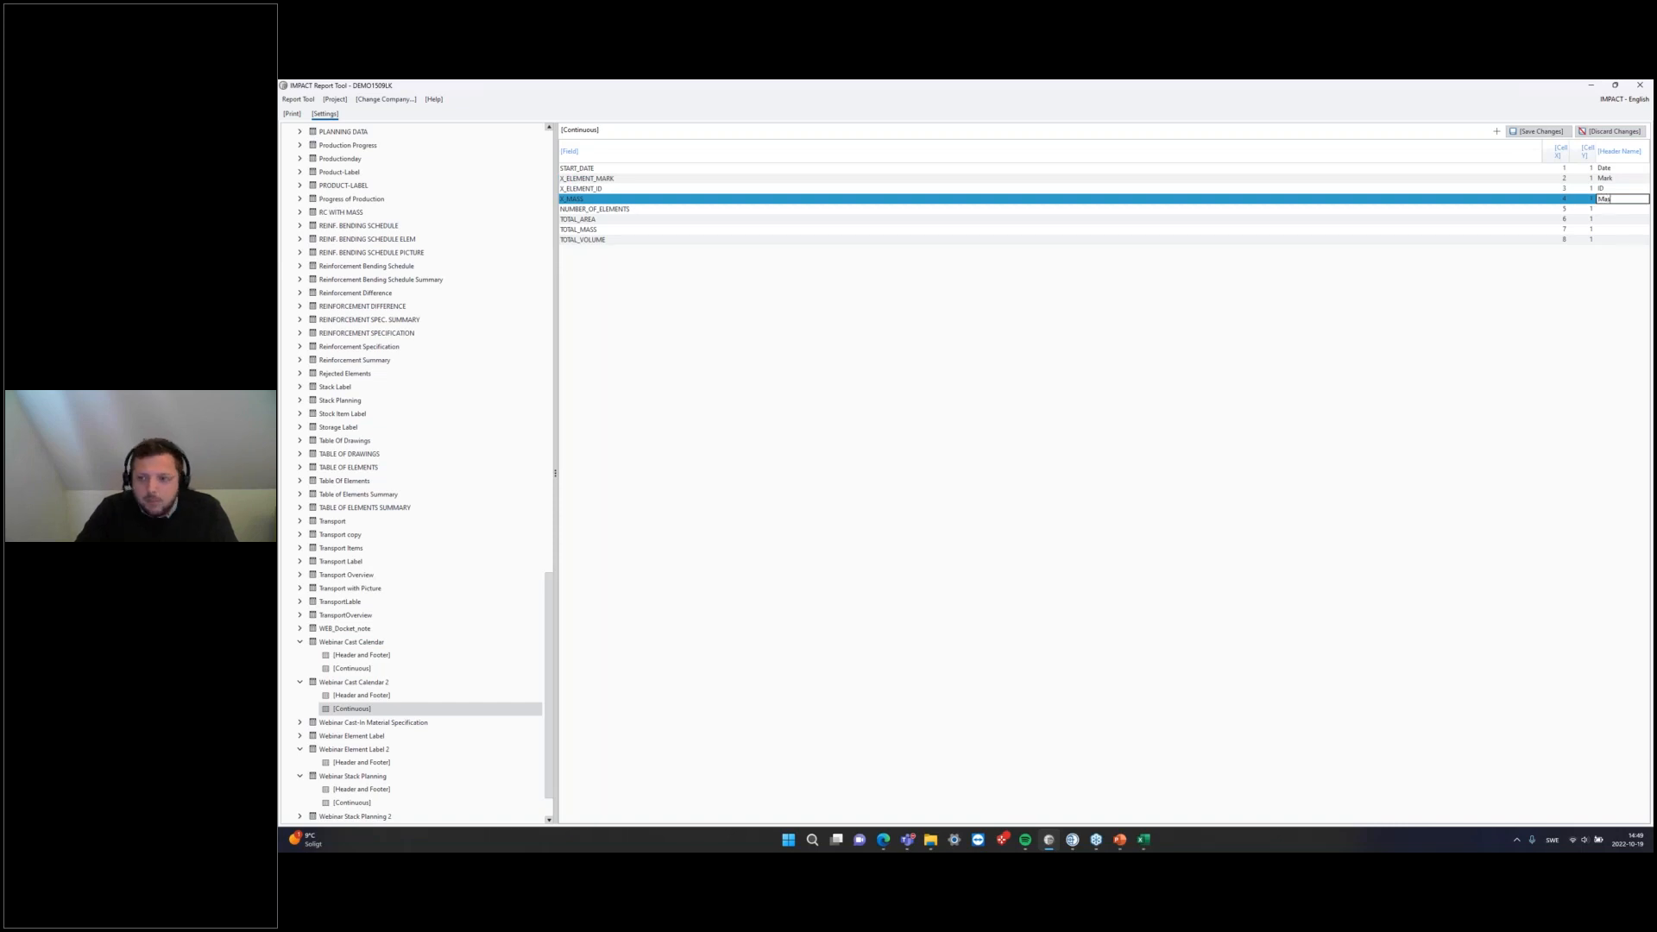
{"action": "key", "text": "Return"}
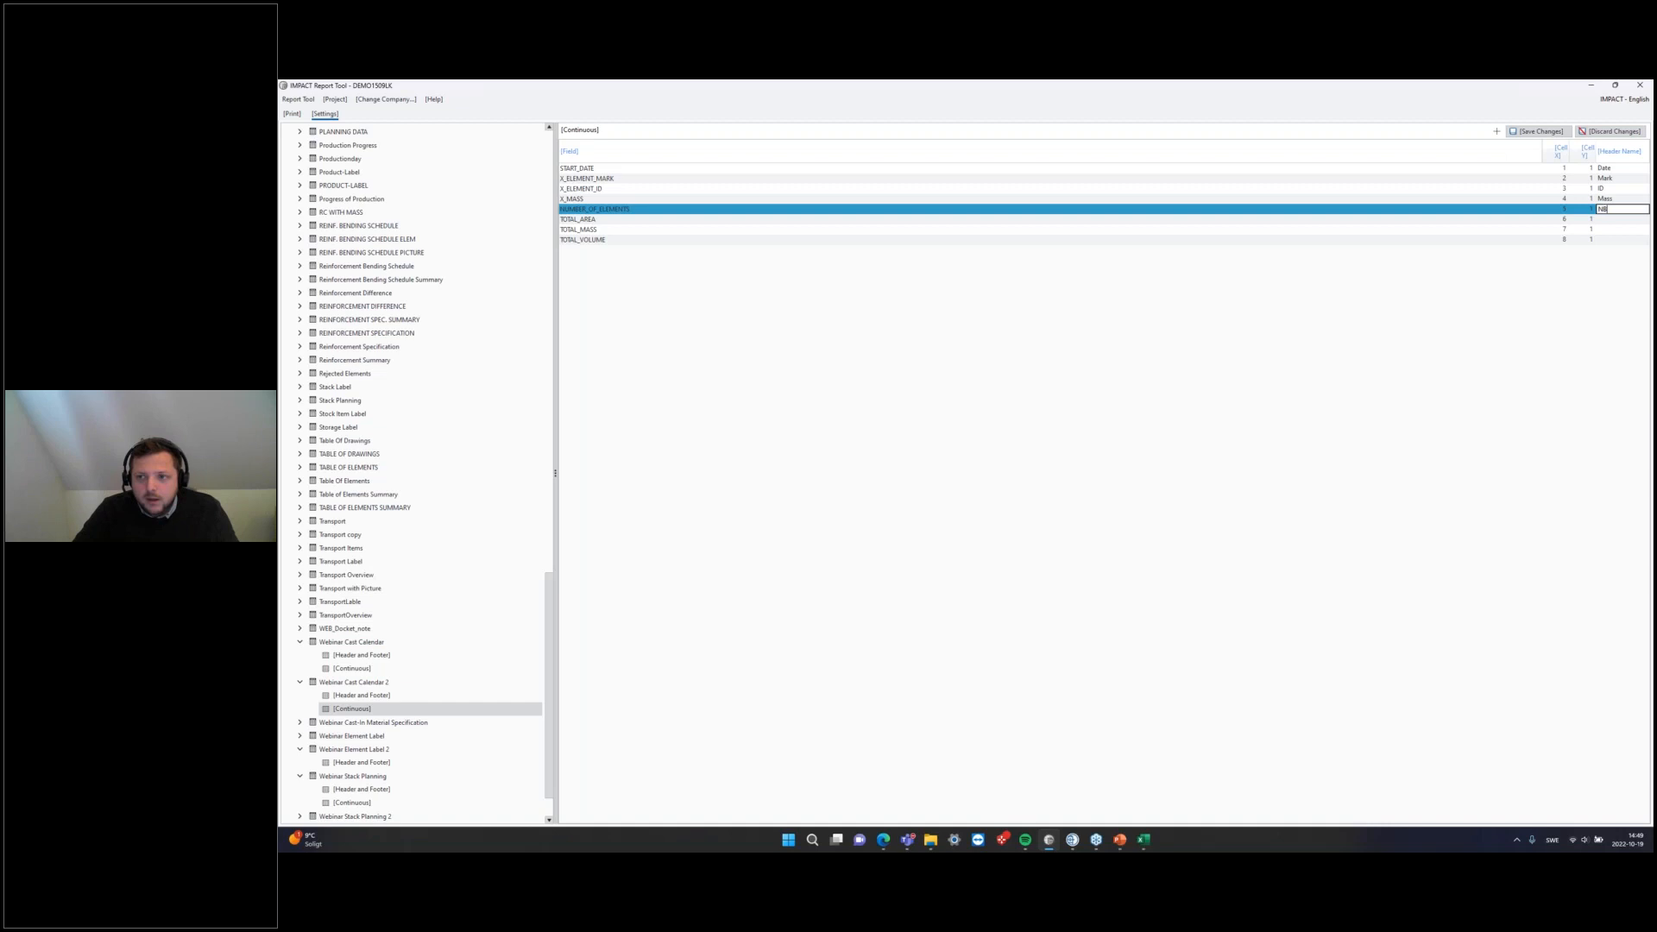
Step: Name the headers of NUMBER_OF_ELEMENTS, TOTAL_AREA, TOTAL_MASS and TOTAL_VOLUME "tot. nbr", "tot. area", "tot. mass" and "tot.vol", and save the changes
{"action": "double_click", "coordinate": [1621, 223]}
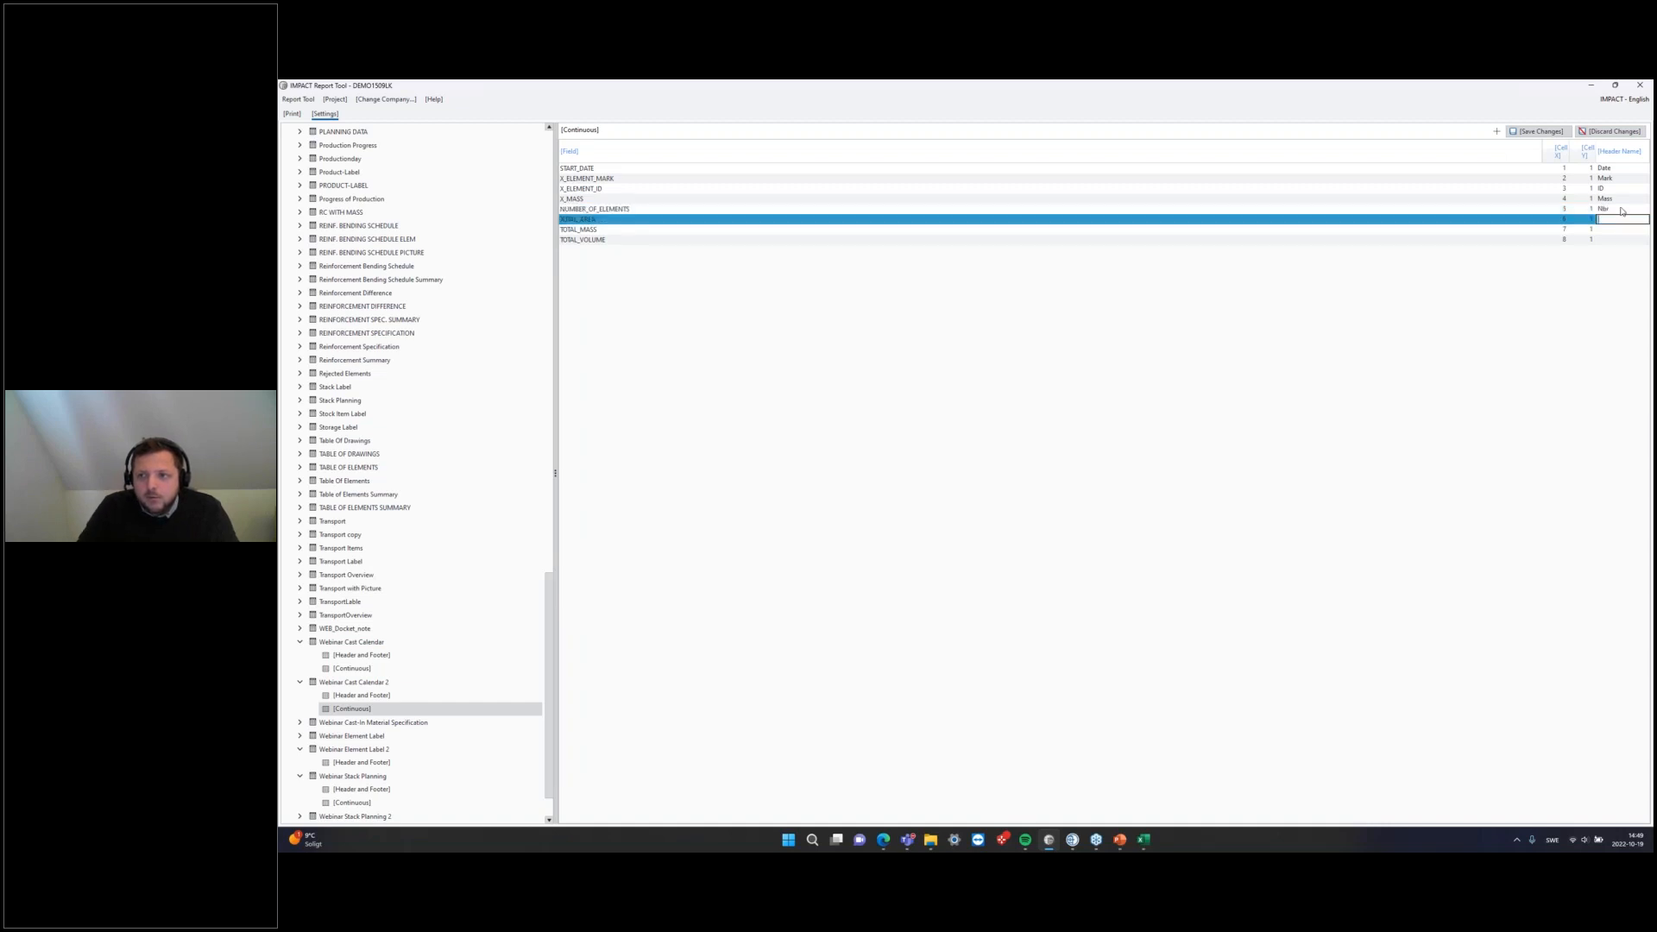
{"action": "double_click", "coordinate": [1620, 210]}
{"action": "type", "text": "tot."}
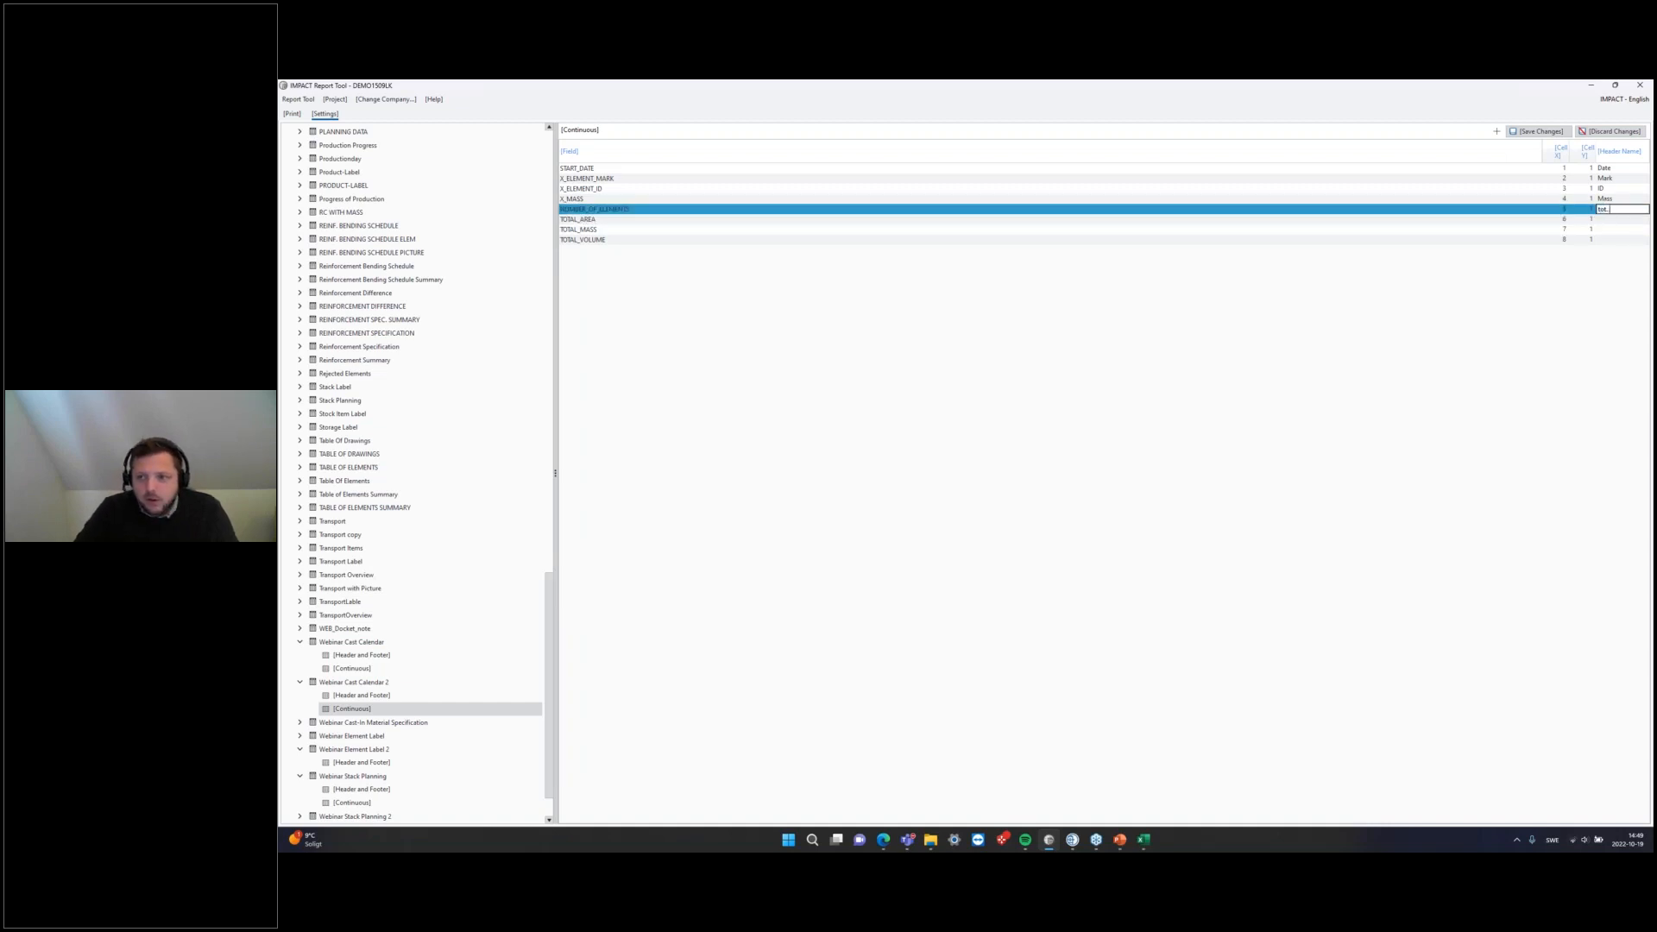
{"action": "type", "text": " nbm"}
{"action": "double_click", "coordinate": [1614, 220]}
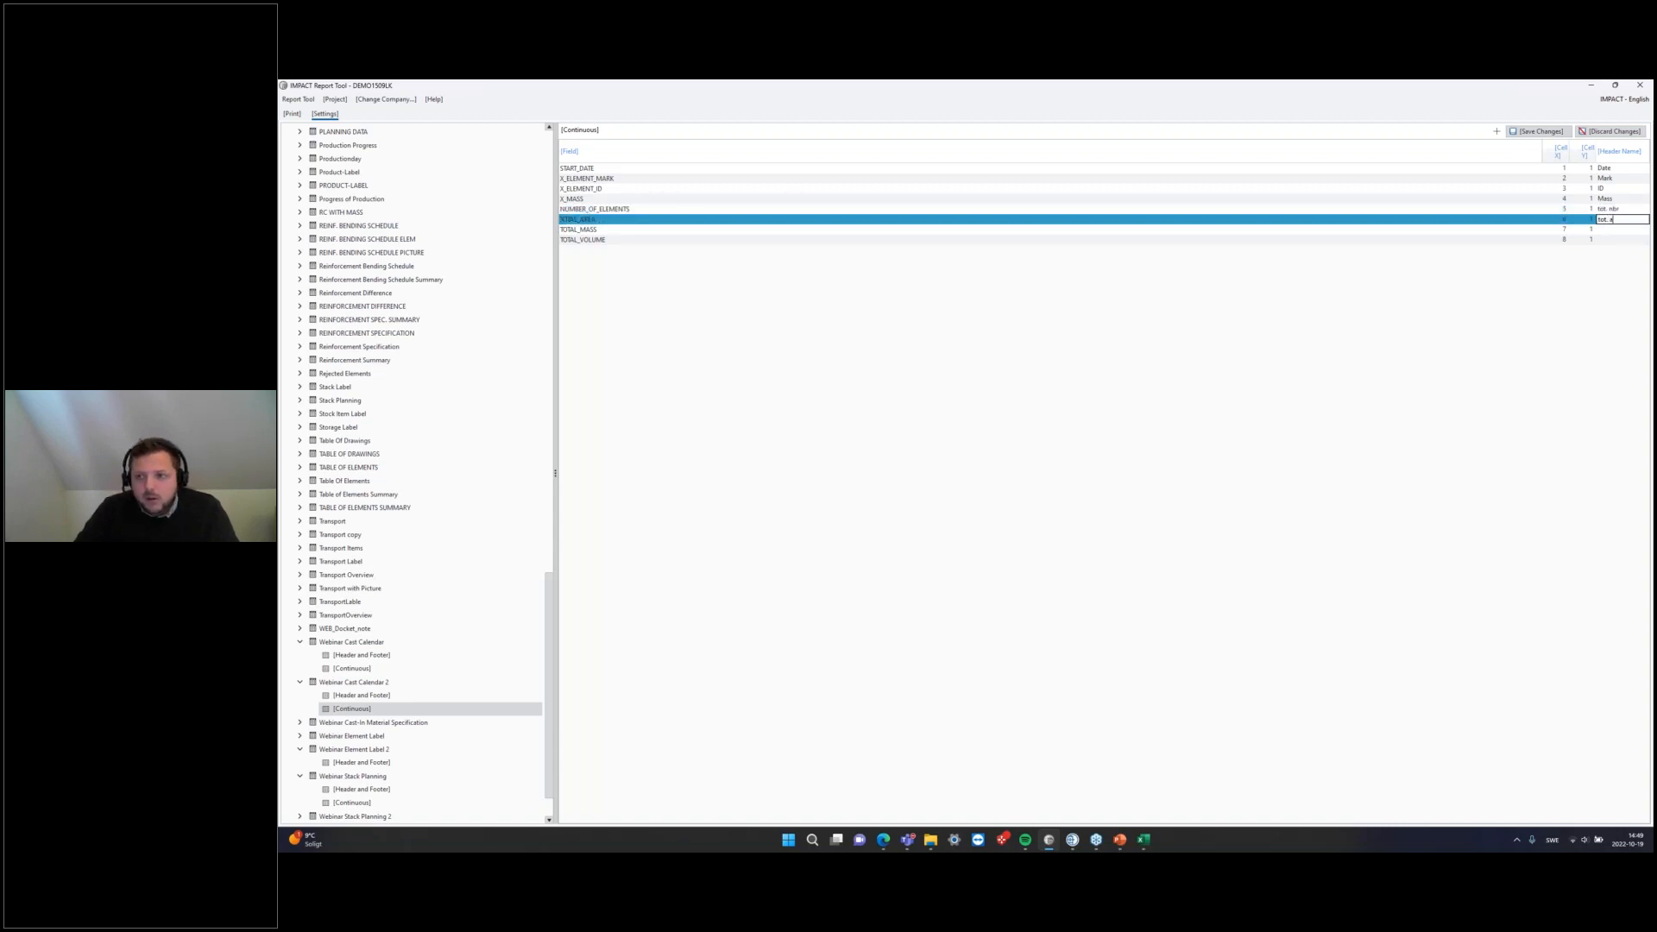
{"action": "type", "text": "tot. area"}
{"action": "double_click", "coordinate": [1612, 229]}
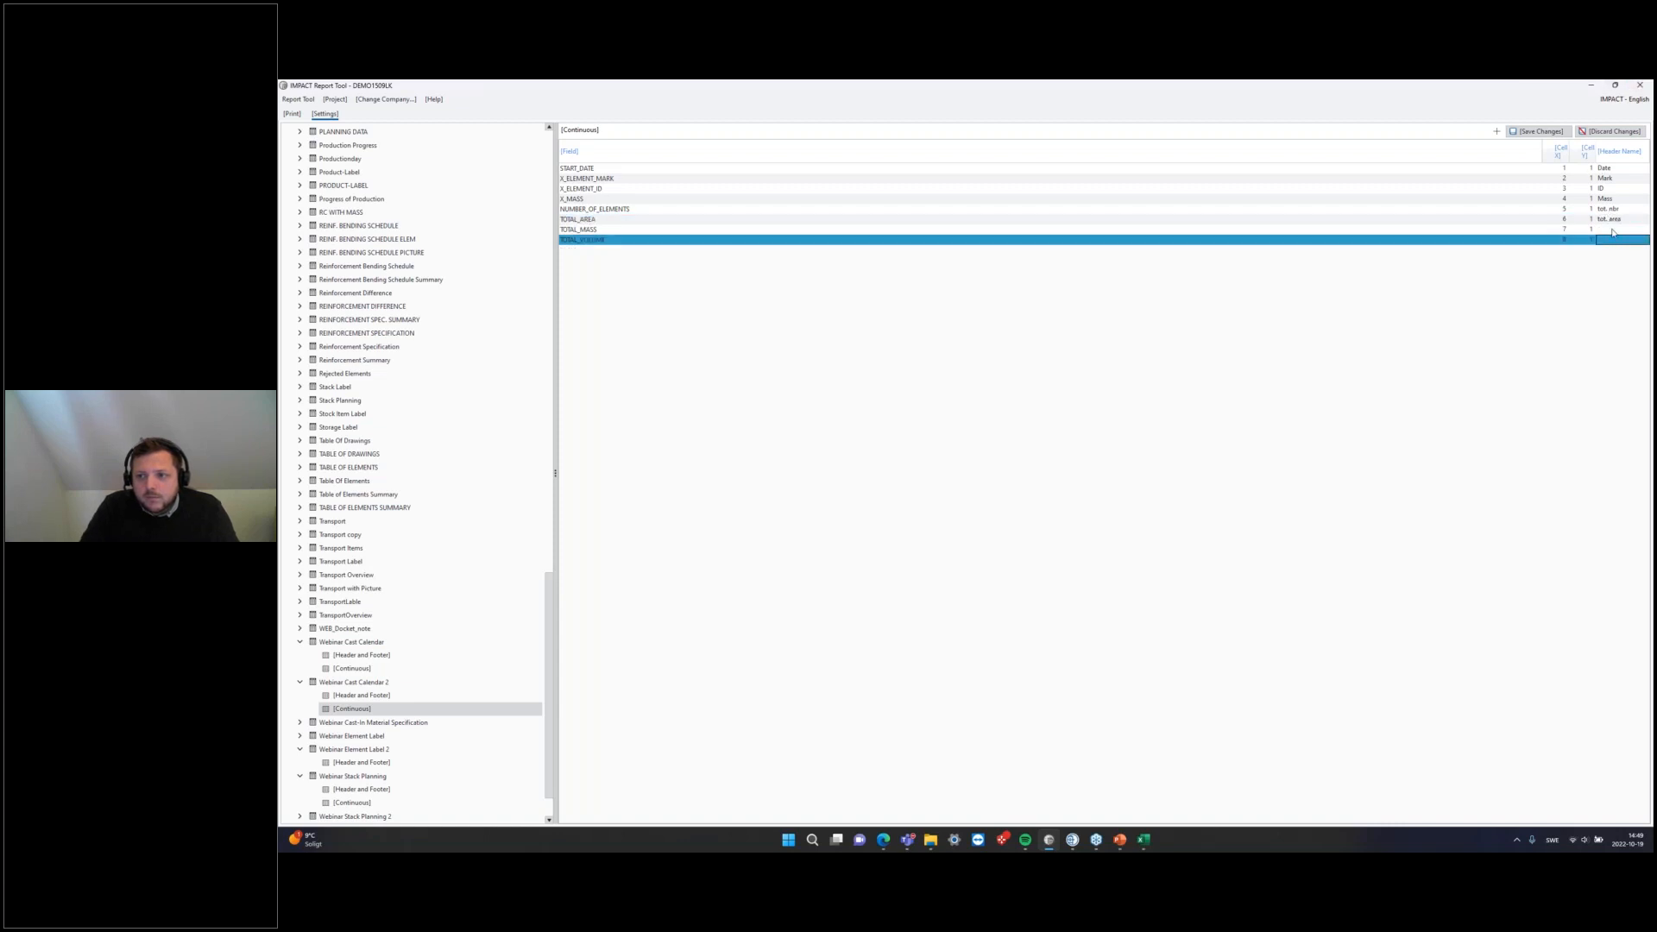
{"action": "type", "text": "tot. mass"}
{"action": "double_click", "coordinate": [1620, 240]}
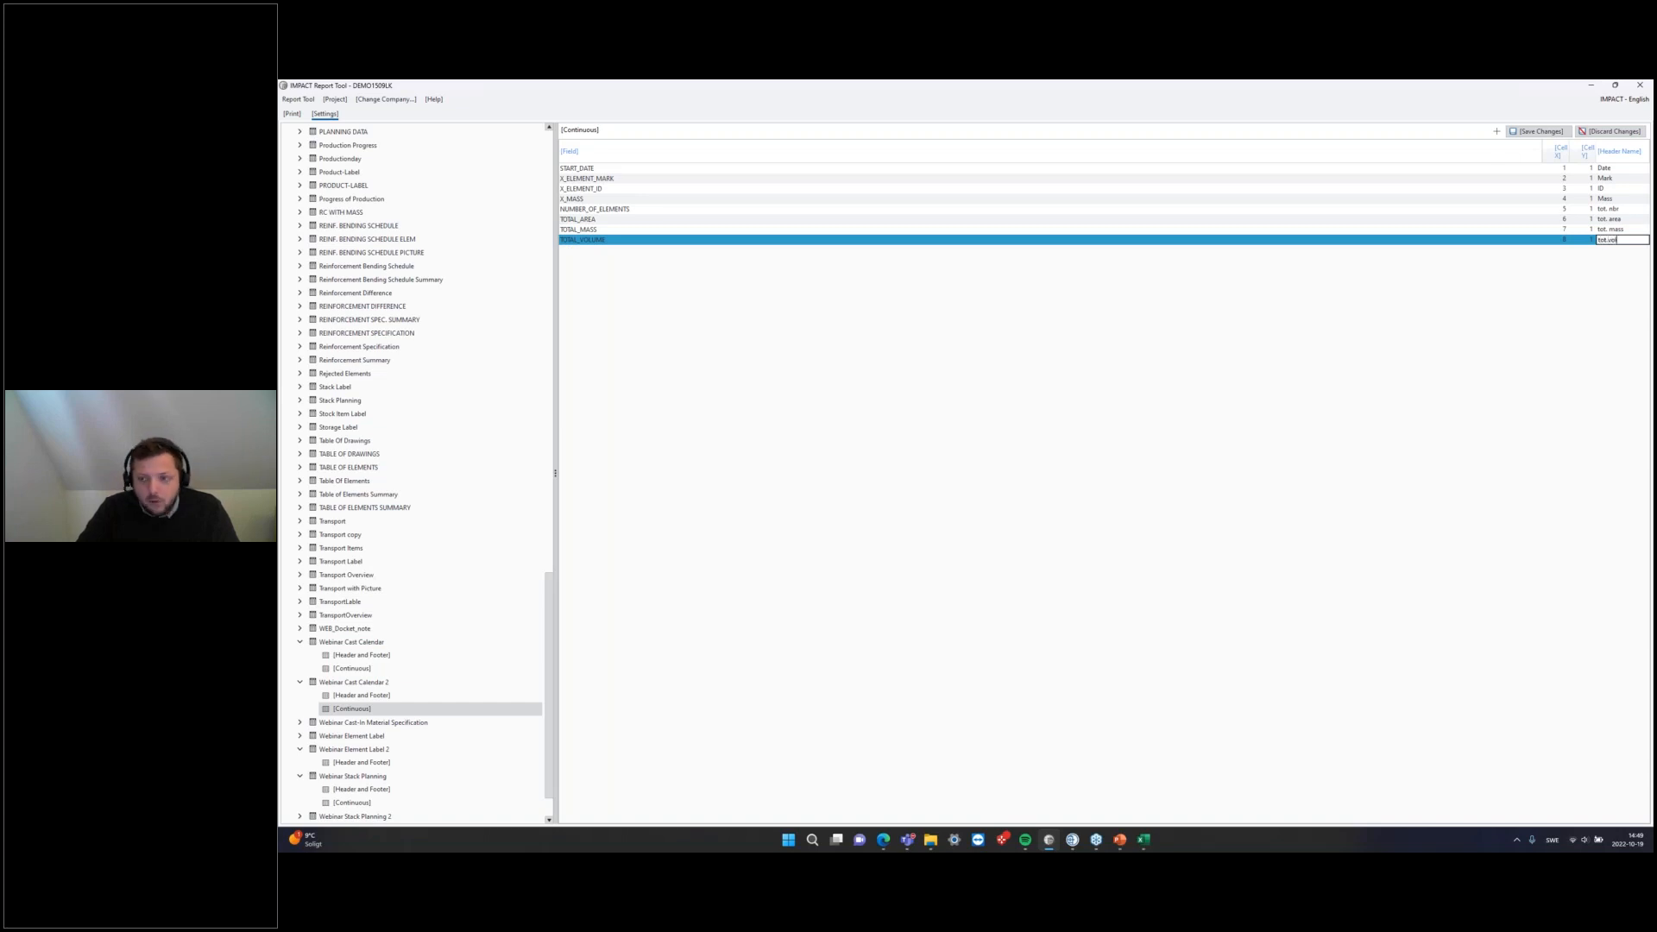
{"action": "left_click", "coordinate": [1538, 130]}
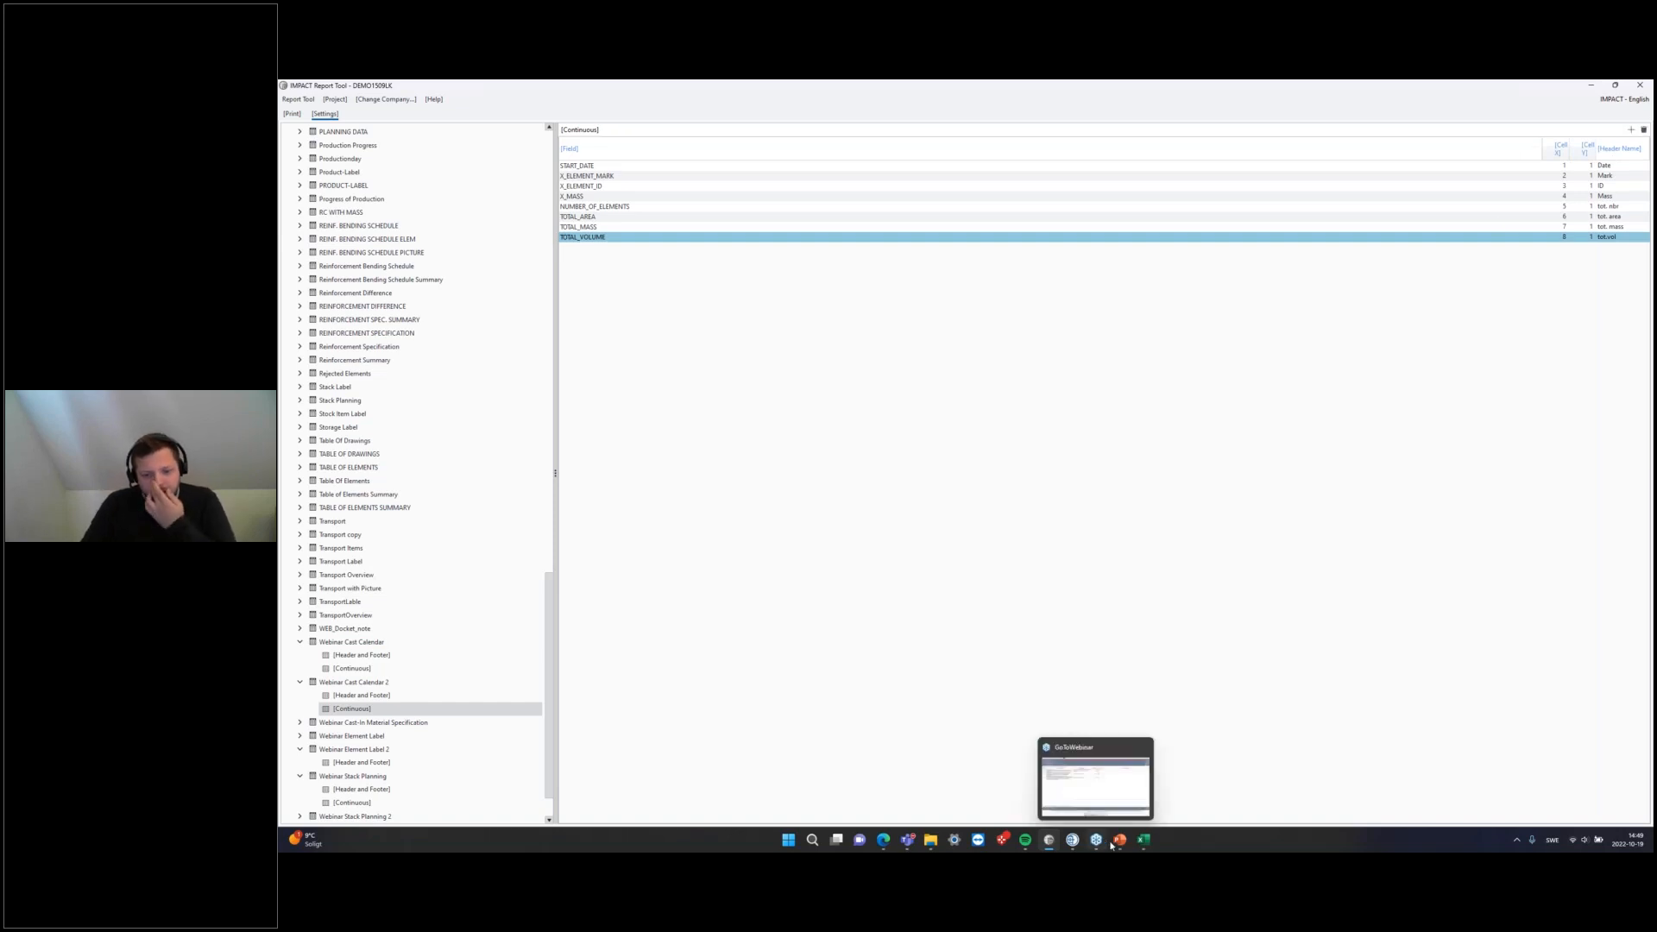
Step: Switch to IMPACT Project Manager and print the selected Thursday 20 casts as a cast calendar using the Webinar Cast Calendar 2 report
{"action": "left_click", "coordinate": [1072, 841]}
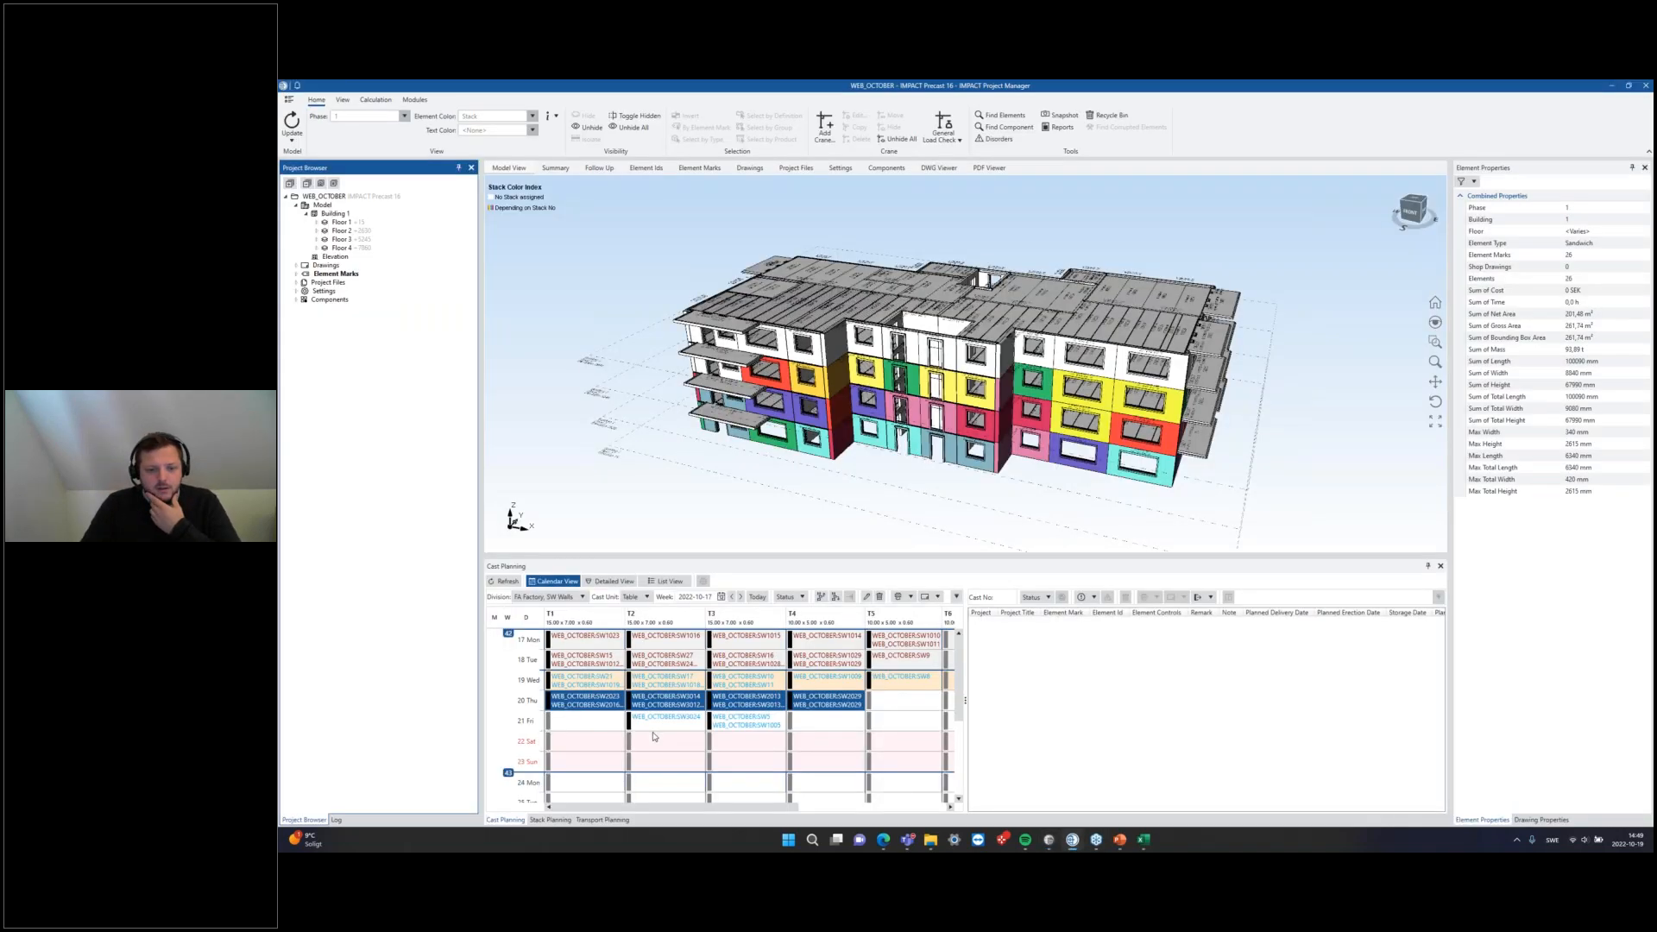
{"action": "right_click", "coordinate": [749, 695]}
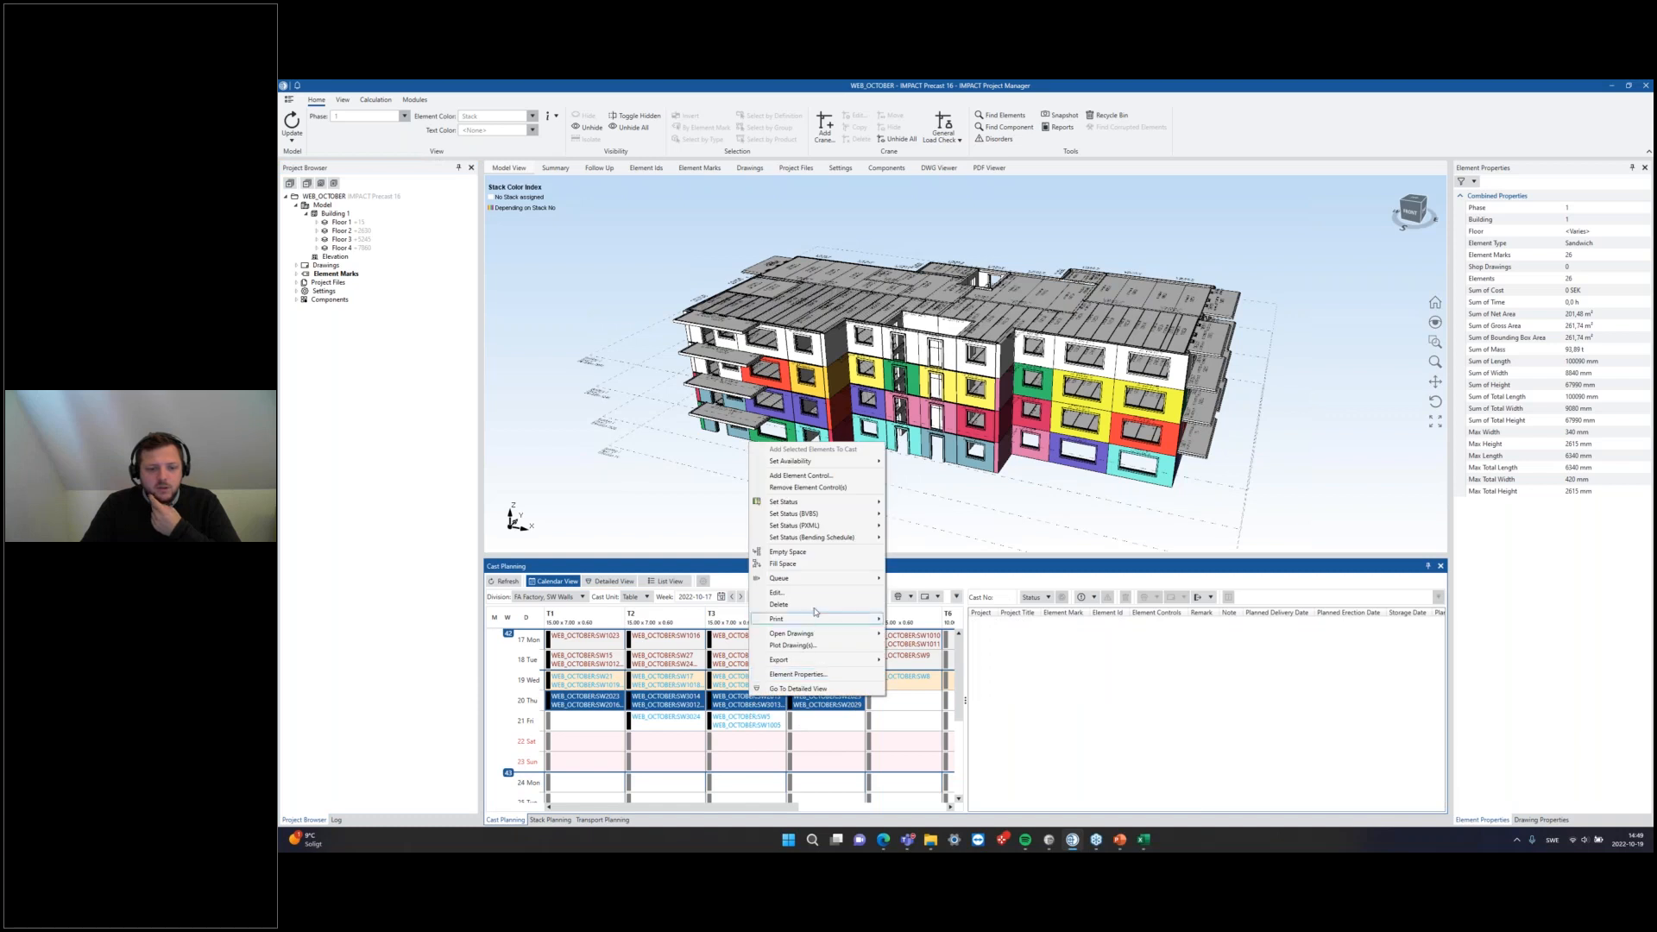
{"action": "mouse_move", "coordinate": [815, 619]}
{"action": "mouse_move", "coordinate": [934, 656]}
{"action": "left_click", "coordinate": [1094, 654]}
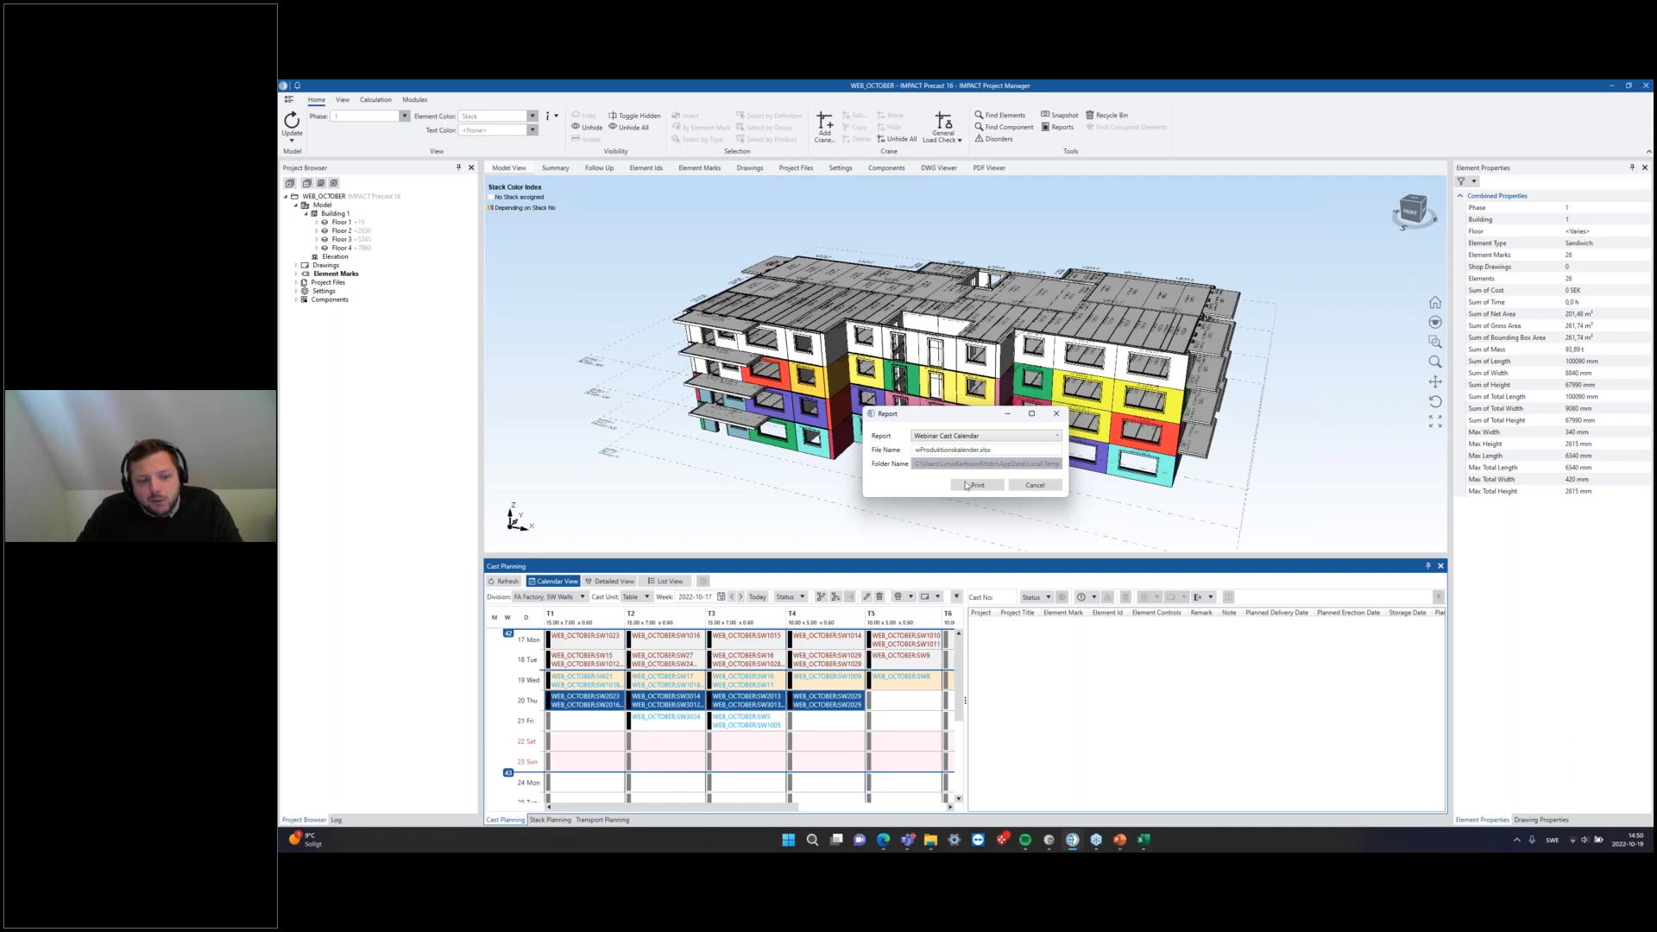
{"action": "left_click", "coordinate": [979, 435]}
{"action": "left_click", "coordinate": [939, 481]}
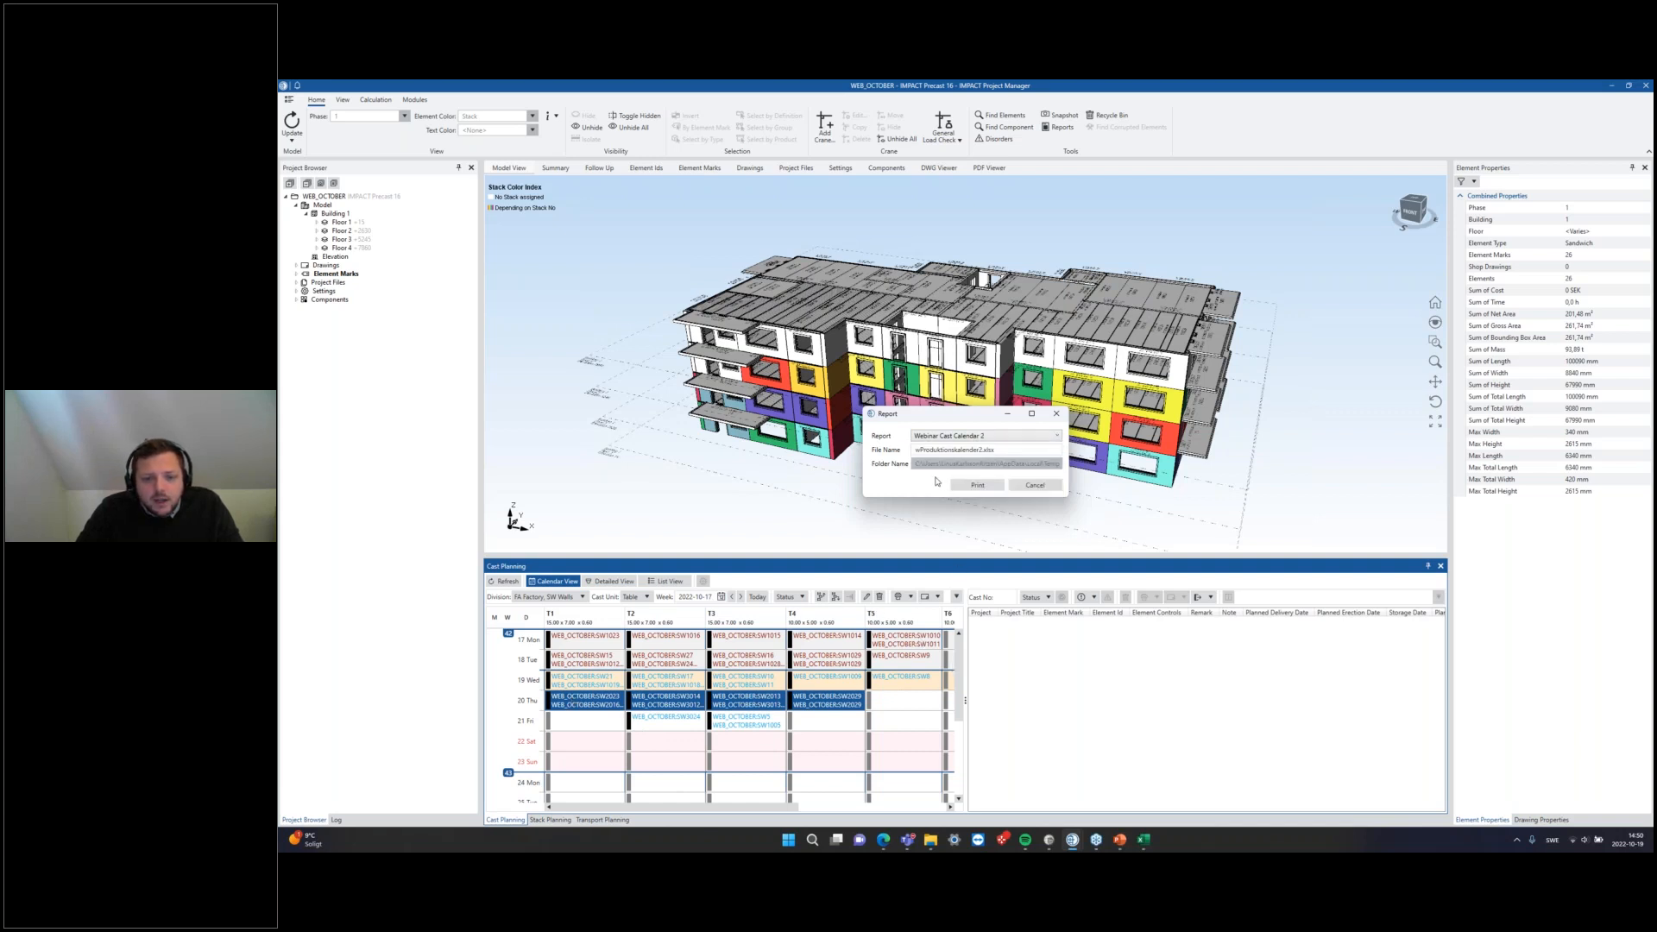
{"action": "left_click", "coordinate": [991, 483]}
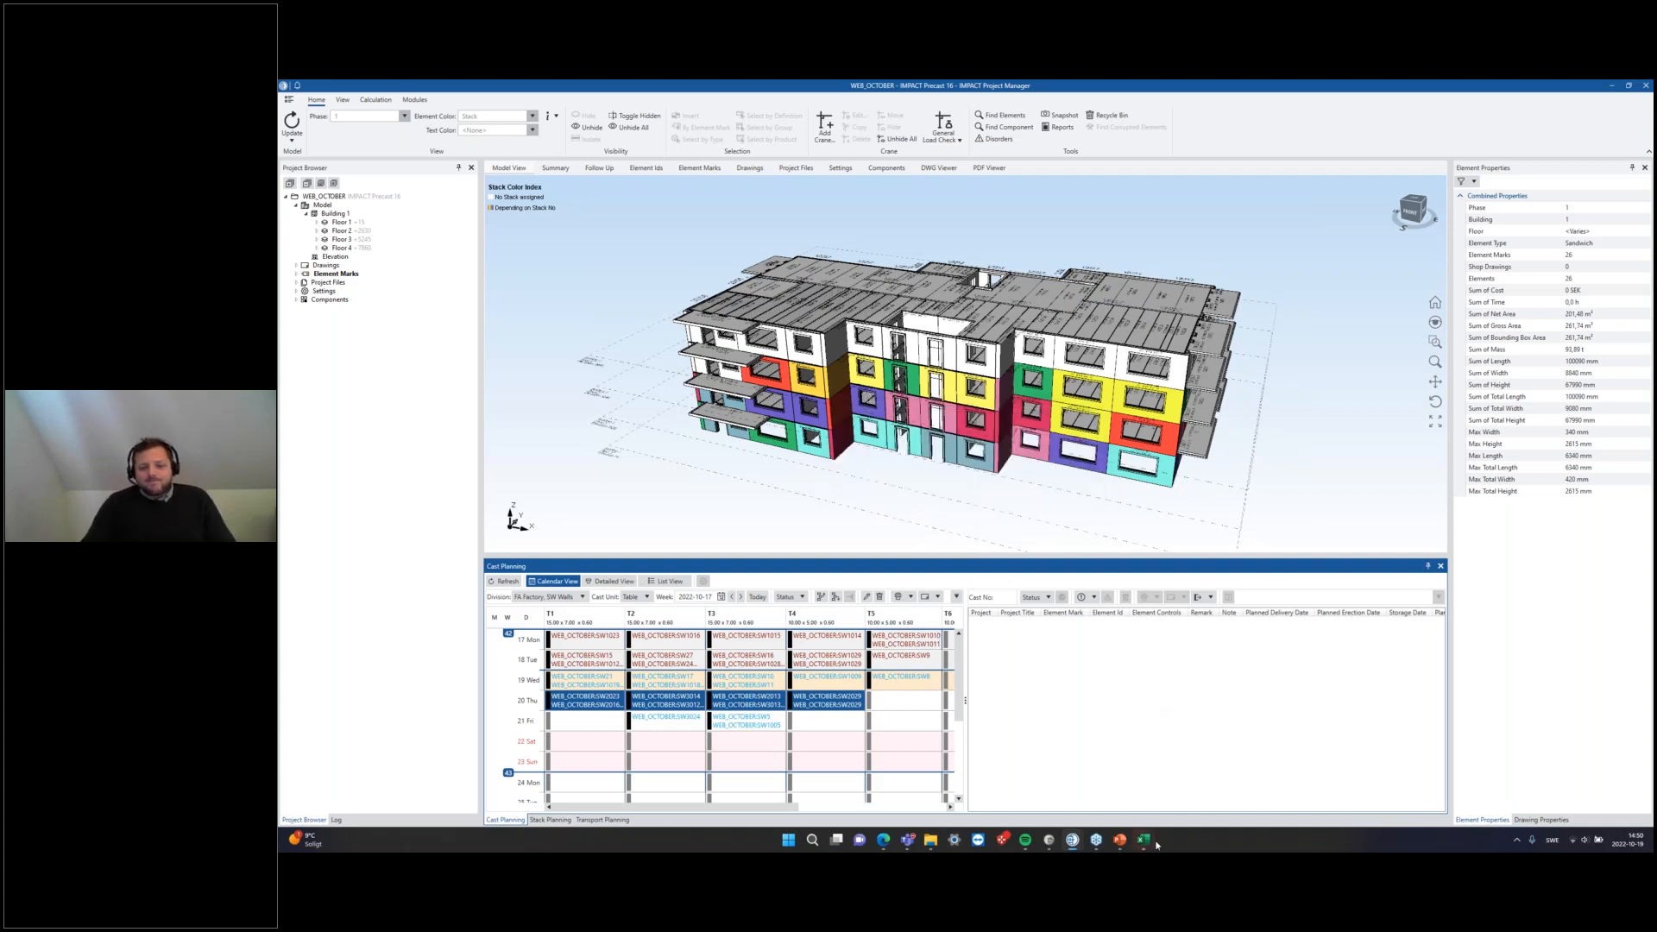
Step: Open the printed Cast Calendar workbook in Excel, examine its element columns, daily totals and T4 page, and close it
{"action": "mouse_move", "coordinate": [1143, 839]}
{"action": "left_click", "coordinate": [1378, 776]}
{"action": "left_click", "coordinate": [865, 647]}
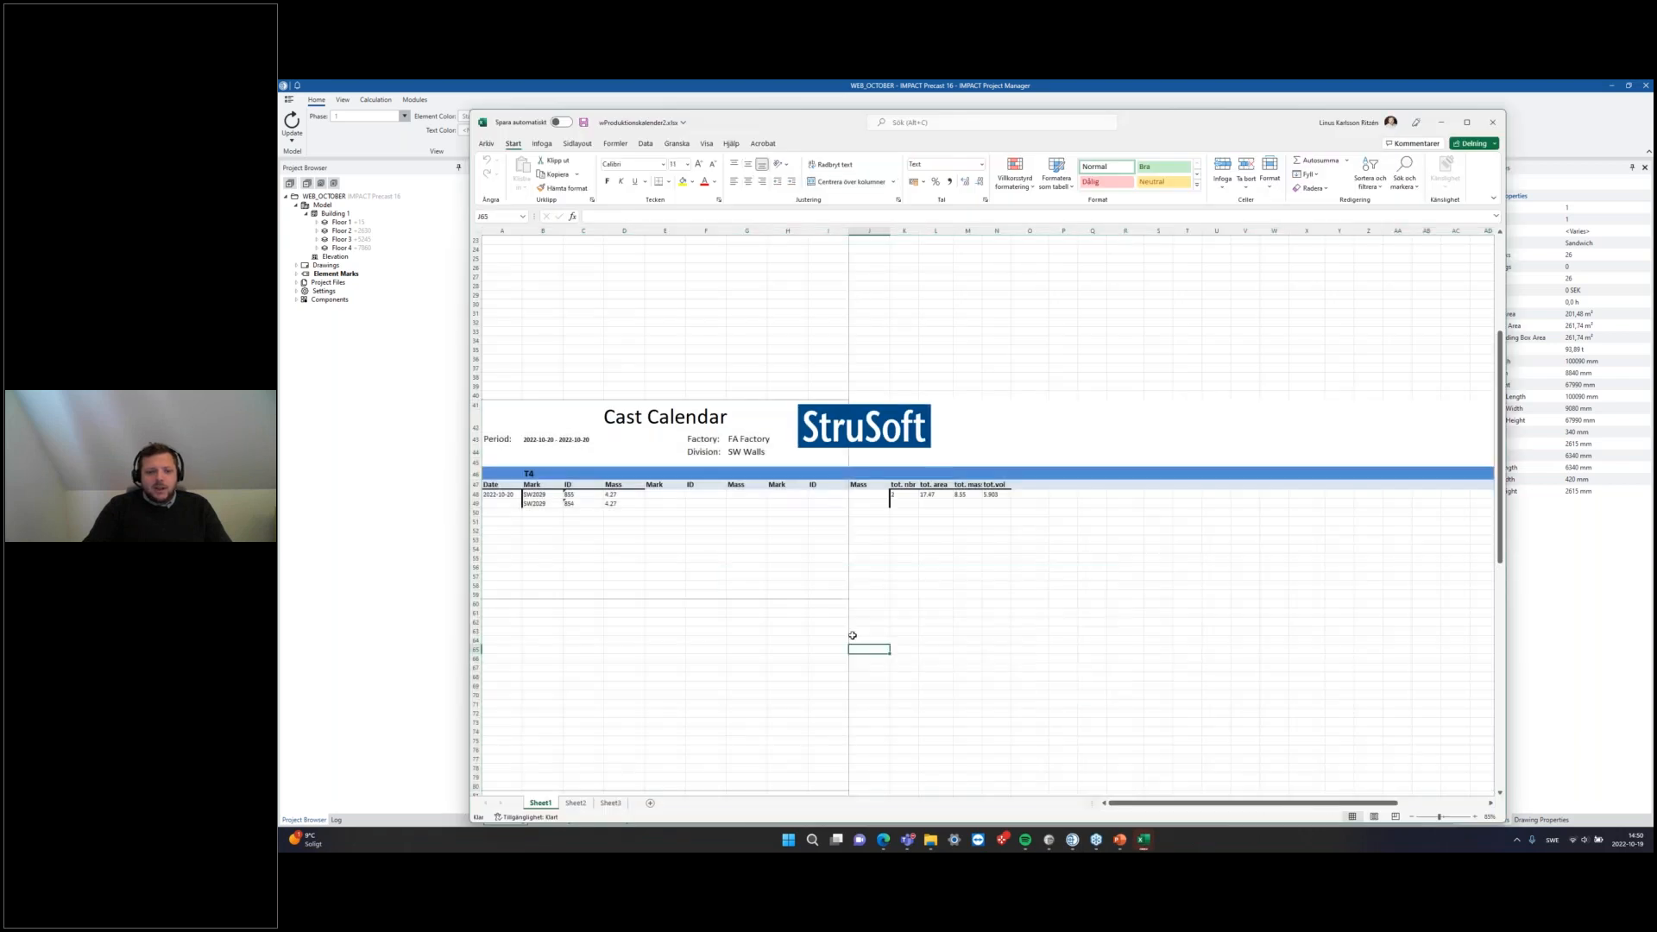
{"action": "scroll", "coordinate": [866, 647], "scroll_direction": "up", "scroll_amount": 7}
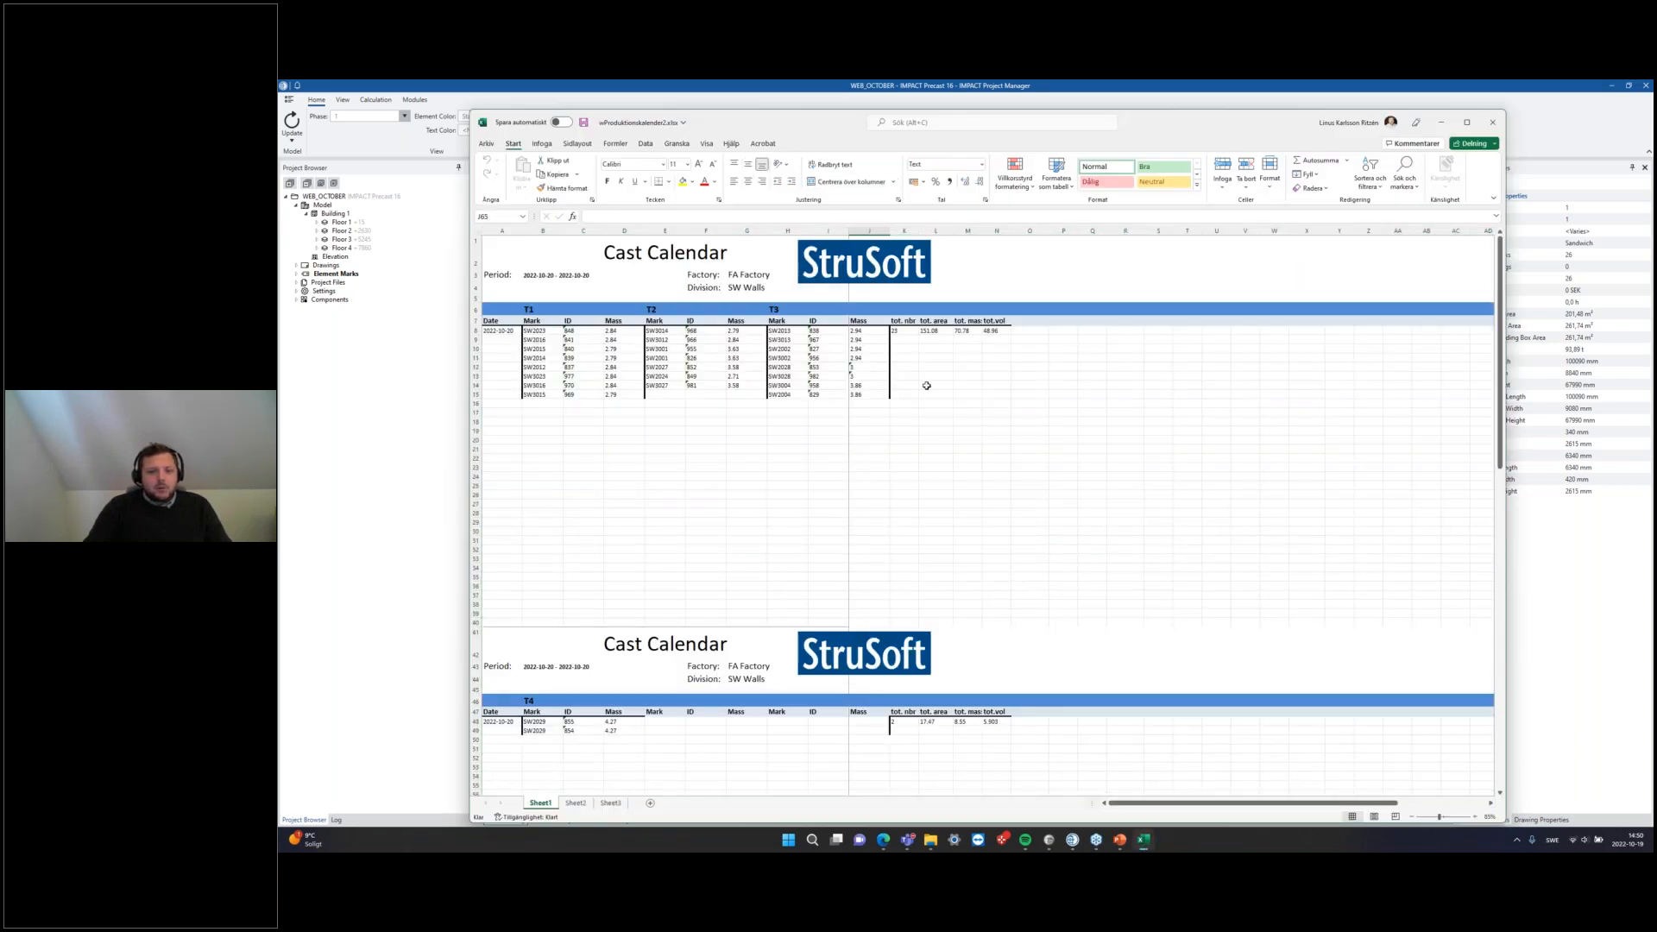
{"action": "left_click_drag", "start_coordinate": [530, 320], "coordinate": [862, 320]}
{"action": "left_click", "coordinate": [856, 485]}
{"action": "left_click_drag", "start_coordinate": [532, 321], "coordinate": [893, 397]}
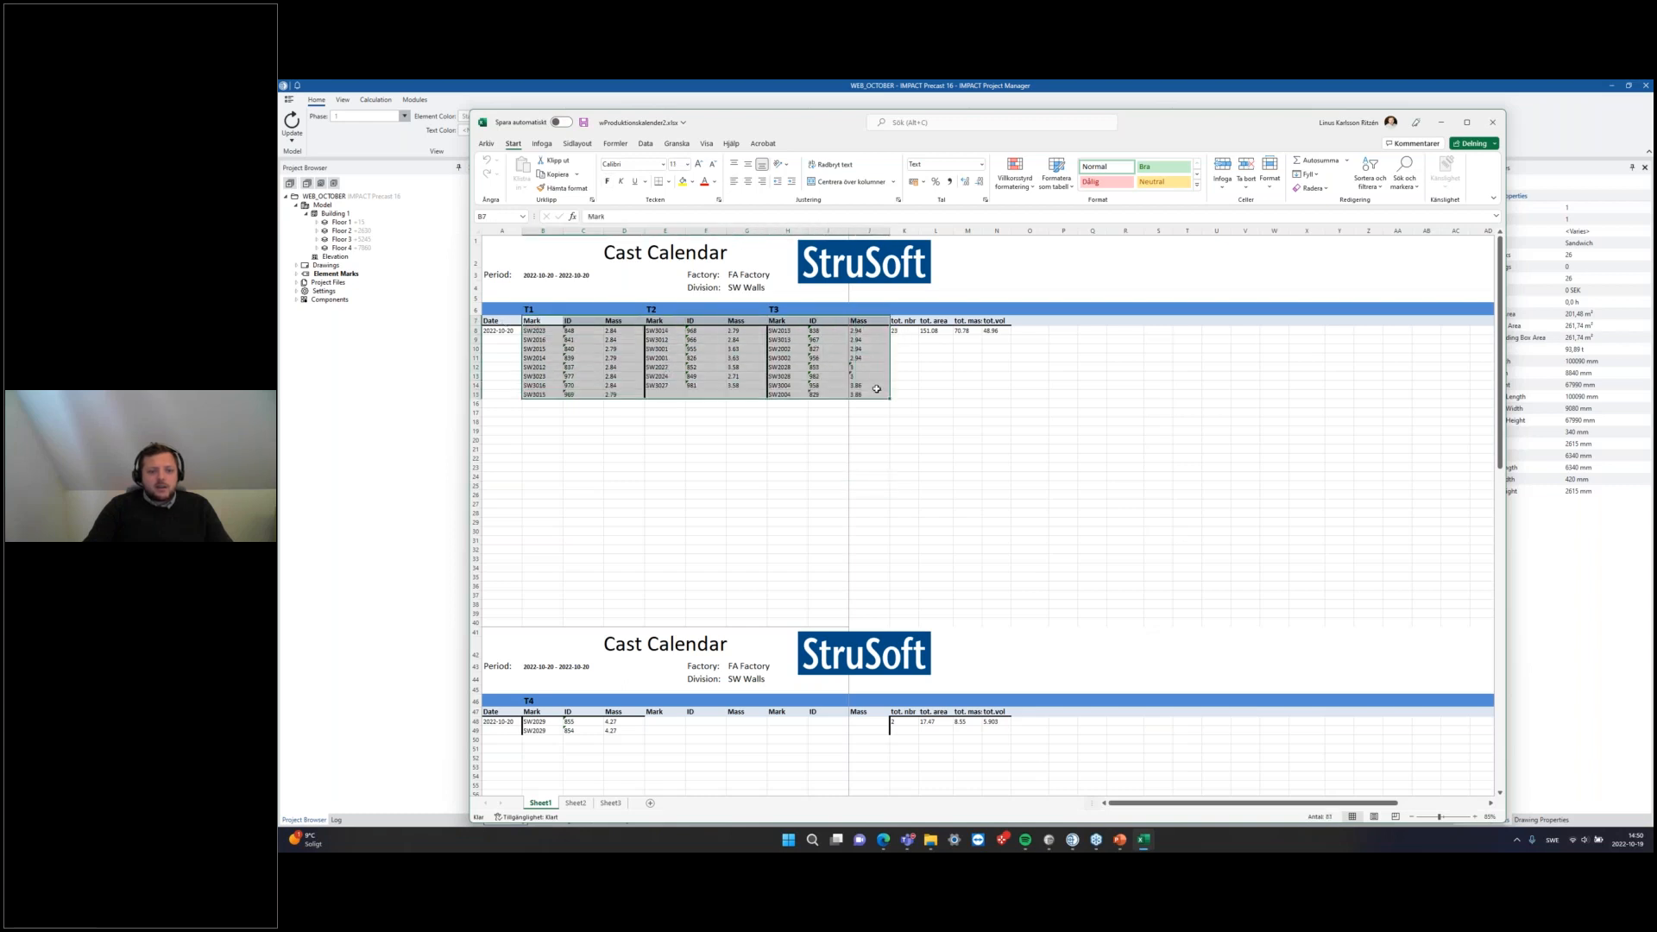
{"action": "left_click", "coordinate": [967, 480]}
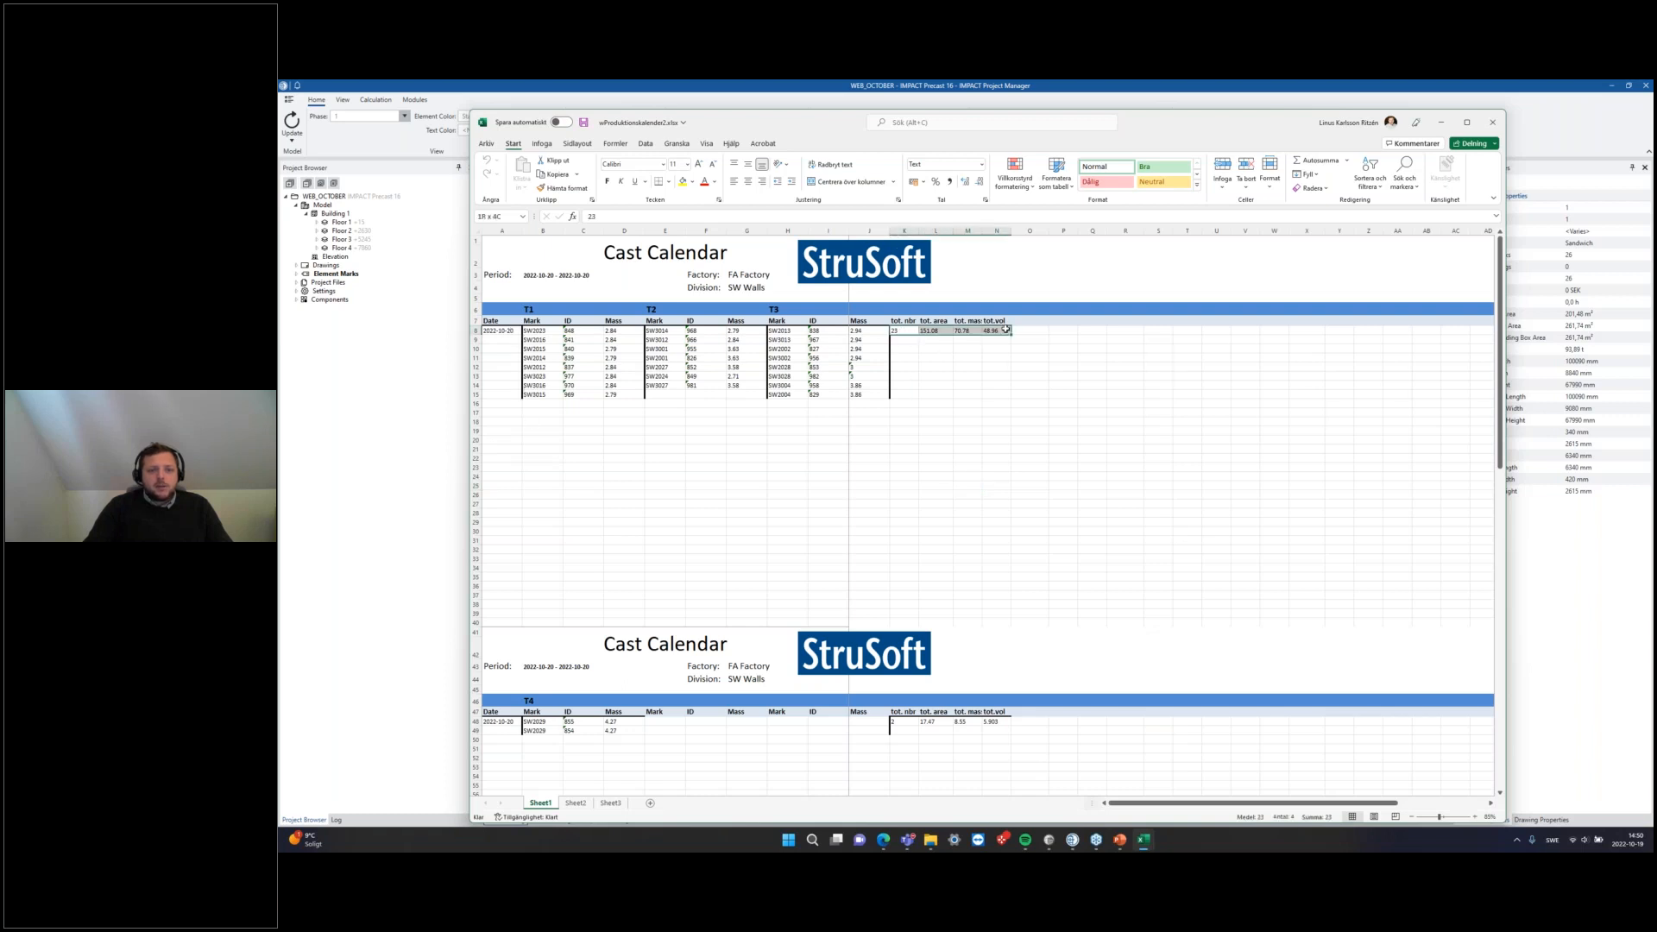
{"action": "left_click", "coordinate": [945, 519]}
{"action": "scroll", "coordinate": [945, 519], "scroll_direction": "down", "scroll_amount": 3}
{"action": "scroll", "coordinate": [489, 658], "scroll_direction": "down", "scroll_amount": 2}
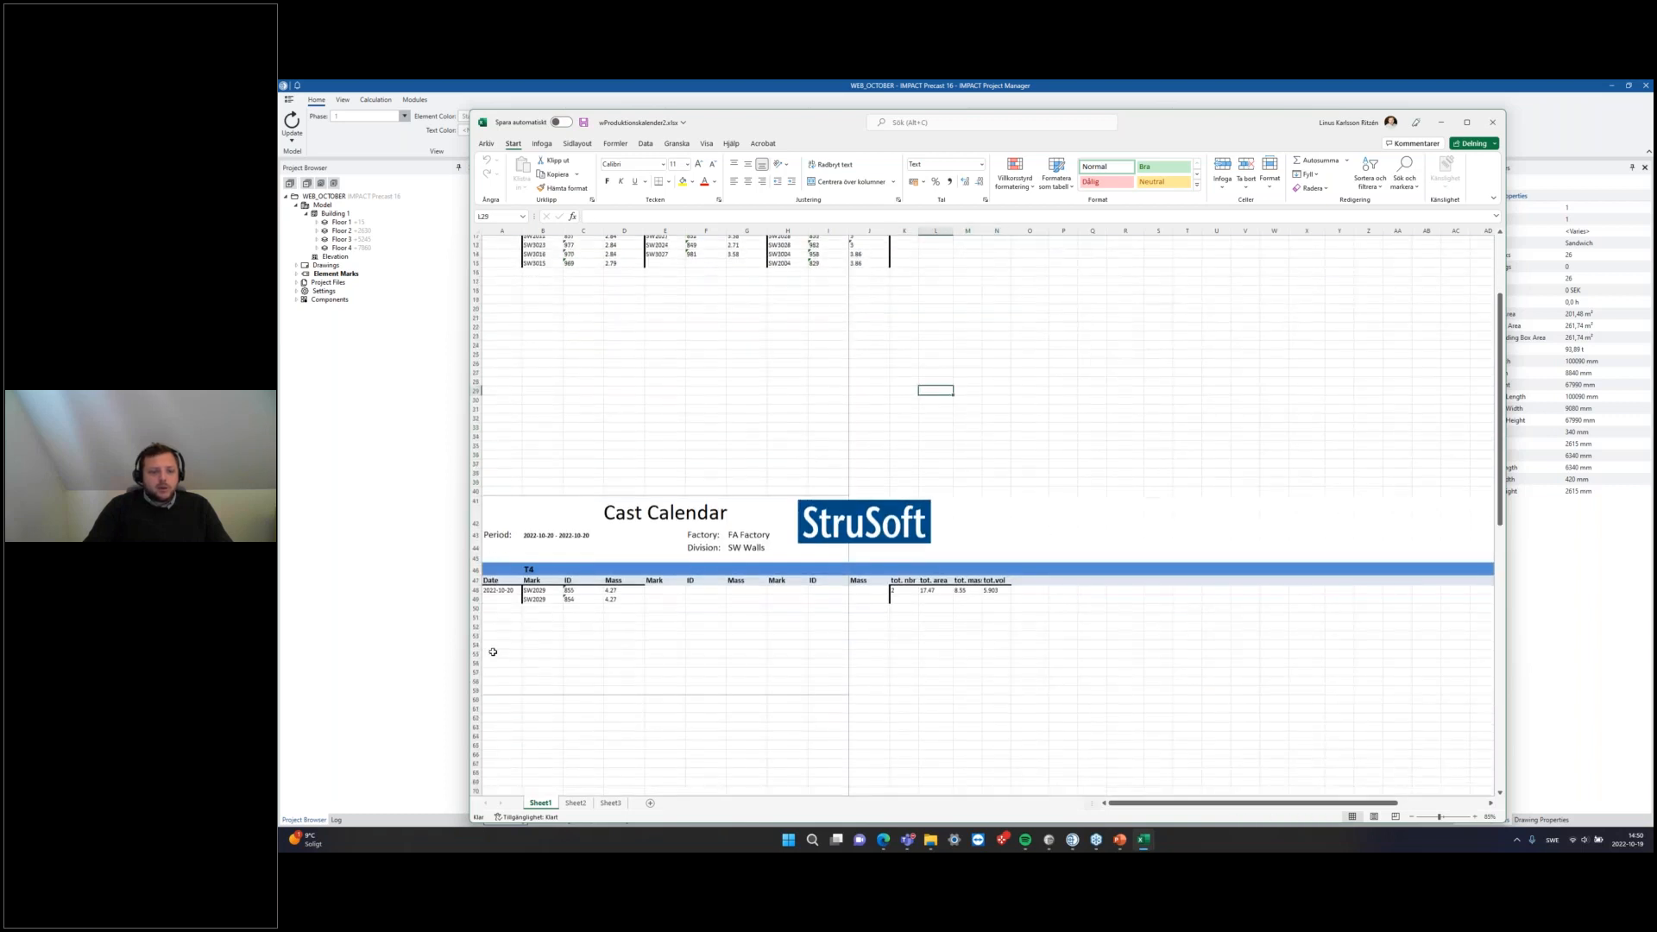
{"action": "left_click_drag", "start_coordinate": [626, 566], "coordinate": [492, 548]}
{"action": "left_click", "coordinate": [640, 680]}
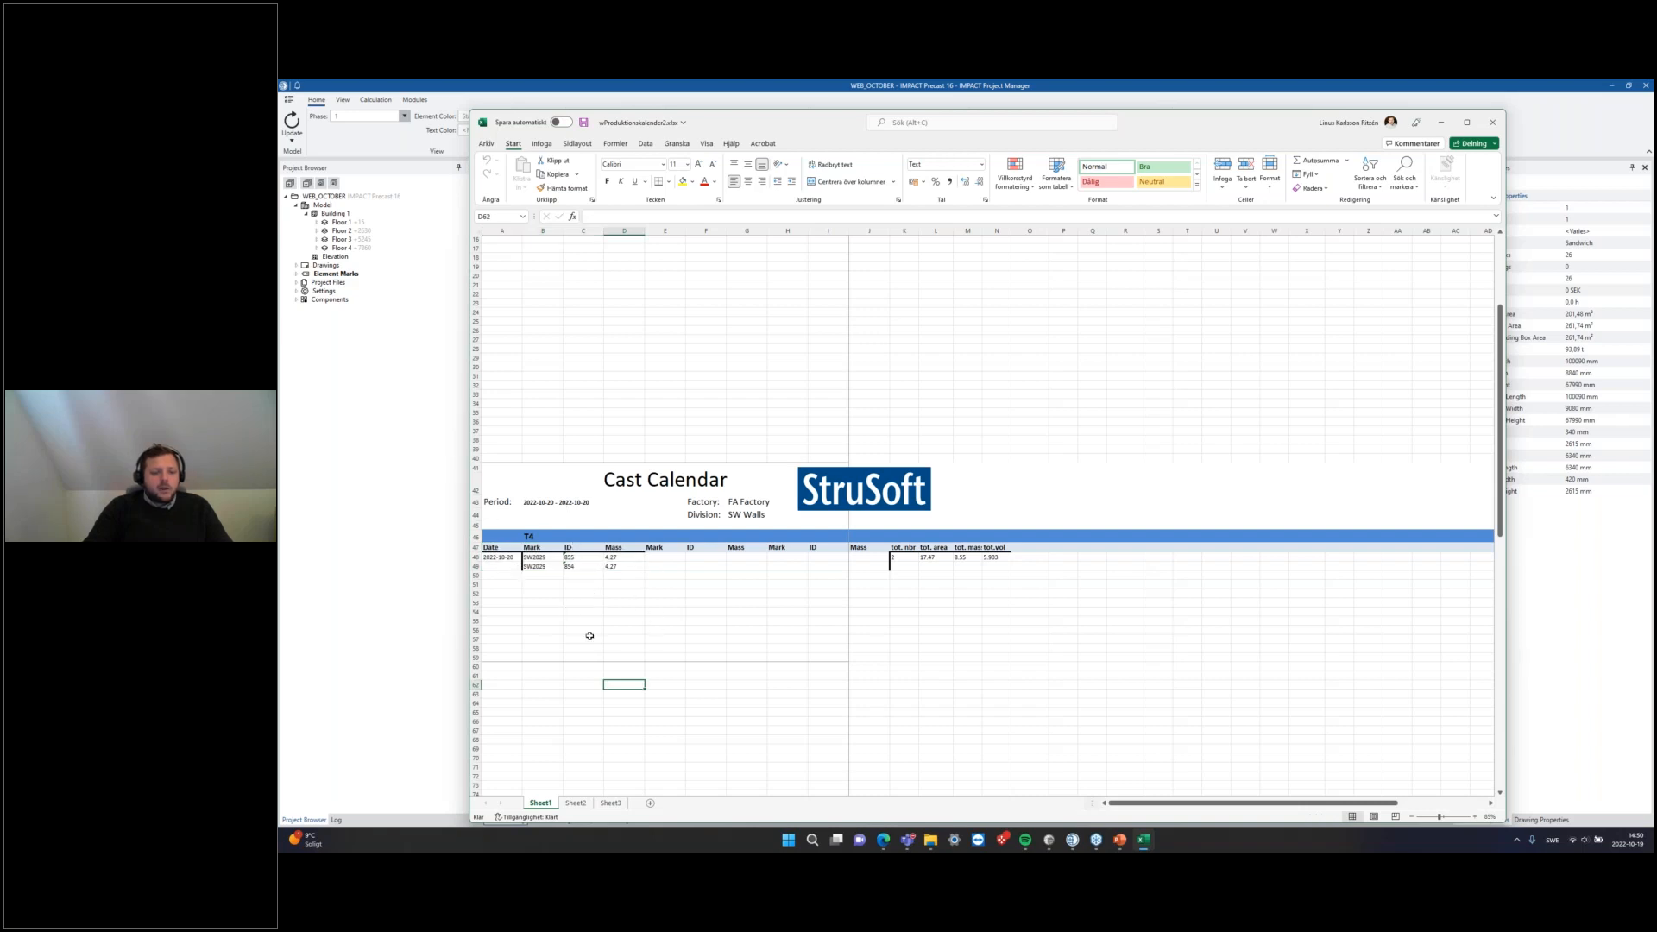
{"action": "scroll", "coordinate": [743, 670], "scroll_direction": "up", "scroll_amount": 5}
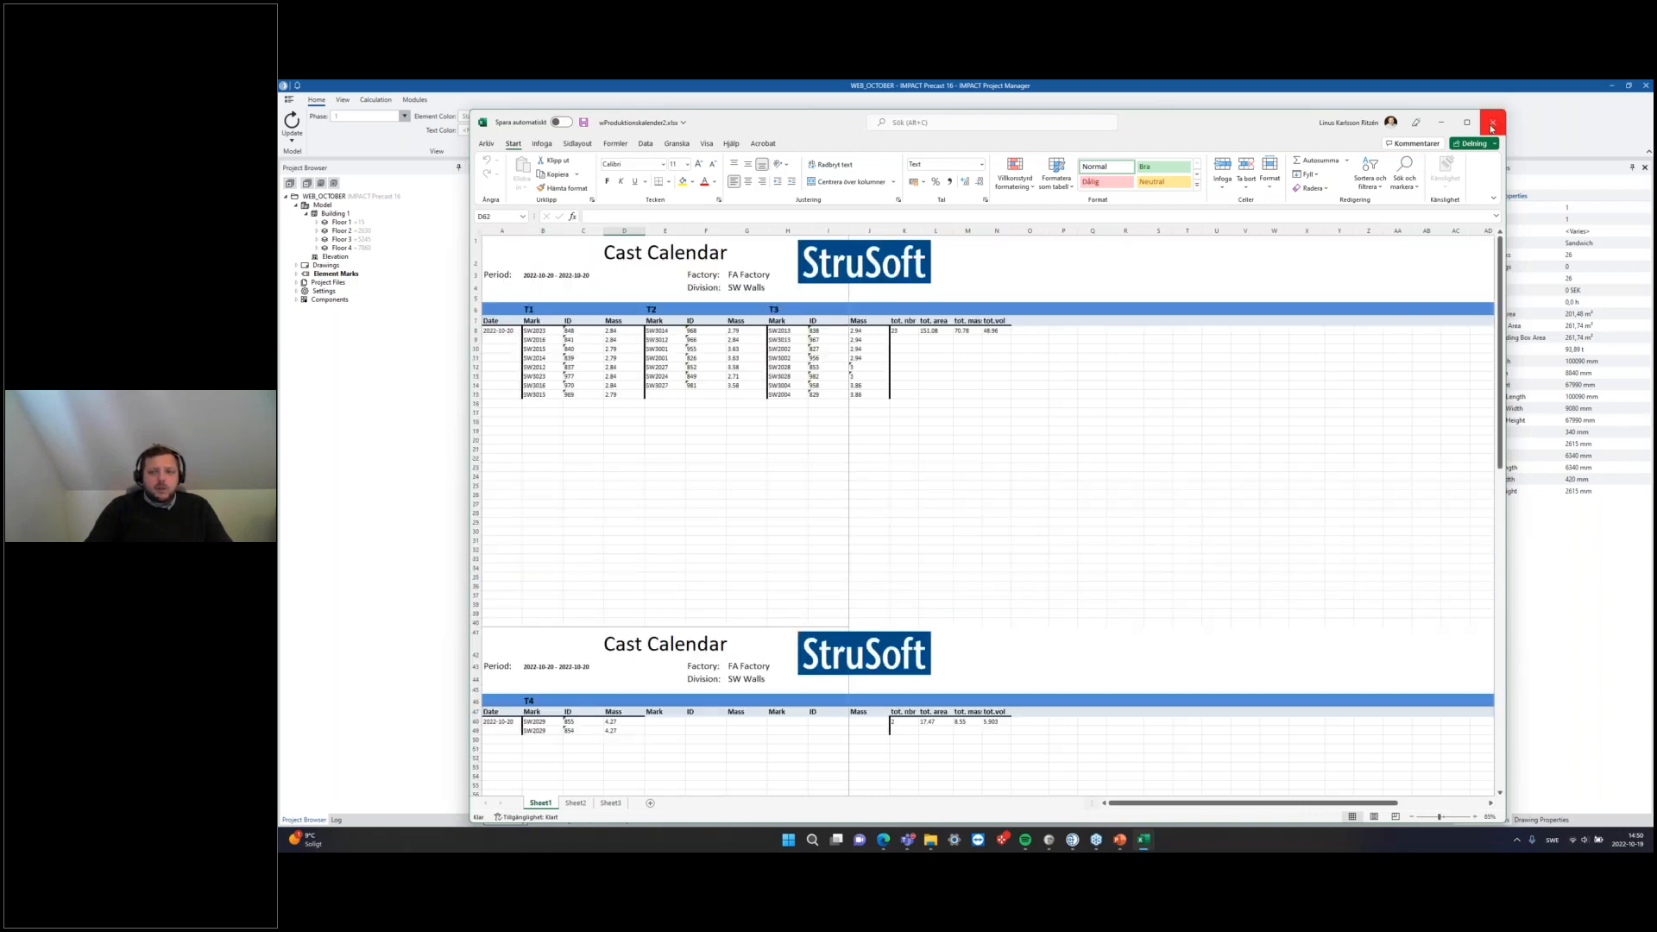
{"action": "left_click", "coordinate": [1492, 121]}
{"action": "left_click", "coordinate": [920, 472]}
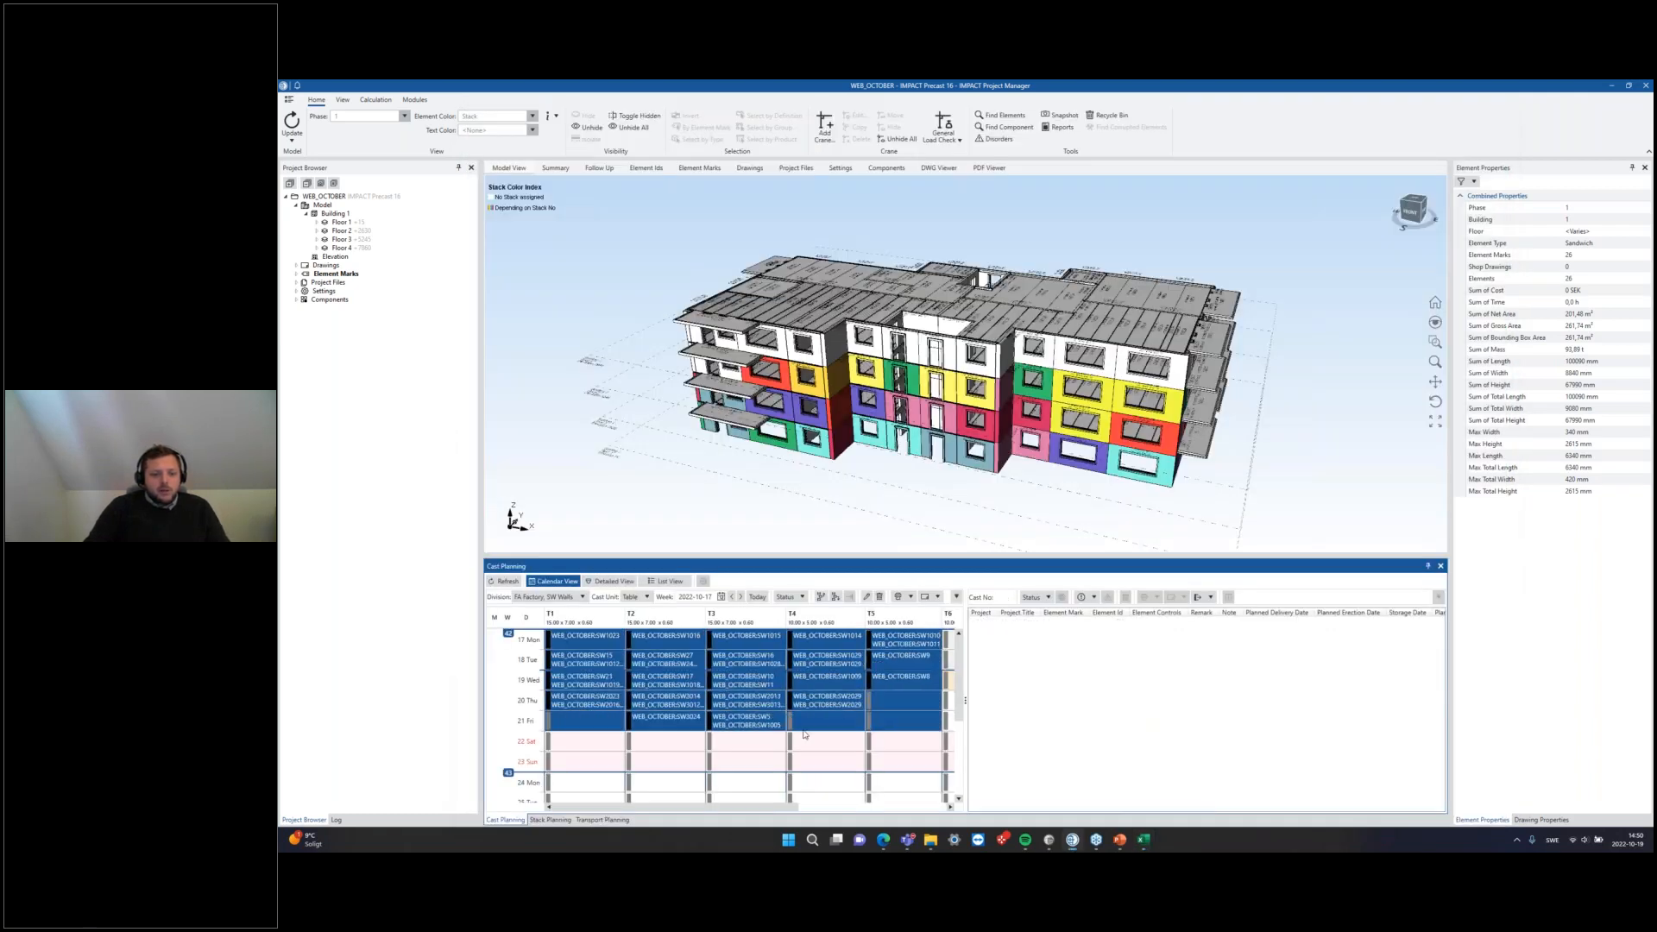
Step: Print a cast calendar for the casts on tables T1 to T5 from Monday 17 to Friday 21
{"action": "right_click", "coordinate": [725, 695]}
{"action": "mouse_move", "coordinate": [776, 610]}
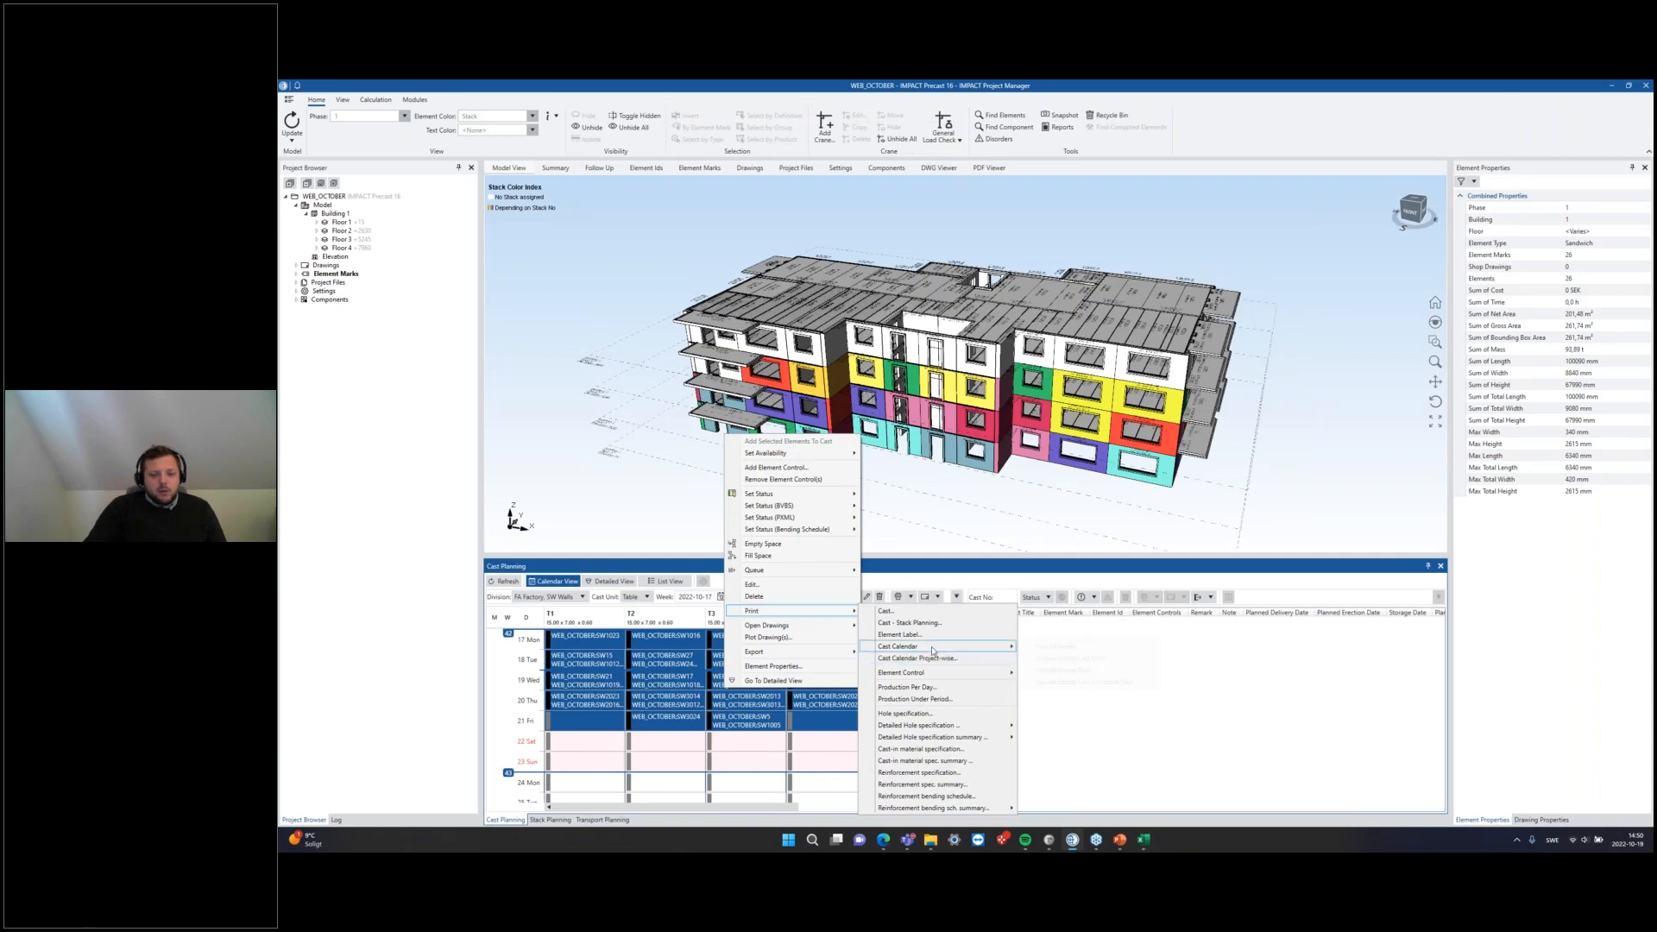
{"action": "left_click", "coordinate": [976, 490]}
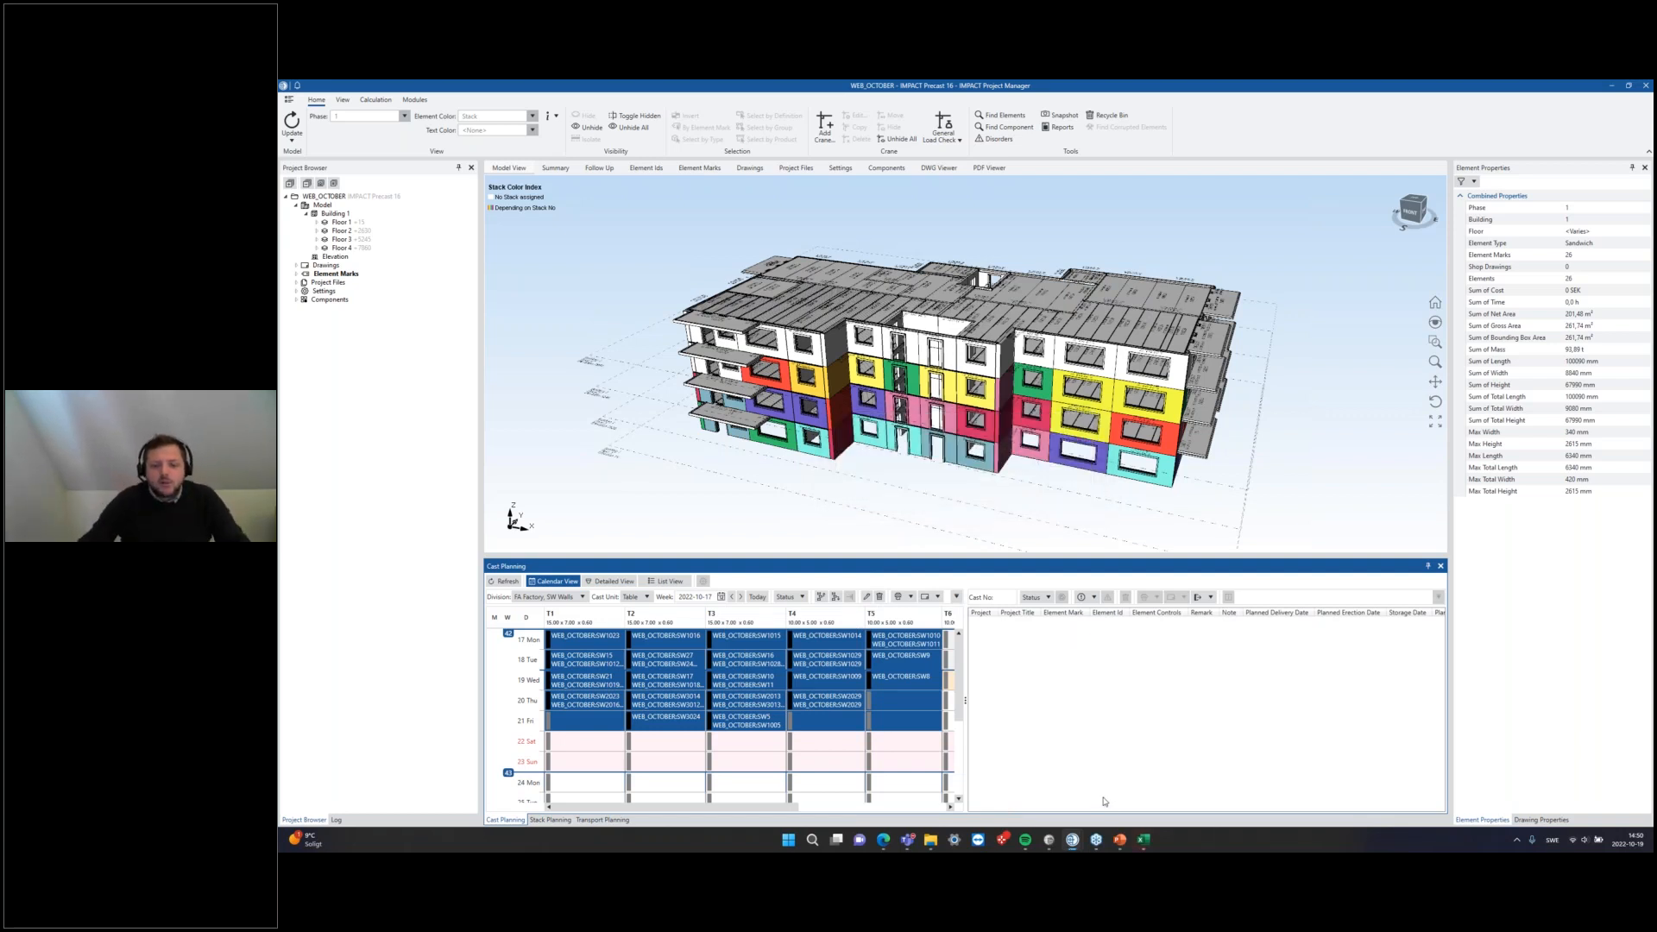
Step: Open the full-week Cast Calendar workbook in Excel, examine its daily element rows and totals, and return to IMPACT Report Tool
{"action": "mouse_move", "coordinate": [1163, 841]}
{"action": "left_click", "coordinate": [1377, 787]}
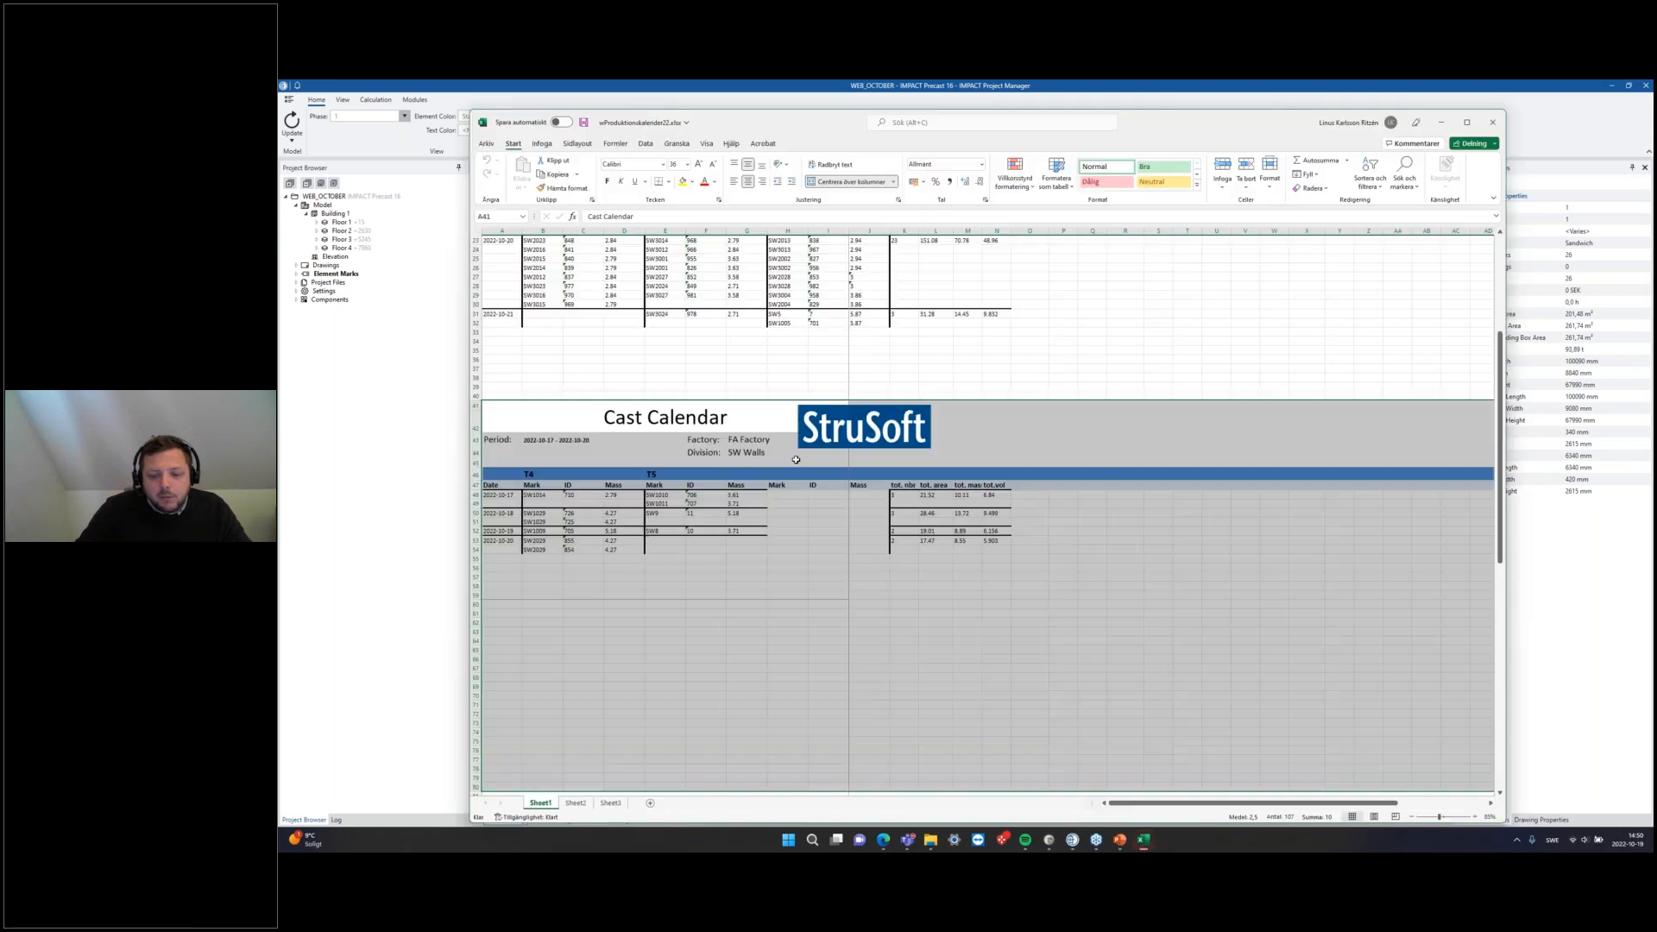
{"action": "scroll", "coordinate": [1187, 506], "scroll_direction": "up", "scroll_amount": 7}
{"action": "left_click_drag", "start_coordinate": [497, 331], "coordinate": [985, 535]}
{"action": "left_click", "coordinate": [936, 596]}
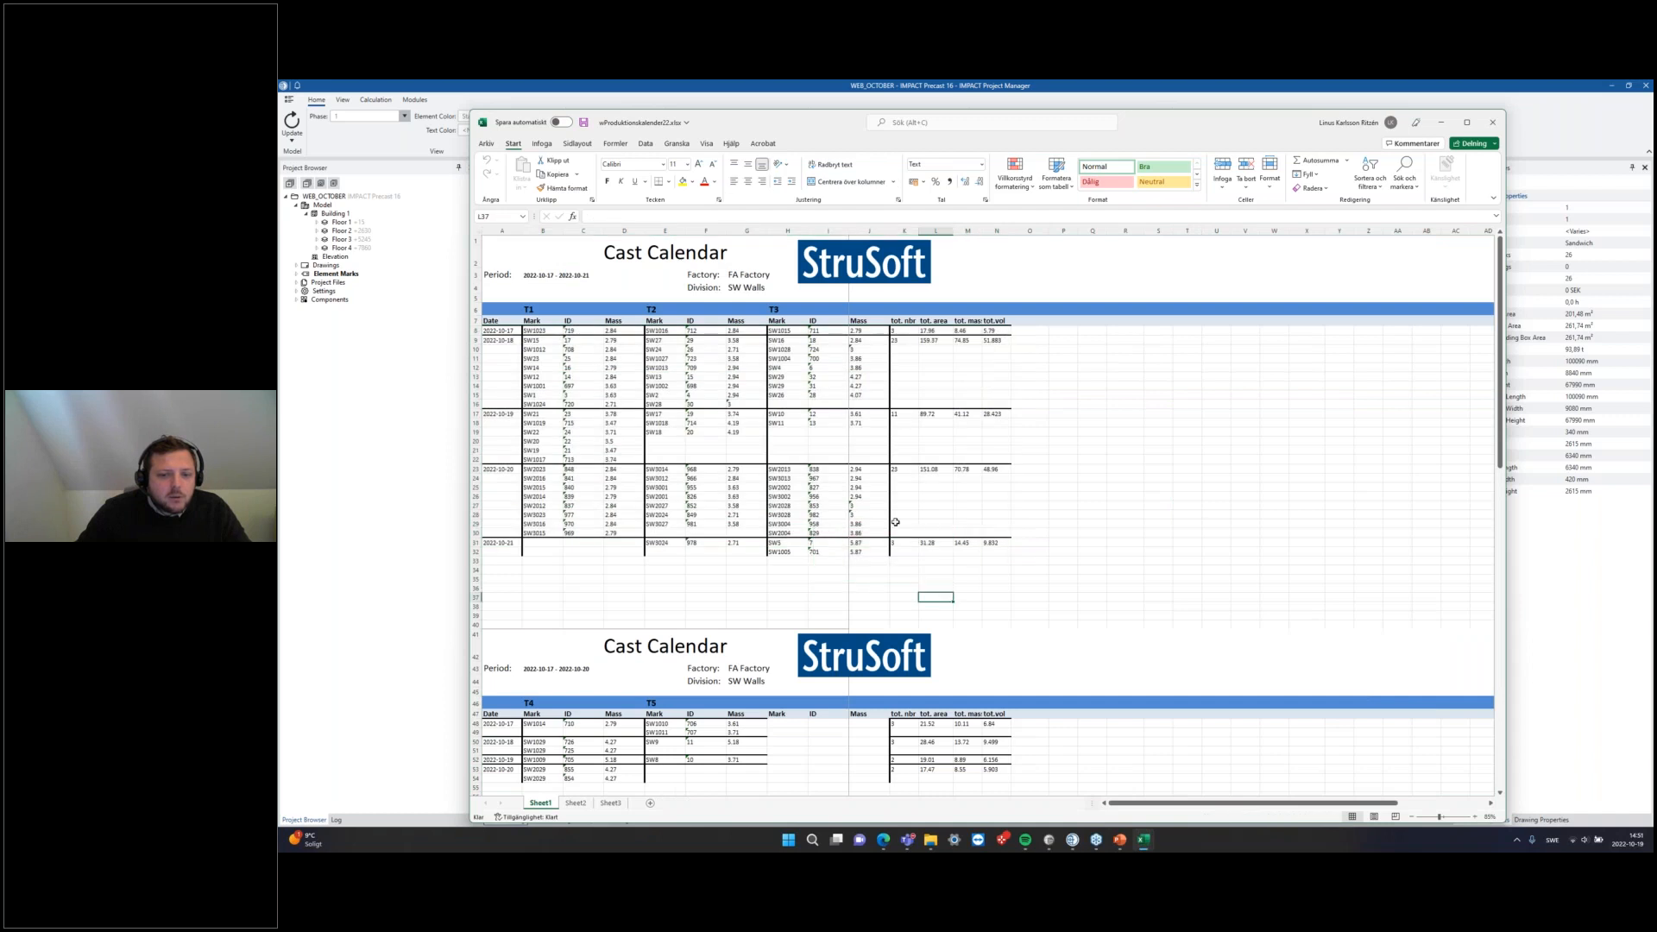
{"action": "left_click", "coordinate": [913, 542]}
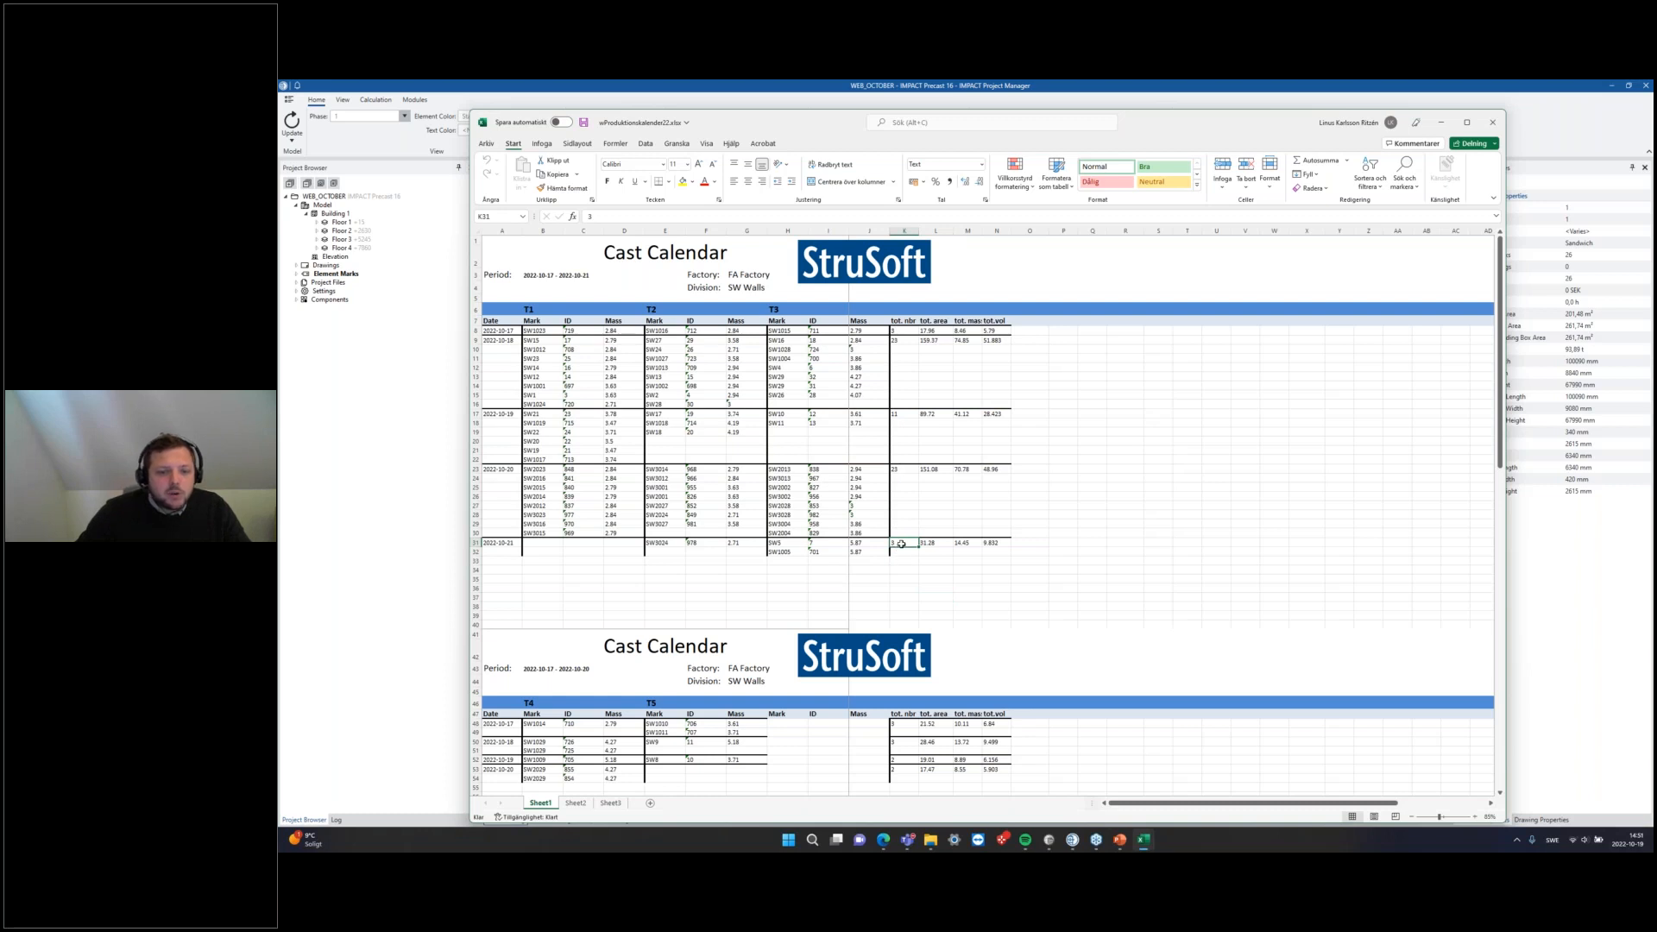
{"action": "left_click", "coordinate": [904, 472]}
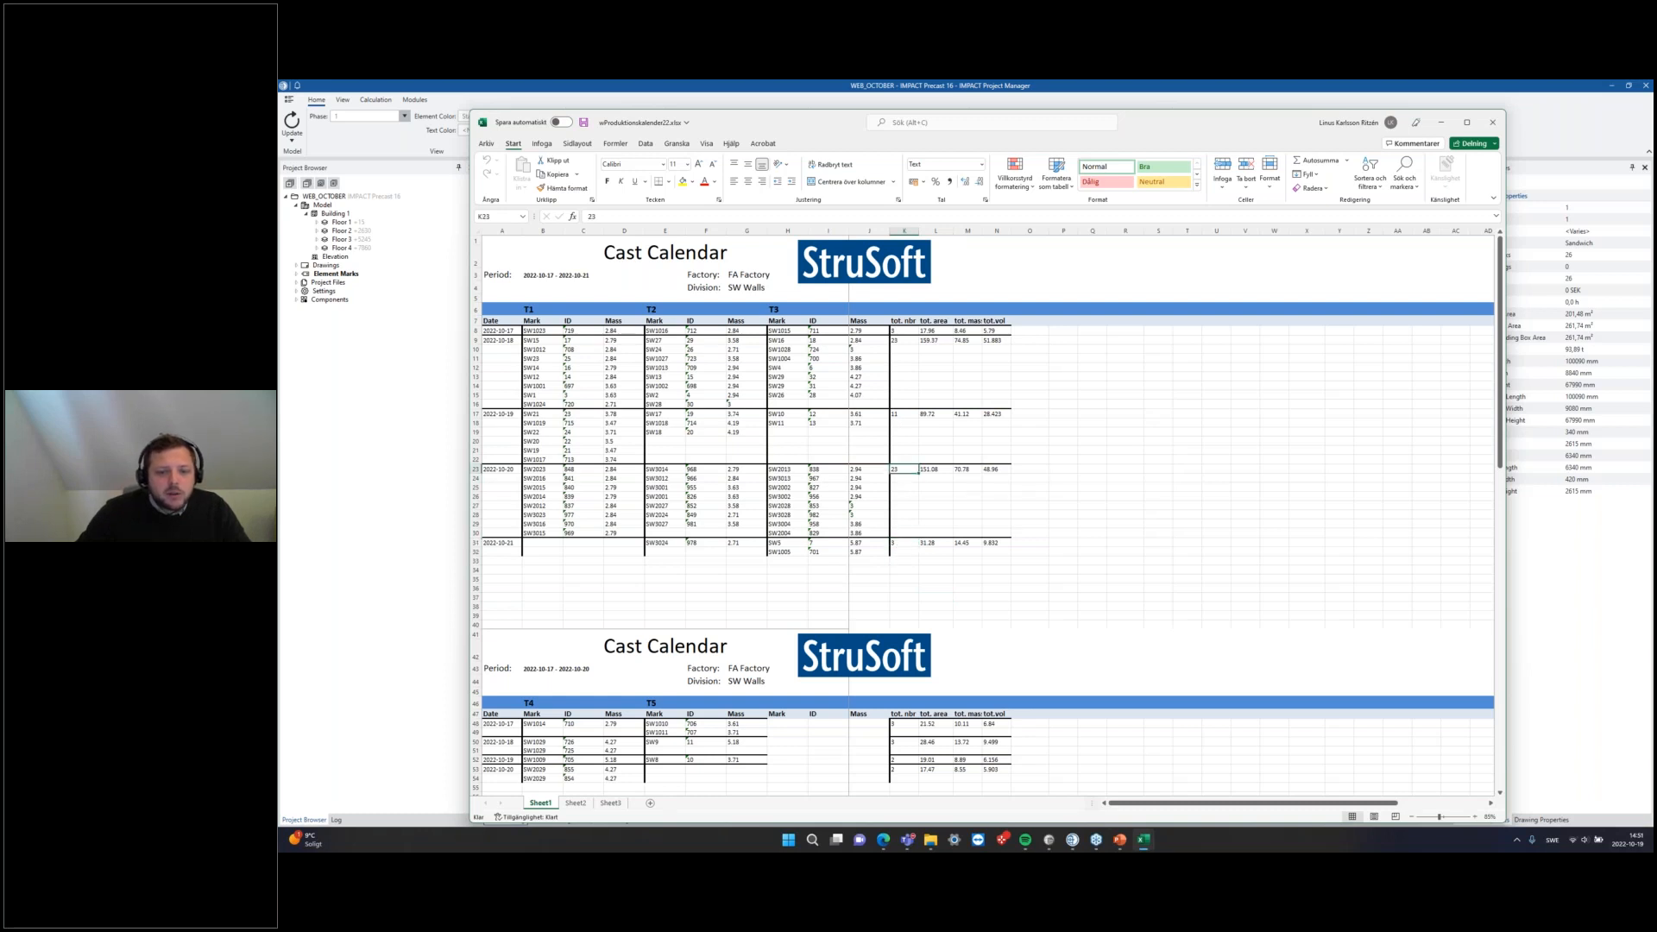
{"action": "left_click", "coordinate": [1440, 121]}
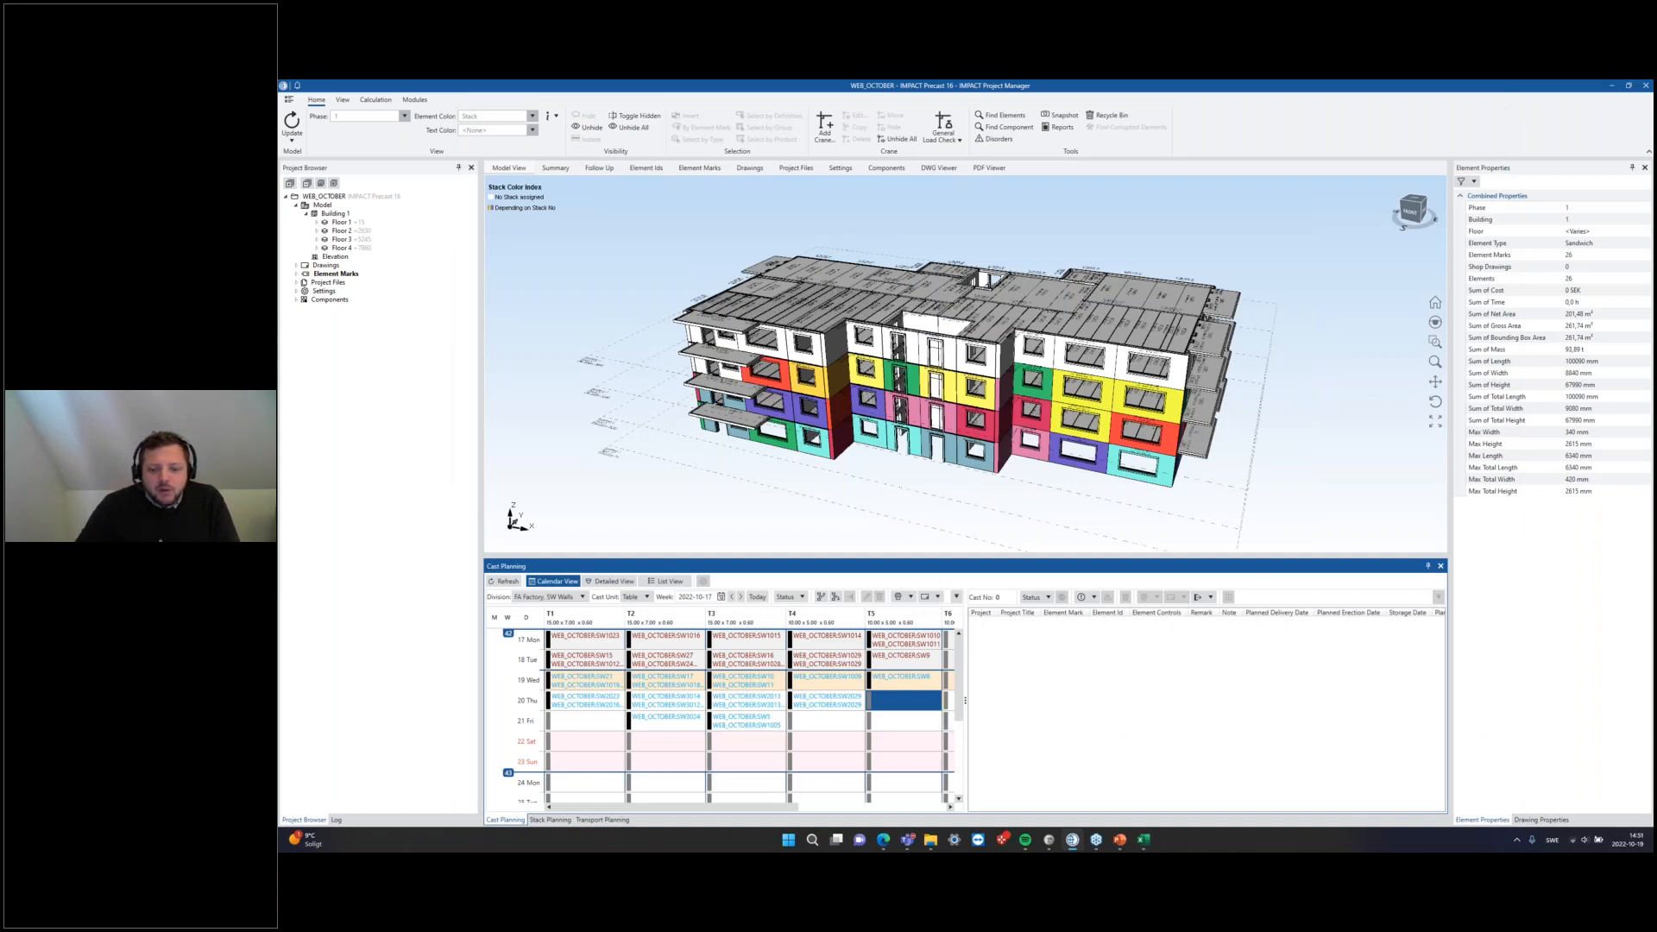
{"action": "left_click", "coordinate": [1048, 839]}
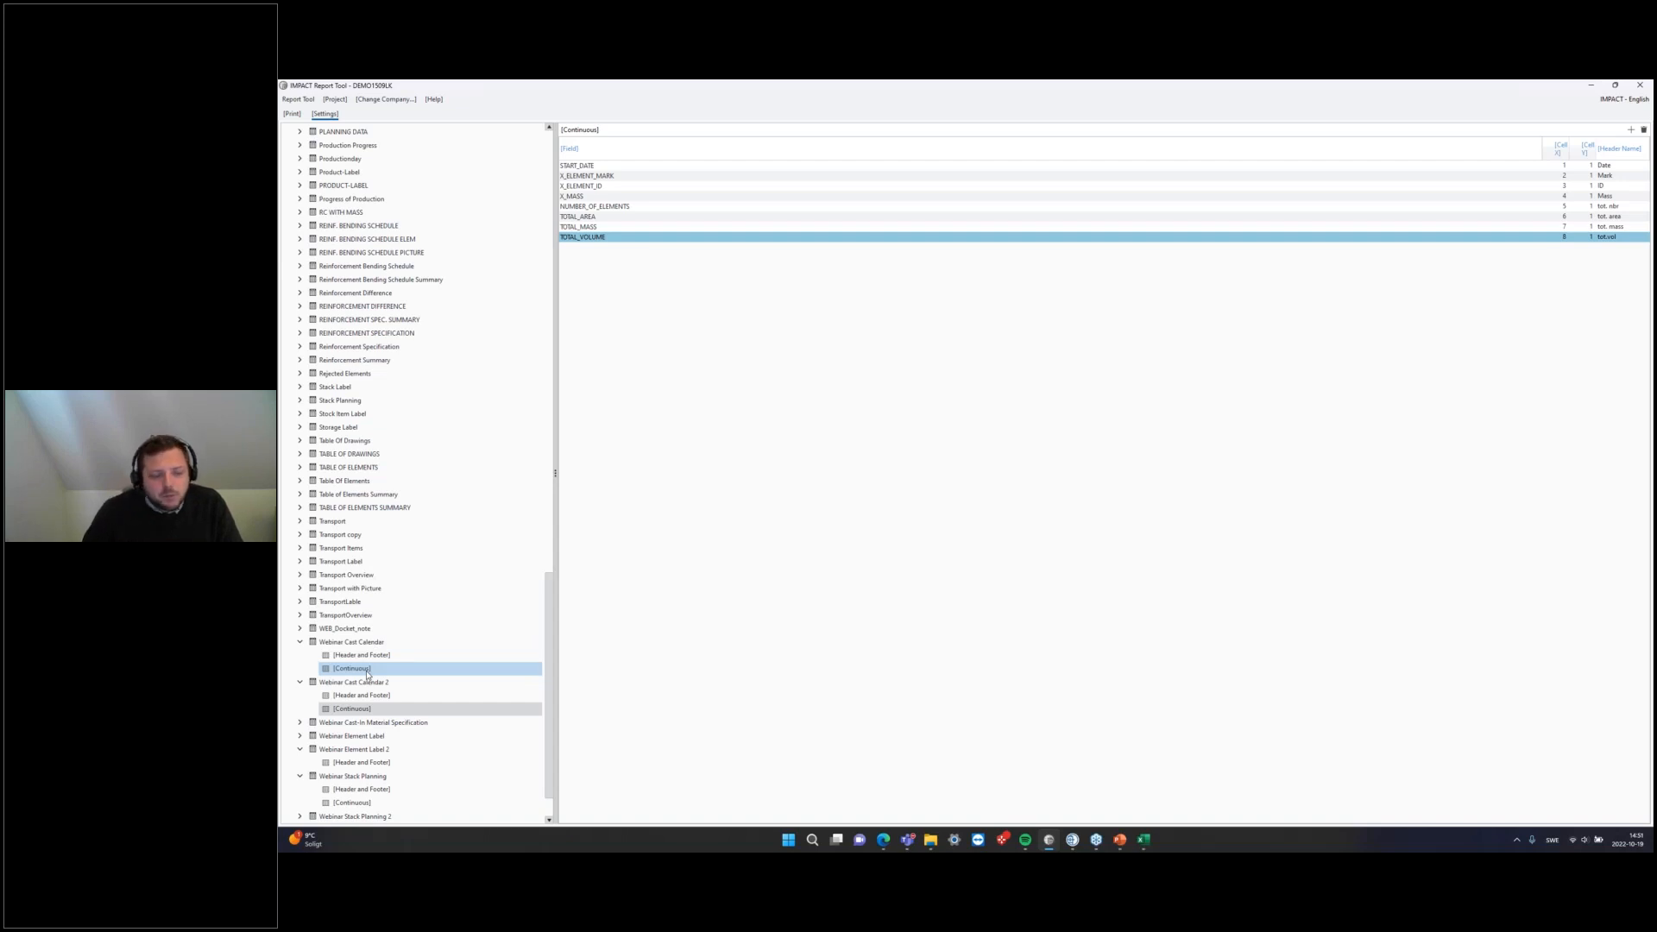
Step: Switch to IMPACT Project Manager, select stack 1 in Stack Planning, and enlarge the planning area with its 3D preview
{"action": "left_click", "coordinate": [1588, 86]}
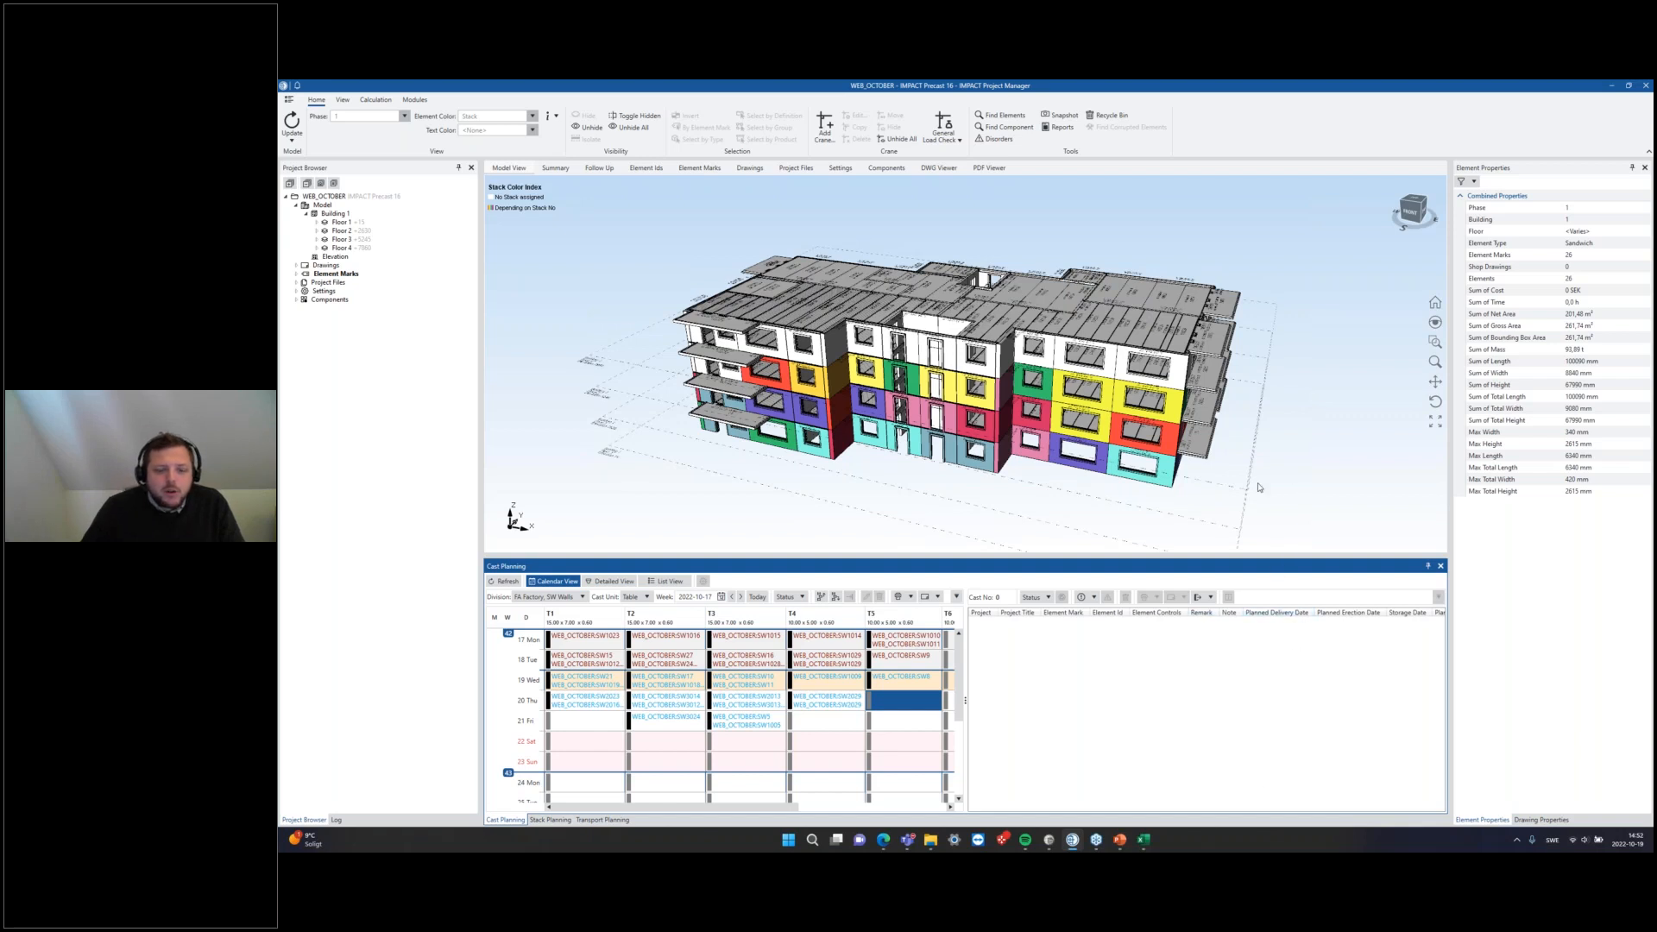
{"action": "left_click", "coordinate": [550, 820]}
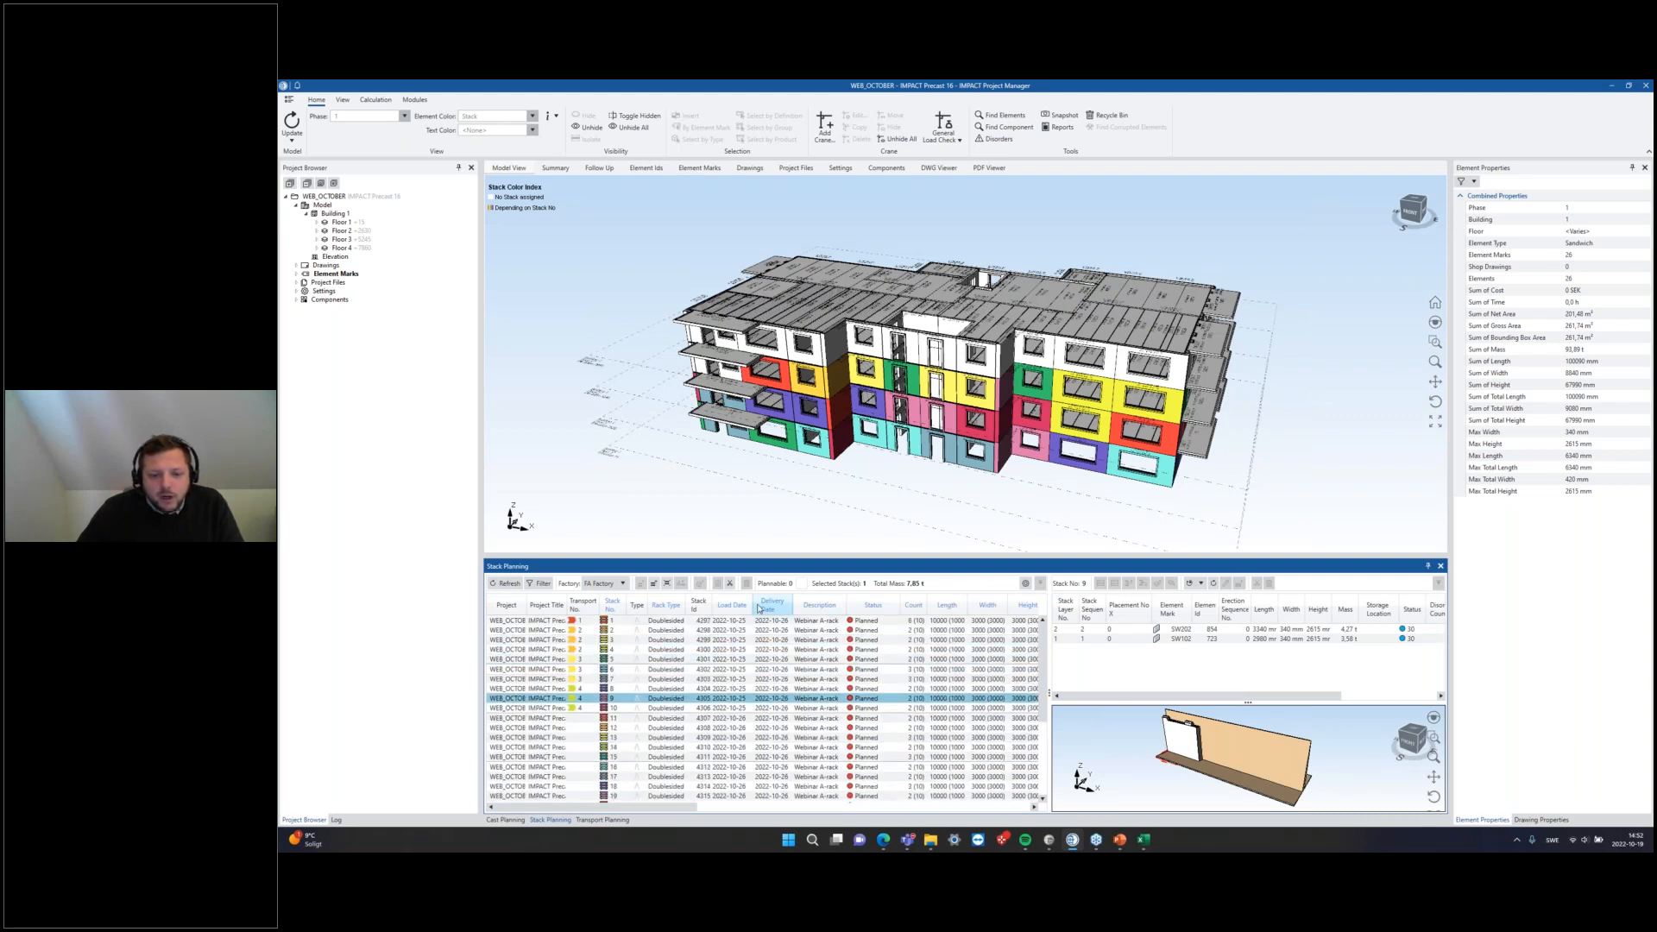
{"action": "left_click", "coordinate": [731, 621]}
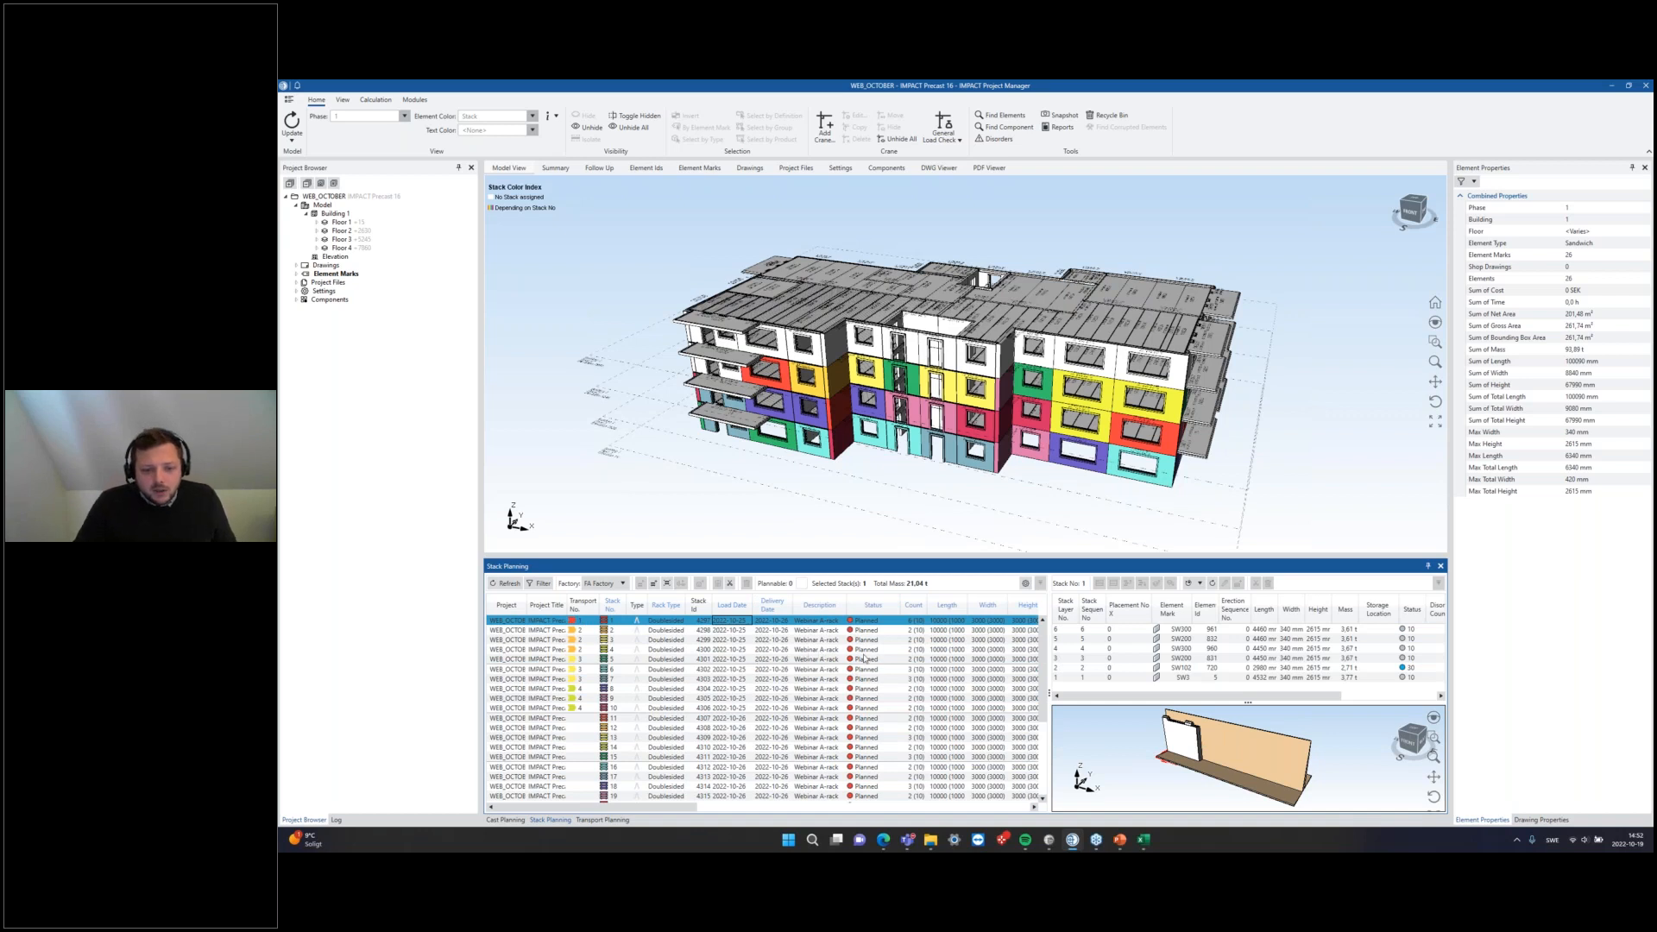
{"action": "middle_click_drag", "start_coordinate": [1144, 753], "coordinate": [1211, 747]}
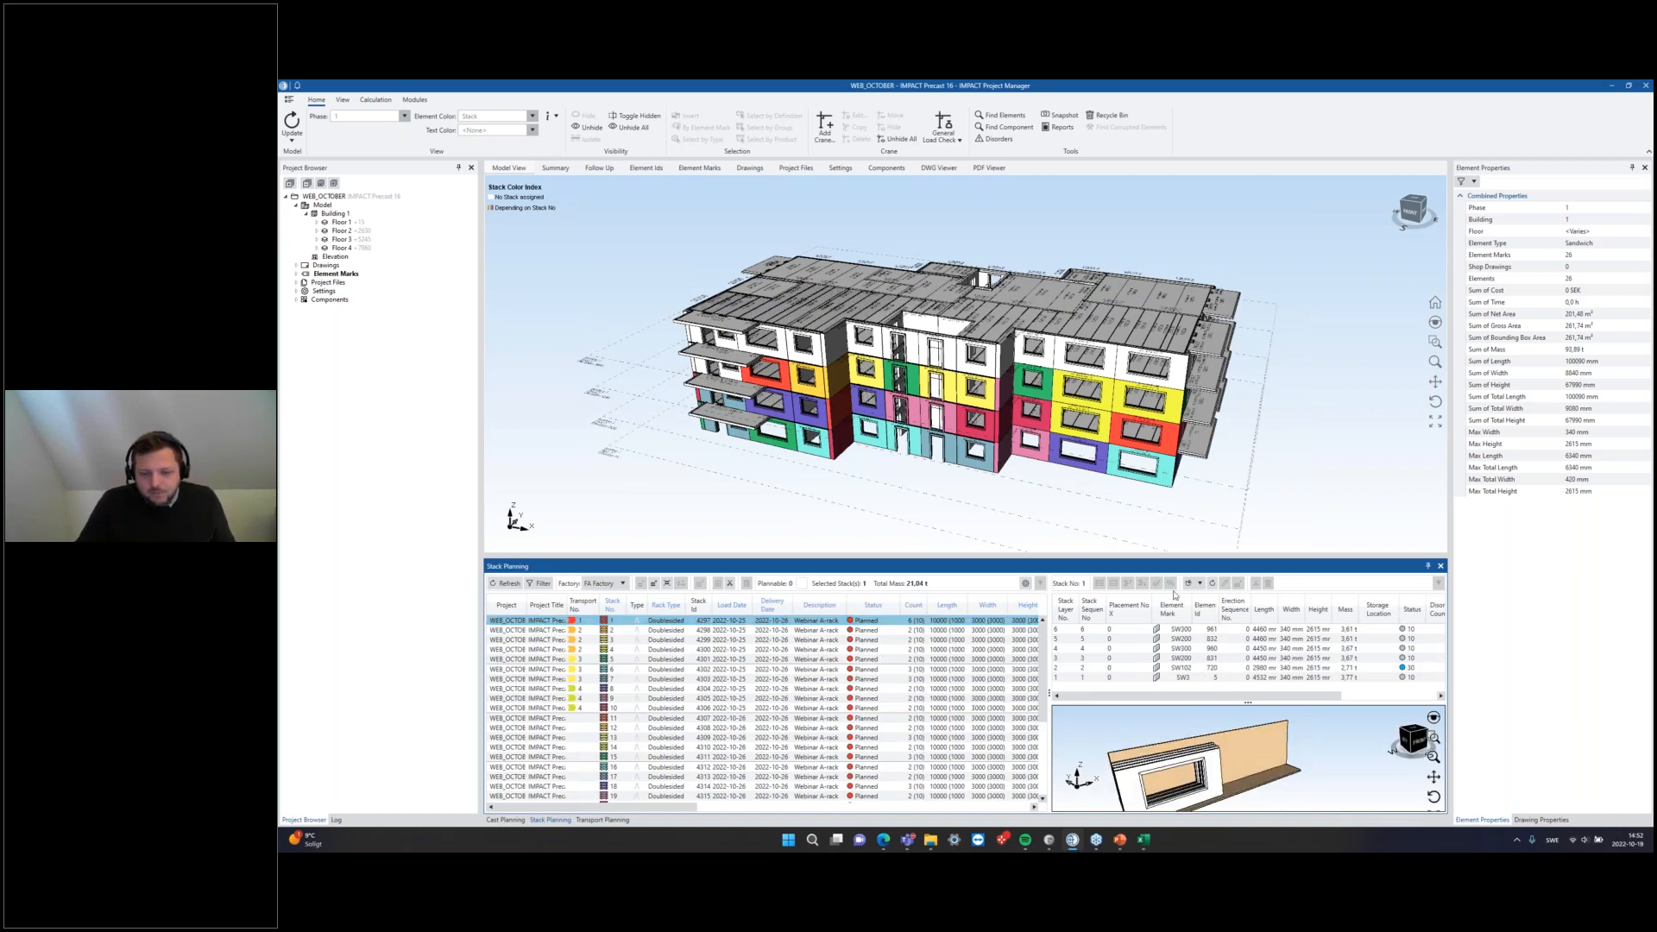
{"action": "left_click_drag", "start_coordinate": [1174, 563], "coordinate": [1187, 466]}
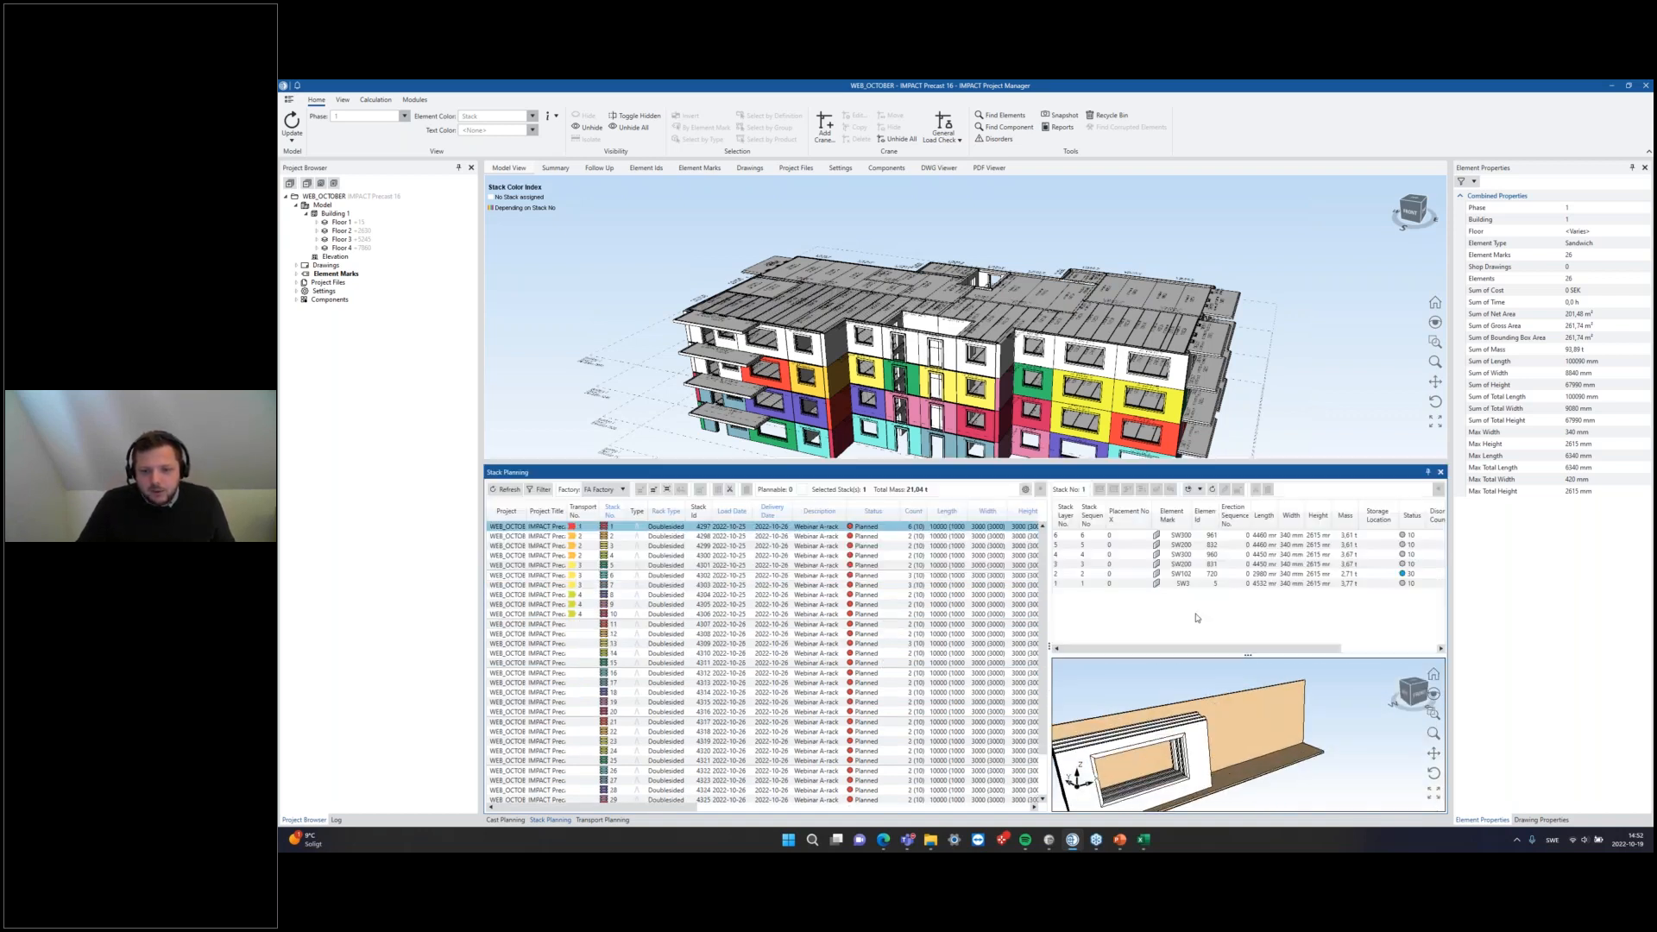
{"action": "left_click_drag", "start_coordinate": [1248, 655], "coordinate": [1248, 609]}
Step: Examine how the wall elements of stack 1 are placed on the A-rack from the end, above and an angle
{"action": "middle_click_drag", "start_coordinate": [1208, 717], "coordinate": [1402, 715]}
{"action": "left_click", "coordinate": [1407, 648]}
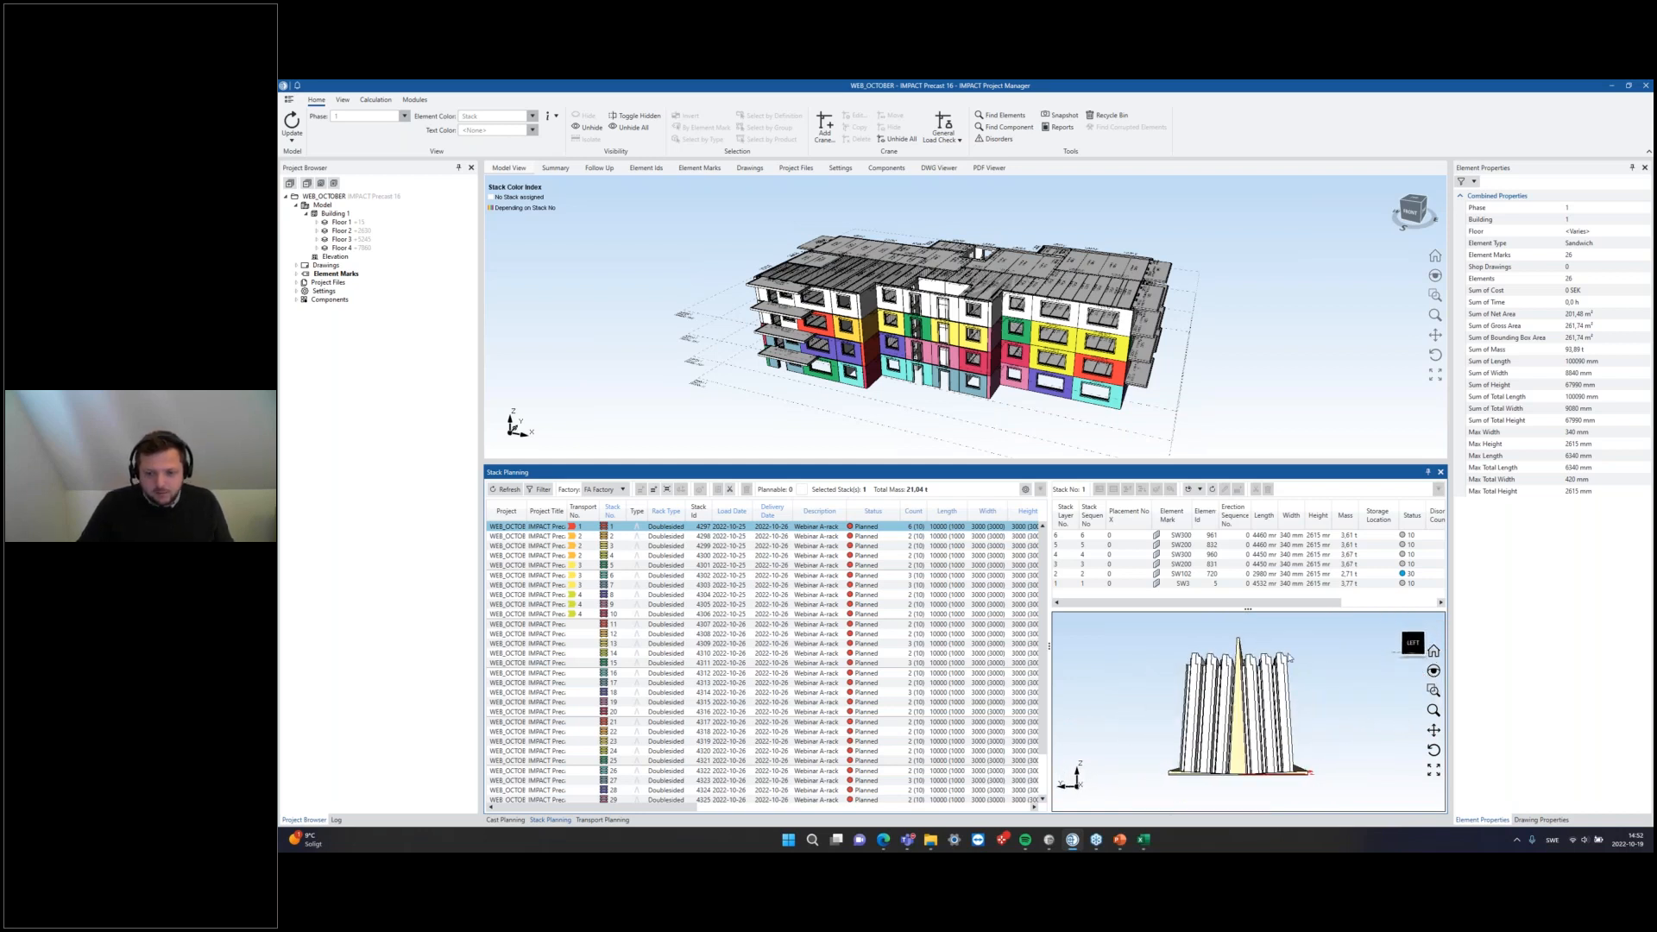
{"action": "middle_click_drag", "start_coordinate": [1318, 661], "coordinate": [1255, 759]}
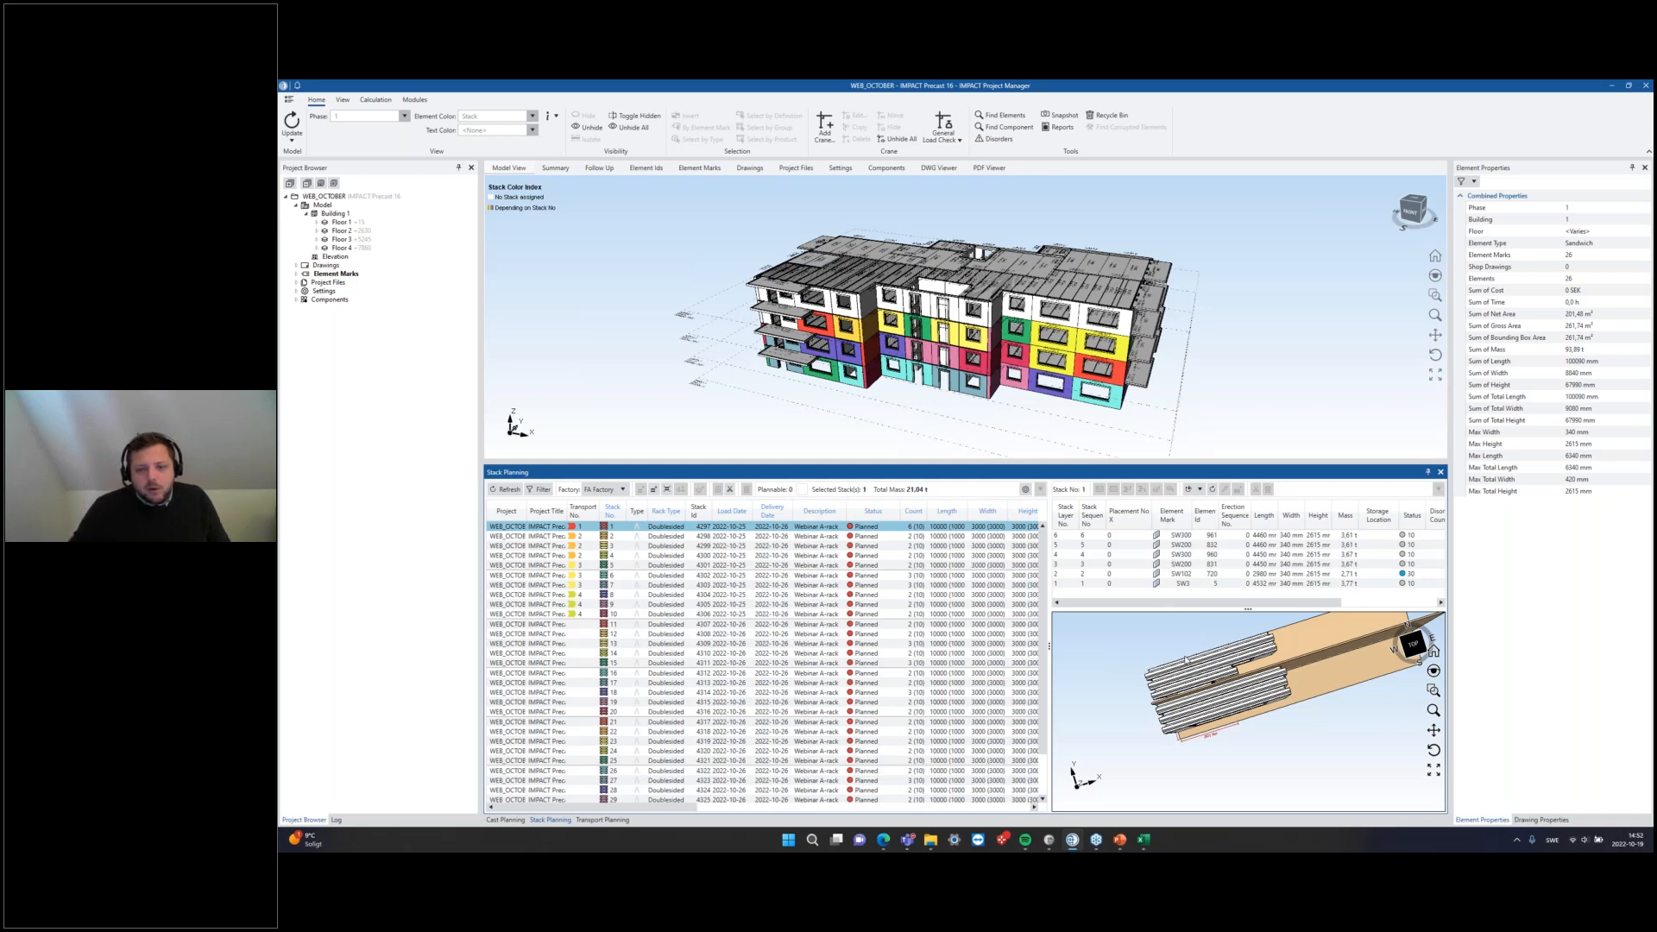
{"action": "middle_click_drag", "start_coordinate": [1304, 666], "coordinate": [1285, 689]}
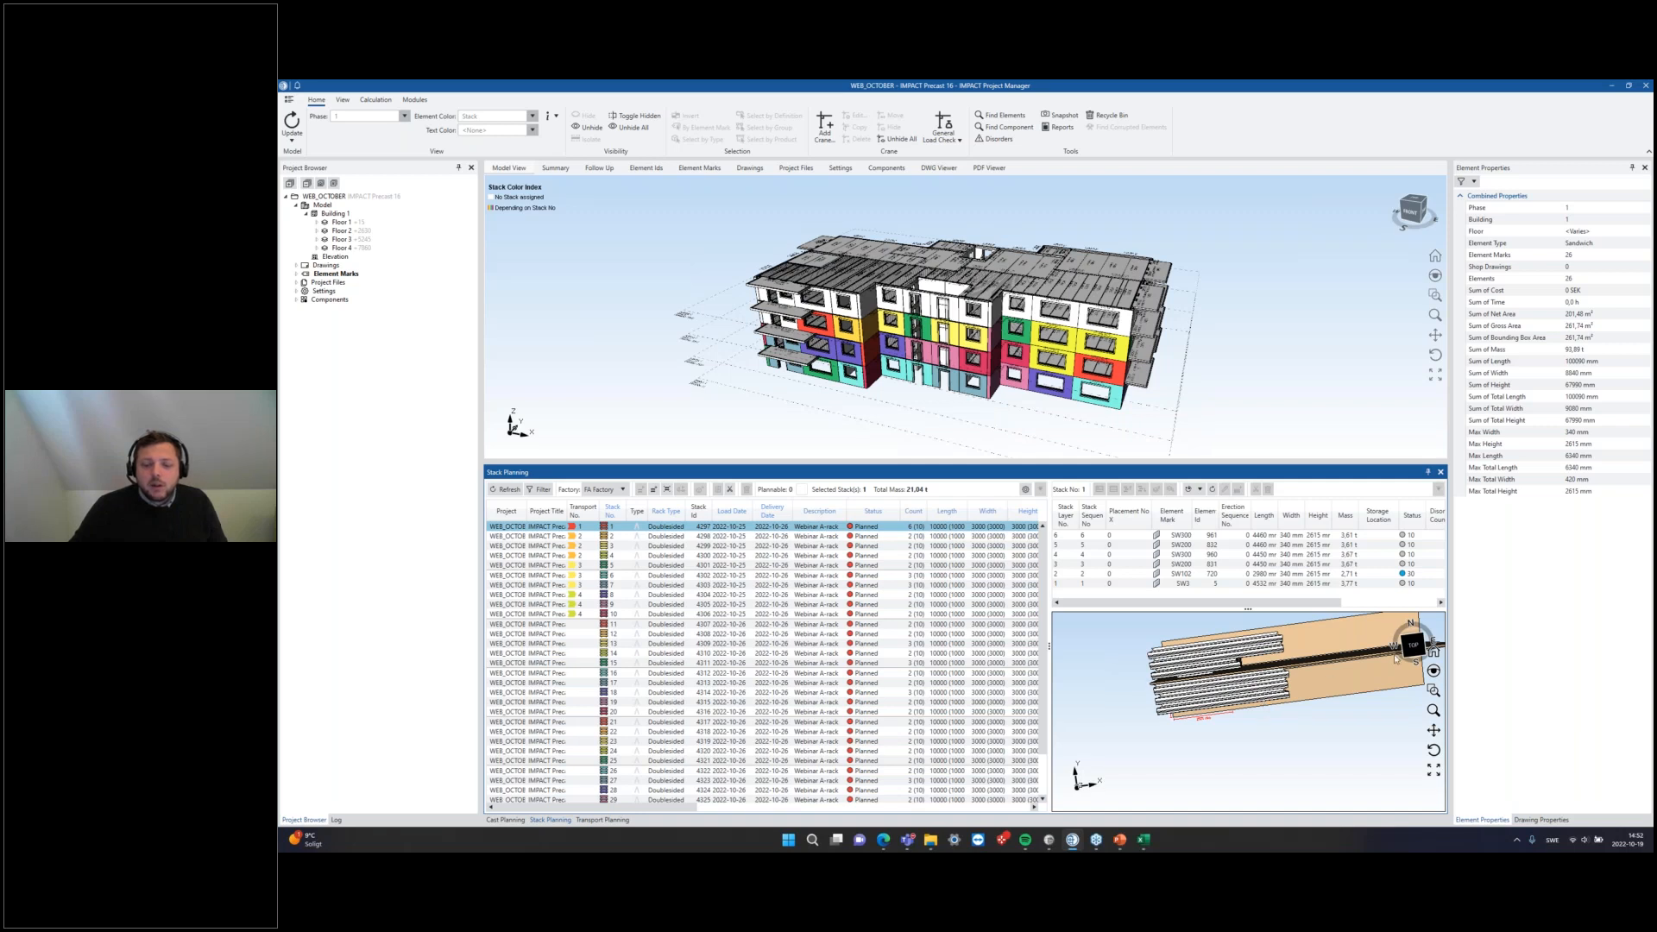
{"action": "middle_click_drag", "start_coordinate": [1241, 770], "coordinate": [1292, 706]}
{"action": "mouse_move", "coordinate": [1291, 765]}
{"action": "middle_mouse_down"}
{"action": "mouse_move", "coordinate": [1370, 733]}
{"action": "mouse_move", "coordinate": [1291, 775]}
{"action": "mouse_move", "coordinate": [1304, 765]}
{"action": "middle_mouse_up"}
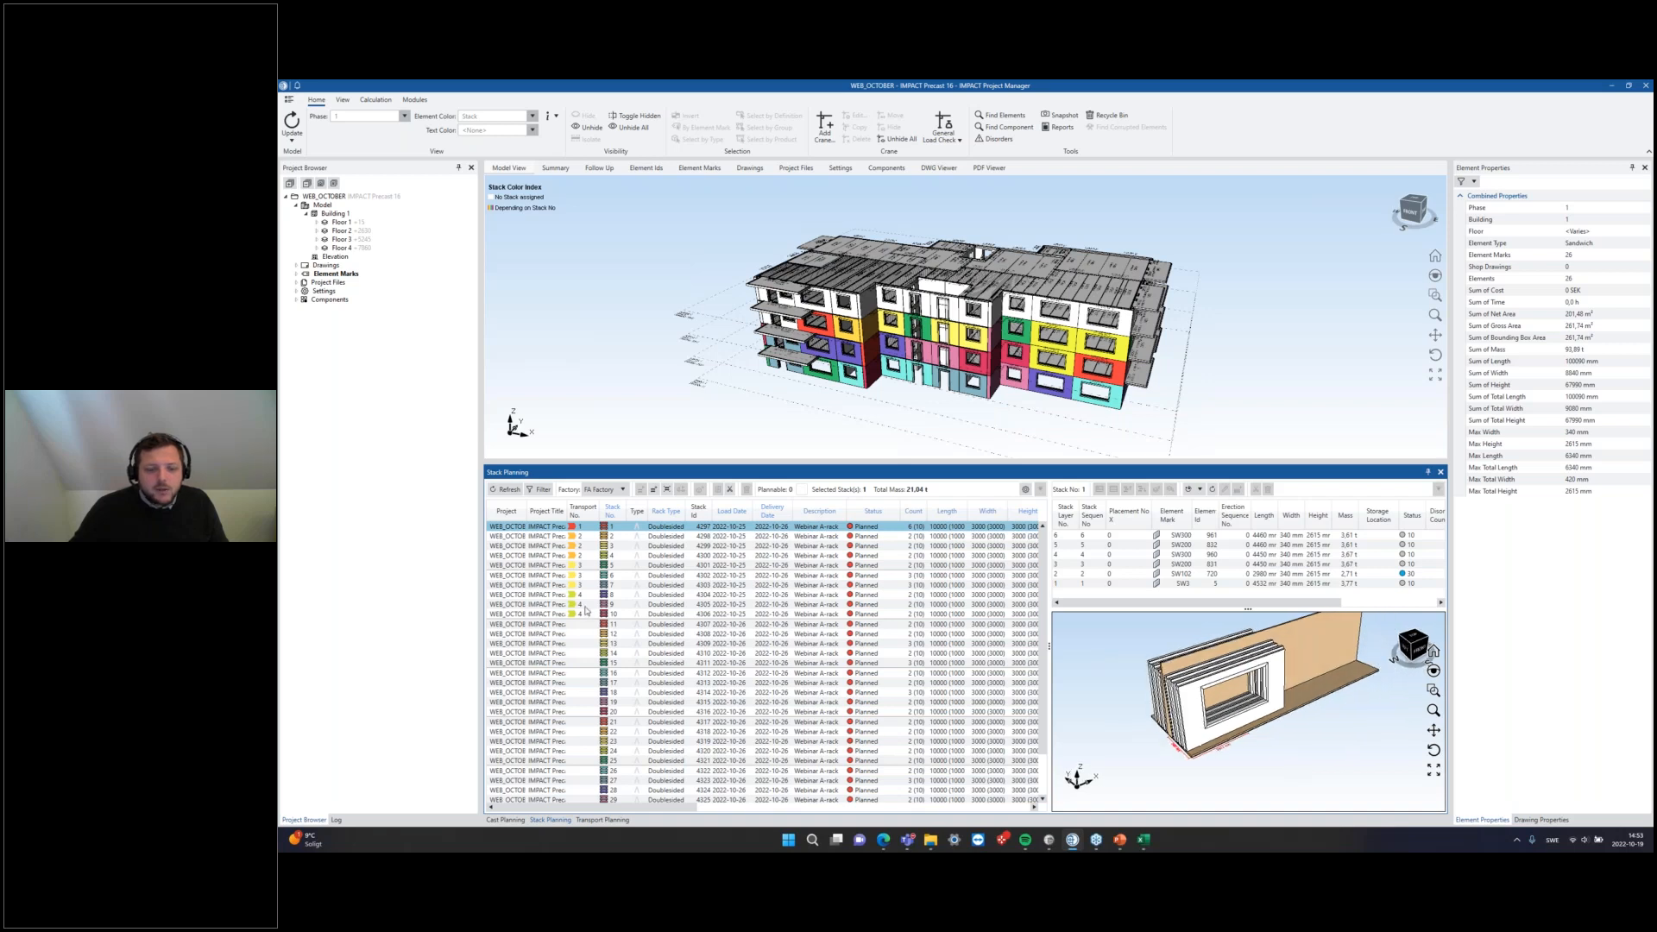
Step: Print stack 1 as a Visual A-Rack special stack planning using the Webinar Stack Planning report
{"action": "right_click", "coordinate": [583, 532]}
{"action": "mouse_move", "coordinate": [654, 672]}
{"action": "mouse_move", "coordinate": [791, 696]}
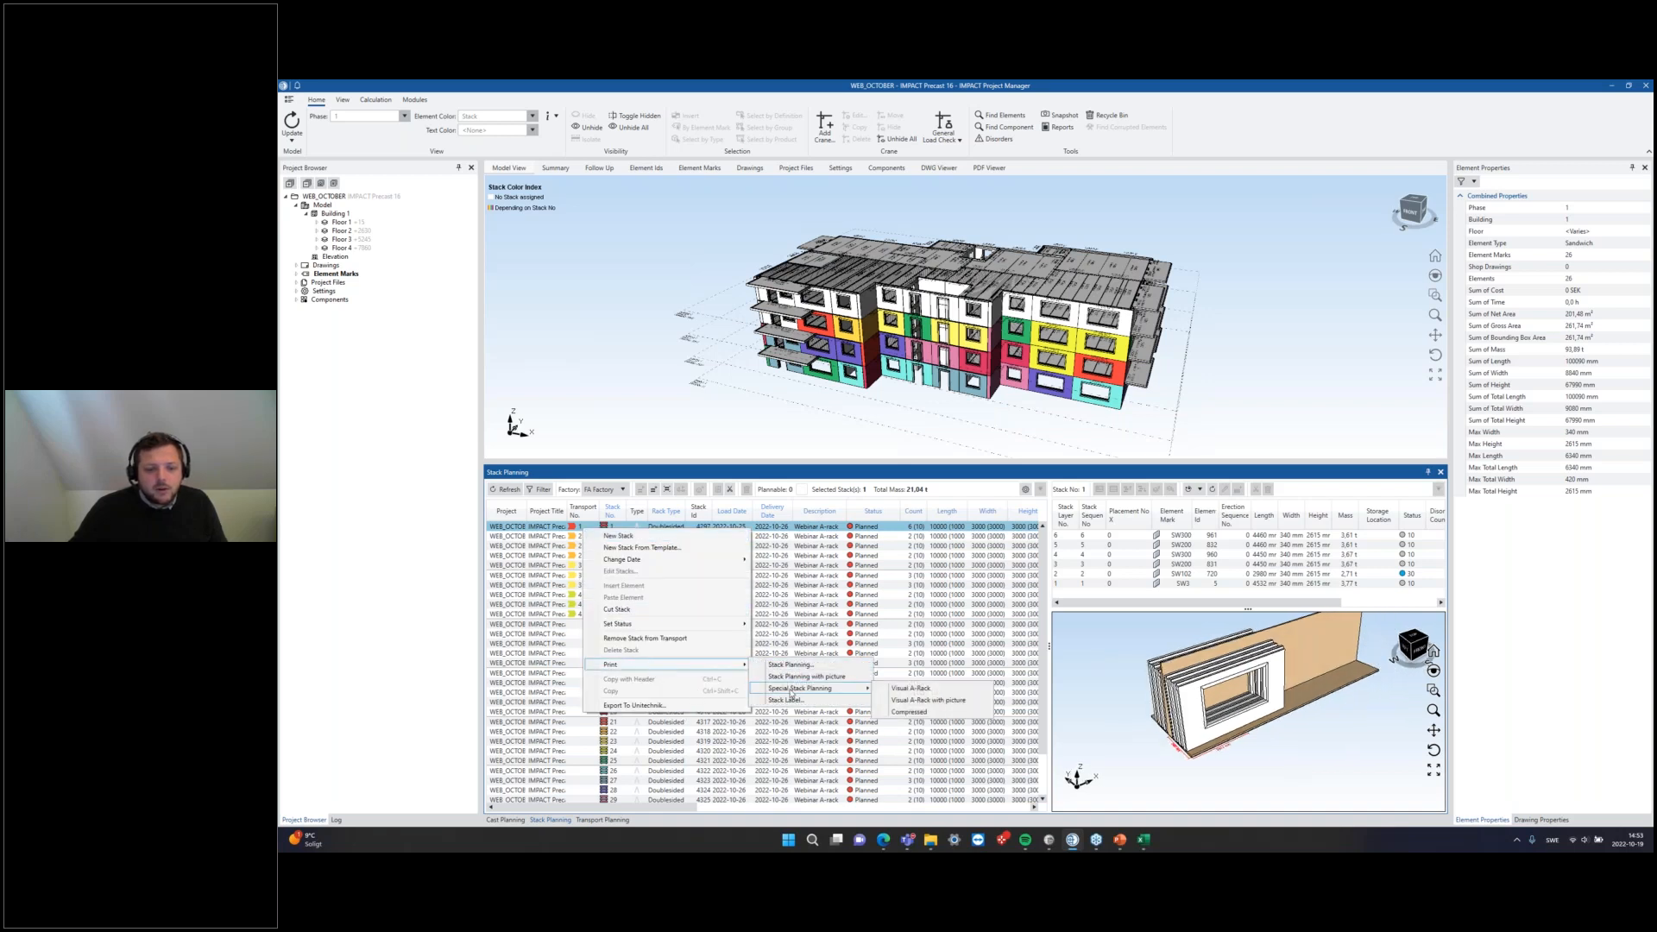
{"action": "left_click", "coordinate": [945, 690]}
{"action": "left_click", "coordinate": [981, 437]}
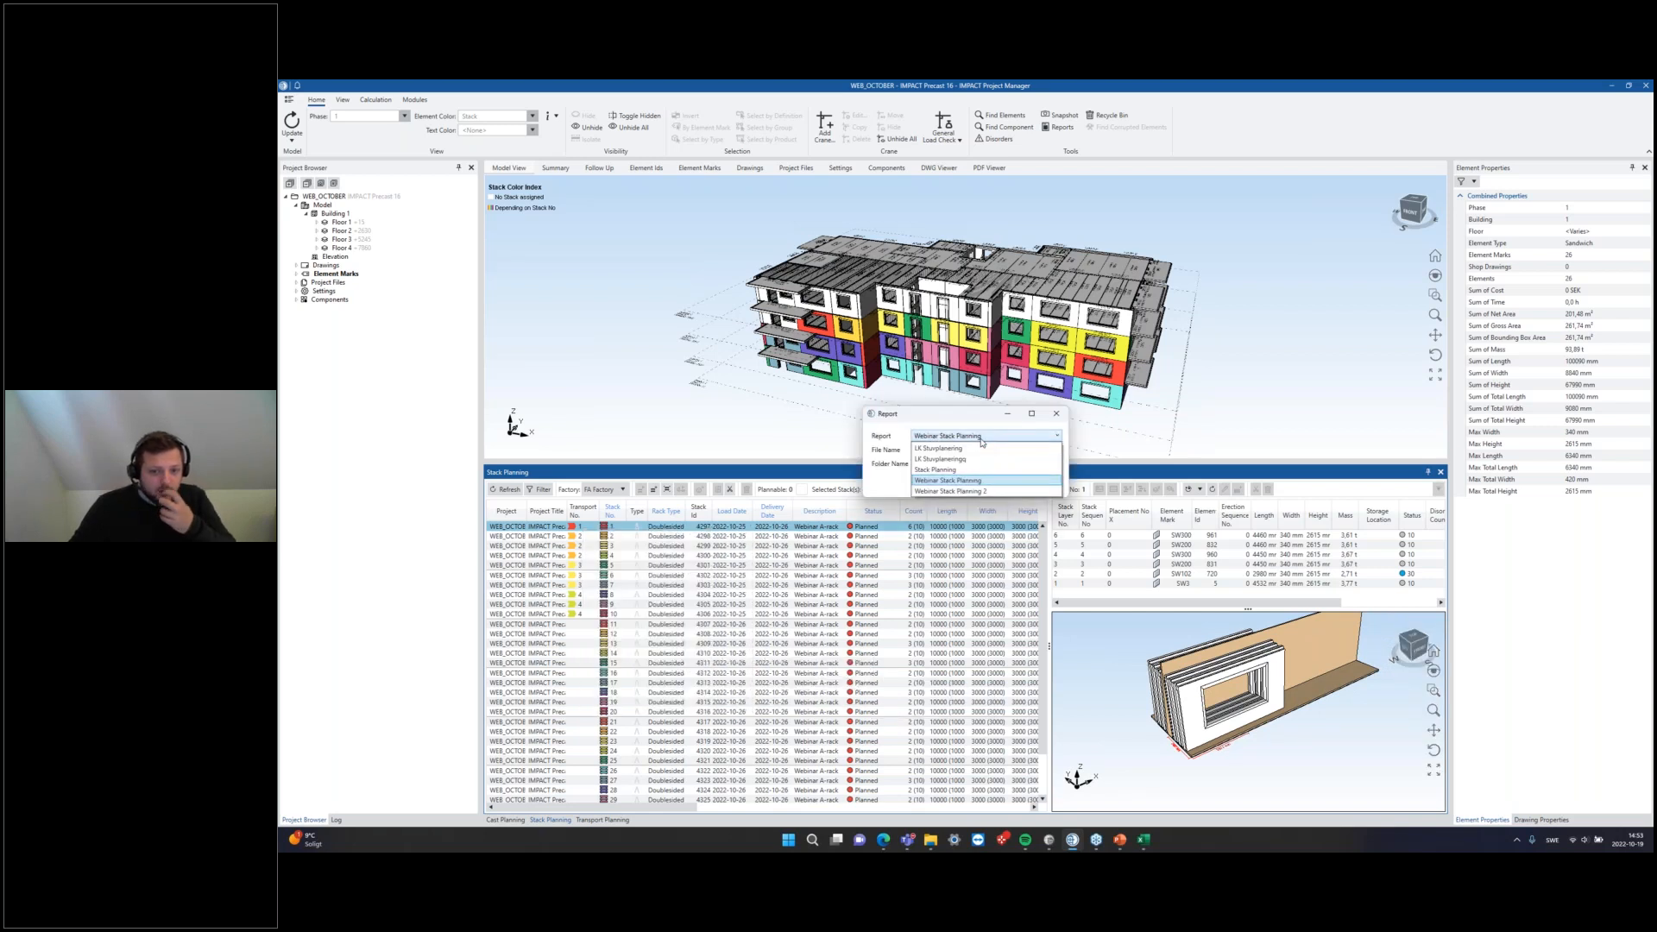
{"action": "left_click", "coordinate": [974, 480]}
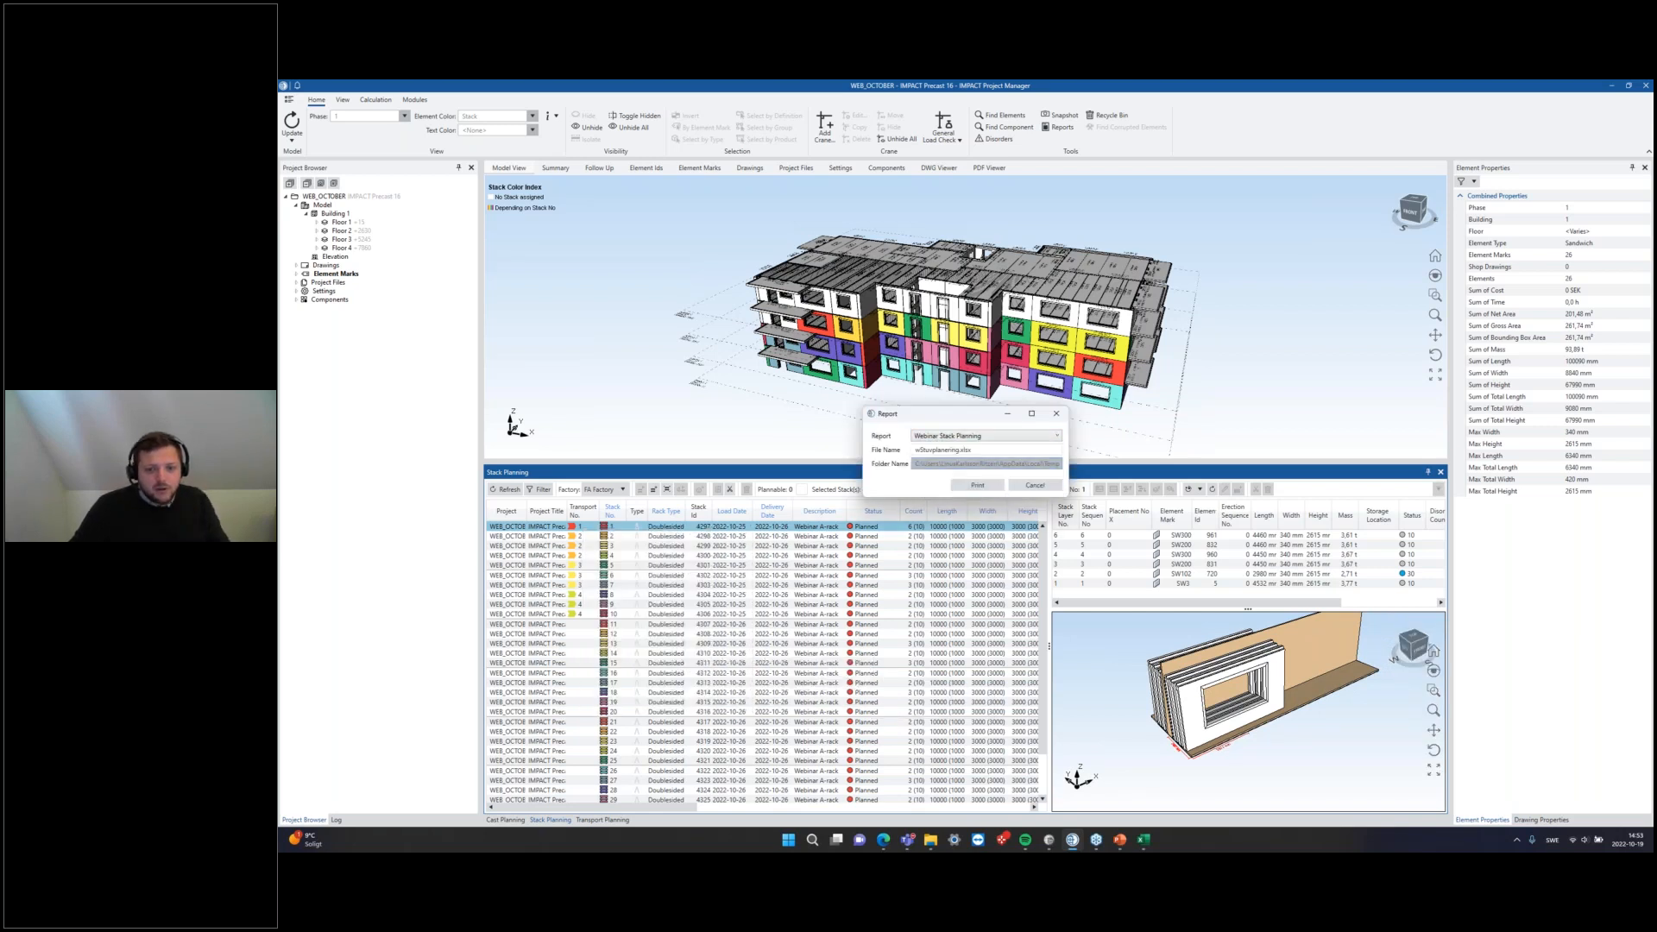
{"action": "left_click", "coordinate": [976, 486]}
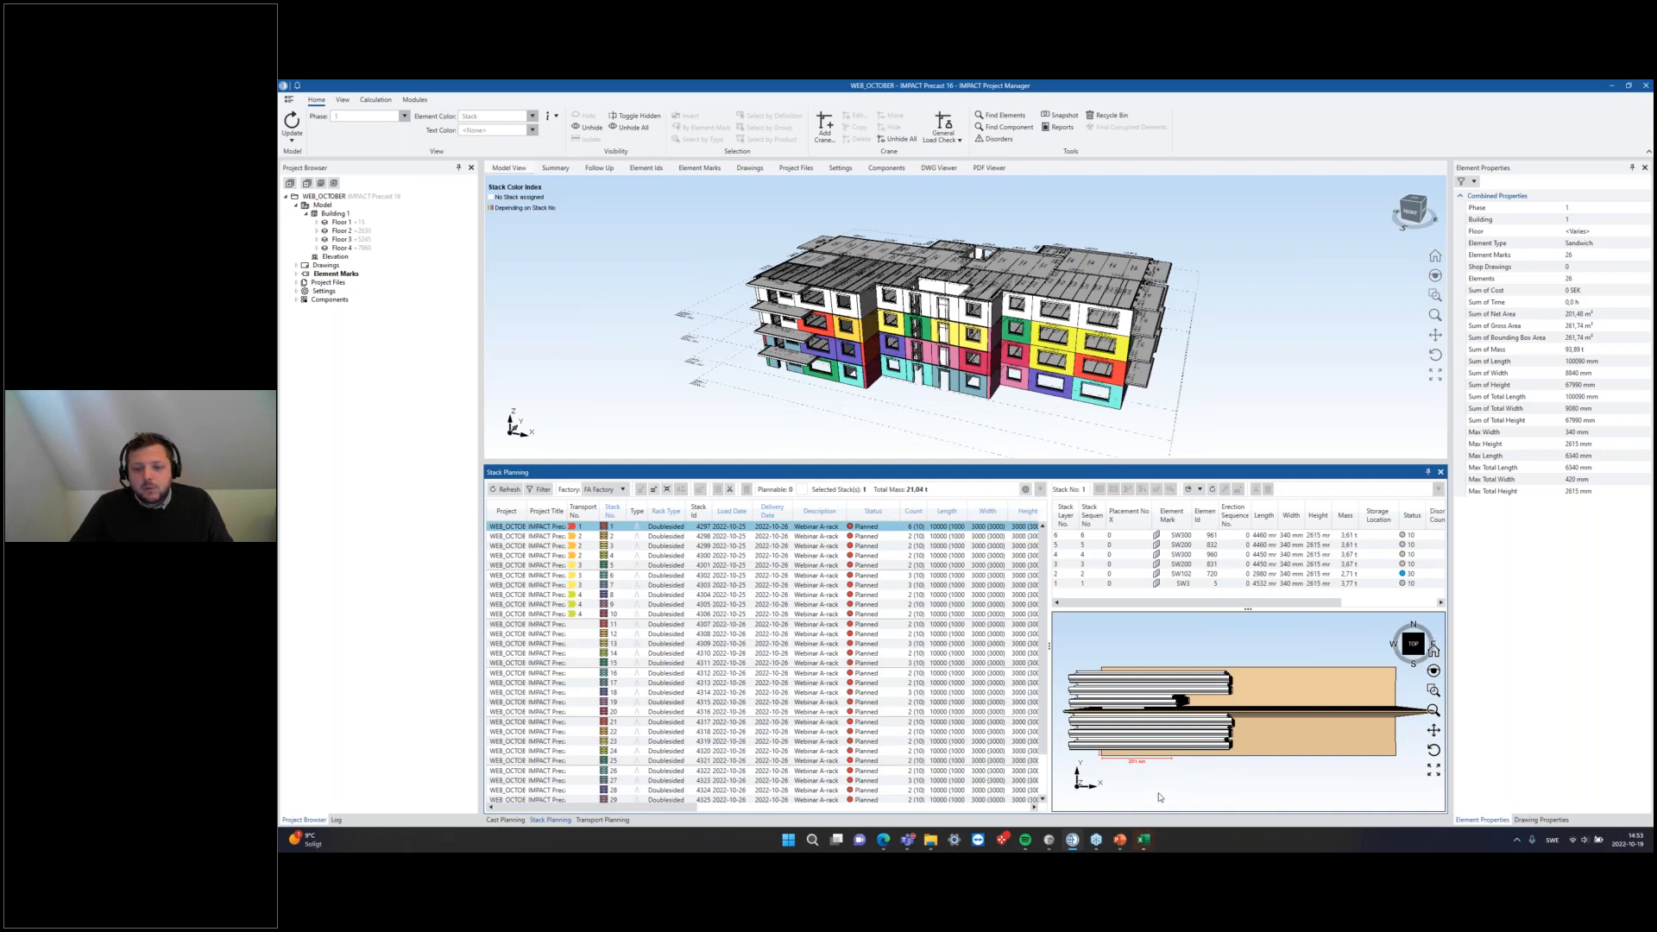
Step: Open the printed Stack Planning workbook in Excel and fit its window beside the 3D stack preview
{"action": "mouse_move", "coordinate": [1154, 826]}
{"action": "left_click", "coordinate": [1380, 783]}
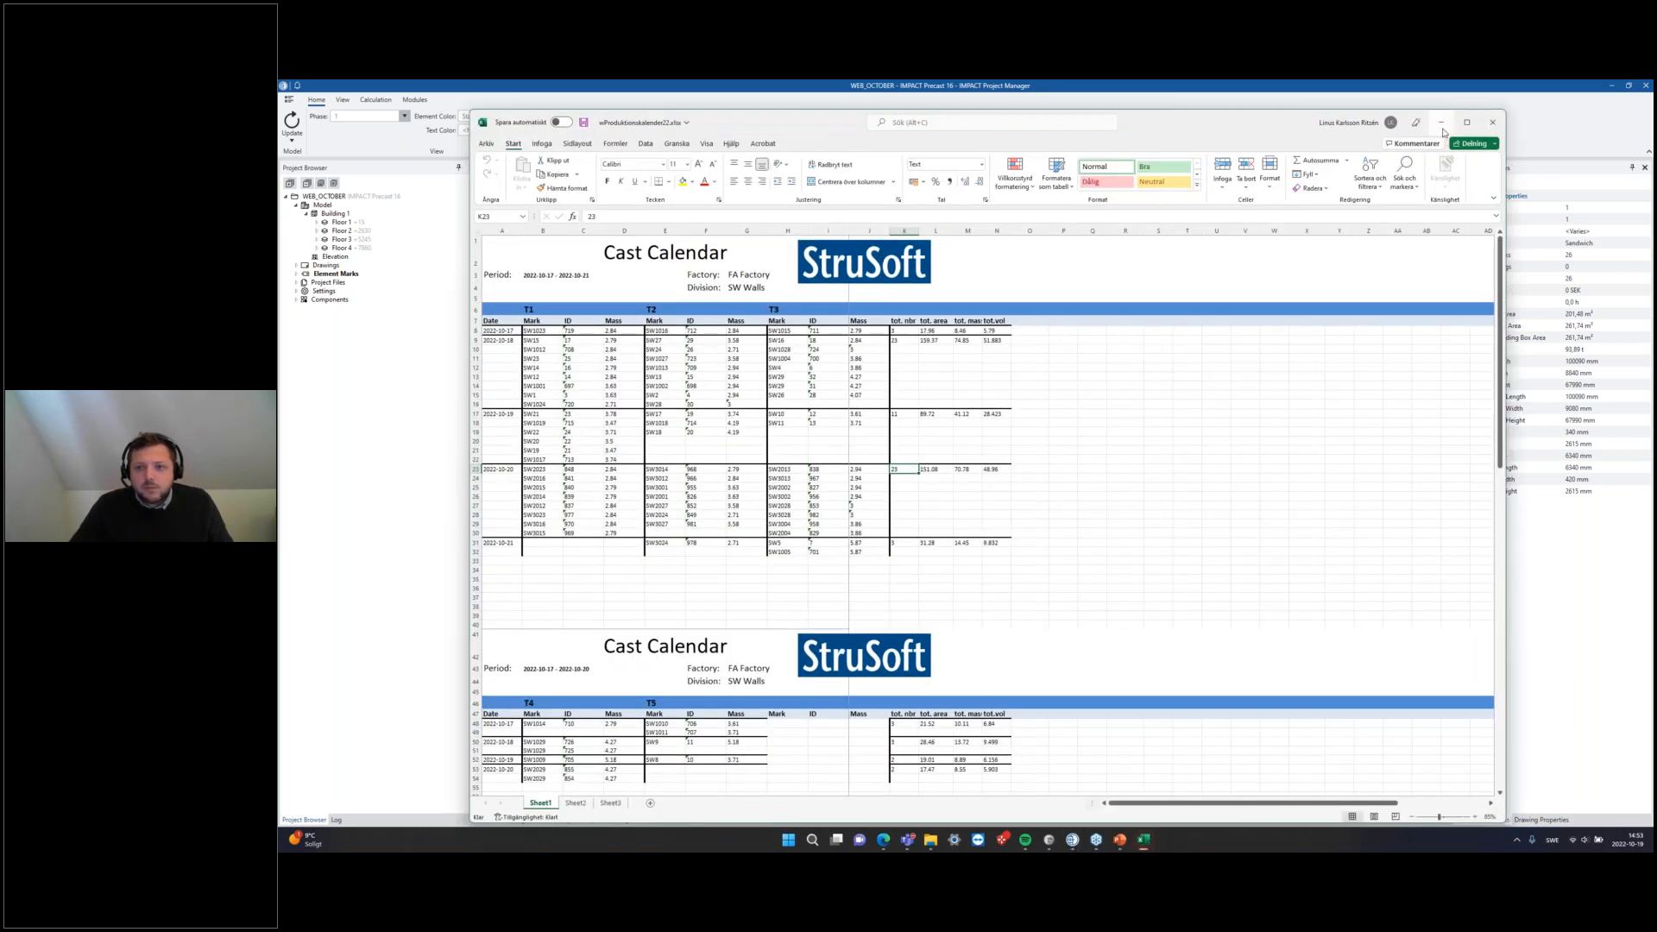
{"action": "left_click", "coordinate": [1441, 123]}
{"action": "mouse_move", "coordinate": [1143, 839]}
{"action": "left_click", "coordinate": [1410, 792]}
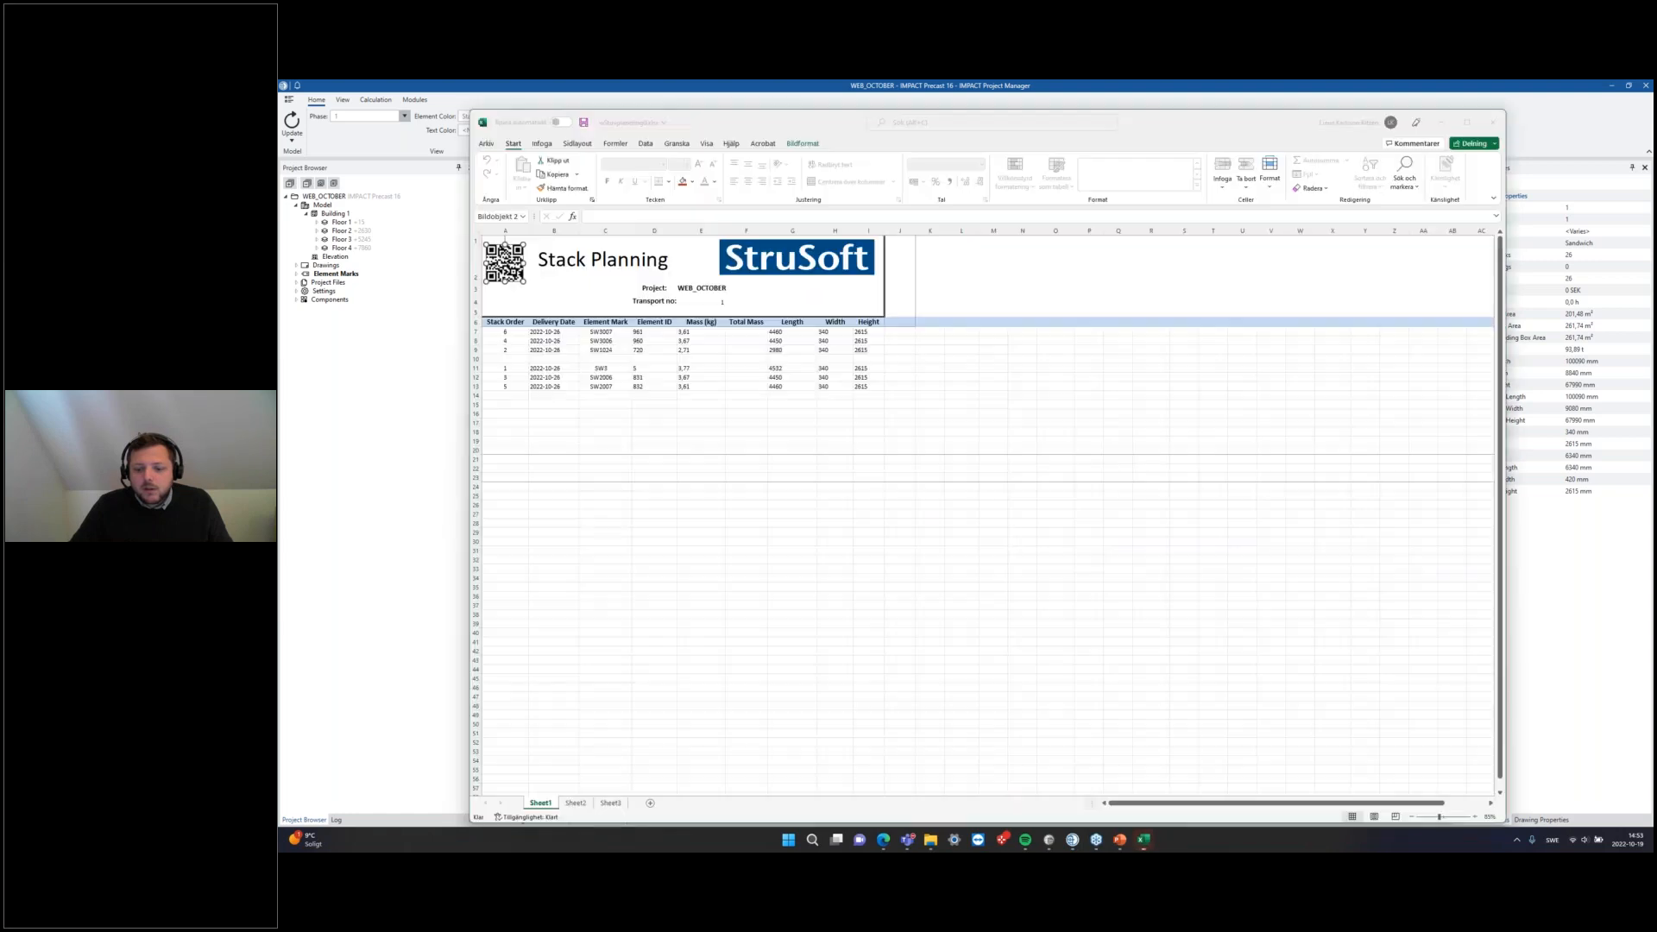
{"action": "left_click_drag", "start_coordinate": [1465, 470], "coordinate": [1111, 470]}
{"action": "scroll", "coordinate": [785, 245], "scroll_direction": "up", "scroll_amount": 3, "text": "ctrl"}
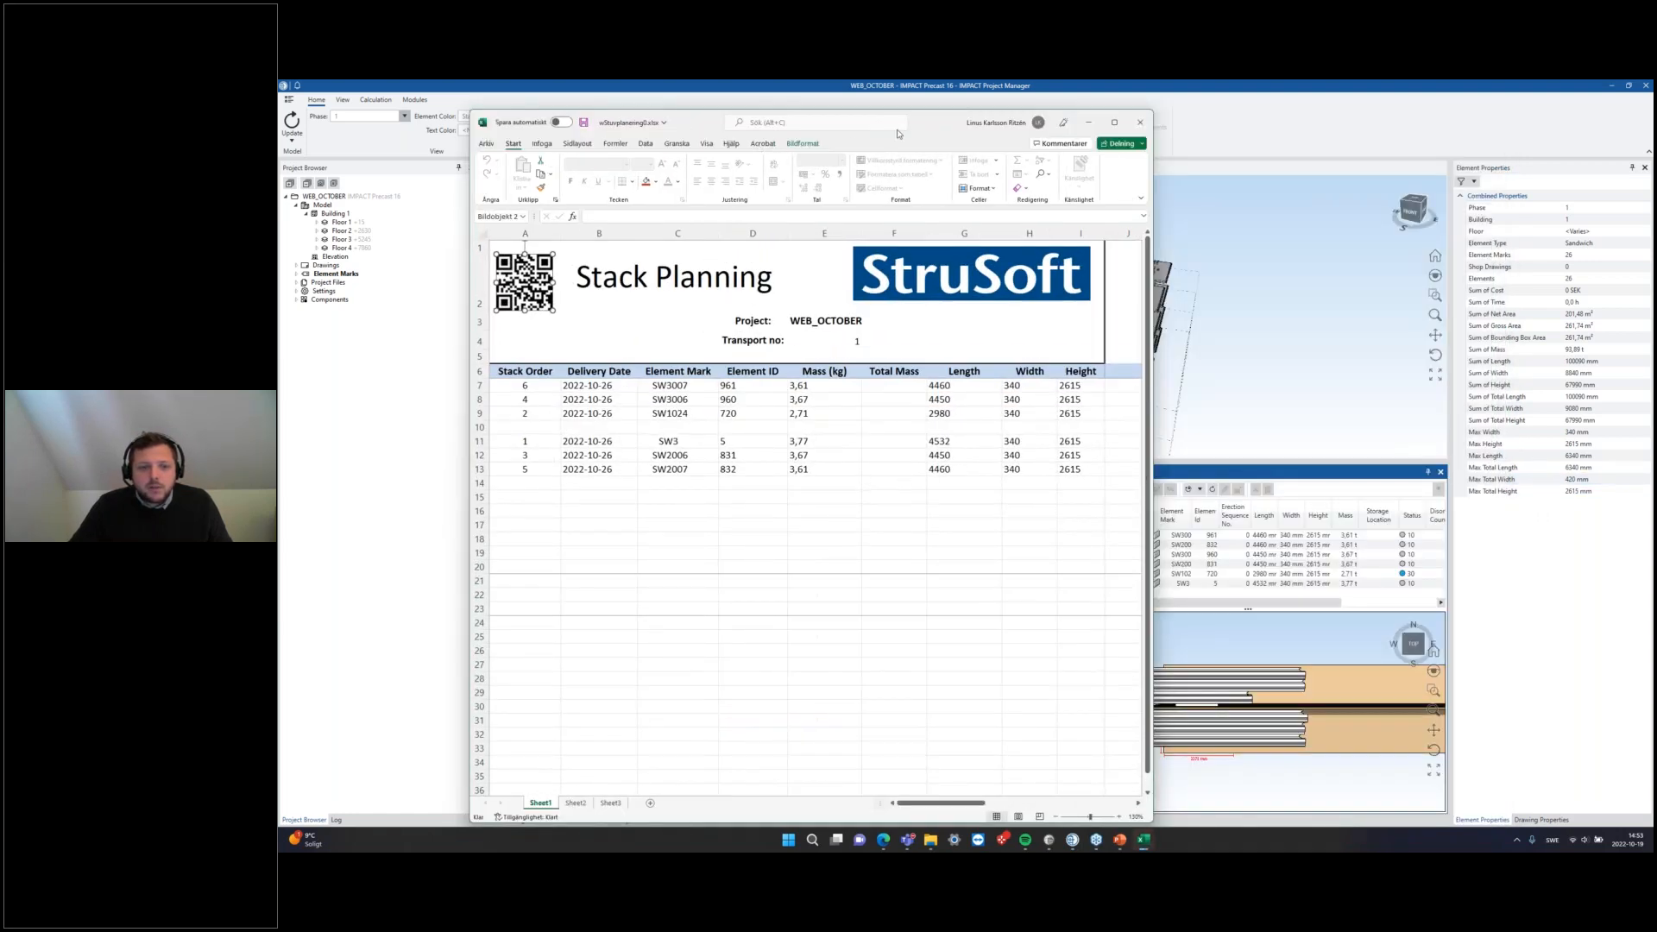
{"action": "left_click_drag", "start_coordinate": [898, 133], "coordinate": [832, 356]}
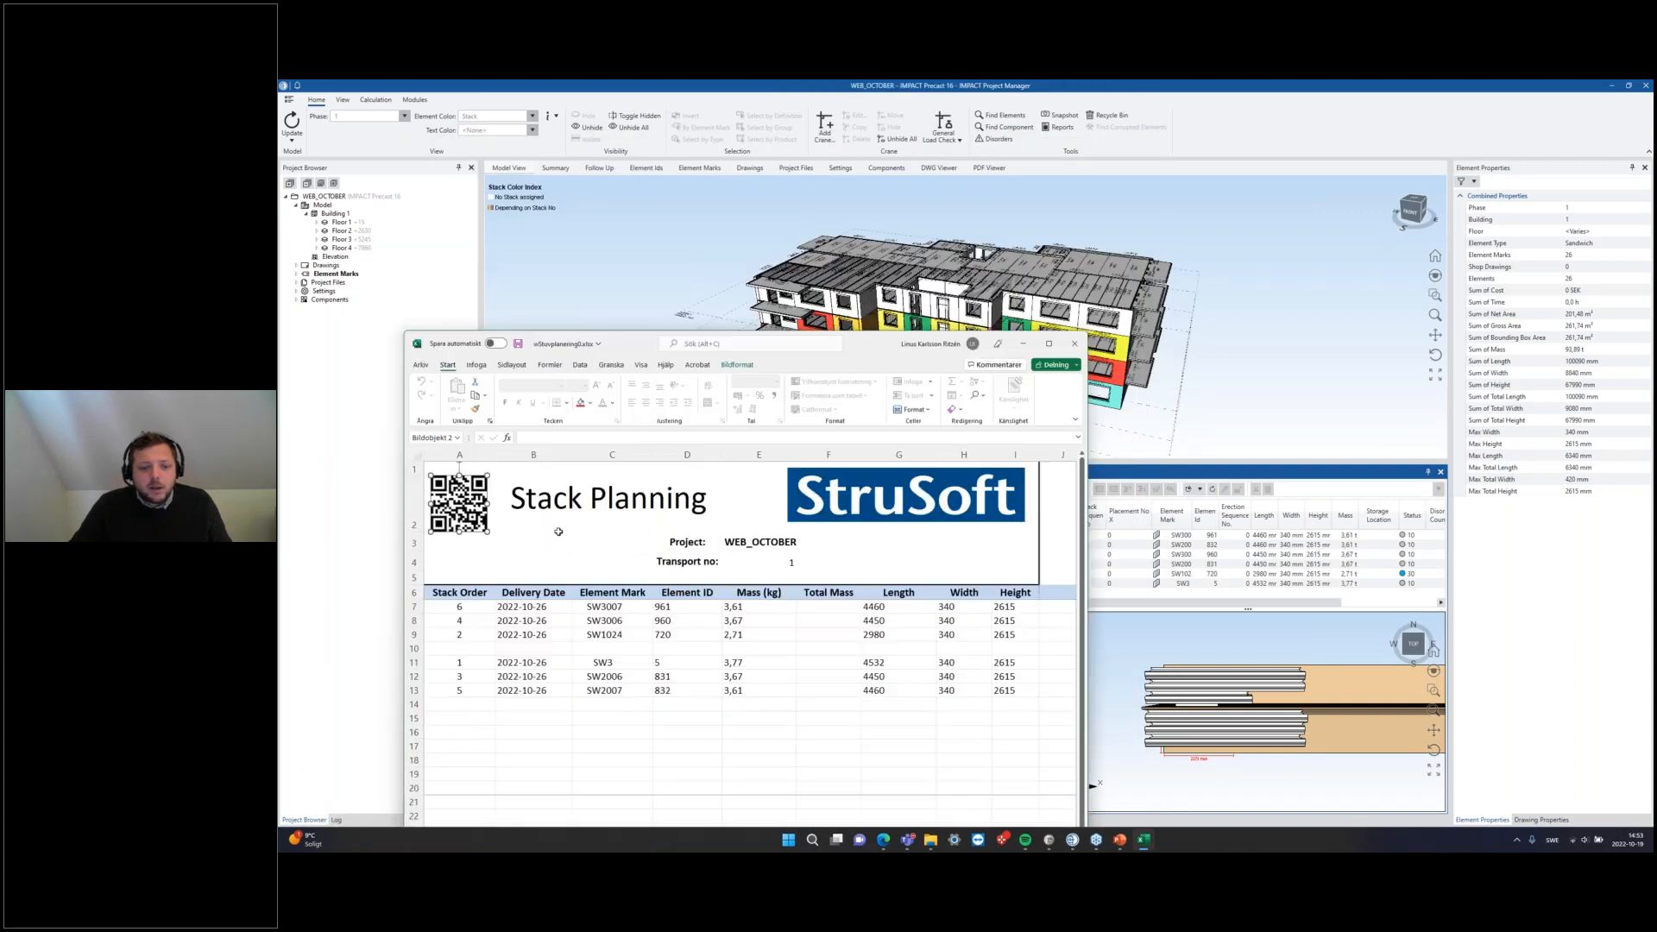
Step: Examine the Stack Planning report's header, project and transport number fields, column headings, and element rows around the blank separator row
{"action": "left_click_drag", "start_coordinate": [1005, 566], "coordinate": [640, 526]}
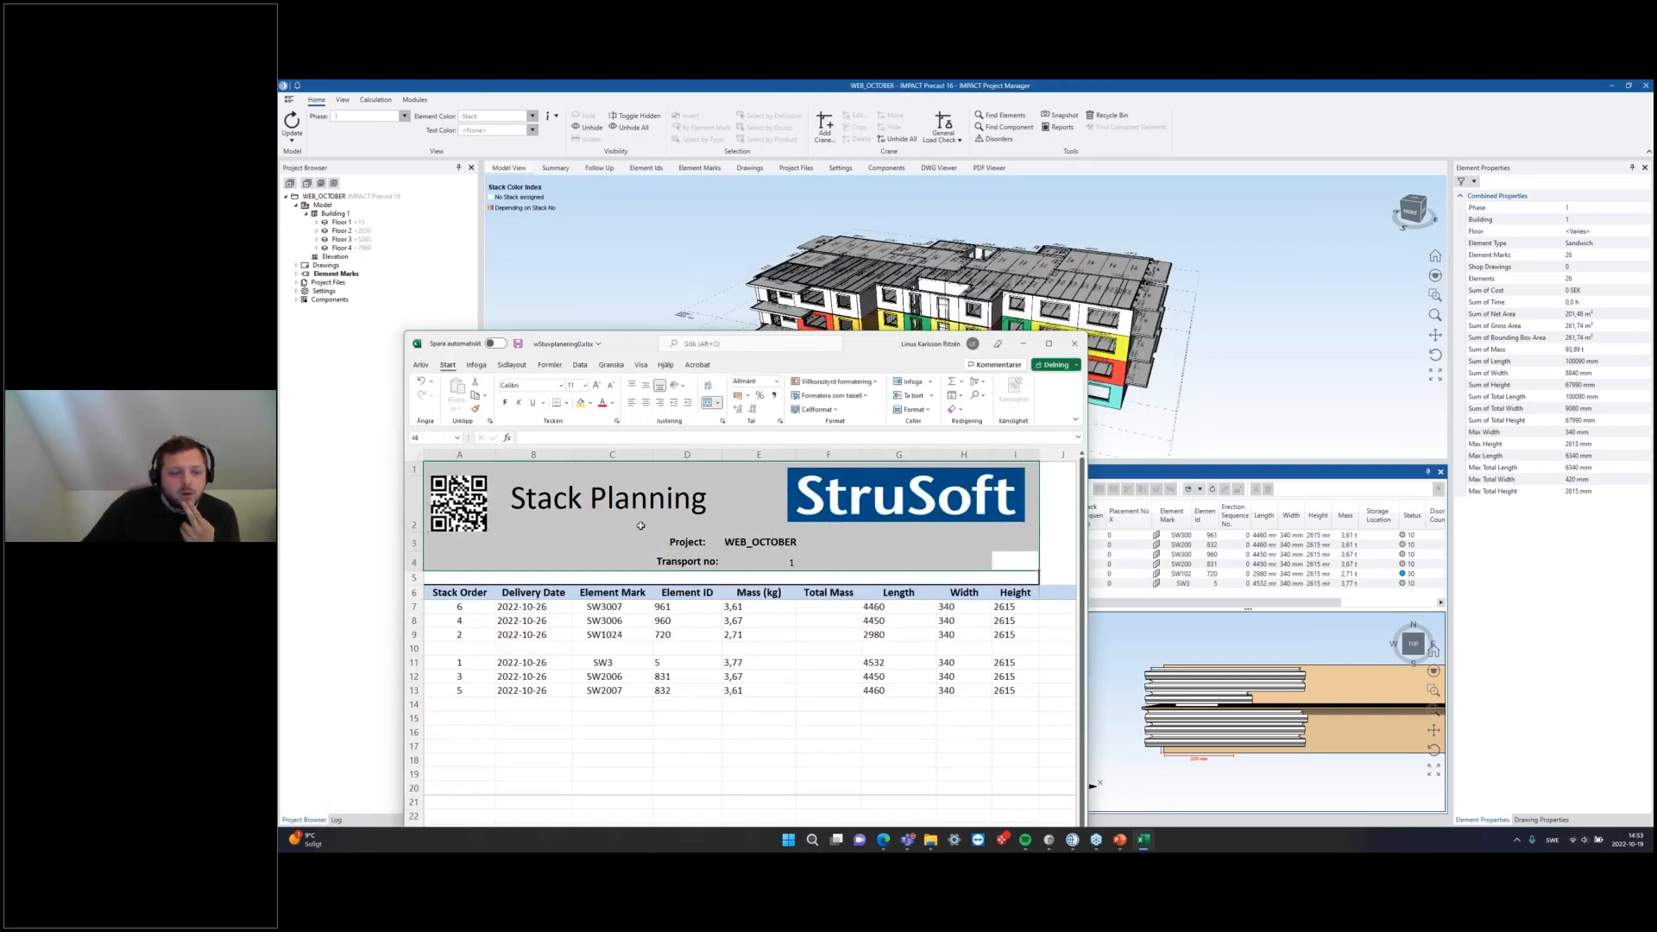
{"action": "left_click", "coordinate": [740, 546]}
{"action": "left_click", "coordinate": [756, 564]}
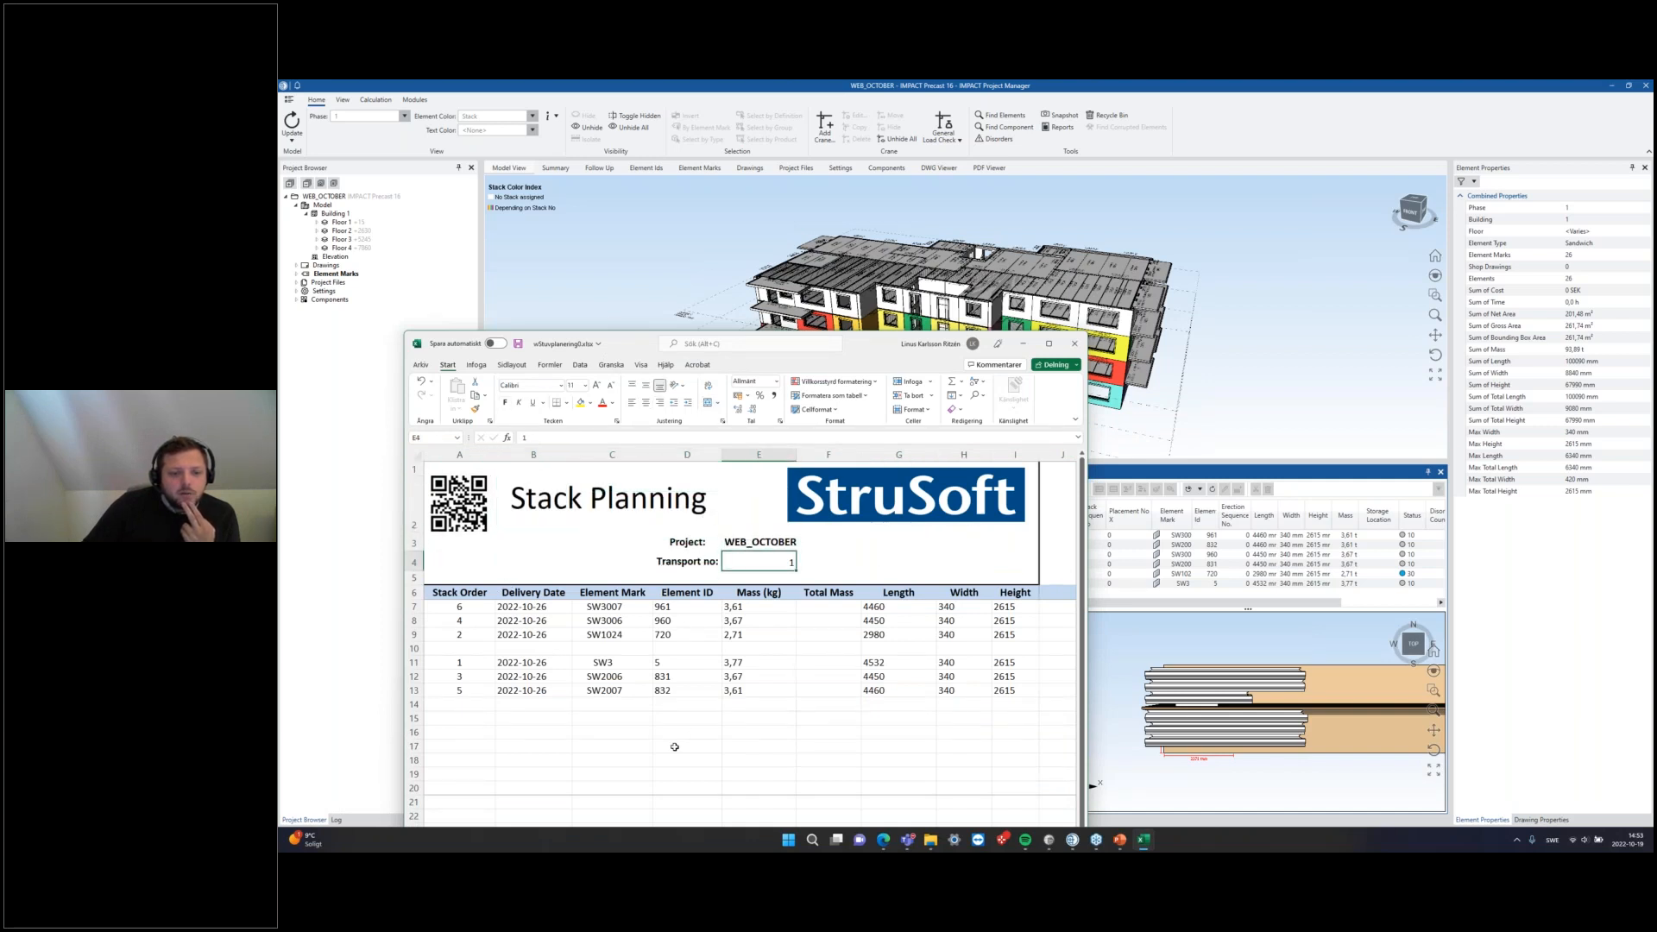
{"action": "left_click_drag", "start_coordinate": [444, 594], "coordinate": [1066, 656]}
{"action": "left_click", "coordinate": [1015, 732]}
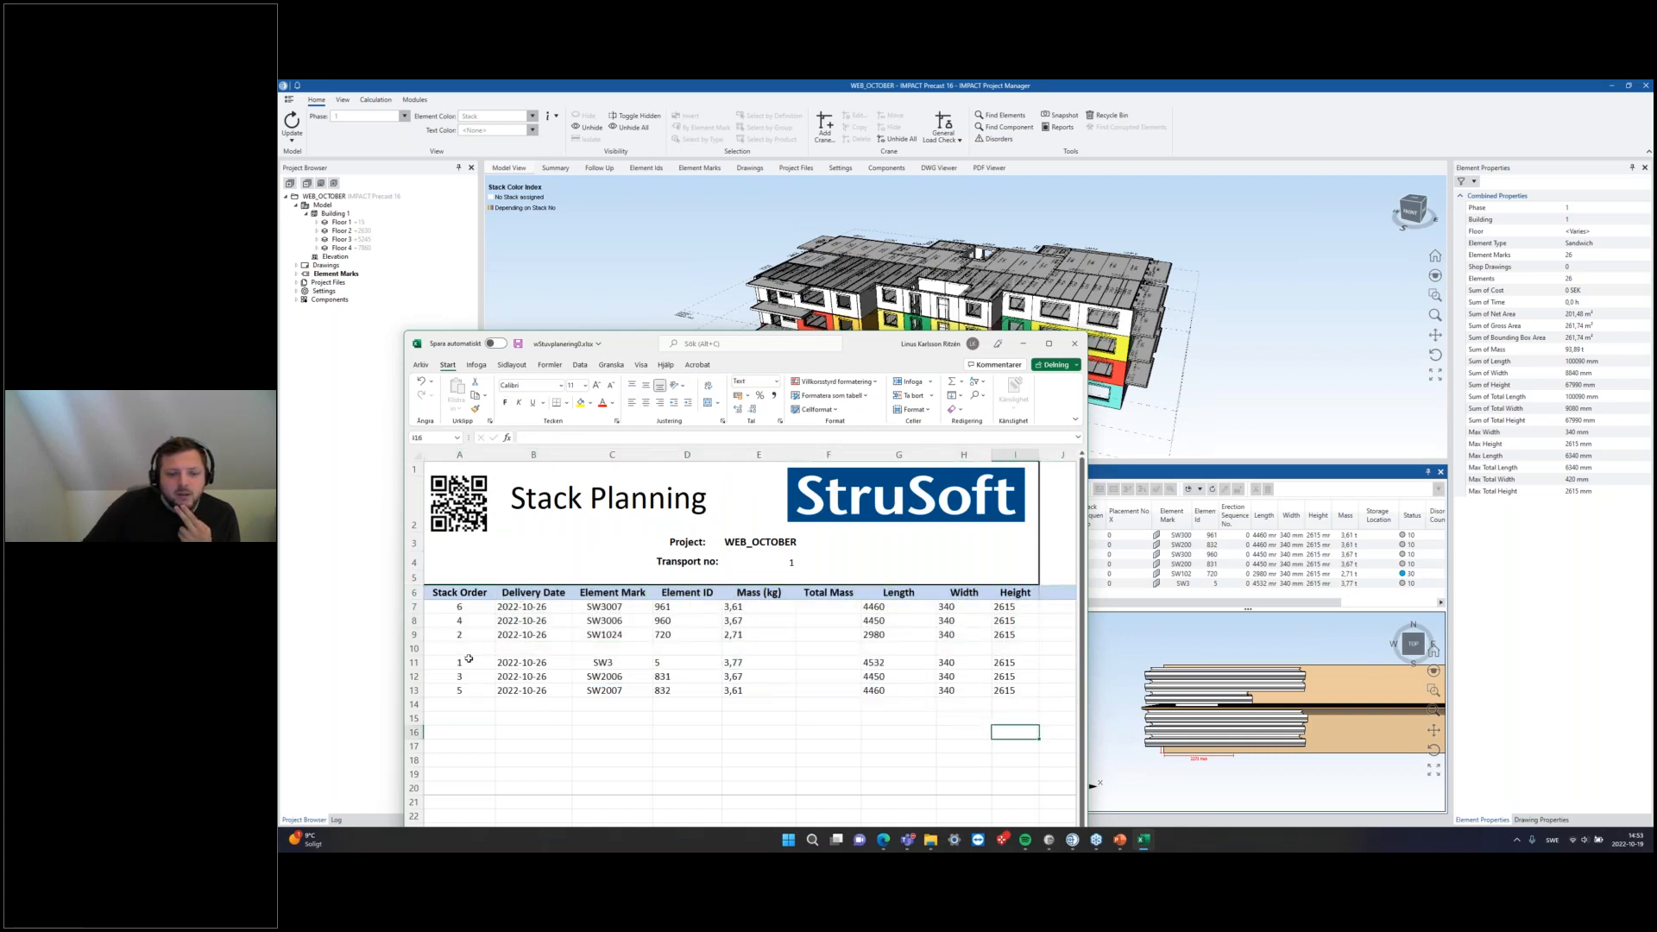
{"action": "left_click_drag", "start_coordinate": [482, 606], "coordinate": [1031, 648]}
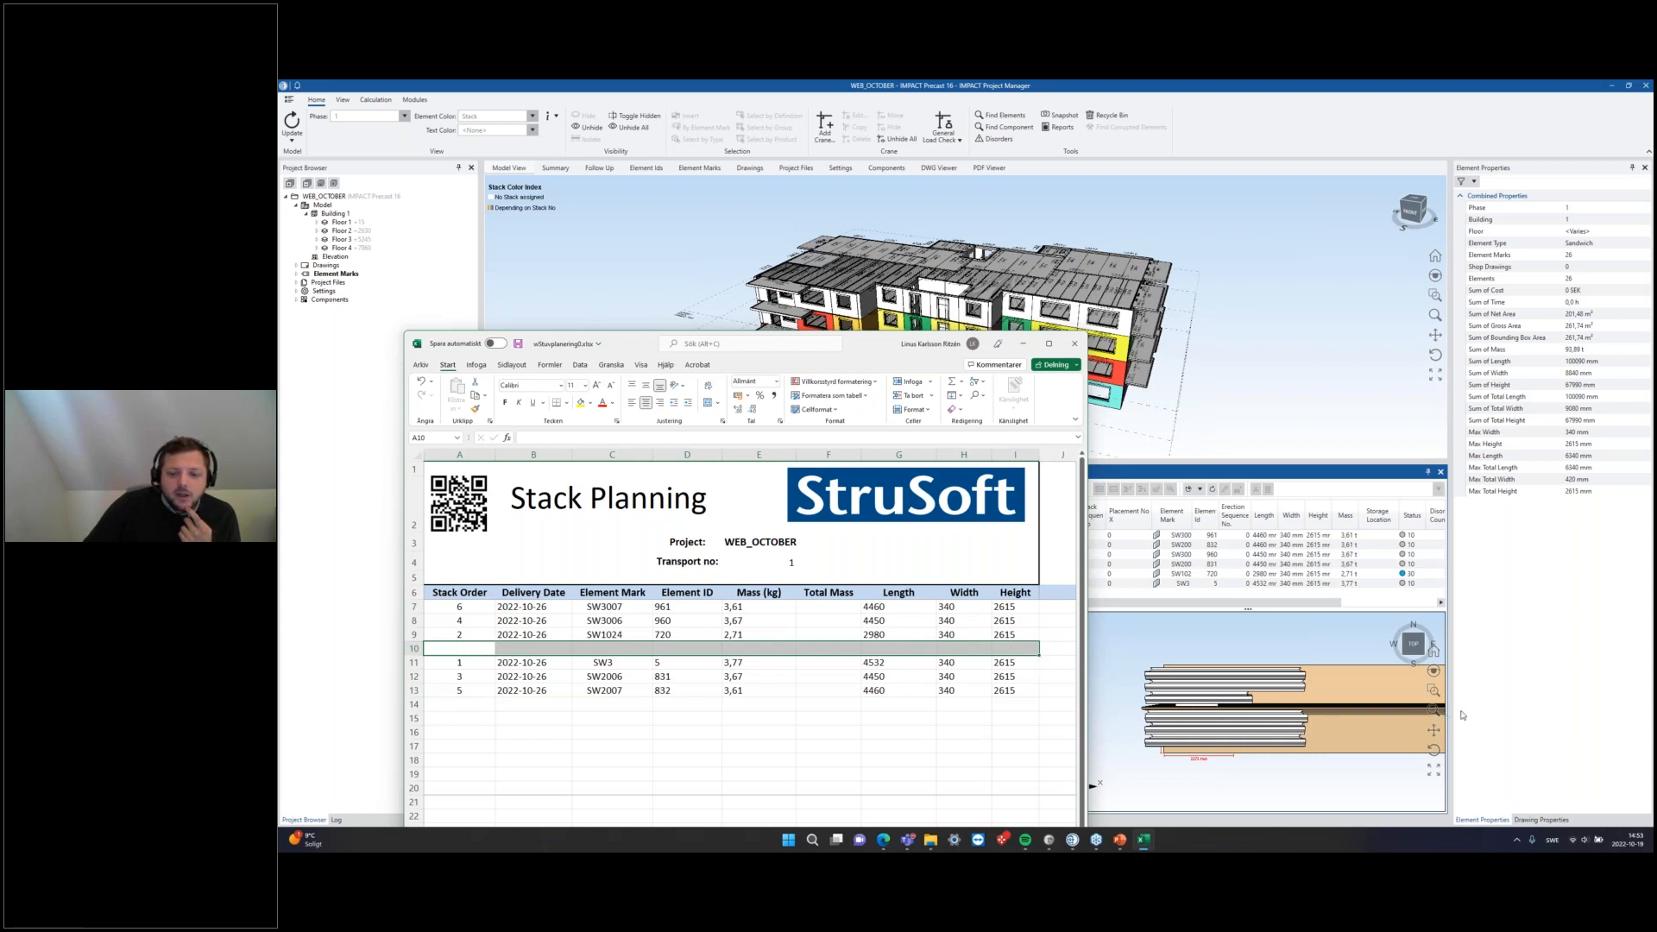
Step: Compare elements SW1024 and SW3007 in the 3D stack preview with the element rows of the Stack Planning workbook
{"action": "left_click", "coordinate": [1164, 695]}
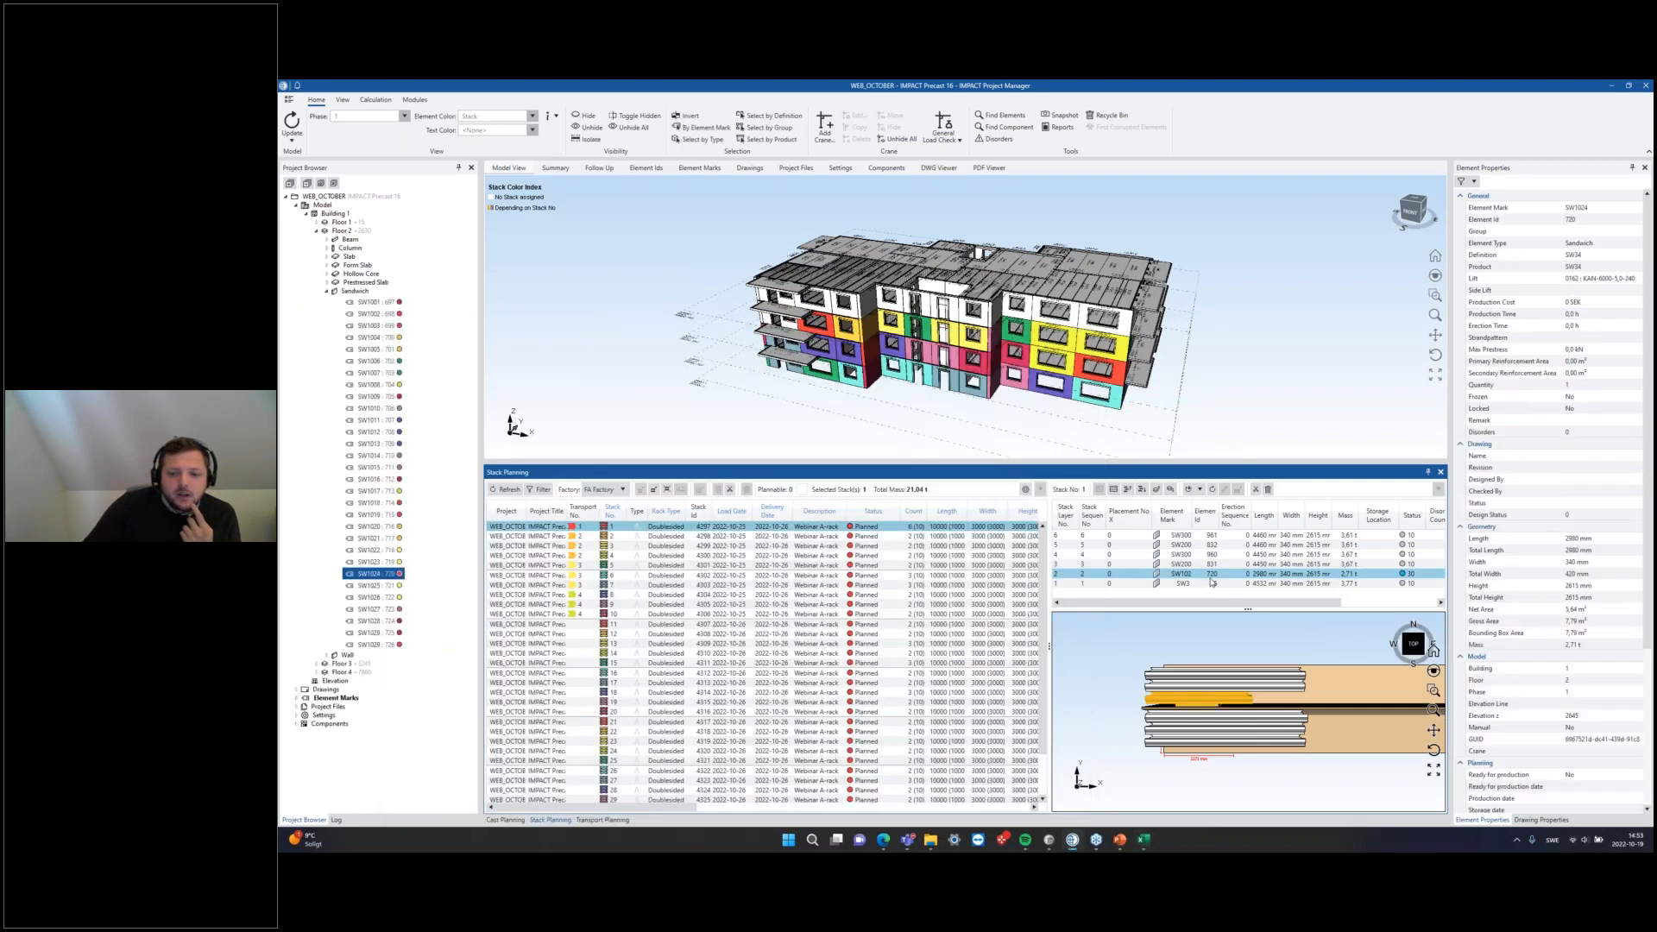
{"action": "mouse_move", "coordinate": [1143, 839]}
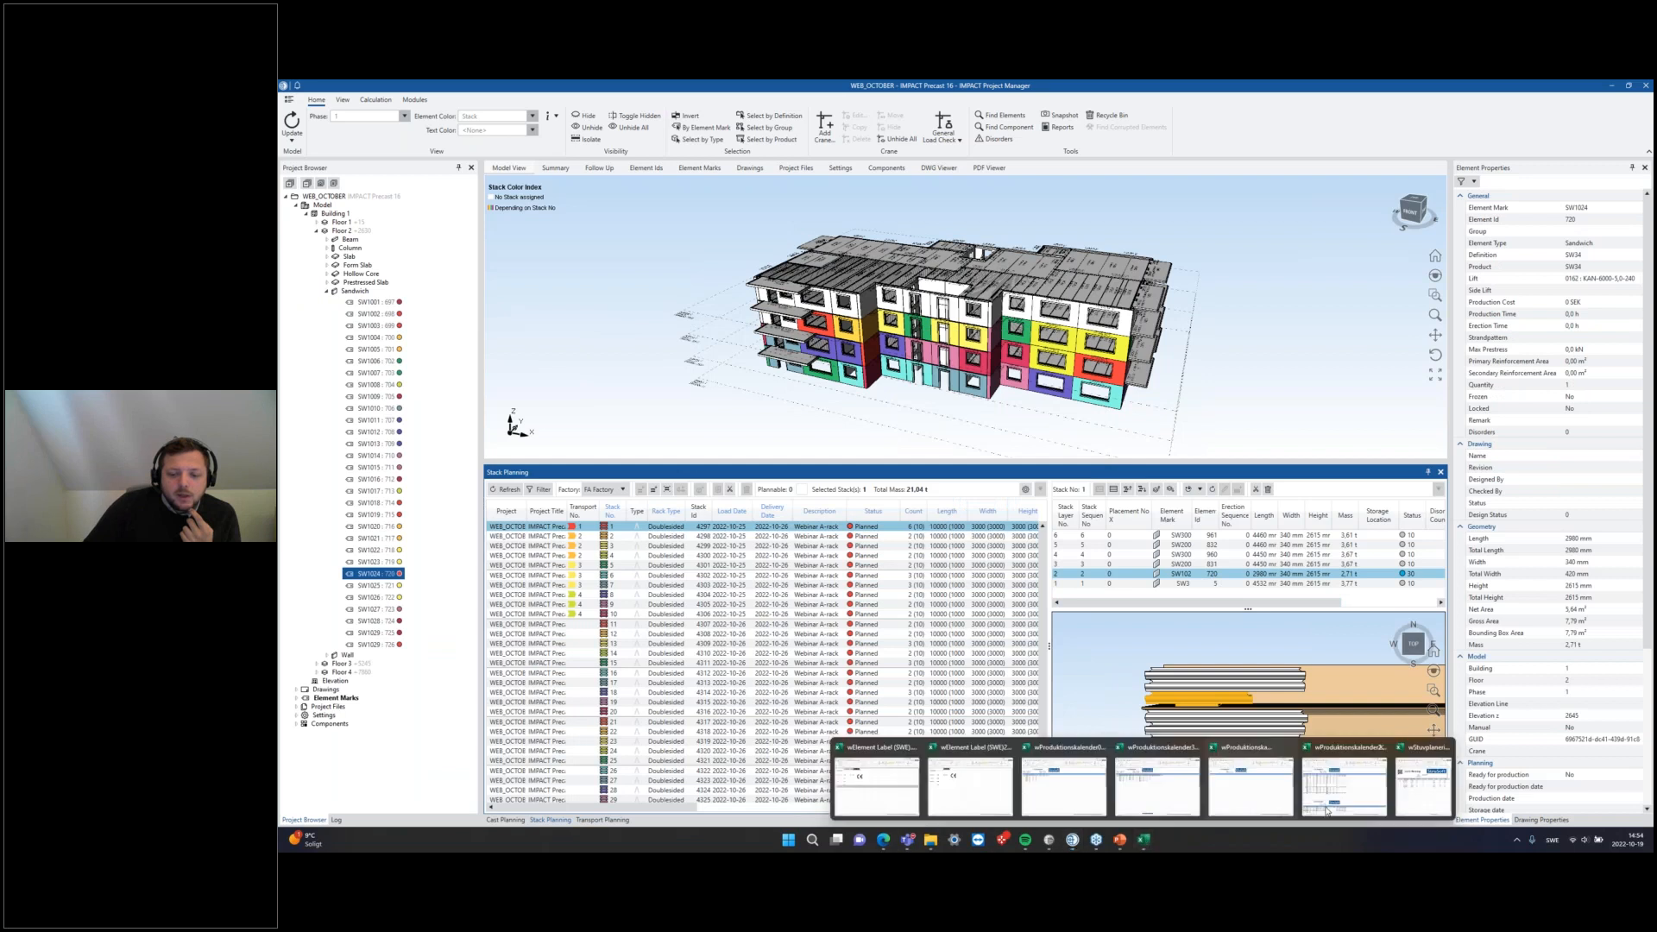
{"action": "left_click", "coordinate": [1429, 782]}
{"action": "left_click", "coordinate": [687, 634]}
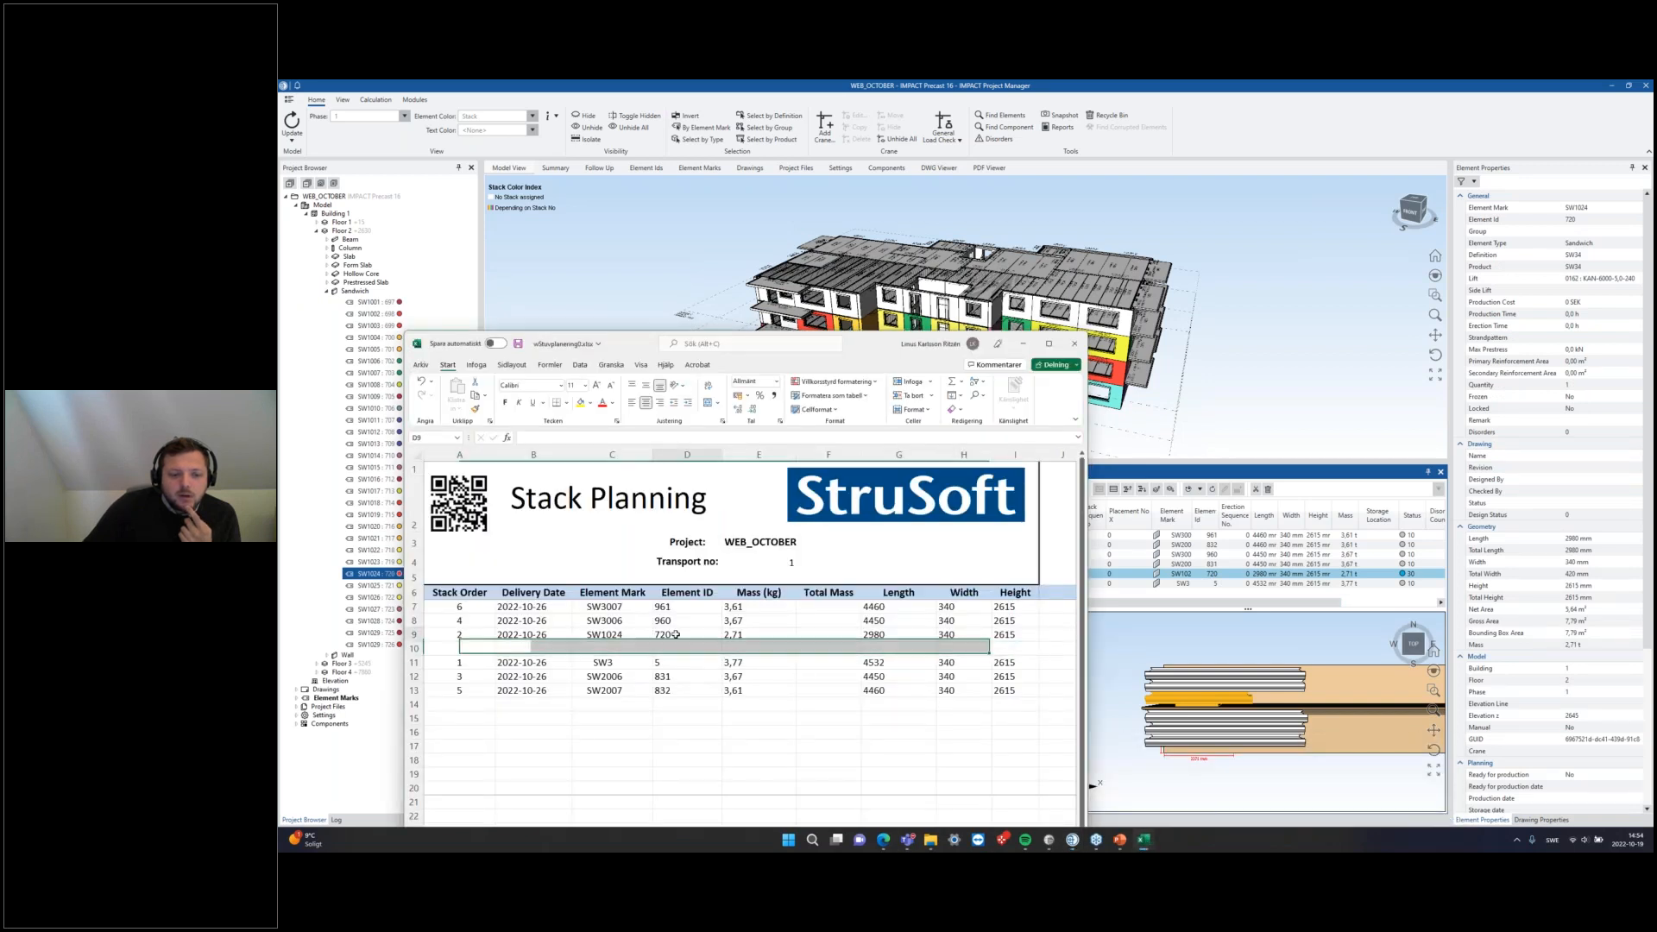
{"action": "left_click", "coordinate": [697, 664]}
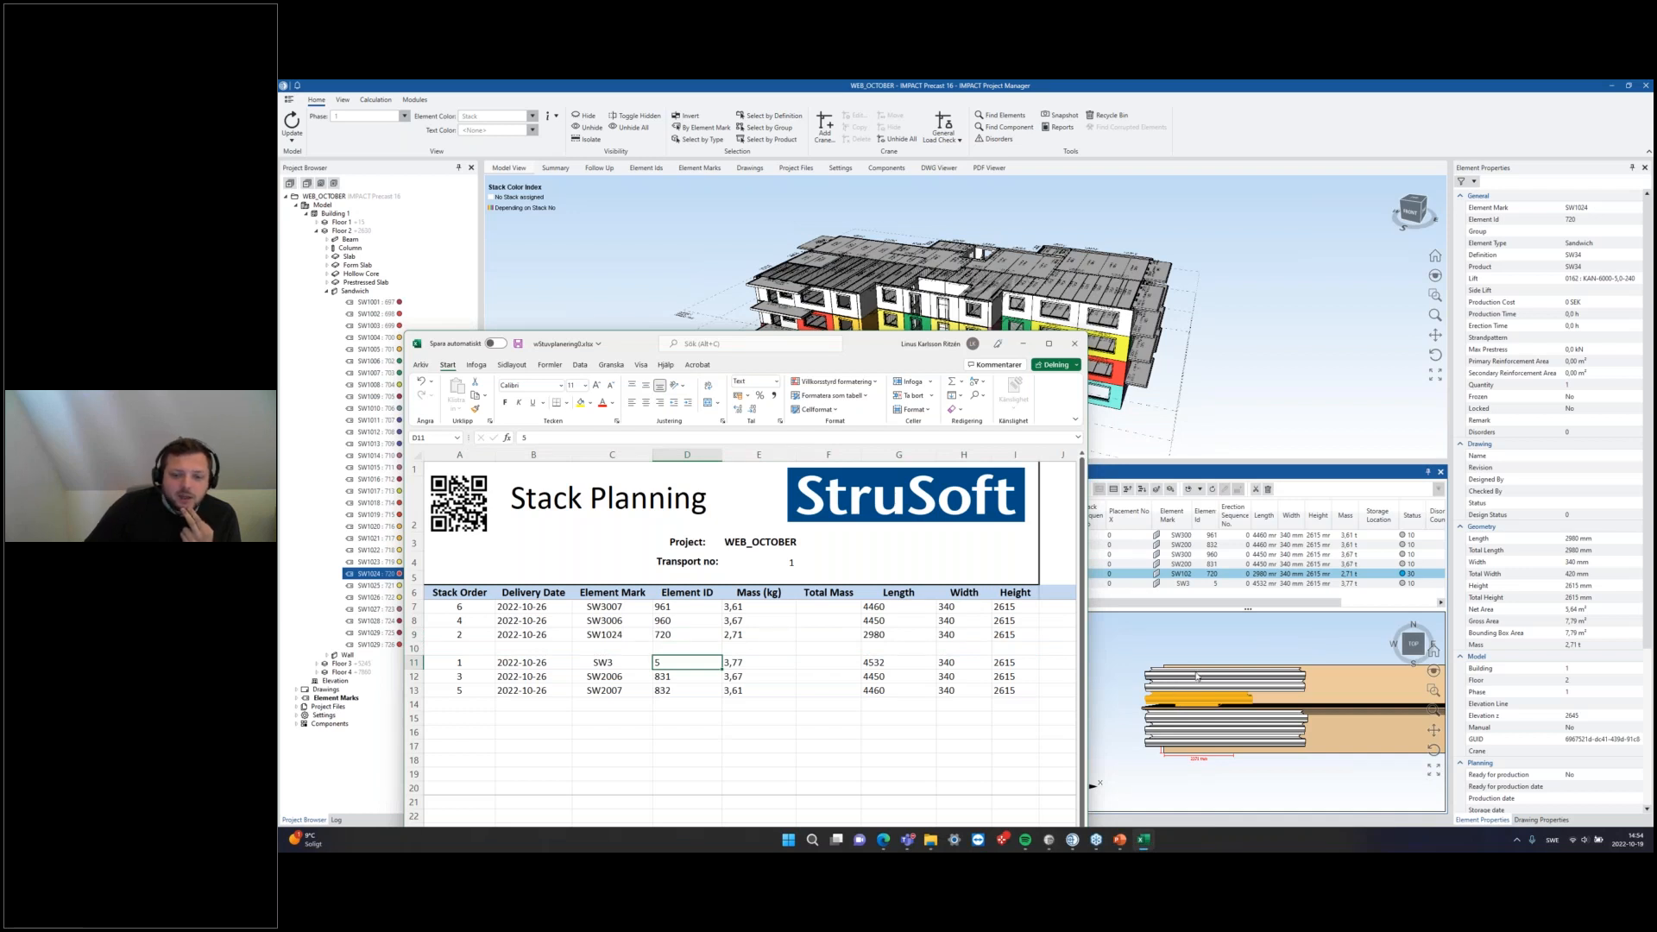
{"action": "left_click", "coordinate": [1197, 676]}
{"action": "left_click", "coordinate": [1197, 673]}
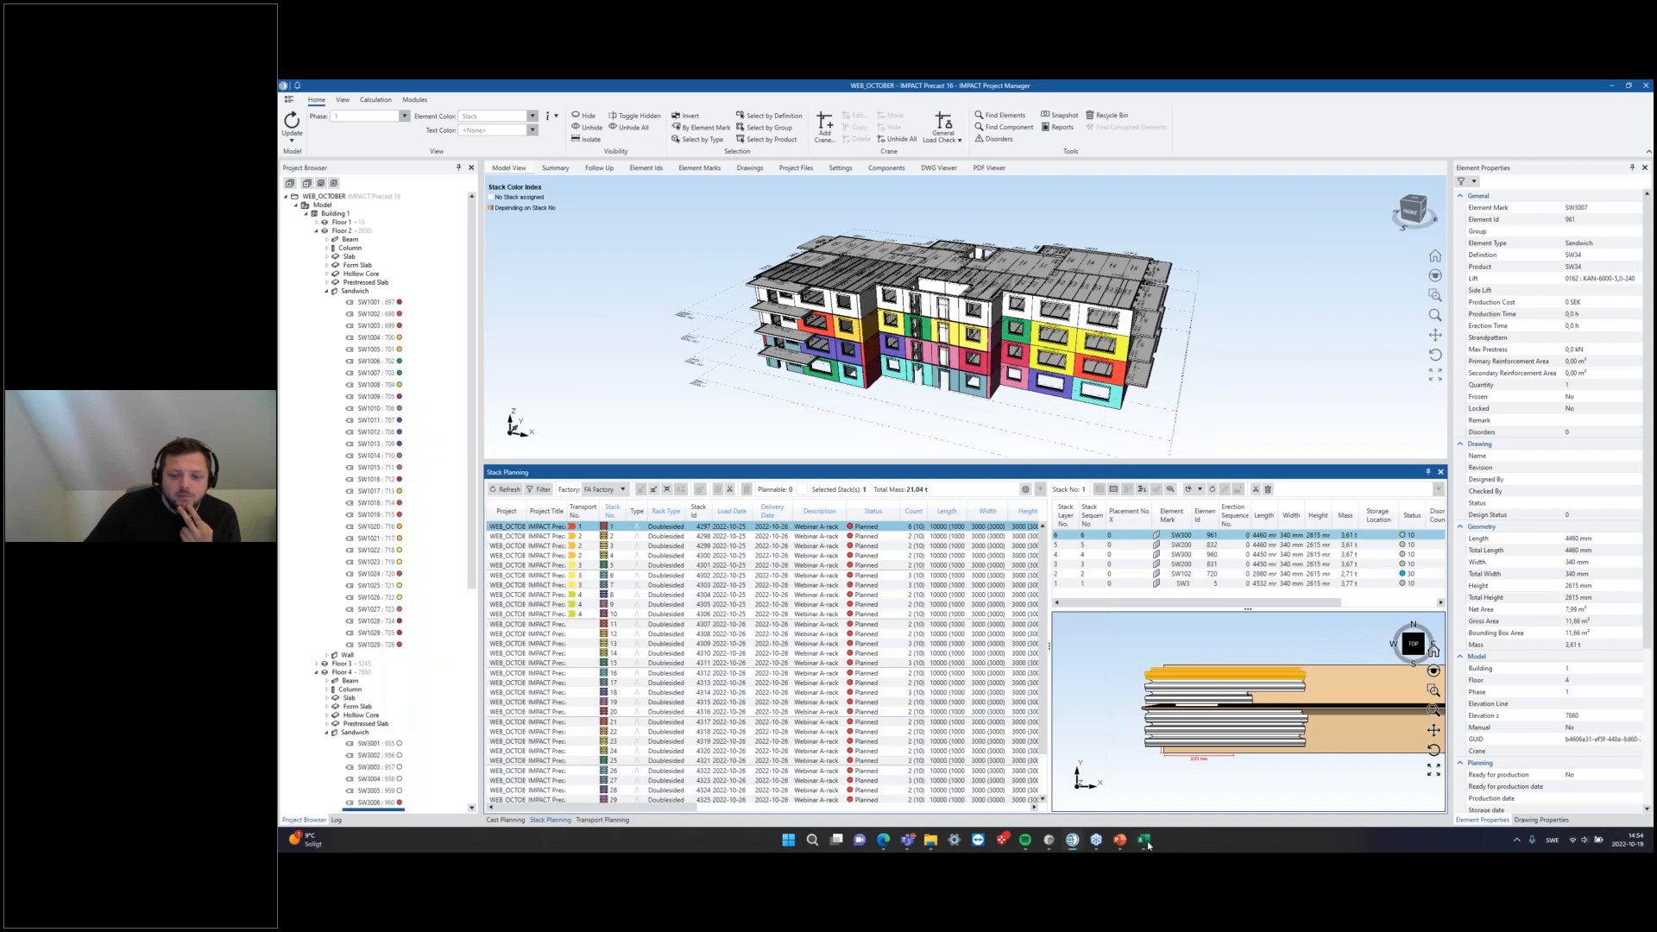
{"action": "mouse_move", "coordinate": [1146, 842]}
{"action": "left_click", "coordinate": [1092, 781]}
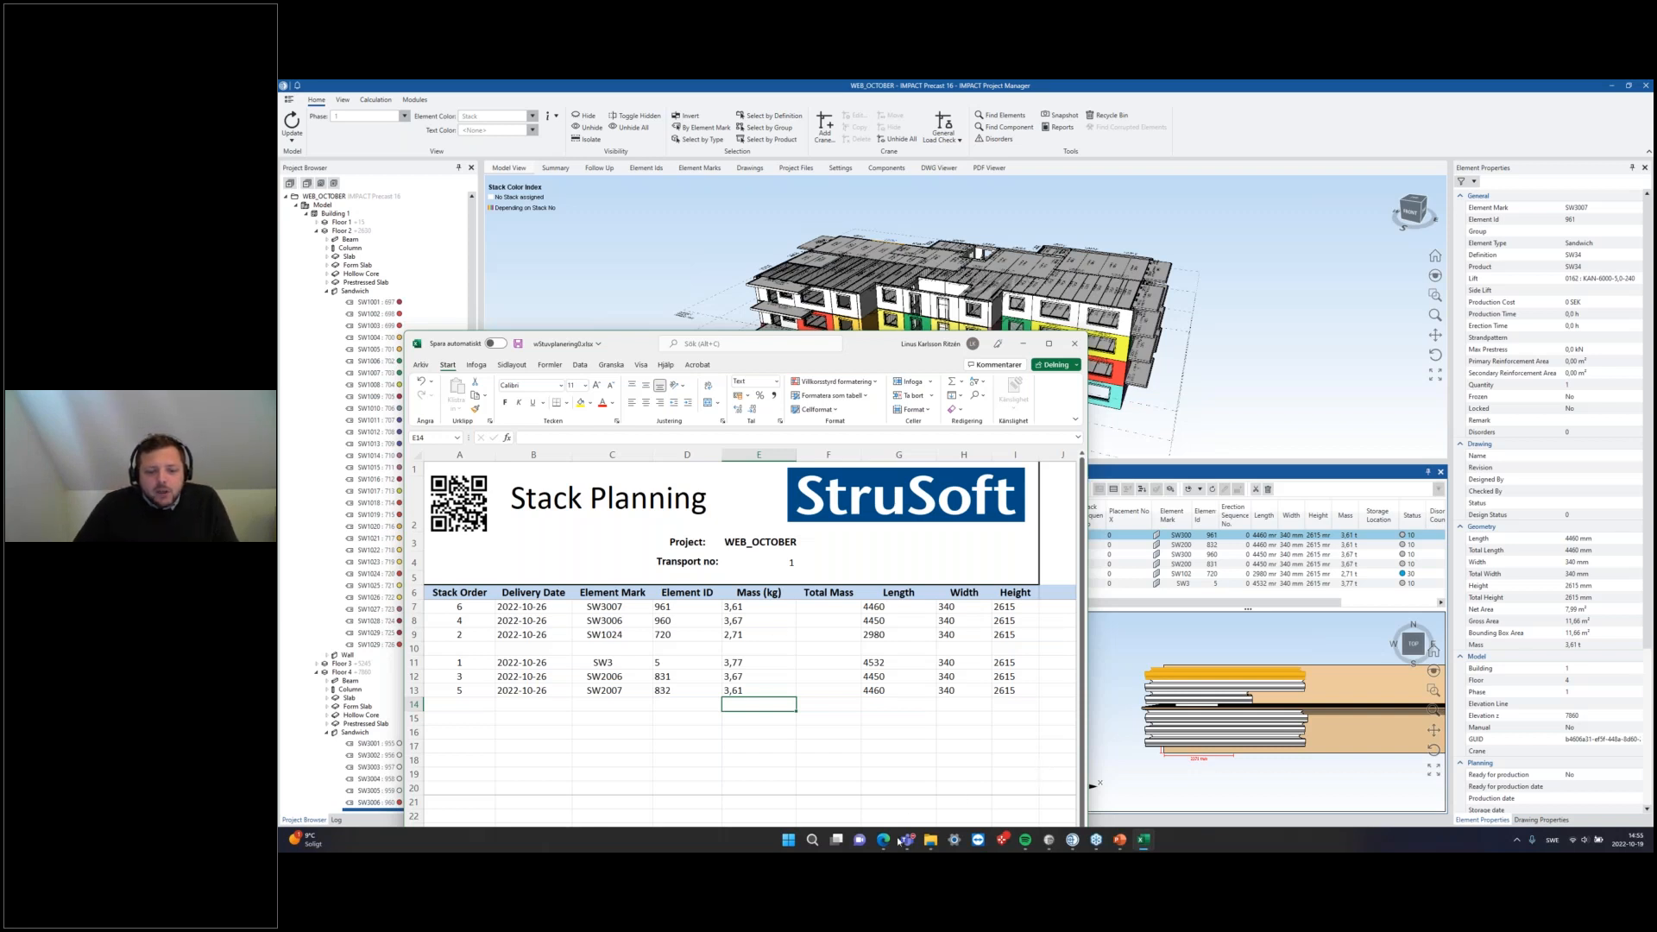
Step: Switch to the IMPACT Wiki in the web browser and open the IMPACT Report Tool documentation page full screen
{"action": "mouse_move", "coordinate": [886, 842]}
{"action": "left_click", "coordinate": [884, 789]}
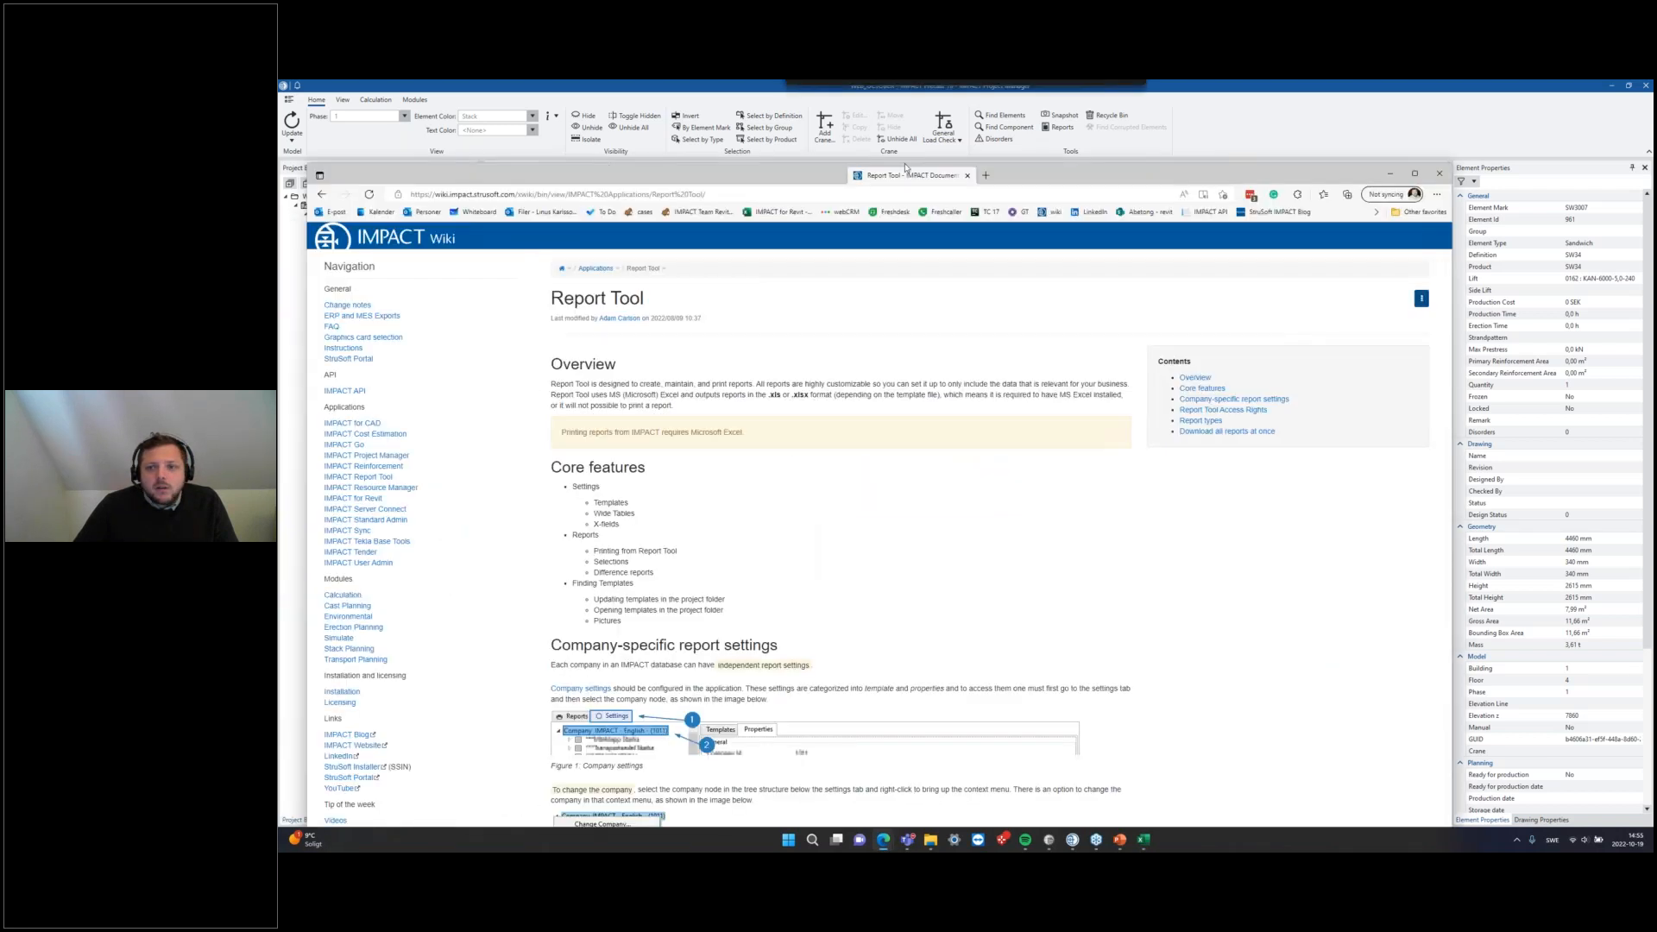
{"action": "left_click", "coordinate": [1438, 162]}
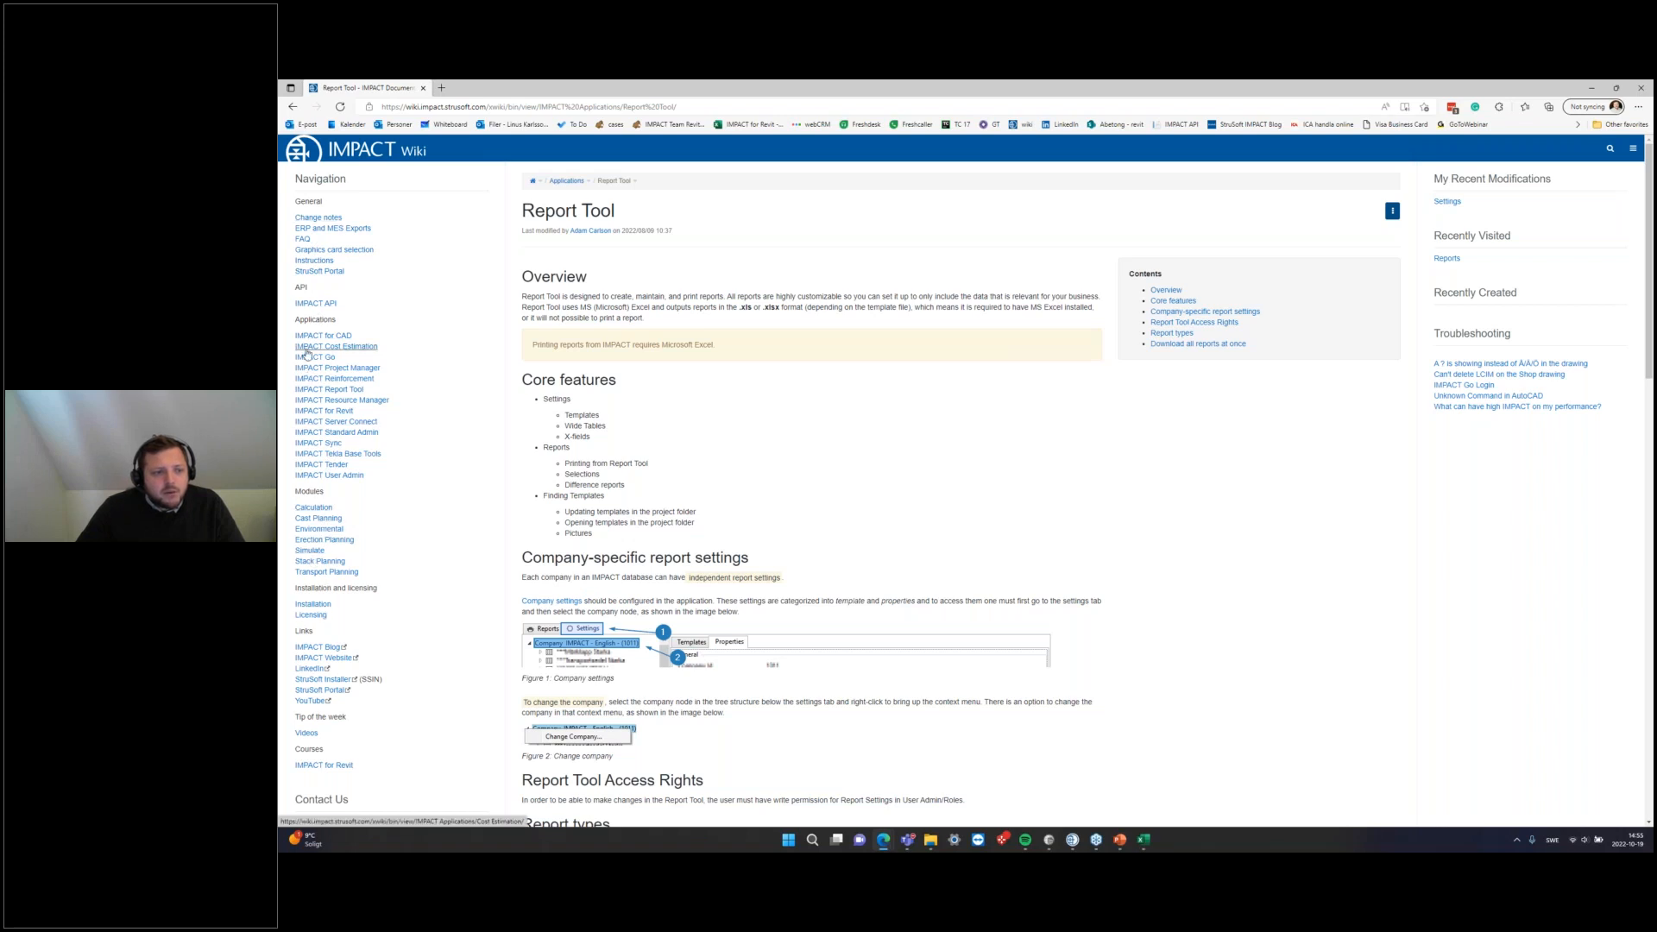
{"action": "left_click", "coordinate": [331, 390]}
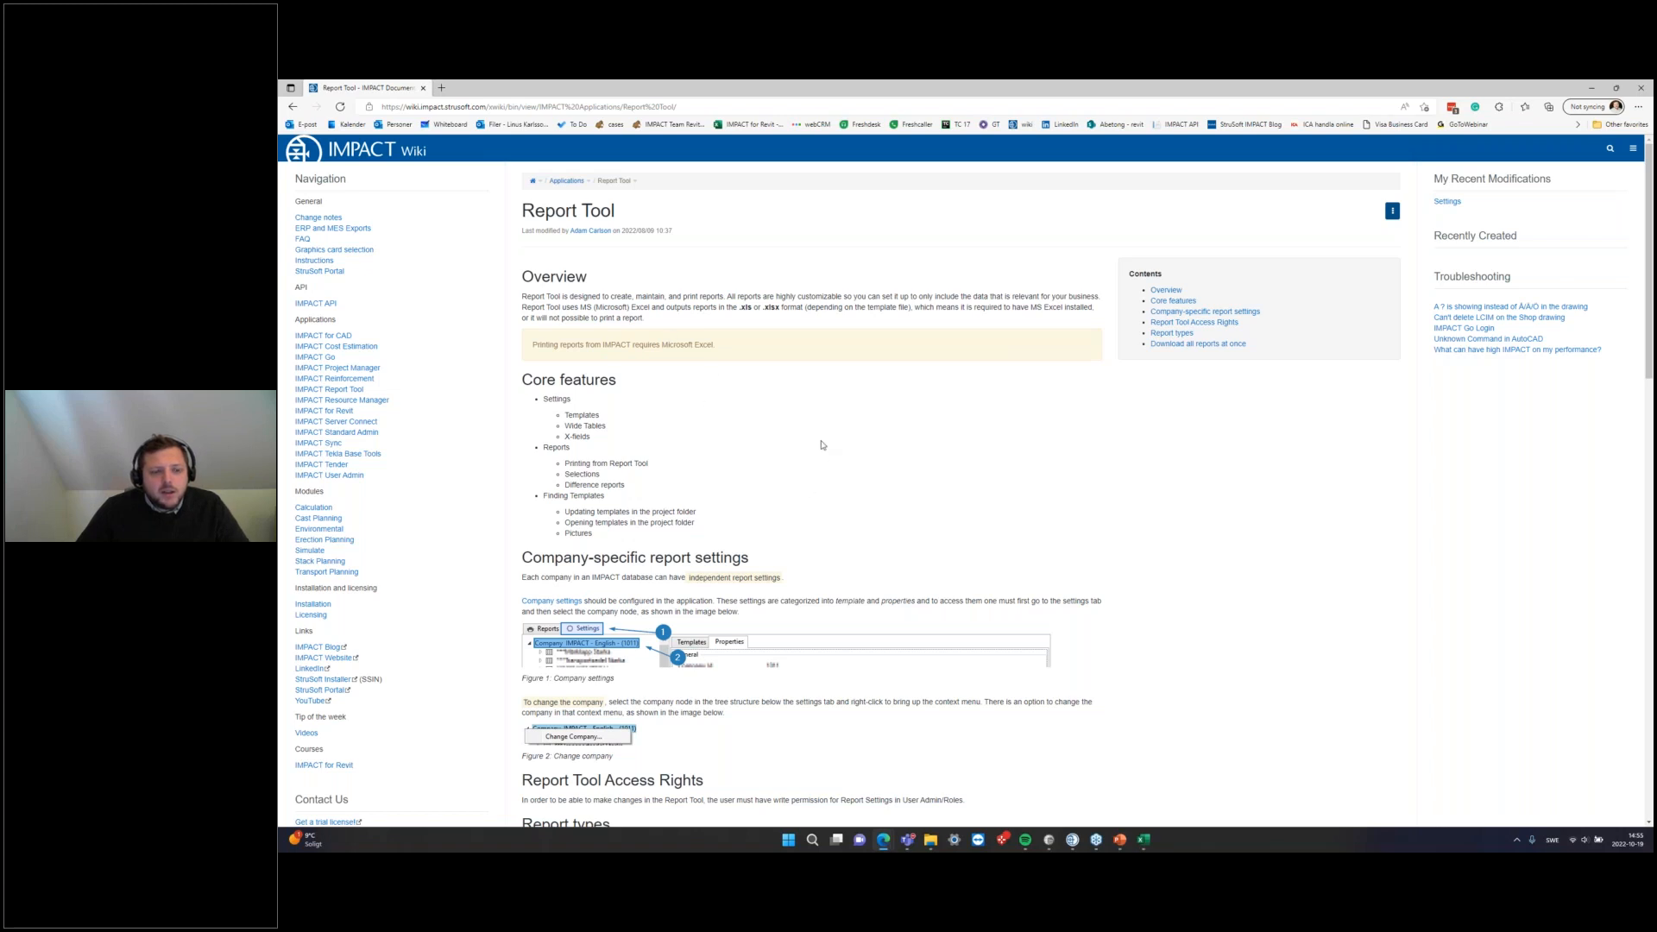
Step: Find the report types table and the Download all reports at once section on the Report Tool page
{"action": "scroll", "coordinate": [822, 445], "scroll_direction": "down", "scroll_amount": 1}
{"action": "scroll", "coordinate": [822, 446], "scroll_direction": "down", "scroll_amount": 7}
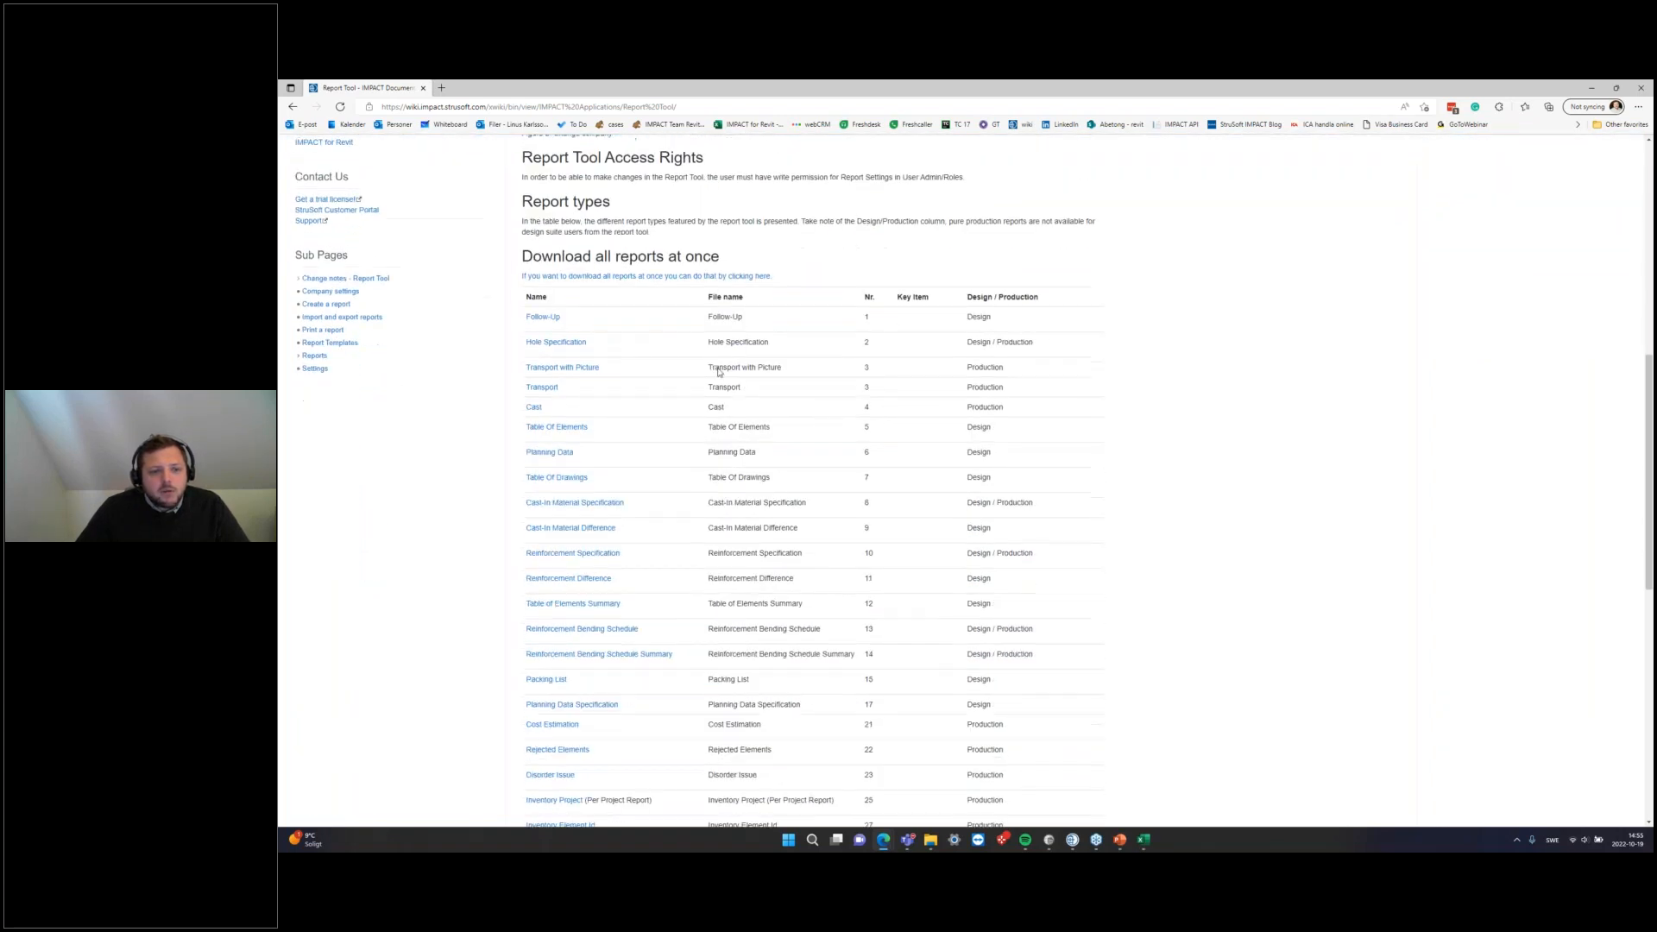
{"action": "left_click_drag", "start_coordinate": [522, 256], "coordinate": [729, 245]}
{"action": "left_click", "coordinate": [792, 345]}
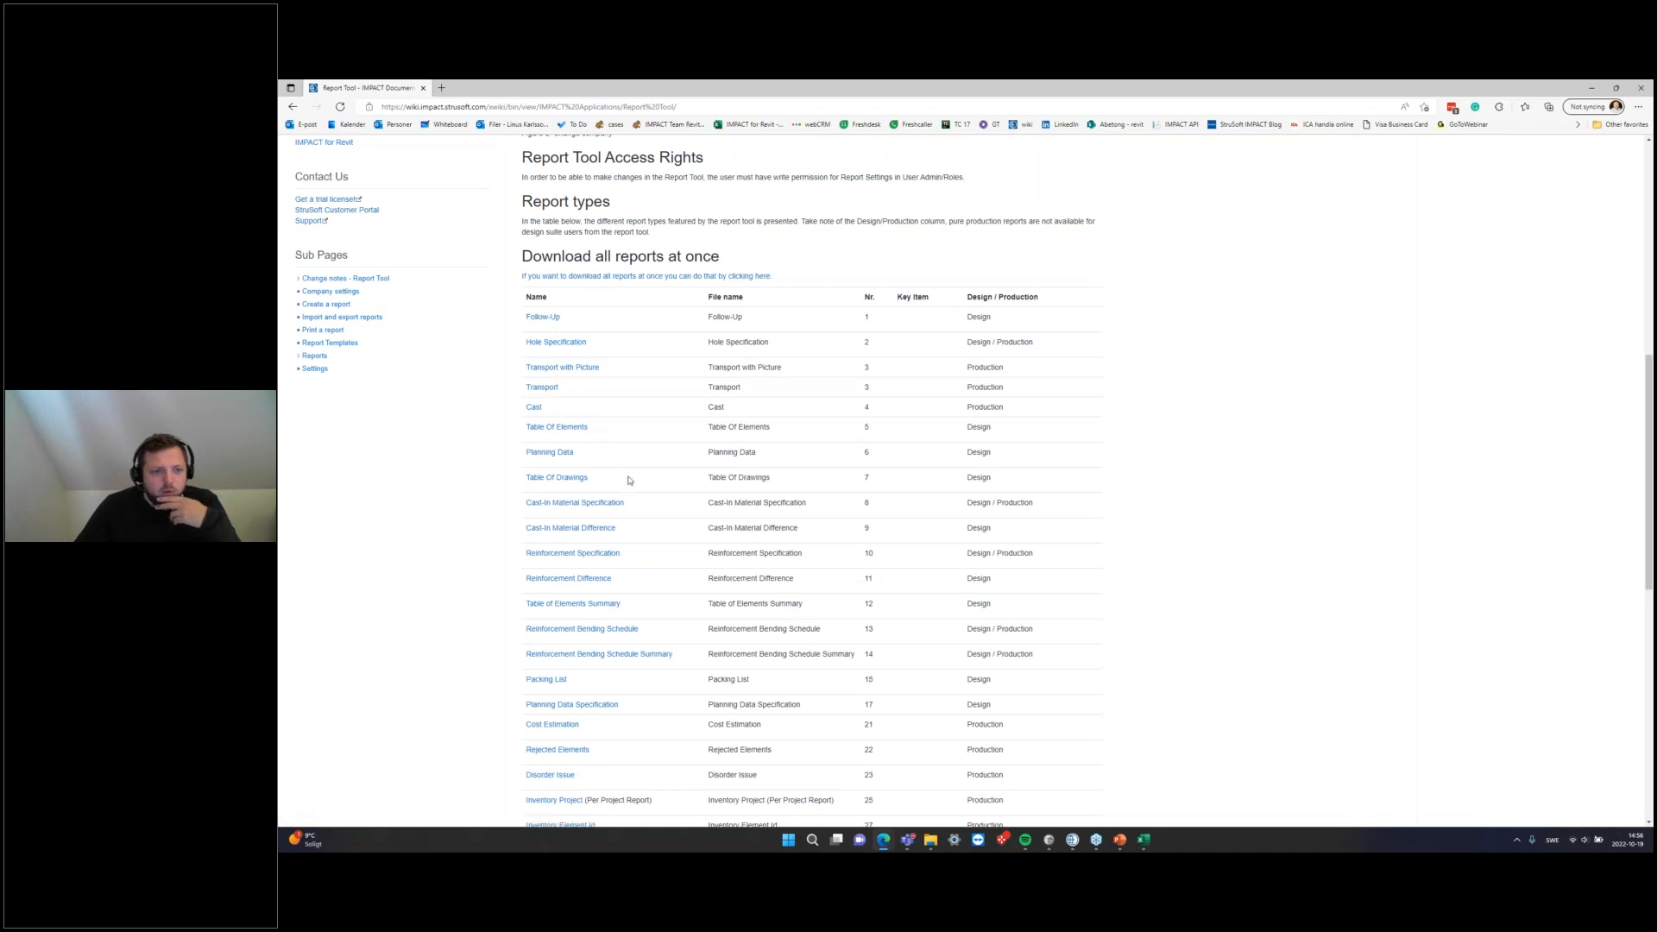
Step: Open the Cast-In Material Specification report page and read through its setup, printing, example and download sections
{"action": "left_click", "coordinate": [545, 504]}
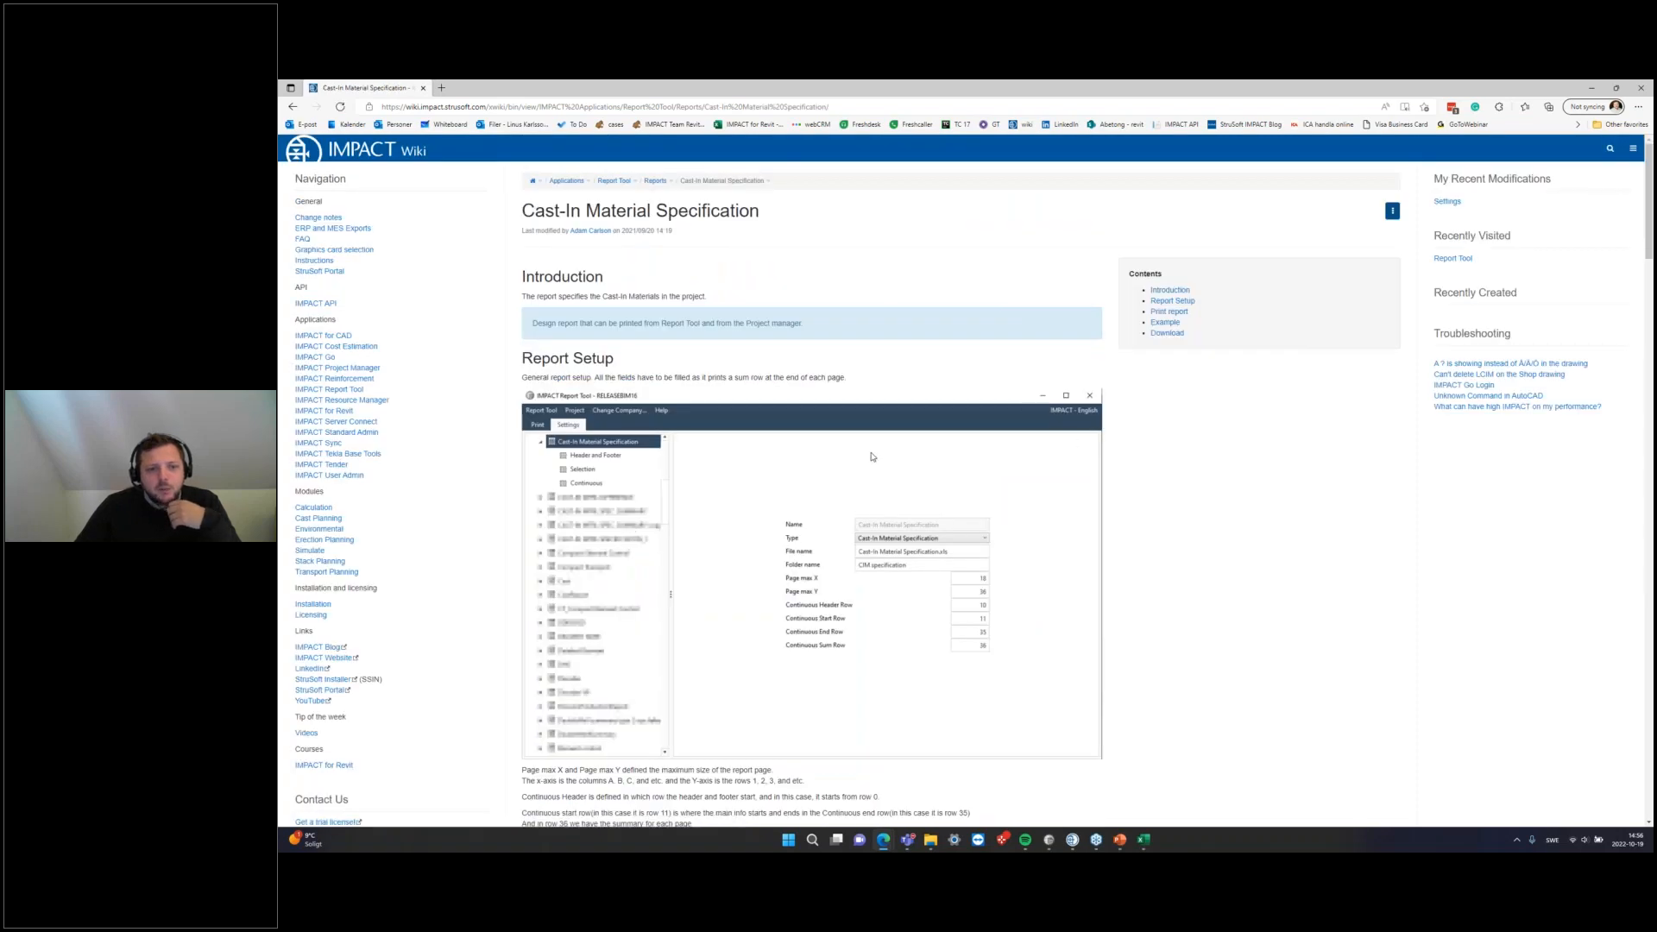
{"action": "scroll", "coordinate": [945, 446], "scroll_direction": "down", "scroll_amount": 6}
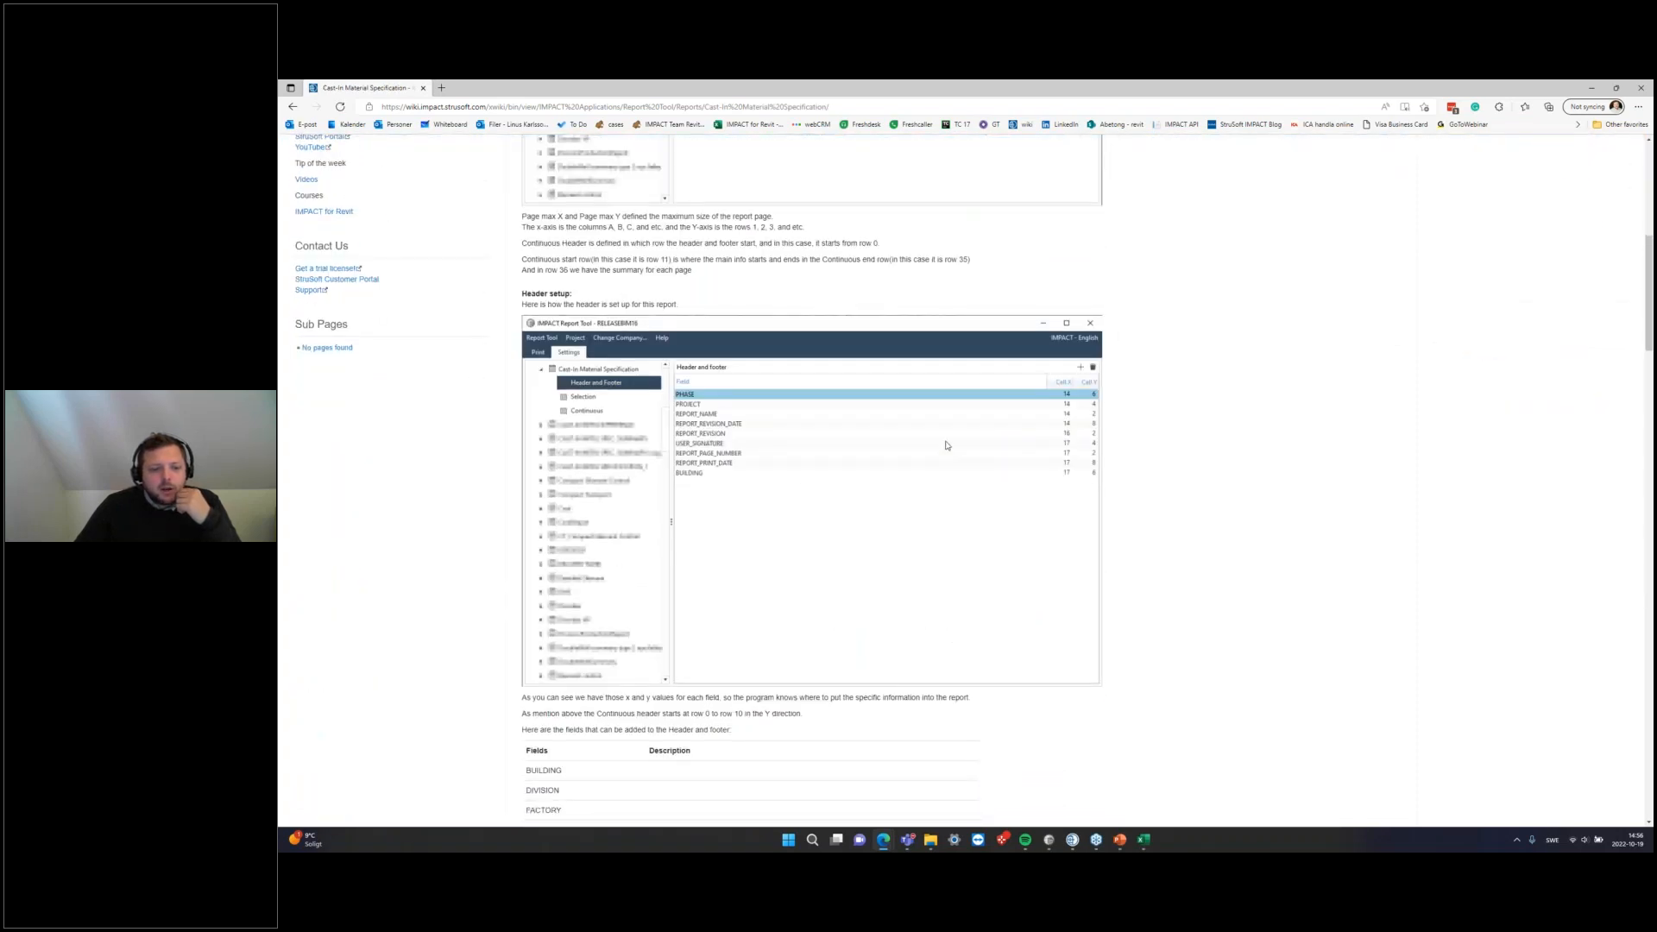
{"action": "scroll", "coordinate": [945, 445], "scroll_direction": "down", "scroll_amount": 15}
{"action": "scroll", "coordinate": [571, 621], "scroll_direction": "down", "scroll_amount": 20}
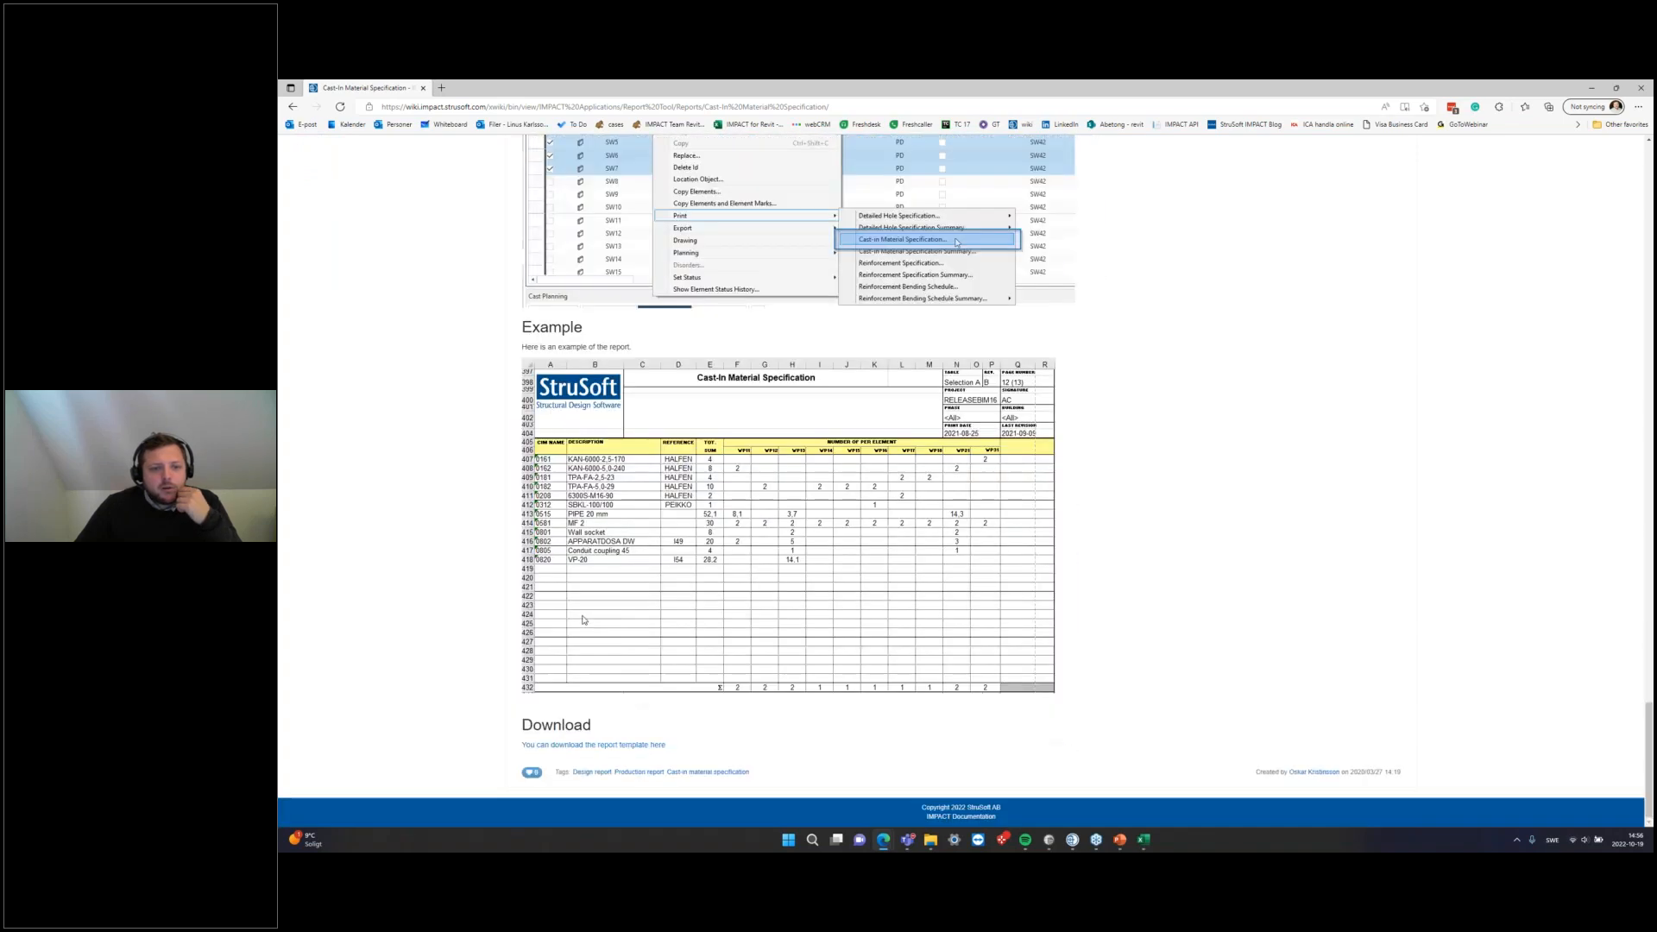
Step: Check the Cast-In Material Specification page's template download link, then return to the Report Tool page and look through its report types table
{"action": "scroll", "coordinate": [582, 619], "scroll_direction": "up", "scroll_amount": 6}
{"action": "scroll", "coordinate": [582, 620], "scroll_direction": "down", "scroll_amount": 6}
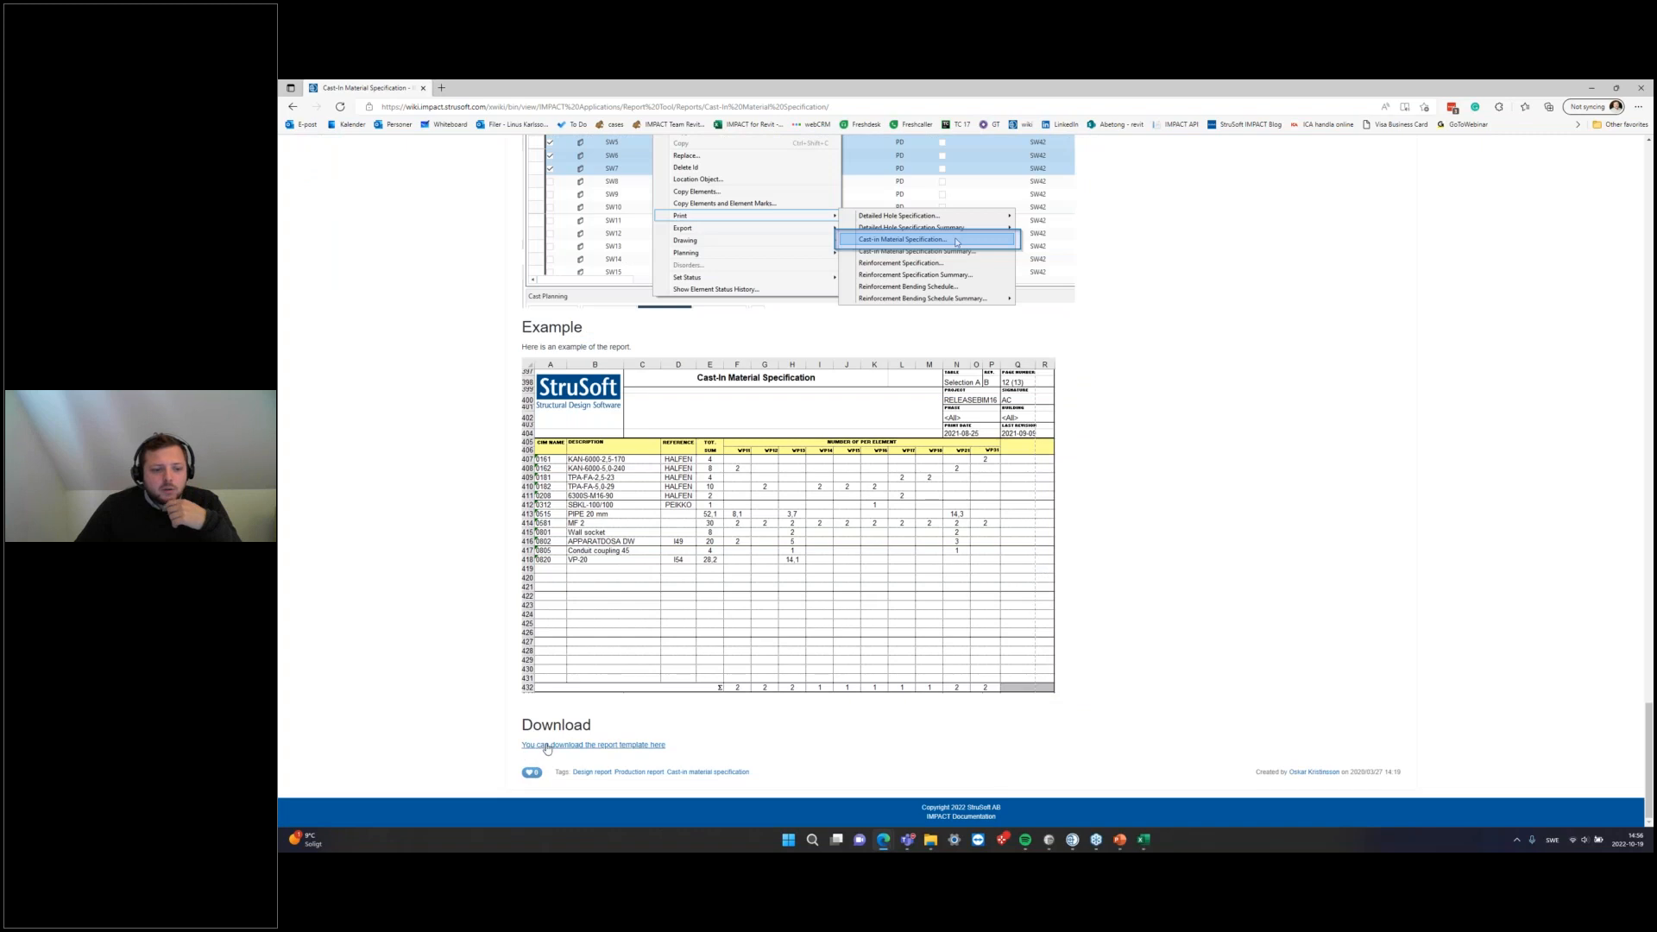
{"action": "key", "text": "alt+Left"}
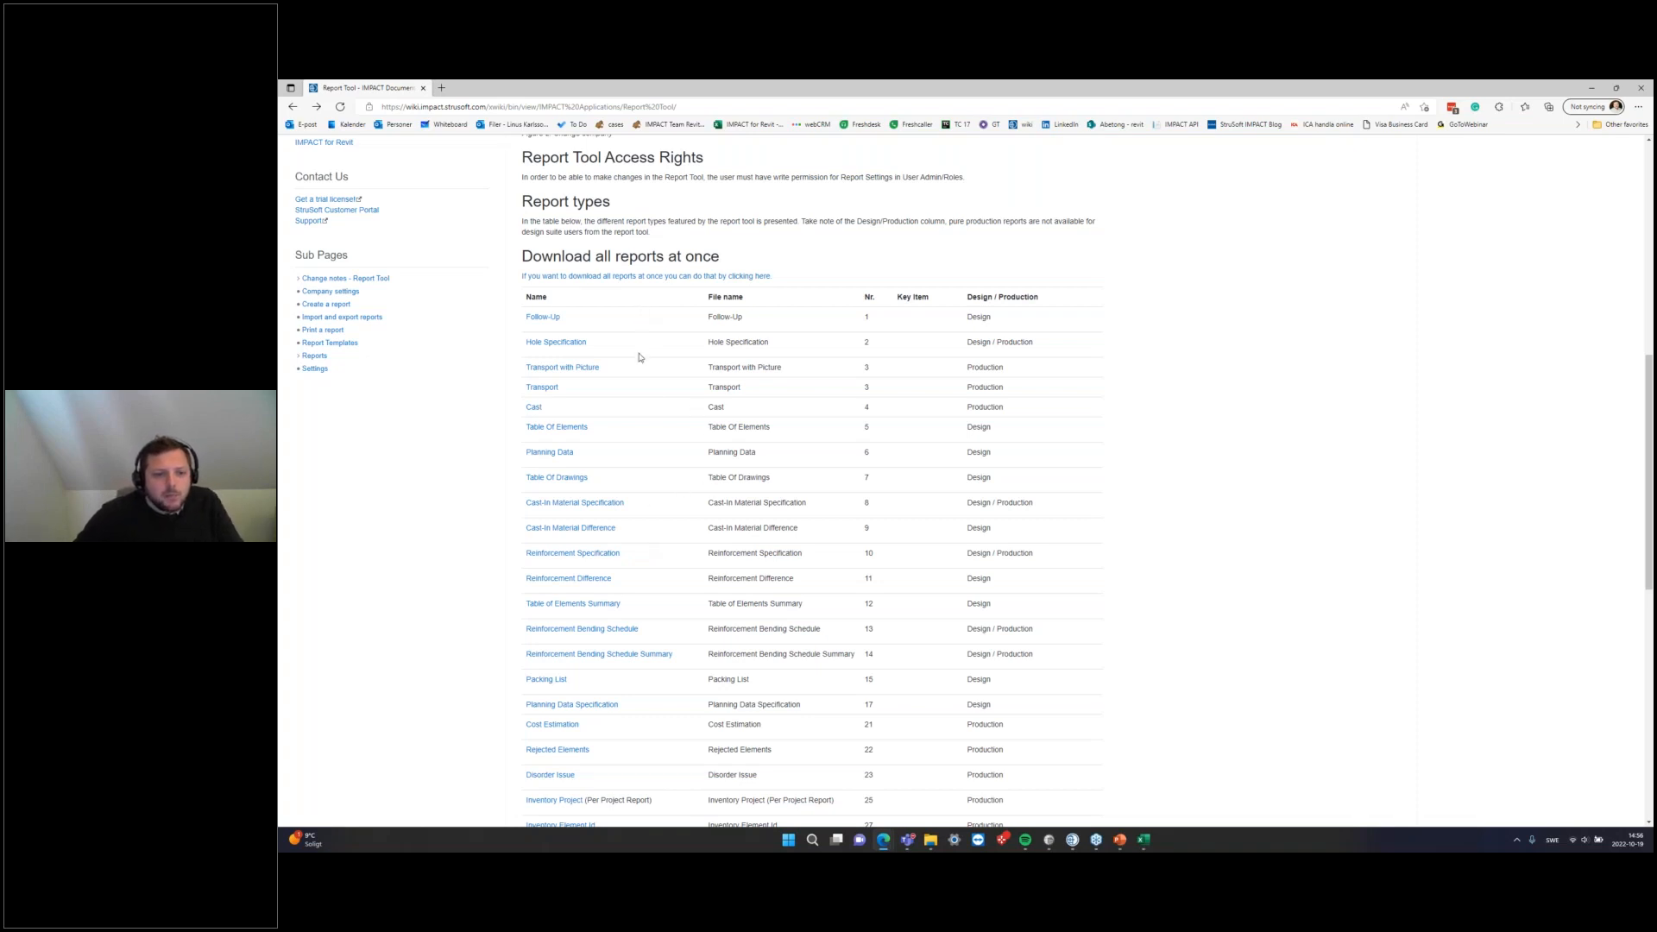
{"action": "scroll", "coordinate": [674, 382], "scroll_direction": "down", "scroll_amount": 10}
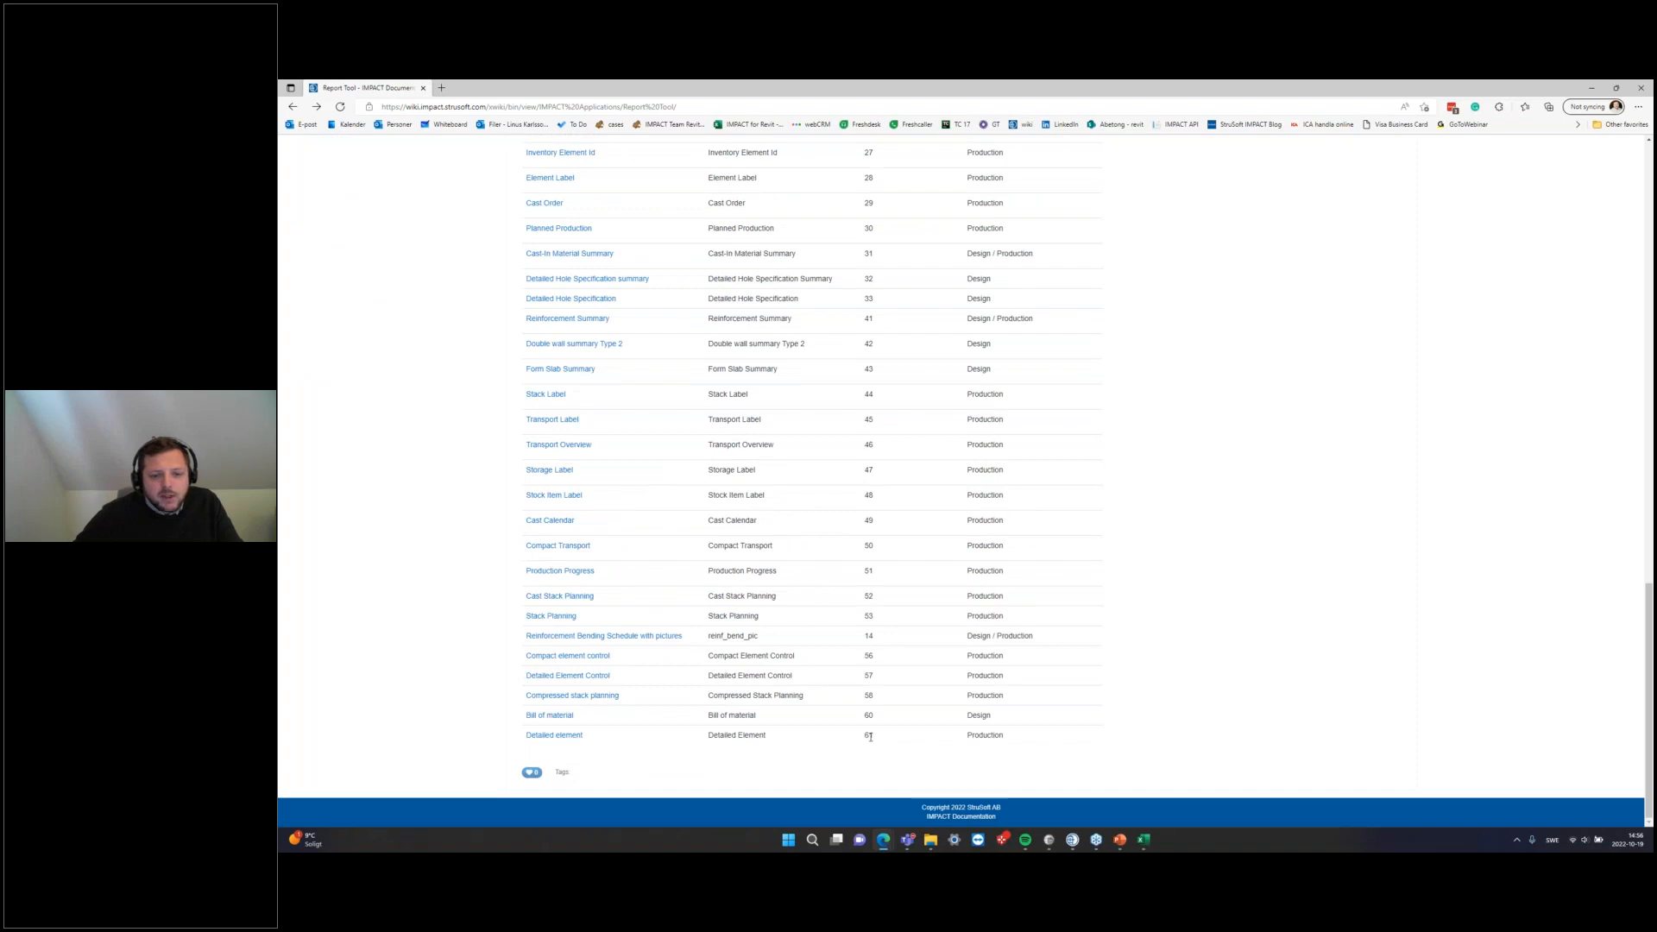
{"action": "scroll", "coordinate": [864, 755], "scroll_direction": "up", "scroll_amount": 15}
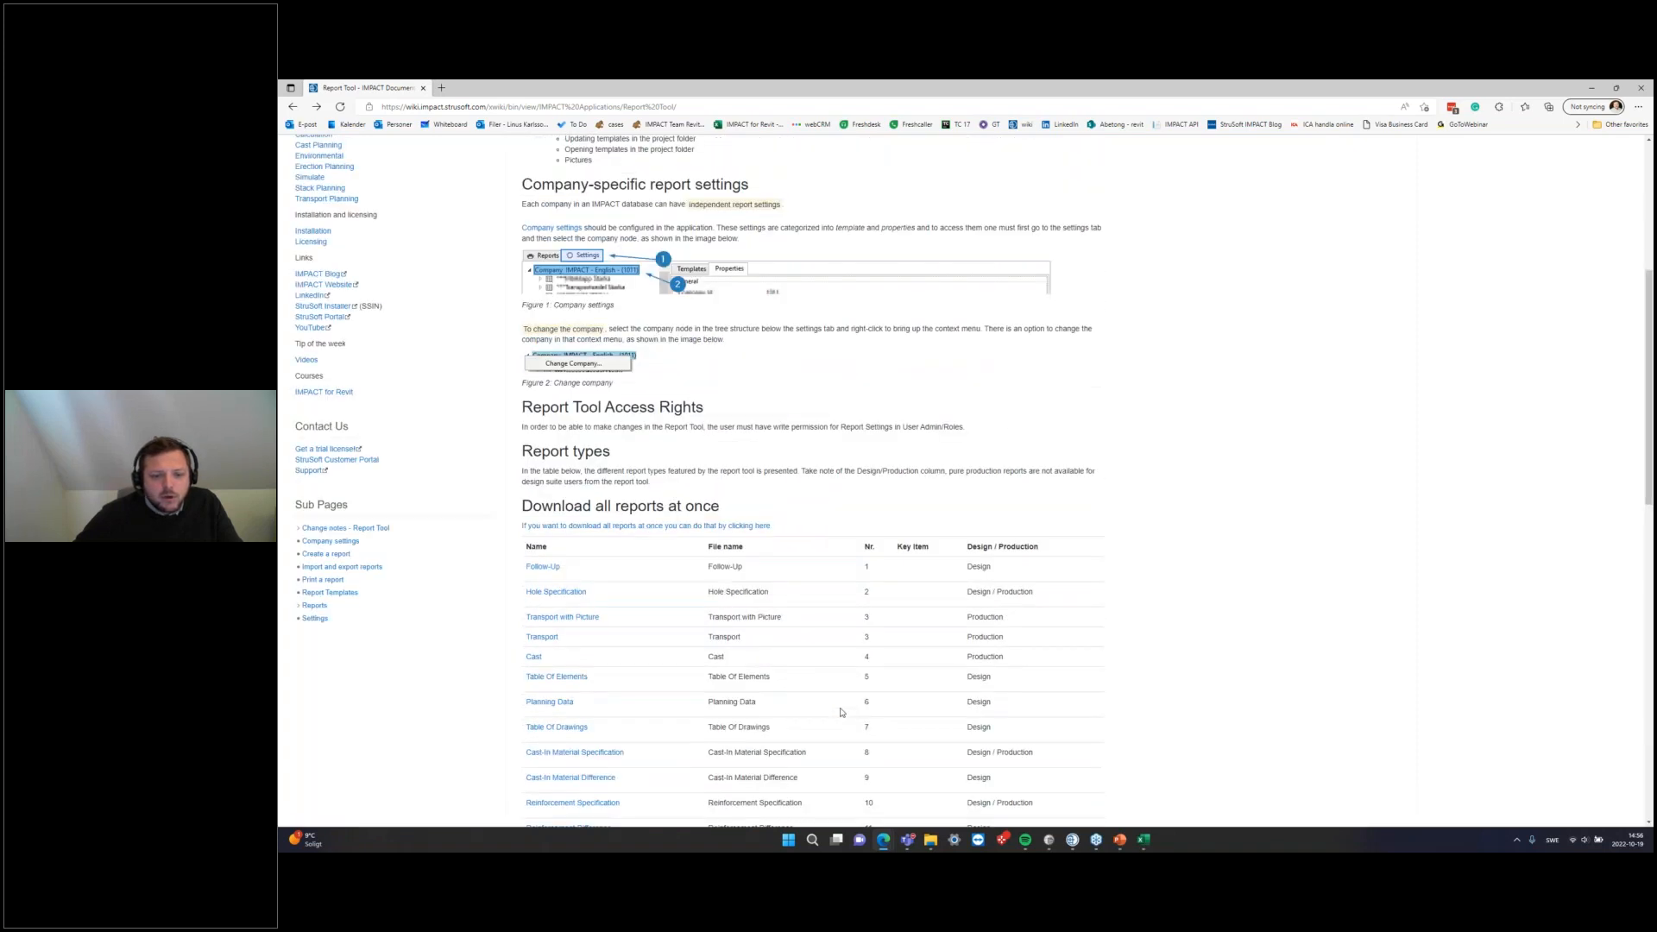
{"action": "scroll", "coordinate": [900, 404], "scroll_direction": "down", "scroll_amount": 3}
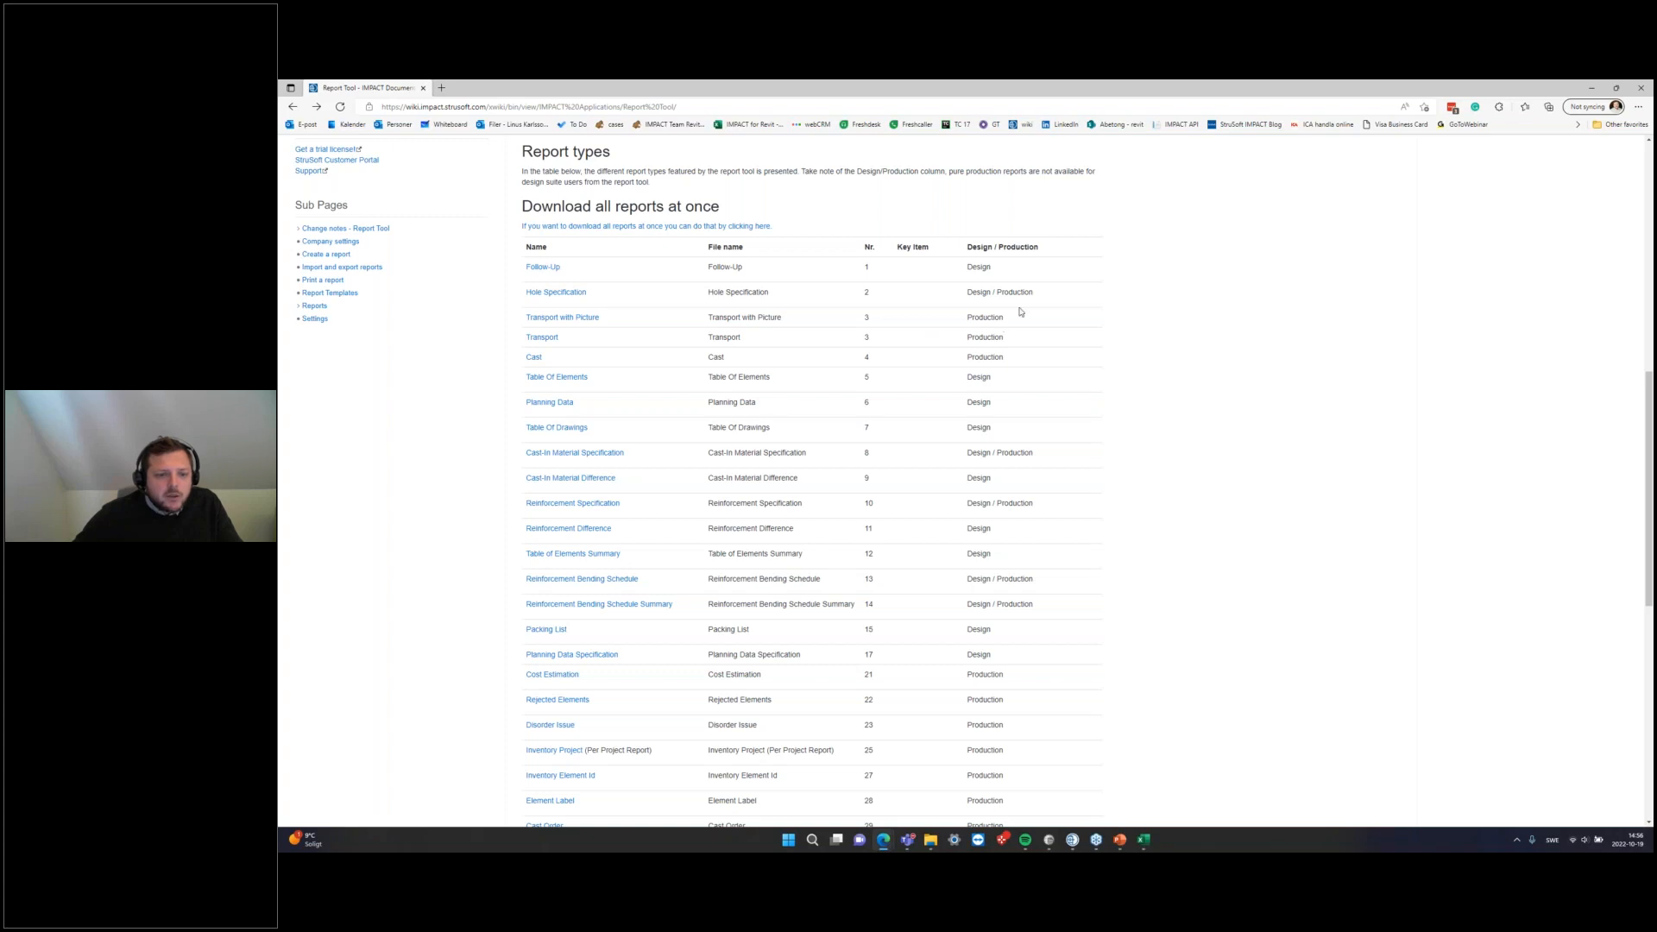
Step: Examine the Design / Production column of the report types table to see which suite each report belongs to
{"action": "left_click_drag", "start_coordinate": [968, 269], "coordinate": [1040, 298]}
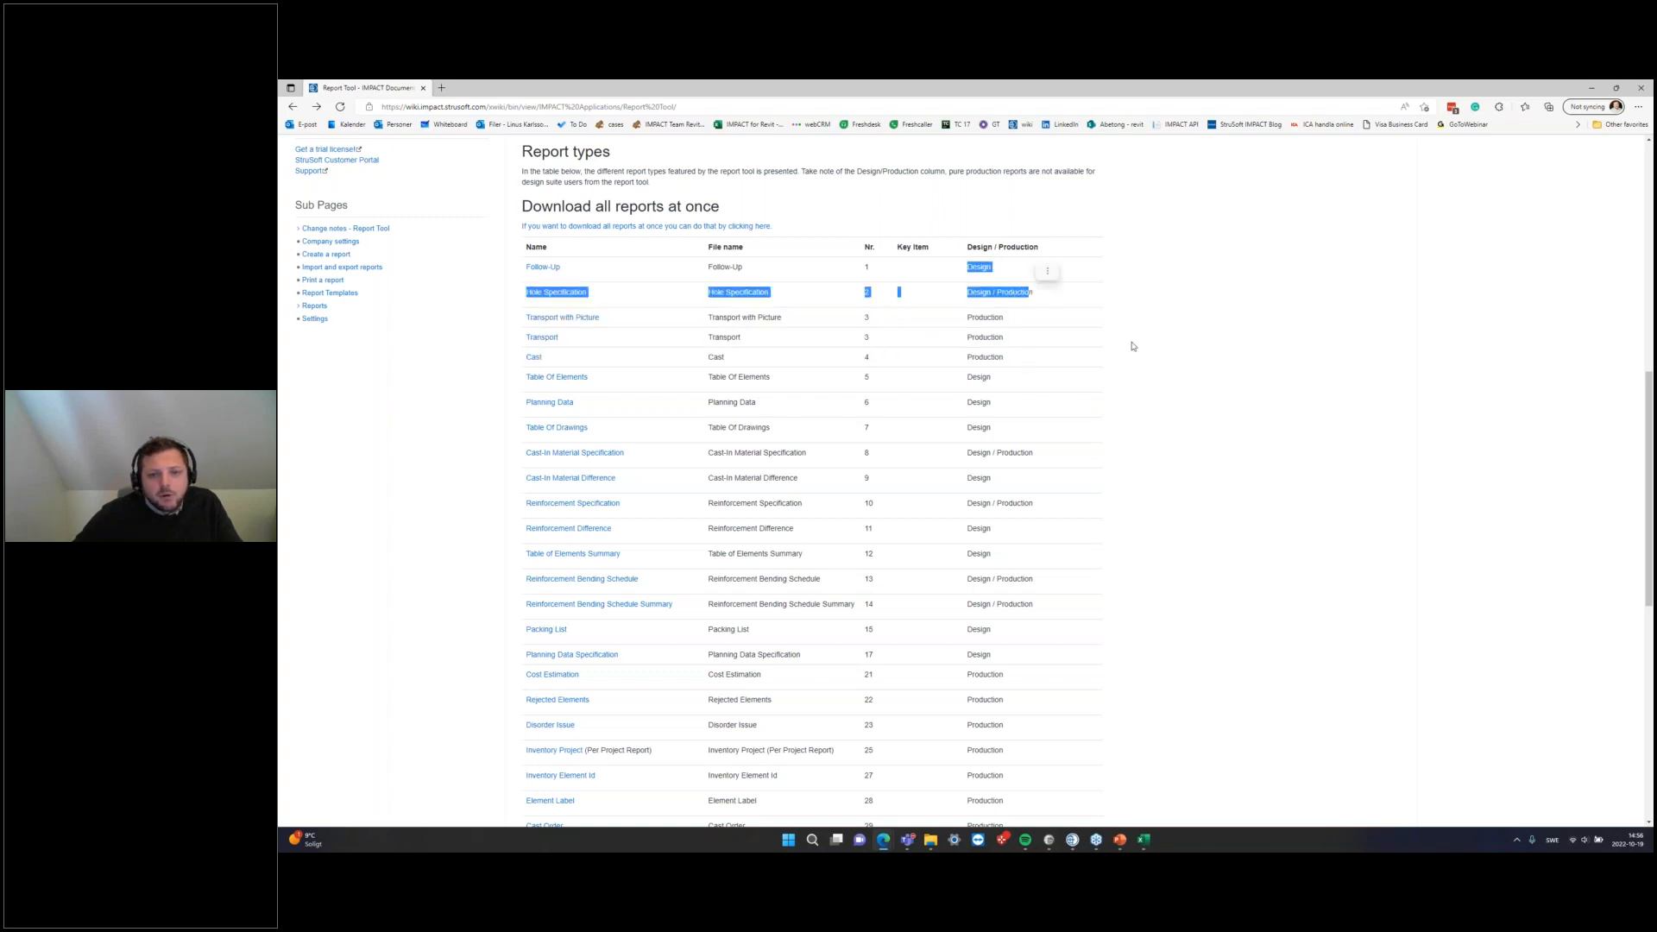
{"action": "left_click", "coordinate": [1134, 347]}
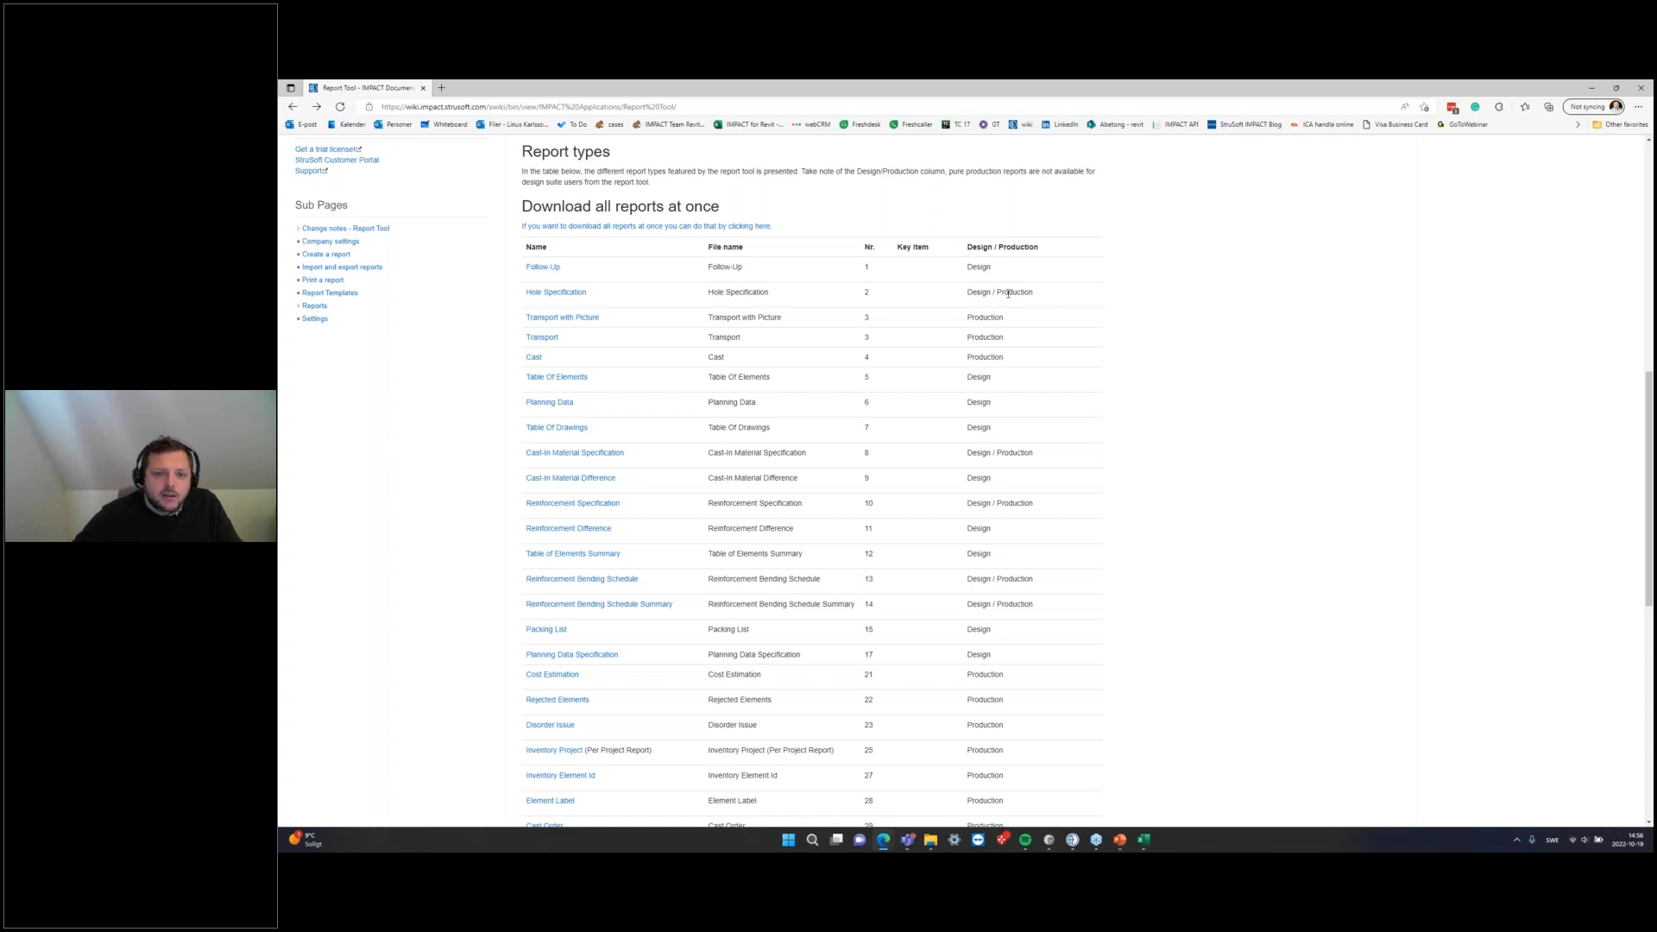
{"action": "scroll", "coordinate": [965, 583], "scroll_direction": "down", "scroll_amount": 1}
{"action": "scroll", "coordinate": [965, 582], "scroll_direction": "down", "scroll_amount": 4}
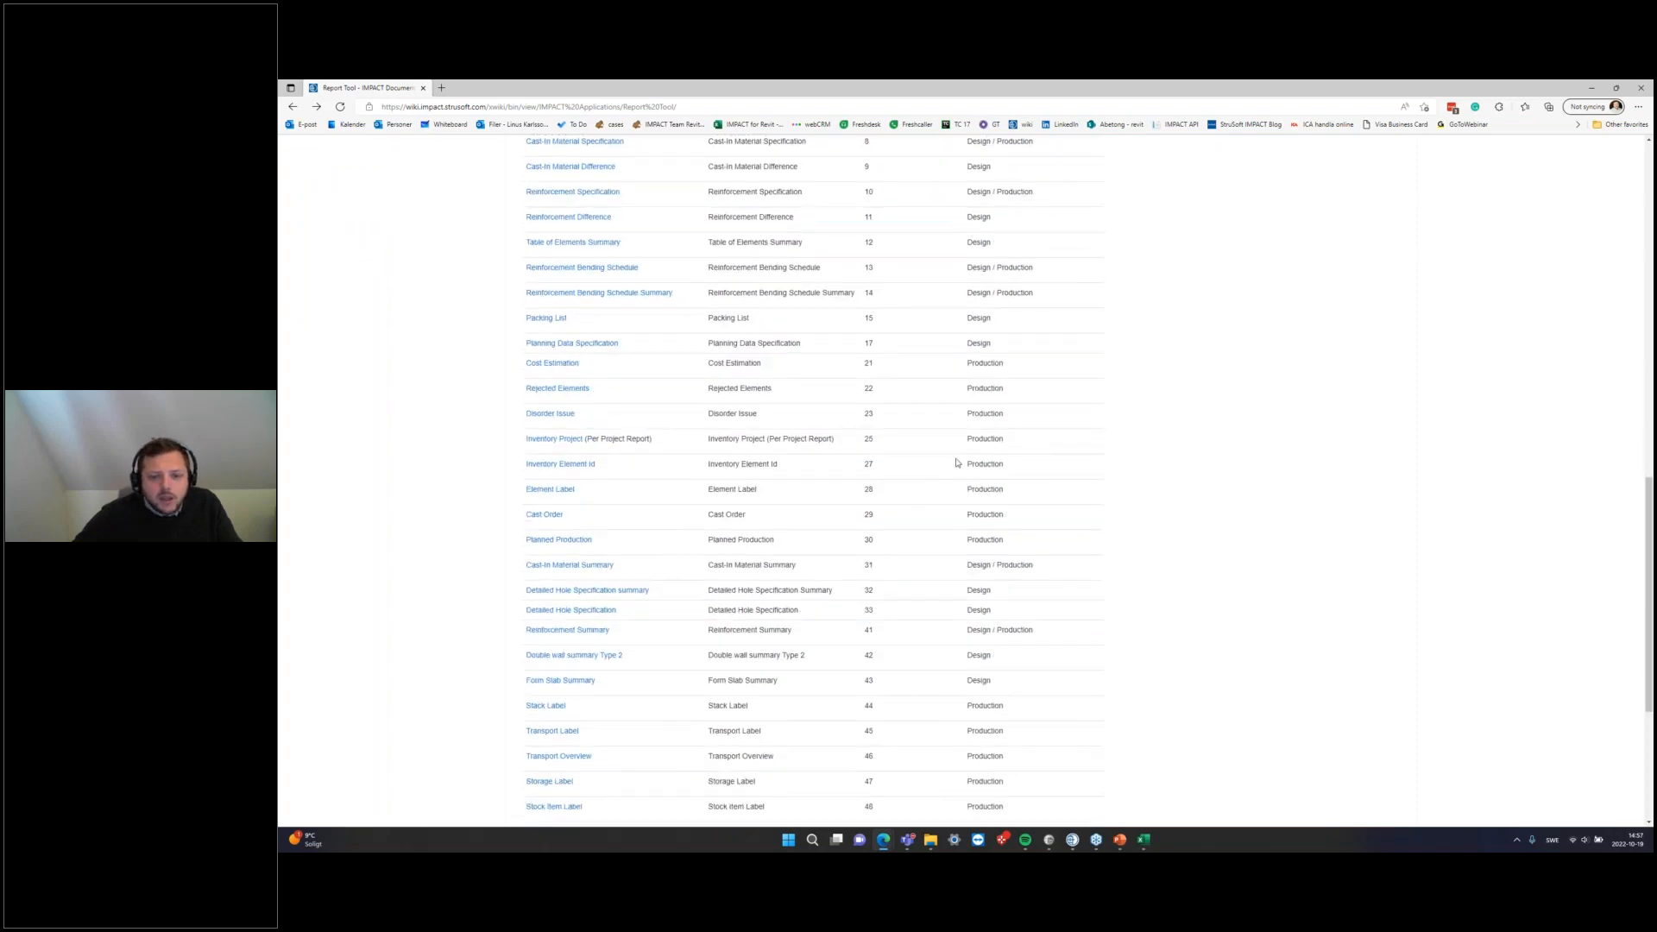
{"action": "scroll", "coordinate": [1015, 554], "scroll_direction": "down", "scroll_amount": 2}
{"action": "scroll", "coordinate": [1015, 554], "scroll_direction": "up", "scroll_amount": 10}
{"action": "scroll", "coordinate": [1016, 554], "scroll_direction": "up", "scroll_amount": 3}
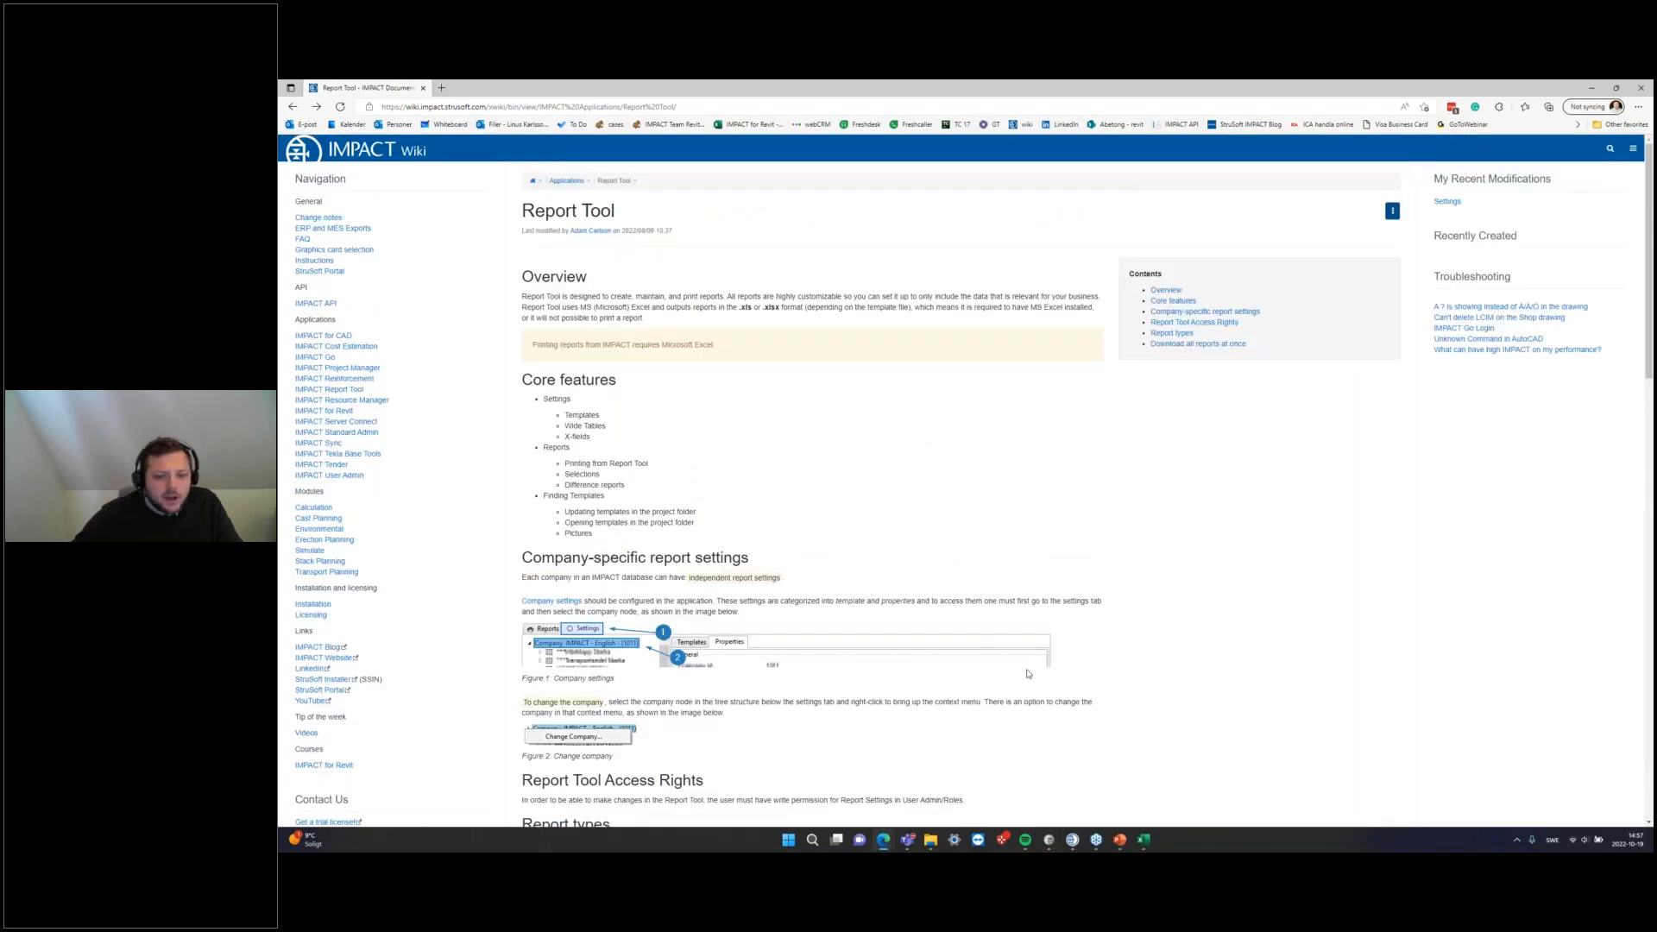
Step: Switch to the PowerPoint slide show, swap presenter view with the slide show, and advance to the Report Tool slide
{"action": "left_click", "coordinate": [1120, 839]}
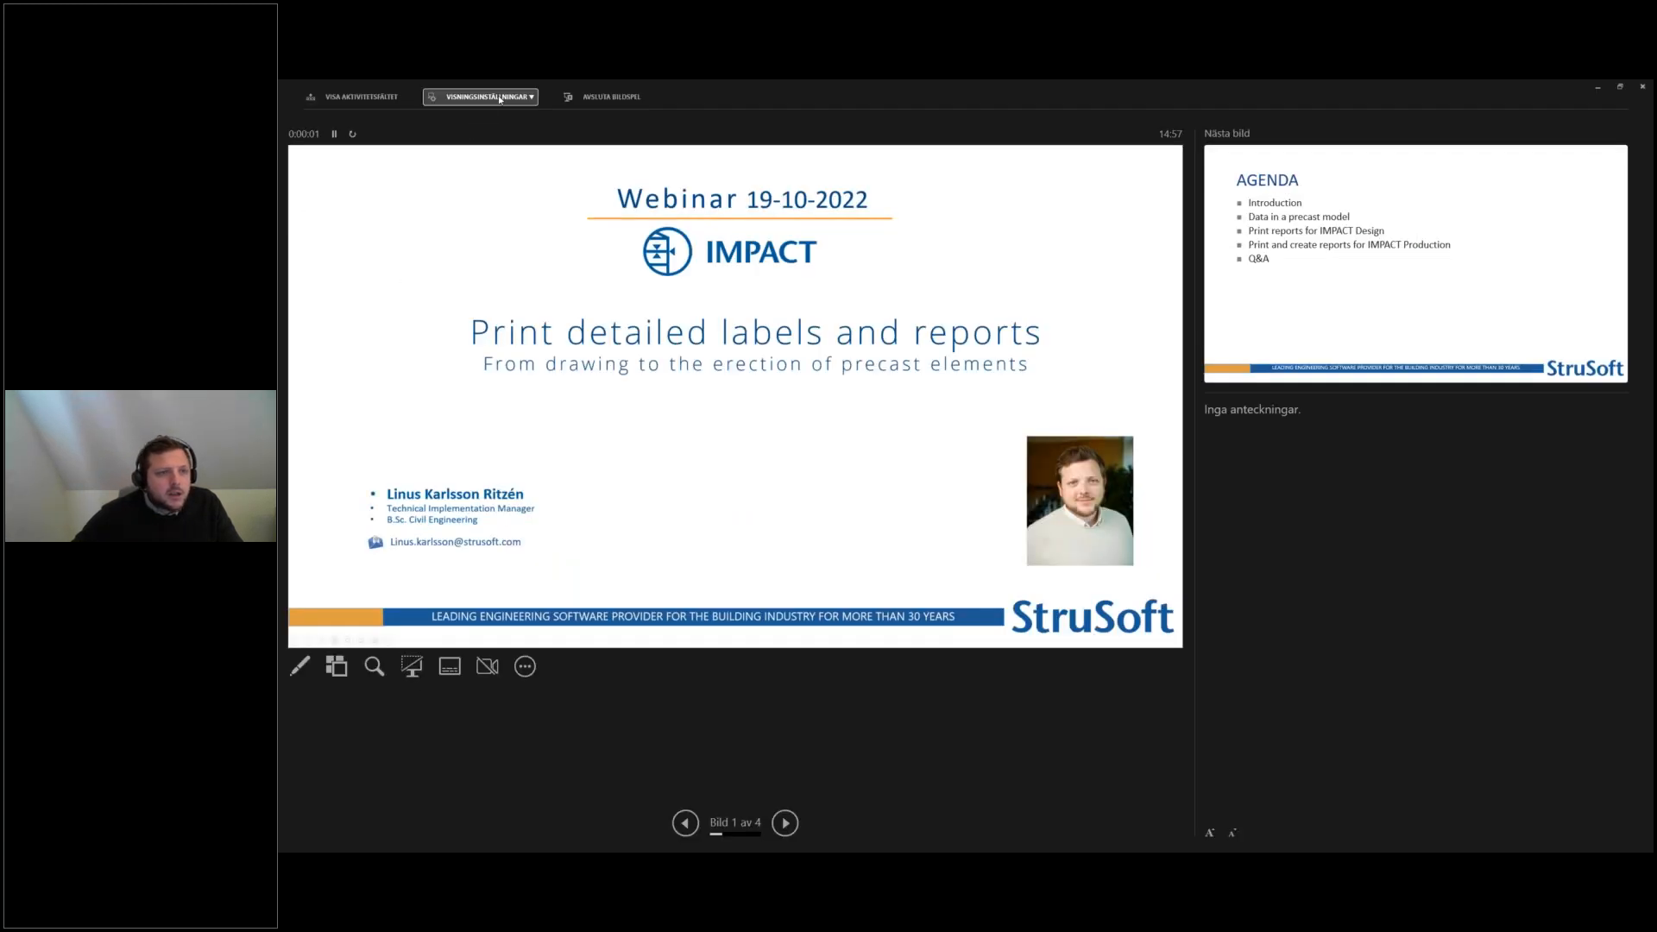
{"action": "left_click", "coordinate": [501, 97]}
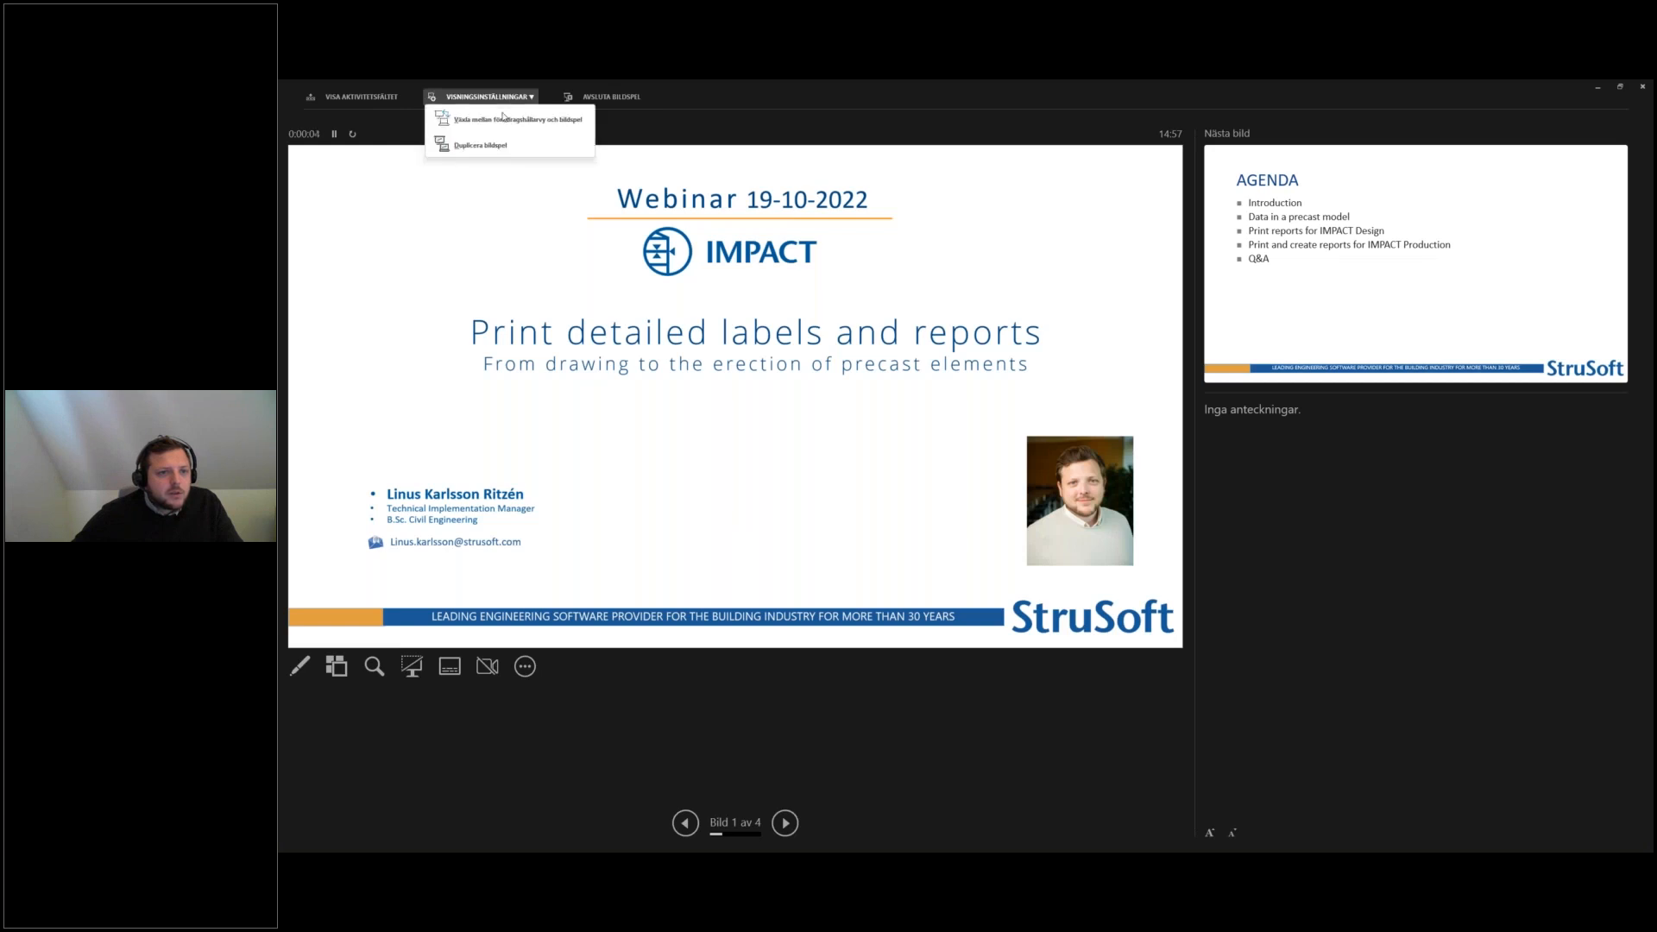
{"action": "left_click", "coordinate": [504, 119]}
{"action": "key", "text": "Right"}
{"action": "key", "text": "Right"}
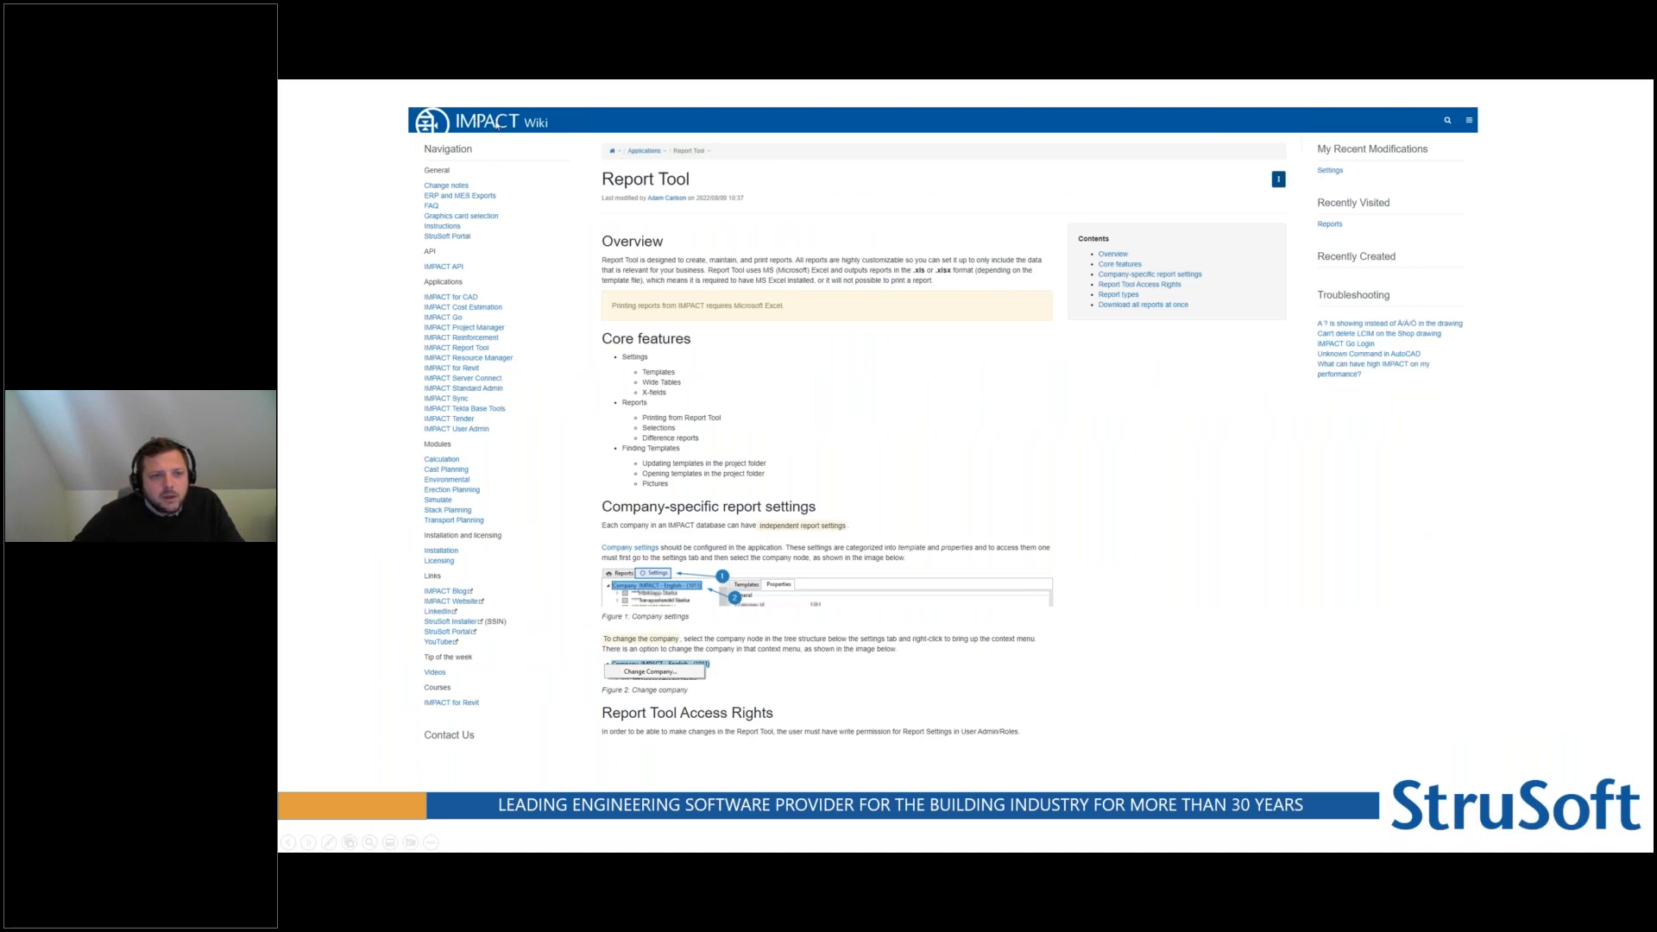
Step: Bring the presentation back from the browser, swap presenter view with the slide show again, and advance to the Q&A slide
{"action": "key", "text": "alt+Tab"}
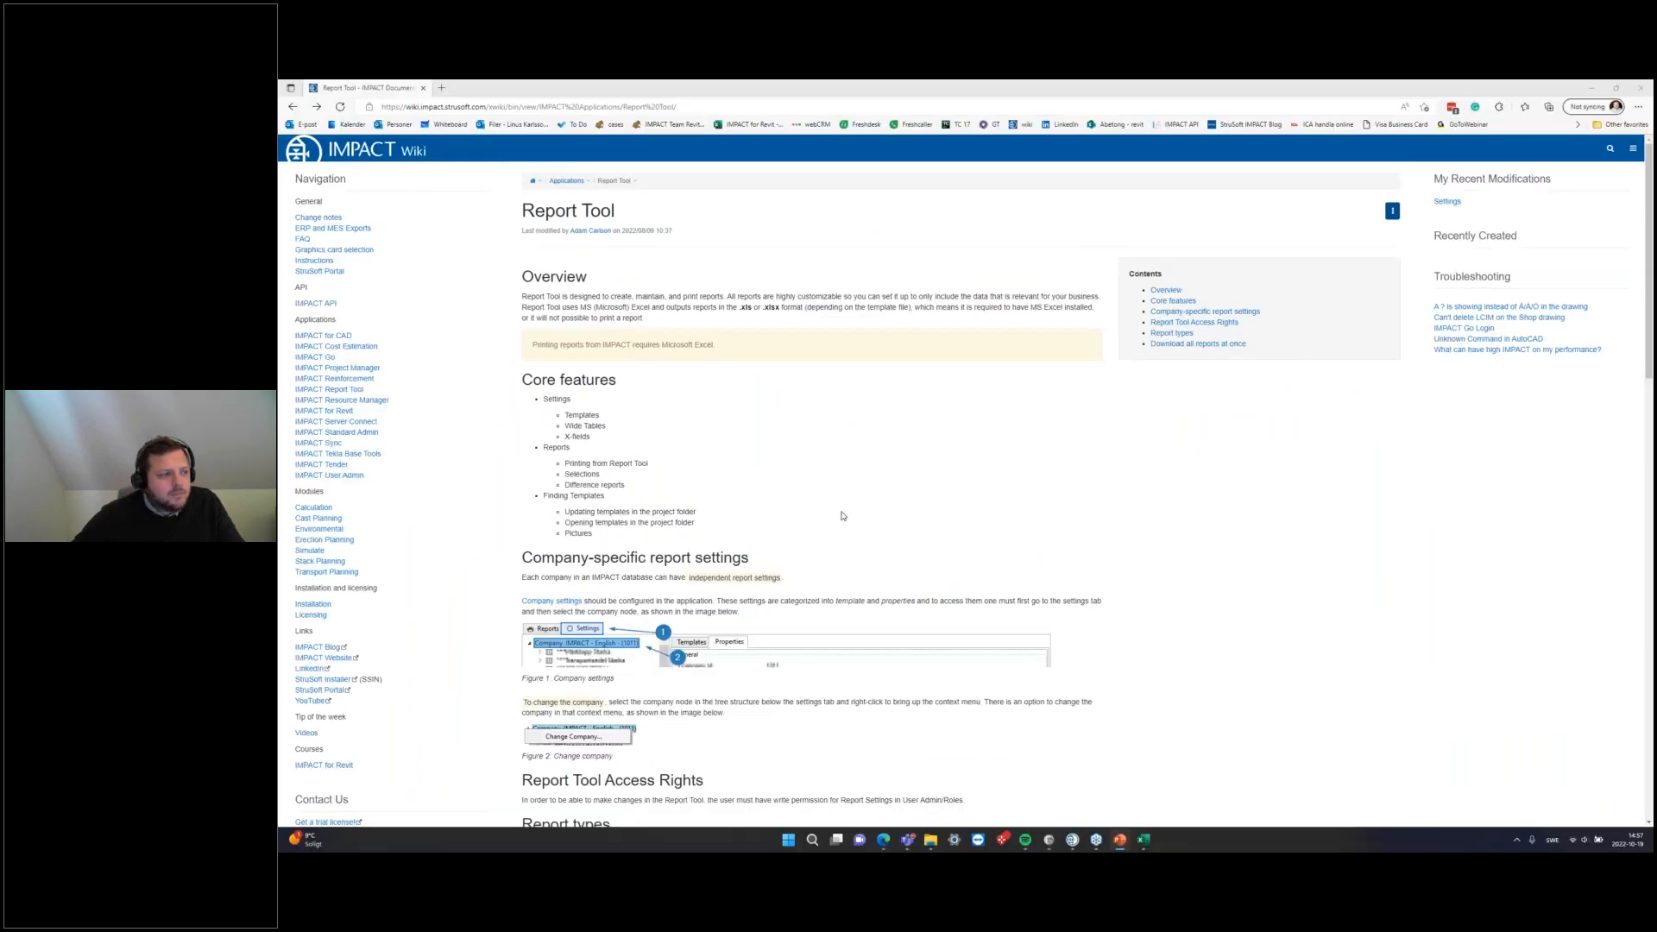
{"action": "key", "text": "alt+Tab"}
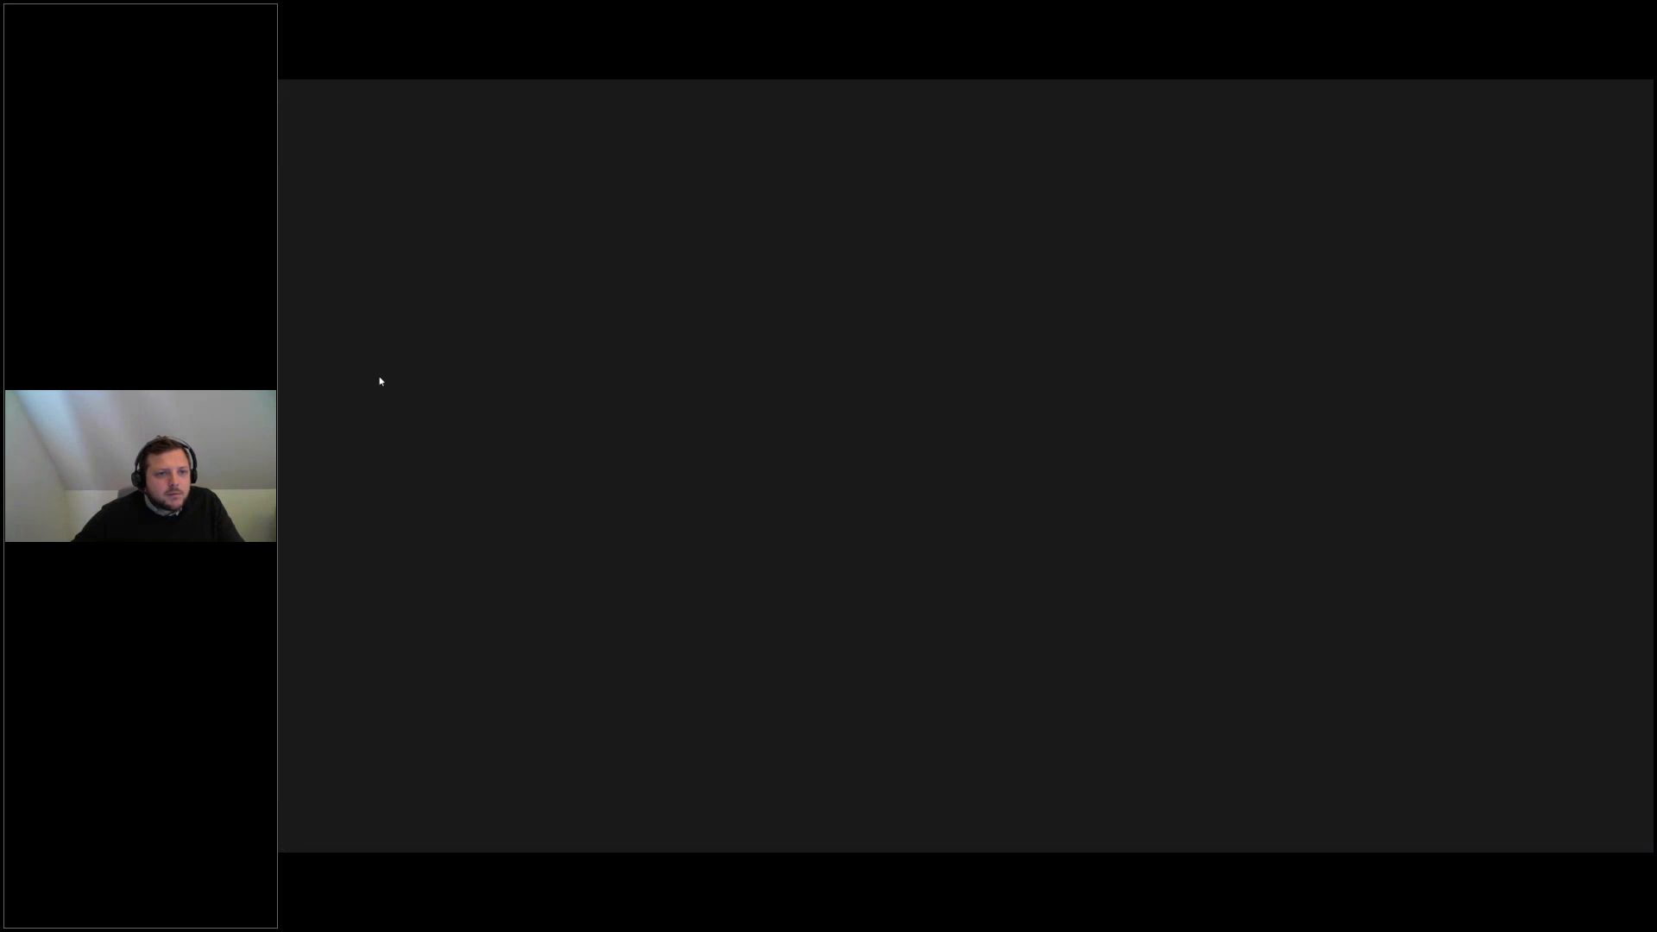
{"action": "left_click", "coordinate": [488, 97]}
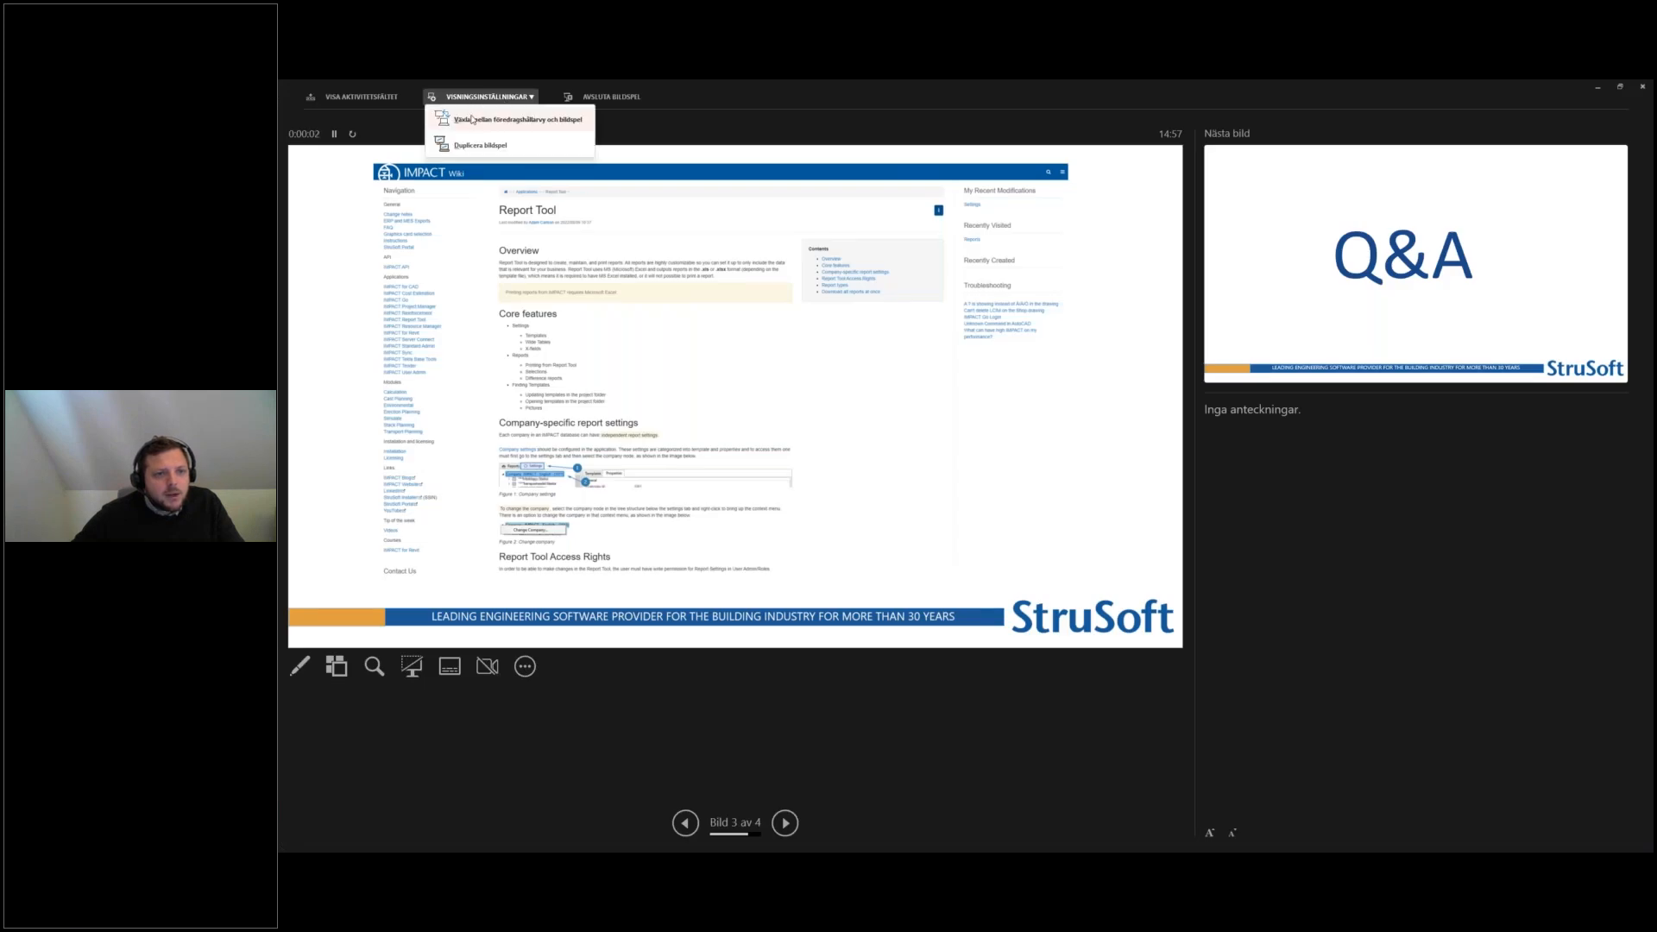
{"action": "left_click", "coordinate": [472, 119]}
{"action": "left_click", "coordinate": [1203, 318]}
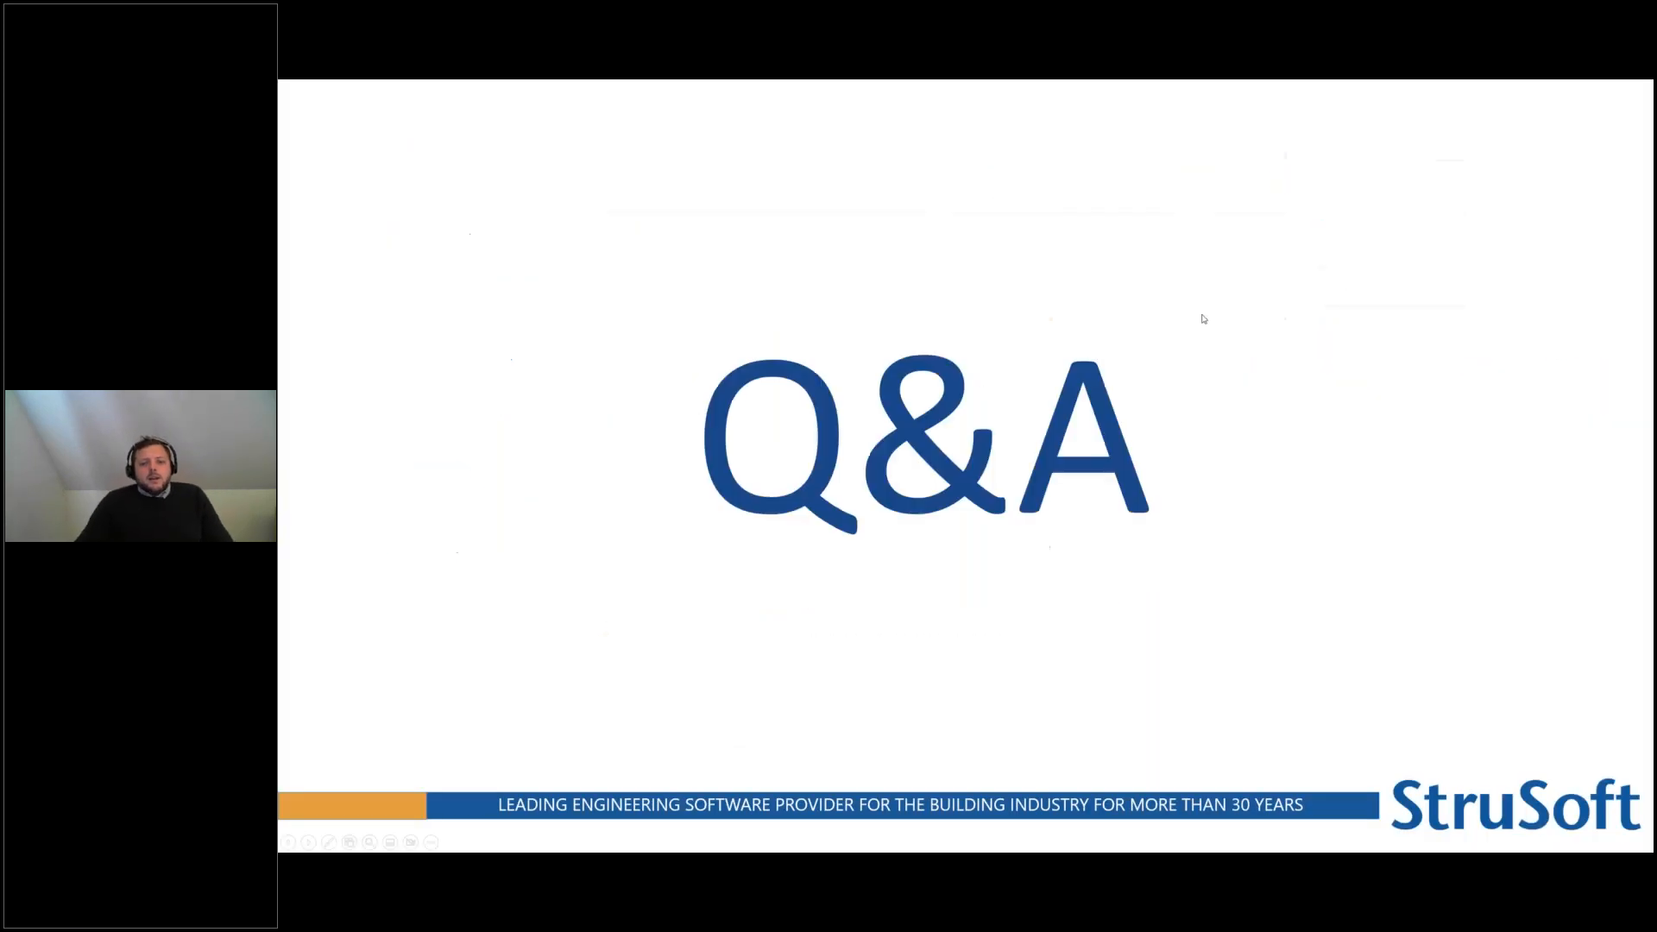